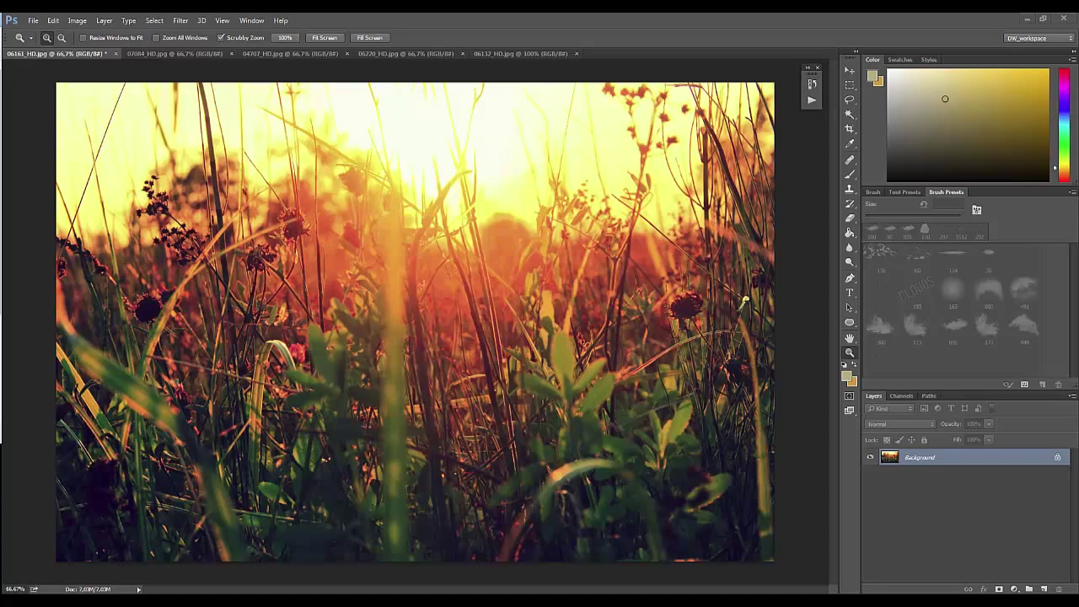
Step: Stack every render pass file from the Final Comp folder as layers of a new document
left_click(34, 20)
mouse_move(44, 275)
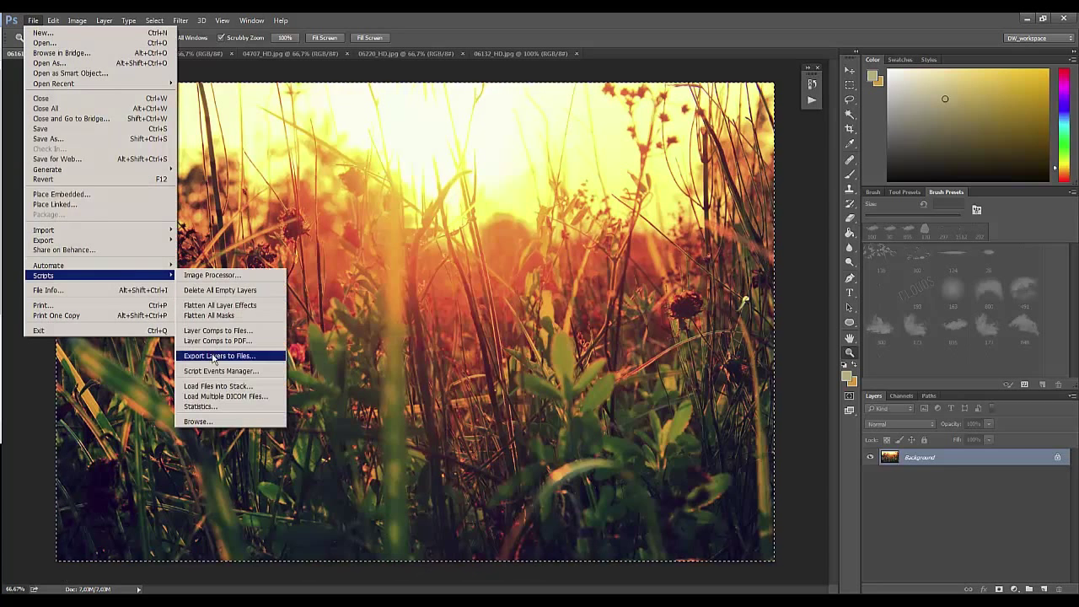
left_click(253, 389)
left_click(588, 285)
double_click(514, 323)
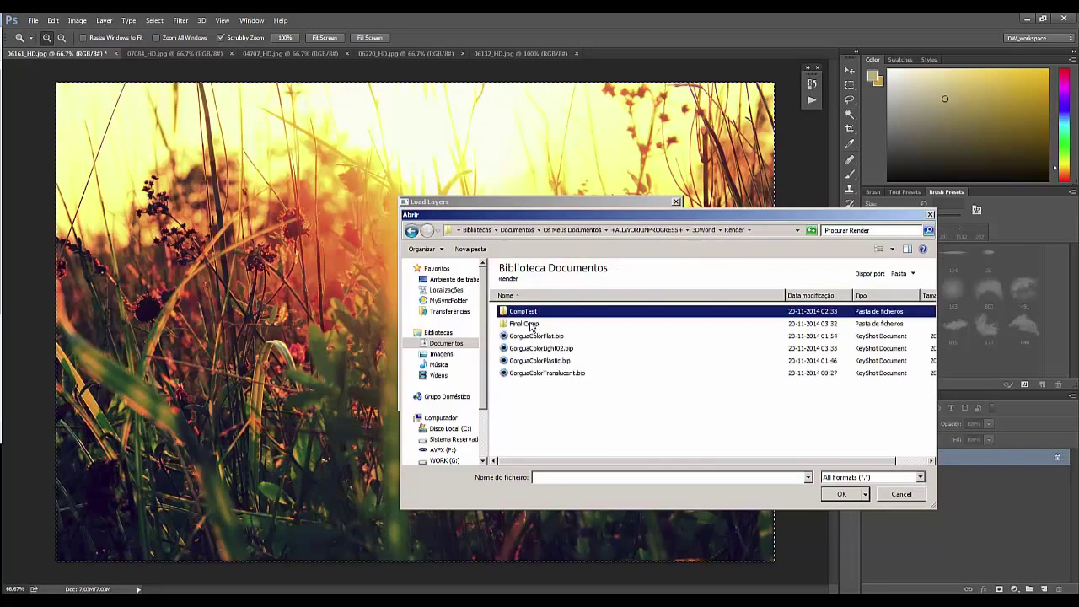
left_click(539, 311)
mouse_move(552, 314)
left_mouse_down()
mouse_move(582, 365)
mouse_move(552, 392)
mouse_move(643, 431)
left_mouse_up()
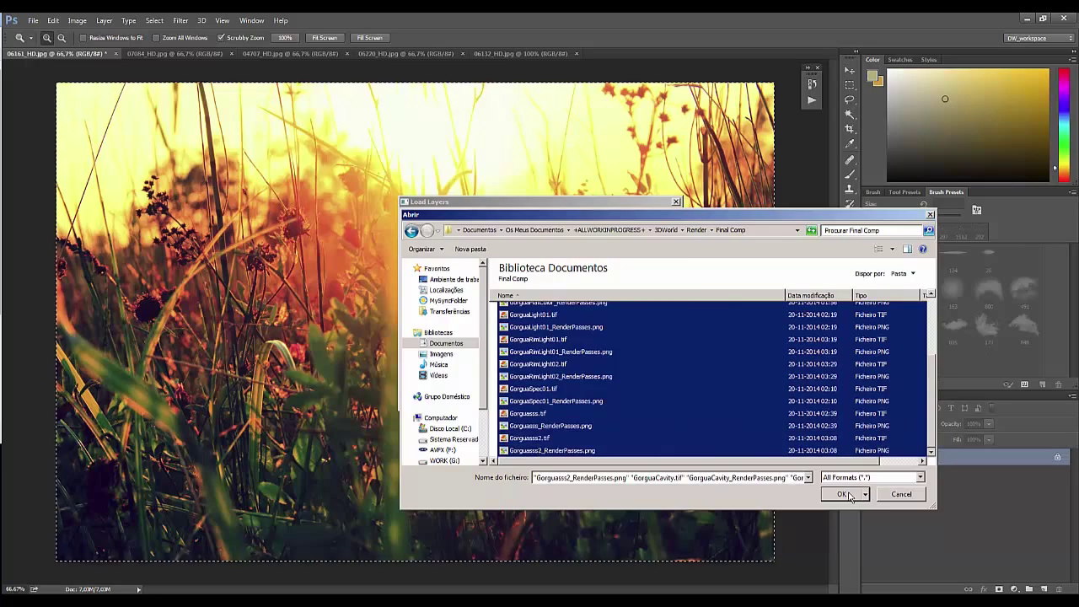
key("Return")
left_click(651, 226)
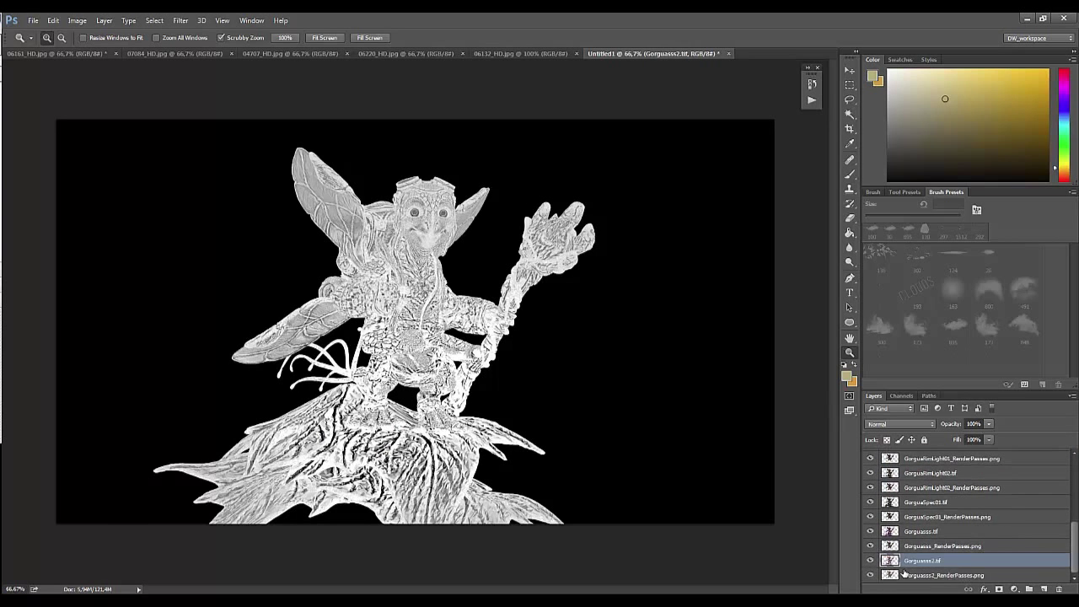
Step: Group the RenderPasses layers, including the no-spec colour and cavity passes, as JustChar
left_click(945, 575, "ctrl")
left_click(943, 546, "ctrl")
left_click(947, 516, "ctrl")
left_click(951, 487, "ctrl")
left_click(952, 459, "ctrl")
scroll(970, 506, "up", 3)
scroll(944, 498, "up", 1)
left_click(944, 500, "ctrl")
scroll(943, 494, "up", 1)
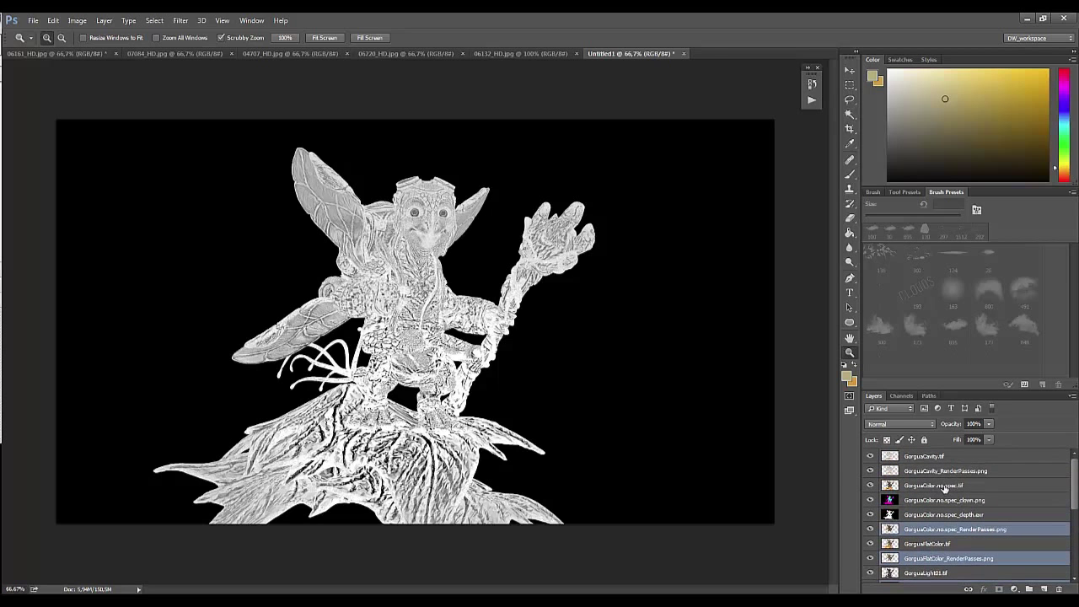
left_click(961, 473, "ctrl")
key("ctrl+g")
type("JustChar")
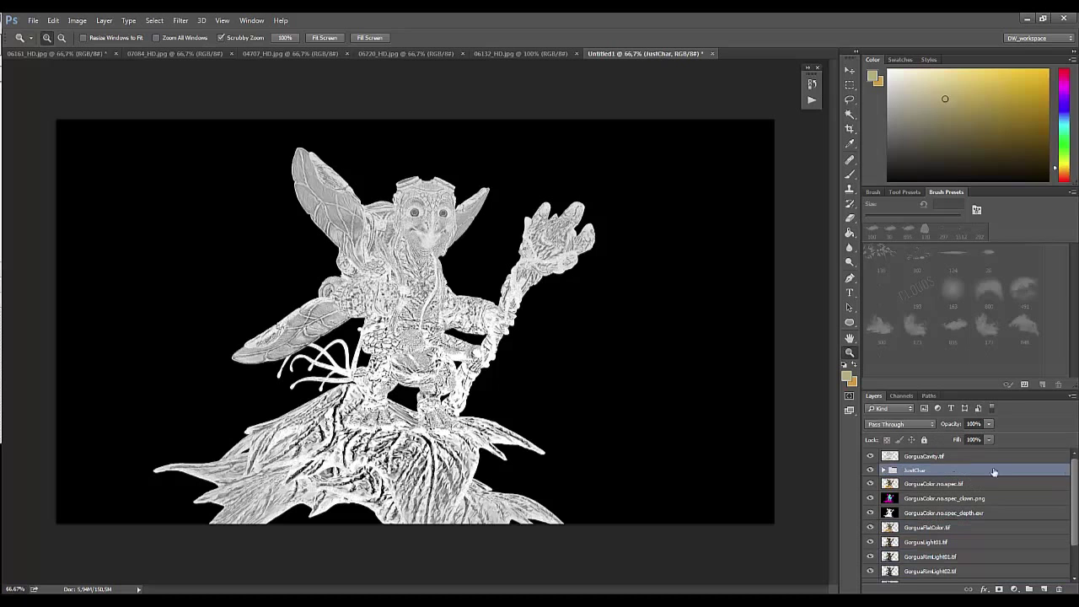
left_click_drag(1073, 474, 1054, 580)
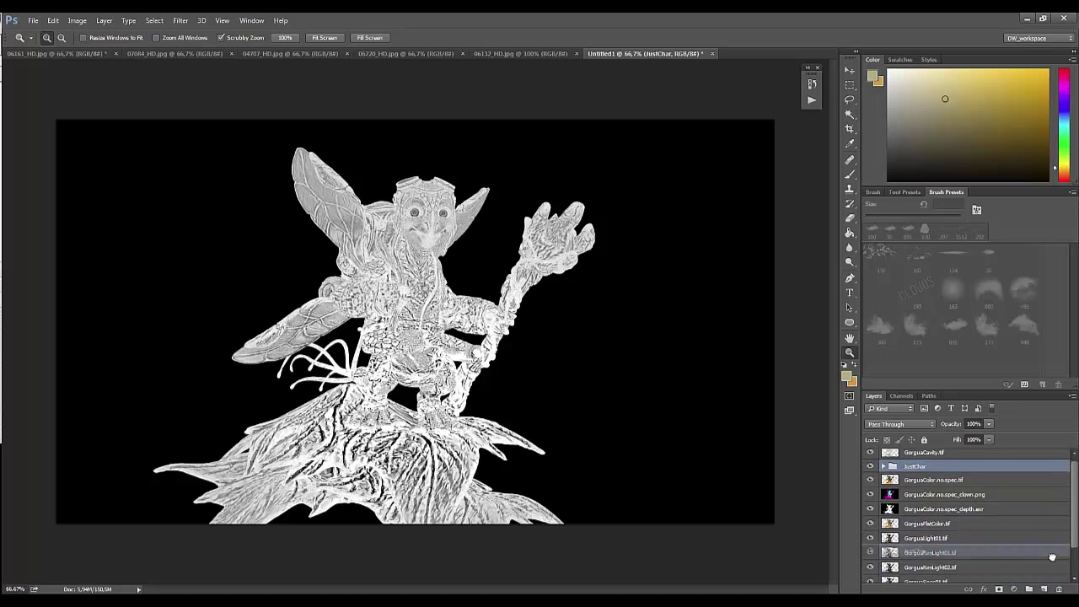
Step: Duplicate the depth layer, name the copy Mask and move it toward the stack bottom
left_click(945, 473)
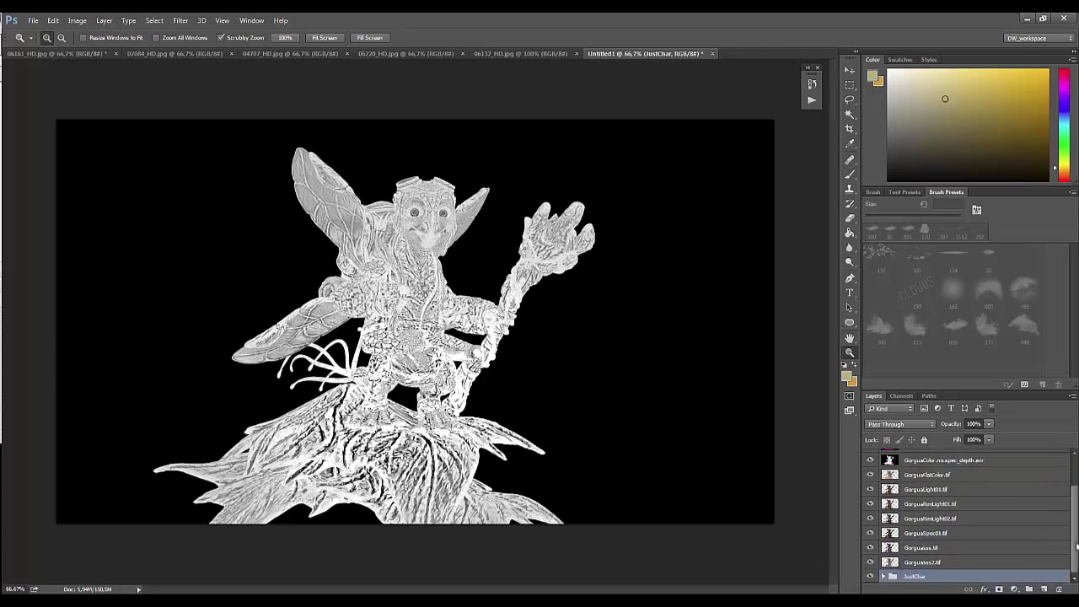
key("ctrl+j")
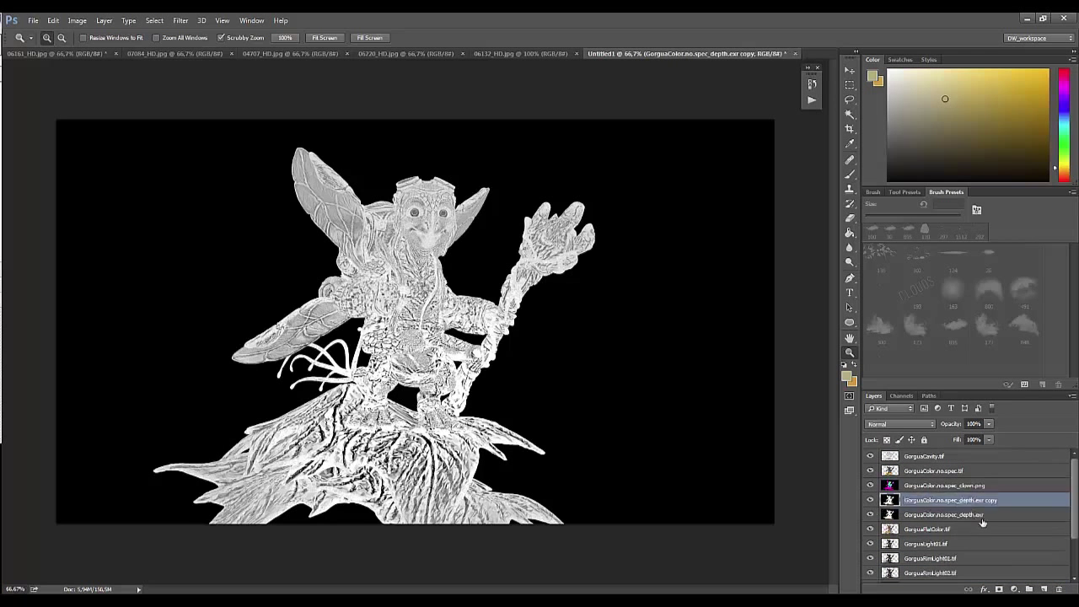
key("w")
left_click(638, 482)
double_click(931, 500)
type("Mask")
key("Return")
mouse_move(931, 500)
left_mouse_down()
mouse_move(1045, 582)
mouse_move(943, 548)
left_mouse_up()
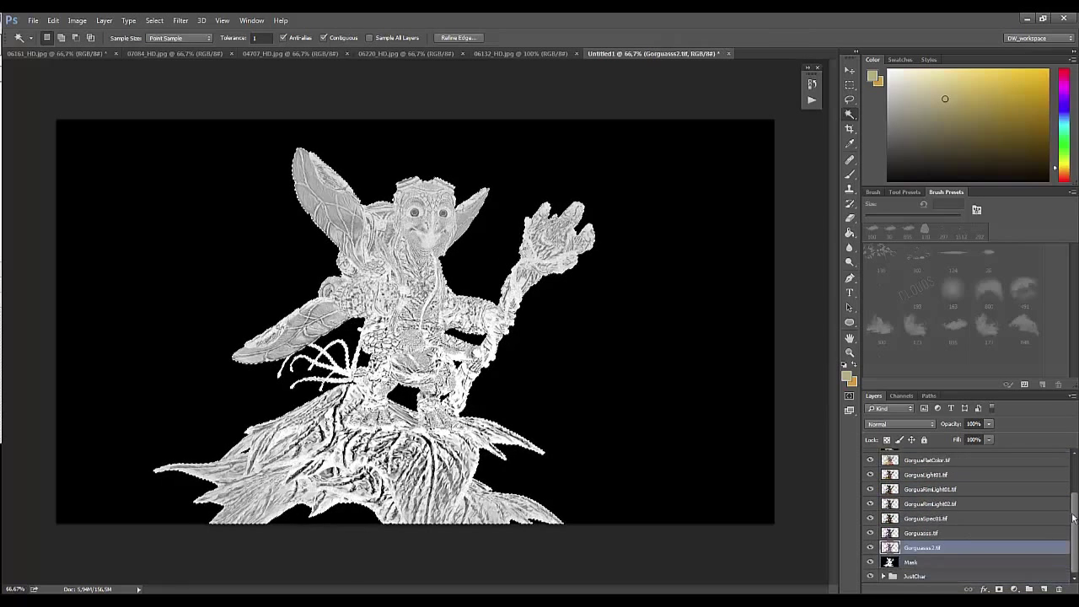
Step: Group the flat colour layers as Color and place the group just above Mask
left_click(978, 504)
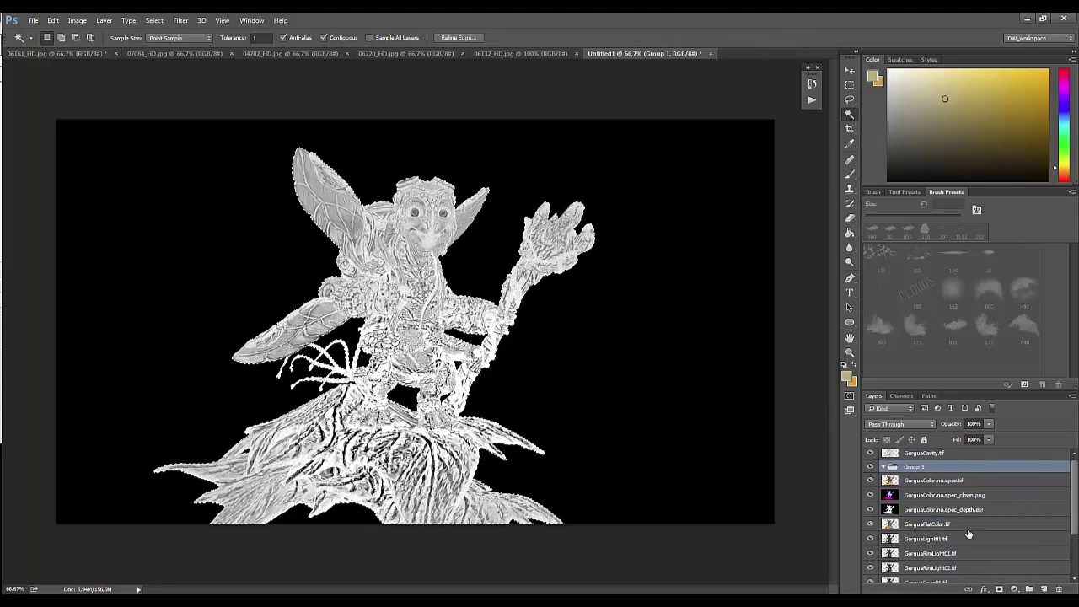
scroll(922, 506, "down", 2)
left_click(928, 474)
key("ctrl+g")
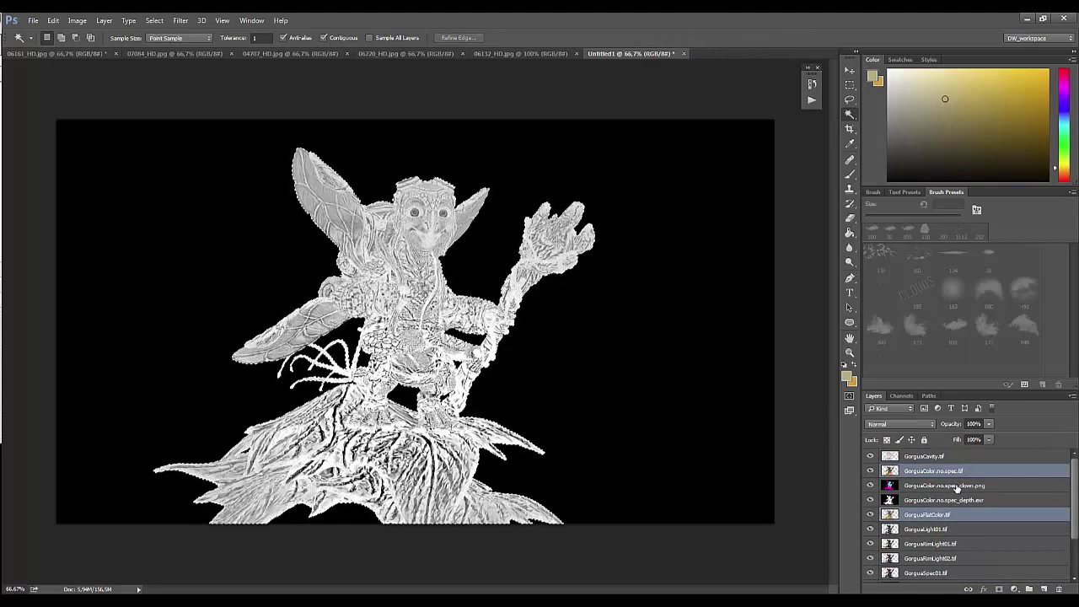
double_click(917, 470)
left_click_drag(928, 469, 977, 564)
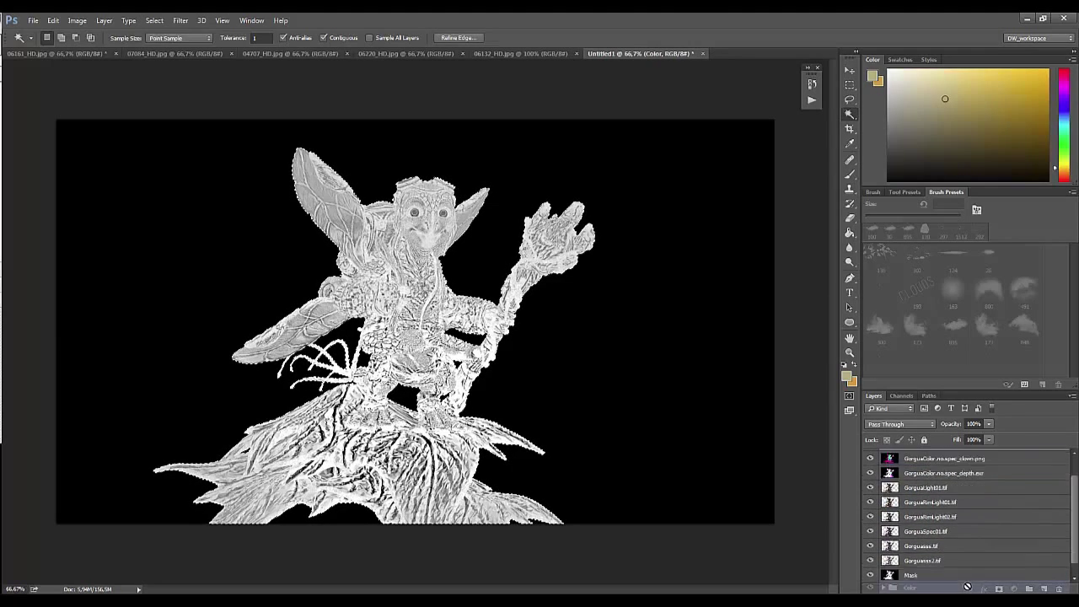
Step: Group the four light and specular layers as Lights, placed below Gorguass2.tif
left_click(948, 506)
left_click(952, 463, "shift")
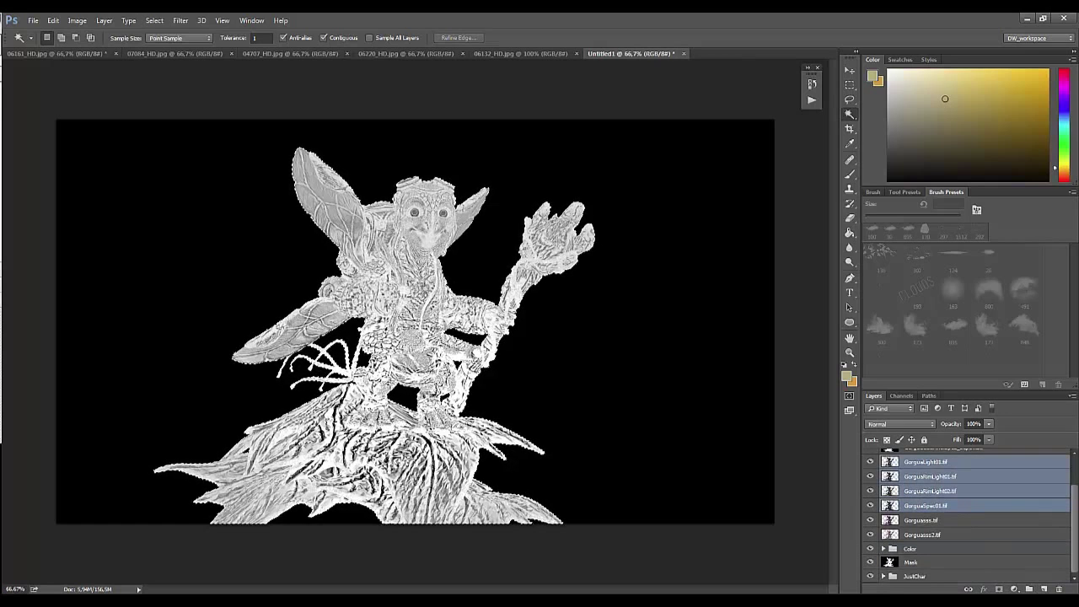
left_click_drag(1074, 504, 1019, 481)
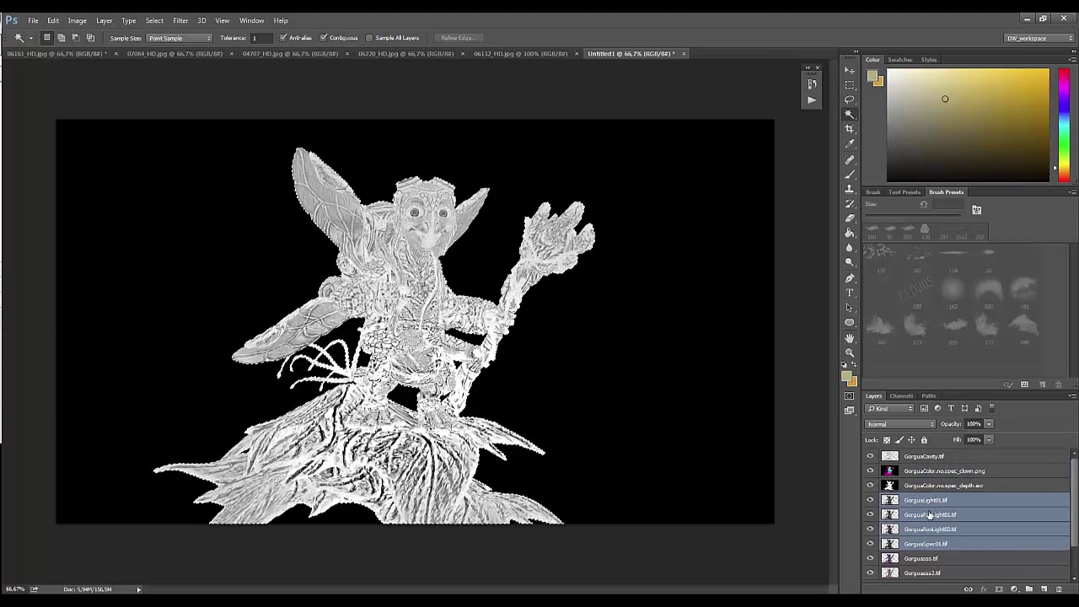
key("ctrl+g")
type("ights")
key("Return")
left_click_drag(928, 504, 927, 523)
left_click(939, 459)
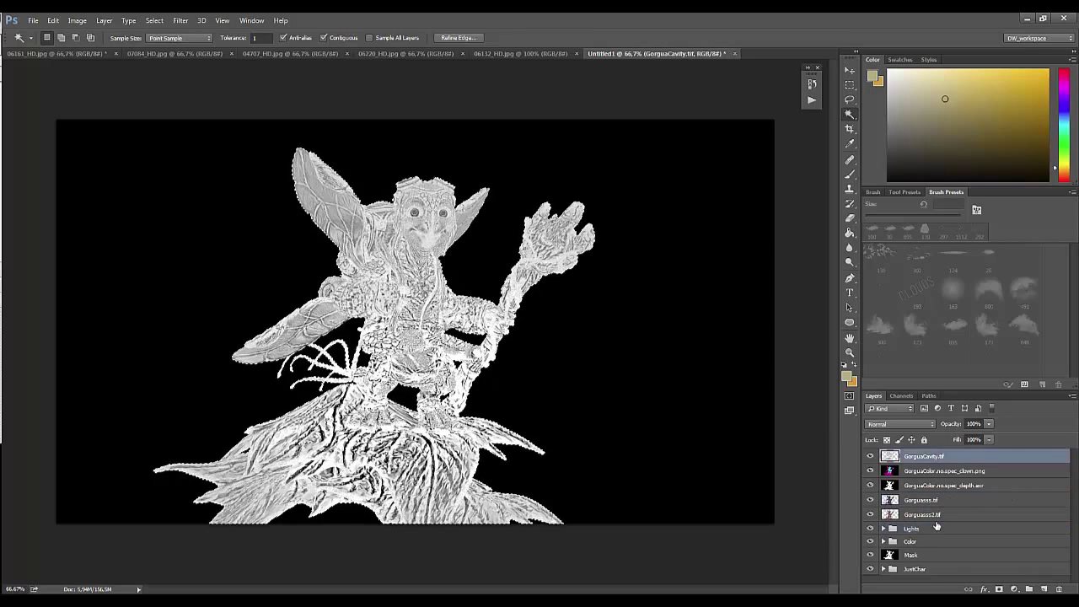
Step: Move GorguaCavity.tif below Gorguass2.tif and rename the top layer GorguaElements_Mattes.png
left_click_drag(936, 458, 936, 523)
left_click(891, 487)
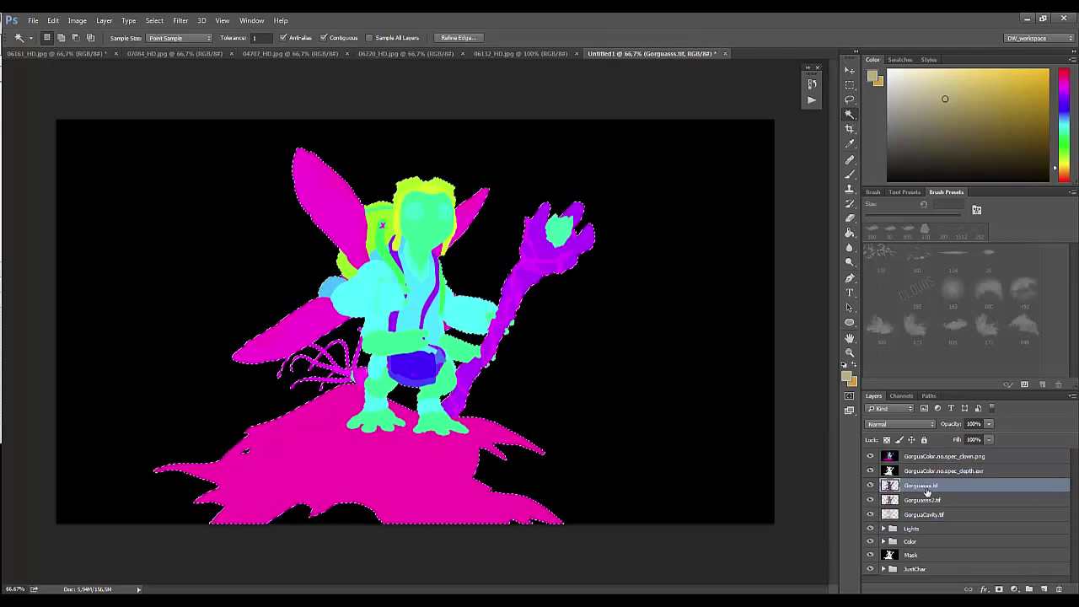
left_click(942, 457)
double_click(942, 456)
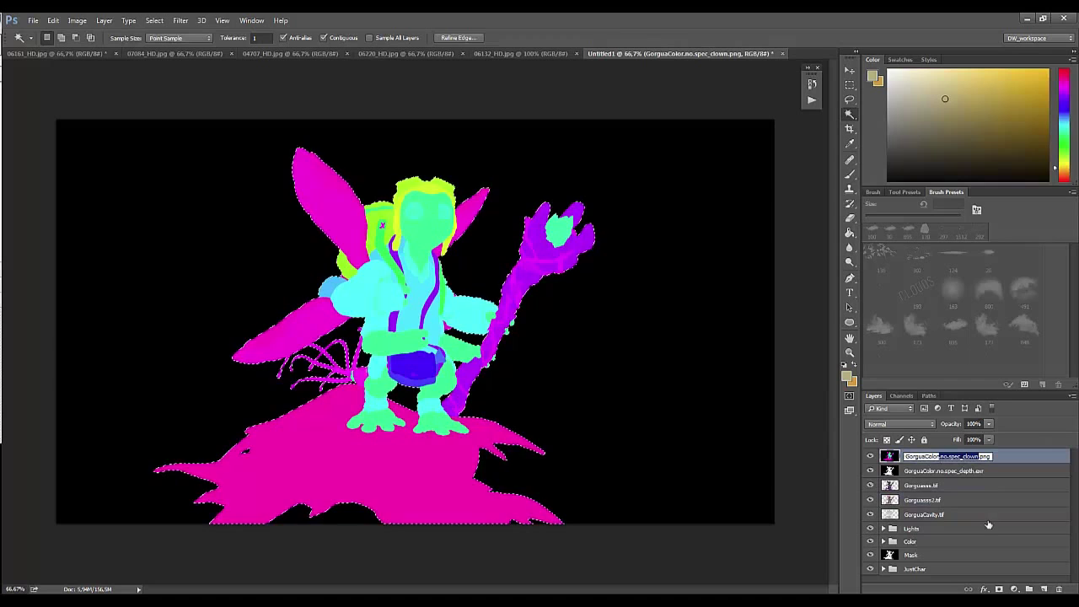
type("GorguaElements.png")
key("Left")
key("Left")
key("Left")
type("_Mattes")
key("Return")
Step: Select the depth layer, clear the figure selection and select the entire canvas
left_click(938, 473)
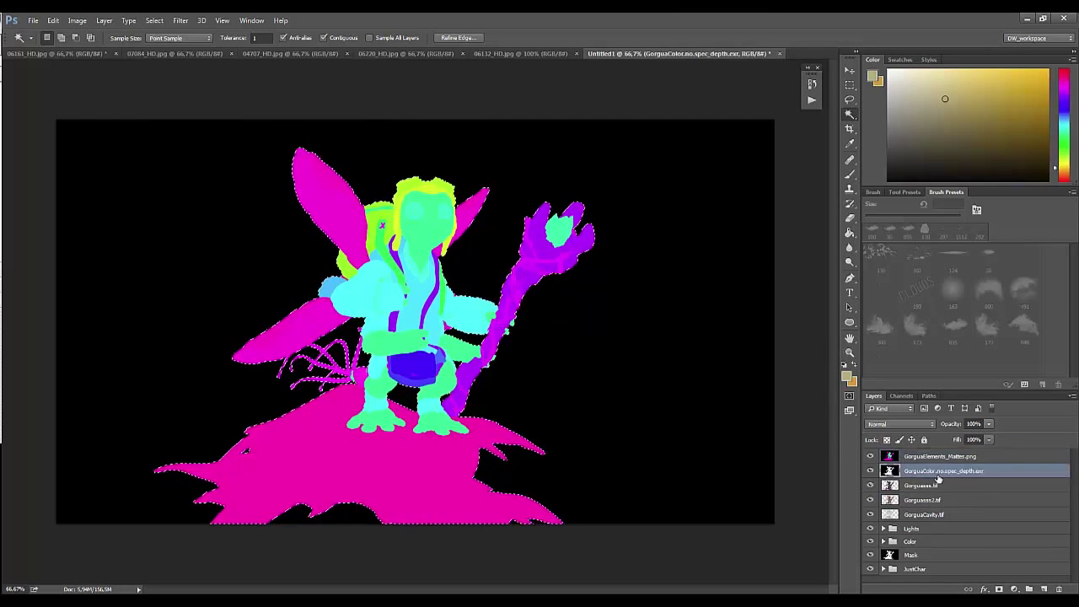
double_click(916, 472)
key("ctrl+d")
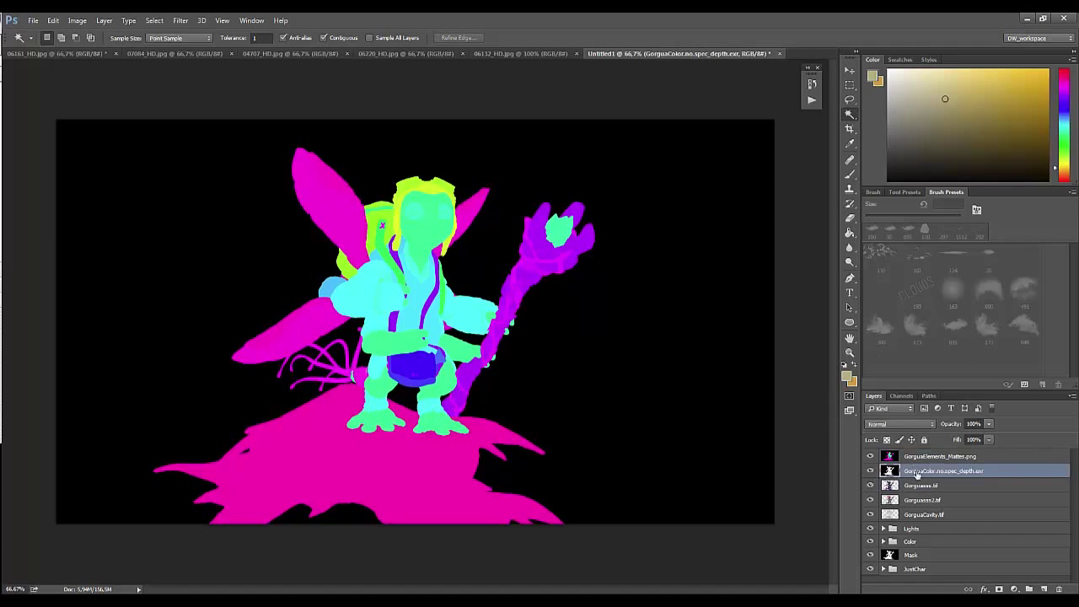
key("ctrl+a")
Step: Paste the depth image into a new Alpha 1 channel as a white silhouette, then return to Layers
left_click(901, 395)
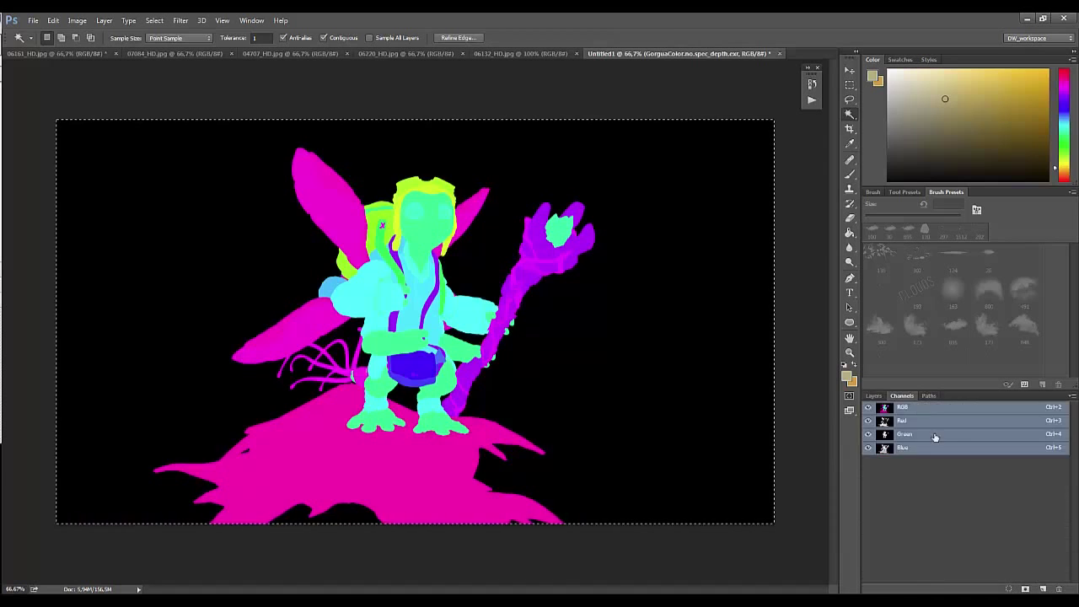
left_click(909, 462)
key("ctrl+v")
left_click(181, 21)
mouse_move(187, 159)
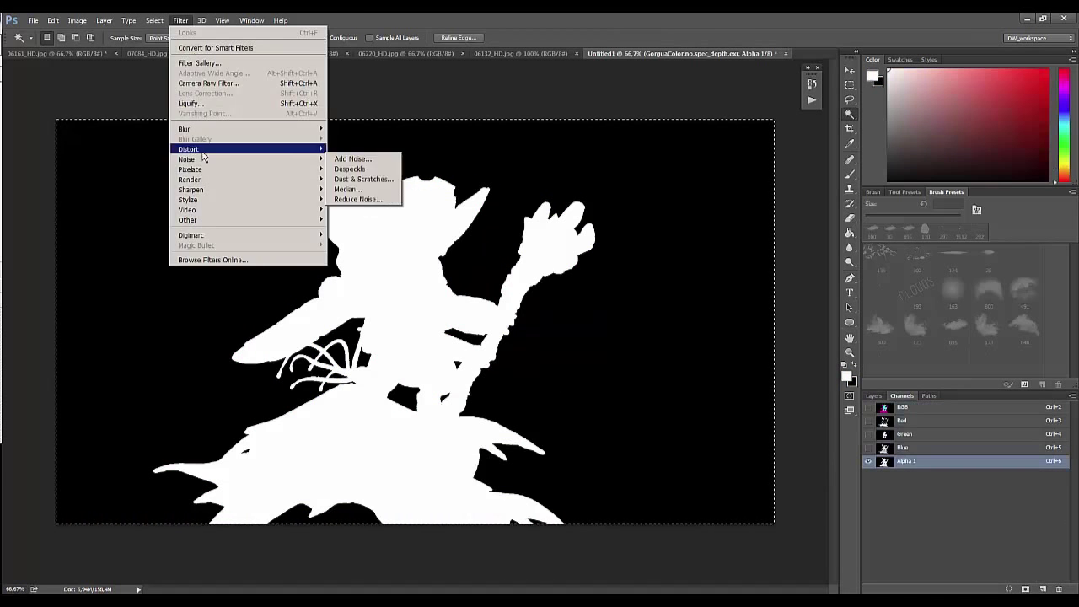
key("ctrl+d")
left_click(77, 20)
key("Escape")
left_click(546, 57)
left_click(675, 53)
key("F7")
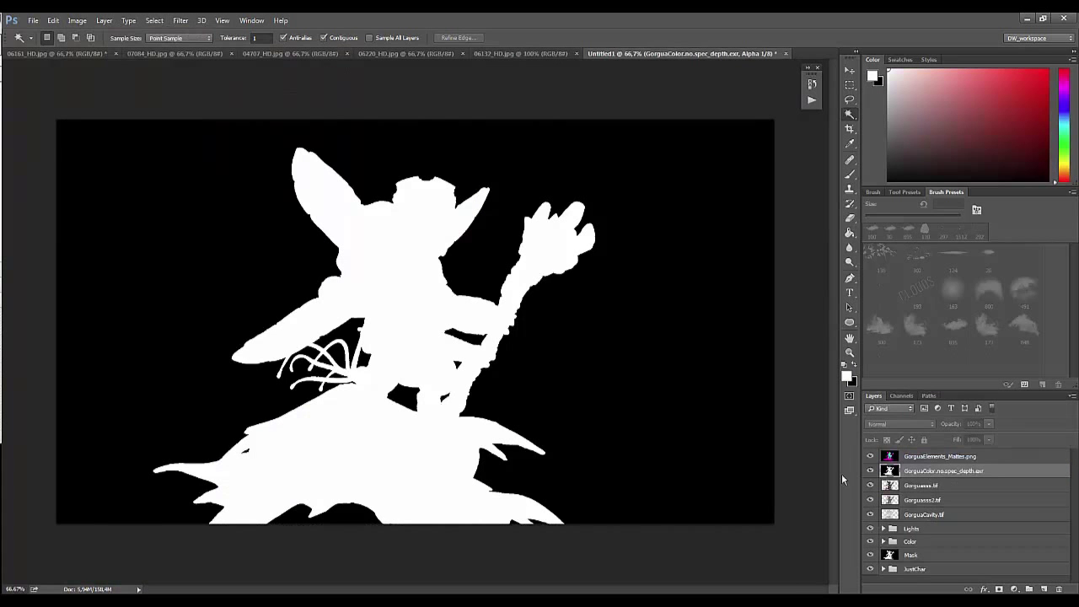
left_click(104, 20)
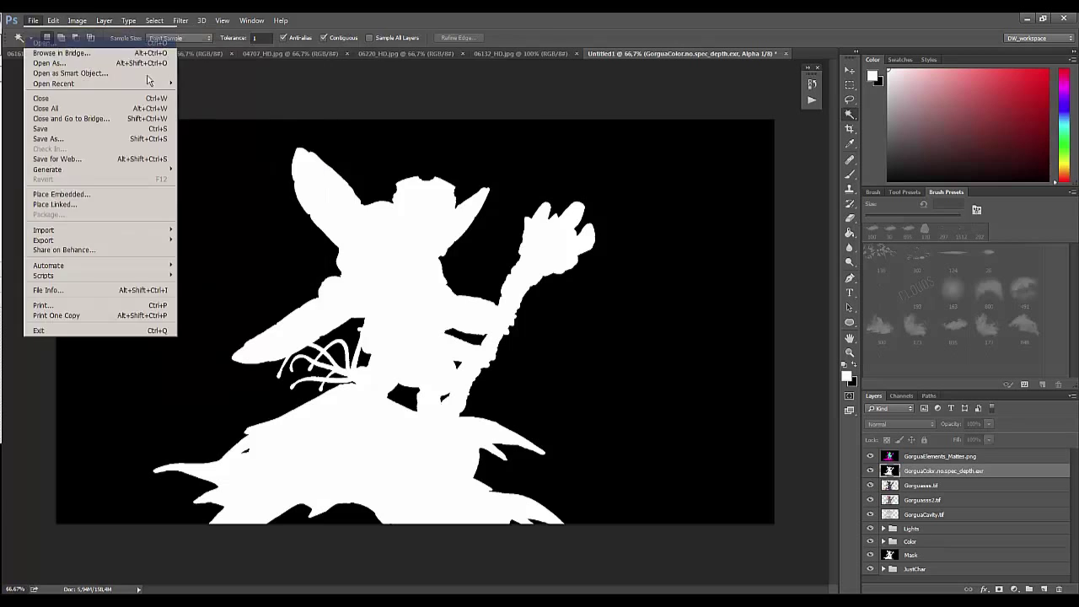
Step: Open GorguaColor.no.spec_depth.exr with default EXR import options
left_click(47, 42)
left_click(155, 167)
left_click(445, 301)
left_click(559, 217)
Step: Apply an Exposure adjustment with offset -0.5 and exposure -0.07 to the depth image
left_click(103, 20)
left_click(244, 79)
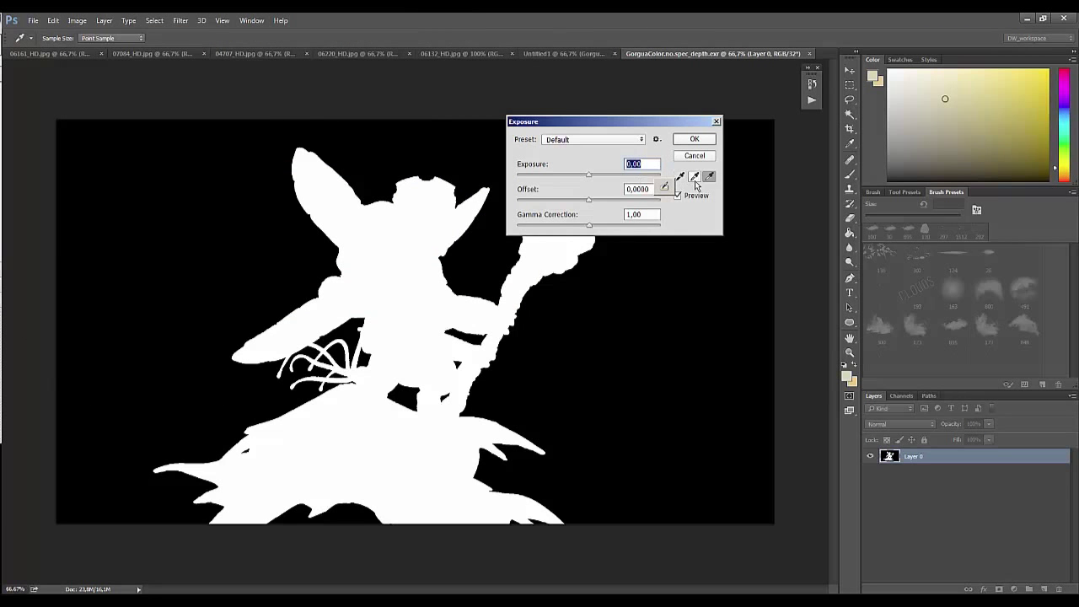
left_click(422, 120)
left_click(421, 516)
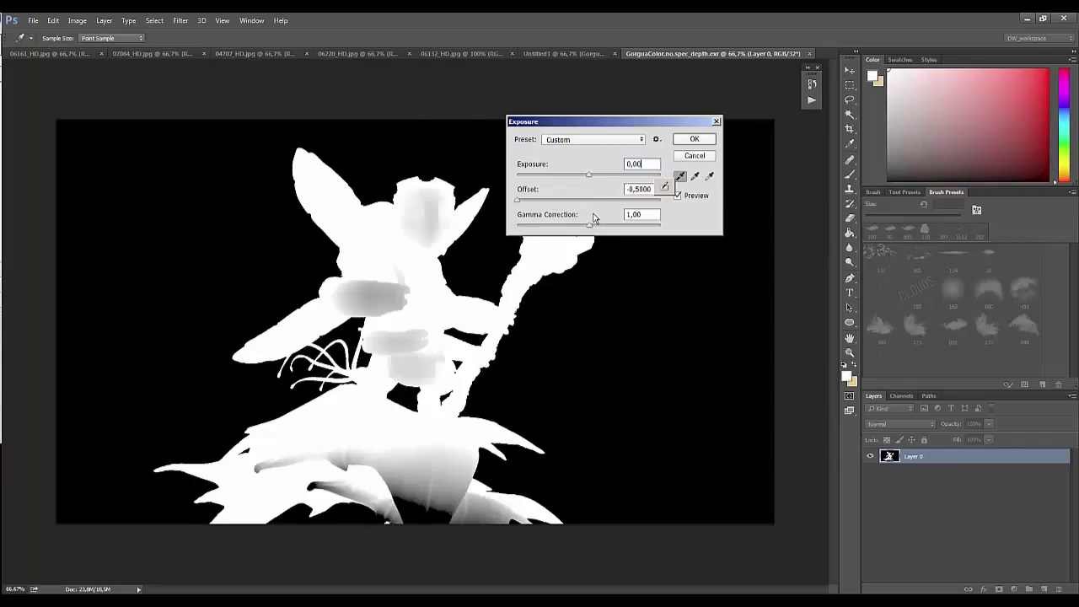
left_click_drag(581, 179, 588, 179)
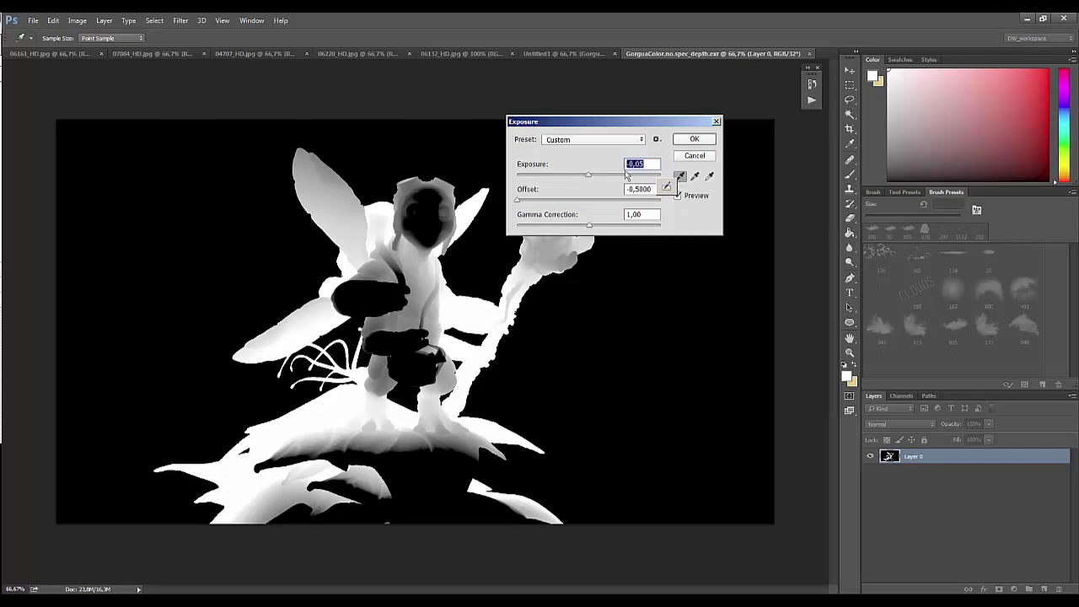
key("Down")
key("Down")
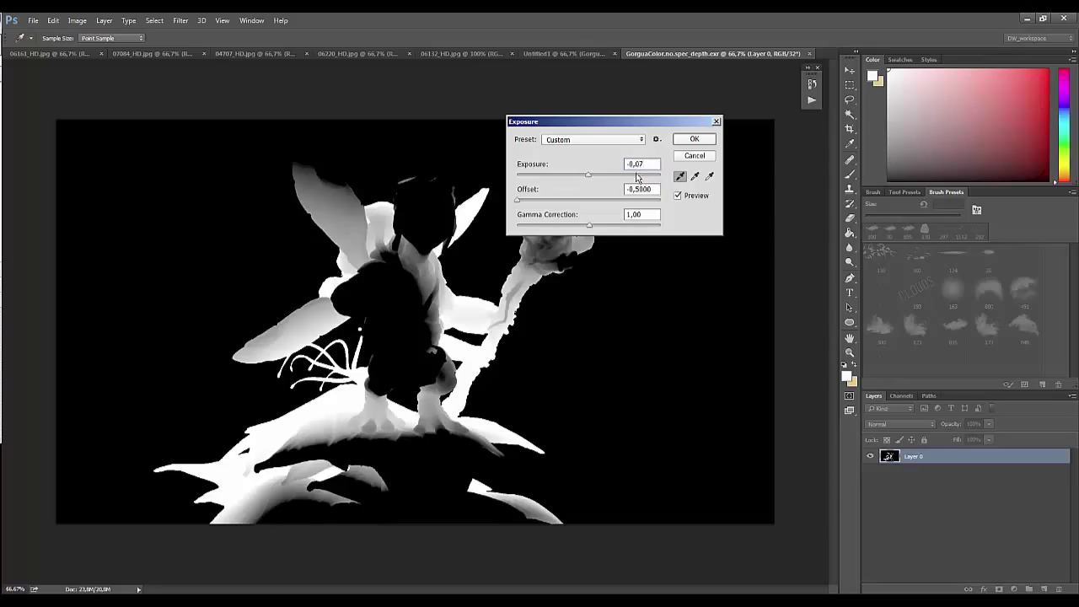
left_click(690, 141)
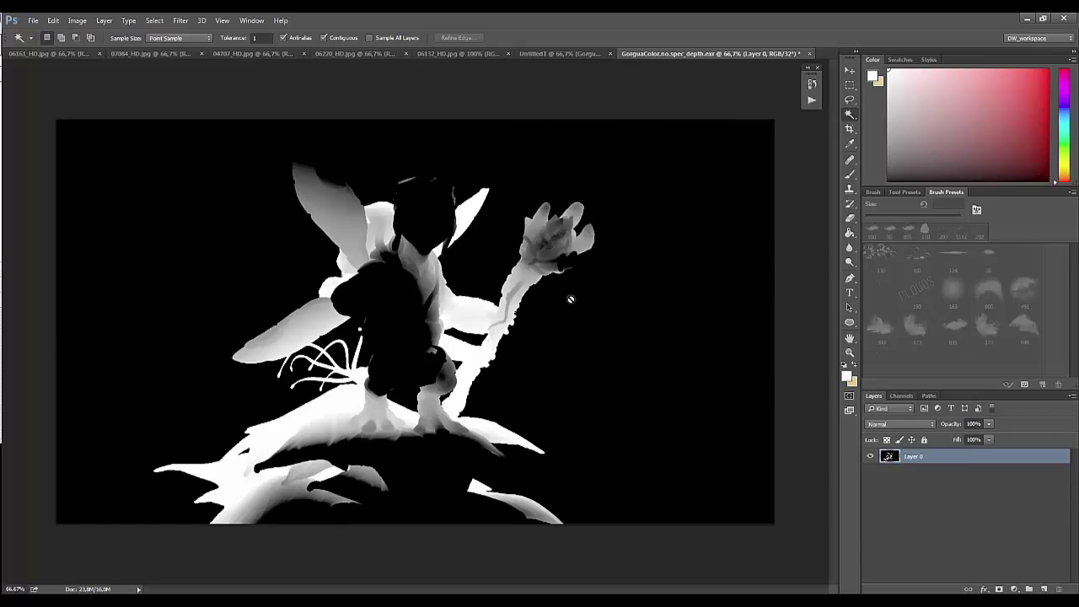
Step: Paste the depth image into a new Depth01 channel in Untitled1, then return to the depth document
key("alt+f")
key("Down")
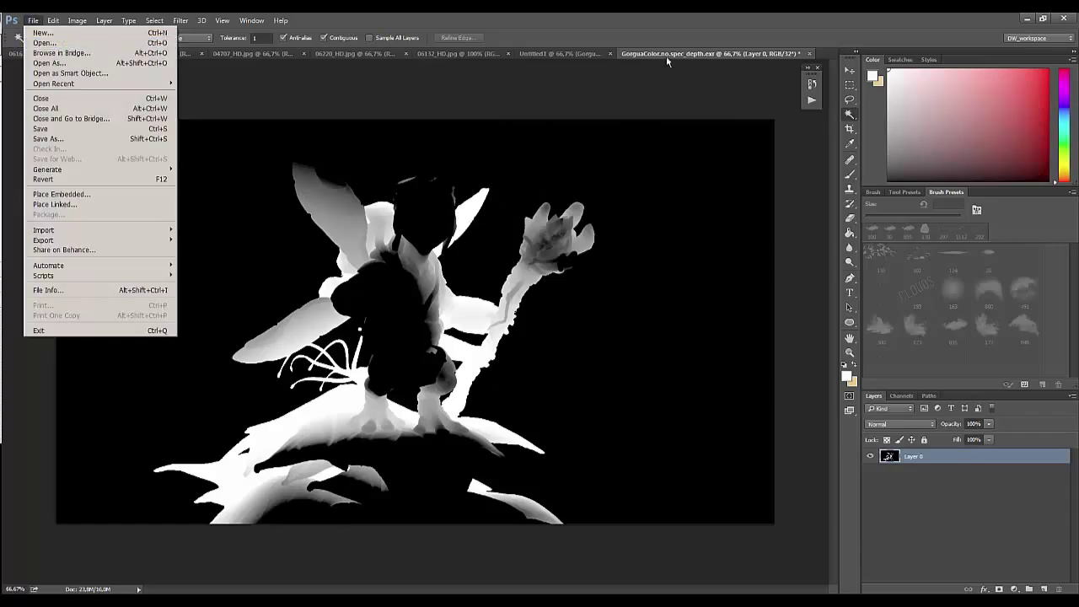
key("Escape")
left_click(552, 54)
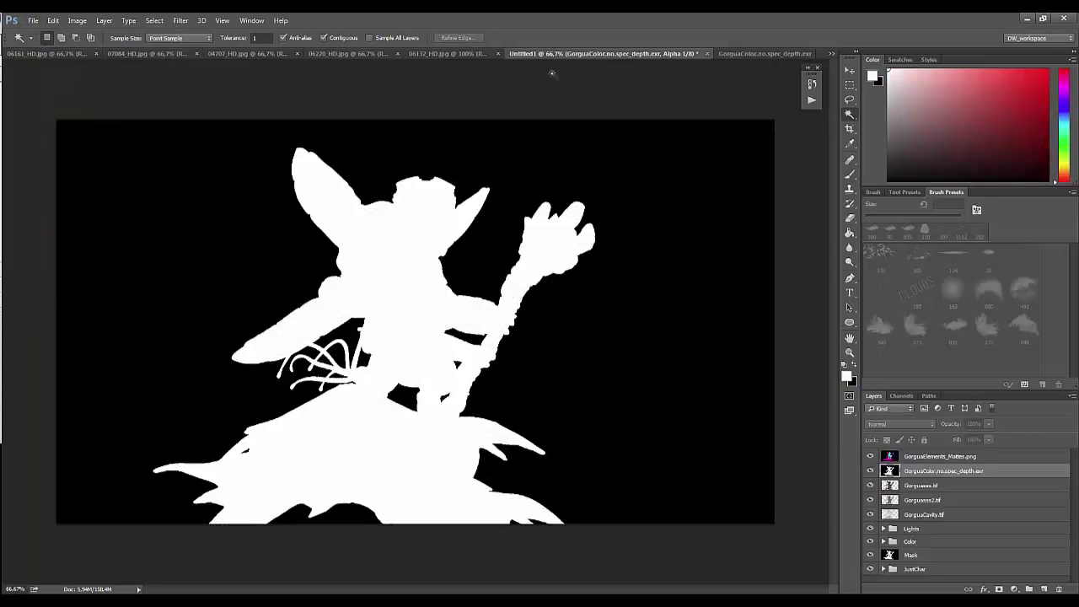
left_click(902, 395)
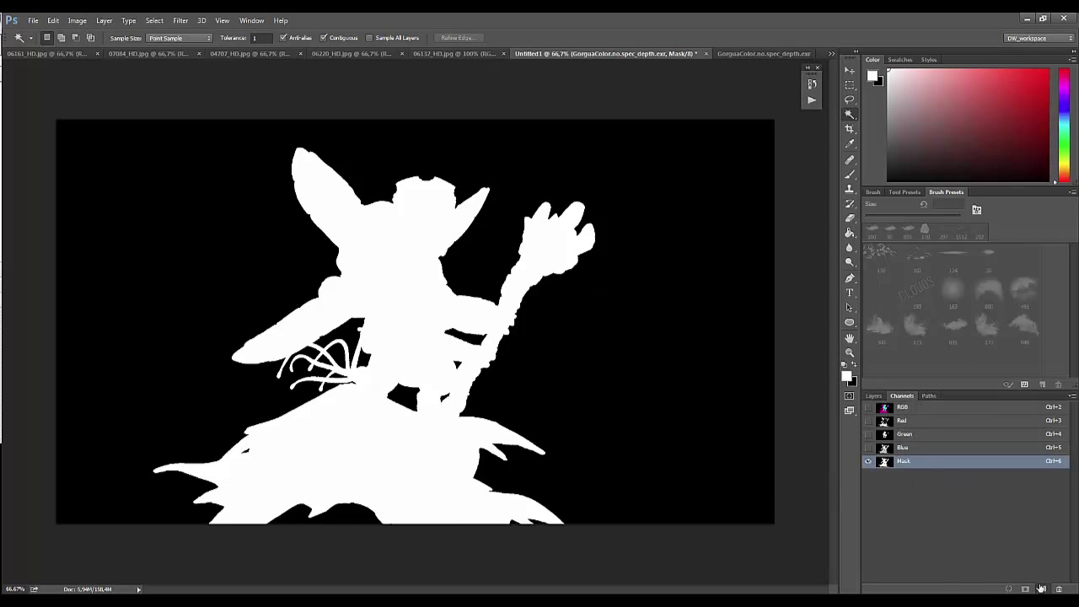
left_click(1041, 588)
key("ctrl+v")
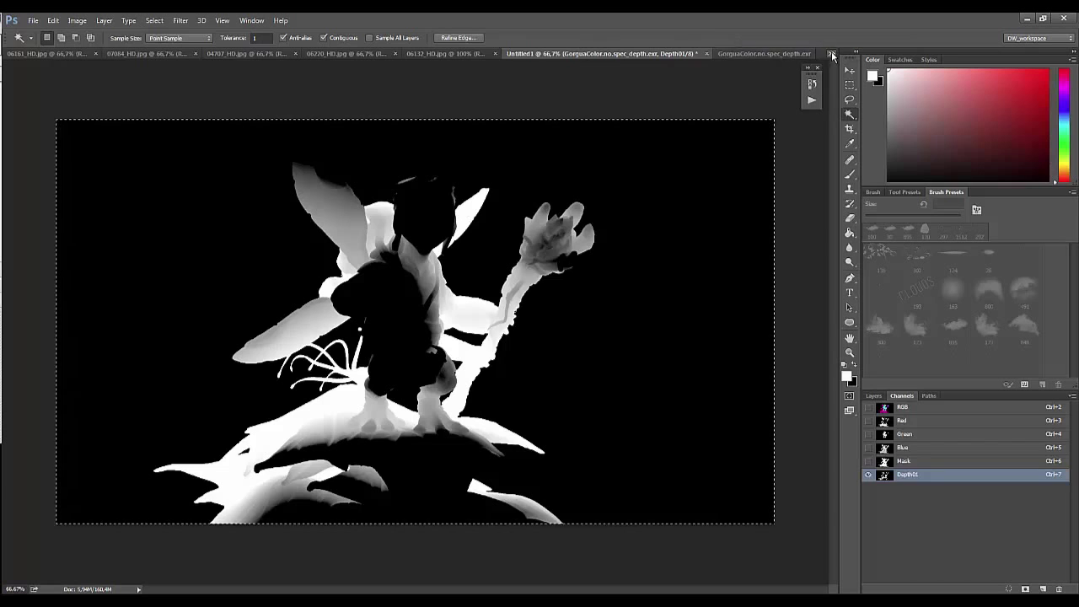
key("ctrl+Tab")
Step: Set the depth pass's Exposure offset to -0,5000 and sample a black point on the character
left_click(77, 20)
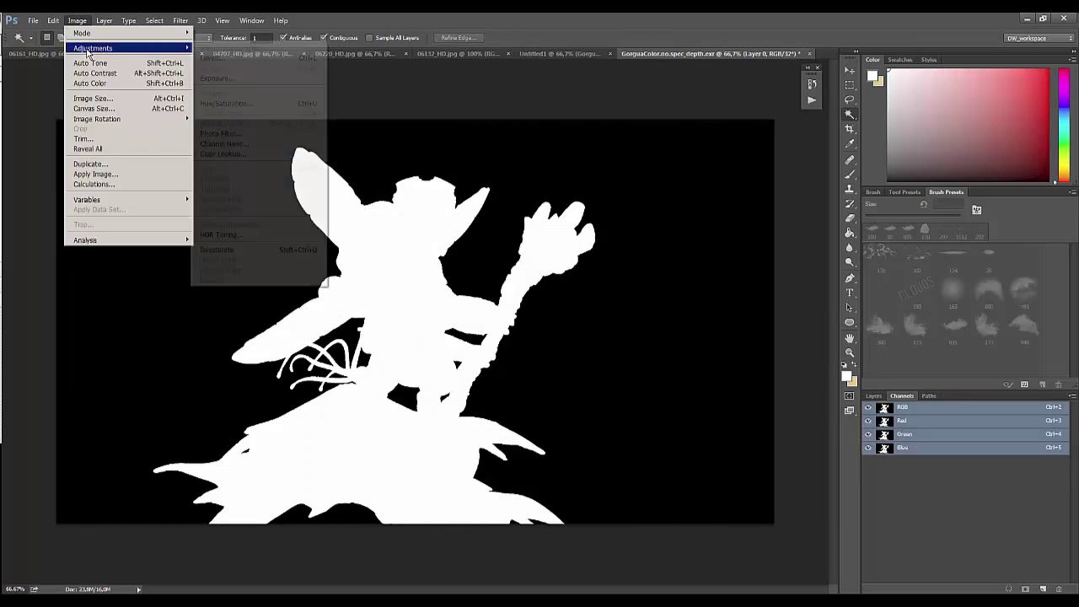
left_click(217, 78)
left_click(681, 175)
left_click(615, 288)
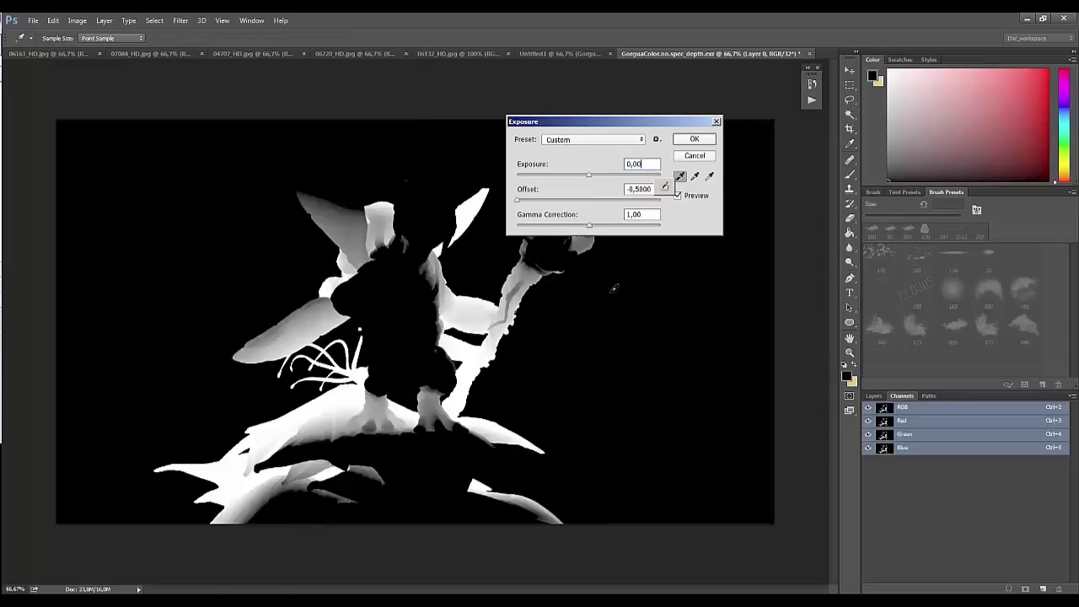
left_click(590, 181)
left_click(420, 517)
left_click(419, 444)
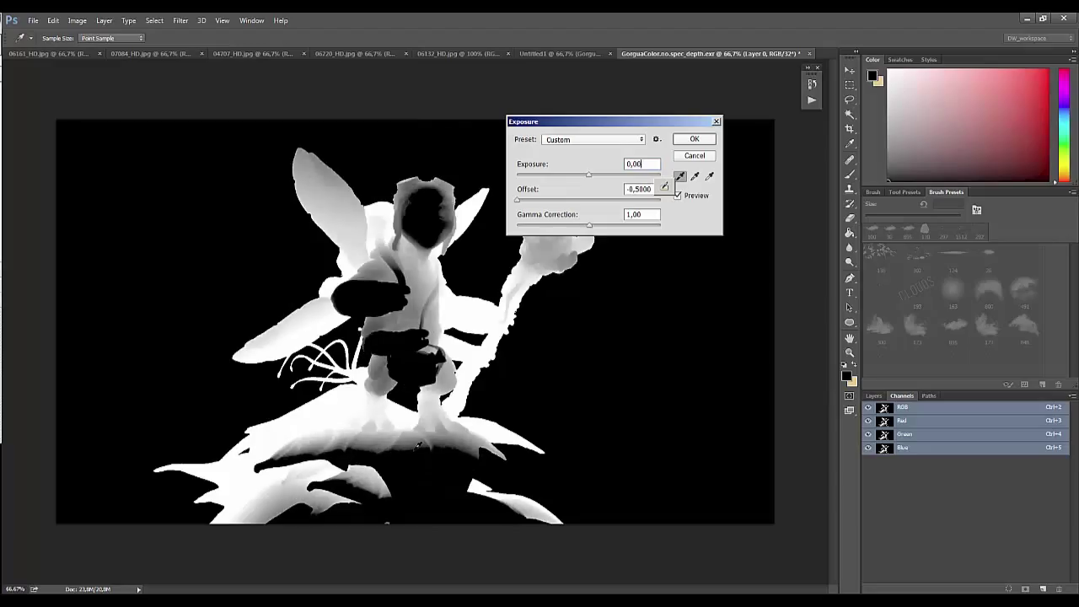
left_click(416, 436)
left_click(418, 432)
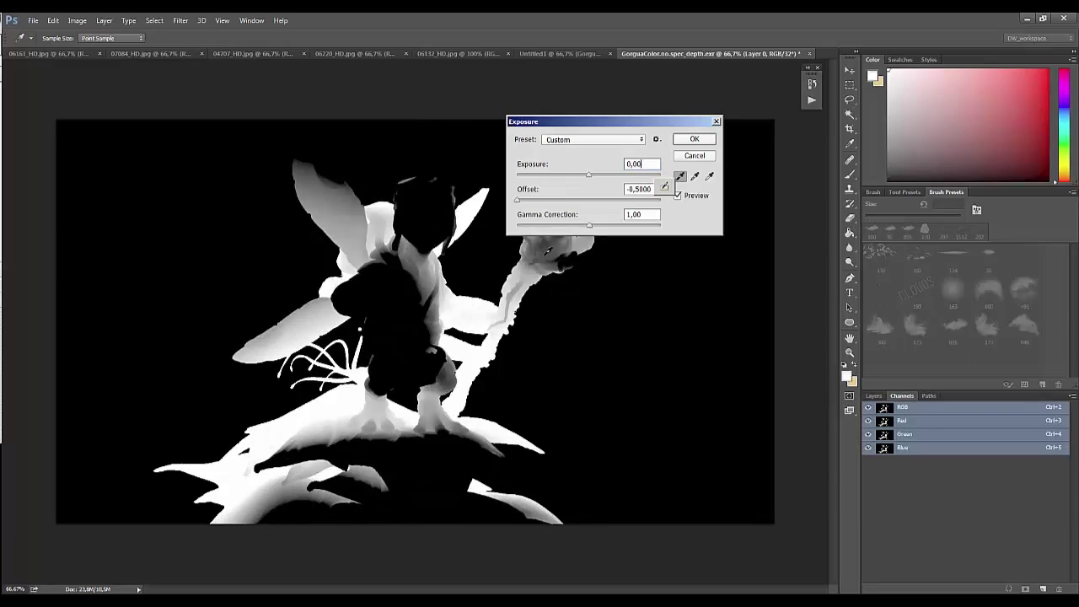
Step: Finalize the exposure value, apply the adjustment, and copy the entire depth image
left_click_drag(590, 122, 727, 90)
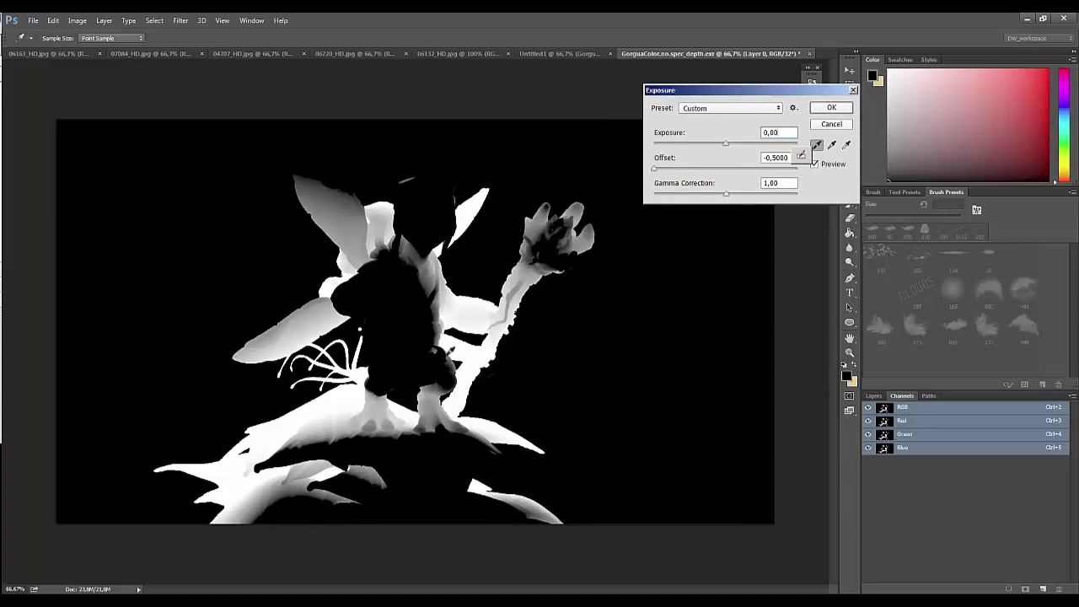
type("0,01")
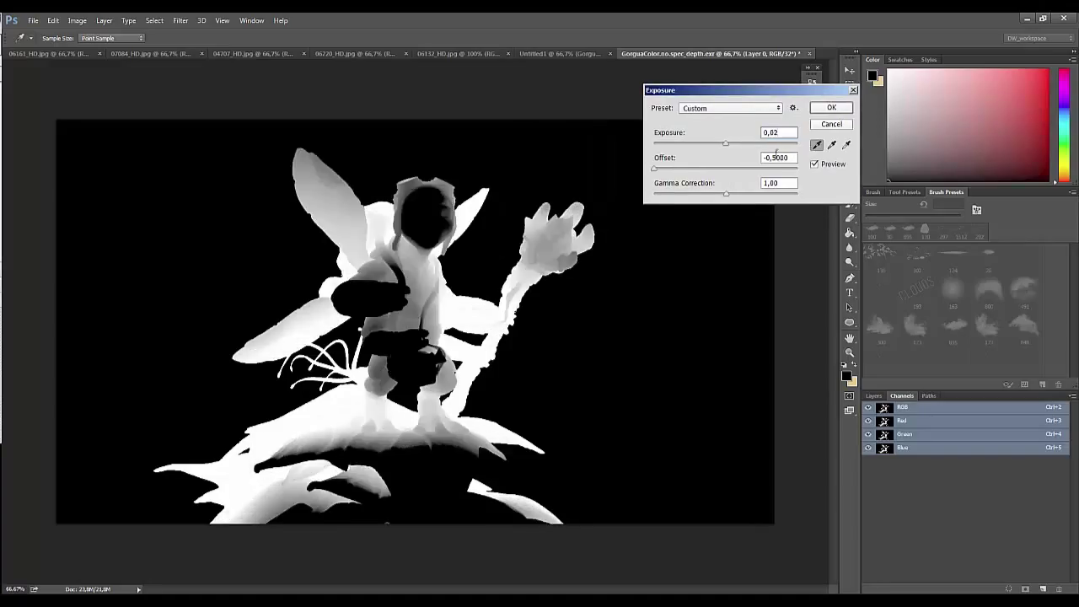
key("BackSpace")
type("05")
key("BackSpace")
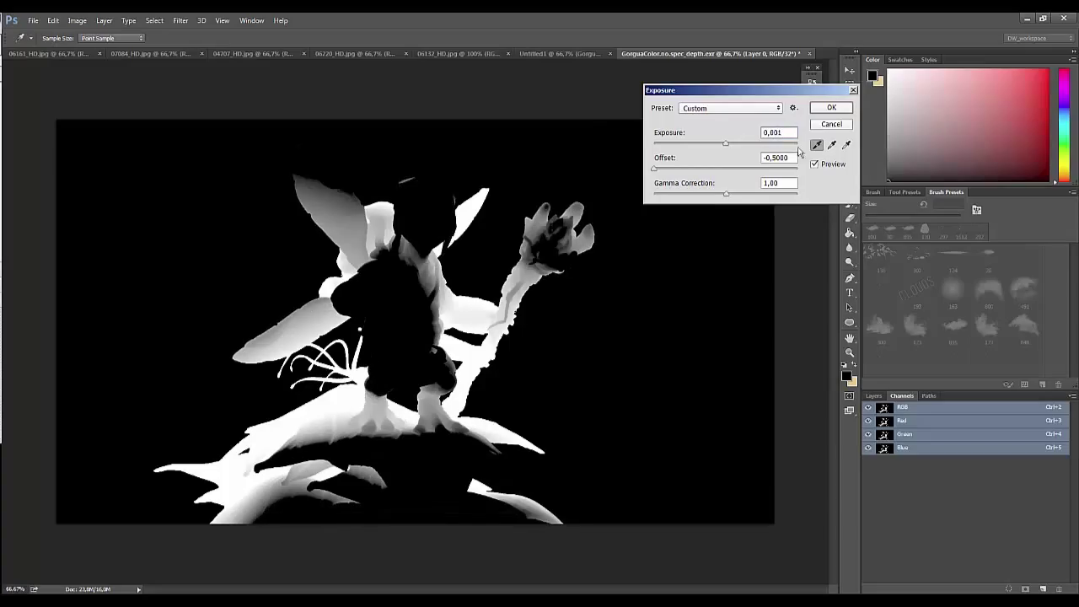
left_click(832, 110)
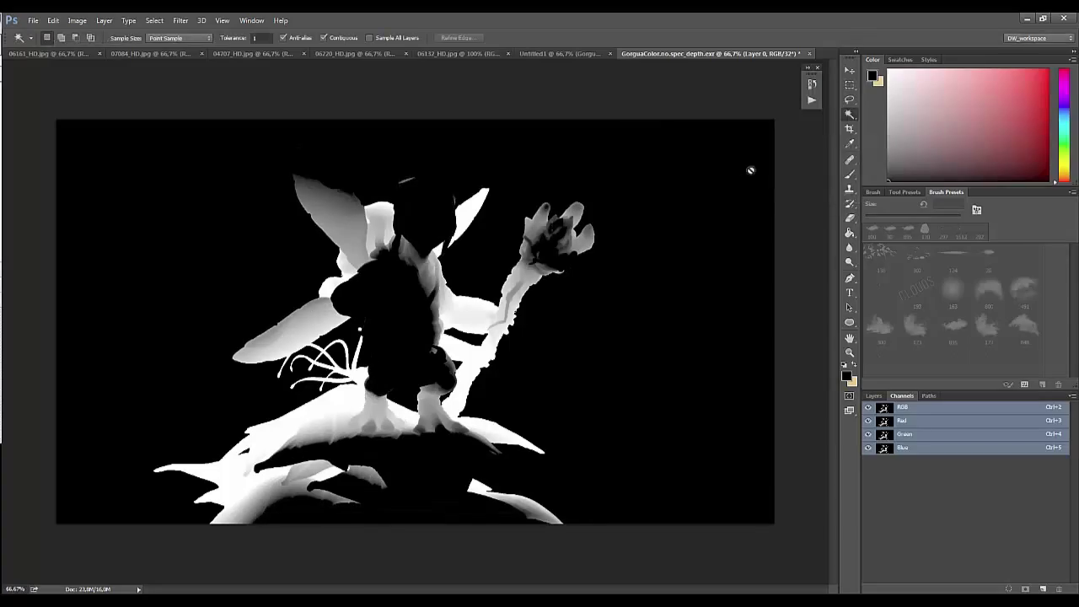
key("ctrl+a")
key("ctrl+c")
Step: Paste the copied depth into a new, renamed alpha channel in Untitled1
key("ctrl+shift+Tab")
key("ctrl+v")
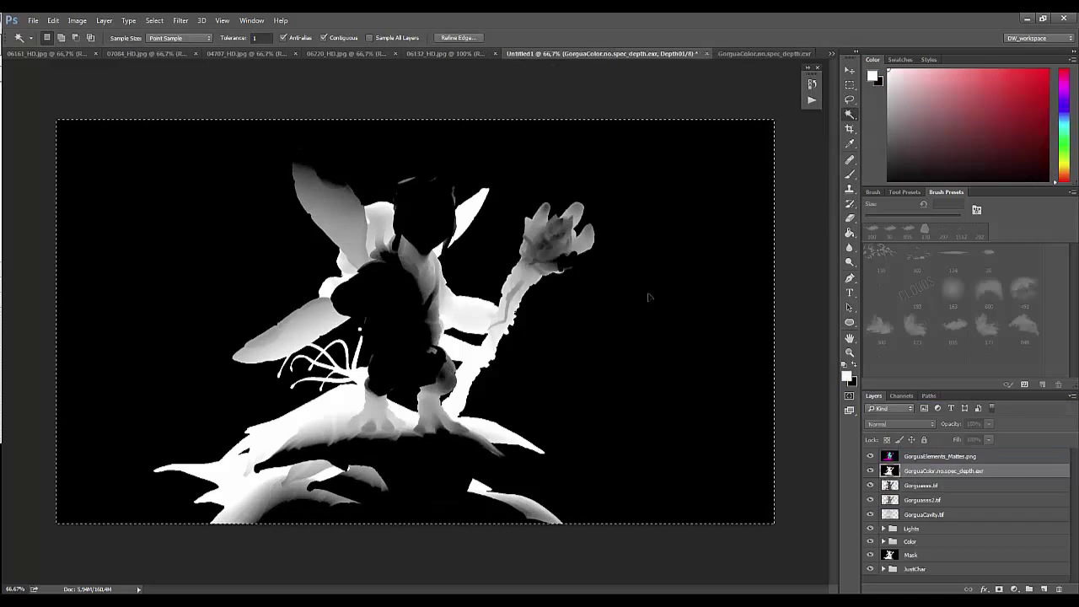
left_click(901, 395)
left_click(1043, 588)
key("ctrl+v")
double_click(907, 488)
key("Return")
left_click(874, 396)
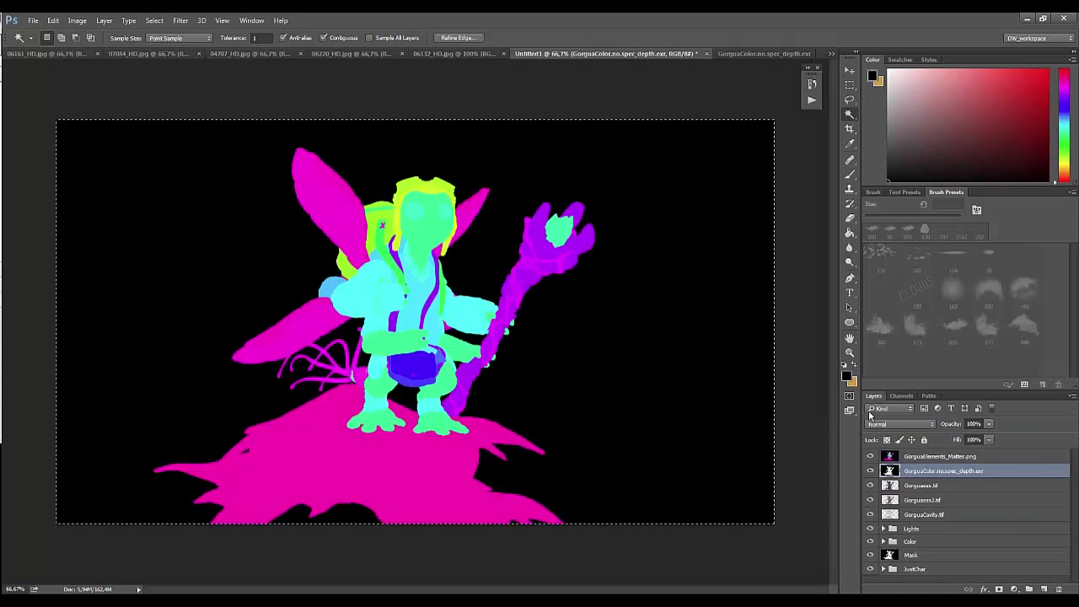
Step: Delete the depth layer and move the mattes layer just above Mask
left_click(870, 457)
left_click(870, 470)
left_click(870, 470)
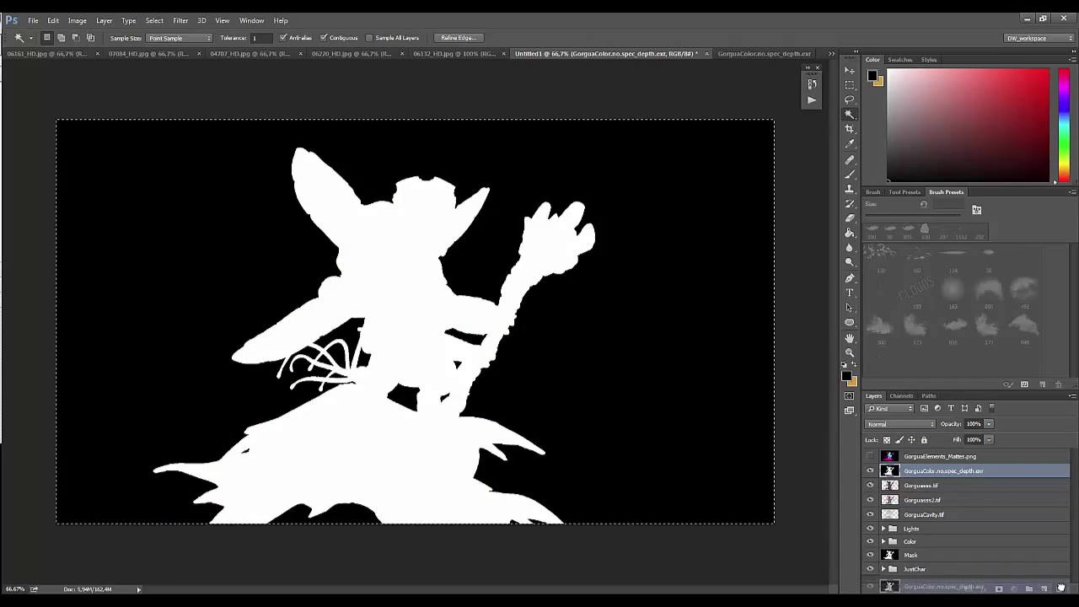
left_click(1059, 588)
left_click(911, 541)
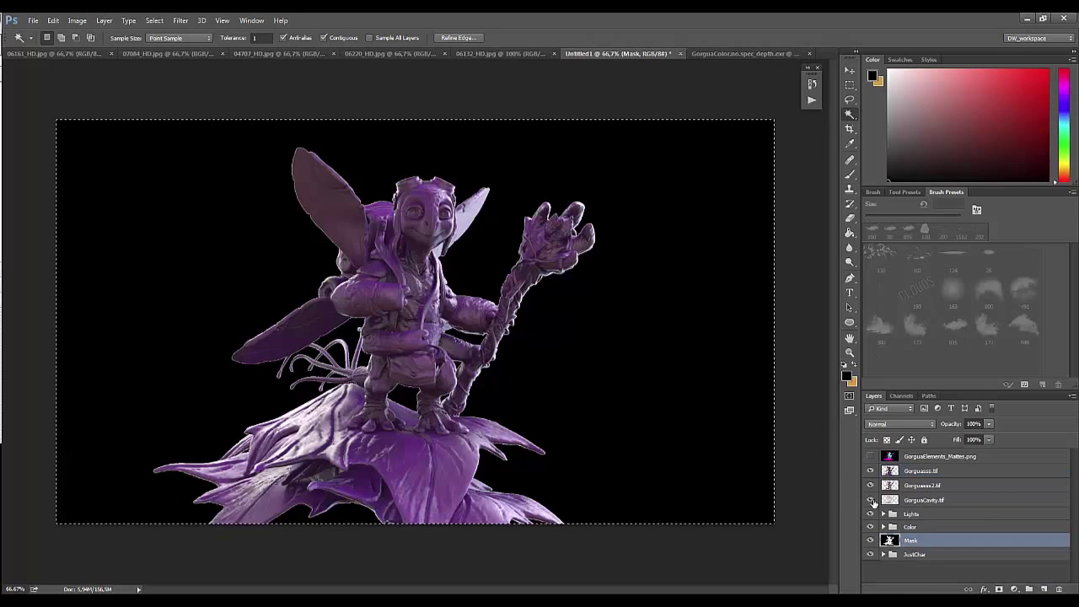
left_click(924, 470)
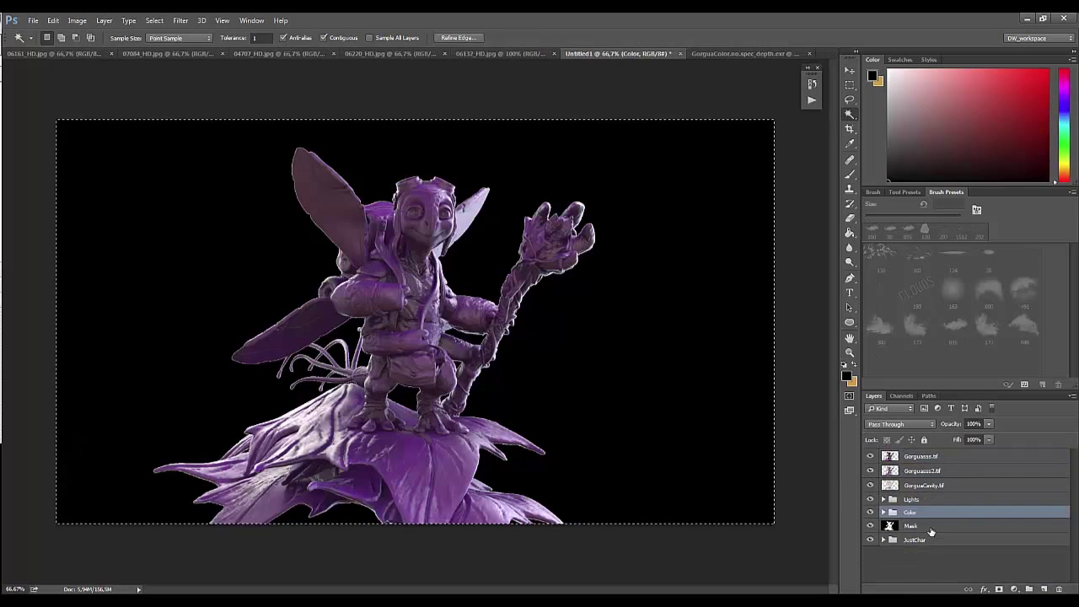
left_click_drag(924, 458, 935, 527)
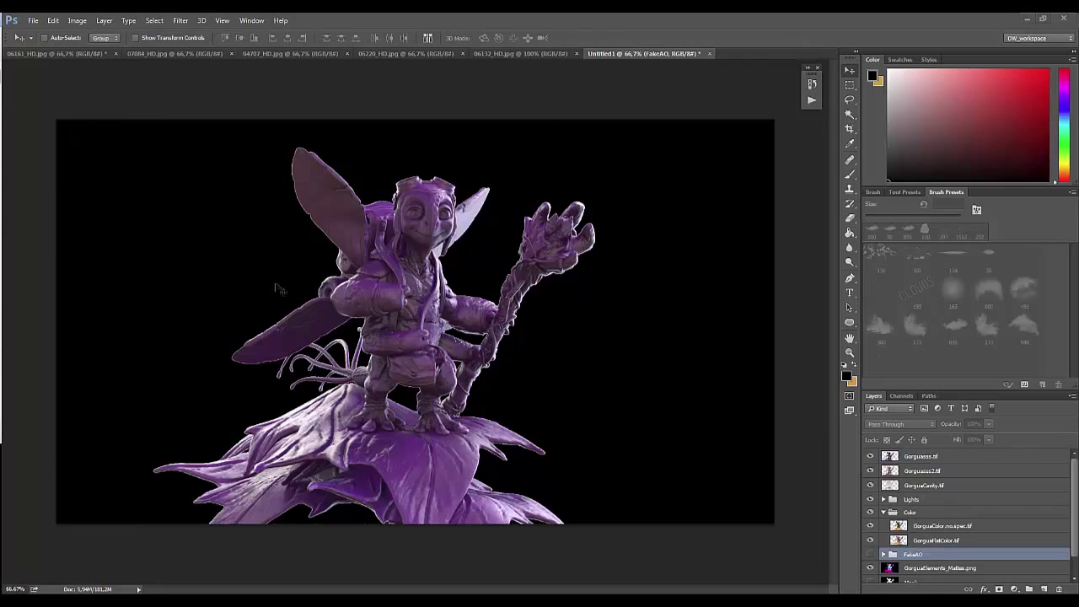
Step: Open the front and left light render TIFs from the Final Comp folder
left_click(33, 20)
left_click(51, 44)
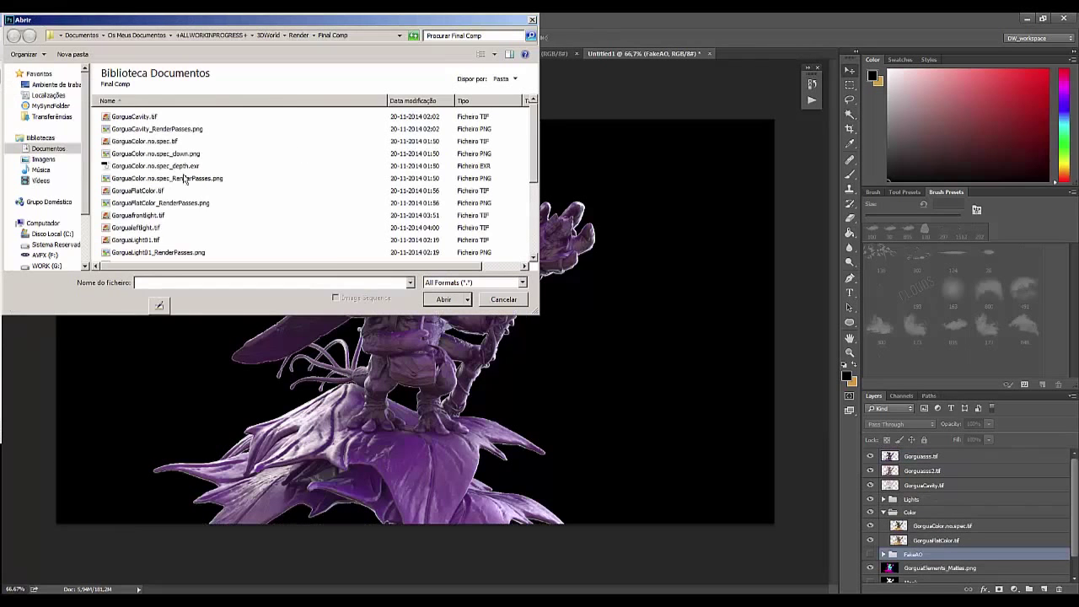
left_click_drag(167, 217, 160, 230)
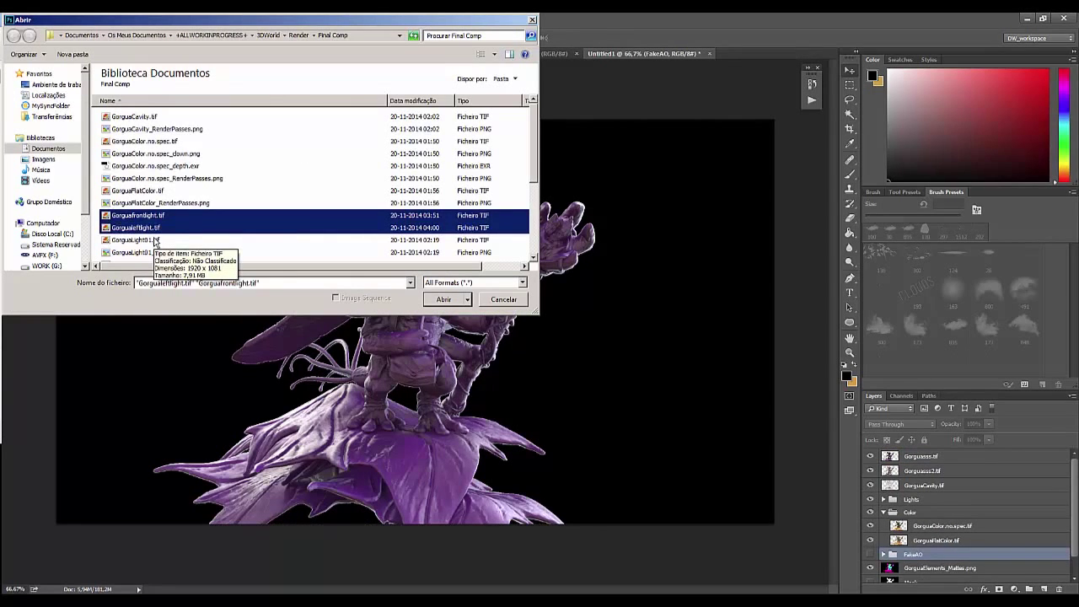
scroll(160, 236, "down", 1)
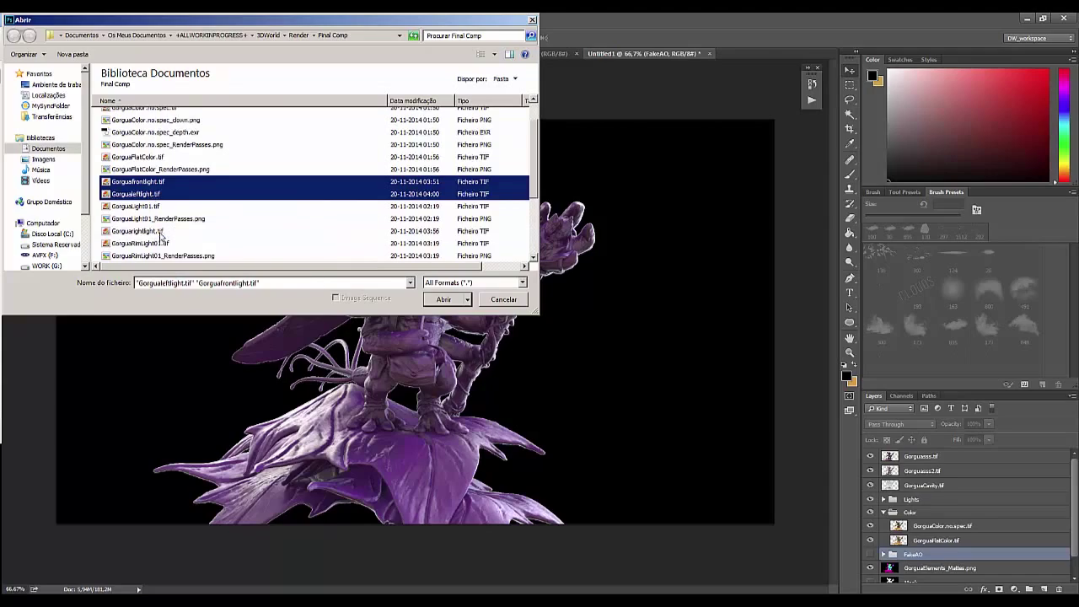
left_click(443, 299)
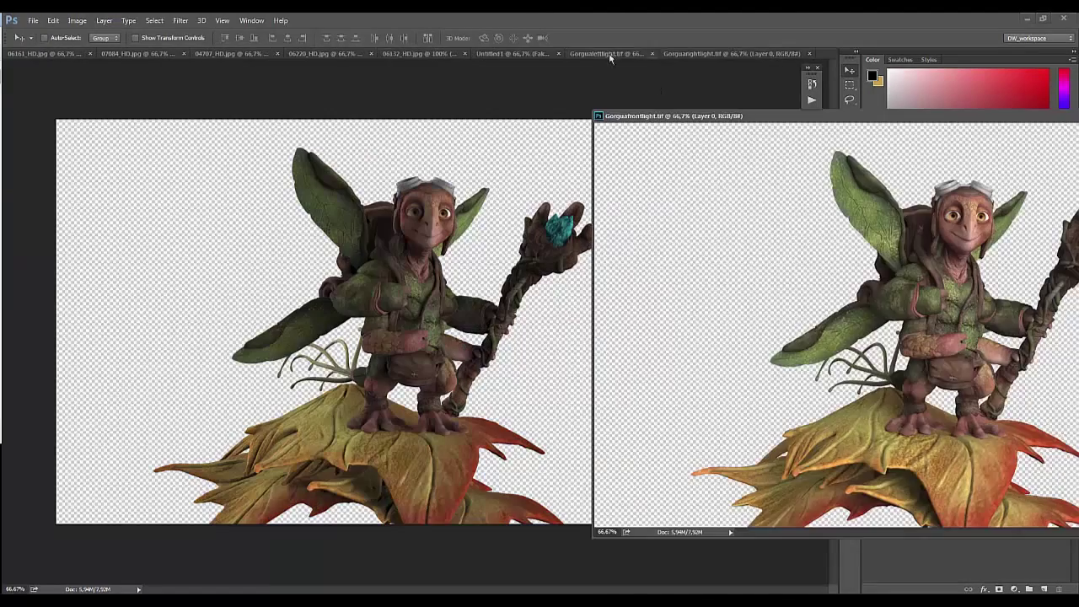
Step: Float the light render windows and drag the front and right renders into Untitled1
left_click_drag(609, 53, 652, 128)
left_click_drag(732, 53, 742, 128)
left_click_drag(625, 144, 391, 353)
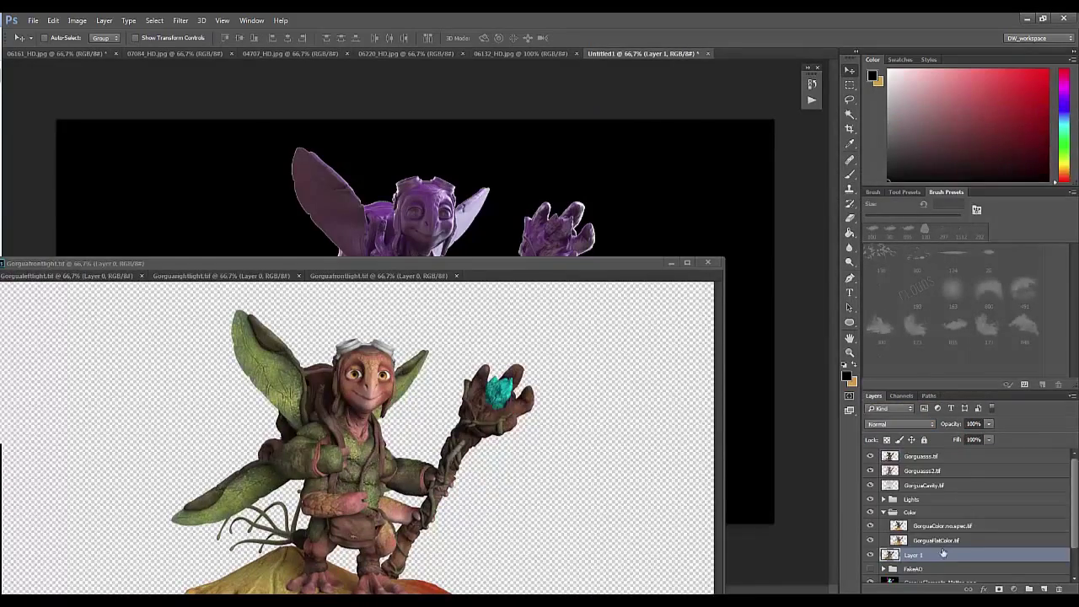
mouse_move(262, 264)
left_mouse_down()
mouse_move(741, 106)
mouse_move(827, 112)
left_mouse_up()
left_click(783, 123)
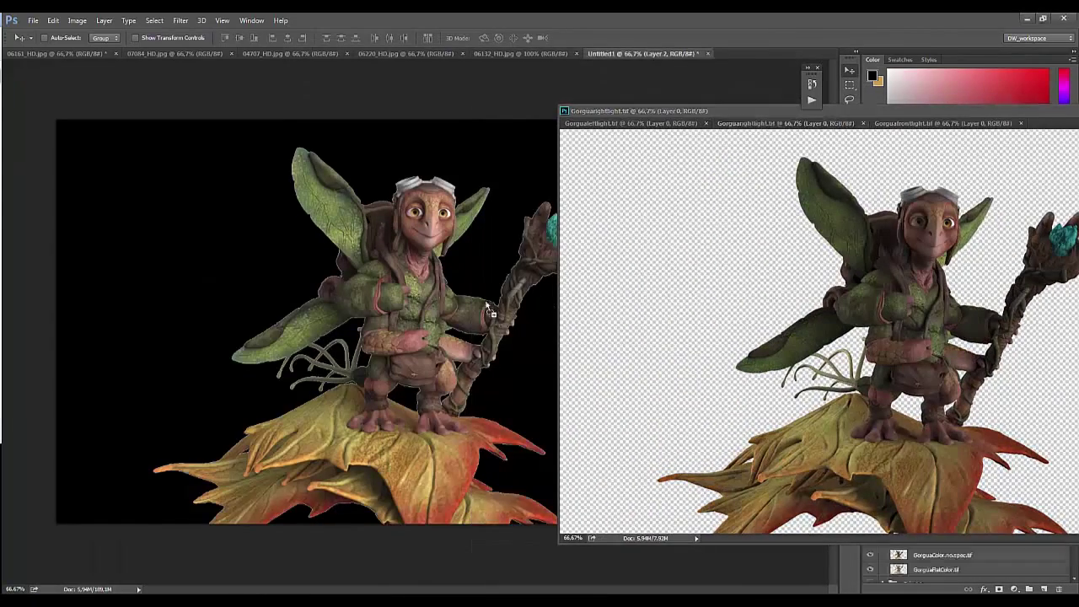
Step: Add the front and left light renders as layers, deleting the duplicate front layer
left_click(932, 125)
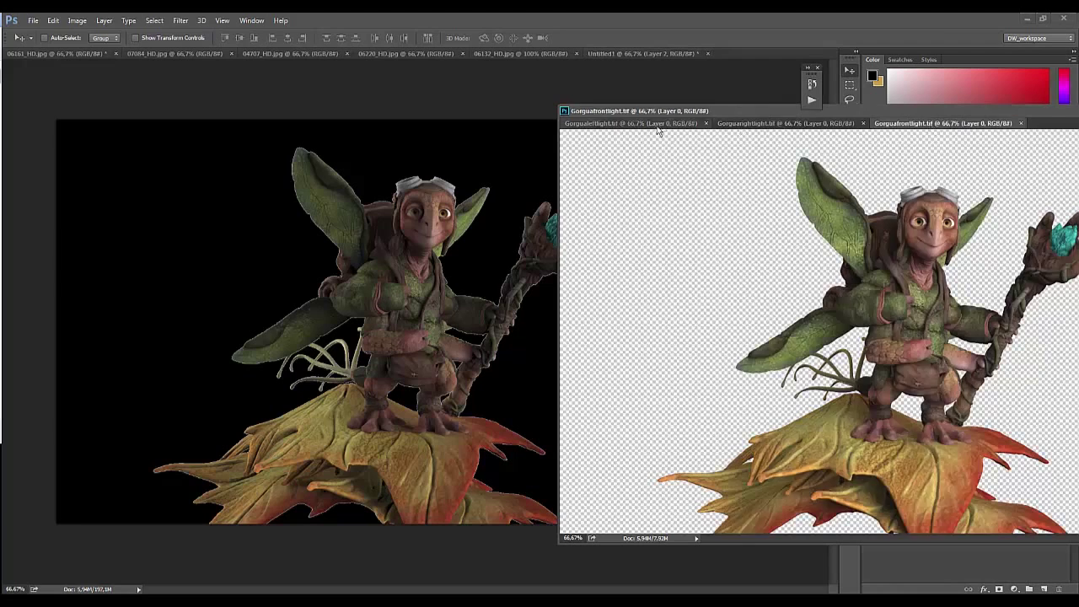
left_click_drag(998, 310, 413, 305)
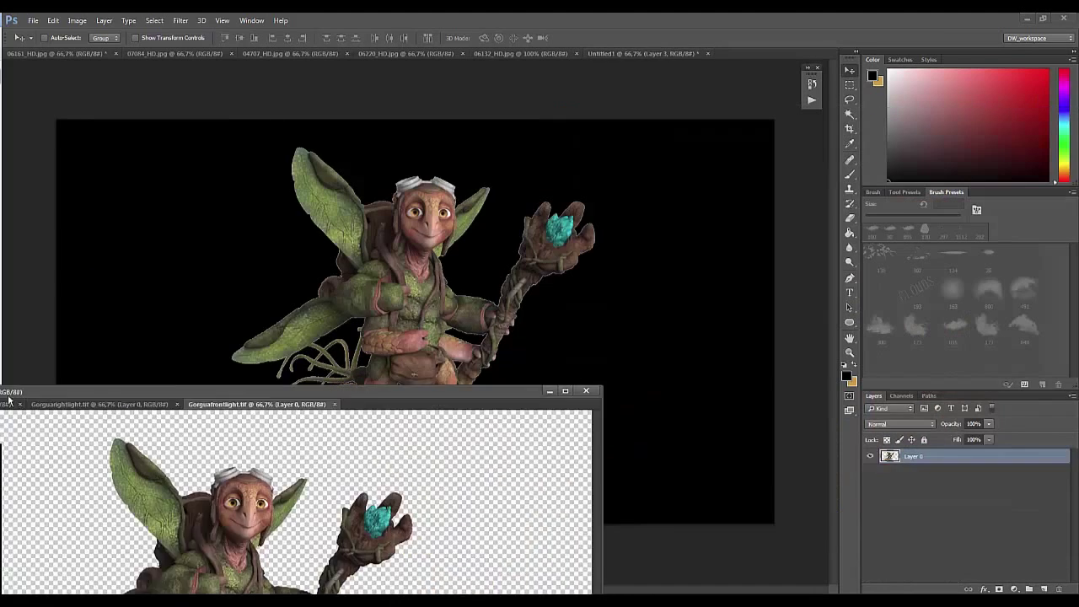
key("Delete")
left_click(870, 456)
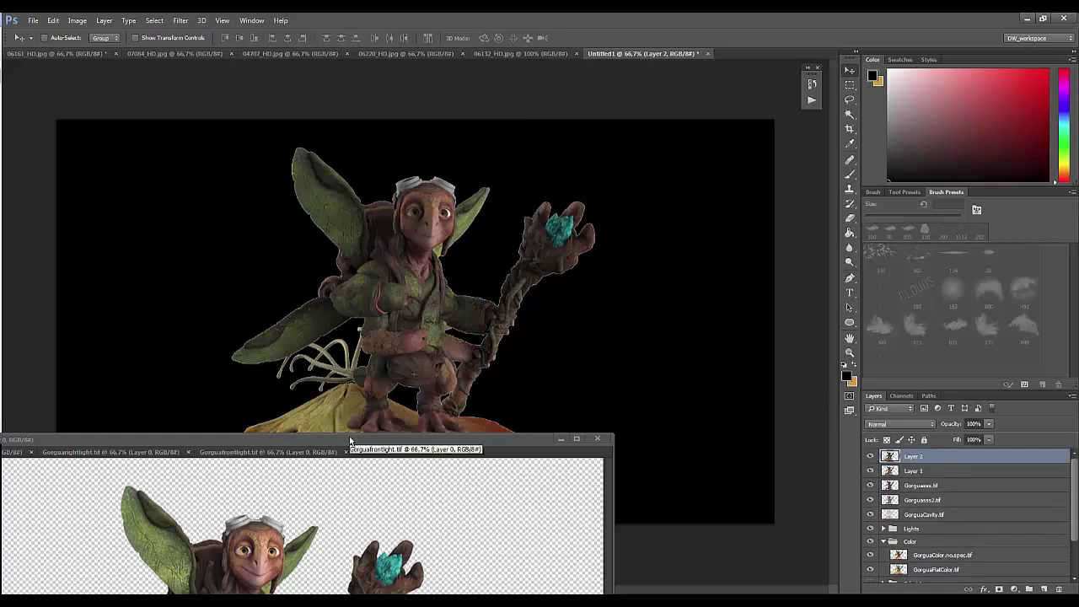
left_click_drag(350, 441, 816, 149)
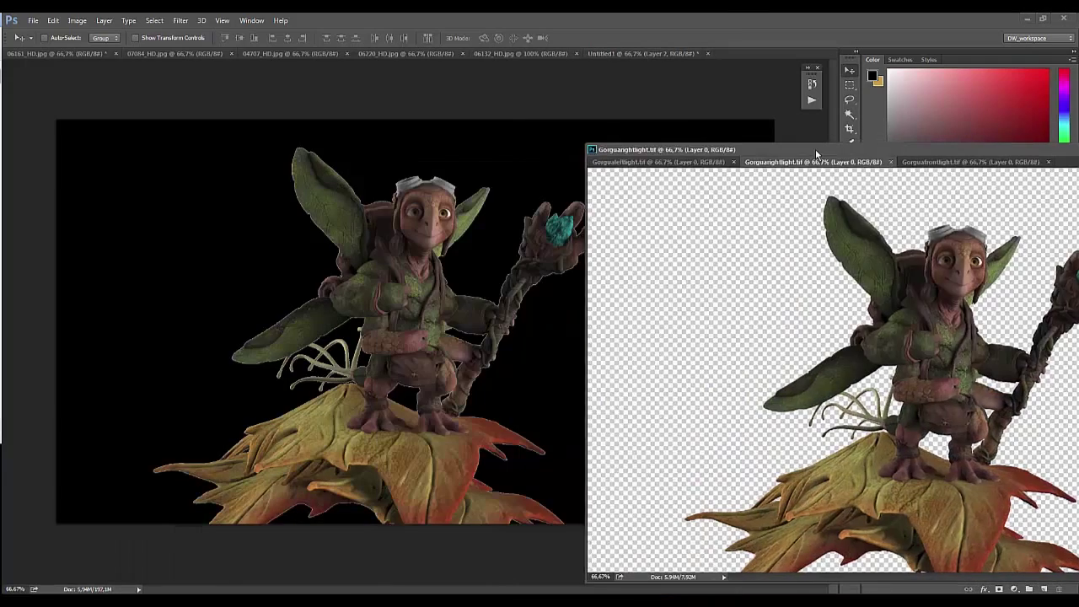
key("ctrl+shift+Tab")
left_click_drag(395, 341, 759, 287)
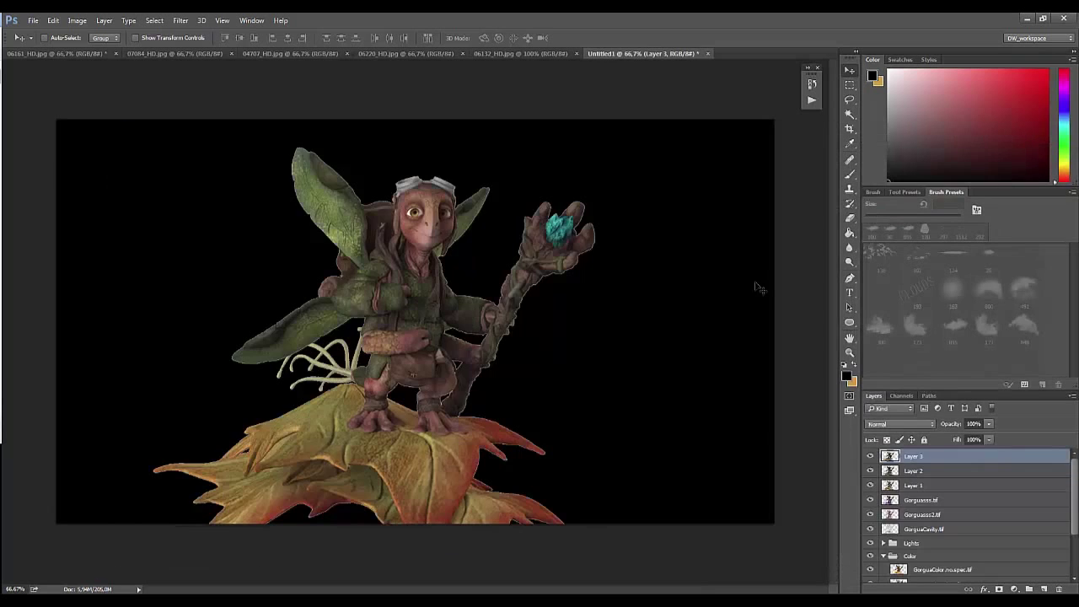
Step: Rename the three light layers FrontLight, RightLight and LeftLight
left_click(870, 457)
left_click(870, 471)
double_click(914, 486)
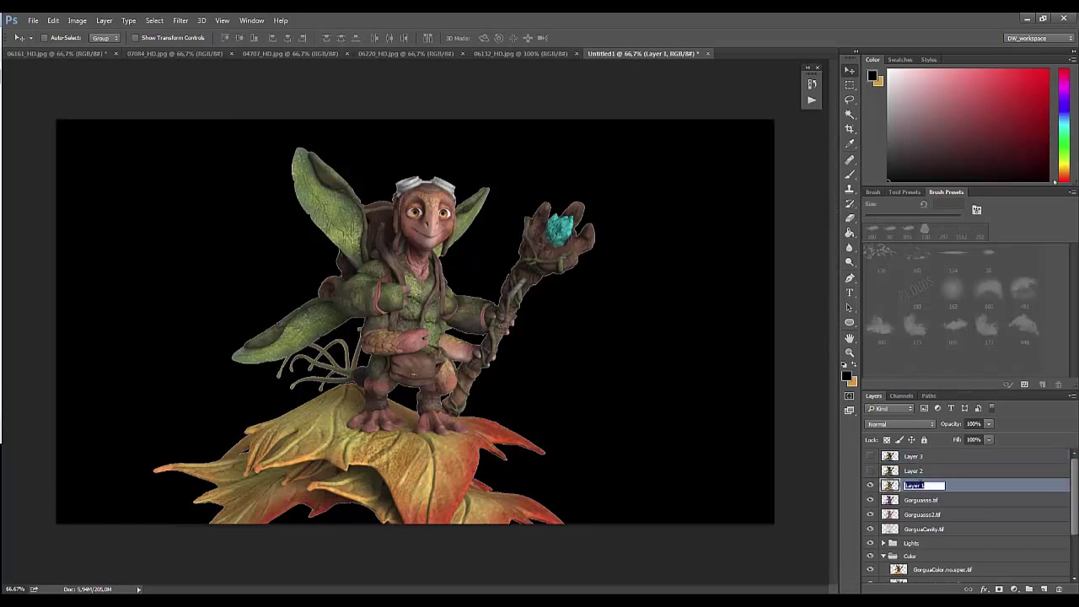
type("FrontLight")
left_click(871, 471)
double_click(914, 470)
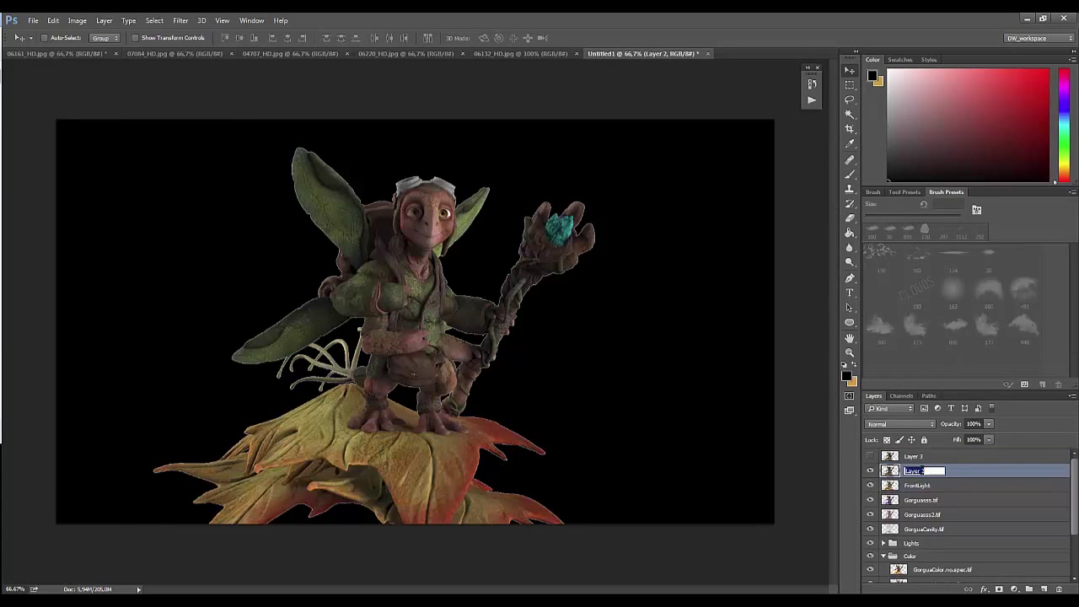
type("RightLight")
left_click(870, 457)
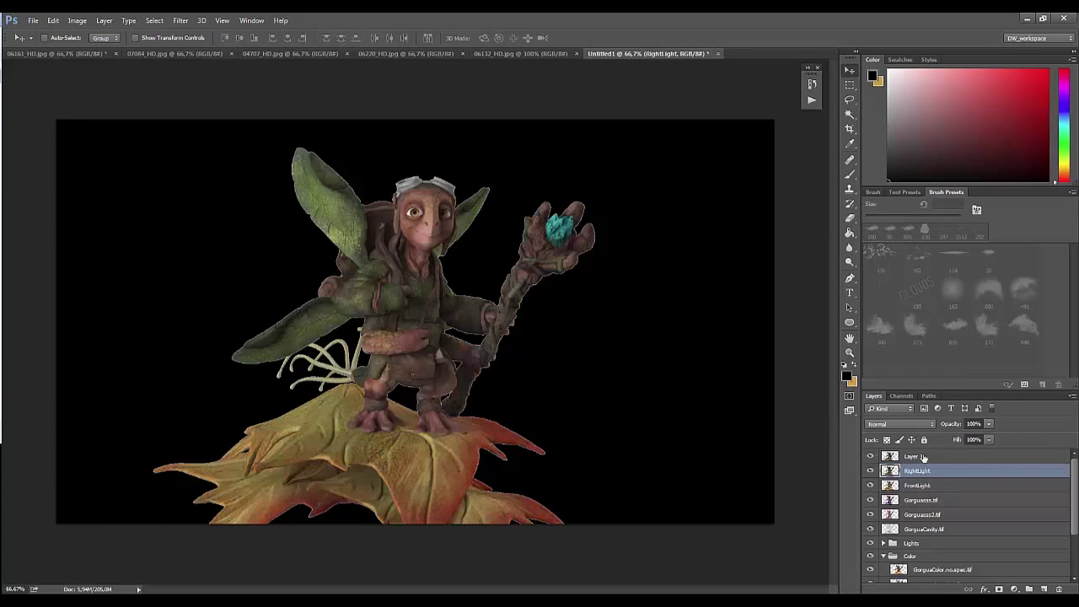
double_click(914, 457)
type("LeftLight")
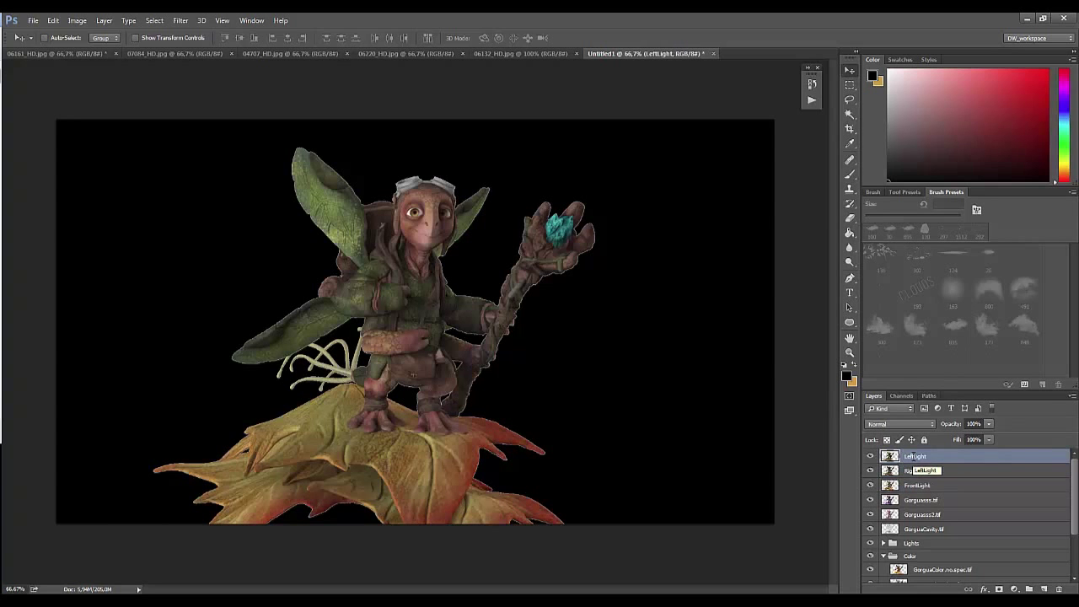
Step: Group the three light layers as FakeAO and place the group inside Color
left_click(927, 487, "shift")
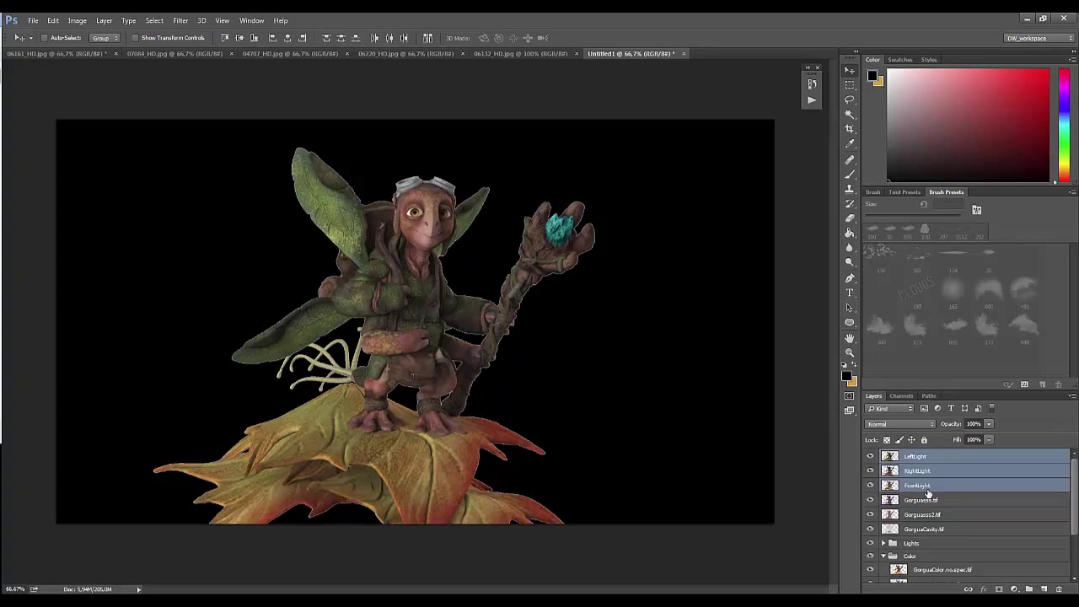
key("ctrl+g")
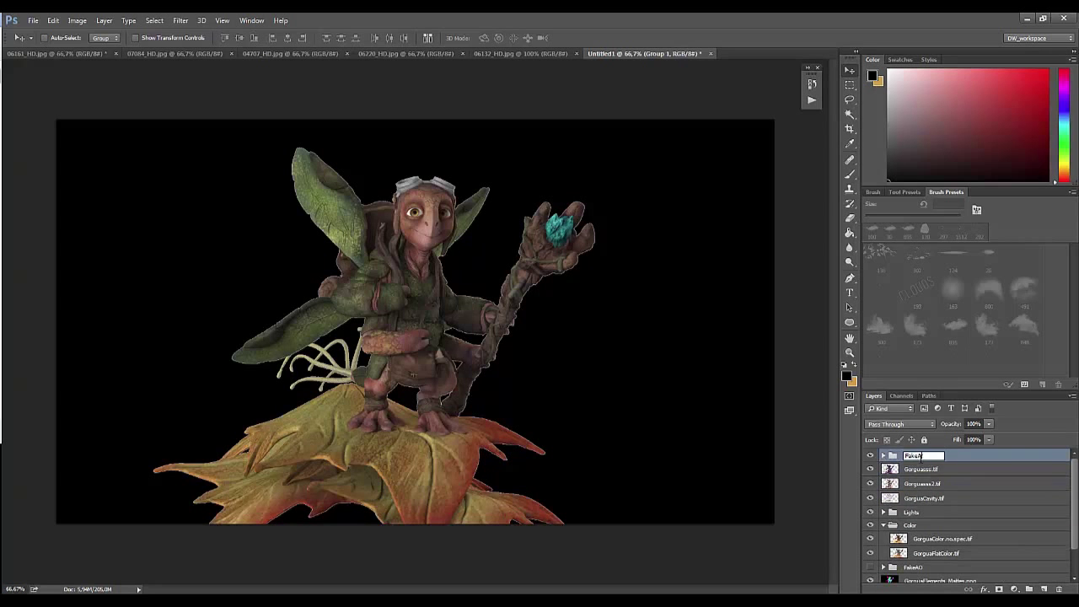
mouse_move(938, 569)
left_mouse_down()
mouse_move(969, 527)
mouse_move(922, 529)
mouse_move(928, 504)
mouse_move(923, 533)
left_mouse_up()
Step: Collapse the Color group and restore layer visibility around FakeAO
left_click(884, 525)
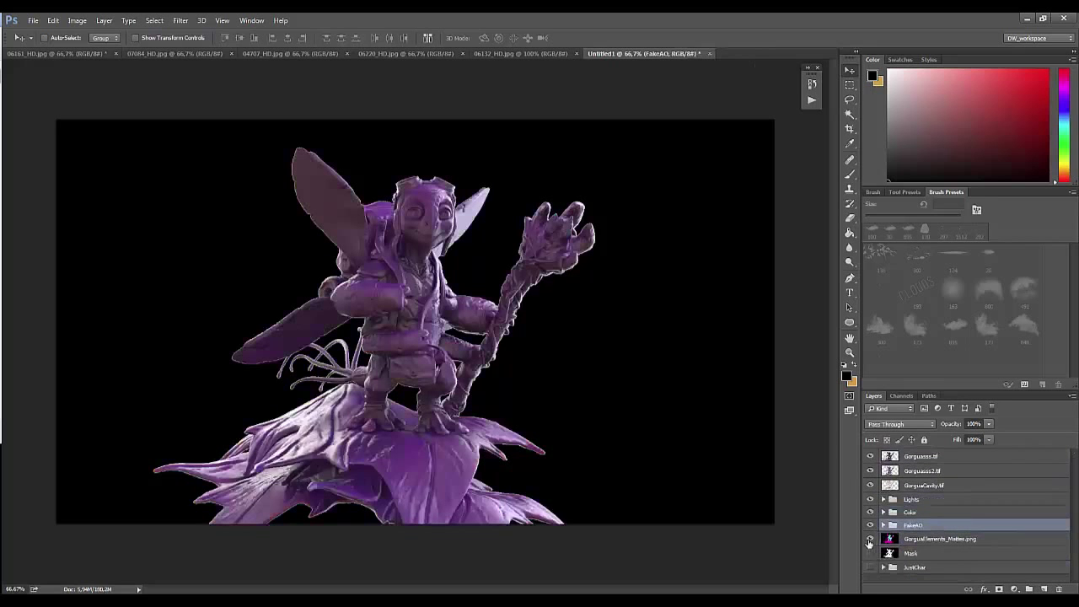
left_click(870, 525, "alt")
left_click(871, 512)
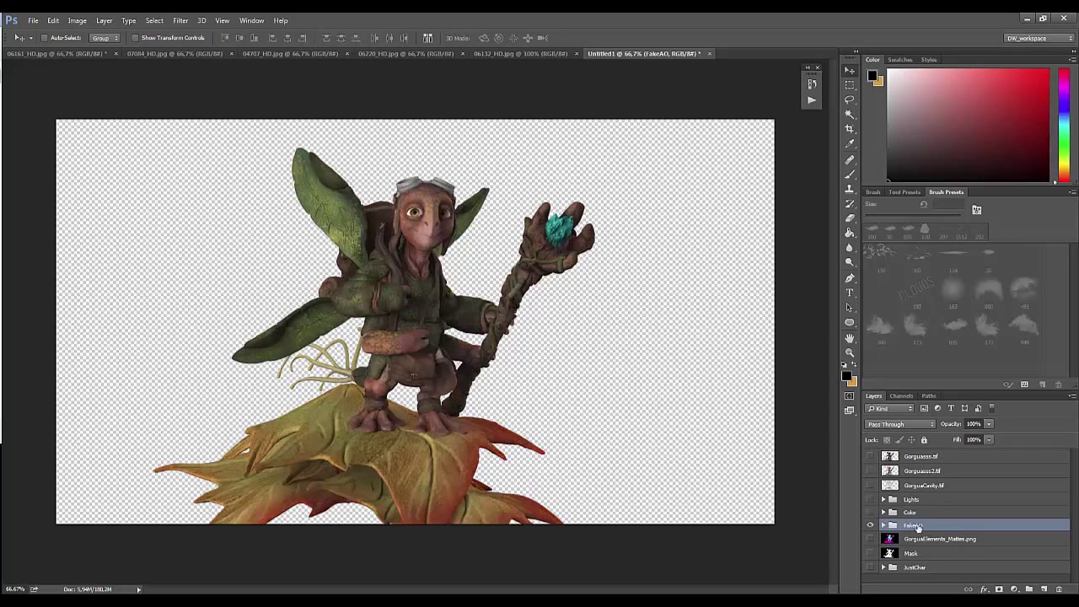
Step: Add a new black-filled layer above JustChar as the BKG backdrop
left_click(930, 566)
left_click(1044, 589)
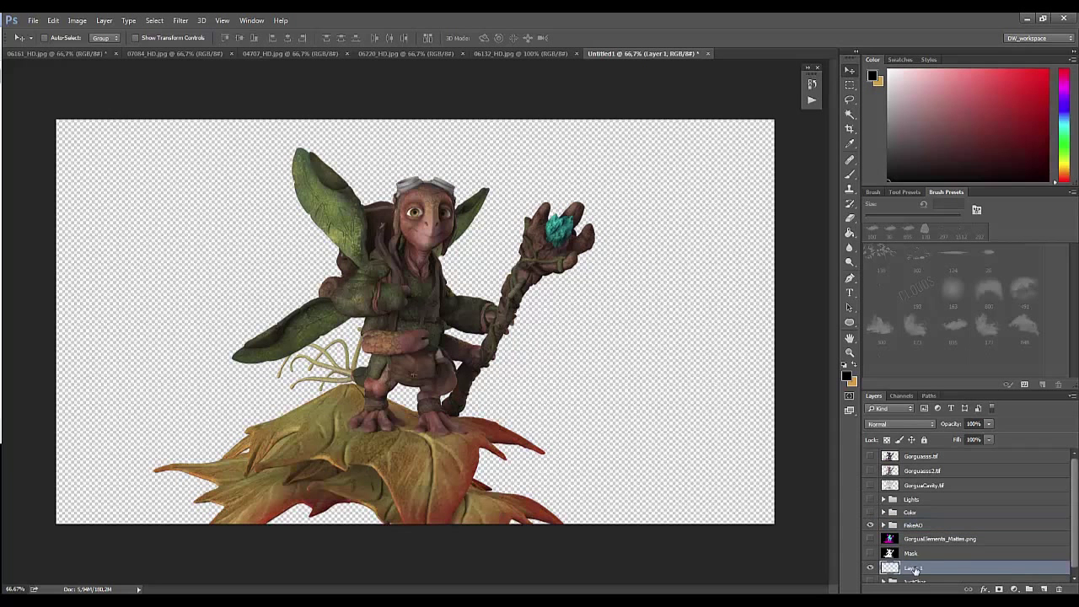
key("alt+BackSpace")
type("BKG")
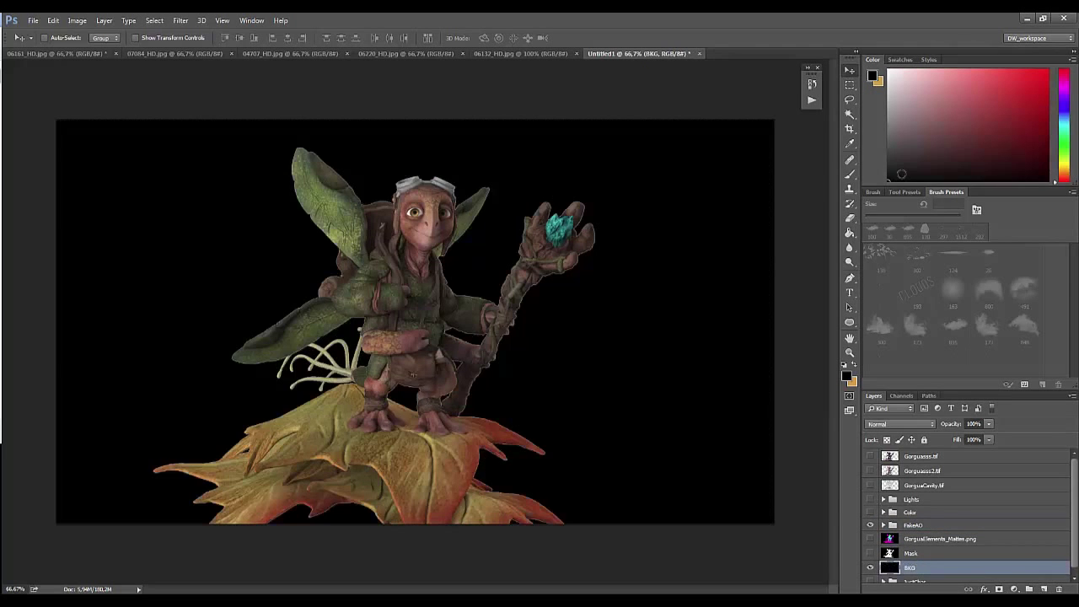
Step: Expand the FakeAO group and select the Mask layer
left_click(894, 525)
left_click(884, 525)
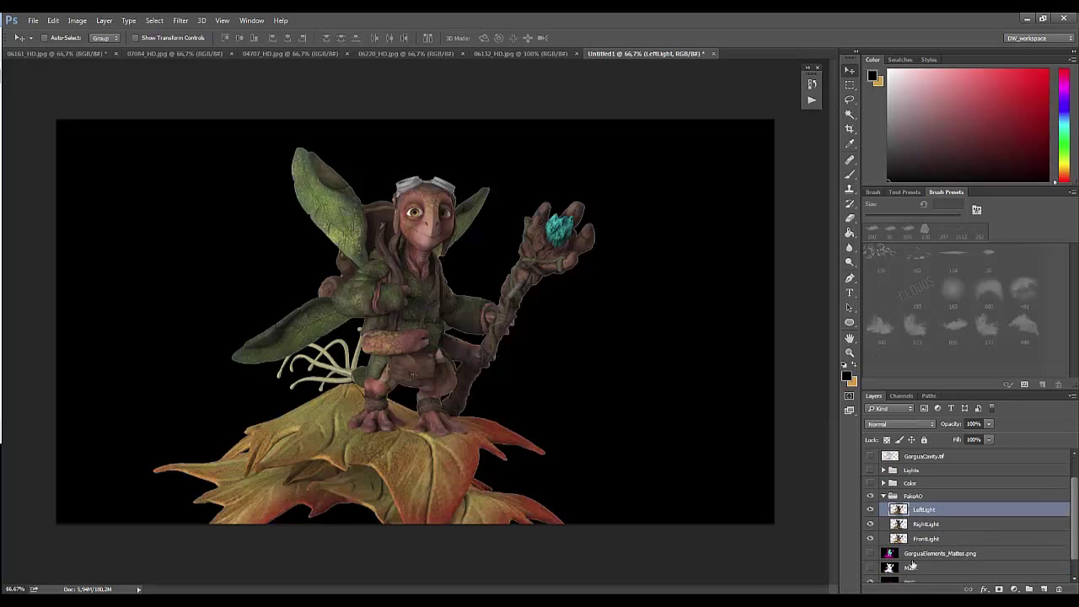
left_click(888, 569)
Step: Expand the character selection with Select > Modify > Expand
key("w")
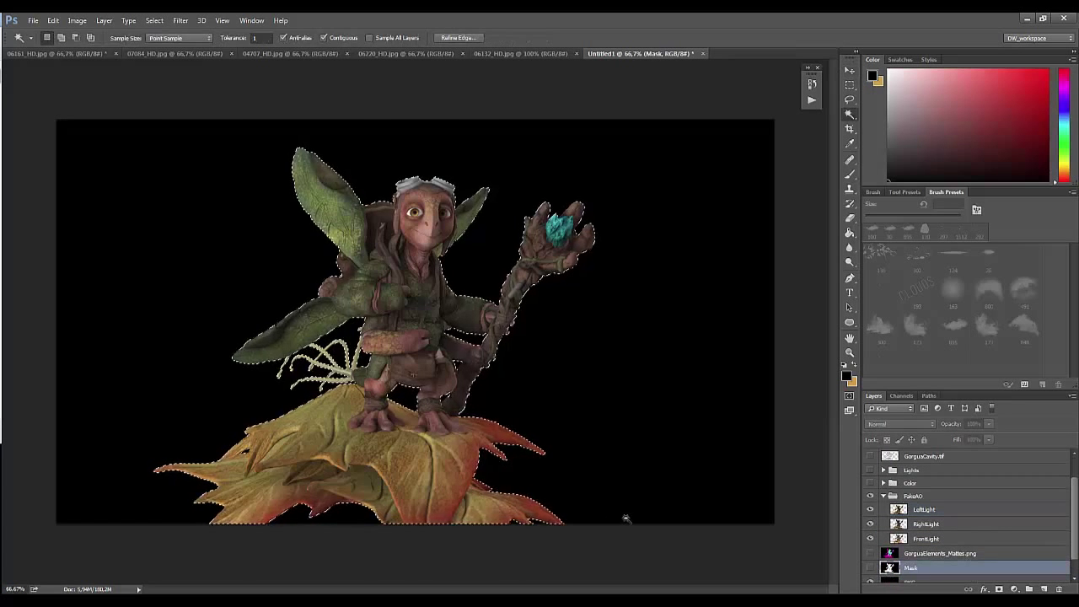
left_click(182, 20)
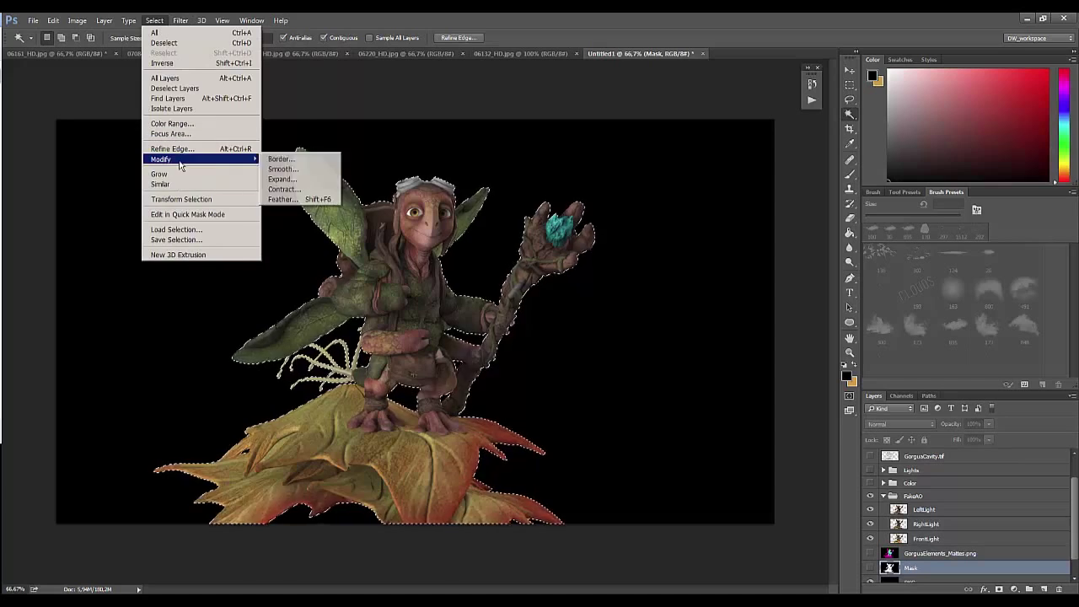
left_click(310, 176)
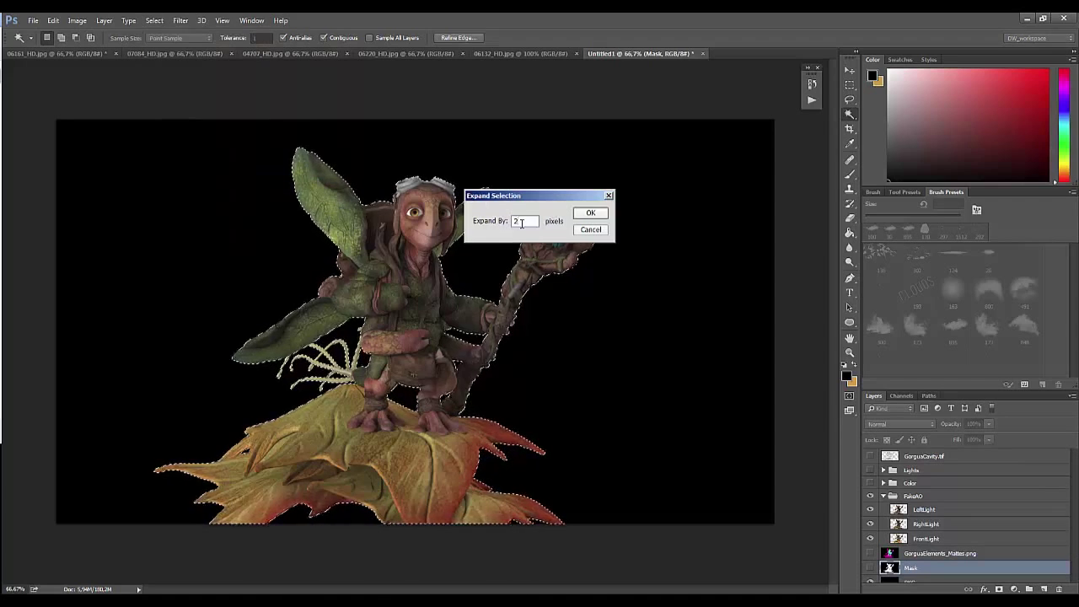
left_click(590, 213)
Step: Contract the character selection twice, then select the BKG layer
left_click(154, 20)
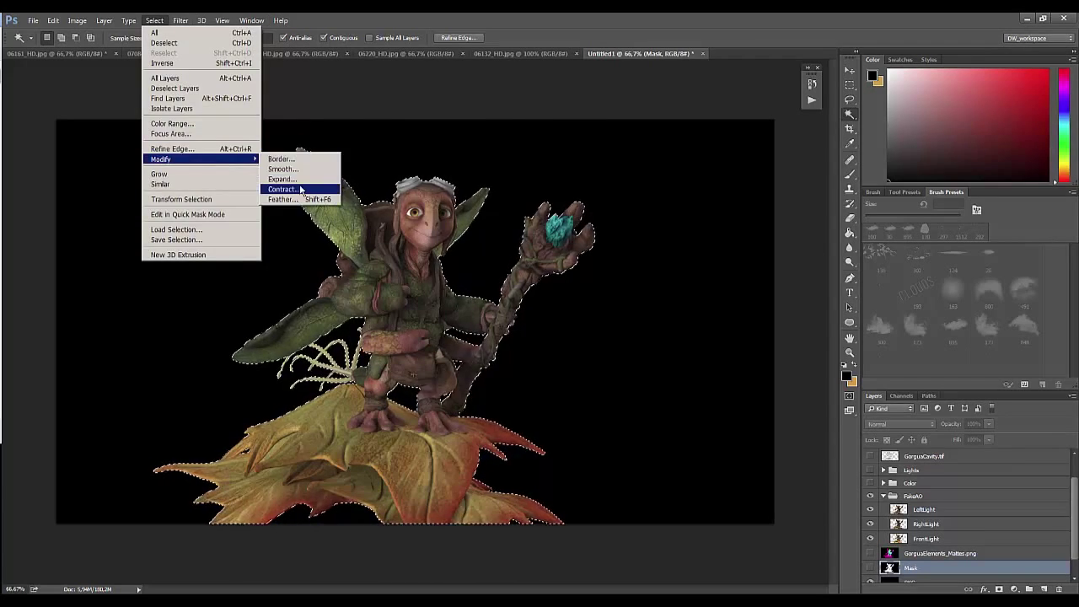
left_click(301, 190)
left_click(592, 213)
left_click(154, 21)
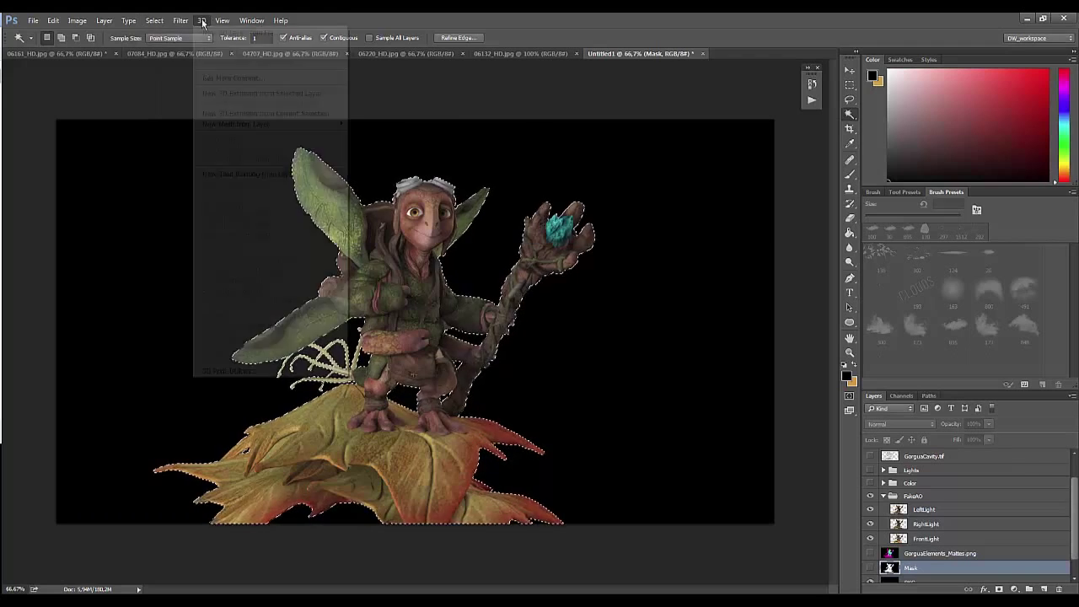
left_click(302, 190)
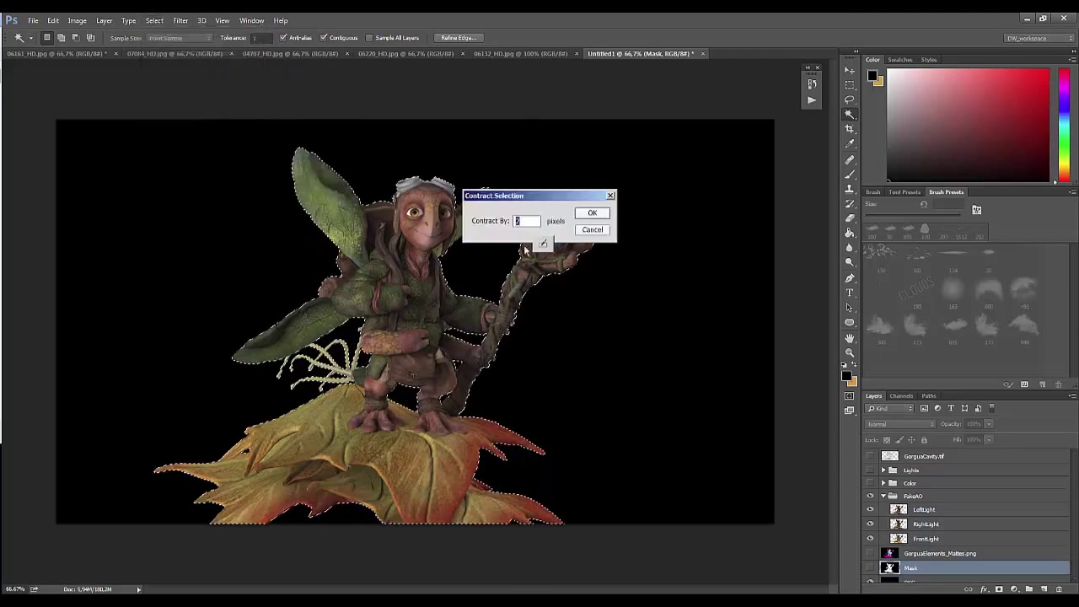
left_click(604, 215)
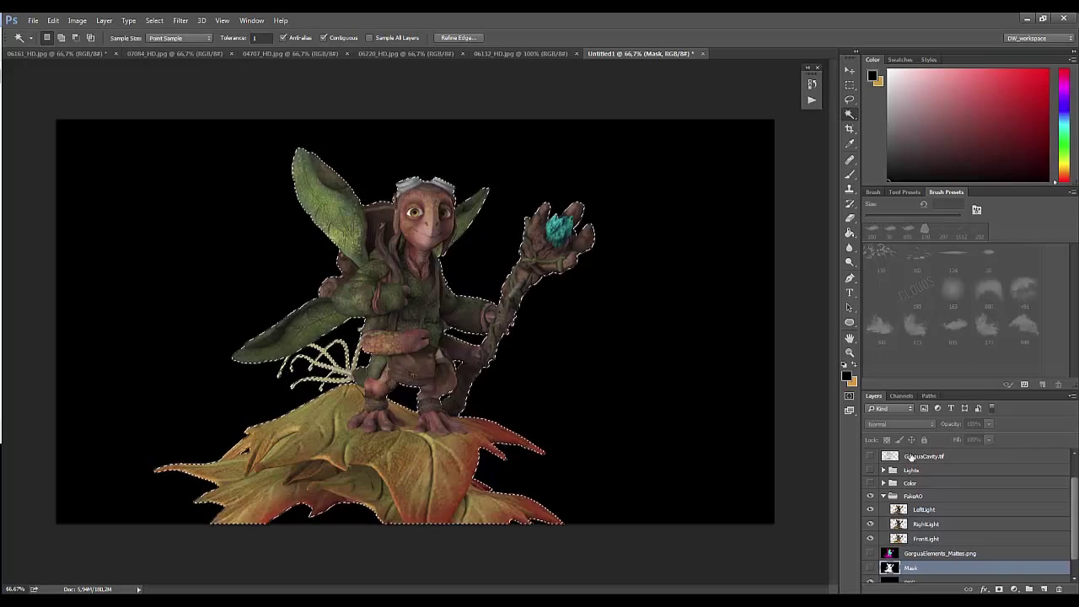
scroll(945, 506, "down", 1)
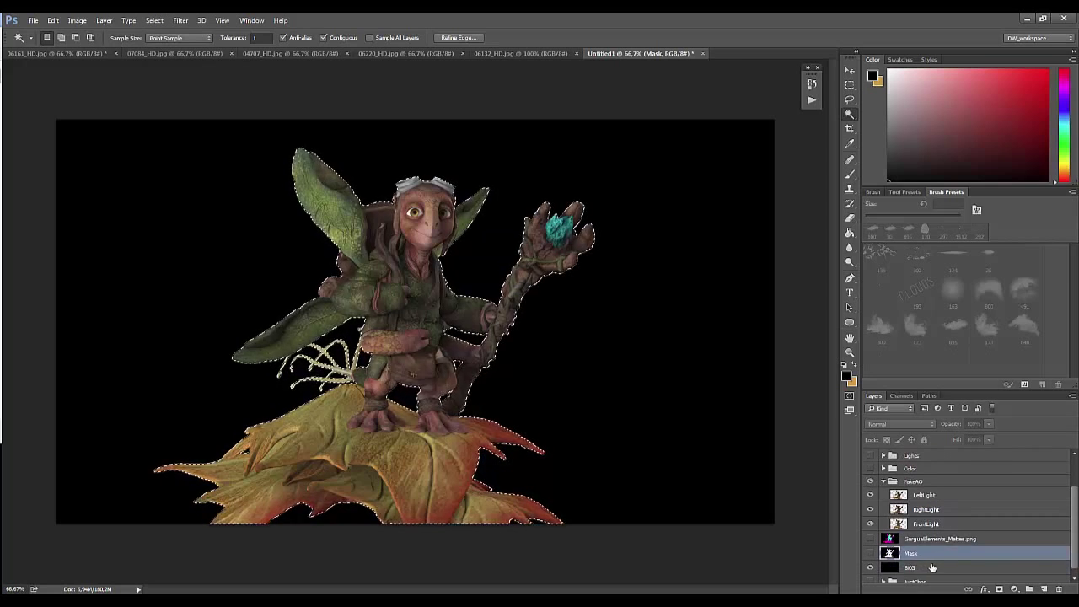
left_click(919, 567)
Step: Add an empty Layer 1 above BKG and give BKG an inverted character mask
left_click(1042, 589)
left_click(999, 589)
mouse_move(910, 567)
left_mouse_down()
mouse_move(915, 559)
mouse_move(915, 567)
left_mouse_up()
left_click(918, 574)
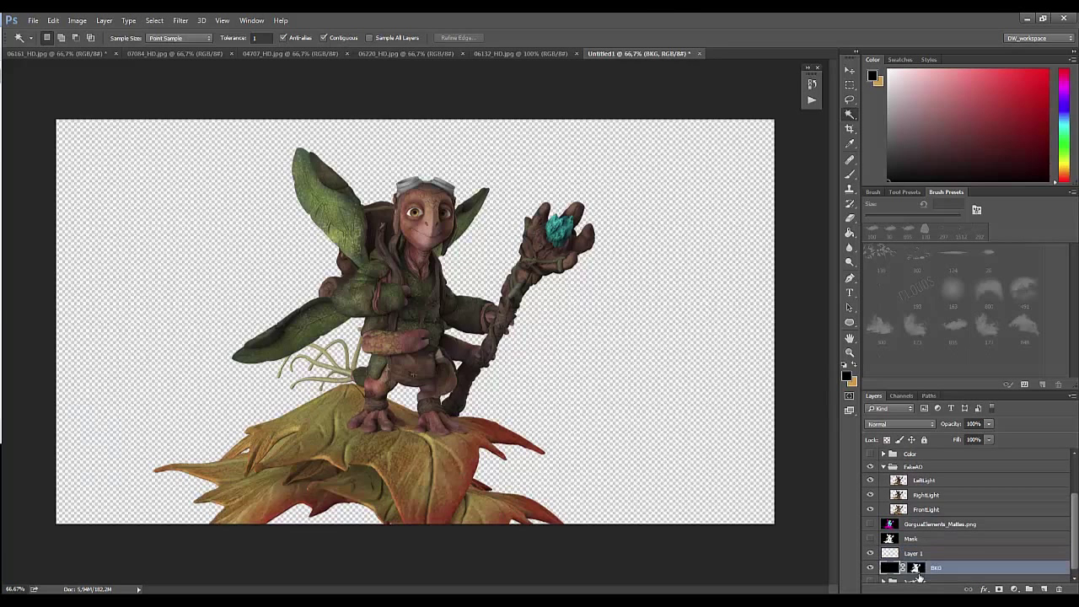
key("ctrl+i")
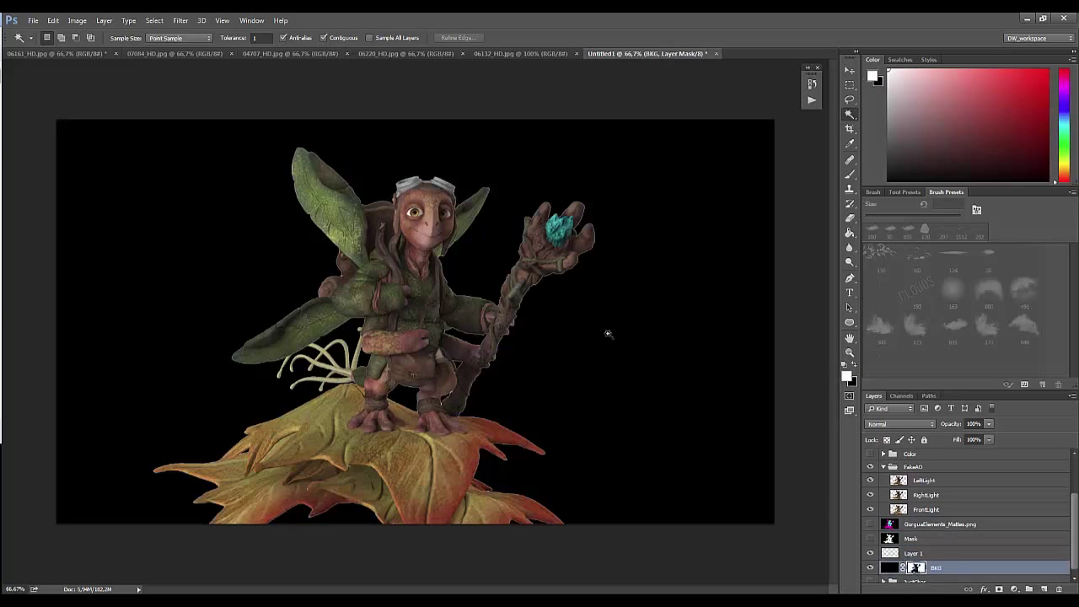
Step: Fill the BKG mask across the whole canvas, then delete the mask entirely
key("z")
left_click_drag(607, 333, 556, 242)
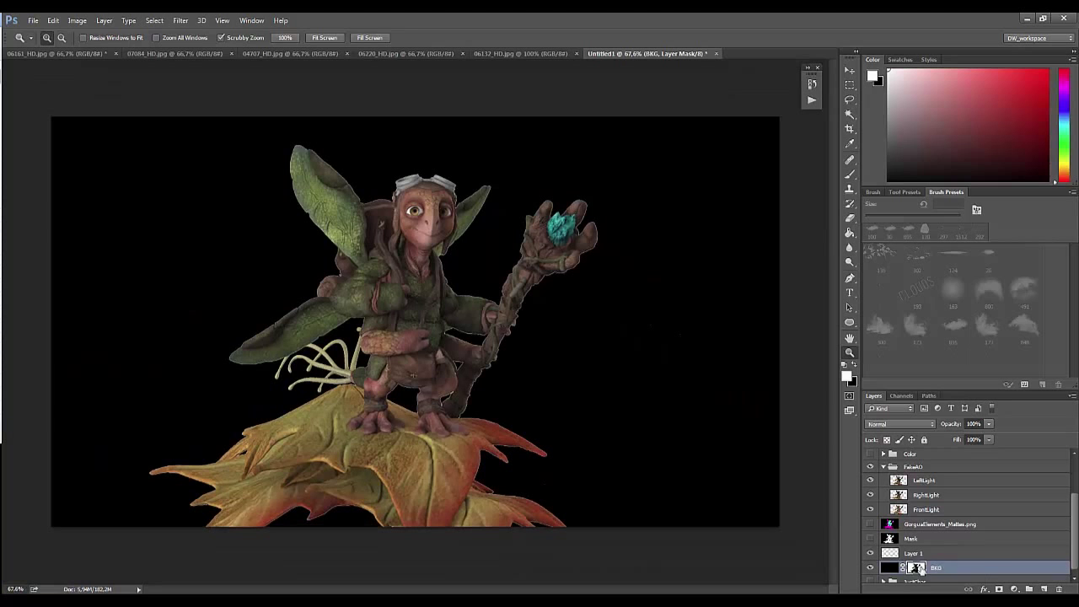
key("w")
key("ctrl+a")
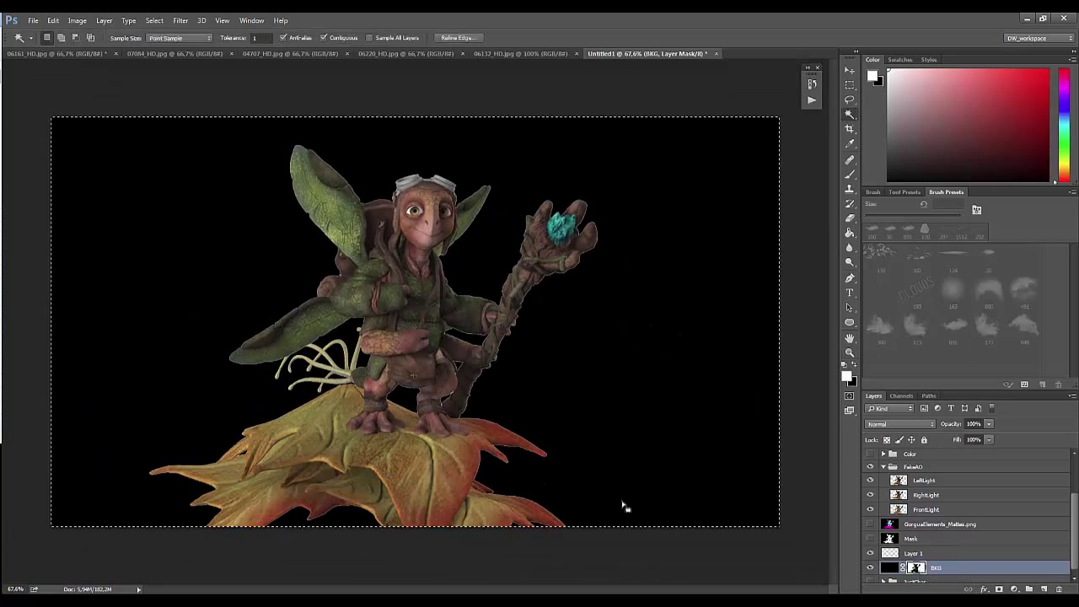
key("ctrl+d")
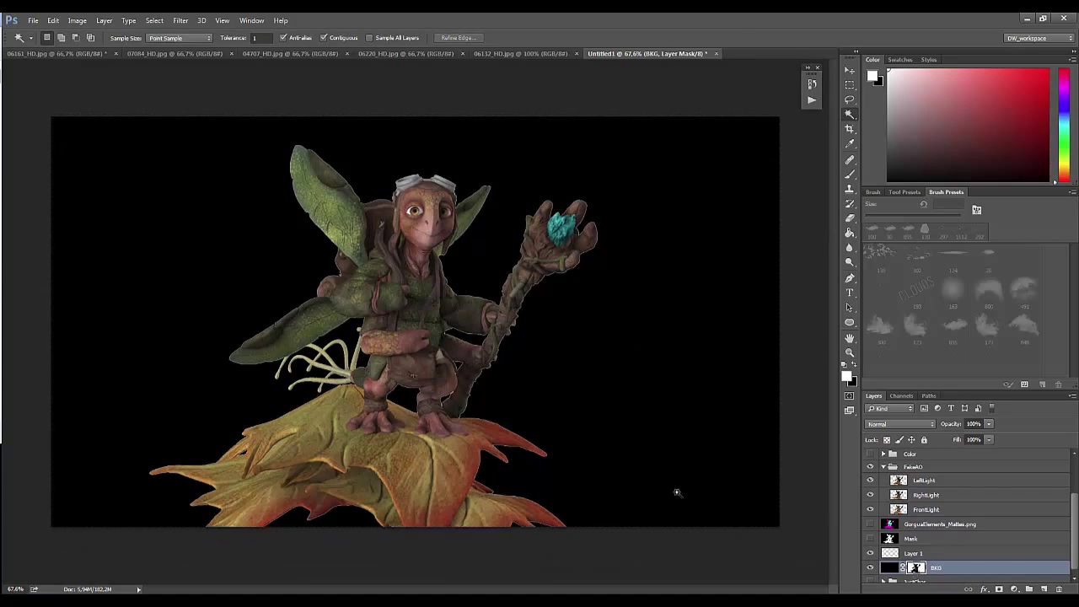
key("ctrl+a")
scroll(927, 557, "down", 1)
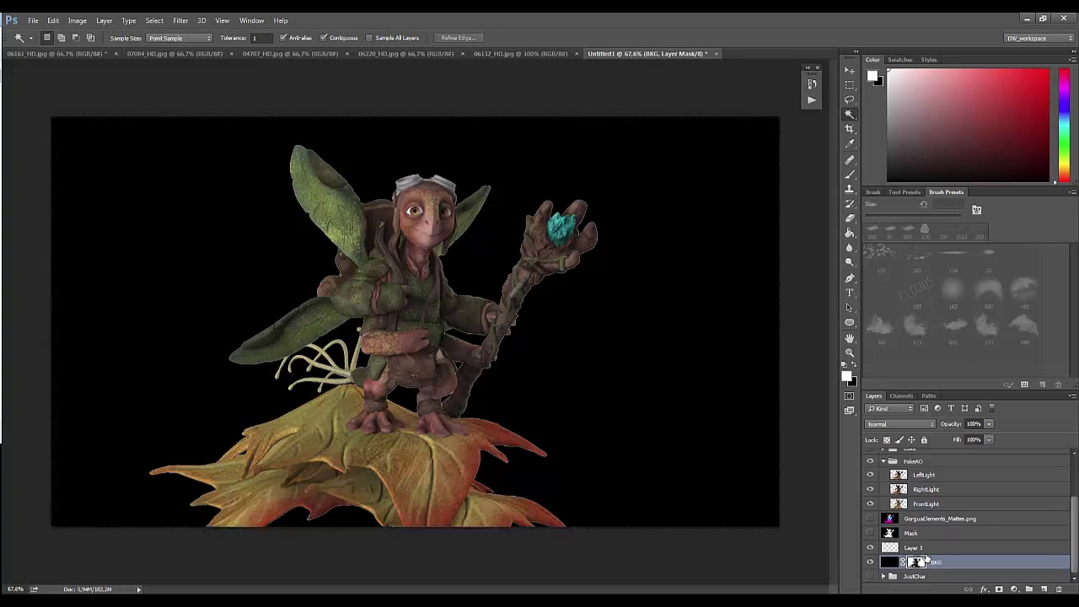
key("Delete")
key("ctrl+d")
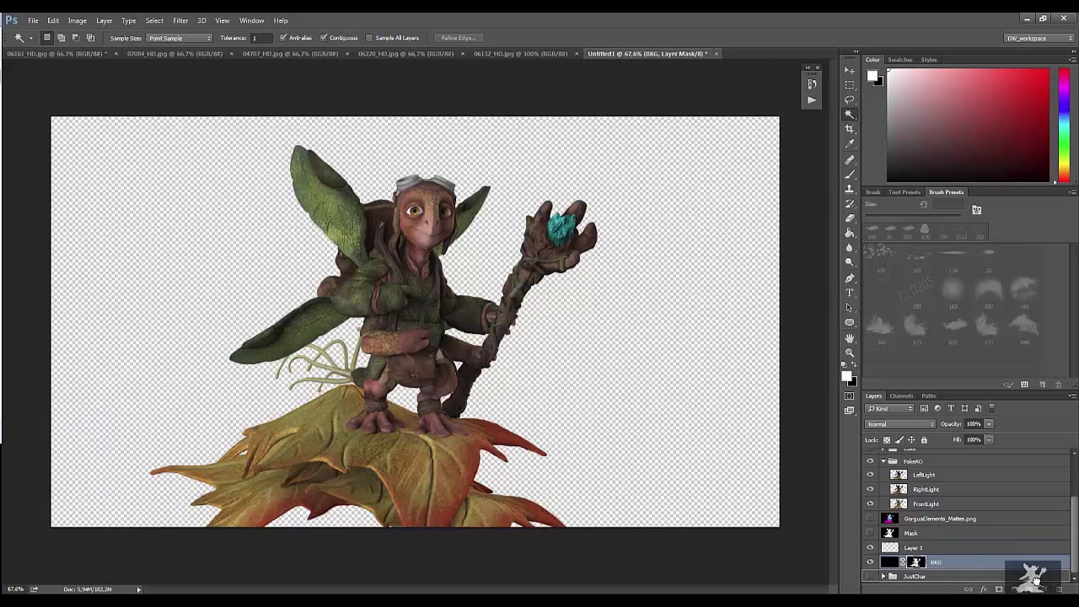
left_click_drag(927, 558, 1058, 589)
left_click(597, 236)
Step: Load the character selection from the Mask layer and contract it by 2 pixels
left_click(887, 534)
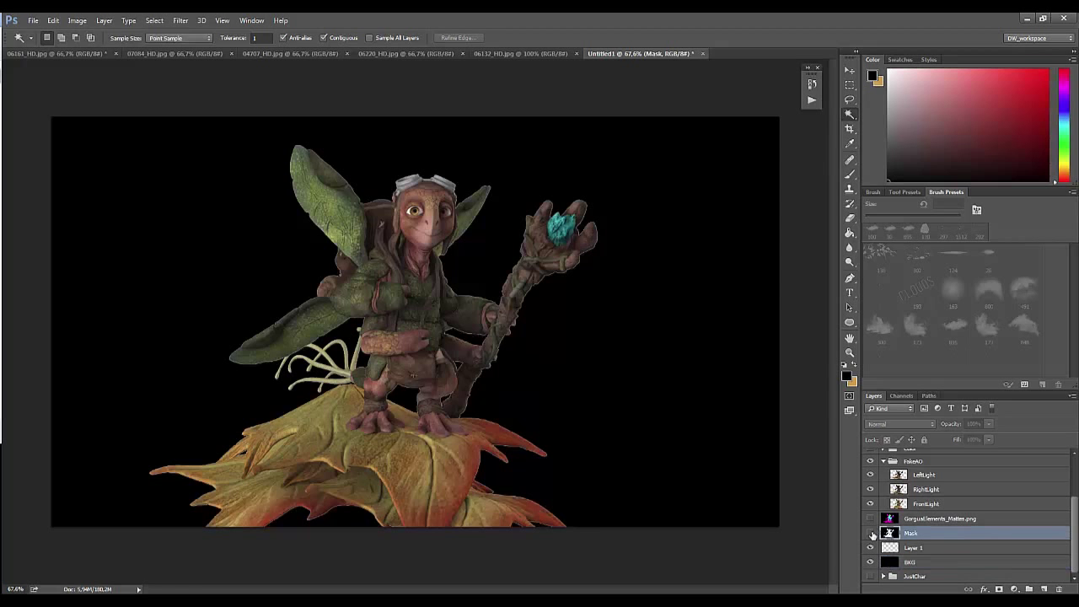
left_click(878, 536, "ctrl")
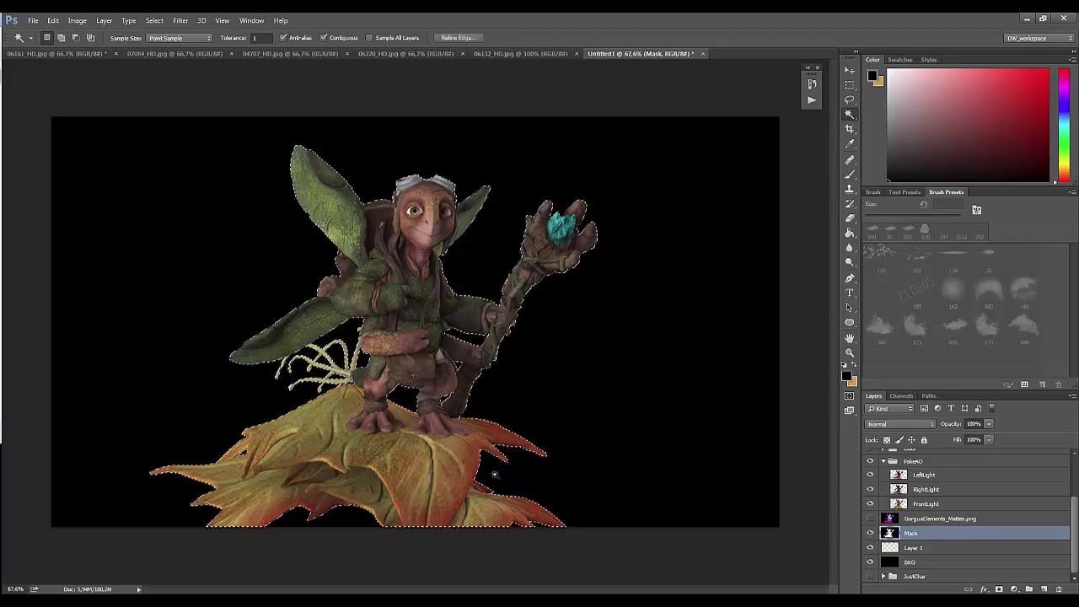
left_click(154, 20)
left_click(296, 193)
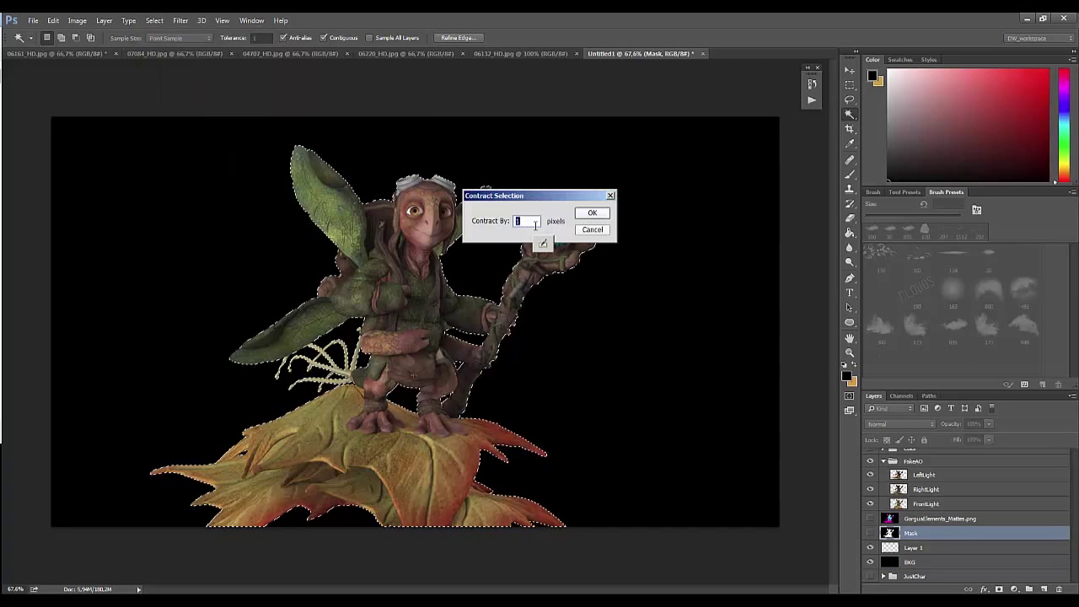
key("Return")
key("z")
mouse_move(411, 201)
left_mouse_down()
mouse_move(509, 216)
mouse_move(380, 80)
left_mouse_up()
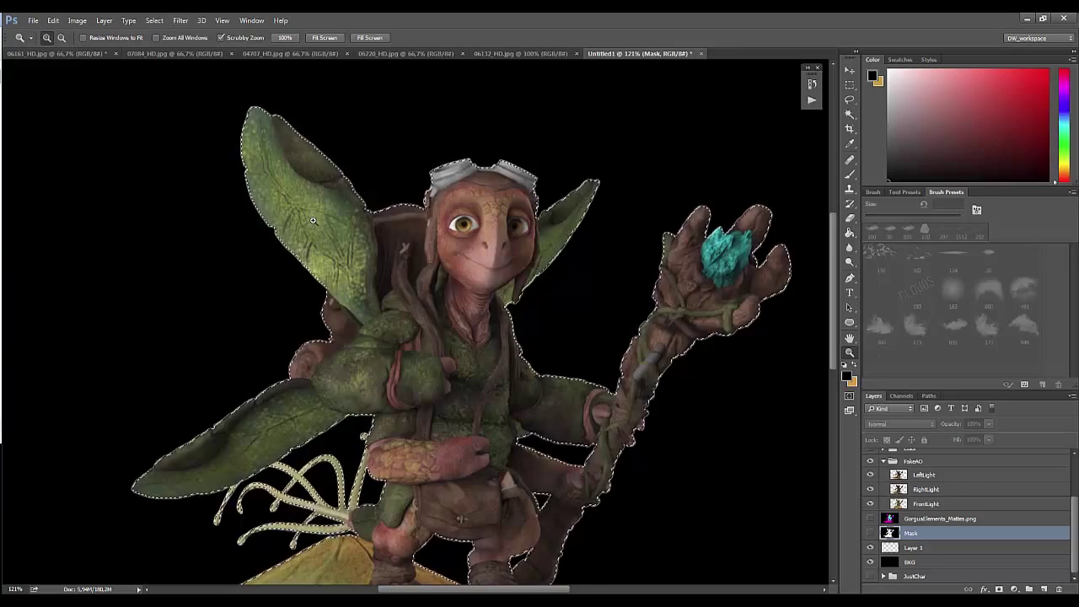
left_click_drag(569, 197, 646, 222)
left_click_drag(585, 250, 523, 253)
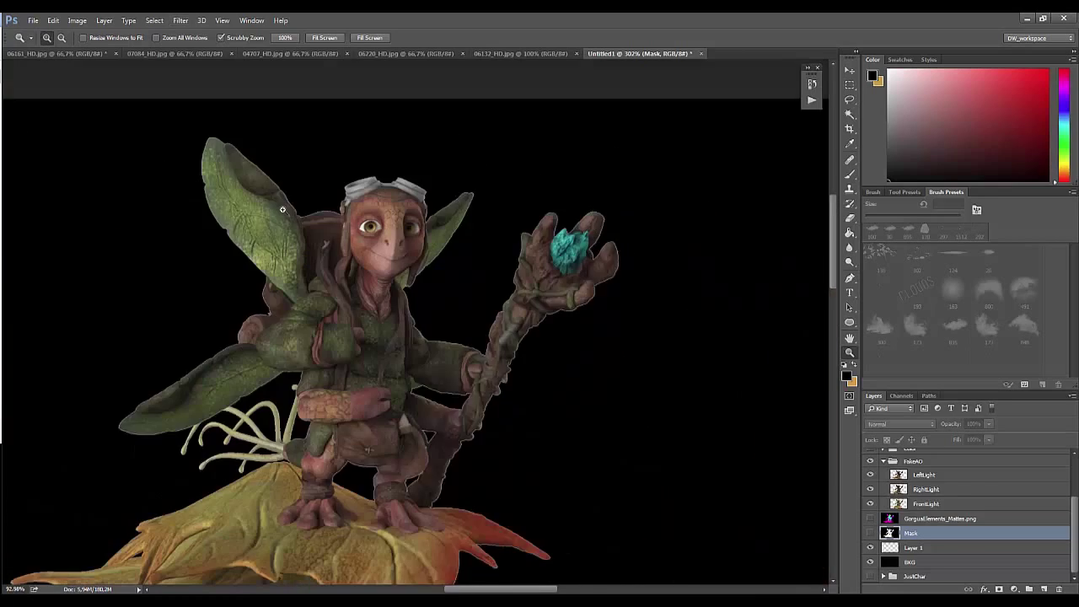
Step: Apply the character selection as a layer mask on the FakeAO group instead of BKG
left_click(928, 562)
left_click(999, 588)
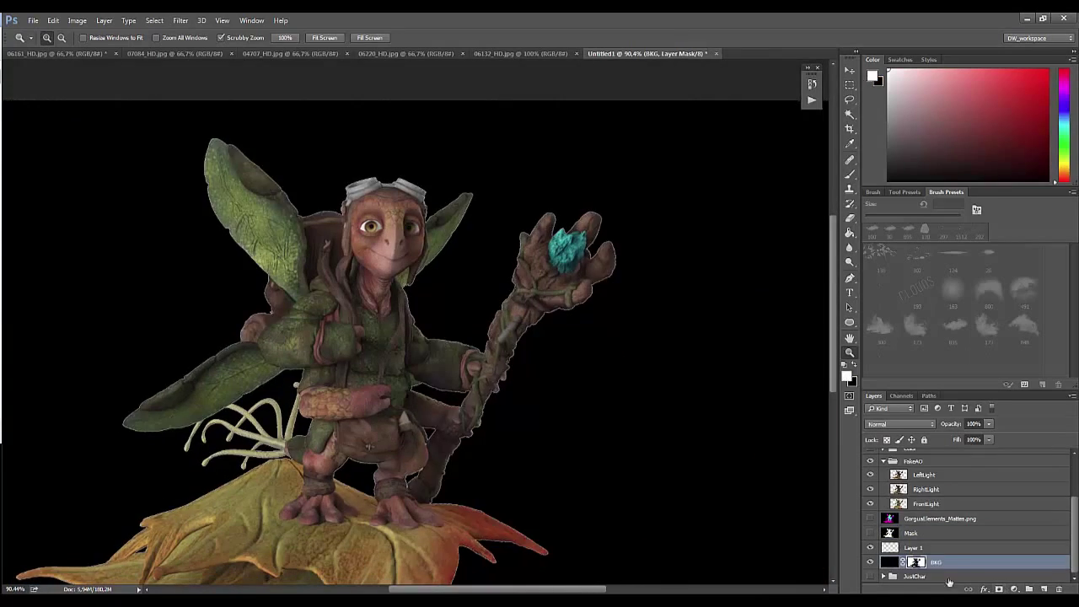
key("ctrl+z")
left_click(913, 461)
left_click(999, 588)
left_click_drag(916, 461, 939, 496)
left_click_drag(679, 489, 550, 481)
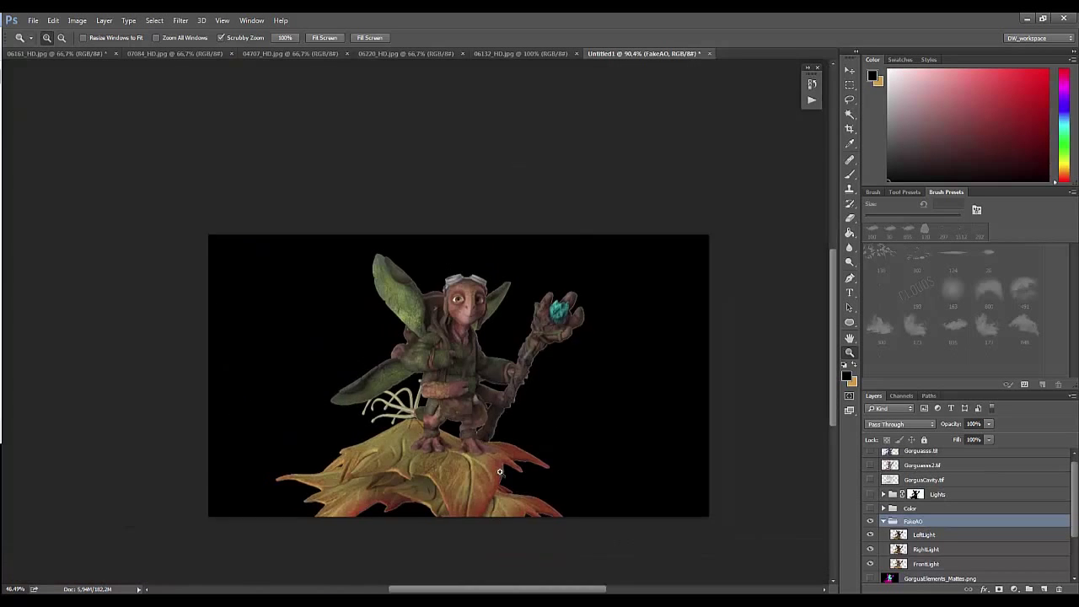
Step: Select Layer 1 and set up a cloud brush at 1860 px
scroll(945, 540, "down", 2)
left_click(946, 563)
left_click(912, 550)
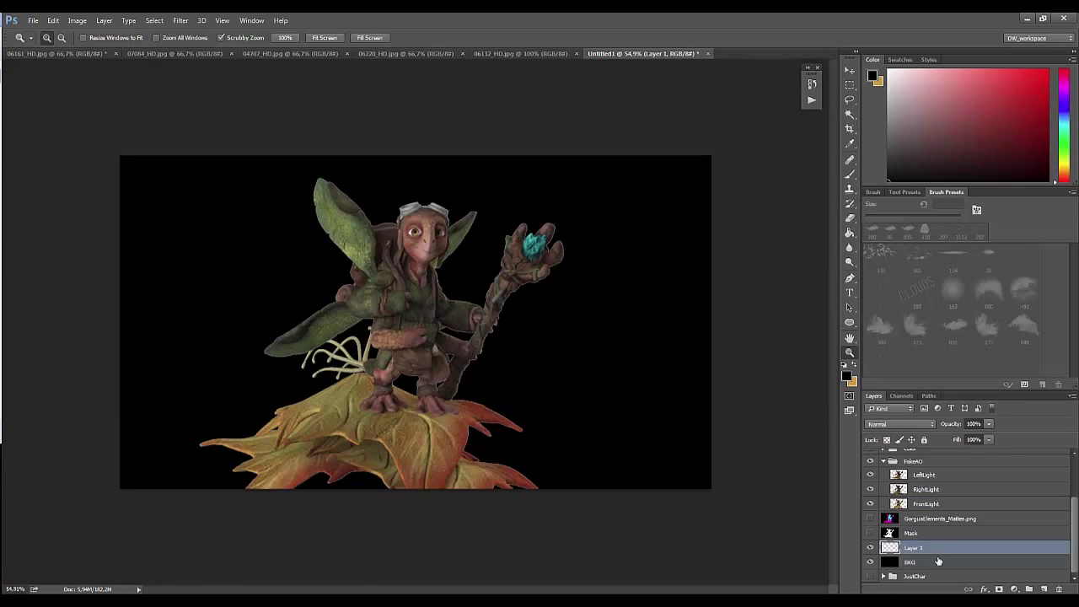
key("b")
right_click(735, 335)
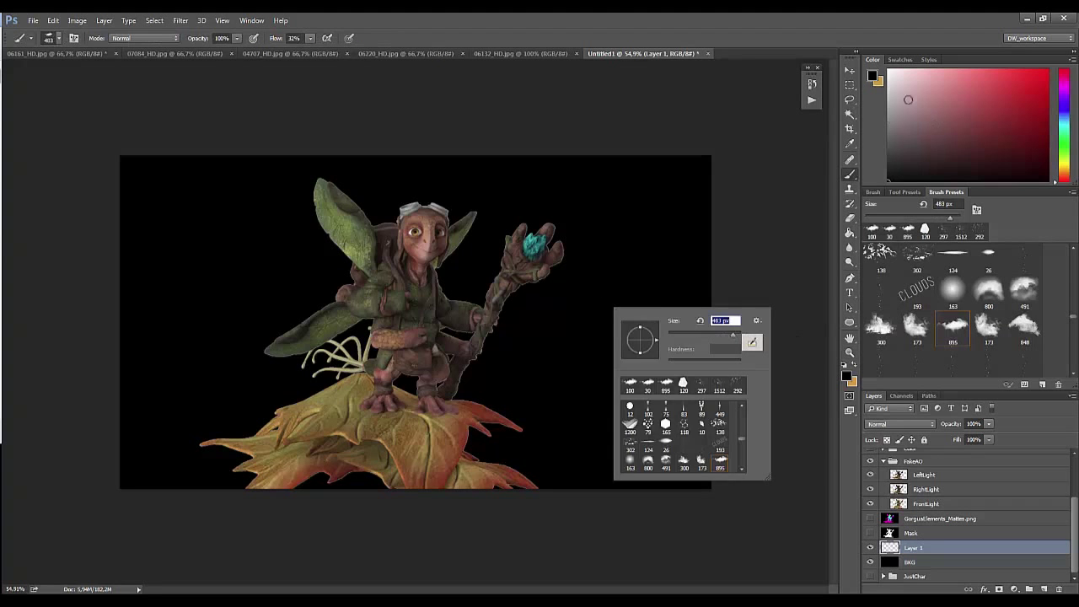
key("Return")
right_click(460, 215)
type("1860")
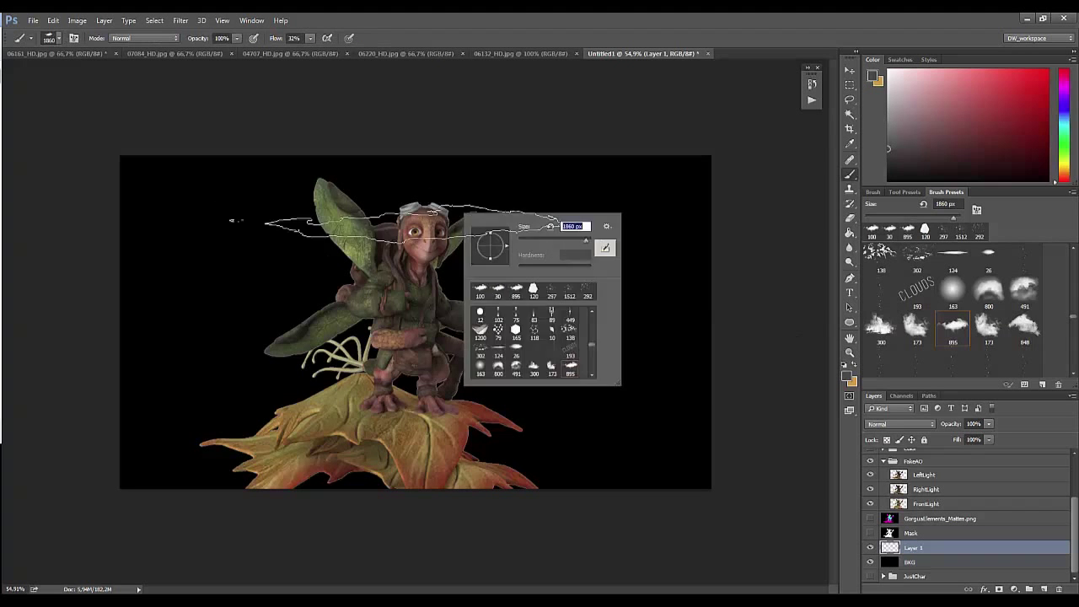
key("Return")
Step: Paint soft grey cloud haze behind the goblin on the black backdrop
mouse_move(557, 312)
left_mouse_down()
mouse_move(357, 198)
mouse_move(371, 236)
left_mouse_up()
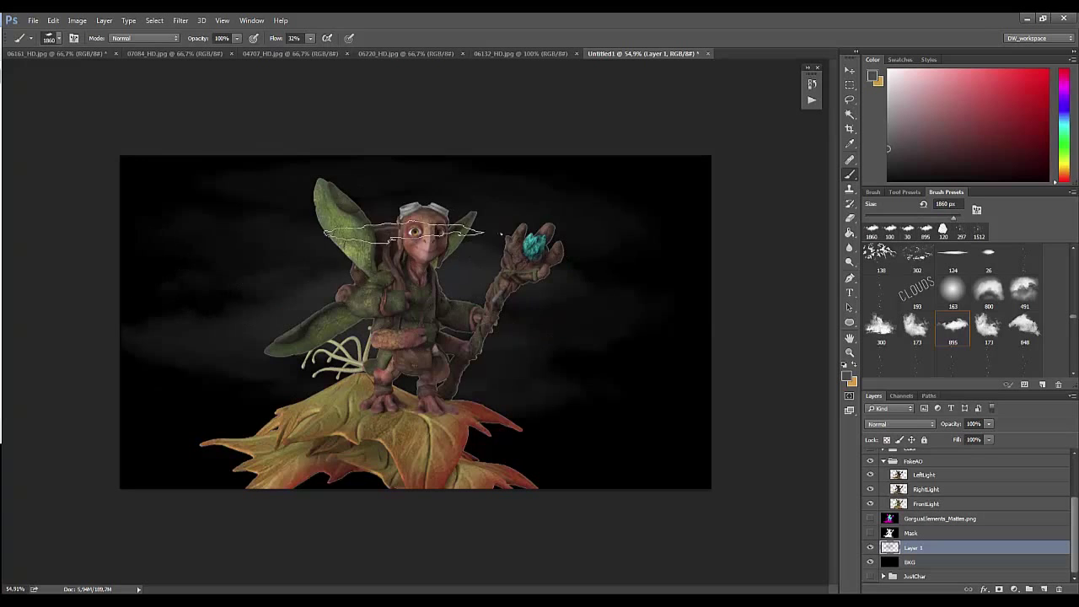
left_click(988, 291)
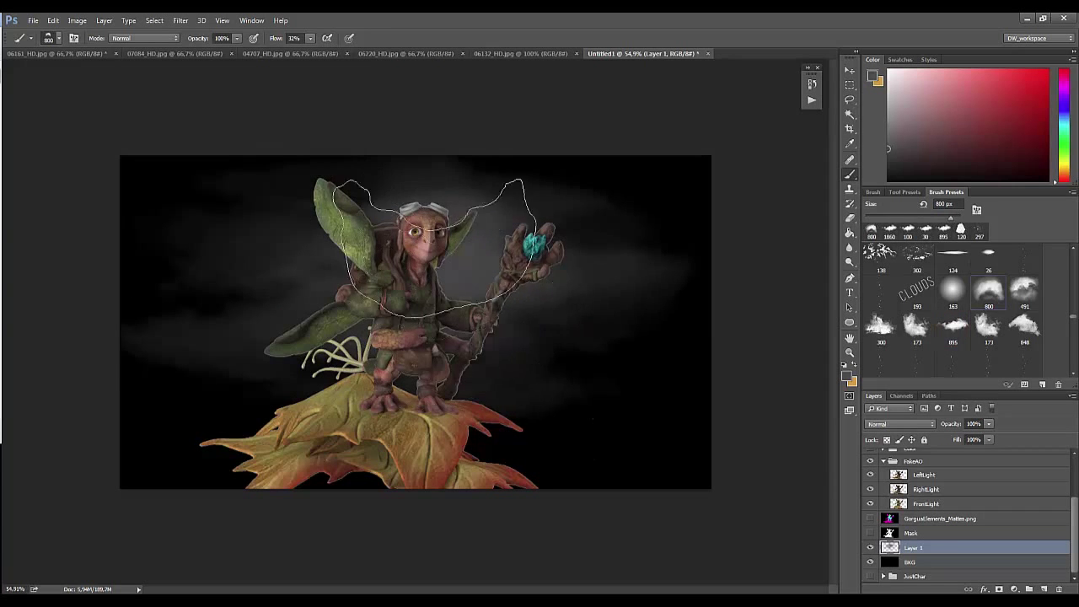
key("z")
mouse_move(585, 380)
left_mouse_down()
mouse_move(444, 331)
mouse_move(528, 345)
mouse_move(594, 400)
left_mouse_up()
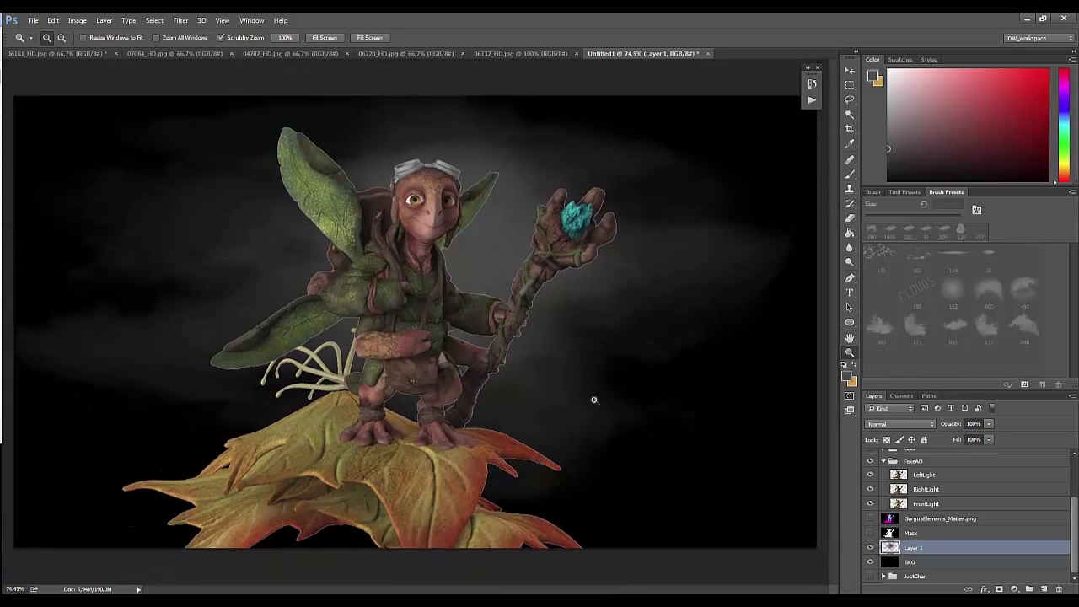
Step: Lower the RightLight pass's opacity and compare the three light passes
left_click(926, 503)
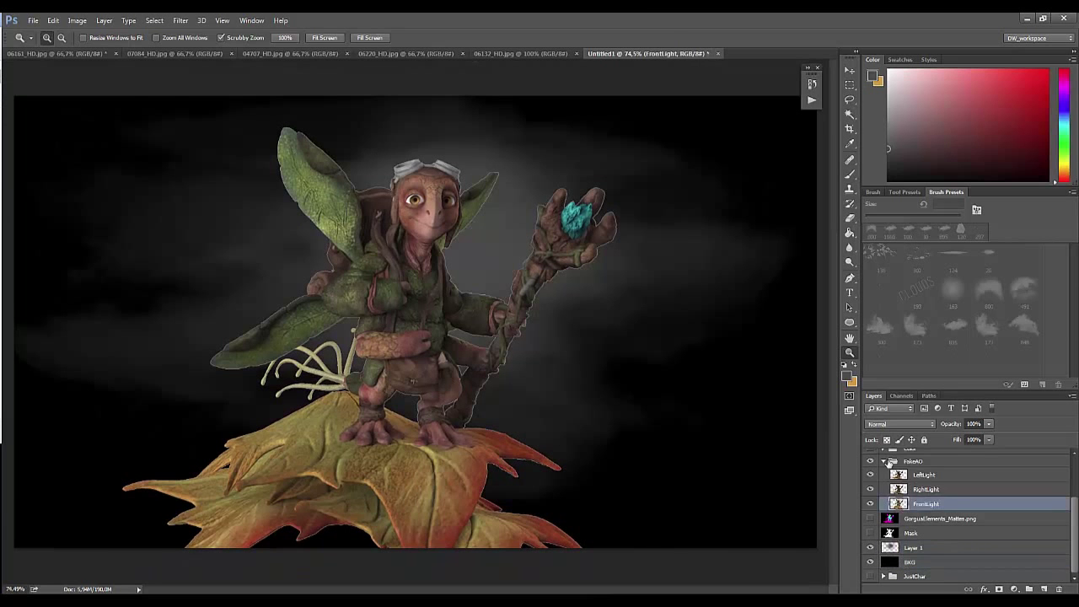
left_click(926, 489)
left_click(870, 474)
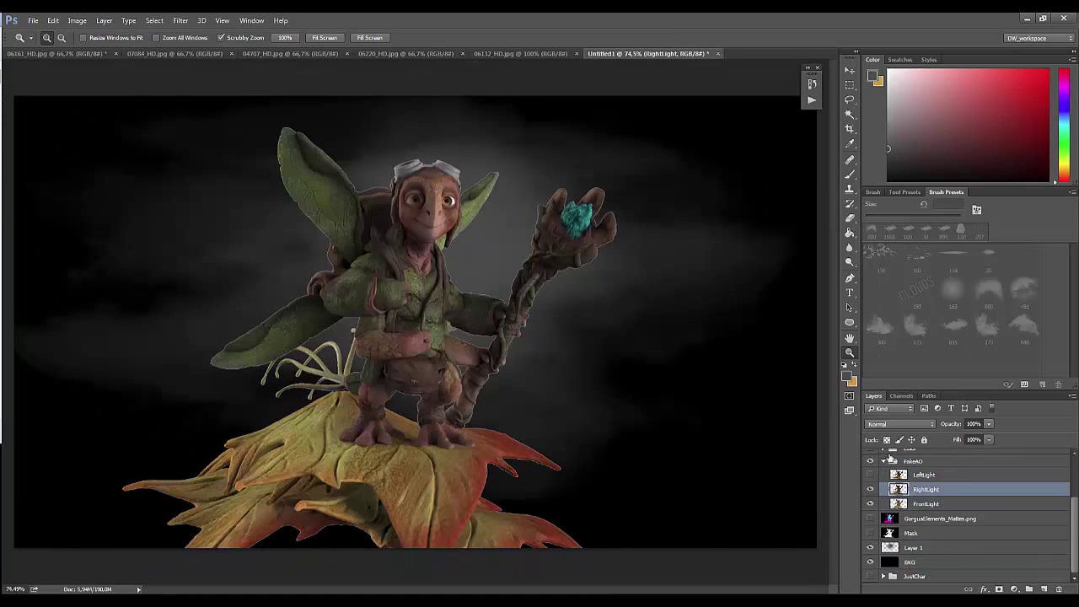
left_click_drag(948, 423, 899, 429)
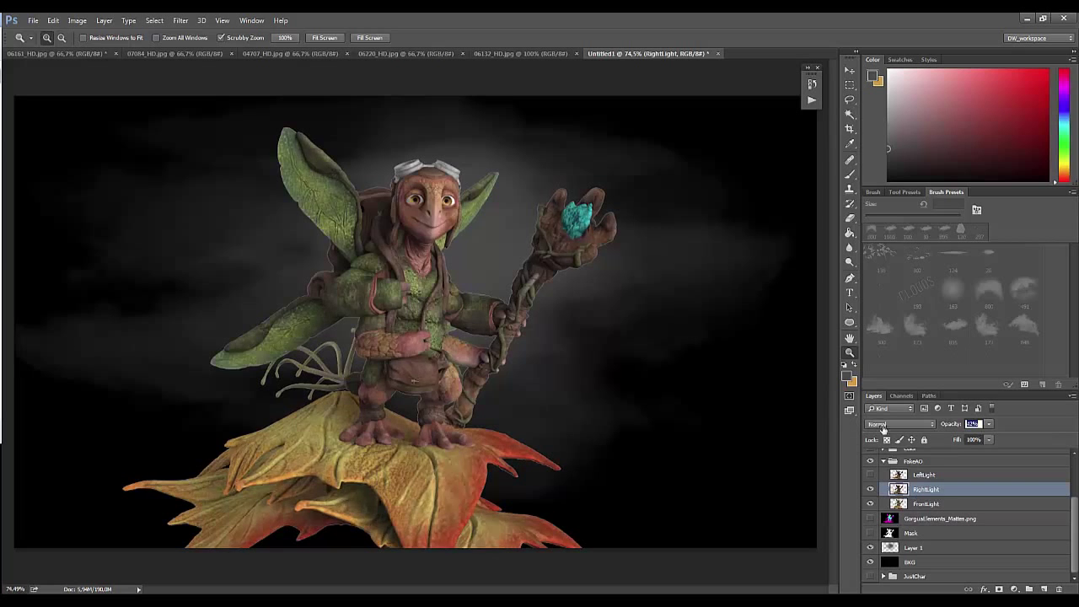
left_click(871, 474)
left_click(924, 475)
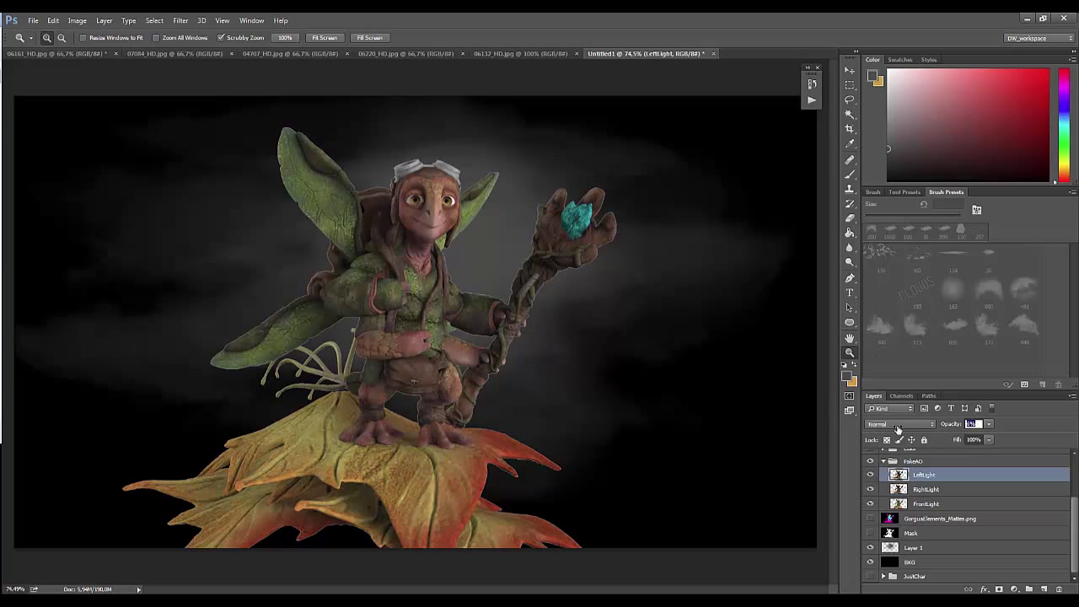
left_click(872, 489)
left_click(872, 489)
left_click(919, 490)
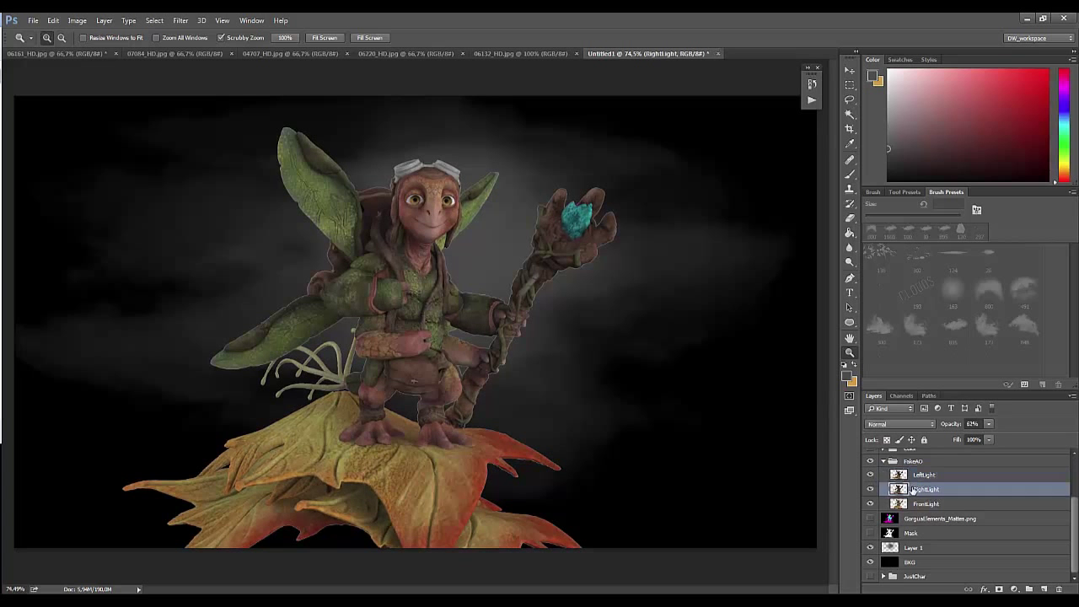
Step: Move the FakeAO group above the Color group
left_click(884, 462)
left_click(870, 492)
left_click(884, 492)
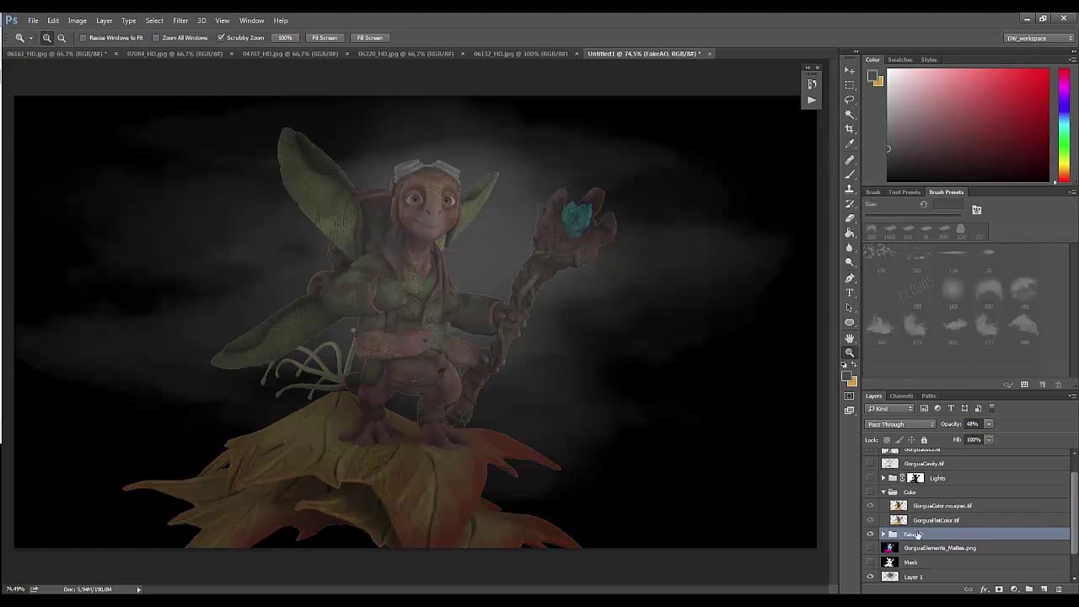
left_click_drag(919, 536, 909, 489)
left_click(871, 505)
left_click(871, 492)
left_click(870, 492)
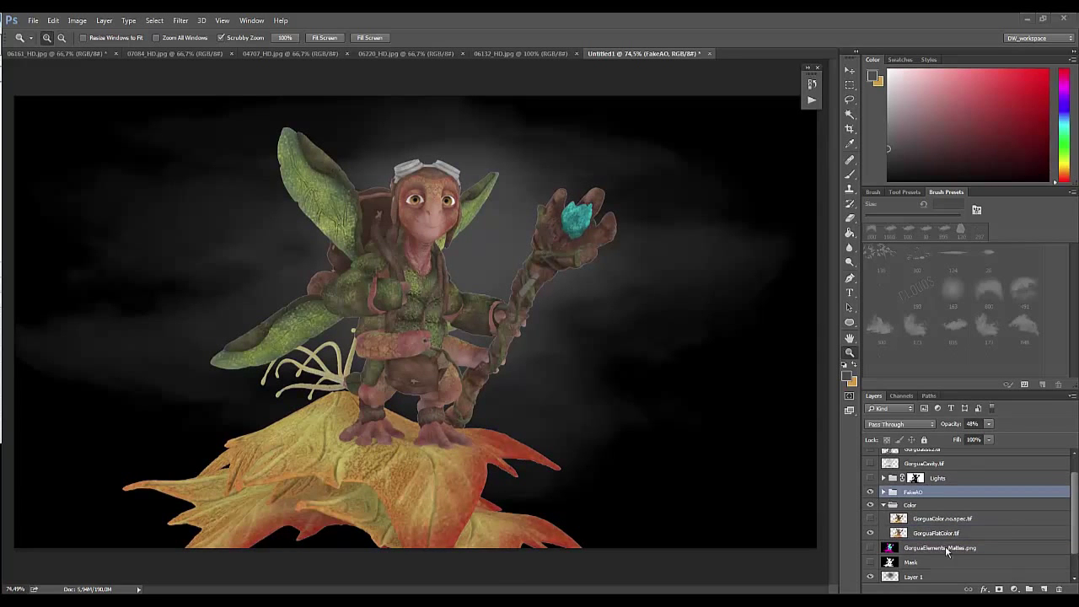
Step: Set GorguaFlatColor.tif to Soft Light at 48% opacity above the no-spec colour layer
left_click(926, 518)
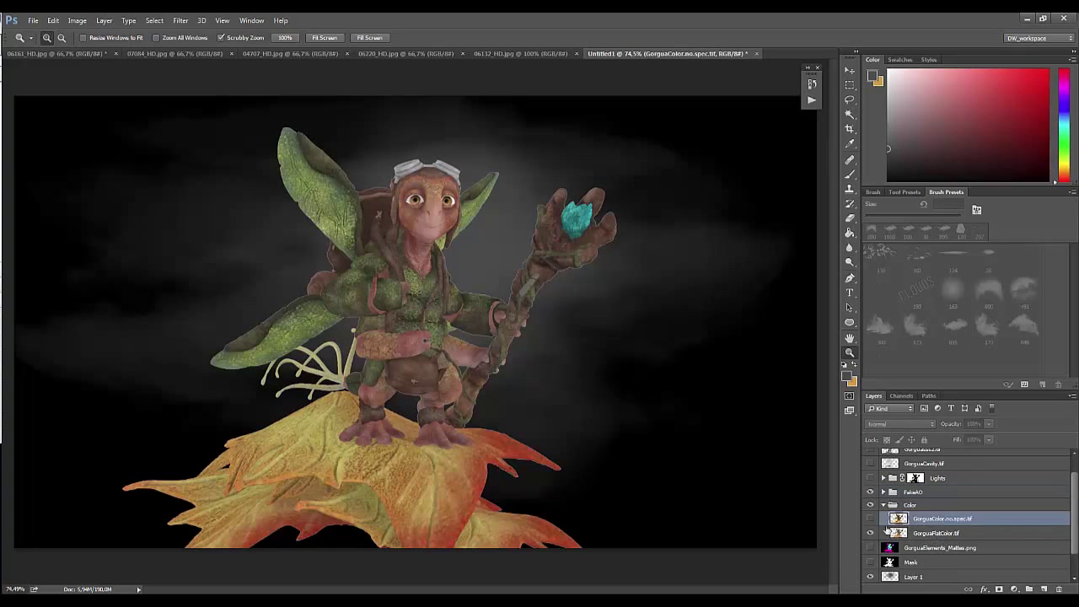
left_click_drag(925, 519, 925, 541)
left_click(900, 423)
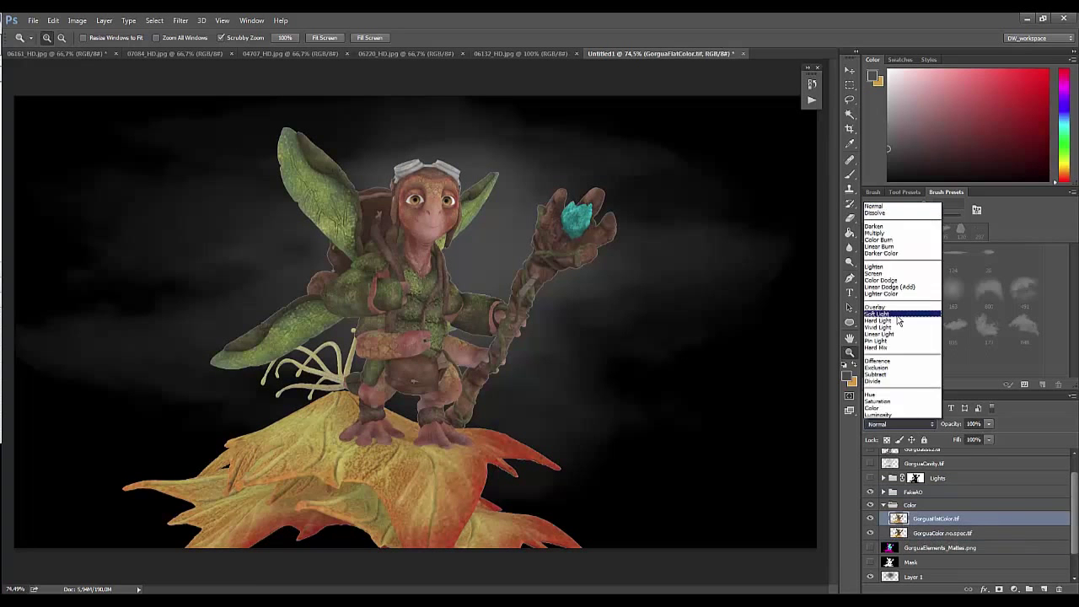
left_click(894, 319)
left_click_drag(951, 426, 895, 425)
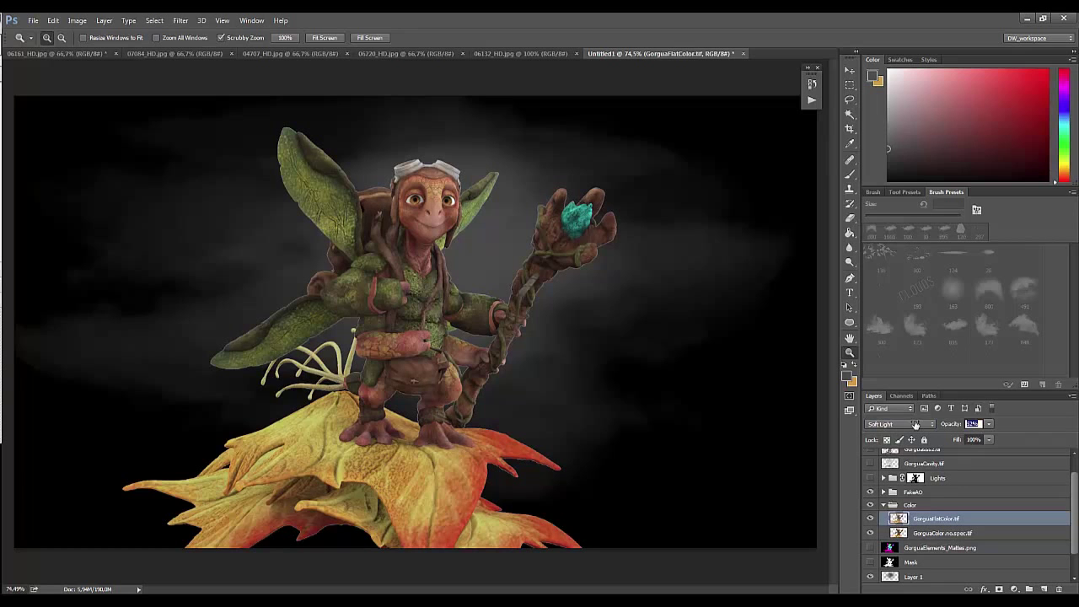
left_click(871, 493)
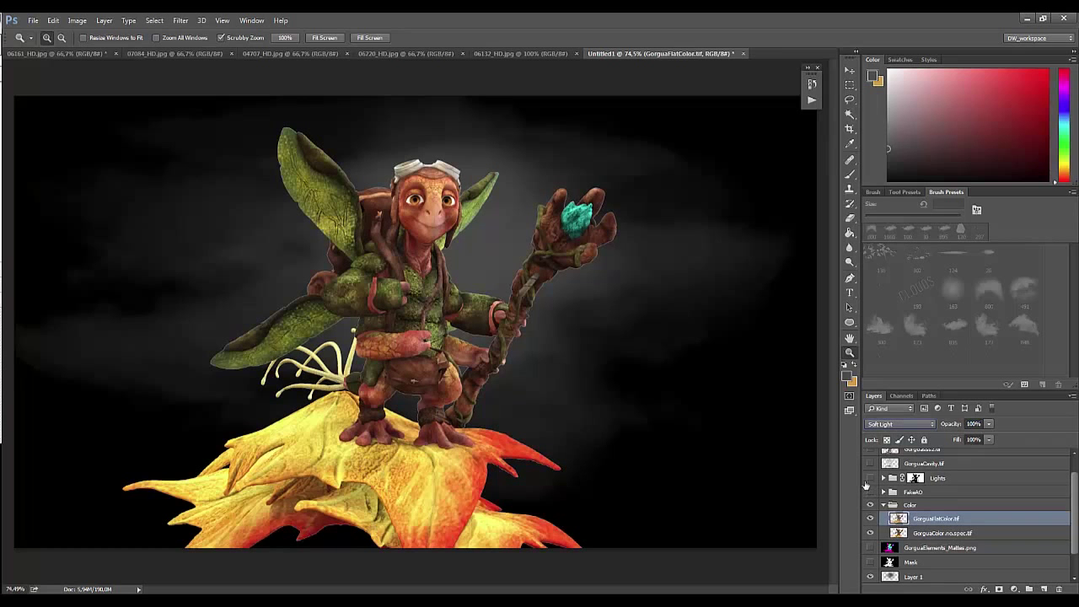
left_click(871, 492)
left_click_drag(957, 429, 911, 424)
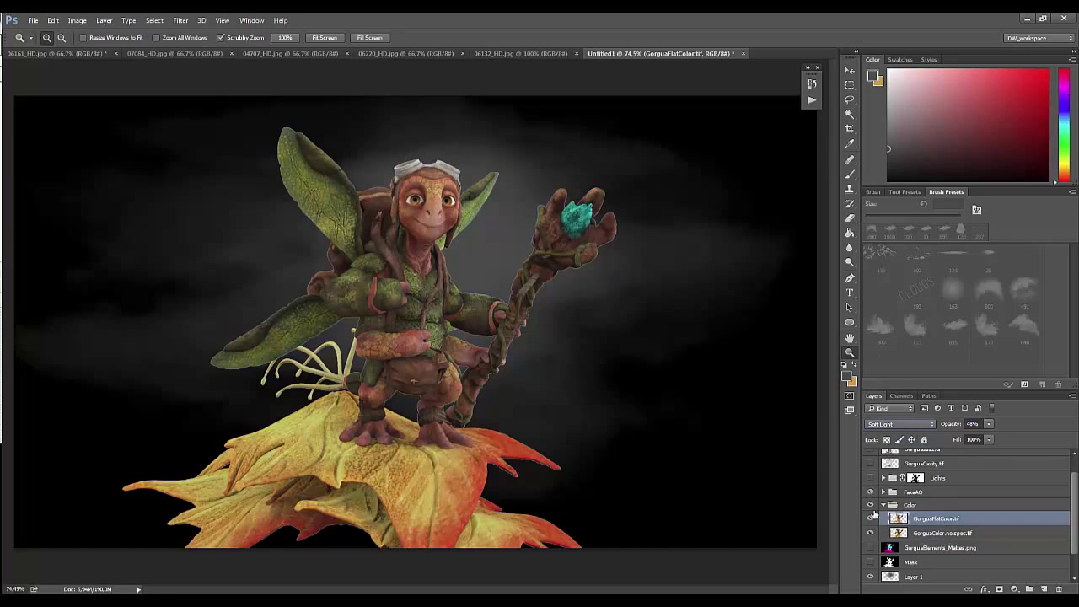
left_click(872, 493)
left_click(871, 492)
left_click(871, 493)
left_click(871, 492)
left_click(871, 492)
left_click(871, 493)
Step: Lower the FakeAO group to 28% opacity and add a white layer mask
left_click(877, 493)
left_click_drag(957, 428, 951, 428)
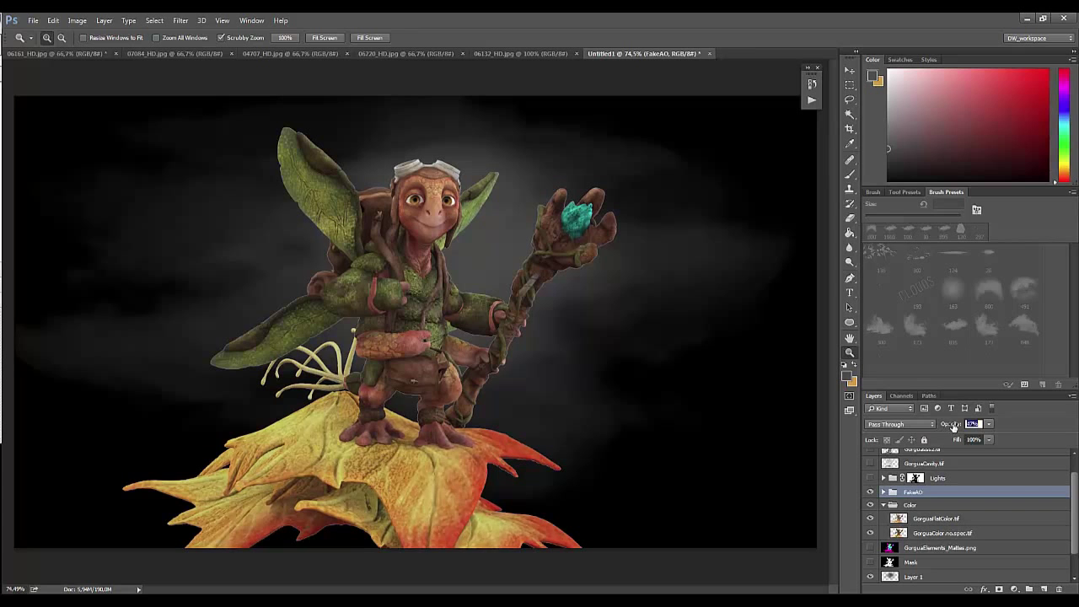
left_click(871, 493)
left_click(871, 492)
left_click(871, 493)
left_click(871, 493)
left_click(871, 493)
left_click(871, 492)
left_click(871, 492)
left_click(871, 492)
left_click(871, 493)
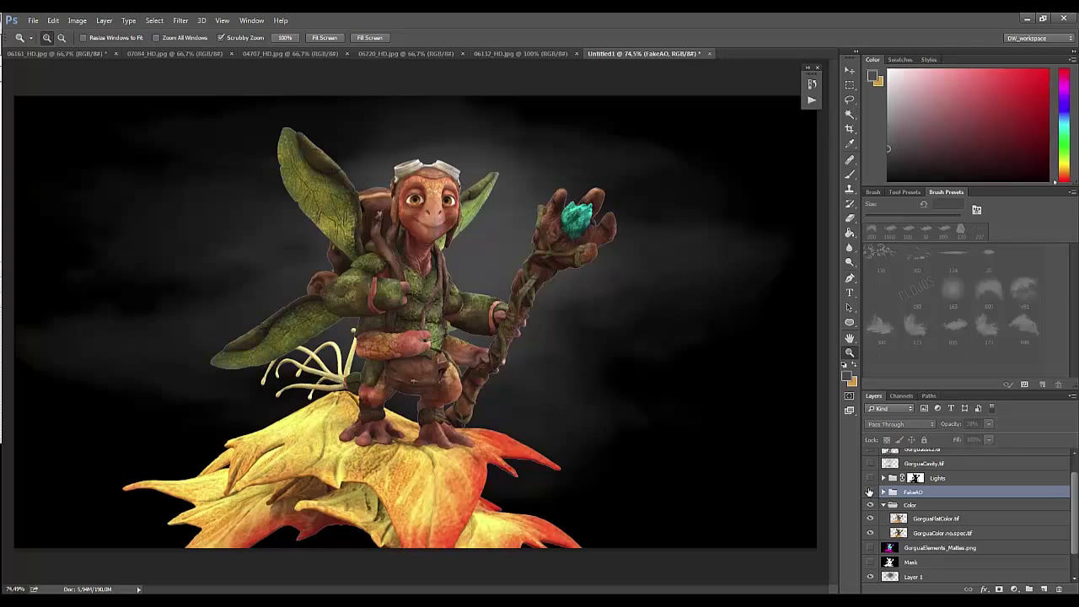
left_click(871, 492)
left_click(999, 589)
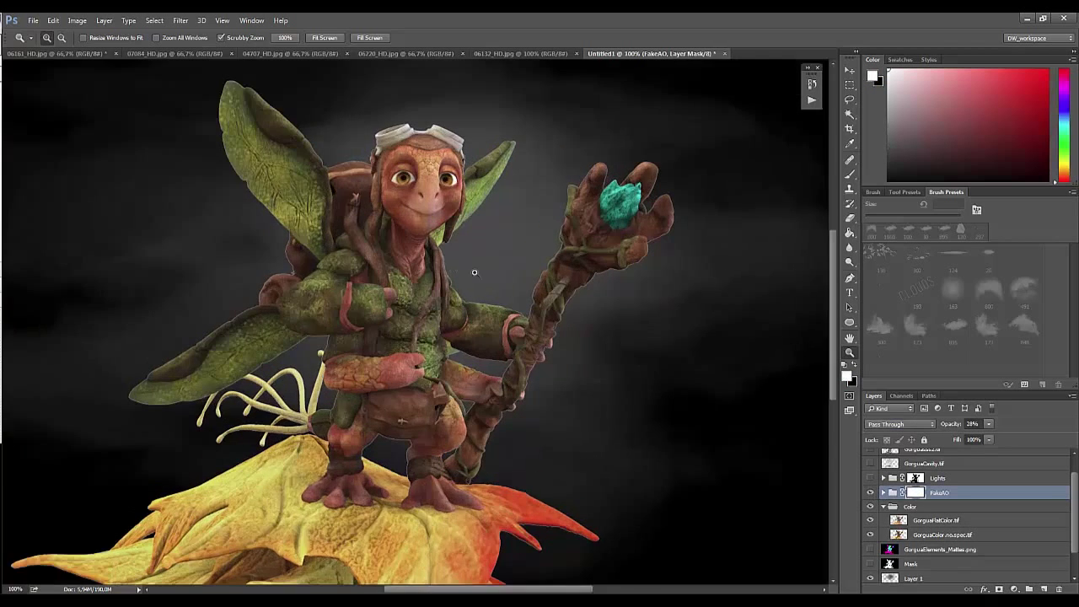
Step: Set up a soft round brush at 94 px for the FakeAO mask
left_click_drag(447, 253, 472, 255)
key("b")
left_click_drag(1069, 325, 1073, 250)
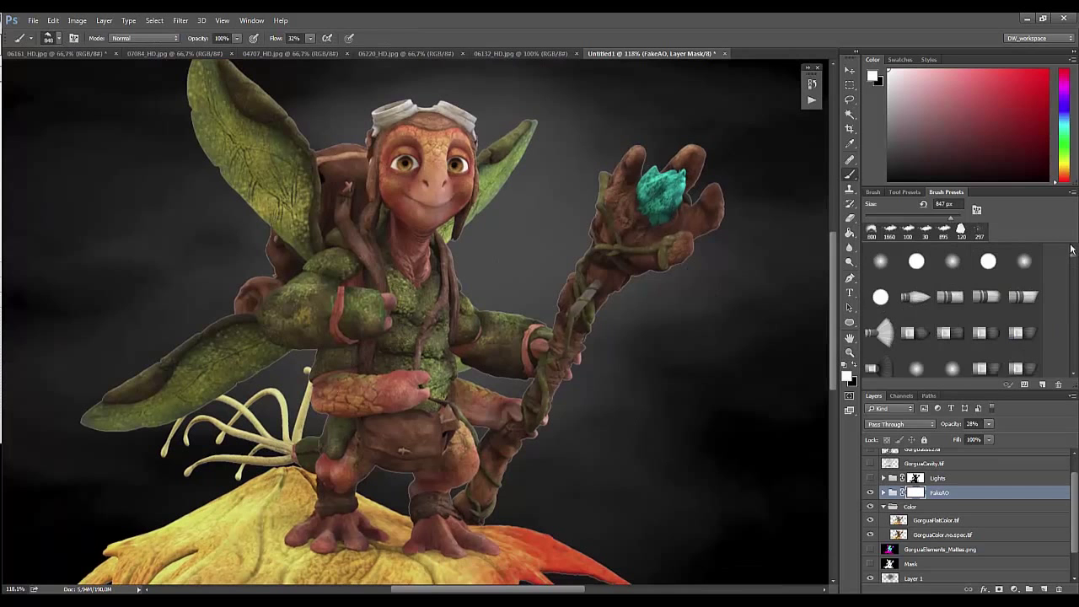
scroll(1074, 264, "down", 2)
scroll(1074, 264, "up", 1)
left_click(952, 270)
right_click(670, 324)
left_click_drag(797, 336, 769, 335)
key("Return")
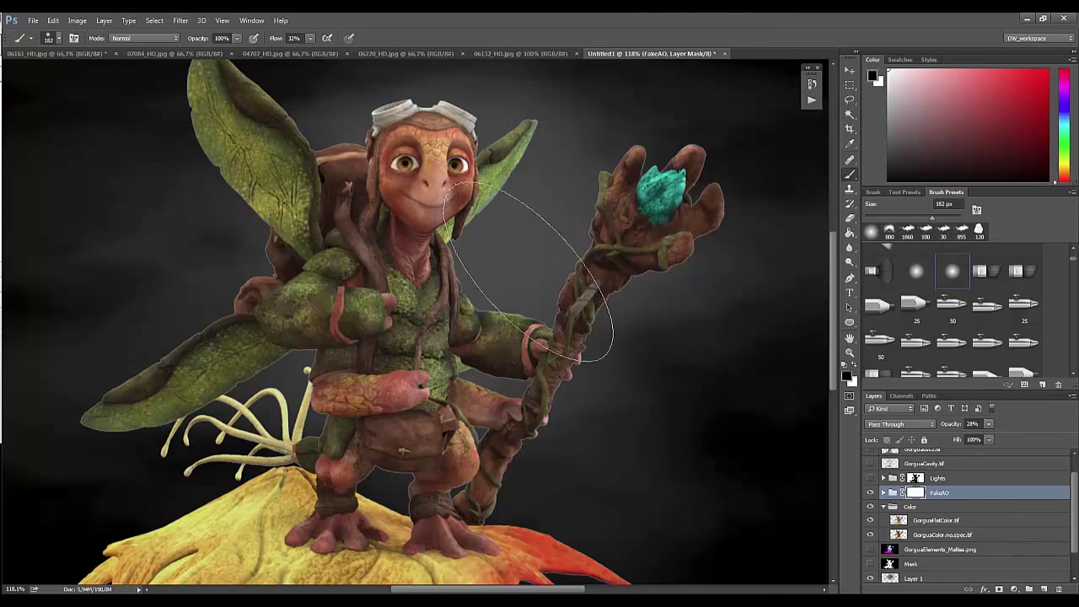
right_click(518, 202)
left_click_drag(623, 218, 610, 217)
key("Return")
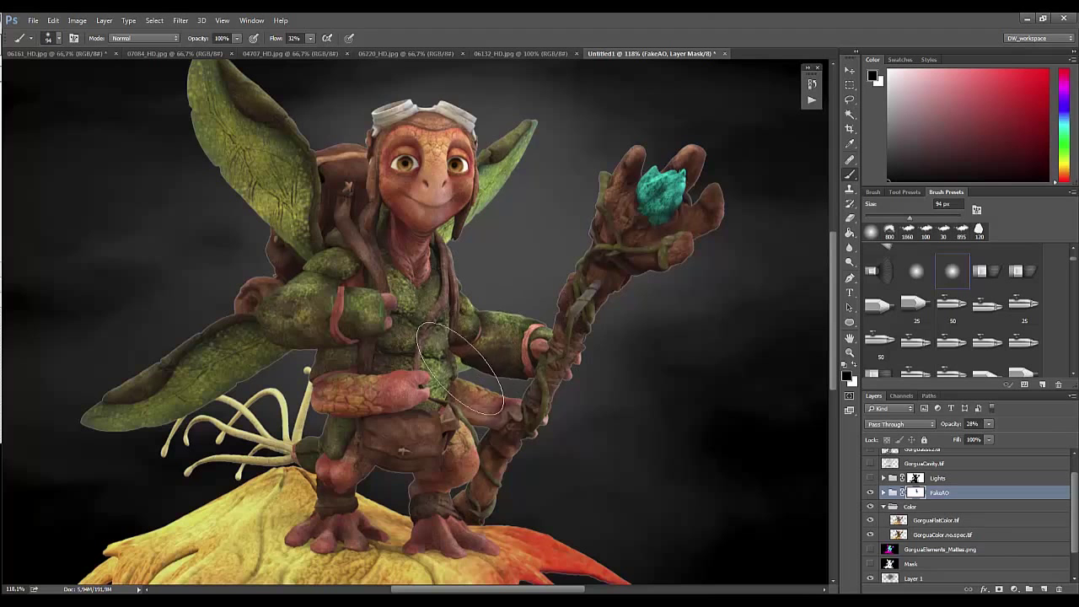
Step: Review the masked FakeAO shading, then show and select the Lights group
left_click_drag(557, 412, 518, 344)
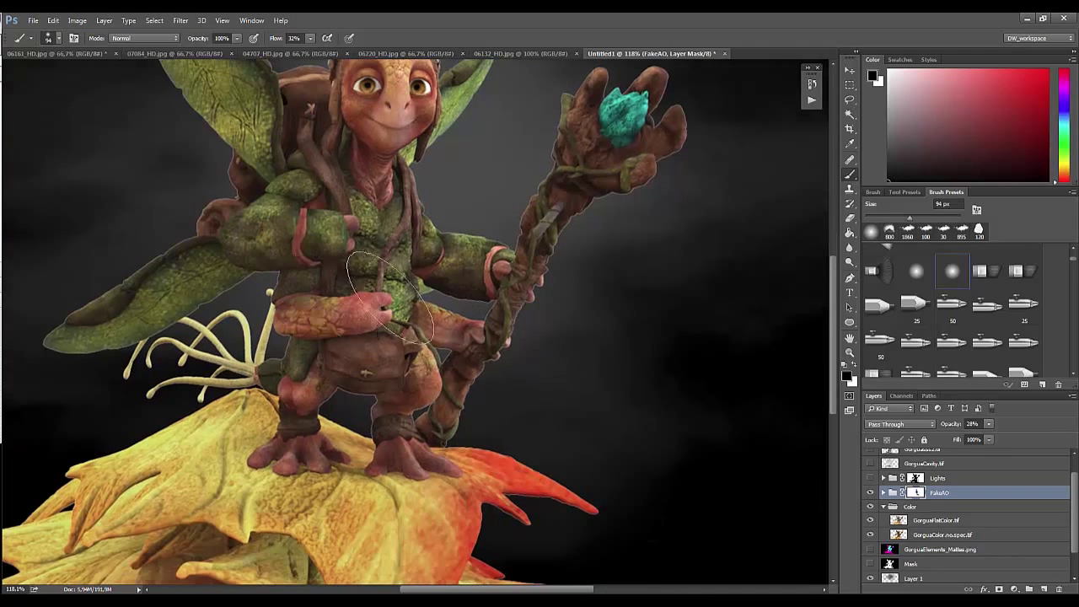
key("z")
left_click_drag(390, 295, 514, 290)
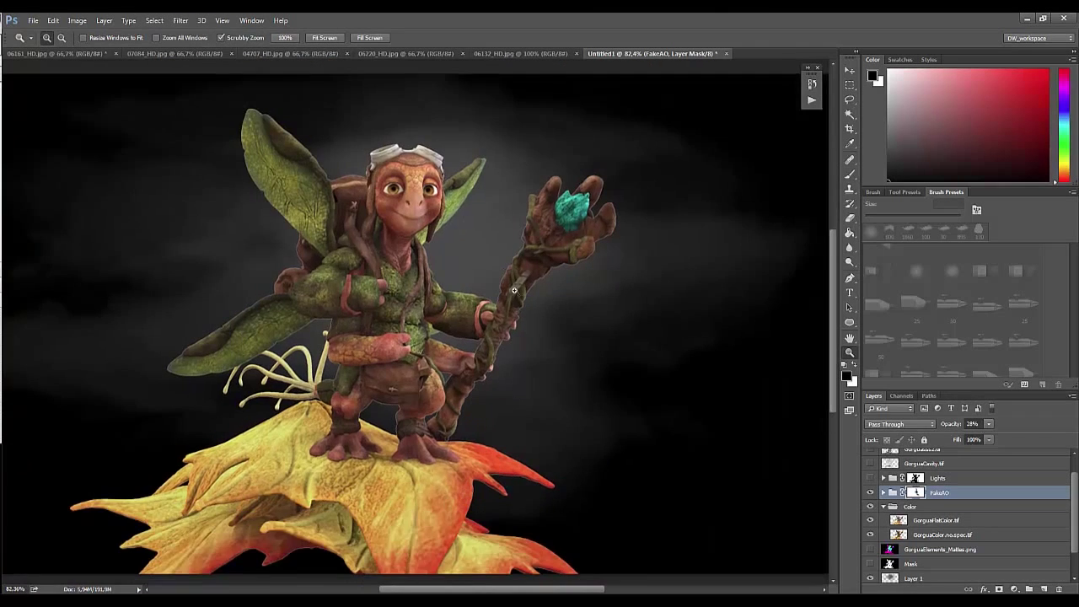
left_click(871, 493)
left_click(871, 493)
left_click(871, 493)
left_click(871, 493)
left_click(871, 494)
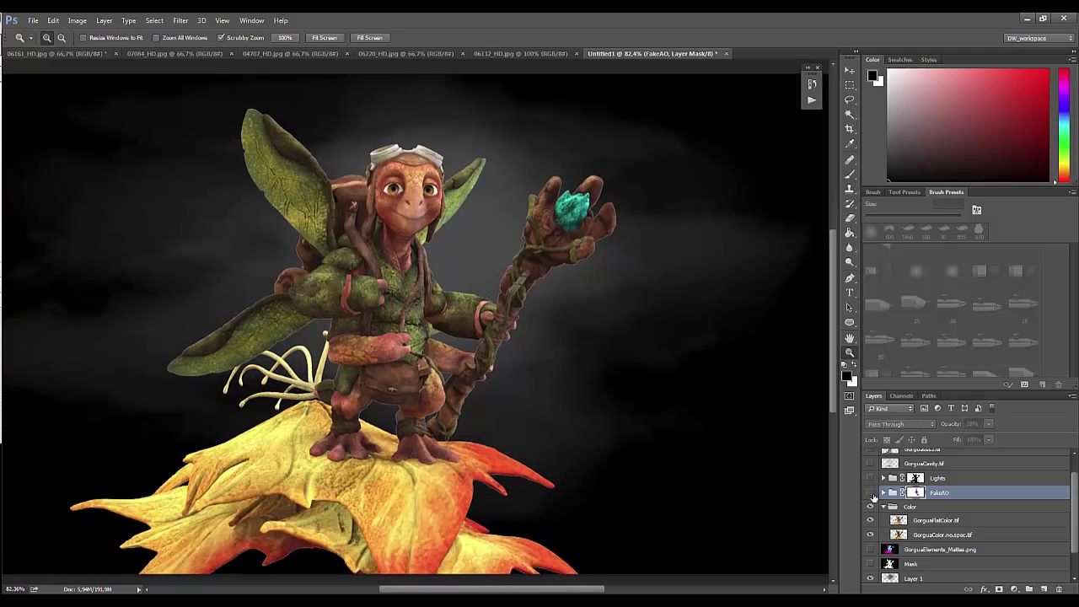
left_click(871, 493)
key("b")
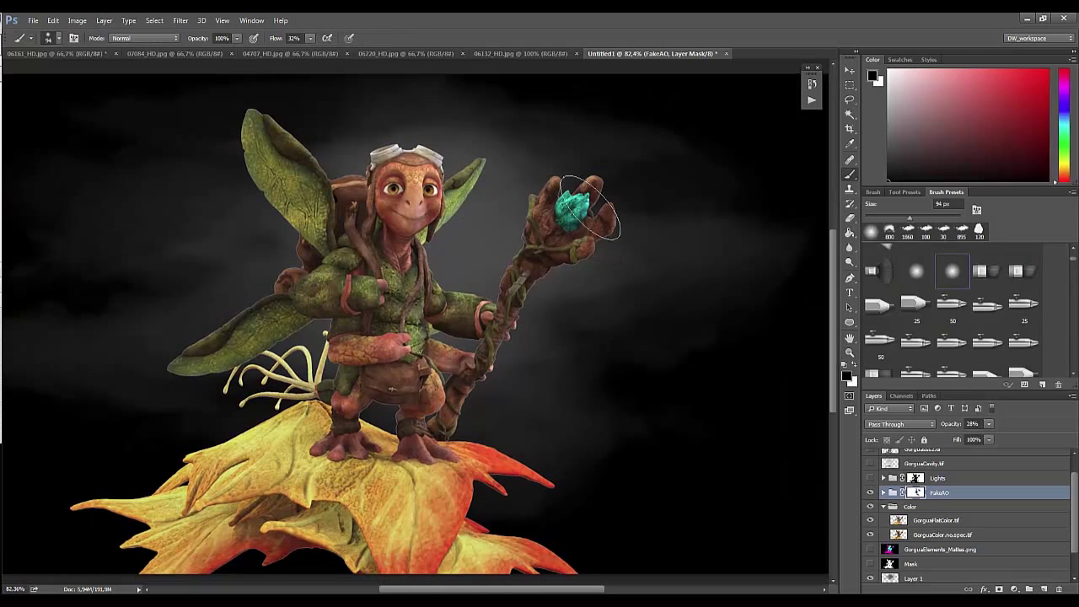
left_click(938, 479)
left_click(871, 479)
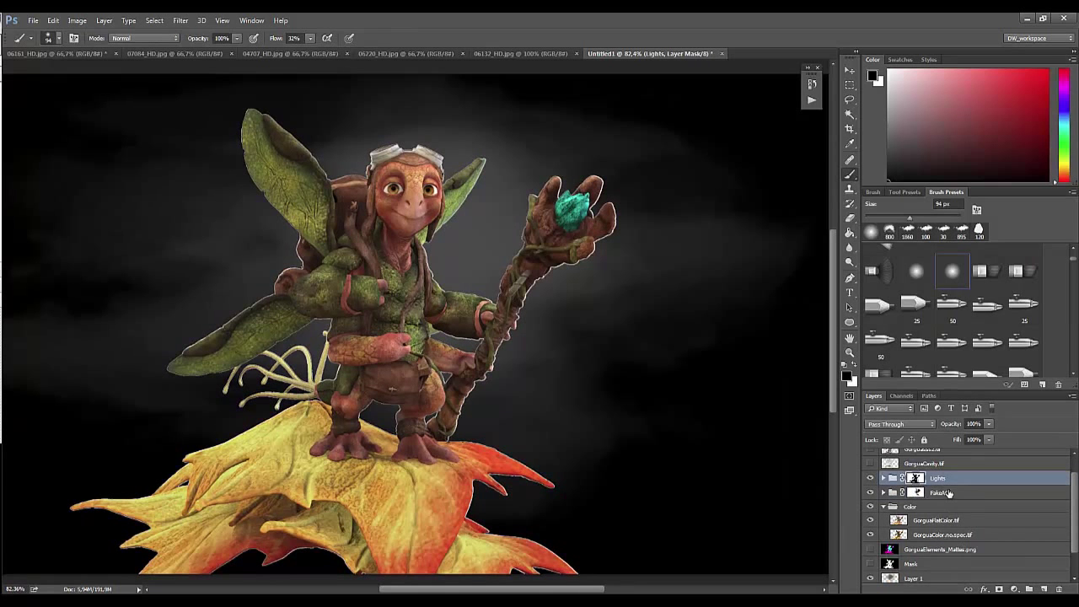
Step: Keep the Lights group's mask, expand the Lights group and hide several light passes
left_click_drag(916, 479, 1060, 588)
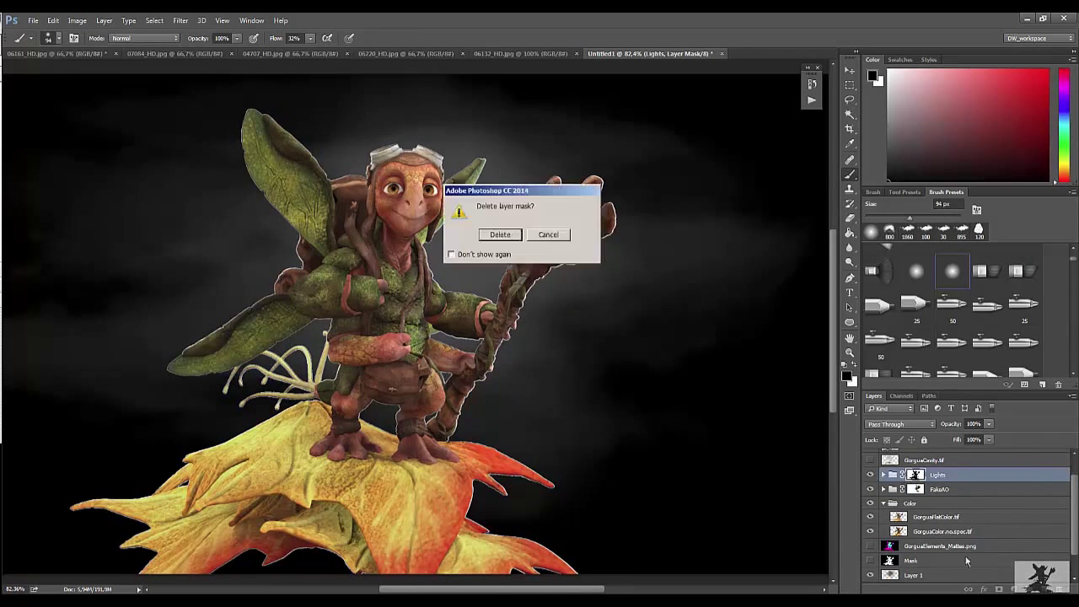
left_click(501, 234)
left_click(884, 474)
left_click(934, 487)
left_click_drag(870, 502, 871, 527)
left_click(871, 532)
Step: Toggle the FakeAO group and other layers to compare the render
left_click(877, 546)
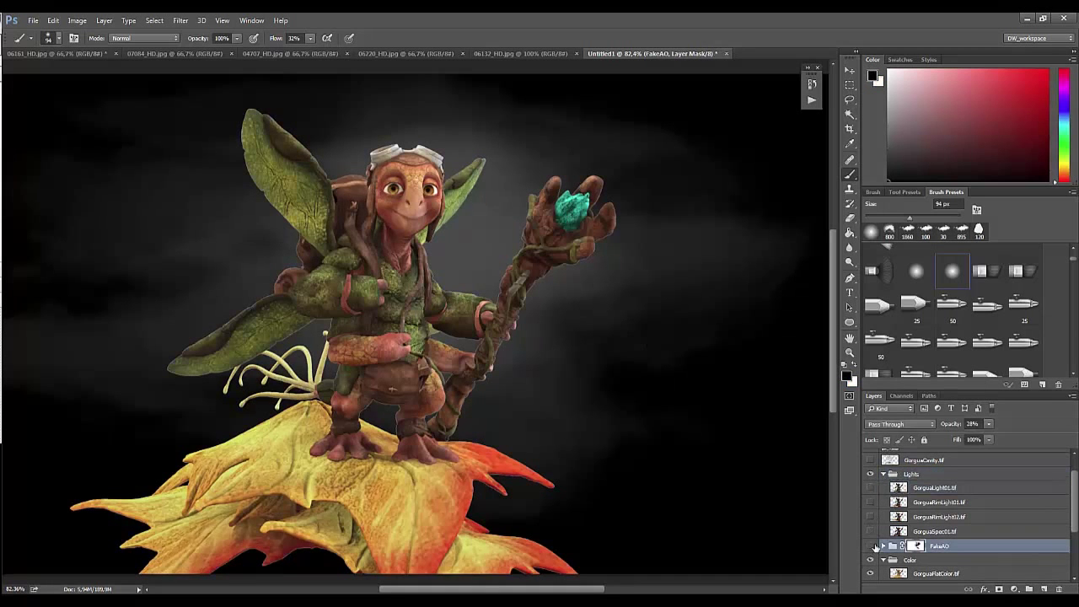
left_click(873, 546)
left_click(874, 547)
left_click(871, 574)
left_click(871, 574)
scroll(1062, 455, "down", 3)
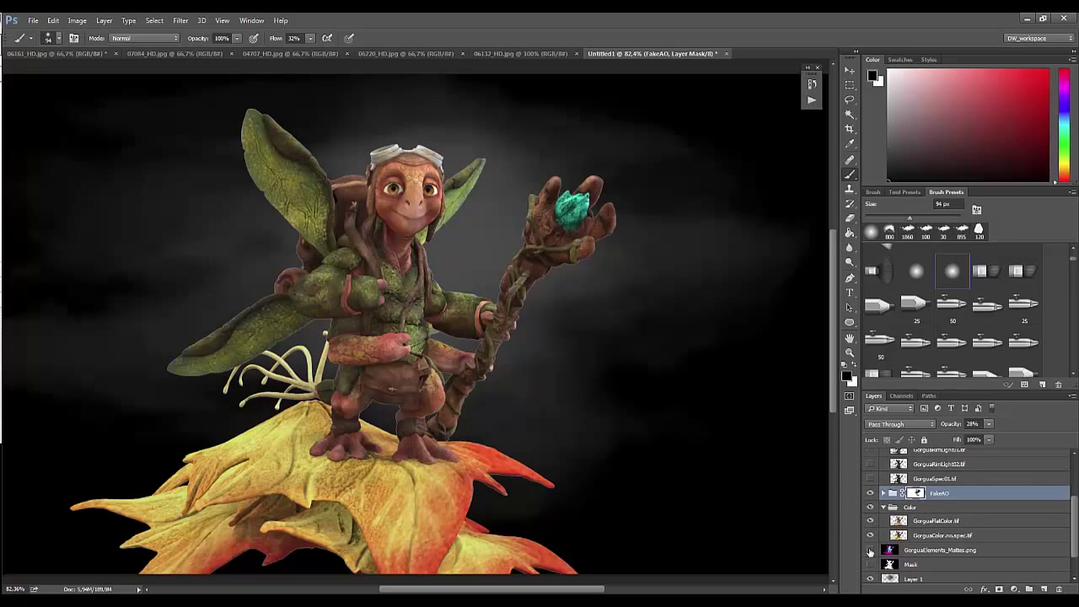
scroll(871, 550, "up", 4)
Step: Darken GorguaSpec01's shadows with Levels, desaturate it, and blend it in Screen mode
left_click(894, 540)
left_click(871, 540)
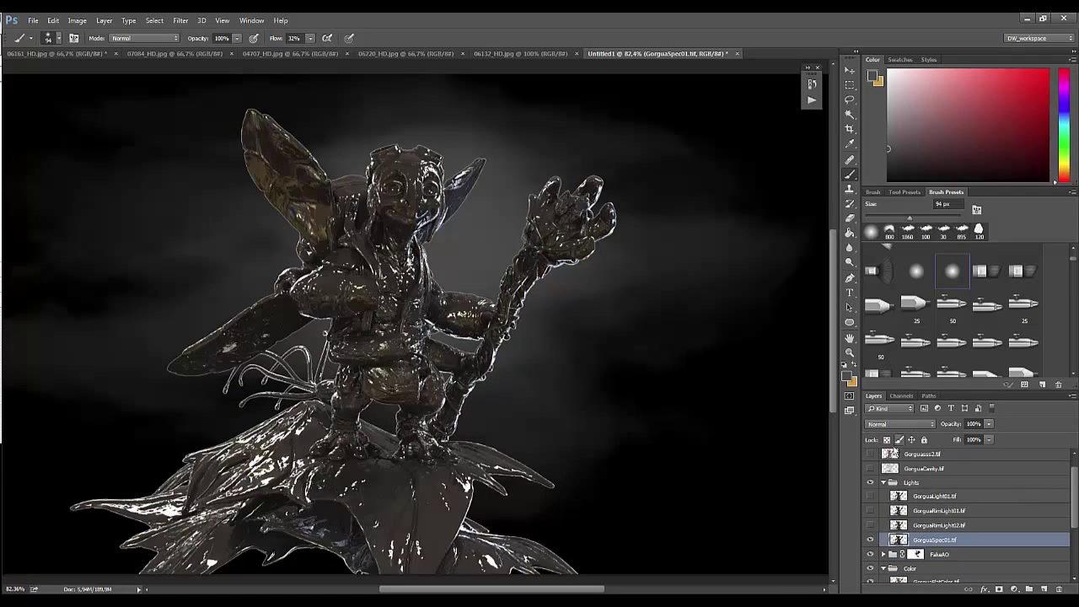
key("ctrl+l")
left_click_drag(625, 380, 649, 381)
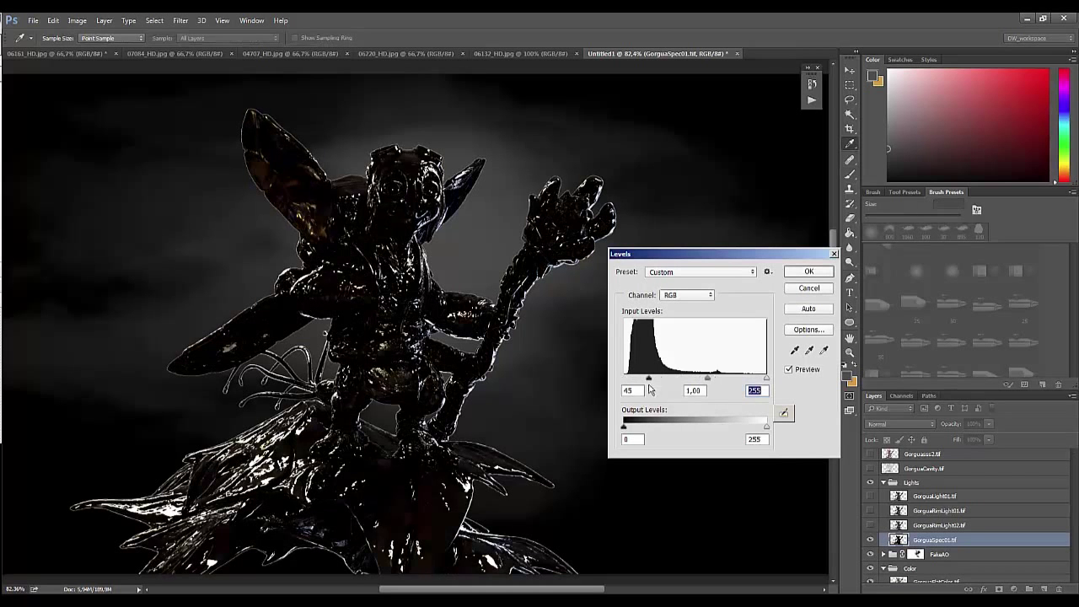
left_click(809, 271)
key("ctrl+u")
left_click_drag(769, 286, 713, 286)
key("Return")
key("b")
left_click(901, 424)
left_click(903, 281)
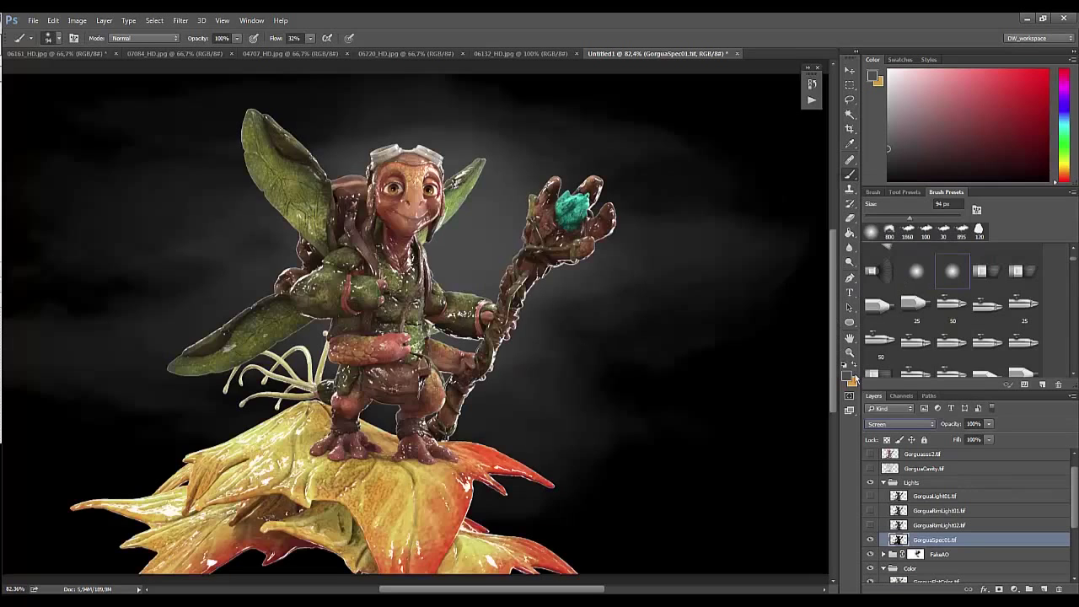
Step: Show the GorguaRimLight02 pass and fully desaturate it
left_click(871, 526)
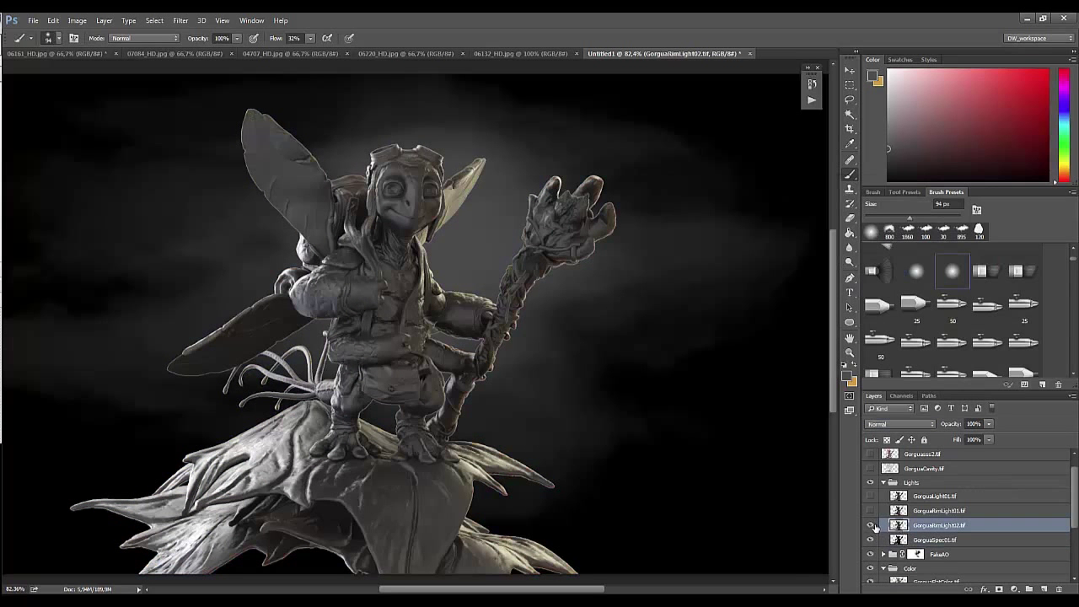
key("ctrl+u")
left_click_drag(769, 286, 714, 286)
key("Return")
left_click(928, 540)
left_click(928, 525)
Step: Set GorguaRimLight02's Levels black input to 97 and blend it as Screen
key("ctrl+l")
left_click_drag(624, 379, 679, 379)
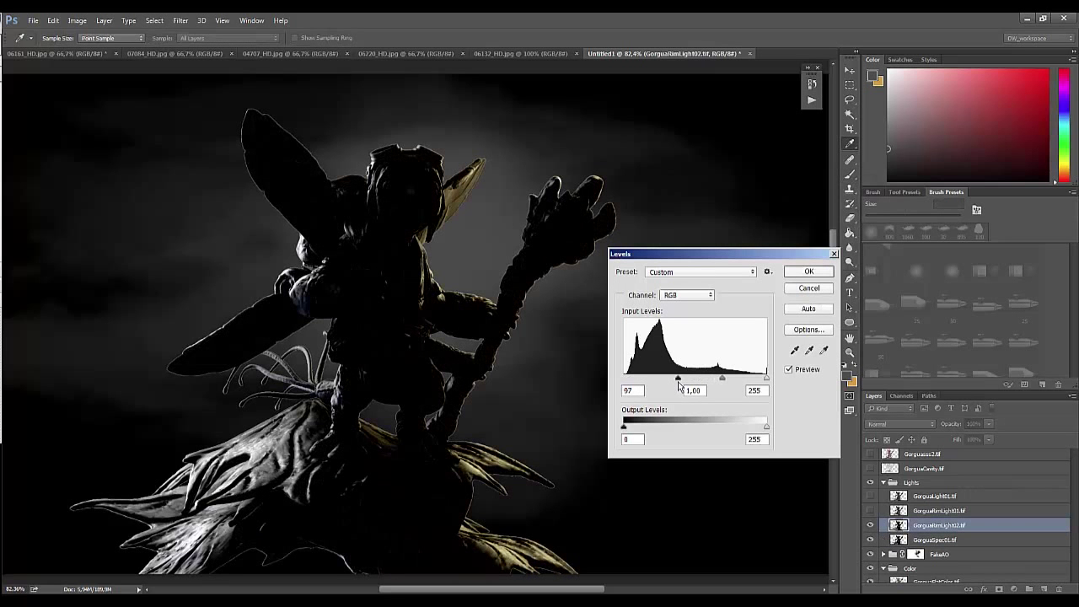
left_click(900, 423)
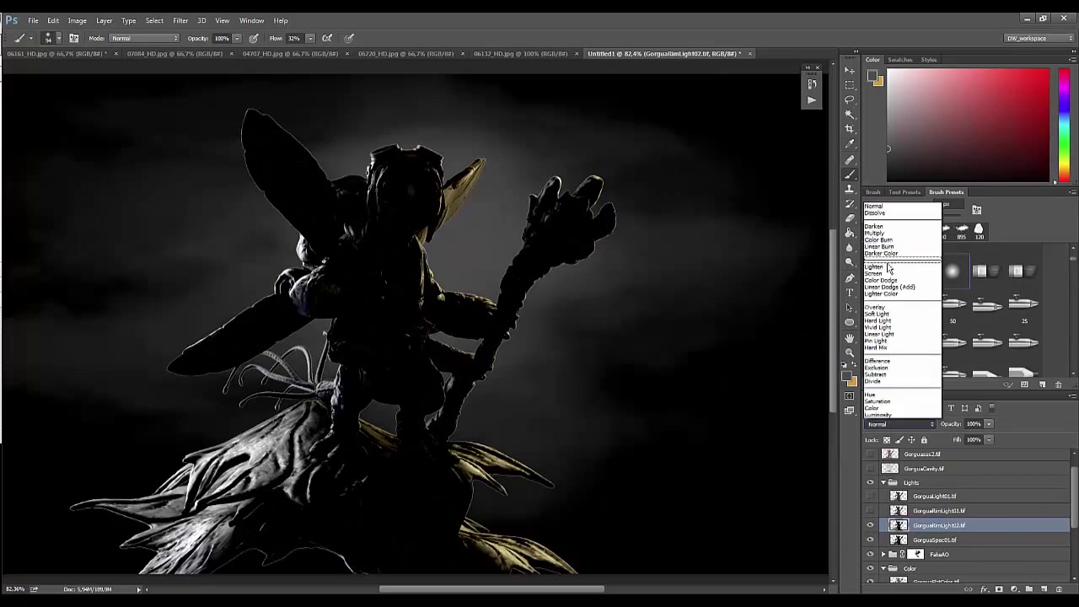
left_click(902, 266)
mouse_move(954, 439)
left_mouse_down()
mouse_move(827, 424)
mouse_move(883, 431)
left_mouse_up()
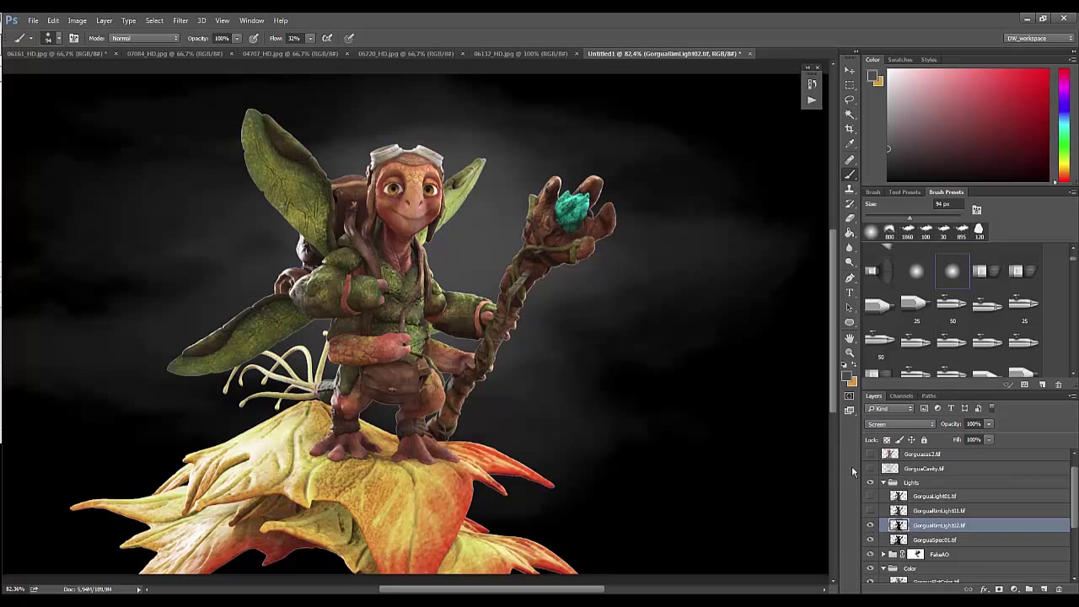
Step: Lasso the goblin's left half and colorize it toward blue with raised saturation
left_click_drag(253, 74, 396, 523)
key("ctrl+u")
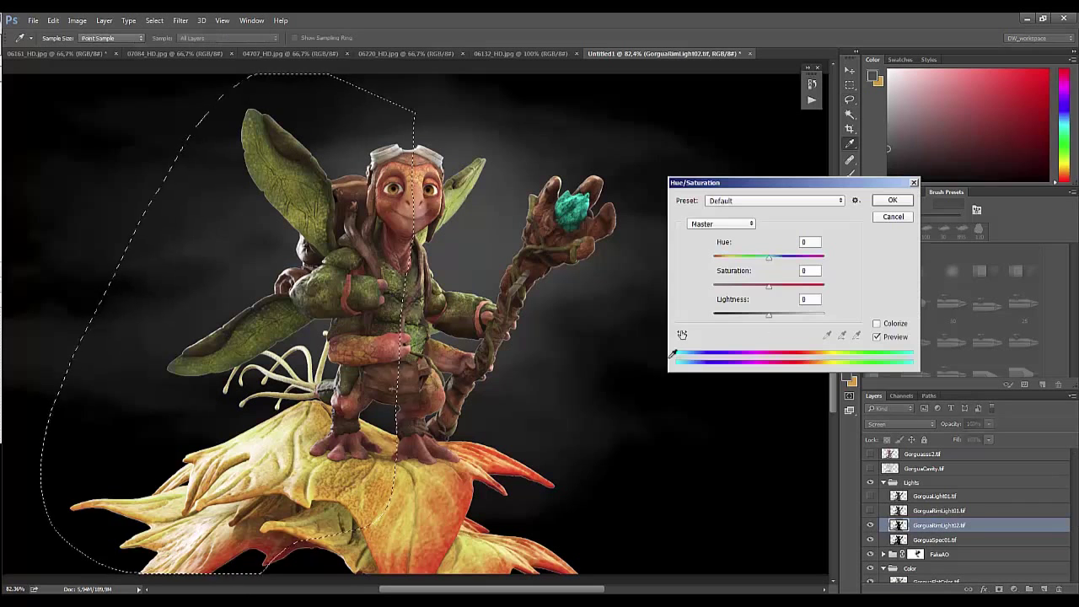
left_click(877, 323)
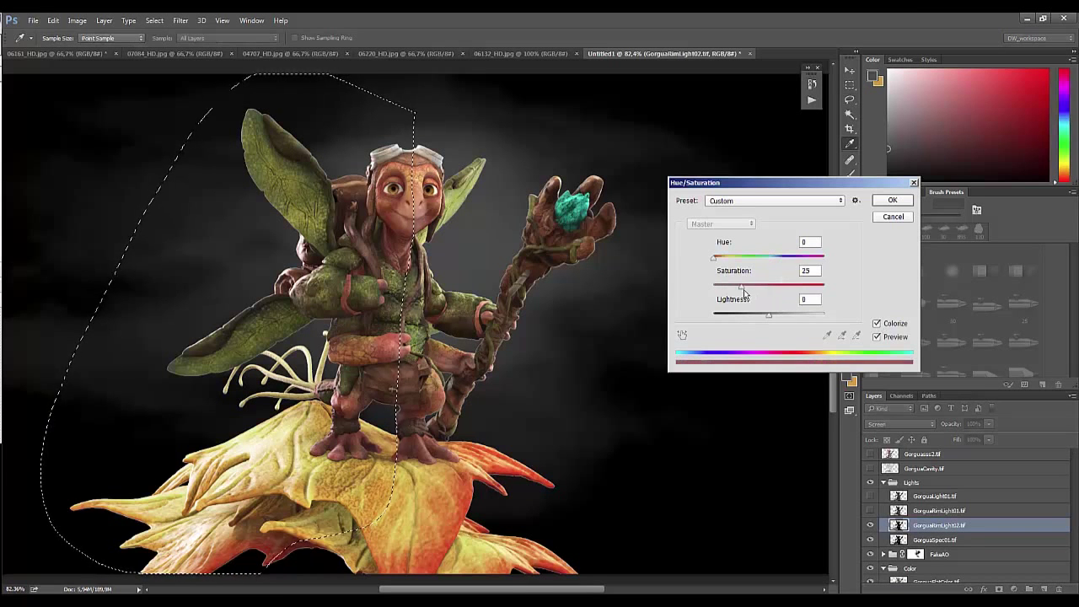
left_click_drag(742, 286, 785, 286)
mouse_move(714, 257)
left_mouse_down()
mouse_move(778, 258)
mouse_move(752, 286)
left_mouse_up()
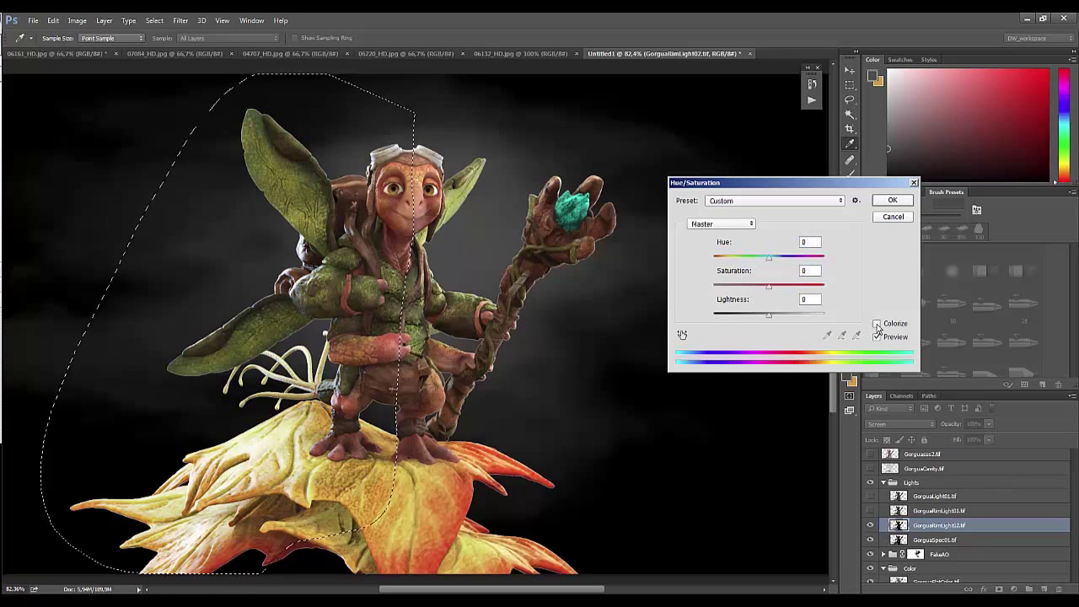
key("Return")
key("ctrl+d")
Step: Lasso the right side and colorize it warm orange at Hue 22
left_click_drag(533, 505, 503, 99)
left_click(870, 526)
left_click(870, 526)
left_click(870, 525)
left_click(870, 525)
key("ctrl+u")
left_click_drag(741, 286, 779, 286)
left_click_drag(713, 257, 722, 257)
type("22")
key("Tab")
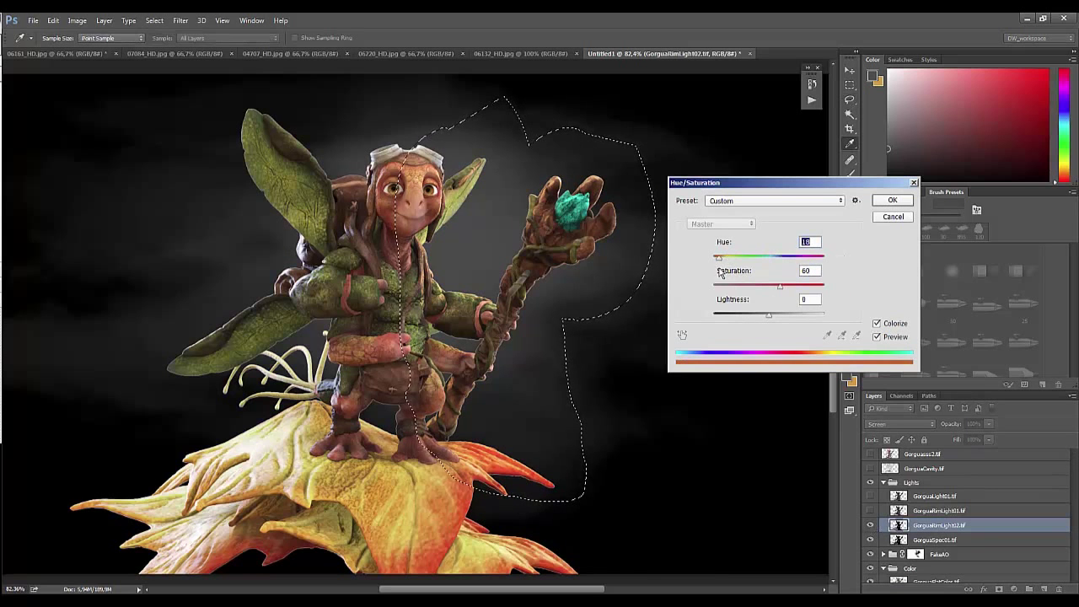
left_click_drag(763, 288, 756, 287)
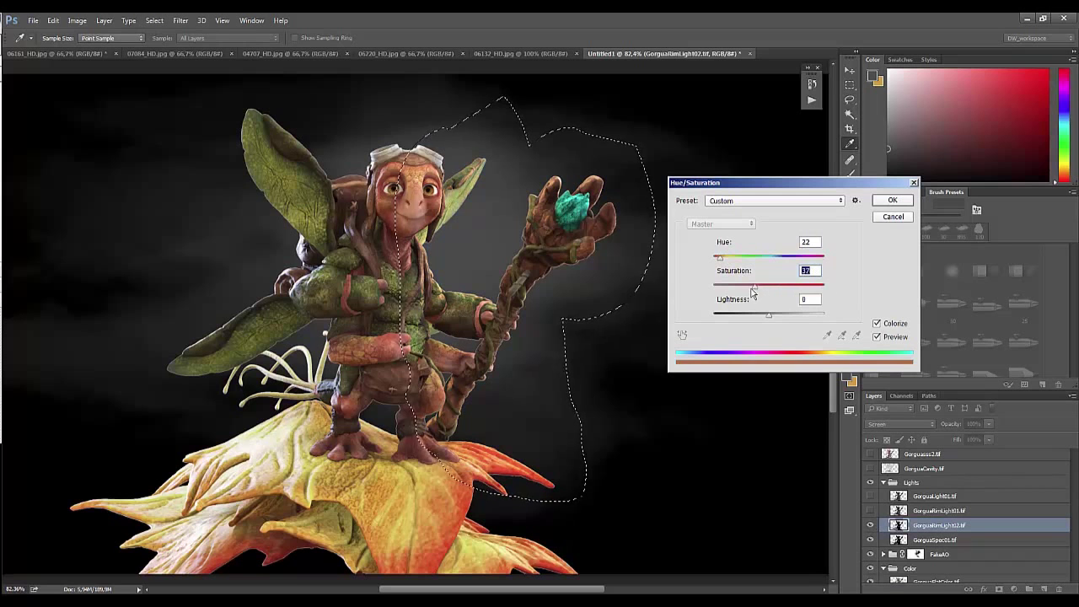
key("Return")
Step: Add a layer mask to GorguaRimLight02 and check the brush settings
left_click(1000, 588)
key("b")
right_click(270, 384)
key("Return")
Step: Lower the brush flow to 9% and zoom in on the goblin's upper body
left_click_drag(275, 38, 260, 39)
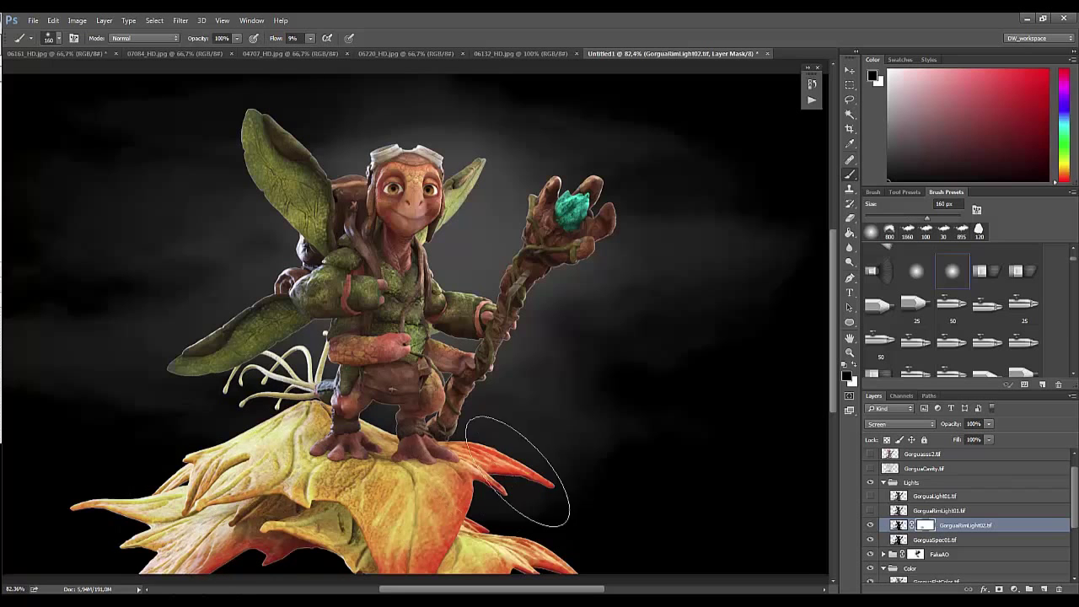
key("z")
mouse_move(354, 421)
left_mouse_down()
mouse_move(384, 466)
mouse_move(351, 550)
left_mouse_up()
key("b")
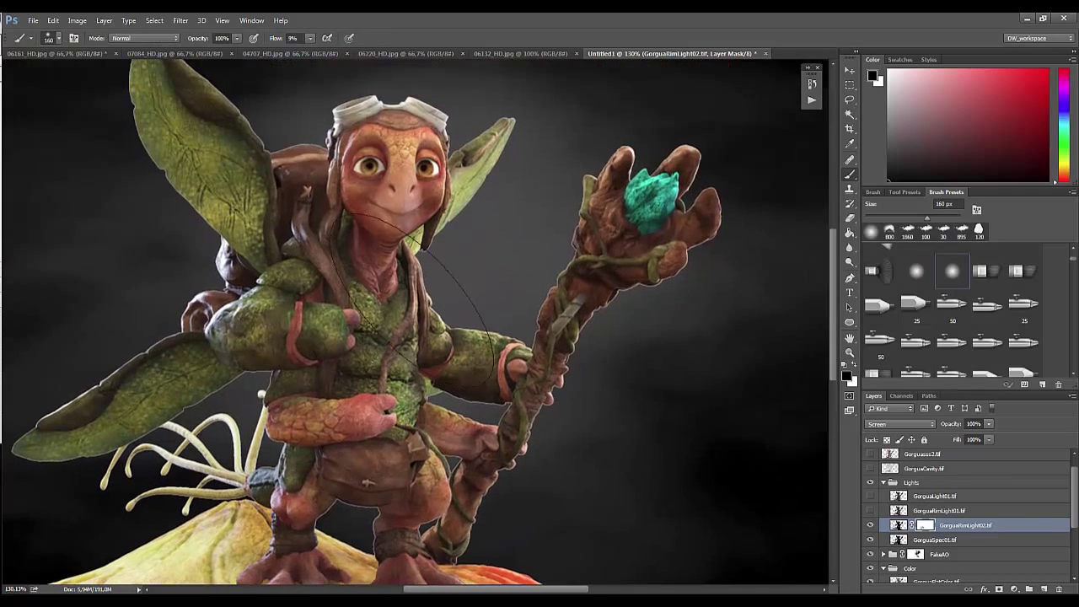
Step: Toggle the GorguaRimLight02 rim light on and off to compare the render
left_click(872, 526)
left_click(872, 526)
left_click(872, 526)
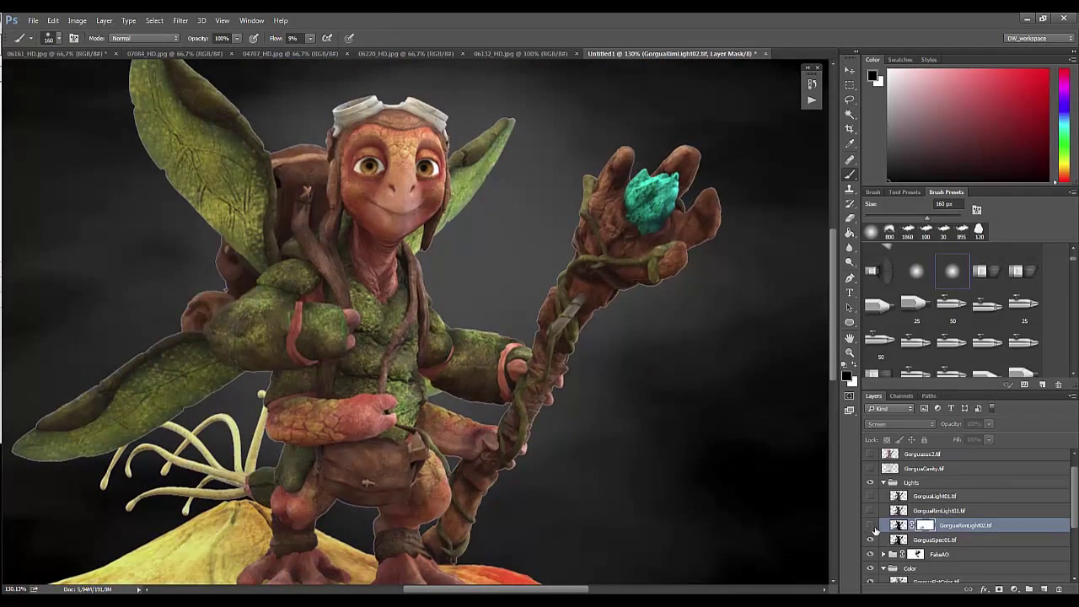
left_click(872, 526)
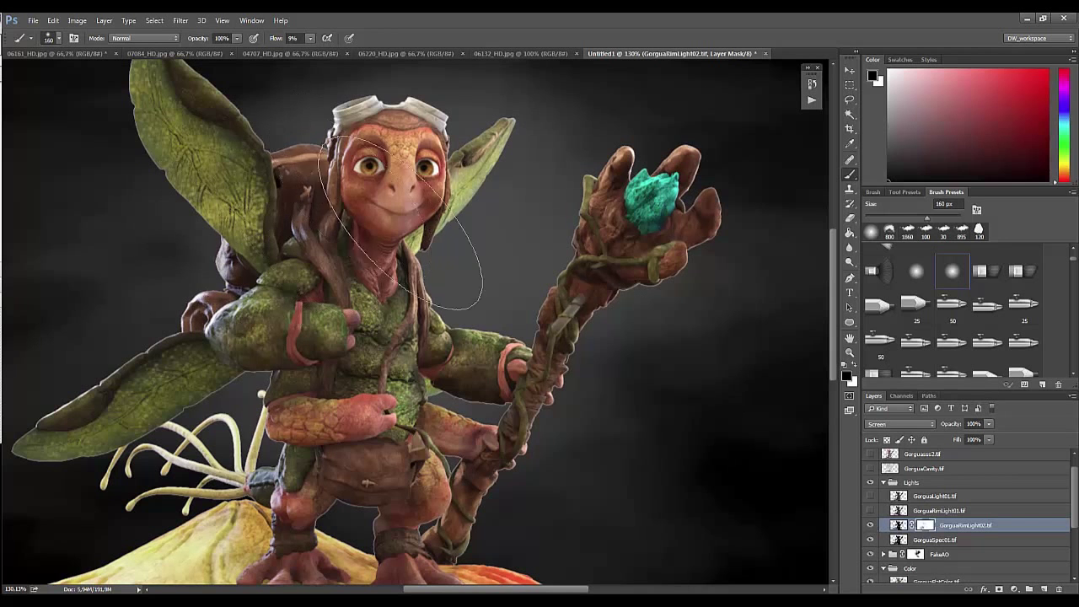
left_click(872, 525)
left_click(871, 525)
left_click(871, 526)
left_click(871, 526)
left_click(871, 525)
left_click(877, 539)
left_click(871, 526)
left_click(871, 525)
left_click(871, 525)
left_click(871, 525)
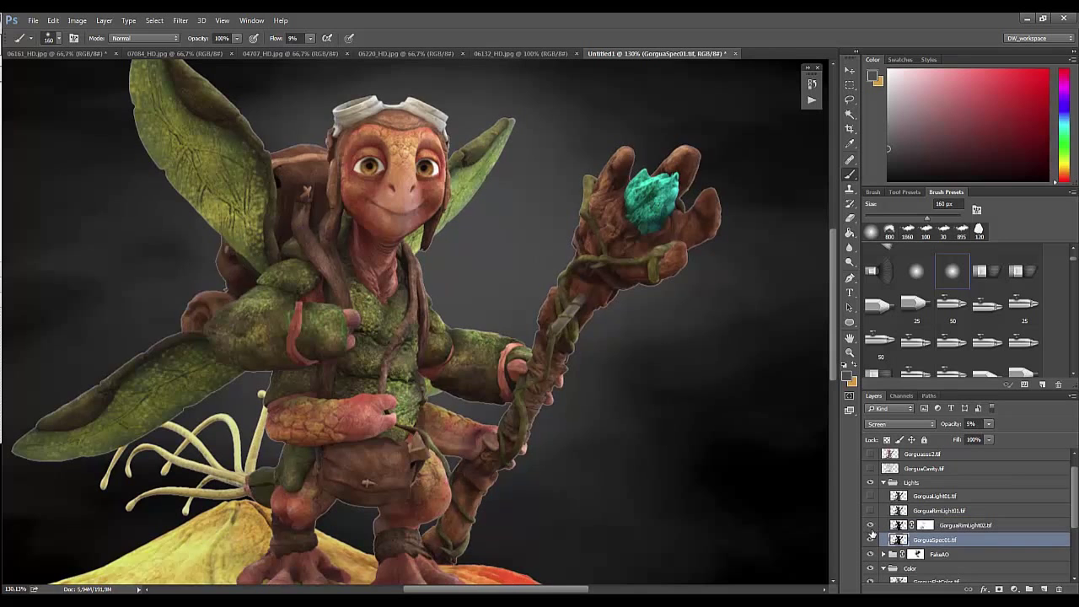
left_click(871, 525)
left_click(871, 526)
left_click(871, 526)
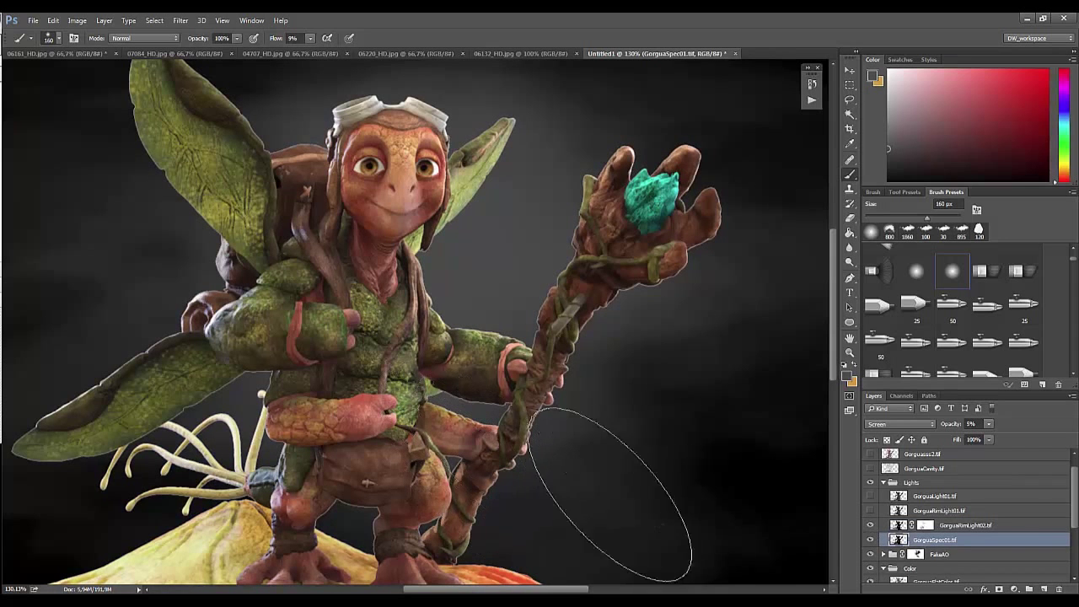
Step: Target the GorguaRimLight02 mask with default black-and-white colours and check the brush
left_click(926, 525)
left_click(845, 385)
right_click(499, 429)
key("Return")
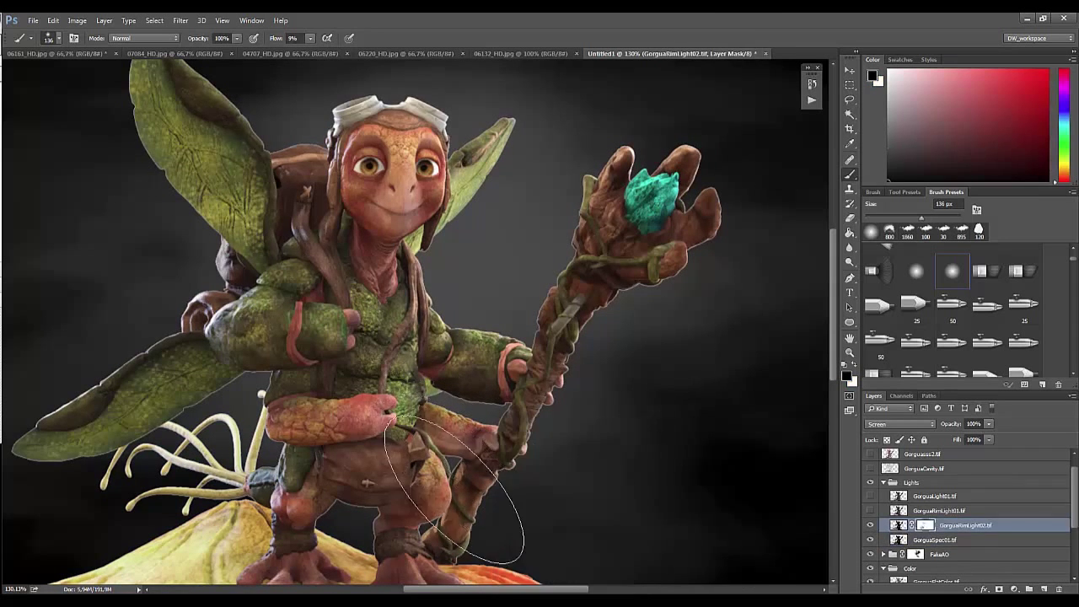
scroll(571, 506, "down", 3)
Step: Zoom out to the whole character, then show and select GorguaRimLight01
key("z")
left_click_drag(571, 506, 506, 506)
left_click(871, 511)
left_click(880, 514)
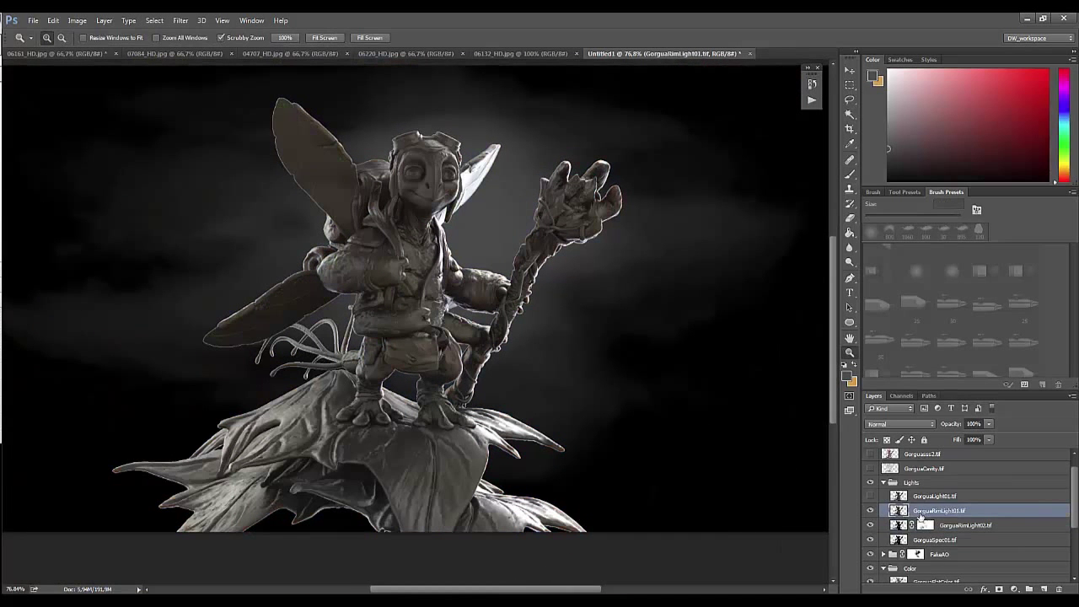
Step: Crush GorguaRimLight01's shadows with Levels, black point about 69
key("ctrl+l")
left_click_drag(625, 378, 677, 390)
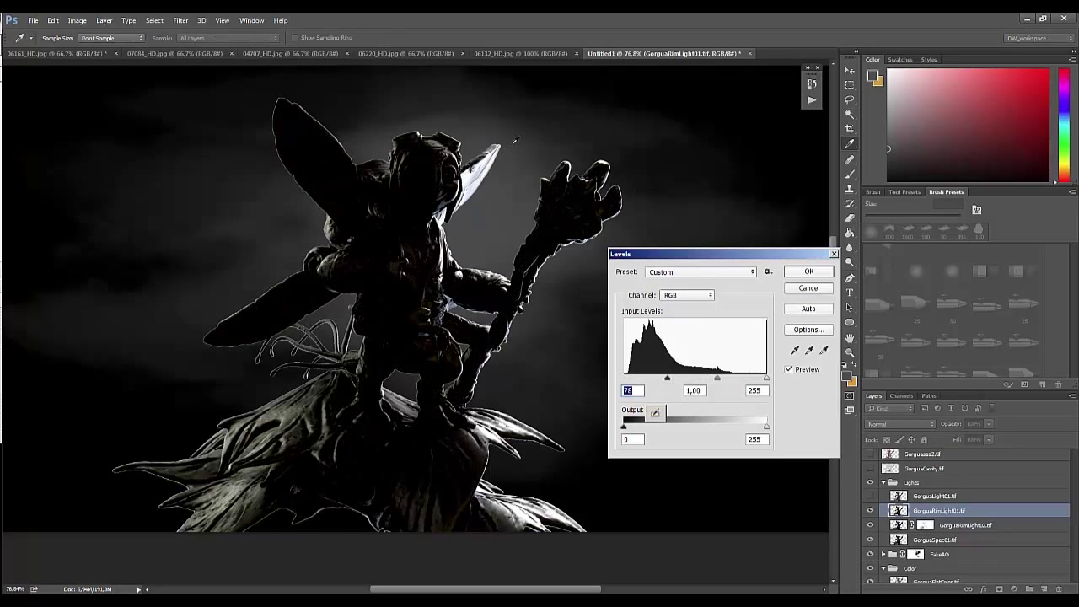
key("Return")
left_click(901, 423)
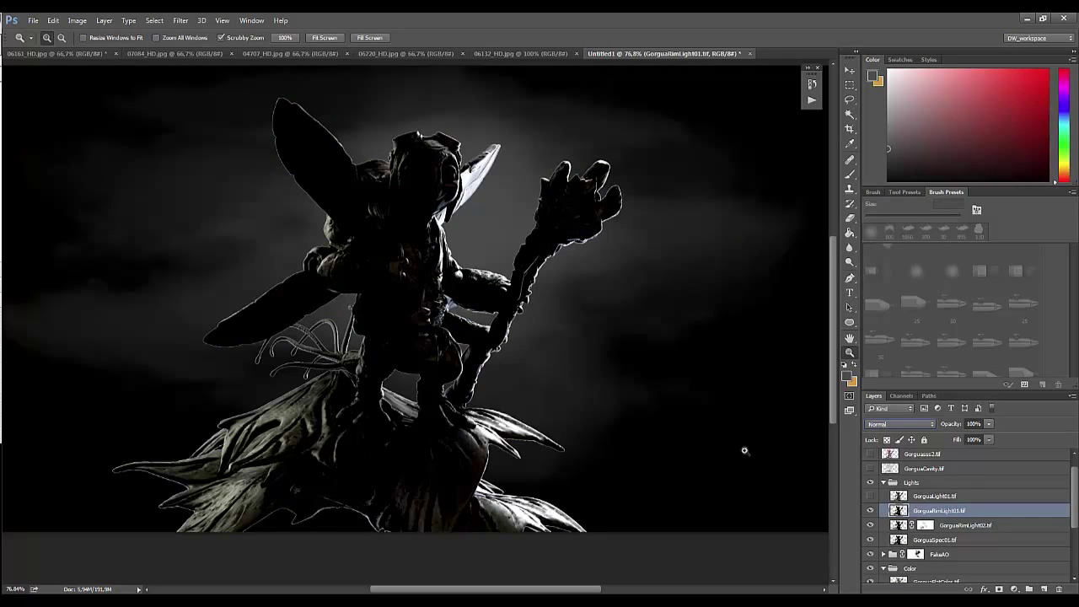
Step: Colorize GorguaRimLight01 red with Hue 360 and Saturation 62
key("ctrl+u")
left_click(877, 323)
left_click_drag(715, 258, 814, 257)
left_click_drag(742, 286, 831, 274)
left_click(892, 200)
Step: Try GorguaRimLight01 in Screen and Lighten modes at opacities like 39% and 98%
left_click(901, 423)
left_click(903, 277)
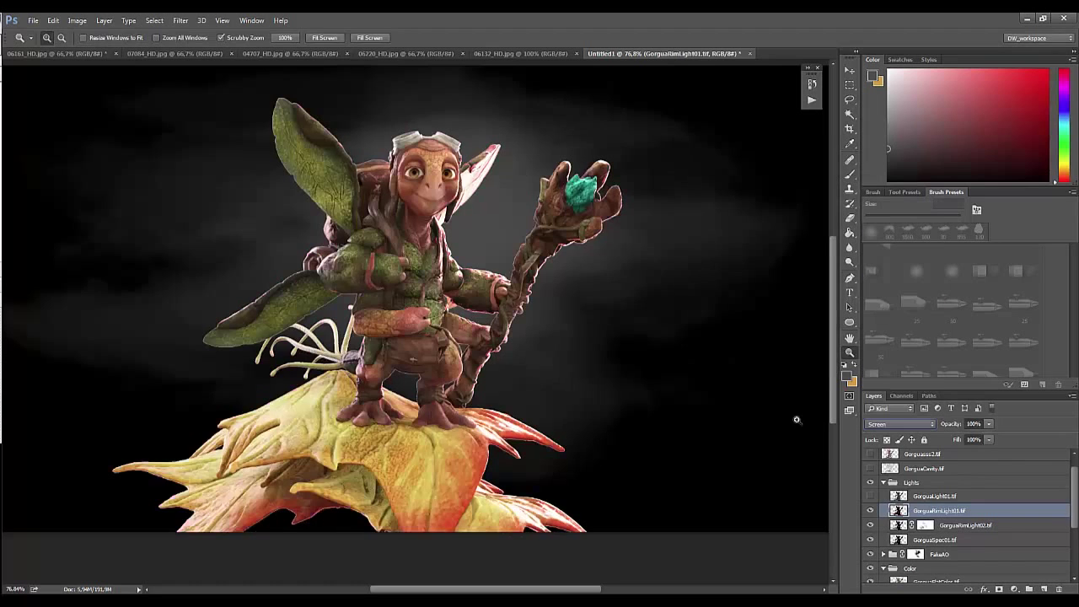
left_click_drag(951, 425, 937, 428)
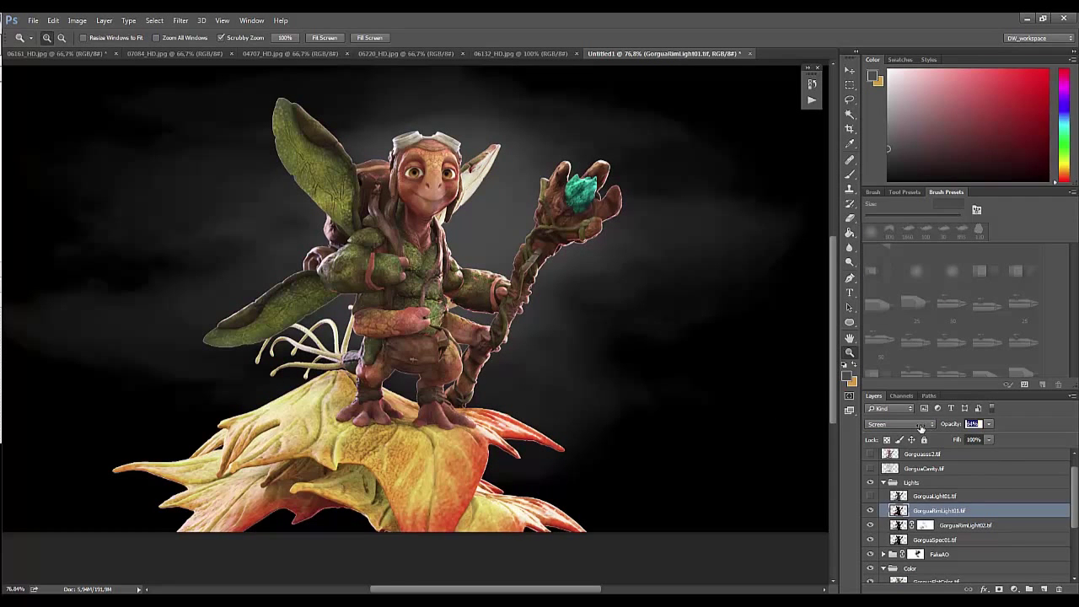
left_click(930, 425)
left_click(898, 269)
type("39")
key("Return")
type("98")
key("Return")
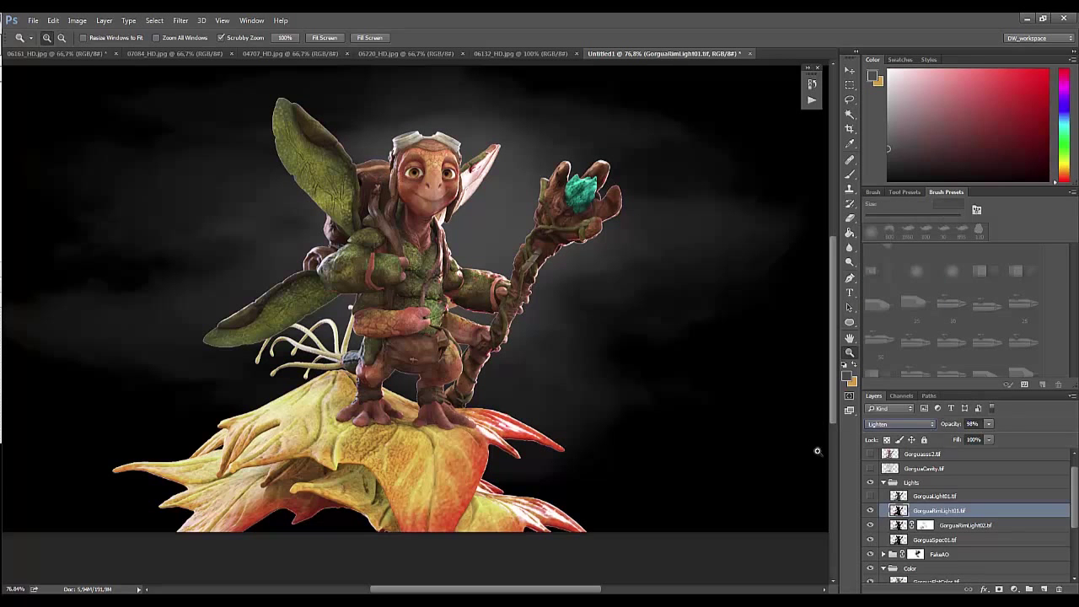
left_click_drag(958, 425, 920, 424)
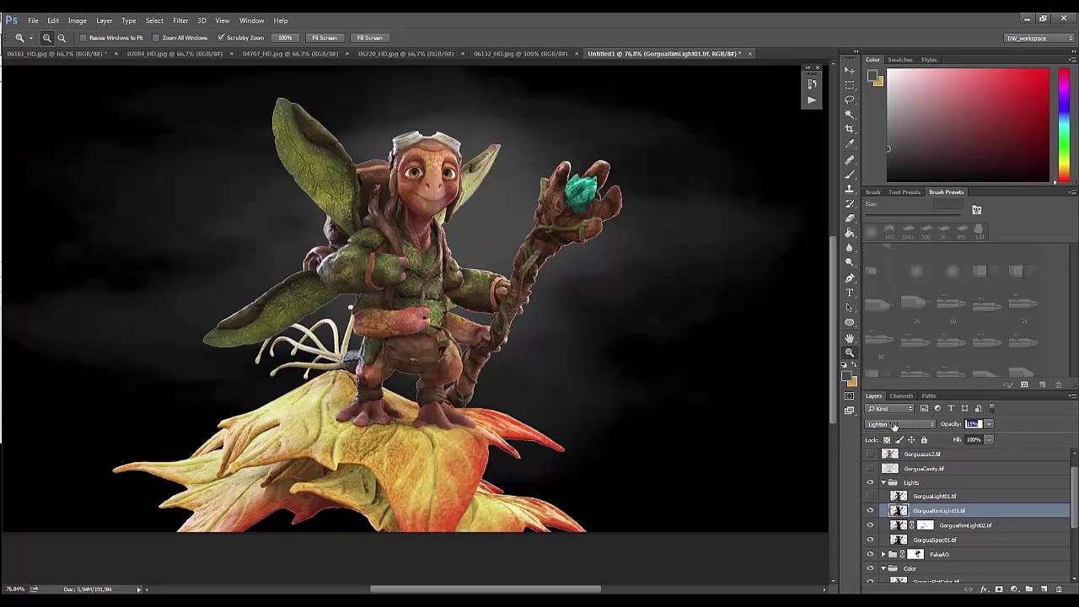
Step: Set GorguaRimLight01 back to Screen at 46% opacity and add a layer mask
left_click(920, 423)
left_click(898, 295)
left_click_drag(974, 423, 931, 424)
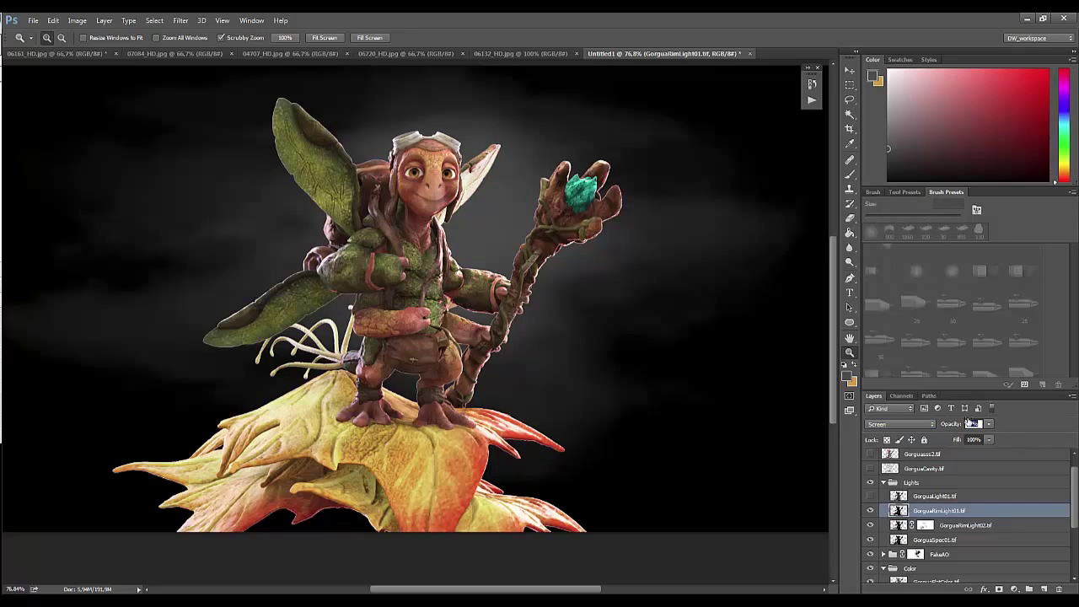
left_click(999, 589)
Step: Invert the GorguaRimLight01 mask to black and zoom in on the raised hand and staff
key("ctrl+i")
left_click_drag(583, 306, 649, 252)
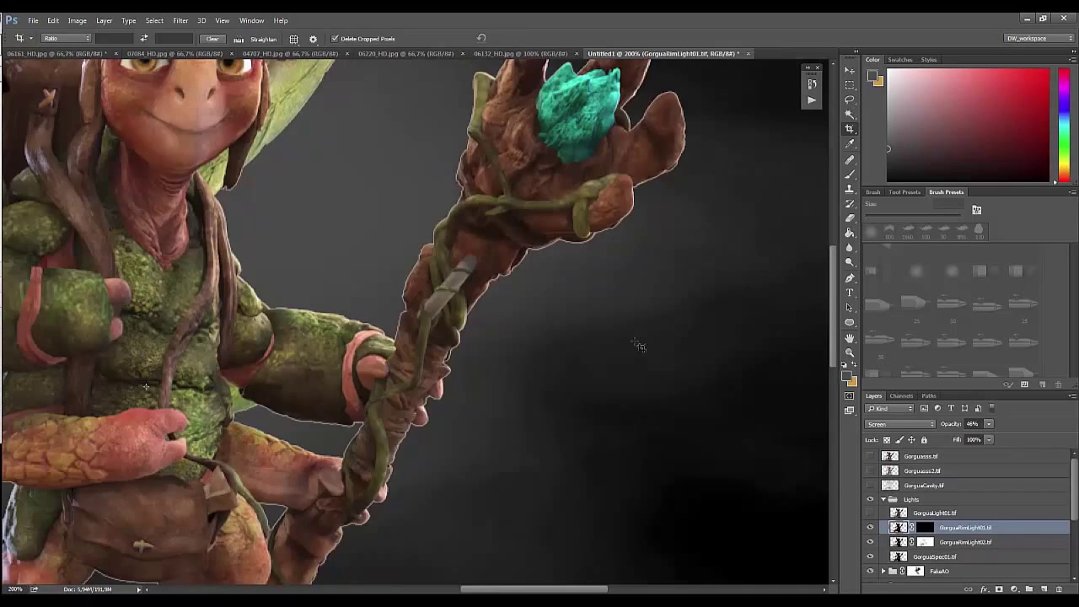
key("b")
scroll(639, 346, "down", 5)
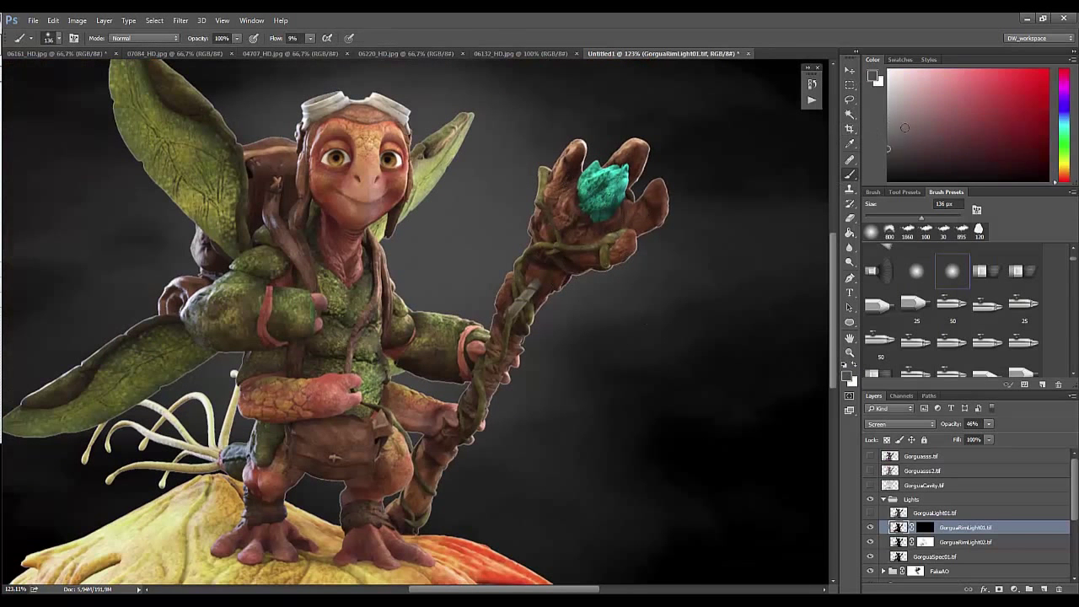
right_click(682, 206)
key("Return")
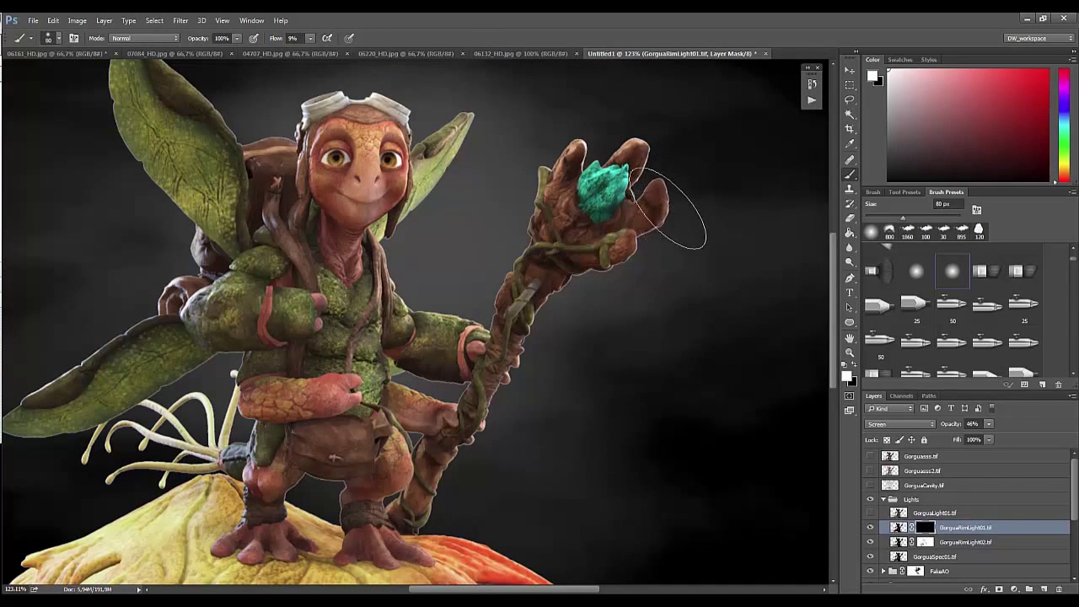
Step: At 76% brush flow, paint the rim light back onto the staff and hand
key("shift+7")
key("shift+6")
left_click_drag(504, 381, 455, 515)
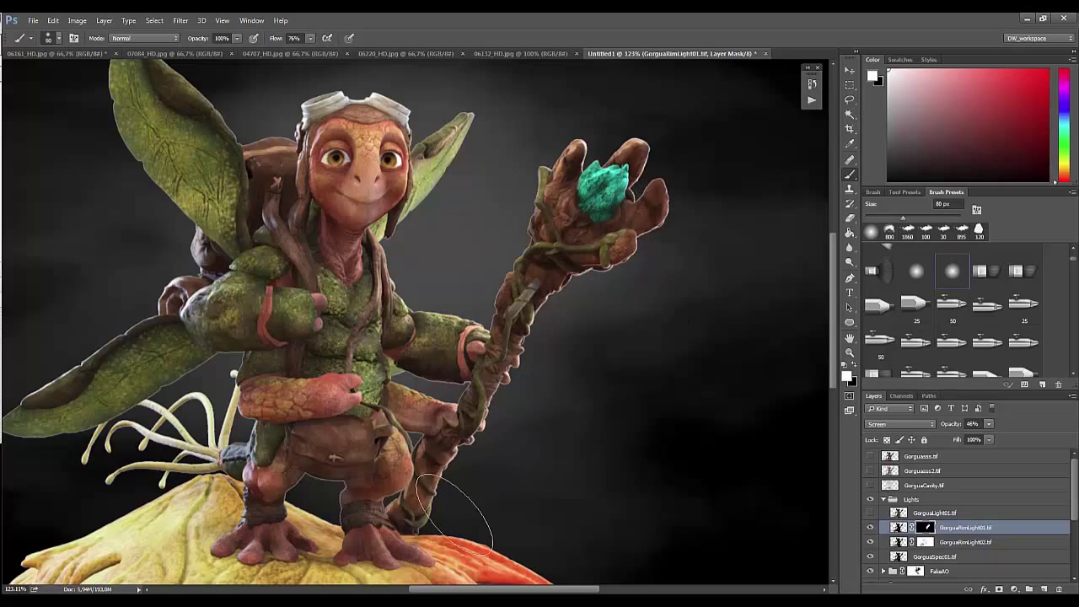
left_click_drag(472, 337, 391, 261)
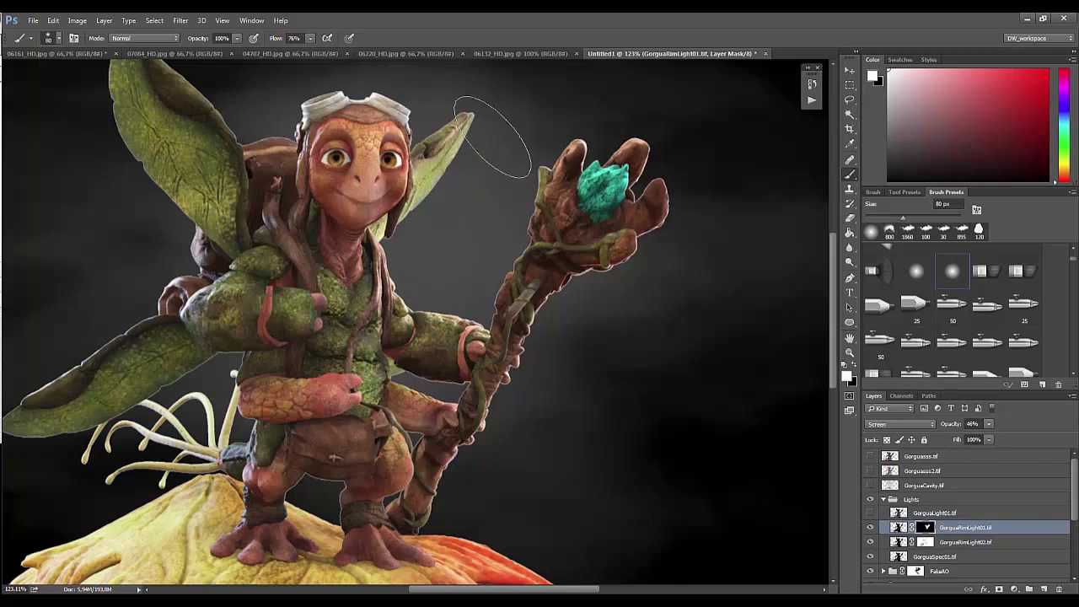
Step: With a 17 px brush, paint rim light along the foot's edge, then zoom out
right_click(498, 221)
type("17")
key("Return")
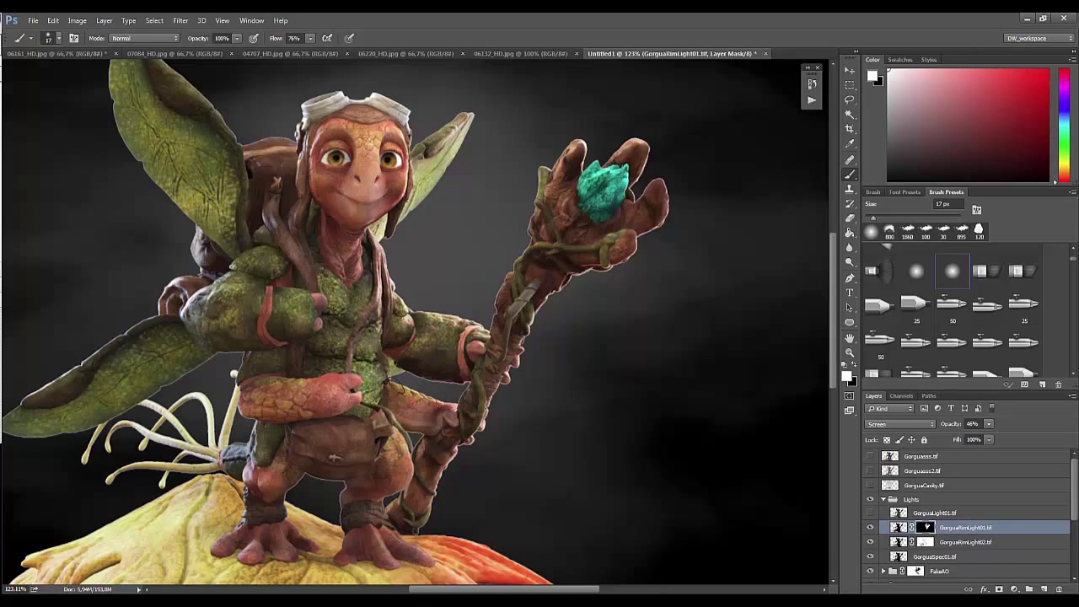
left_click_drag(452, 570, 426, 557)
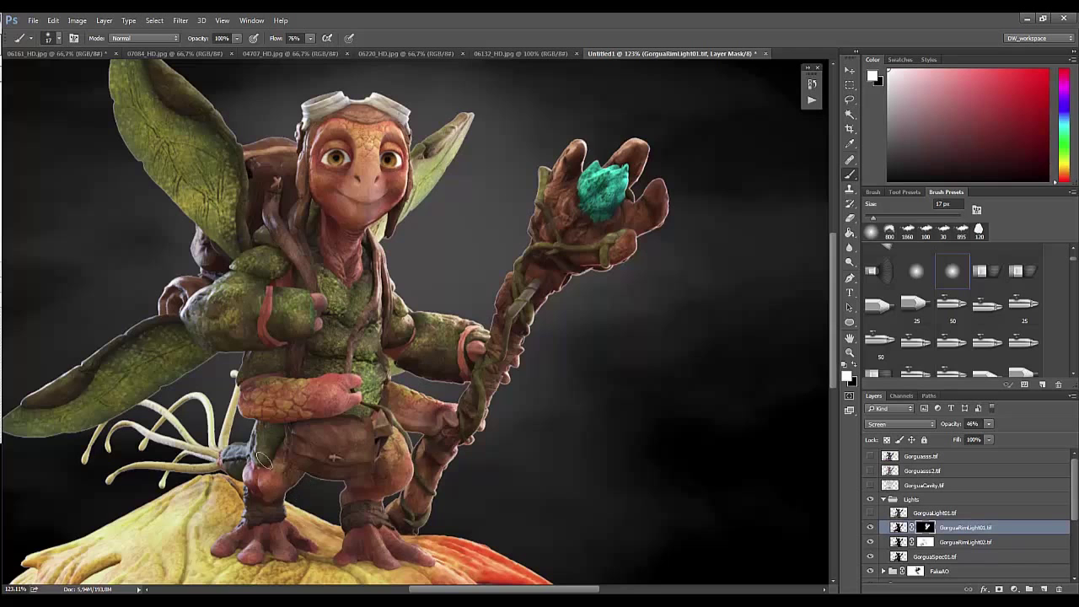
key("z")
scroll(384, 362, "down", 5)
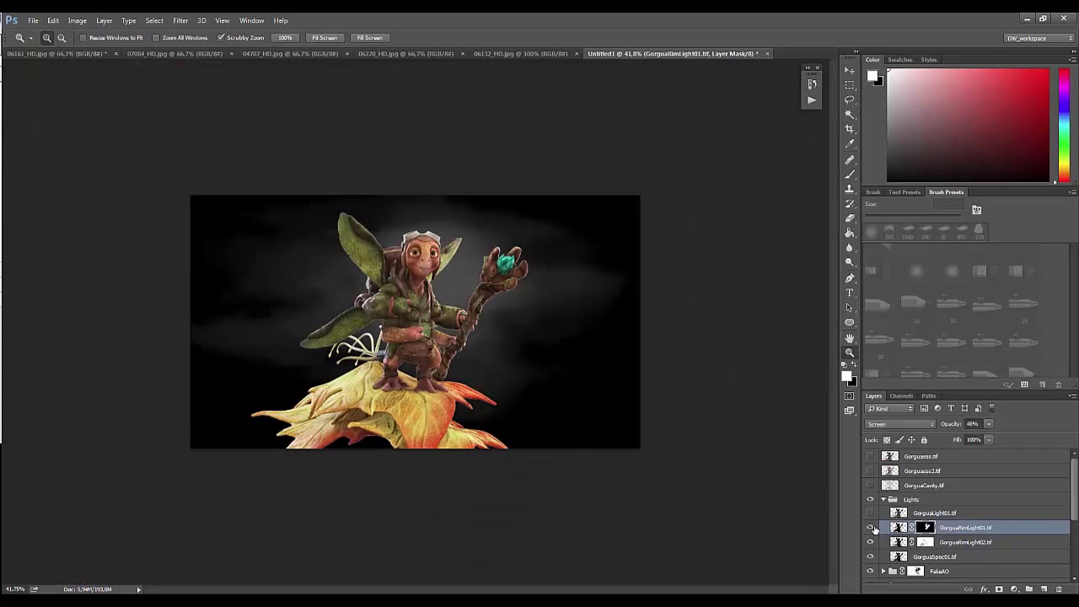
Step: Show GorguaLight01 and crush its dark tones with Levels by raising the black input
left_click(871, 513)
left_click(932, 512)
scroll(429, 334, "up", 2)
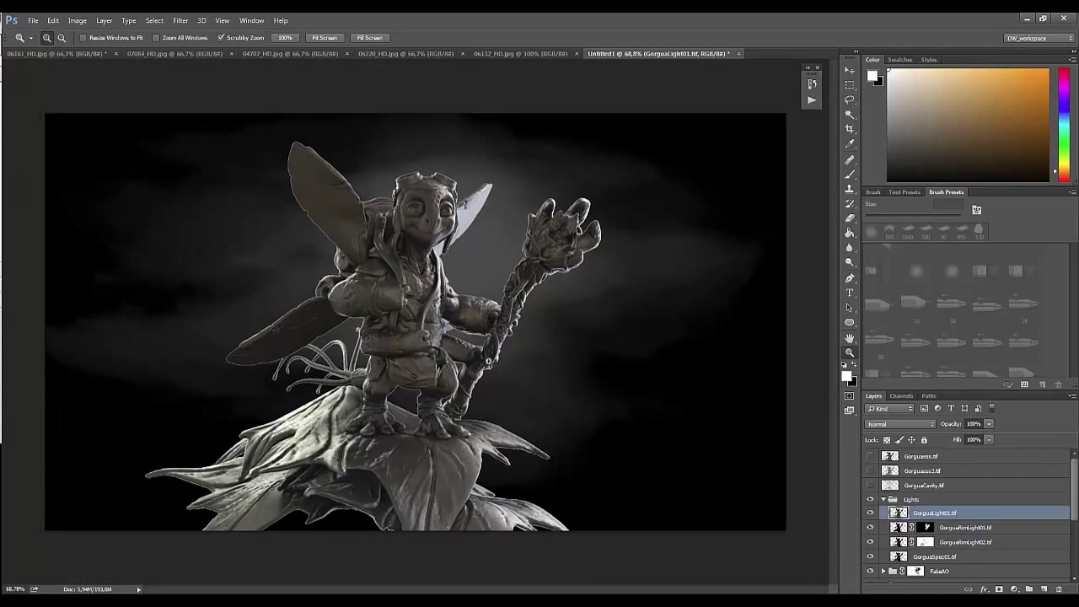
key("ctrl+l")
left_click_drag(624, 378, 679, 379)
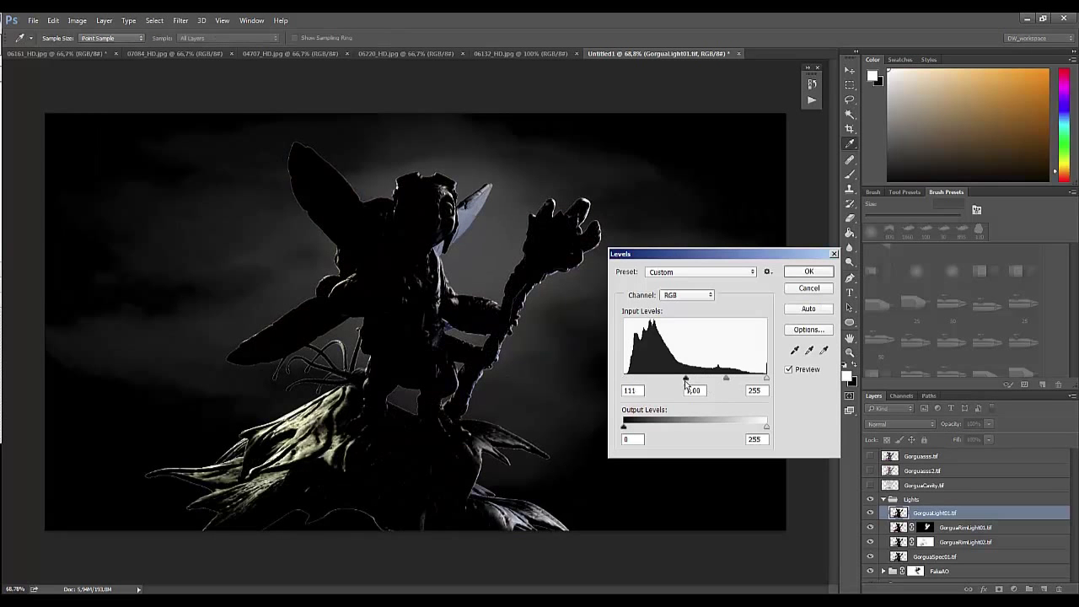
key("Return")
Step: Give GorguaLight01 a black mask, Screen blend mode, and a warm Colorize tint
left_click(999, 588)
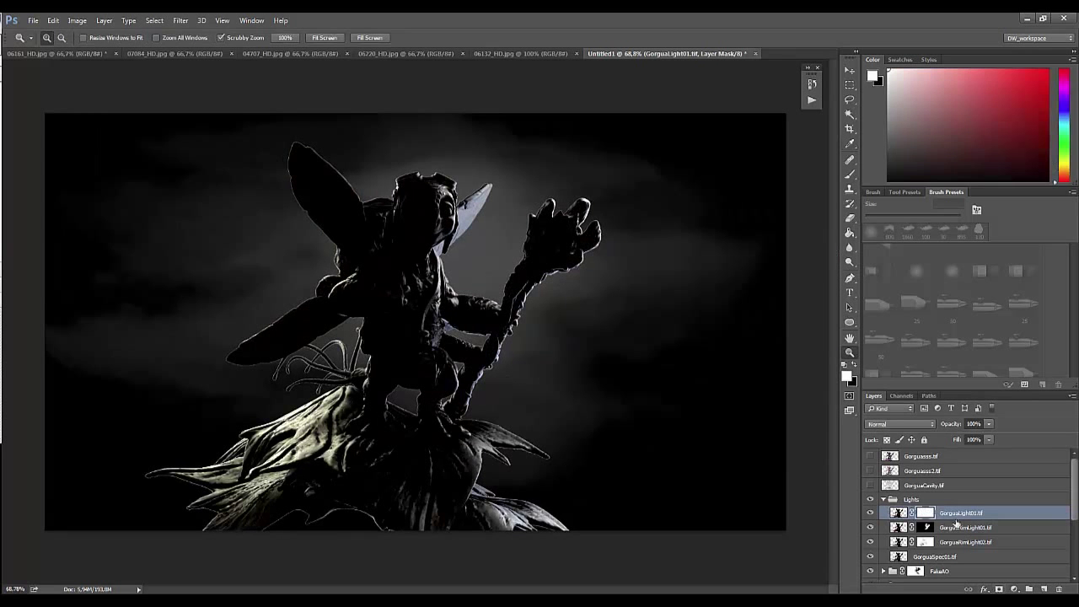
key("ctrl+i")
left_click(903, 424)
left_click(882, 277)
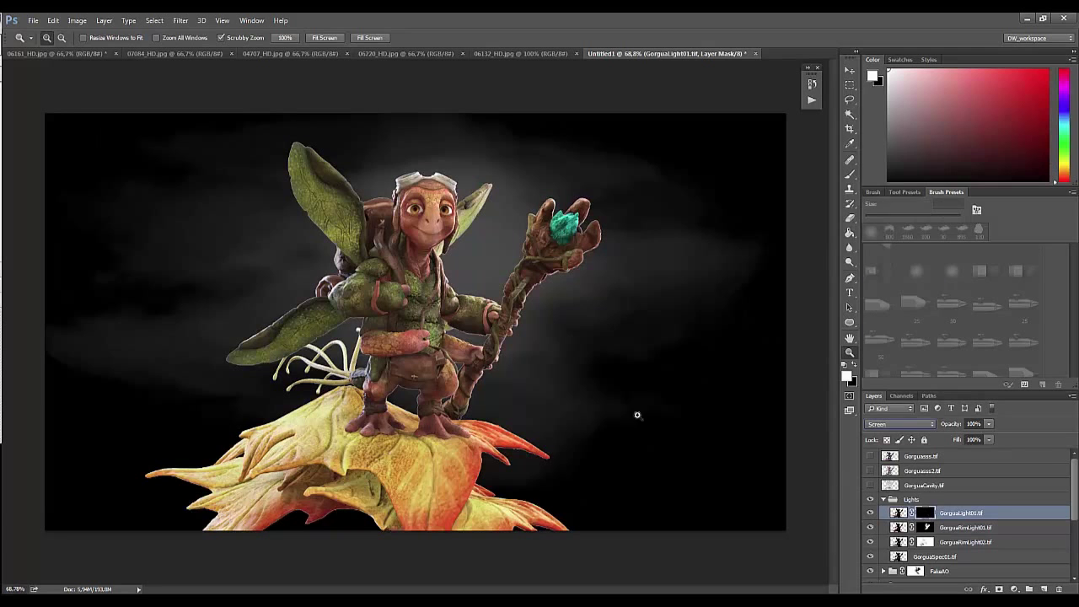
key("ctrl+u")
left_click(877, 323)
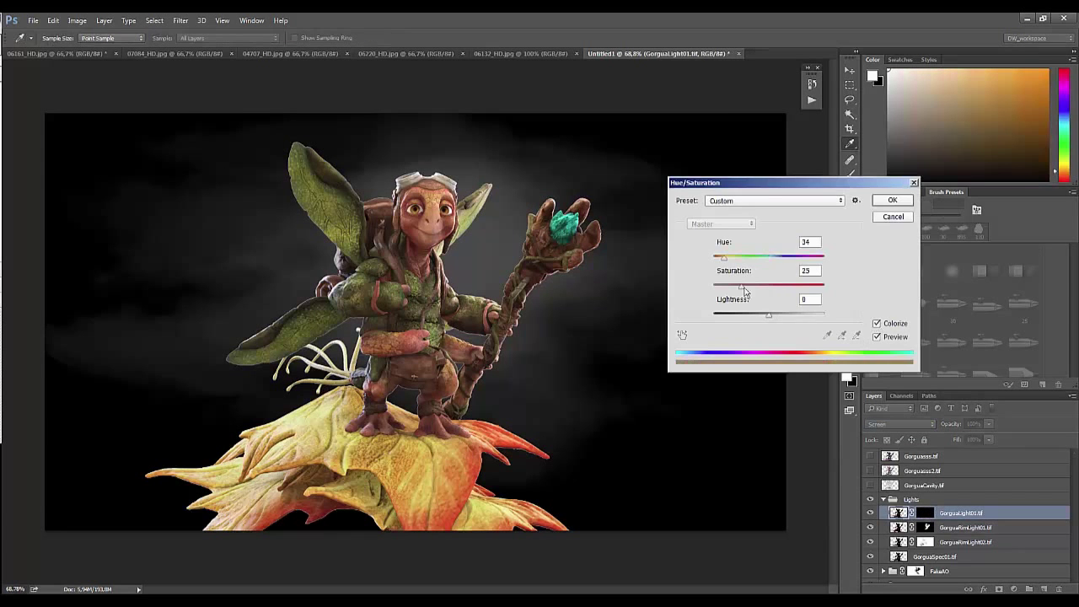
left_click(894, 217)
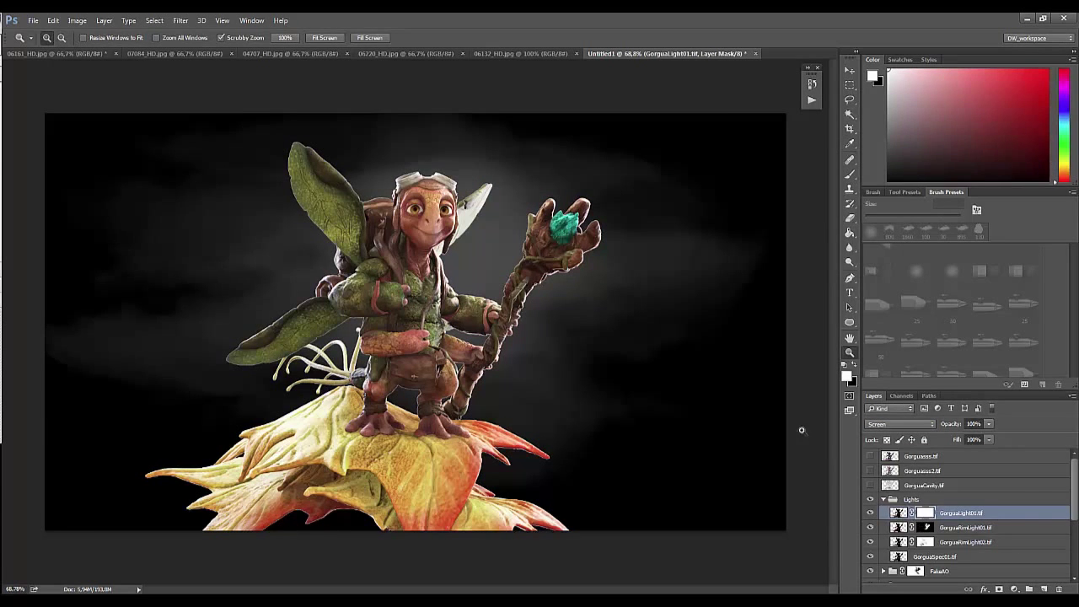
Step: Toggle the light, rim light and leaf lighting passes off and on to compare the render
left_click(871, 527)
left_click(871, 527)
left_click(871, 527)
left_click(871, 527)
left_click(871, 528)
left_click(871, 527)
left_click(872, 516)
left_click(871, 516)
left_click(872, 514)
left_click(871, 514)
Step: Preview a -180 hue shift, cancel it, and set the light layer to 100% opacity
key("ctrl+u")
left_click_drag(768, 257, 669, 254)
left_click(877, 336)
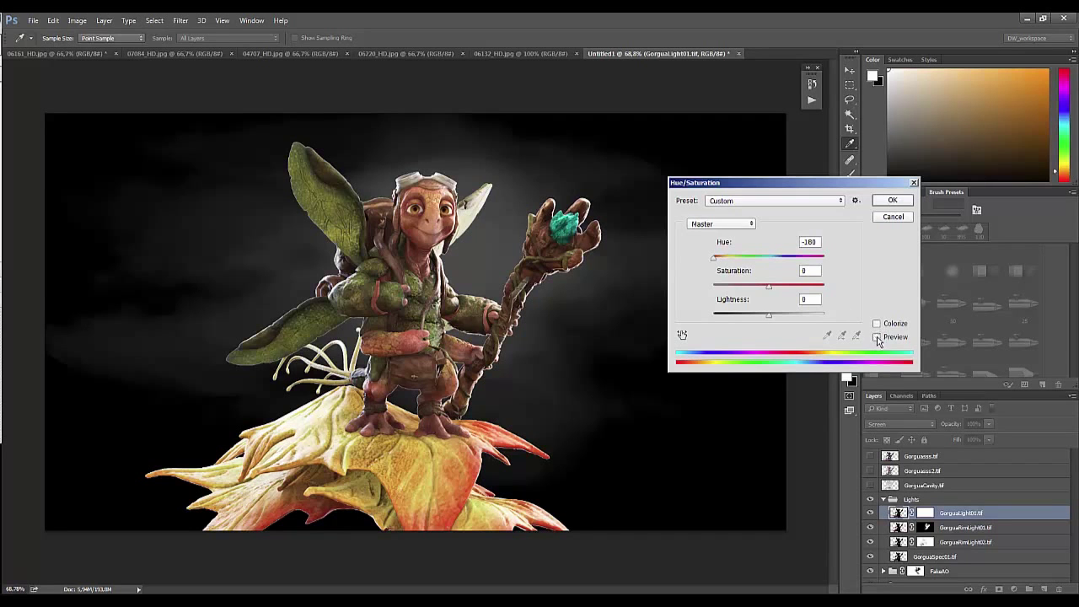
key("Return")
key("4")
key("3")
key("0")
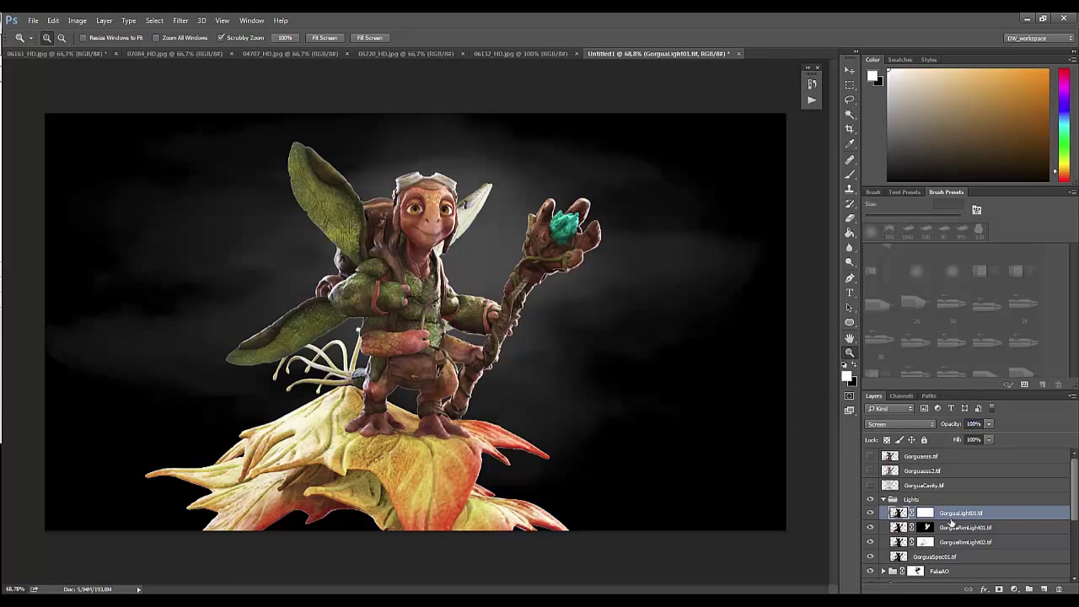
left_click(926, 513)
Step: Fill the GorguaLight01 mask black and brush light onto chest, straps and right ear at 24% flow
key("ctrl+i")
left_click_drag(393, 309, 435, 323)
key("b")
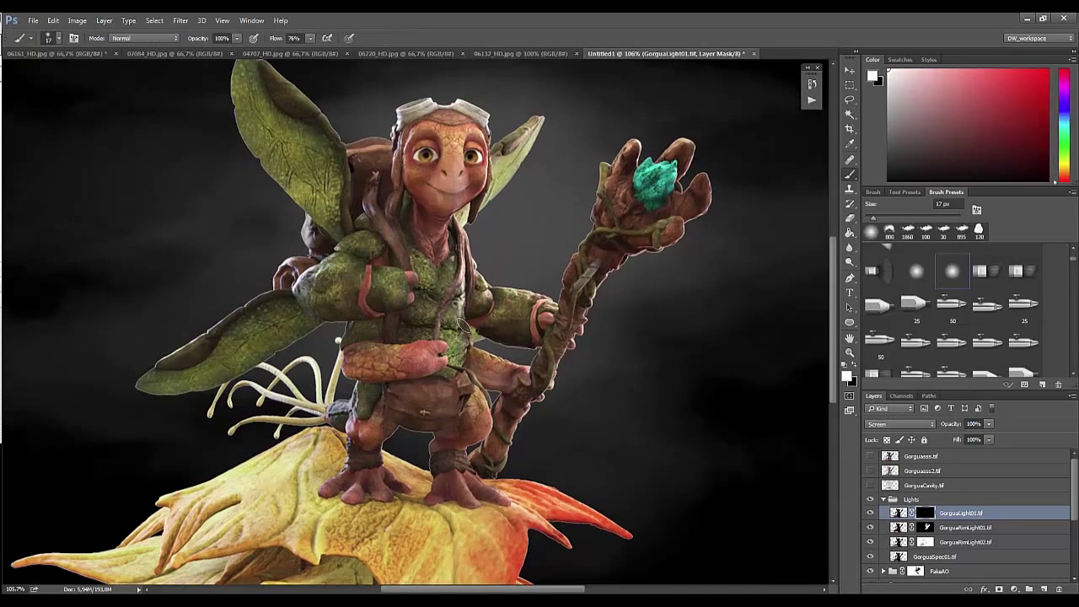
left_click_drag(461, 270, 464, 384)
key("shift+2")
key("shift+4")
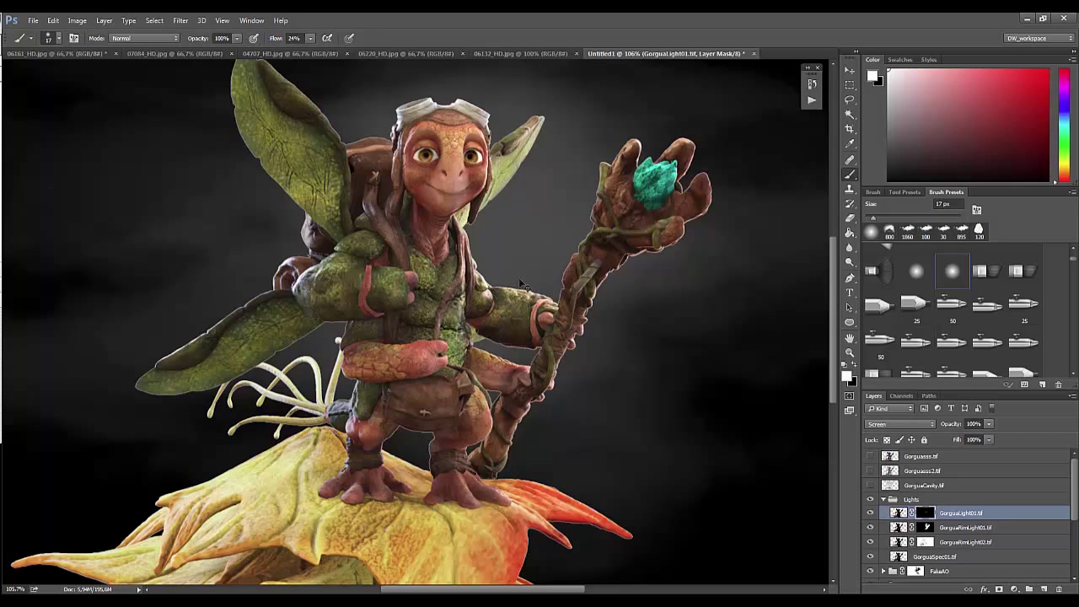
left_click_drag(493, 195, 537, 158)
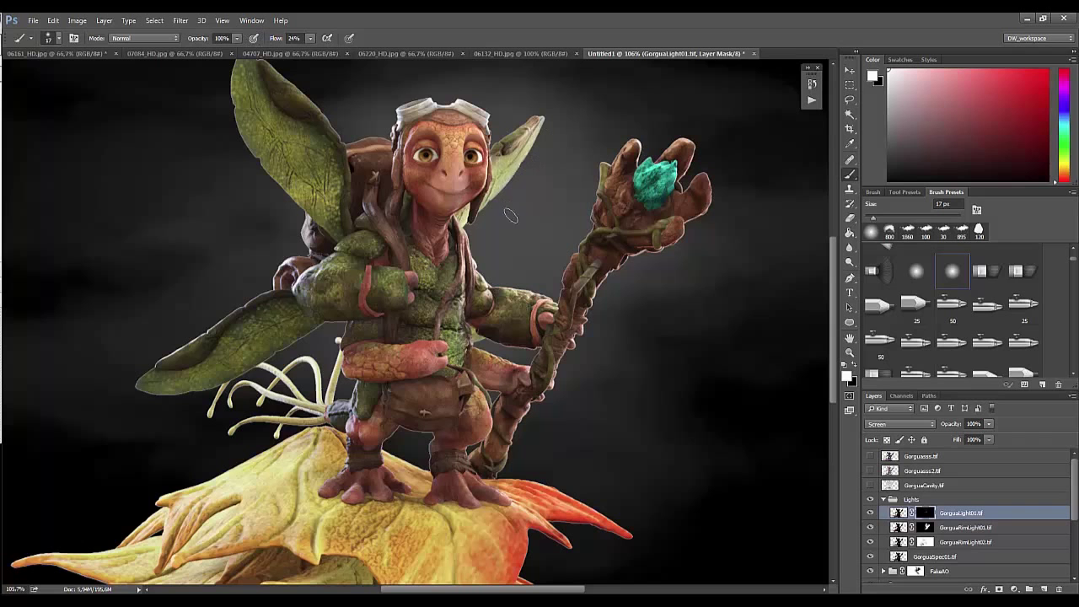
scroll(343, 494, "down", 3)
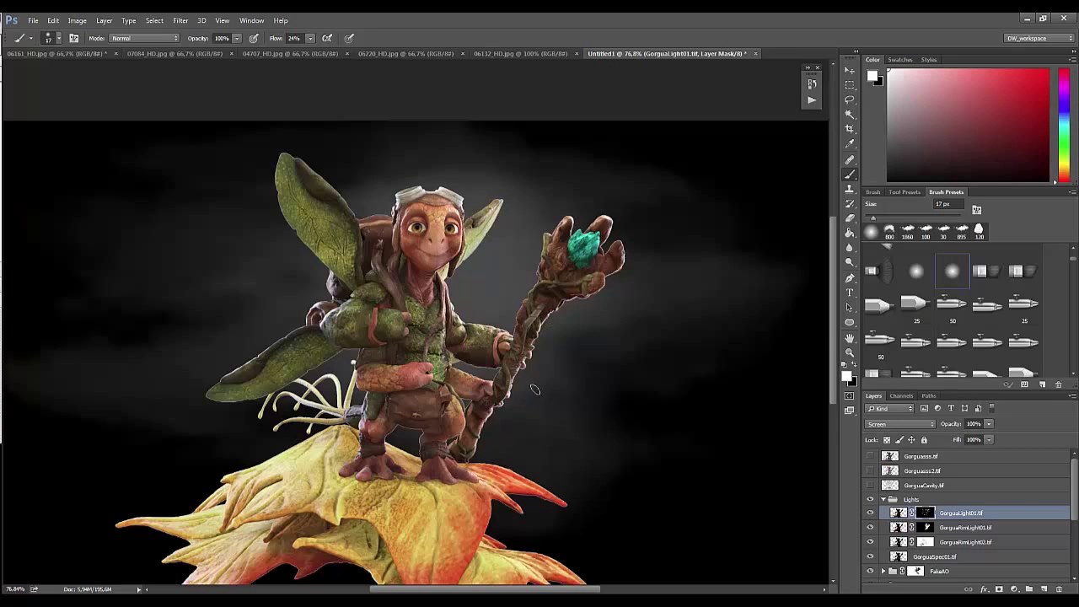
Step: Re-target the GorguaLight01 mask, then make GorguaSpec01 the active layer
double_click(898, 513)
key("Escape")
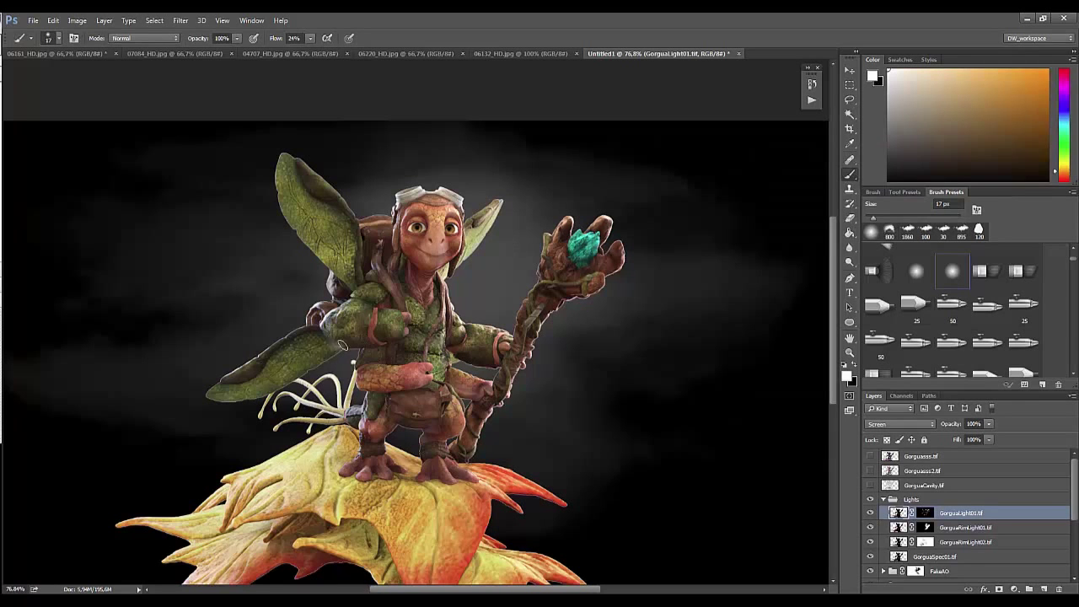
key("ctrl+backslash")
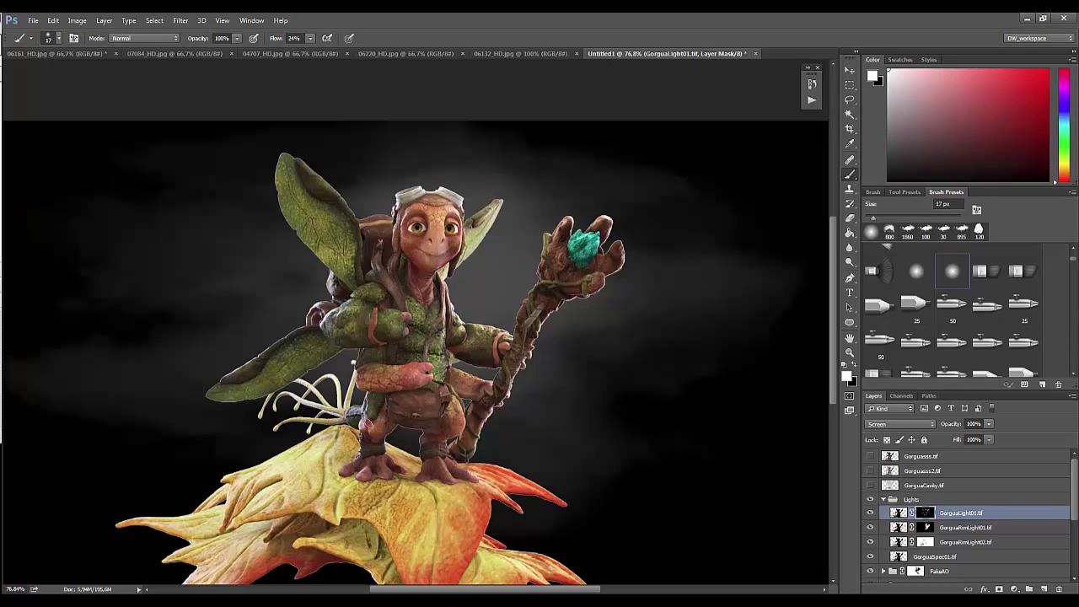
left_click(934, 557)
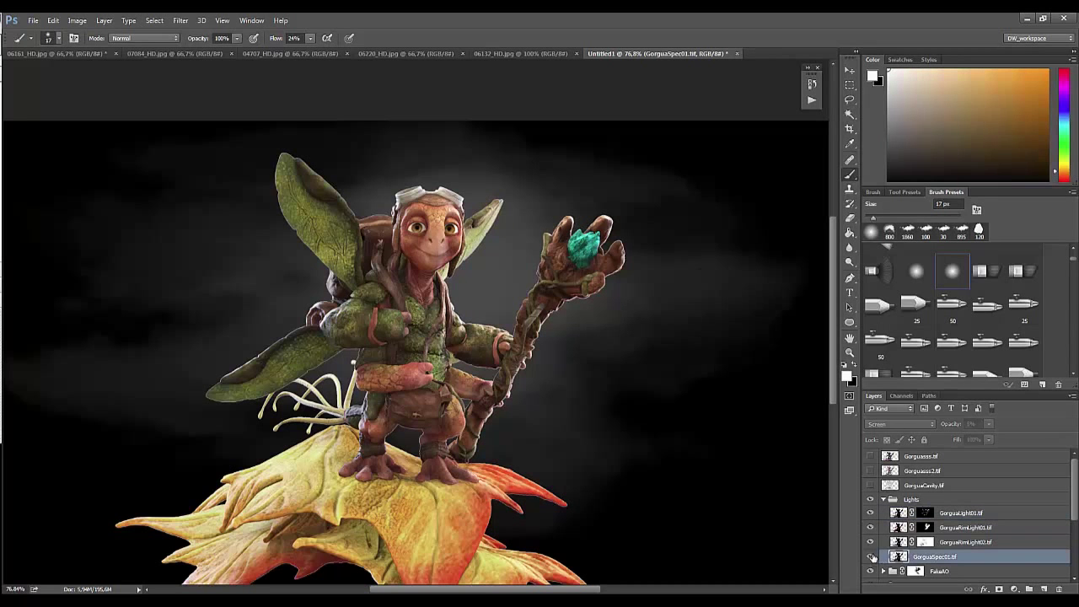
Step: Show GorguaSpec01, hide it with a black mask, and paint specular shine back onto the ear
left_click(974, 424)
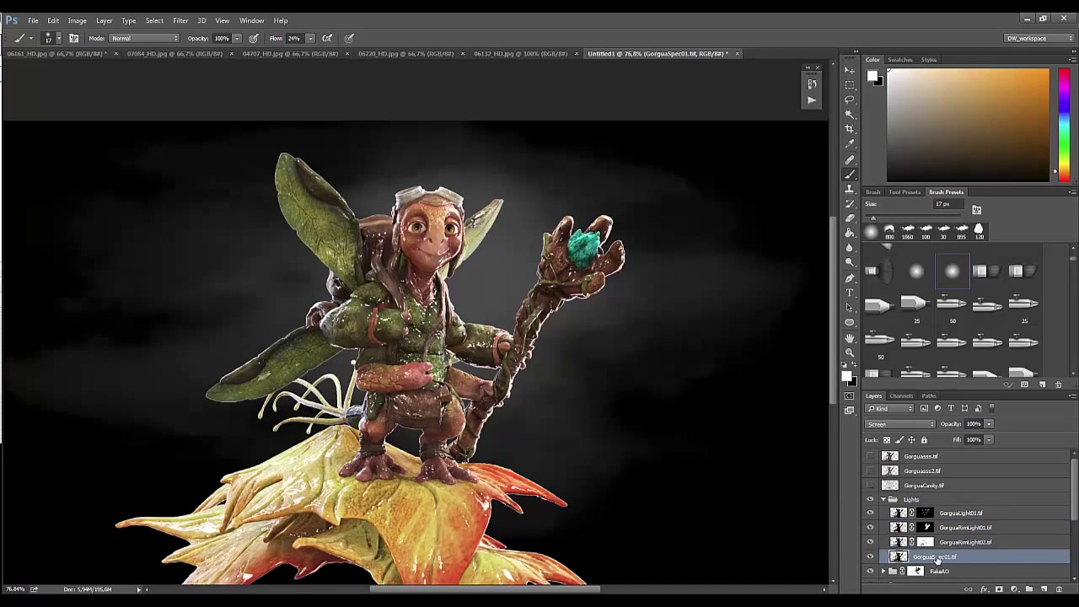
left_click(1000, 589)
key("ctrl+i")
scroll(456, 338, "up", 3)
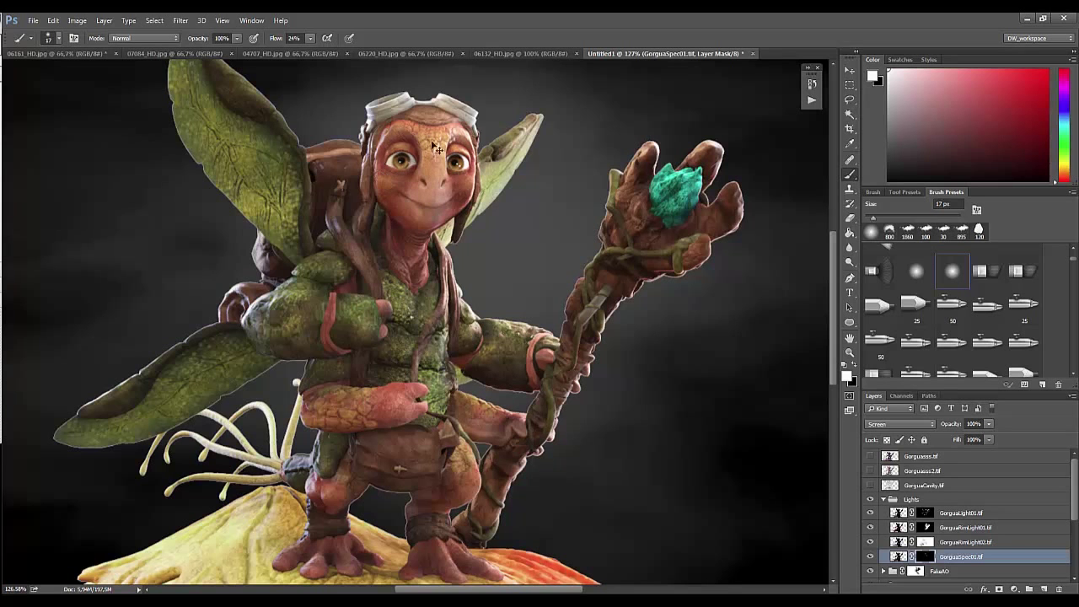
left_click_drag(517, 145, 499, 175)
scroll(481, 524, "down", 2)
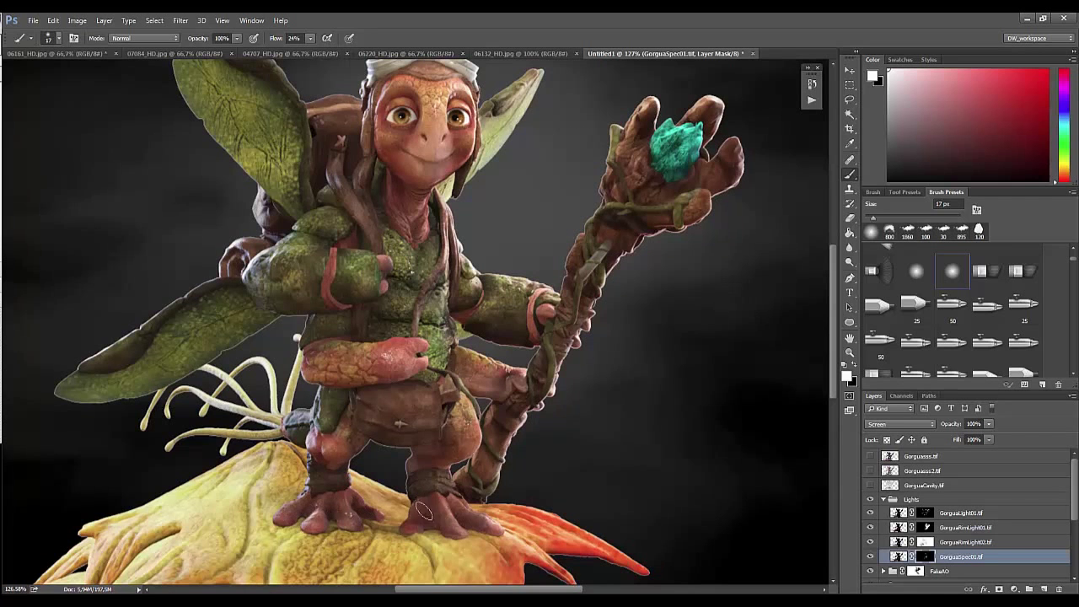
scroll(523, 303, "up", 6)
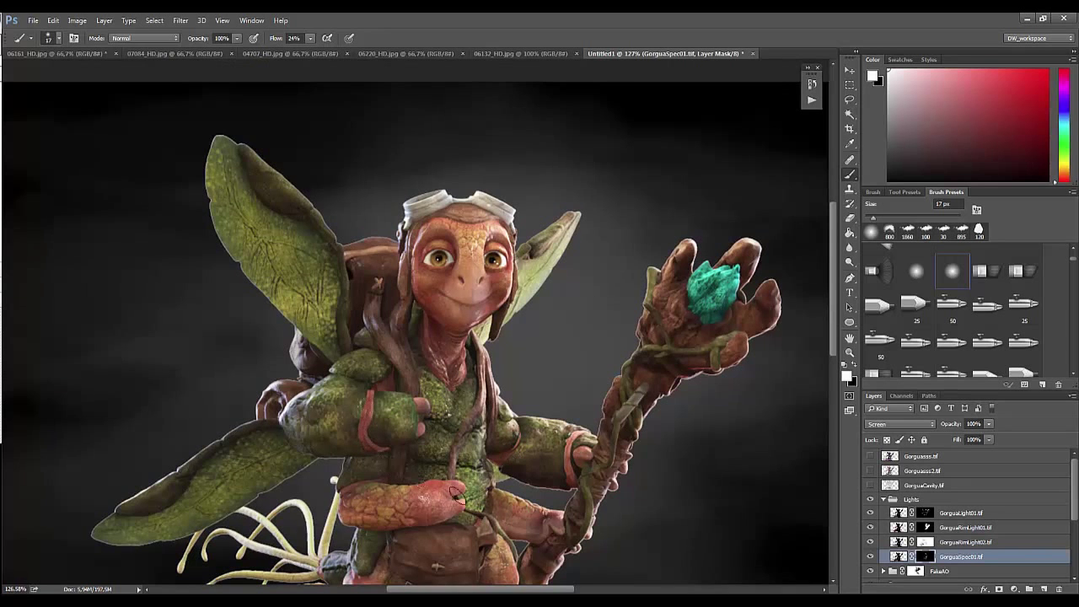
scroll(456, 496, "down", 5)
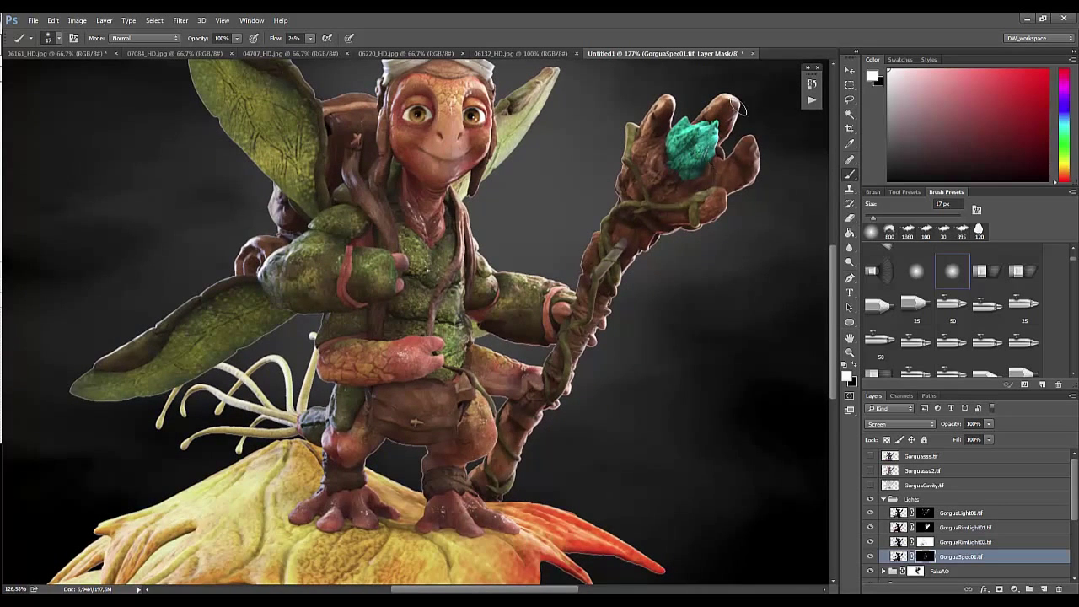
scroll(683, 186, "up", 1)
Step: Compare the render with GorguaSpec01 off and on, then zoom out to the whole image
left_click(871, 557)
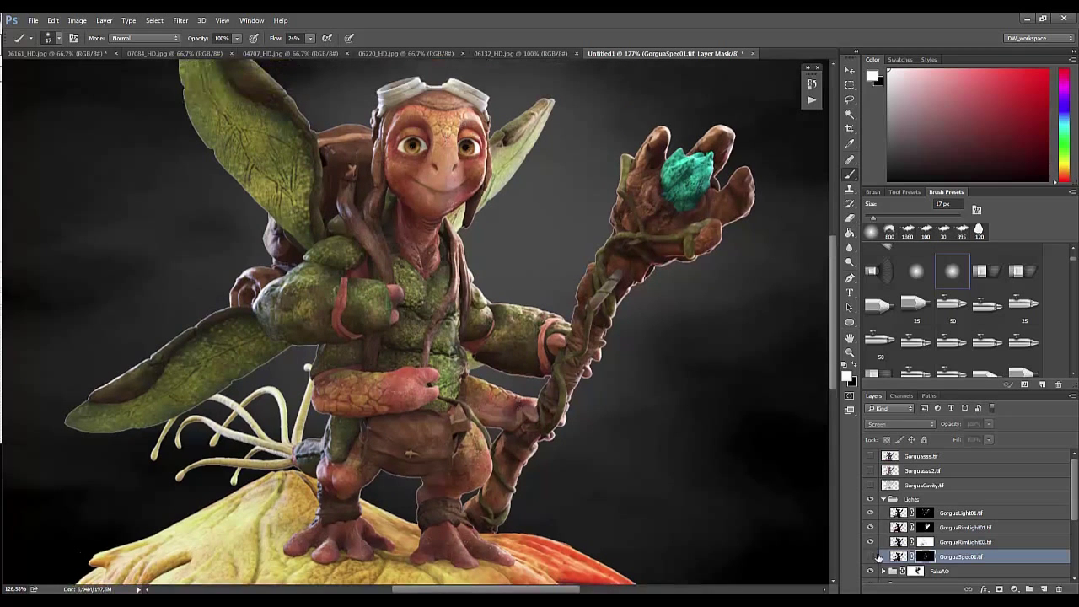
left_click(870, 557)
key("z")
scroll(706, 474, "down", 4)
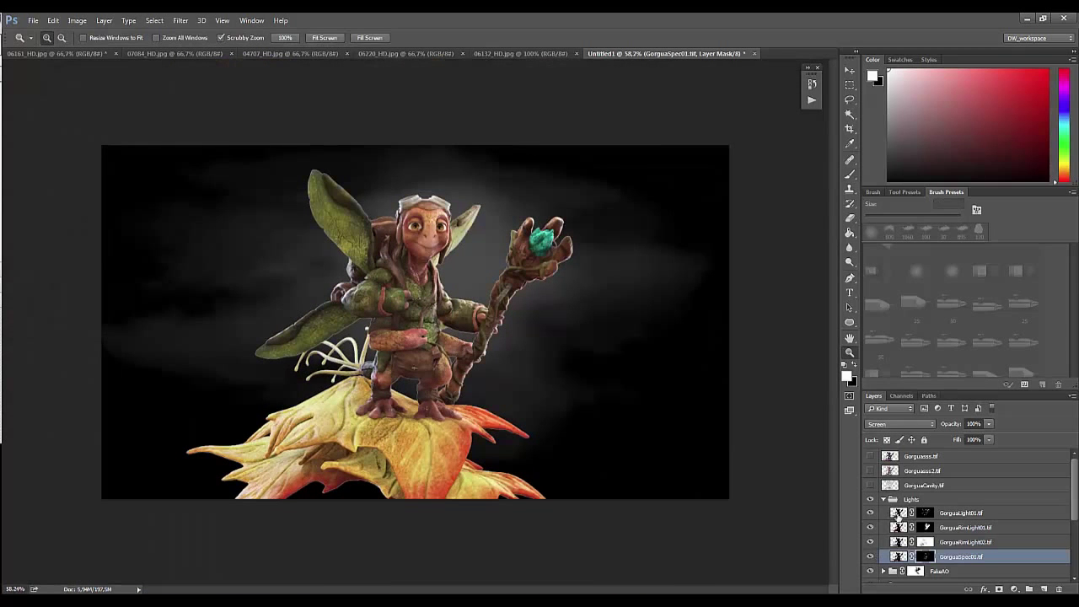
scroll(397, 278, "up", 2)
key("b")
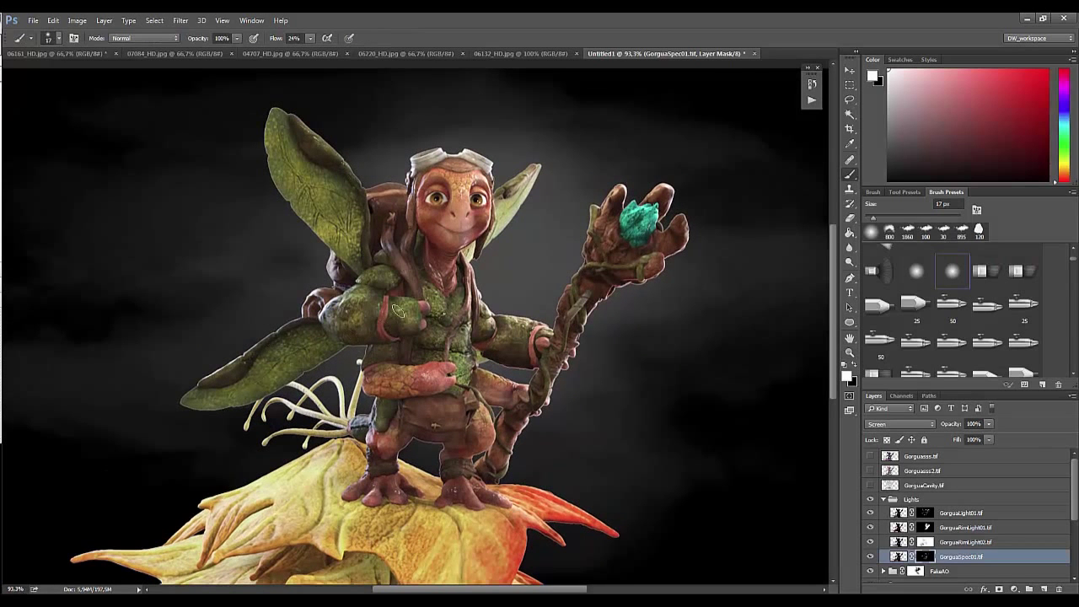
Step: Compare the render without the Lights group, then lower the group's opacity slightly
left_click(871, 500)
left_click(871, 500)
left_click(884, 500)
mouse_move(951, 424)
left_mouse_down()
mouse_move(923, 427)
mouse_move(936, 419)
left_mouse_up()
Step: Collapse the Color group, show GorguaCavity, and blend it in Multiply
left_click(884, 527)
left_click(871, 486)
left_click(923, 485)
left_click(901, 424)
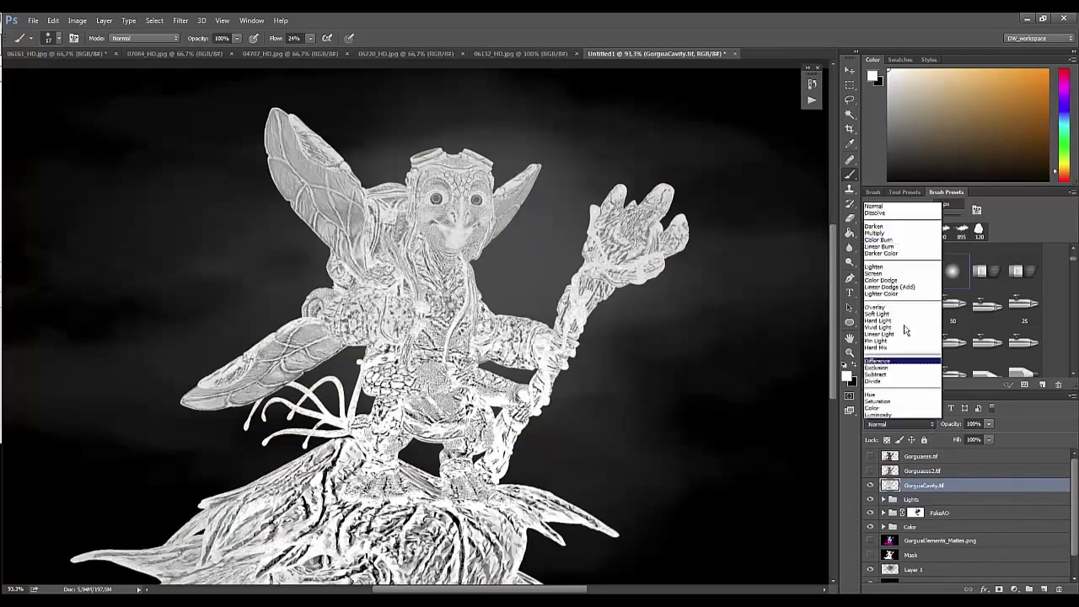
left_click(877, 232)
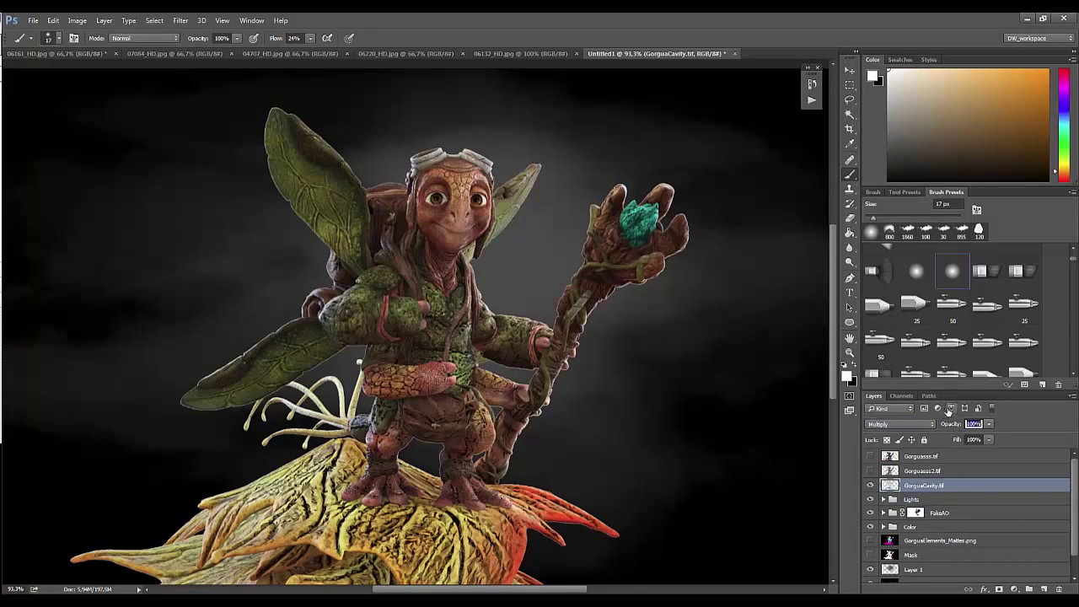
Step: Try Soft Light and Overlay, settle on Multiply at 70%, and add a black layer mask
left_click(901, 424)
left_click(901, 327)
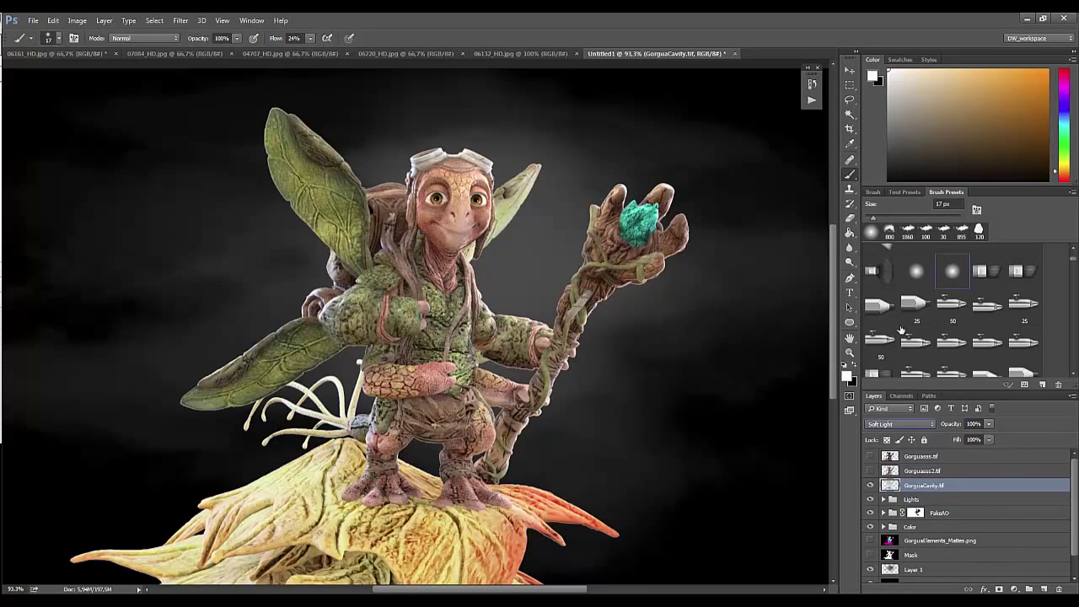
left_click(901, 424)
left_click(900, 283)
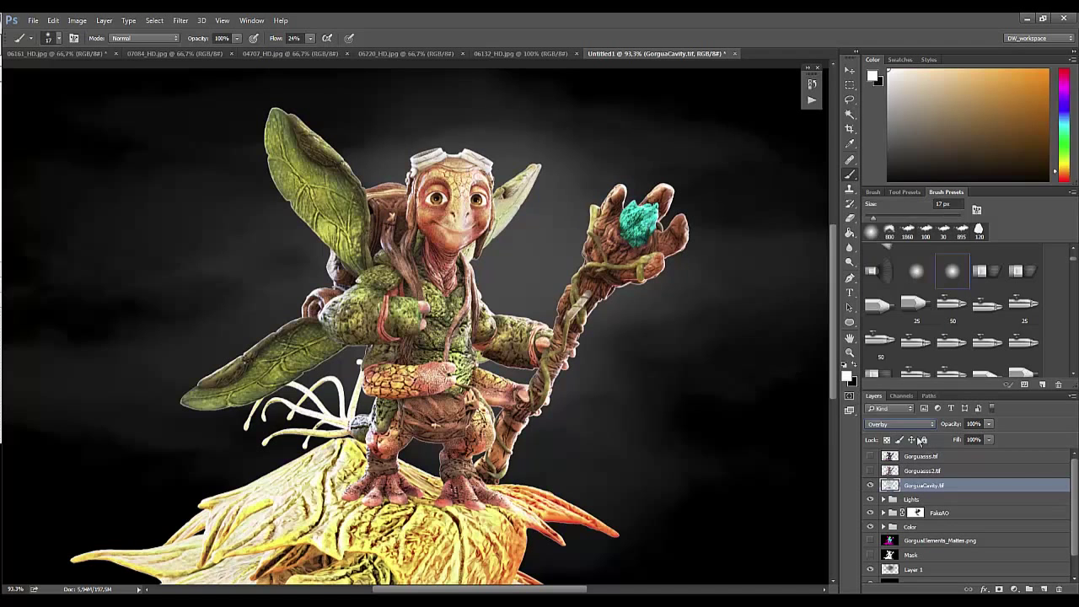
left_click(900, 424)
left_click(894, 232)
mouse_move(952, 426)
left_mouse_down()
mouse_move(912, 424)
mouse_move(925, 439)
mouse_move(943, 434)
left_mouse_up()
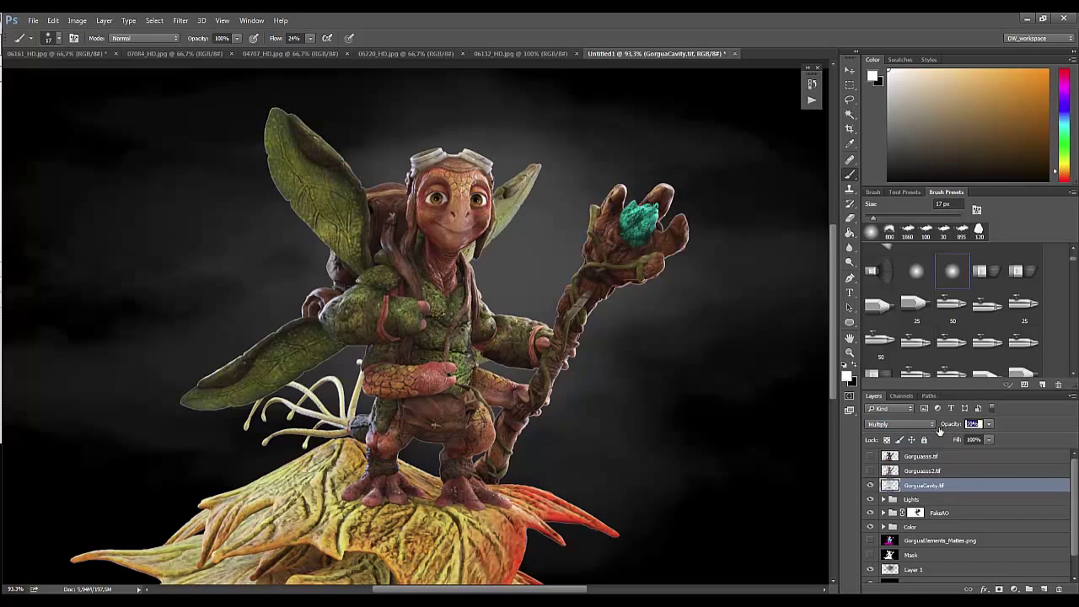
left_click(999, 588)
key("ctrl+i")
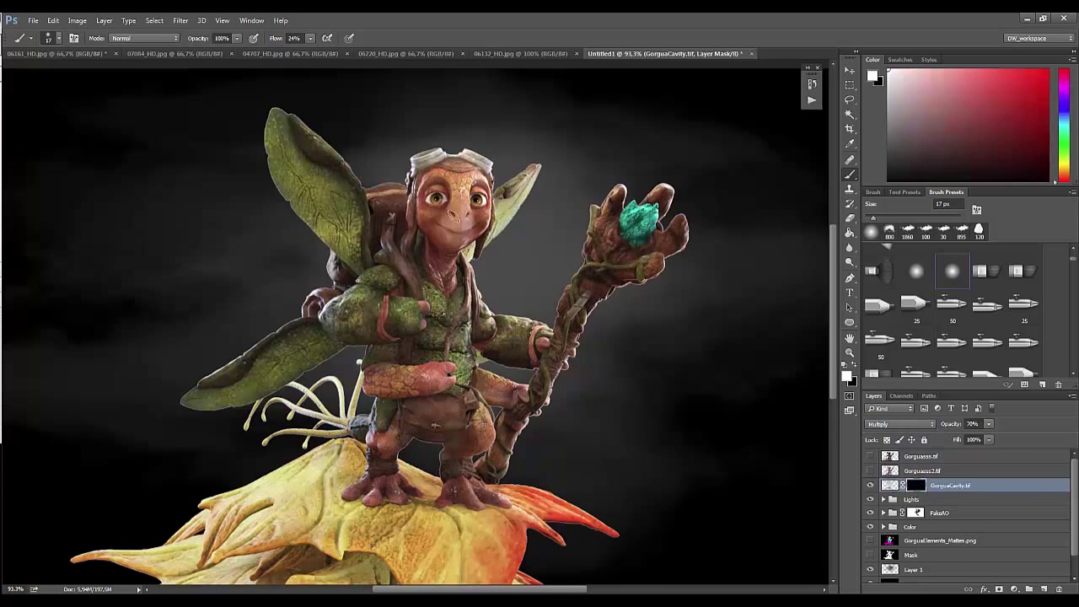
Step: Zoom in on the goblin's face and scroll around its body
key("z")
left_click_drag(472, 181, 539, 181)
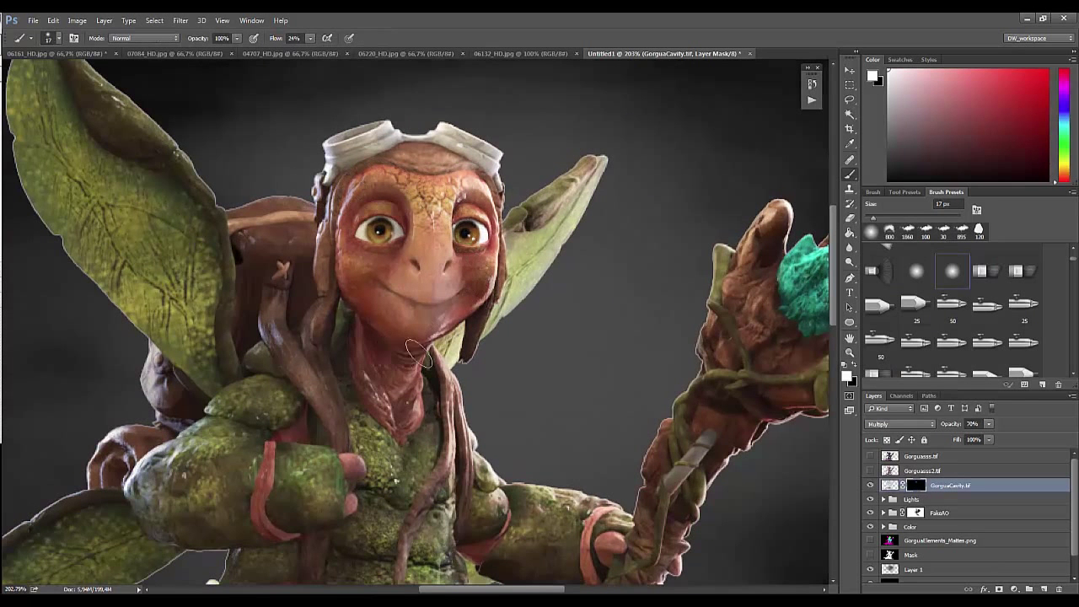
scroll(404, 388, "down", 2)
scroll(426, 434, "down", 2)
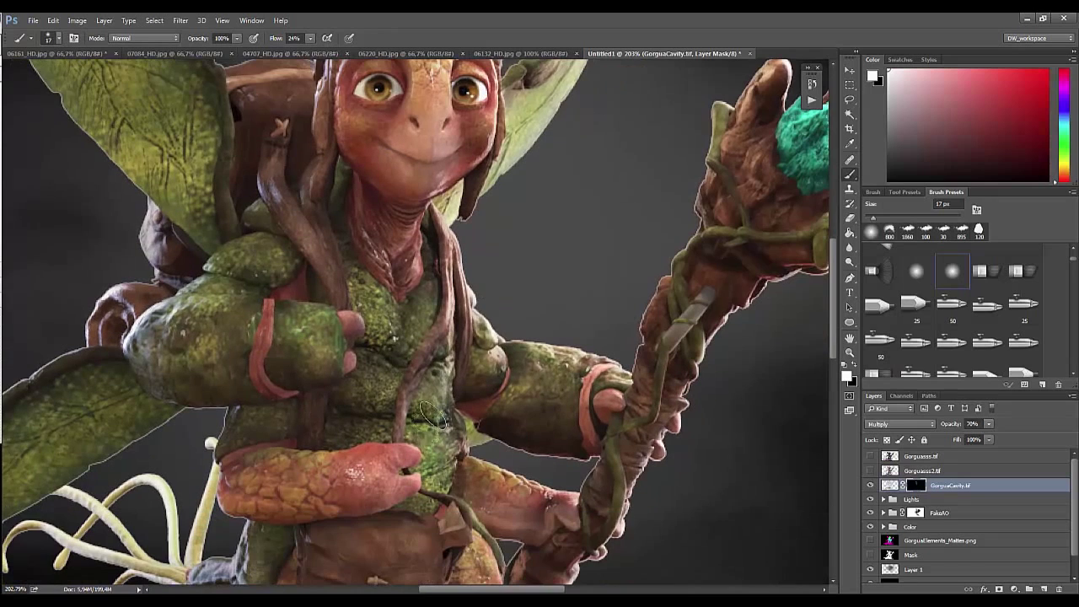
scroll(453, 388, "right", 2)
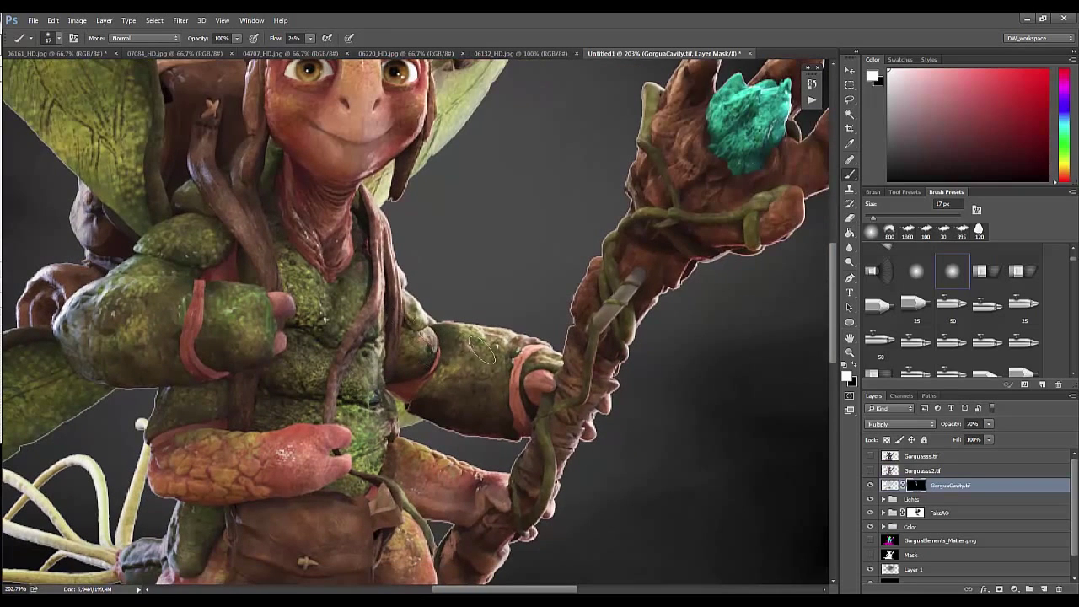
scroll(487, 354, "down", 2)
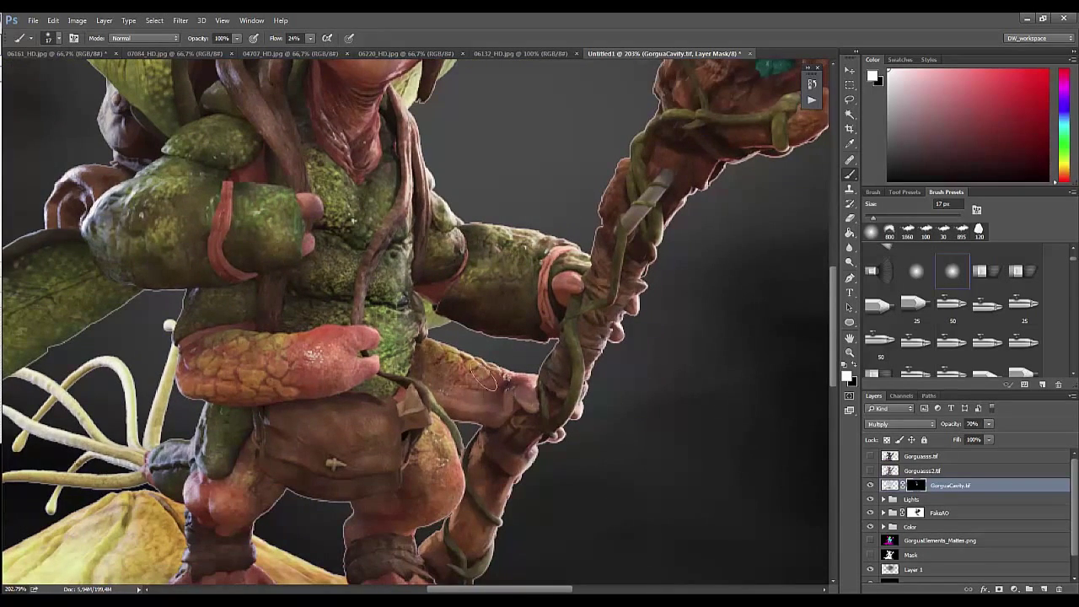
scroll(484, 375, "down", 2)
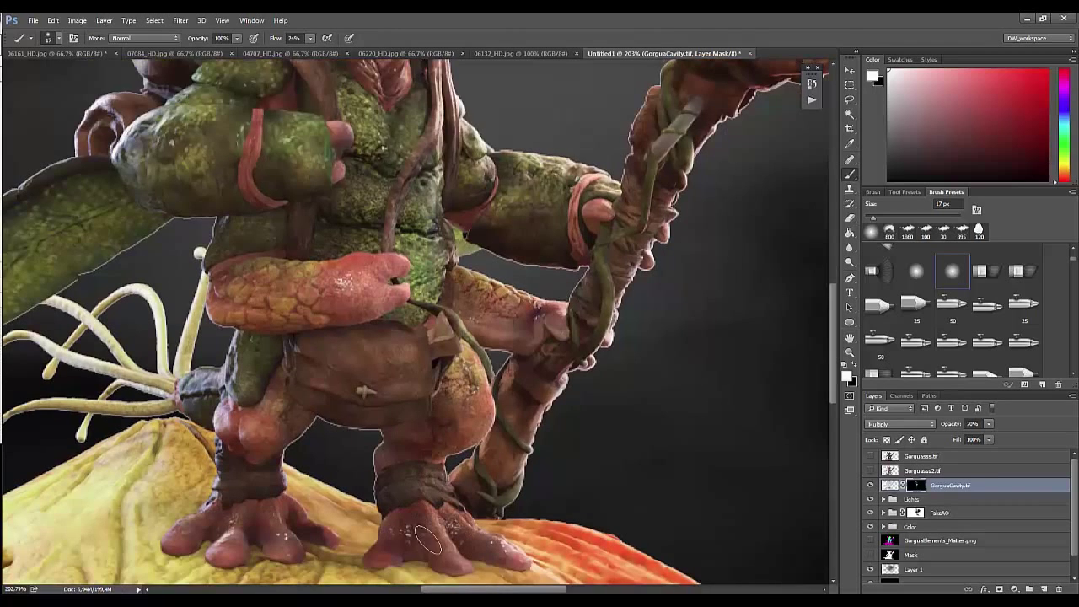
scroll(427, 538, "down", 3)
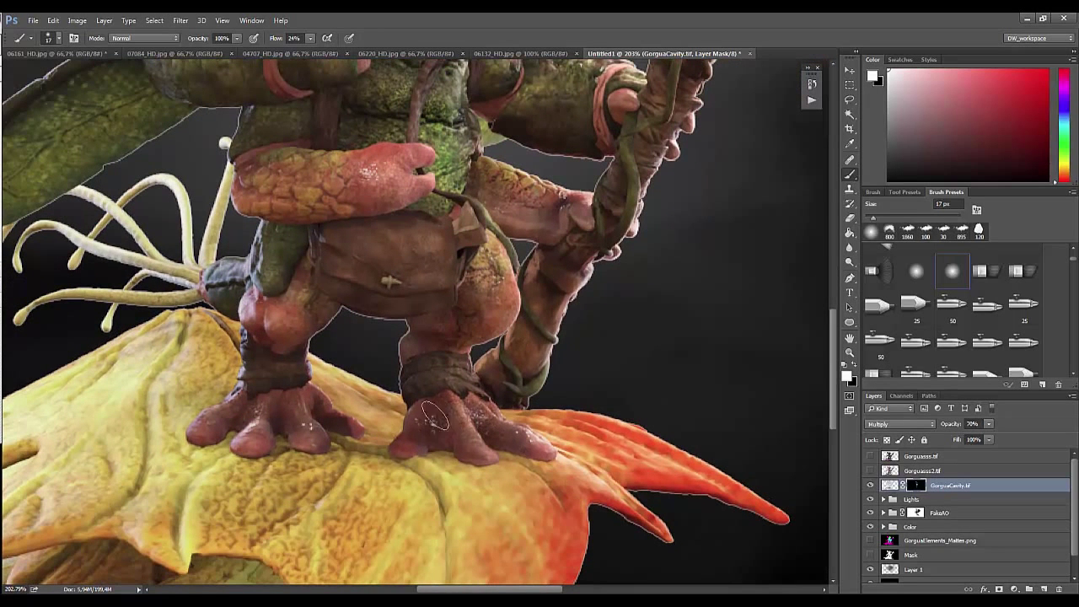
scroll(405, 387, "left", 3)
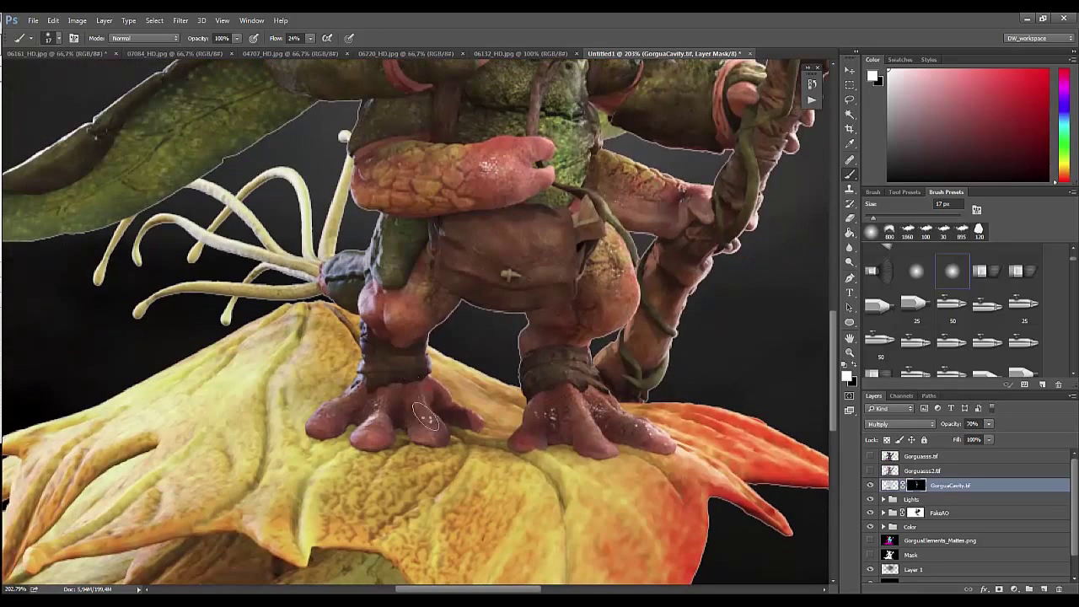
Step: Reframe the view on the goblin and set the mask brush to 38 px
right_click(557, 237)
key("z")
key("ctrl+0")
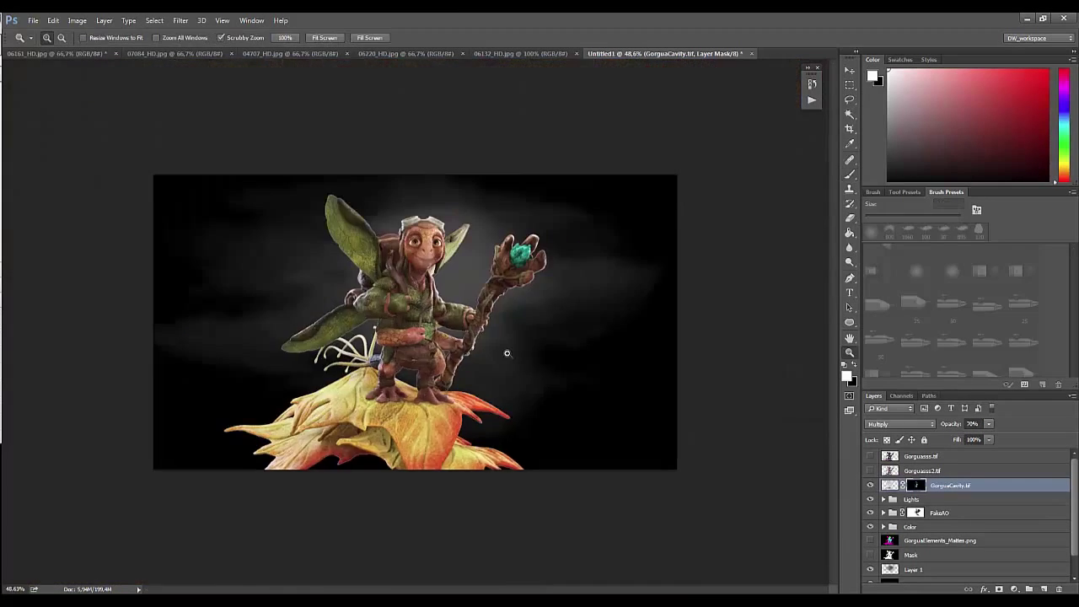
left_click_drag(418, 301, 489, 300)
key("b")
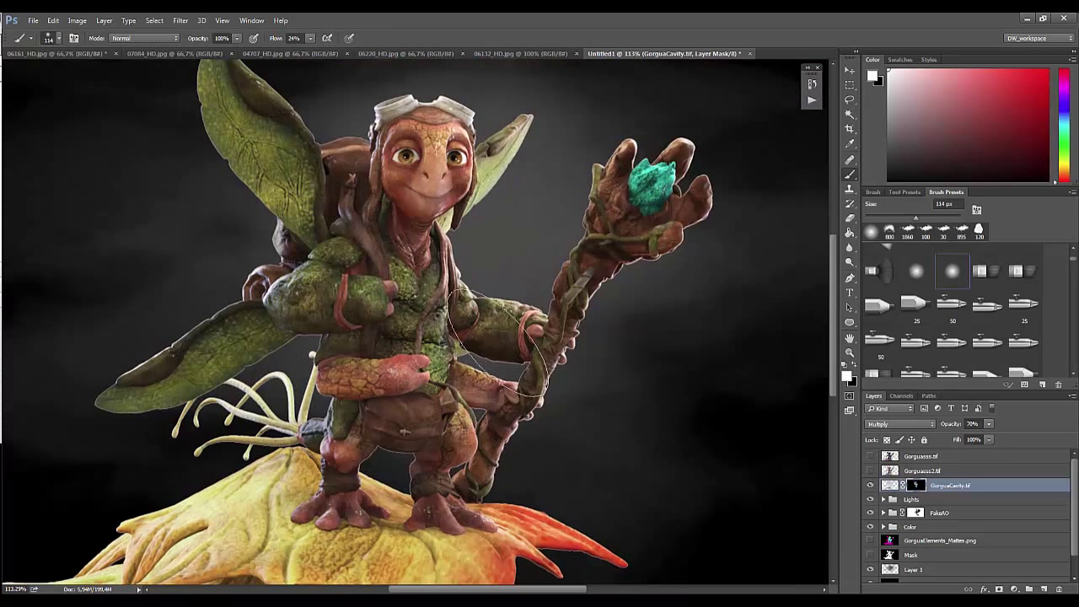
key("bracketleft")
key("bracketleft")
key("bracketleft")
right_click(615, 168)
key("Escape")
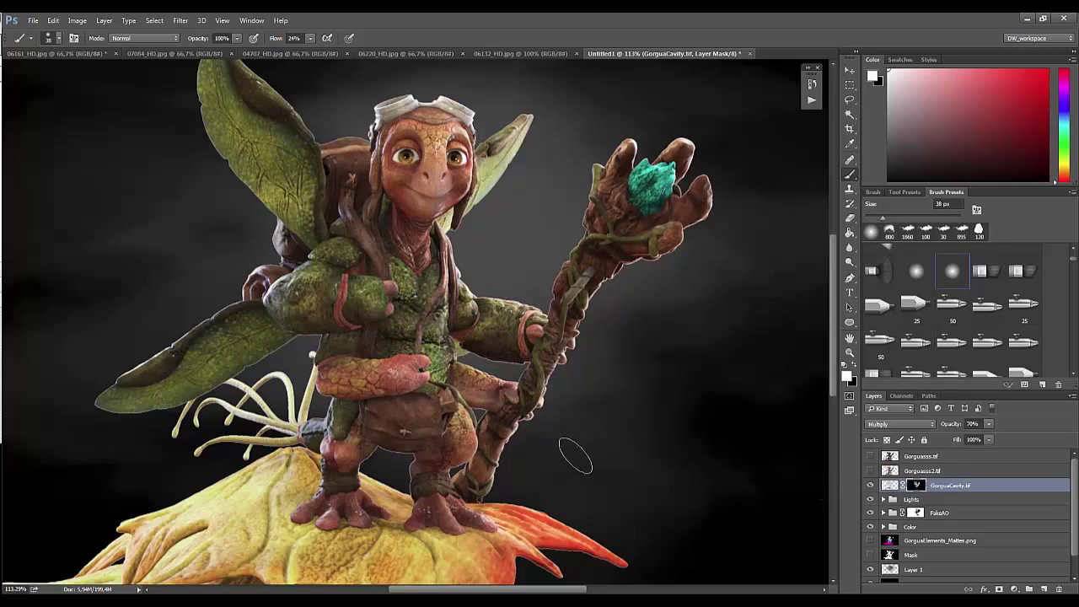
Step: Colorize the GorguaCavity pixels via Hue/Saturation at Hue 360, Saturation 44
left_click(872, 487)
left_click(890, 486)
key("ctrl+u")
mouse_move(769, 258)
left_mouse_down()
mouse_move(718, 260)
mouse_move(832, 268)
left_mouse_up()
left_click(877, 323)
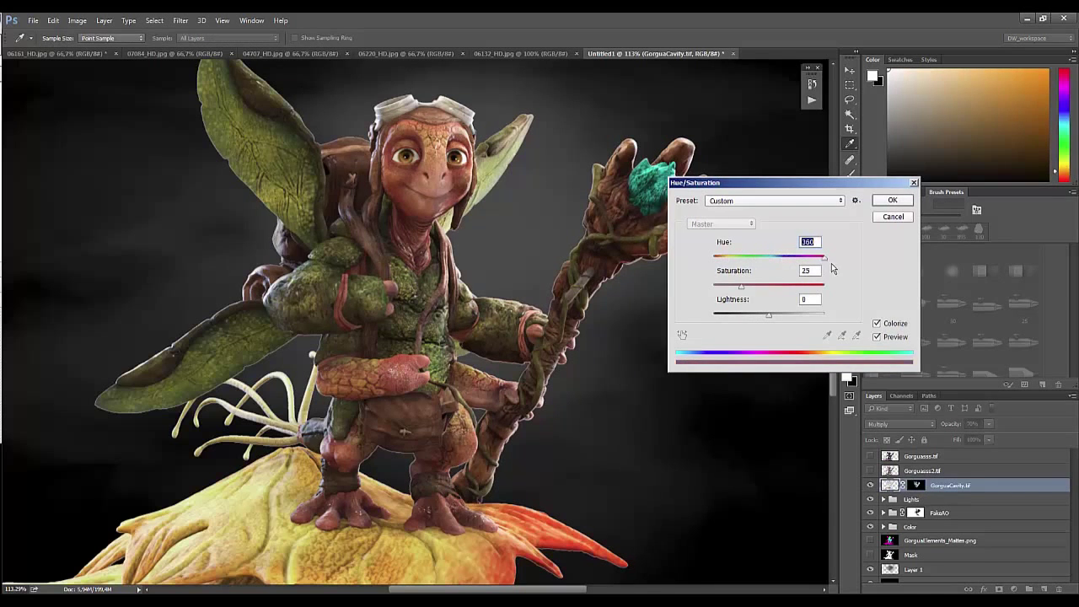
mouse_move(741, 286)
left_mouse_down()
mouse_move(824, 288)
mouse_move(763, 290)
left_mouse_up()
left_click(890, 201)
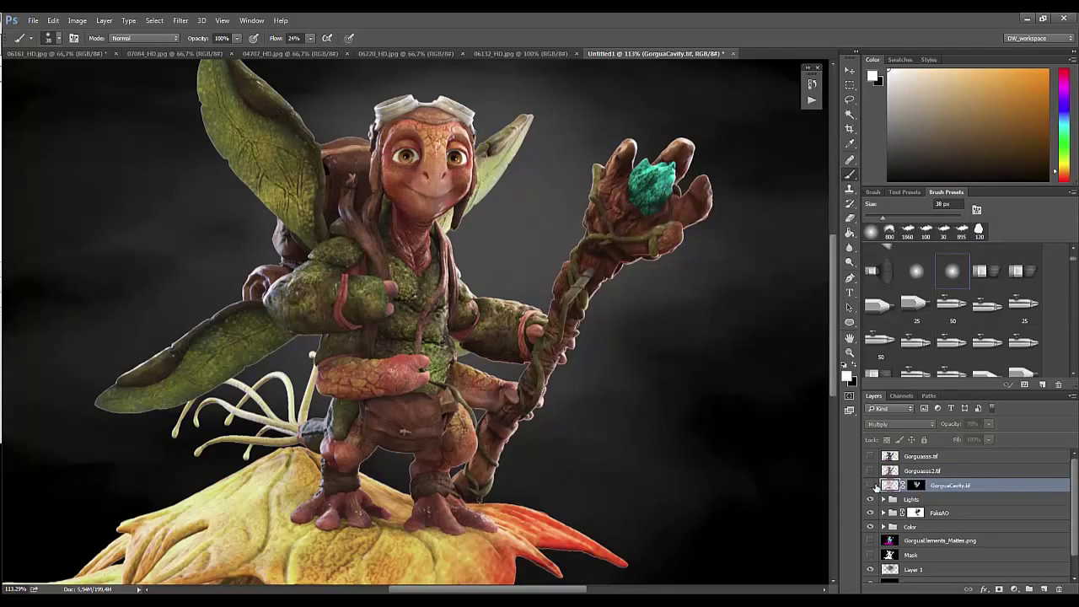
Step: Lower the GorguaCavity opacity to 54% and reframe the view on the goblin and leaf
left_click(981, 424)
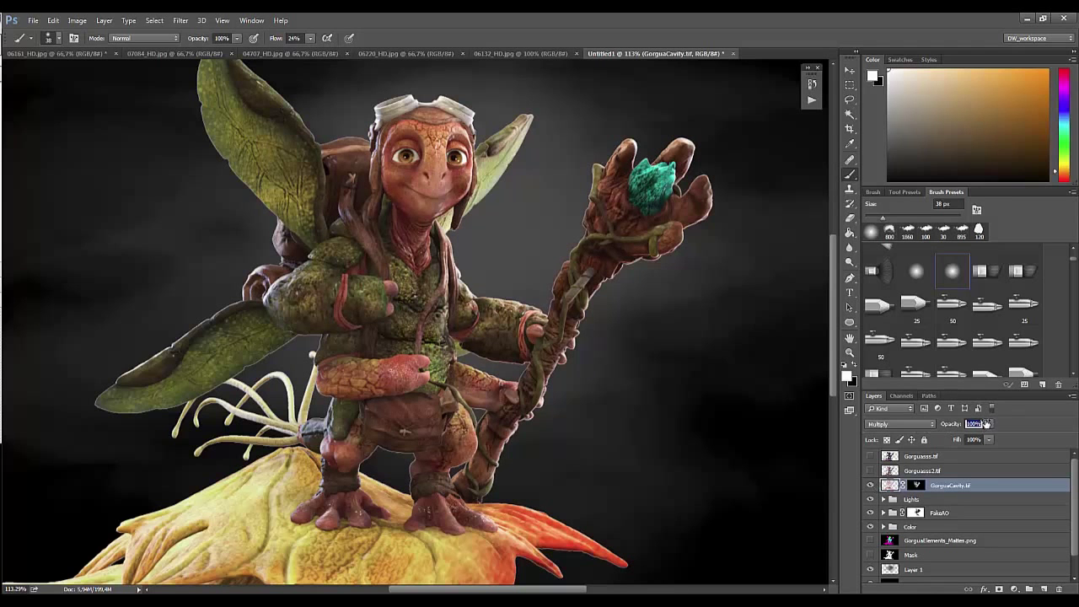
type("86")
key("Return")
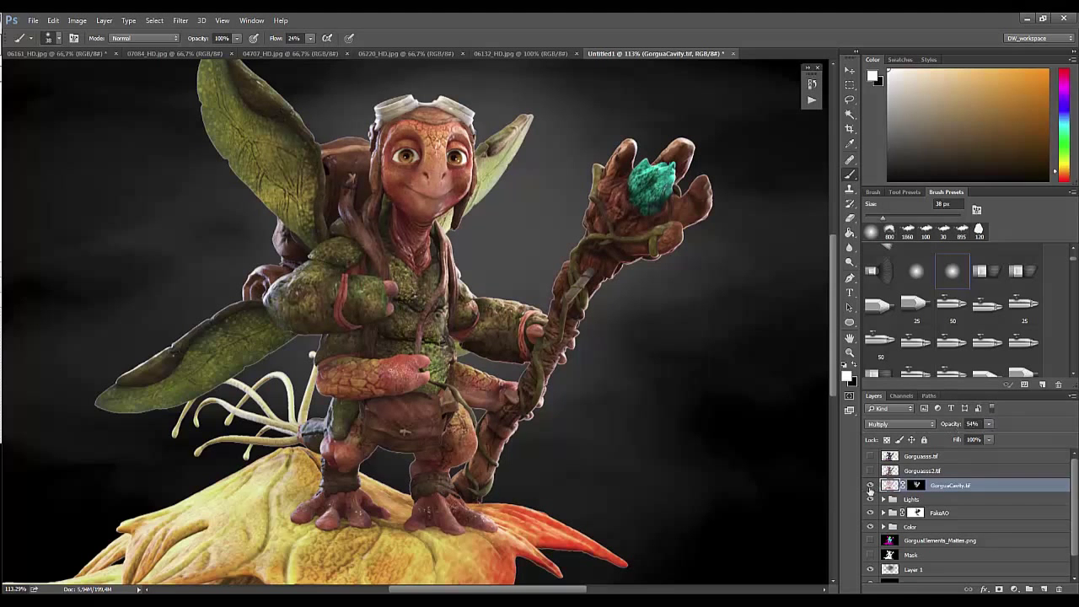
key("z")
mouse_move(621, 417)
left_mouse_down()
mouse_move(652, 450)
mouse_move(660, 413)
left_mouse_up()
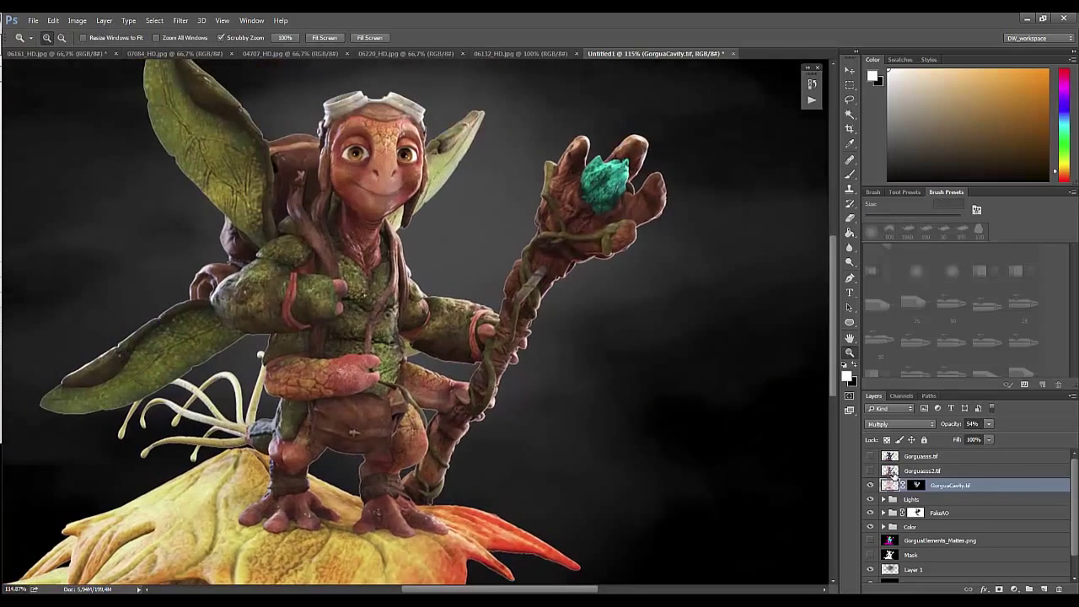
Step: Show Gorguass2.tif and blend it in Overlay at 47% opacity
left_click(923, 471)
left_click(870, 471)
left_click(899, 424)
left_click(894, 284)
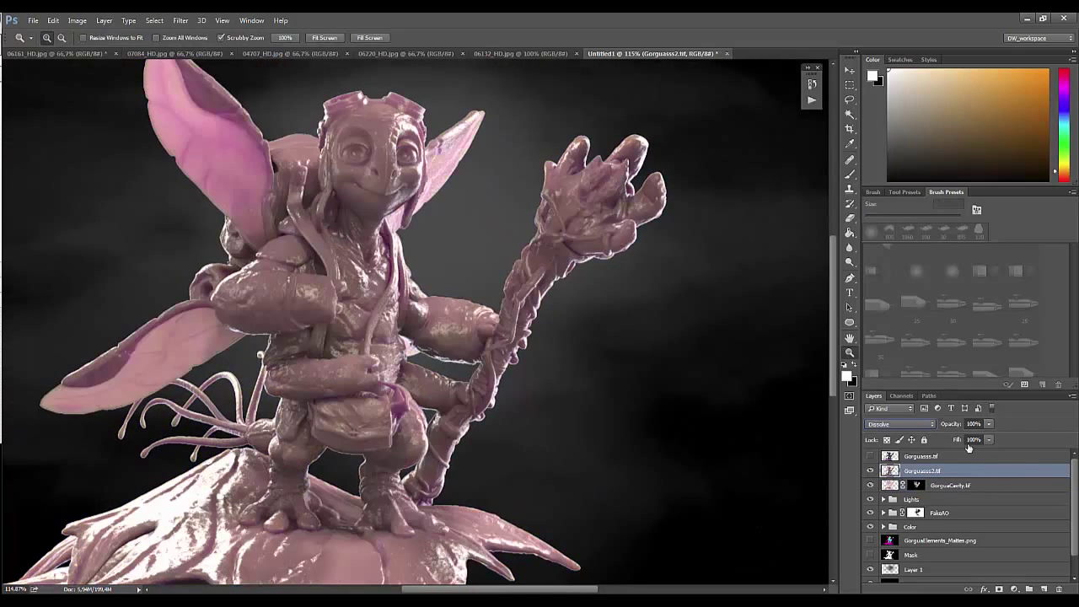
key("Down")
key("Down")
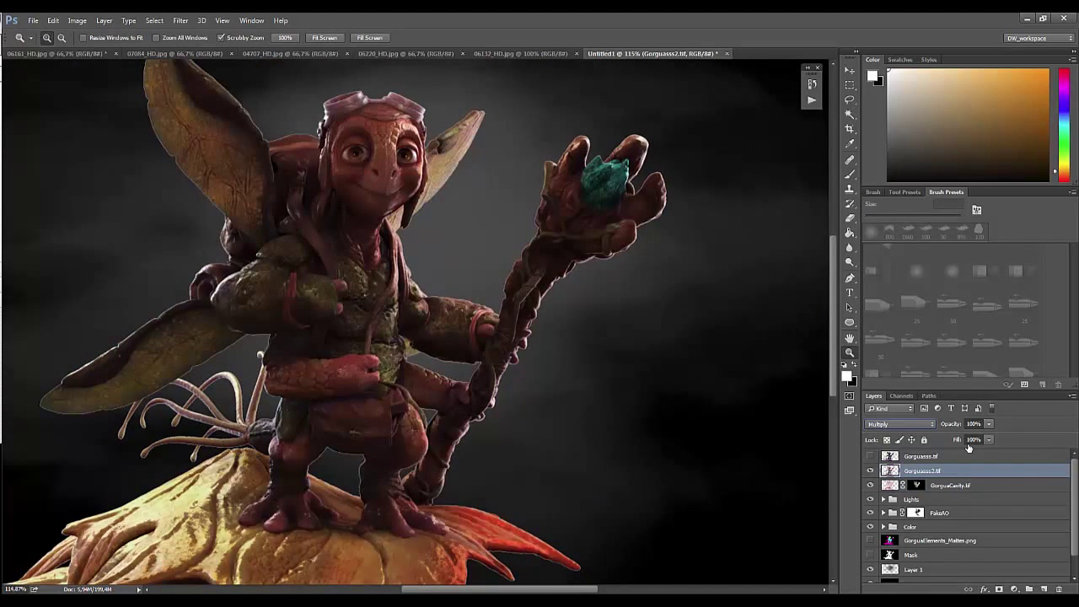
key("Down")
key("Down")
key("Down")
key("Down")
key("Down")
key("Down")
key("Down")
key("Down")
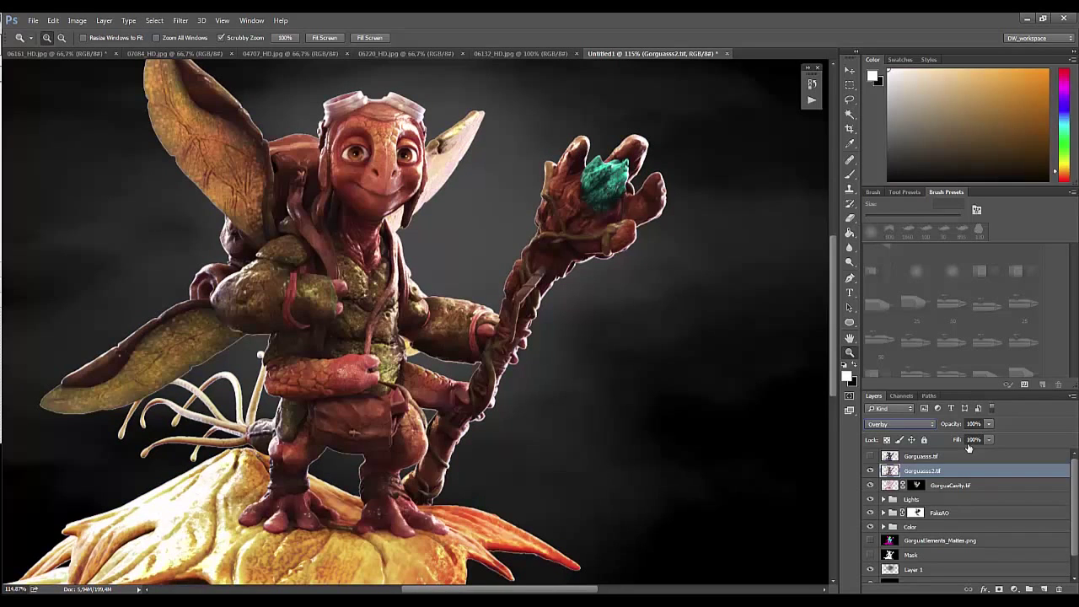
left_click_drag(955, 426, 535, 410)
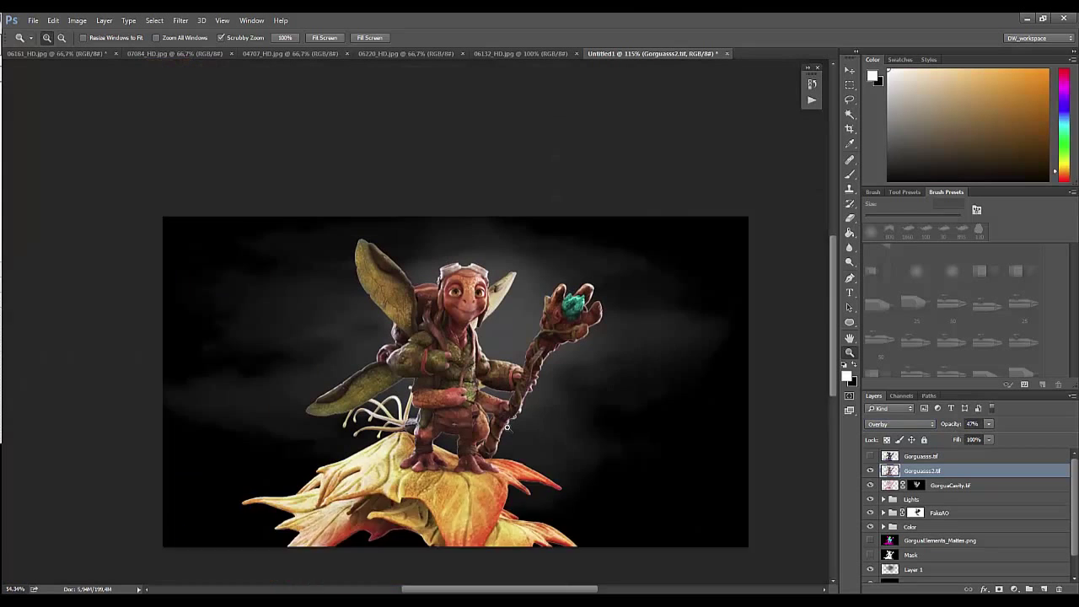
Step: Compare the render with Gorguass2.tif off and on, then show Gorguass.tif and add a mask
left_click(870, 470)
left_click(871, 471)
left_click(870, 470)
left_click(870, 471)
left_click(870, 470)
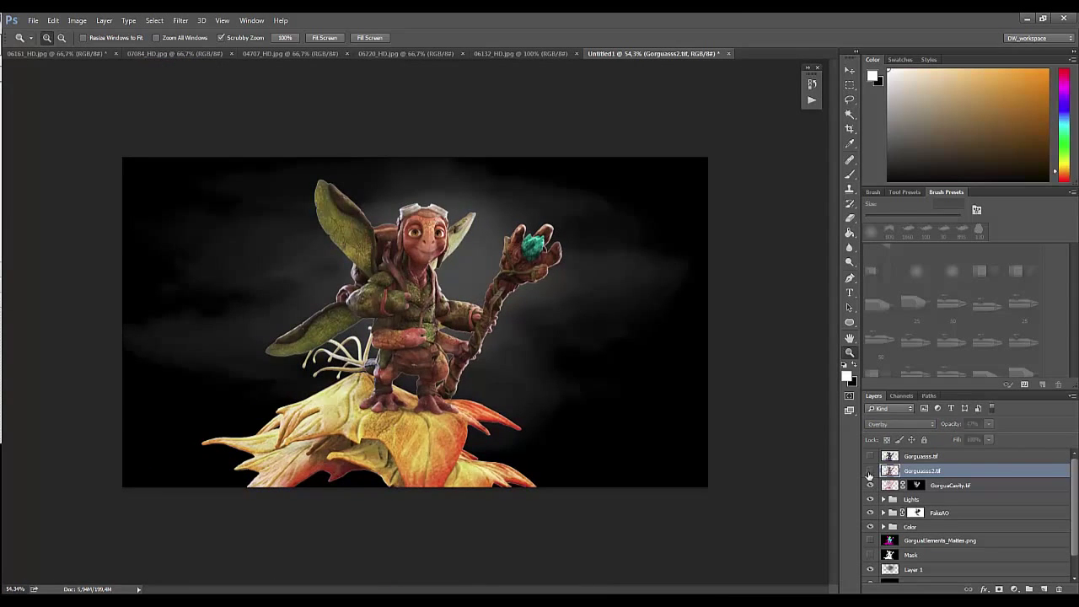
left_click(870, 470)
left_click(928, 456)
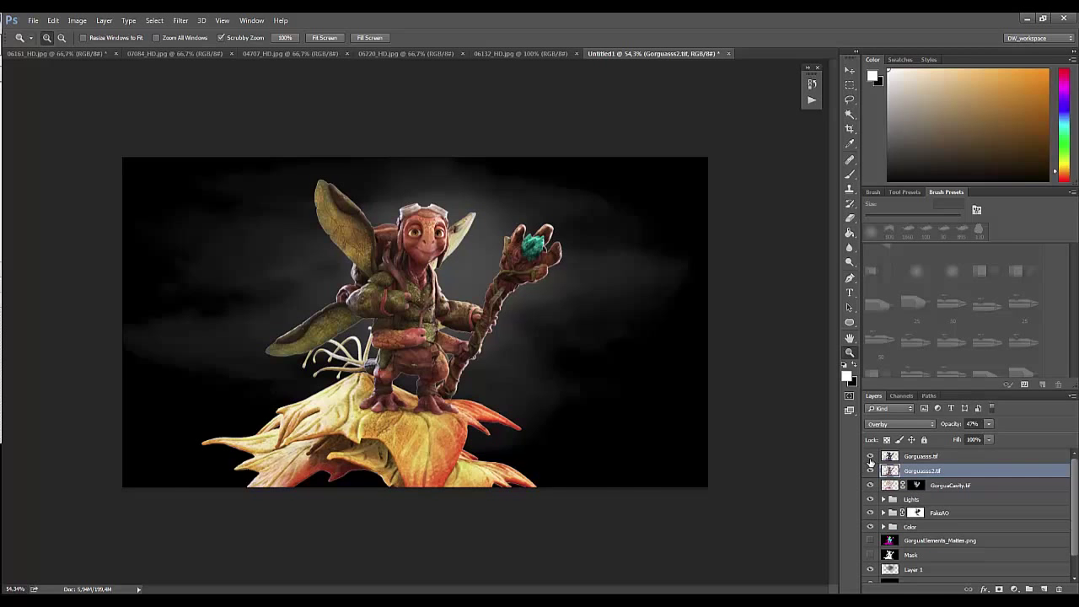
left_click(871, 456)
left_click(1000, 589)
Step: Invert the Gorguasss.tif layer mask to black and zoom in on the goblin's face
key("ctrl+i")
left_click_drag(430, 232, 497, 232)
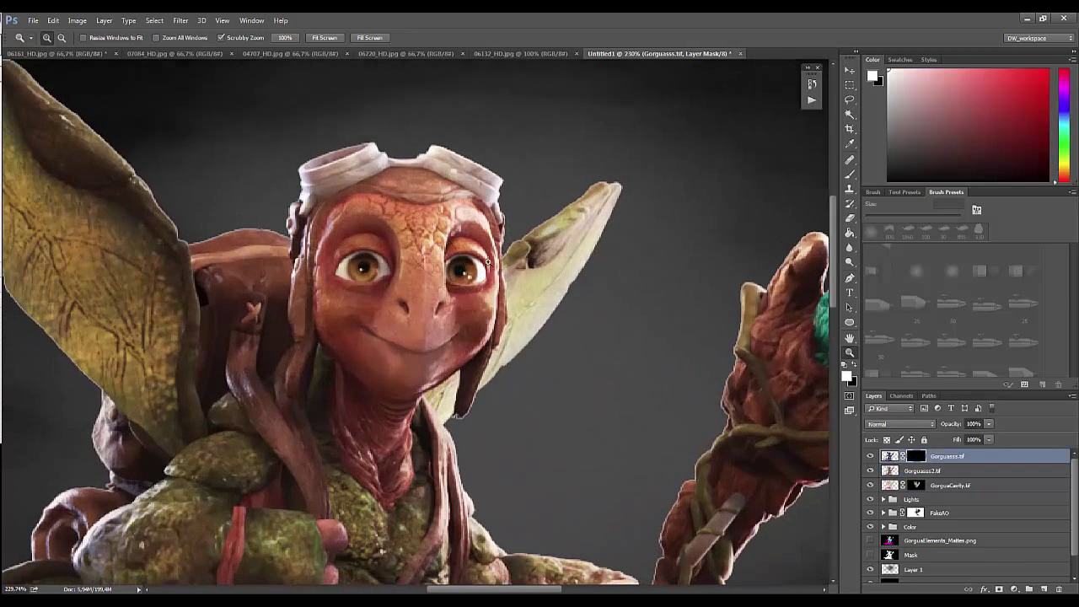
key("b")
right_click(497, 291)
mouse_move(607, 305)
left_mouse_down()
mouse_move(561, 306)
mouse_move(559, 295)
left_mouse_up()
key("Return")
Step: Set a 20 px brush and paint white on the mask over the goblin's neck
right_click(516, 283)
key("Return")
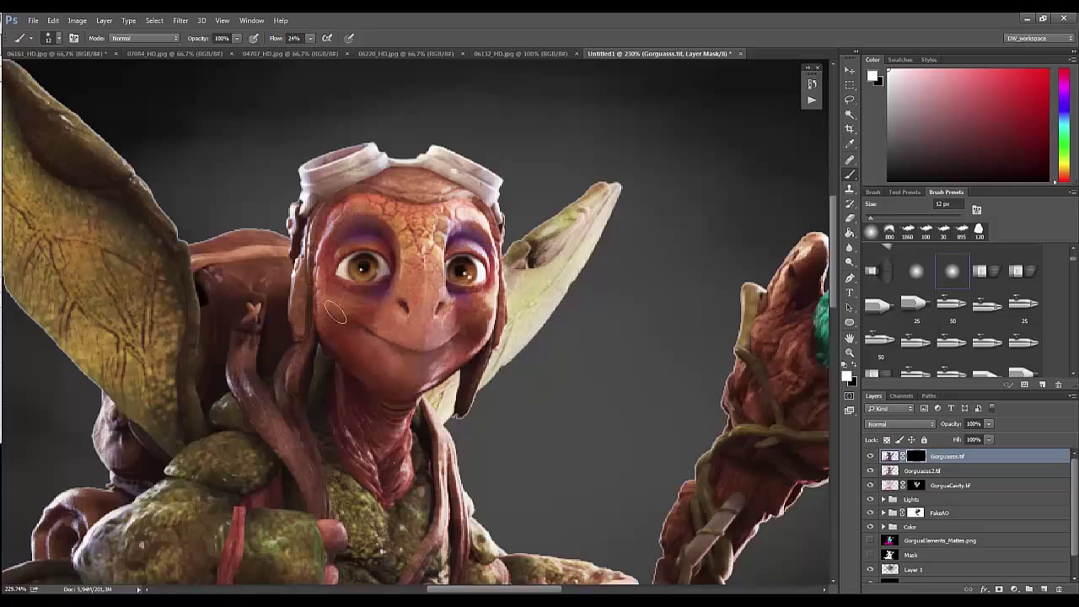
left_click_drag(335, 313, 259, 178)
right_click(434, 244)
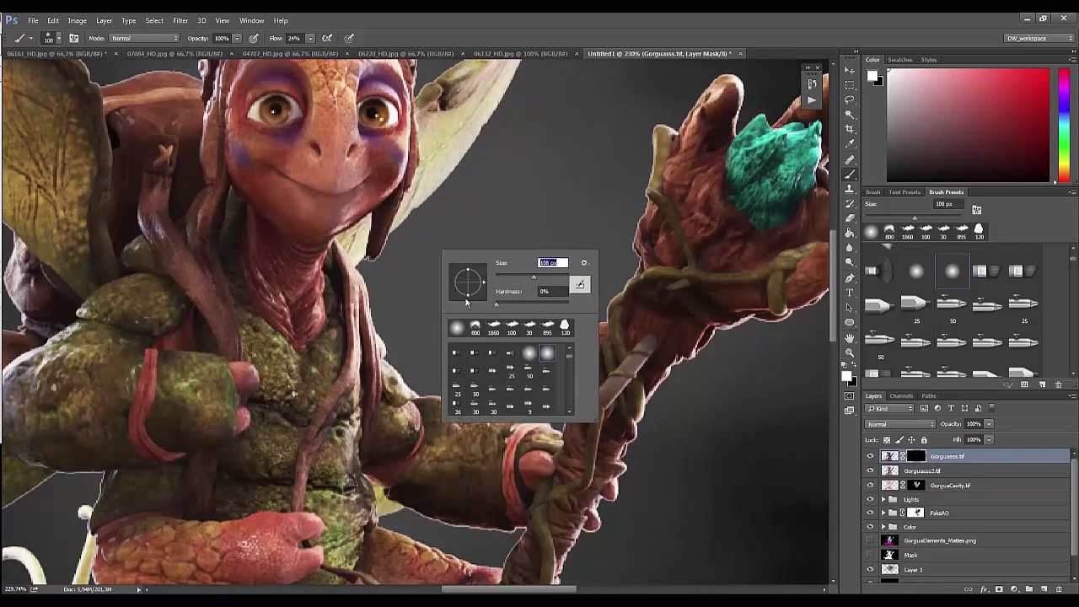
type("20")
key("Return")
mouse_move(257, 278)
left_mouse_down()
mouse_move(308, 333)
mouse_move(329, 304)
left_mouse_up()
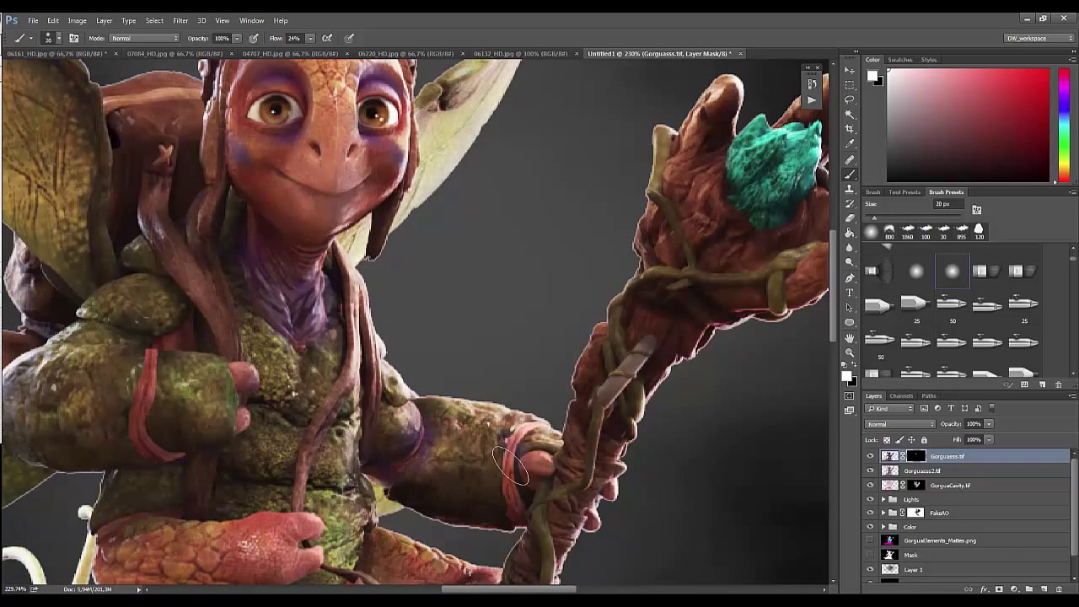
Step: Paint the purple tint back onto the lower hand and the wrist holding the staff
mouse_move(379, 544)
left_mouse_down()
mouse_move(409, 357)
mouse_move(426, 390)
left_mouse_up()
scroll(409, 357, "up", 1)
scroll(408, 357, "up", 1)
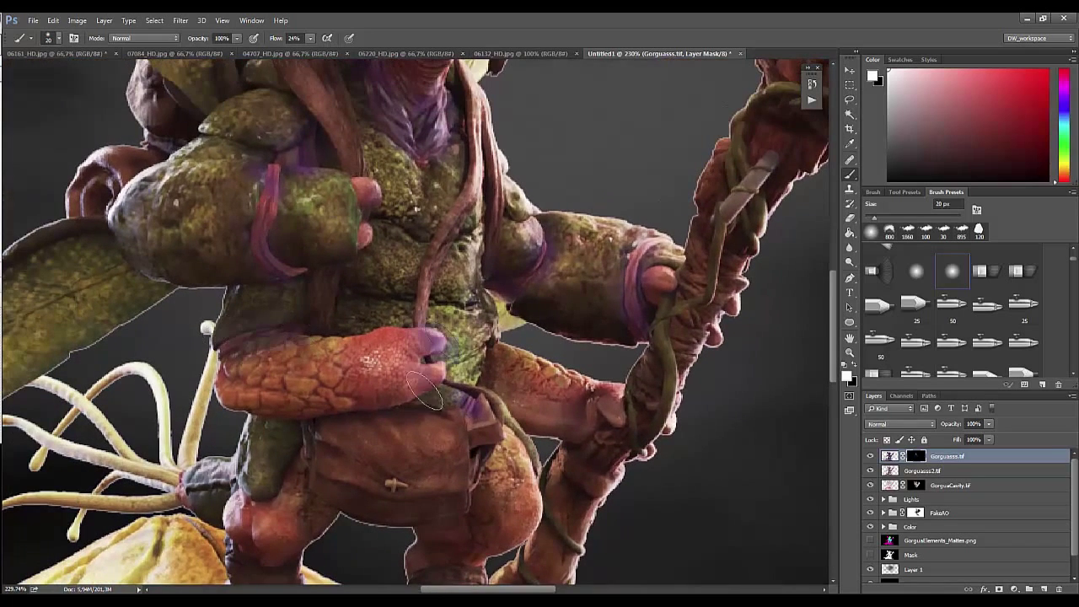
left_click_drag(594, 413, 641, 409)
left_click_drag(649, 274, 666, 287)
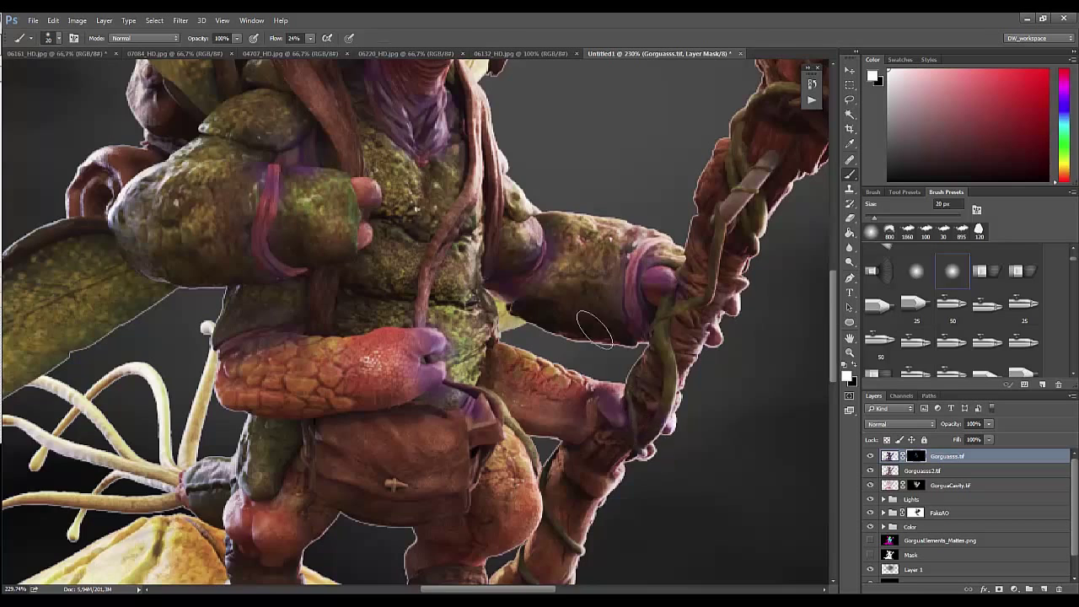
Step: Lower the purple layer to about 31% opacity and toggle it to compare
key("z")
left_click_drag(594, 329, 506, 331)
mouse_move(951, 424)
left_mouse_down()
mouse_move(848, 421)
mouse_move(859, 426)
left_mouse_up()
left_click(871, 456)
left_click(872, 456)
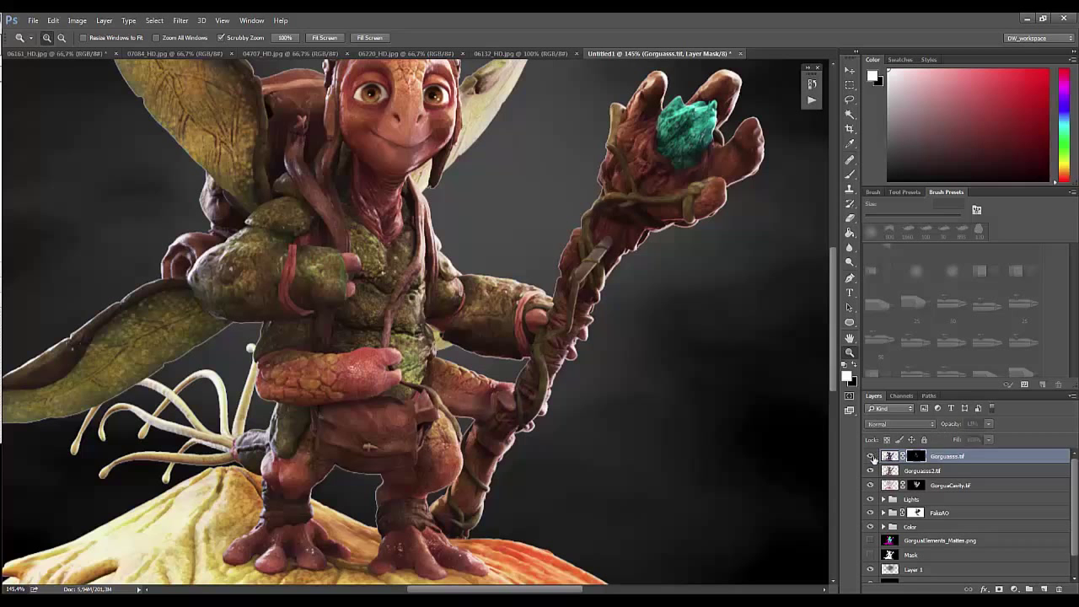
Step: Duplicate Gorguasss2.tif and set the copy to Overlay at 15% opacity
key("ctrl+j")
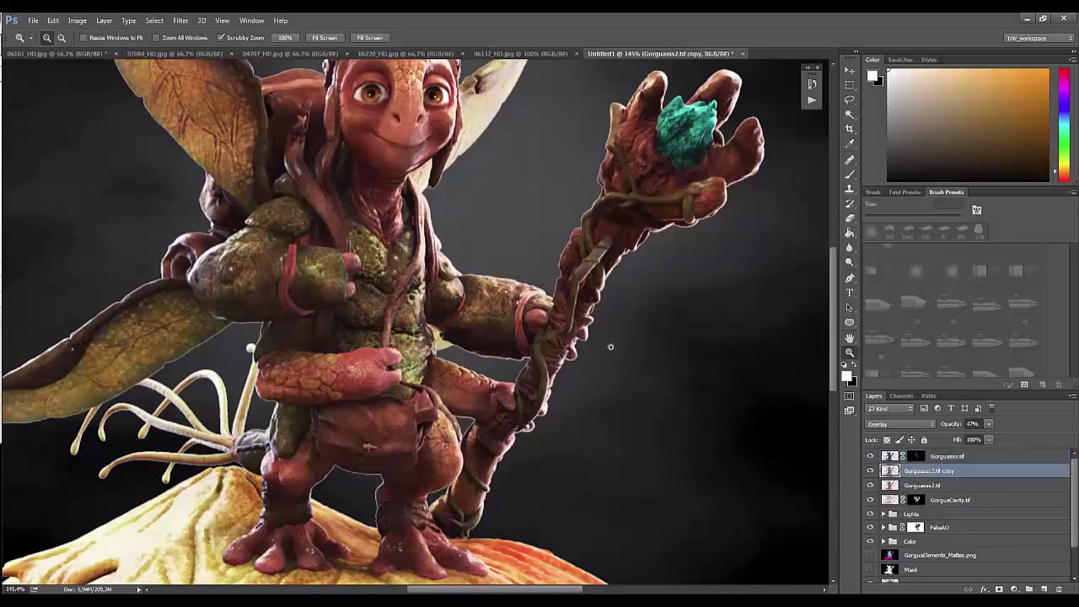
scroll(604, 358, "down", 3)
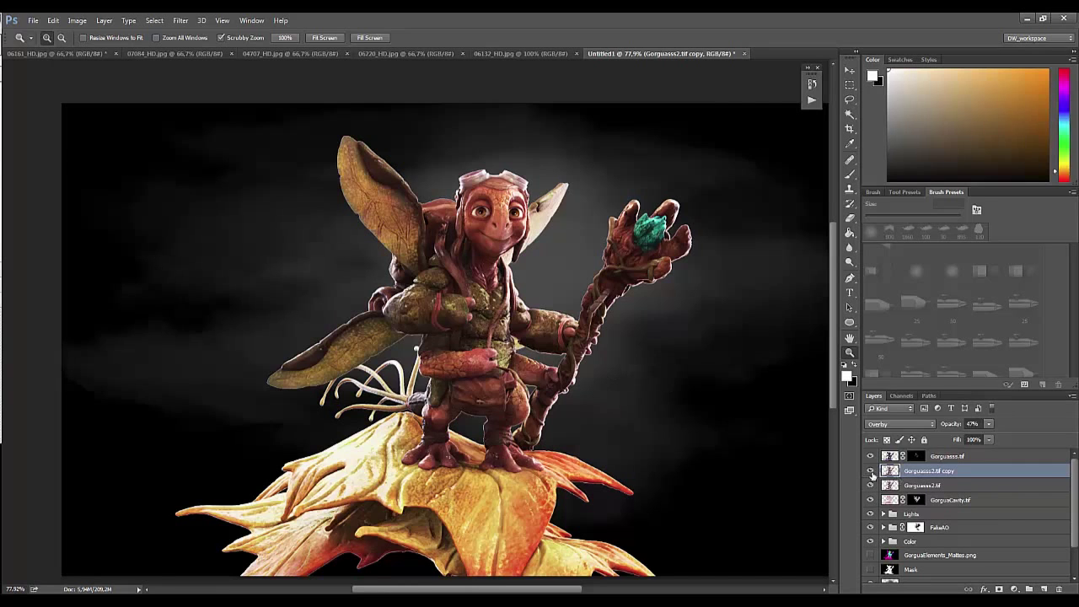
left_click_drag(952, 424, 911, 424)
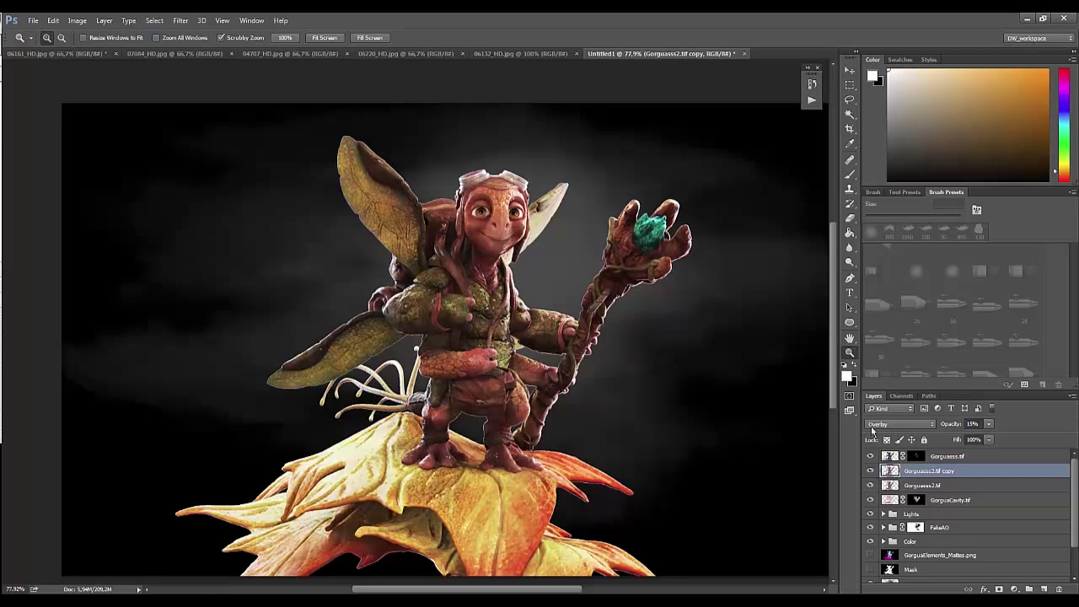
scroll(640, 442, "up", 3)
scroll(667, 373, "down", 1)
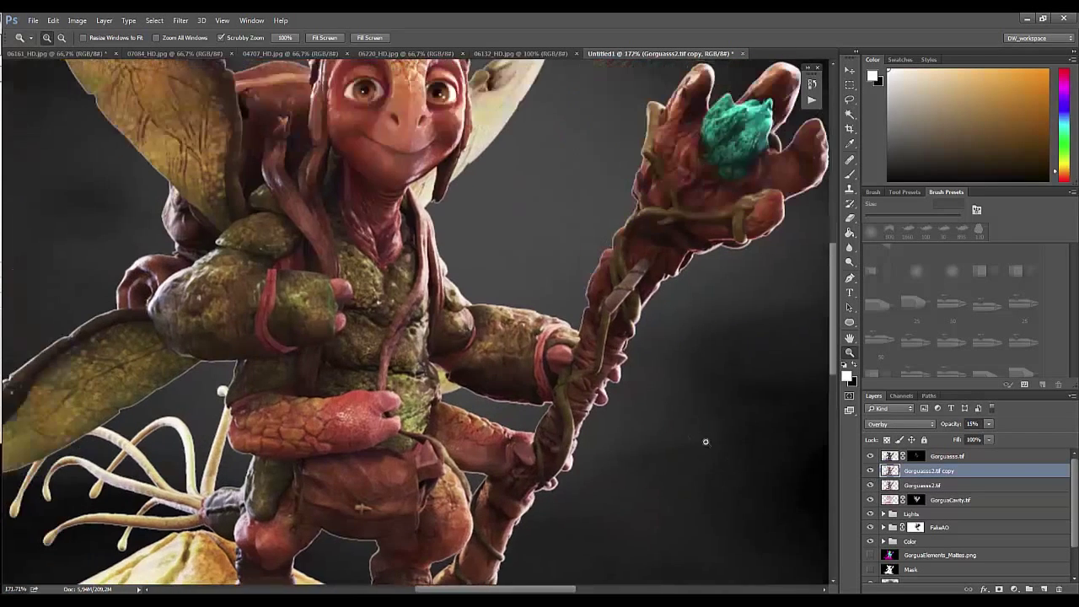
scroll(706, 441, "down", 3)
scroll(694, 465, "down", 2)
scroll(654, 408, "up", 1)
Step: Add layer masks to both Gorguasss2.tif and its Overlay copy
left_click(870, 470)
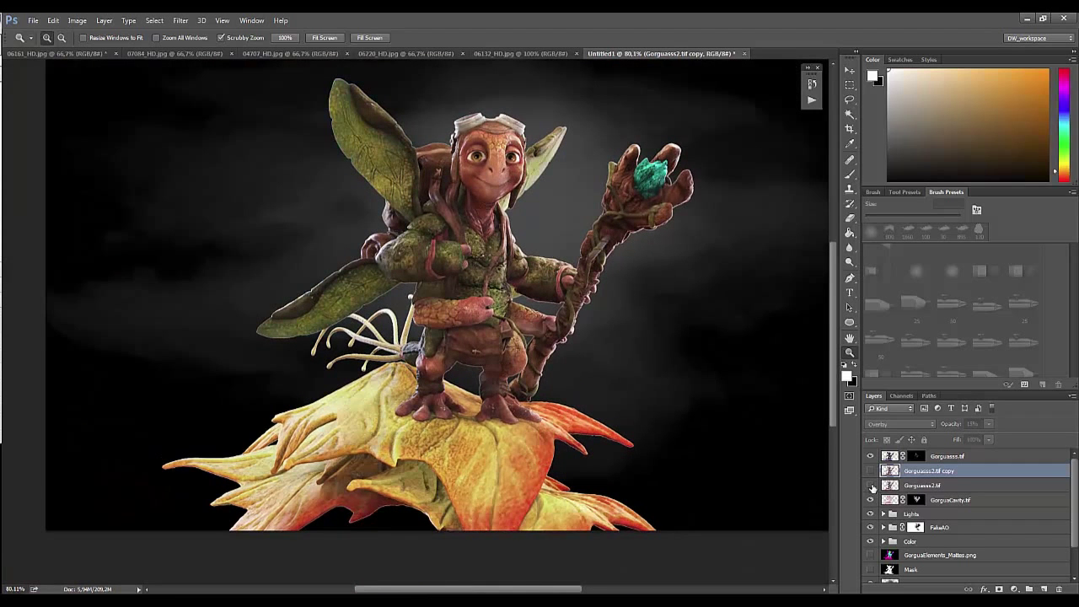
left_click(927, 485)
left_click(998, 589)
key("b")
right_click(395, 393)
key("Escape")
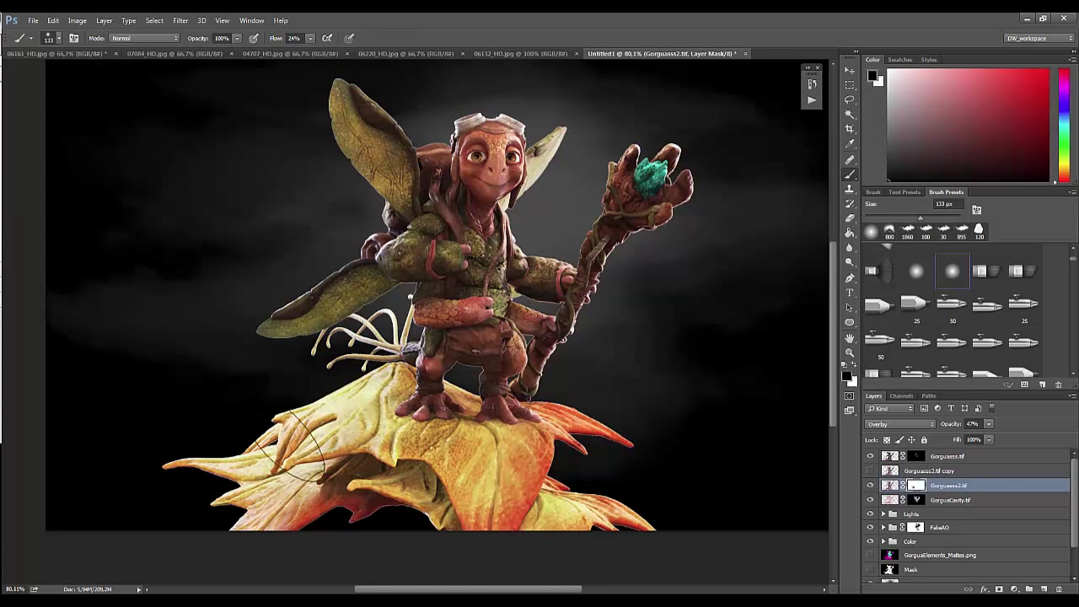
left_click_drag(440, 444, 325, 514)
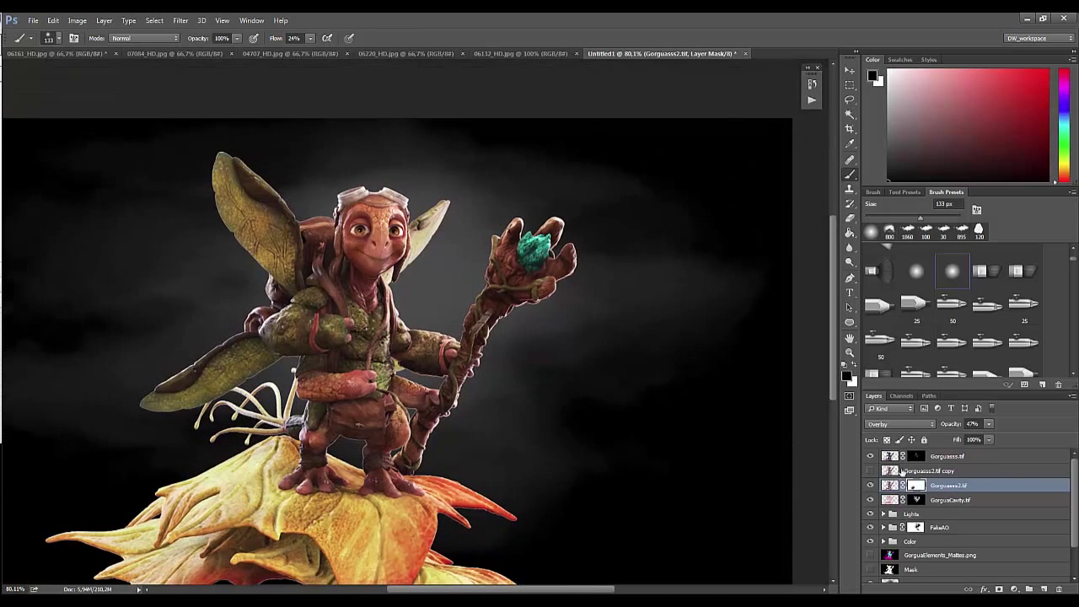
left_click(892, 472)
left_click(998, 588)
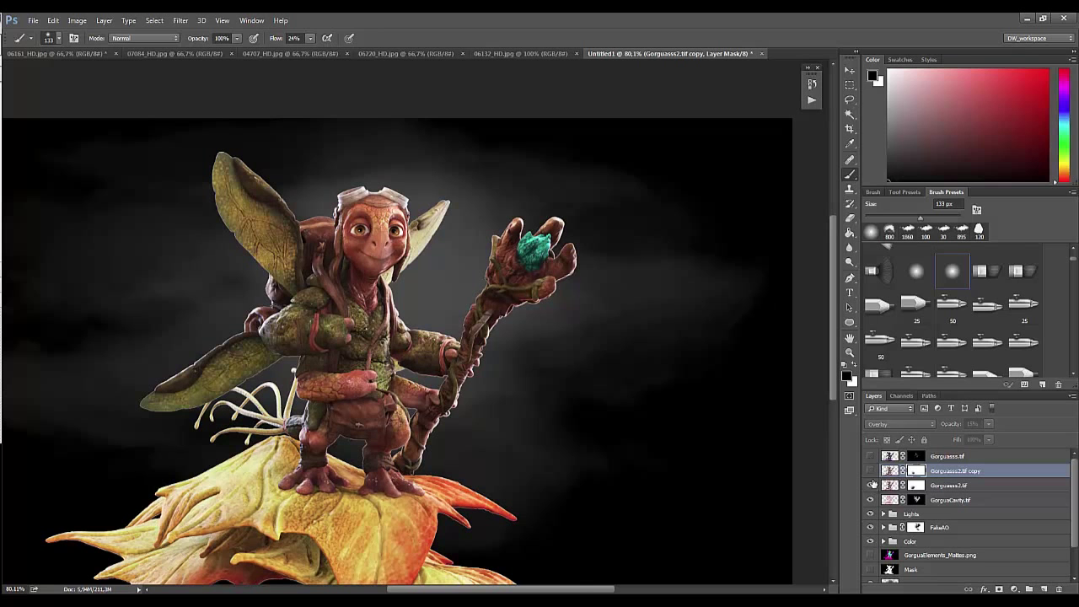
Step: Duplicate the Overlay copy without its mask and set copy 2 to Normal at 100%
left_click(890, 470)
left_click_drag(956, 471, 1028, 588)
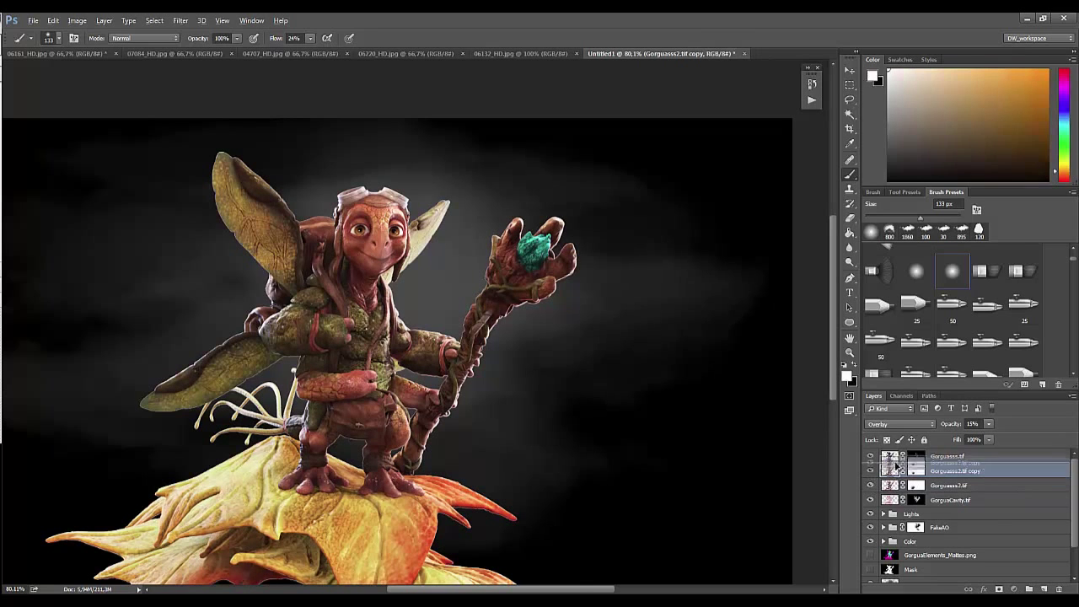
left_click_drag(917, 462, 1059, 588)
key("Return")
left_click(901, 424)
left_click(898, 207)
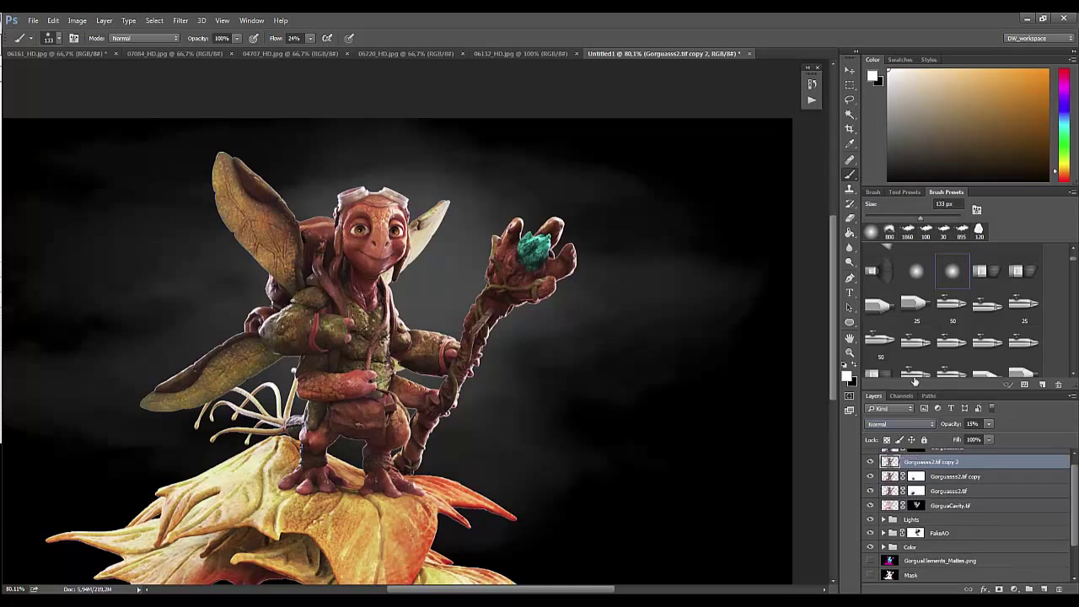
left_click_drag(949, 425, 1012, 424)
Step: Give copy 2 a black mask and paint white to reveal the pink pass on the left wing
left_click(1001, 589)
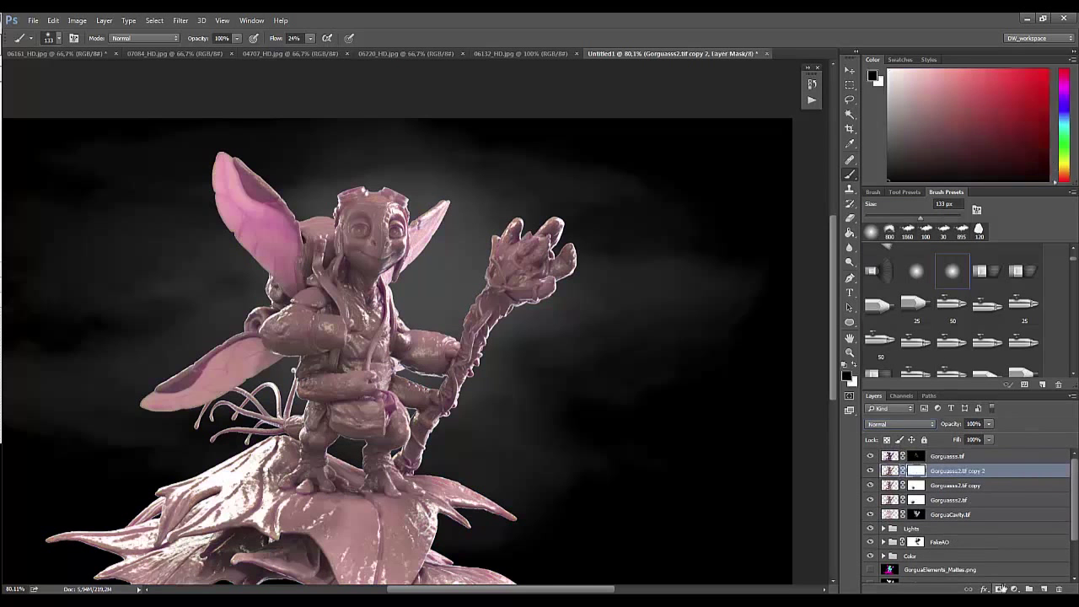
key("ctrl+i")
key("x")
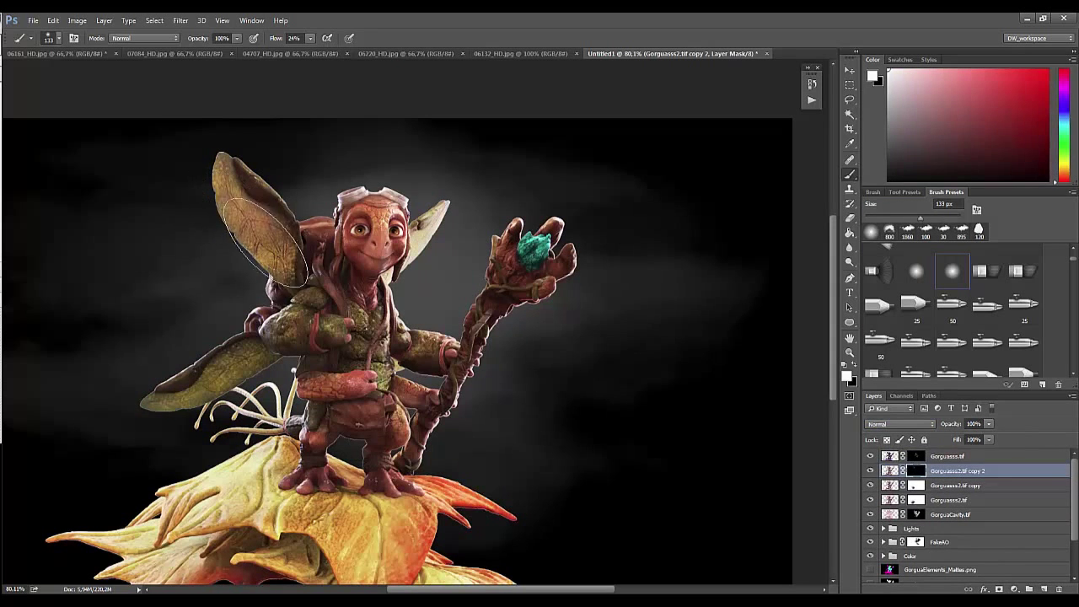
right_click(230, 339)
left_click_drag(338, 351, 253, 351)
key("Return")
mouse_move(169, 388)
left_mouse_down()
mouse_move(280, 352)
mouse_move(202, 383)
left_mouse_up()
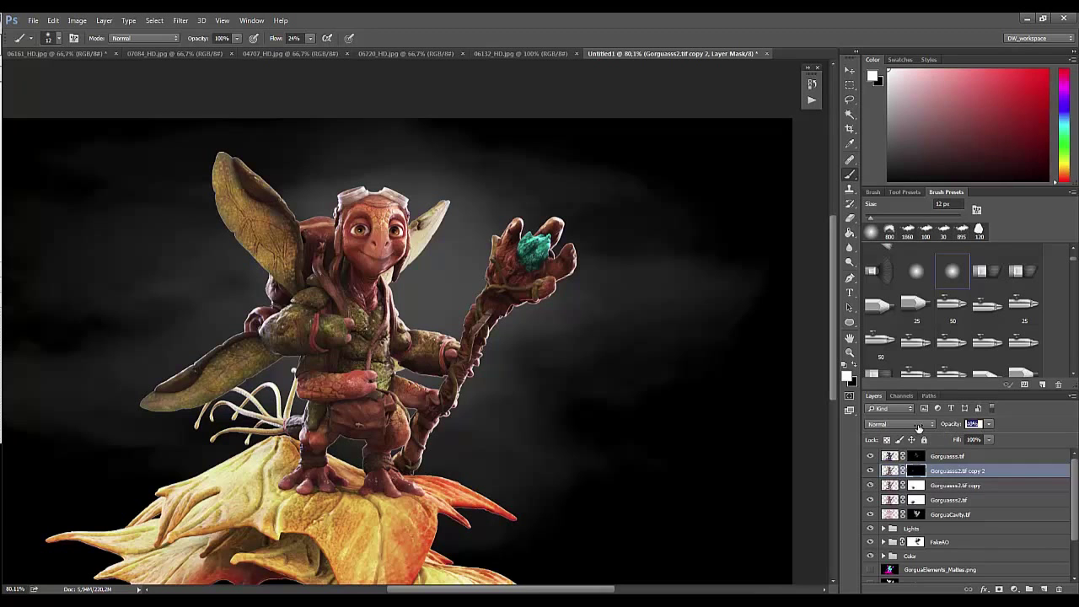
left_click(943, 482)
Step: Zoom out and toggle Layer 1's visibility to check the background behind the goblin
key("z")
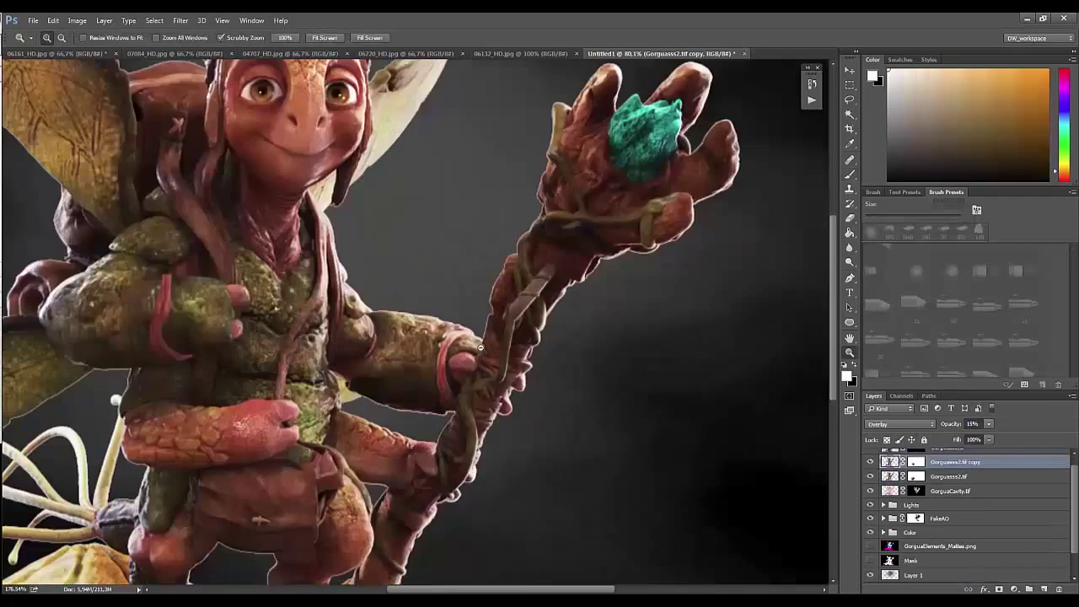
left_click_drag(474, 333, 396, 334)
left_click(940, 456)
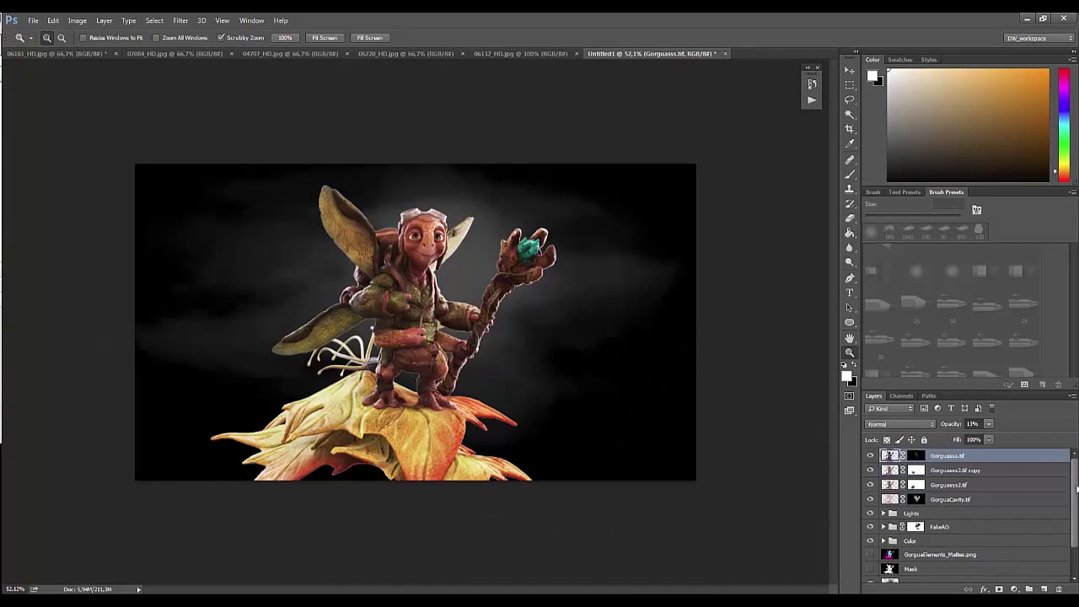
scroll(940, 506, "down", 2)
left_click(871, 548)
left_click(870, 548)
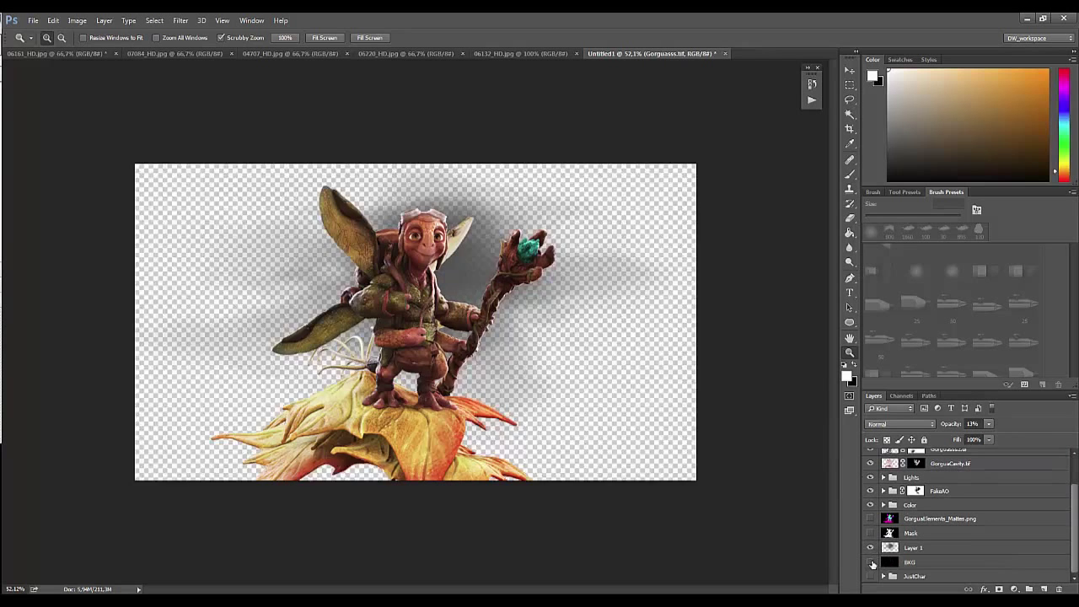
left_click(891, 547)
scroll(956, 466, "up", 2)
left_click(944, 456)
left_click(1028, 589)
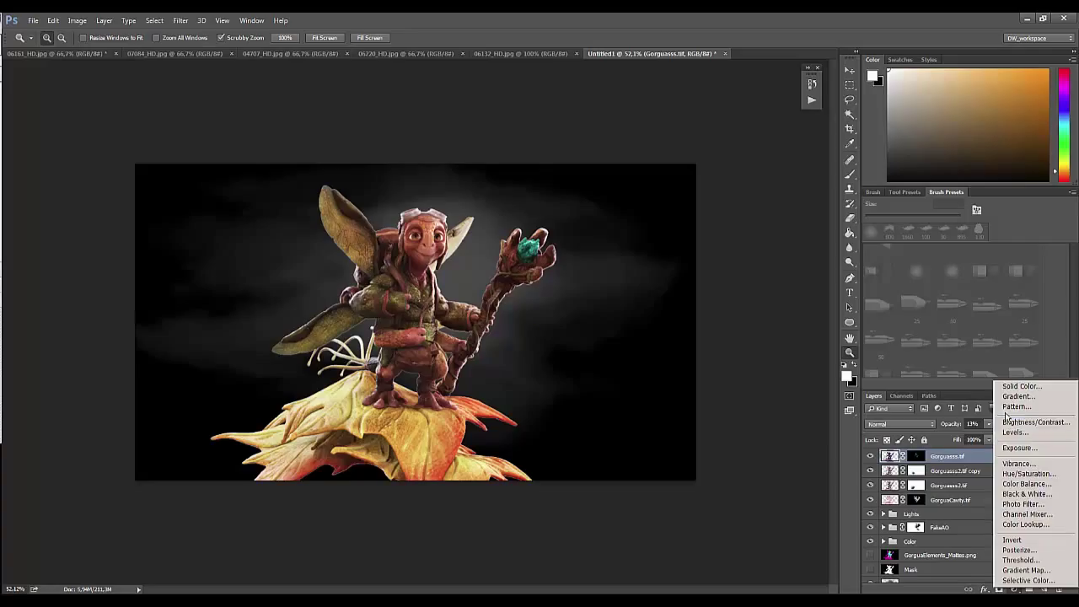
key("Escape")
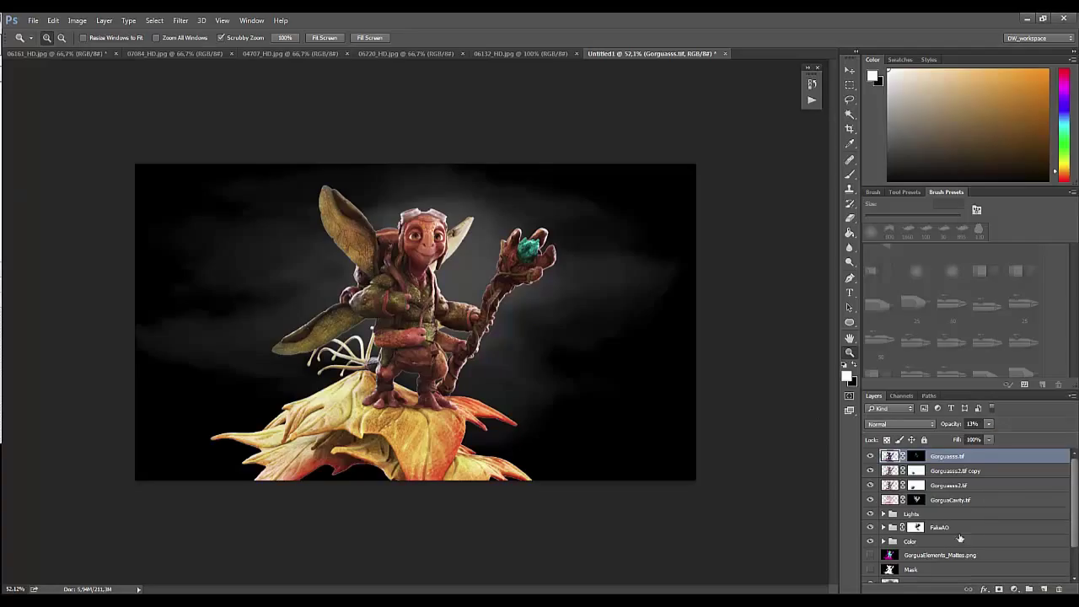
Step: Select Layer 1 and set up a textured cloud brush at 800 px
scroll(960, 538, "down", 2)
left_click(960, 547)
left_click_drag(719, 366, 684, 304)
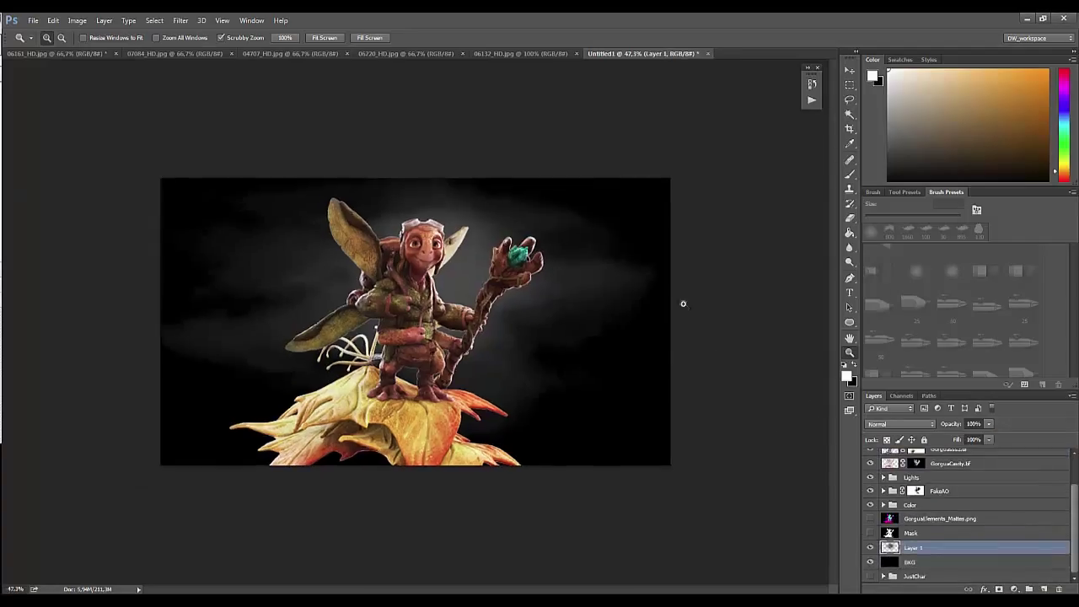
key("b")
scroll(964, 291, "down", 5)
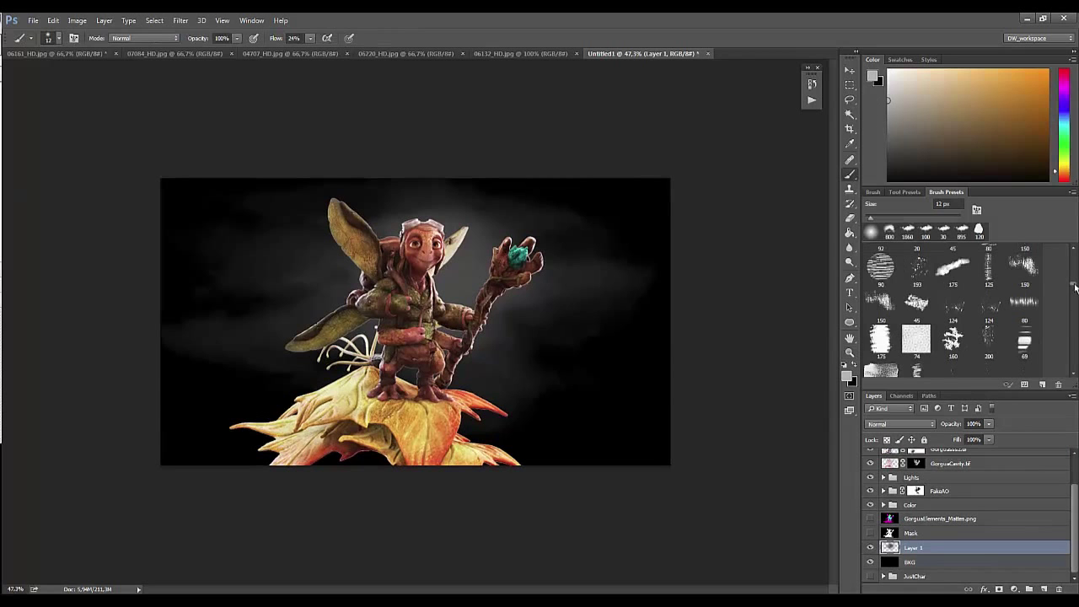
left_click(1024, 270)
right_click(519, 281)
left_click_drag(605, 303, 605, 303)
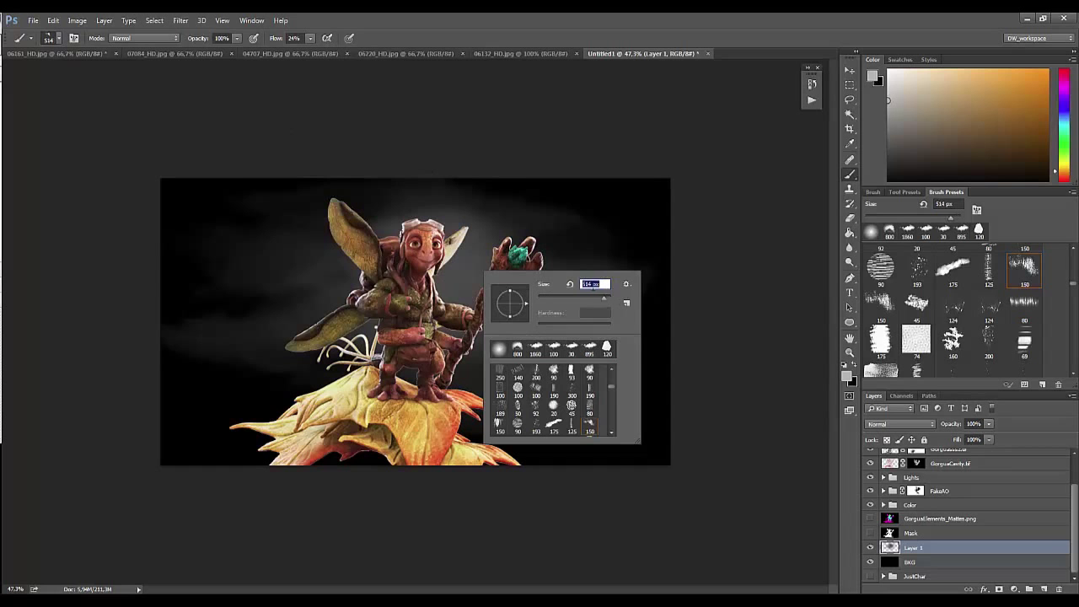
type("00")
key("Return")
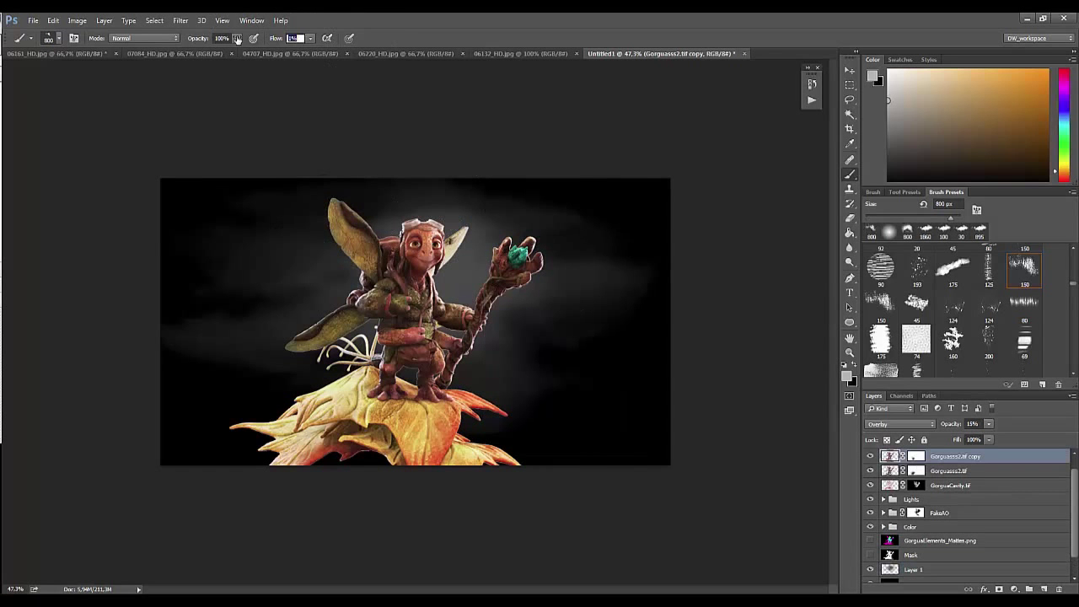
Step: Switch to a 300 px textured brush preset and enlarge it to 1163 px
left_click(913, 569)
scroll(928, 523, "down", 2)
scroll(1076, 288, "down", 2)
scroll(1076, 288, "down", 3)
scroll(1076, 287, "down", 3)
left_click(1024, 321)
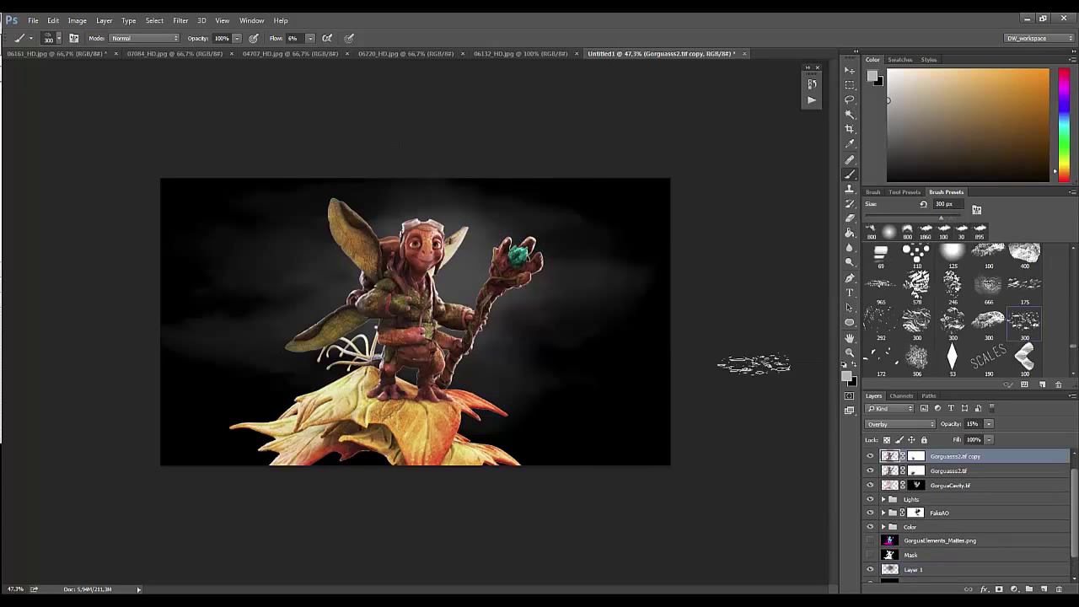
right_click(753, 364)
left_click_drag(675, 402, 704, 402)
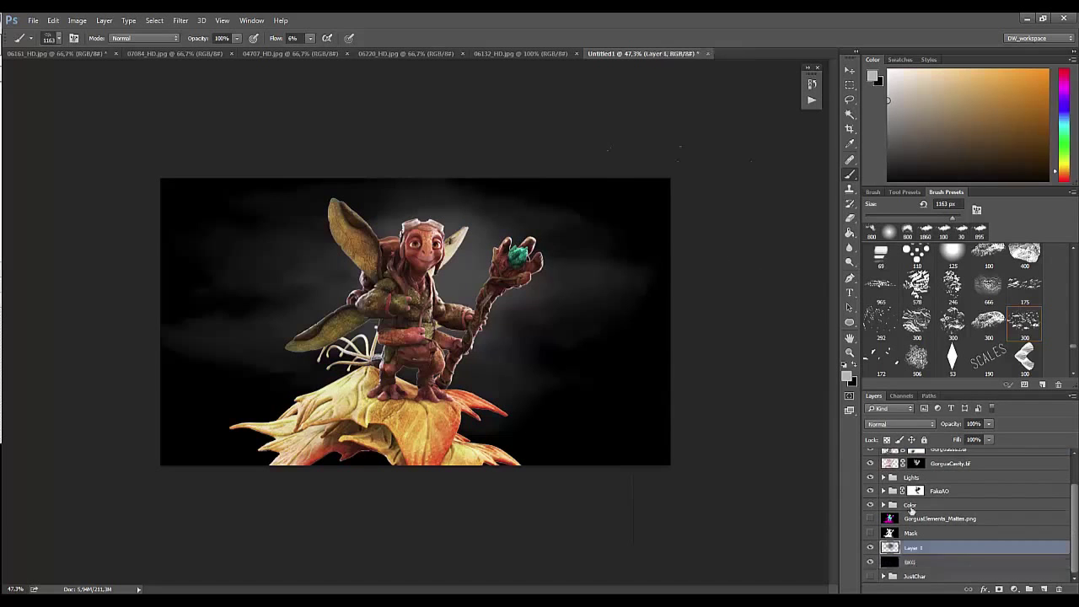
scroll(970, 523, "up", 2)
scroll(970, 320, "down", 5)
left_click_drag(1075, 361, 1075, 285)
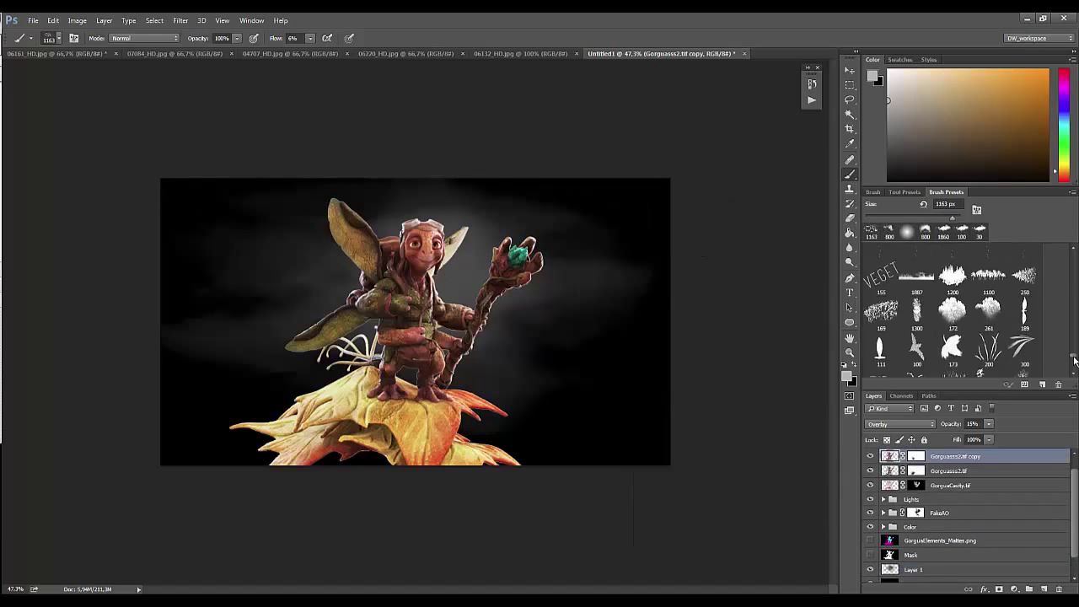
Step: Pick a large soft brush at about 1860 px, then hide the grey lighting Layer 1
left_click(1025, 262)
right_click(656, 216)
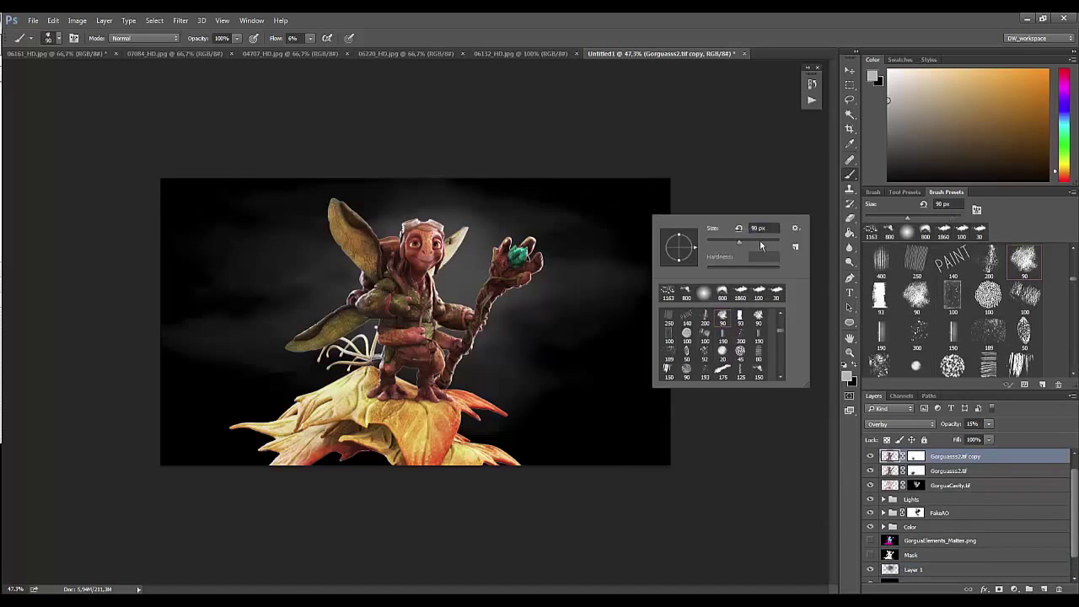
scroll(1004, 523, "down", 2)
left_click(913, 548)
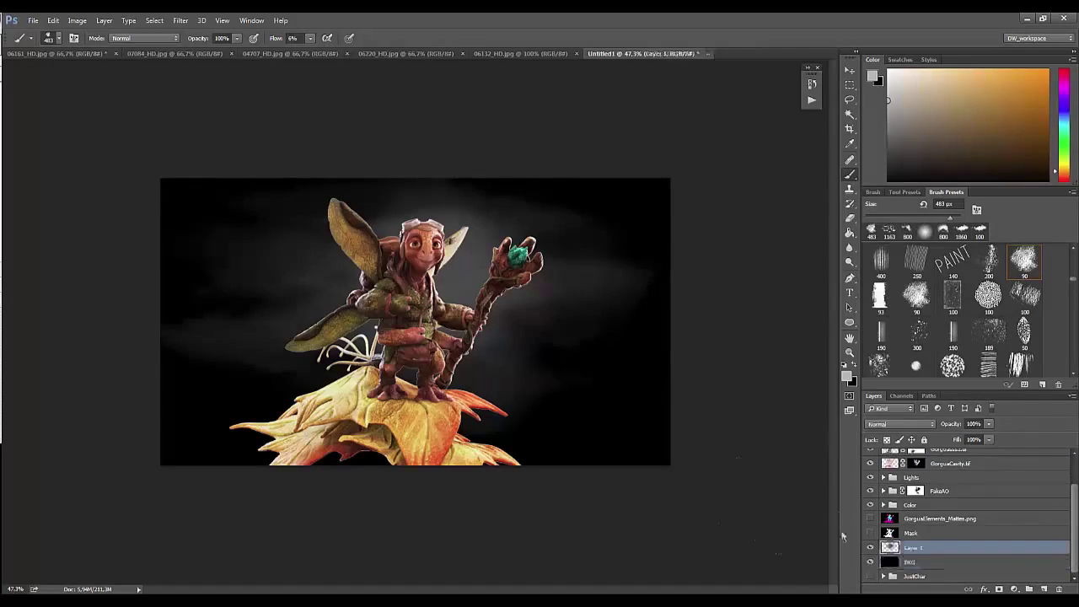
right_click(447, 283)
left_click_drag(506, 307, 563, 312)
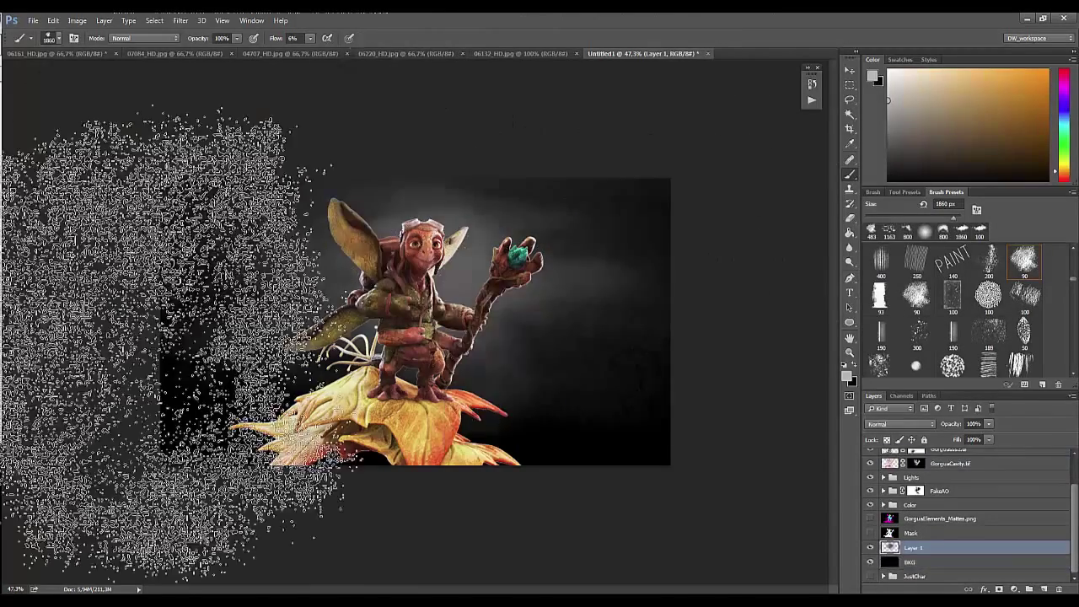
right_click(552, 309)
left_click_drag(668, 336, 628, 336)
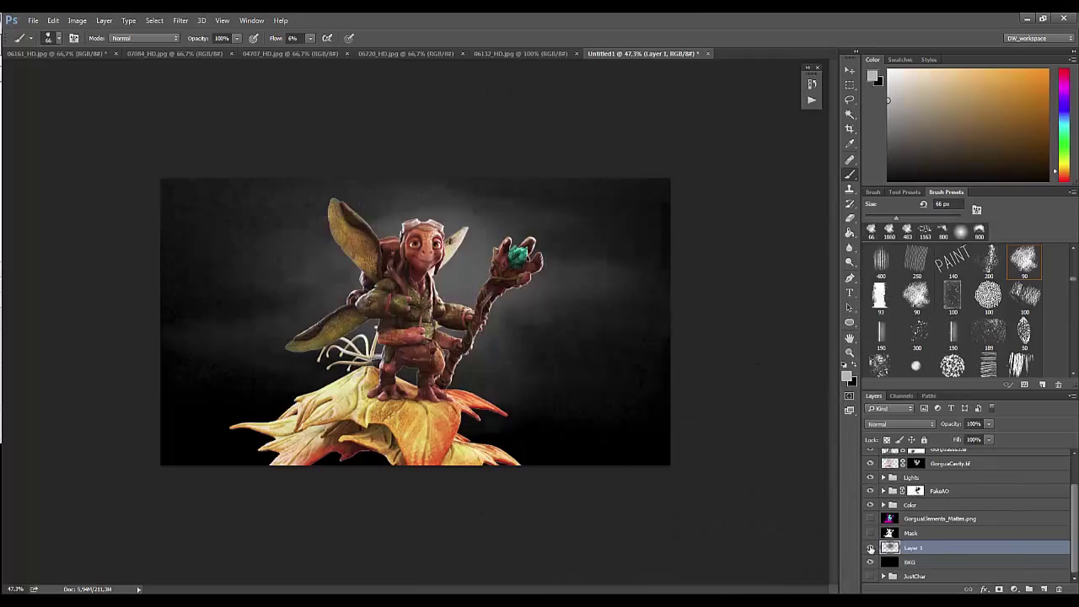
left_click(870, 548)
Step: Add a new layer and draw a grey circle behind the goblin's staff
left_click(1044, 589)
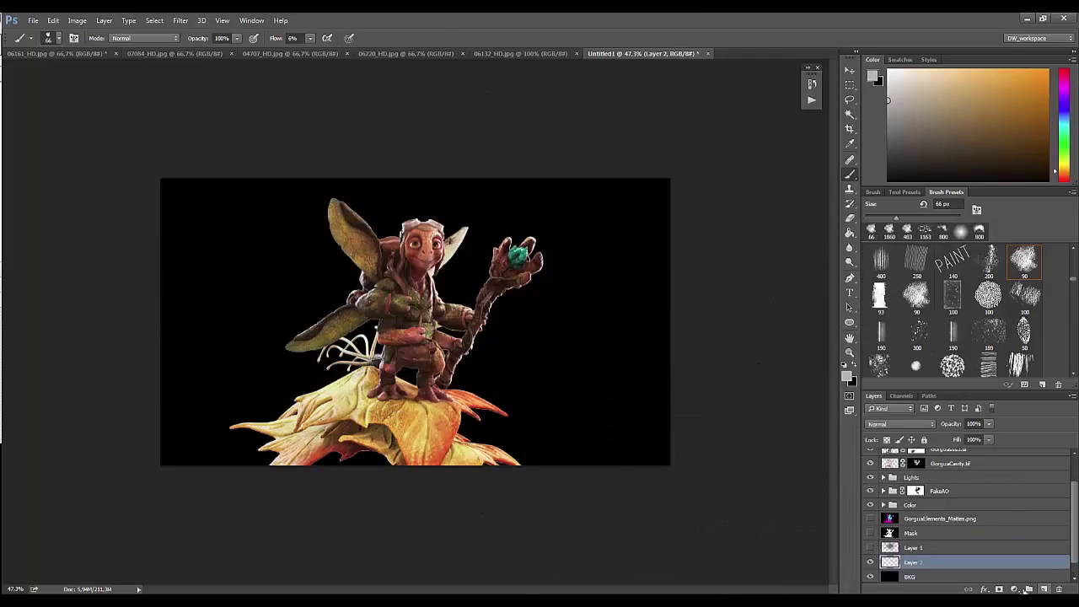
key("u")
left_click_drag(329, 154, 596, 396)
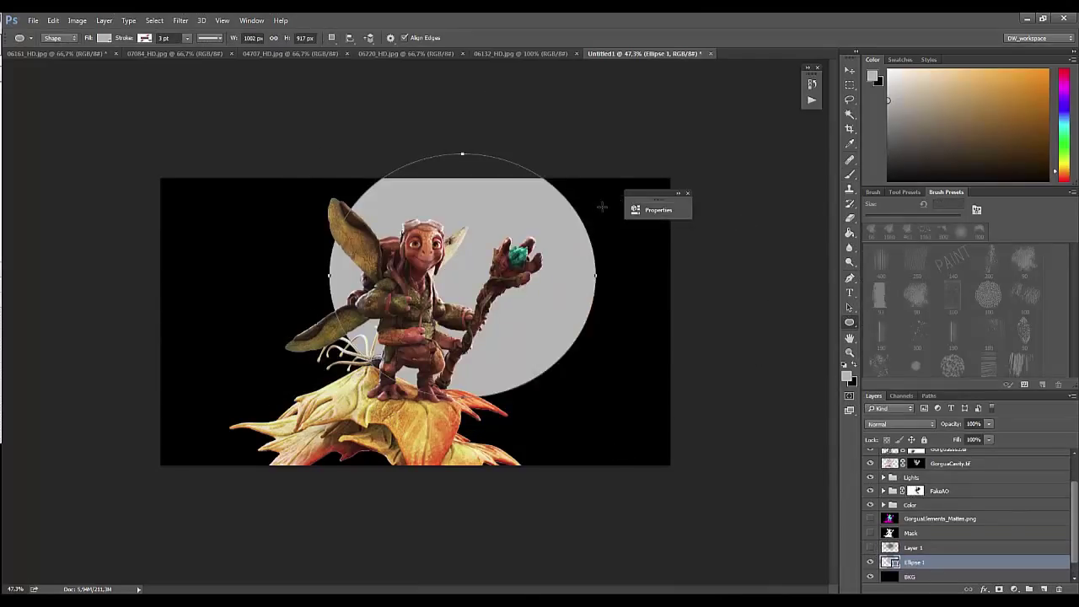
key("ctrl+z")
left_click_drag(417, 196, 542, 347)
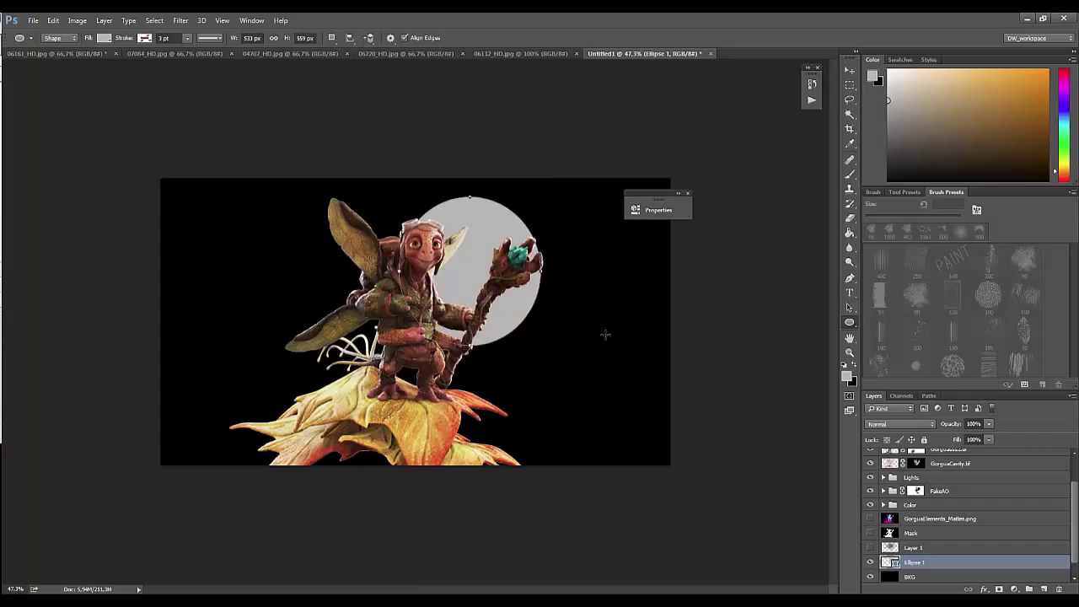
Step: Rasterize the ellipse layer and apply a Gaussian Blur of radius about 262
key("v")
right_click(906, 566)
left_click(945, 253)
left_click(181, 21)
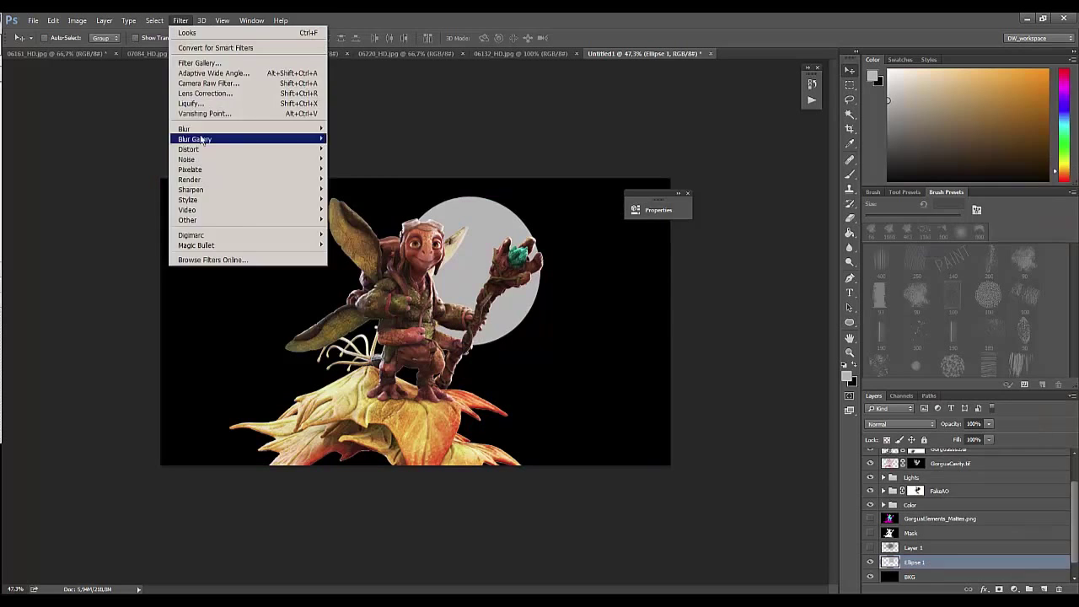
left_click(362, 169)
left_click_drag(670, 321, 697, 327)
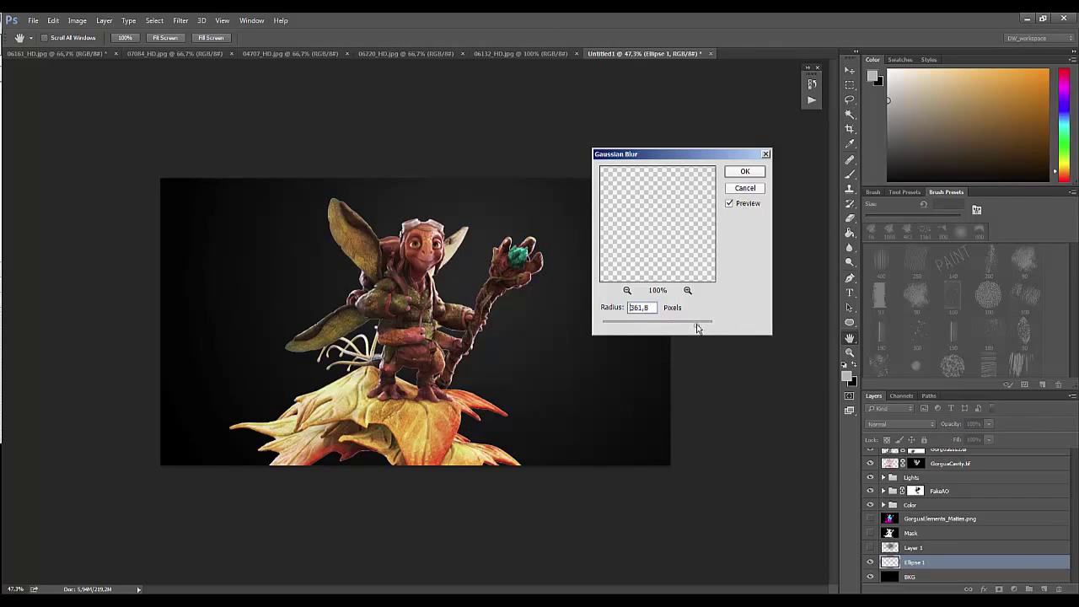
key("Return")
Step: Zoom in on the goblin and close the Filter Gallery without changes
key("z")
left_click_drag(481, 321, 513, 320)
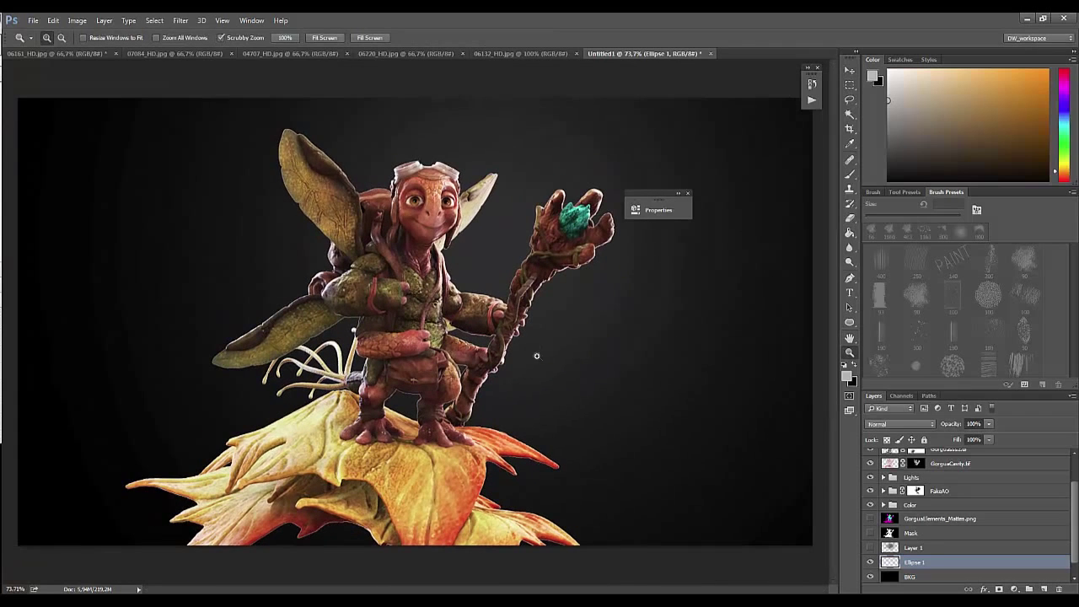
left_click(183, 20)
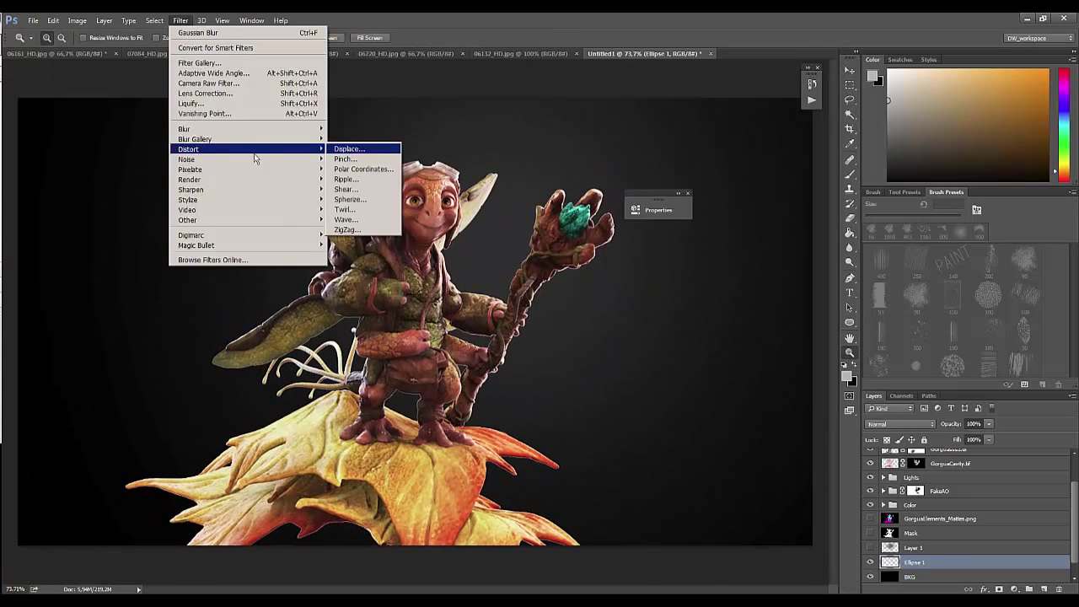
left_click(207, 63)
key("Escape")
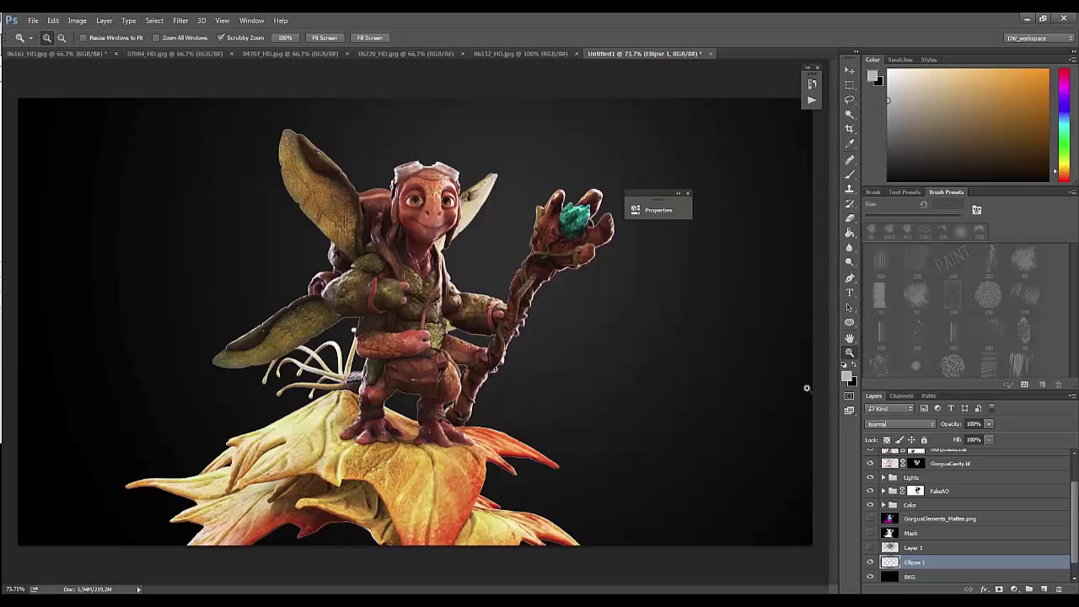
Step: Show Layer 1 again at 15% opacity
left_click_drag(905, 578, 910, 566)
left_click(870, 547)
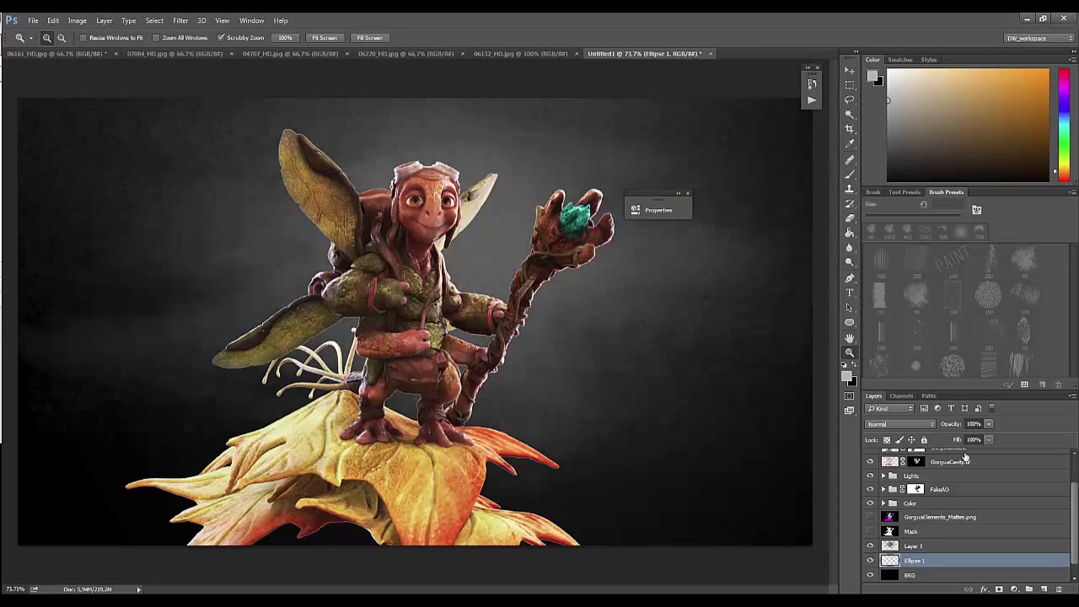
left_click(920, 546)
left_click_drag(953, 424, 823, 427)
Step: Duplicate the topmost goblin pass layer twice and hide the first copy
scroll(700, 363, "down", 3)
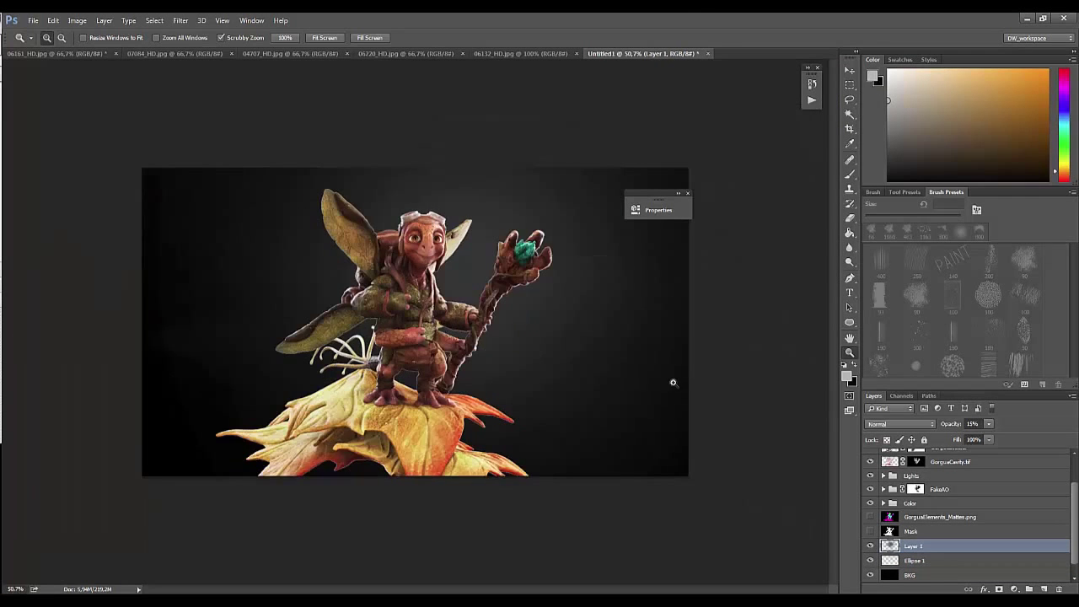
scroll(649, 379, "up", 2)
left_click(931, 503)
scroll(928, 515, "up", 2)
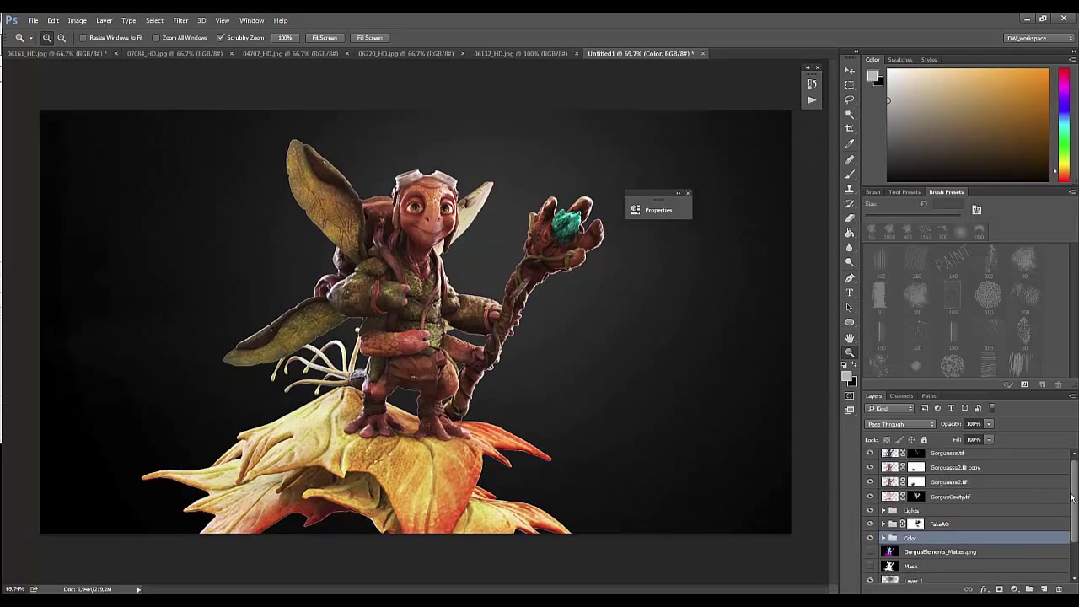
key("alt+period")
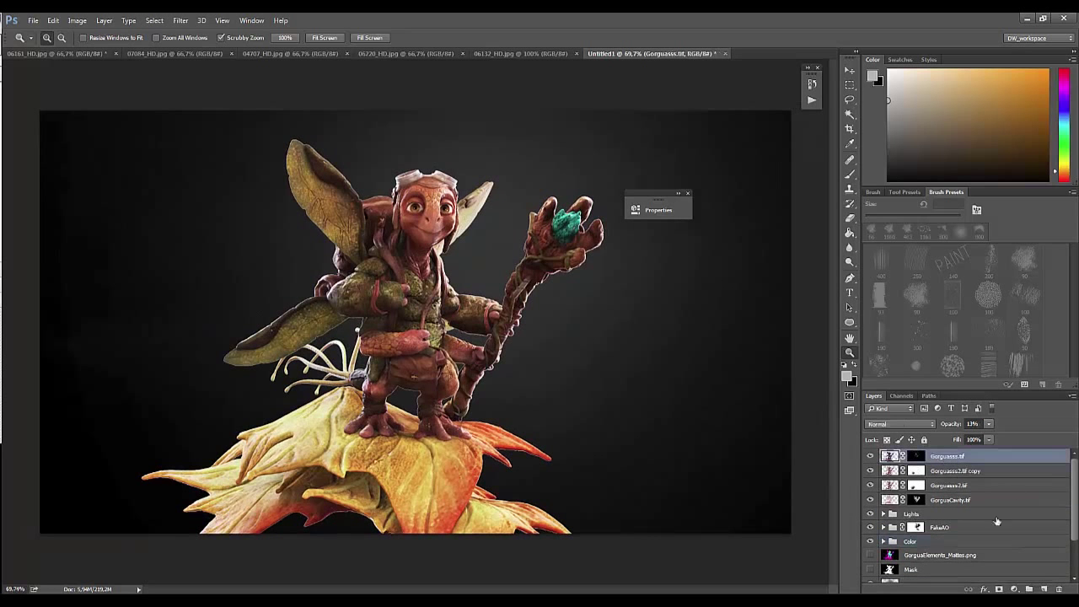
key("ctrl+j")
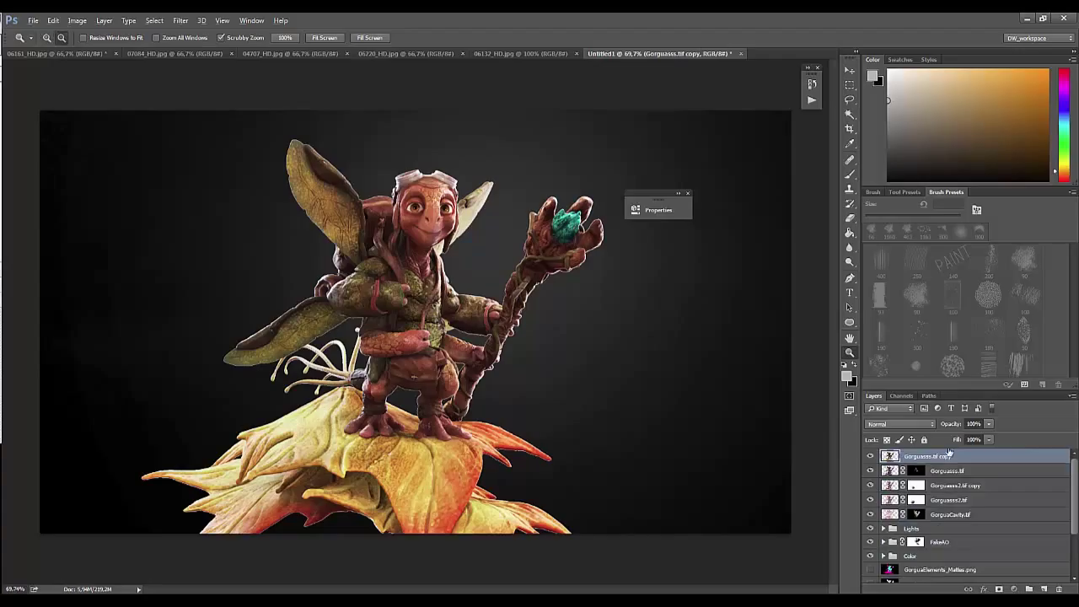
key("ctrl+j")
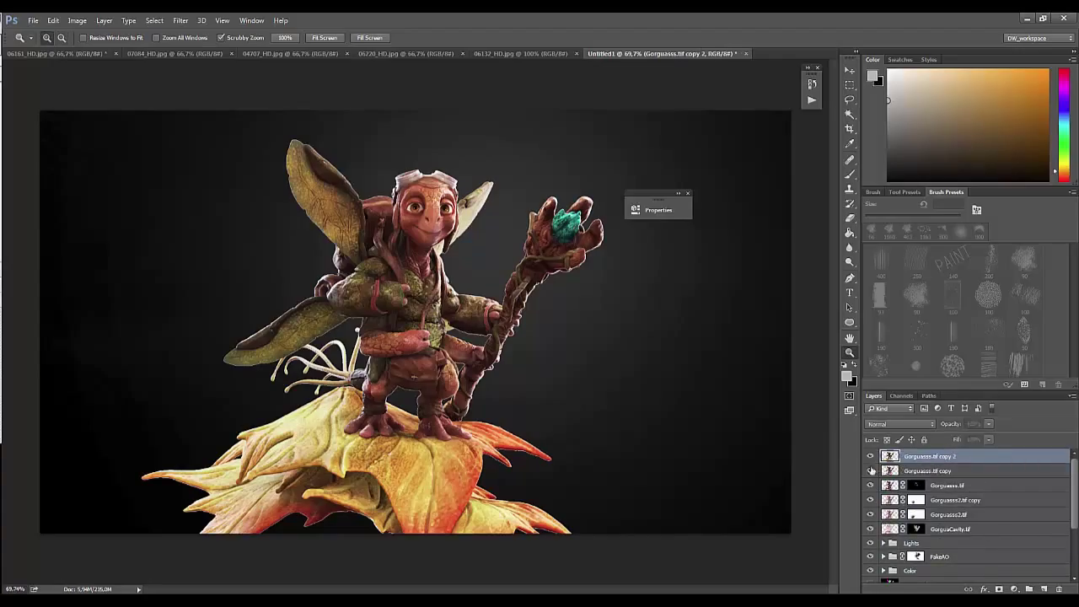
left_click(871, 471)
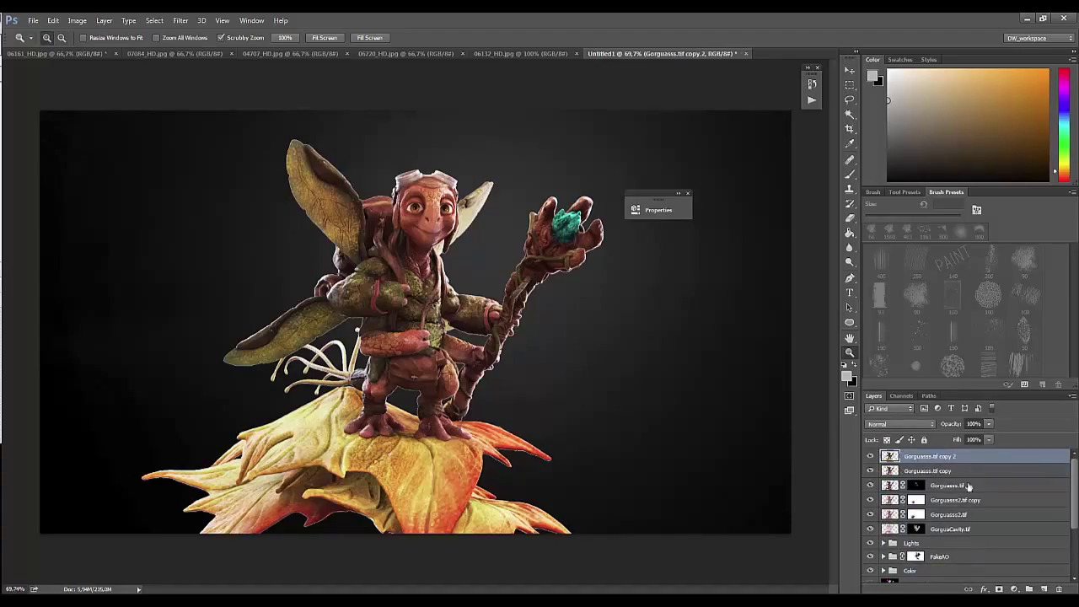
Step: Apply the Paint Daubs filter to copy 2 and add a layer mask
left_click(180, 20)
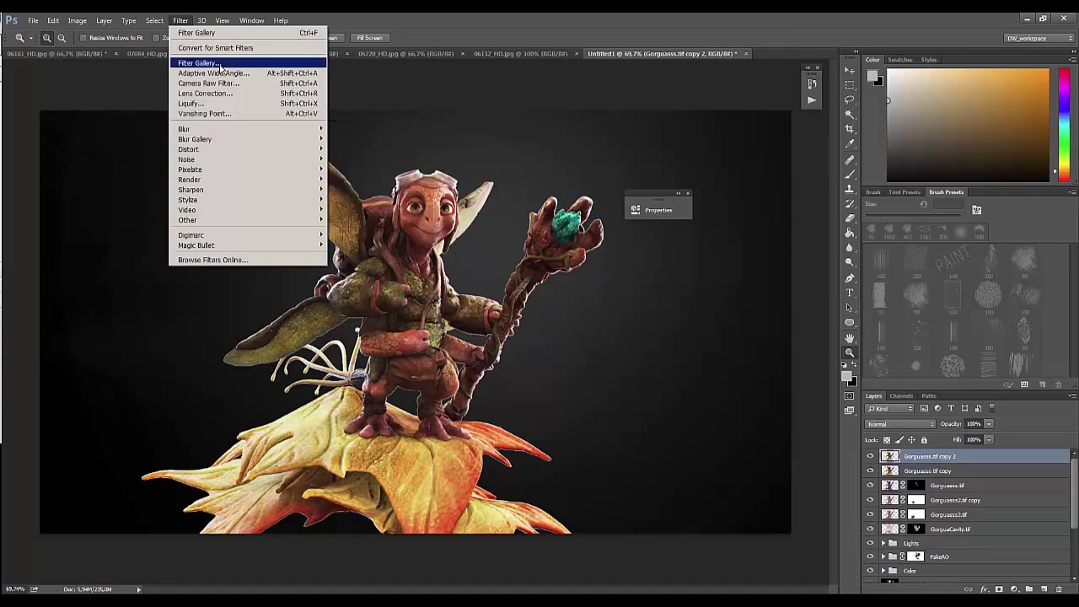
left_click(202, 65)
left_click(957, 42)
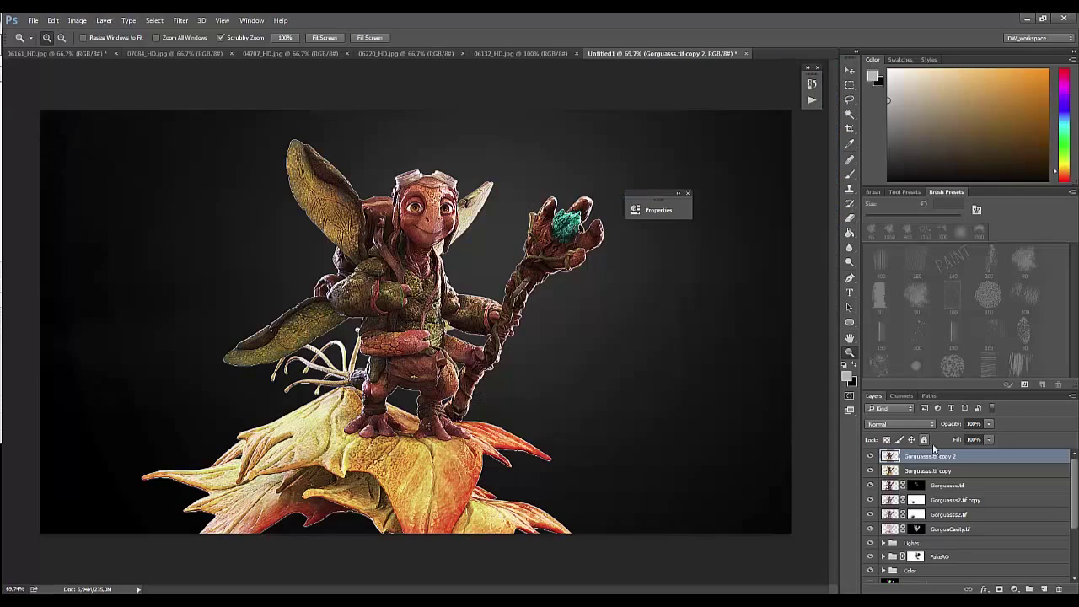
left_click(1002, 589)
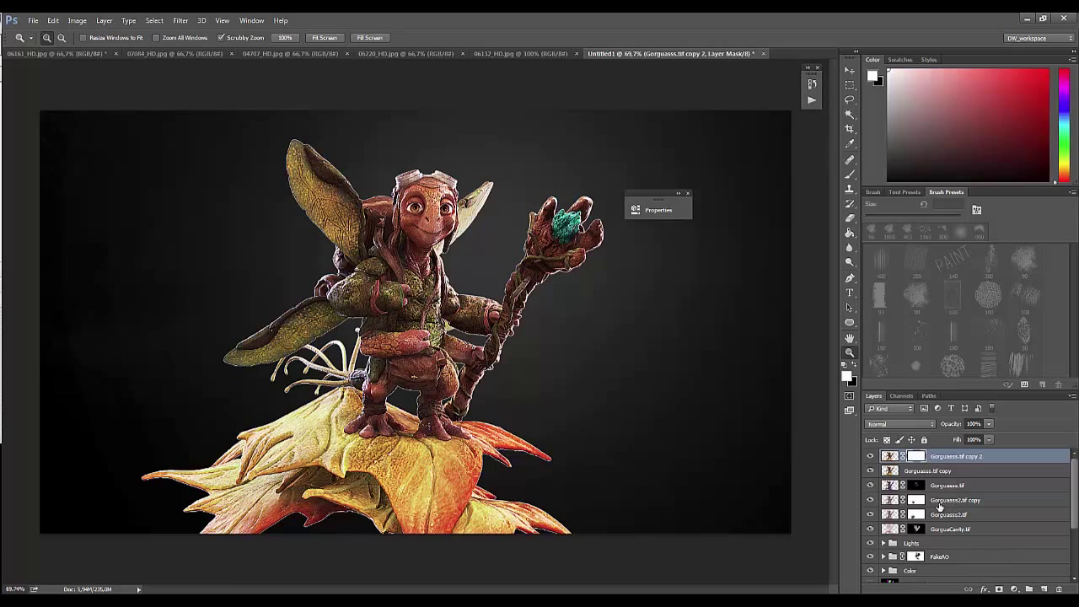
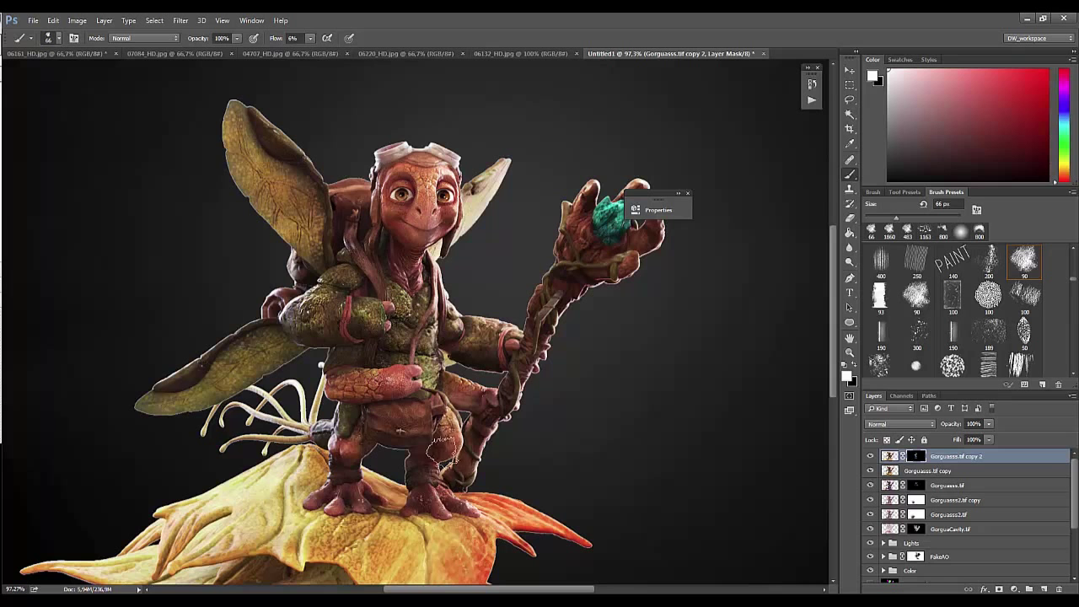
Step: Frame the character on its leaf and lower Gorguasss.tif copy 2 opacity to about 72%
left_click_drag(592, 260, 552, 291)
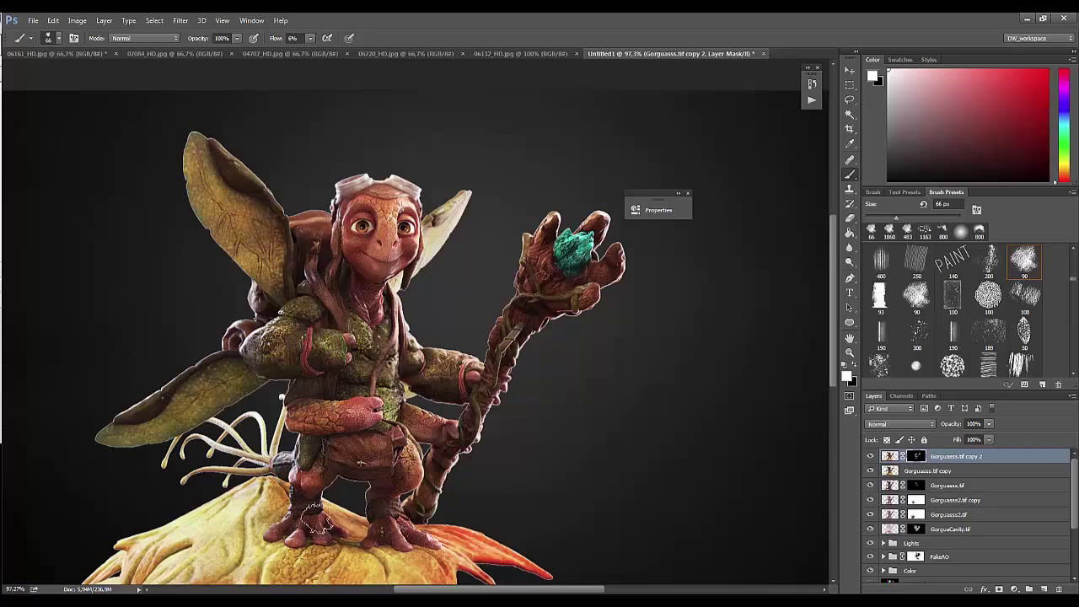
left_click_drag(316, 521, 352, 385)
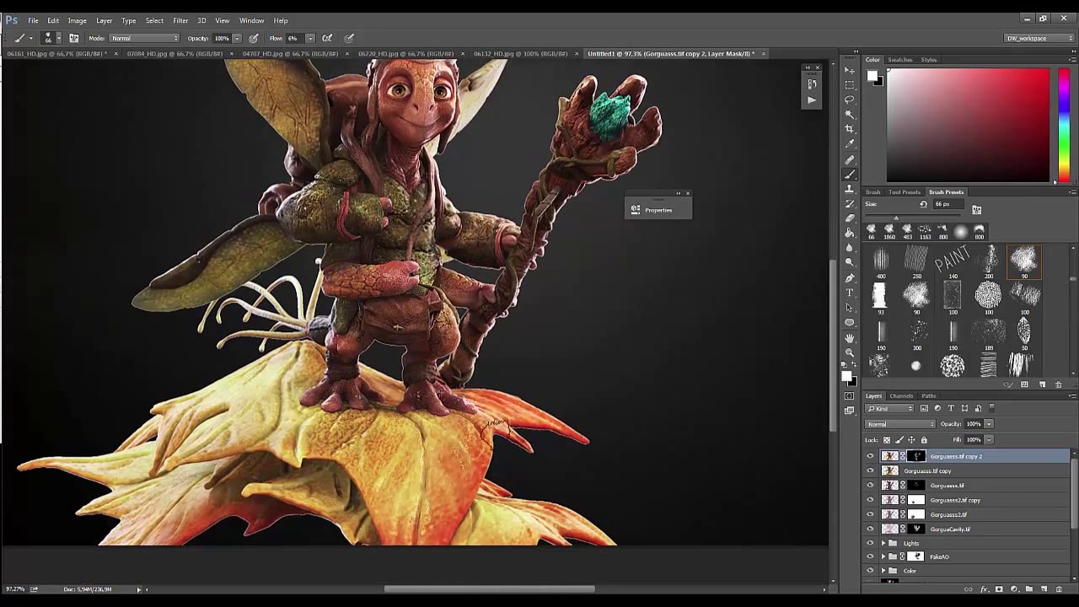
key("z")
left_click_drag(590, 305, 509, 306)
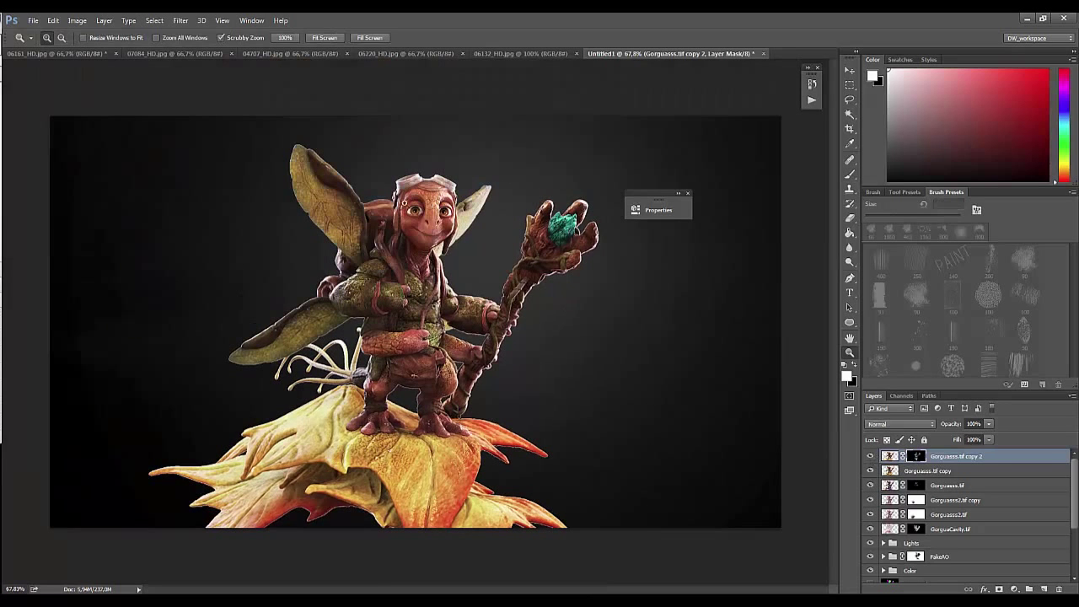
left_click_drag(411, 203, 473, 202)
key("b")
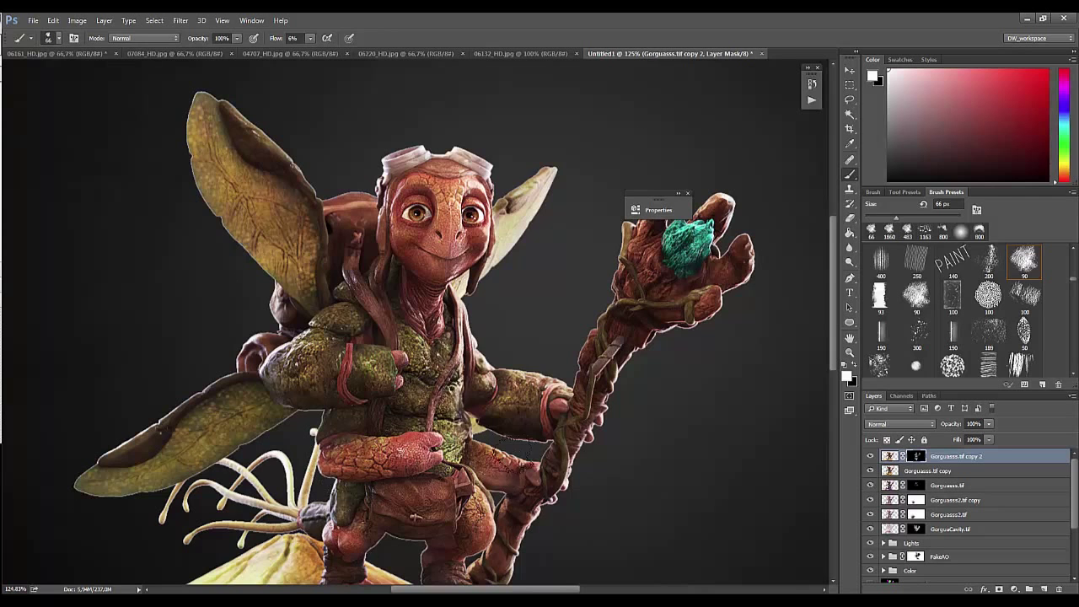
key("z")
left_click_drag(709, 501, 639, 501)
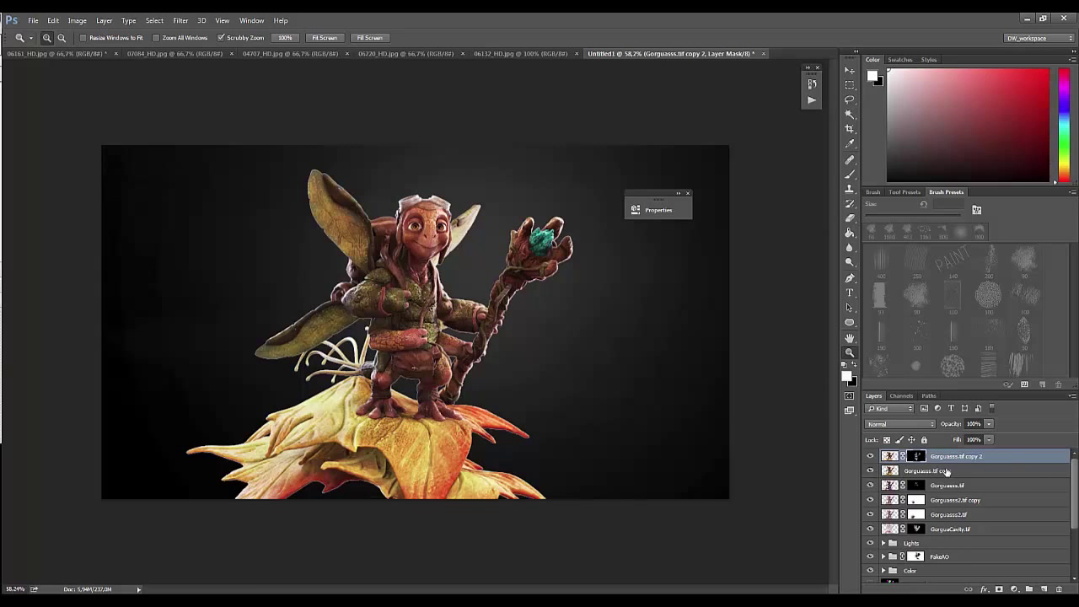
left_click_drag(477, 363, 540, 362)
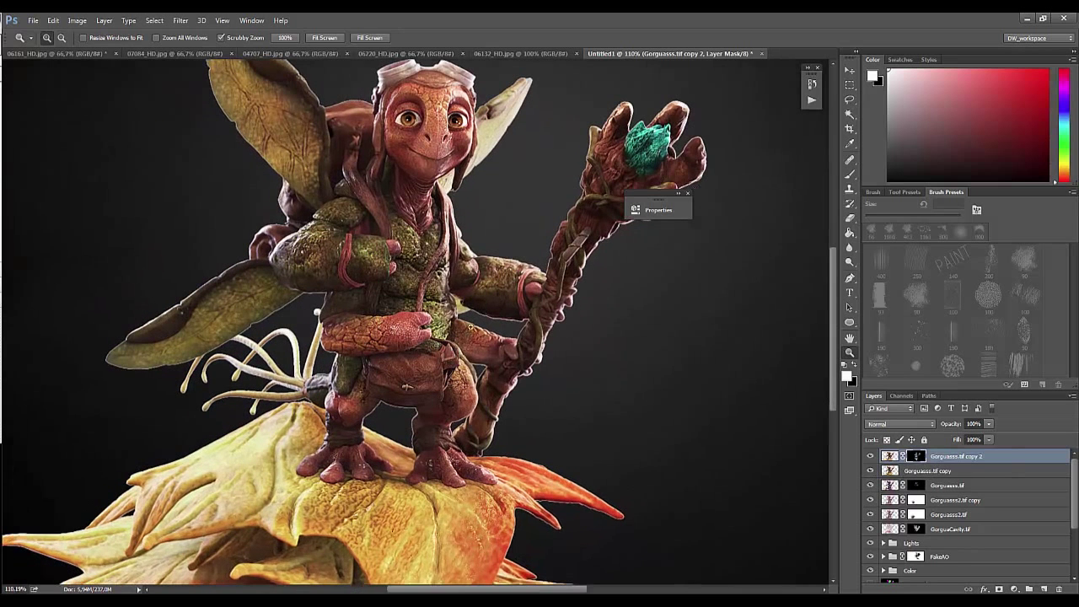
left_click(919, 470, "shift")
left_click(914, 460)
left_click(926, 424)
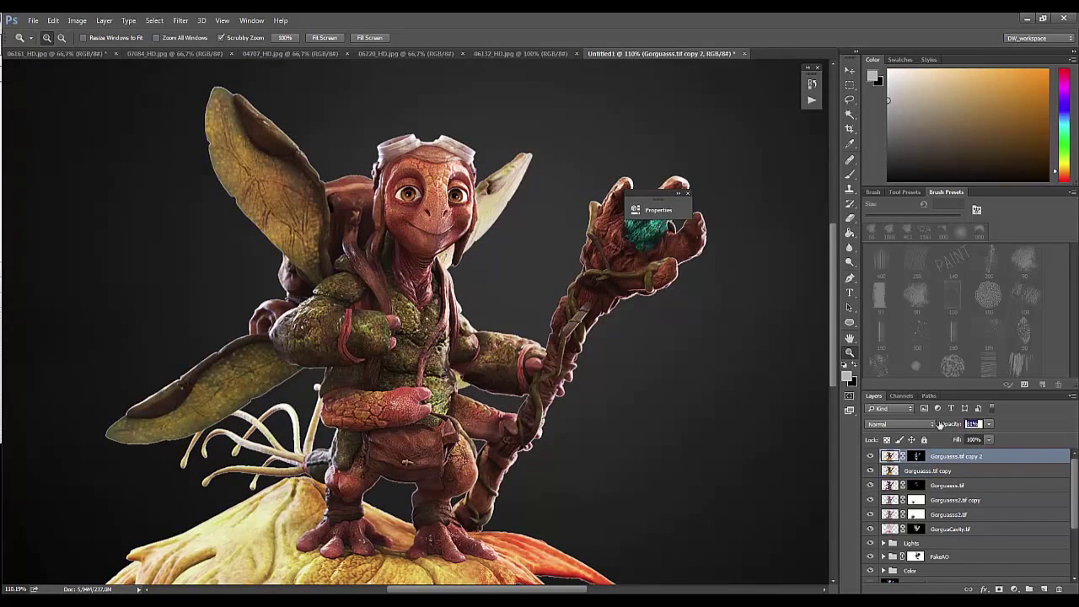
left_click_drag(926, 423, 908, 429)
Step: Merge the character copies, then duplicate the result as a Levels-darkened, highlights-only Screen layer
left_click(933, 468, "shift")
key("ctrl+e")
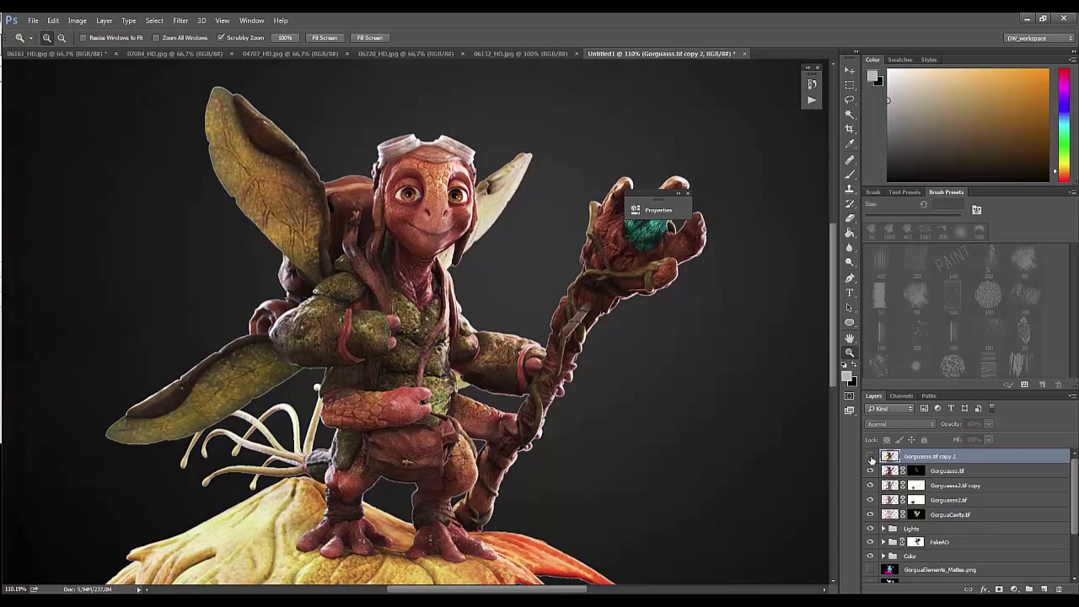
key("ctrl+j")
key("ctrl+l")
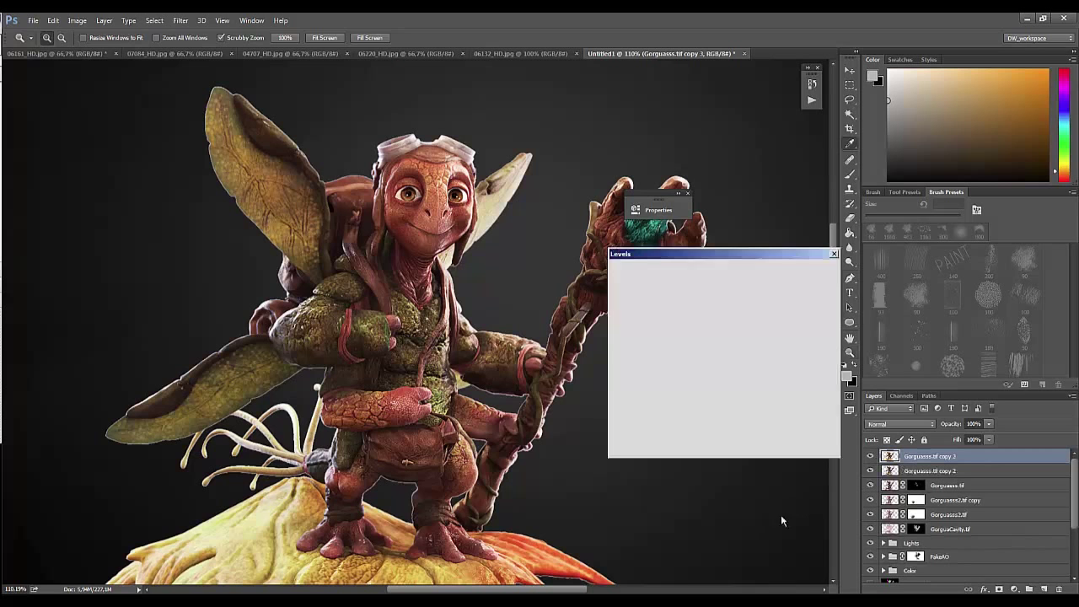
left_click_drag(624, 380, 700, 379)
left_click_drag(766, 379, 719, 384)
key("Return")
key("z")
left_click(901, 423)
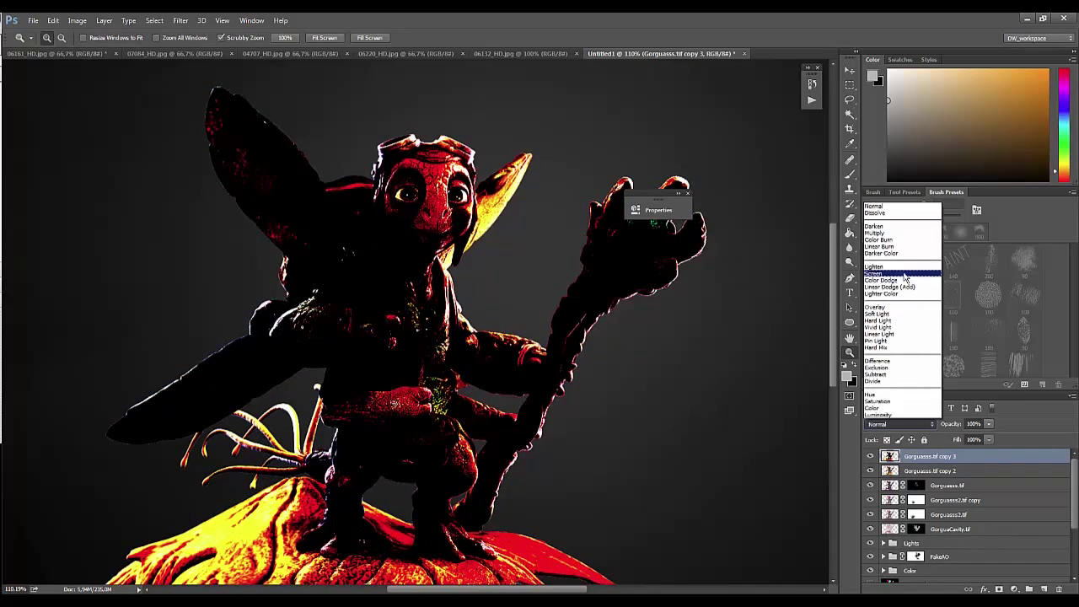
left_click(902, 273)
Step: Apply a Gaussian Blur with a raised radius to turn the duplicate into a soft glow
left_click(181, 20)
left_click(354, 169)
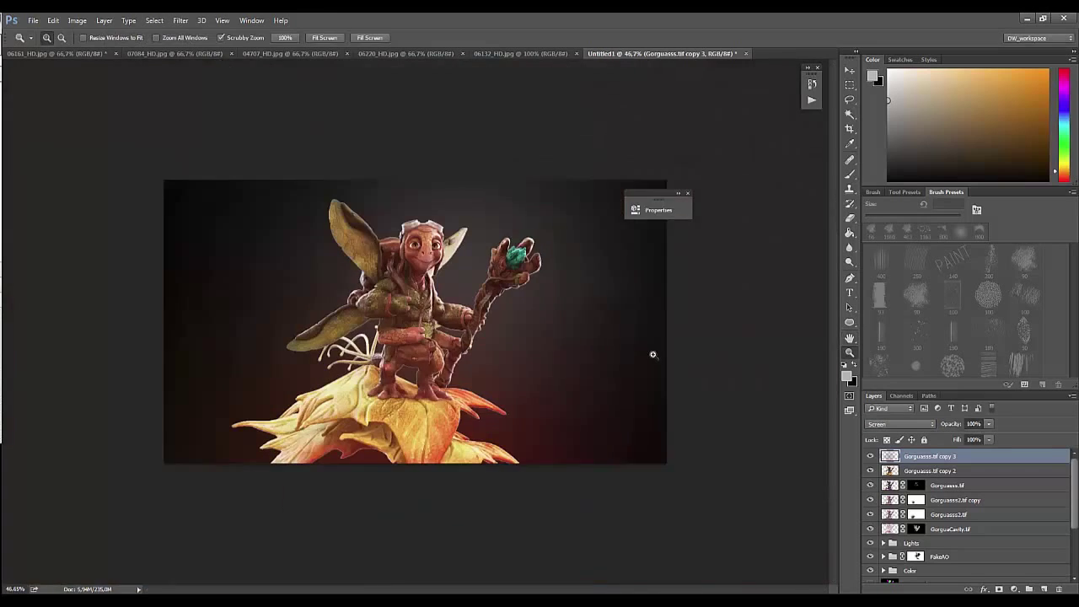
mouse_move(610, 370)
left_mouse_down()
mouse_move(651, 373)
mouse_move(691, 429)
left_mouse_up()
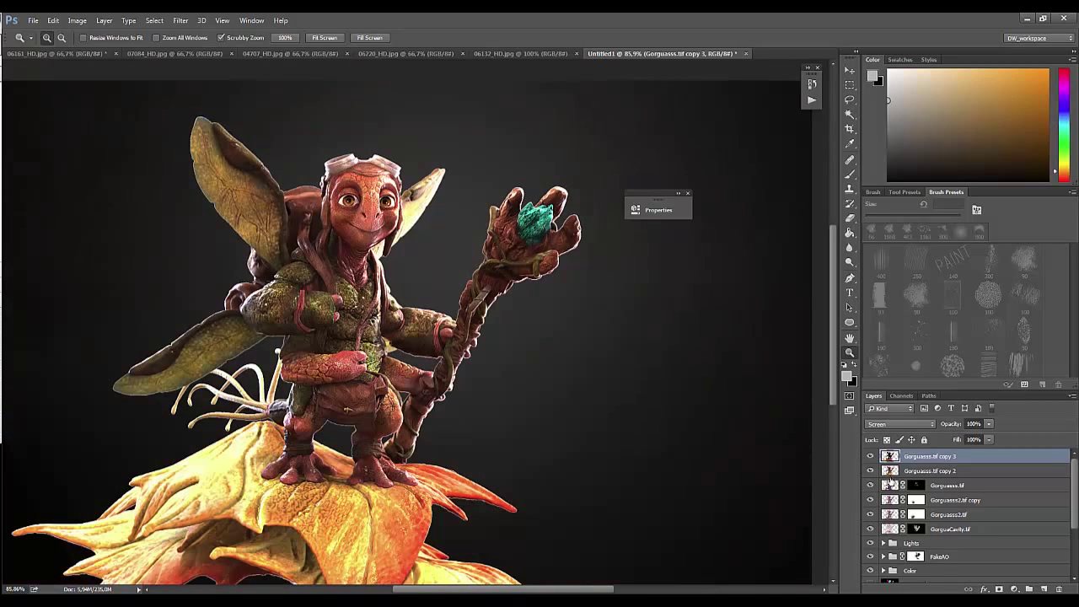
key("ctrl+a")
key("ctrl+z")
left_click(180, 20)
left_click(355, 177)
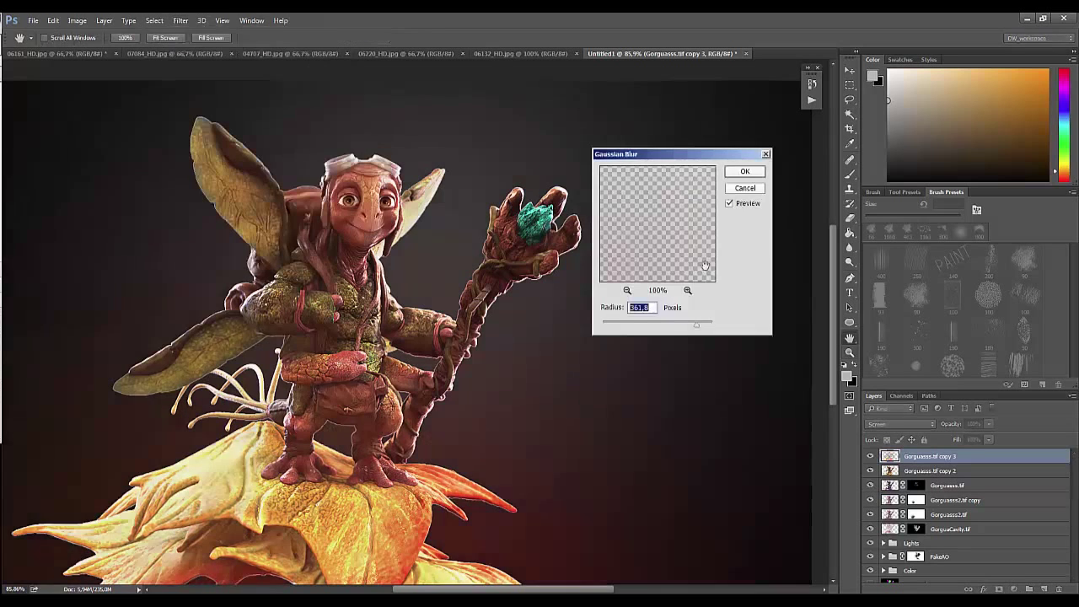
left_click_drag(645, 329, 645, 326)
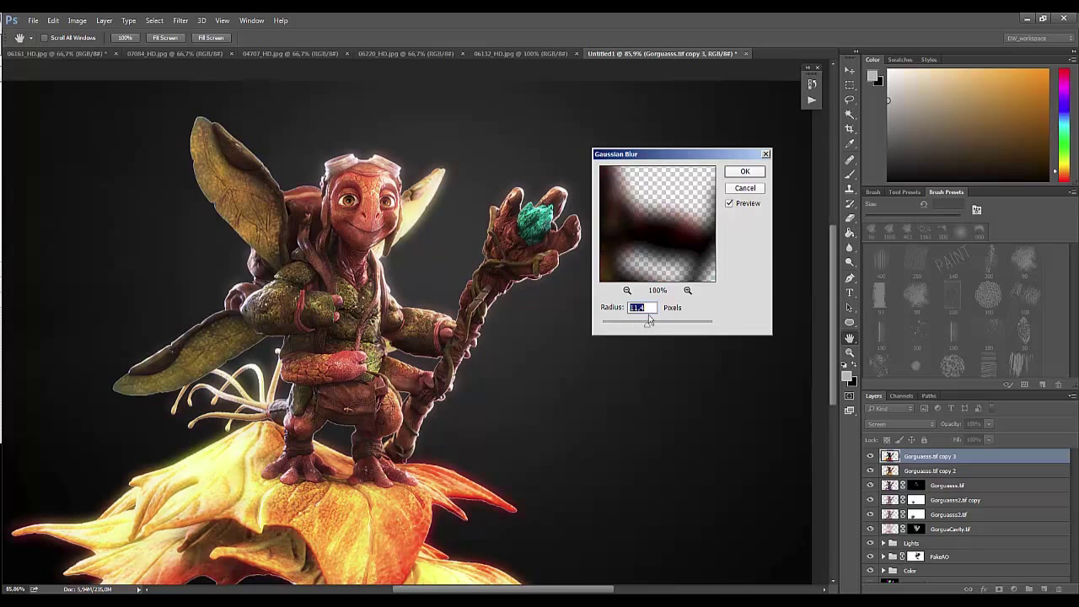
left_click(742, 177)
Step: Compare the glow layer on and off, then hide it with a black layer mask
left_click_drag(604, 433, 590, 432)
left_click(870, 456)
left_click(870, 456)
left_click(870, 456)
left_click(871, 457)
left_click(870, 456)
left_click(871, 458)
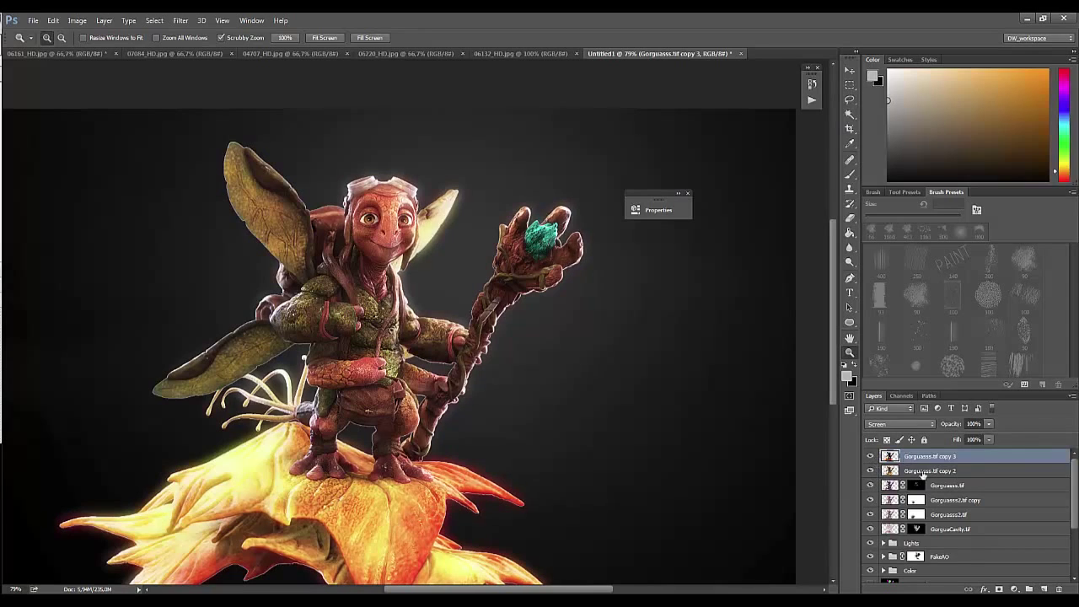
left_click(999, 589, "alt")
Step: Paint speckled glow over the character's head with a scatter brush and compare it
key("b")
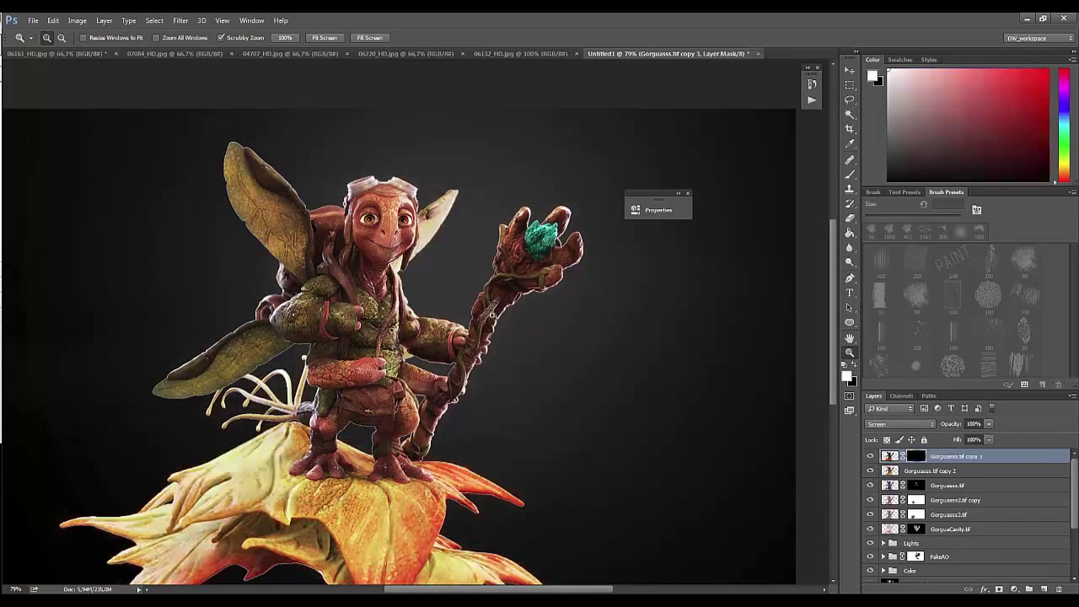
right_click(483, 285)
key("Return")
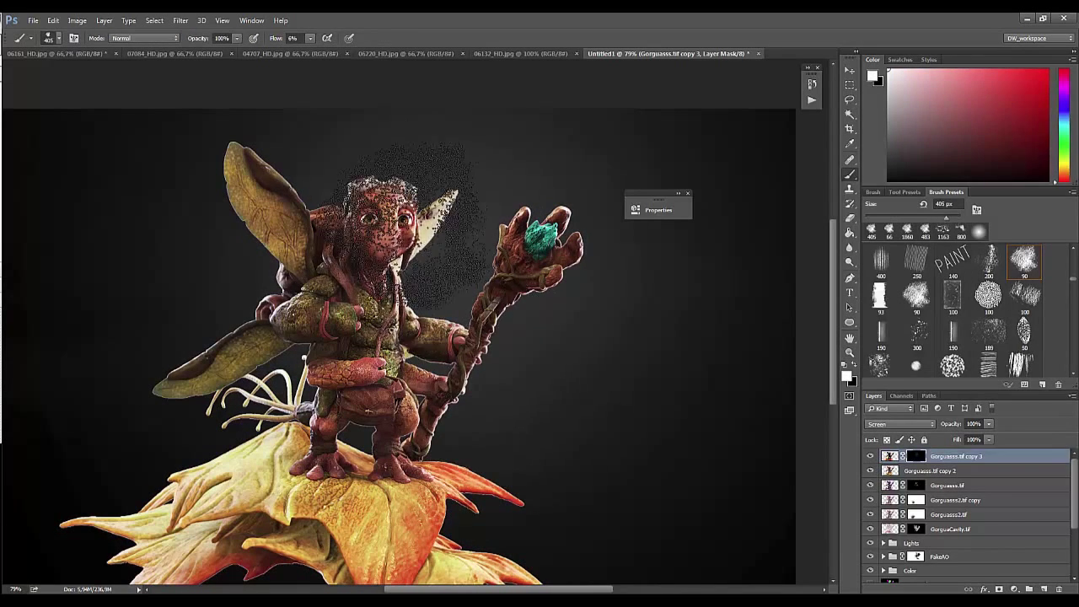
mouse_move(650, 374)
left_mouse_down()
mouse_move(518, 301)
mouse_move(433, 434)
mouse_move(468, 244)
left_mouse_up()
left_click(870, 456)
left_click(871, 456)
left_click(871, 456)
left_click(871, 456)
left_click(870, 456)
left_click(870, 456)
left_click(871, 456)
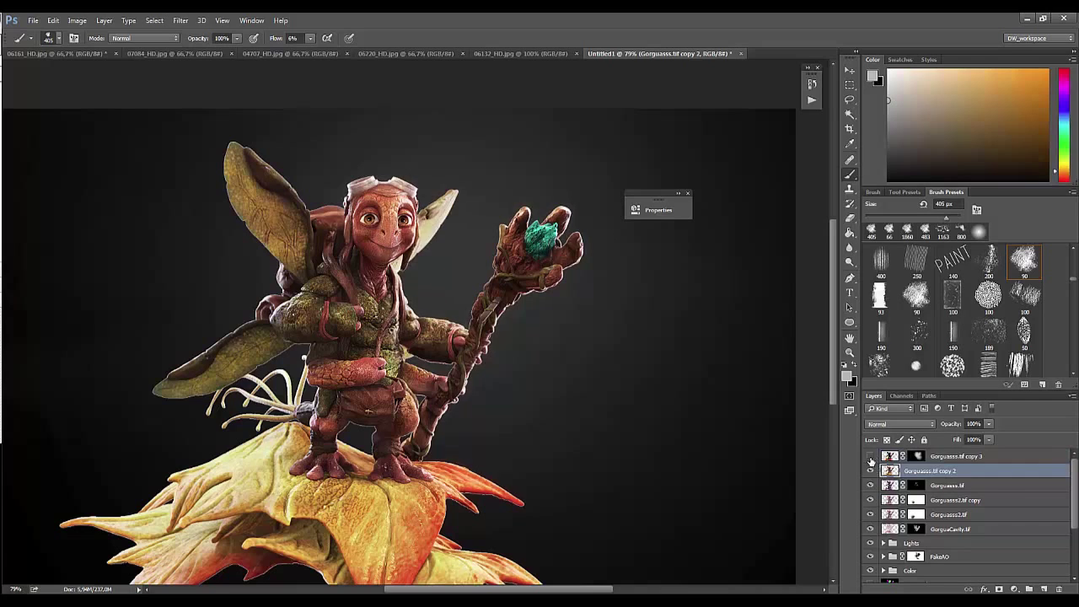
left_click(871, 456)
left_click(871, 456)
left_click(870, 457)
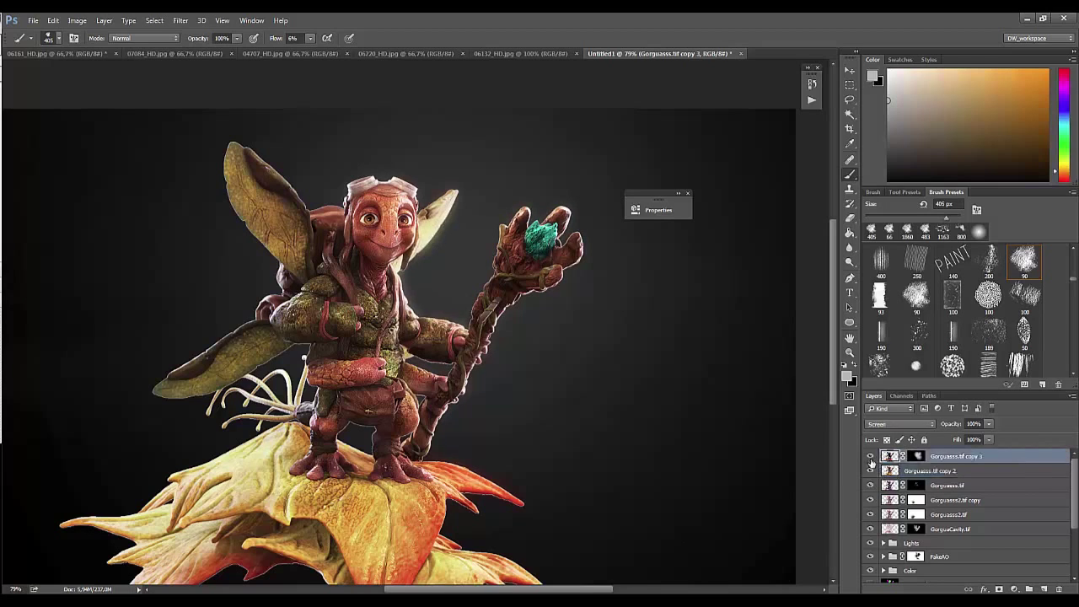
Step: Target the glow mask with a 92 px brush, and disable then re-enable the mask
left_click(917, 456)
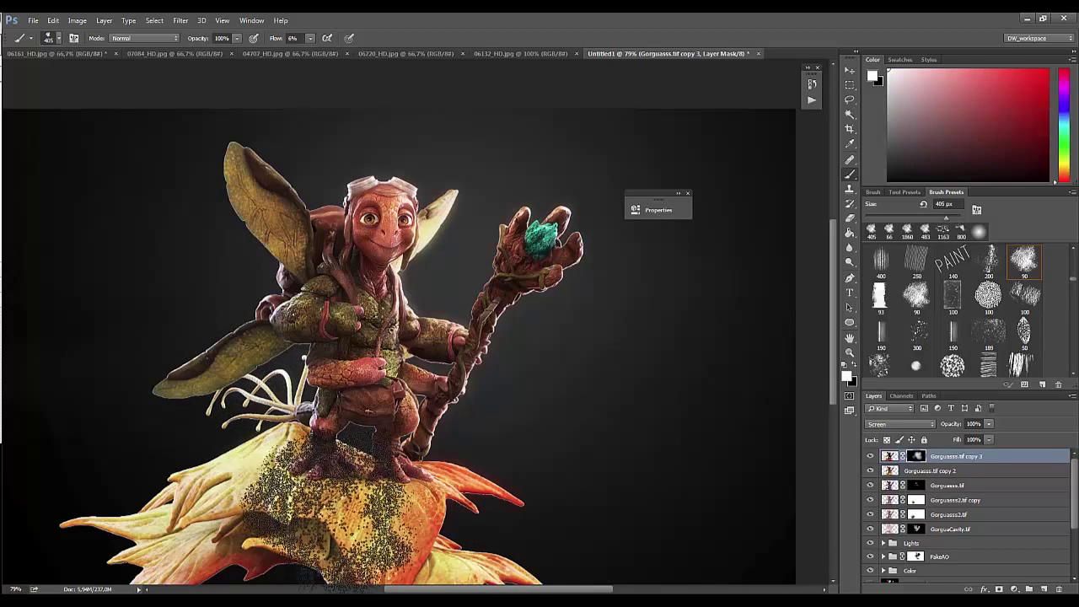
right_click(378, 369)
left_click_drag(405, 387, 396, 386)
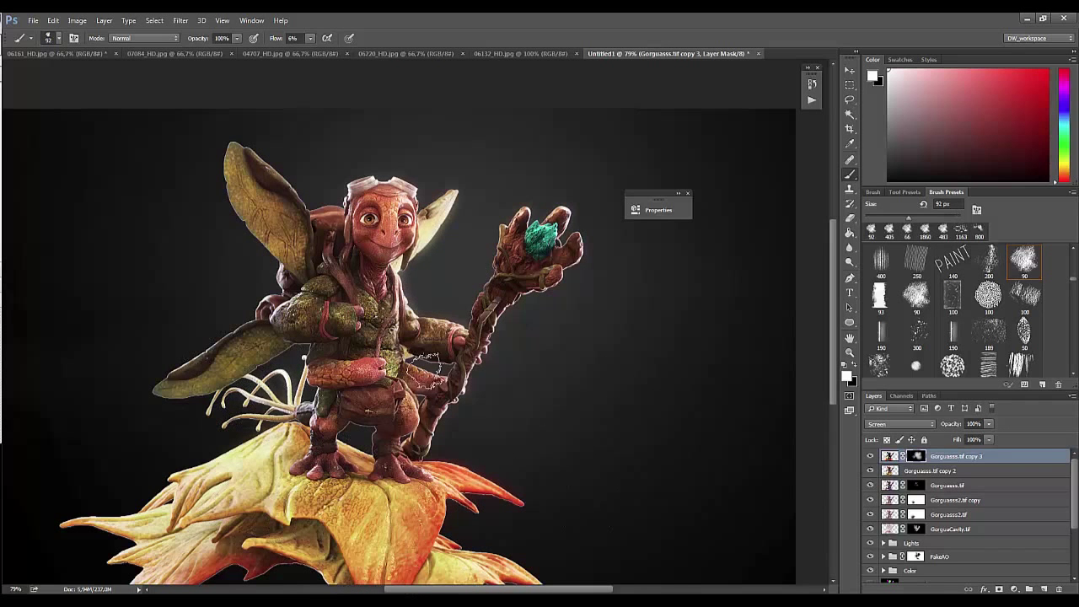
left_click(871, 456)
left_click(871, 456)
right_click(917, 456)
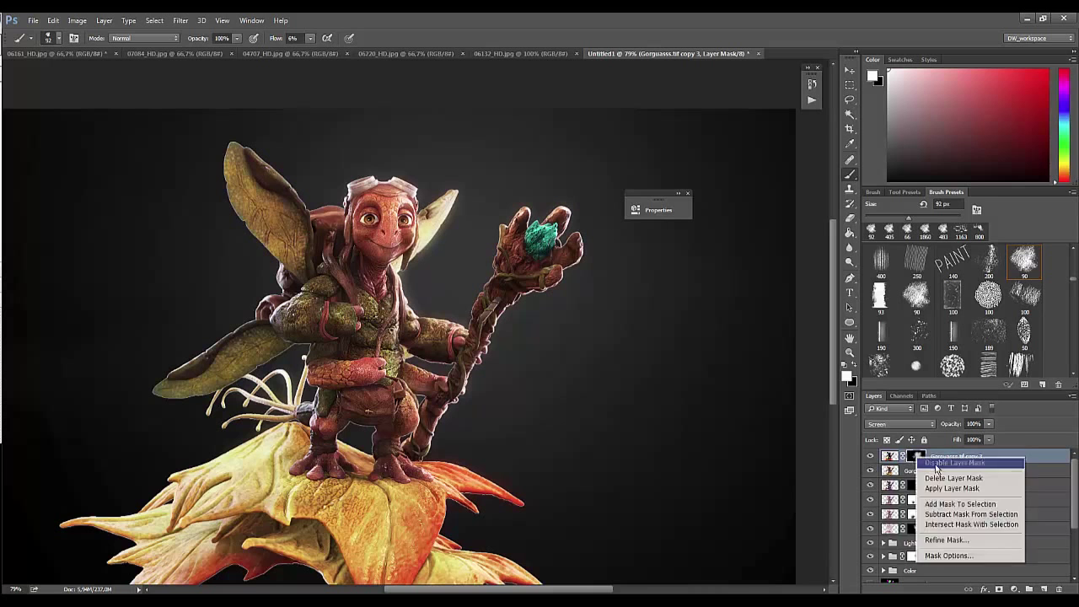
left_click(934, 463)
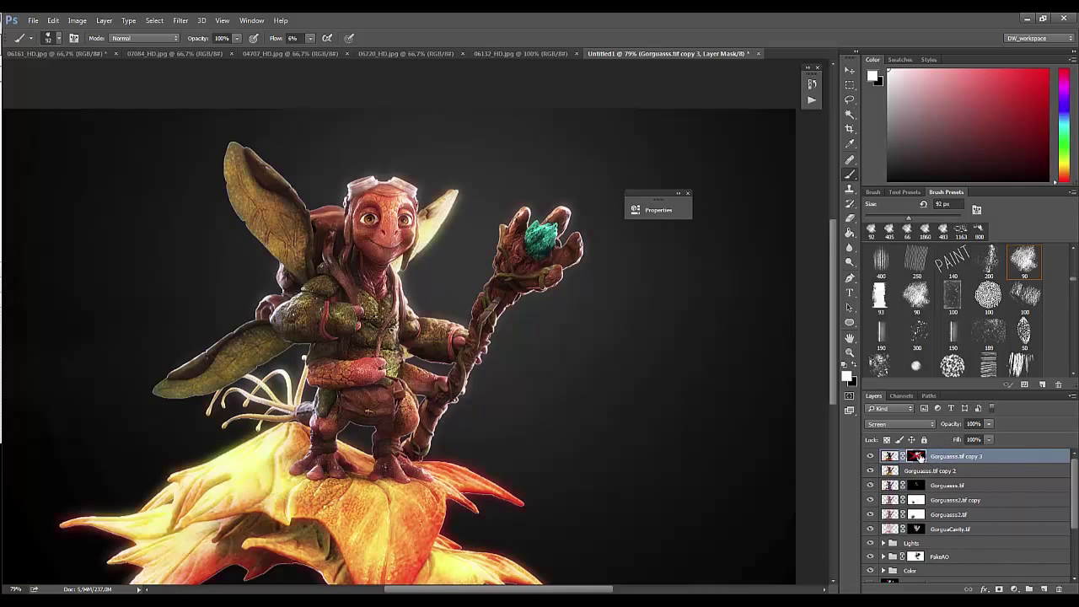
right_click(916, 456)
left_click(937, 469)
Step: Lower the glow layer's opacity and compare it with the layer hidden and shown
left_click_drag(946, 424, 919, 426)
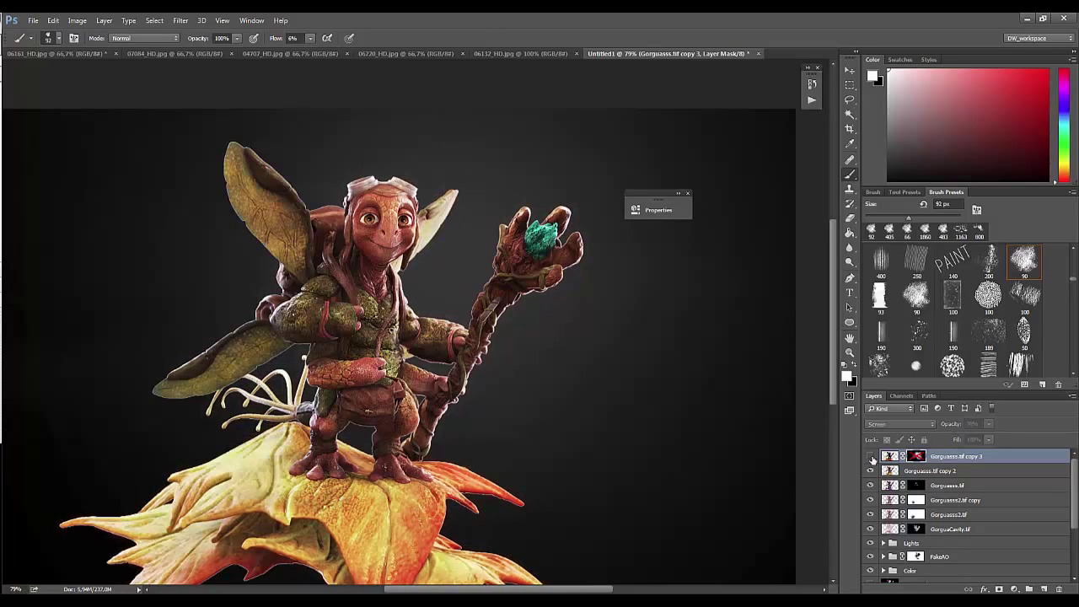
key("z")
left_click_drag(795, 450, 673, 443)
left_click(870, 456)
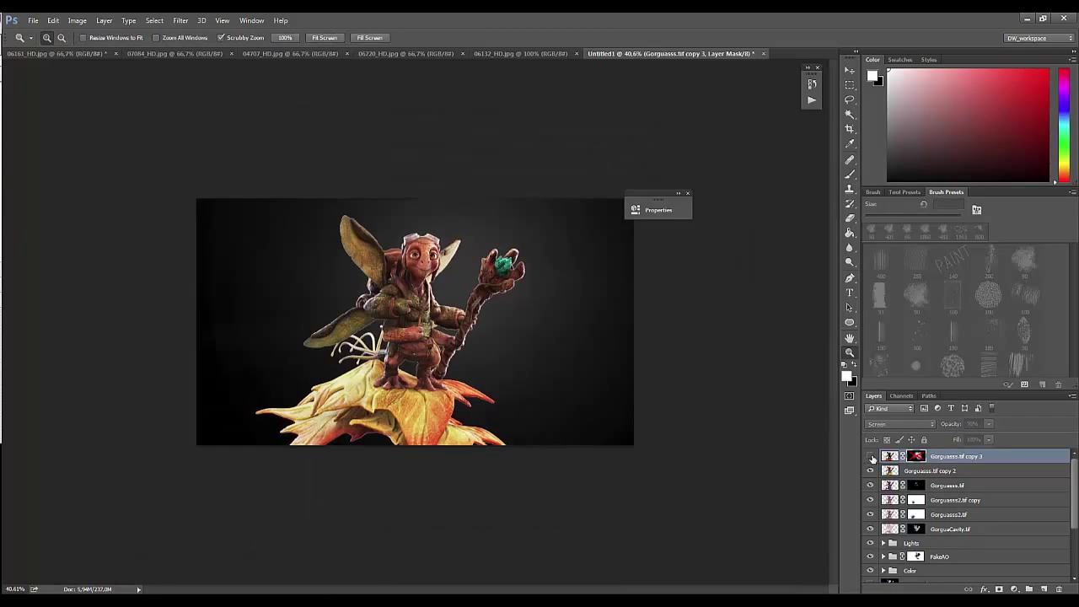
left_click(871, 457)
left_click_drag(579, 405, 576, 410)
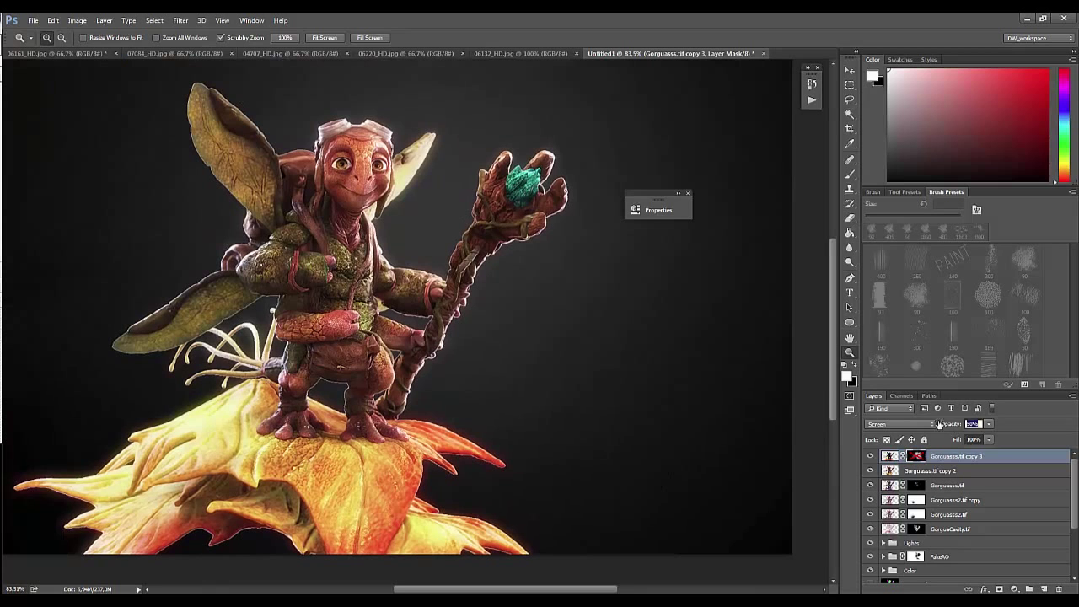
Step: Toggle the glow layer's mask off and back on to compare the painted reveal
double_click(871, 456)
double_click(871, 456)
left_click(917, 456, "shift")
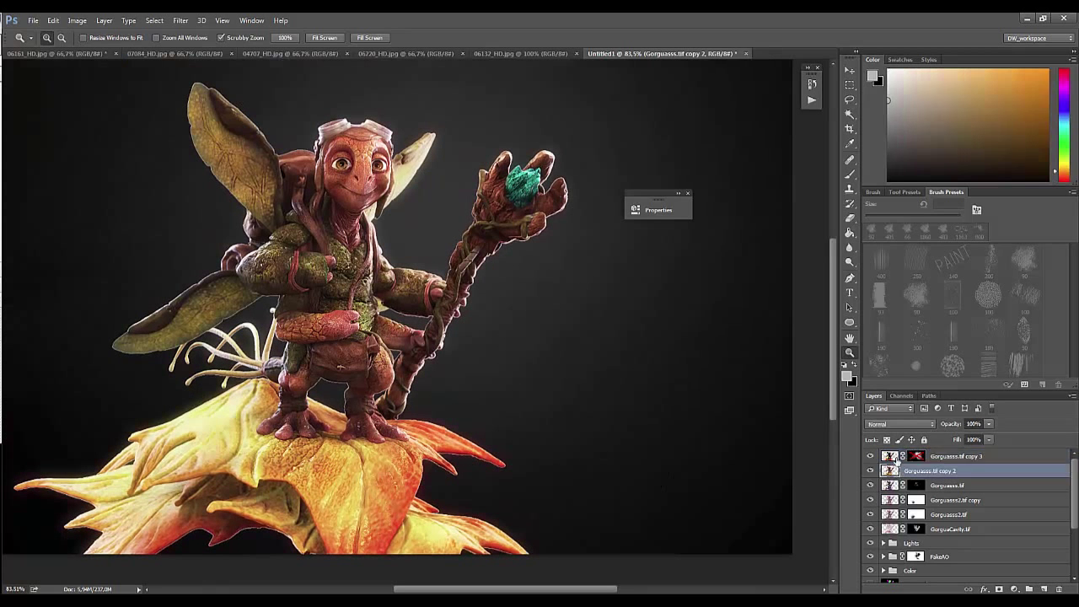
left_click(918, 456, "shift")
left_click(917, 457, "shift")
left_click(917, 456, "shift")
left_click(917, 456, "shift")
key("b")
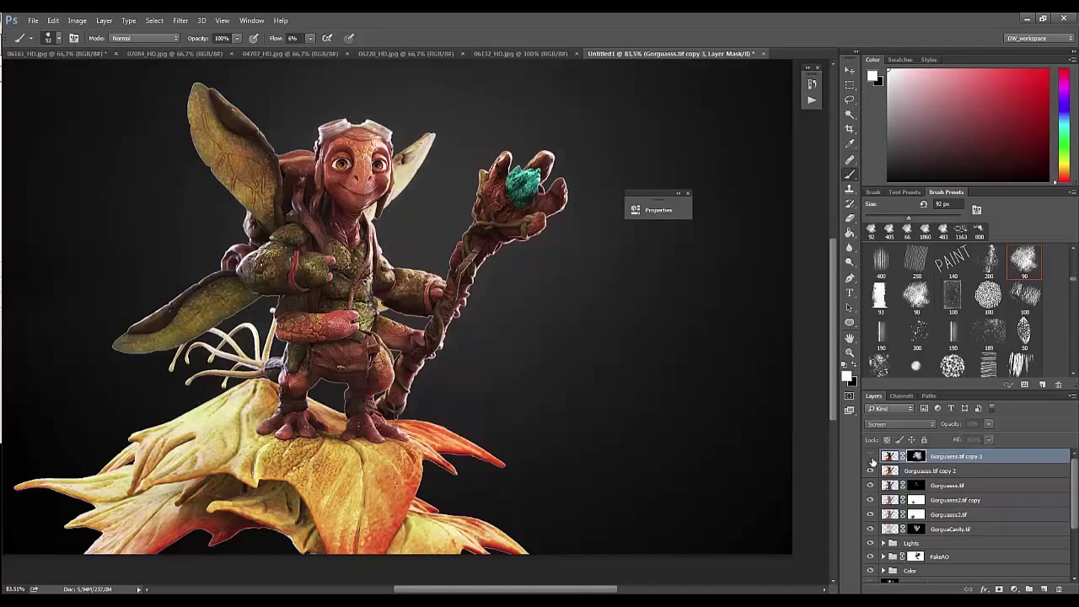
right_click(919, 460)
right_click(917, 462)
left_click(953, 461)
right_click(924, 461)
left_click(929, 462)
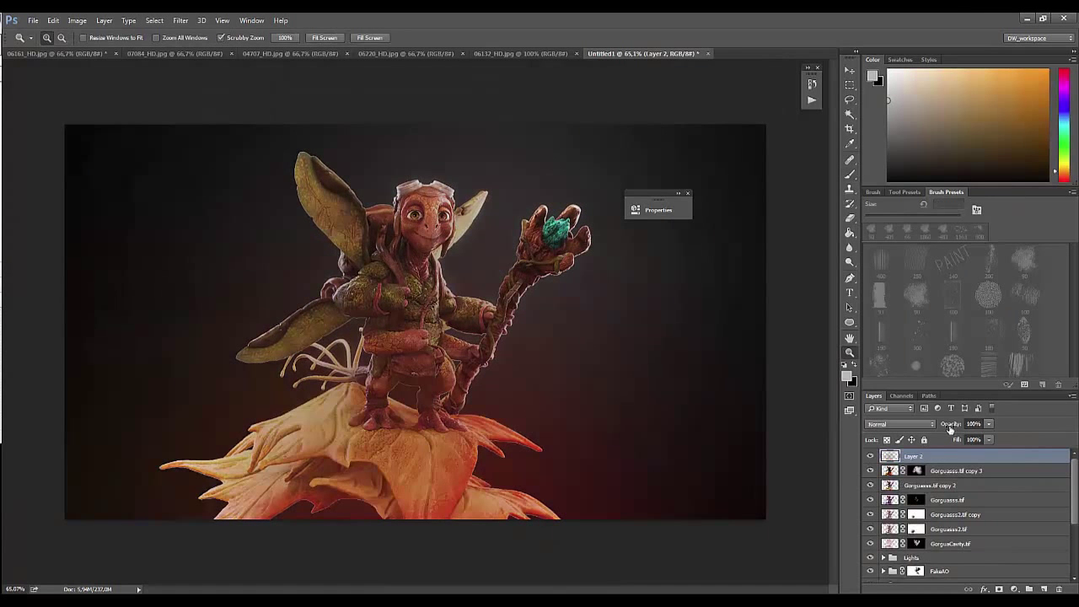
Step: Lower Layer 2's opacity to about 12% and compare it on and off
left_click_drag(950, 430, 902, 422)
left_click(871, 457)
left_click(871, 459)
left_click_drag(939, 428, 942, 430)
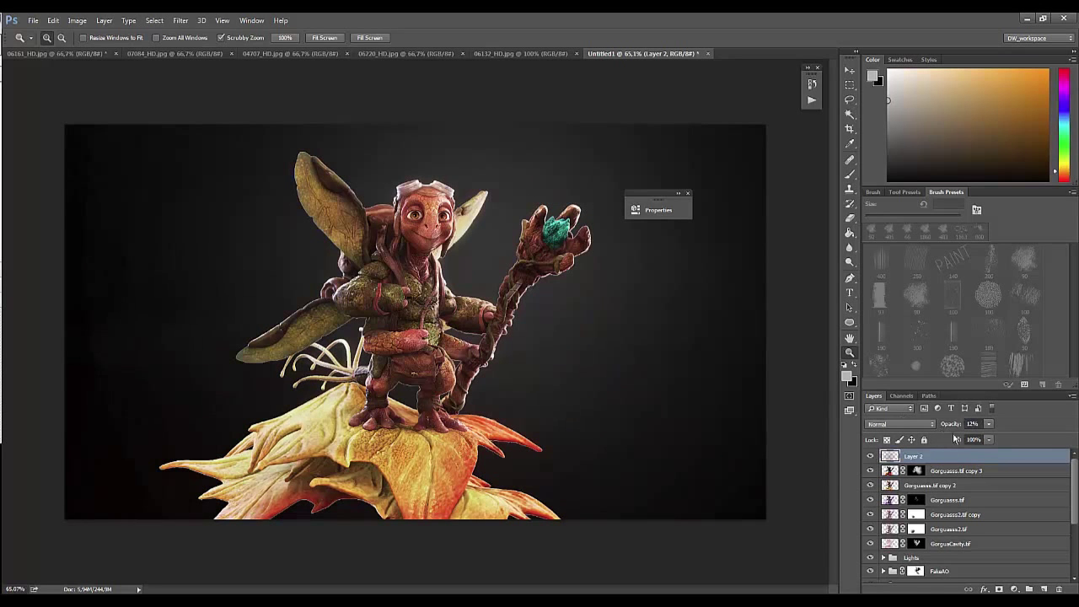
Step: Add a desaturating Hue/Saturation and a Posterize adjustment, then hide both
left_click(1014, 588)
left_click(969, 473)
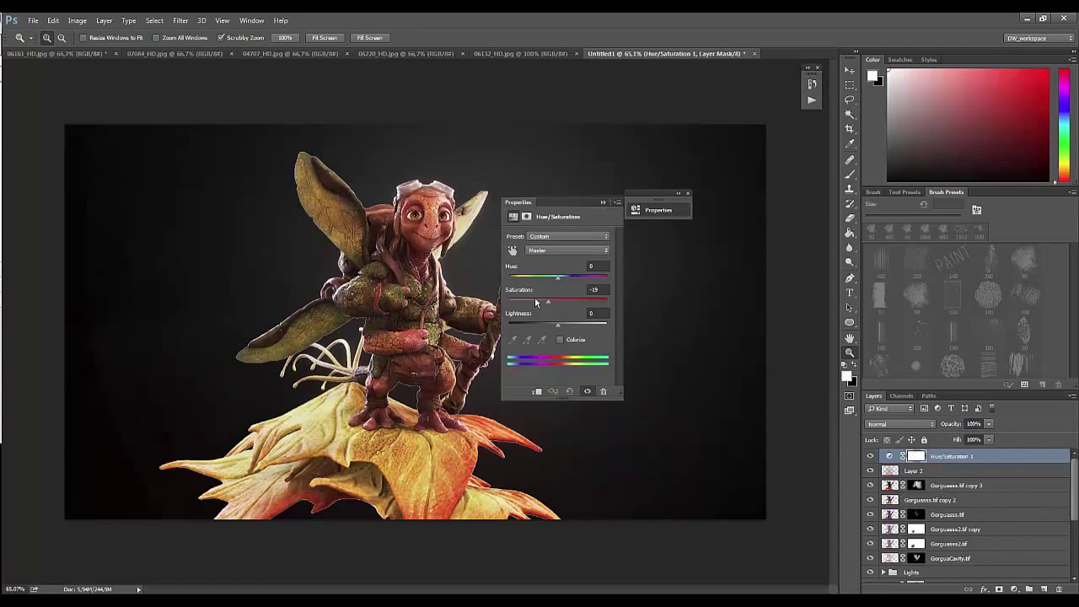
left_click_drag(559, 315, 506, 315)
left_click(1014, 589)
left_click(1025, 548)
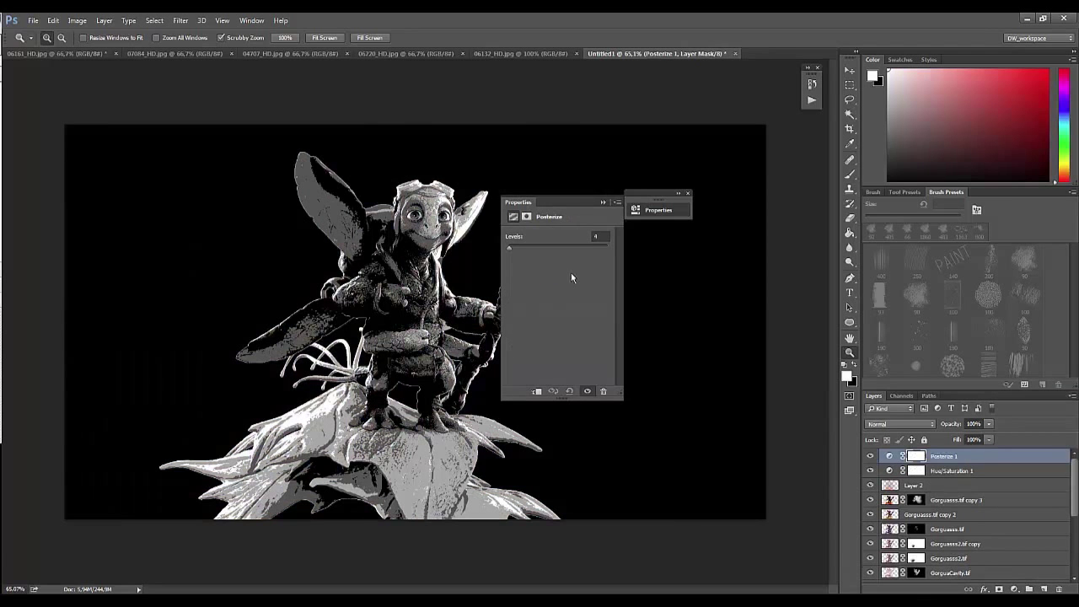
left_click(603, 202)
left_click(688, 197)
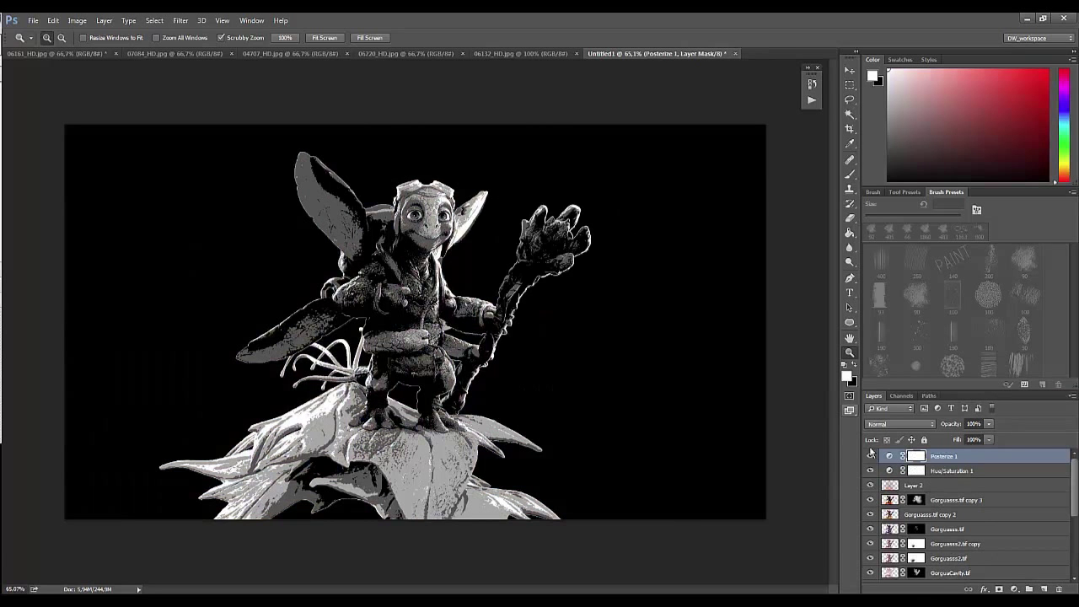
left_click_drag(870, 456, 870, 471)
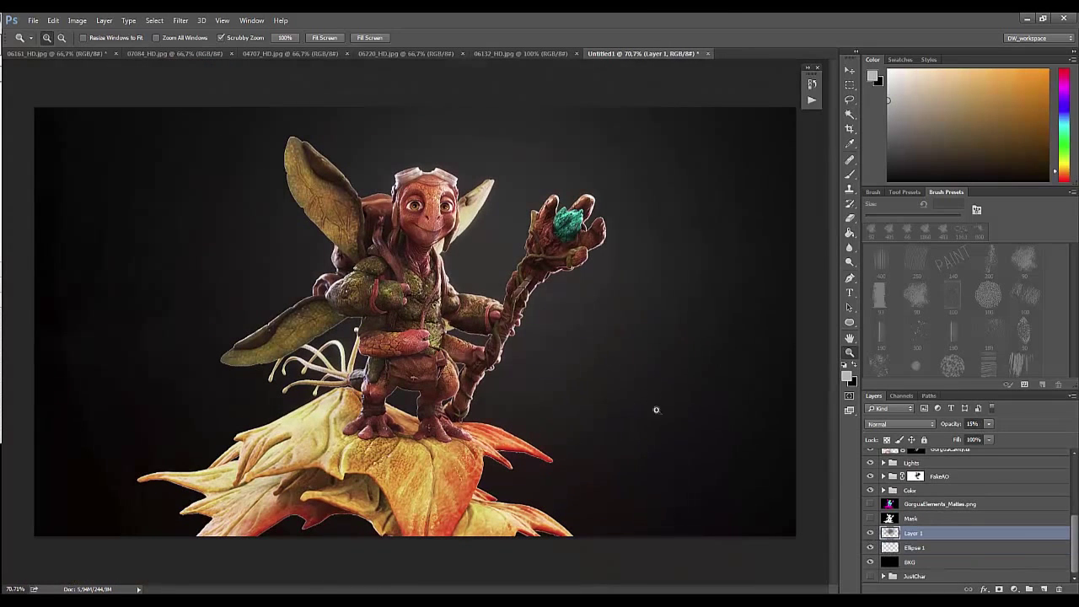
Step: Brighten the glow behind the creature's head with a soft round brush
key("b")
right_click(608, 219)
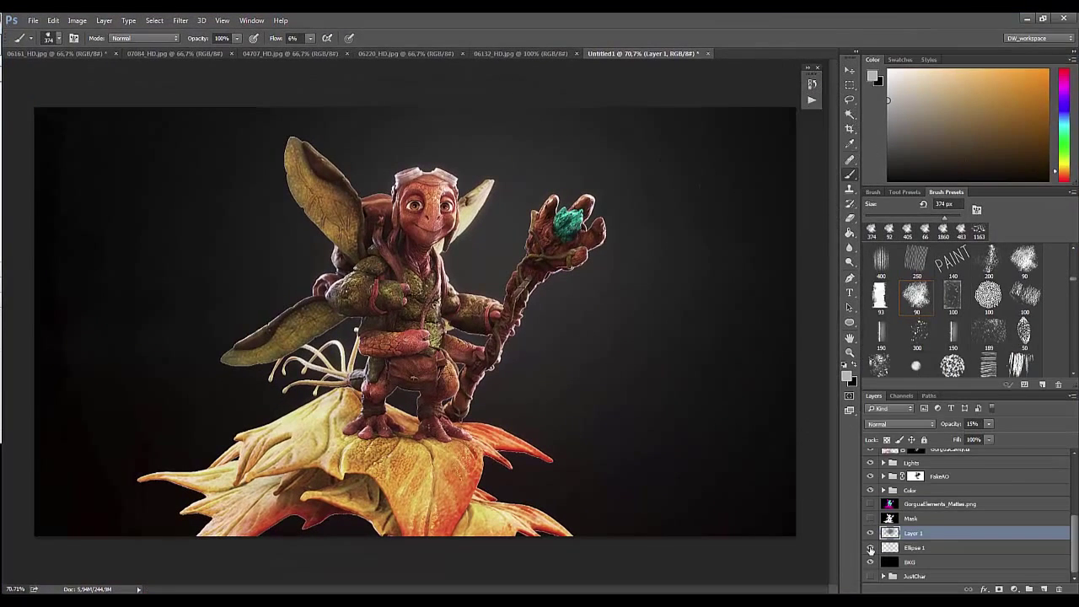
left_click(895, 549)
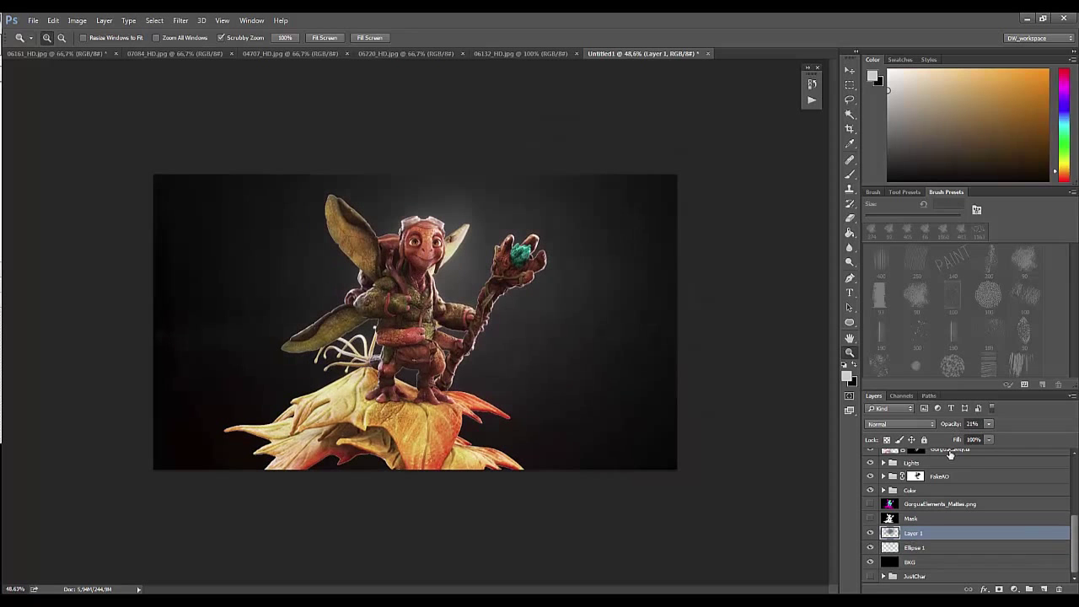
left_click(890, 550)
left_click(563, 377)
key("b")
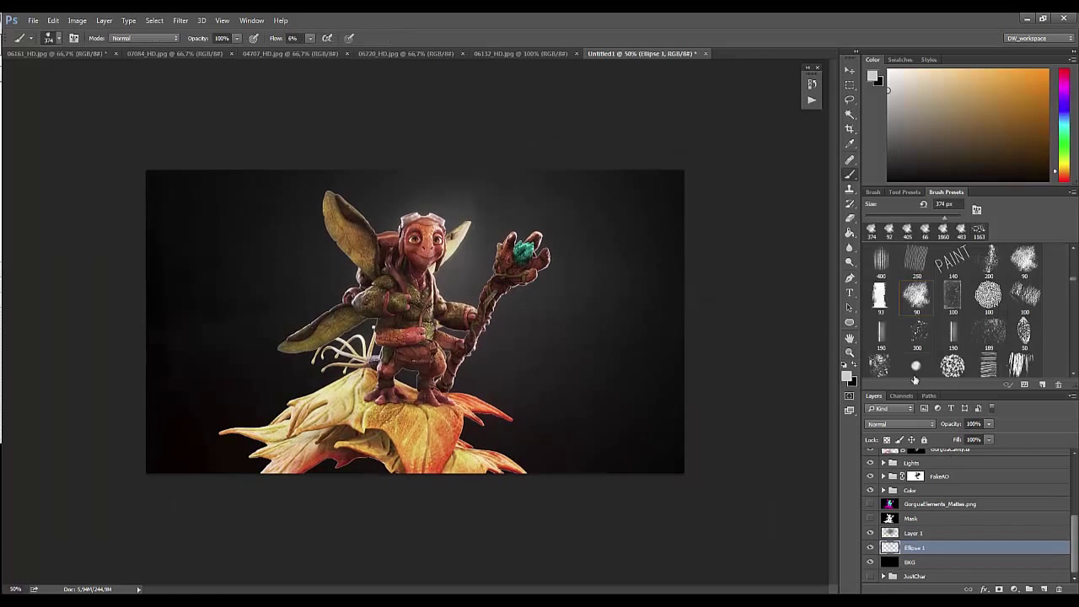
right_click(557, 274)
left_click_drag(413, 232, 479, 277)
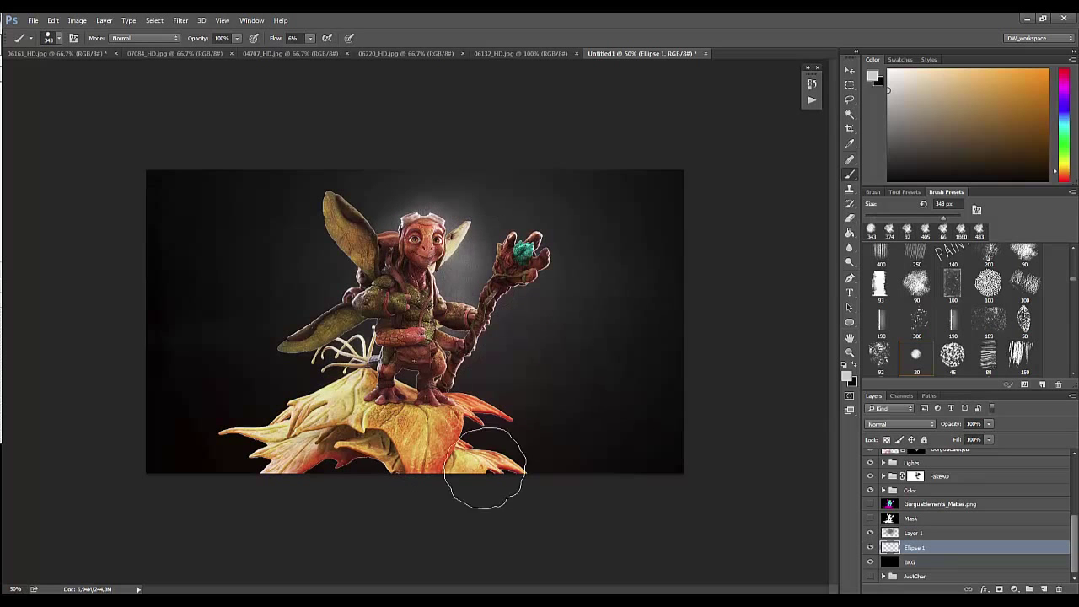
key("z")
left_click_drag(482, 470, 506, 469)
Step: Merge the painted glow into Ellipse 1 and soften it with a Gaussian Blur
left_click(915, 533)
key("ctrl+e")
left_click(181, 21)
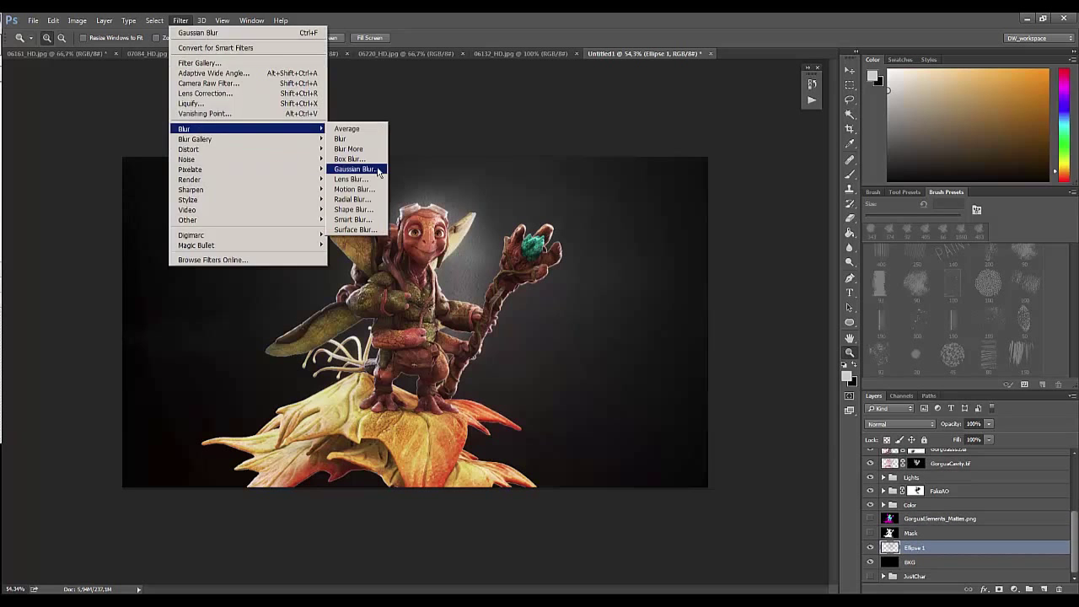
left_click(377, 171)
key("Escape")
Step: Colorize the glow with a warm Hue/Saturation tint (Hue 15, Saturation 25)
key("ctrl+u")
left_click_drag(769, 256, 742, 258)
left_click(877, 323)
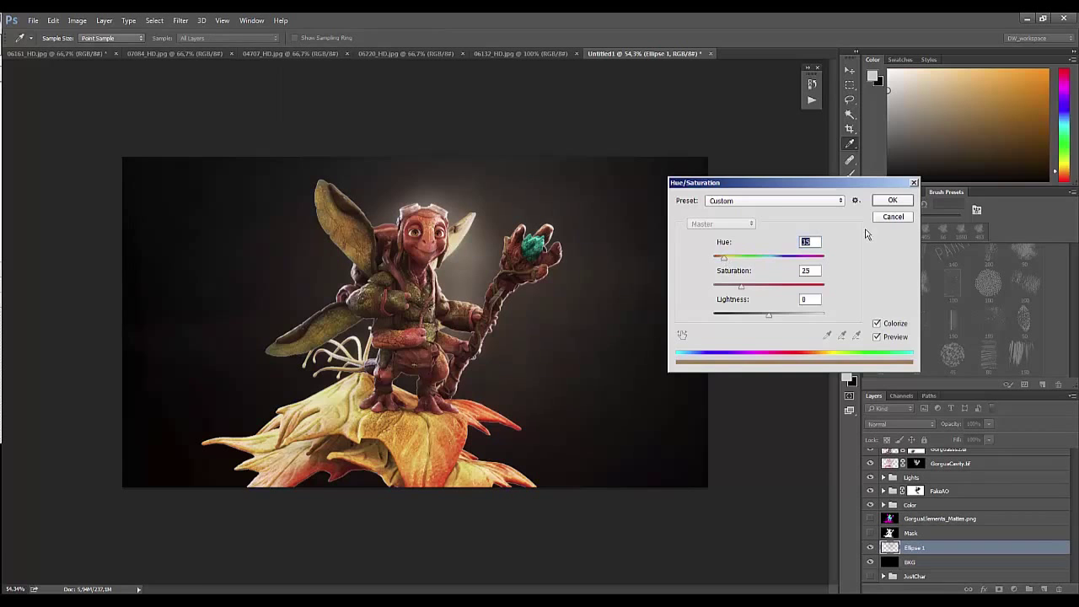
left_click(893, 200)
Step: Fit the whole image in view, compare Layer 2 on and off, and select it
key("z")
left_click_drag(465, 287, 522, 307)
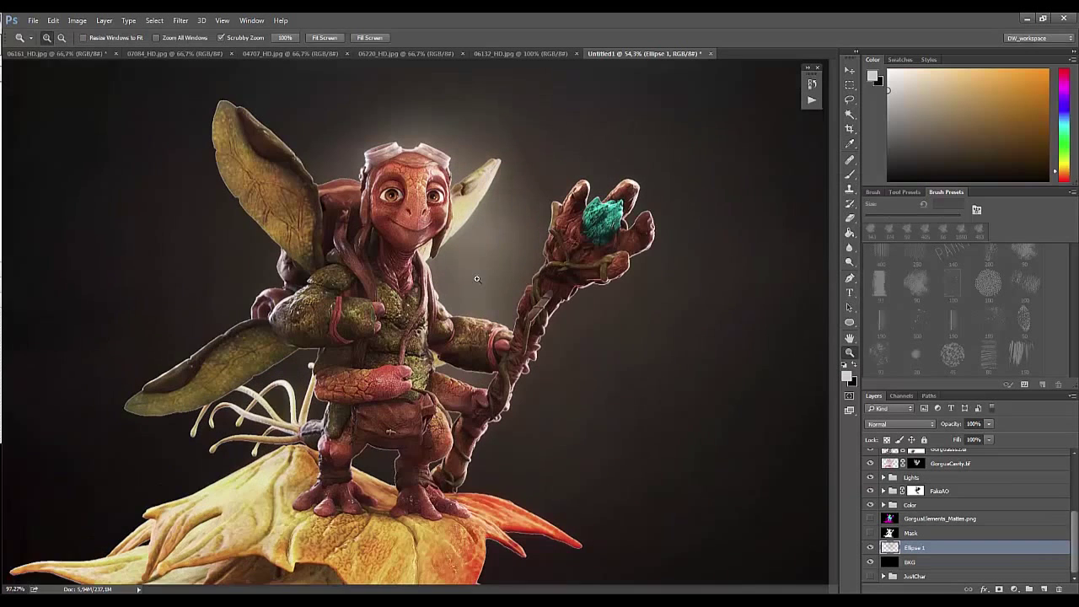
key("ctrl+0")
scroll(950, 514, "up", 3)
left_click(871, 485)
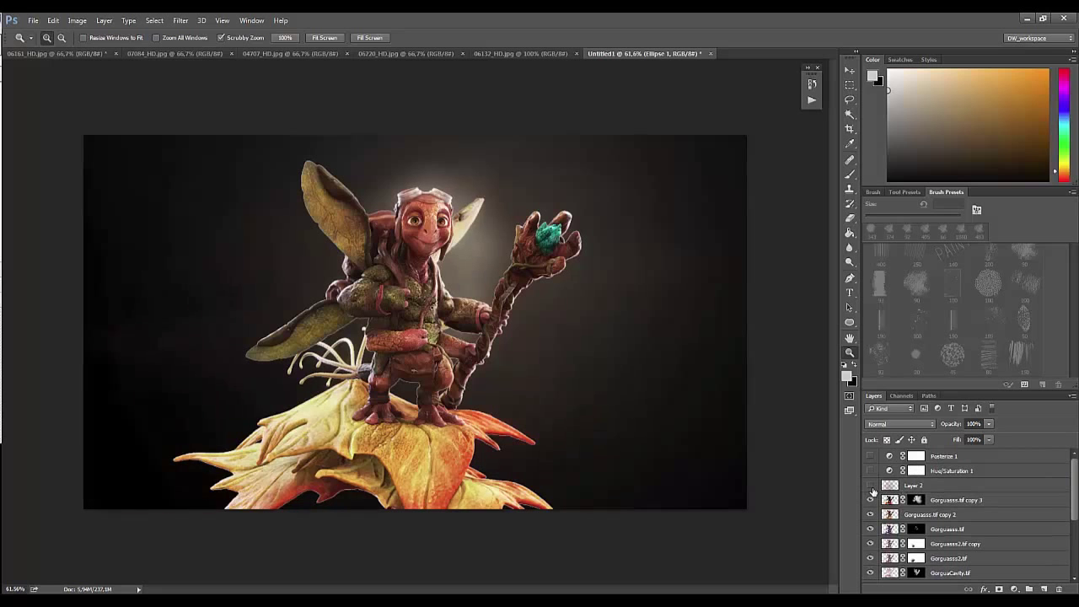
left_click(871, 486)
left_click(919, 486)
Step: Try Cooling and other Photo Filter presets above Layer 2, then delete the filter
left_click(1014, 588)
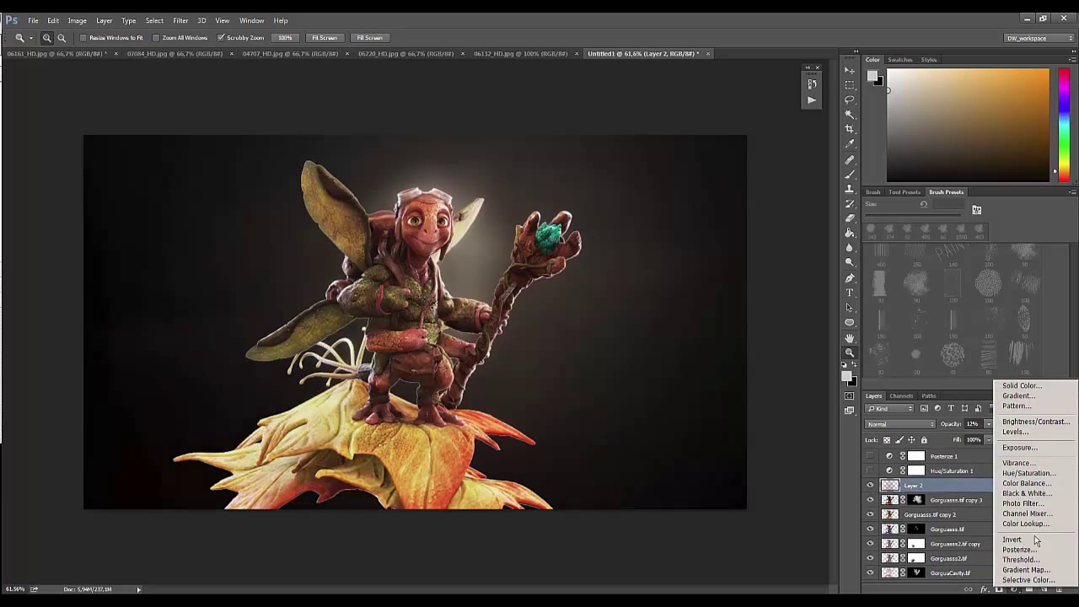
left_click(1023, 504)
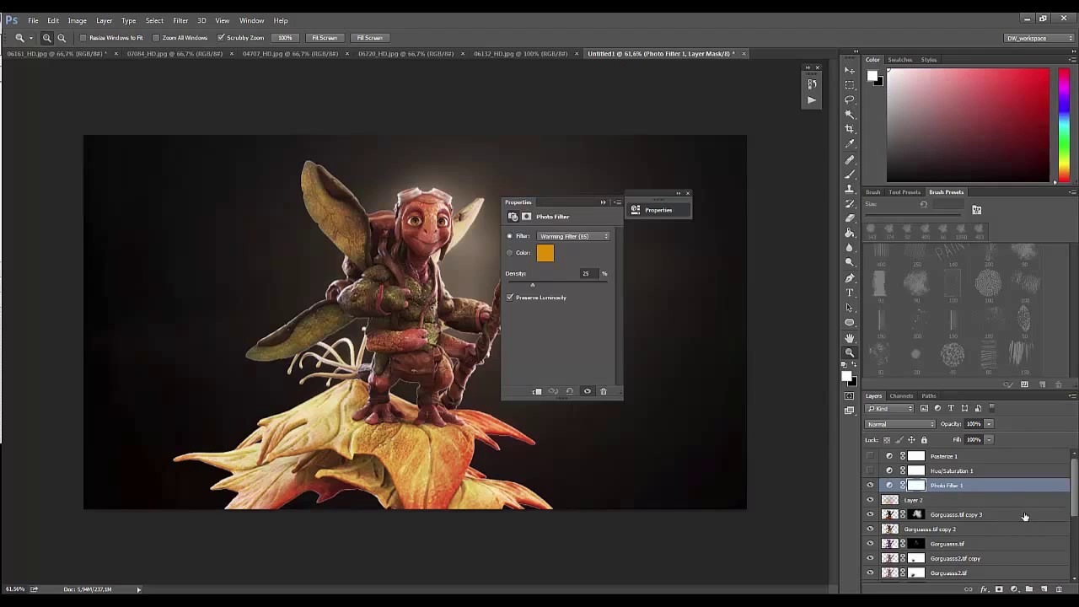
left_click(557, 237)
left_click(561, 266)
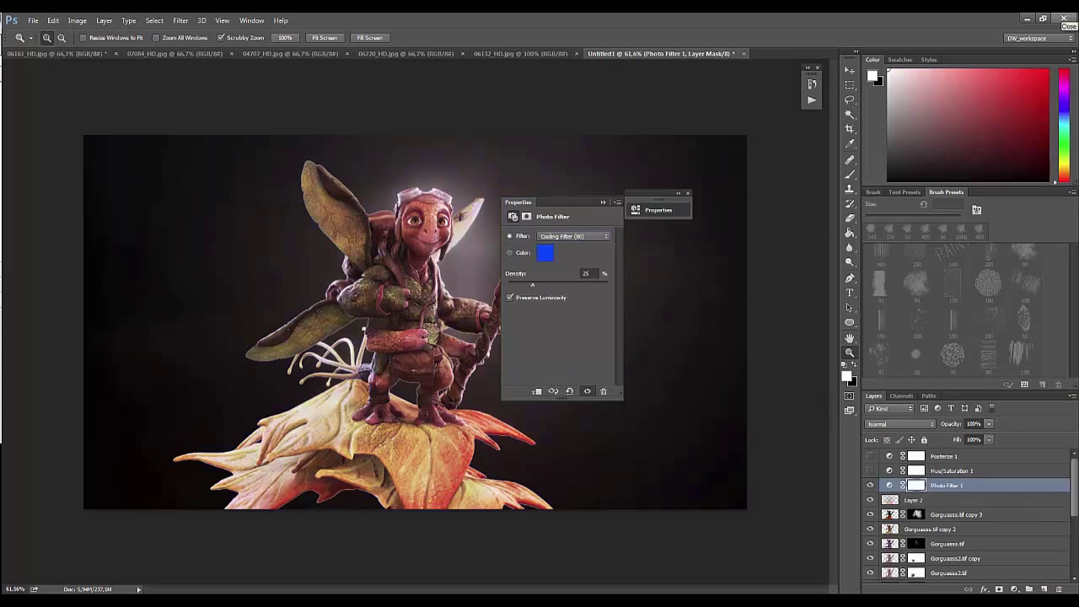
key("Down")
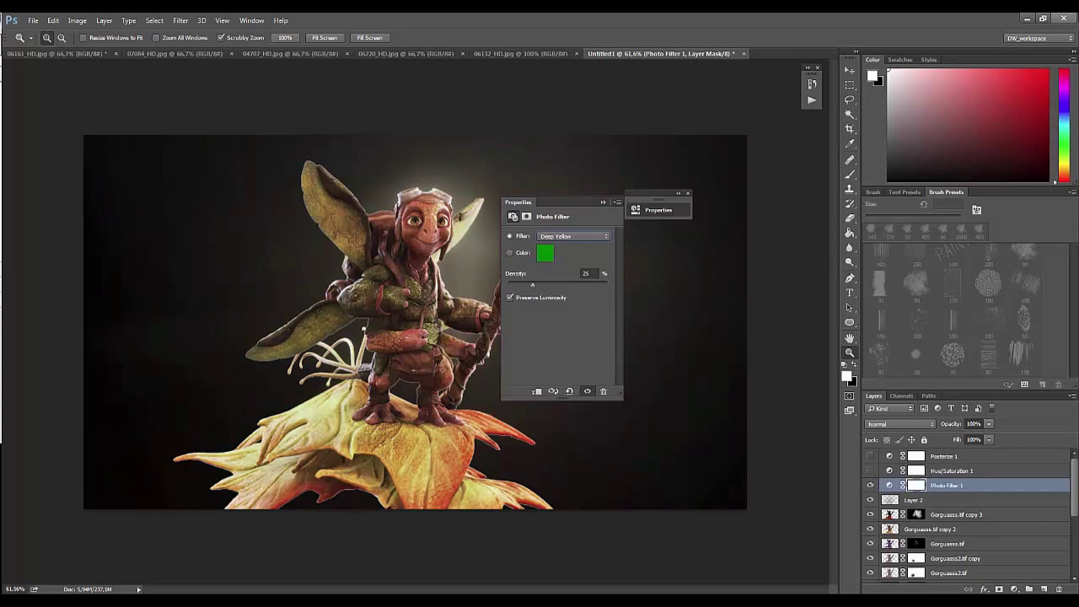
key("Delete")
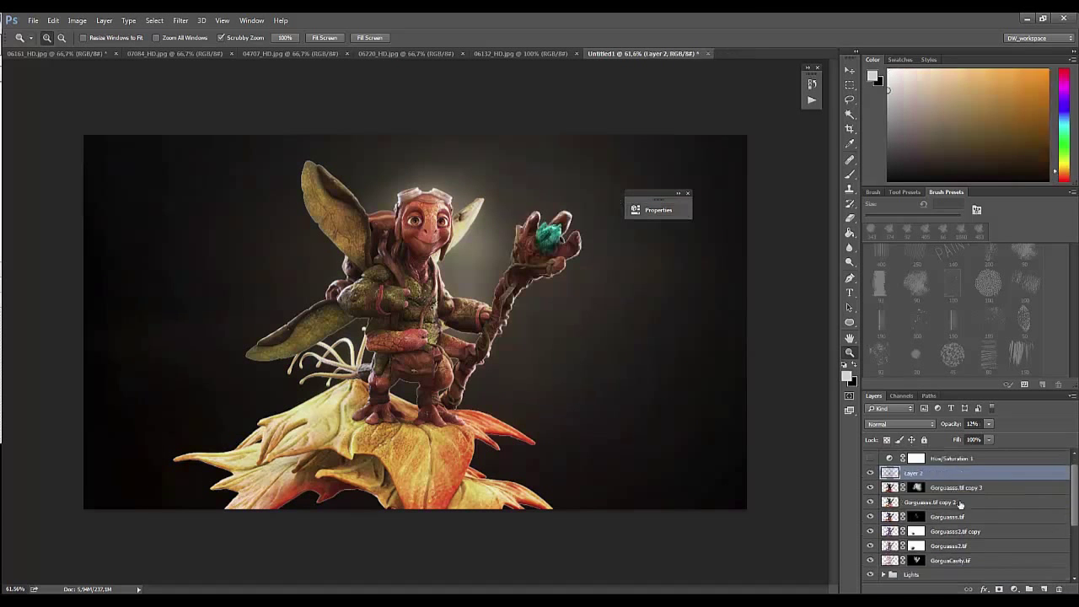
left_click(870, 470)
Step: Toggle the greyscale Hue/Saturation and Posterize checks, then add a new empty layer
left_click(871, 456)
left_click(871, 456)
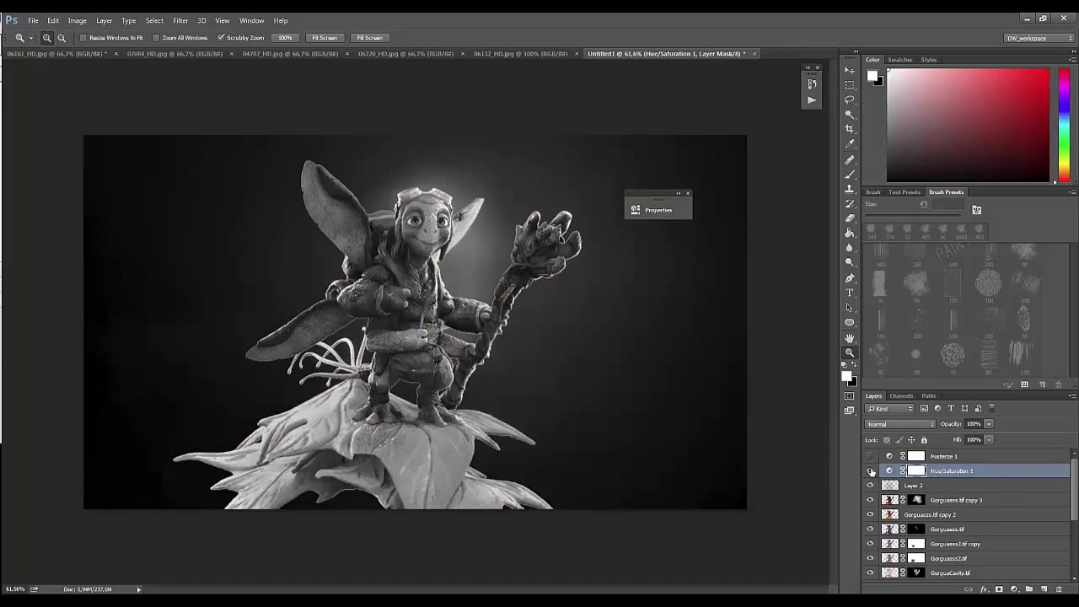
left_click(871, 471)
key("ctrl+shift+alt+n")
Step: Draw a large ellipse over the image centre and rasterize it
key("u")
left_click_drag(356, 197, 587, 462)
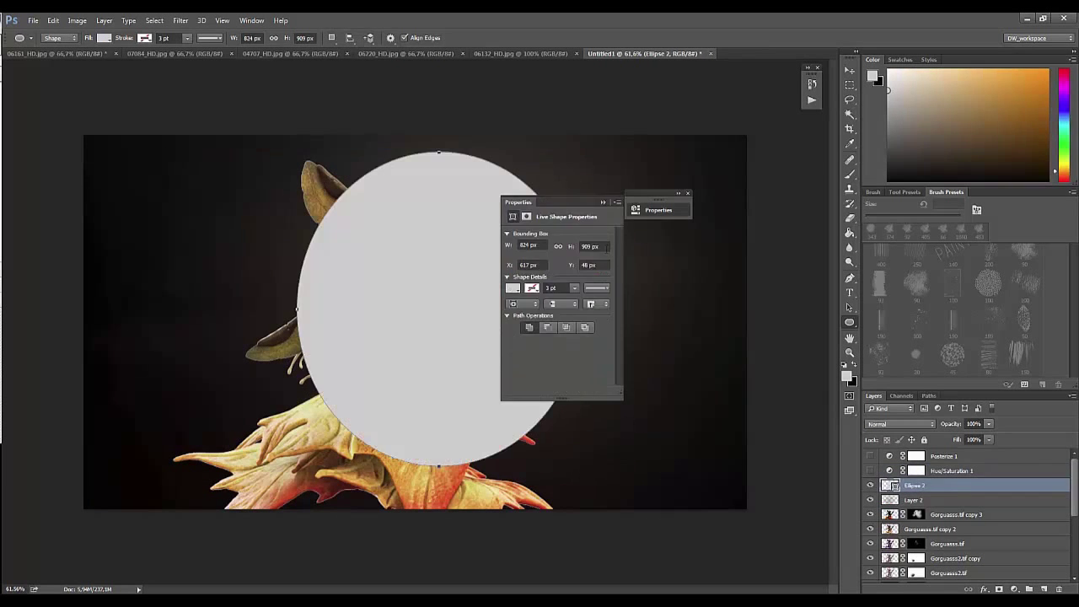
right_click(890, 485)
right_click(915, 486)
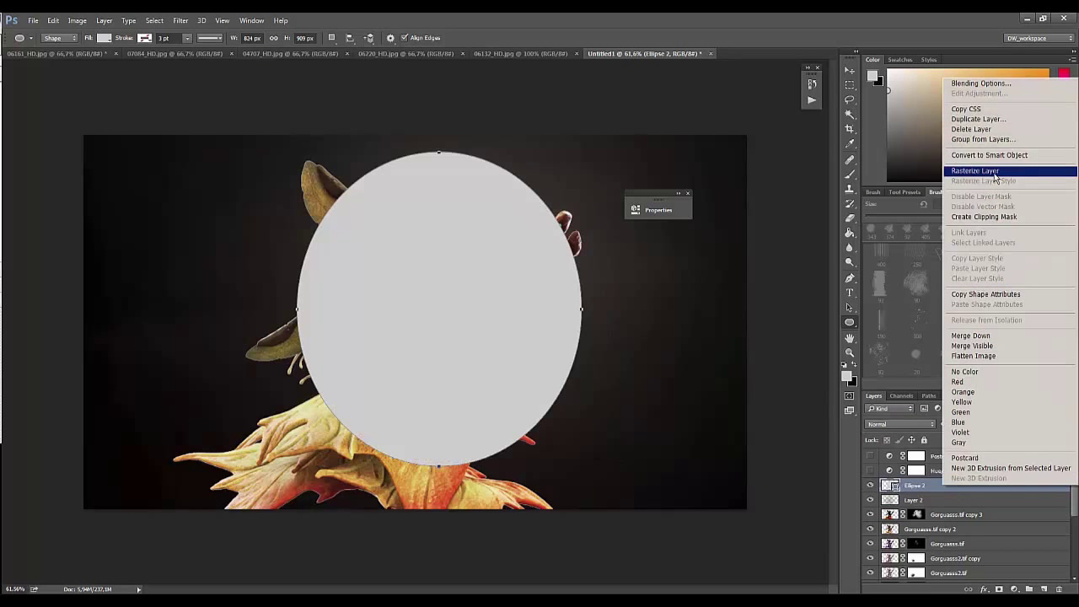
left_click(962, 167)
Step: Fill the area outside the ellipse with black on a new layer, then delete the ellipse layer
key("w")
left_click(641, 269)
key("ctrl+shift+alt+n")
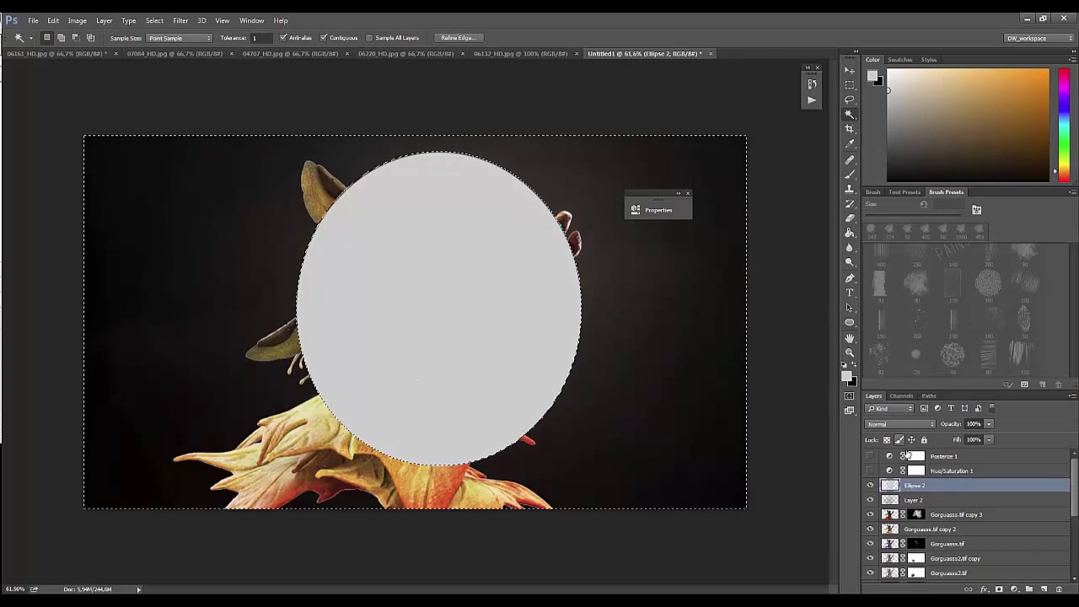
key("alt+BackSpace")
key("ctrl+d")
key("alt+bracketleft")
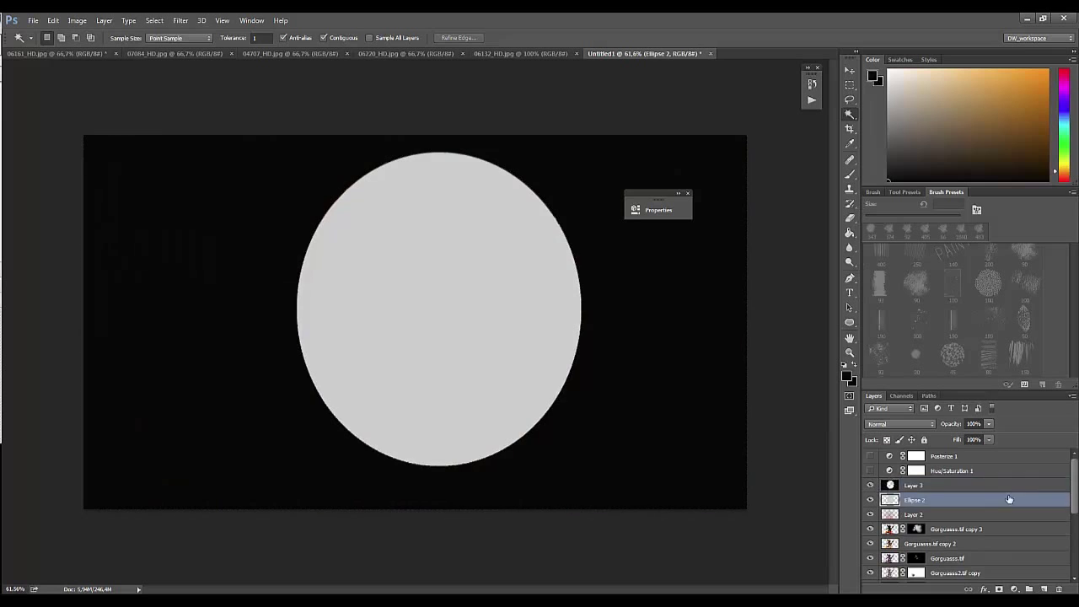
key("Delete")
Step: Lower the black vignette layer's opacity to about 37% and soften it with Gaussian Blur
key("alt+bracketright")
key("3")
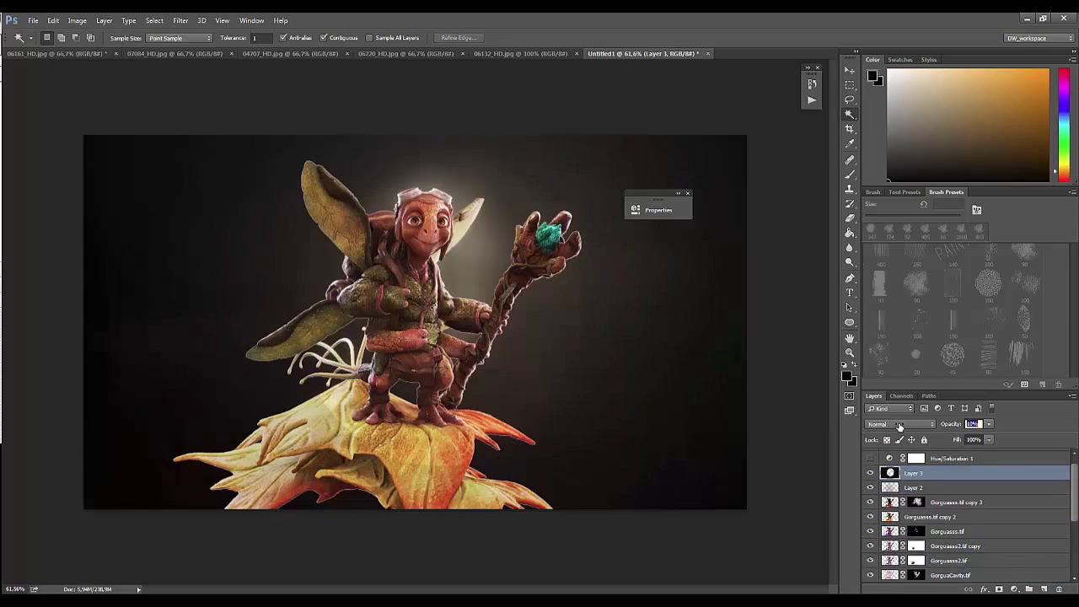
key("5")
left_click(180, 21)
left_click(359, 182)
left_click_drag(656, 323, 684, 330)
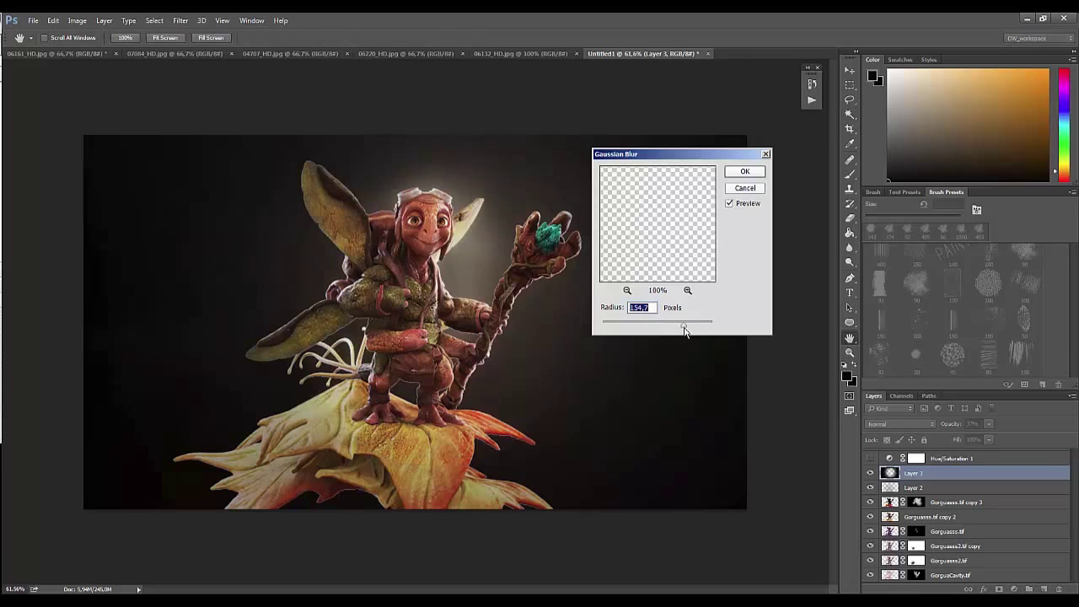
key("Return")
Step: Enlarge the vignette to about 119% and toggle it to compare
key("ctrl+t")
left_click_drag(747, 510, 629, 450)
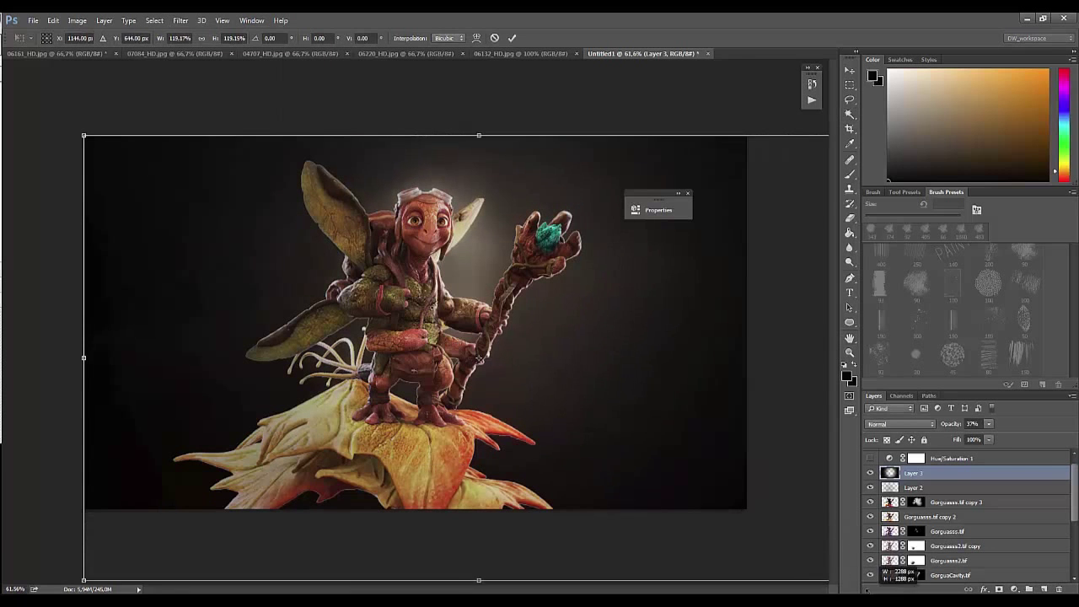
key("Return")
left_click(870, 474)
left_click(870, 473)
left_click(871, 473)
left_click(871, 473)
left_click(871, 473)
left_click(871, 473)
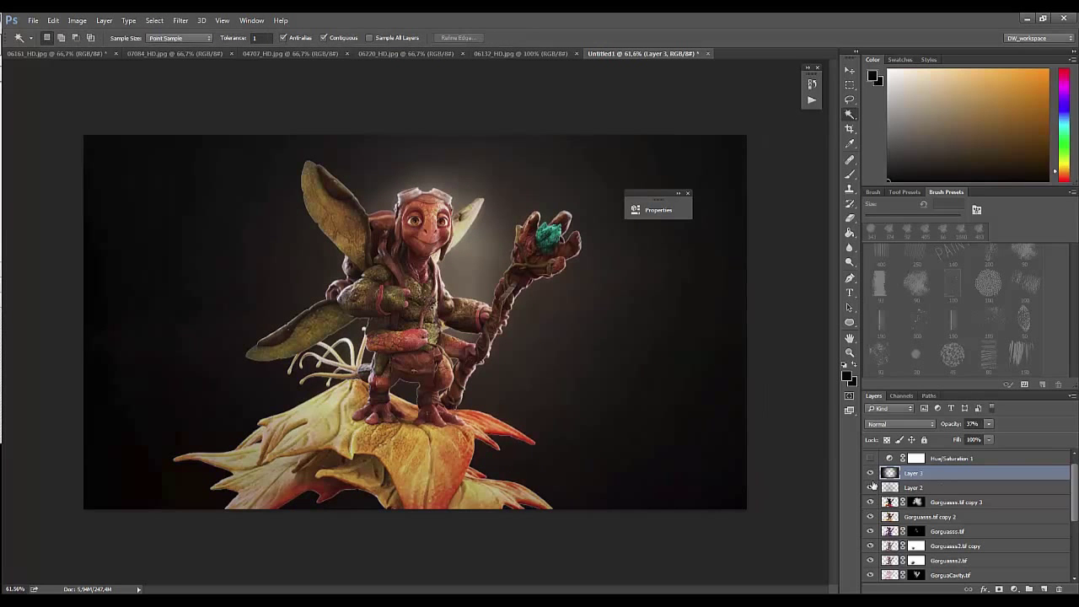
left_click(871, 473)
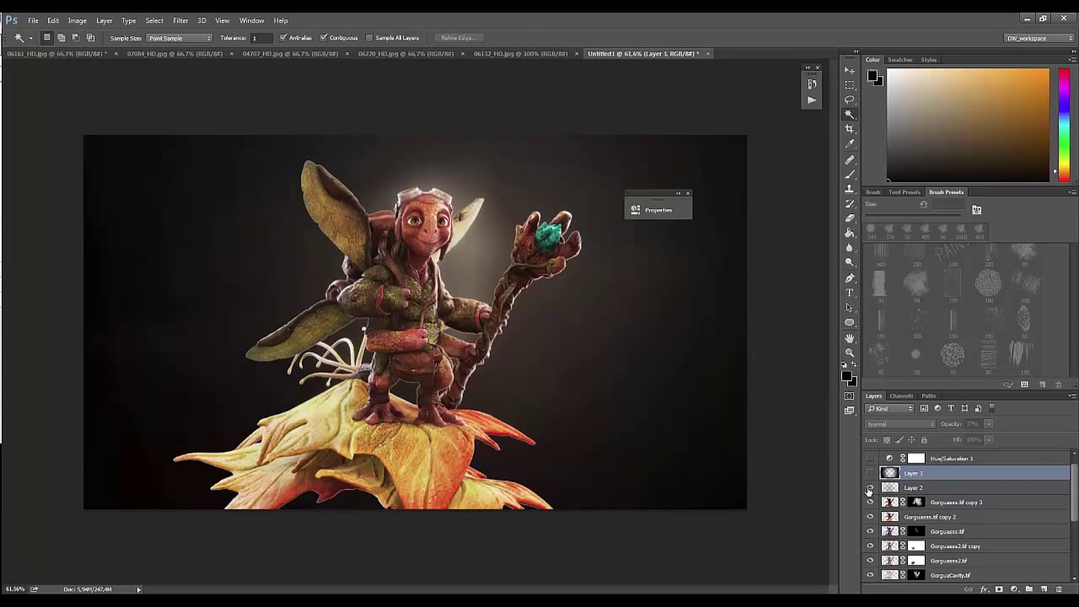
Step: Select the Gorguass.tif copy layers and load the character outline as a selection
left_click(877, 487)
left_click(871, 502)
left_click(871, 503)
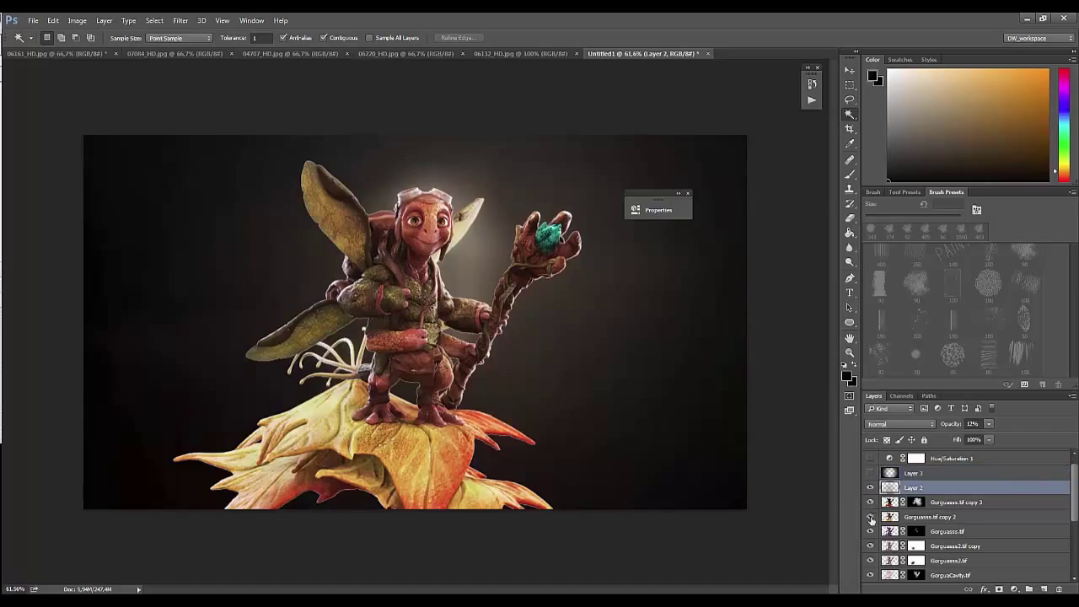
left_click(920, 501)
left_click(920, 517, "shift")
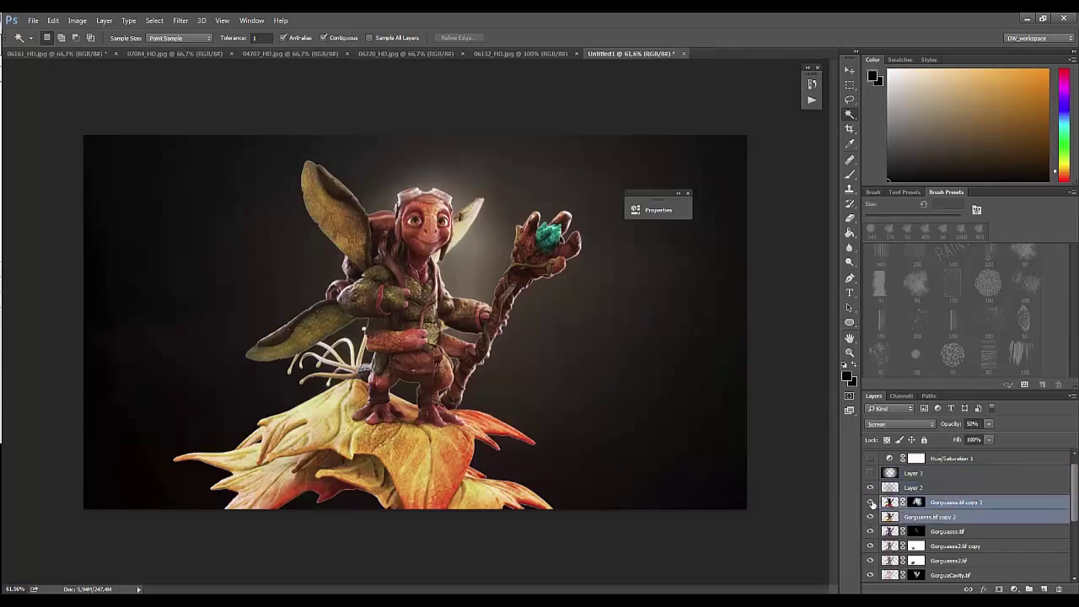
left_click(881, 501)
left_click(891, 517, "ctrl")
key("ctrl+d")
Step: Apply the layer mask on Gorguass.tif copy 3, merge the character copies, then undo the merge
left_click(917, 503)
right_click(916, 503)
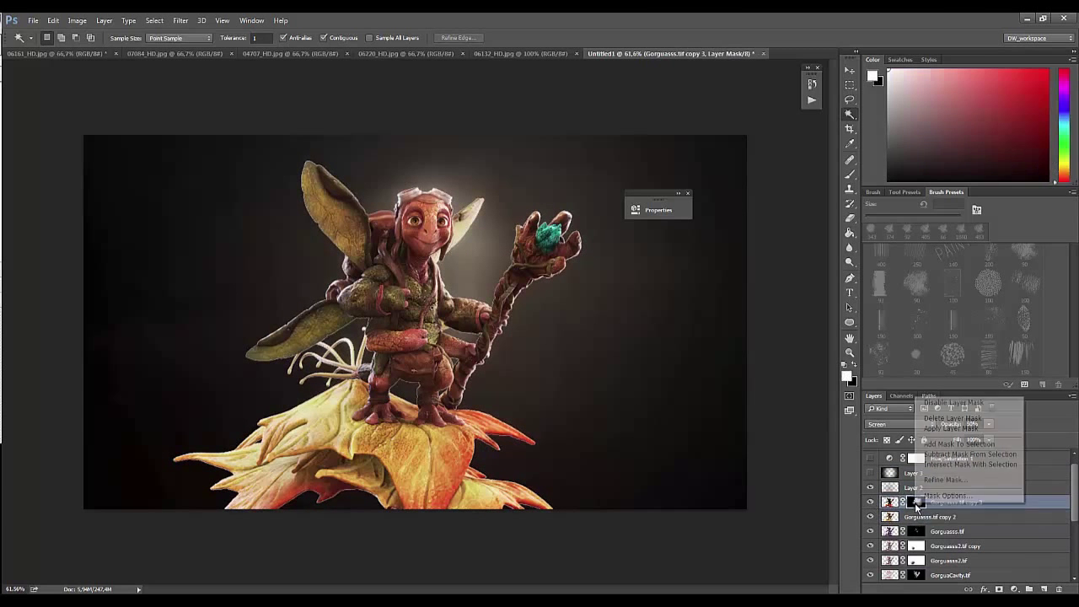
left_click(951, 428)
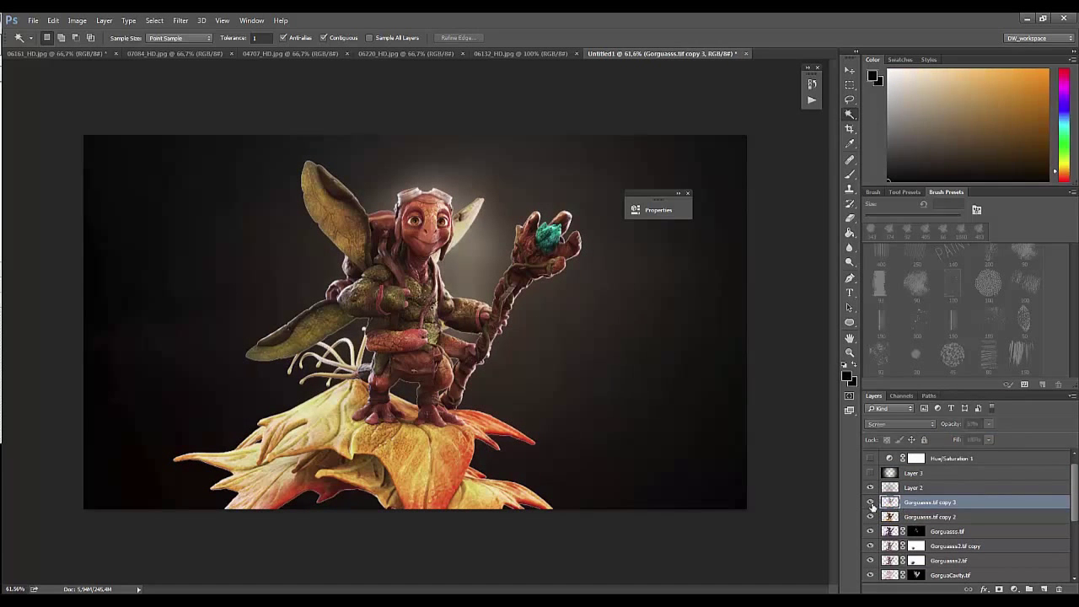
left_click(919, 517)
left_click(894, 502, "shift")
key("ctrl+e")
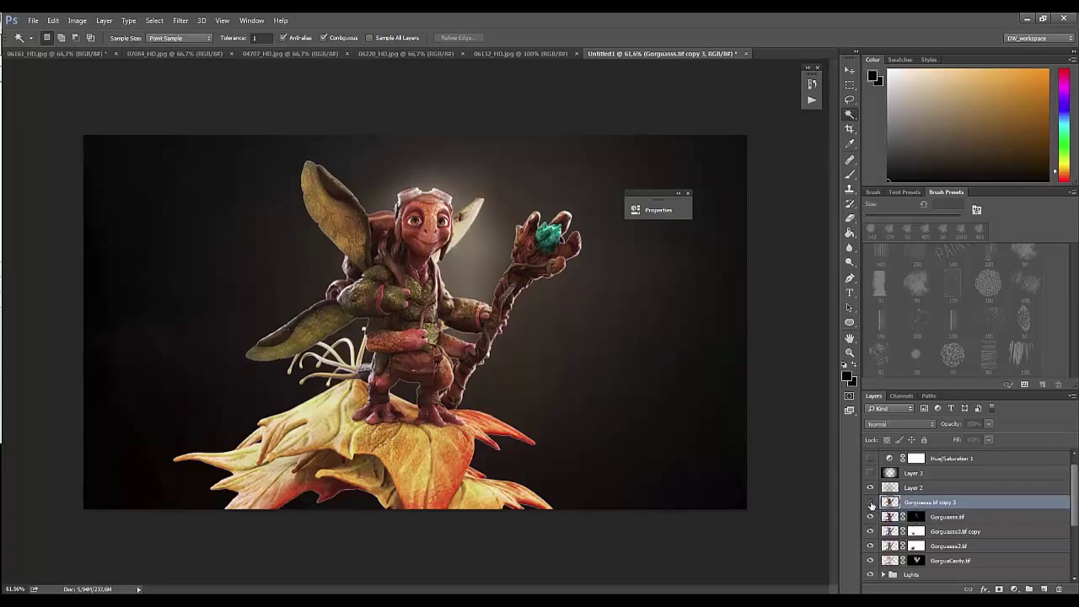
key("ctrl+z")
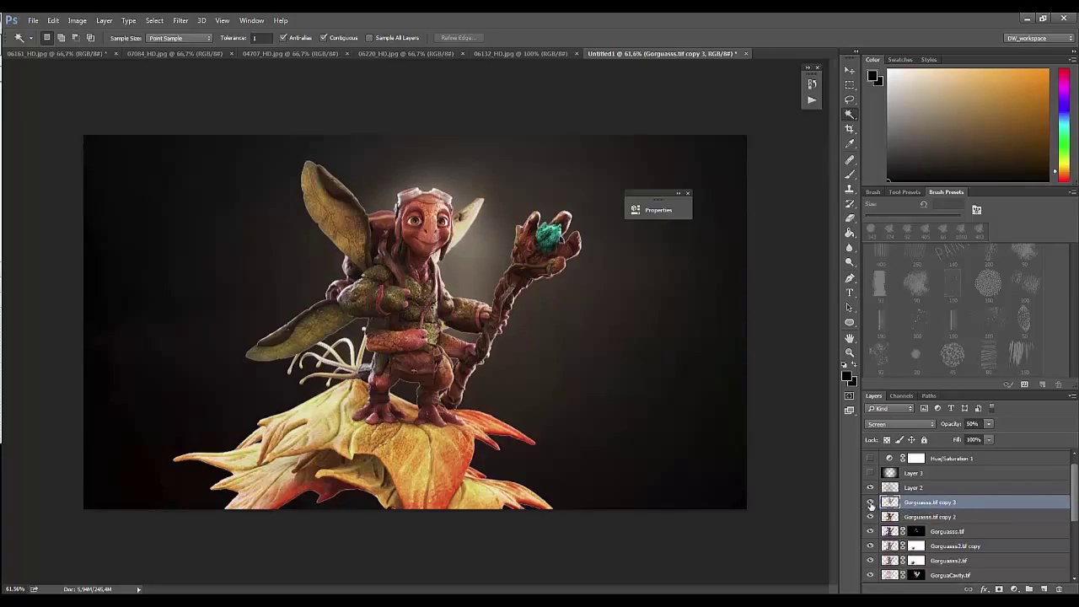
Step: Duplicate Gorguass.tif copy 2 and rename the original SafeCopyFullChar
left_click(906, 517)
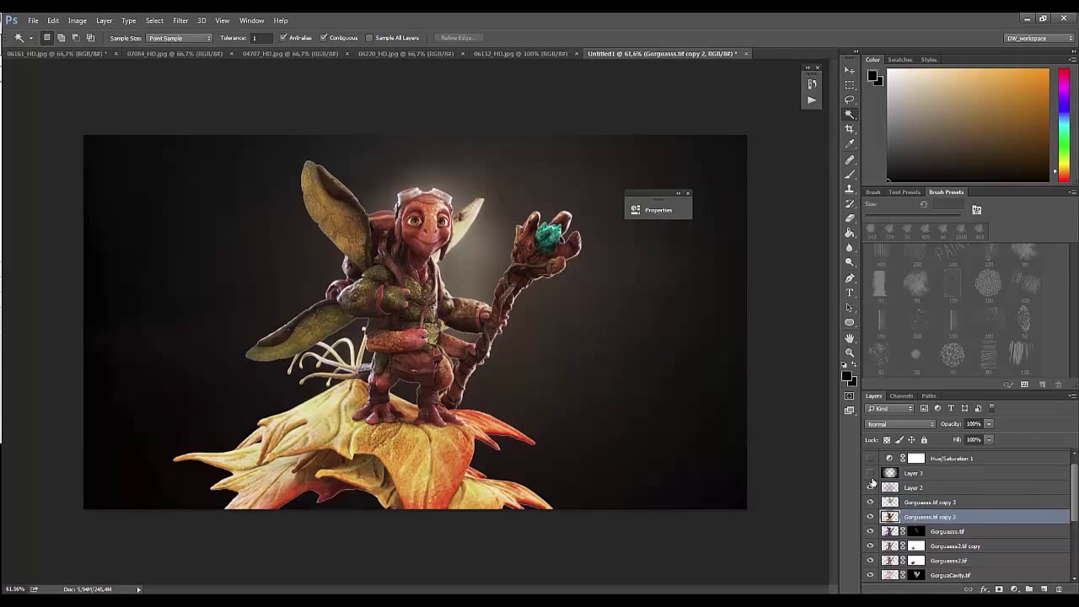
left_click(181, 20)
key("Escape")
key("ctrl+j")
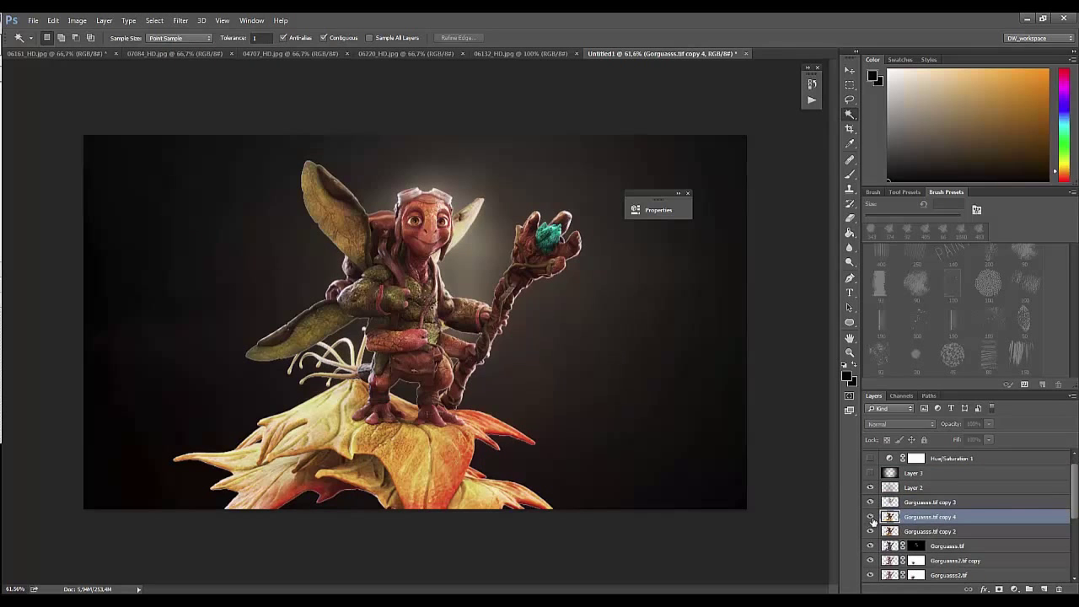
double_click(915, 532)
type("EChar")
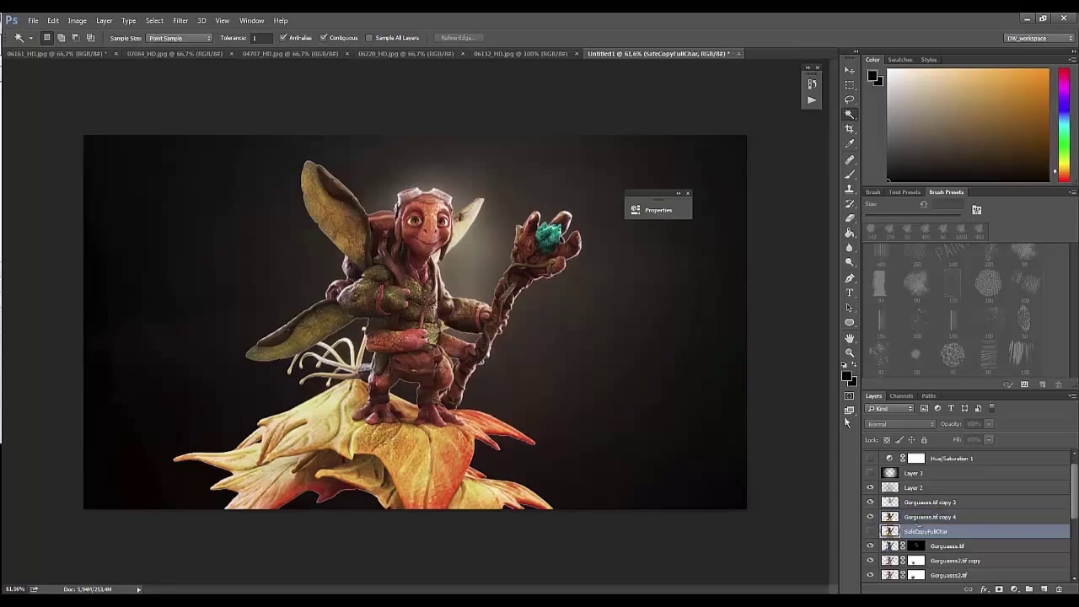
left_click(928, 517)
Step: Open Lens Blur with the Depth02 source, focal distance 20 and radius 10
left_click(181, 21)
left_click(354, 179)
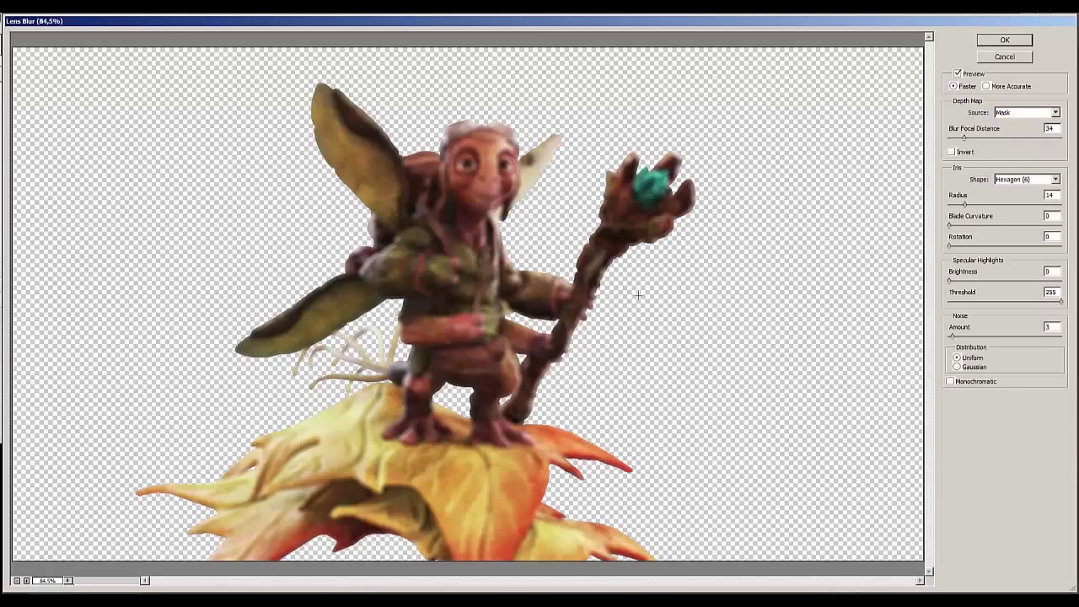
left_click(1025, 112)
left_click(1020, 165)
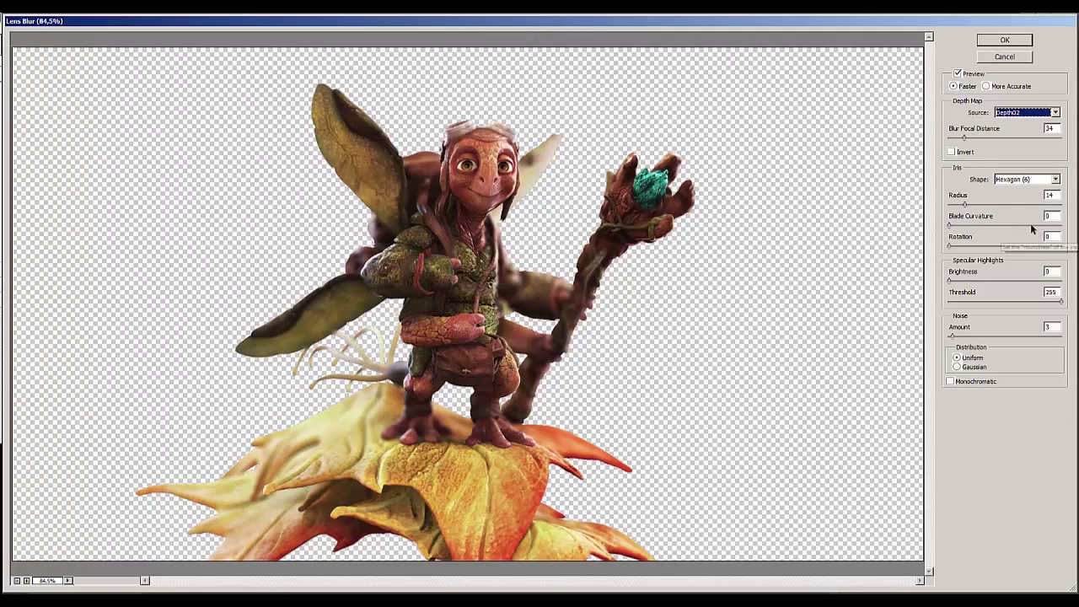
left_click_drag(964, 140, 970, 140)
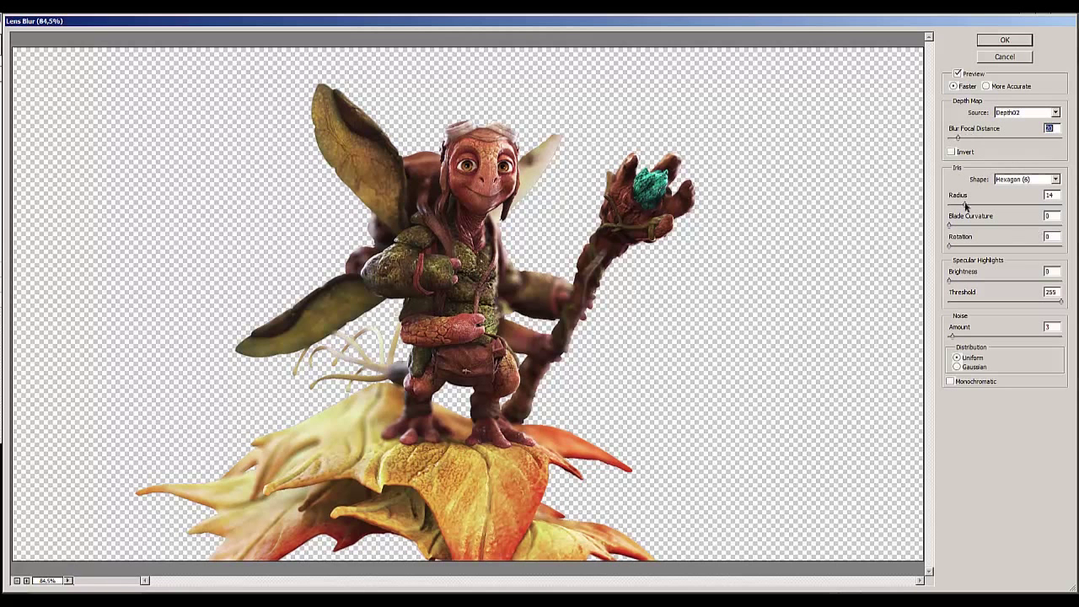
left_click_drag(967, 205, 961, 210)
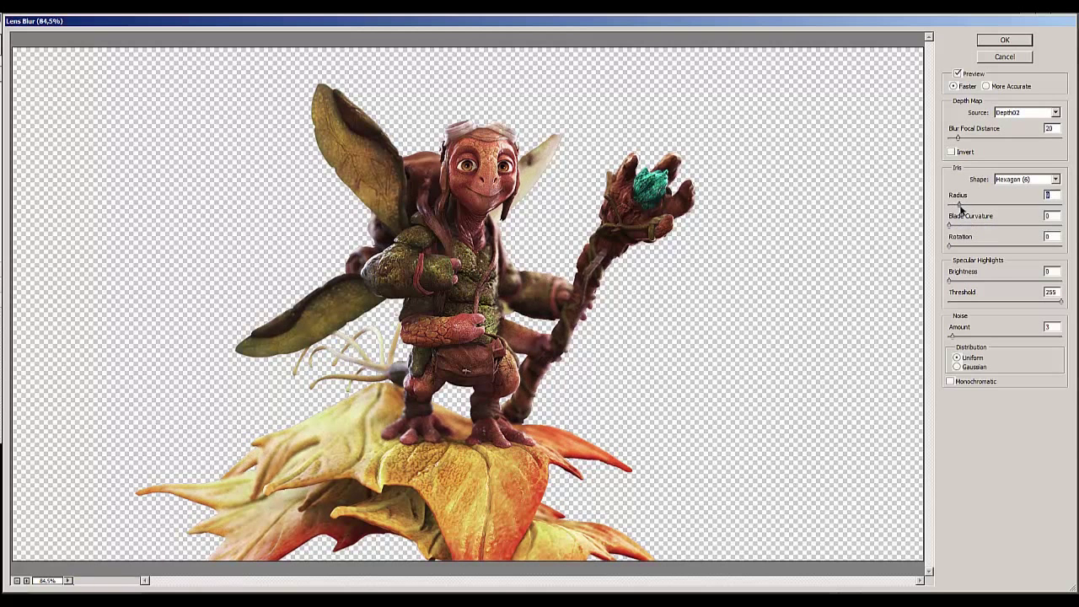
Step: Set the Lens Blur iris to a triangle rotated 67
left_click(1008, 180)
left_click(1010, 189)
left_click(1008, 180)
left_click(1012, 215)
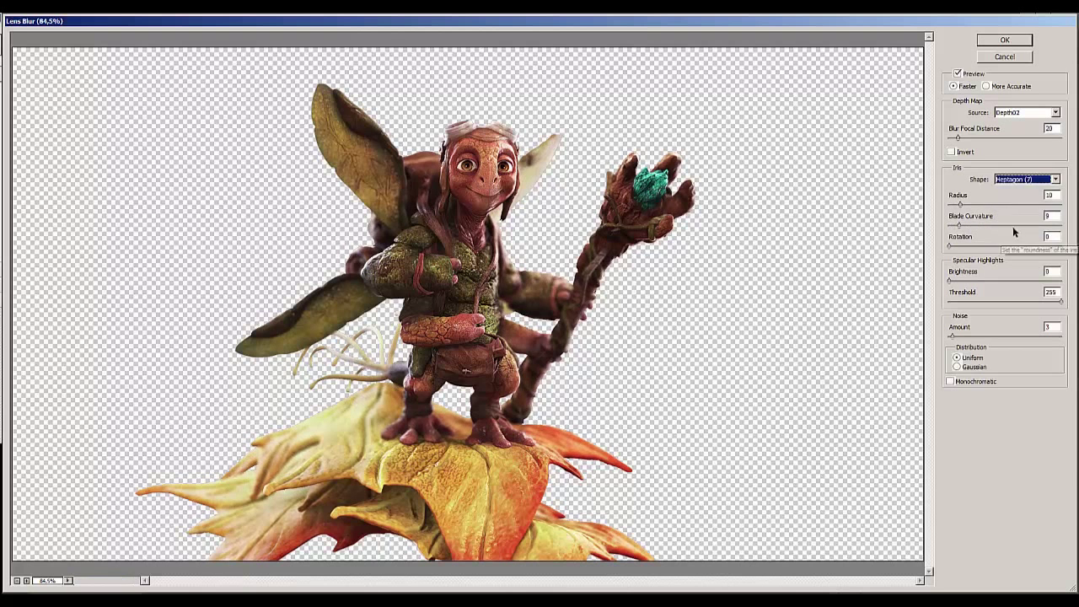
left_click(1018, 179)
left_click(1016, 188)
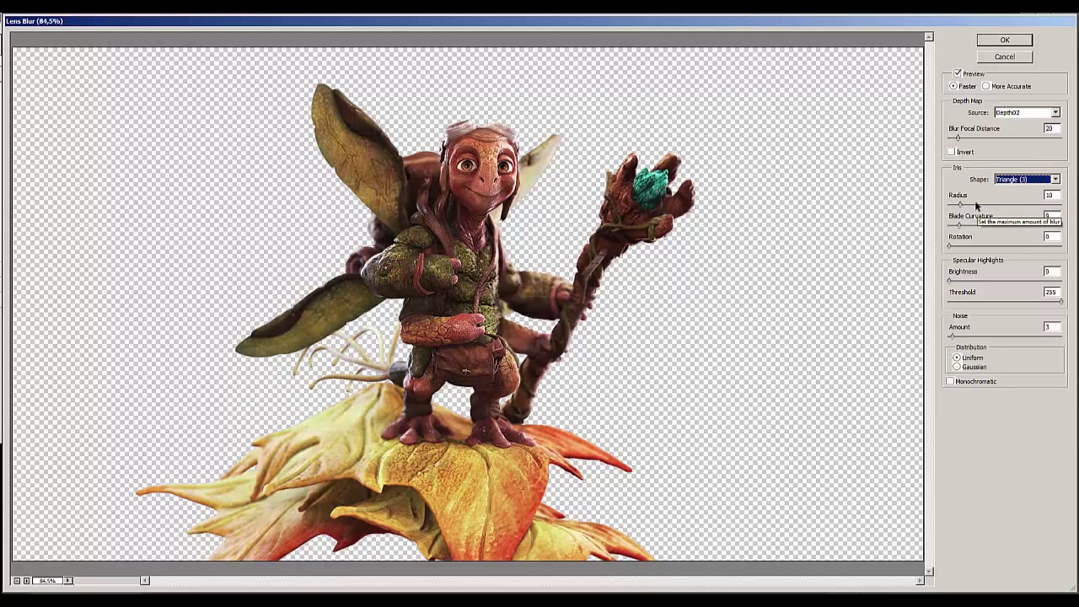
left_click_drag(951, 246, 967, 252)
left_click(976, 369)
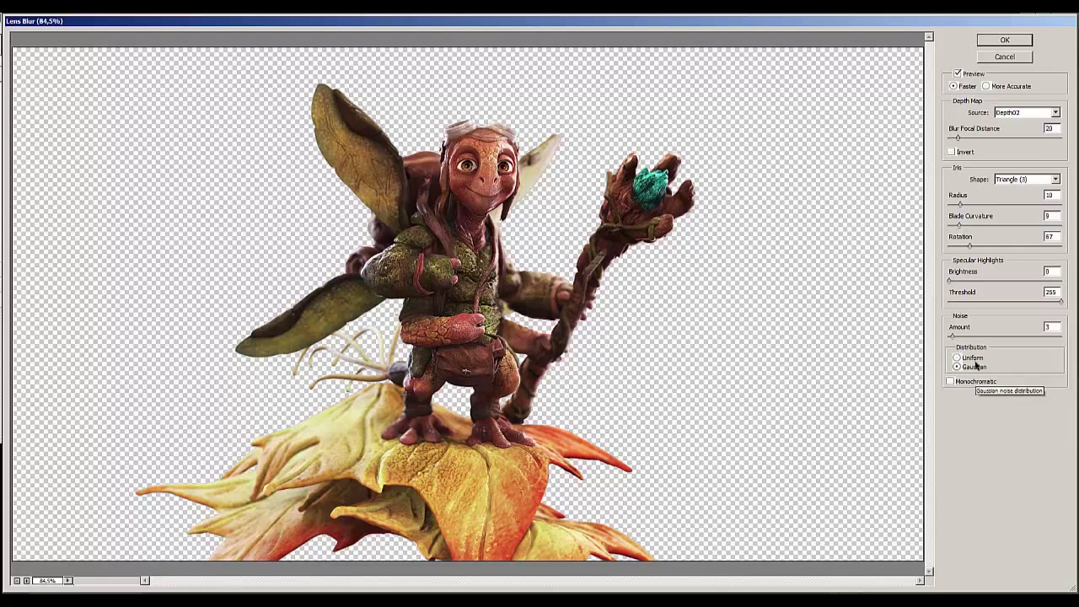
Step: Check the Invert and accurate preview options, compare with and without blur, and apply the Lens Blur
left_click(951, 152)
left_click(986, 86)
left_click(958, 74)
left_click(958, 74)
left_click(984, 56)
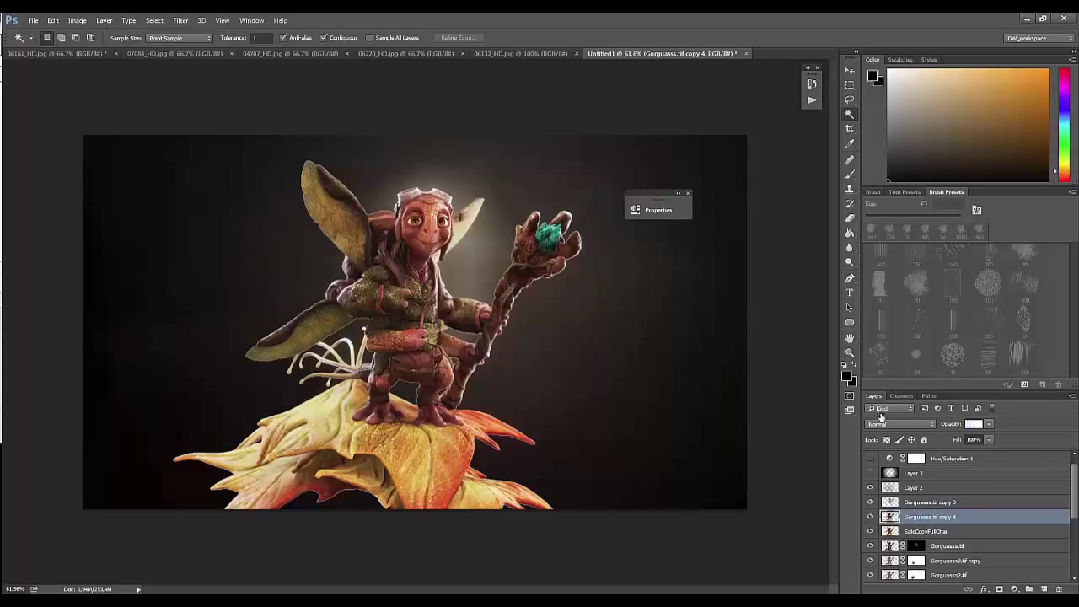
Step: Zoom in on the character and toggle the blurred layer to compare
key("z")
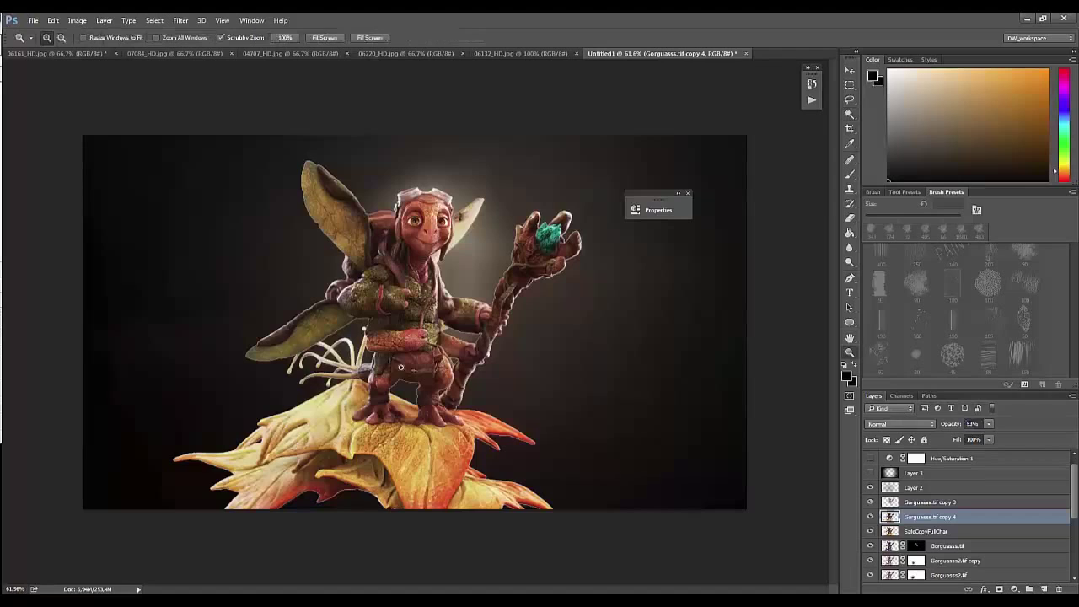
left_click_drag(432, 329, 473, 329)
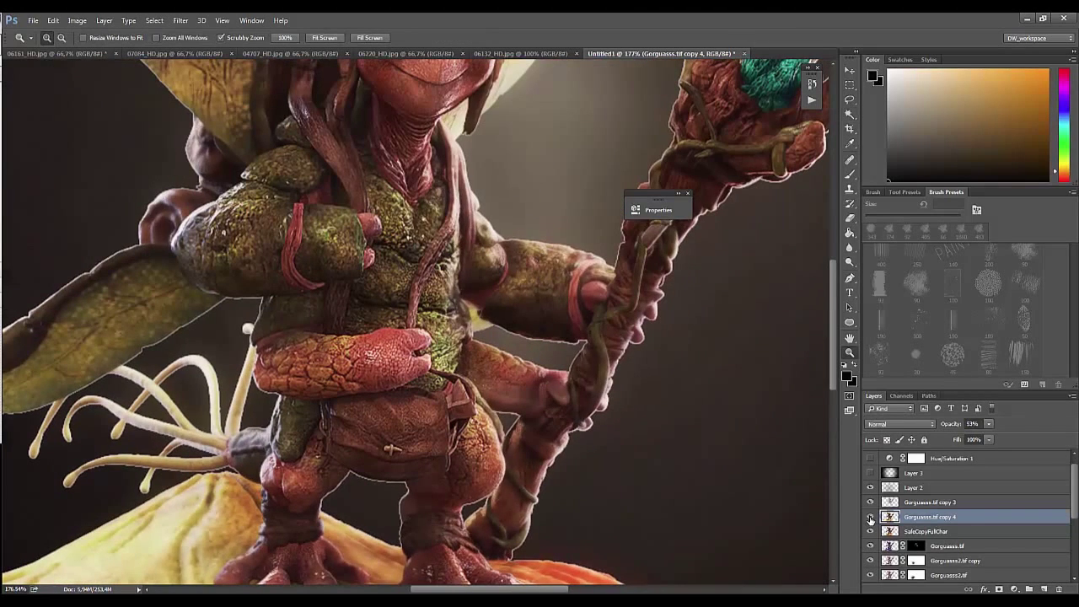
left_click_drag(705, 397, 790, 511)
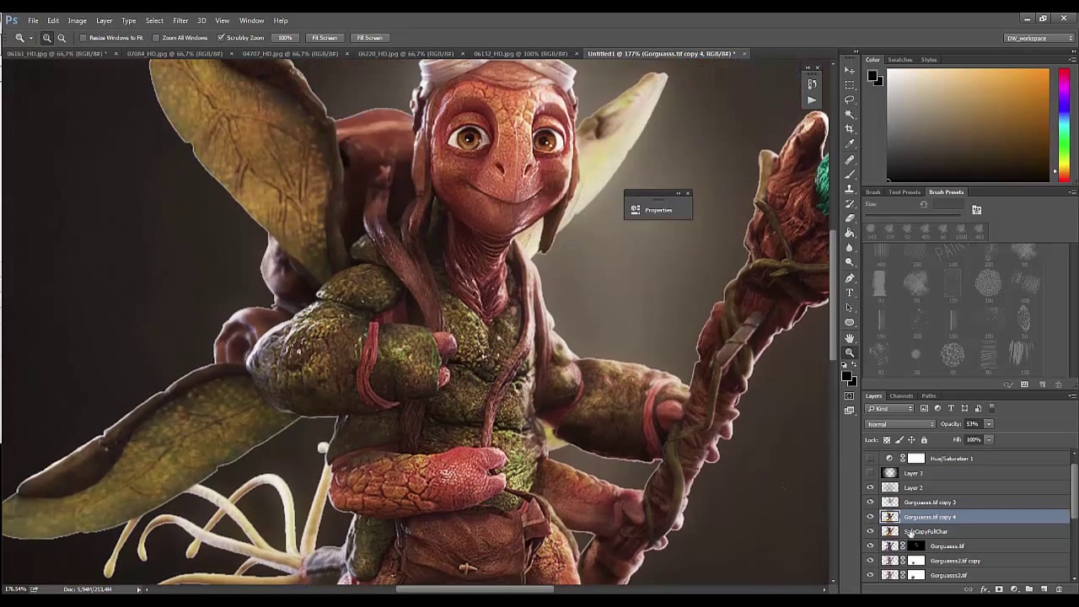
left_click(871, 517)
left_click(871, 517)
left_click(871, 517)
left_click(871, 516)
left_click(871, 517)
left_click(871, 517)
left_click(871, 517)
left_click(871, 517)
Step: Set copy 4 opacity to 31% and magic-wand the staff on GorguaElements_Mattes.png
left_click(951, 424)
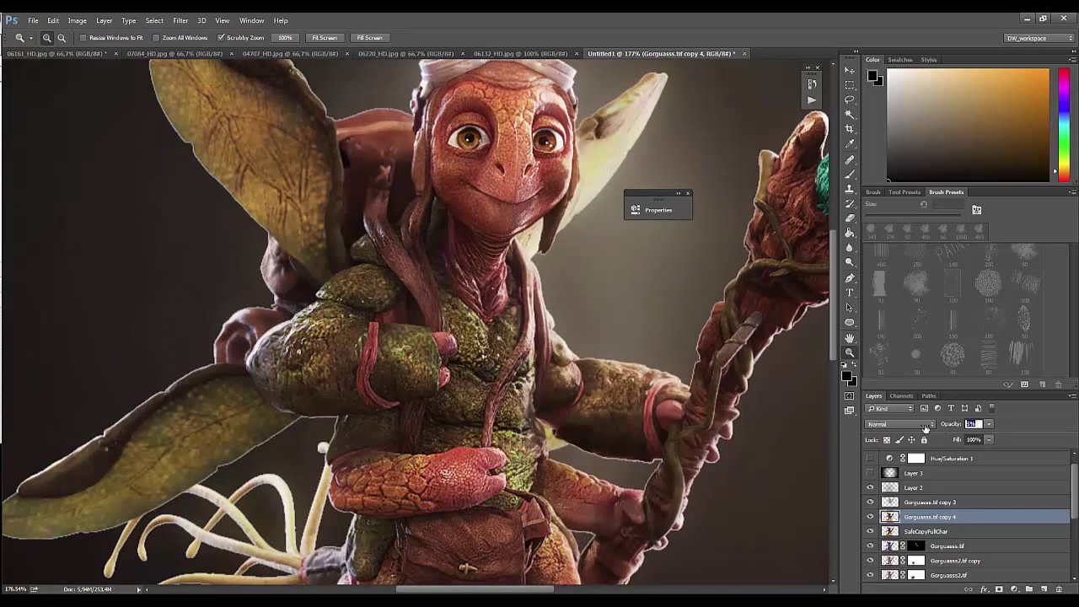
left_click_drag(1071, 502, 1071, 540)
left_click(941, 519)
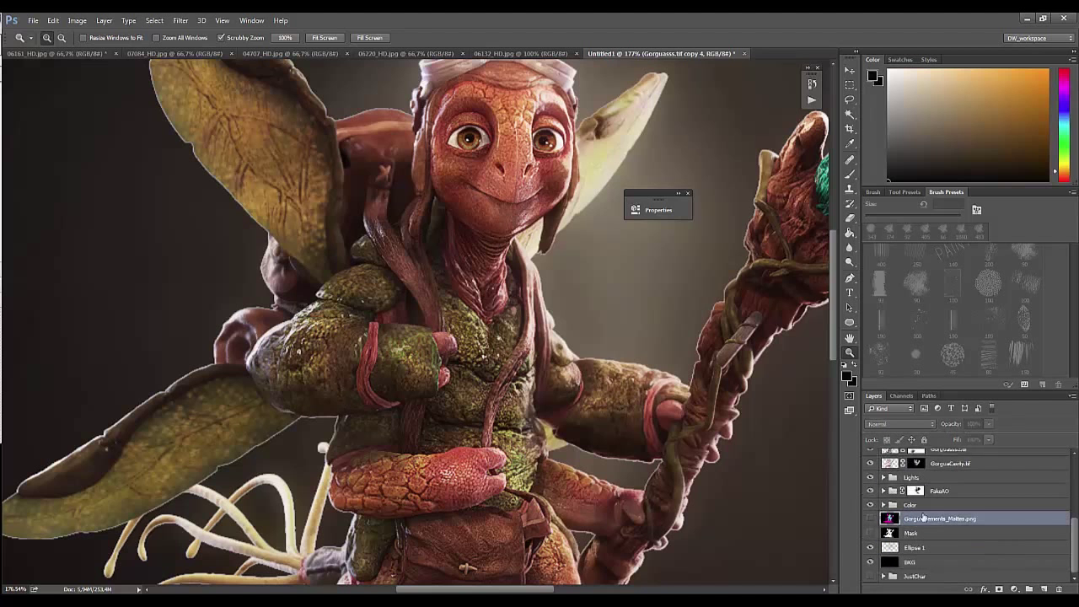
key("w")
left_click(702, 462)
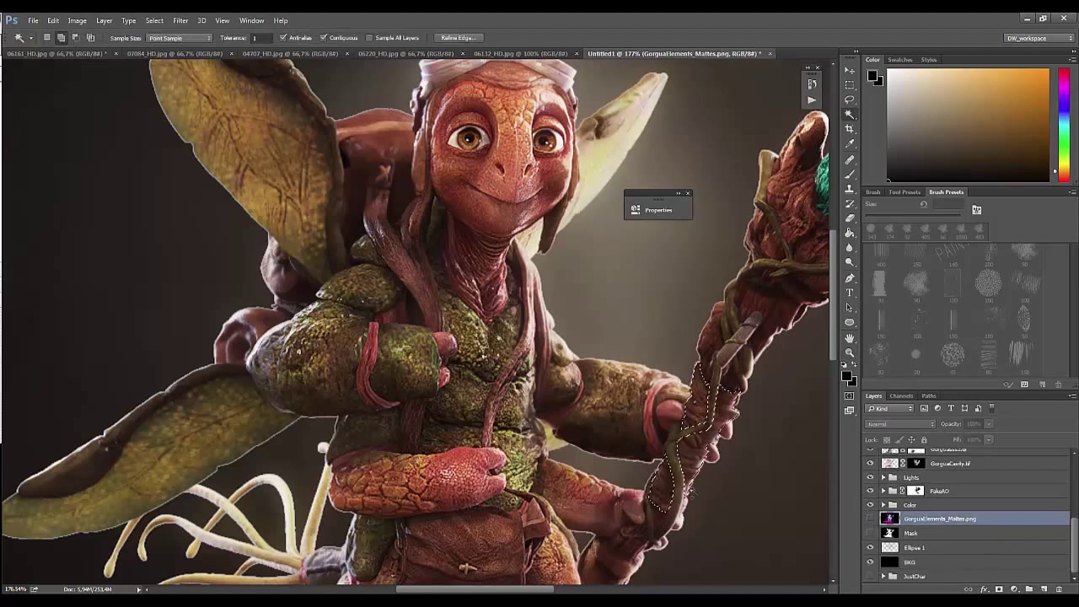
scroll(927, 523, "up", 5)
Step: On SafeCopyFullChar, open Hue/Saturation and try raising the staff's saturation and shifting its hue
left_click(923, 528)
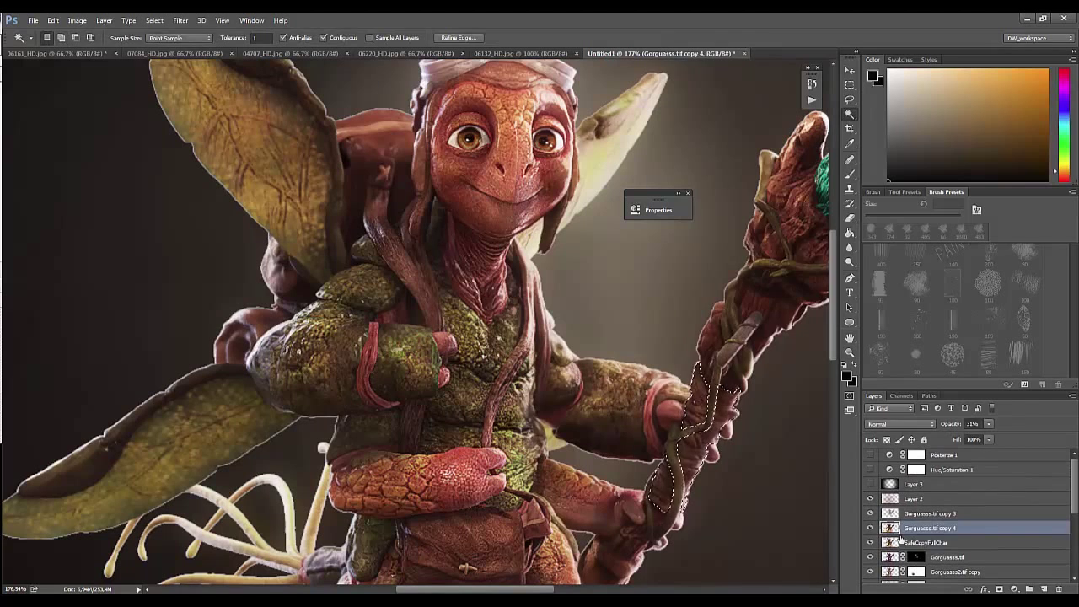
left_click(919, 542)
key("ctrl+u")
left_click_drag(769, 285, 784, 286)
mouse_move(769, 256)
left_mouse_down()
mouse_move(703, 268)
mouse_move(802, 258)
mouse_move(771, 271)
mouse_move(784, 287)
mouse_move(776, 317)
left_mouse_up()
Step: Apply Hue/Saturation with Saturation +27 and Lightness +10 to the staff
left_click(893, 217)
key("ctrl+u")
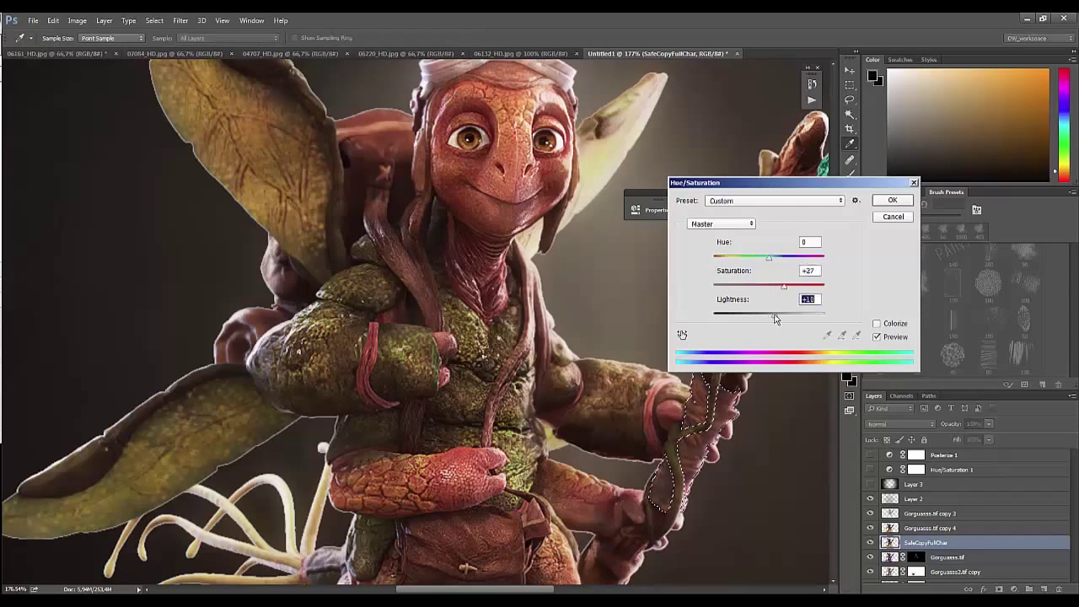
key("Return")
Step: Zoom out to the whole character and toggle the blurred layer to compare
key("z")
left_click_drag(743, 393, 674, 405)
left_click(928, 528)
left_click(870, 528)
left_click(871, 528)
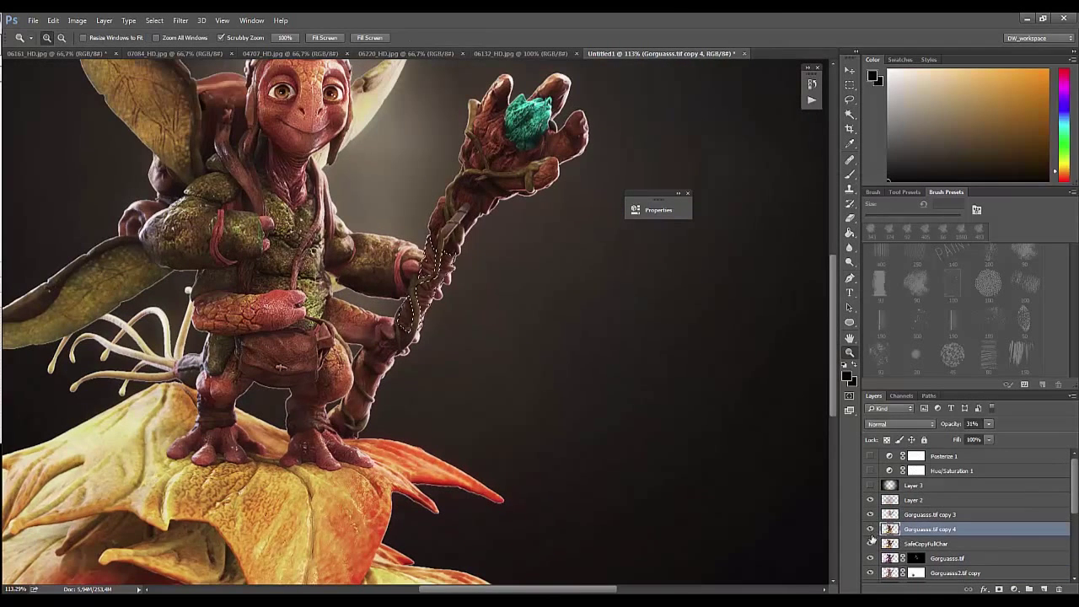
Step: Boost the staff with Levels, input black 15 and white 166
left_click_drag(447, 314, 465, 312)
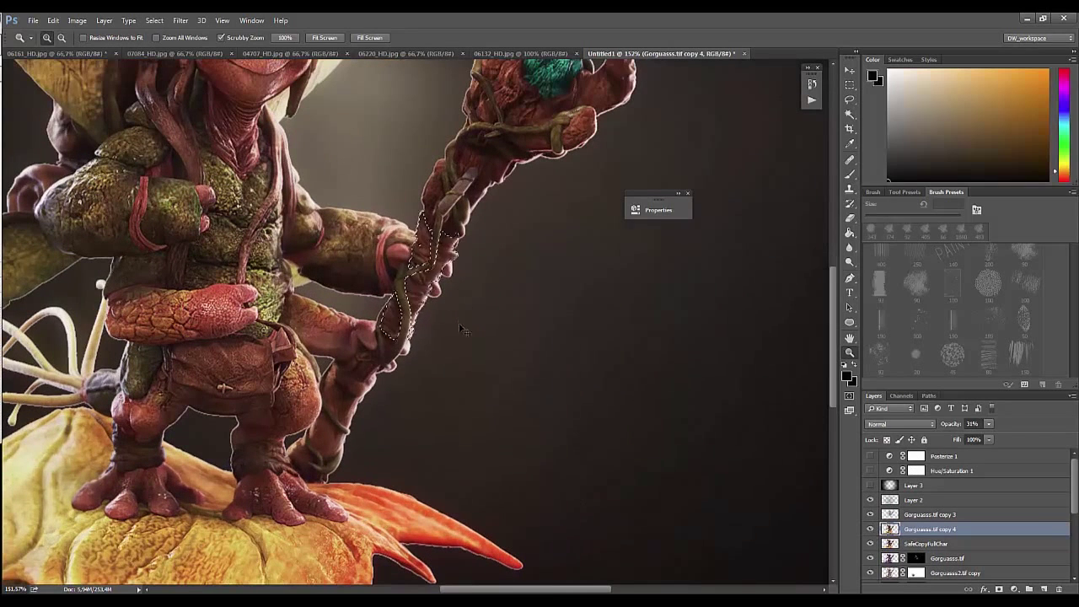
key("ctrl+u")
left_click(892, 217)
key("ctrl+l")
left_click_drag(625, 377, 634, 378)
left_click_drag(767, 377, 683, 375)
left_click(683, 376)
key("Escape")
Step: Zoom out to frame the character and select the Gorguass.tif copy 3 layer
key("z")
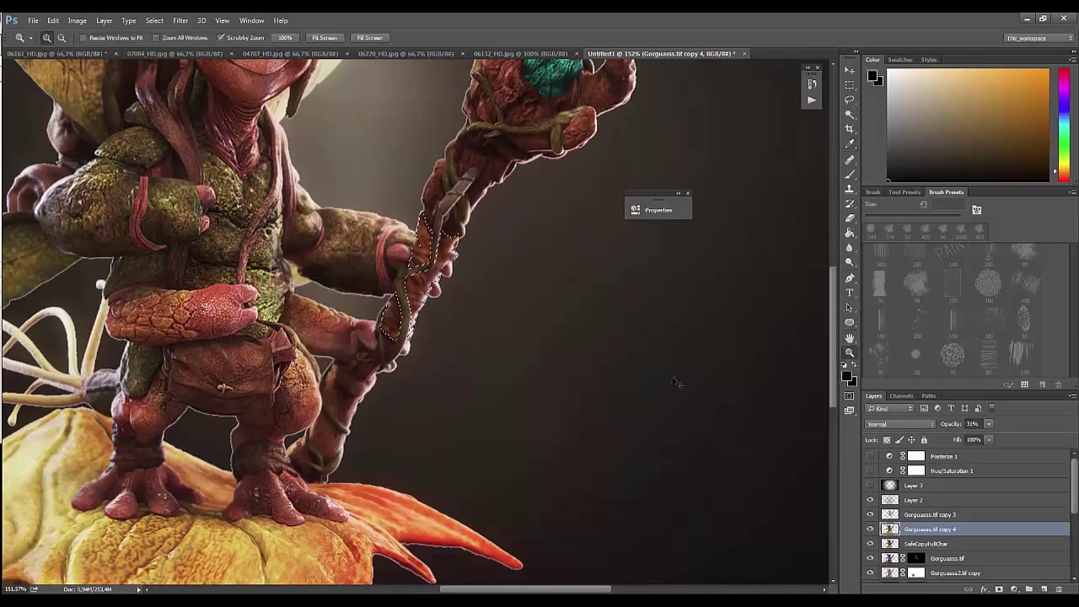
left_click_drag(658, 398, 595, 447)
mouse_move(577, 334)
left_mouse_down()
mouse_move(632, 396)
mouse_move(579, 486)
mouse_move(674, 460)
left_mouse_up()
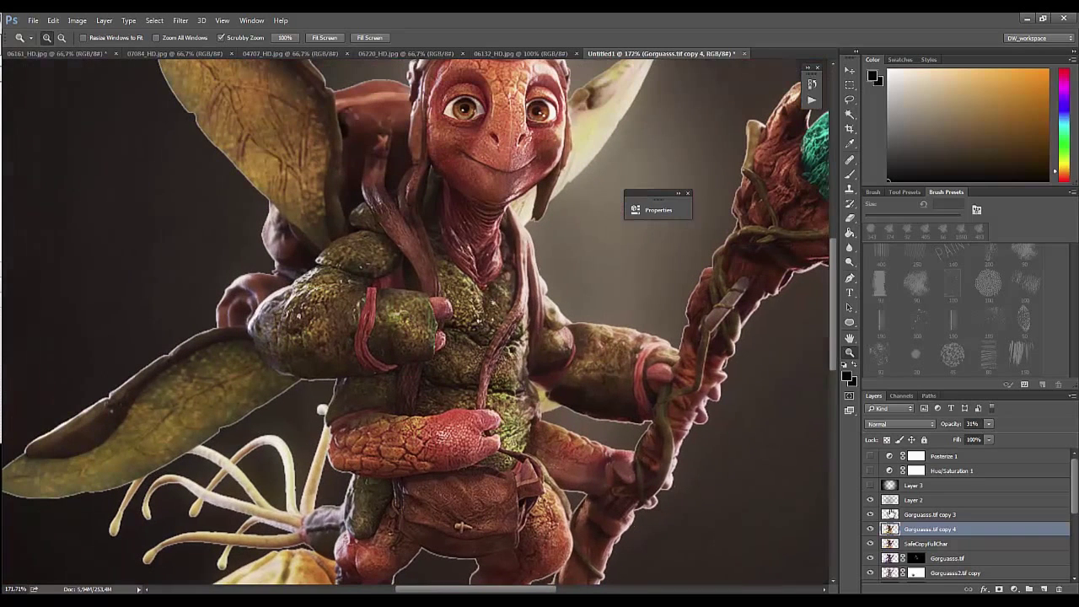
left_click(970, 501)
left_click(970, 515)
Step: Create a group named Corrections containing the new empty Layer 4
left_click(970, 486)
key("ctrl+shift+alt+n")
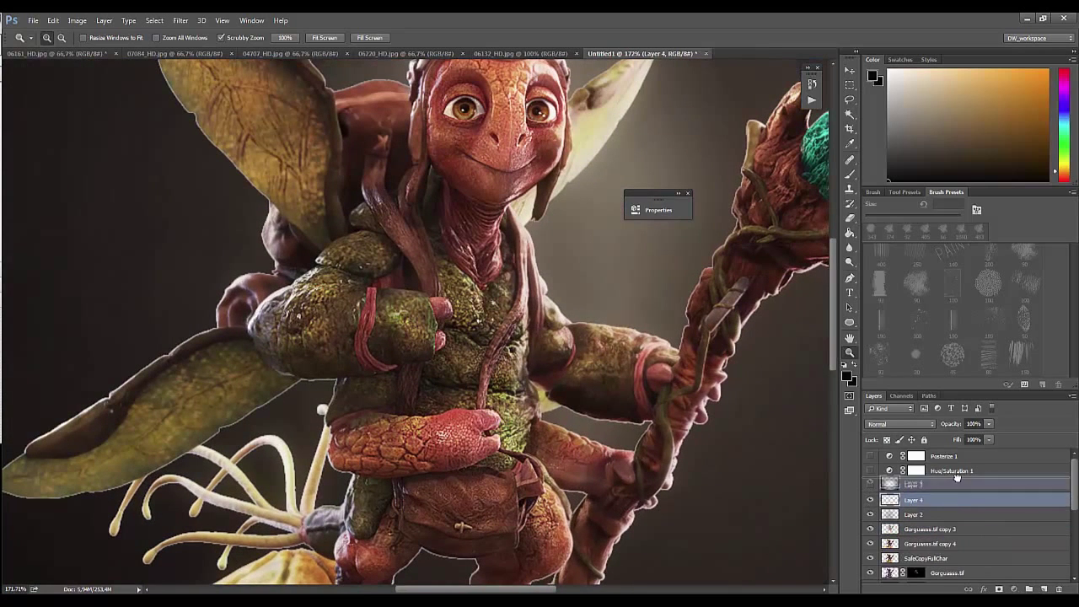
left_click(1029, 588)
double_click(915, 485)
type("ctions")
key("Return")
left_click_drag(915, 498, 927, 486)
Step: Switch to the Brush tool and bring up the brush picker on the canvas
scroll(481, 346, "down", 2)
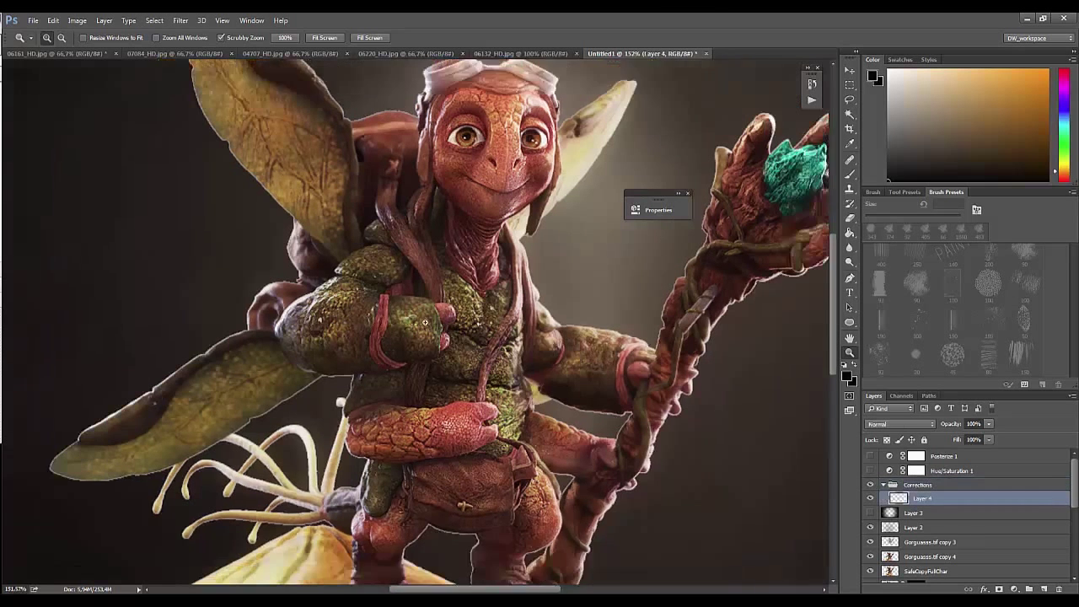
scroll(481, 346, "up", 2)
key("b")
right_click(570, 333)
Step: Choose the 22 brush preset and resize the brush from 7 px up to 58 px
left_click(881, 319)
left_click_drag(1073, 261, 1074, 274)
left_click(881, 326)
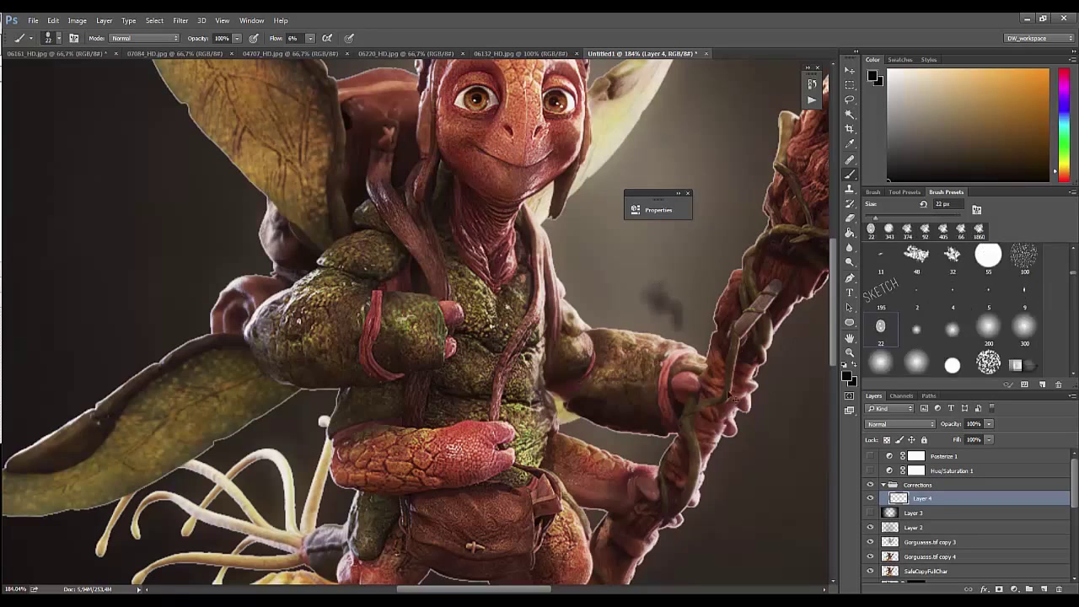
scroll(380, 321, "up", 5)
right_click(499, 325)
mouse_move(498, 325)
left_mouse_down()
mouse_move(396, 275)
mouse_move(373, 433)
mouse_move(411, 274)
left_mouse_up()
scroll(481, 350, "down", 5)
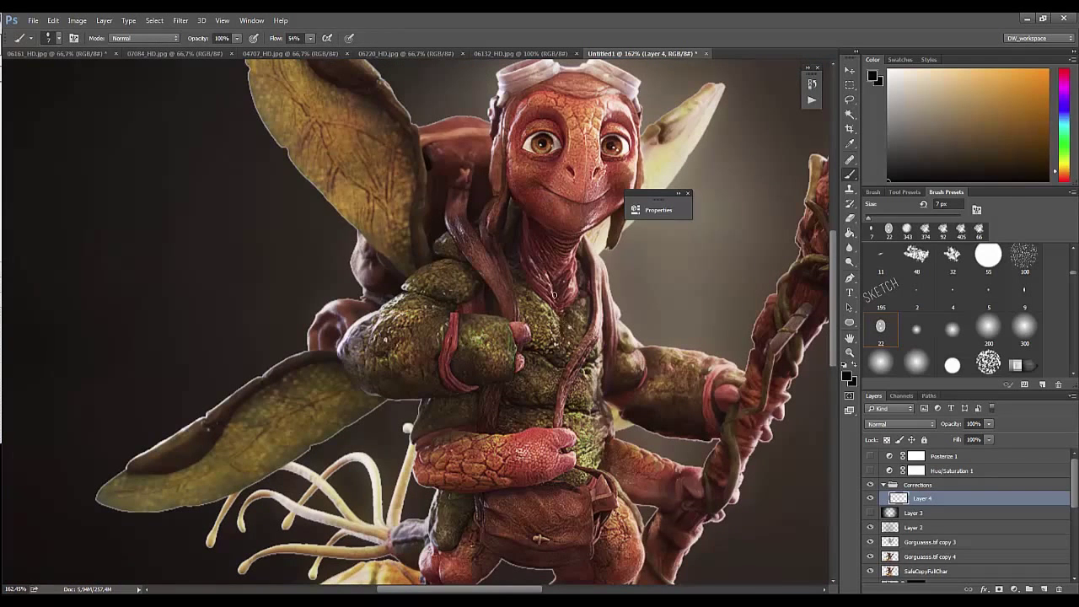
right_click(531, 233)
left_click_drag(590, 246, 628, 247)
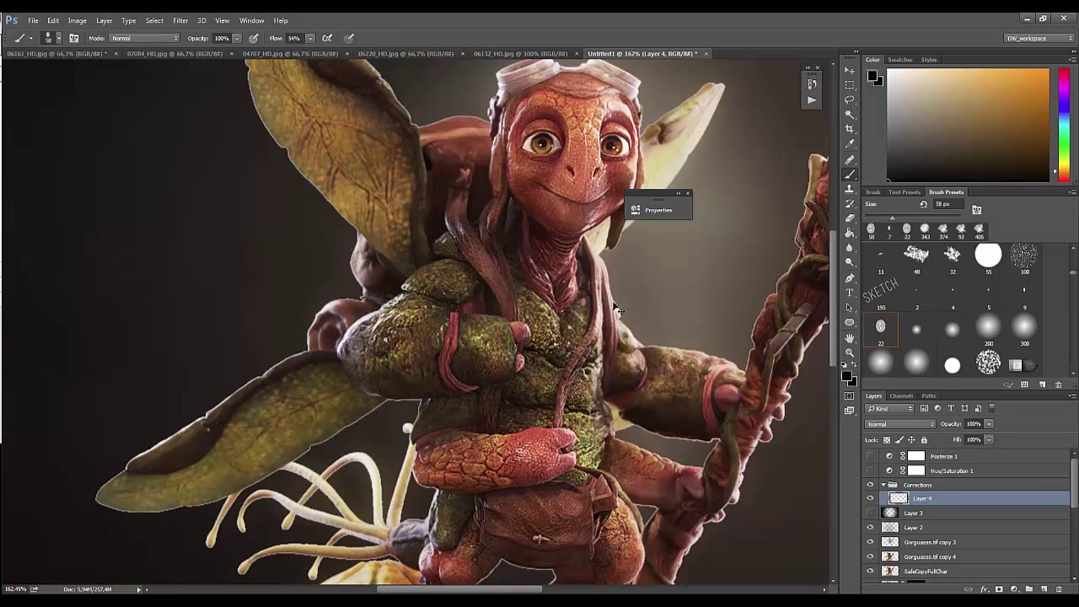
Step: Add Layer 5 at 43% opacity with 40% brush flow, undoing a trial neck stroke
left_click(1045, 589)
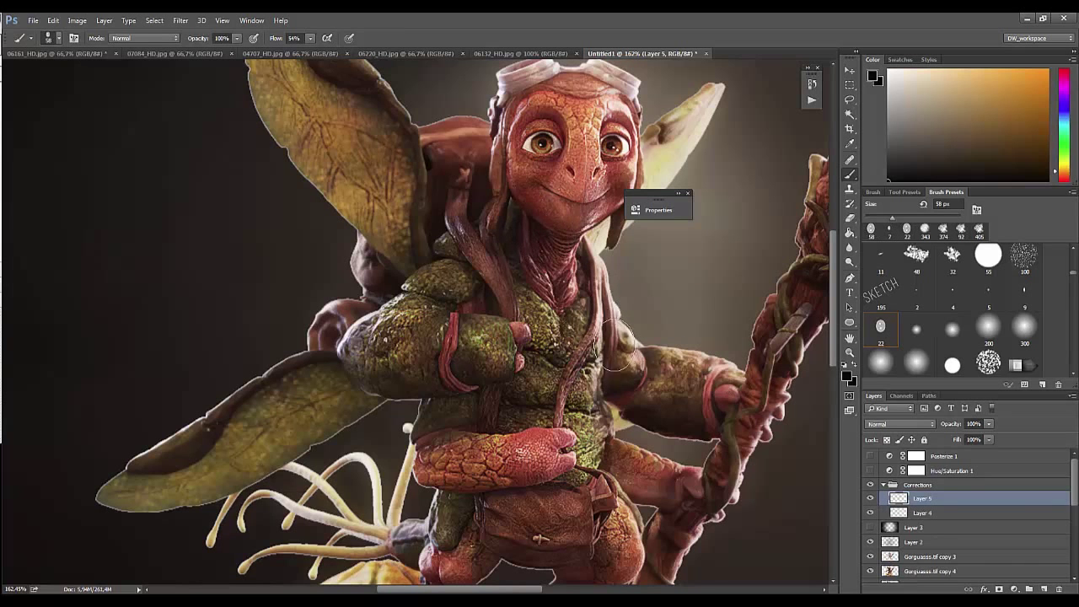
key("Return")
left_click_drag(506, 236, 505, 257)
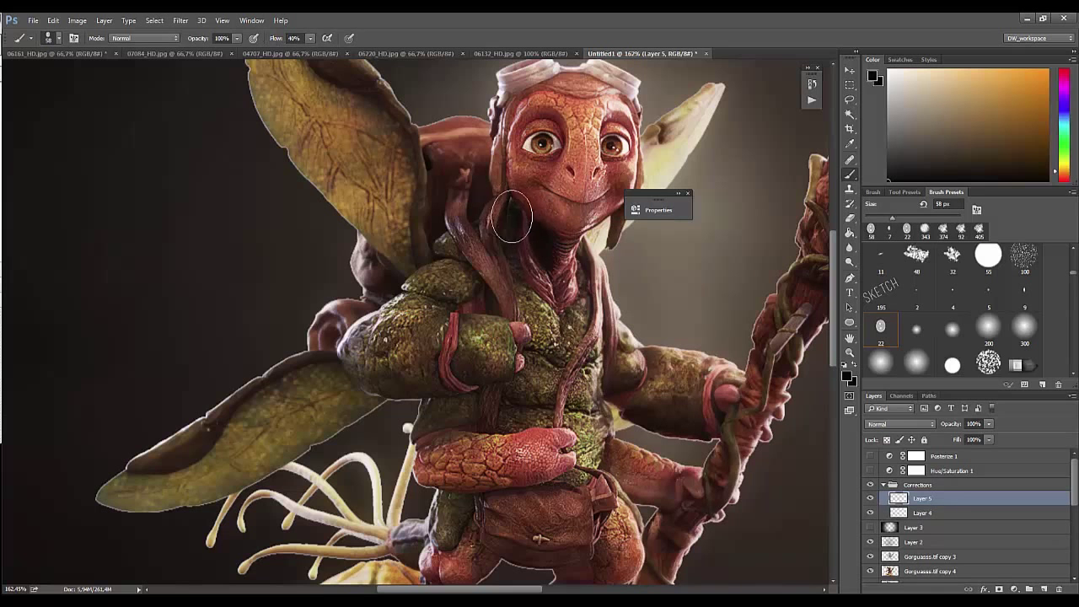
key("ctrl+z")
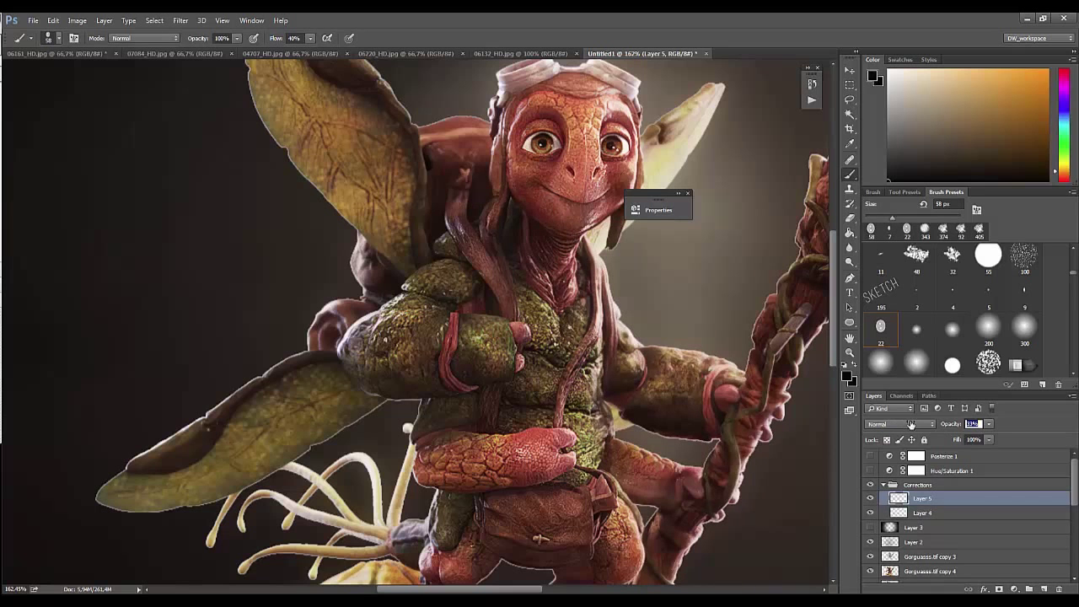
type("43")
key("Return")
Step: Paint soft shadows on the leaf under both feet, then fit the image on screen
right_click(540, 172)
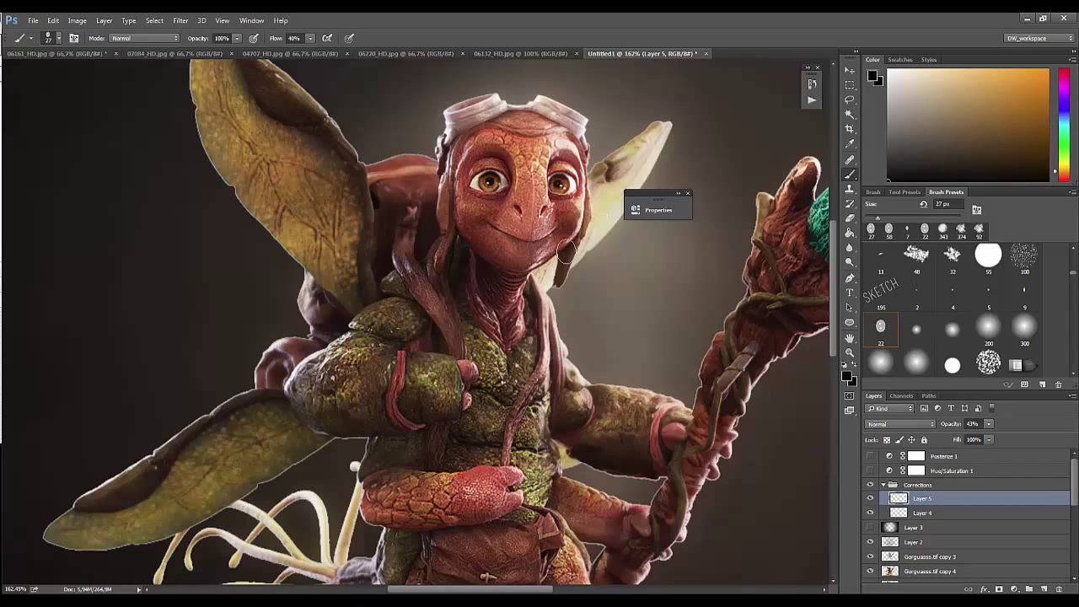
scroll(497, 477, "down", 3)
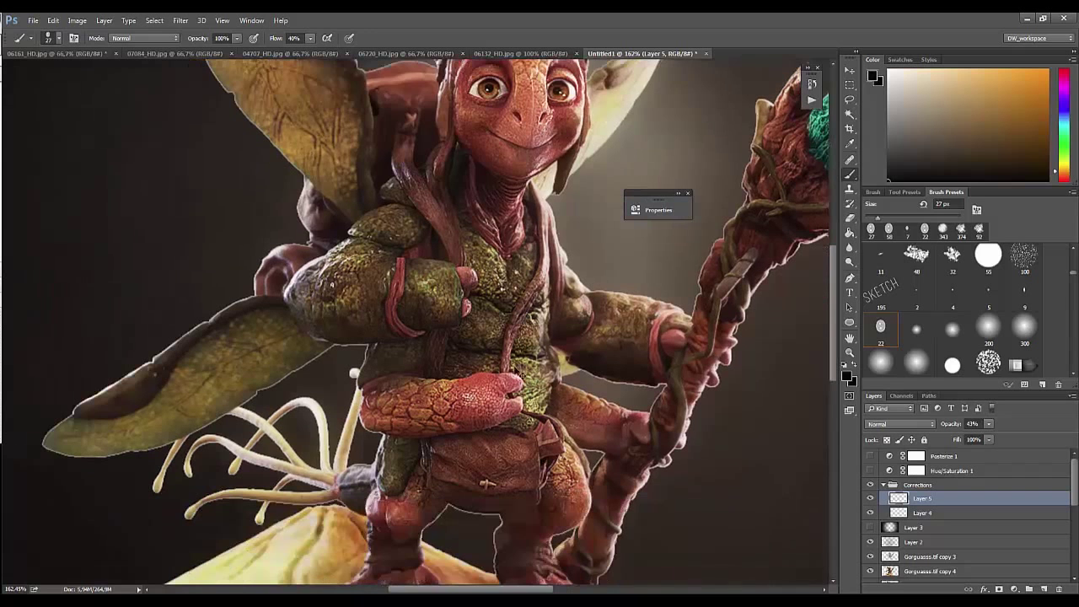
scroll(472, 438, "down", 2)
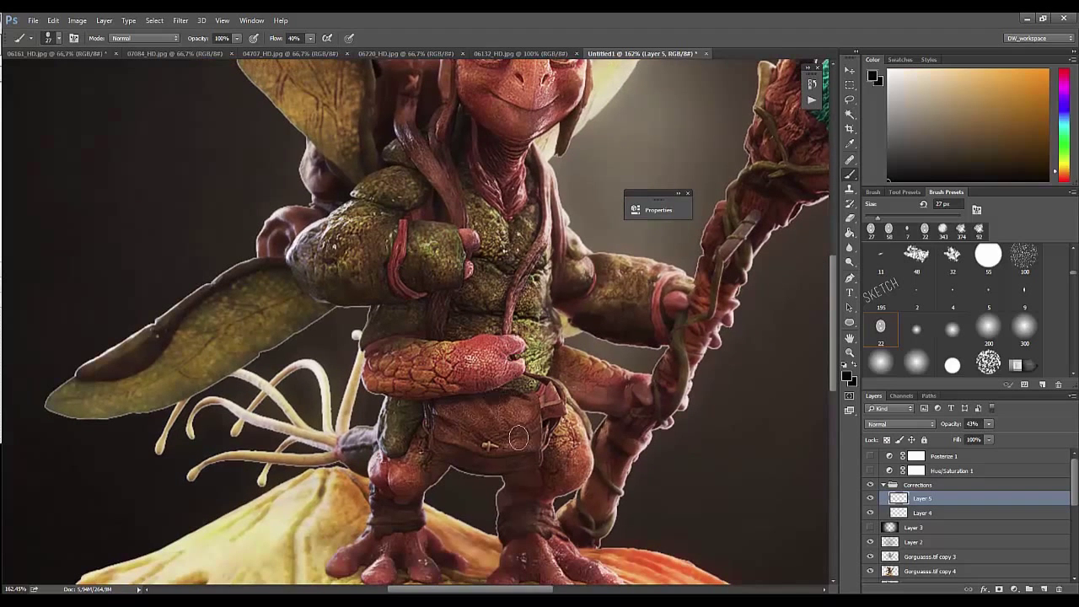
scroll(490, 447, "down", 2)
left_click_drag(527, 466, 511, 474)
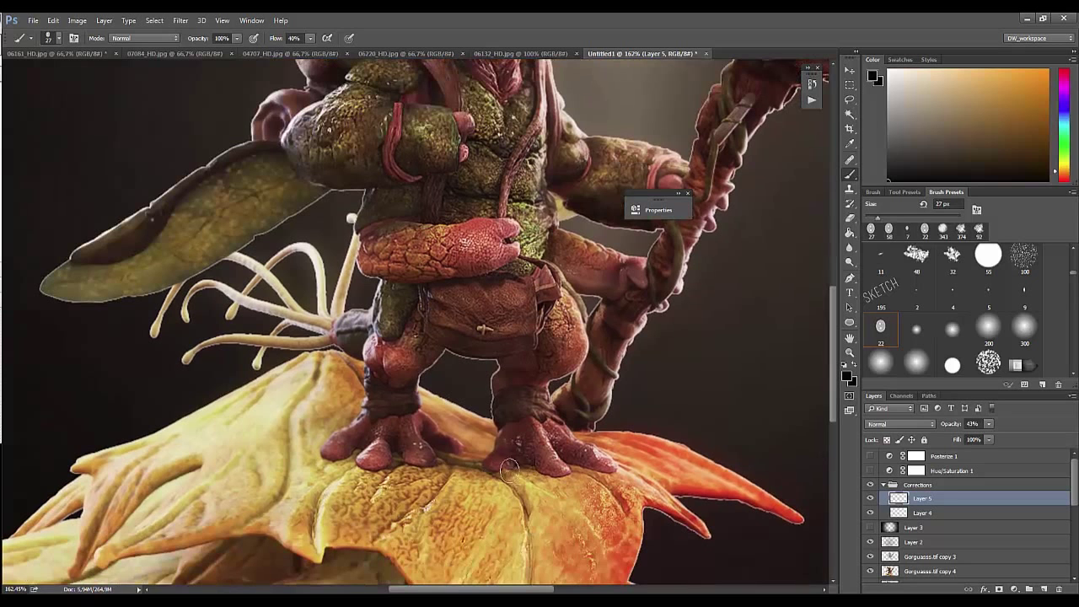
left_click_drag(440, 456, 327, 462)
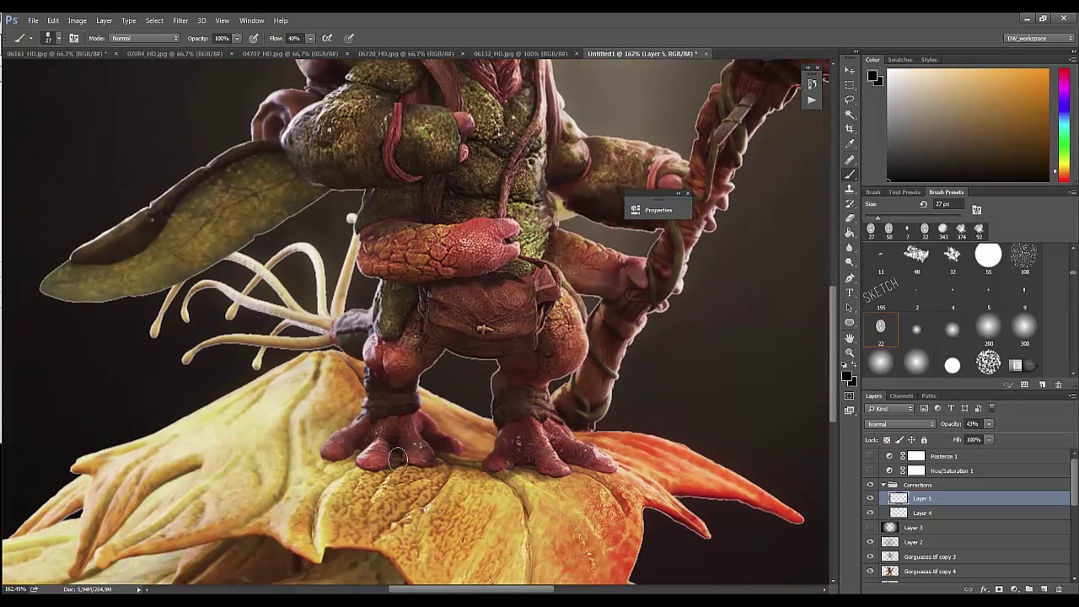
key("z")
key("ctrl+0")
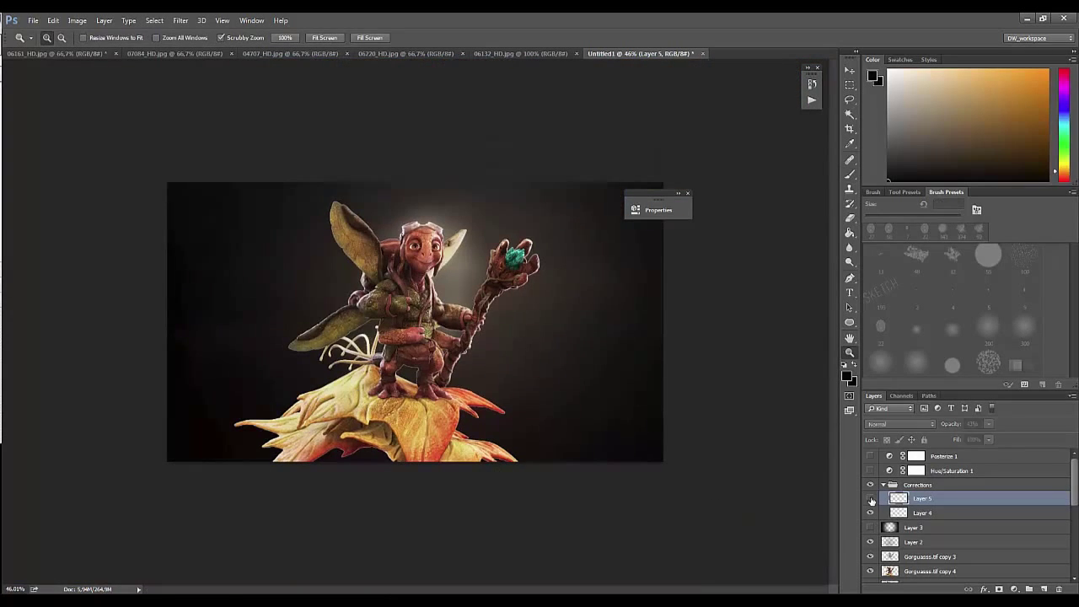
Step: Zoom in on the chest, set Layer 5 to 30% opacity, and paint a correction stroke
left_click_drag(425, 309, 506, 310)
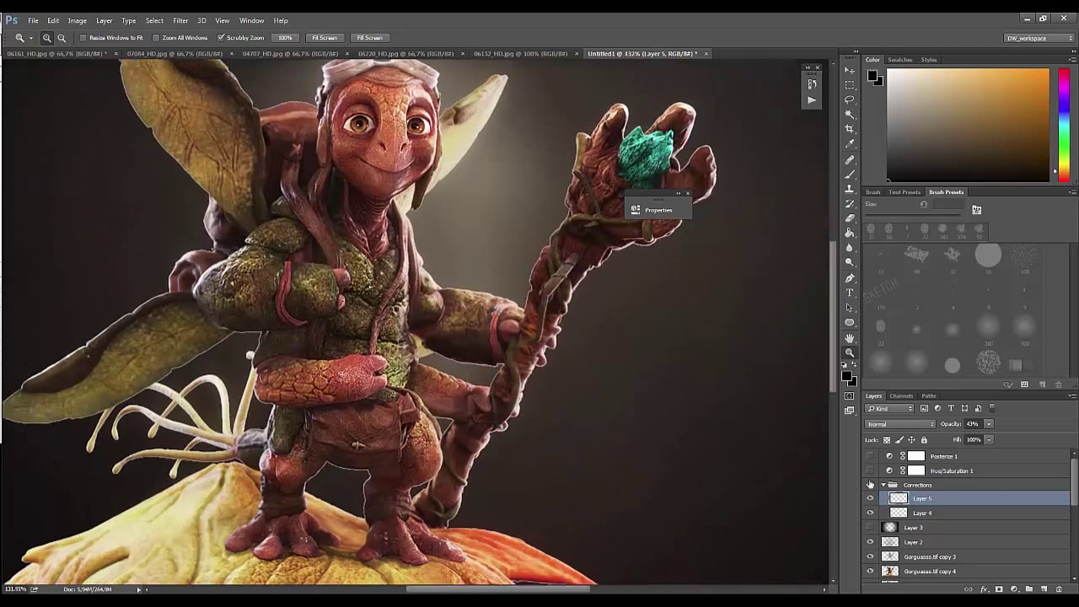
left_click_drag(944, 425, 954, 429)
key("b")
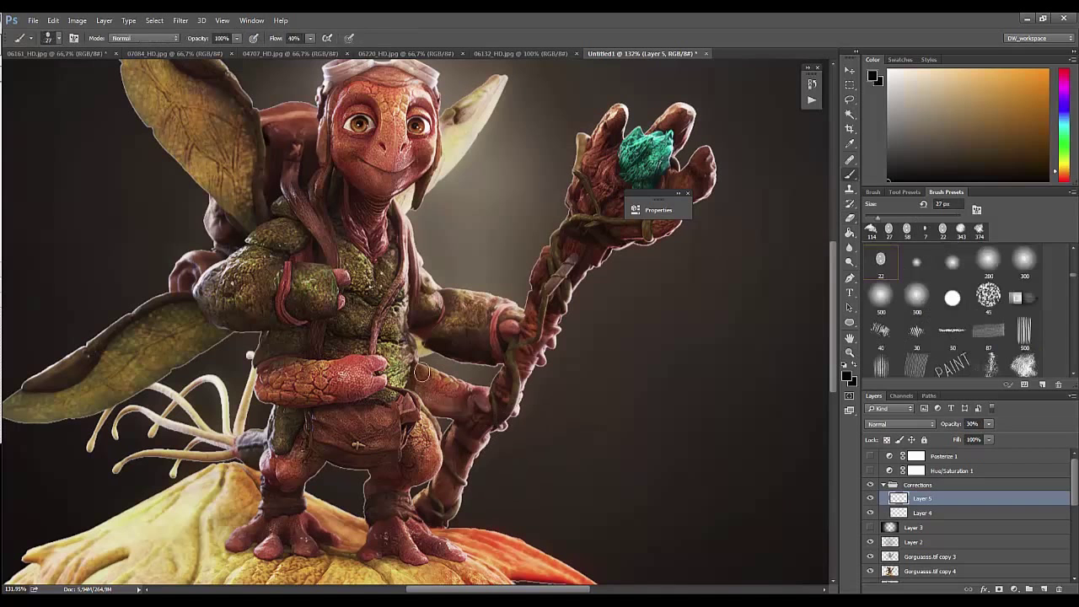
left_click_drag(412, 381, 482, 429)
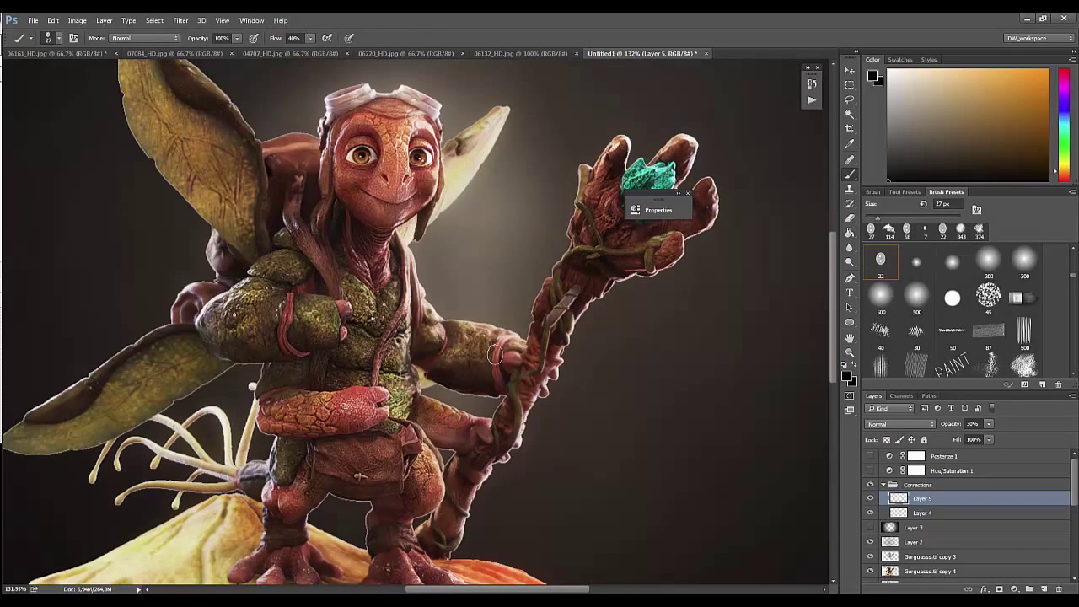
Step: Switch to Layer 4 with a 10 px brush for fine touch-ups
left_click(893, 513)
right_click(378, 196)
left_click_drag(469, 215, 457, 215)
key("Return")
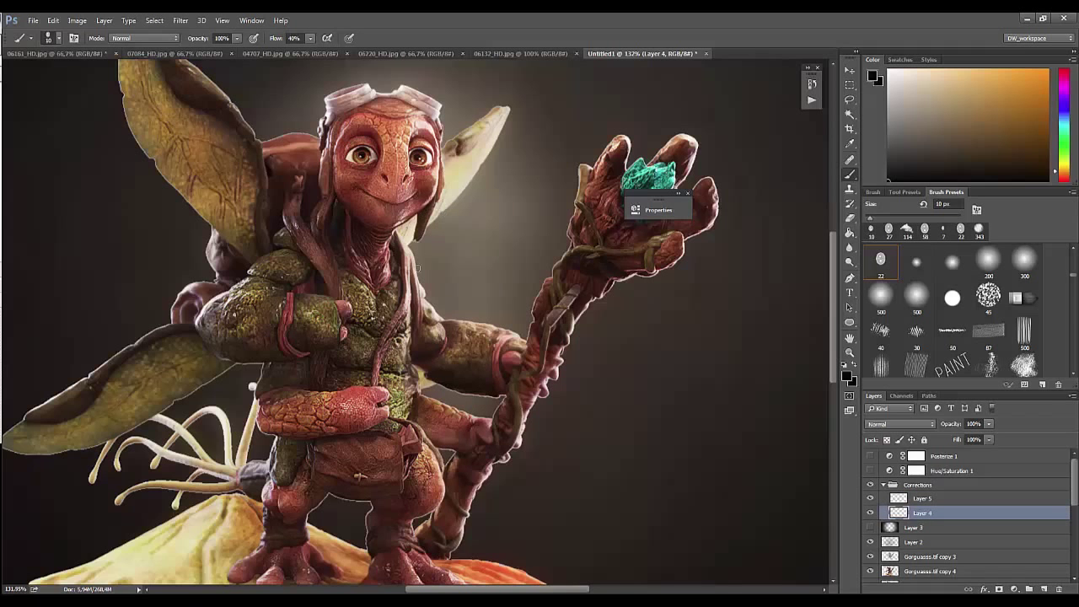
Step: Add a new empty Layer 6 with white paint and a 23 px brush
left_click(922, 498)
left_click(1043, 589)
mouse_move(256, 311)
left_mouse_down()
mouse_move(302, 294)
mouse_move(380, 304)
left_mouse_up()
key("x")
right_click(254, 293)
key("Return")
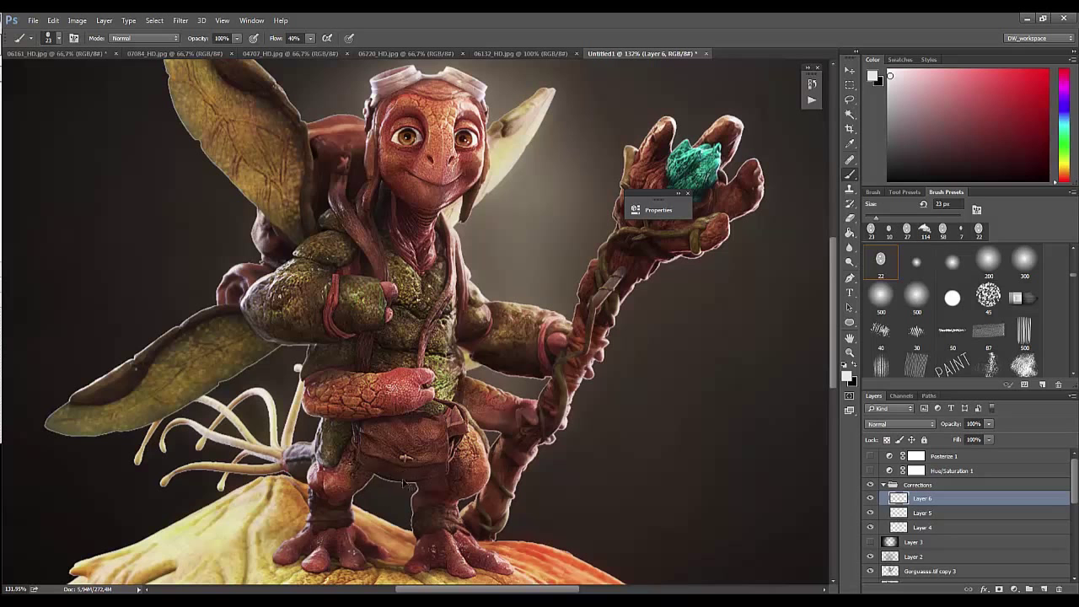
Step: Sample dark brown from the trousers and set a 9 px brush, zoomed on the legs
left_click(361, 431, "alt")
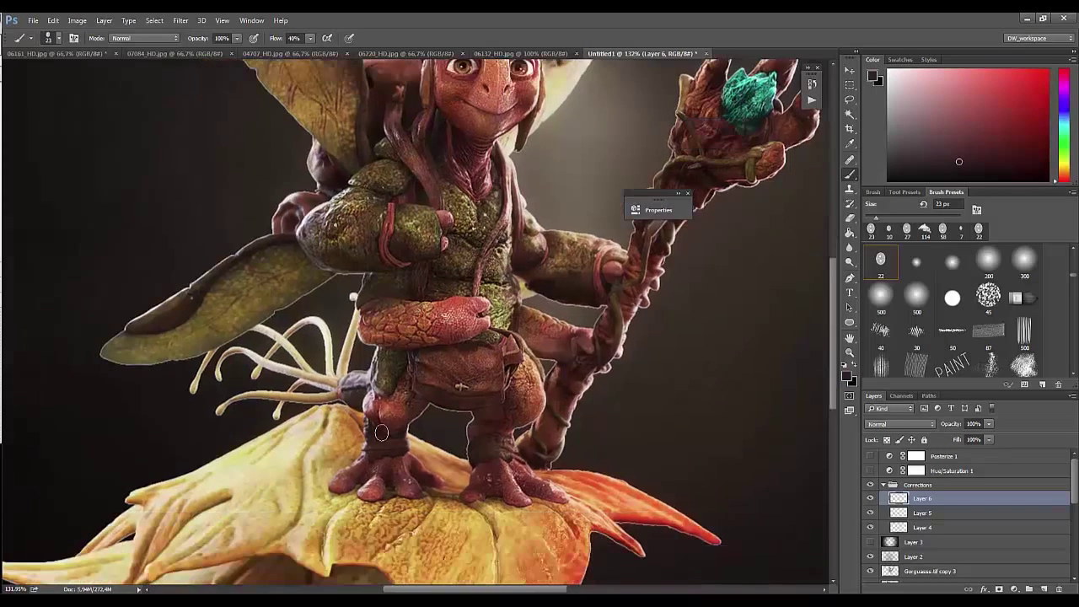
key("z")
left_click_drag(414, 388, 393, 463)
left_click_drag(329, 455, 397, 456)
key("b")
right_click(488, 268)
key("Escape")
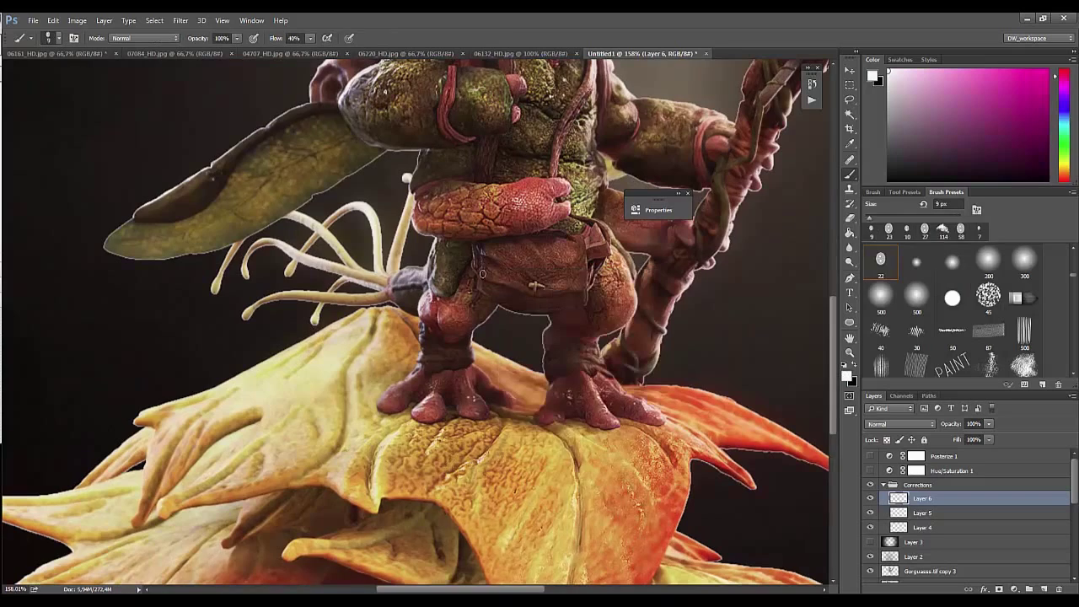
Step: Zoom out to the whole figure and add a new layer in Overlay blend mode
key("z")
left_click_drag(498, 283, 477, 292)
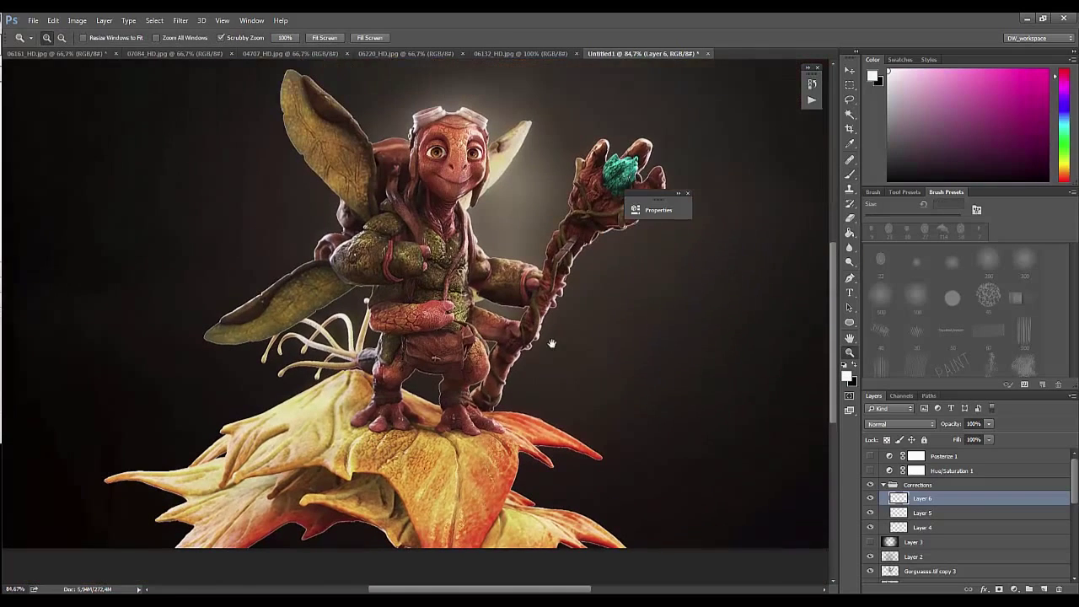
left_click(1044, 589)
left_click(900, 424)
Step: Create Layer 7 and set a 54 px brush, zoomed in on the face
left_click(894, 298)
mouse_move(437, 255)
left_mouse_down()
mouse_move(508, 216)
mouse_move(516, 332)
left_mouse_up()
key("b")
right_click(462, 226)
left_click_drag(493, 230, 510, 230)
key("Return")
Step: Deepen the cheek shading, then brighten the chest and shoulders with a 72 px brush
left_click_drag(406, 221, 430, 244)
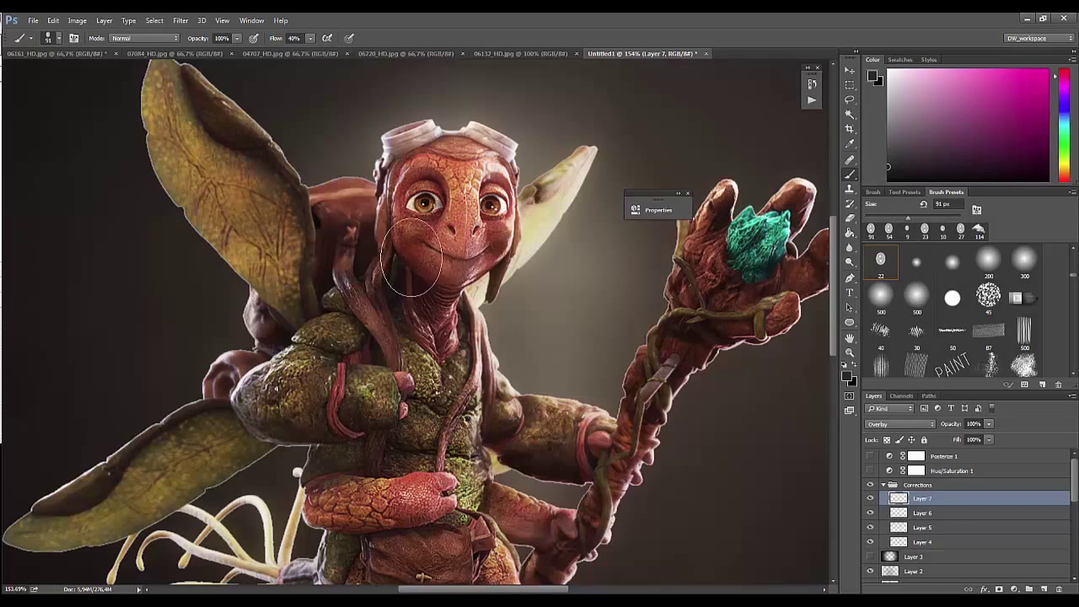
mouse_move(421, 355)
left_mouse_down()
mouse_move(451, 392)
mouse_move(439, 334)
mouse_move(468, 340)
left_mouse_up()
right_click(355, 324)
key("Return")
left_click_drag(441, 297, 413, 308)
left_click_drag(534, 358, 513, 316)
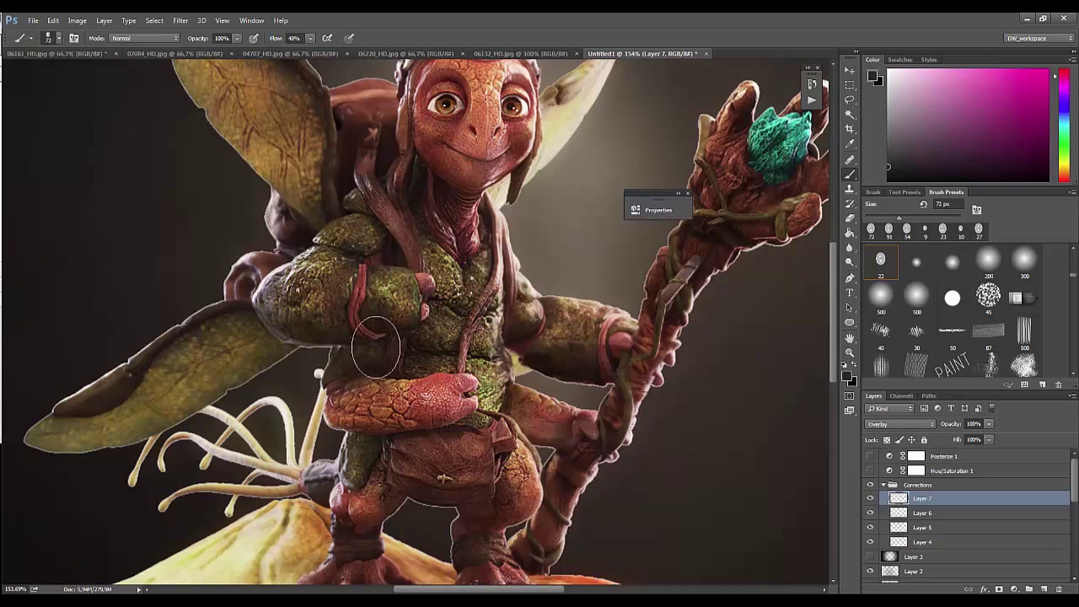
Step: Check the whole figure, set a 20 px brush, and collapse the Properties panel
key("z")
mouse_move(385, 288)
left_mouse_down()
mouse_move(337, 291)
mouse_move(393, 316)
left_mouse_up()
key("b")
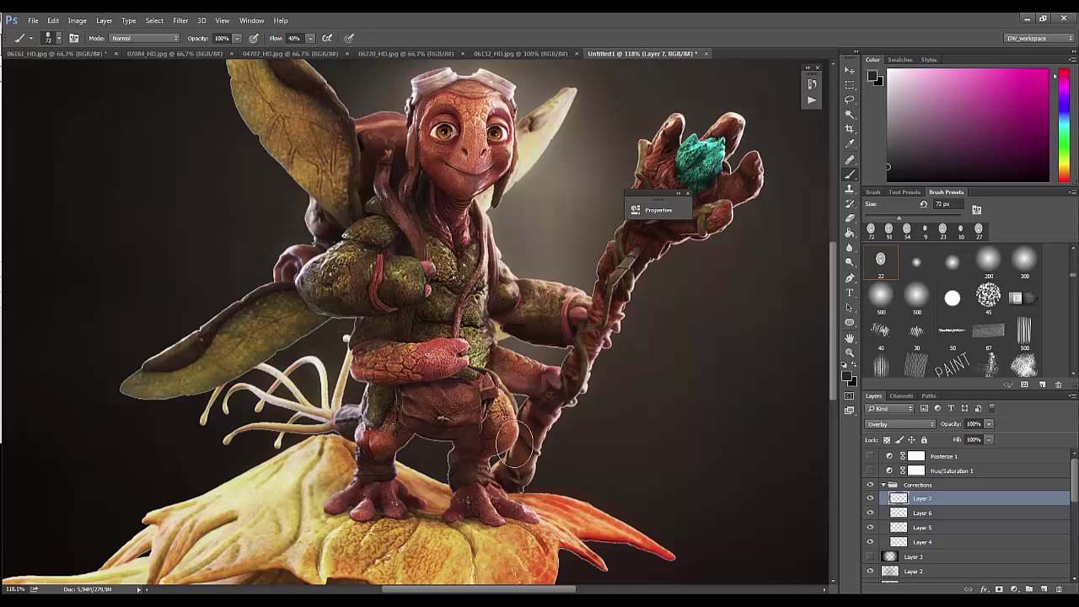
right_click(415, 419)
key("Return")
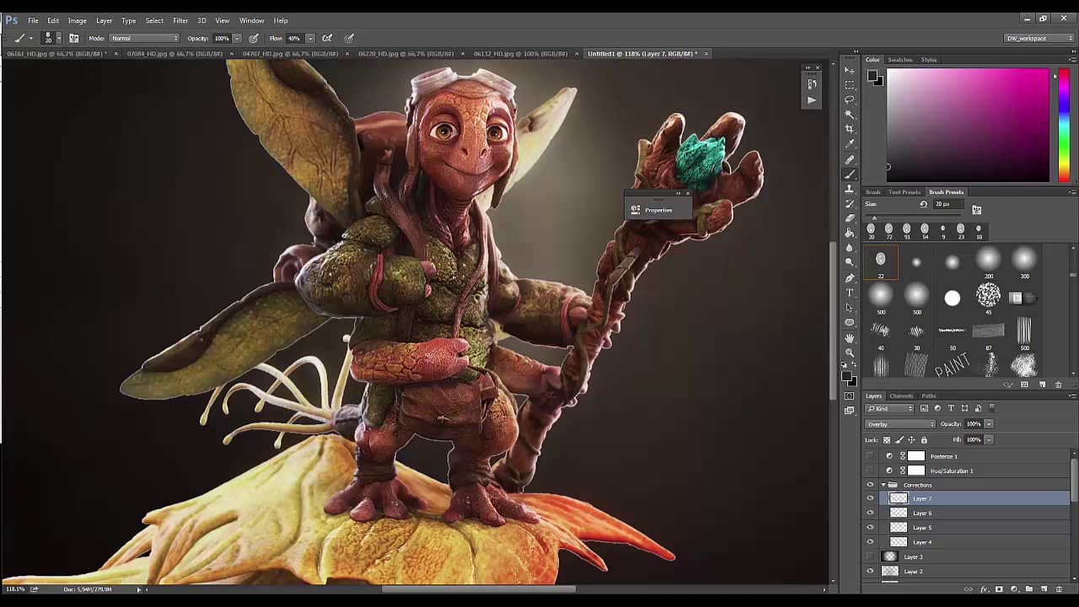
left_click(659, 209)
left_click(688, 193)
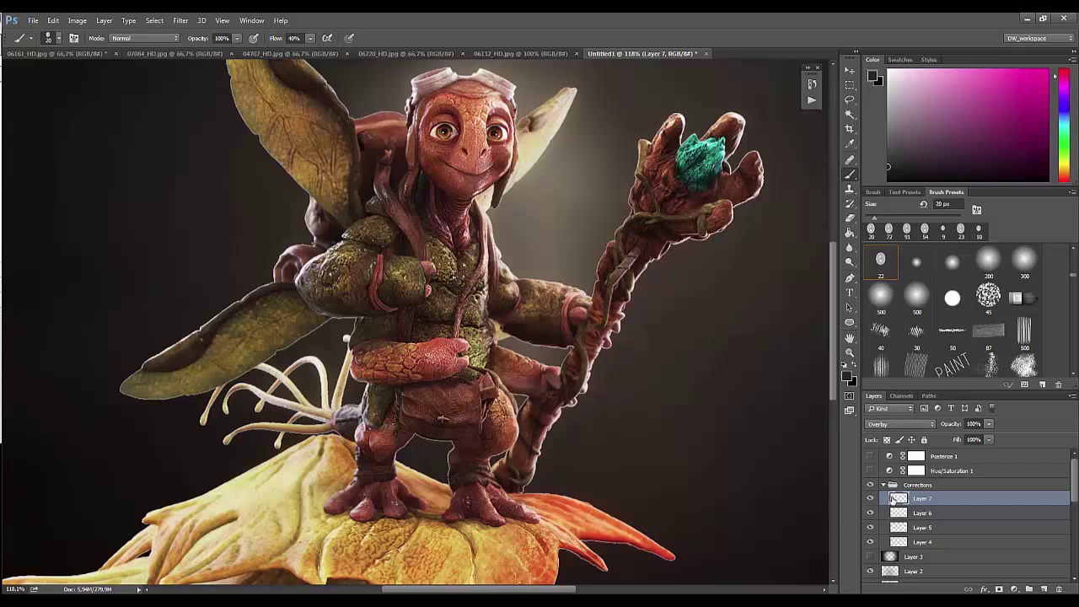
scroll(894, 500, "down", 2)
scroll(886, 523, "down", 1)
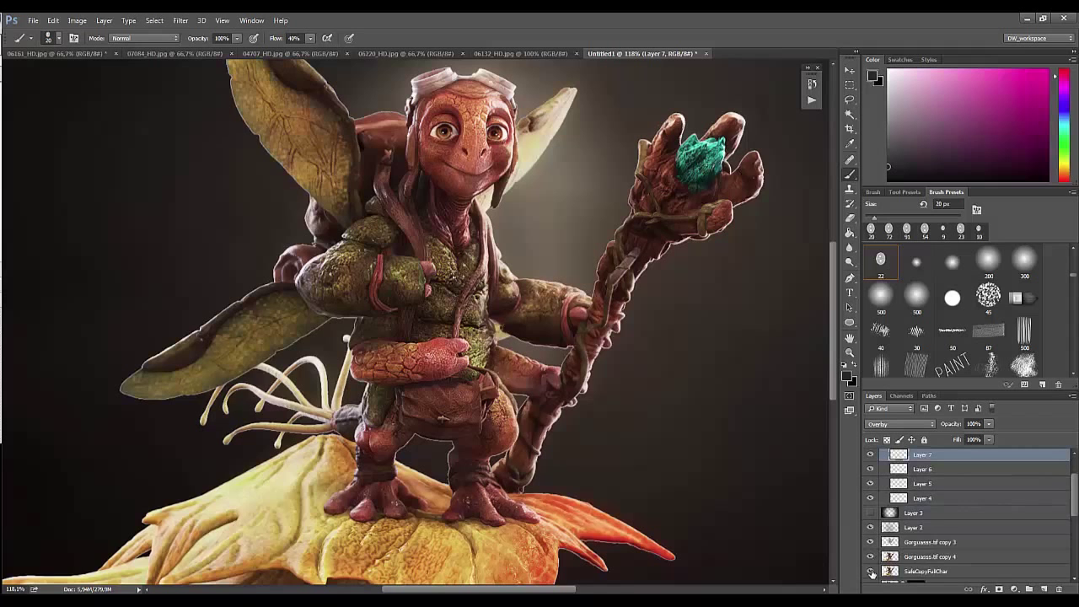
Step: Compare the image with Layer 3 hidden, then select the SafeCopyFullChar layer
left_click(871, 514)
left_click(872, 513)
left_click(872, 514)
scroll(970, 506, "down", 3)
left_click(928, 521)
left_click(923, 536)
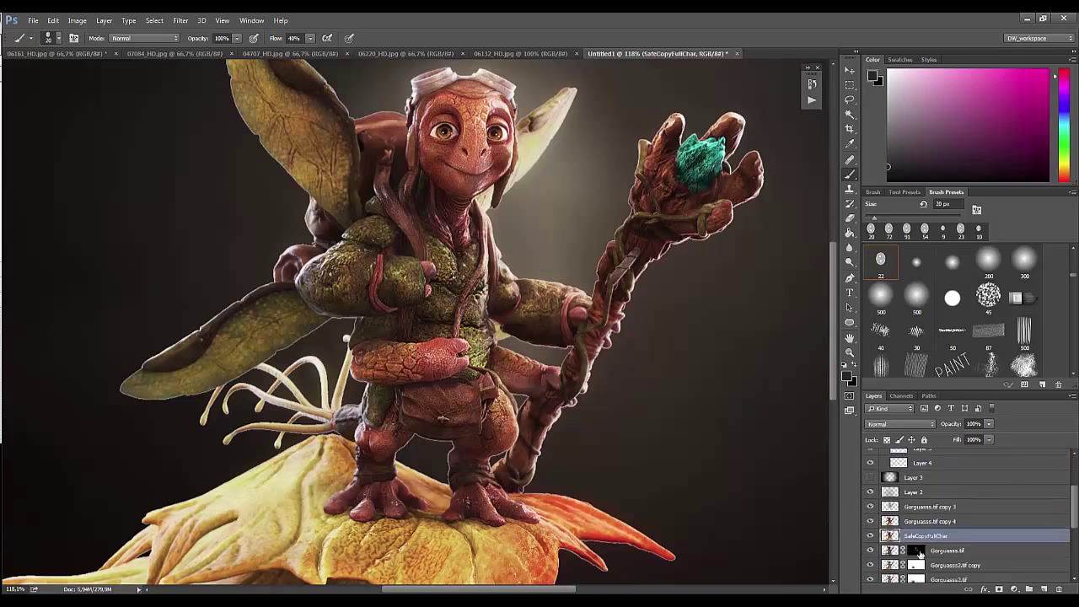
double_click(934, 538)
key("Return")
Step: Duplicate SafeCopyFullChar and set the Dodge tool's range to Highlights
key("ctrl+j")
left_click_drag(850, 262, 885, 262)
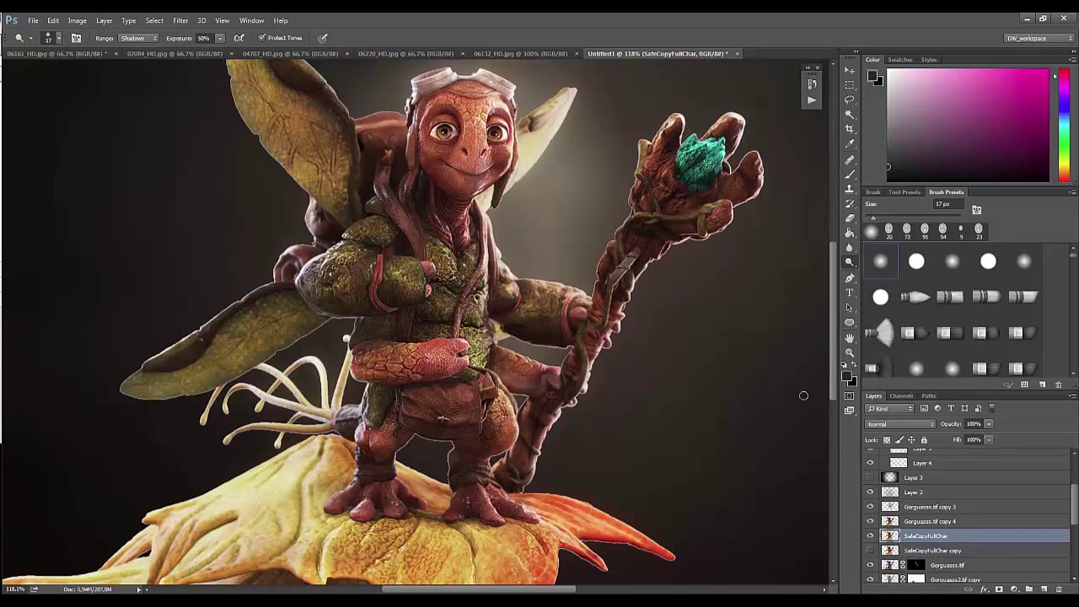
key("alt+bracketleft")
left_click(137, 39)
left_click(131, 56)
key("alt+bracketright")
Step: Zoom in closely on the face and set a tiny 3 px dodge brush
right_click(519, 110)
key("Escape")
key("z")
left_click_drag(447, 368, 385, 369)
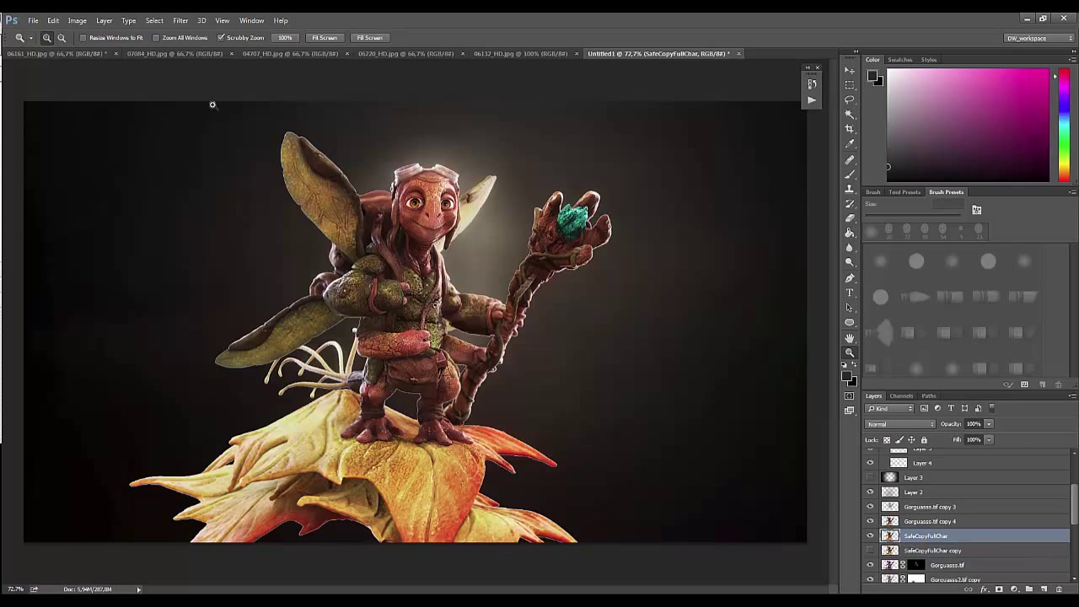
key("o")
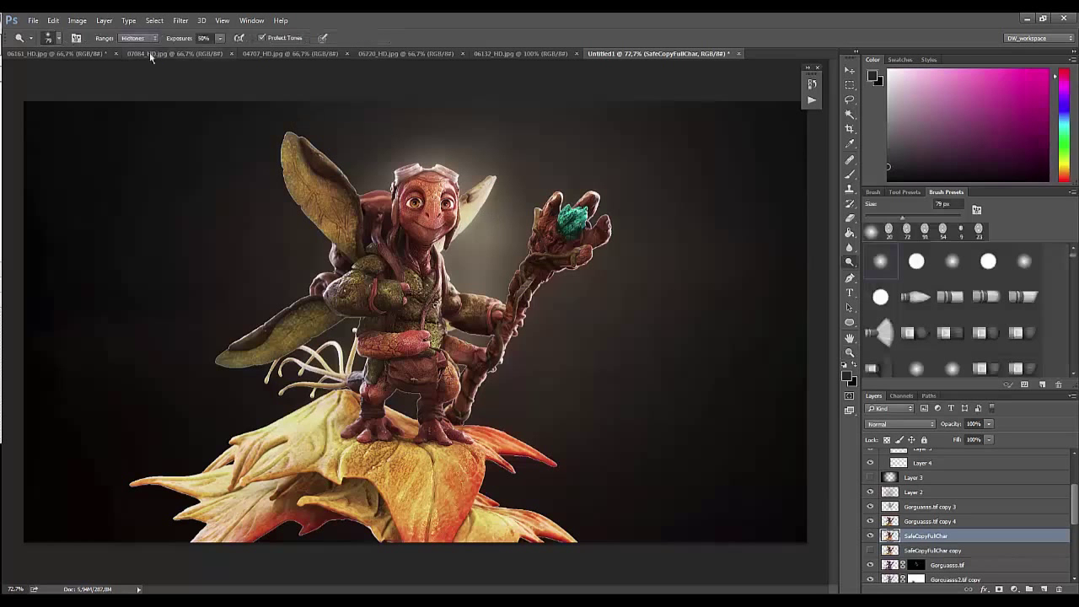
key("z")
left_click_drag(440, 184, 850, 321)
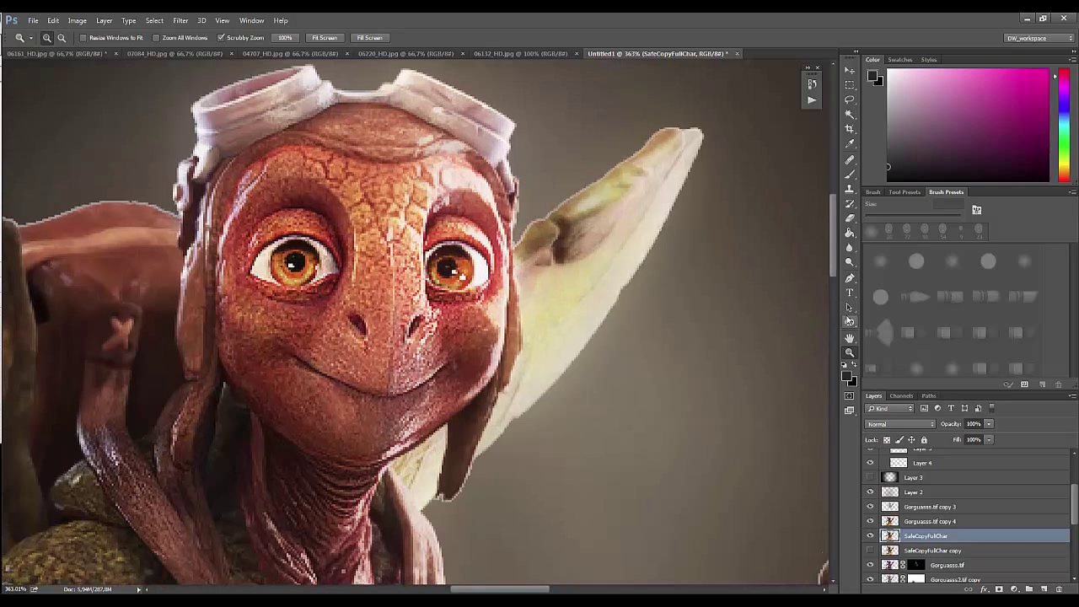
key("o")
right_click(582, 247)
key("Return")
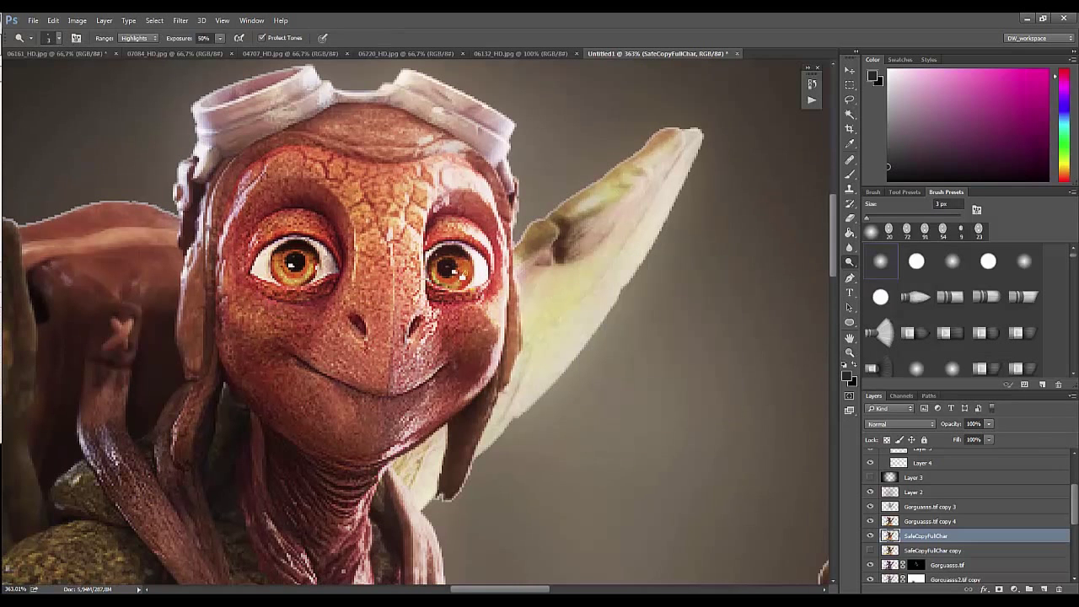
Step: Toggle Layer 5's visibility to compare its effect, then select Layer 5
scroll(928, 516, "up", 3)
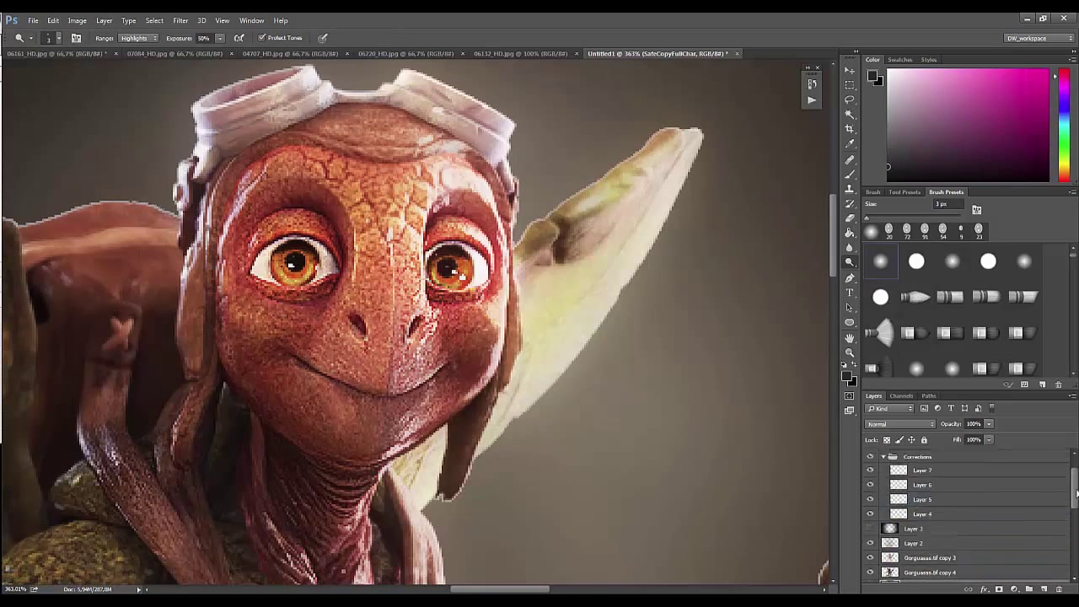
left_click(877, 498)
left_click(871, 512)
left_click(870, 512)
left_click(870, 512)
left_click(870, 512)
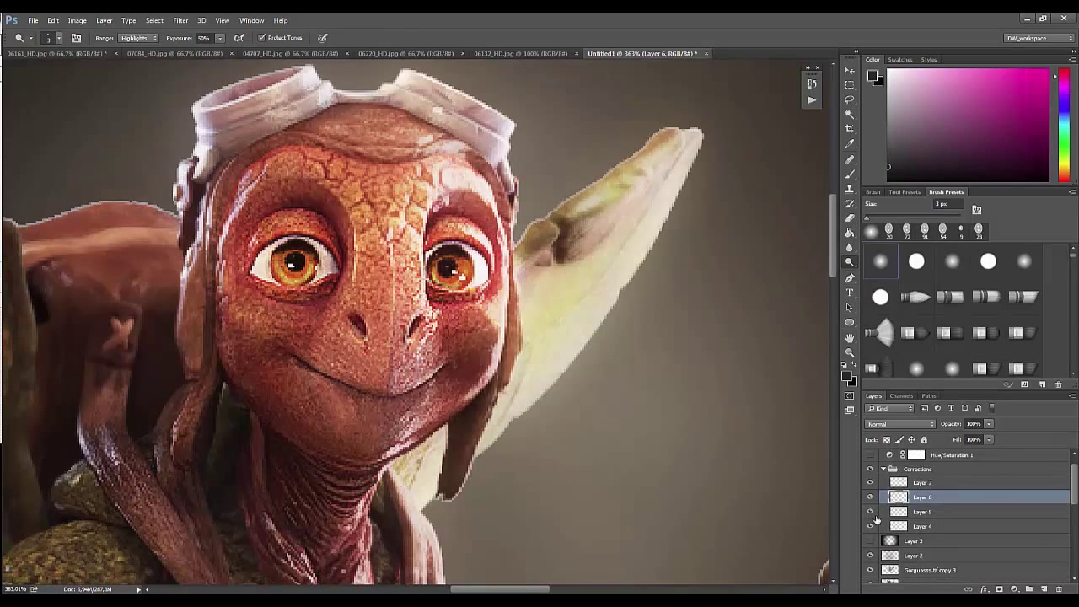
left_click(875, 513)
left_click(879, 512)
Step: Paint touch-ups with a 7 px brush and briefly preview posterized grey values
key("b")
right_click(354, 253)
key("Return")
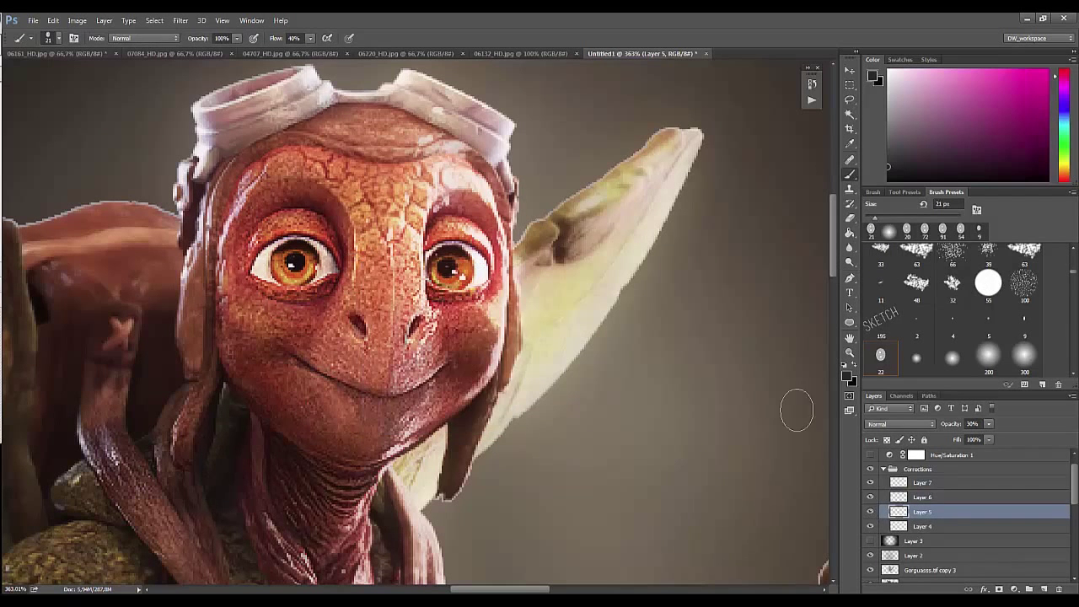
right_click(259, 278)
key("Return")
mouse_move(388, 300)
left_mouse_down()
mouse_move(360, 300)
mouse_move(350, 338)
left_mouse_up()
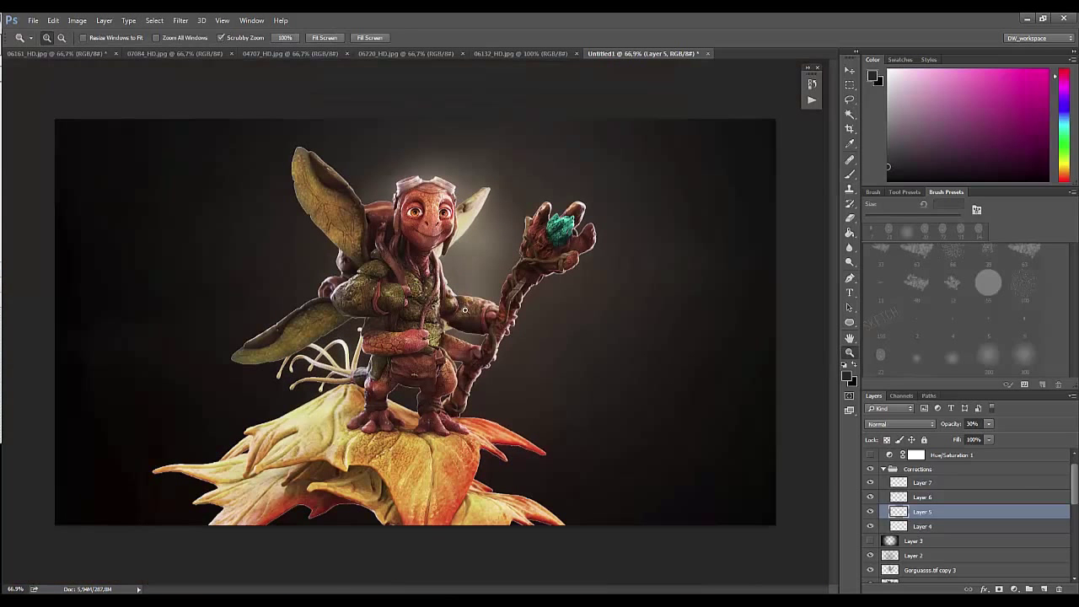
left_click_drag(471, 322, 520, 338)
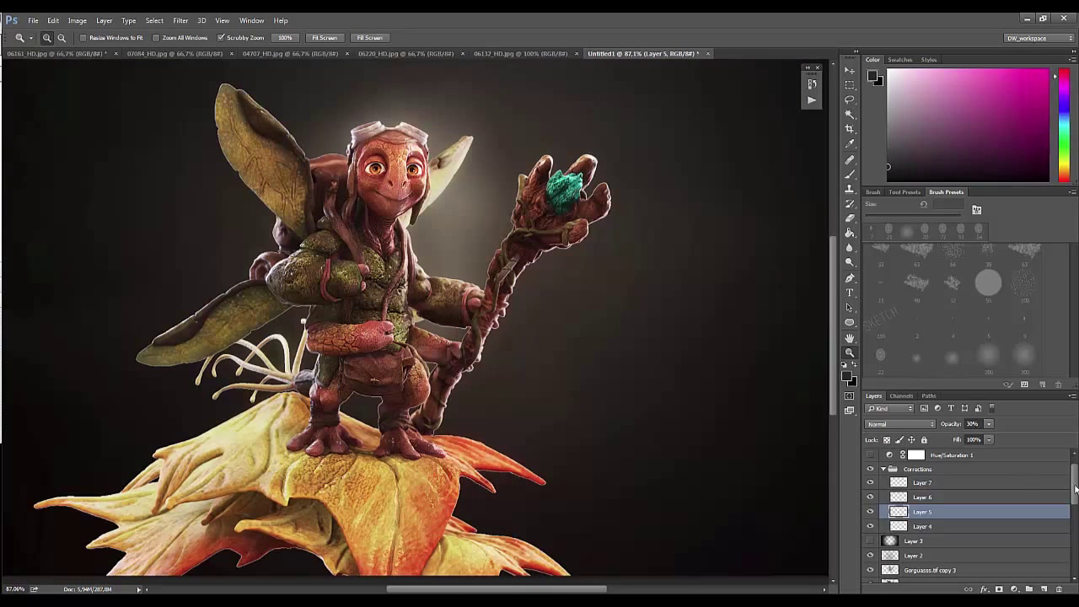
scroll(1076, 489, "up", 1)
left_click(870, 471)
left_click(871, 470)
left_click(923, 498)
key("ctrl+shift+alt+n")
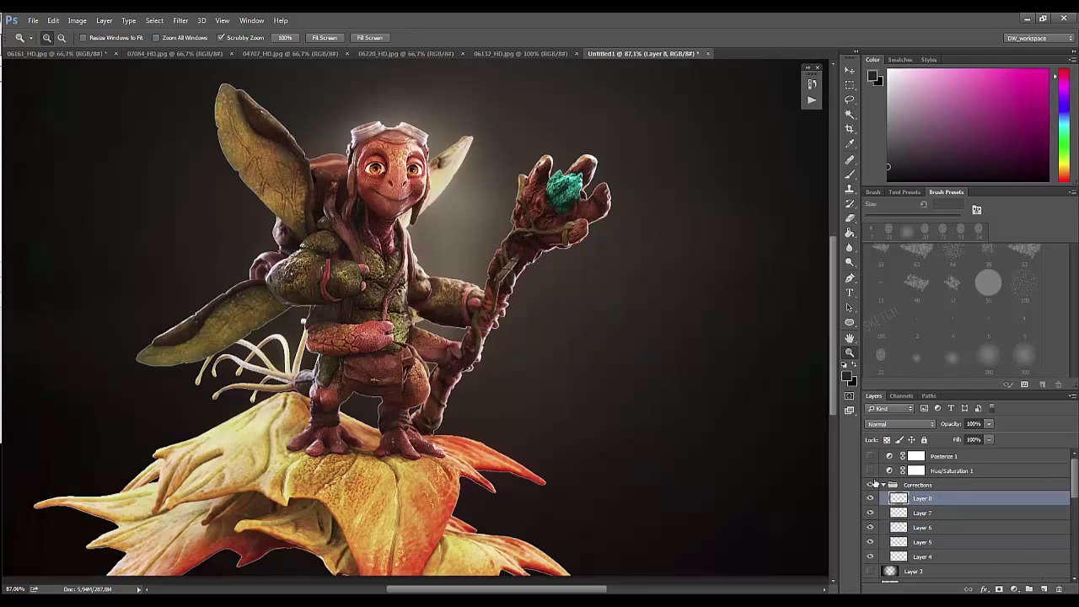
key("b")
key("x")
left_click_drag(383, 148, 438, 150)
right_click(375, 215)
left_click_drag(434, 247, 428, 248)
key("Return")
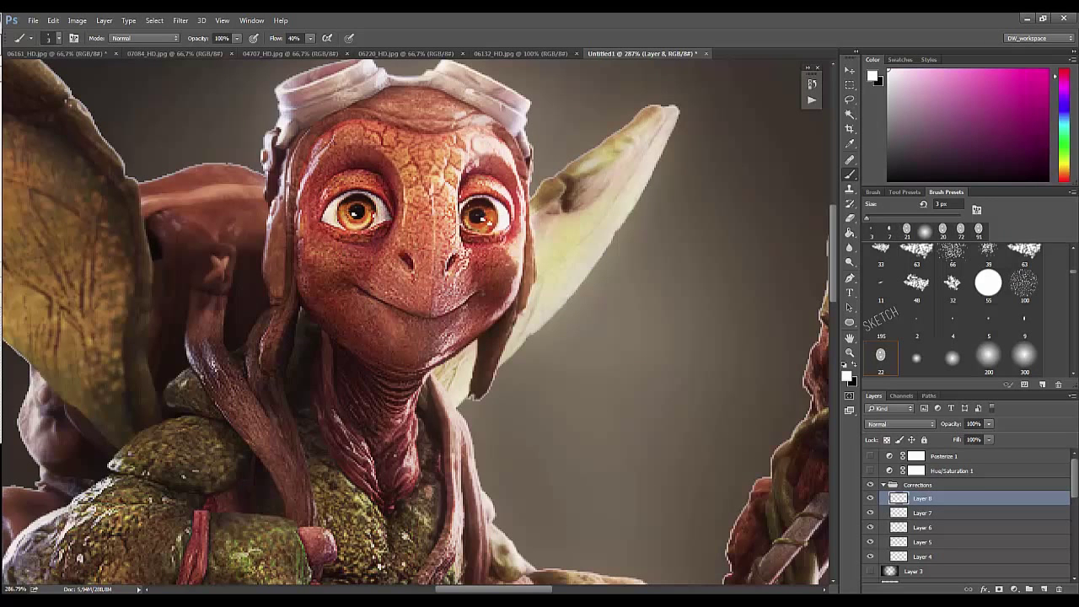
key("x")
right_click(362, 194)
key("Escape")
right_click(394, 227)
left_click_drag(456, 250, 447, 250)
key("Return")
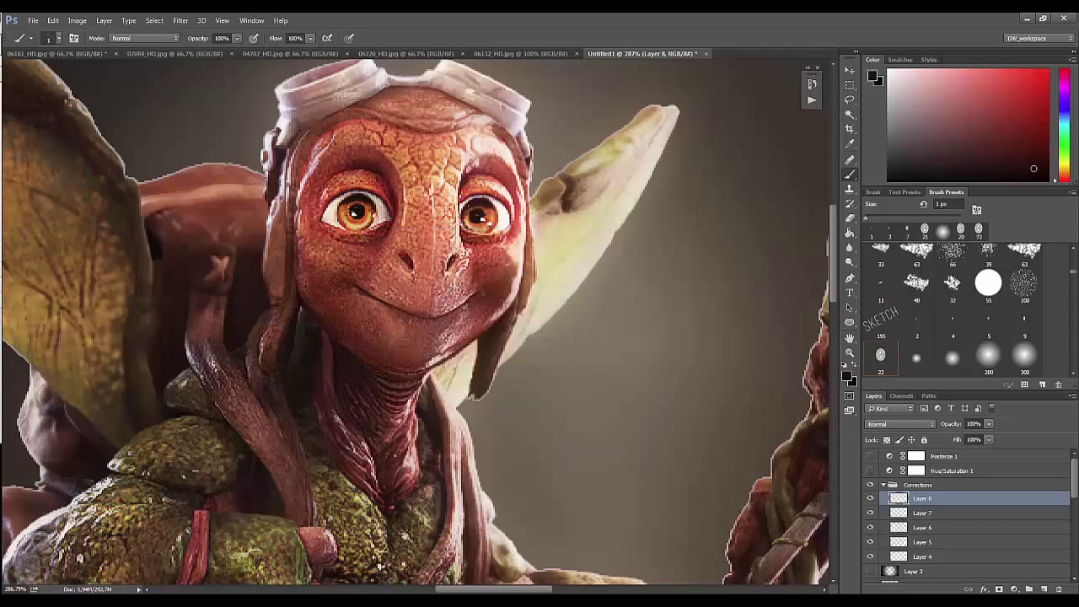
key("z")
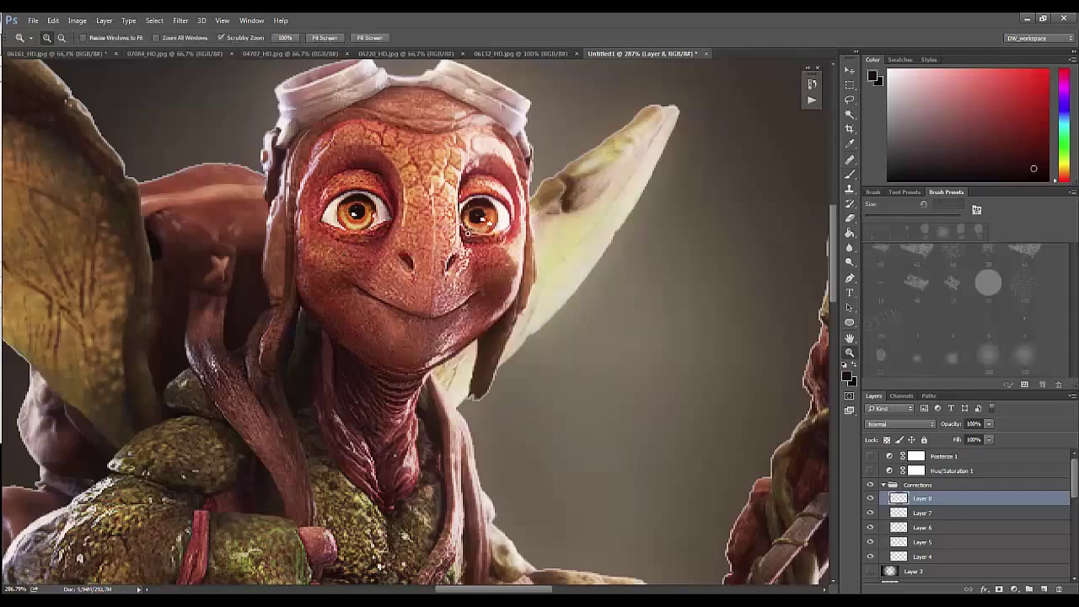
key("ctrl+0")
Step: Collapse the Corrections group and add a new group named Textures above it
left_click_drag(404, 263, 460, 264)
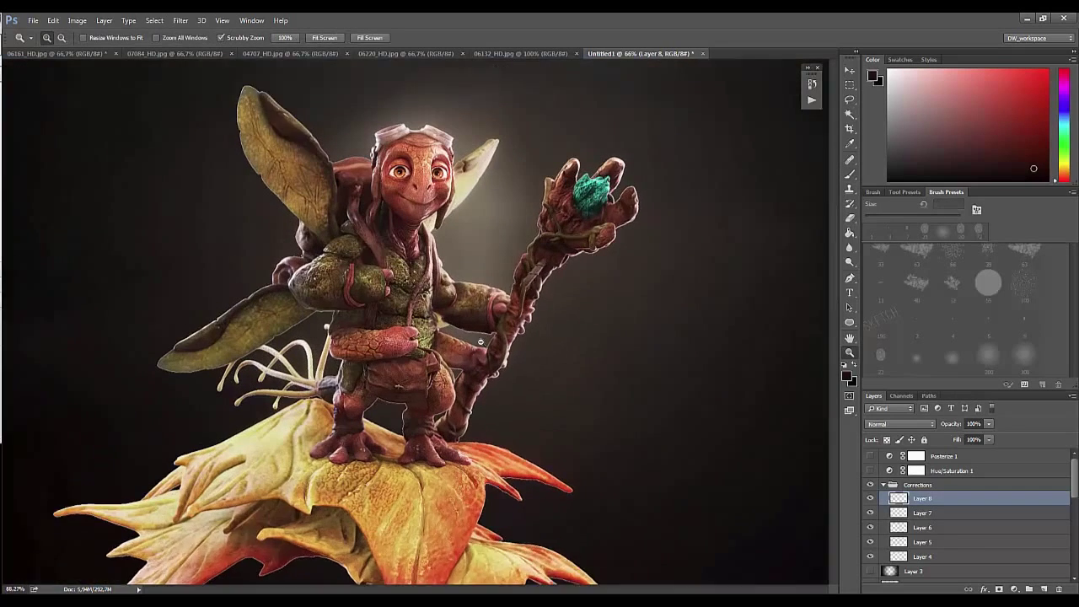
left_click(884, 485)
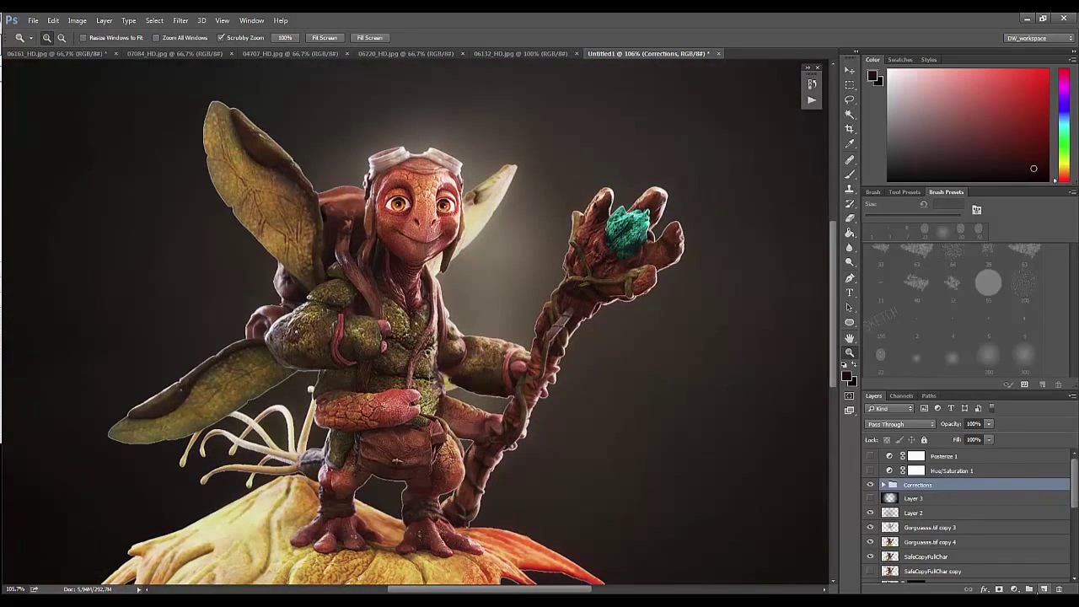
left_click(1029, 588)
type("tures")
key("Return")
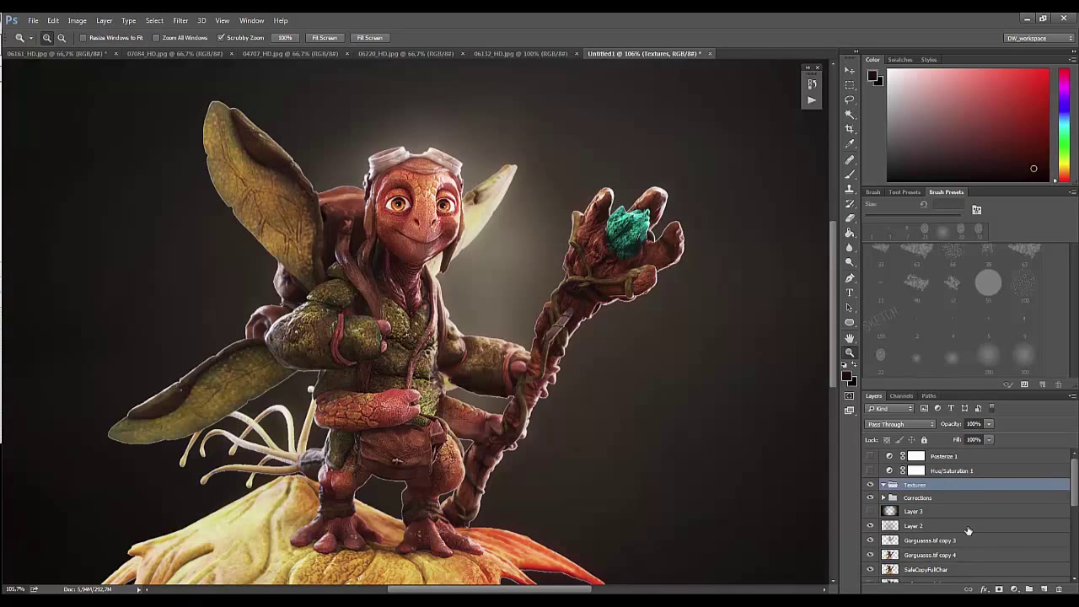
left_click_drag(709, 356, 667, 388)
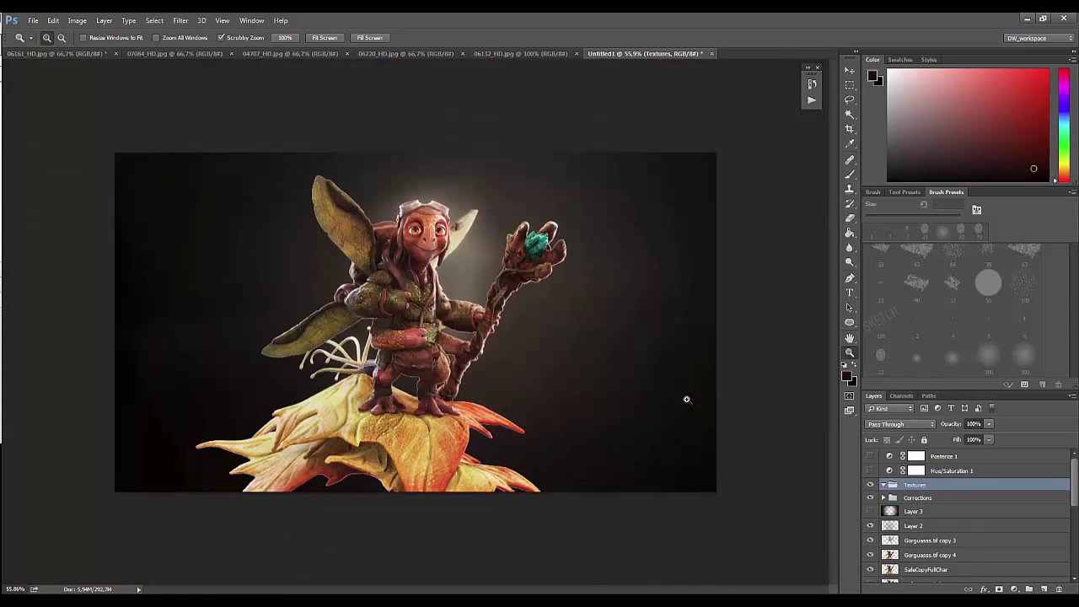
Step: Save as GorguaFinalComp01.psd in a new Final folder with maximum compatibility
key("ctrl+shift+s")
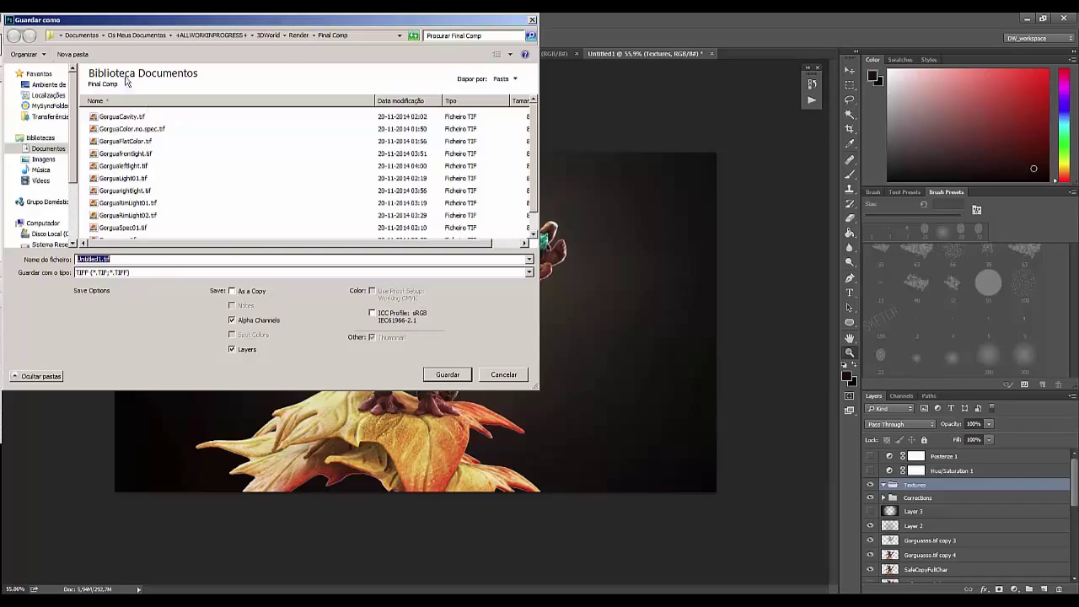
key("ctrl+shift+n")
type("Final")
key("Return")
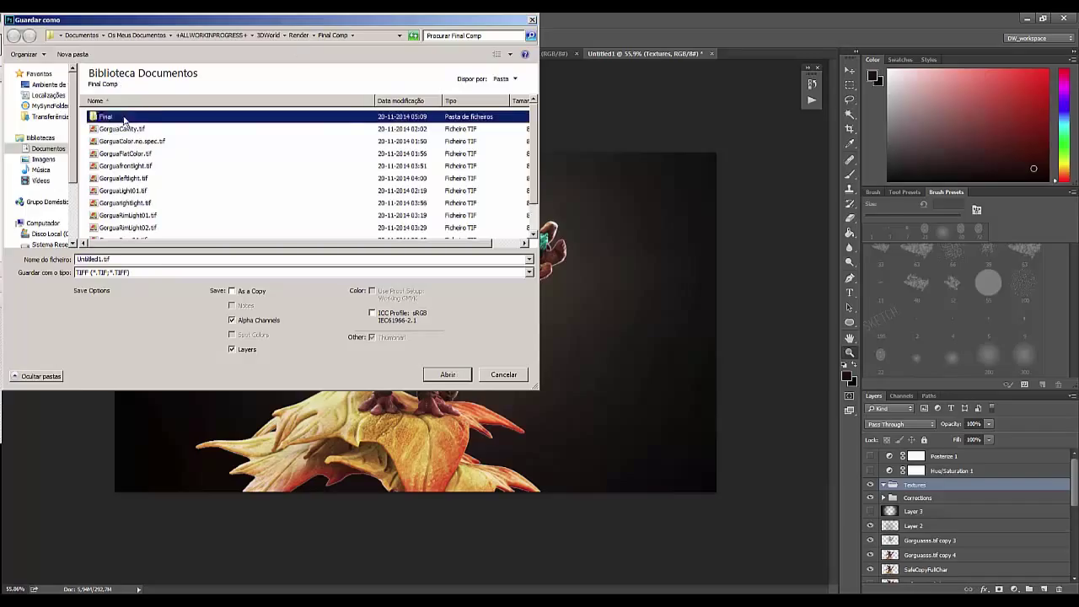
key("Return")
type("GorguaFinalComp")
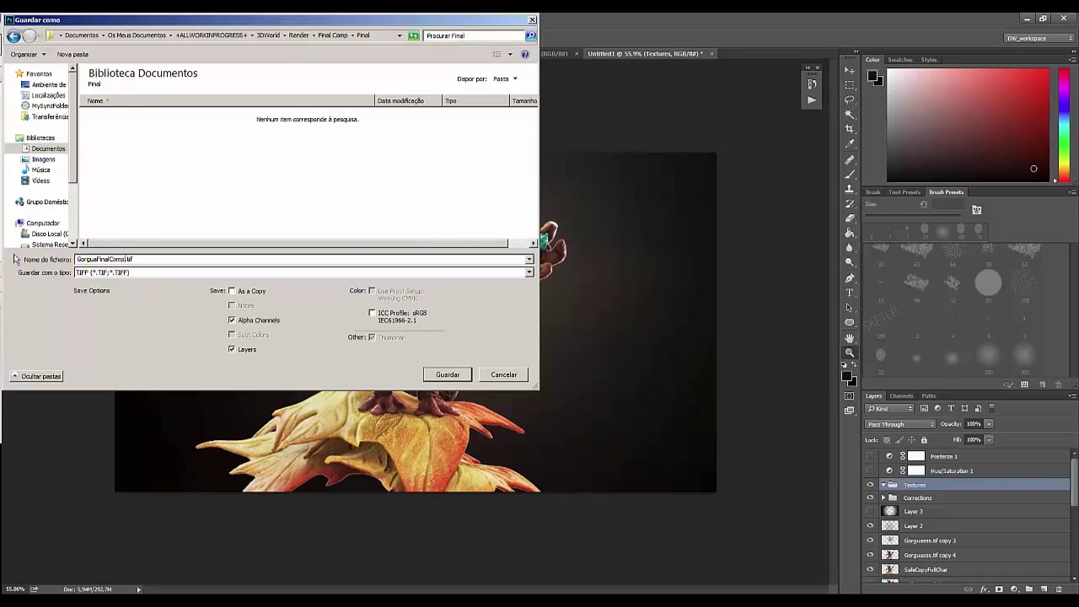
left_click(223, 272)
left_click(211, 286)
left_click(445, 376)
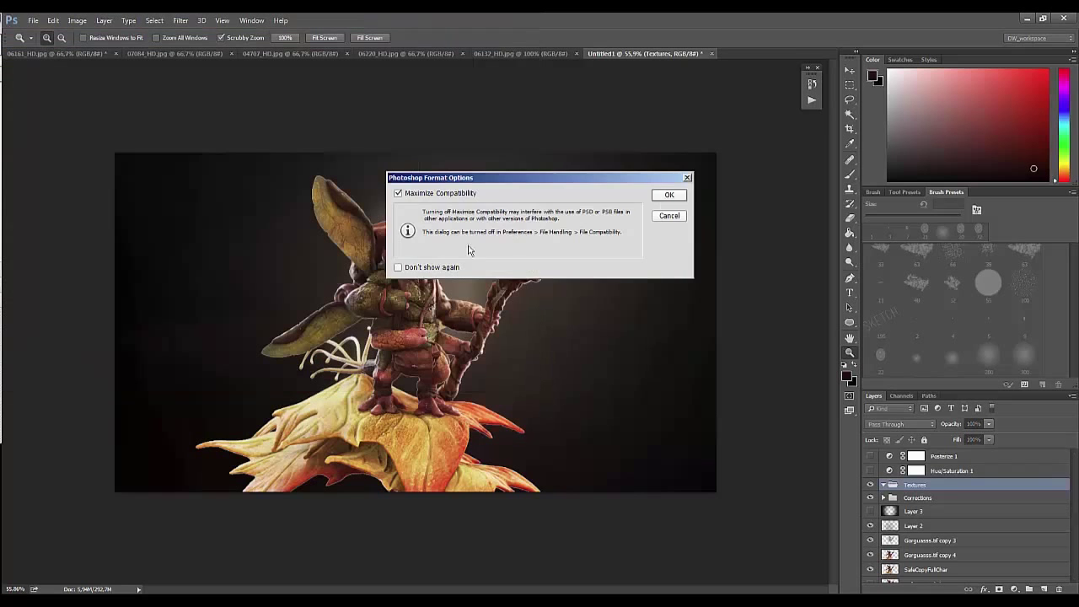
key("Return")
left_click_drag(871, 457, 870, 470)
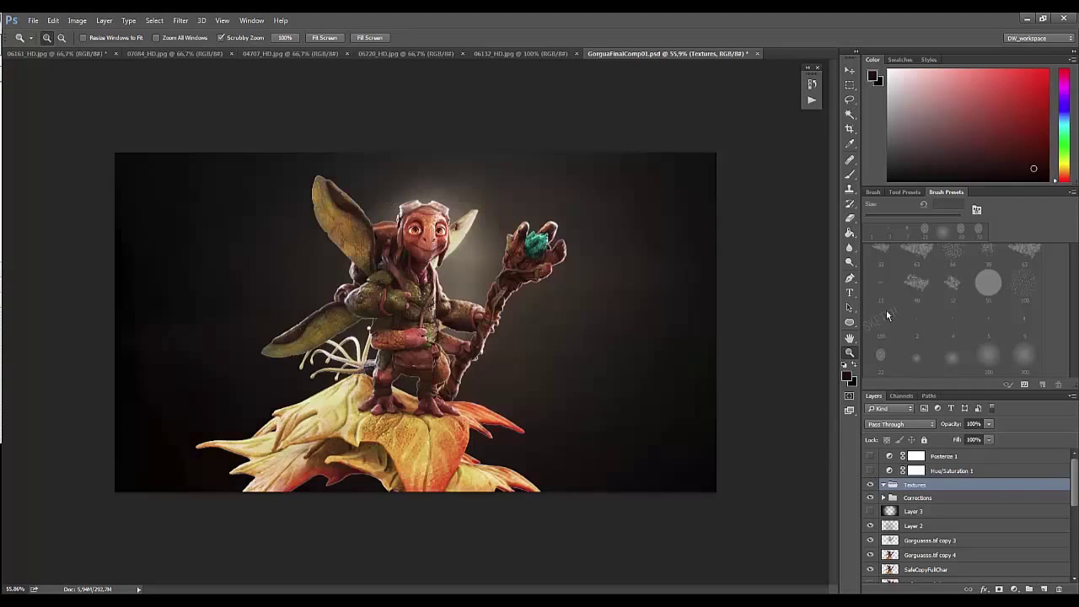
Step: Hide the value-check adjustments and set a 182 px brush on Layer 2
left_click(913, 511)
left_click(913, 526)
key("b")
right_click(397, 368)
type("182")
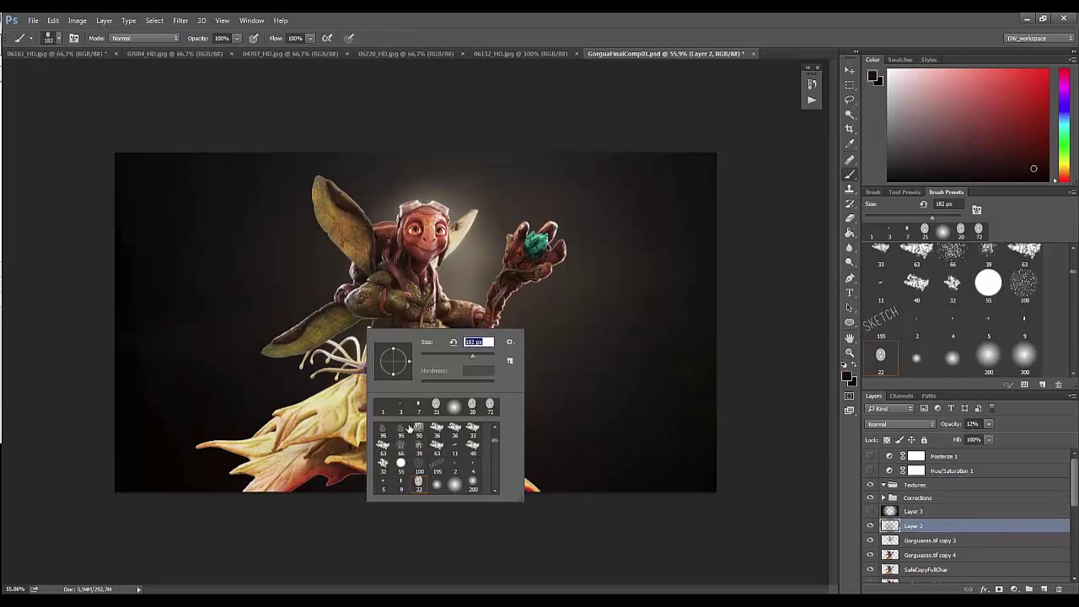
type("467")
key("Return")
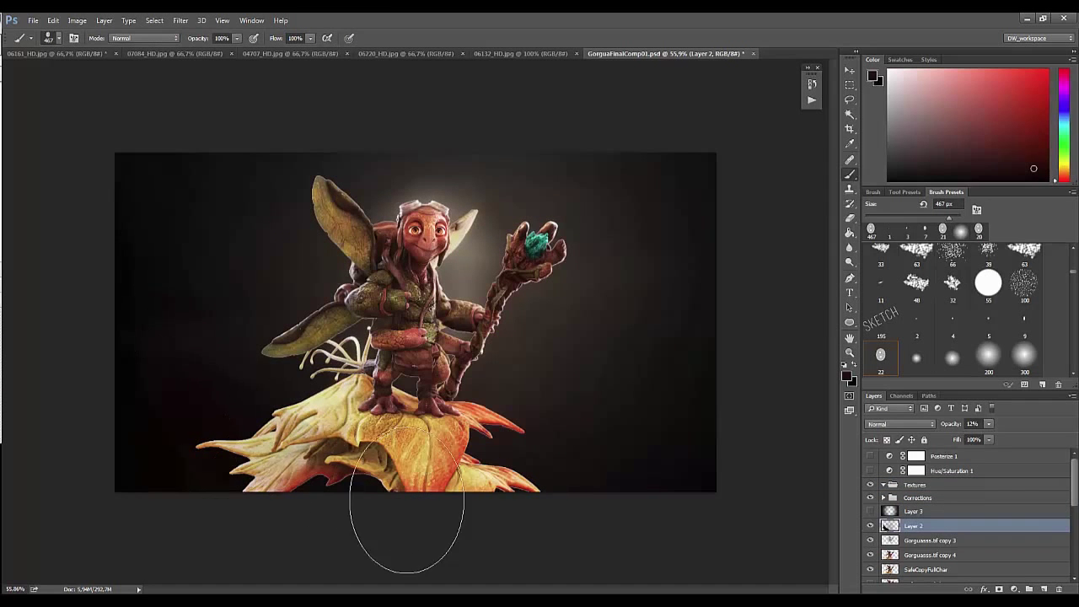
Step: Add Layer 9 in the Textures group and paint dark sketch-brush strokes over the leaf
key("alt+bracketright")
key("alt+bracketright")
key("alt+bracketright")
key("ctrl+shift+alt+n")
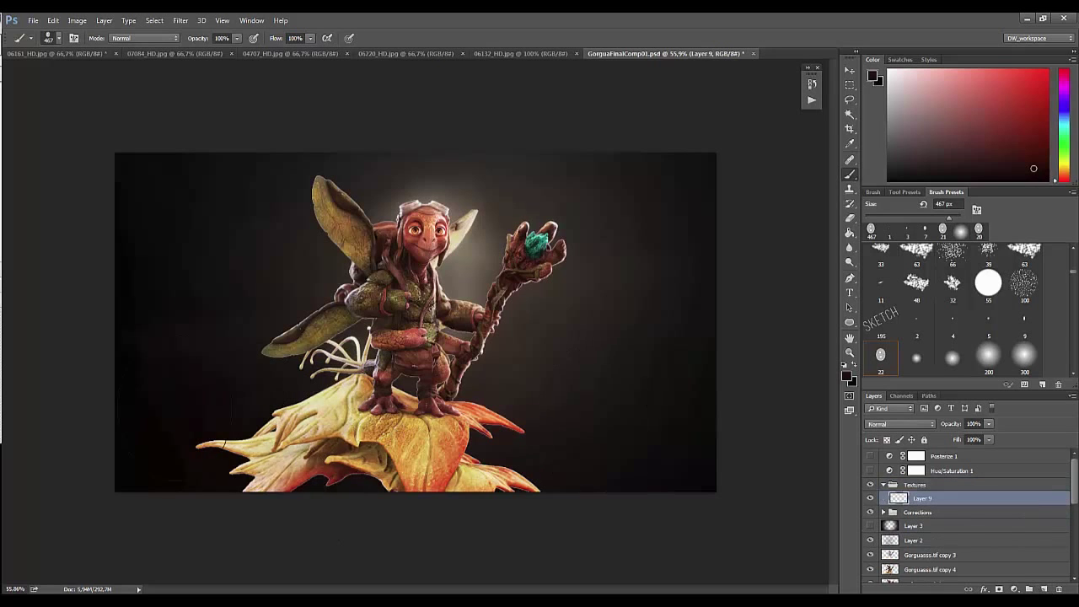
left_click_drag(185, 465, 197, 367)
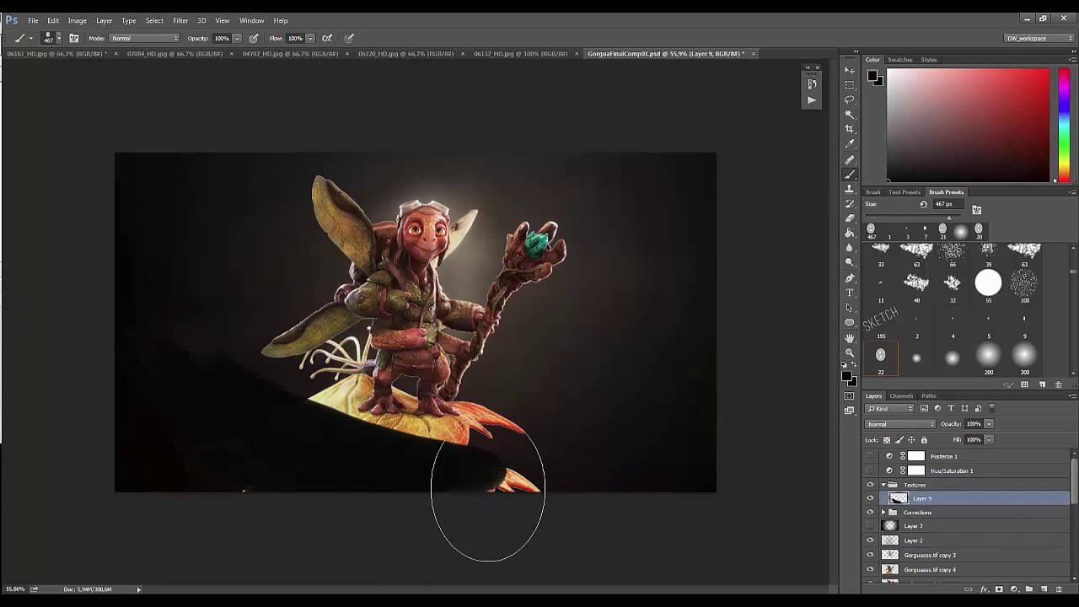
left_click(918, 283)
right_click(240, 346)
key("Return")
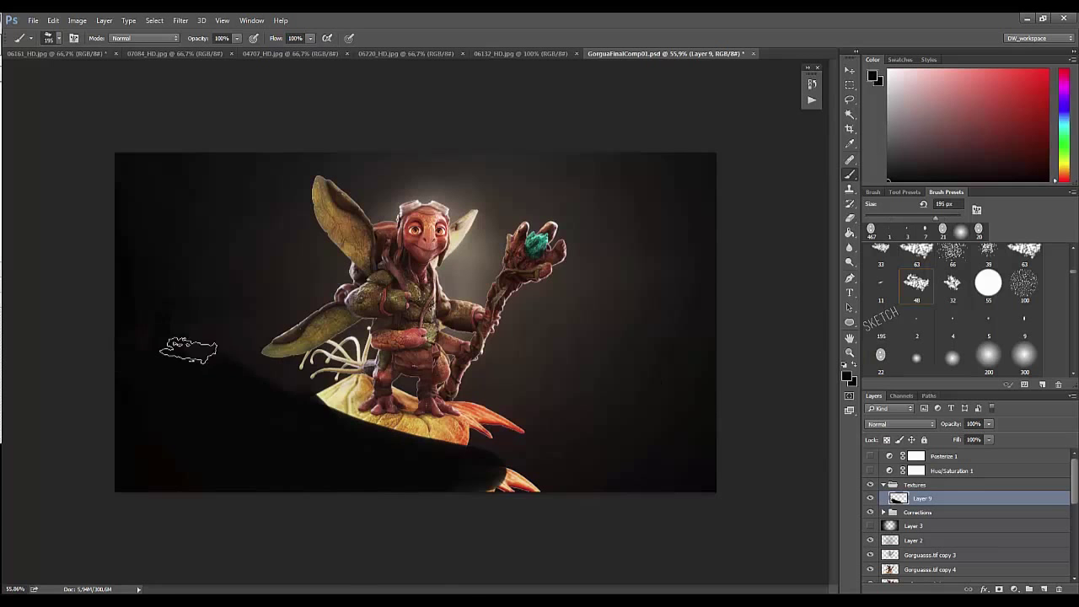
key("period")
key("period")
key("period")
left_click_drag(323, 411, 435, 426)
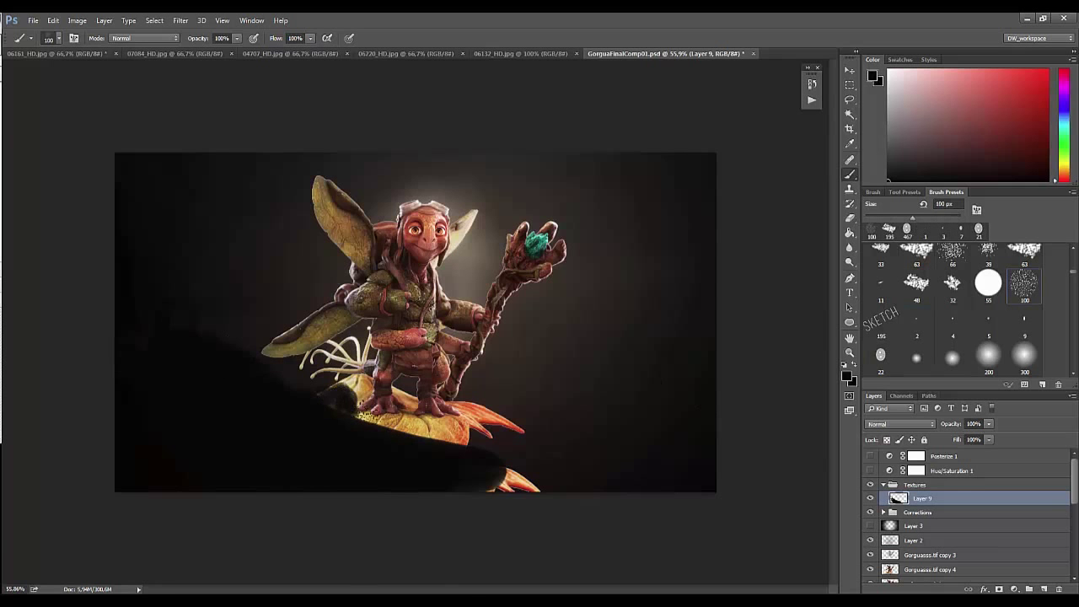
Step: Set the shading layer to 35% opacity and apply a Gaussian Blur of about radius 10
mouse_move(947, 424)
left_mouse_down()
mouse_move(860, 434)
mouse_move(872, 434)
left_mouse_up()
left_click(180, 20)
left_click(357, 168)
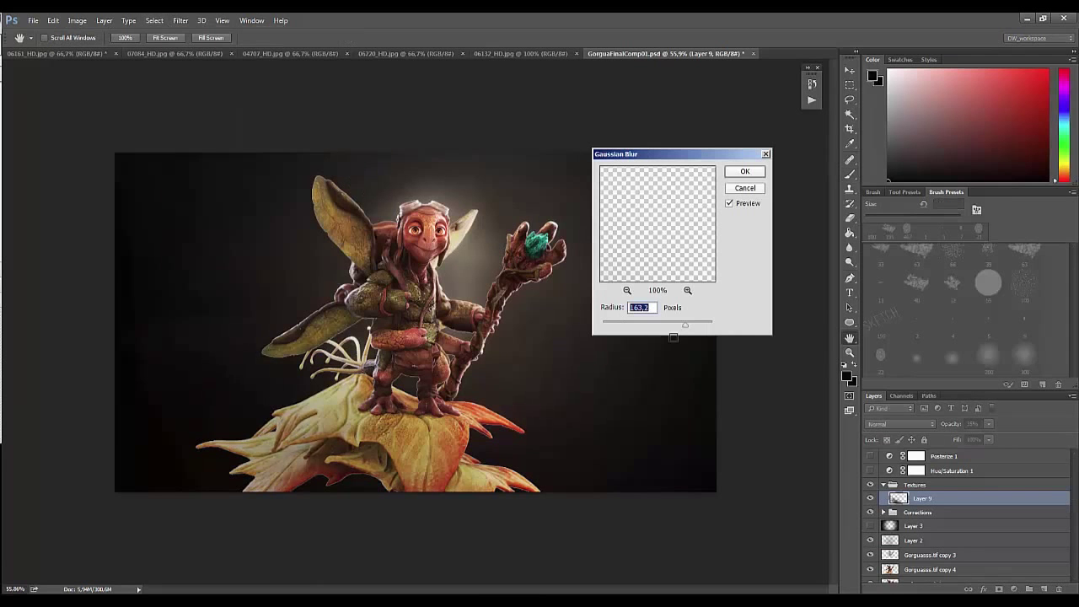
left_click_drag(673, 328, 645, 327)
key("Return")
Step: Switch to a 359 px eraser for trimming the shading, then zoom out on the composite
key("b")
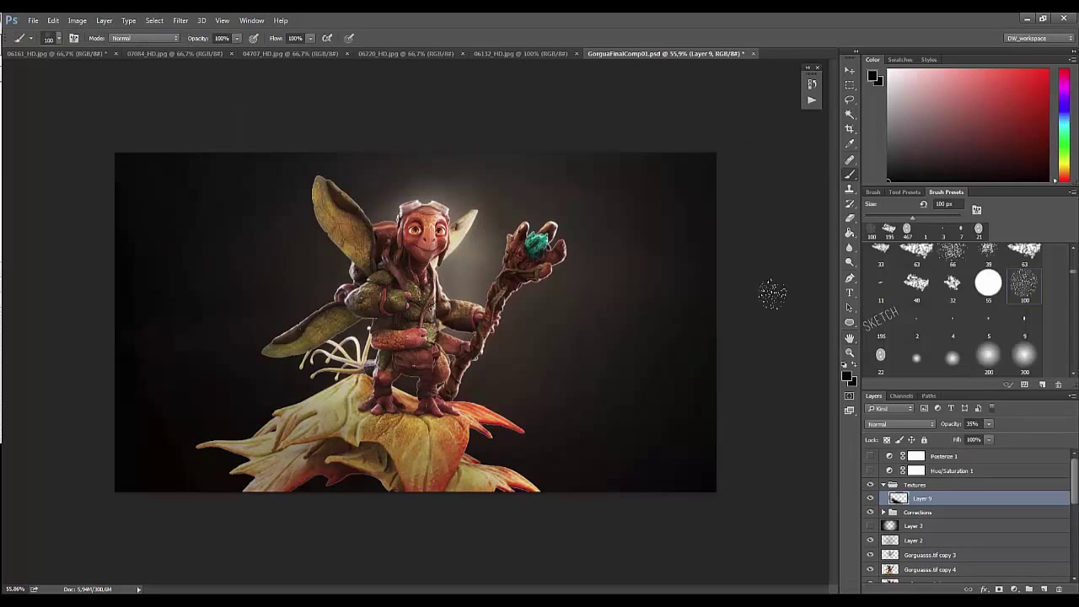
key("e")
right_click(478, 360)
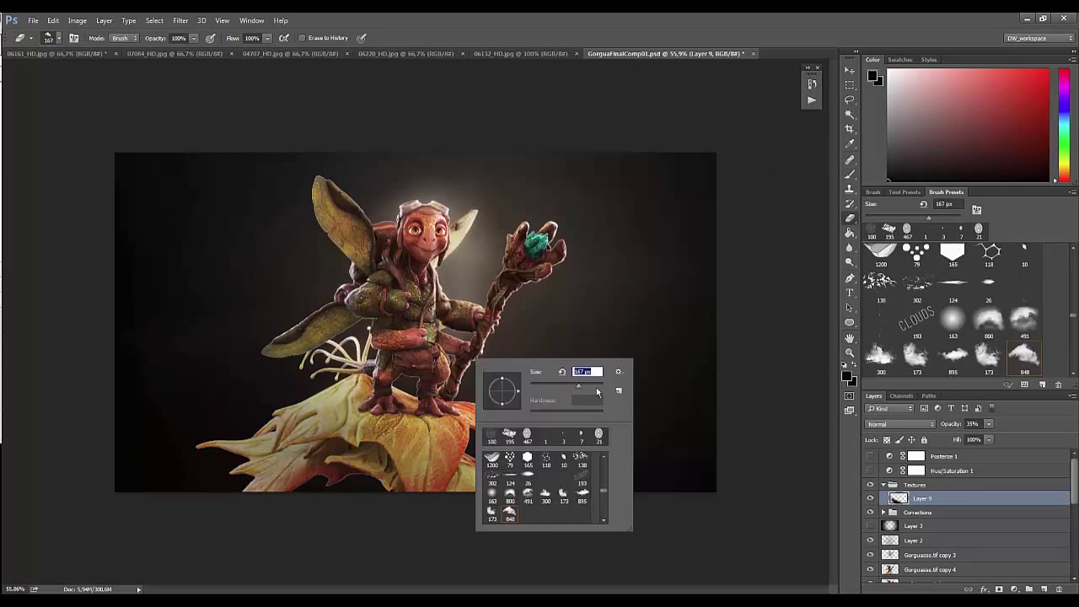
type("359")
key("Return")
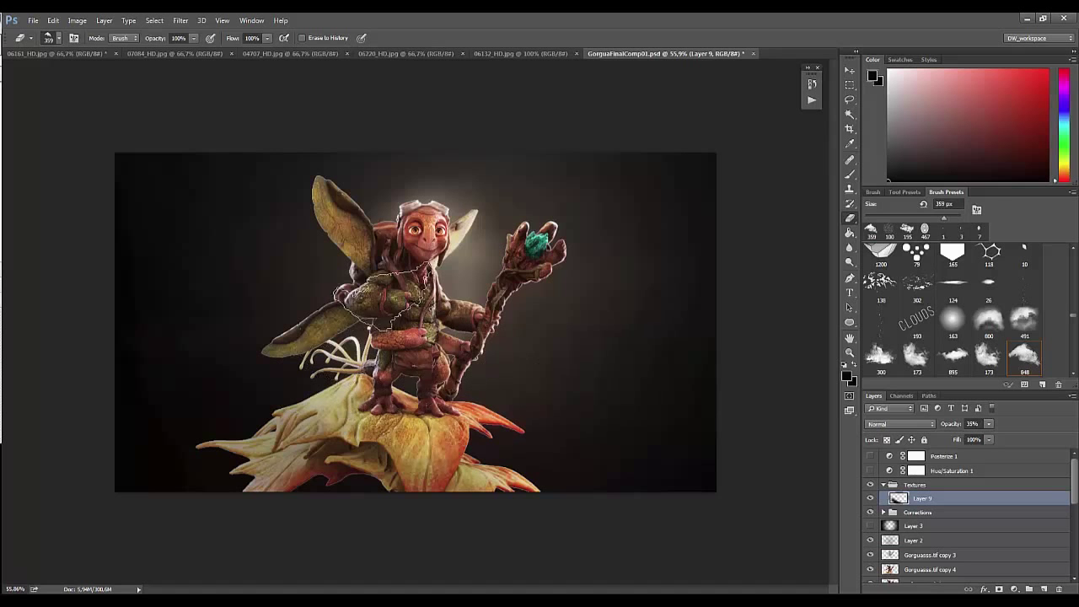
key("z")
mouse_move(496, 389)
left_mouse_down()
mouse_move(396, 433)
mouse_move(487, 251)
left_mouse_up()
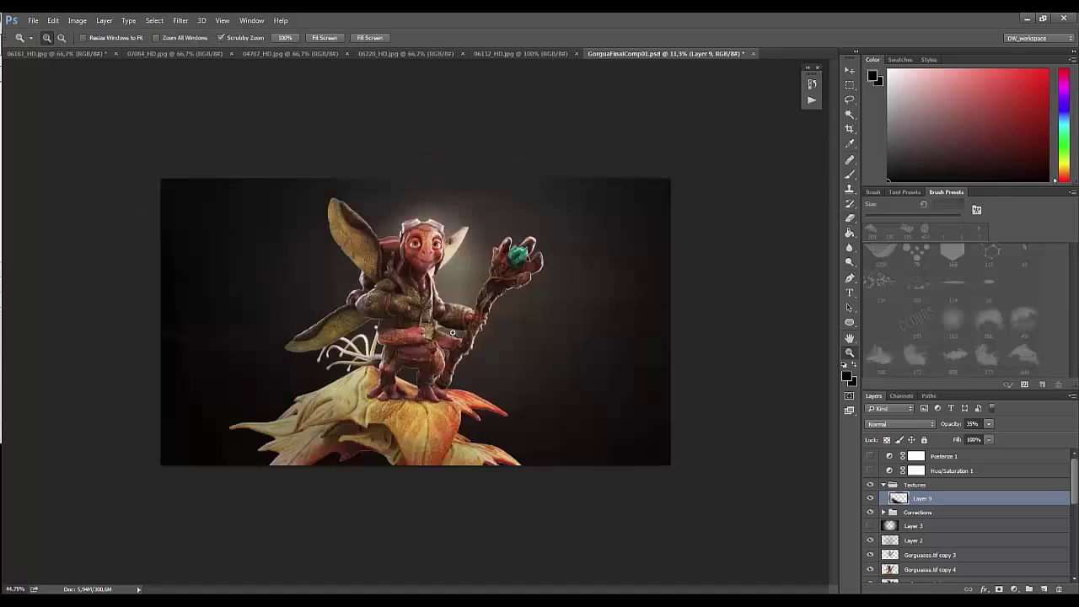
Step: Save the composite as GorguaFinalComp02.psd and check the character up close
key("ctrl+shift+s")
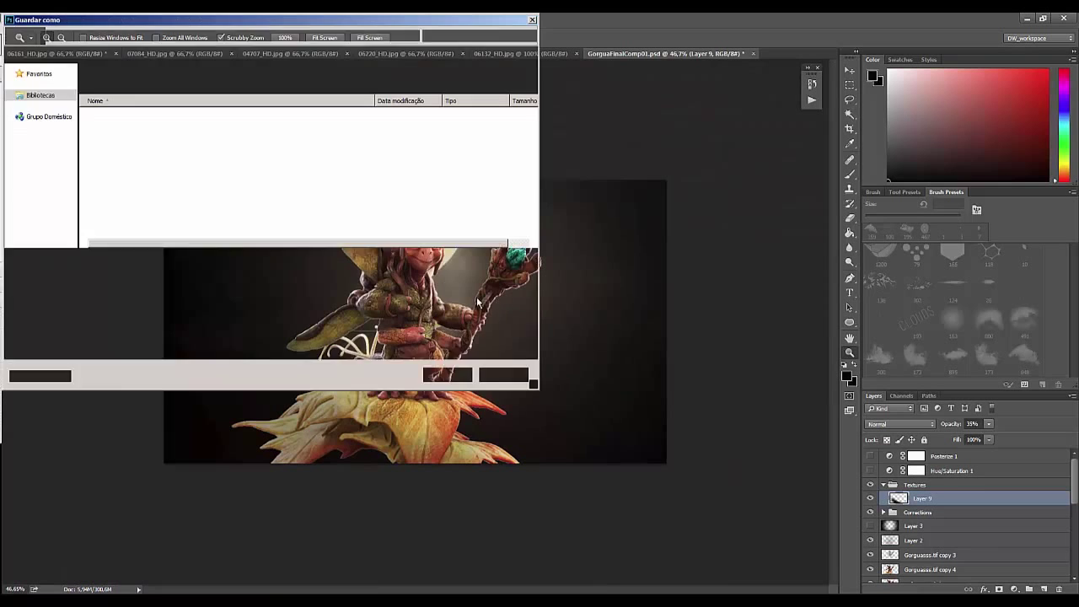
key("Return")
key("Return")
mouse_move(453, 282)
left_mouse_down()
mouse_move(477, 267)
mouse_move(503, 315)
left_mouse_up()
left_click_drag(528, 417, 507, 441)
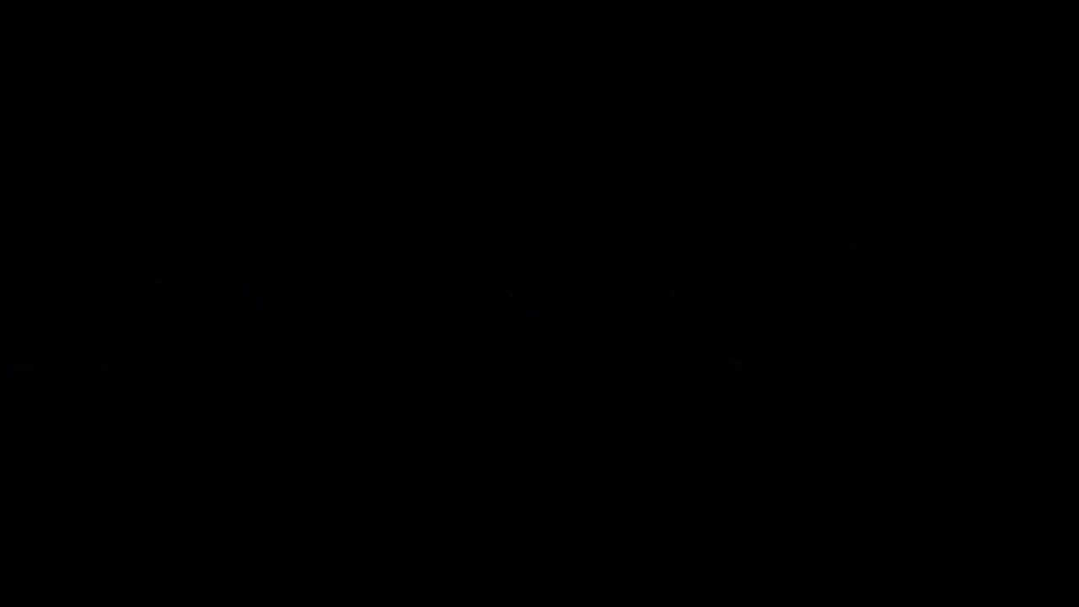
Step: Stamp the visible layers into a new Layer 4 without the background, then re-show BKG and Ellipse 1
scroll(944, 571, "down", 2)
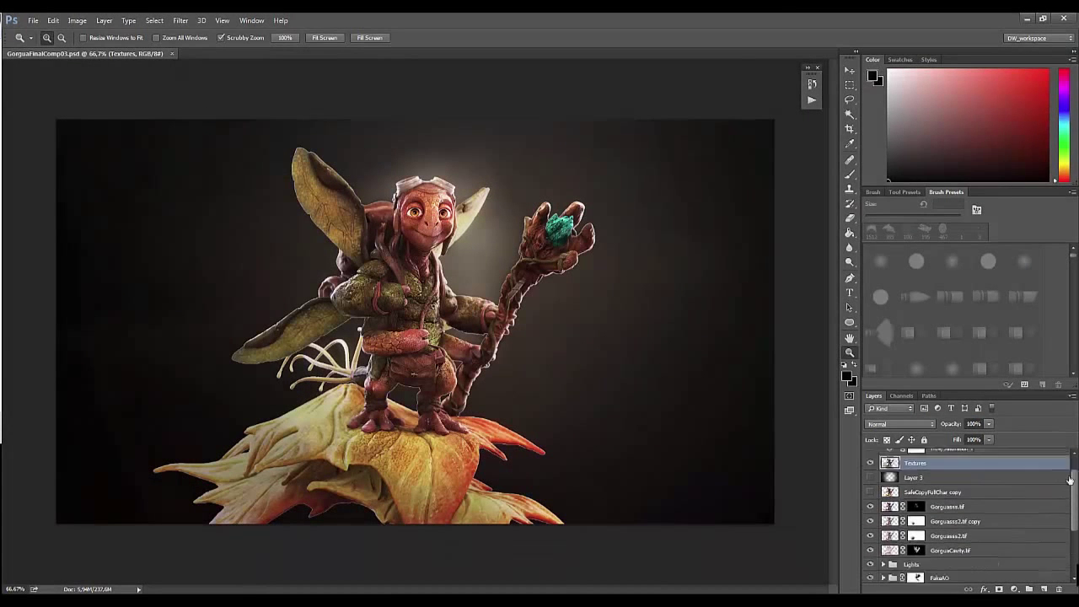
scroll(943, 571, "down", 2)
left_click(870, 547)
left_click(870, 562)
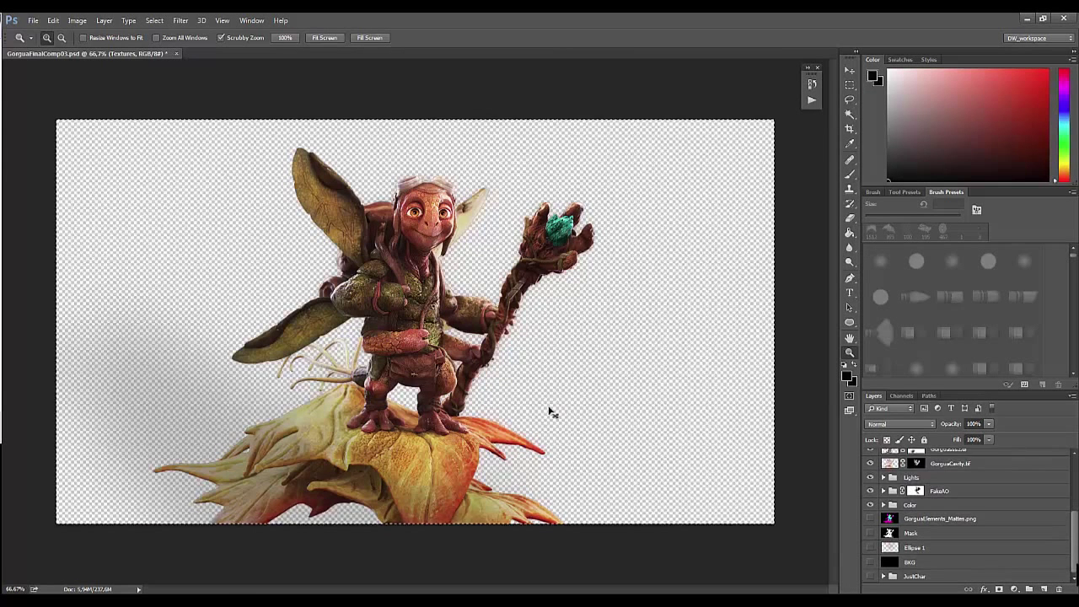
key("ctrl+shift+alt+e")
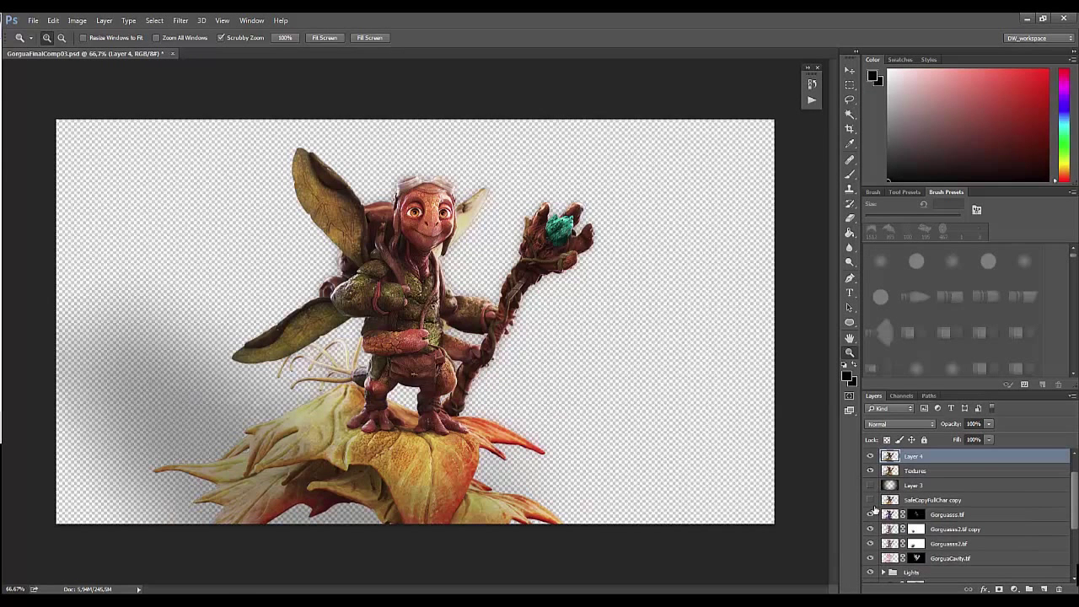
left_click_drag(1071, 508, 1071, 550)
left_click(871, 562)
left_click(871, 547)
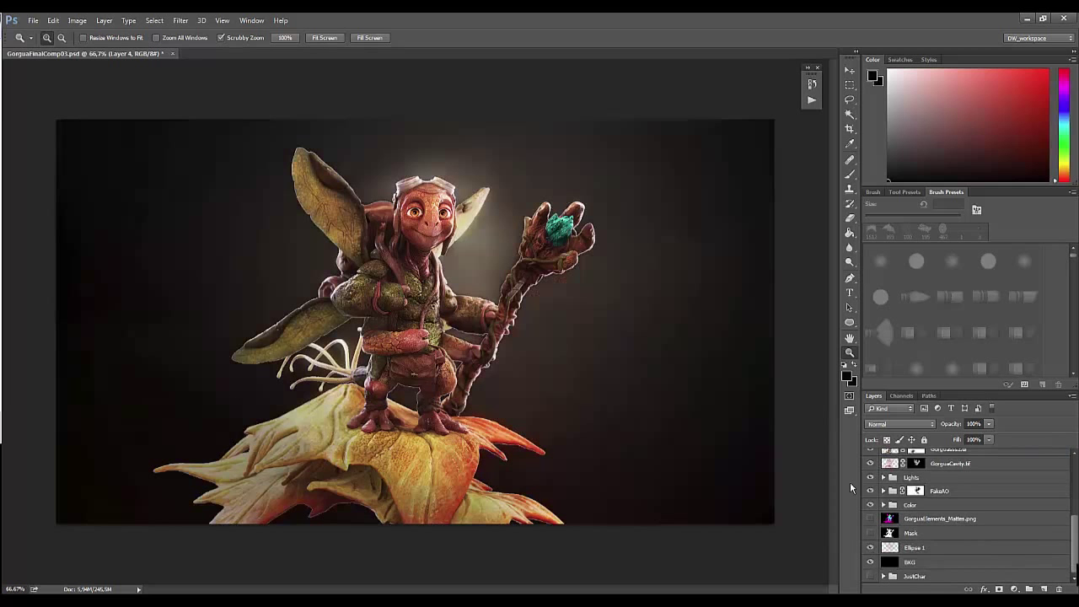
left_click_drag(1071, 529, 1069, 473)
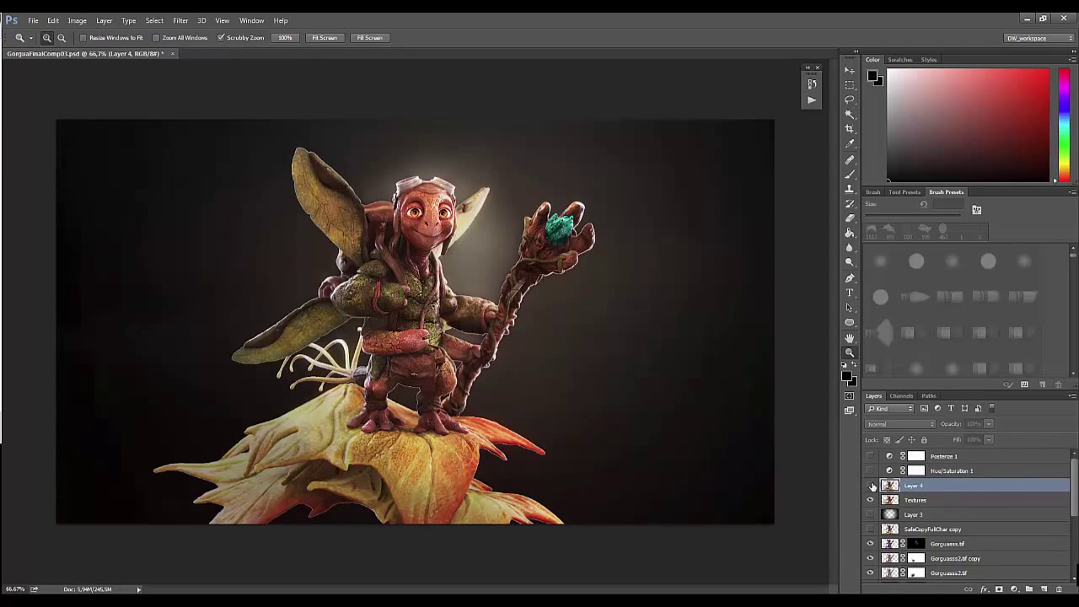
Step: Duplicate Layer 4 and upscale the image to 4000 × 2252 px at 150 pixels/inch
double_click(932, 485)
key("ctrl+j")
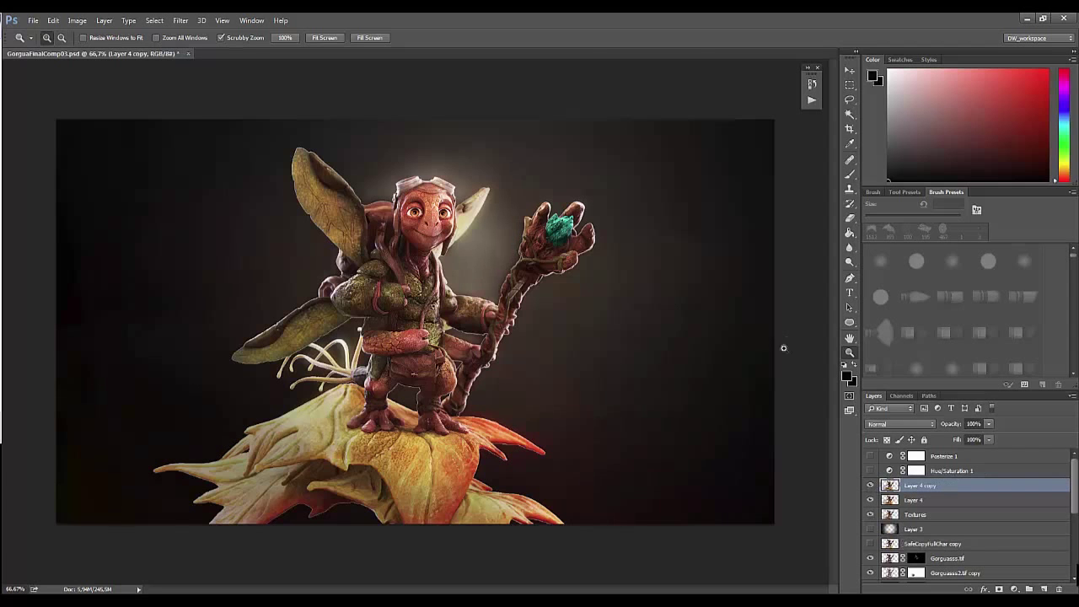
left_click(77, 20)
left_click(118, 163)
type("80")
key("Tab")
key("Tab")
key("BackSpace")
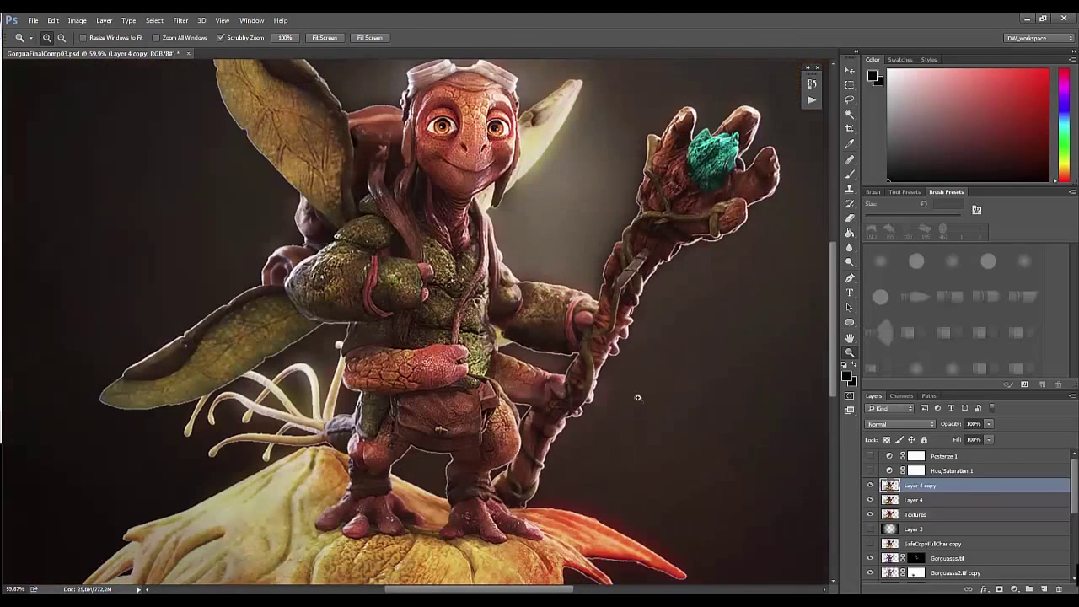
left_click(851, 263)
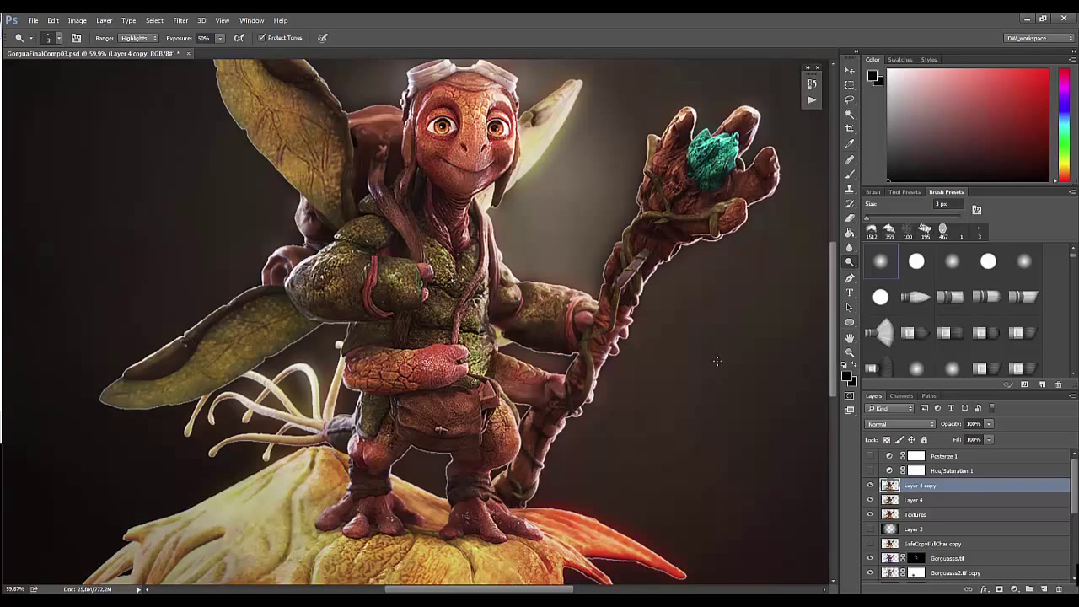
key("z")
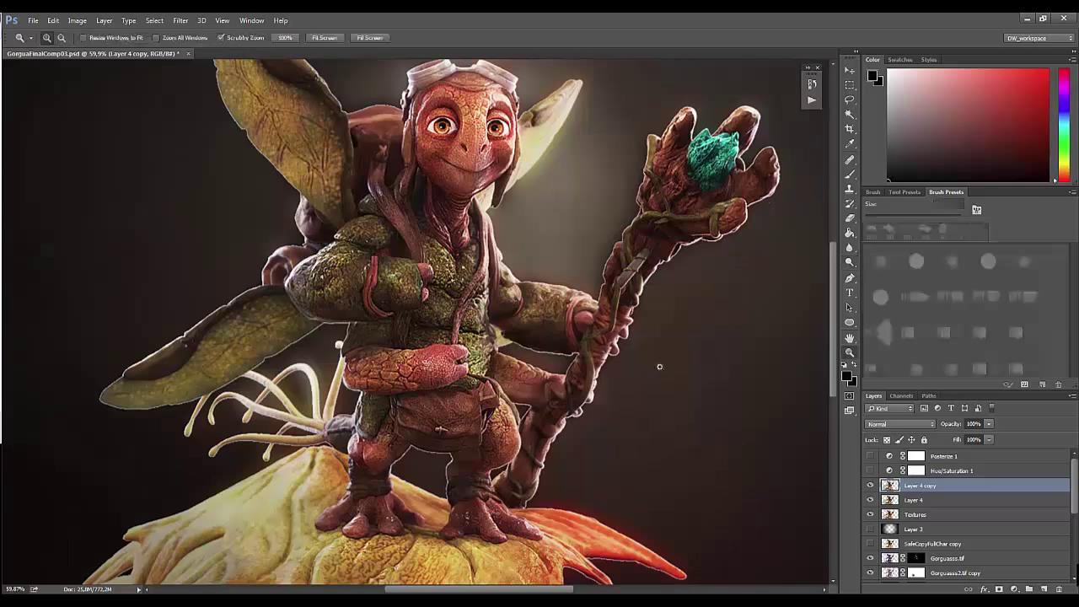
key("ctrl+minus")
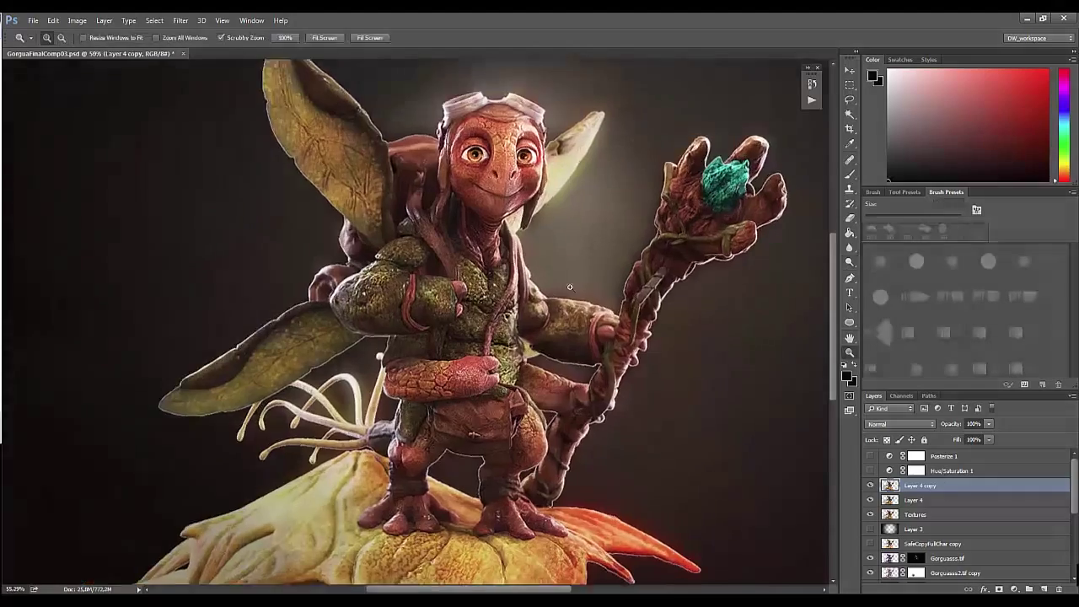
left_click_drag(535, 282, 713, 447)
key("w")
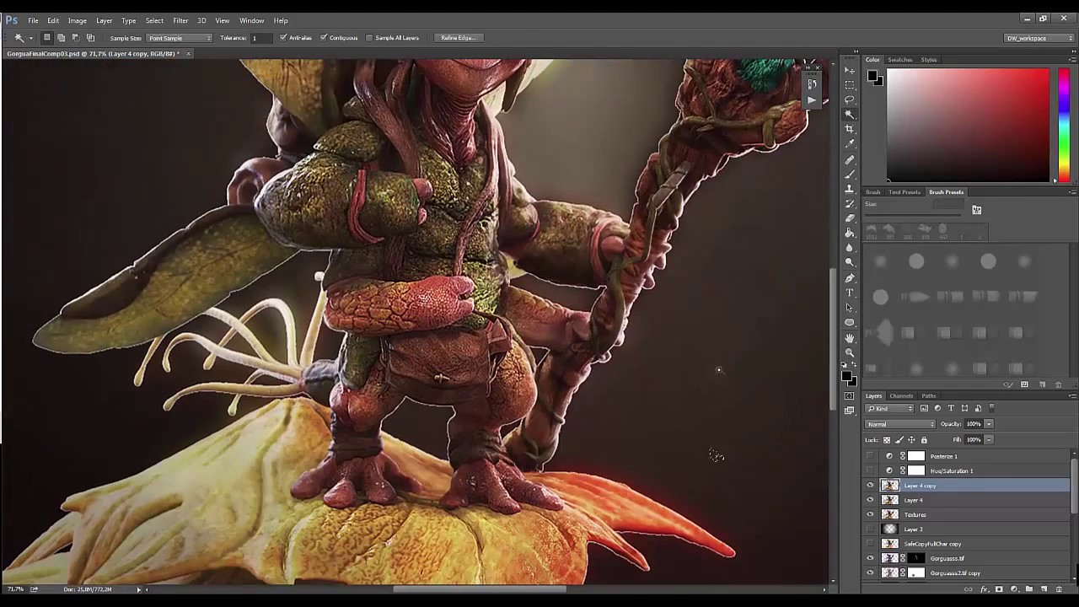
scroll(970, 514, "down", 5)
left_click(890, 533, "ctrl")
left_click(919, 533)
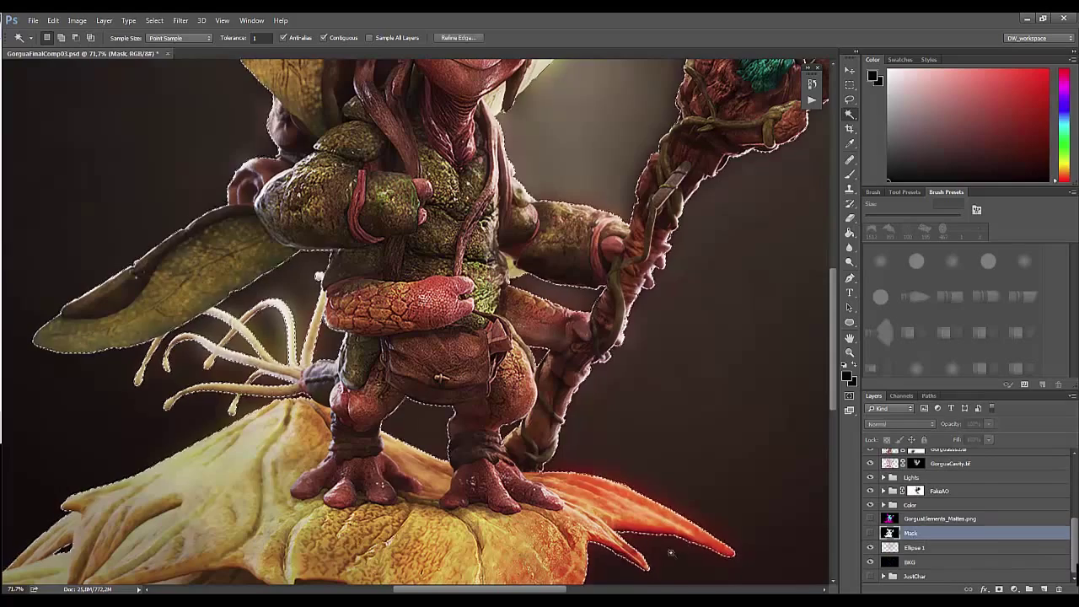
left_click(181, 20)
mouse_move(154, 20)
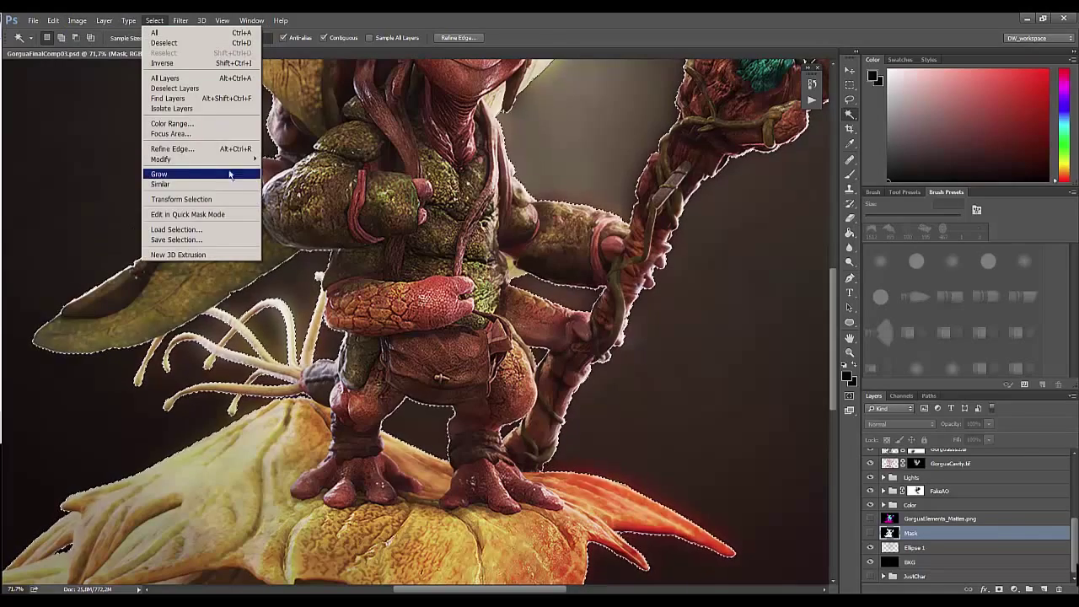
mouse_move(161, 158)
left_click(287, 179)
key("Return")
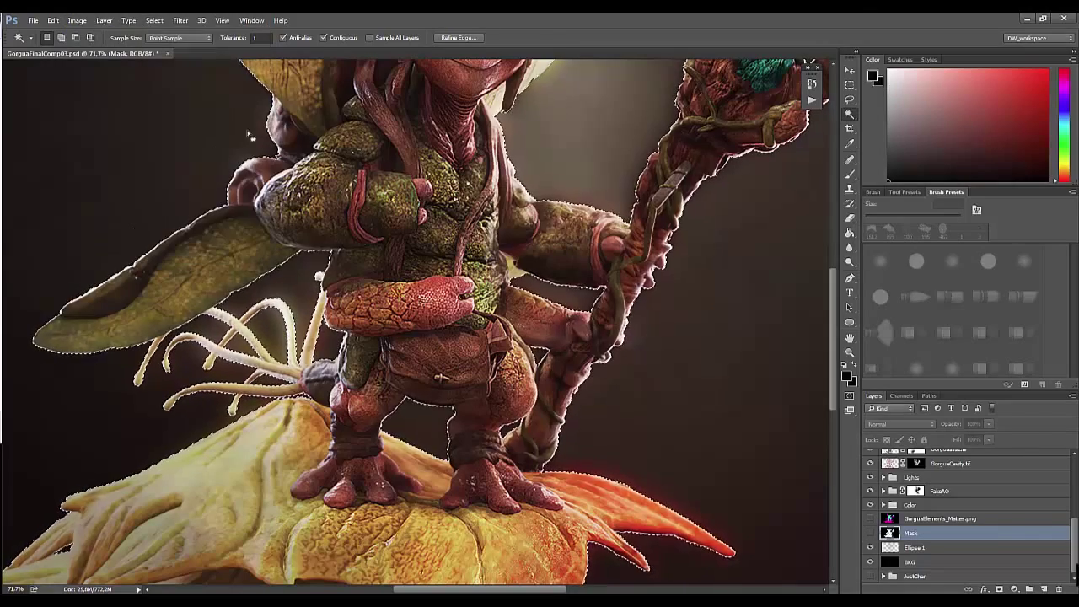
left_click(154, 21)
left_click(286, 186)
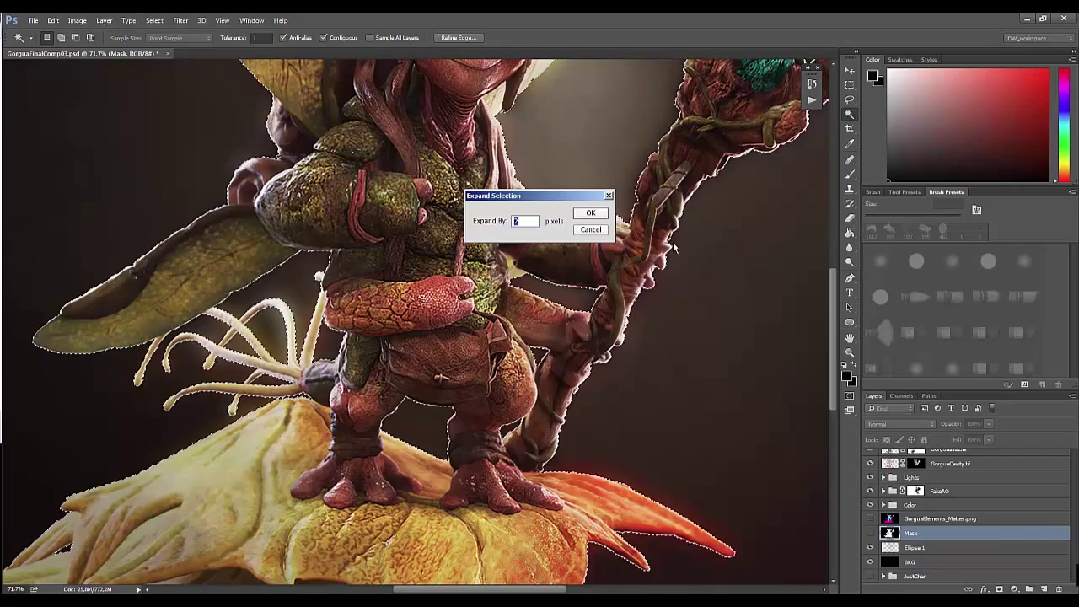
left_click(590, 212)
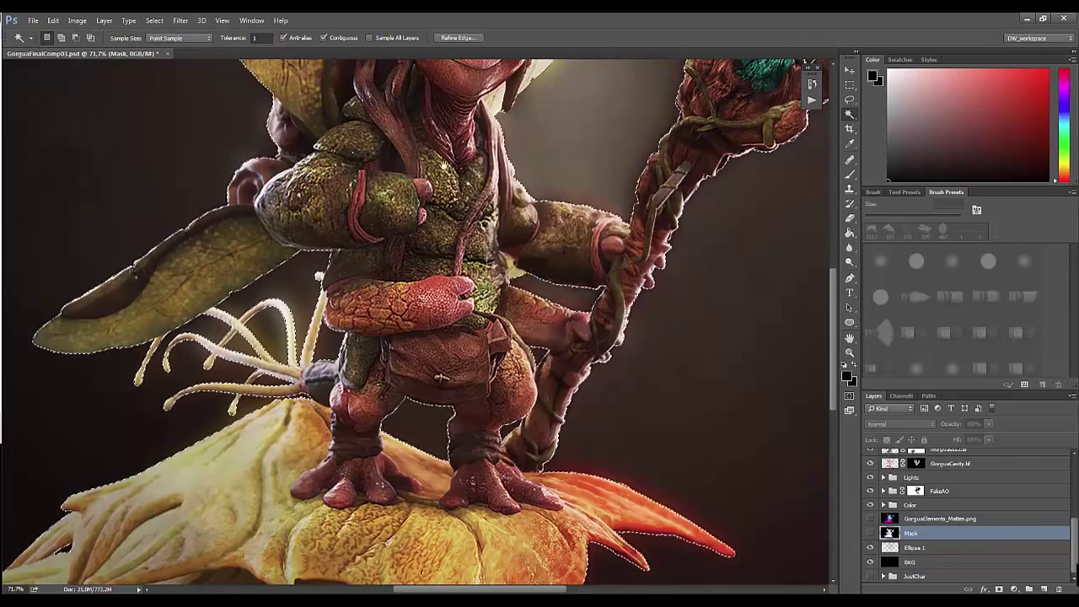
scroll(759, 458, "up", 3)
scroll(1058, 465, "up", 5)
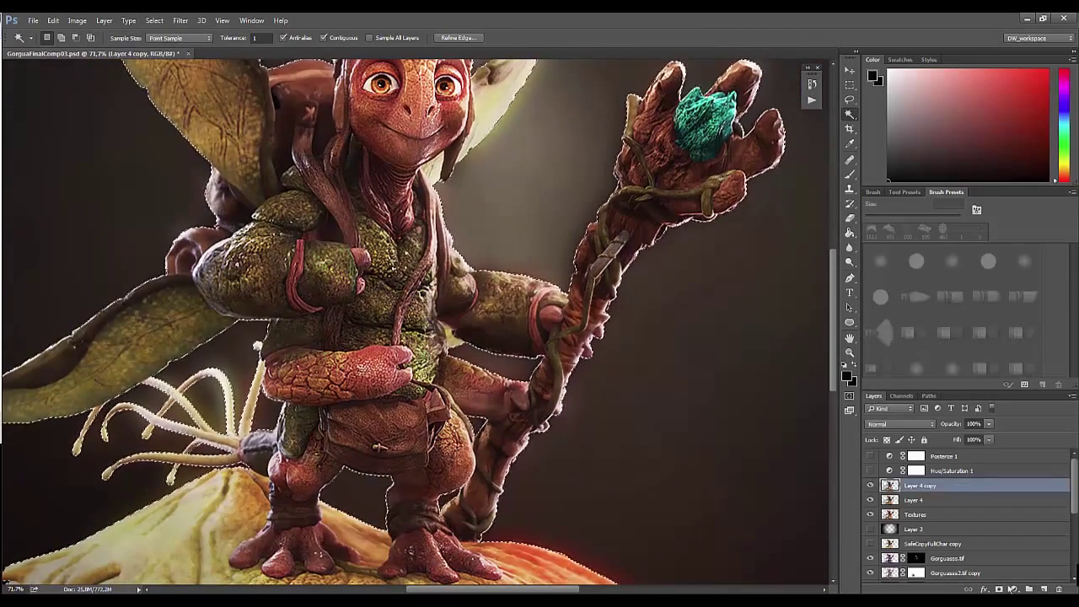
scroll(970, 514, "down", 5)
left_click(154, 21)
mouse_move(161, 159)
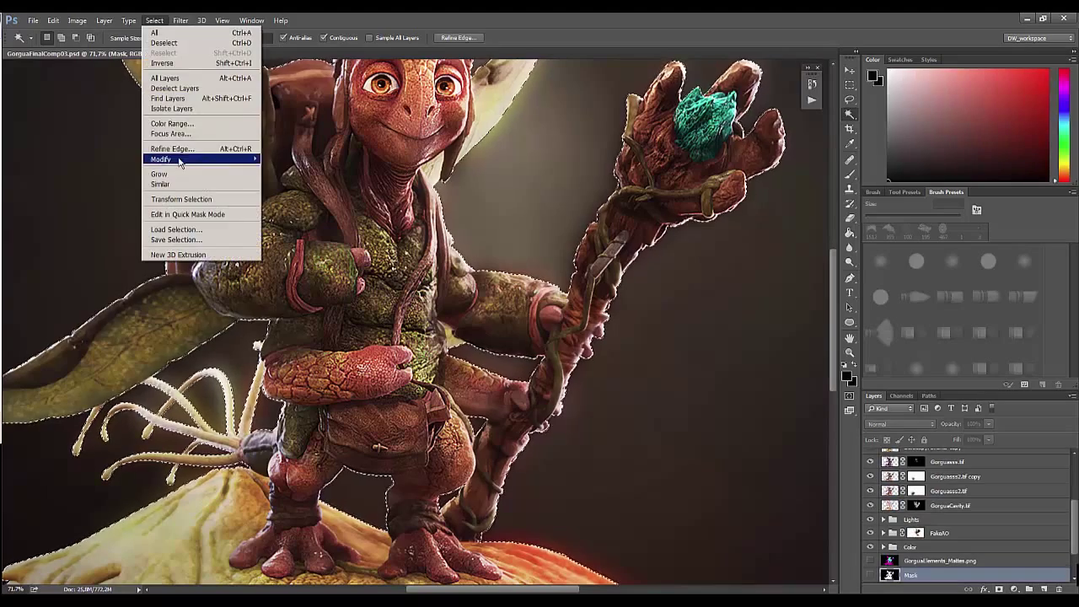
left_click(270, 178)
left_click(590, 213)
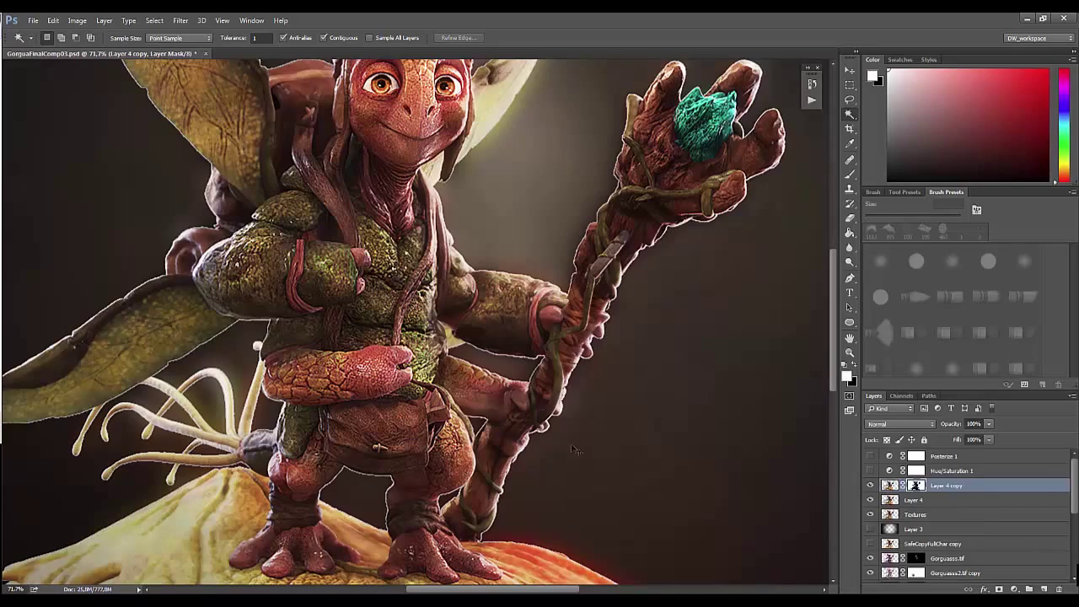
key("ctrl+z")
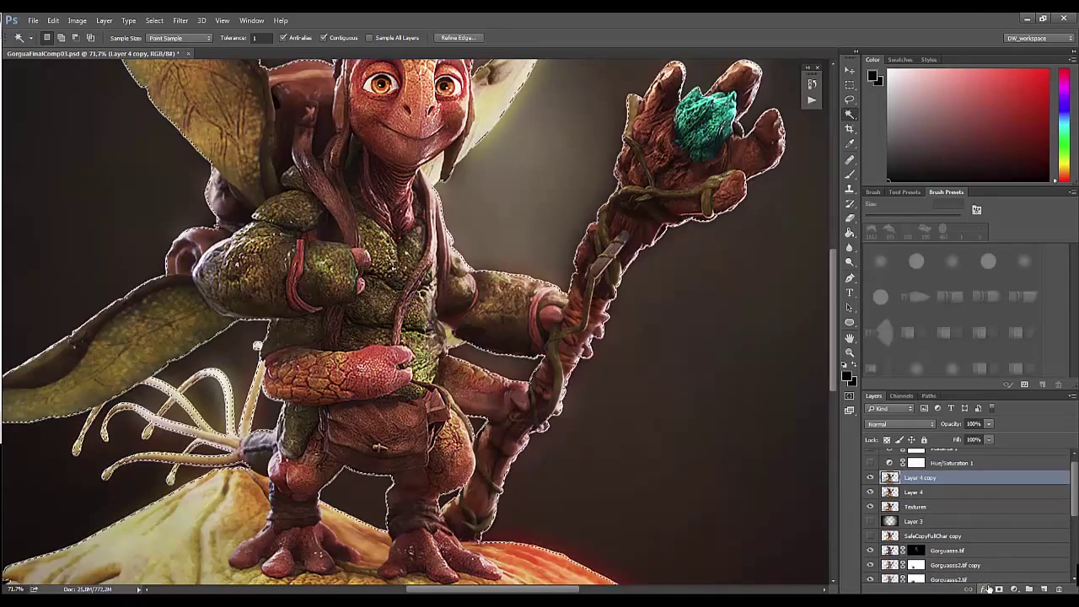
left_click(998, 588)
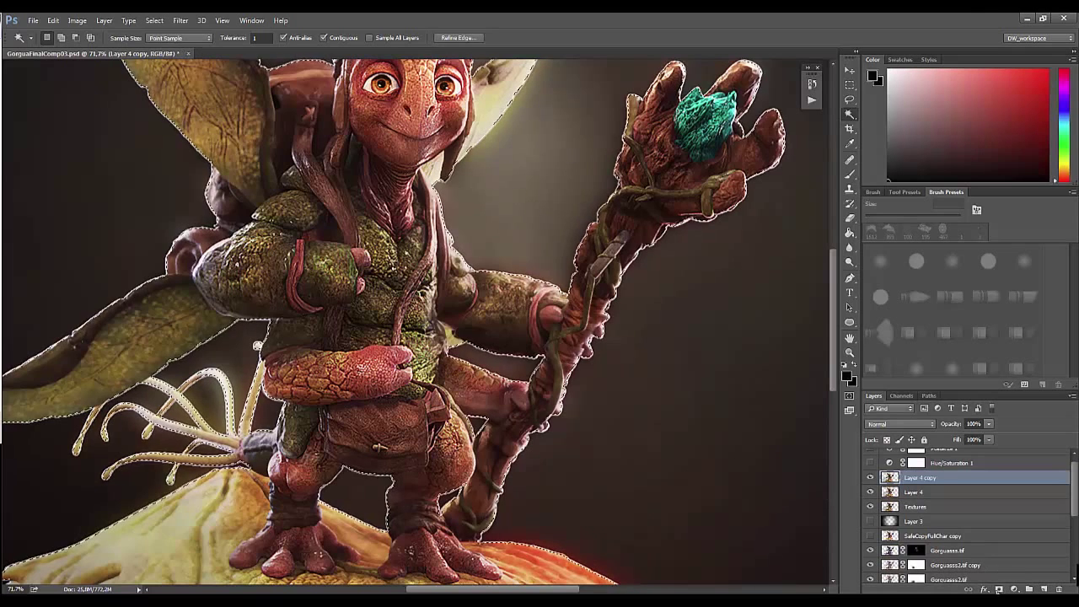
key("ctrl+z")
key("x")
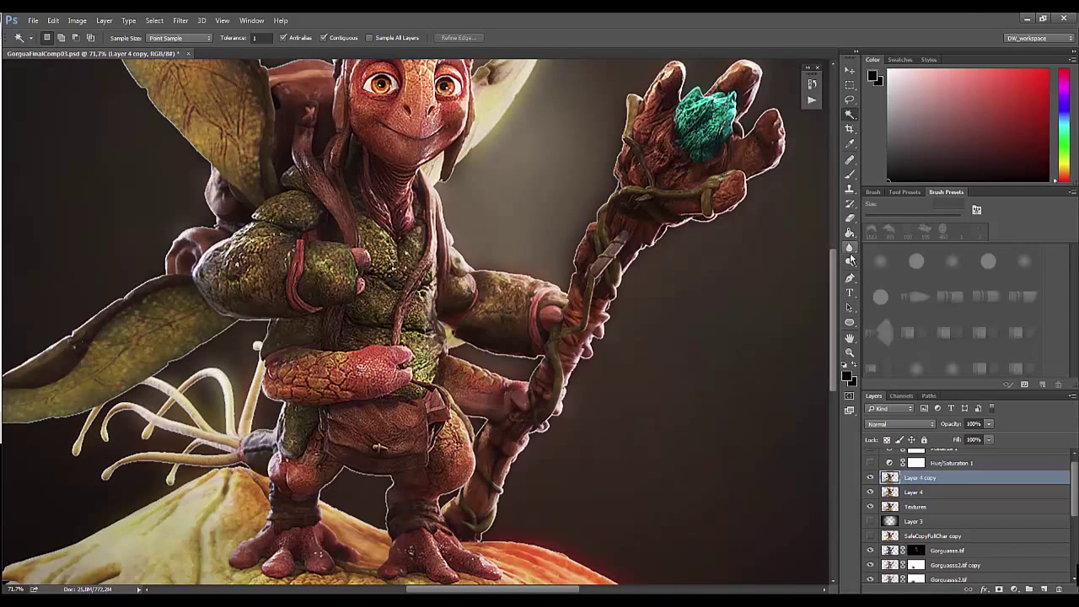
Step: Select the Smudge tool at 32 px and smudge along the staff's edge
left_click(850, 251)
left_click(885, 253)
right_click(469, 195)
left_click_drag(498, 213, 516, 213)
key("Return")
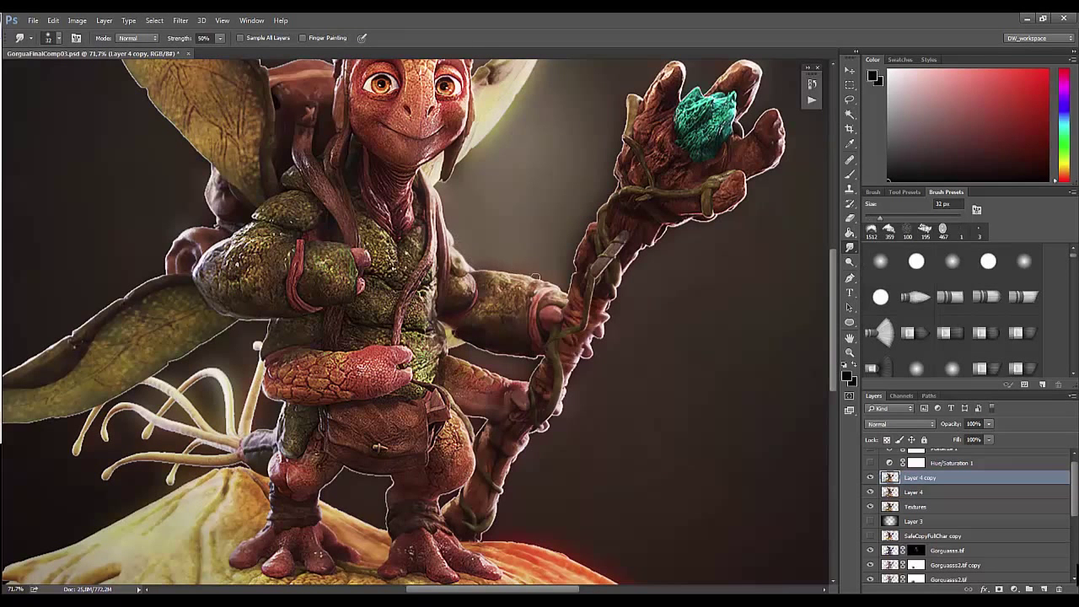
left_click_drag(571, 271, 606, 249)
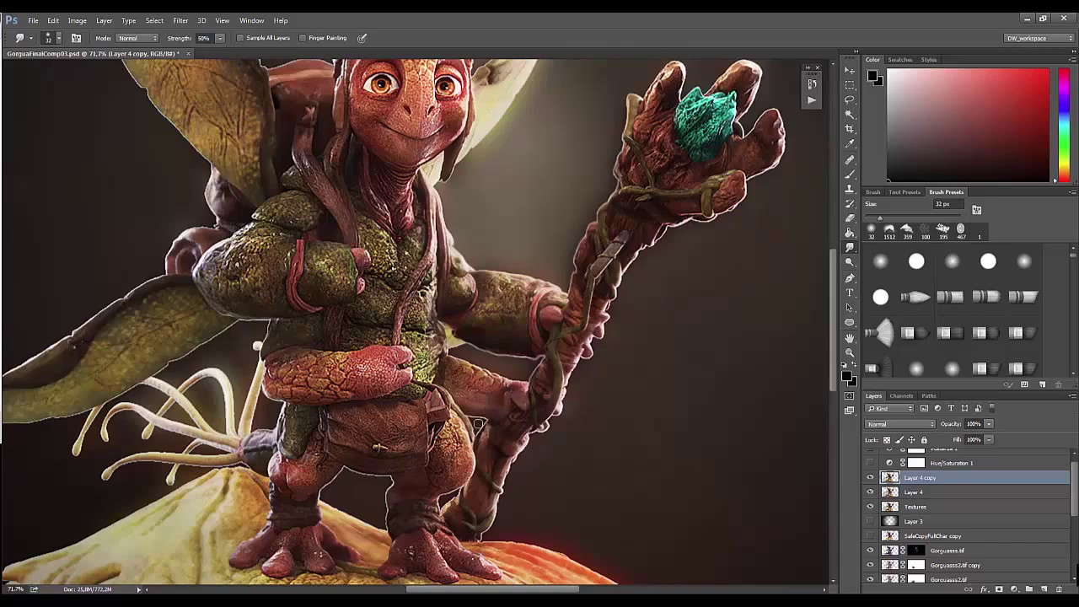
Step: Shrink the smudge brush to 17 px and zoom in on the character's feet
scroll(485, 426, "up", 3)
right_click(462, 432)
key("Return")
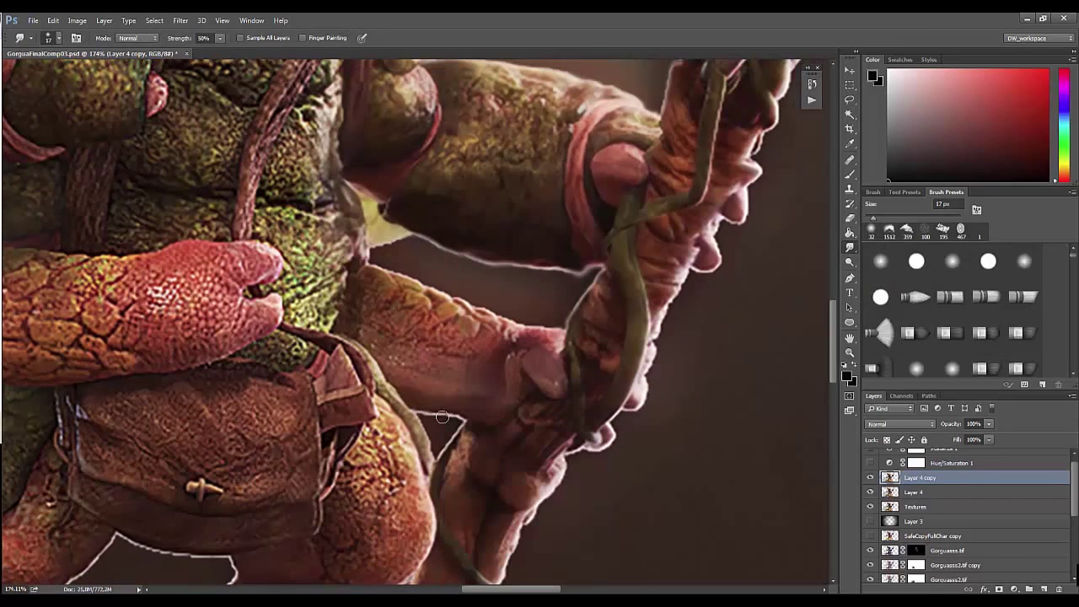
left_click_drag(459, 351, 462, 363)
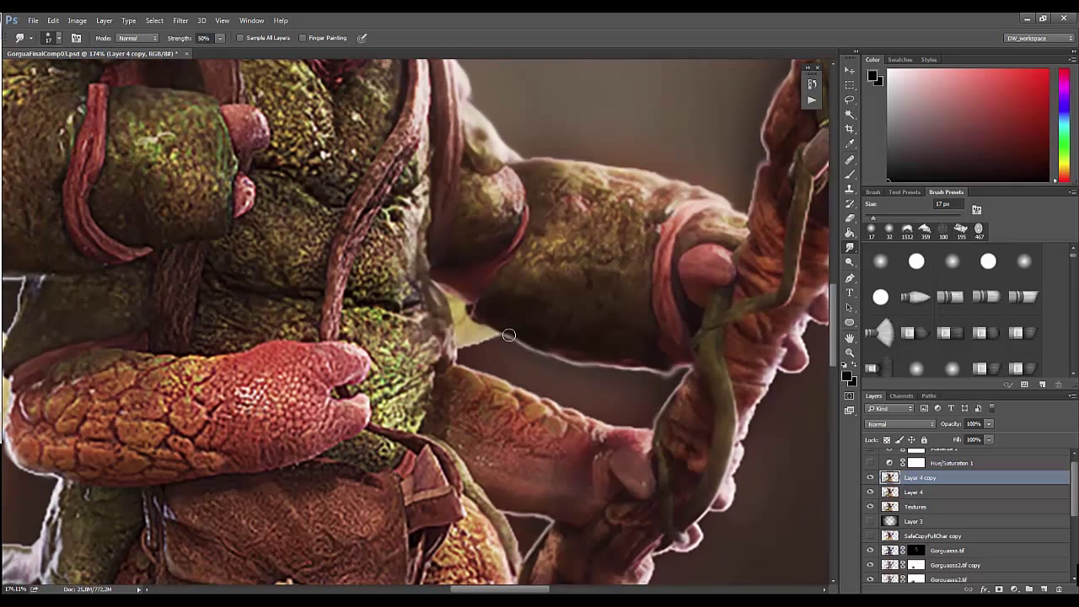
left_click_drag(580, 367, 405, 355)
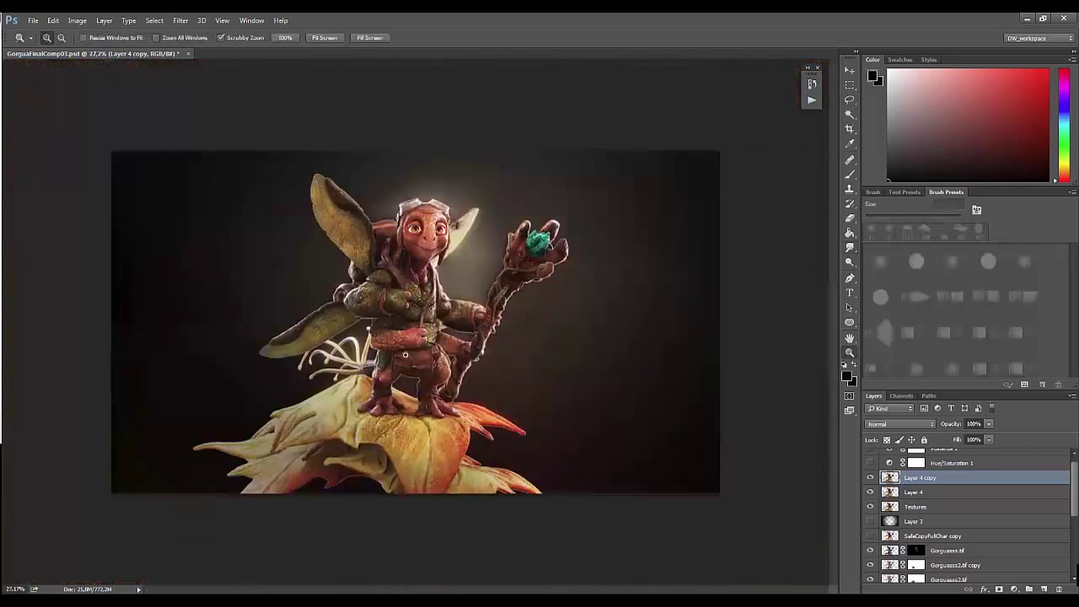
left_click_drag(359, 390, 607, 347)
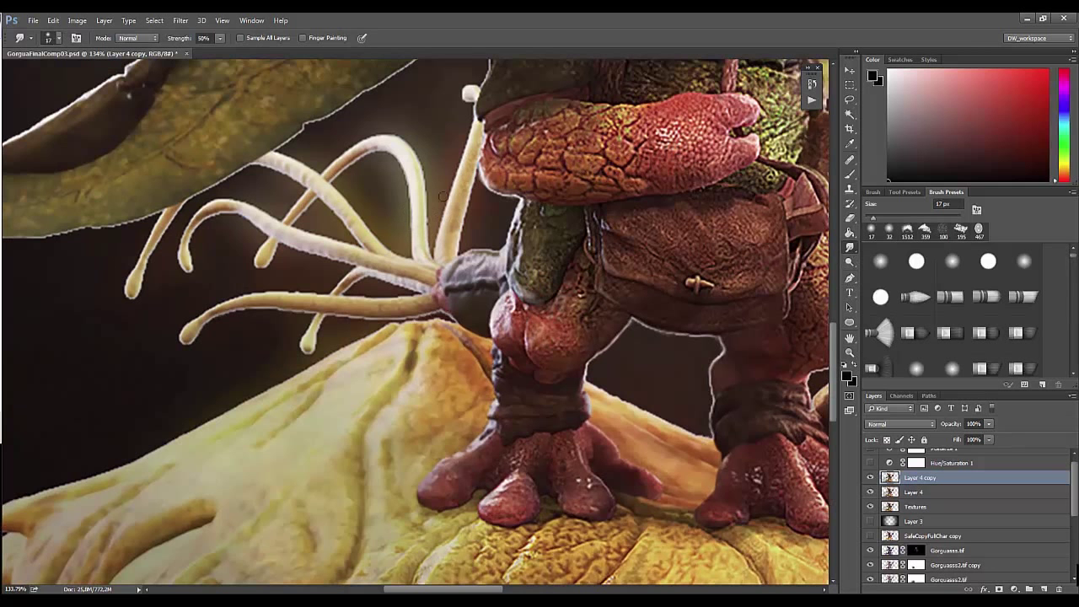
Step: Smudge the wing's lower-left edge and soften its bright lower rim
scroll(326, 117, "up", 3)
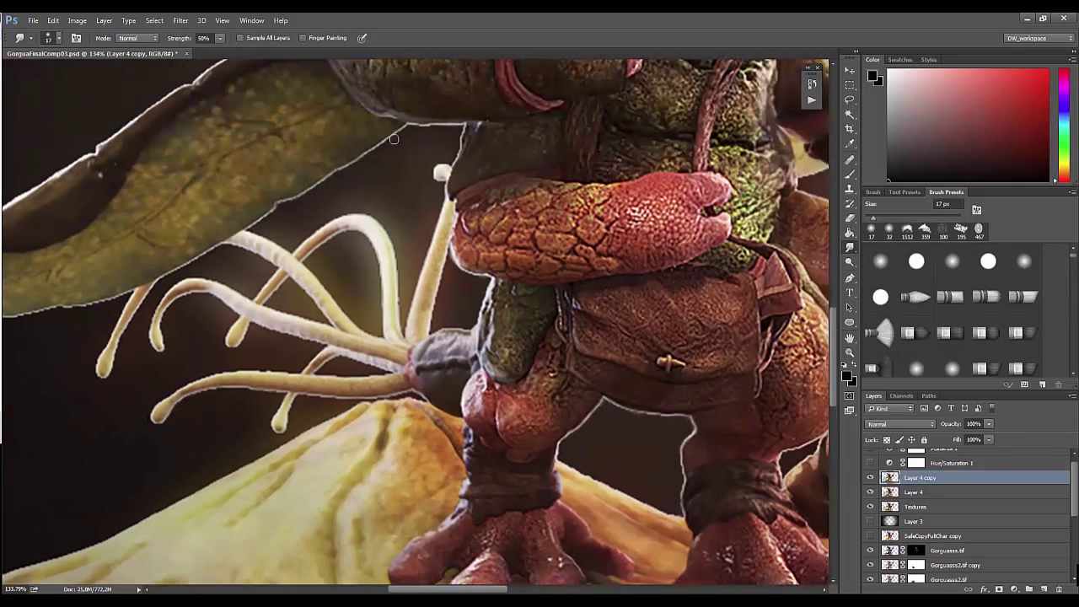
scroll(264, 278, "left", 4)
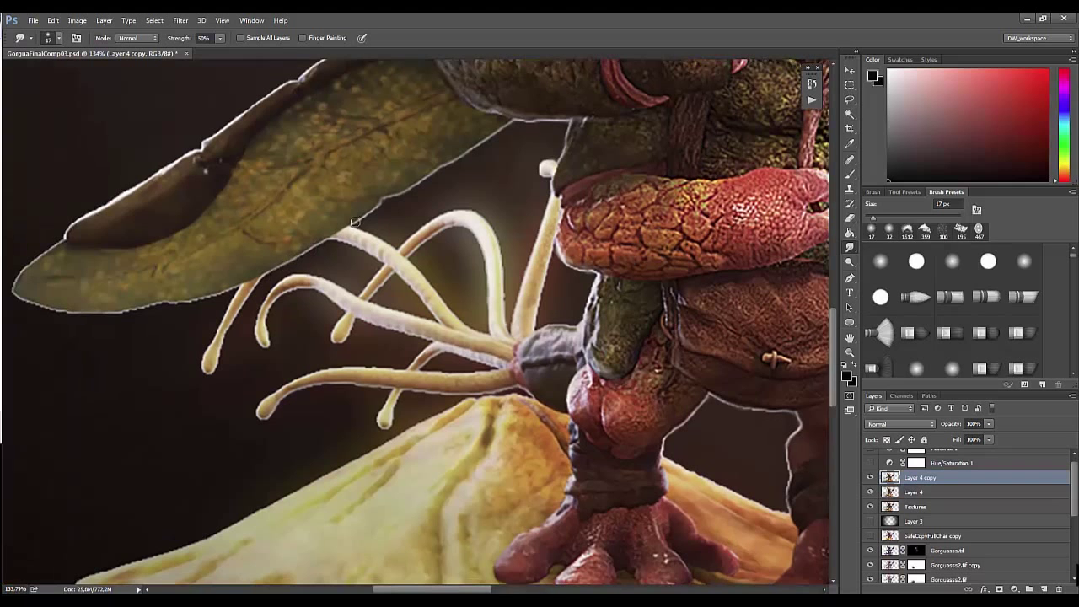
left_click_drag(17, 291, 58, 317)
left_click_drag(137, 316, 209, 299)
scroll(169, 319, "left", 5)
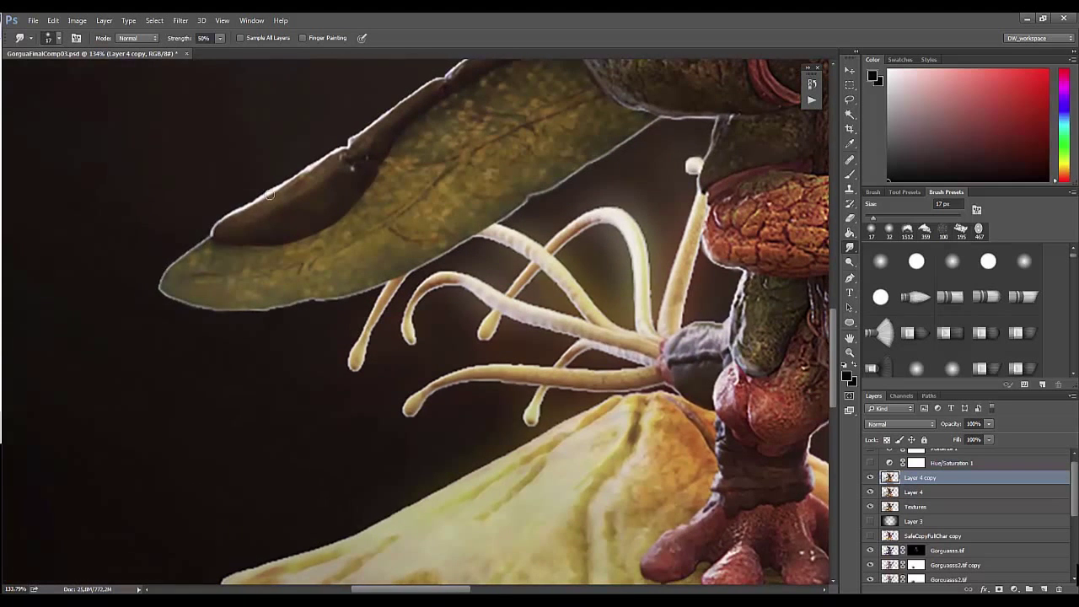
Step: Smooth the upper wing's right edge, then pan over the face and body
left_click_drag(383, 154, 203, 375)
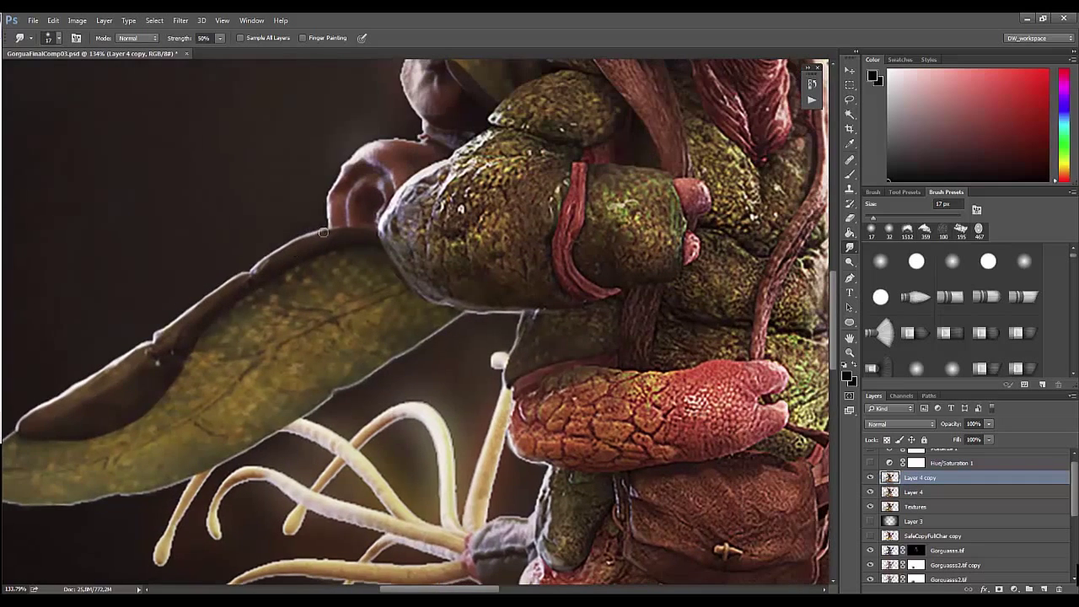
scroll(179, 353, "up", 5)
scroll(438, 380, "up", 5)
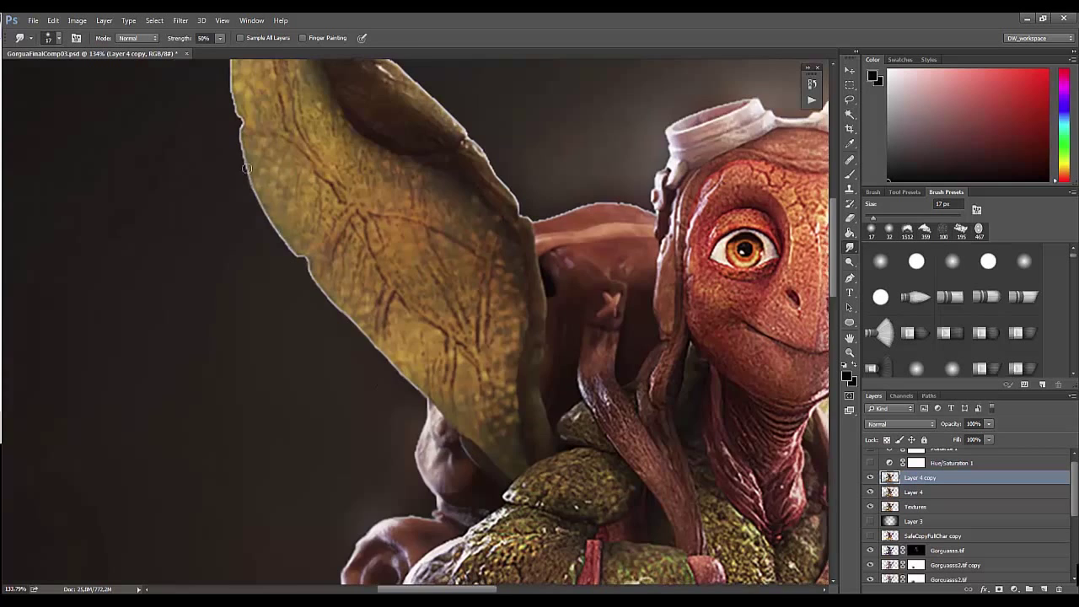
left_click_drag(239, 126, 269, 240)
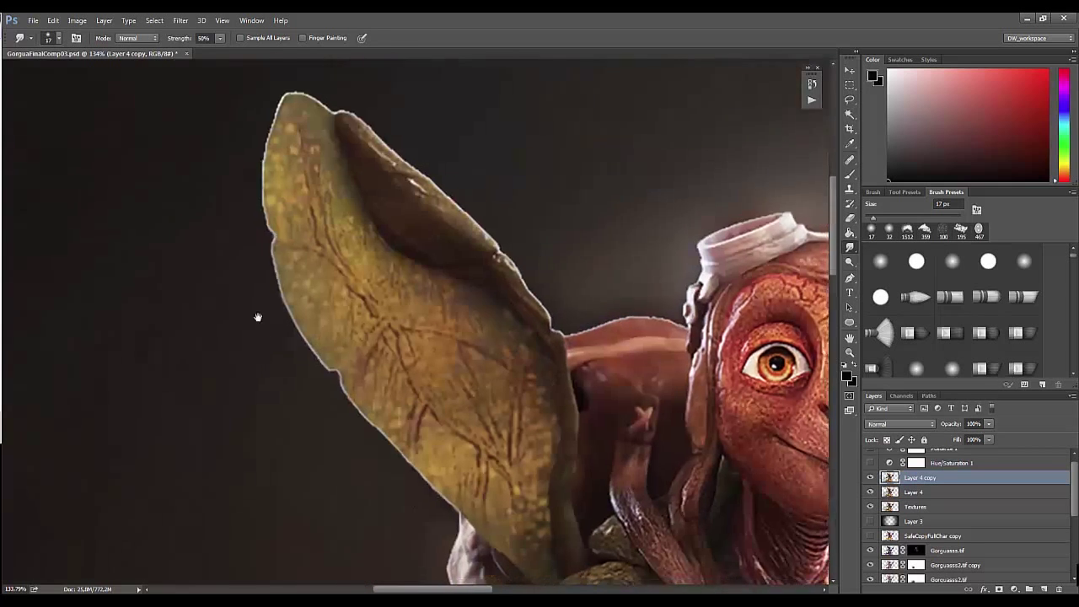
left_click_drag(412, 167, 585, 335)
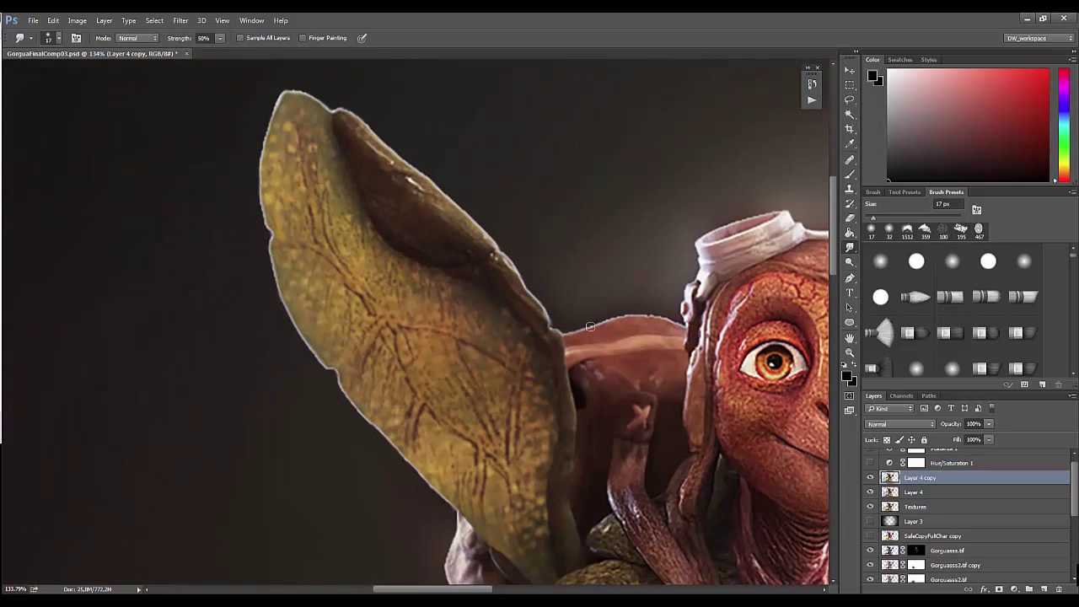
left_click_drag(685, 328, 493, 339)
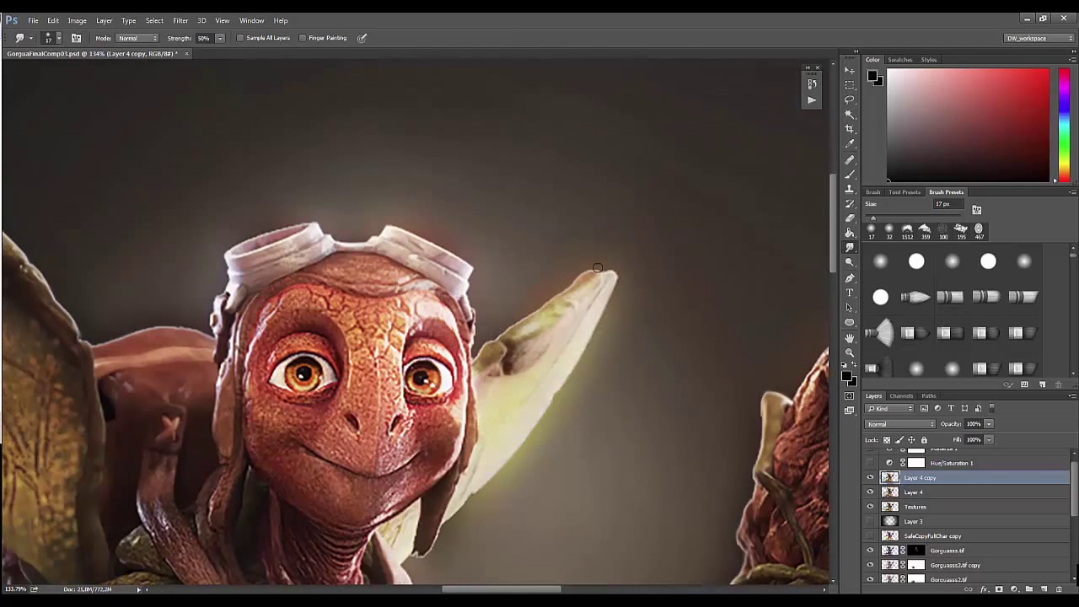
left_click_drag(479, 489, 495, 399)
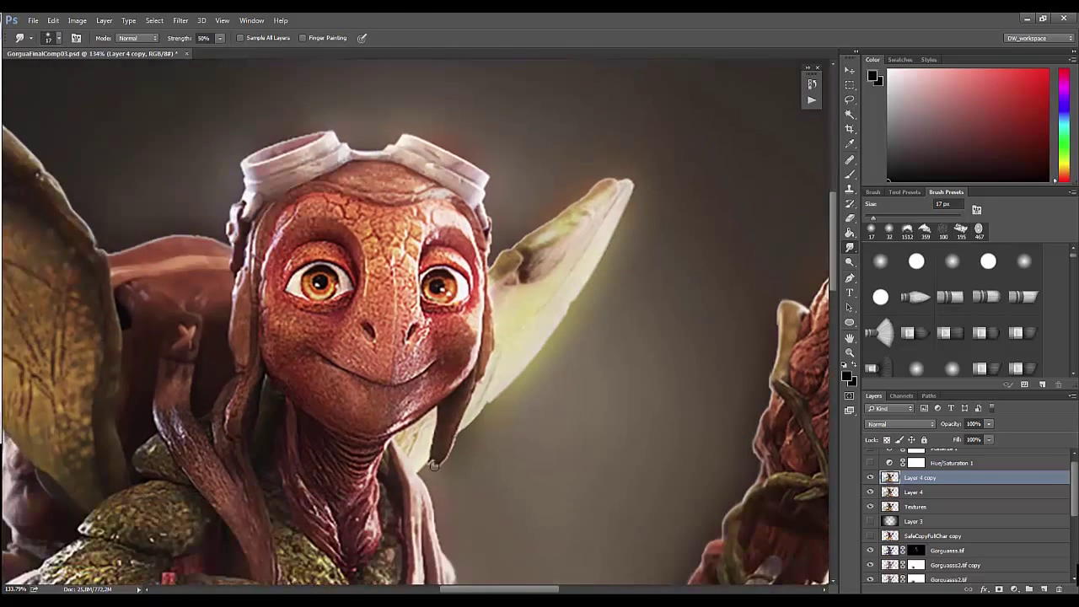
left_click_drag(434, 465, 395, 395)
Step: Zoom out and toggle the greyscale Hue/Saturation check on and off
key("z")
left_click_drag(461, 475, 349, 293)
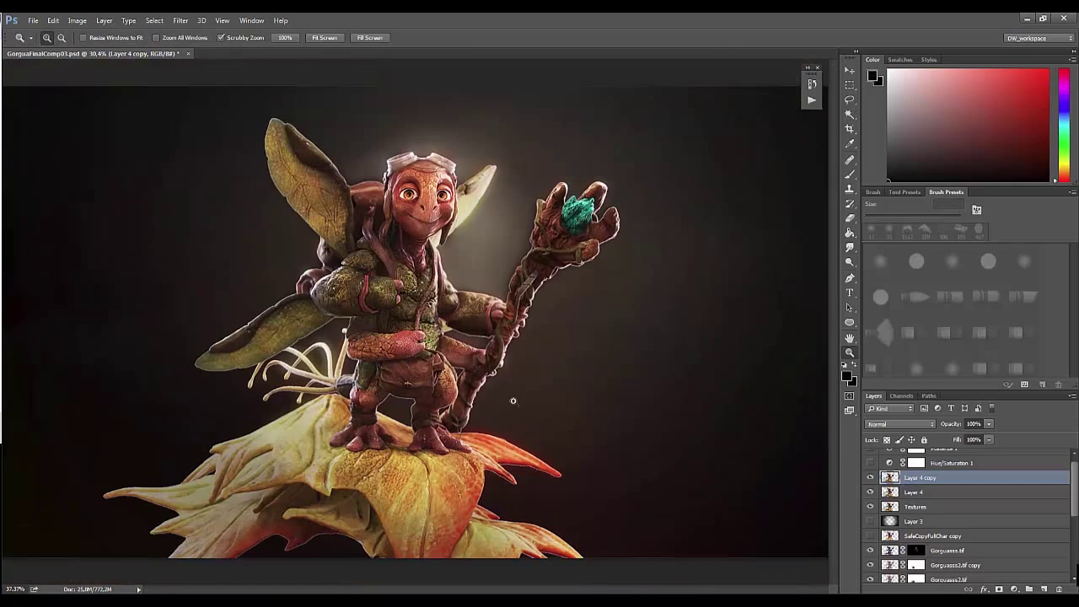
left_click(871, 463)
left_click(870, 463)
Step: Select Layer 4, compare layer visibility, and launch the Magic Bullet PhotoLooks filter
left_click(882, 491)
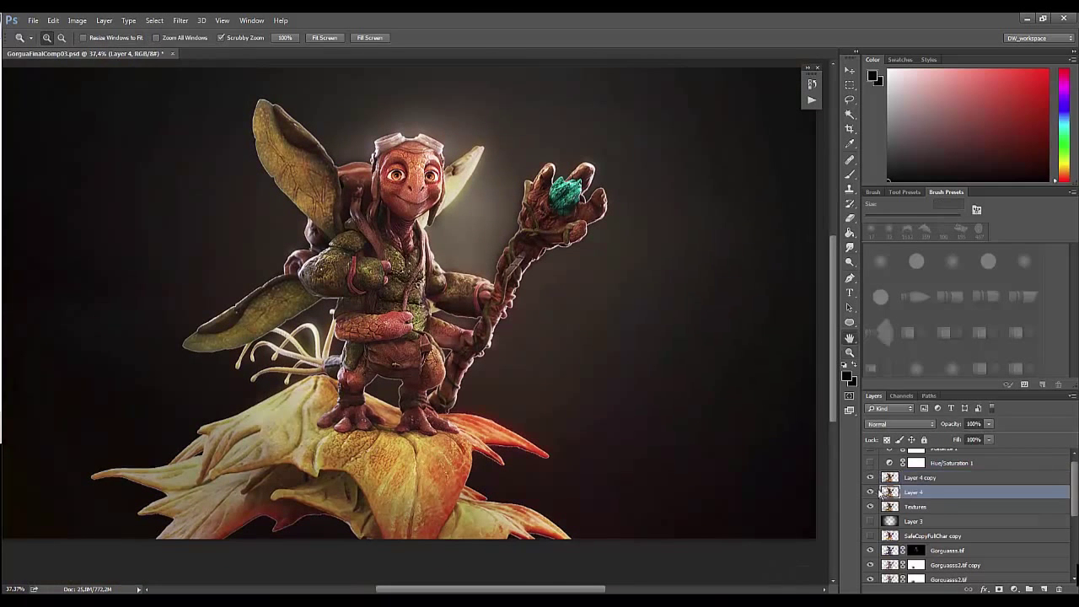
left_click(870, 478)
left_click(870, 492)
left_click(870, 506)
left_click(870, 506)
left_click(870, 491)
left_click(870, 477)
left_click(174, 26)
mouse_move(197, 245)
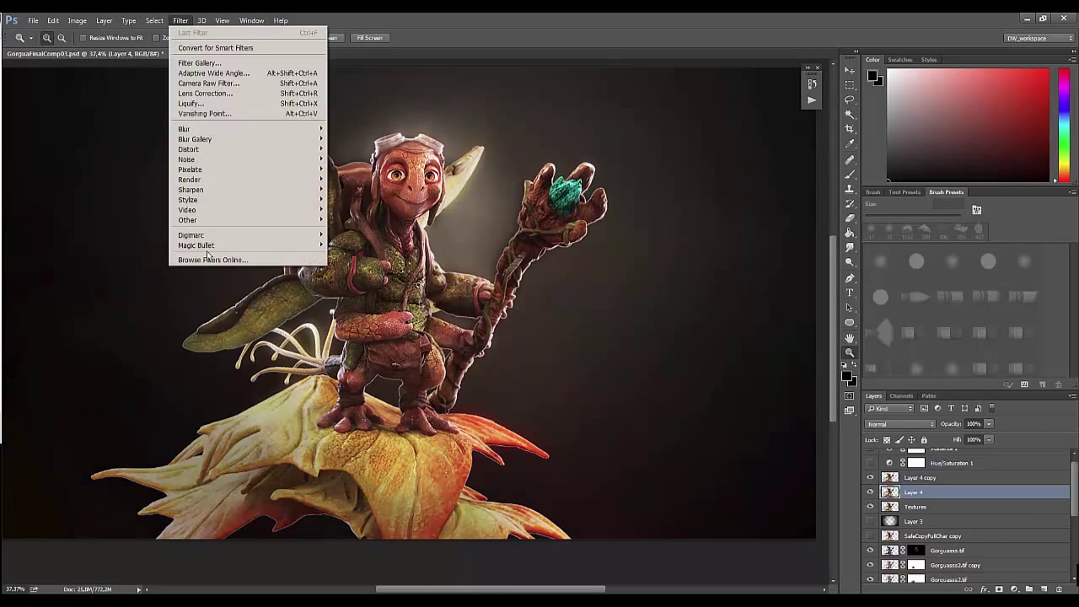
left_click(346, 241)
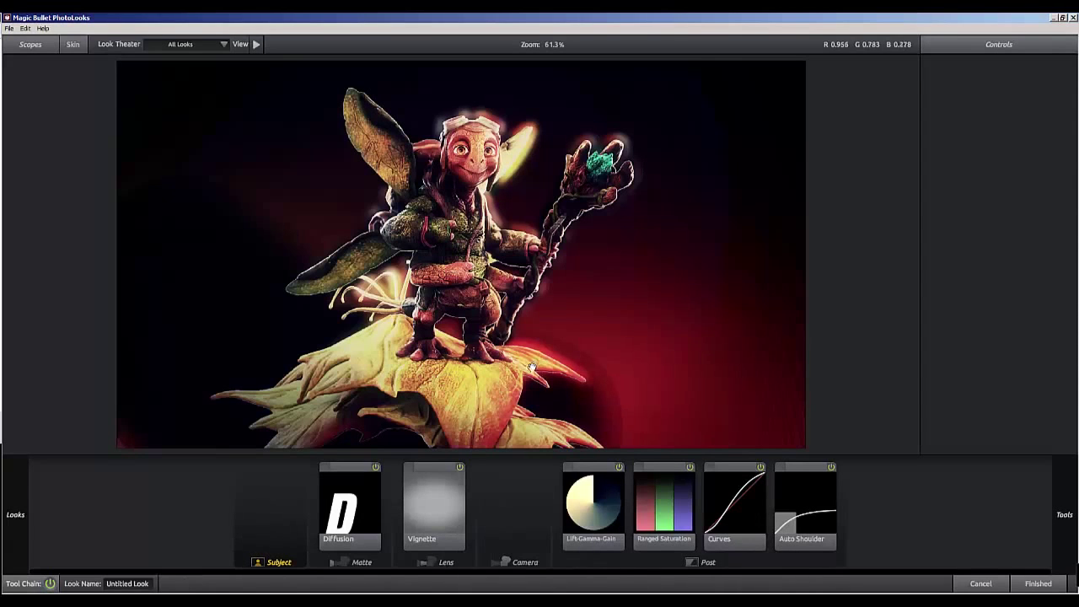
mouse_move(15, 514)
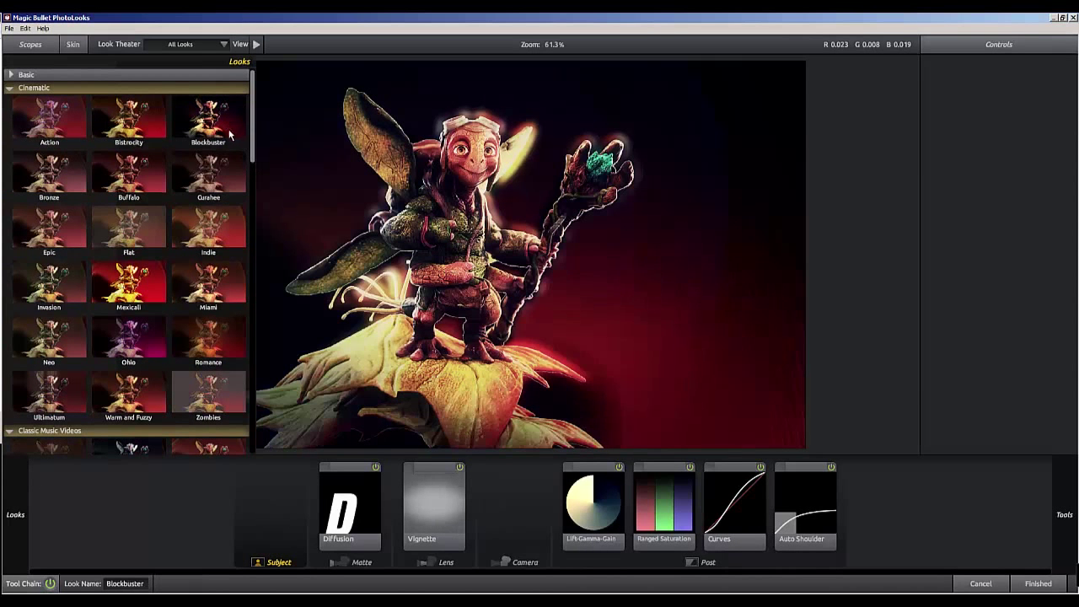
Step: Preview the Punchy look, cancel PhotoLooks, and select Layer 4 copy
scroll(216, 308, "down", 5)
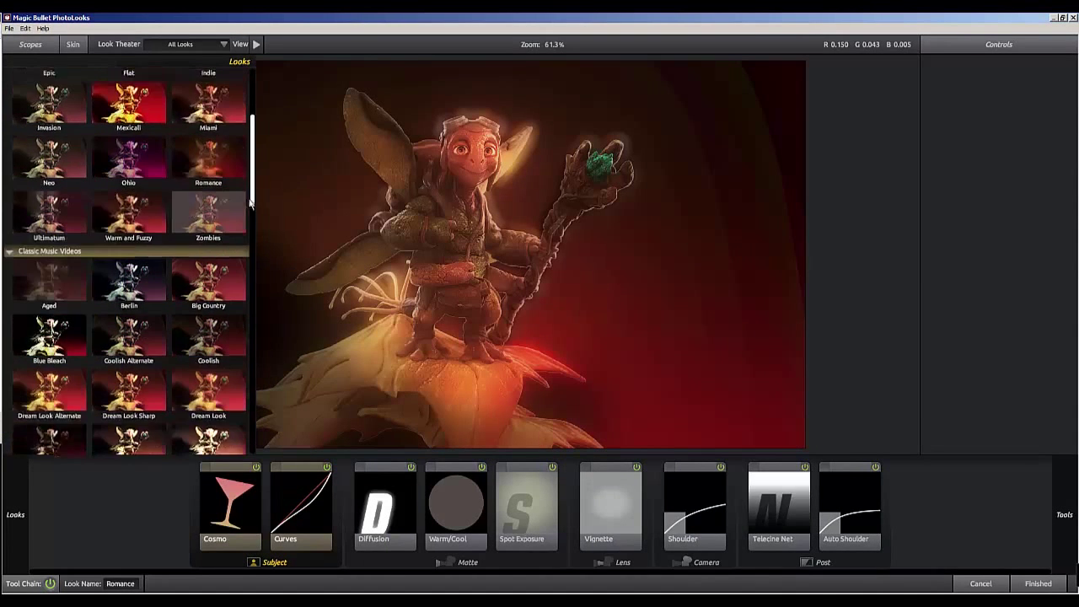
scroll(215, 308, "down", 5)
left_click(228, 249)
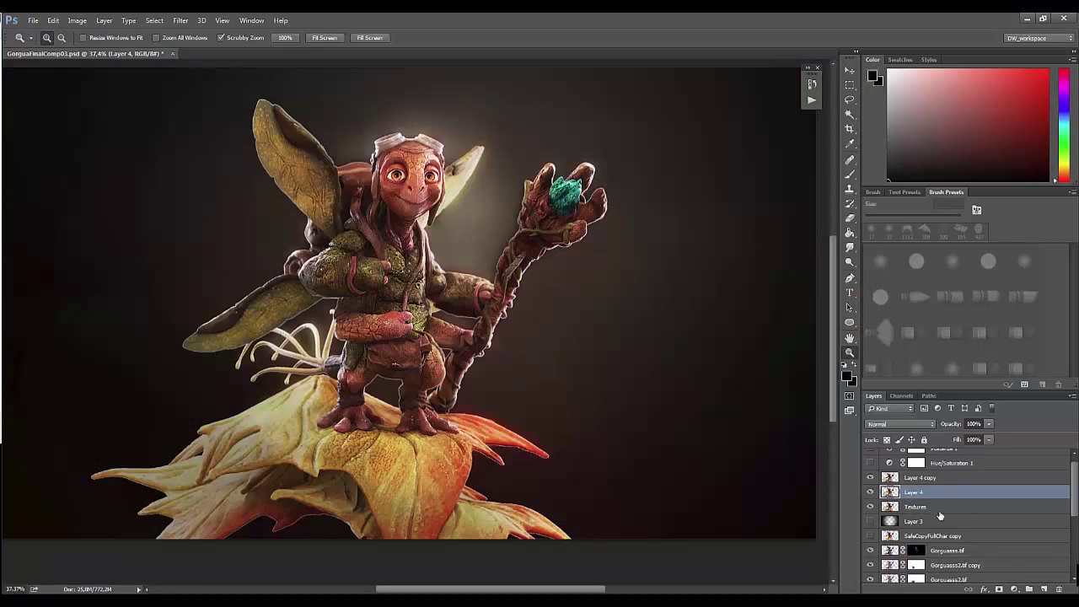
left_click(928, 478)
Step: Add Layer 5 and recrop the canvas narrower at the sides with extra headroom
left_click(1044, 589)
left_click_drag(534, 342, 525, 336)
key("c")
left_click_drag(120, 321, 185, 338)
left_click_drag(647, 321, 614, 319)
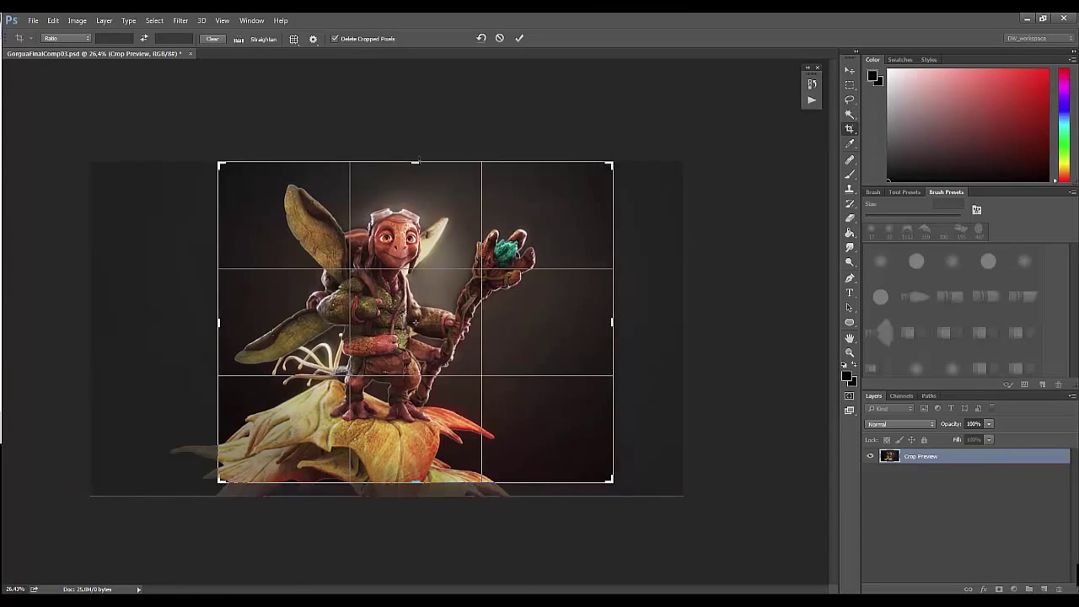
left_click_drag(415, 162, 422, 142)
key("Return")
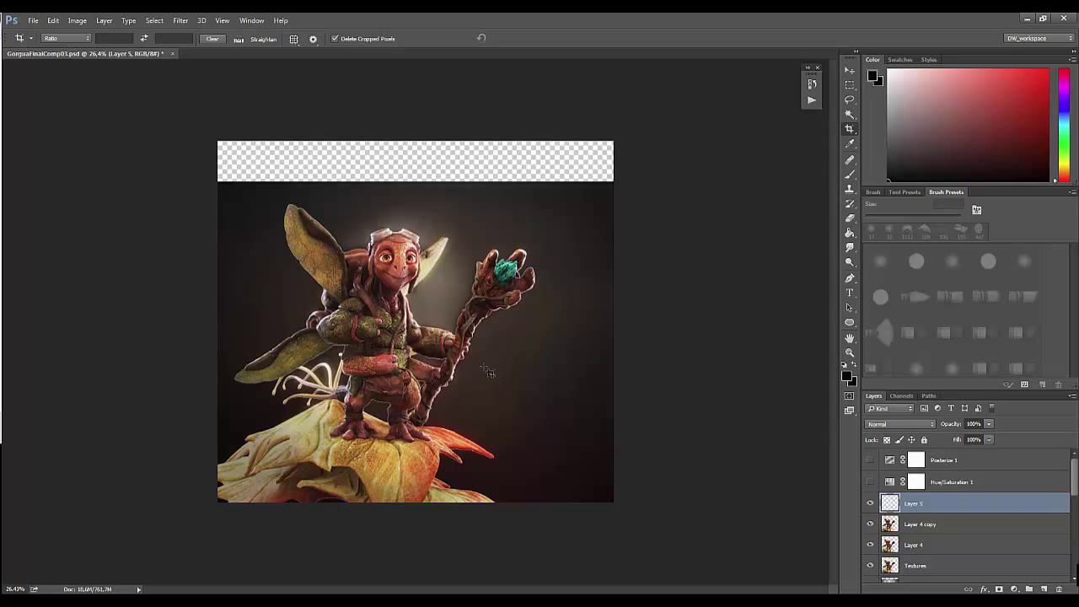
Step: Free Transform the BKG layer to stretch its top edge up to the new canvas top
key("z")
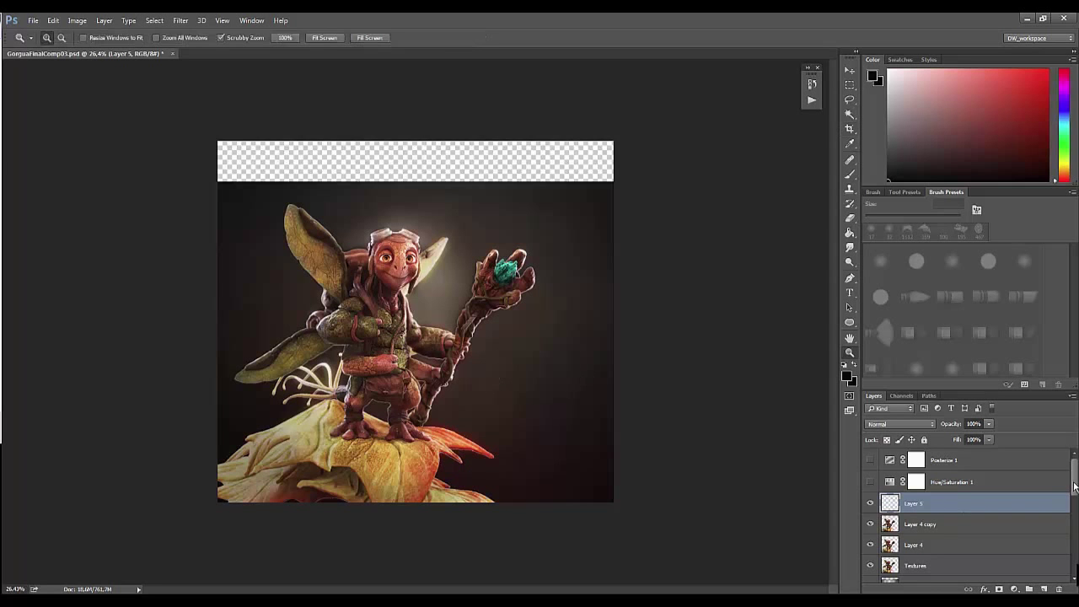
left_click_drag(1074, 486, 1073, 561)
left_click(911, 559)
key("ctrl+t")
left_click_drag(416, 181, 420, 144)
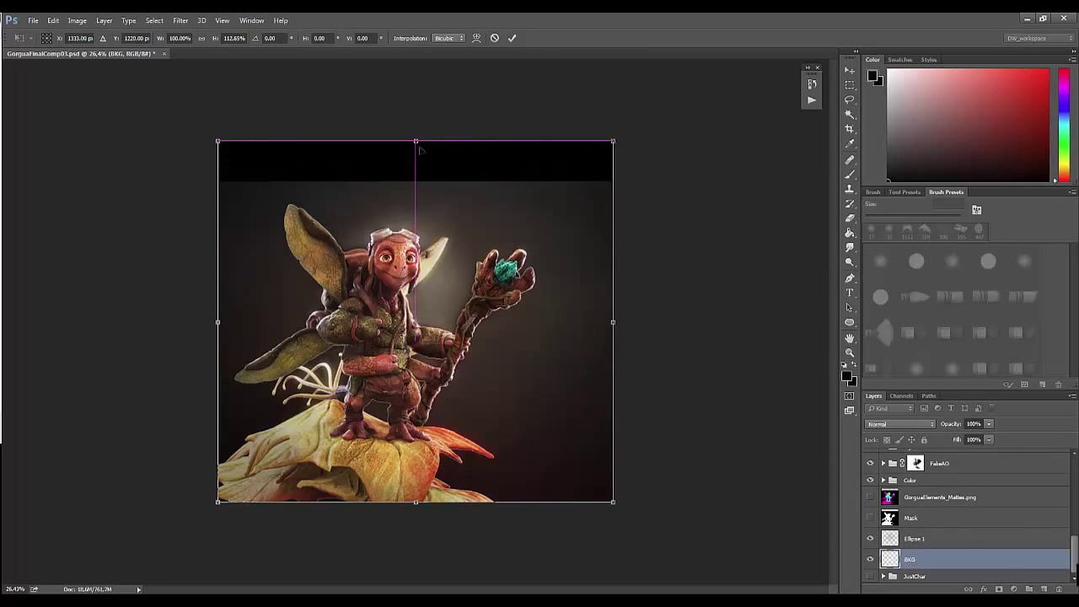
key("Return")
Step: Stretch Ellipse 1 upward to the canvas top and zoom out on the recropped image
left_click(915, 538)
key("ctrl+t")
mouse_move(415, 180)
left_mouse_down()
mouse_move(416, 143)
mouse_move(449, 202)
left_mouse_up()
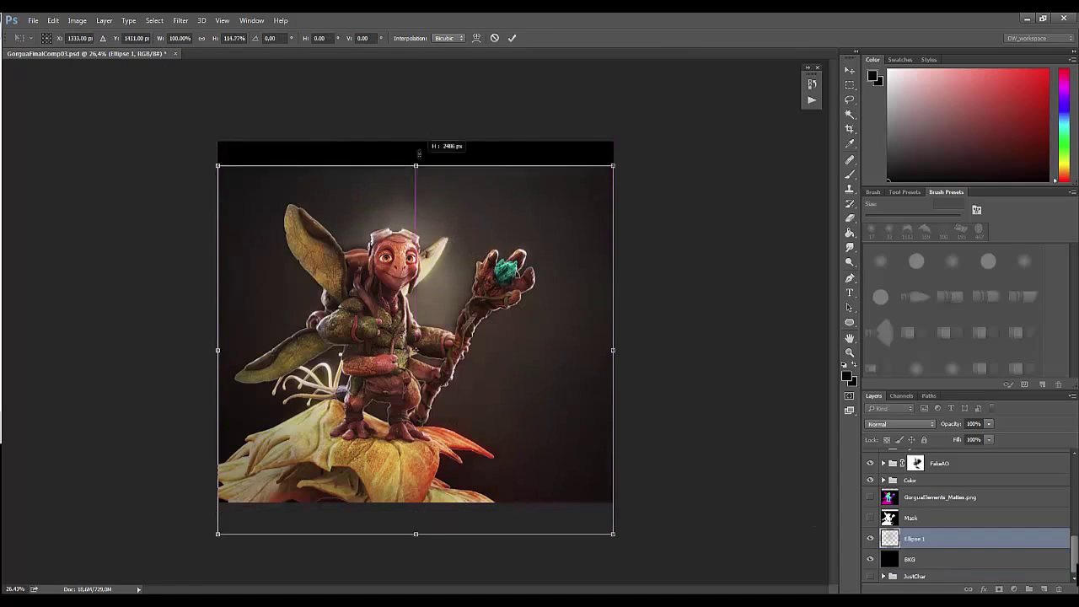
left_click_drag(419, 153, 419, 135)
key("Return")
key("z")
mouse_move(472, 396)
left_mouse_down()
mouse_move(427, 396)
mouse_move(514, 398)
left_mouse_up()
scroll(1025, 484, "up", 5)
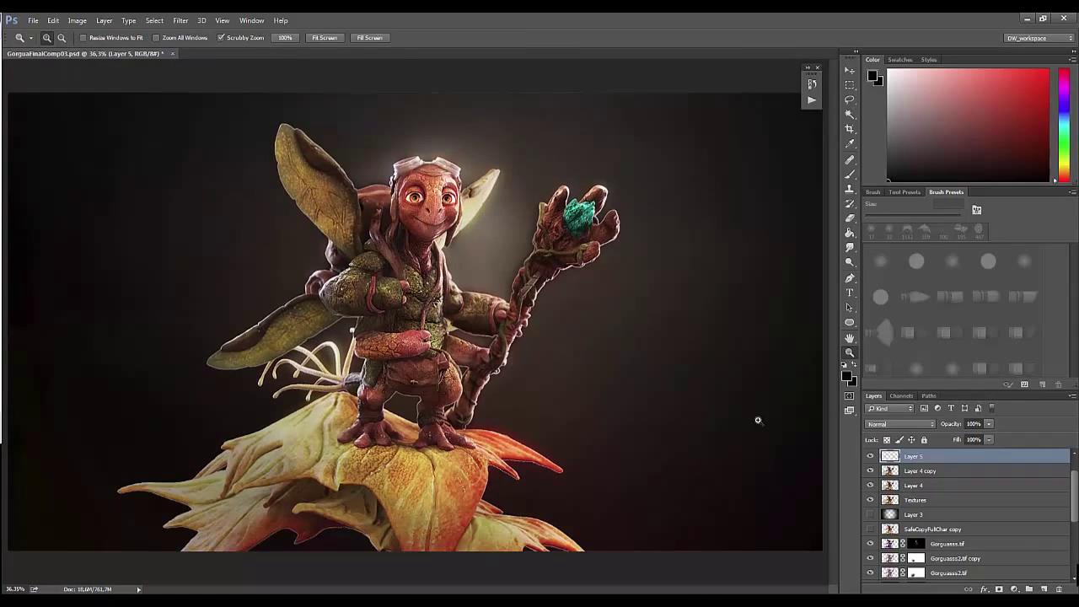
Step: Pick the Brush tool and enlarge it to about 1860 px
left_click_drag(759, 422, 663, 450)
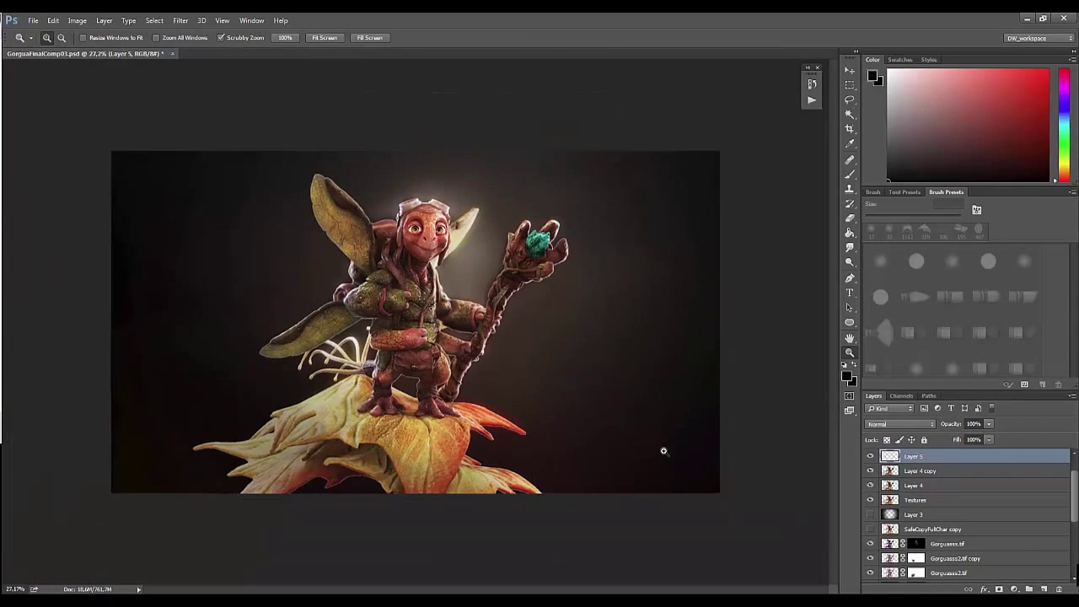
key("b")
right_click(663, 450)
left_click_drag(1074, 262, 1074, 246)
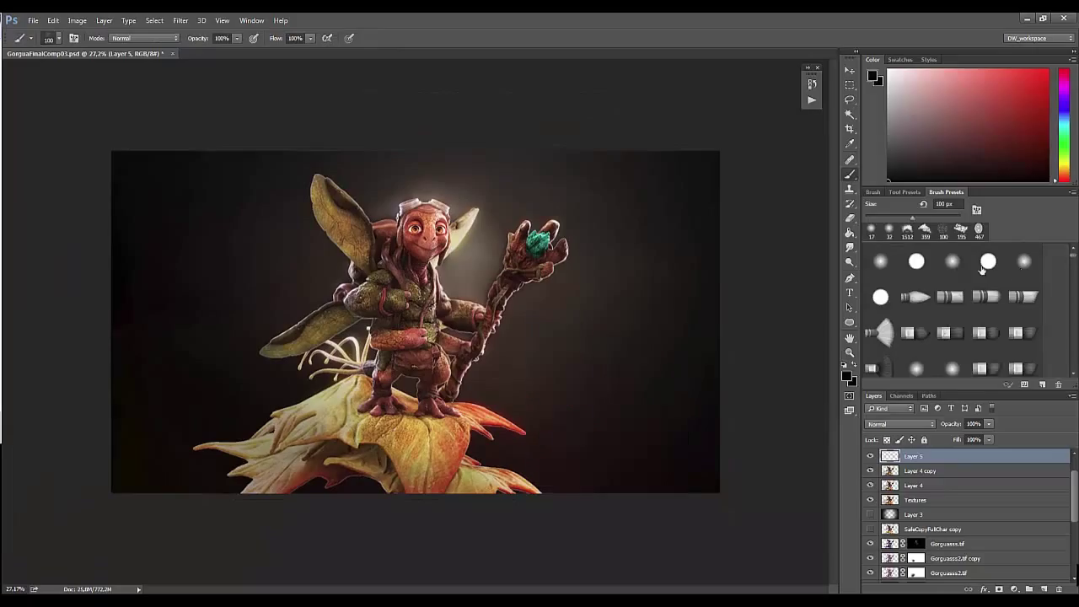
right_click(593, 331)
left_click_drag(667, 309, 692, 309)
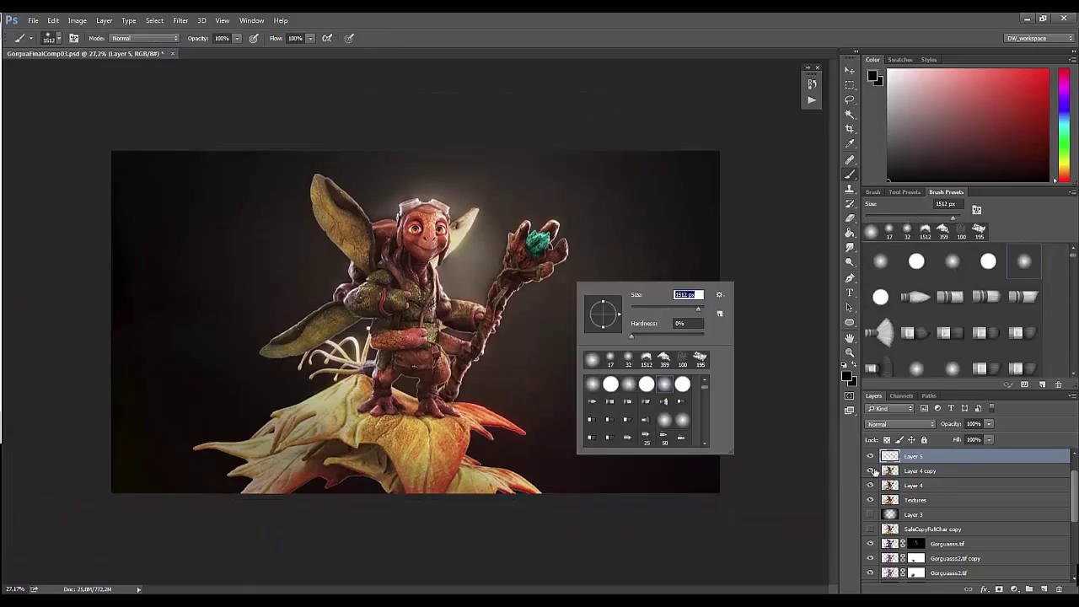
Step: Set Layer 5 to Color Dodge and lower brush flow to 5%, undoing a pink test stroke
left_click(901, 423)
left_click(898, 277)
left_click(986, 81)
left_click_drag(553, 161, 485, 249)
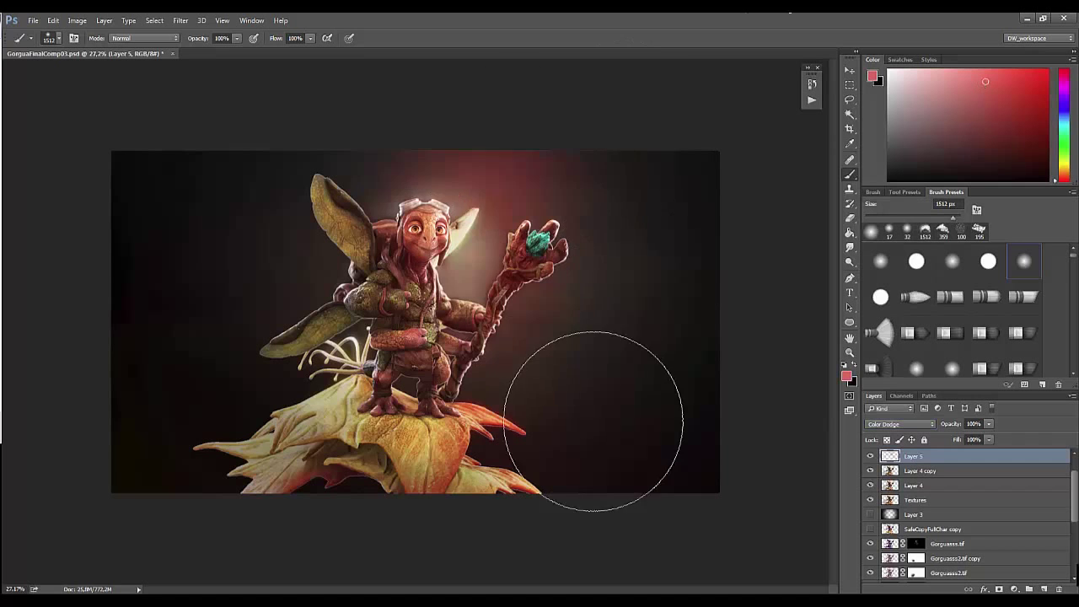
key("ctrl+z")
left_click_drag(275, 38, 232, 41)
right_click(506, 211)
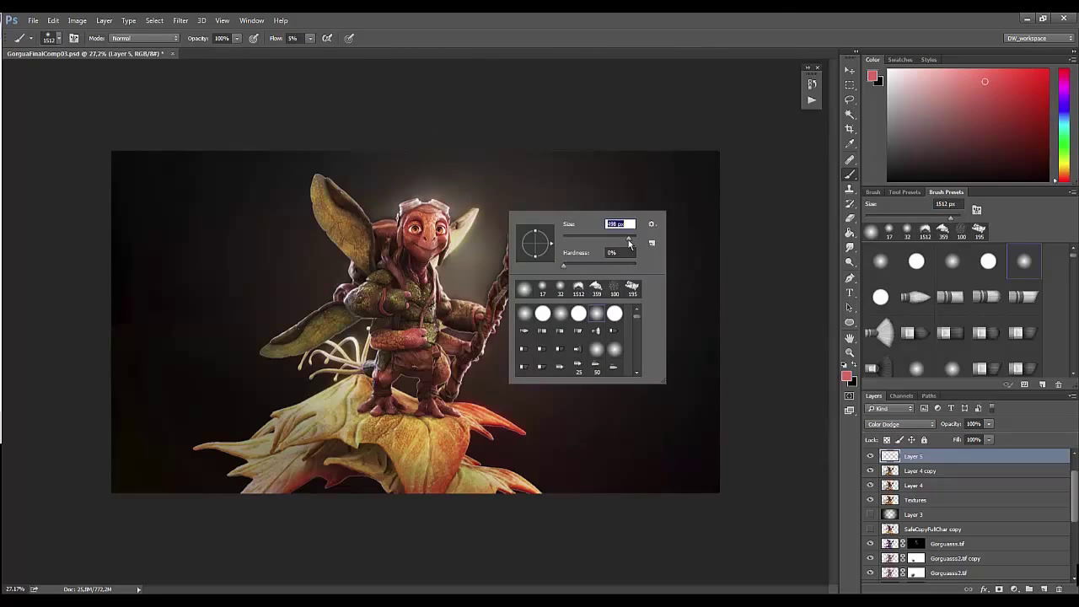
left_click(595, 172)
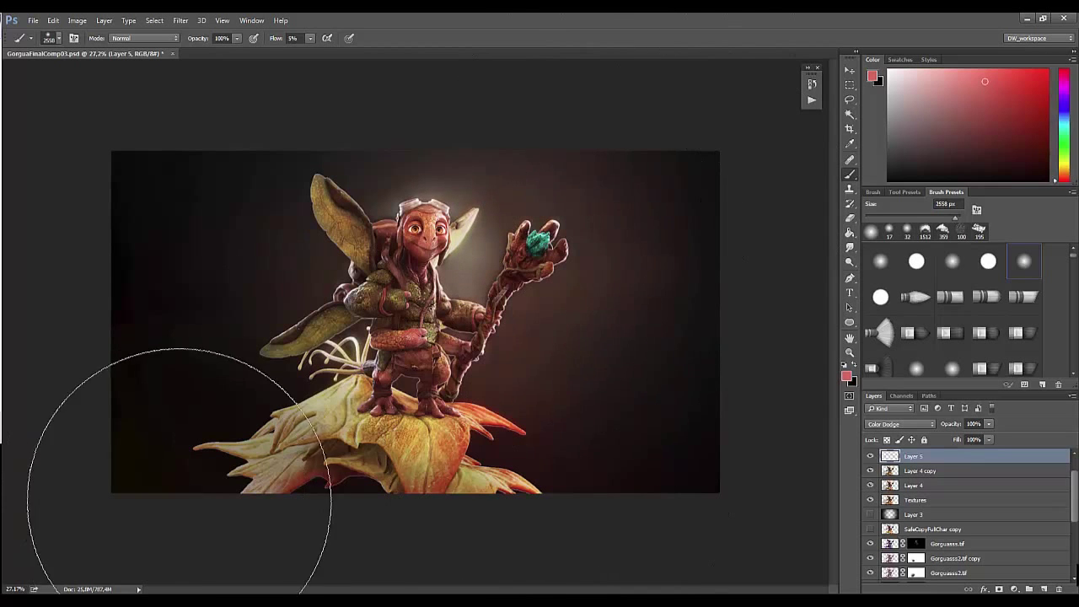
Step: Choose a dark teal painting colour and briefly check values with the greyscale and posterize layers
key("x")
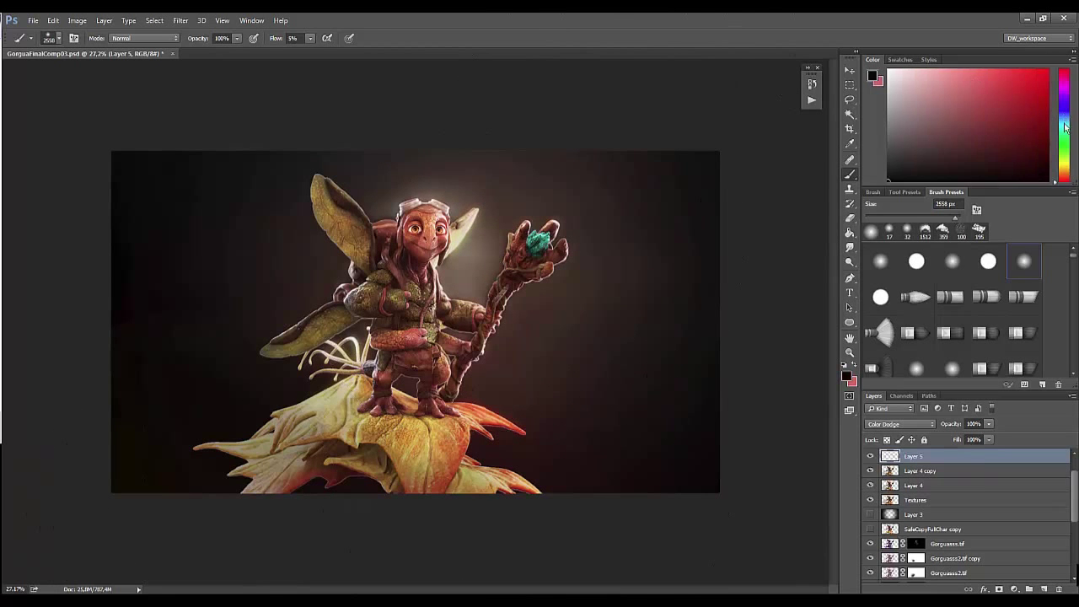
left_click(1065, 127)
left_click(967, 145)
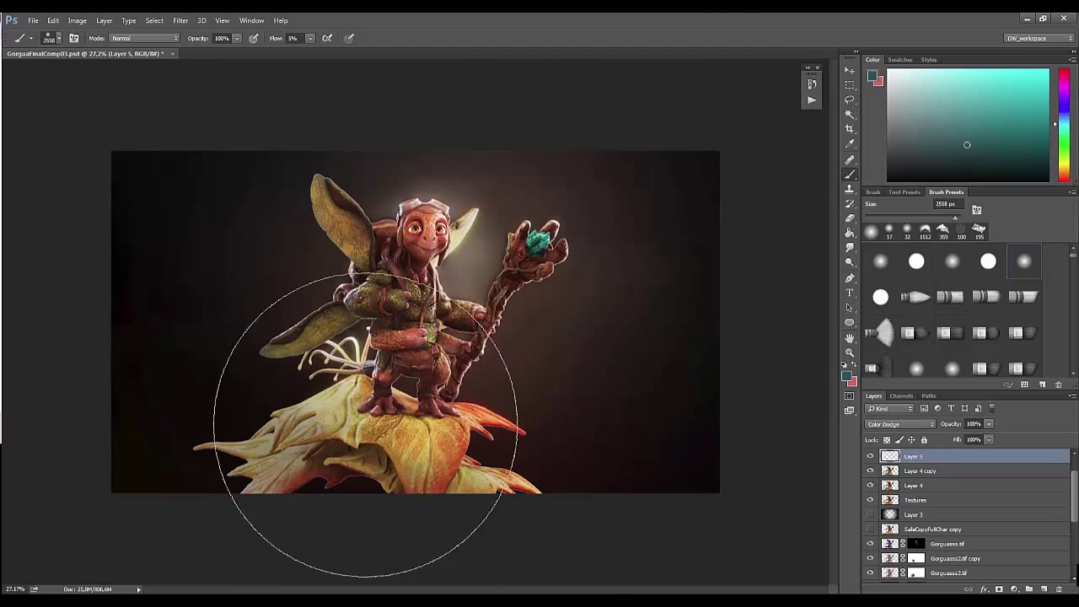
scroll(1073, 485, "up", 1)
left_click_drag(870, 456, 871, 471)
key("z")
left_click_drag(442, 223, 502, 236)
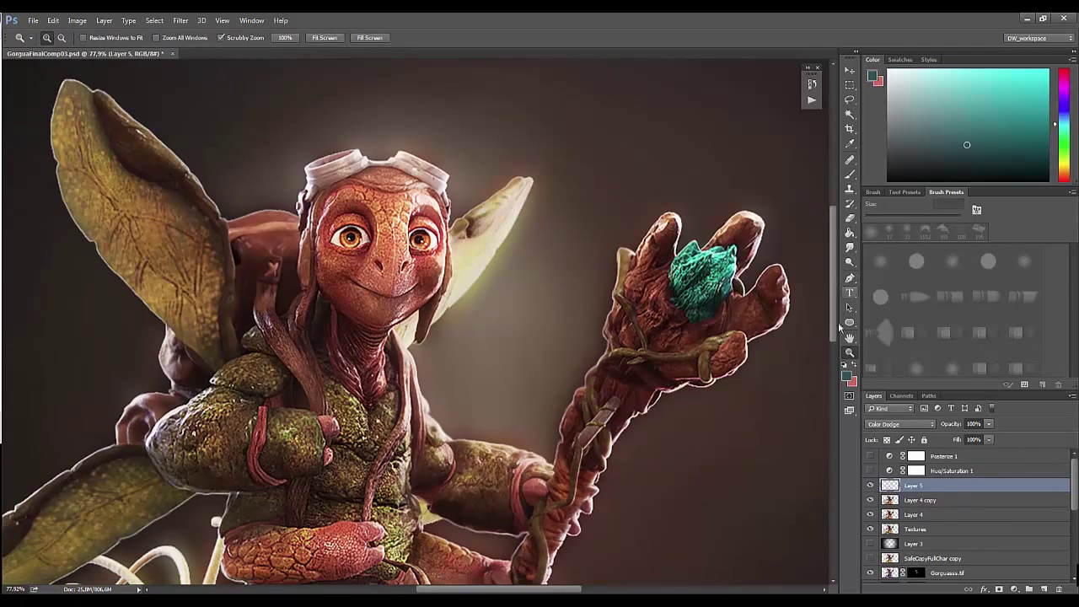
Step: Select Layer 4 copy, frame the upper body and staff, and add a new empty Layer 6
left_click(895, 502)
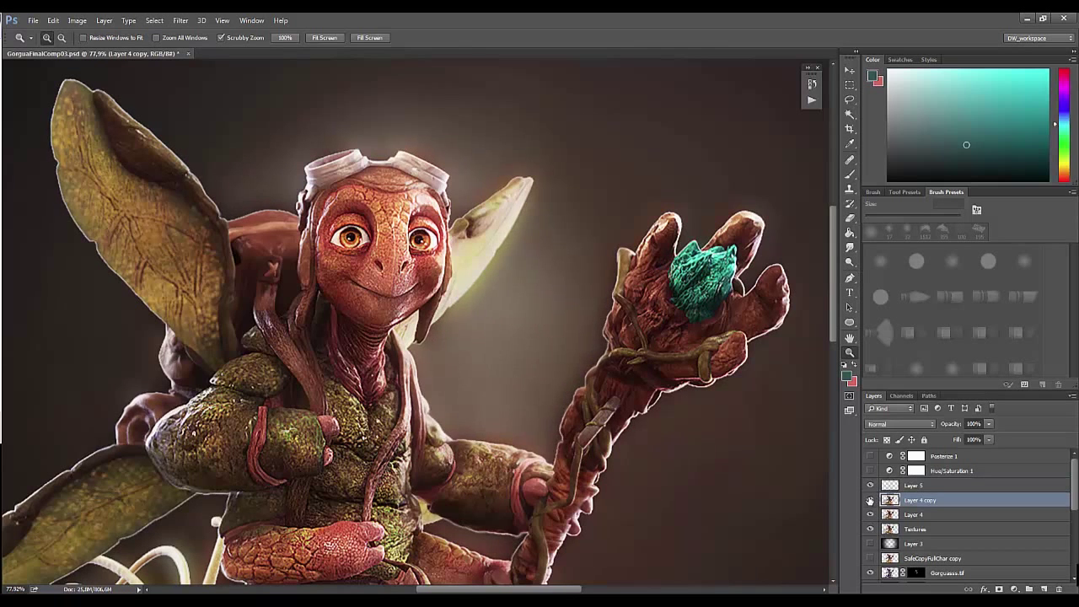
left_click_drag(782, 463, 681, 409)
key("b")
key("ctrl+shift+alt+n")
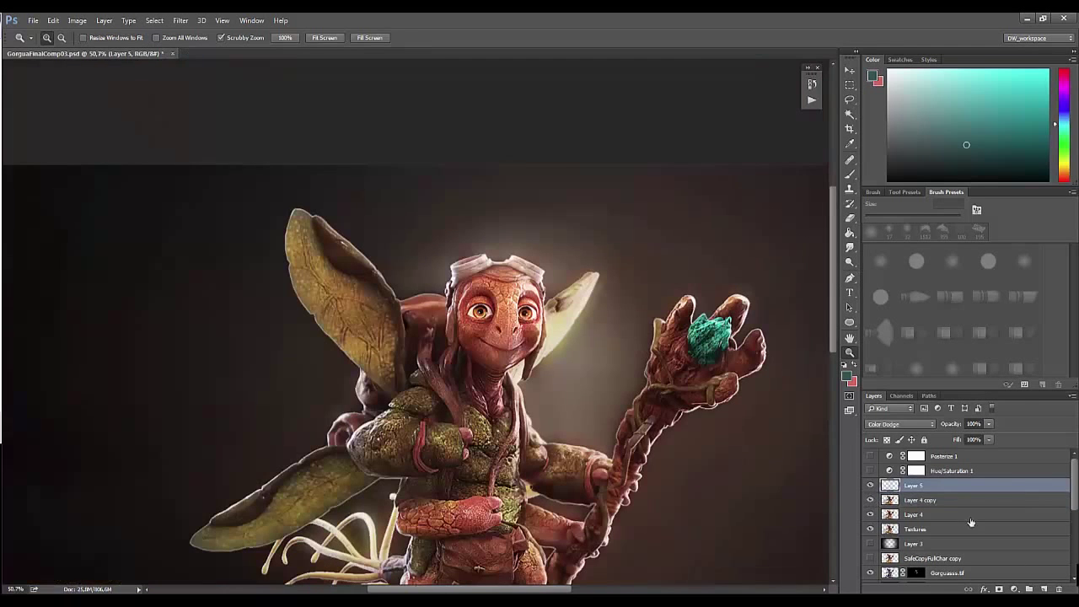
Step: Pick the 506 px tree-shaped particle brush and a light teal paint colour
left_click_drag(1076, 324, 1076, 362)
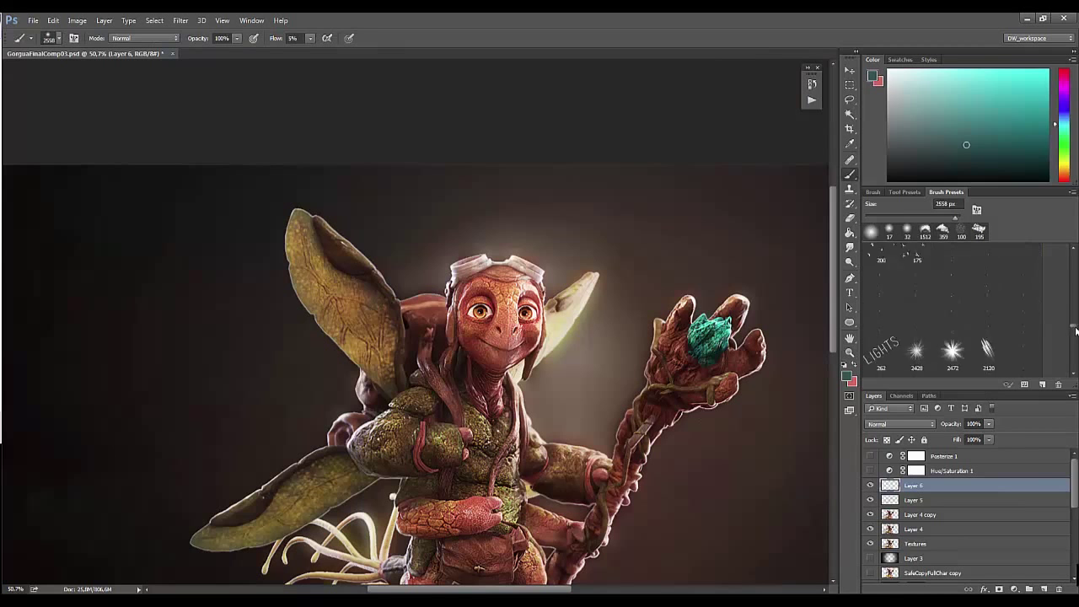
scroll(1076, 362, "down", 3)
scroll(1076, 361, "down", 3)
scroll(1075, 358, "down", 3)
scroll(1075, 354, "down", 3)
left_click(917, 308)
left_click(708, 337, "alt")
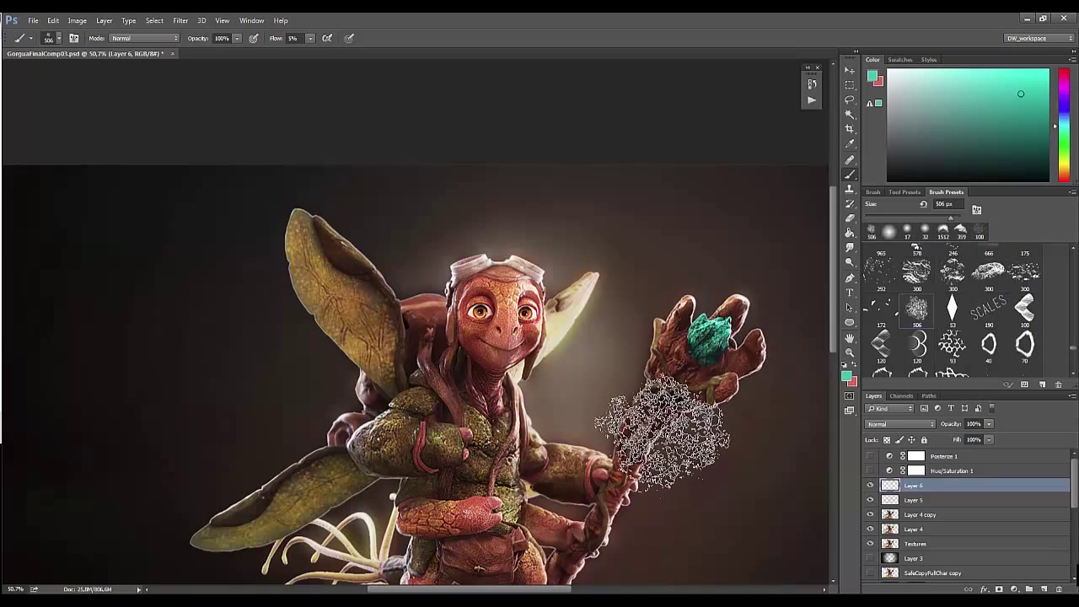
Step: Stamp teal particles beside the raised hand and staff head, then duplicate the layer to intensify
key("shift+9")
key("shift+9")
left_click(673, 373)
left_click(754, 371)
key("ctrl+alt+z")
key("ctrl+alt+z")
key("ctrl+shift+z")
key("ctrl+z")
key("ctrl+z")
key("ctrl+z")
key("ctrl+j")
key("ctrl+j")
key("ctrl+j")
key("ctrl+j")
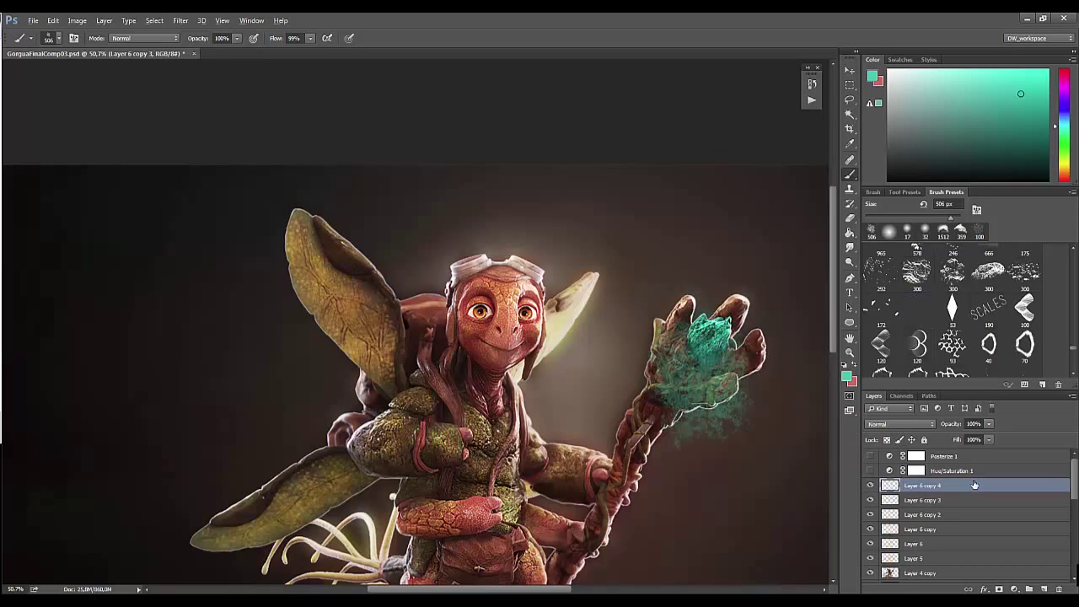
key("ctrl+j")
key("ctrl+j")
Step: Paint a soft teal glow over the hand with a 185 px brush at 39% layer opacity
right_click(739, 379)
mouse_move(782, 401)
left_mouse_down()
mouse_move(707, 364)
mouse_move(717, 371)
left_mouse_up()
key("bracketright")
key("bracketright")
key("bracketright")
left_click(955, 425)
type("39")
key("Return")
Step: Merge the stacked glow layers into one and blend it as Color Dodge
scroll(1058, 510, "down", 1)
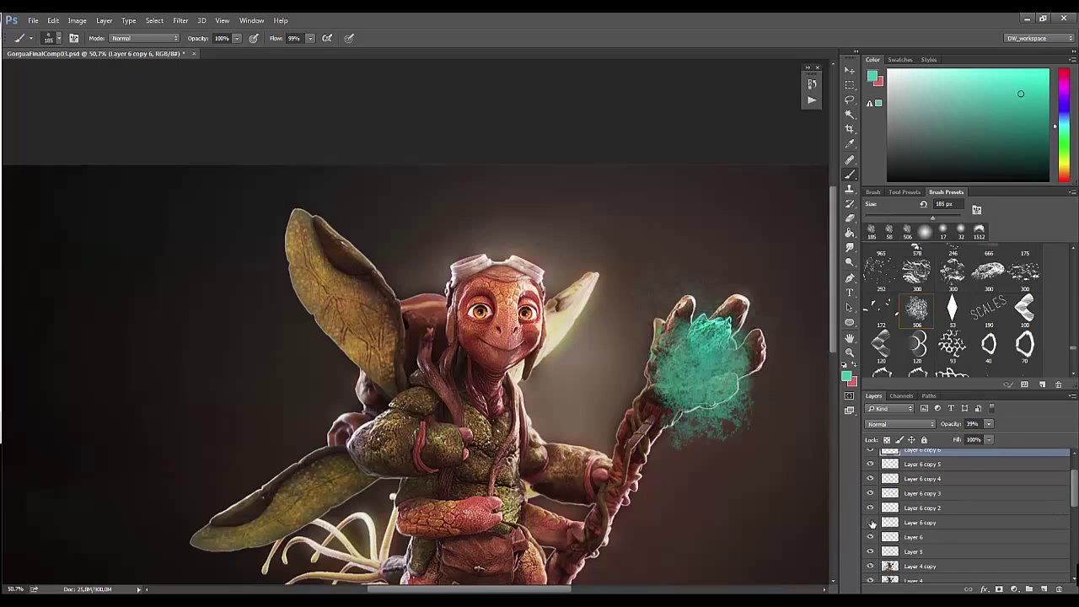
left_click(915, 537)
scroll(970, 523, "up", 1)
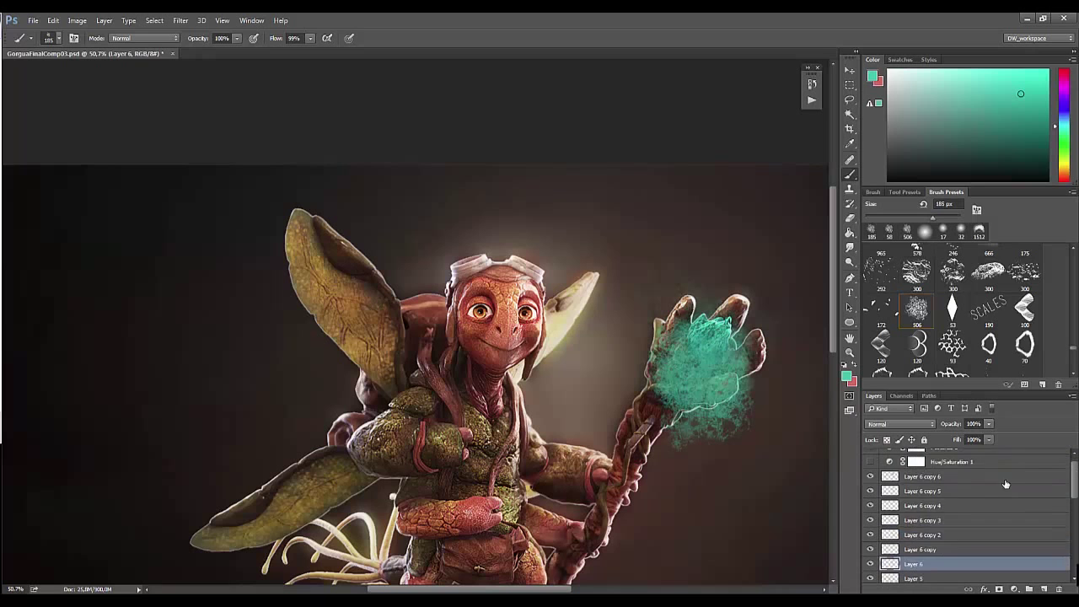
left_click(923, 479, "shift")
key("ctrl+e")
left_click(922, 427)
left_click(887, 340)
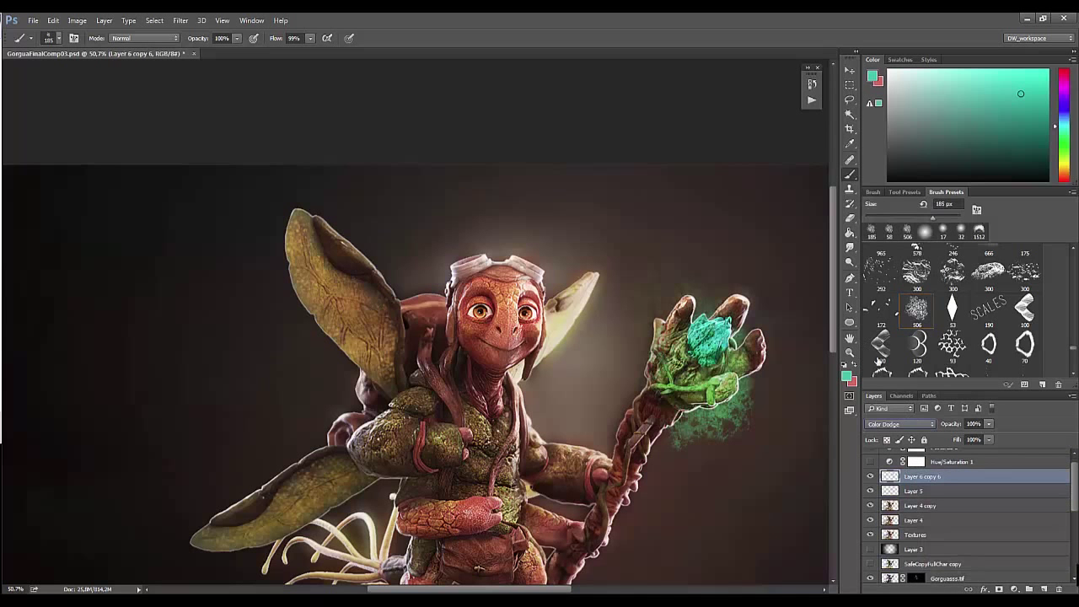
Step: Delete the merged green glow layer and set Layer 6 to Color Dodge
left_click_drag(949, 480, 1046, 586)
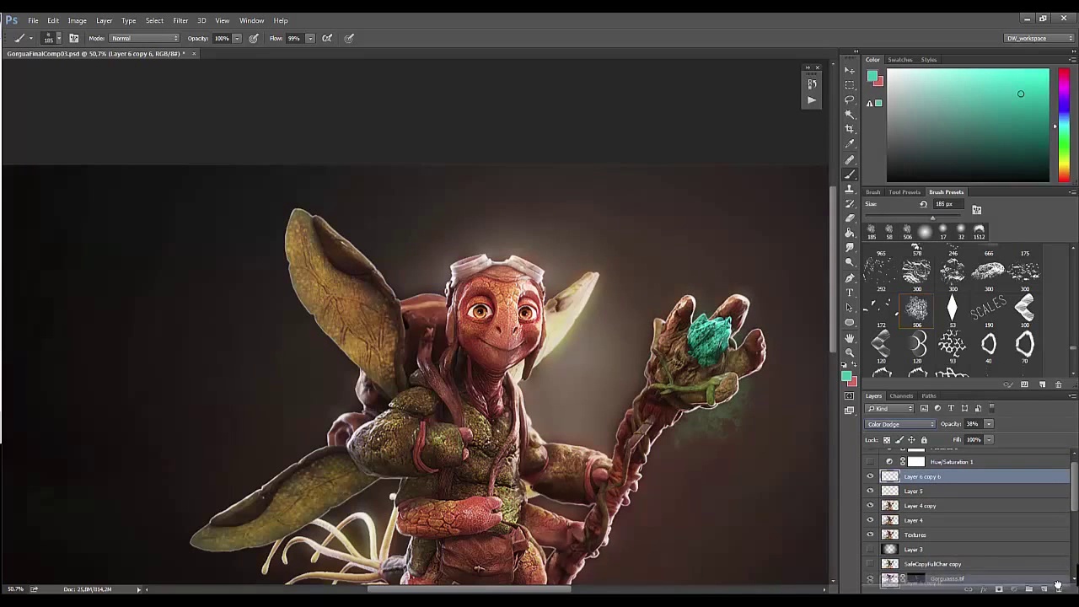
left_click(901, 423)
left_click(887, 282)
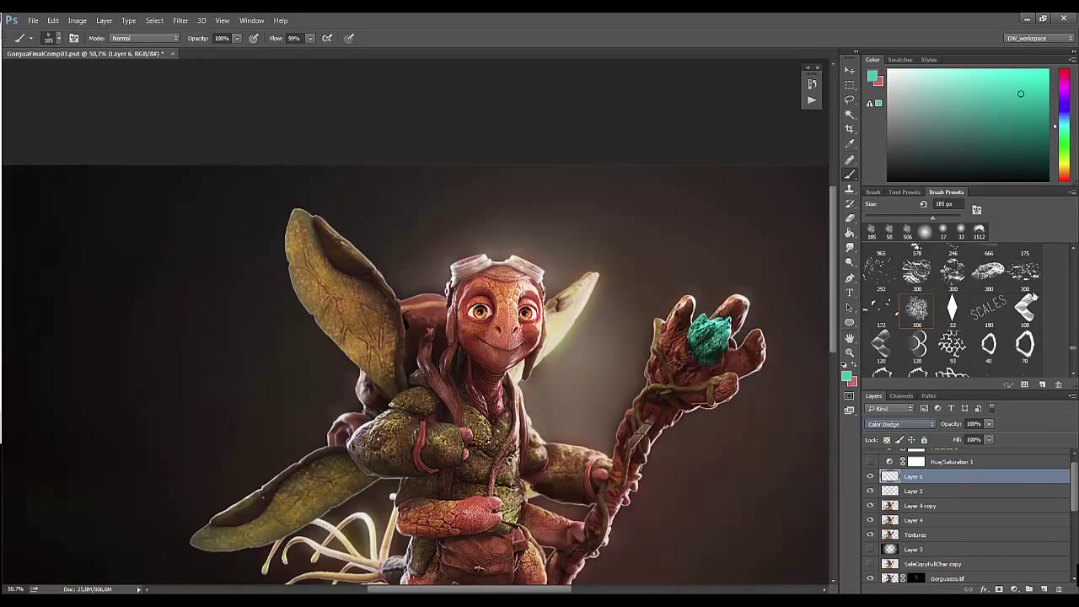
scroll(1073, 371, "down", 5)
scroll(1074, 363, "up", 5)
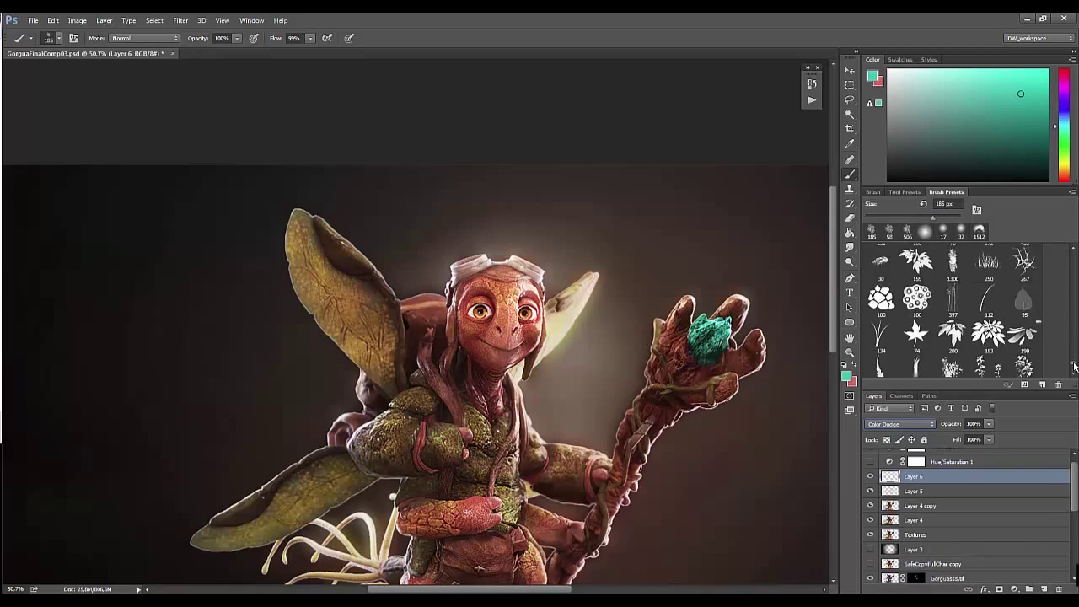
Step: Enlarge the brush to about 498 px and set its painting mode to Color Dodge
mouse_move(1076, 351)
left_mouse_down()
mouse_move(1076, 334)
mouse_move(1032, 325)
mouse_move(1074, 331)
left_mouse_up()
right_click(713, 286)
left_click_drag(818, 312, 834, 313)
key("Return")
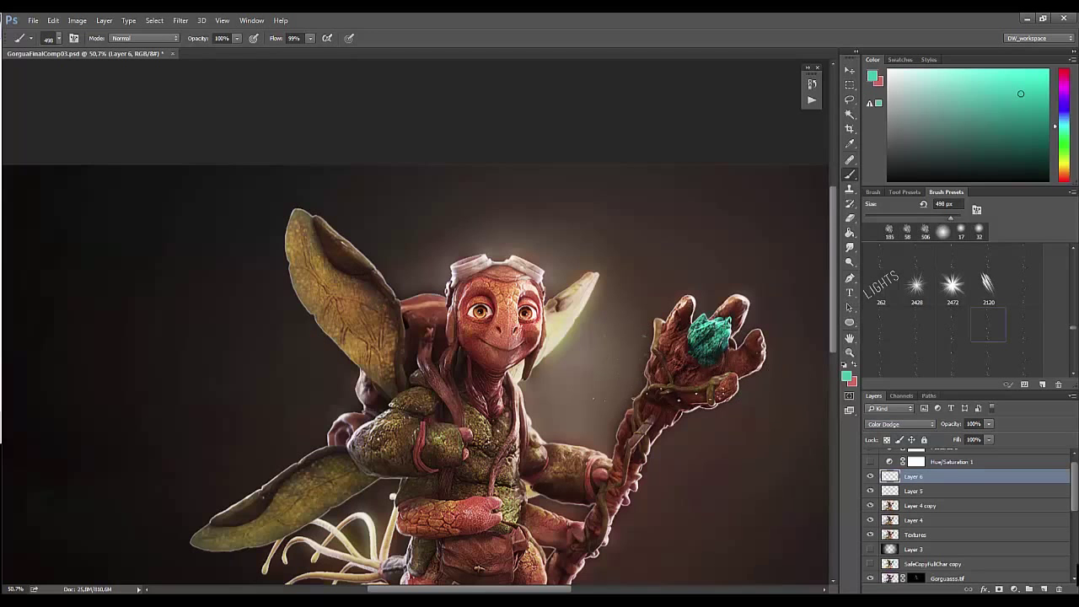
left_click_drag(1072, 329, 786, 346)
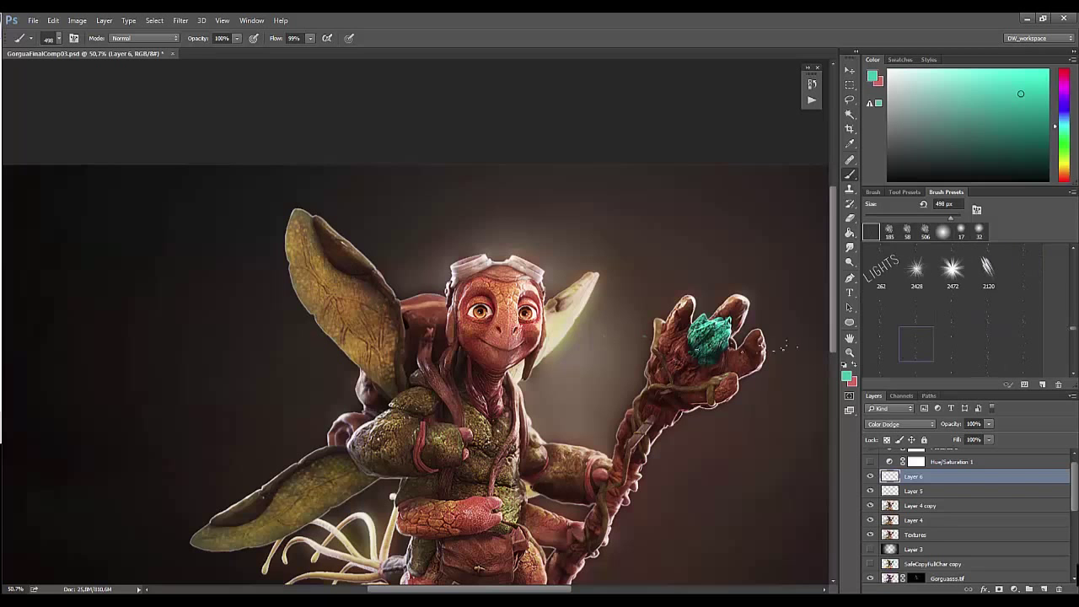
left_click(874, 193)
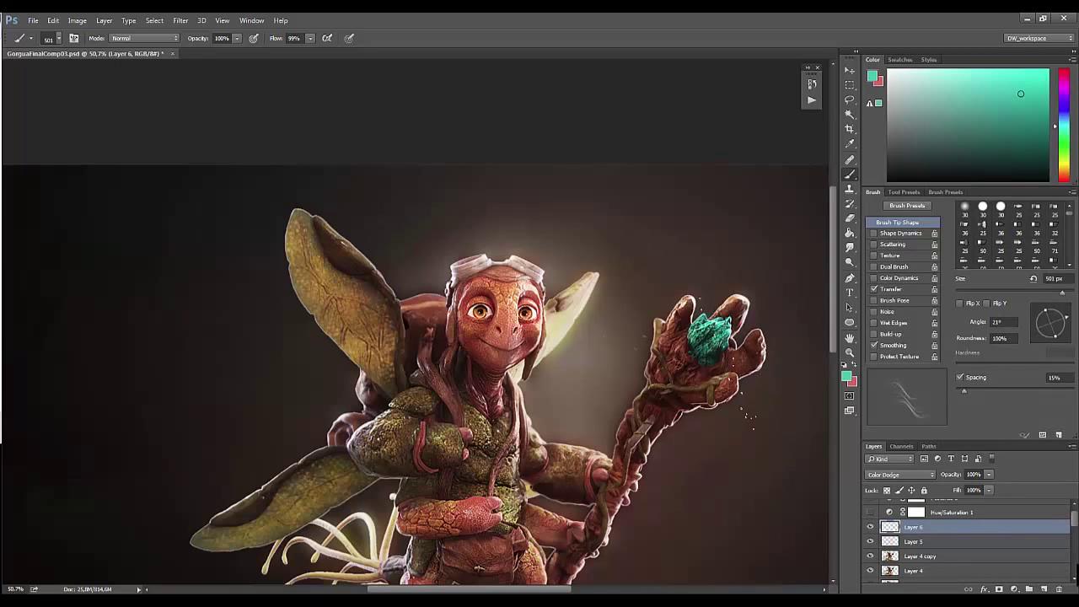
left_click(175, 38)
left_click(144, 126)
Step: Paint 85 px glowing sparkles beside the staff hand, then zoom out to the whole composition
right_click(737, 373)
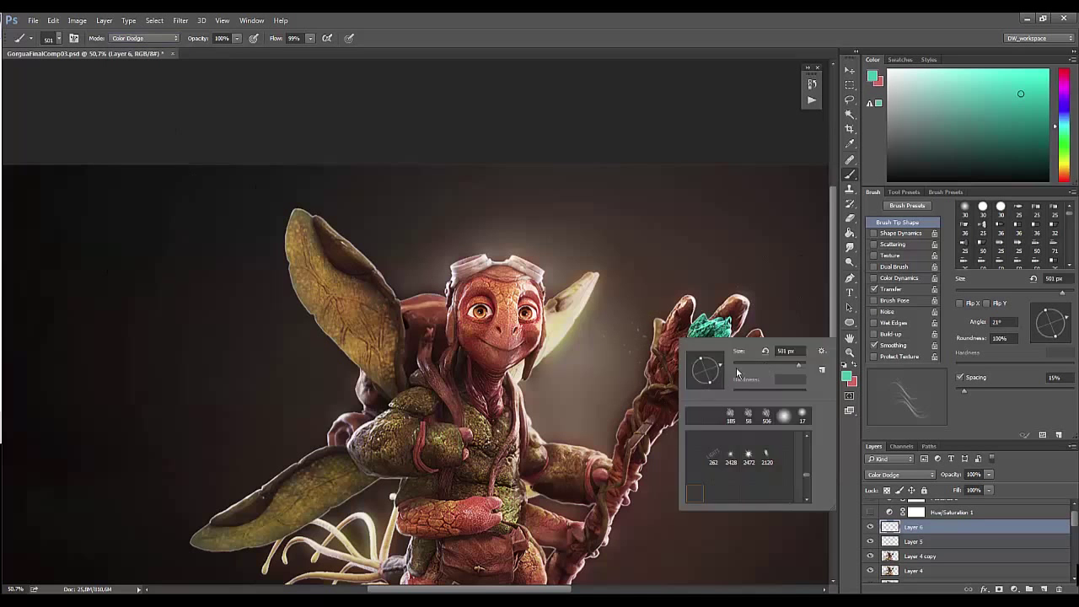
left_click(656, 312)
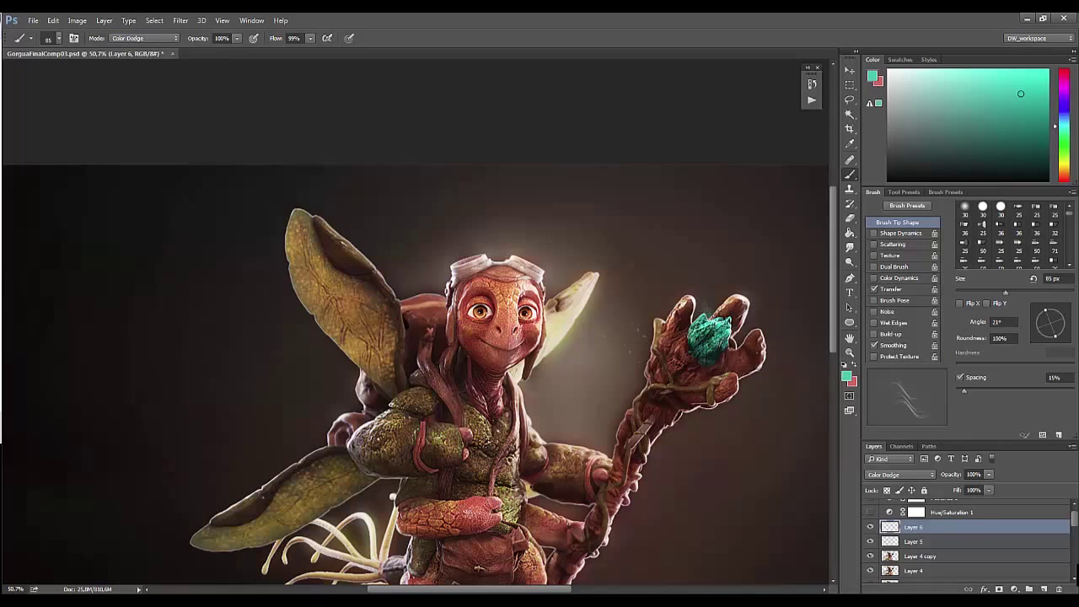
left_click_drag(736, 312, 675, 342)
left_click_drag(747, 363, 632, 375)
mouse_move(742, 287)
left_mouse_down()
mouse_move(633, 354)
mouse_move(657, 239)
left_mouse_up()
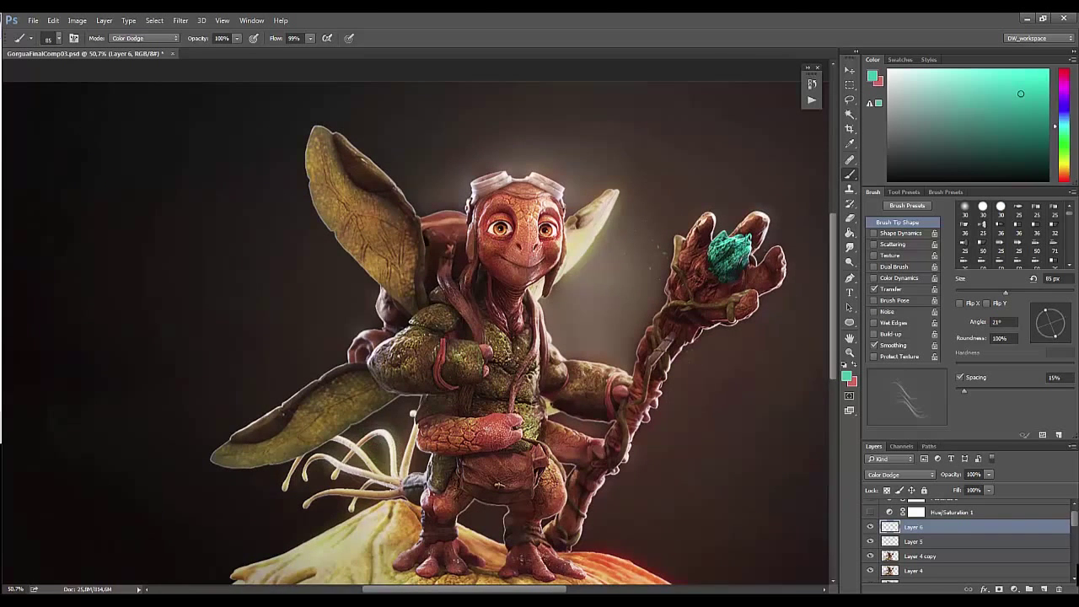
key("z")
left_click_drag(582, 511, 537, 511)
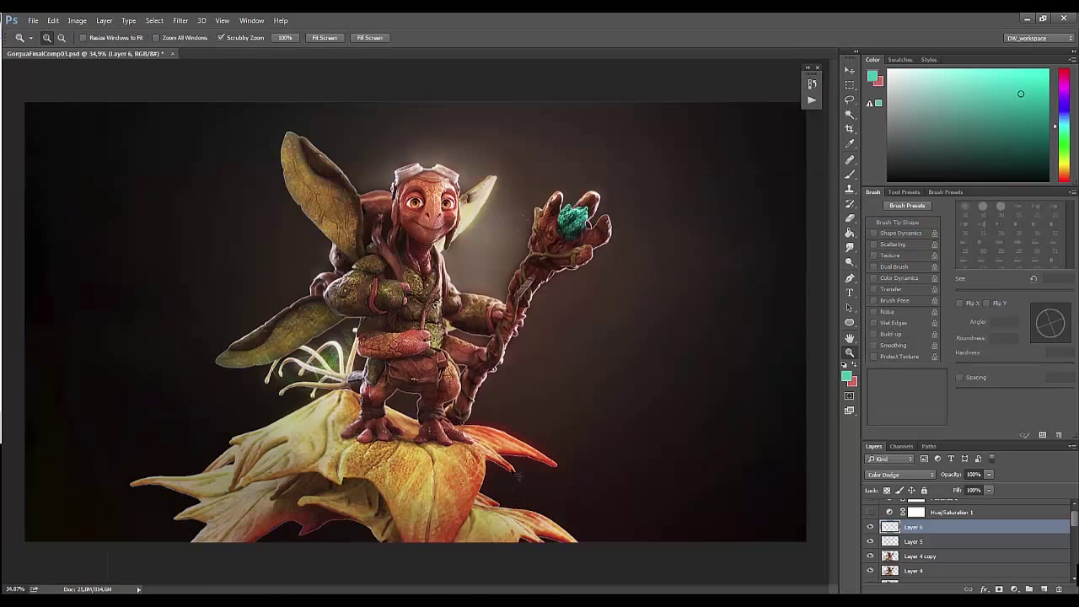
Step: Shift the sparkles' hue to -111 toward teal and lower their saturation
key("ctrl+u")
left_click_drag(769, 257, 730, 260)
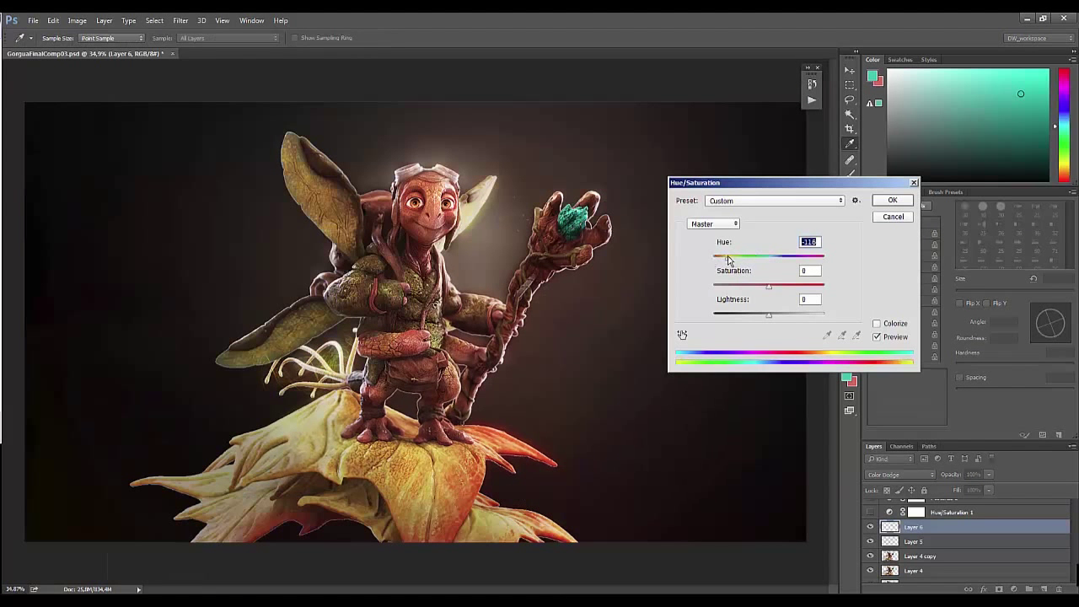
left_click_drag(768, 287, 753, 287)
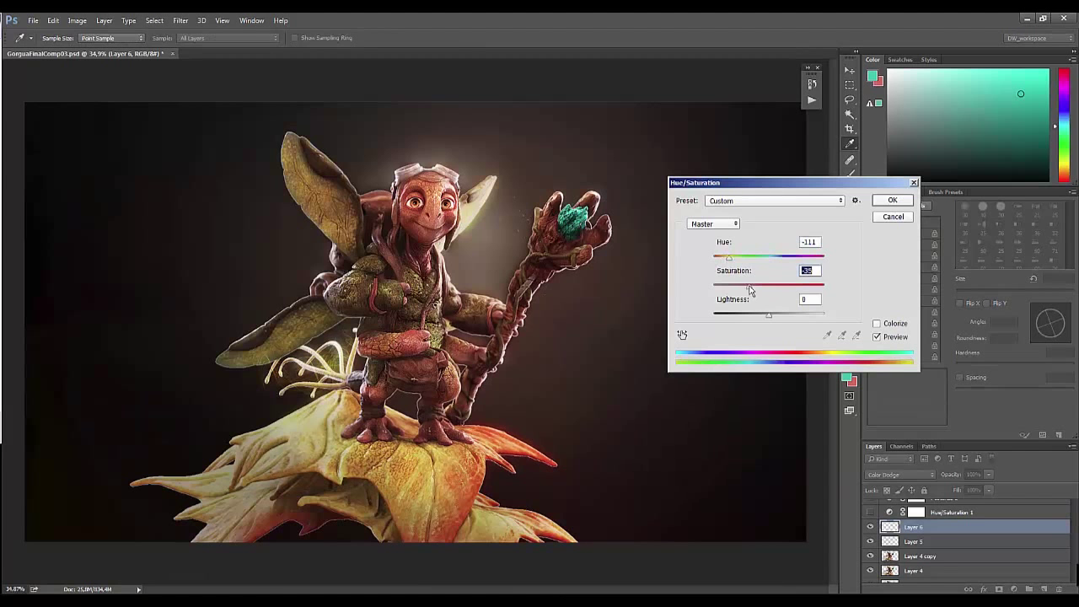
key("Return")
key("b")
scroll(380, 338, "up", 2)
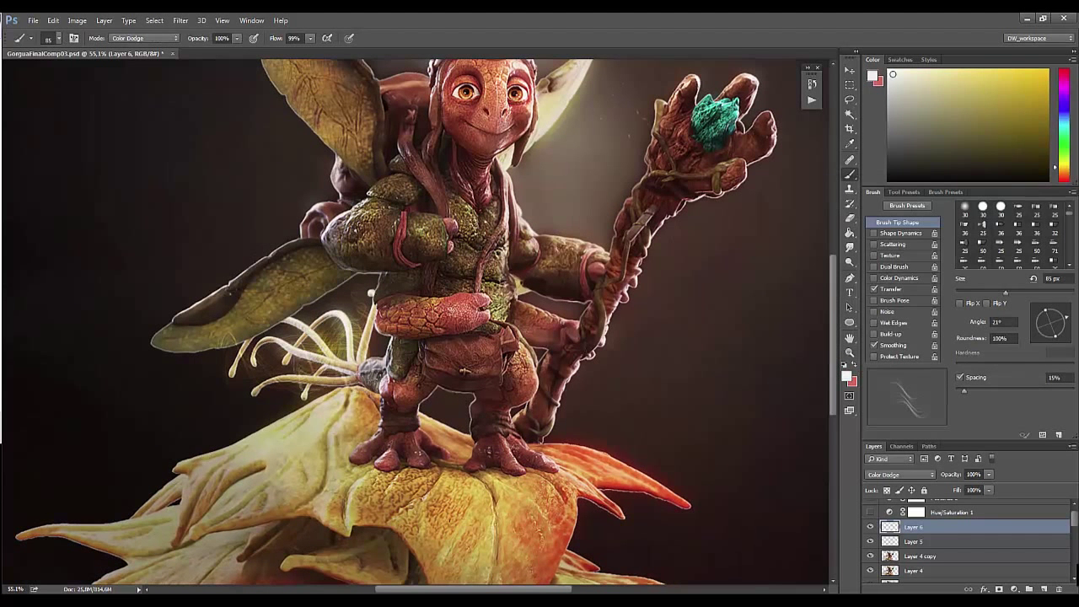
Step: Choose the 2428 light-flare brush preset and reframe the view on the character
right_click(340, 349)
left_click(947, 191)
left_click(917, 268)
right_click(398, 354)
right_click(414, 385)
key("Return")
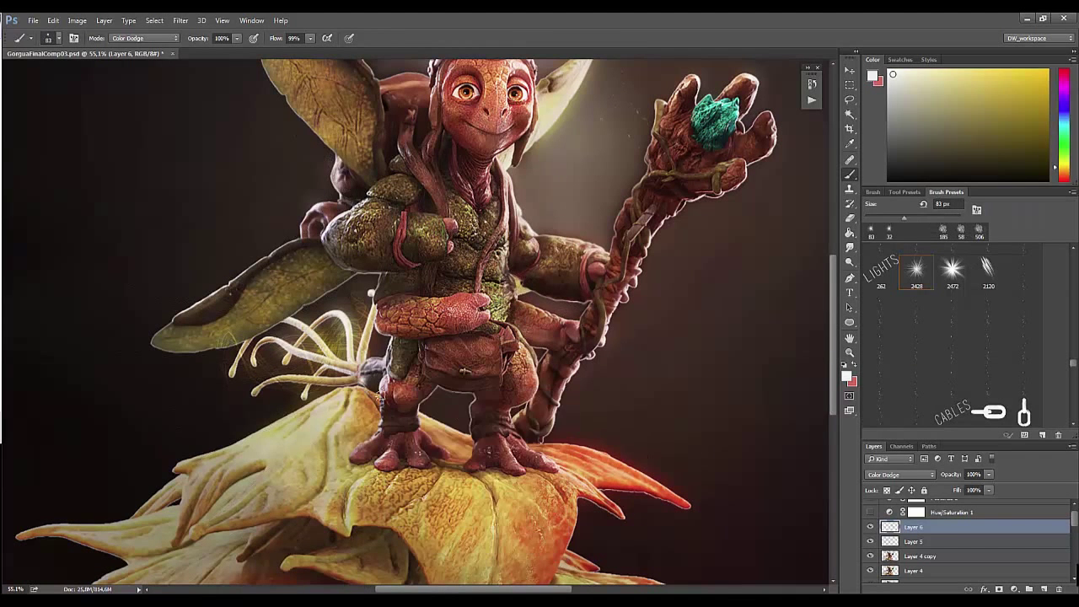
scroll(405, 412, "up", 5)
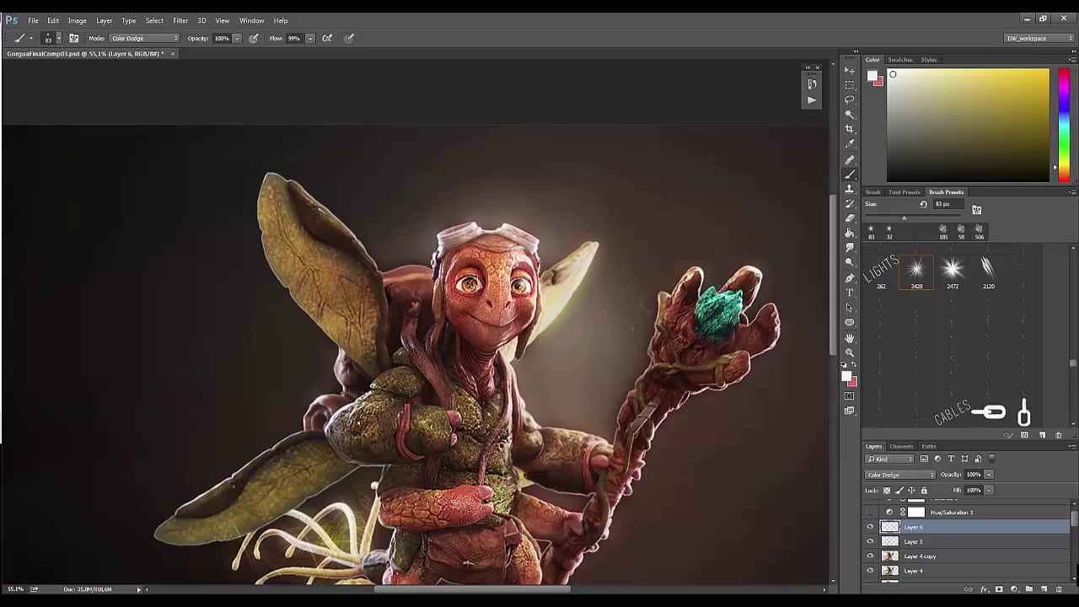
key("z")
left_click_drag(578, 336, 593, 302)
mouse_move(557, 351)
left_mouse_down()
mouse_move(498, 353)
mouse_move(513, 321)
left_mouse_up()
key("F5")
key("b")
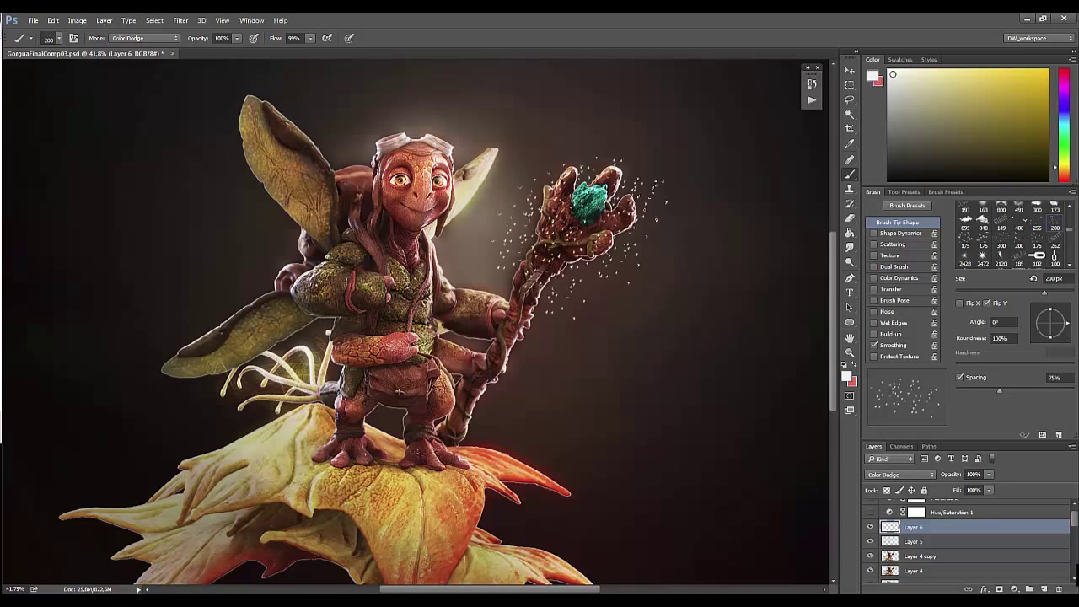
Step: Pick a scattered particle brush, sample the gem's teal, and test a glow stroke
left_click(945, 192)
scroll(1073, 310, "down", 5)
left_click(953, 344)
scroll(1076, 304, "up", 2)
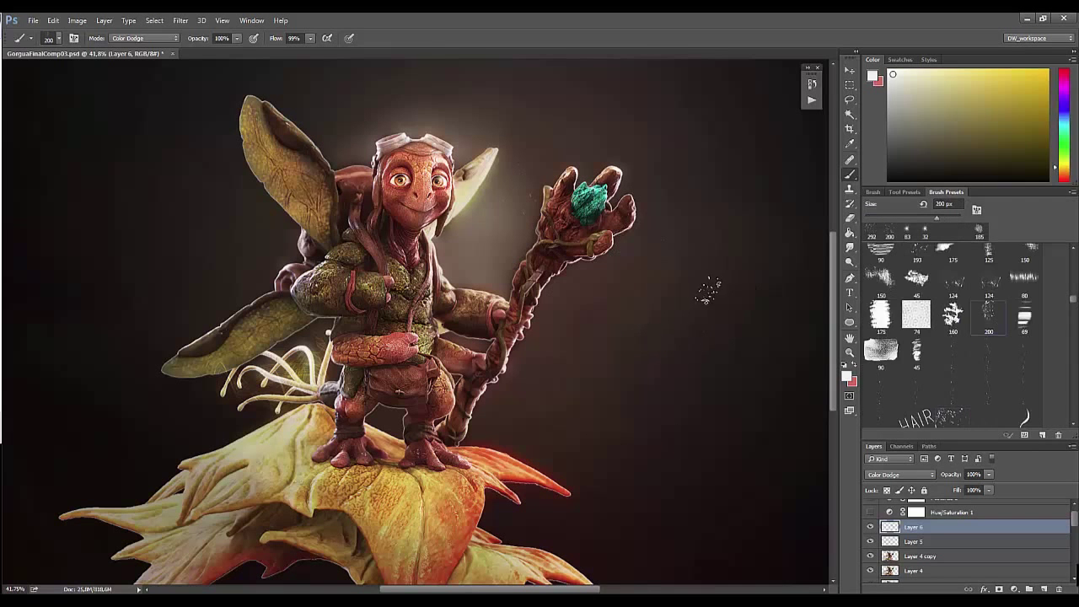
left_click(1004, 111)
left_click(599, 190, "alt")
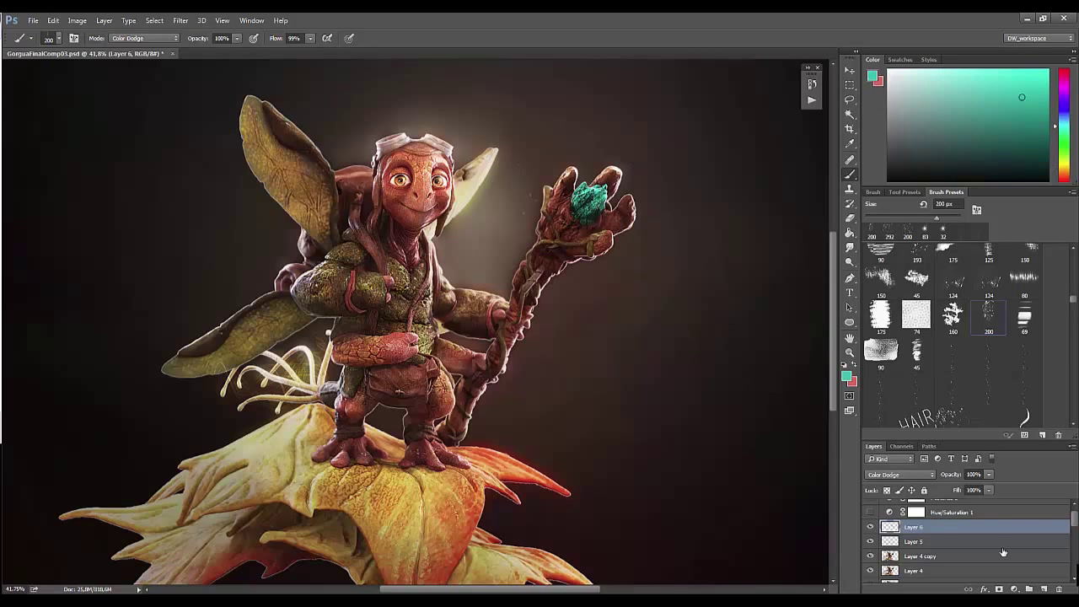
left_click_drag(573, 207, 582, 211)
Step: Try and undo trial glow strokes on the gem with 328, 80 and 193 px brushes
key("ctrl+z")
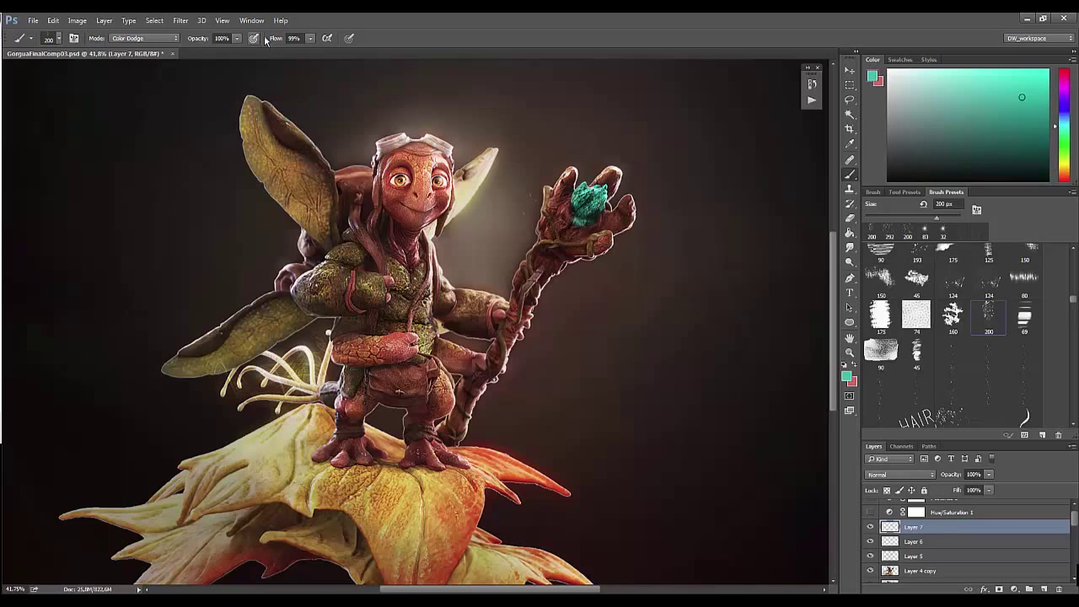
mouse_move(582, 202)
left_mouse_down()
mouse_move(675, 201)
mouse_move(595, 198)
mouse_move(607, 219)
mouse_move(539, 278)
left_mouse_up()
key("ctrl+z")
right_click(561, 179)
key("Return")
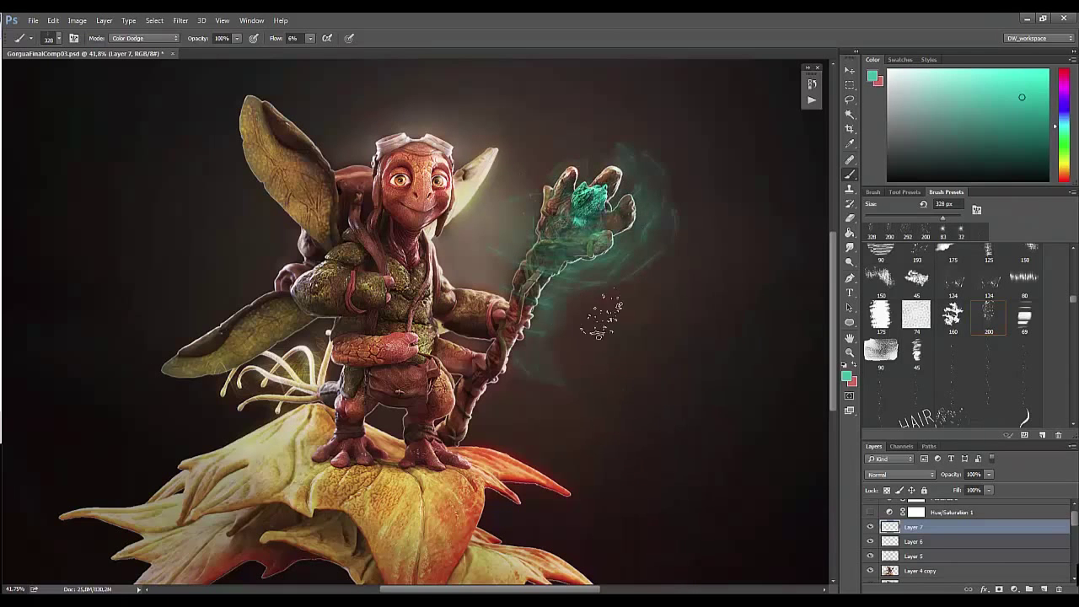
key("ctrl+z")
scroll(947, 285, "up", 1)
left_click(1025, 325)
mouse_move(582, 177)
left_mouse_down()
mouse_move(595, 228)
mouse_move(607, 194)
left_mouse_up()
key("ctrl+z")
left_click(918, 291)
Step: Toggle the particle layer's visibility on and off to compare the effect
left_click(871, 528)
left_click(871, 527)
left_click(871, 527)
left_click(871, 527)
left_click(871, 527)
left_click(871, 527)
right_click(871, 527)
key("Escape")
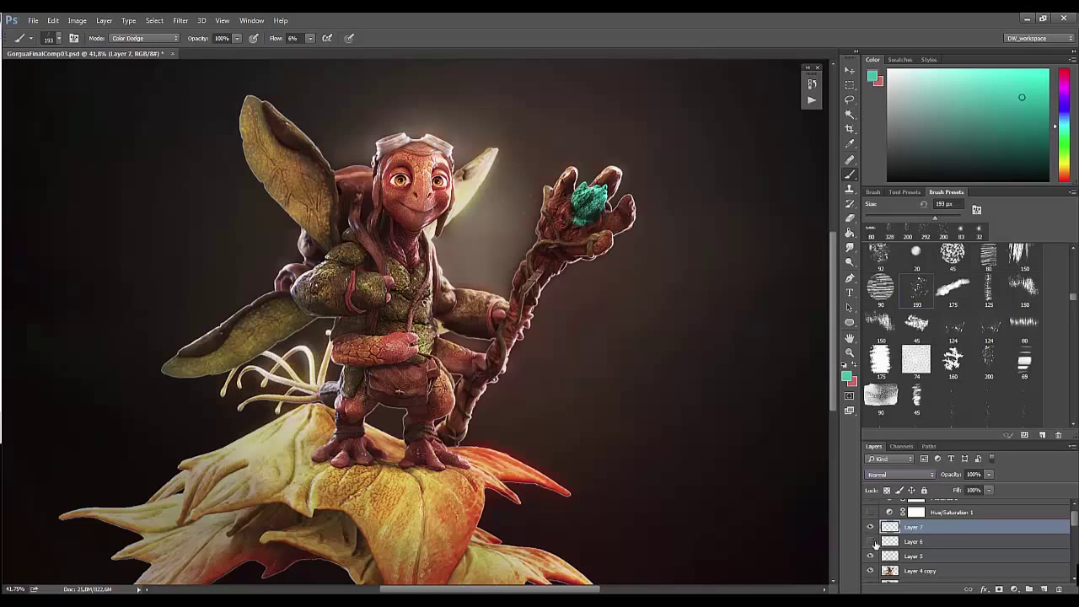
Step: Paint teal particles over the gem and right of the hand at 328 px, fading the layer to 25%
mouse_move(540, 211)
left_mouse_down()
mouse_move(616, 194)
mouse_move(608, 211)
left_mouse_up()
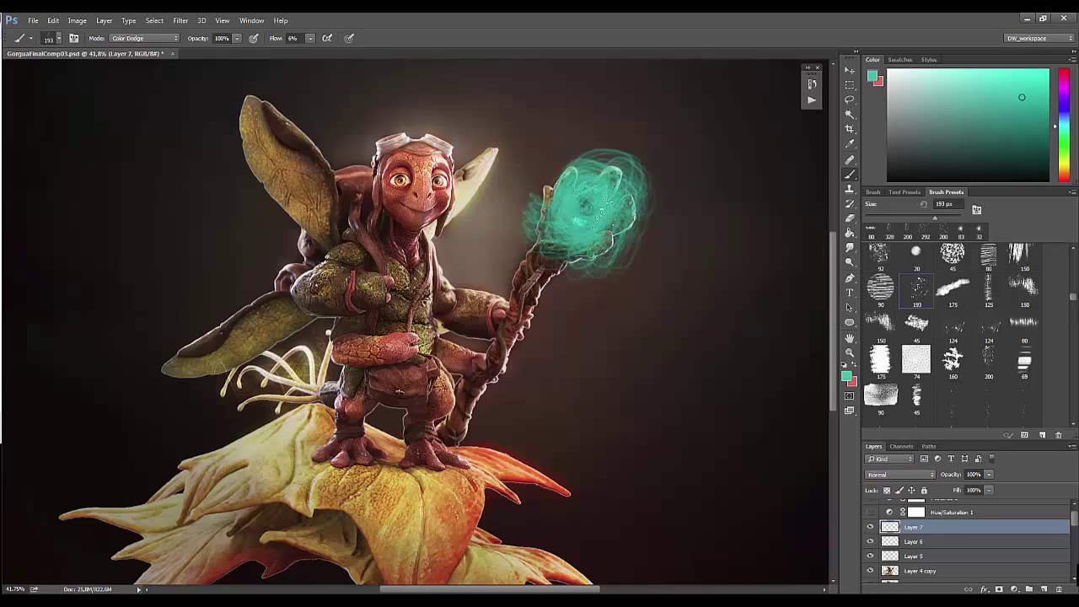
key("ctrl+z")
right_click(557, 177)
left_click(525, 199)
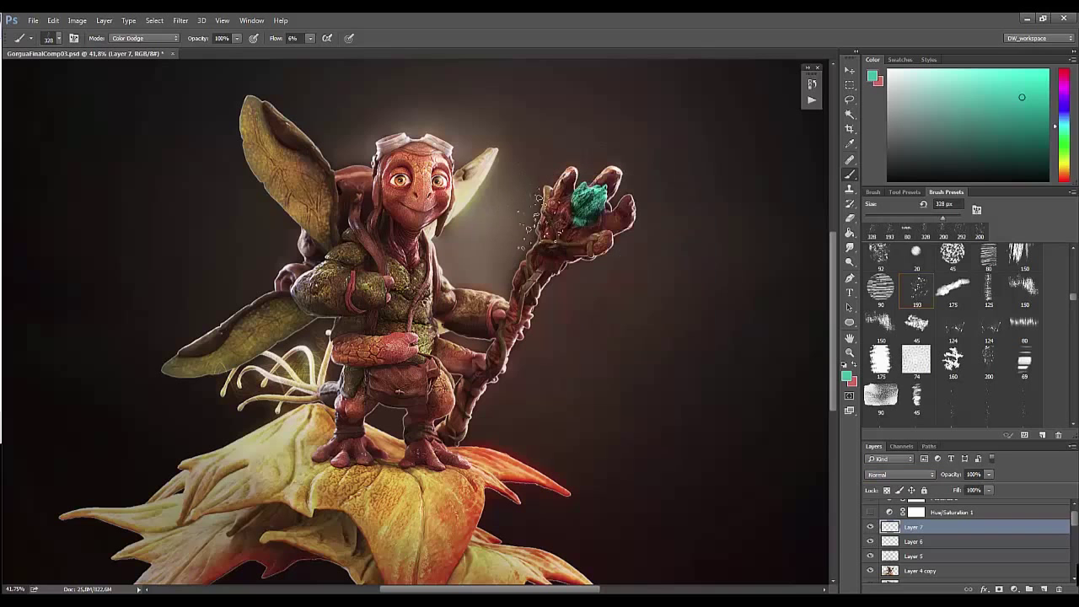
left_click_drag(573, 245, 612, 160)
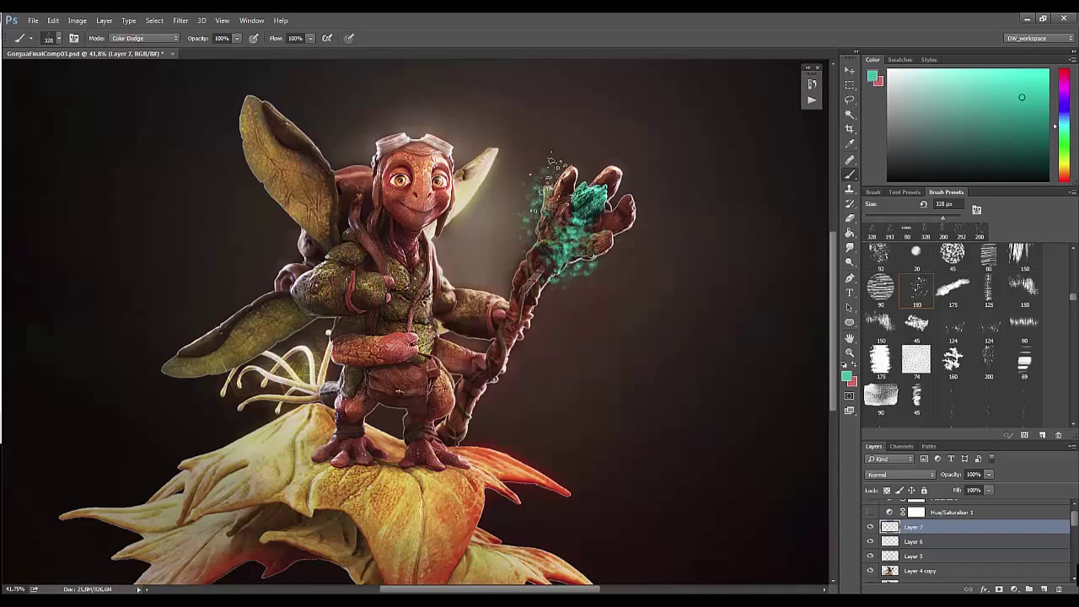
left_click_drag(662, 243, 582, 211)
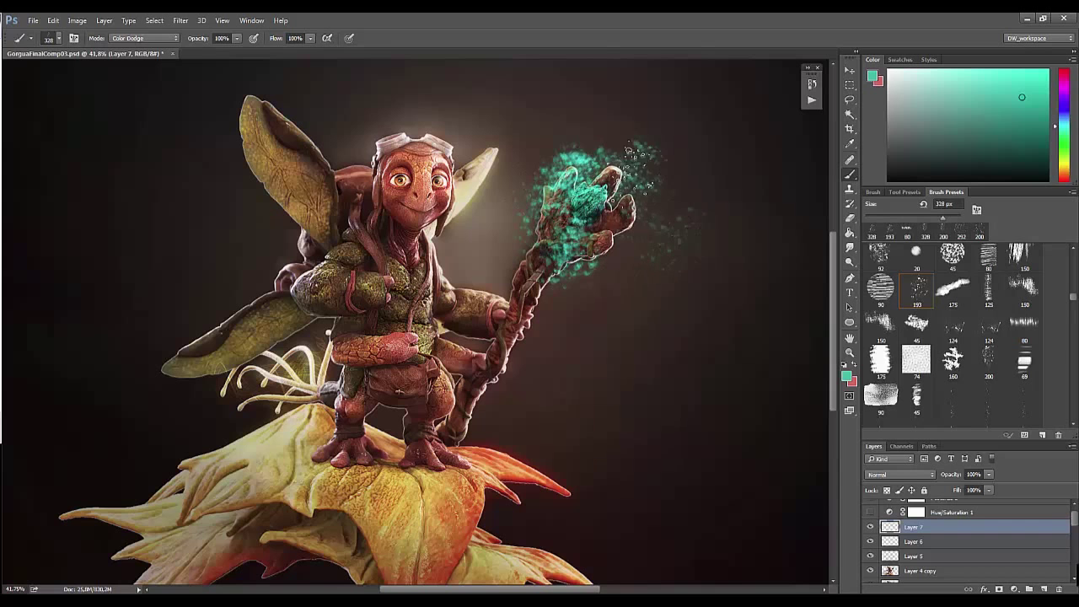
right_click(574, 135)
left_click_drag(608, 169, 590, 169)
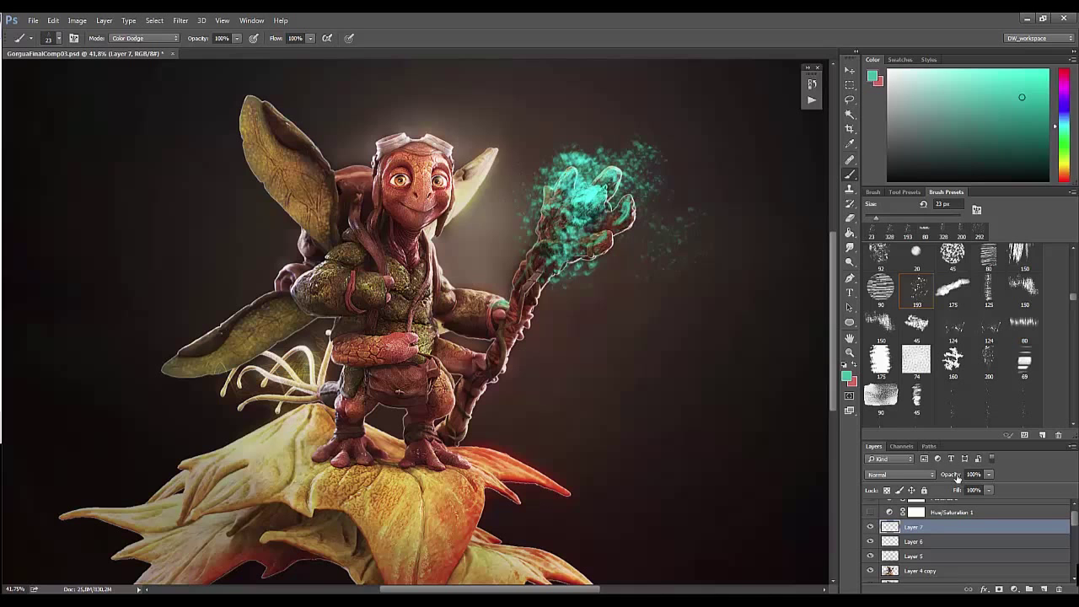
left_click_drag(957, 478, 880, 479)
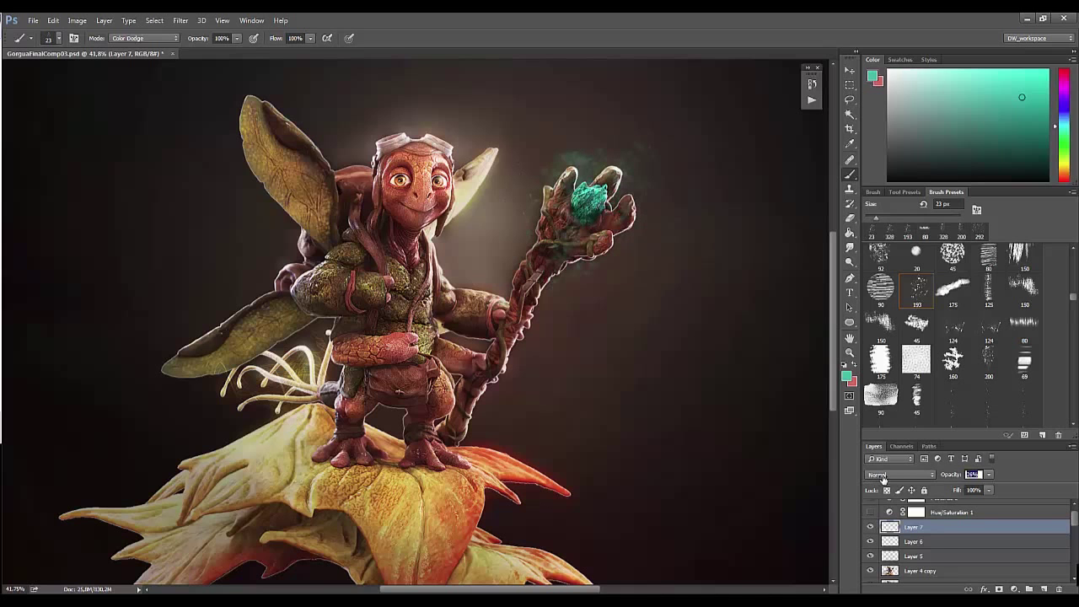
left_click(180, 20)
mouse_move(183, 129)
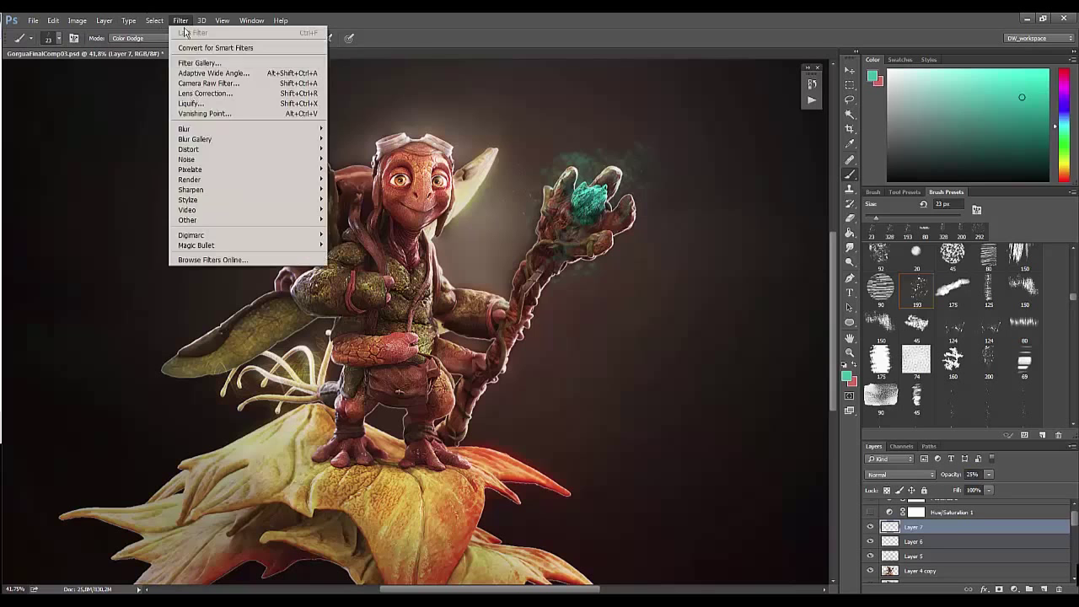
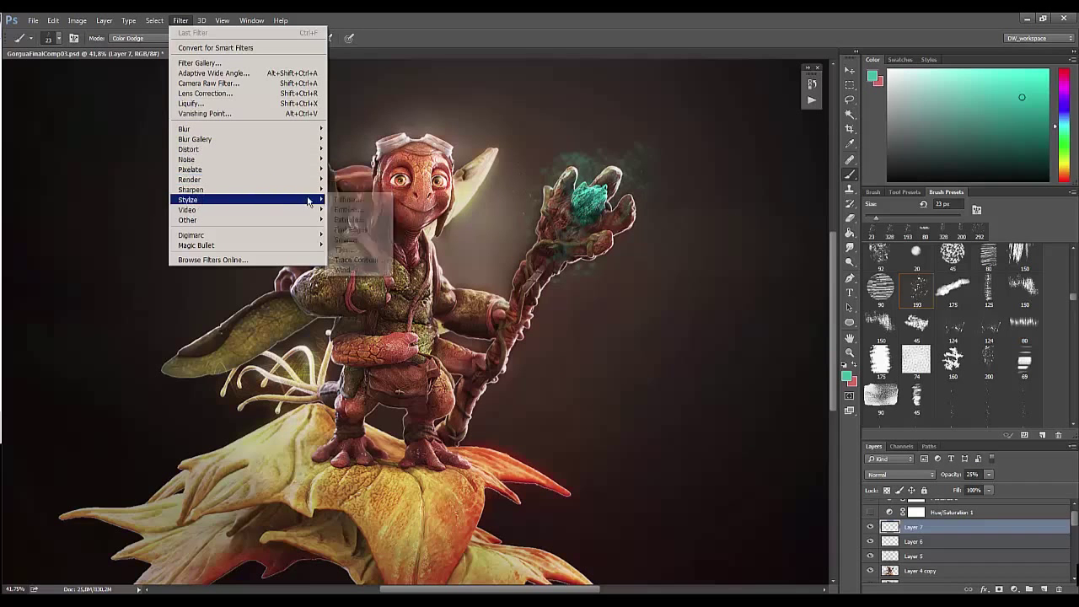
Step: Cancel the Diffuse filter and preview the Magic Bullet Epic look on the layer
left_click(350, 200)
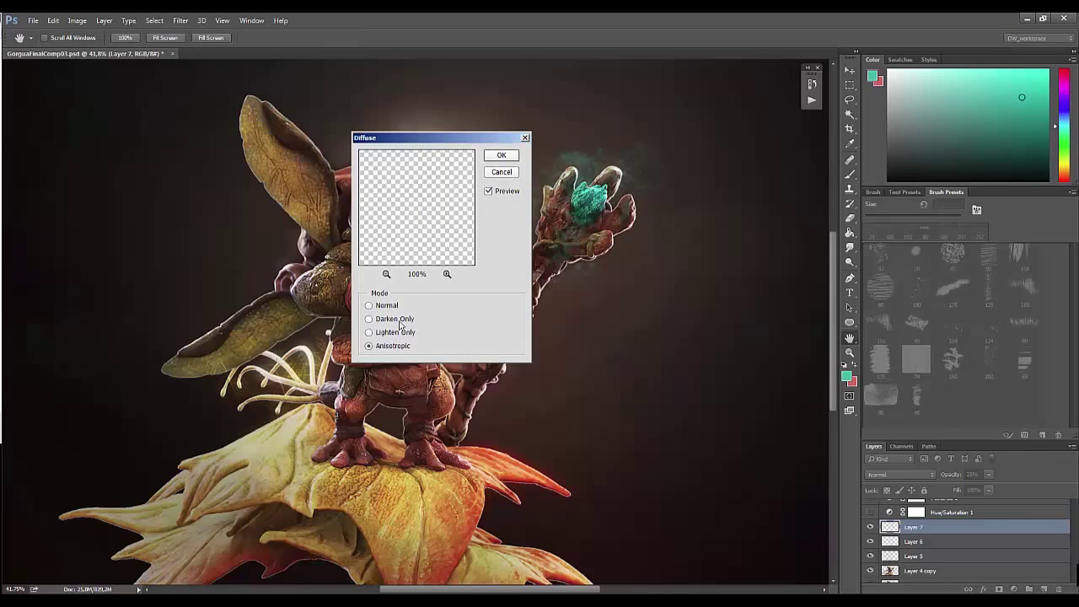
left_click(497, 173)
left_click(181, 20)
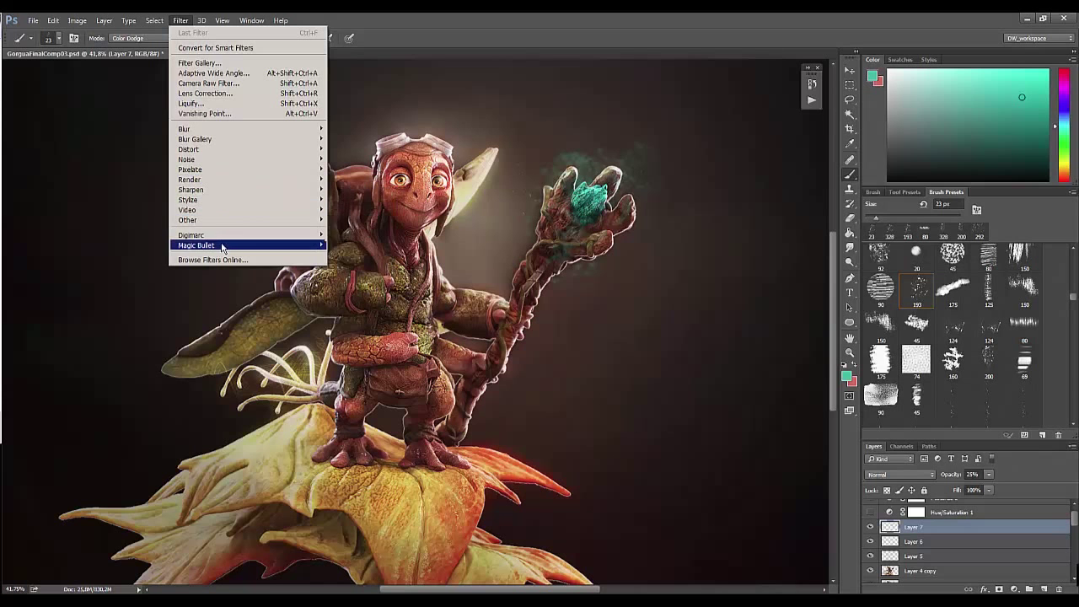
left_click(331, 246)
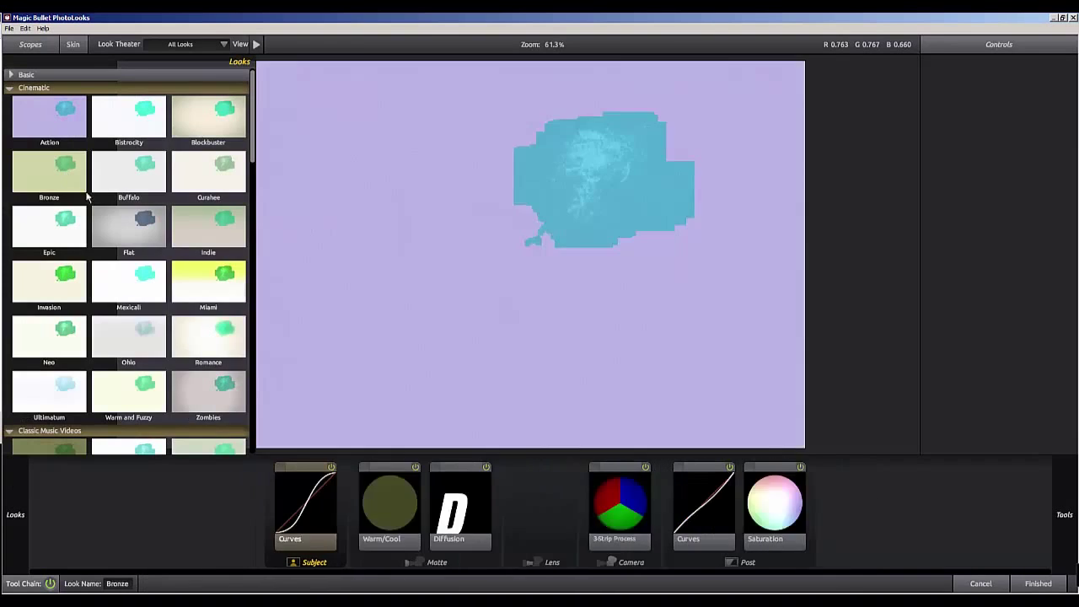
left_click(49, 226)
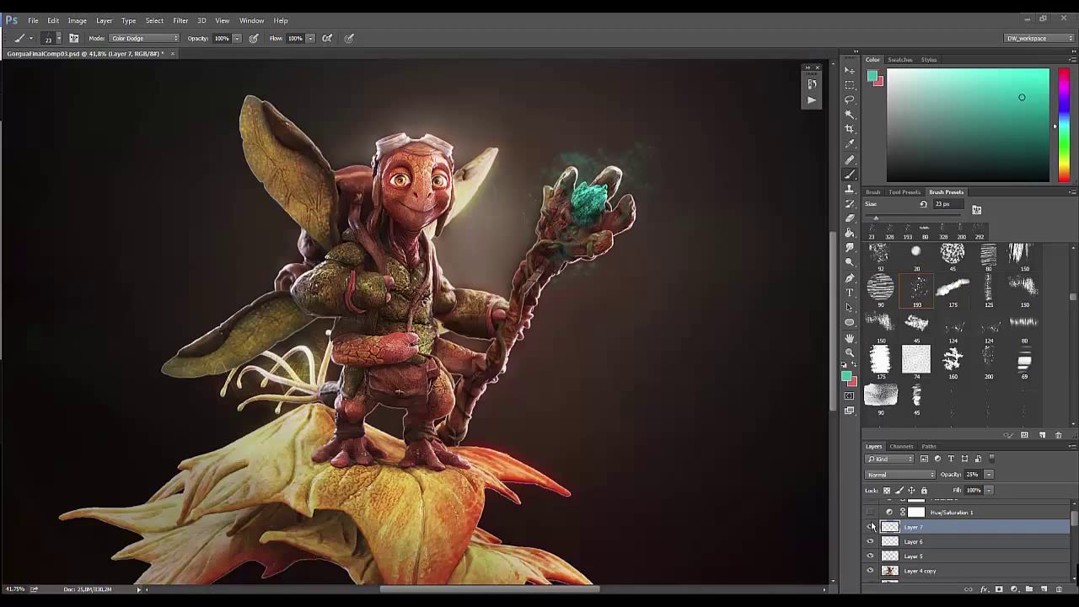
Step: Undo back to the full-opacity glow and set the brush to 1163 px
left_click_drag(1073, 302, 1073, 295)
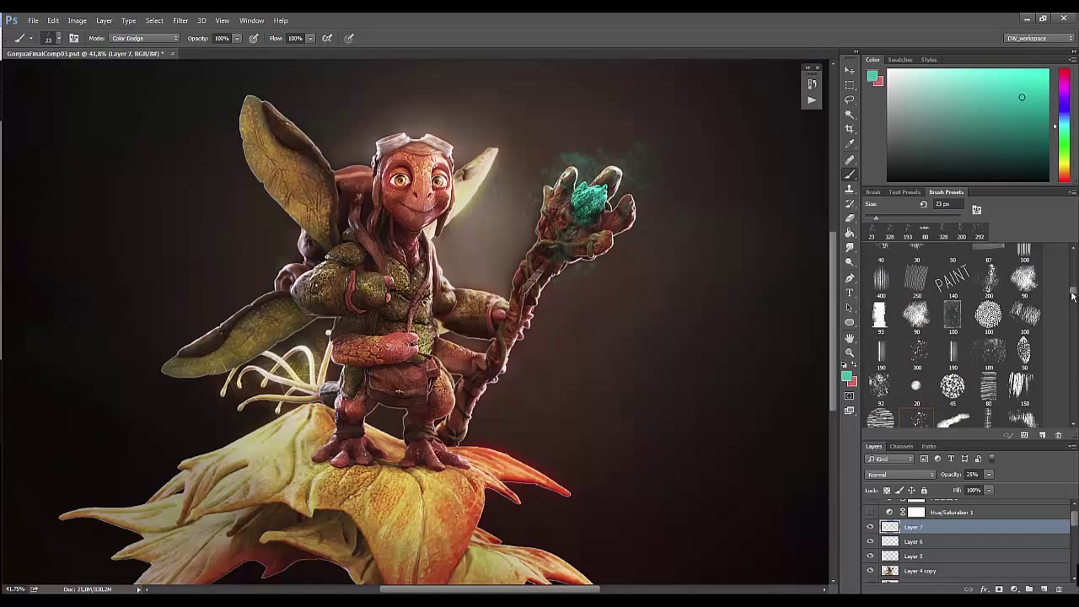
key("ctrl+z")
key("ctrl+z")
key("ctrl+alt+z")
key("ctrl+alt+z")
right_click(612, 231)
type("1163")
key("Return")
key("ctrl+minus")
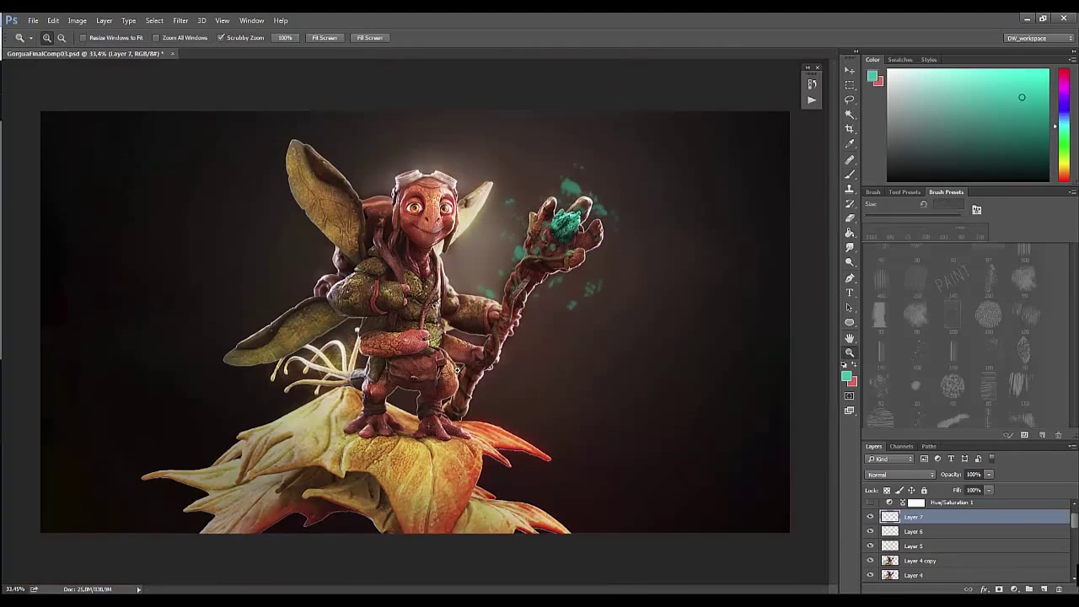
Step: Set Layer 7 to Color Dodge and paint sparkles around the staff head
left_click(901, 474)
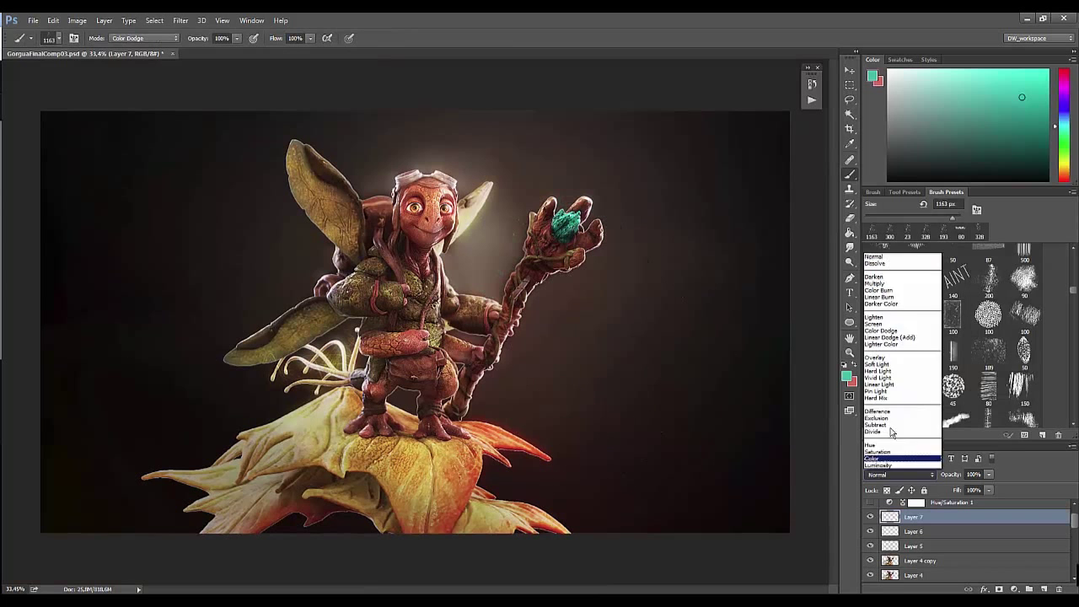
left_click(894, 325)
left_click(908, 475)
left_click(894, 333)
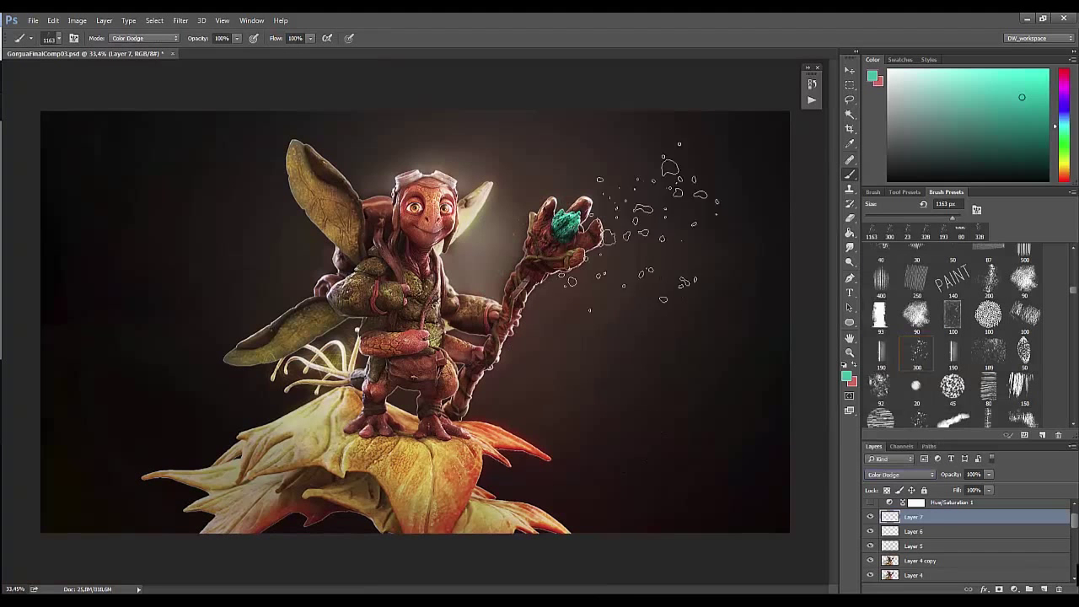
left_click(582, 202)
left_click_drag(591, 257, 573, 236)
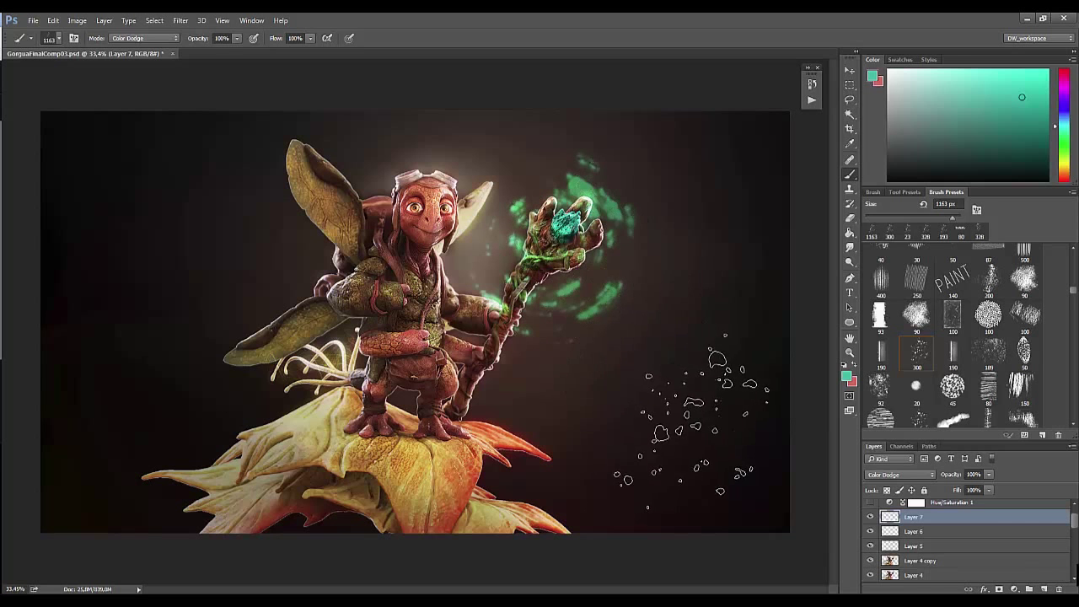
left_click_drag(591, 270, 632, 321)
Step: Shift the glow's hue, lower Layer 7's opacity, and compare before and after
key("ctrl+u")
left_click_drag(768, 257, 770, 266)
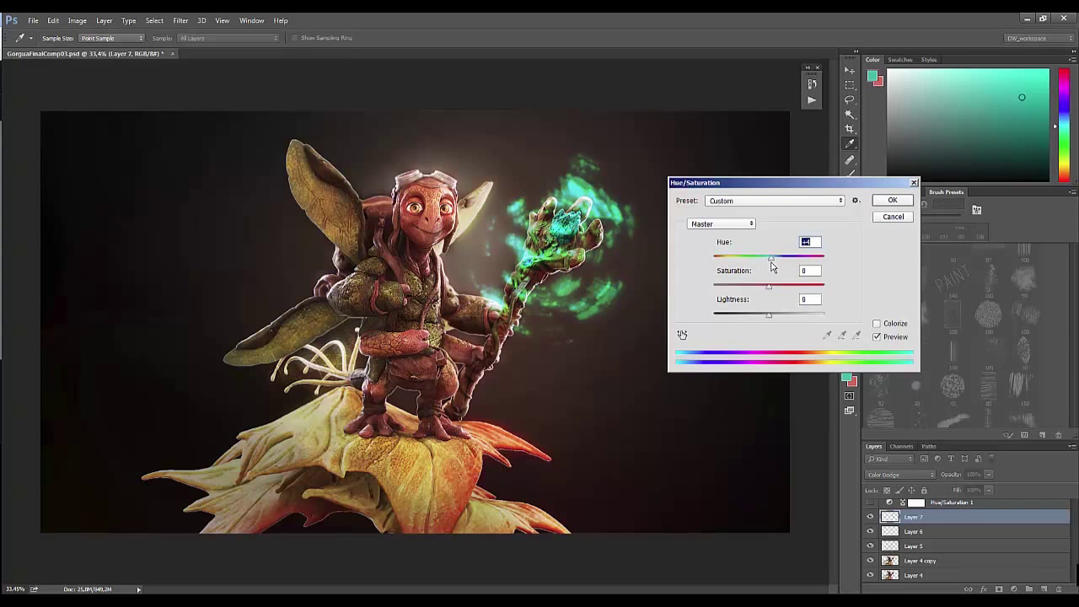
left_click(894, 216)
mouse_move(952, 474)
left_mouse_down()
mouse_move(896, 473)
mouse_move(934, 476)
left_mouse_up()
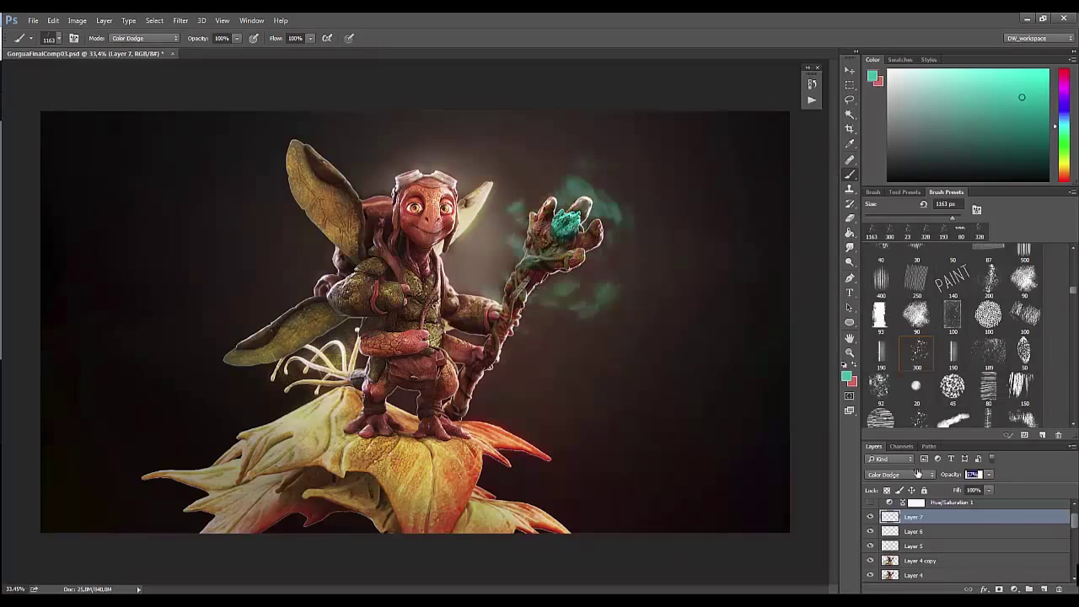
key("z")
mouse_move(605, 378)
left_mouse_down()
mouse_move(696, 410)
mouse_move(658, 425)
left_mouse_up()
left_click_drag(478, 295, 587, 270)
left_click(870, 518)
left_click(870, 519)
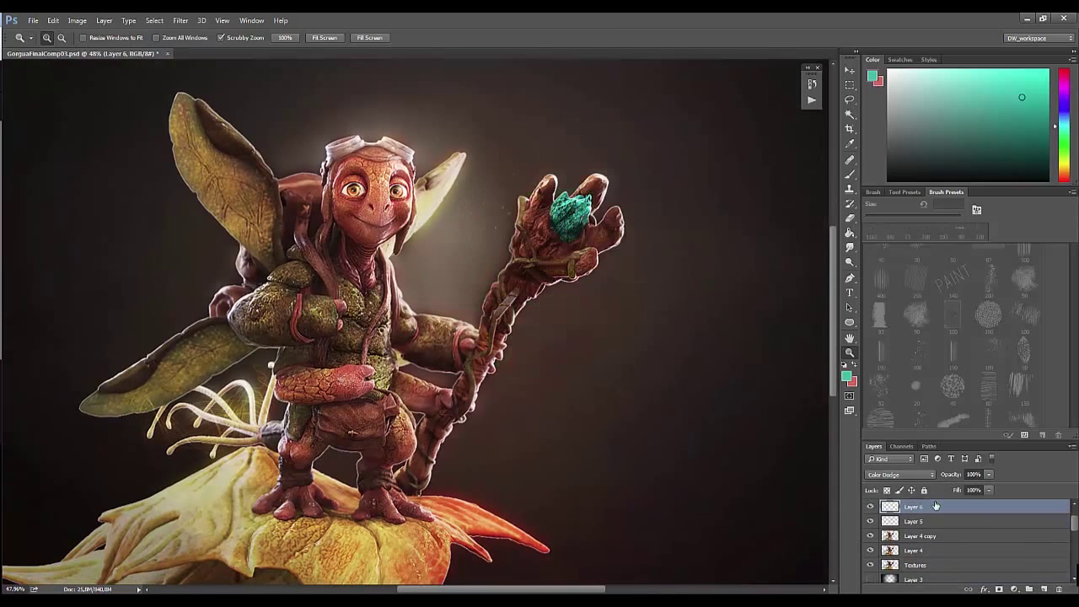
Step: Clear the glow to start over, then set the layer back to Color Dodge
key("b")
scroll(1076, 286, "up", 3)
scroll(1076, 287, "up", 2)
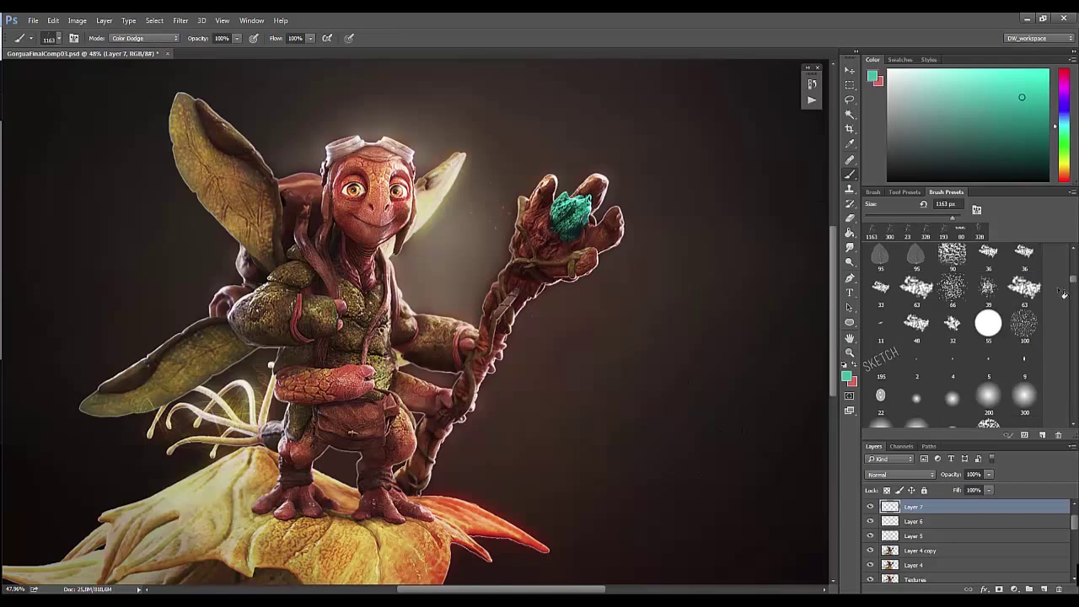
right_click(772, 339)
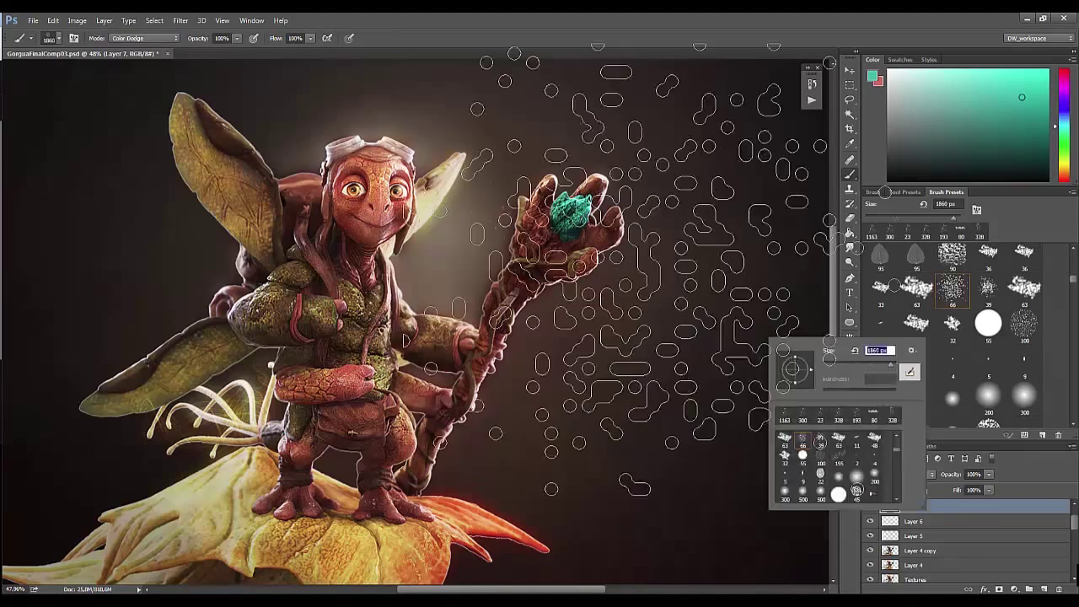
key("Return")
key("z")
left_click_drag(708, 329, 647, 329)
key("b")
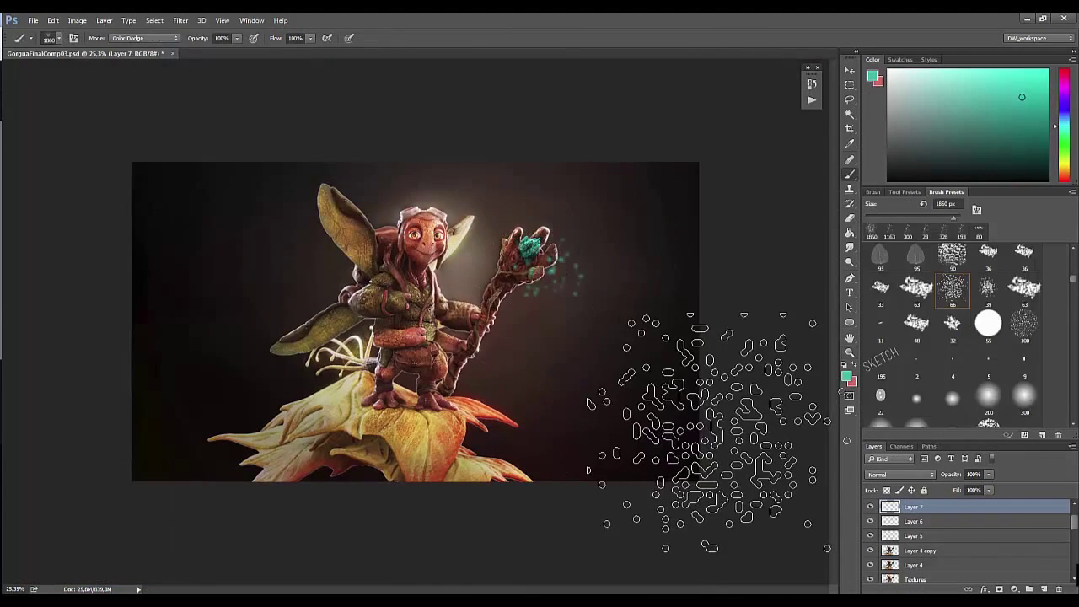
left_click(900, 474)
left_click(882, 331)
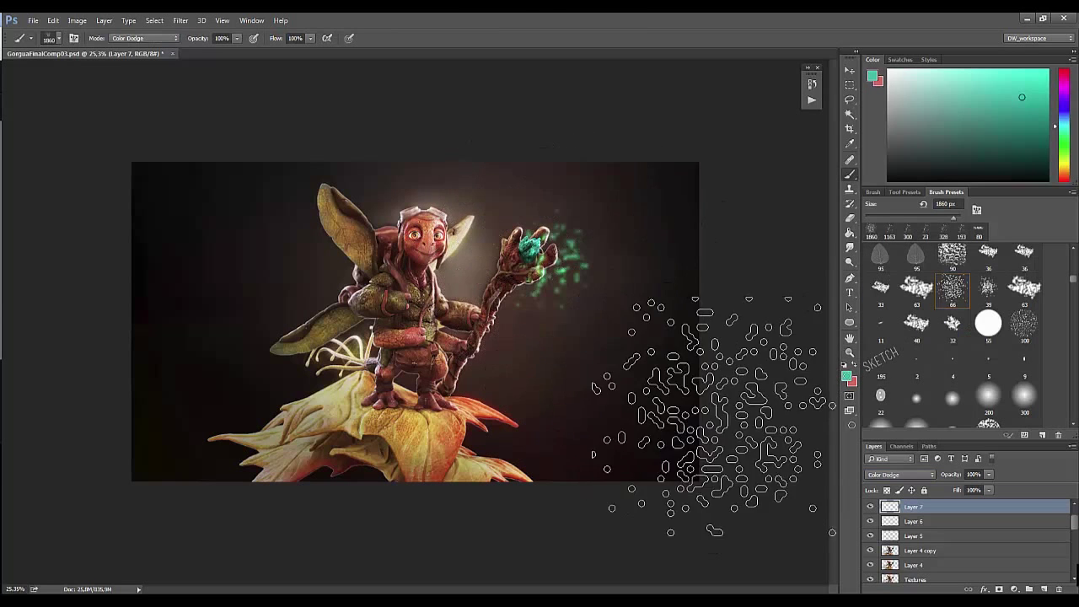
Step: Retune the sparkles' hue, saturation and lightness and reduce Layer 7 to 59% opacity
key("ctrl+u")
left_click_drag(768, 256, 806, 288)
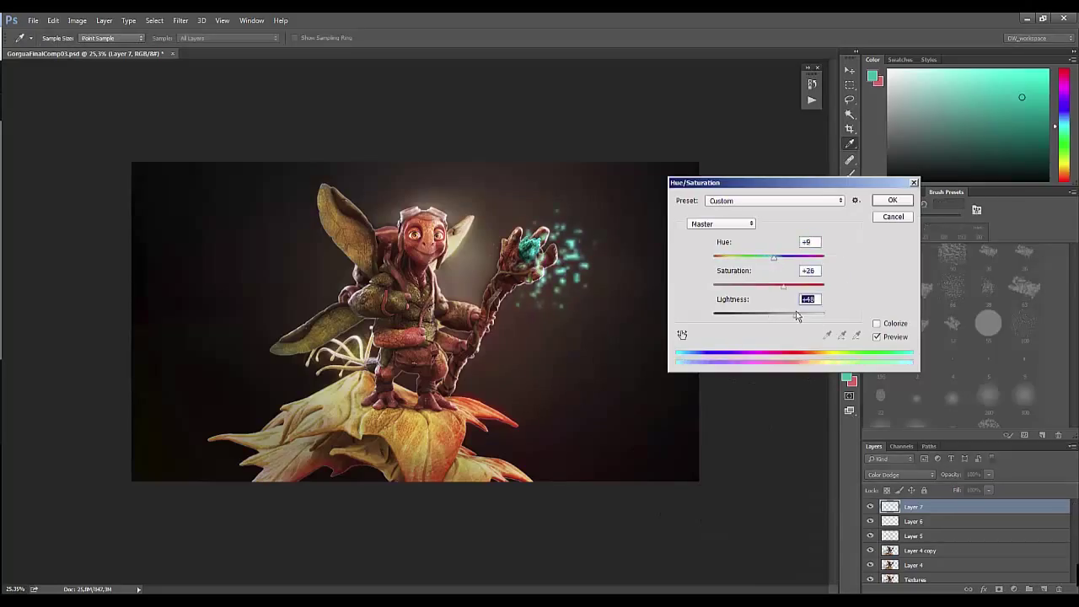
key("Return")
key("b")
left_click_drag(957, 474, 941, 473)
key("z")
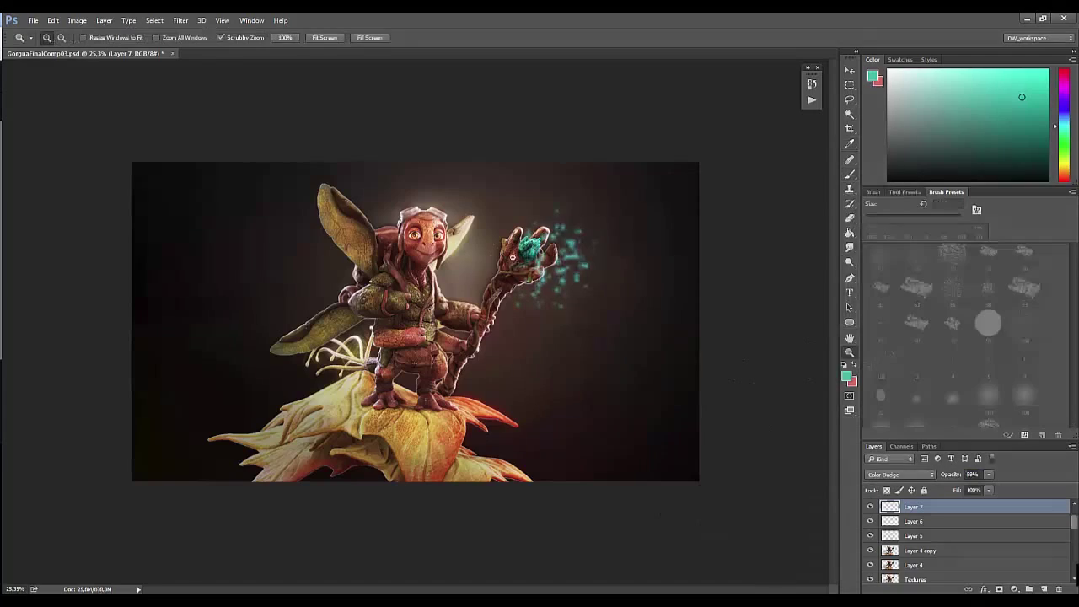
left_click_drag(535, 257, 616, 287)
Step: Choose the 200 px spatter brush and resize it to 467 px
key("b")
scroll(1074, 274, "up", 2)
scroll(970, 337, "down", 5)
left_click(917, 325)
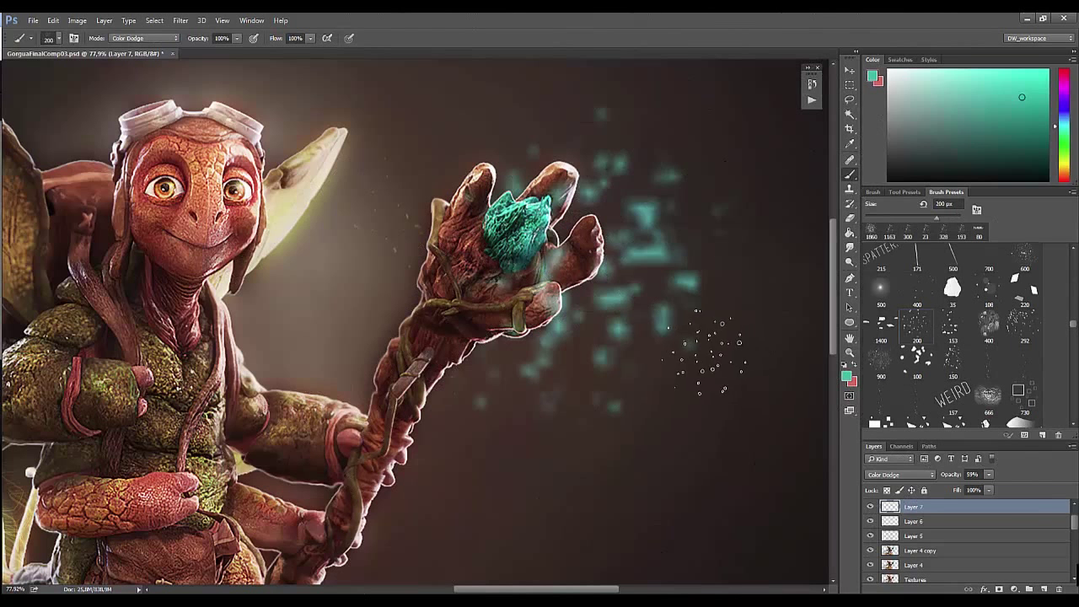
right_click(574, 341)
type("467")
key("Return")
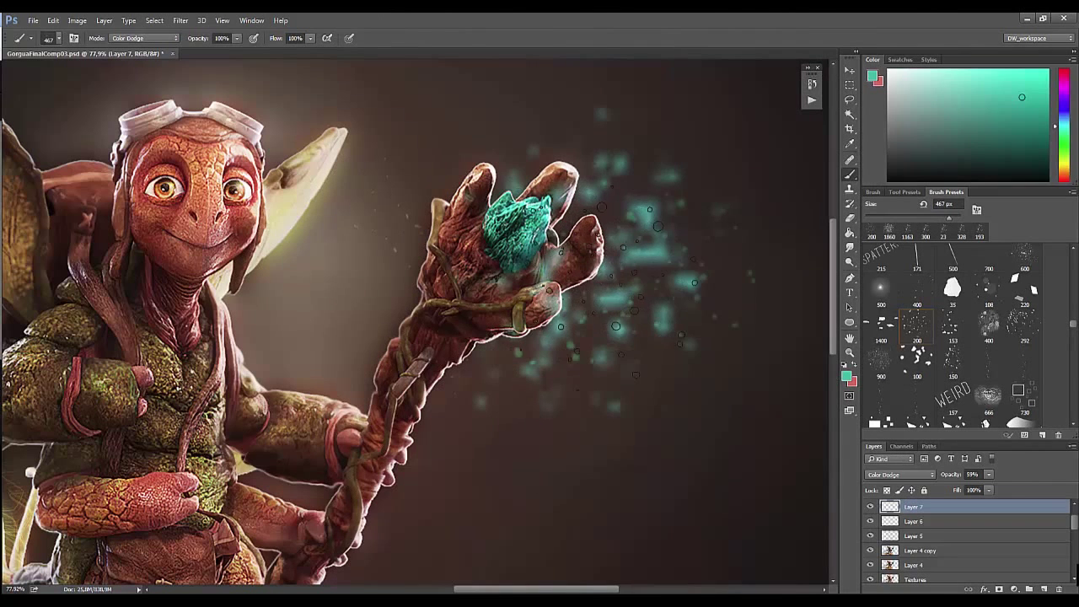
key("z")
left_click_drag(607, 291, 538, 441)
Step: Add Layer 8 above Layer 7 in Color Dodge blend mode
left_click(1044, 589)
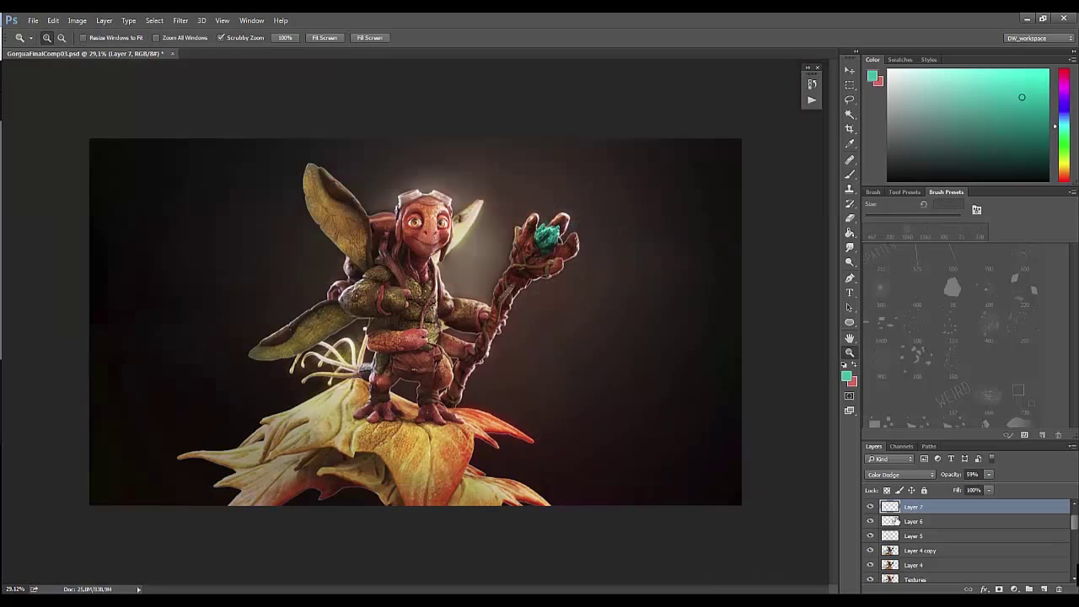
left_click(900, 475)
left_click(889, 335)
left_click(943, 477)
left_click(894, 343)
Step: Set the spatter brush to 514 px and dab spatter near the staff on Layer 8
key("b")
scroll(592, 278, "up", 3)
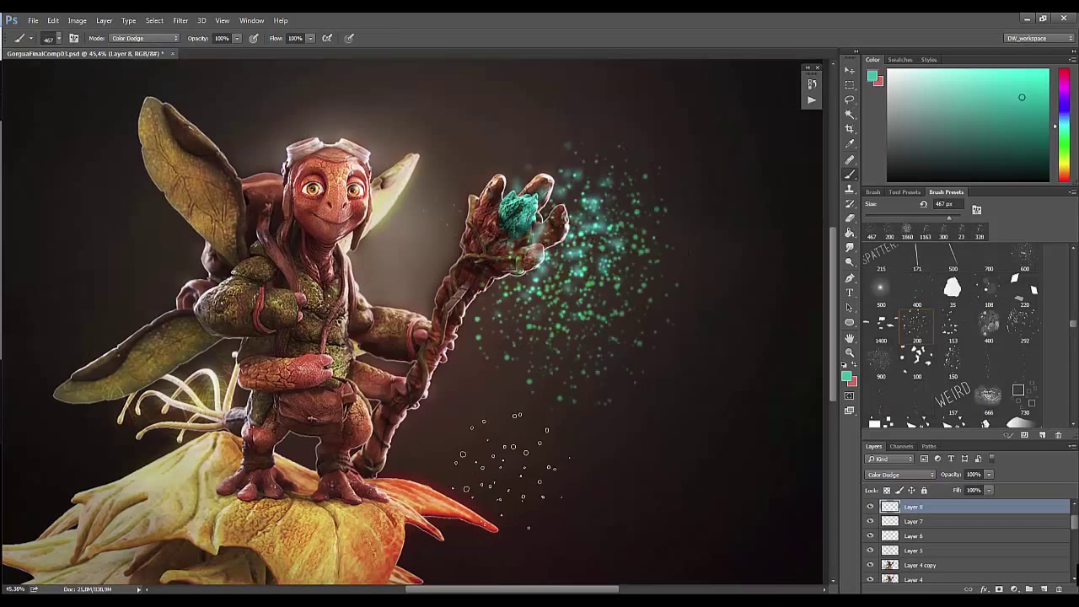
right_click(578, 342)
key("Return")
left_click(574, 241)
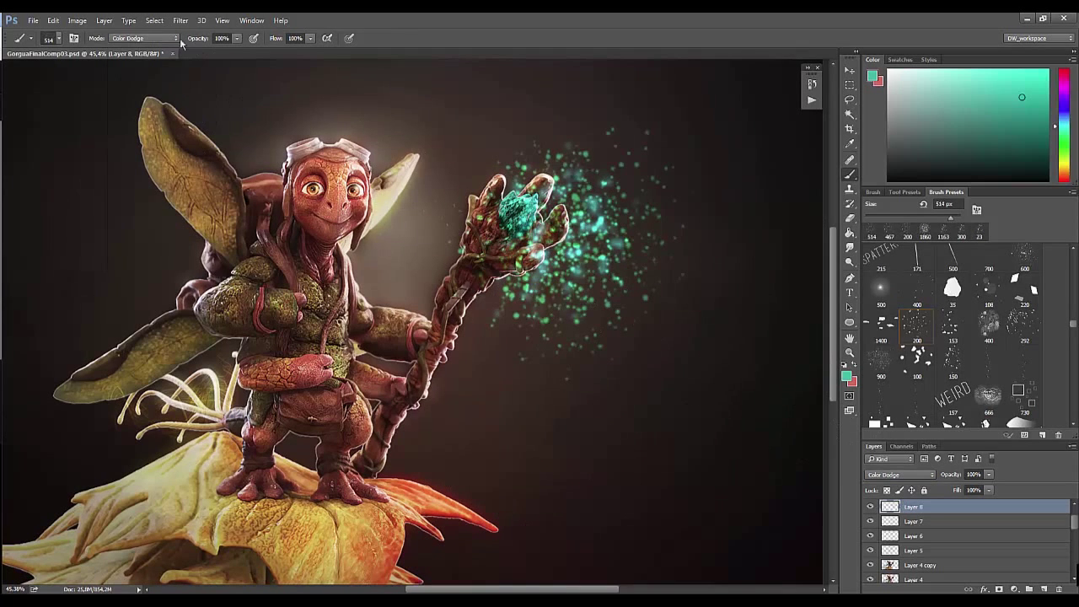
left_click(546, 381)
Step: Toggle Layer 8 to compare and lower its opacity to 61%
key("z")
mouse_move(651, 450)
left_mouse_down()
mouse_move(549, 411)
mouse_move(641, 411)
left_mouse_up()
left_click(871, 506)
left_click(871, 506)
left_click(870, 507)
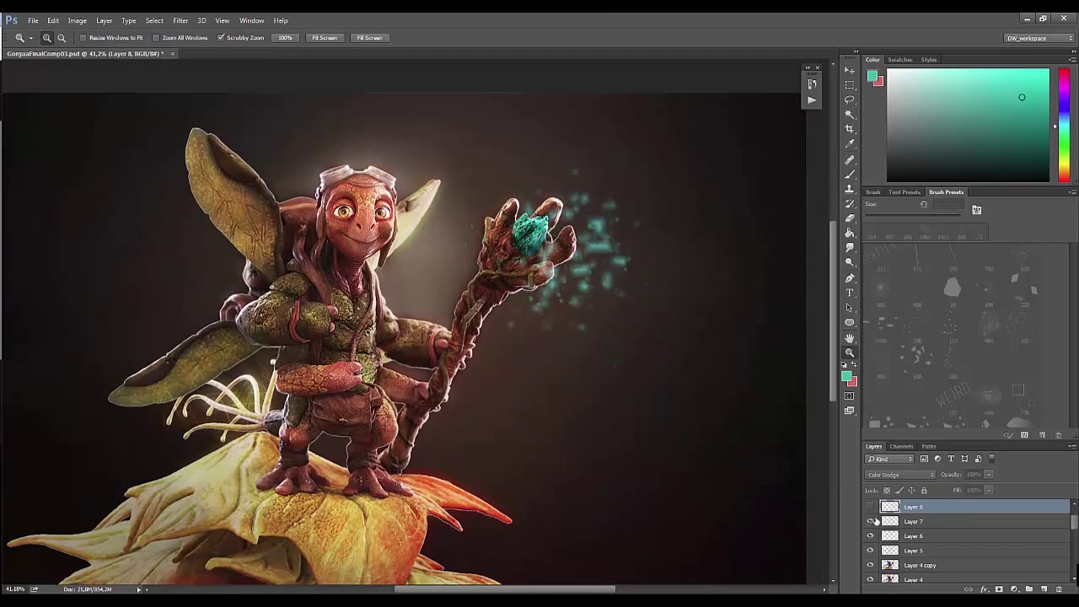
left_click(870, 507)
left_click_drag(951, 475, 931, 474)
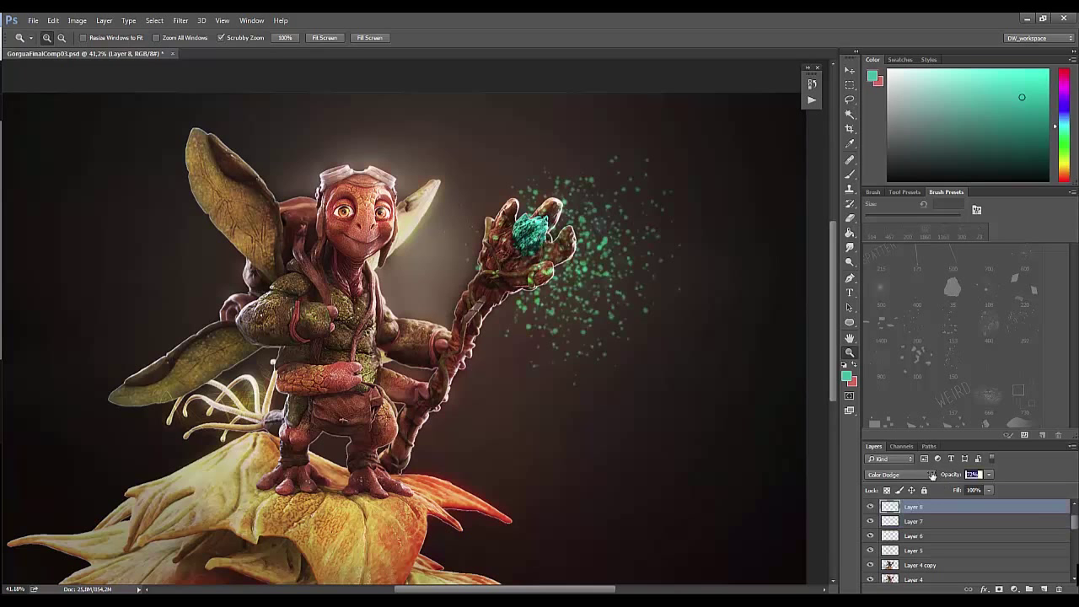
Step: Shift the Layer 8 sparkle hue by +15
key("ctrl+u")
left_click_drag(768, 257, 779, 265)
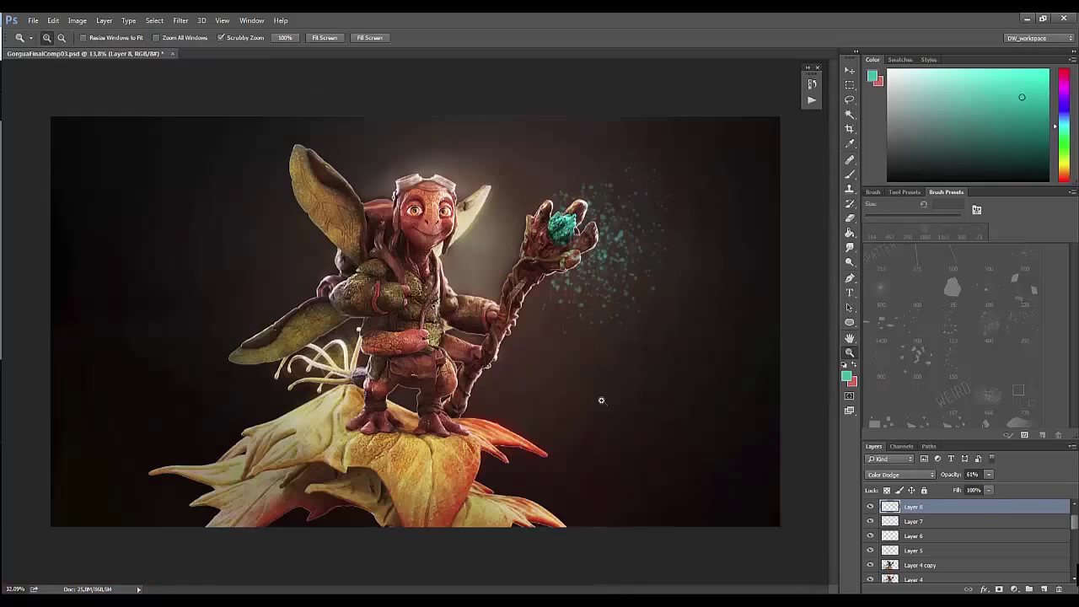
right_click(628, 275)
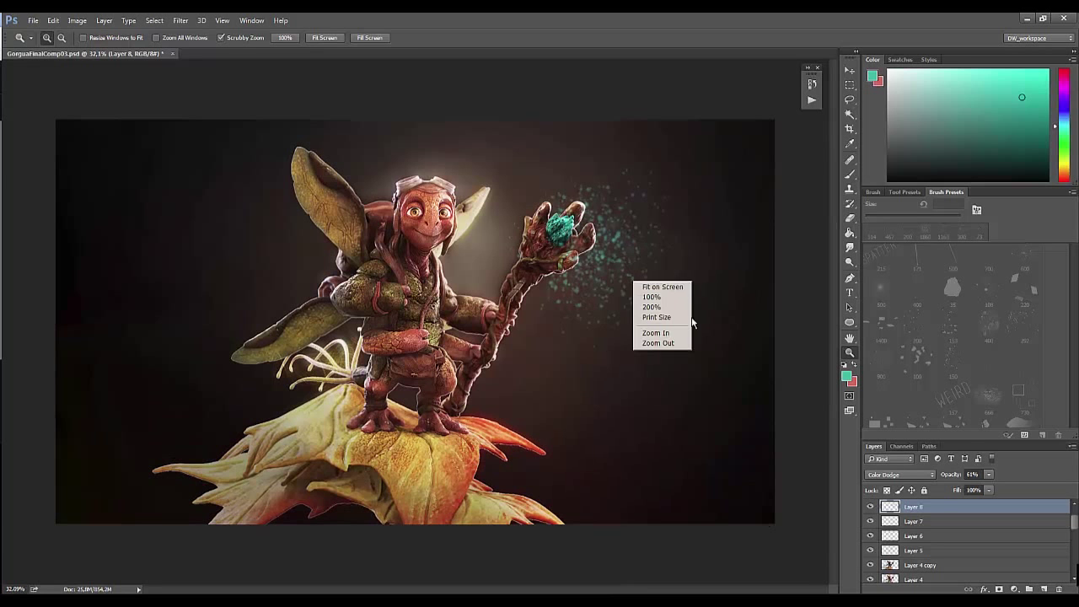
left_click(691, 313)
Step: Enlarge the spatter brush to 1163 px
key("b")
right_click(692, 297)
left_click_drag(801, 325, 809, 327)
key("Return")
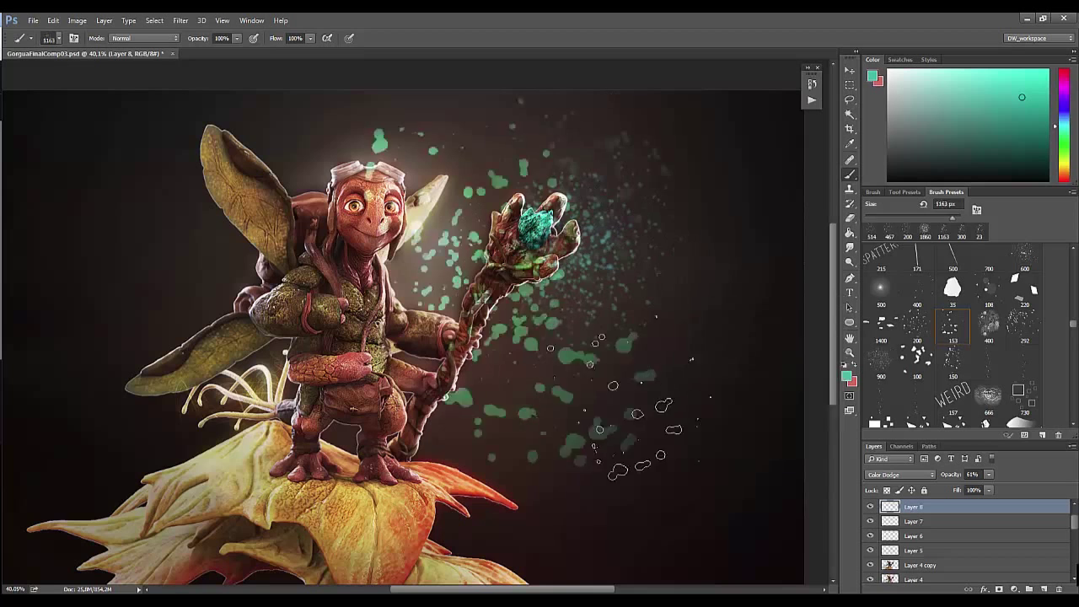
key("ctrl+minus")
Step: Add Layer 9 with teal spatter around the staff gem in Linear Dodge (Add)
key("ctrl+shift+alt+n")
left_click_drag(485, 312, 516, 285)
left_click(919, 475)
left_click(894, 333)
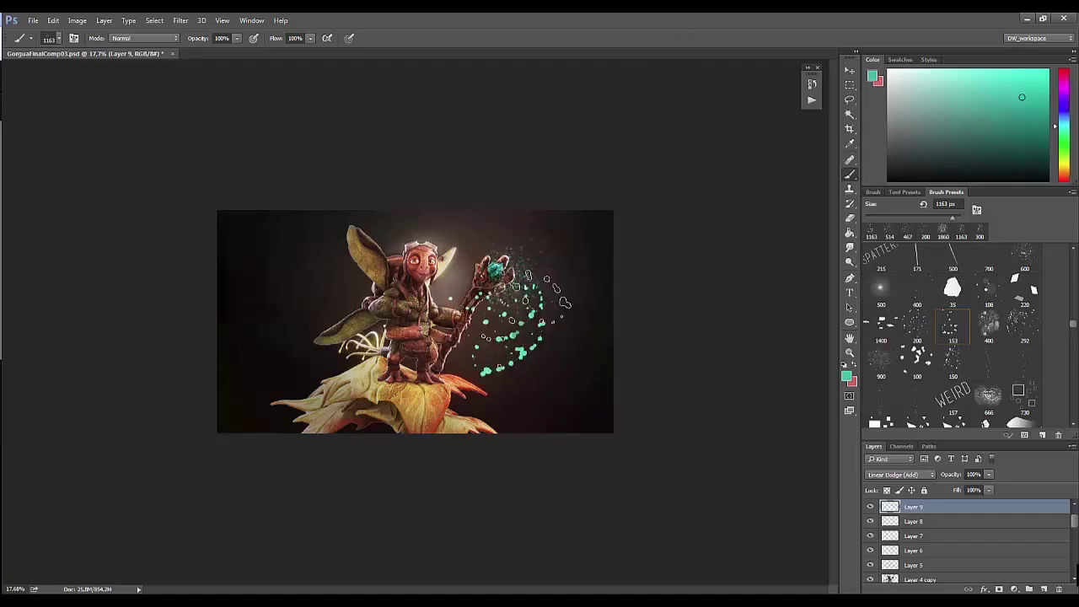
Step: Hide Layers 7 and 8 and test spatter dabs near the crystal
left_click_drag(870, 522, 871, 537)
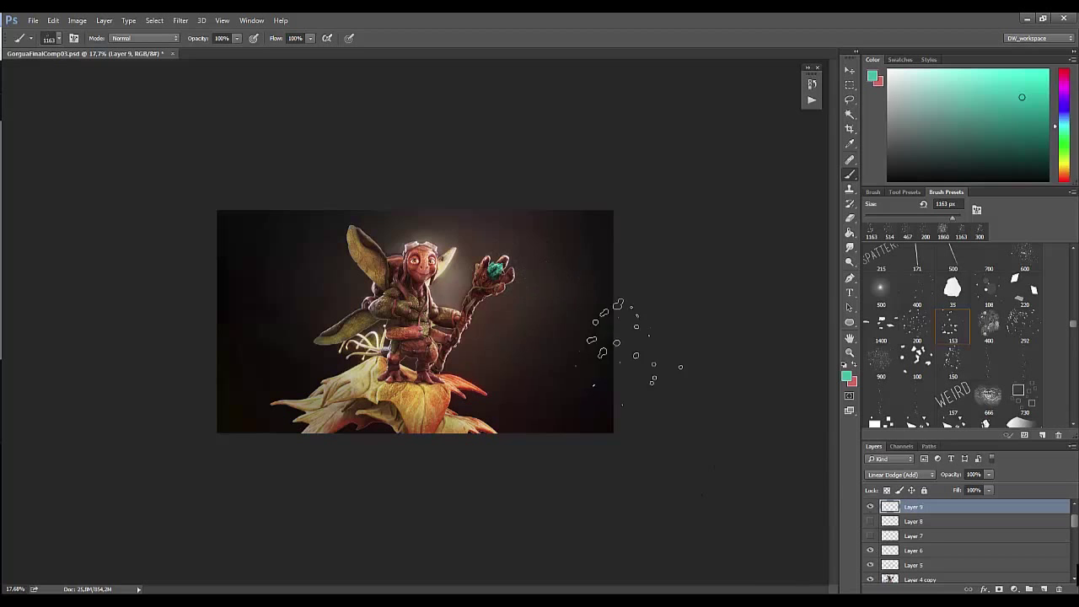
left_click(510, 268)
key("ctrl+z")
key("ctrl+z")
key("ctrl+z")
scroll(515, 282, "up", 5)
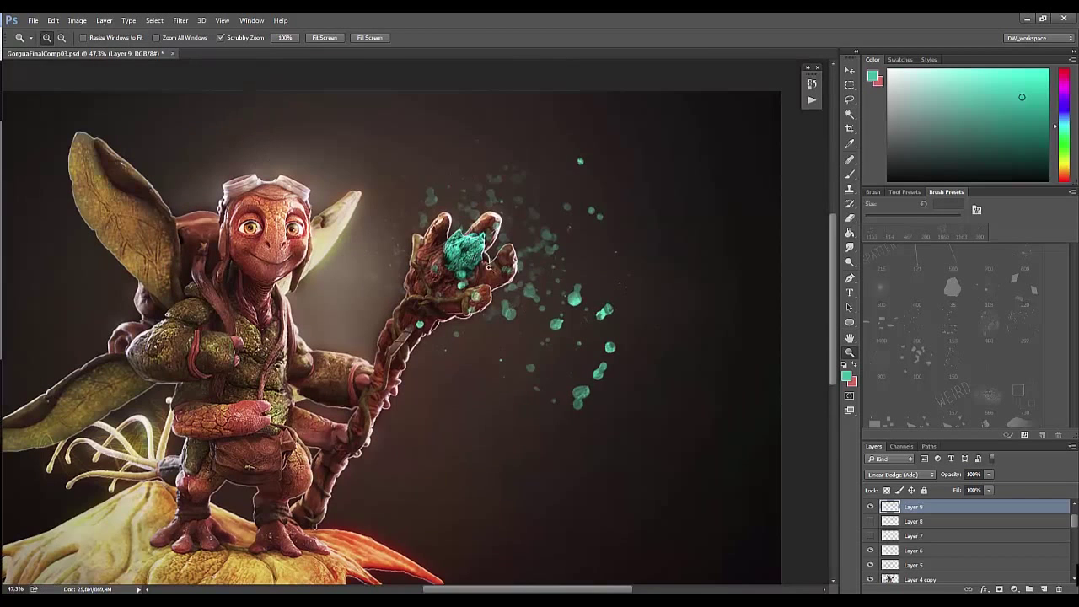
left_click(515, 282)
key("ctrl+z")
Step: Shrink the brush to 328 px and spray teal spatter outward from the crystal
right_click(512, 282)
left_click_drag(649, 313, 582, 314)
key("Return")
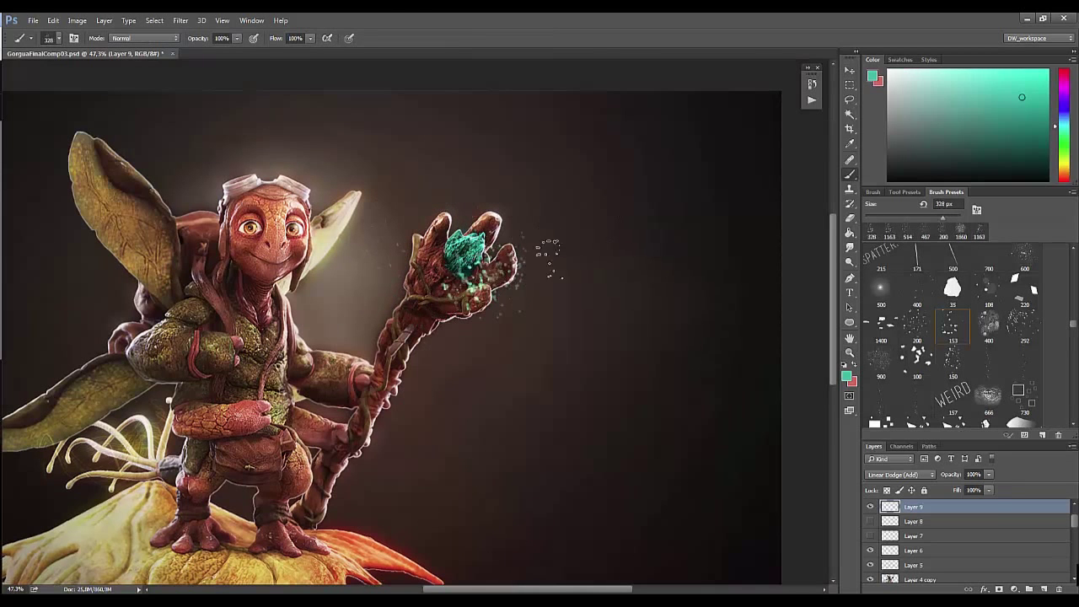
left_click_drag(506, 217, 552, 242)
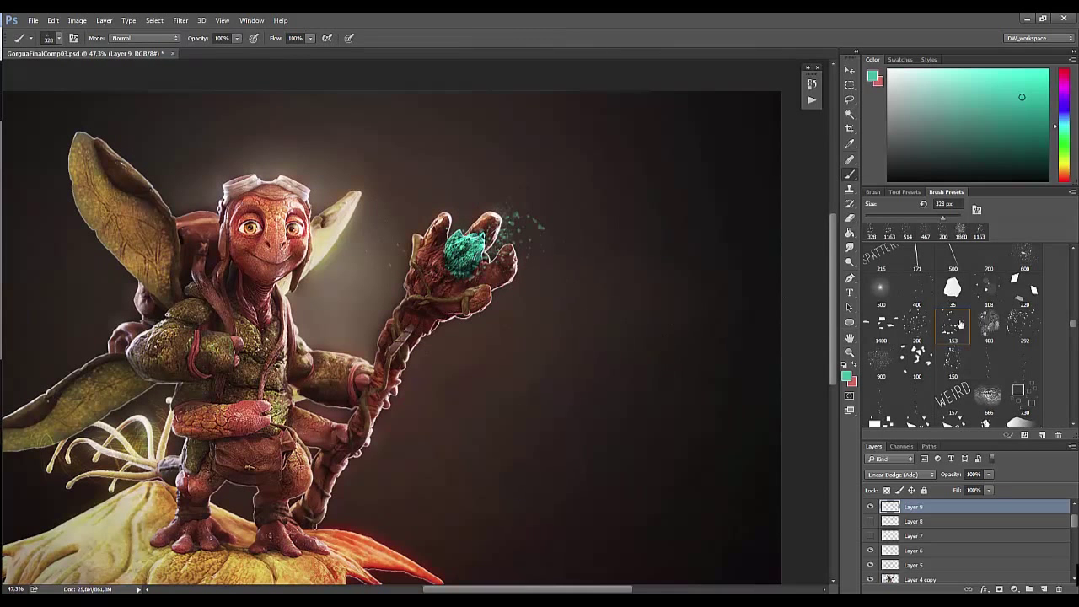
left_click_drag(1073, 335, 1073, 295)
Step: Switch to a 193 px spatter brush and shrink it down to 18 px
left_click(917, 312)
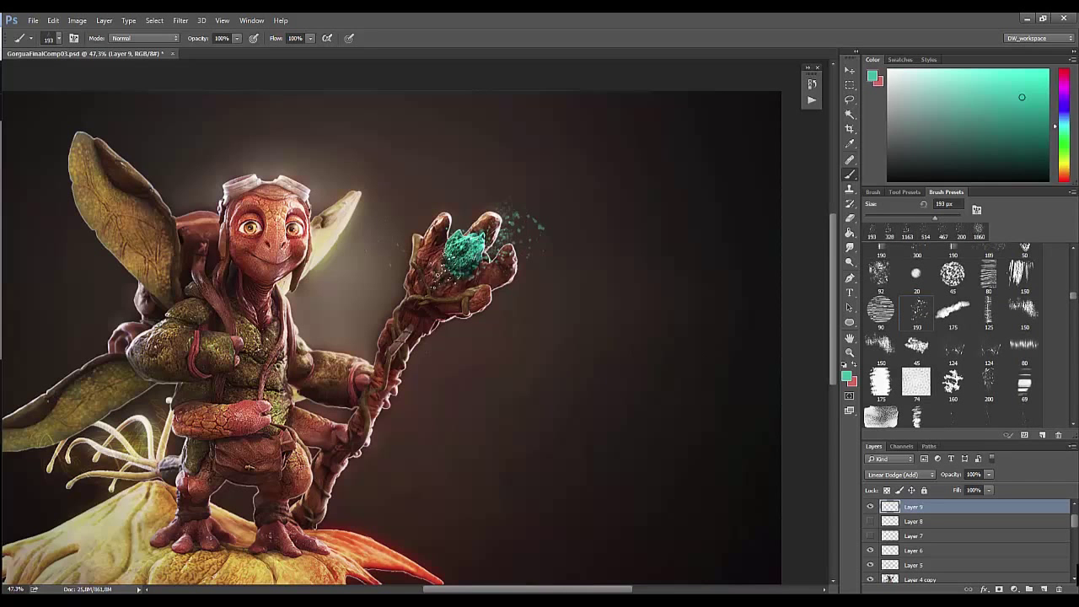
right_click(517, 290)
mouse_move(646, 308)
left_mouse_down()
mouse_move(616, 309)
mouse_move(631, 321)
left_mouse_up()
right_click(526, 308)
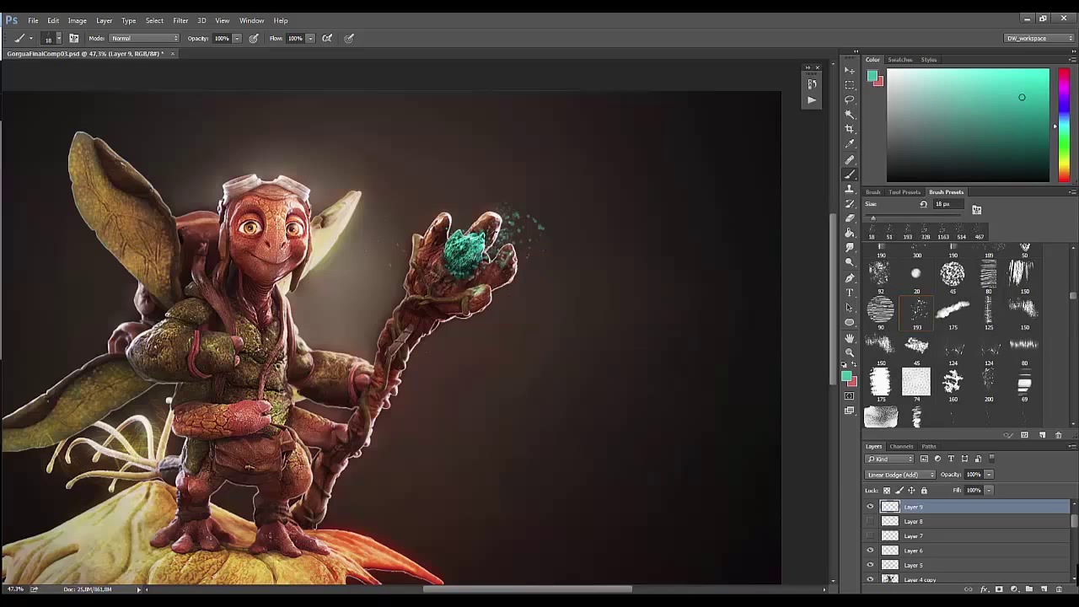
key("z")
left_click_drag(493, 228, 436, 388)
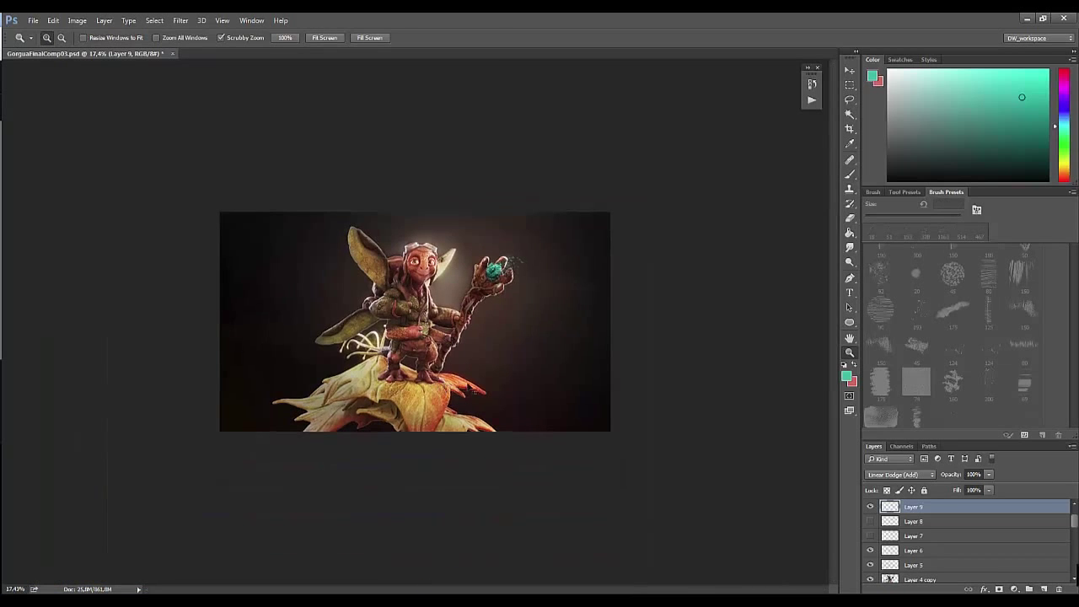
left_click_drag(509, 297, 826, 427)
Step: Choose a soft round 79 px brush and test it beside the crystal
key("b")
scroll(927, 287, "up", 3)
left_click(1024, 256)
left_click_drag(582, 396, 625, 413)
key("ctrl+z")
right_click(628, 371)
key("Escape")
scroll(483, 225, "up", 2)
Step: Paint a cyan glow over the creature's fingers with a soft round brush
left_click_drag(479, 217, 460, 320)
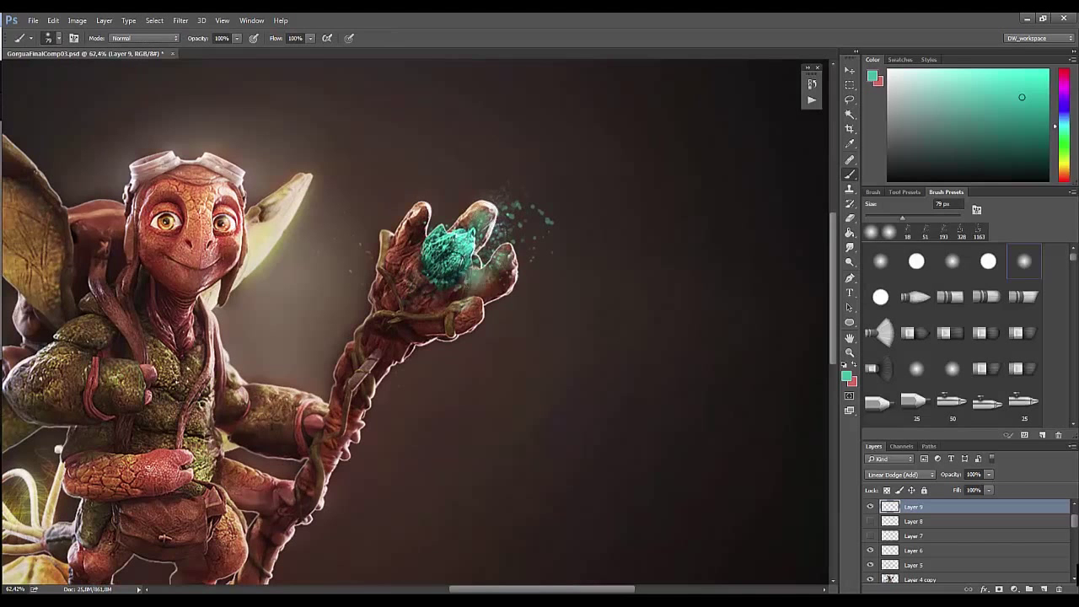
left_click_drag(460, 320, 496, 222)
right_click(501, 219)
left_click_drag(590, 251, 616, 251)
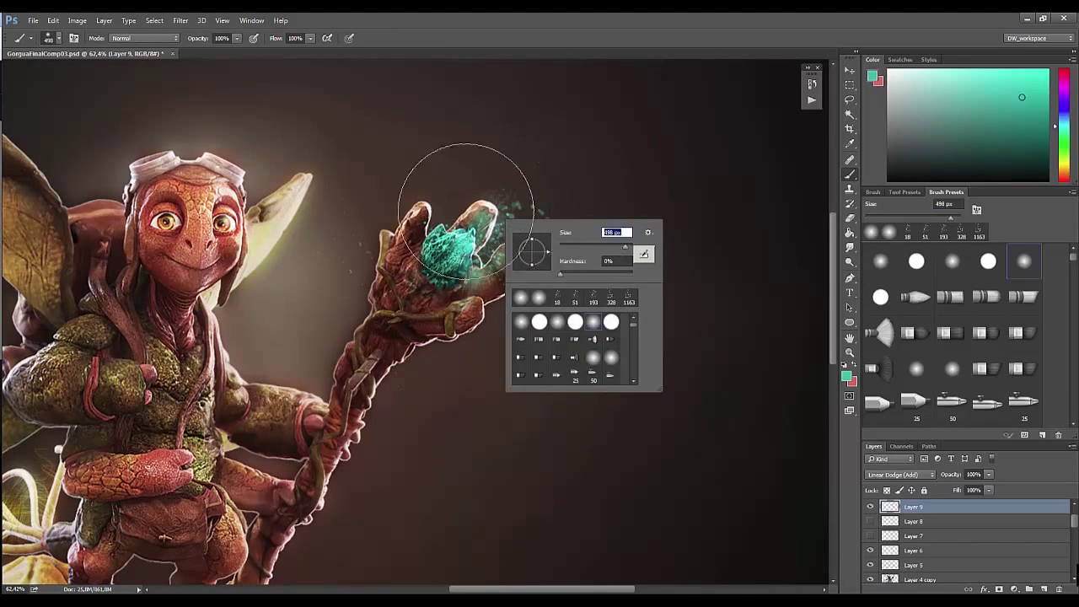
key("Escape")
key("z")
left_click_drag(506, 259, 556, 259)
key("b")
right_click(550, 253)
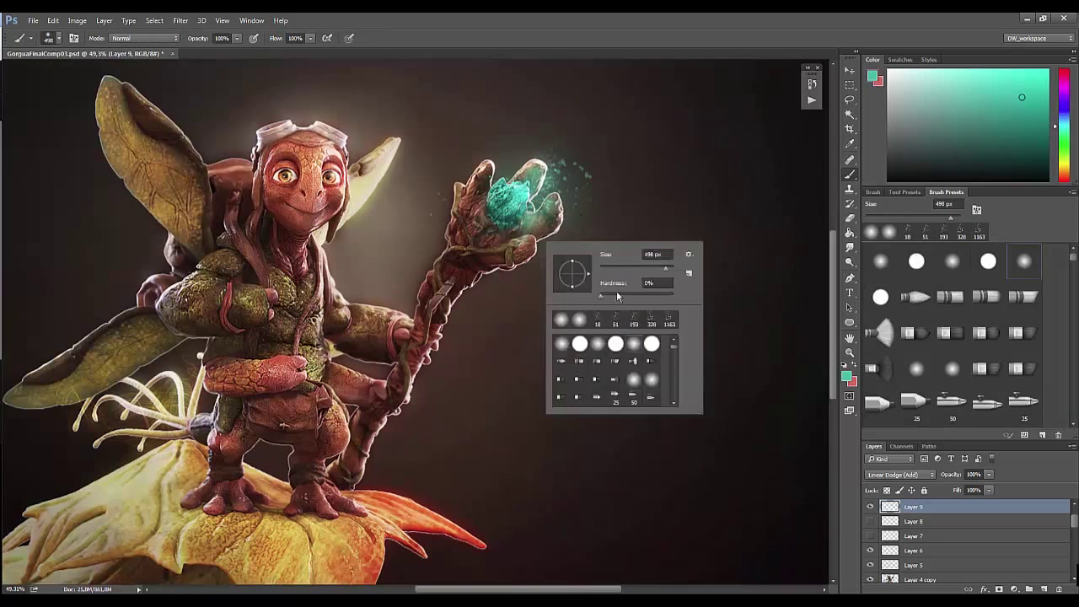
key("Return")
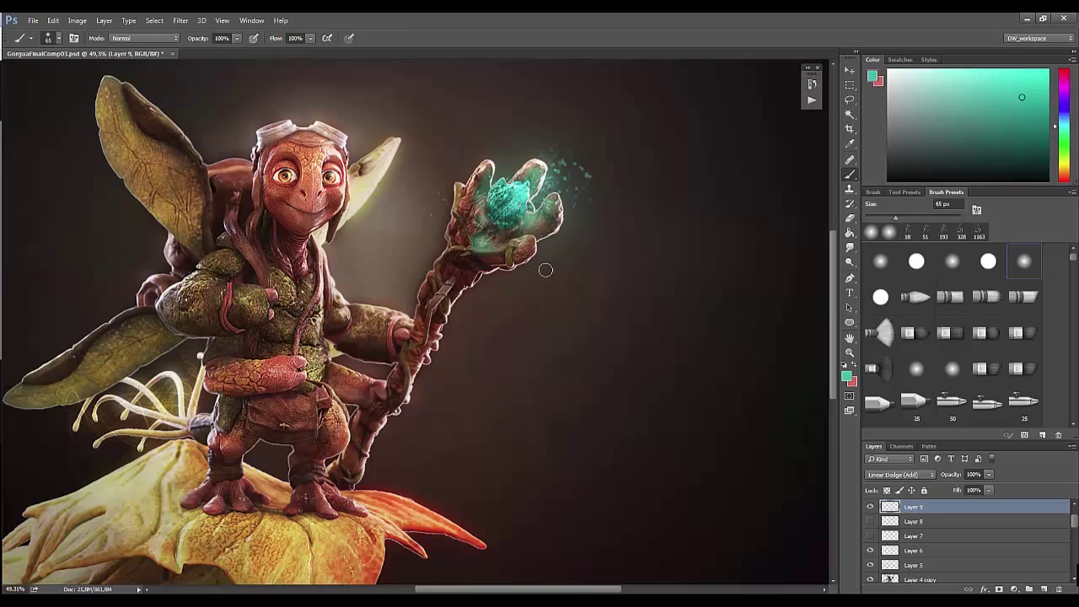
Step: Refine the hand glow, resizing the brush to 77, 18 and 29 px
right_click(434, 229)
left_click_drag(499, 252, 510, 253)
key("Return")
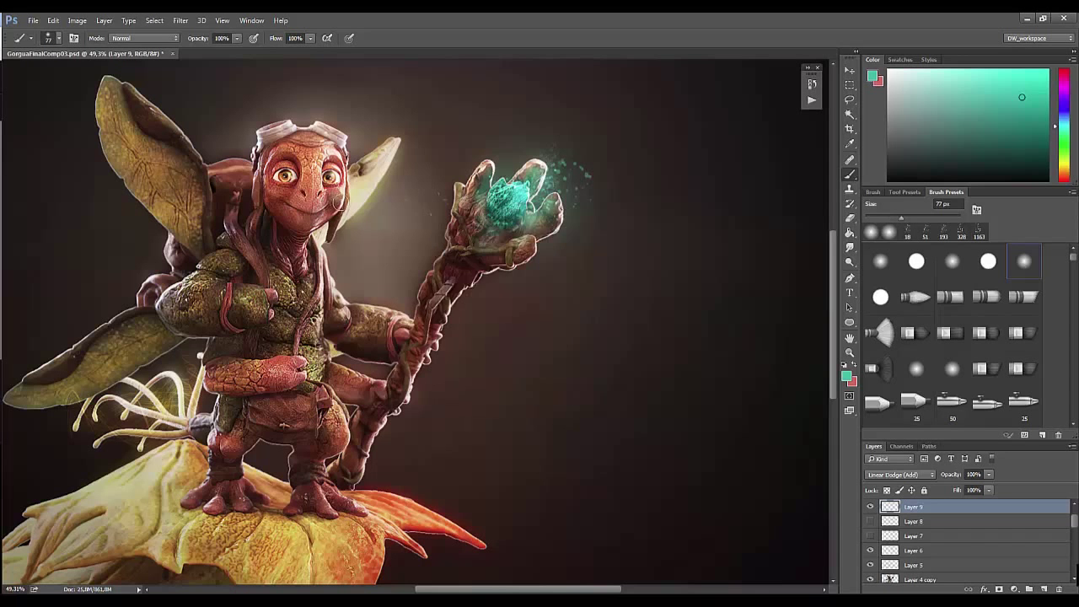
right_click(345, 233)
left_click_drag(410, 230, 390, 230)
key("Return")
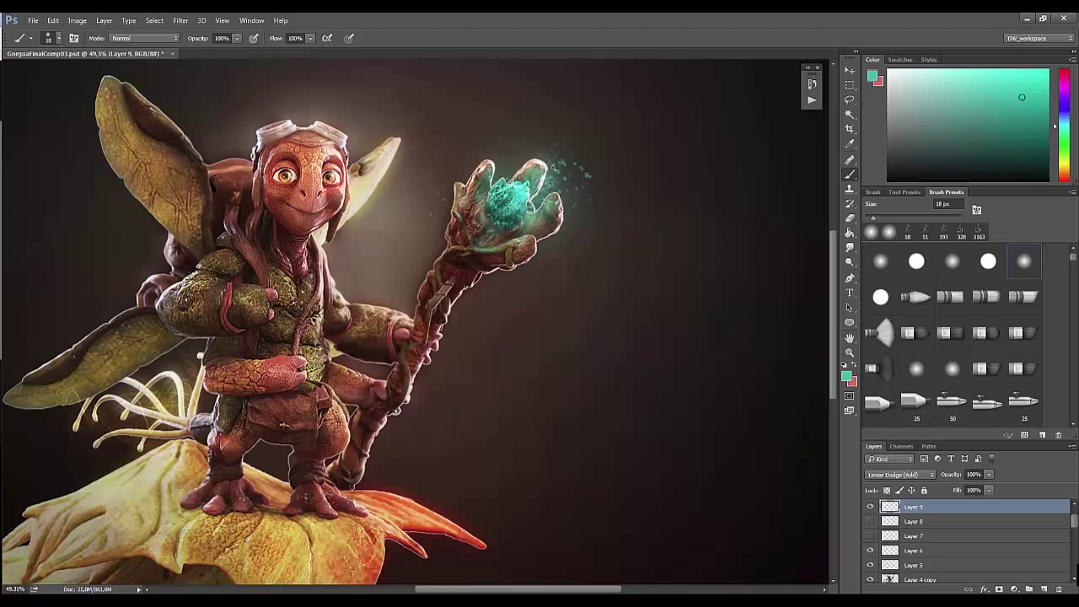
right_click(566, 164)
key("z")
mouse_move(564, 180)
left_mouse_down()
mouse_move(357, 301)
mouse_move(566, 393)
left_mouse_up()
key("b")
right_click(591, 361)
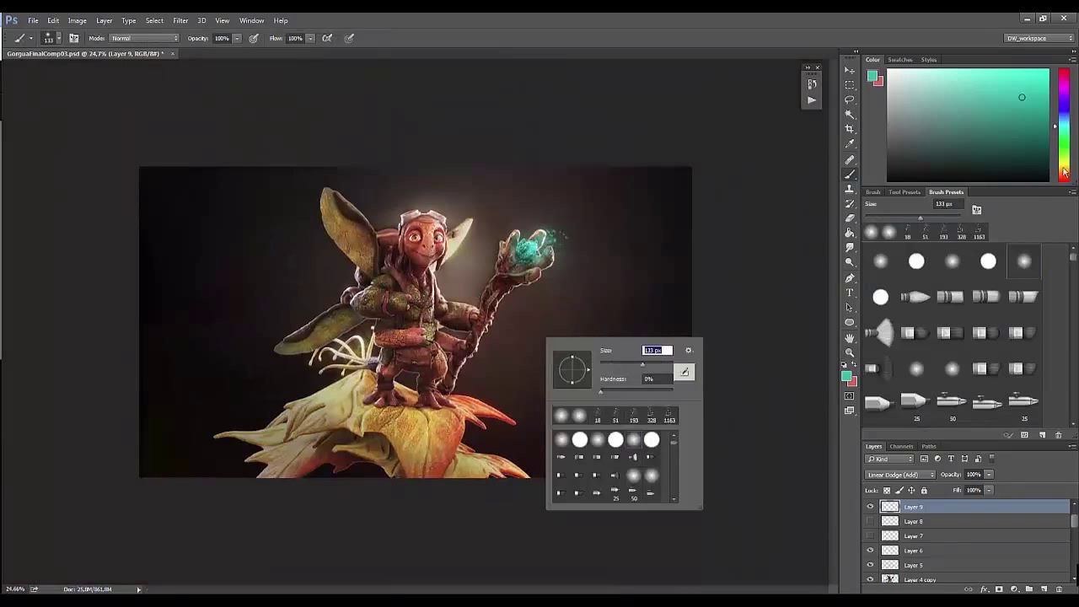
Step: Try a large 1860 px orange glow behind the creature, then undo it
left_click(1065, 172)
right_click(542, 238)
type("1860")
key("Return")
left_click(532, 220)
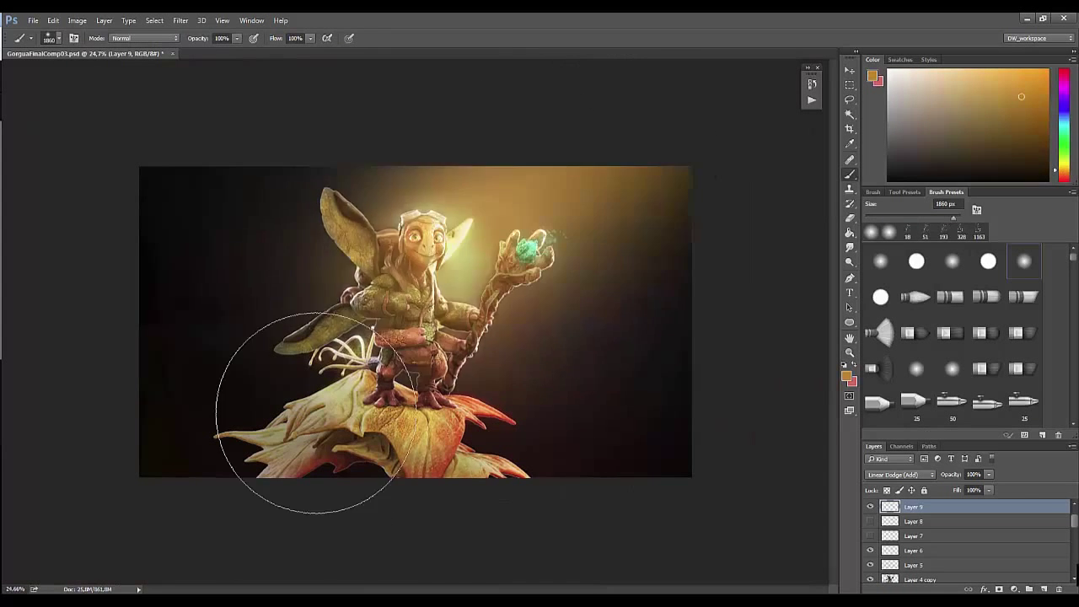
key("ctrl+z")
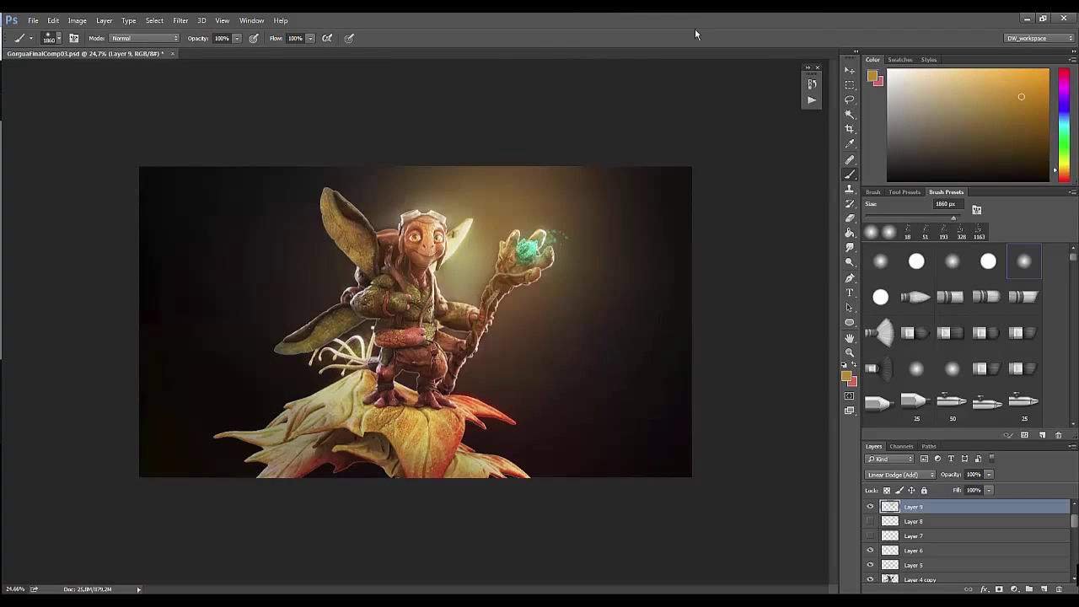
Step: Add Layer 10 above Layer 9 and set it to Linear Dodge (Add)
key("z")
left_click_drag(451, 295, 529, 387)
key("ctrl+minus")
key("ctrl+minus")
left_click_drag(730, 434, 501, 332)
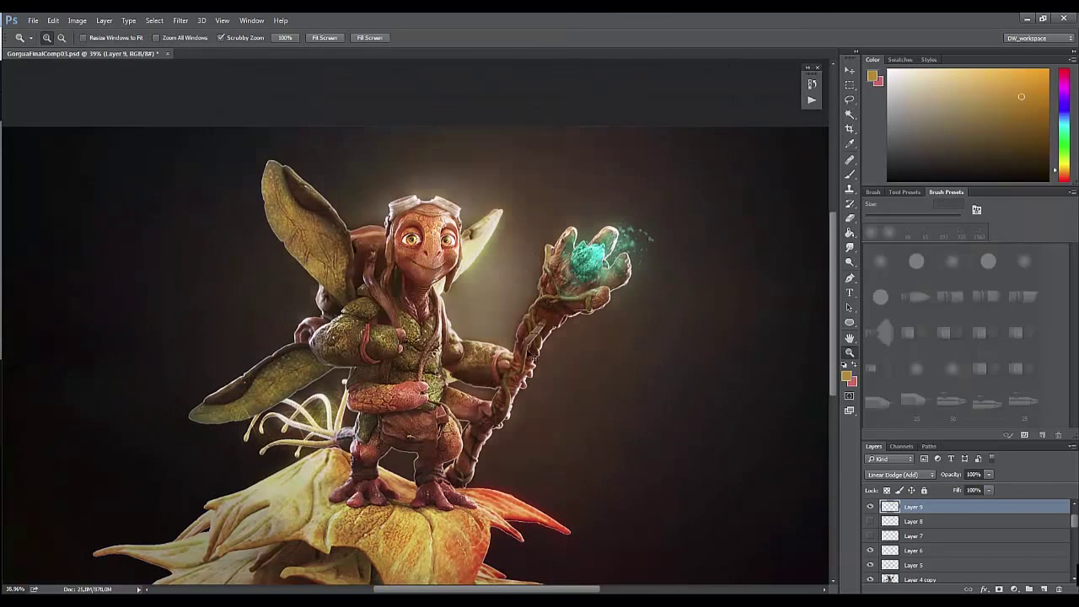
left_click(1044, 588)
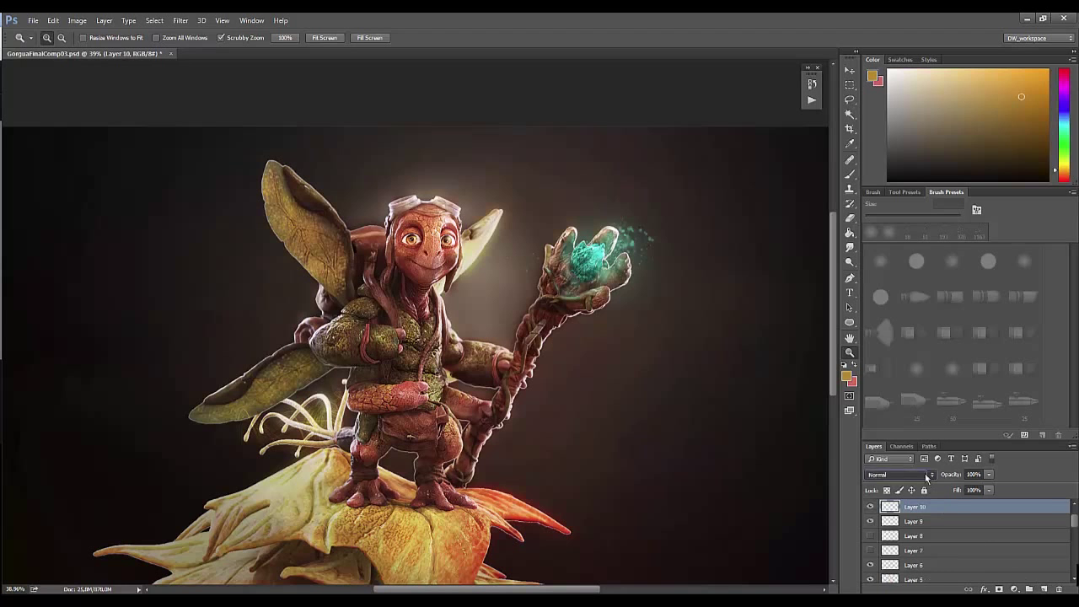
left_click(926, 477)
left_click(898, 336)
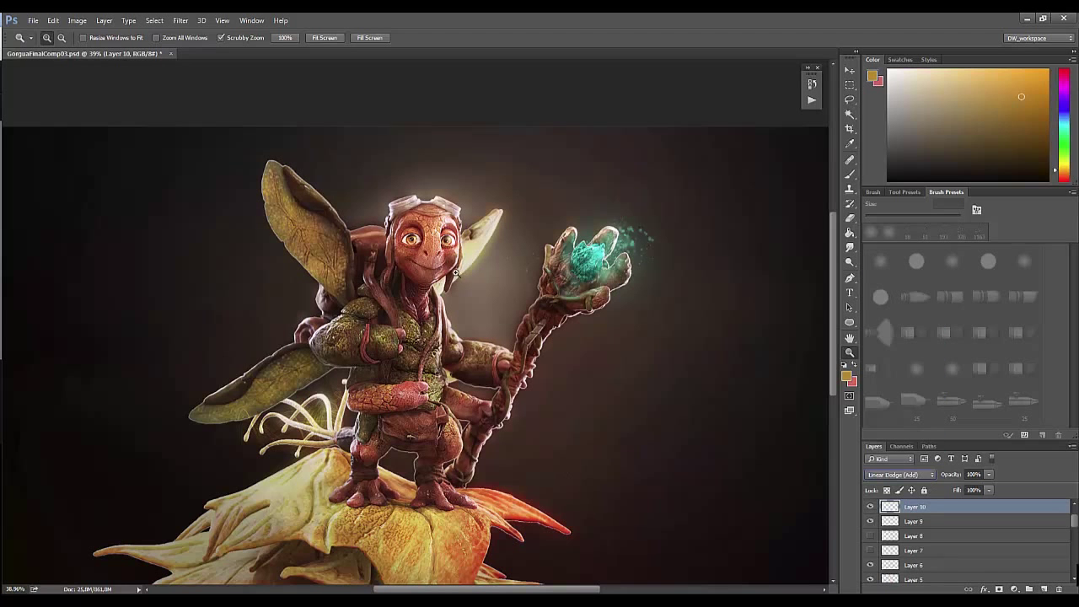
Step: Paint a broad warm orange glow on Layer 10 and fade it to 27%
key("ctrl+0")
key("b")
right_click(493, 233)
left_click_drag(607, 260, 600, 260)
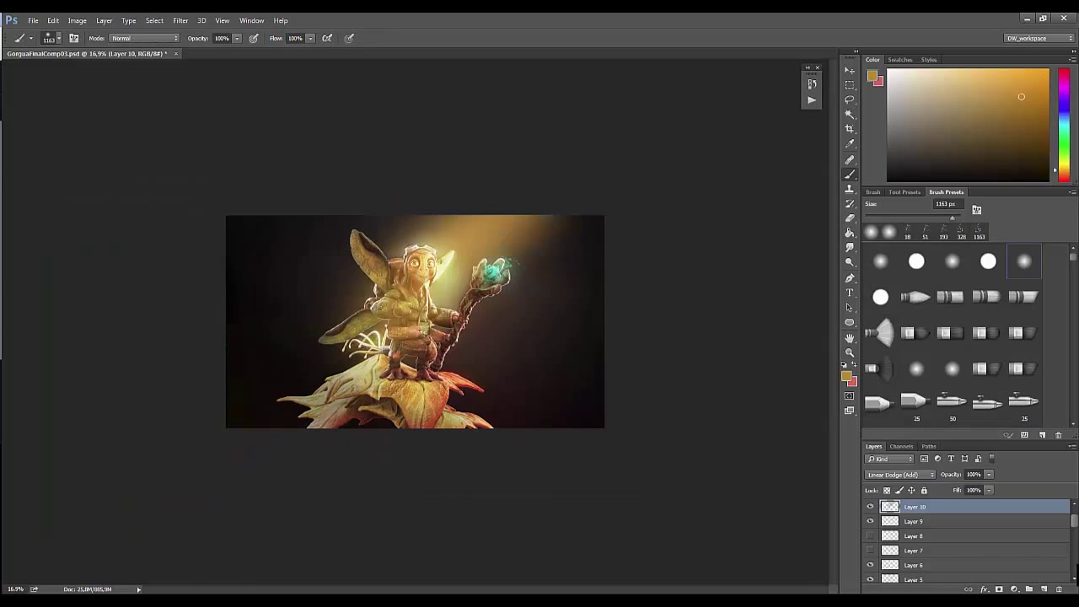
left_click_drag(945, 475, 916, 475)
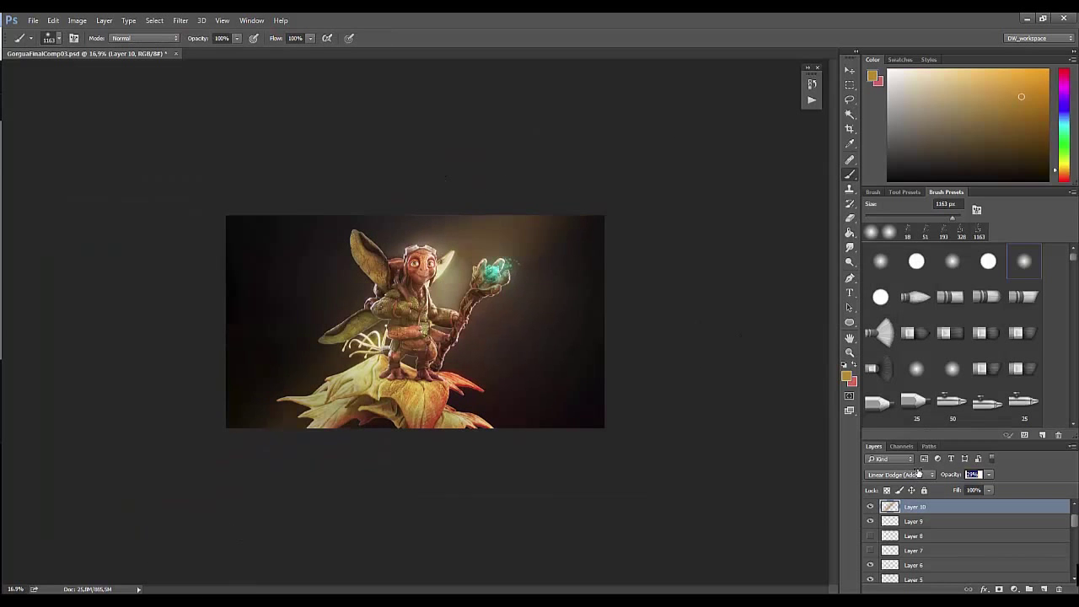
key("z")
left_click_drag(656, 362, 708, 362)
Step: Toggle Layer 10's visibility repeatedly to compare the warm glow
left_click(871, 508)
left_click(871, 508)
left_click(871, 508)
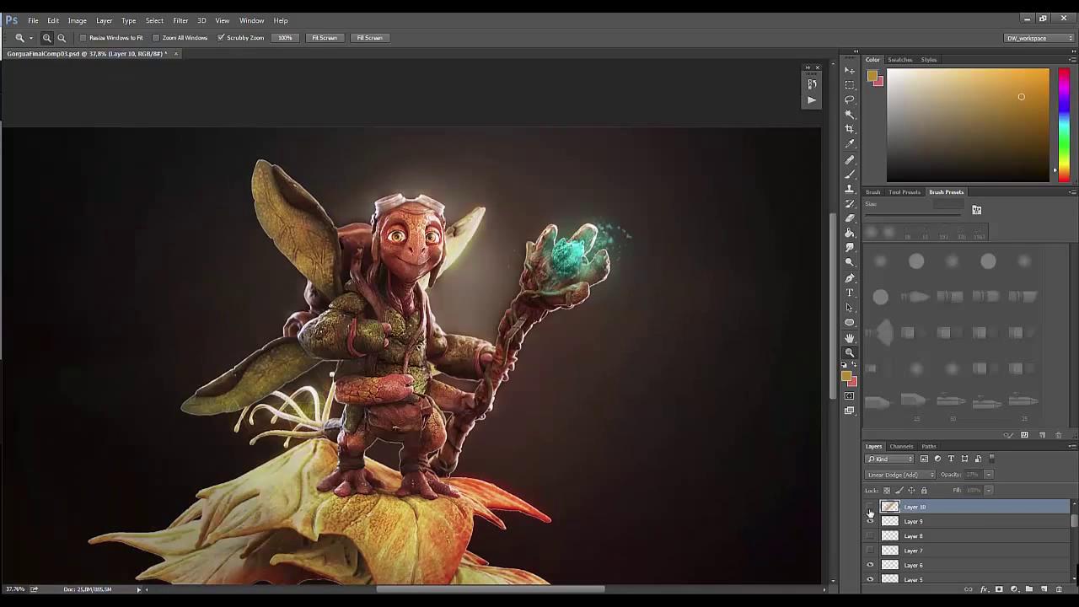
key("b")
left_click(871, 508)
left_click(870, 507)
left_click(870, 508)
key("z")
mouse_move(554, 446)
left_mouse_down()
mouse_move(522, 425)
mouse_move(520, 339)
left_mouse_up()
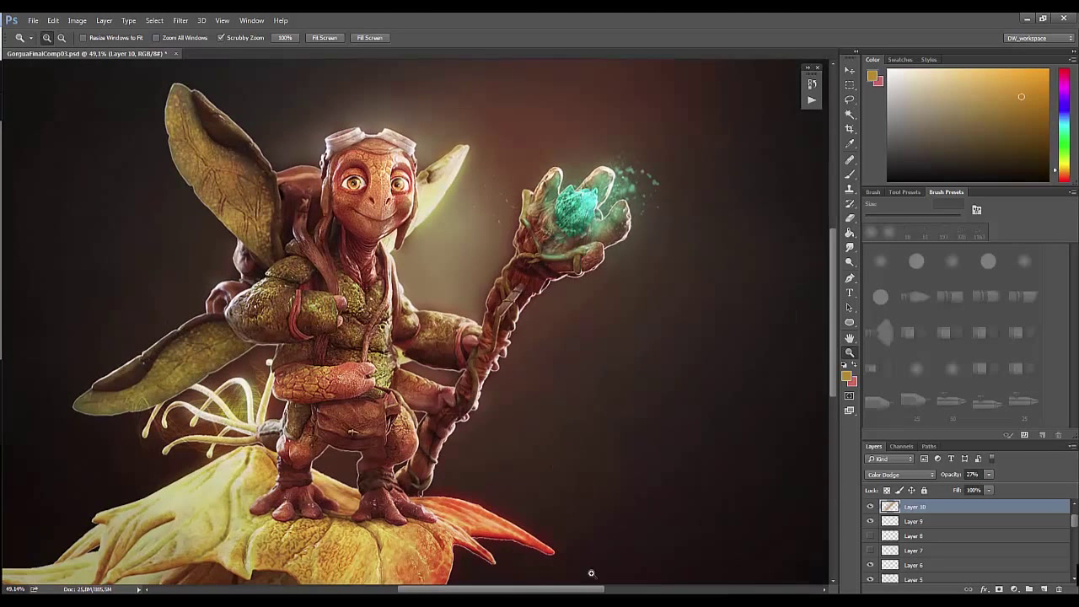
left_click_drag(591, 573, 432, 352)
left_click(871, 507)
left_click(870, 508)
left_click(870, 508)
left_click(870, 508)
left_click(870, 507)
left_click(870, 508)
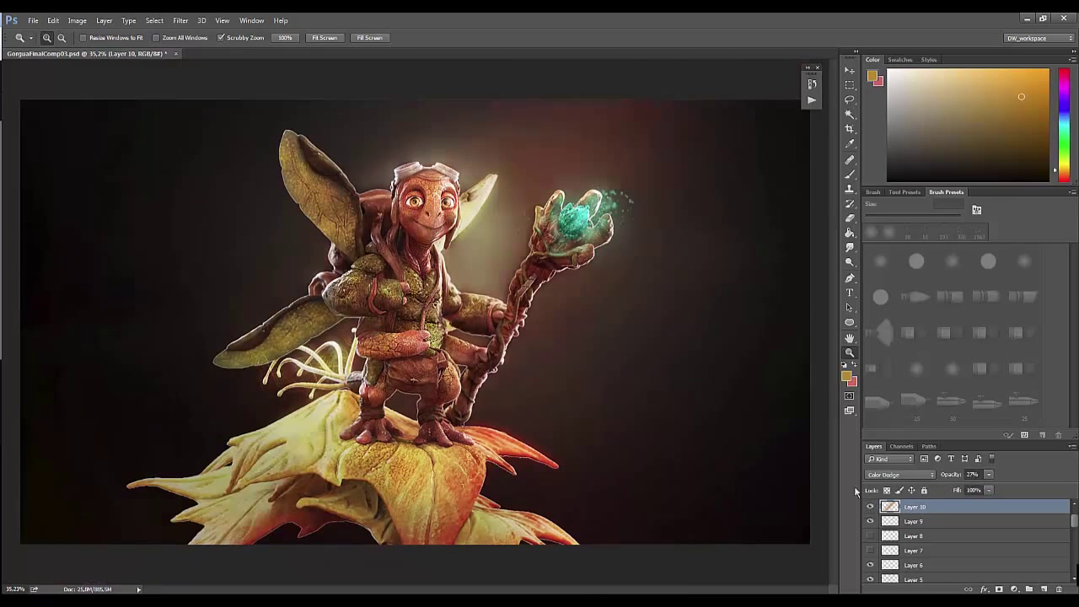
Step: Settle Layer 10 on Color Dodge after trying Linear Dodge, then bring up the Open dialog
left_click(896, 477)
left_click(896, 348)
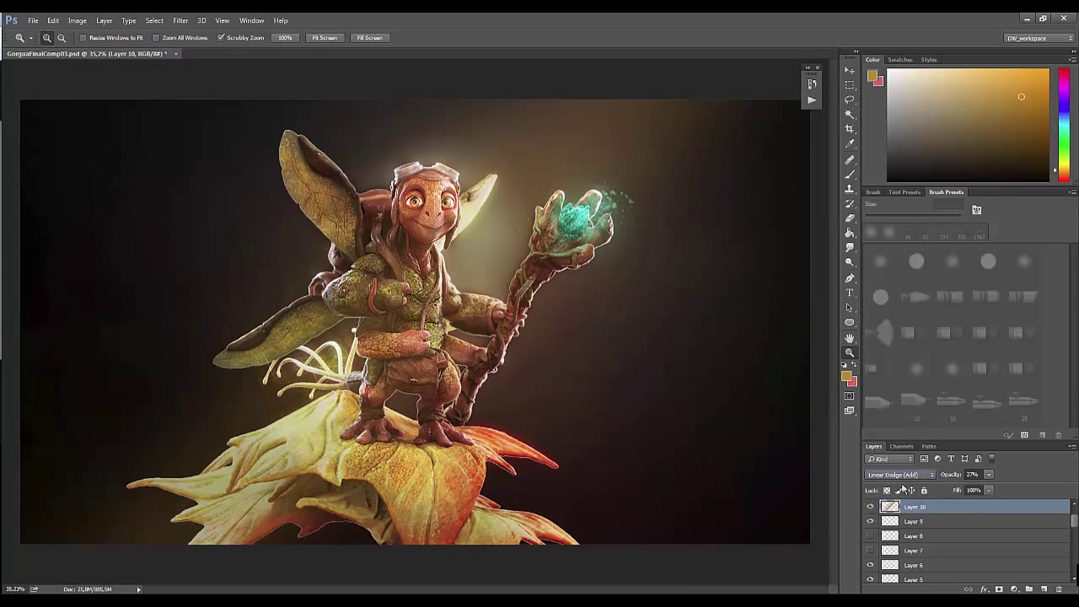
left_click(896, 475)
left_click(902, 339)
mouse_move(692, 395)
left_mouse_down()
mouse_move(600, 407)
mouse_move(674, 403)
left_mouse_up()
left_click(36, 24)
left_click(51, 46)
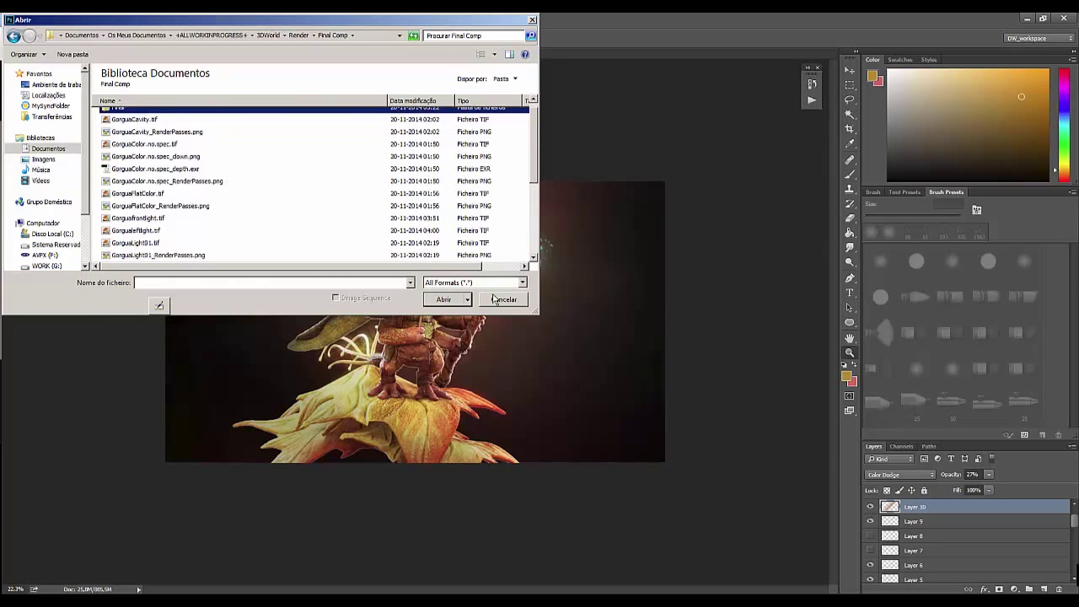
Step: Select both wings with the Magic Wand on the GorguaElements_Mattes.png layer
key("Escape")
key("ctrl+0")
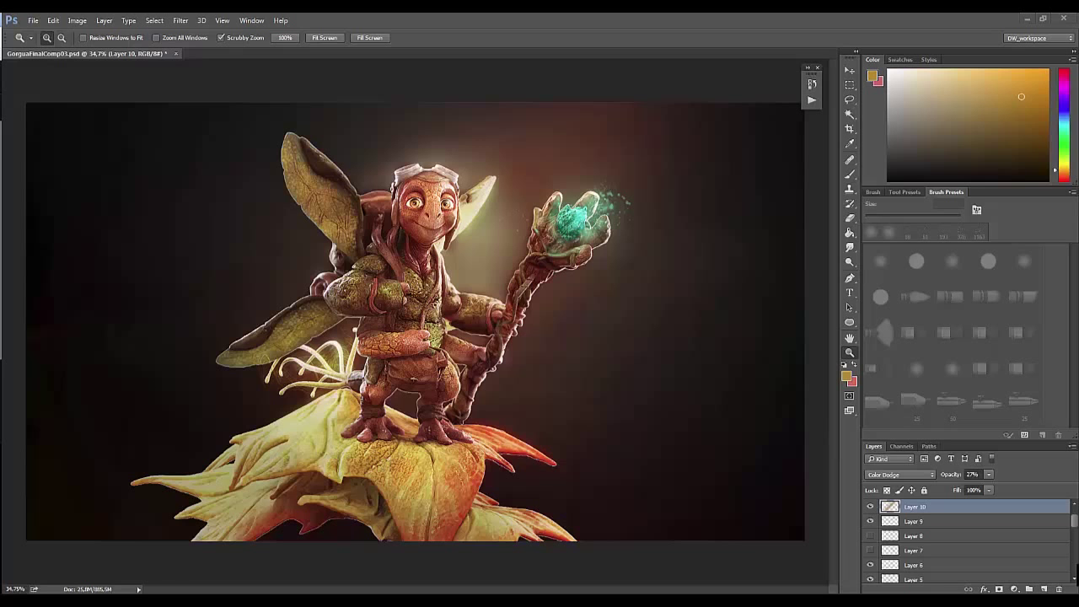
scroll(969, 540, "down", 5)
scroll(970, 540, "down", 5)
left_click(940, 519)
key("w")
left_click(289, 327)
left_click(289, 327, "shift")
scroll(926, 544, "up", 3)
scroll(926, 544, "up", 3)
Step: Darken the wings on Layer 4 copy to Hue/Saturation lightness -41
left_click(923, 530)
key("ctrl+u")
mouse_move(769, 314)
left_mouse_down()
mouse_move(734, 337)
mouse_move(766, 335)
left_mouse_up()
key("Return")
Step: Brighten Layer 4 copy with Levels, pulling the white input to about 175
key("ctrl+l")
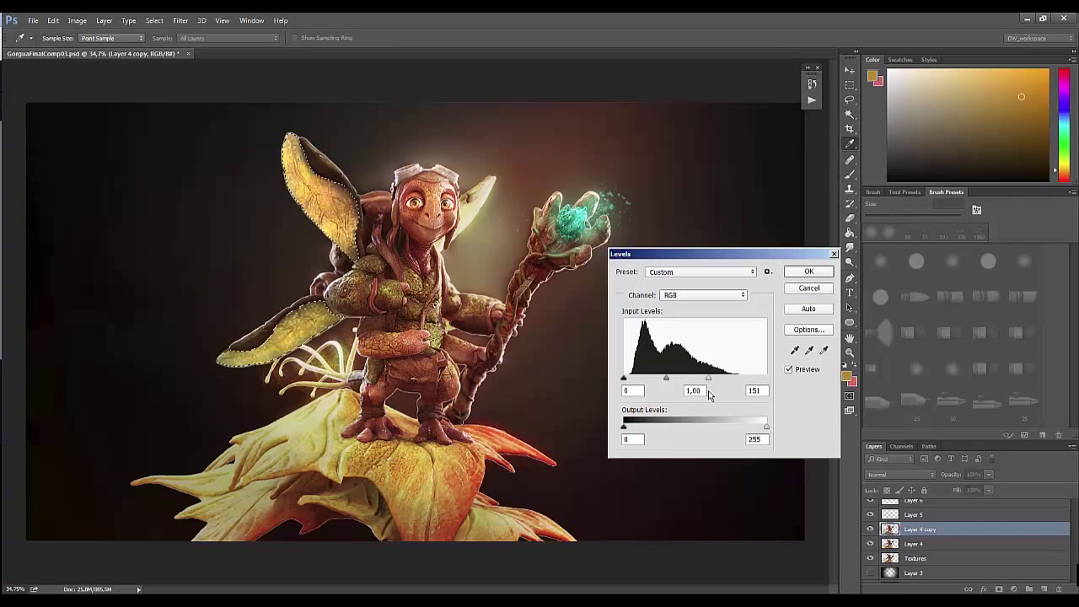
left_click_drag(708, 378, 732, 378)
left_click(789, 369)
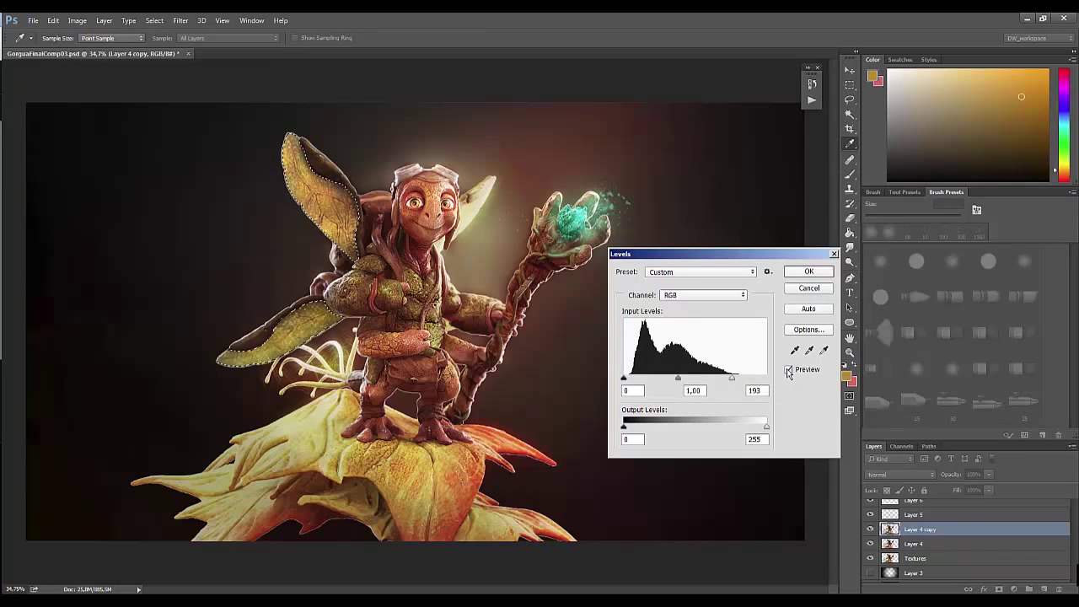
left_click(628, 379)
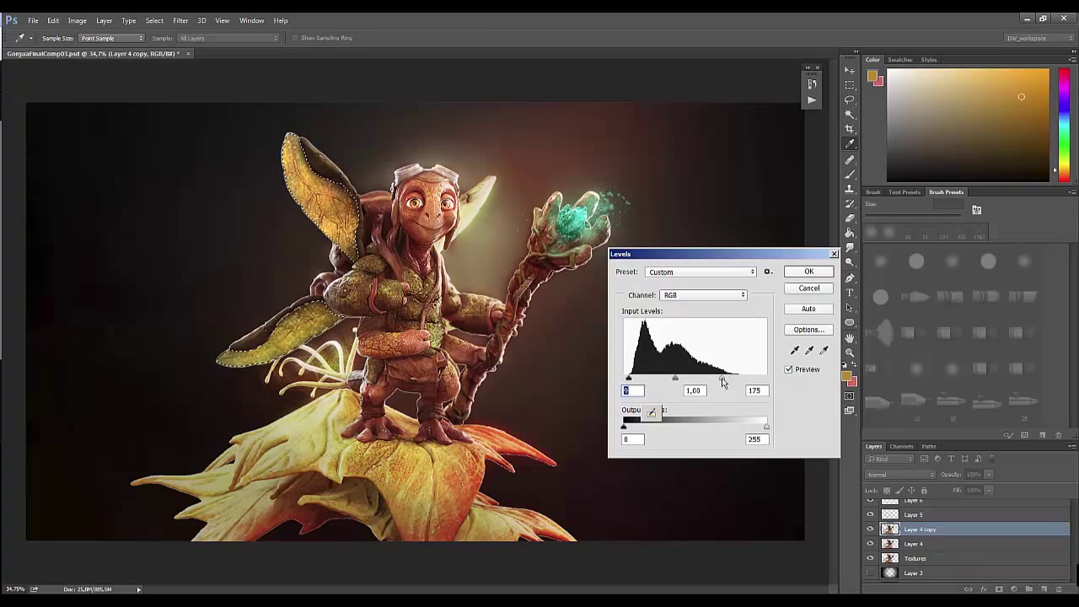
key("Return")
key("z")
mouse_move(776, 294)
left_mouse_down()
mouse_move(593, 361)
mouse_move(626, 373)
left_mouse_up()
key("ctrl+d")
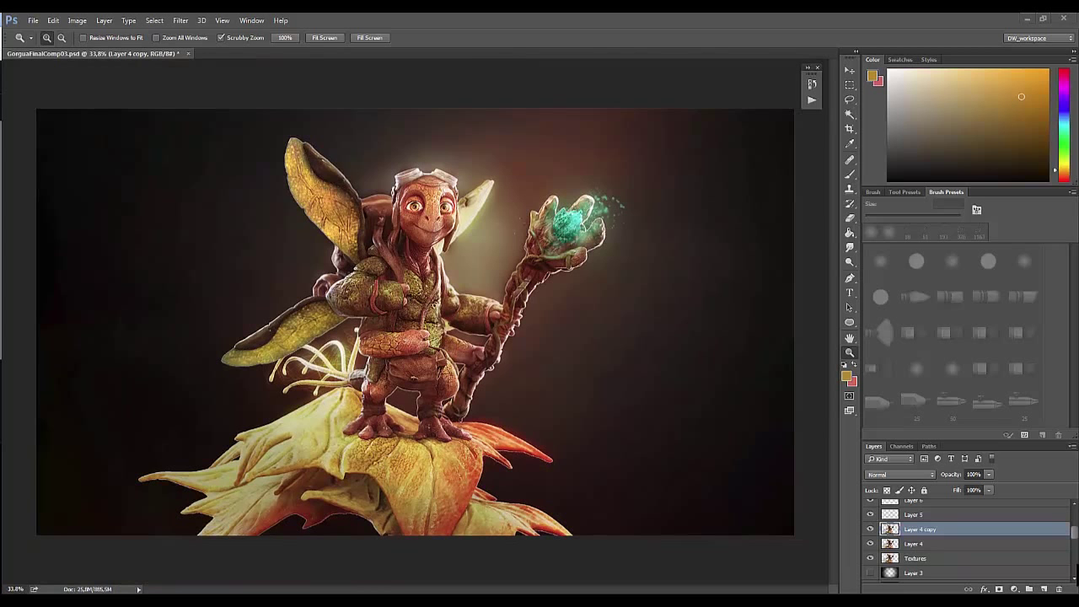
key("alt+Tab")
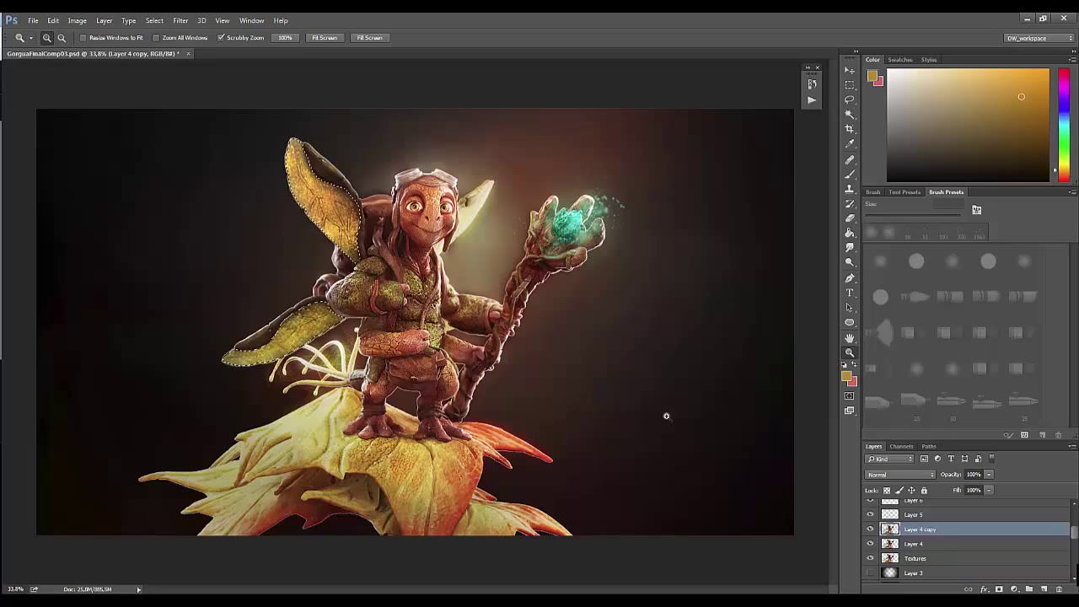
Step: Set Layer 4 copy to 100% opacity and hide Layer 4
type("100")
key("Return")
left_click(871, 544)
scroll(882, 544, "down", 2)
scroll(948, 571, "down", 2)
scroll(970, 561, "down", 2)
scroll(986, 552, "down", 2)
Step: Group the Lights, FakeAO and Color groups into a group named 'Character'
left_click(995, 531, "shift")
key("ctrl+g")
double_click(917, 506)
type("Character")
key("Return")
Step: Compare the lighting by toggling Layer 4 copy with Layer 4 and Textures hidden
scroll(1074, 561, "down", 1)
left_click_drag(1075, 561, 1075, 544)
left_click_drag(1074, 544, 1073, 541)
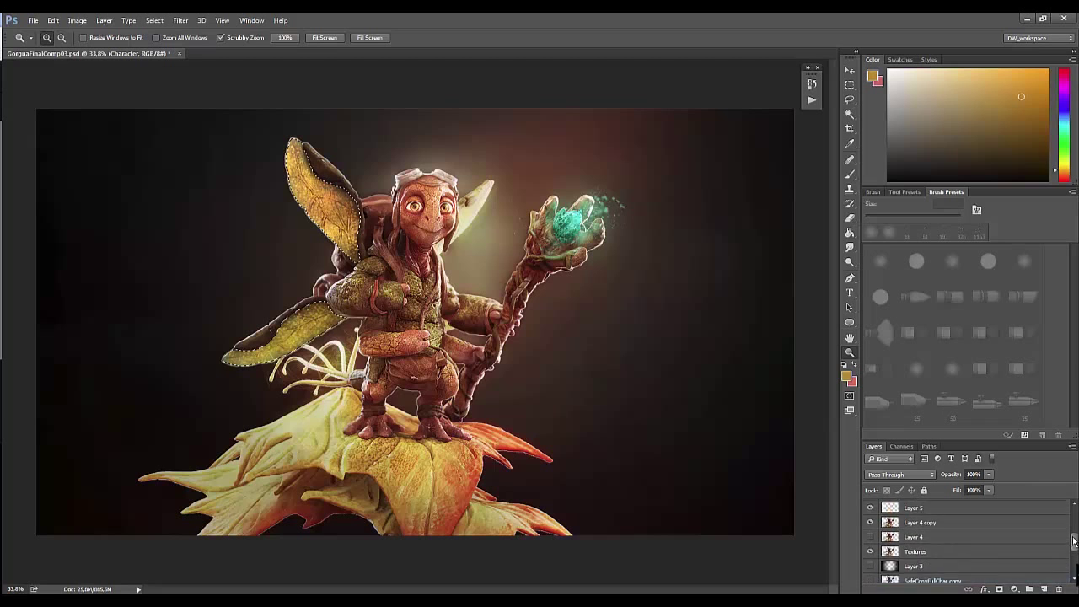
left_click_drag(871, 541, 871, 554)
left_click(891, 528)
left_click(973, 475)
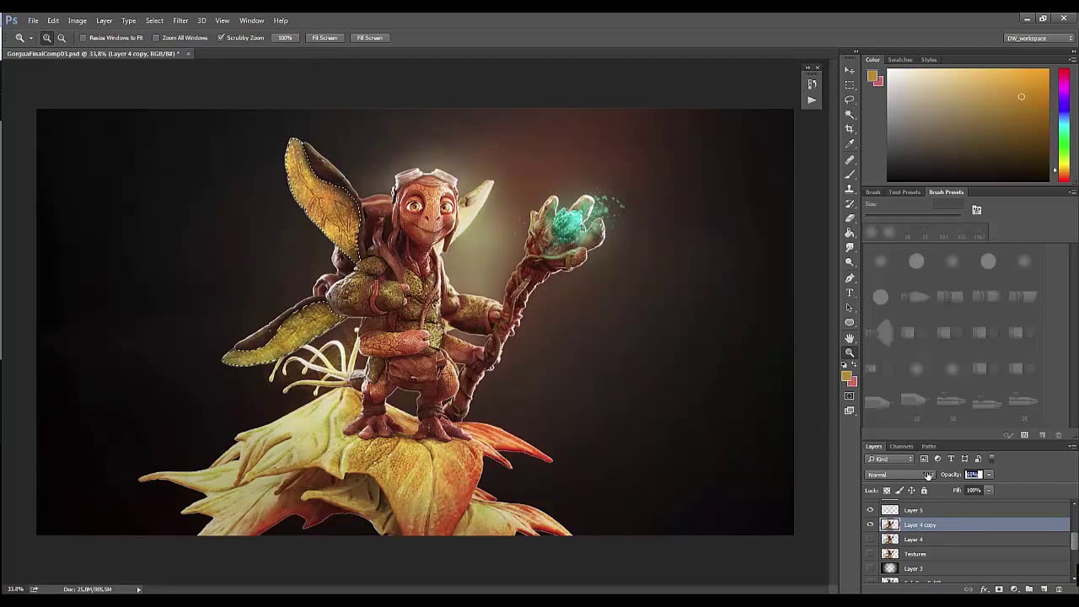
left_click(871, 525)
left_click(871, 524)
left_click(871, 524)
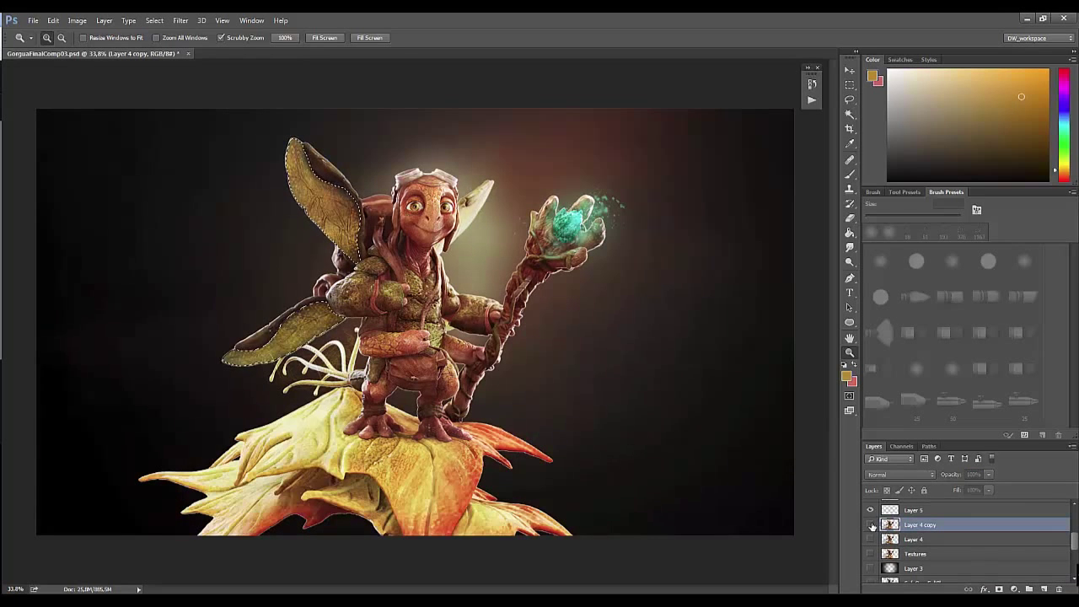
left_click(872, 525)
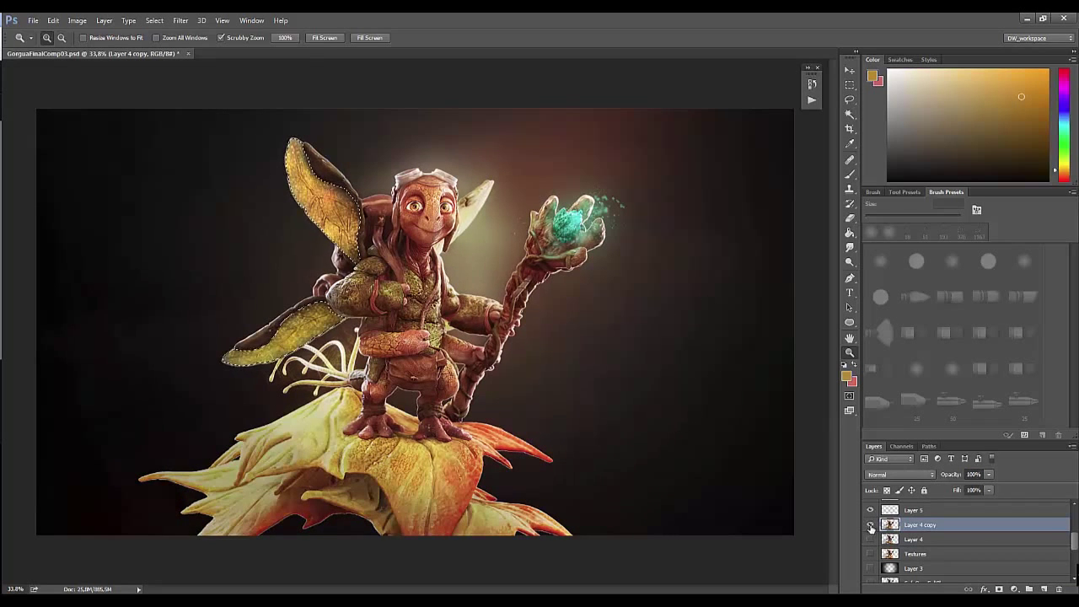
left_click_drag(871, 540, 872, 554)
left_click(871, 525)
left_click(871, 524)
left_click(870, 526)
left_click(869, 526)
Step: Cancel a Hue/Saturation attempt and make Layer 4 and Textures visible again
scroll(899, 542, "up", 2)
scroll(899, 541, "down", 3)
scroll(928, 523, "up", 1)
key("ctrl+u")
left_click(893, 219)
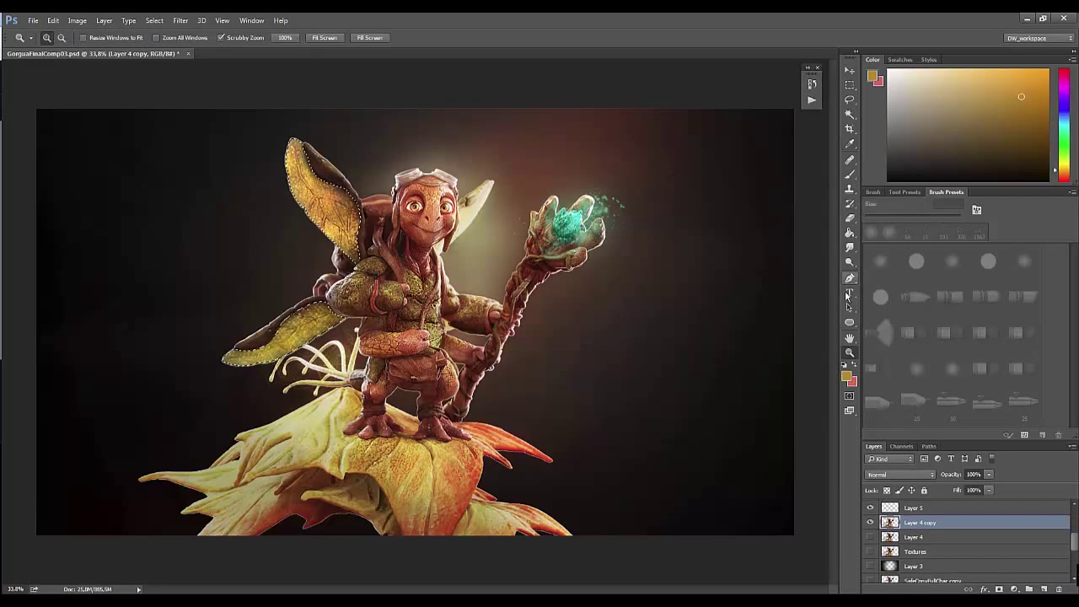
left_click(870, 537)
left_click(870, 551)
left_click(915, 538)
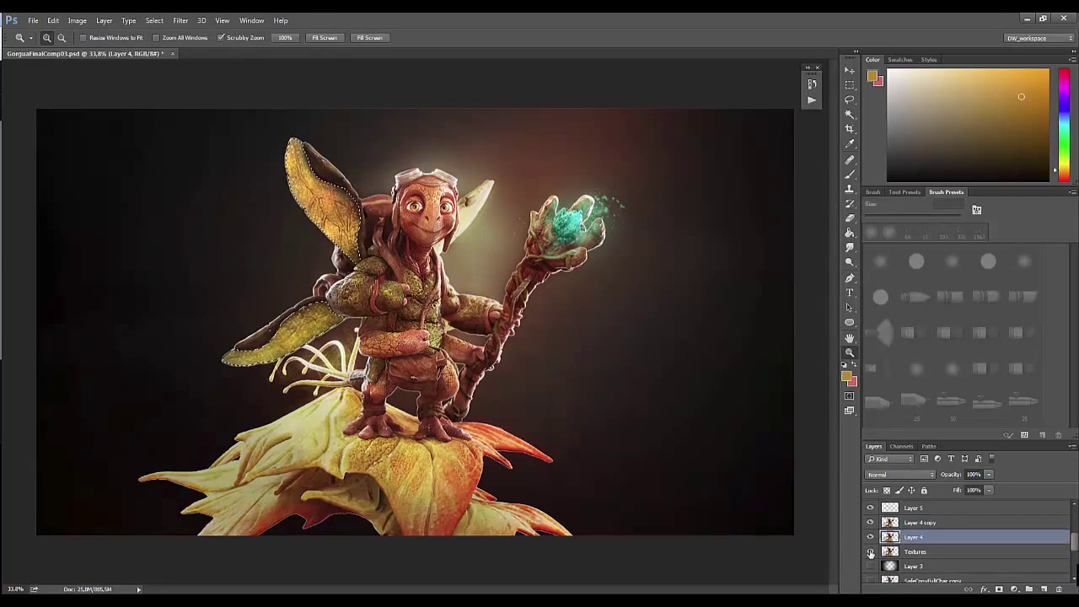
Step: Group Layers 10 through 5 as 'Effects&ColorCorrection'
scroll(970, 540, "up", 3)
left_click(928, 536)
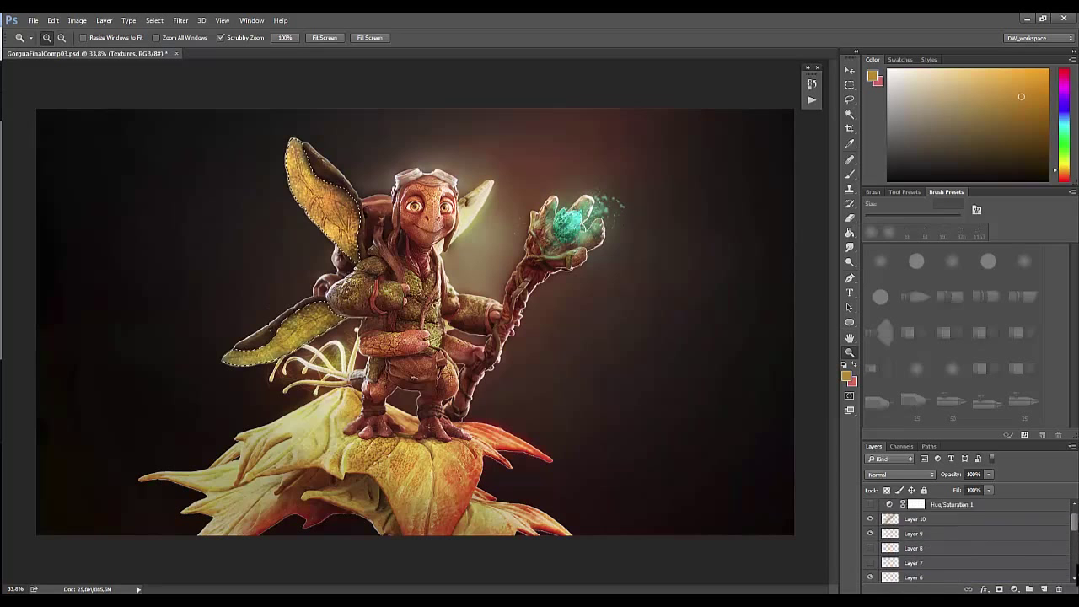
left_click_drag(1074, 529, 1074, 546)
left_click(915, 549, "shift")
key("ctrl+g")
double_click(915, 512)
type("Effects&ColorCorr")
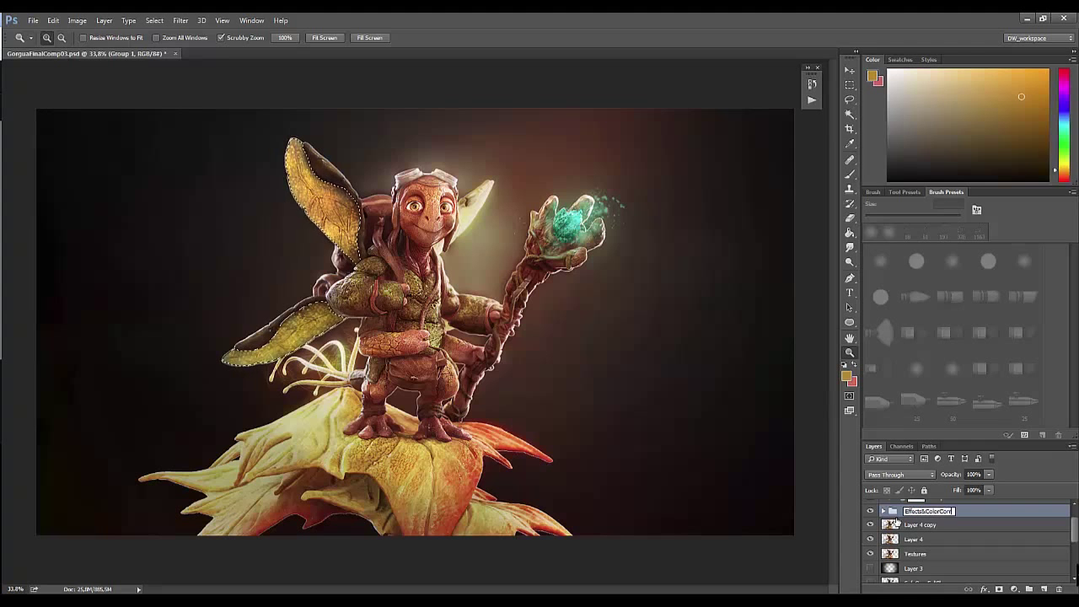
type("ection")
key("Return")
Step: Toggle the Effects&ColorCorrection group off and on to compare
scroll(711, 465, "down", 2)
left_click(871, 511)
left_click(870, 511)
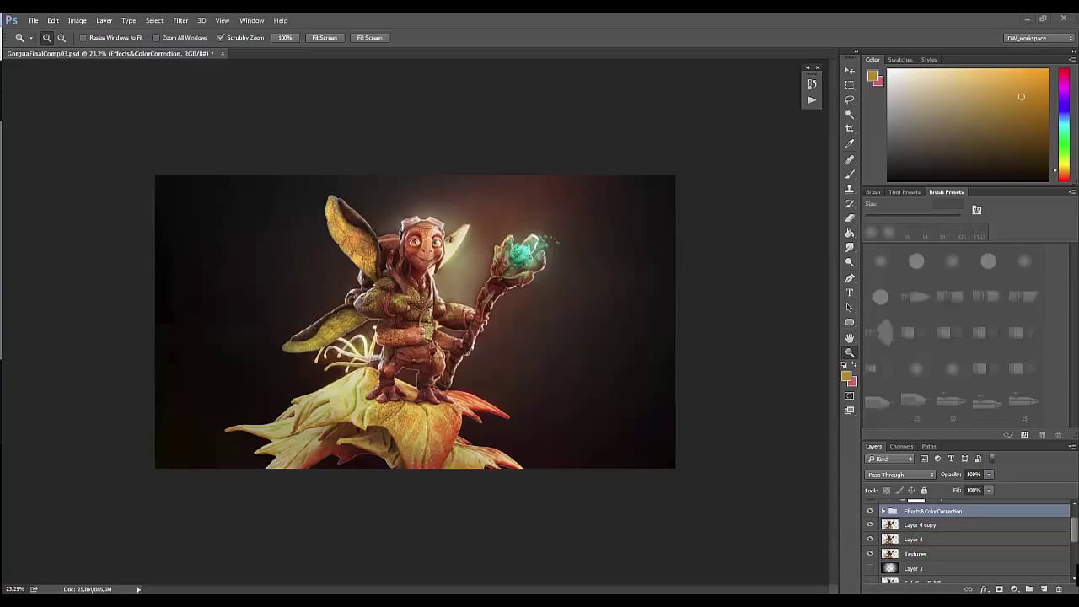
scroll(286, 285, "up", 5)
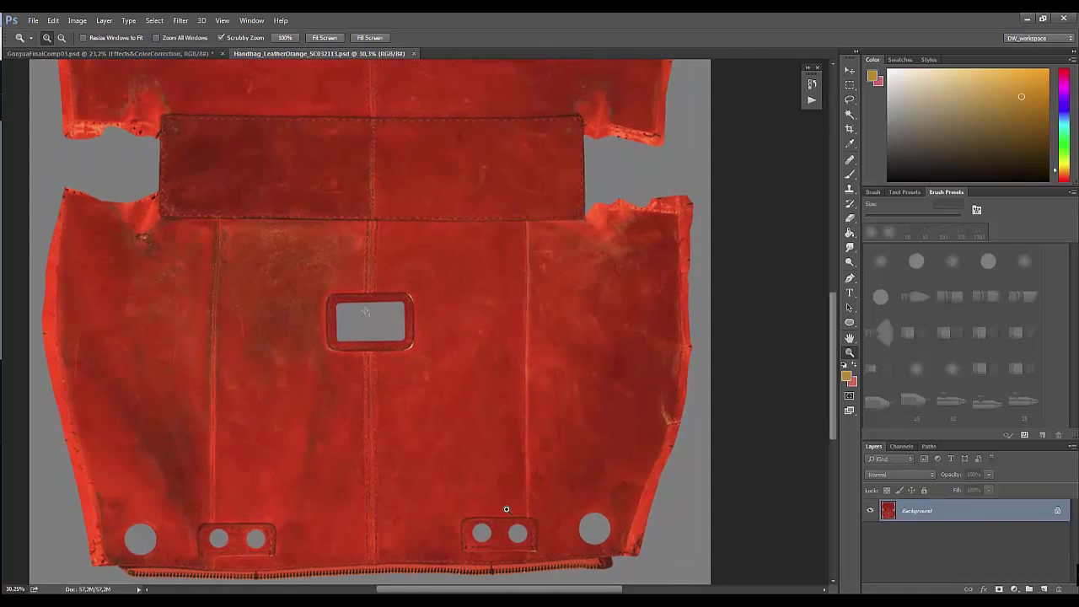
Step: Lasso a piece of the leather texture and zoom in on the creature composite
key("l")
left_click_drag(243, 230, 359, 245)
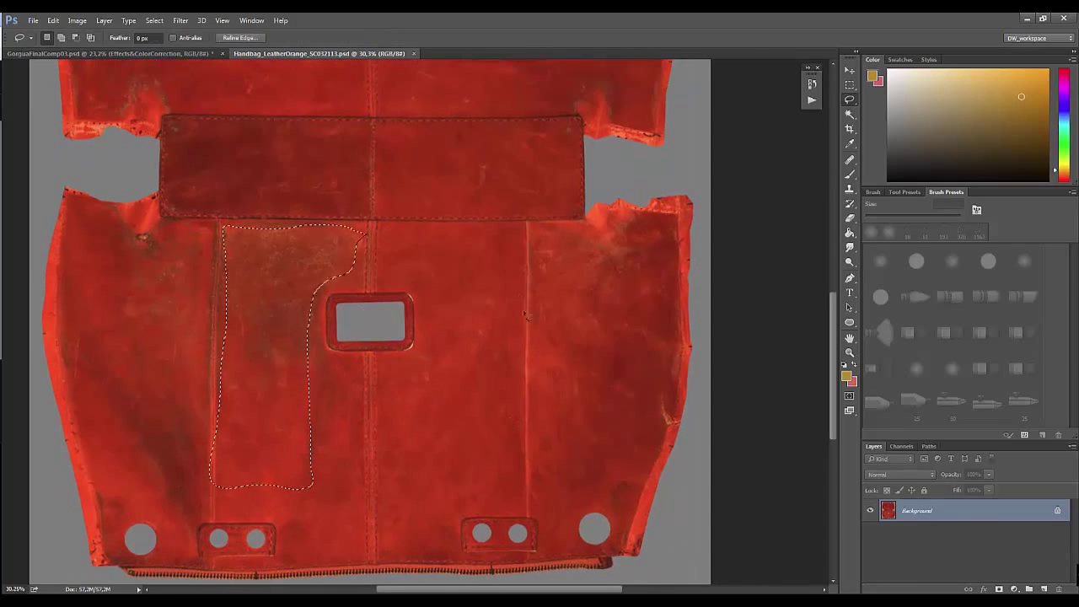
left_click(204, 54)
key("z")
scroll(469, 433, "up", 5)
scroll(469, 434, "down", 5)
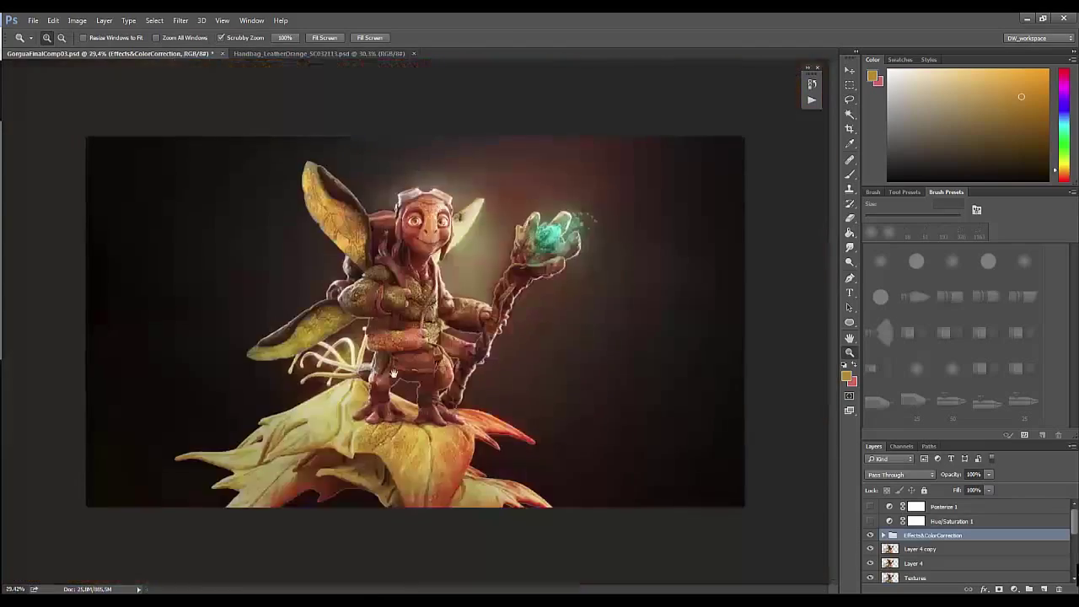
scroll(469, 434, "up", 5)
key("ctrl+Tab")
scroll(470, 261, "up", 2)
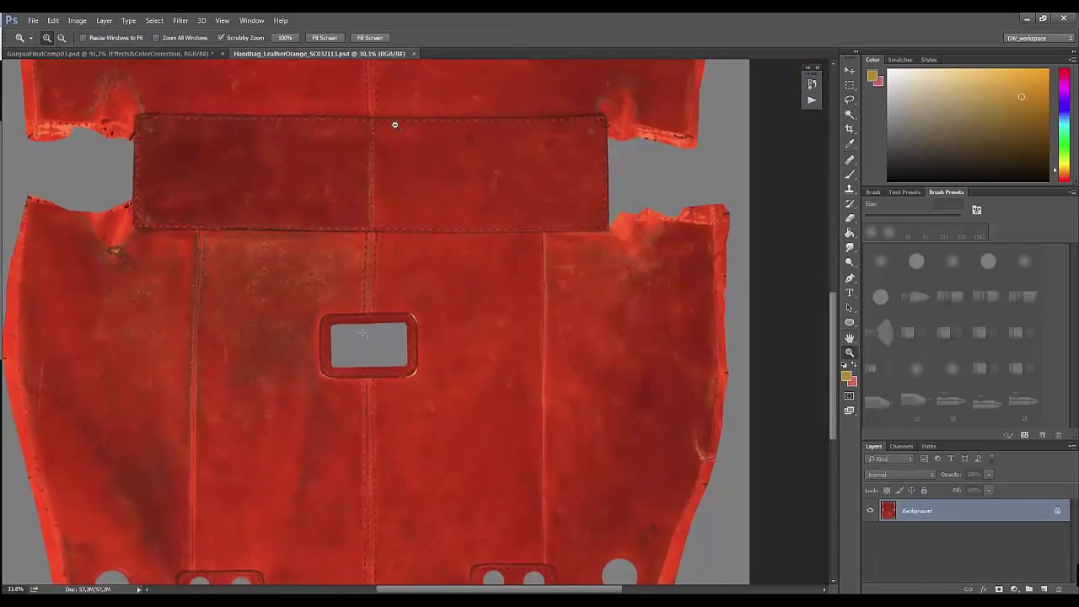
Step: Copy a leather strip into the composite and rotate and scale it
key("l")
mouse_move(365, 113)
left_mouse_down()
mouse_move(369, 215)
mouse_move(386, 174)
mouse_move(512, 427)
mouse_move(557, 338)
mouse_move(373, 347)
left_mouse_up()
key("ctrl+c")
key("ctrl+Tab")
key("ctrl+v")
key("ctrl+t")
key("Return")
Step: Blend the leather strip in Screen mode and move it onto the creature's belt
left_click(878, 475)
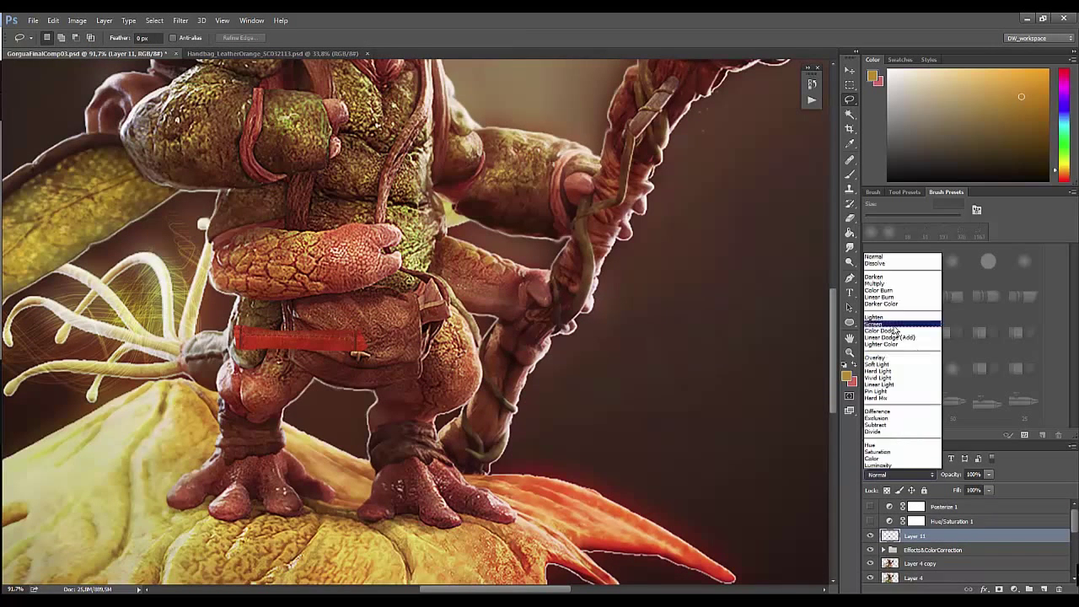
left_click(885, 329)
key("v")
left_click_drag(323, 344, 381, 365)
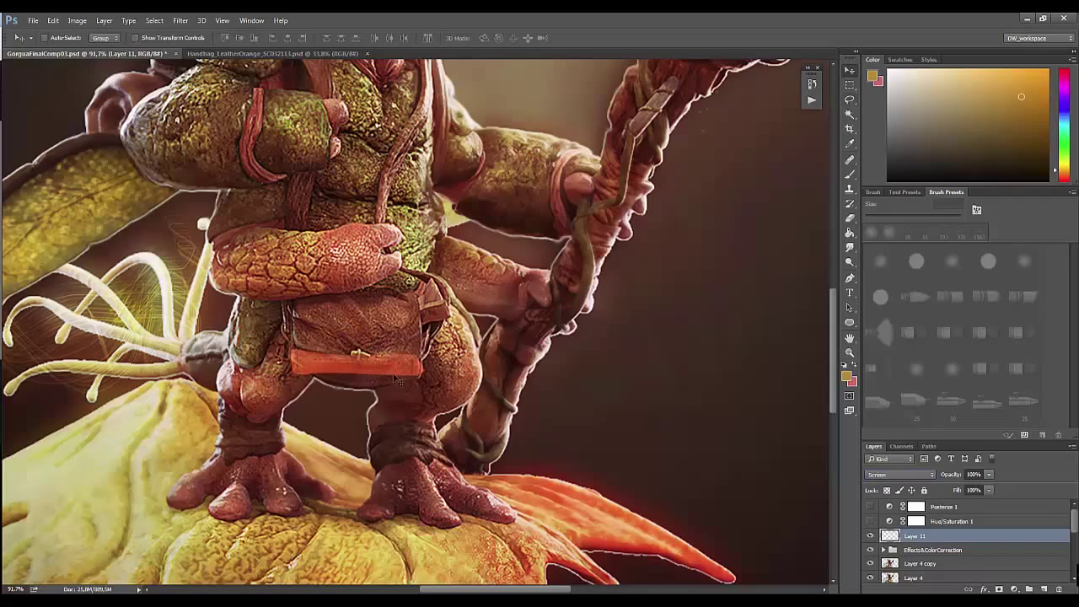
key("shift+plus")
key("shift+plus")
key("shift+plus")
key("shift+plus")
key("shift+plus")
key("shift+plus")
key("shift+plus")
key("shift+plus")
key("shift+plus")
key("shift+plus")
key("shift+plus")
key("shift+plus")
key("shift+plus")
key("shift+plus")
key("shift+plus")
key("shift+plus")
key("shift+plus")
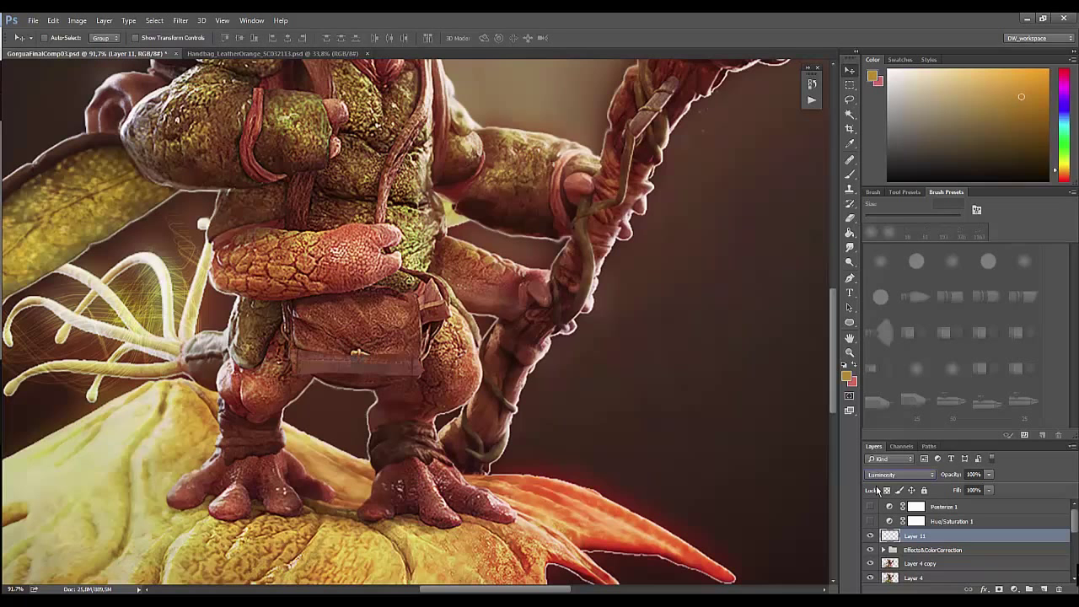
left_click(900, 474)
left_click(900, 329)
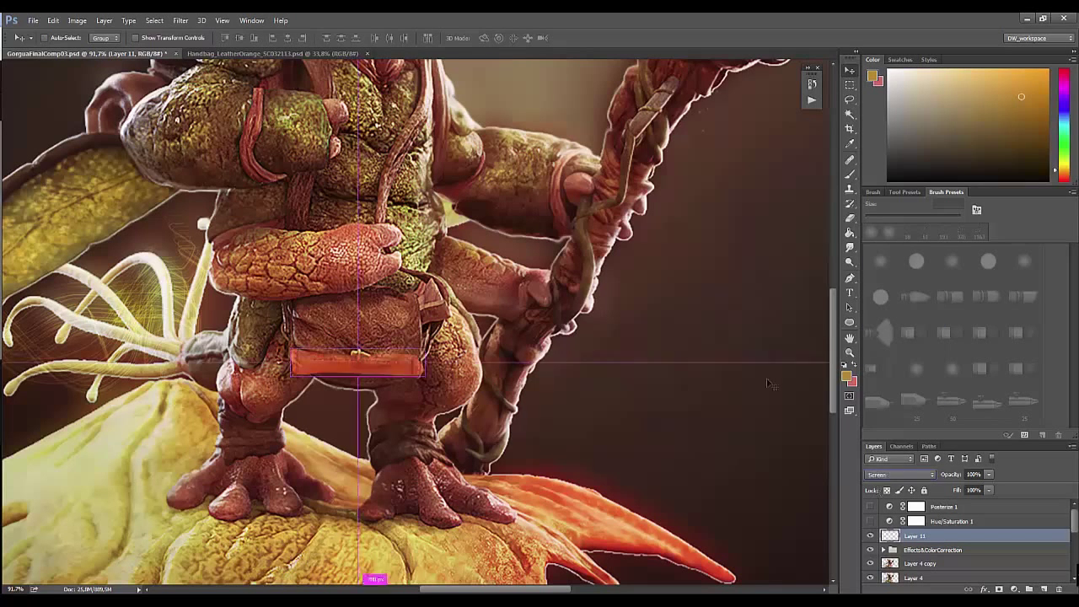
Step: Brighten the leather strip with Levels and zoom in to check it on the belt
key("ctrl+l")
left_click_drag(708, 374, 734, 378)
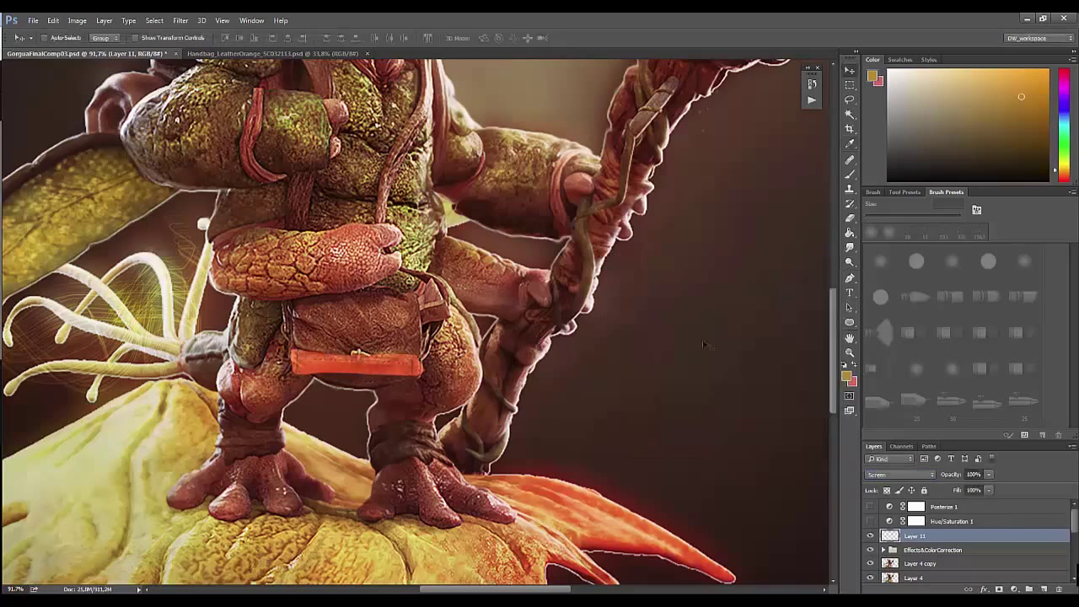
key("Return")
key("z")
key("ctrl+0")
left_click(379, 338)
Step: Discard the trial leather strip layer
key("e")
right_click(426, 303)
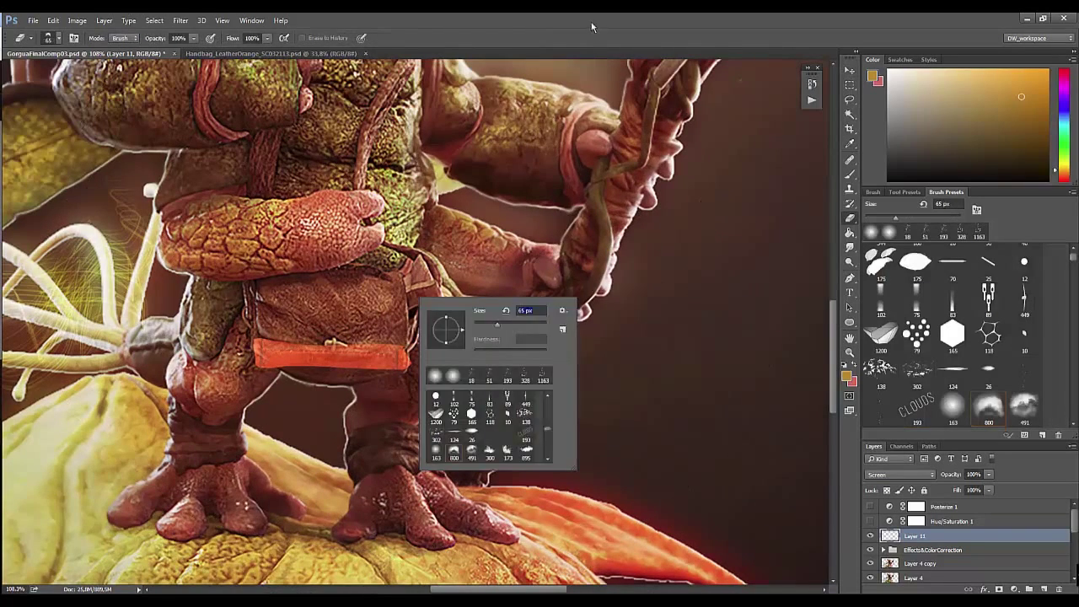
key("Escape")
key("Delete")
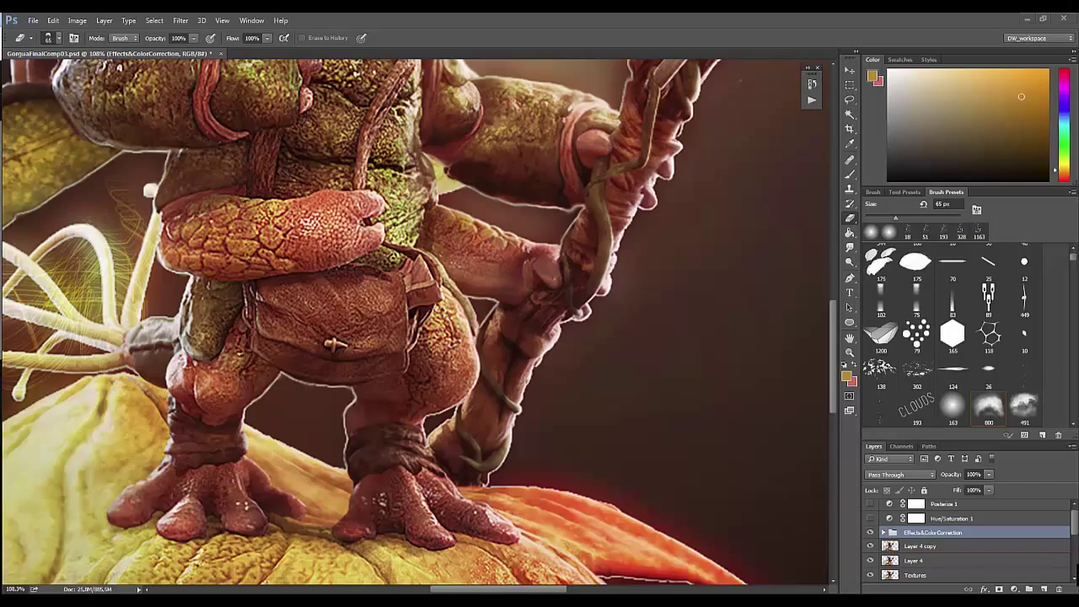
Step: Lasso the cicada's left wing in CSDA.jpg and paste it into the composite
key("ctrl+Tab")
key("l")
mouse_move(371, 237)
left_mouse_down()
mouse_move(319, 390)
mouse_move(371, 241)
left_mouse_up()
key("ctrl+c")
key("ctrl+Tab")
key("ctrl+v")
key("ctrl+t")
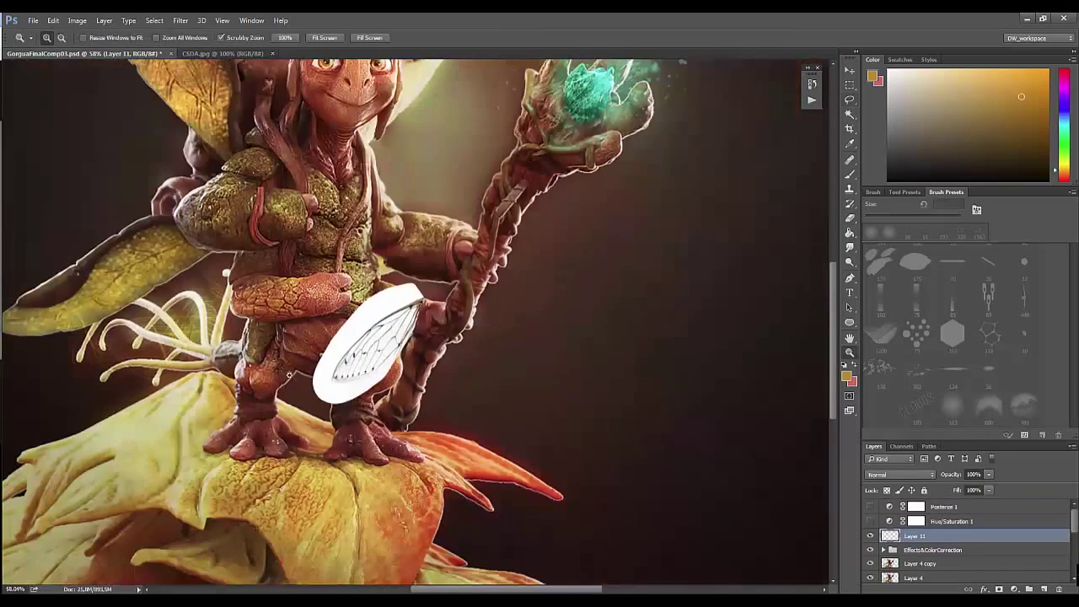
Step: Move, enlarge and rotate the pasted wing over the creature's back, blending it in Screen mode
left_click_drag(378, 358, 105, 297)
left_click_drag(151, 222, 334, 126)
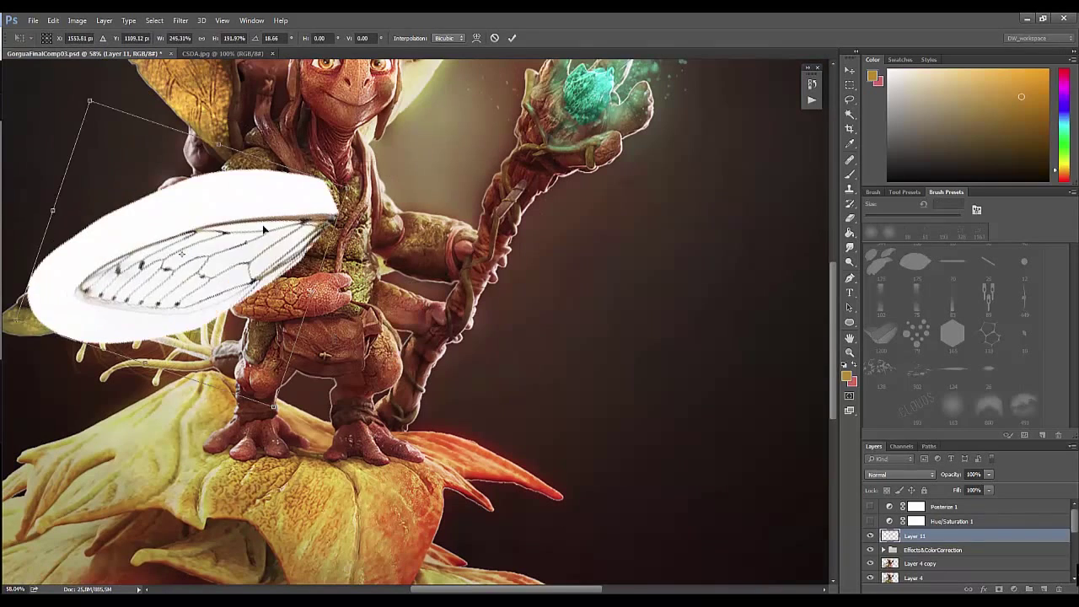
left_click_drag(264, 226, 200, 251)
key("Return")
left_click(901, 473)
left_click(877, 324)
Step: Set the wing to Lighten and darken its tones with Levels to isolate the veins
left_click_drag(279, 383, 511, 373)
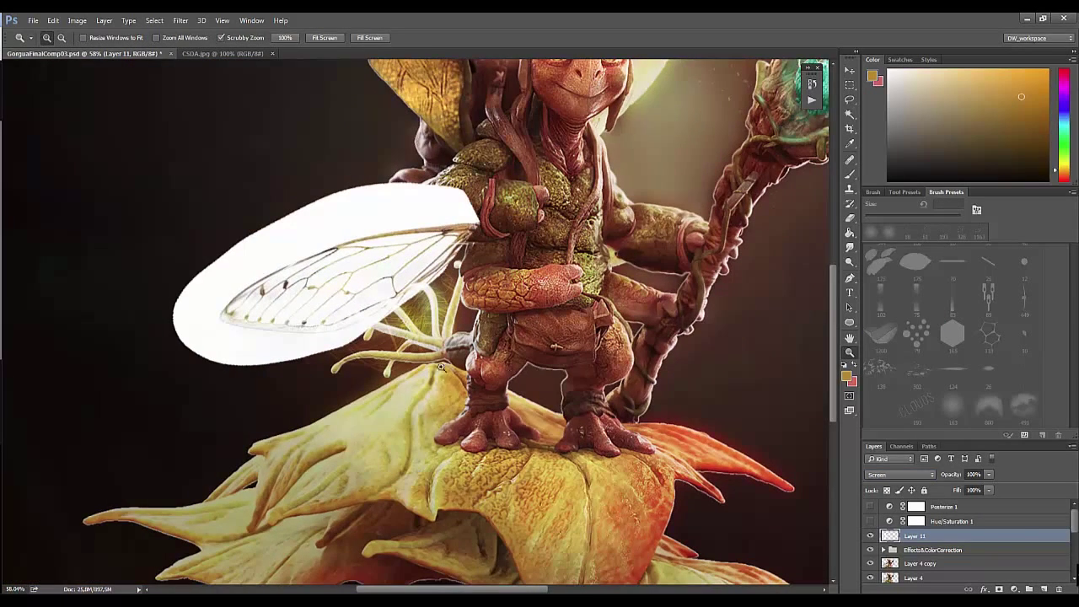
key("w")
left_click(360, 359)
key("ctrl+d")
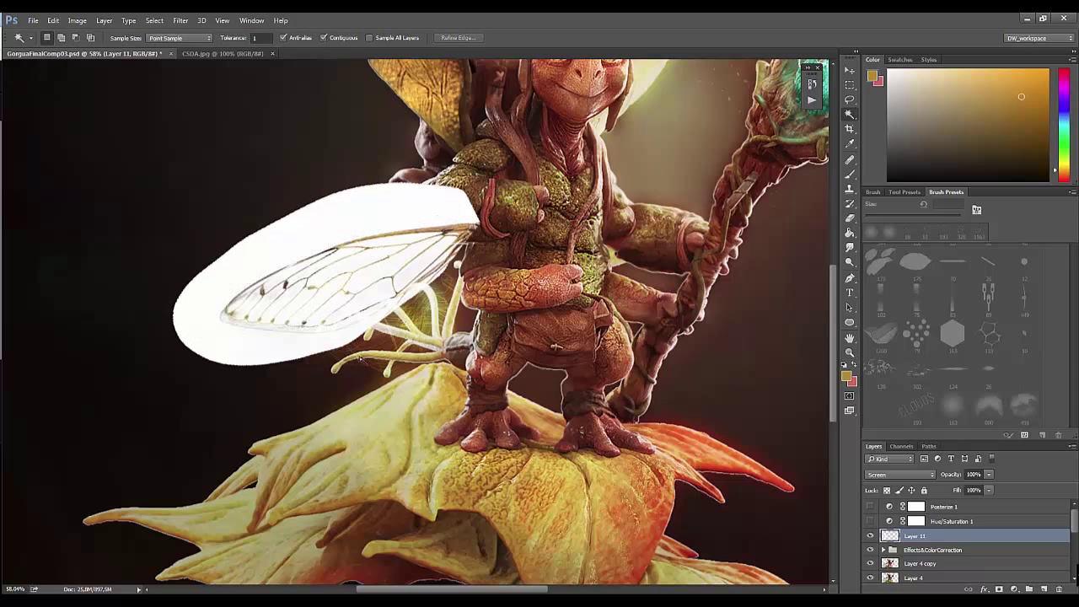
left_click(896, 473)
left_click(881, 313)
key("ctrl+l")
mouse_move(625, 378)
left_mouse_down()
mouse_move(725, 380)
mouse_move(706, 380)
left_mouse_up()
key("Return")
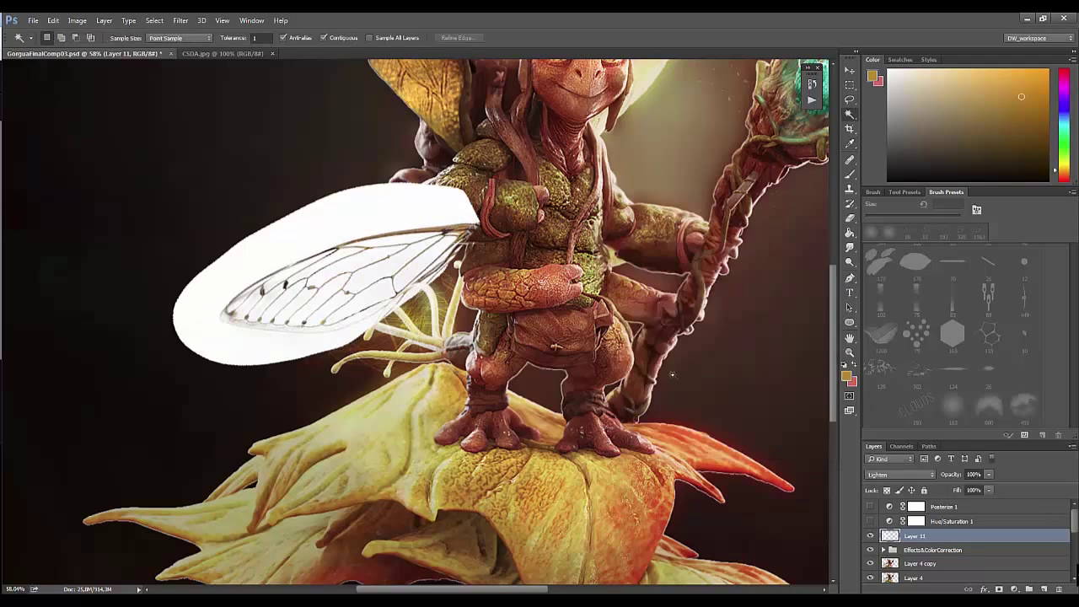
Step: Test blend modes and reposition the white wing, then delete that layer
key("ctrl+u")
key("Escape")
key("shift+minus")
key("shift+plus")
key("shift+plus")
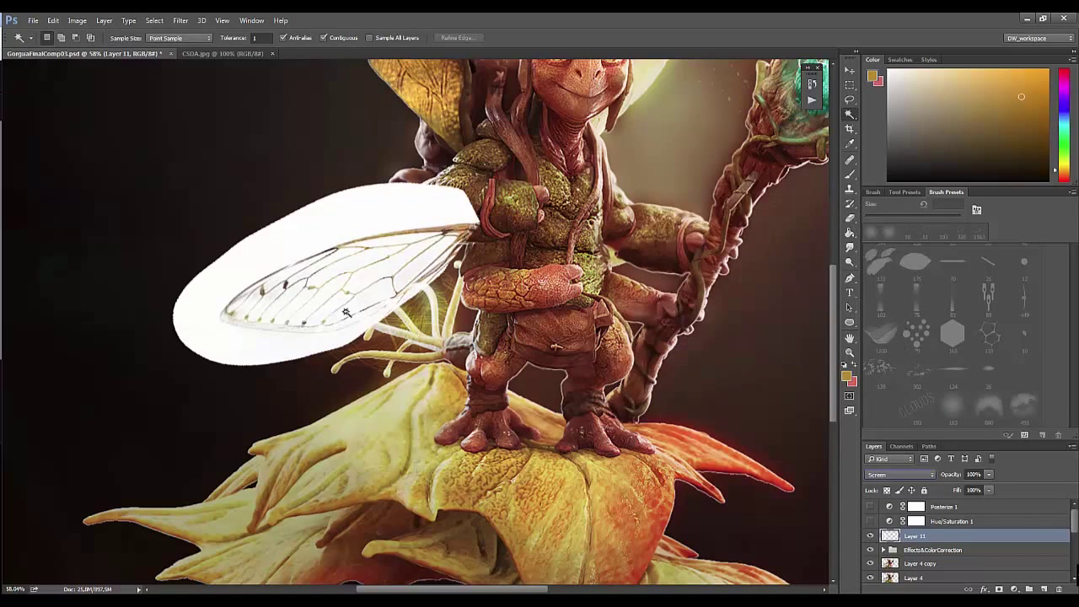
key("ctrl+t")
left_click_drag(345, 312, 270, 302)
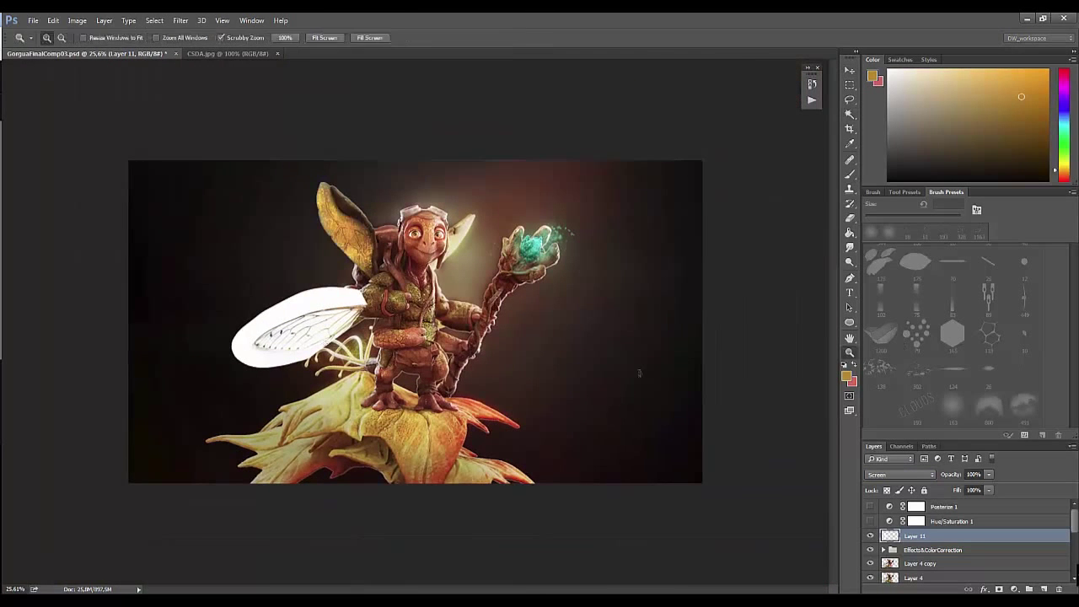
left_click_drag(324, 341, 362, 341)
left_click_drag(1042, 567, 1058, 588)
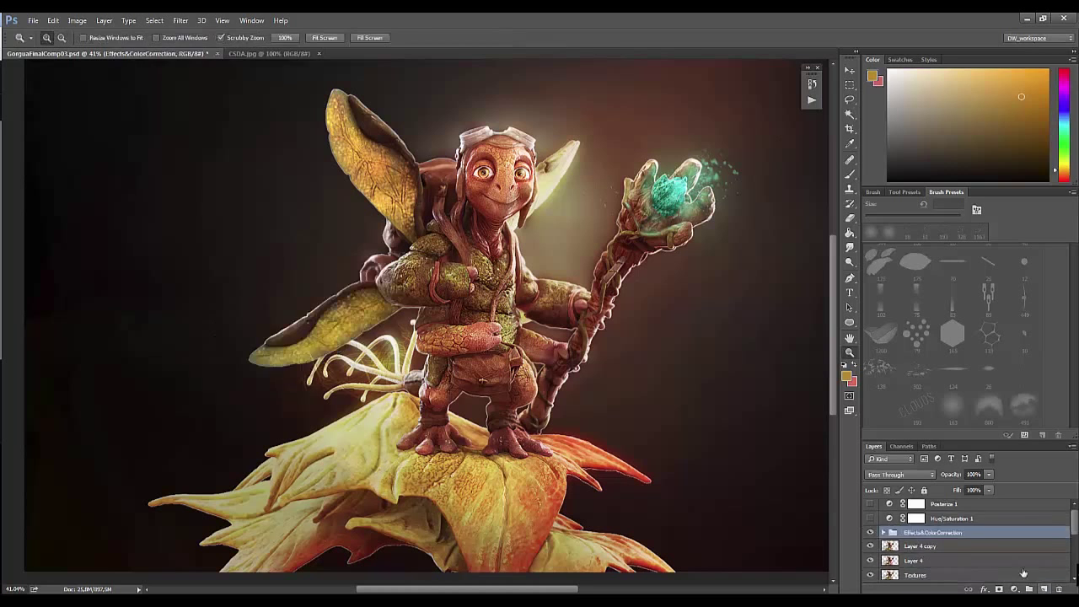
left_click(964, 522)
Step: Lasso the cicada's left wing in CSDA.jpg again and paste it into the composite
left_click(266, 53)
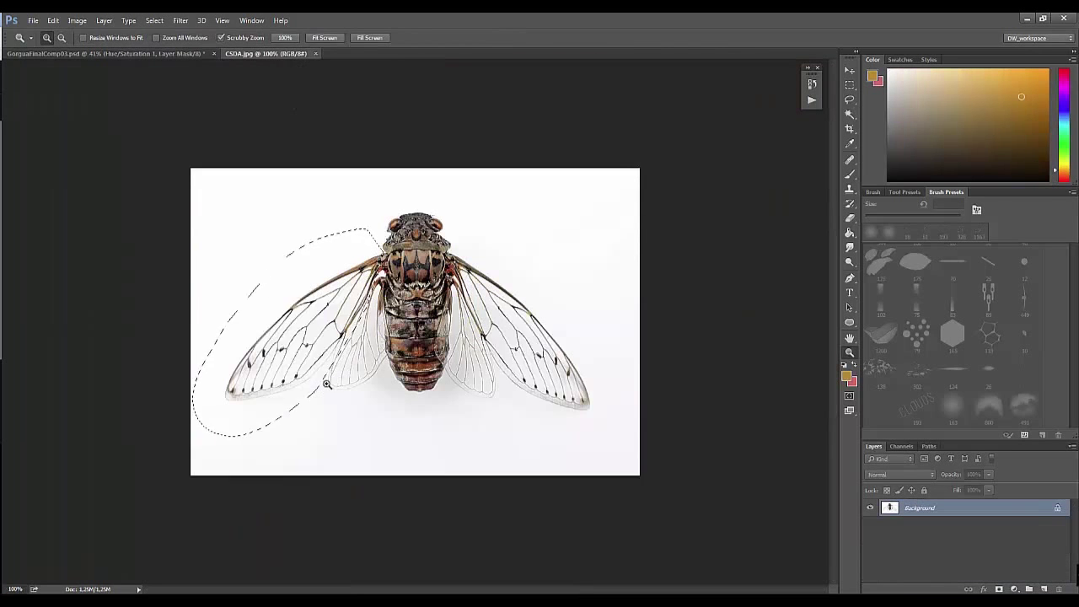
key("ctrl+0")
key("l")
left_click(285, 384)
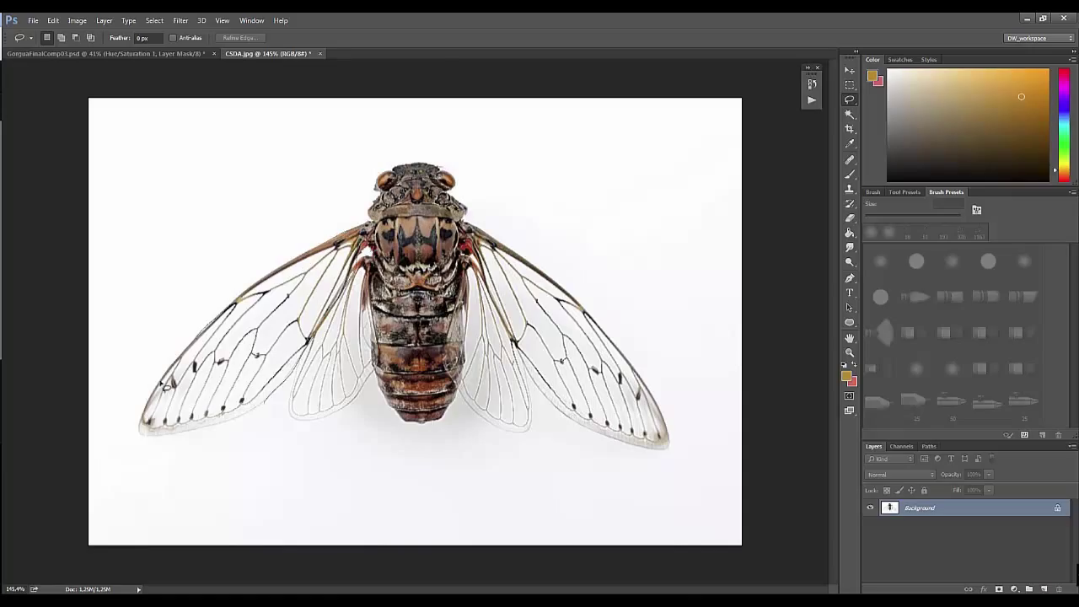
left_click_drag(205, 433, 376, 219)
key("ctrl+Tab")
key("ctrl+v")
Step: Scale and rotate the pasted wing and set it to Screen blending
key("z")
mouse_move(371, 375)
left_mouse_down()
mouse_move(428, 228)
mouse_move(518, 184)
left_mouse_up()
key("ctrl+t")
key("Return")
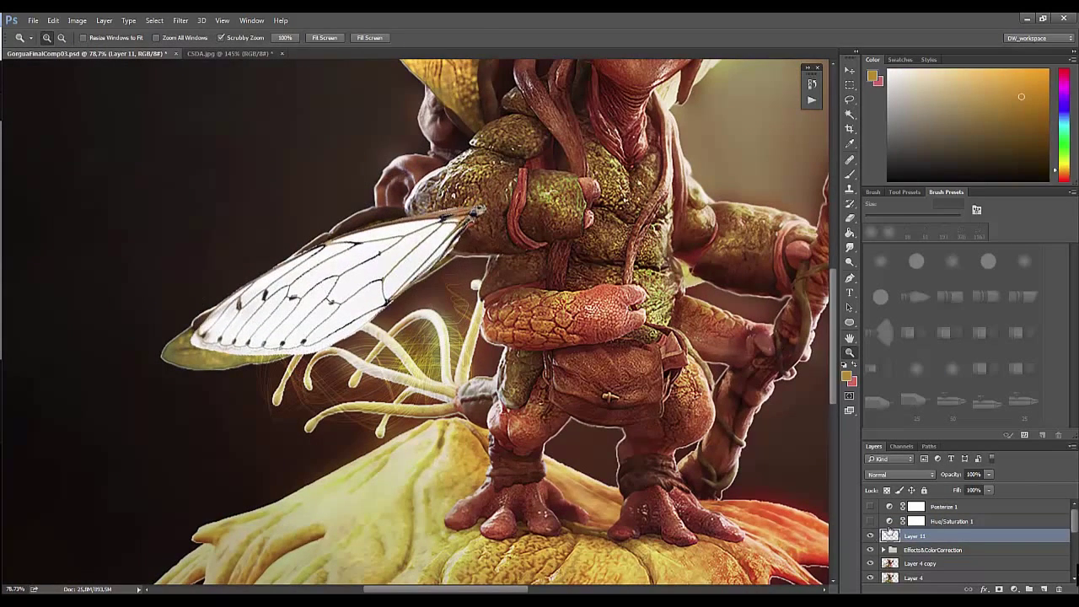
left_click(900, 474)
left_click(901, 325)
Step: Raise the wing's black input level to 156 and try Darken, Soft Light and other blend modes
key("ctrl+l")
left_click_drag(624, 377, 712, 377)
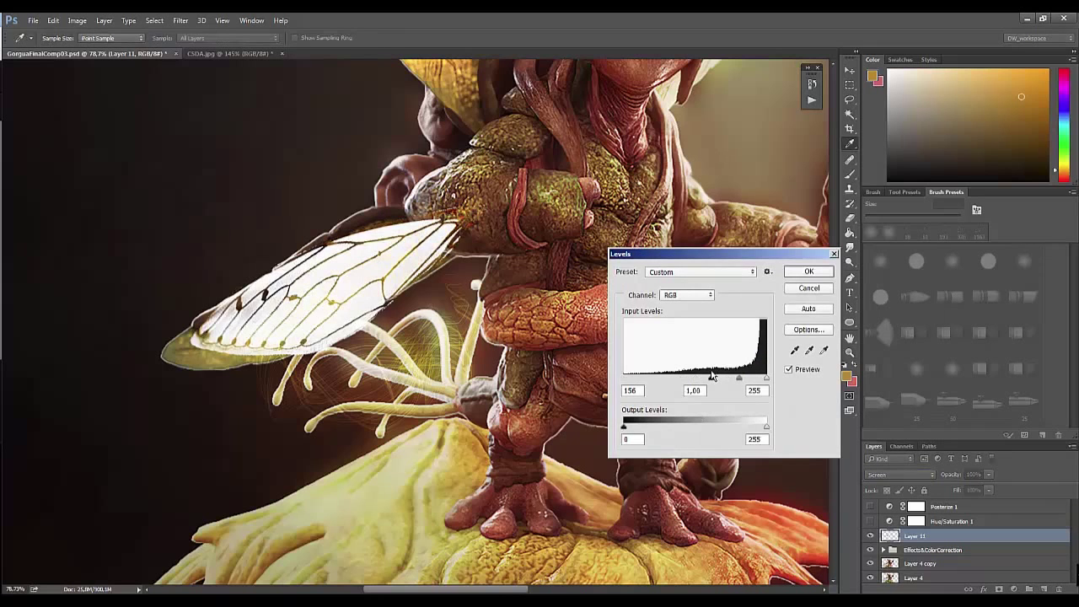
key("Return")
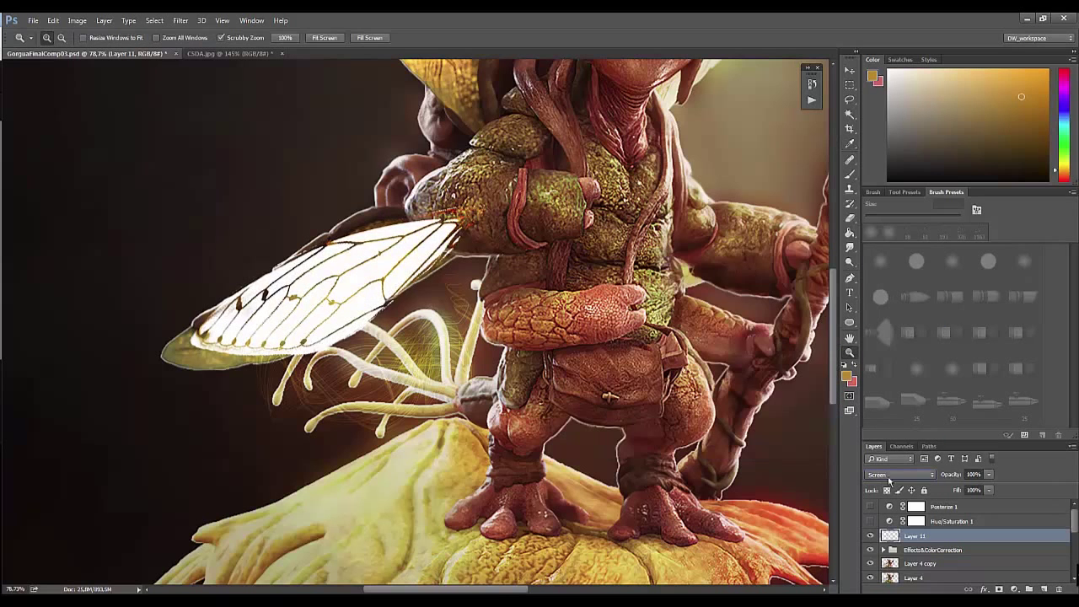
key("shift+minus")
key("shift+minus")
key("shift+minus")
key("shift+plus")
key("shift+plus")
key("shift+plus")
key("shift+plus")
key("shift+plus")
key("shift+plus")
key("shift+plus")
mouse_move(338, 346)
left_mouse_down()
mouse_move(311, 399)
mouse_move(396, 347)
left_mouse_up()
key("shift+minus")
key("shift+minus")
key("shift+minus")
key("shift+minus")
key("shift+minus")
key("shift+minus")
key("shift+minus")
key("shift+minus")
key("shift+minus")
key("shift+plus")
scroll(389, 349, "up", 5)
Step: Warp the wing's mesh so it follows the creature's lower wing
key("ctrl+t")
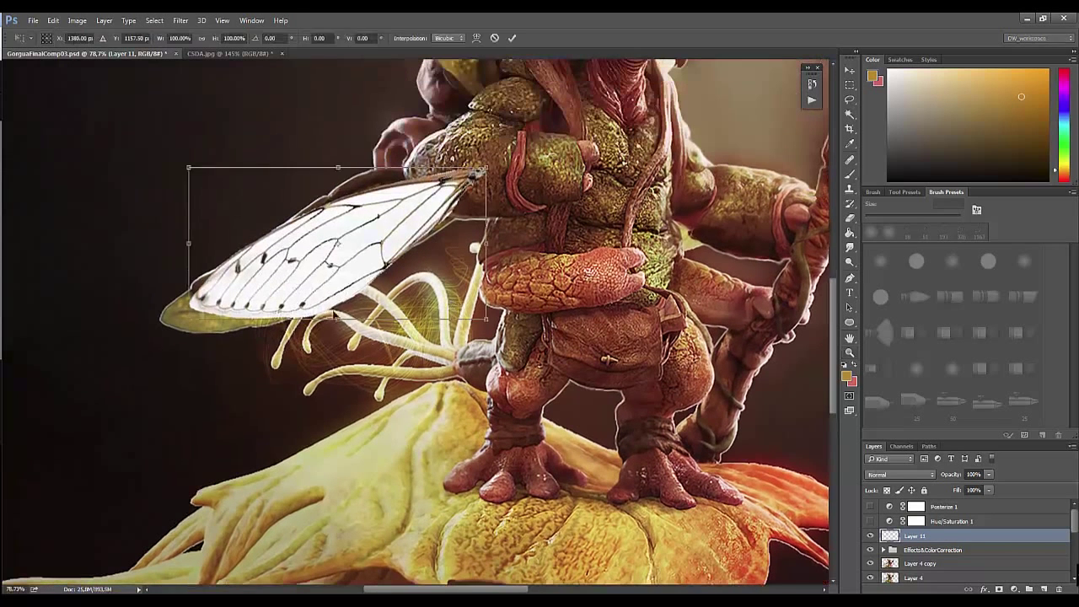
right_click(281, 257)
left_click(313, 328)
left_click_drag(188, 319, 149, 340)
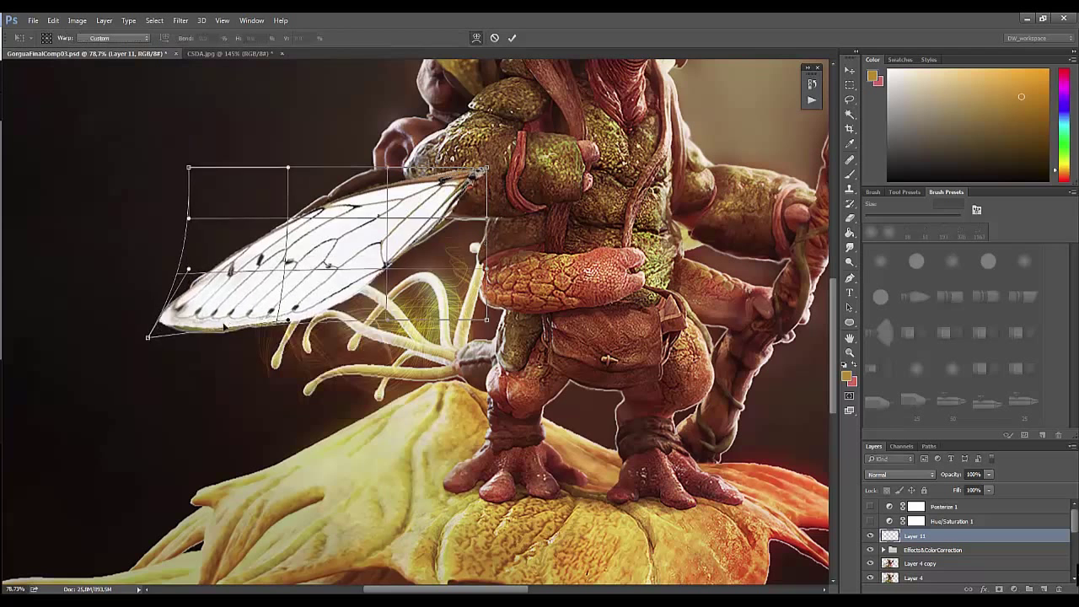
mouse_move(363, 210)
left_mouse_down()
mouse_move(371, 181)
mouse_move(362, 199)
left_mouse_up()
key("Return")
Step: Fade Layer 11 to 32% opacity and erase its upper area near the body
key("z")
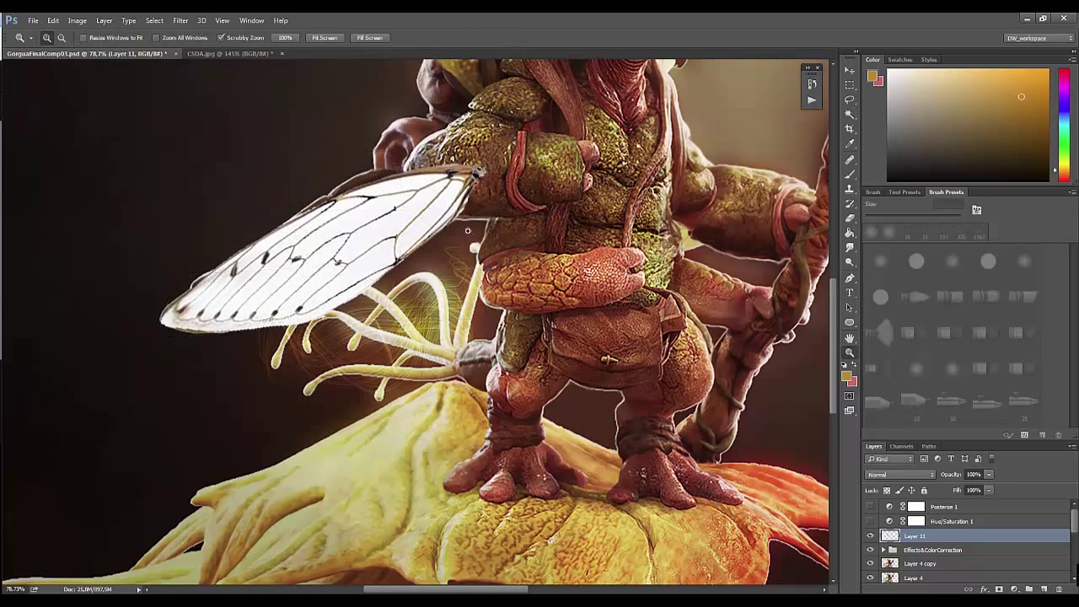
type("e")
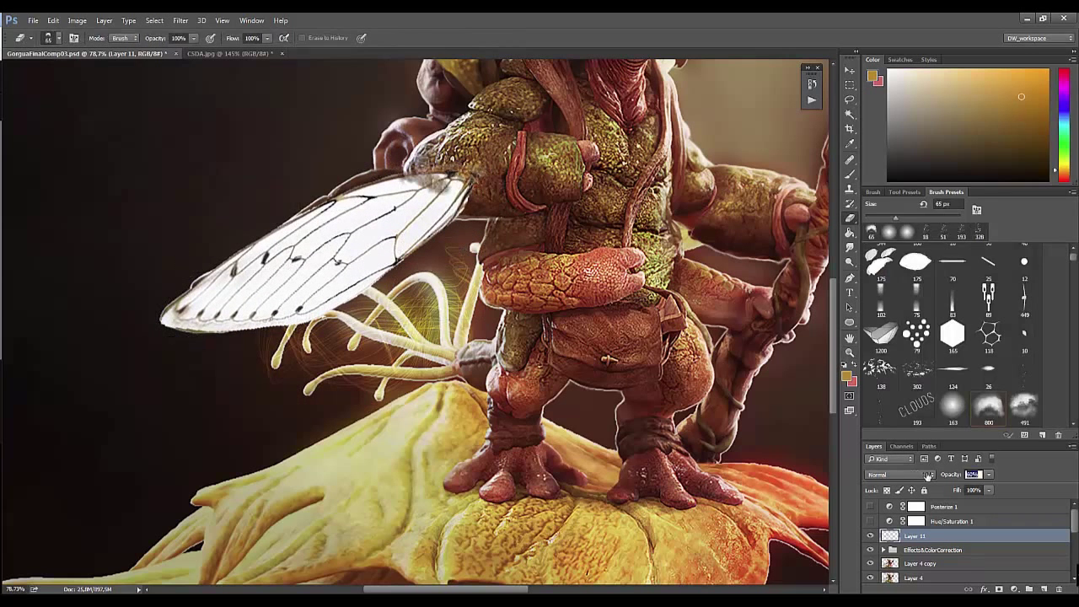
type("32")
left_click_drag(459, 181, 449, 206)
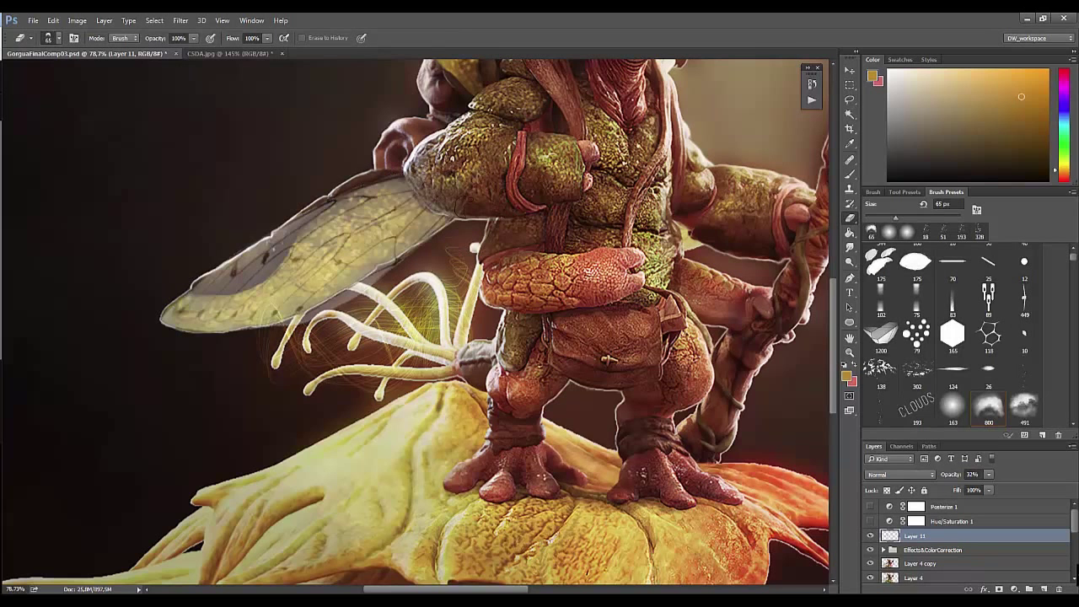
left_click_drag(384, 276, 337, 299)
left_click_drag(207, 282, 249, 277)
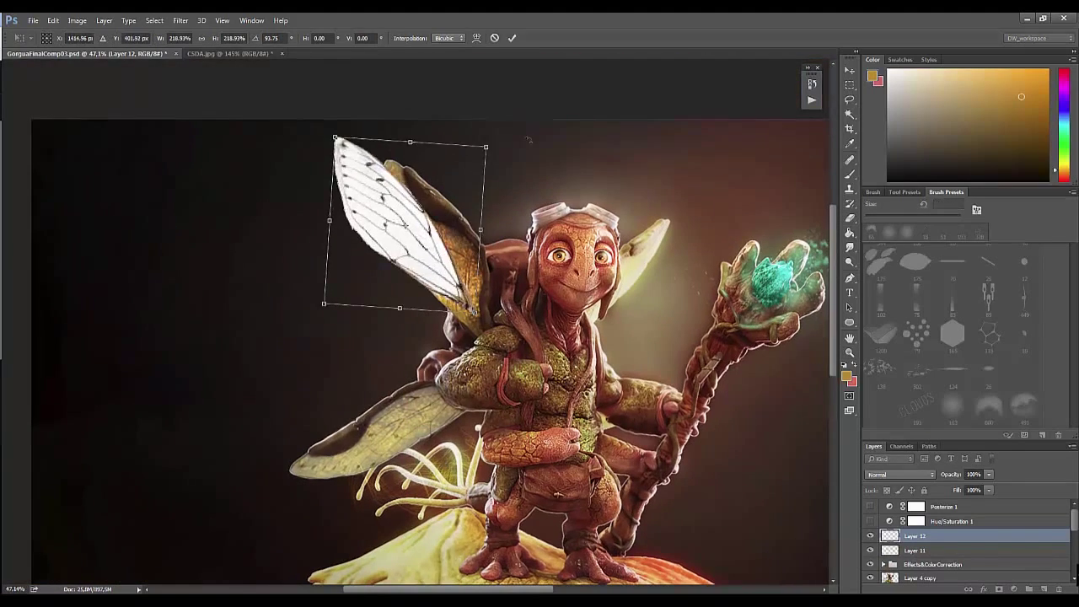
Step: Enlarge and rotate a second wing over the upper wing and erase parts of it
left_click_drag(478, 99, 503, 275)
key("Return")
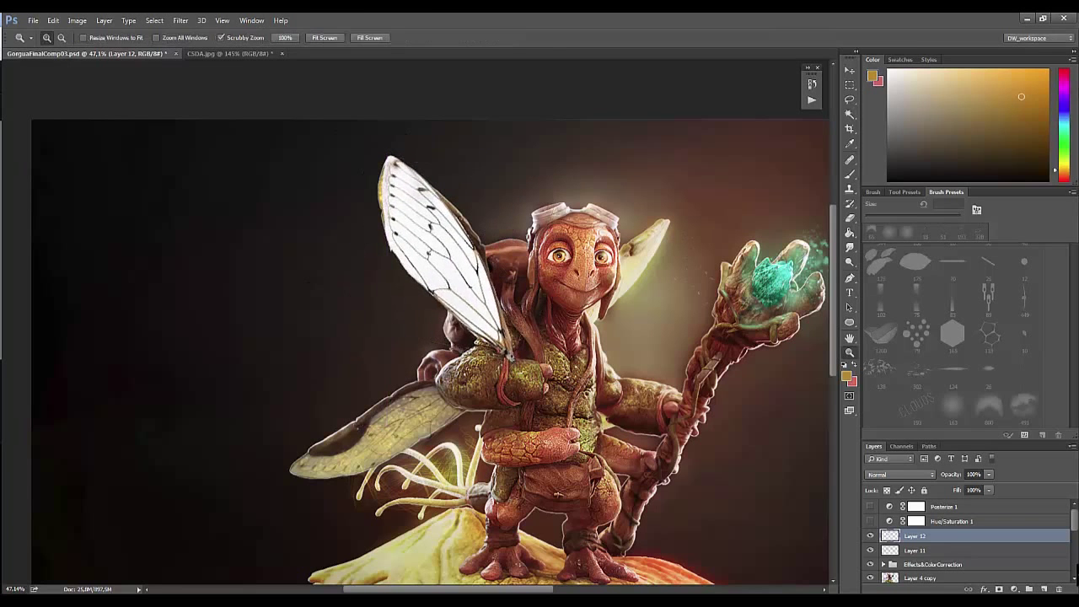
type("44")
key("e")
mouse_move(409, 165)
left_mouse_down()
mouse_move(485, 259)
mouse_move(506, 357)
left_mouse_up()
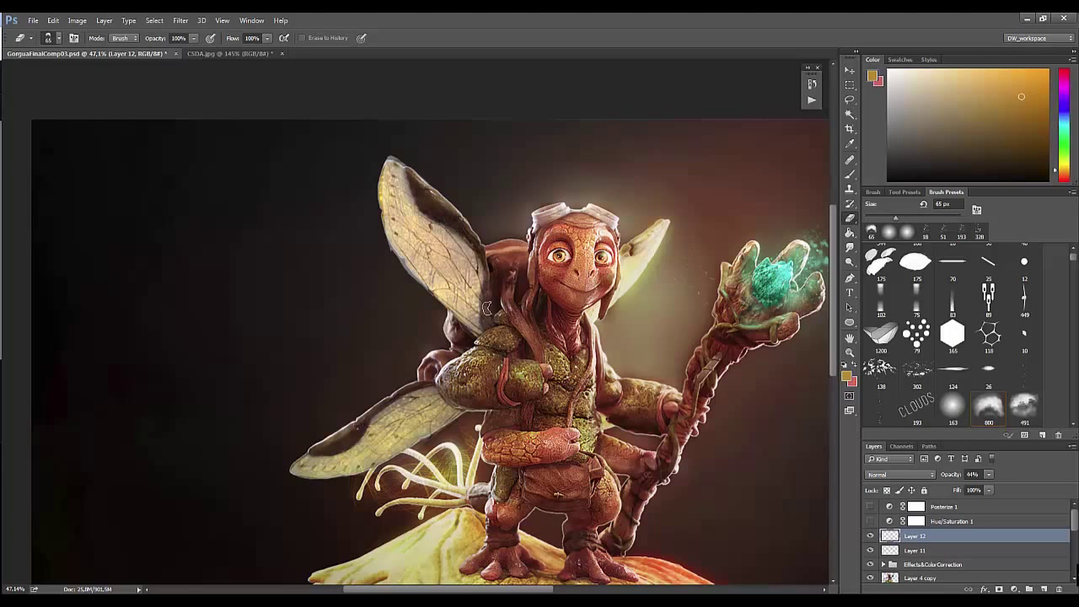
left_click_drag(413, 159, 408, 171)
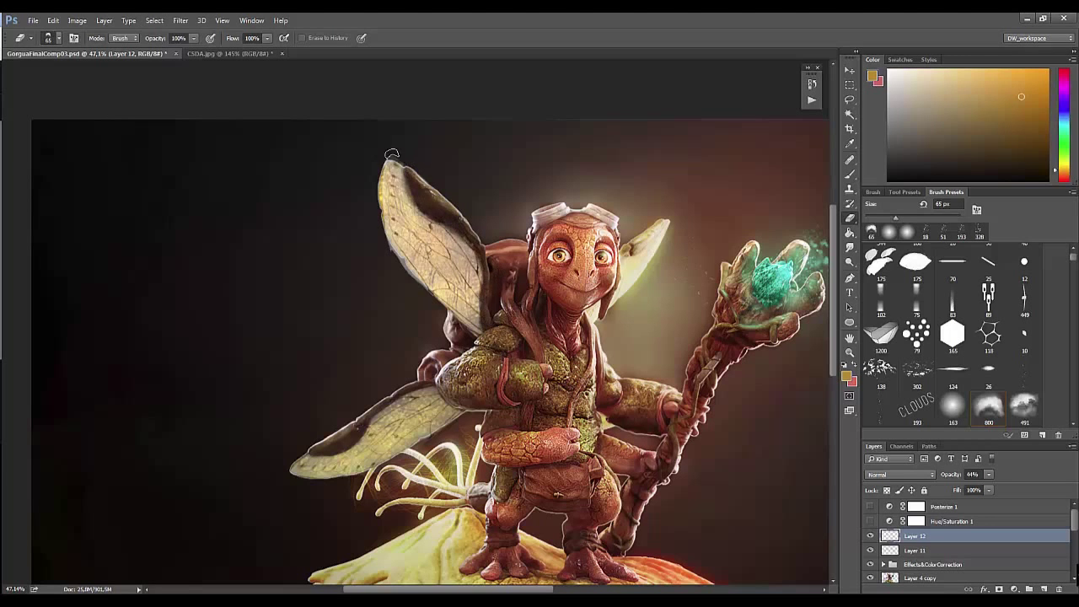
Step: Set both Layer 12 and Layer 11 to Soft Light blending
left_click(900, 474)
left_click(894, 377)
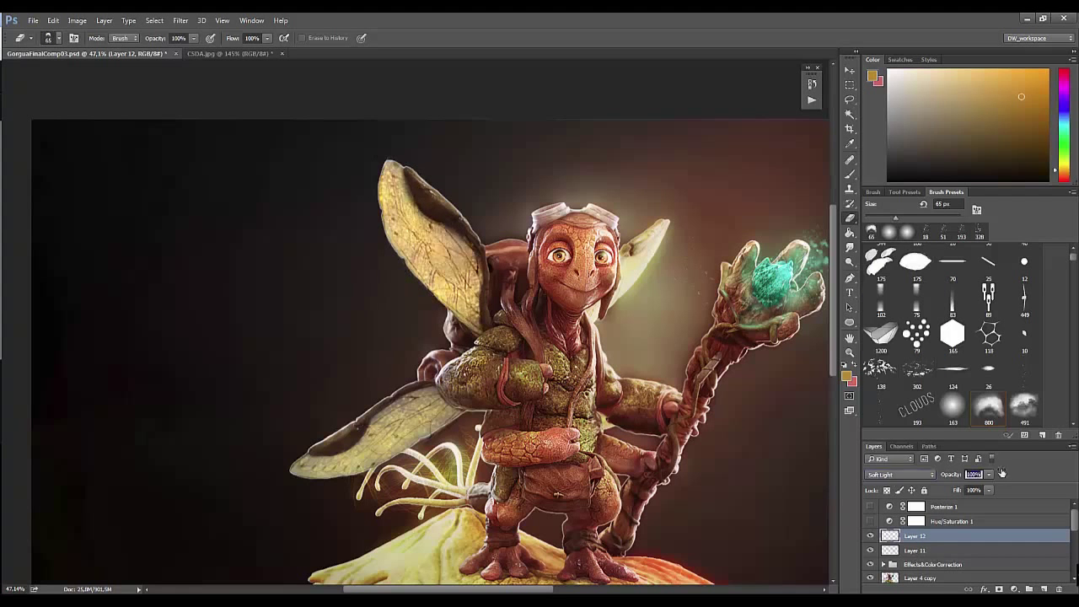
left_click(917, 550)
left_click(901, 474)
left_click(894, 364)
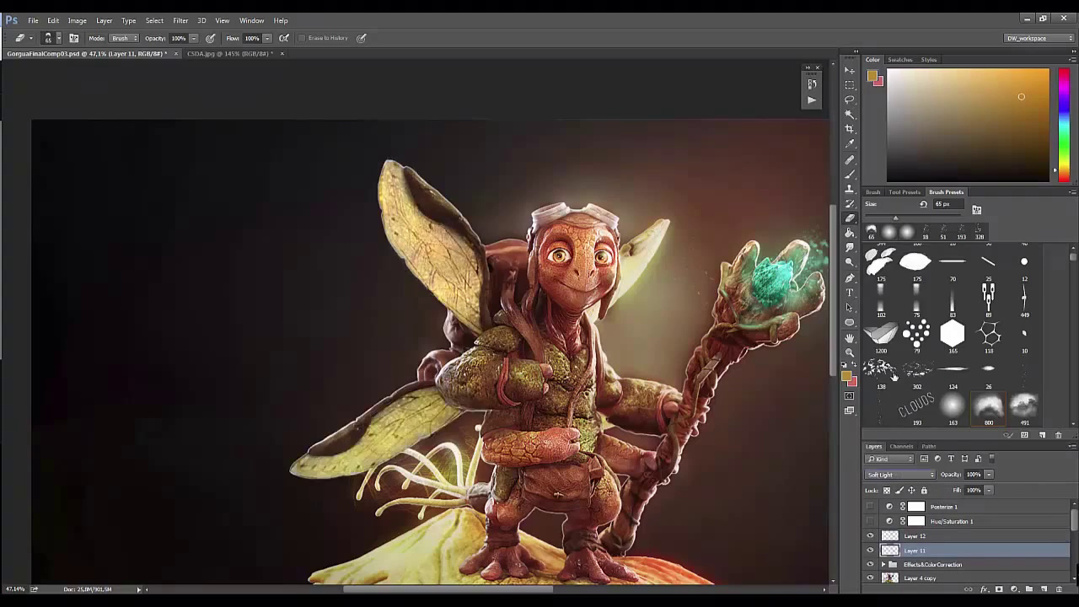
key("z")
left_click_drag(455, 484, 366, 541)
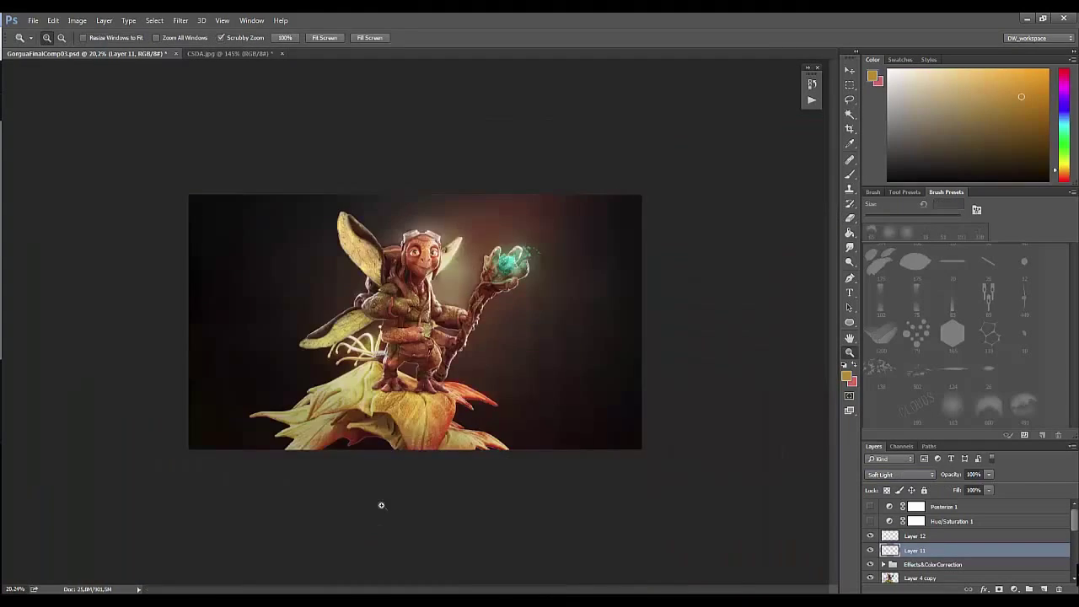
Step: Toggle the wing layers' visibility to compare the creature with and without them
left_click_drag(384, 314, 80, 413)
key("b")
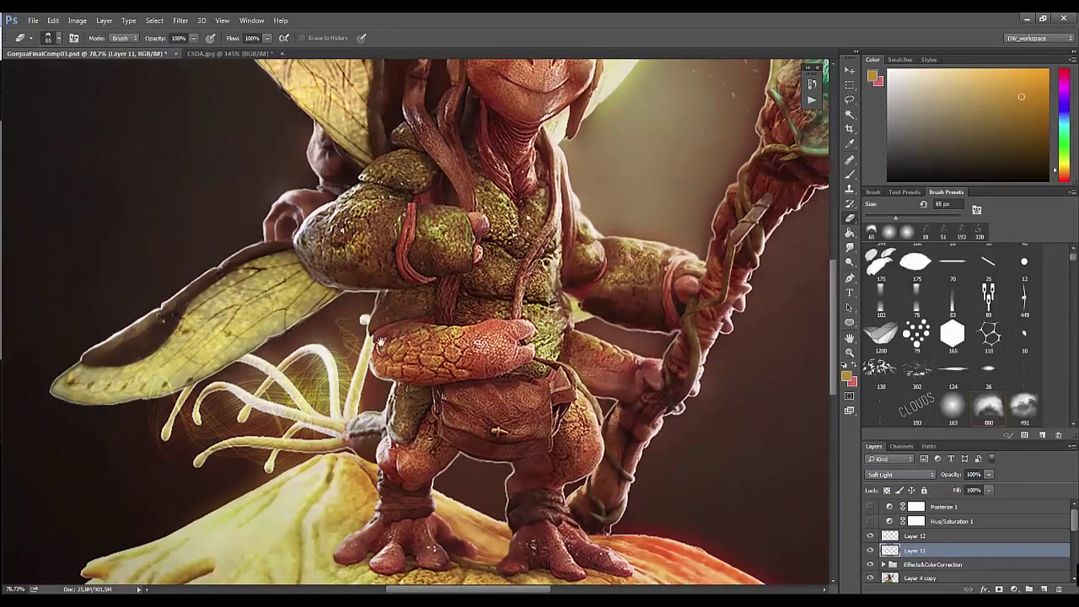
scroll(381, 341, "down", 1)
scroll(381, 342, "down", 1)
key("z")
scroll(477, 449, "down", 1)
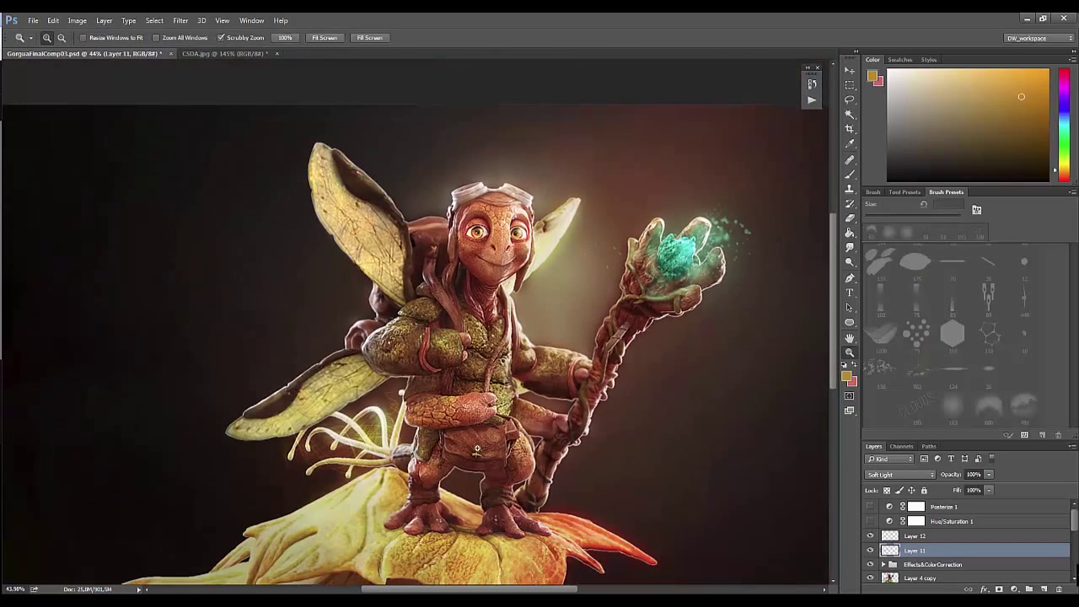
left_click(870, 549)
left_click_drag(870, 550, 870, 537)
left_click(870, 548)
left_click(870, 548)
left_click(870, 547)
left_click(870, 547)
left_click(870, 550)
left_click(871, 550)
left_click(870, 550)
left_click(871, 550)
Step: Lower Layer 11 opacity to about 38%, then select and delete both wing layers
left_click(285, 37)
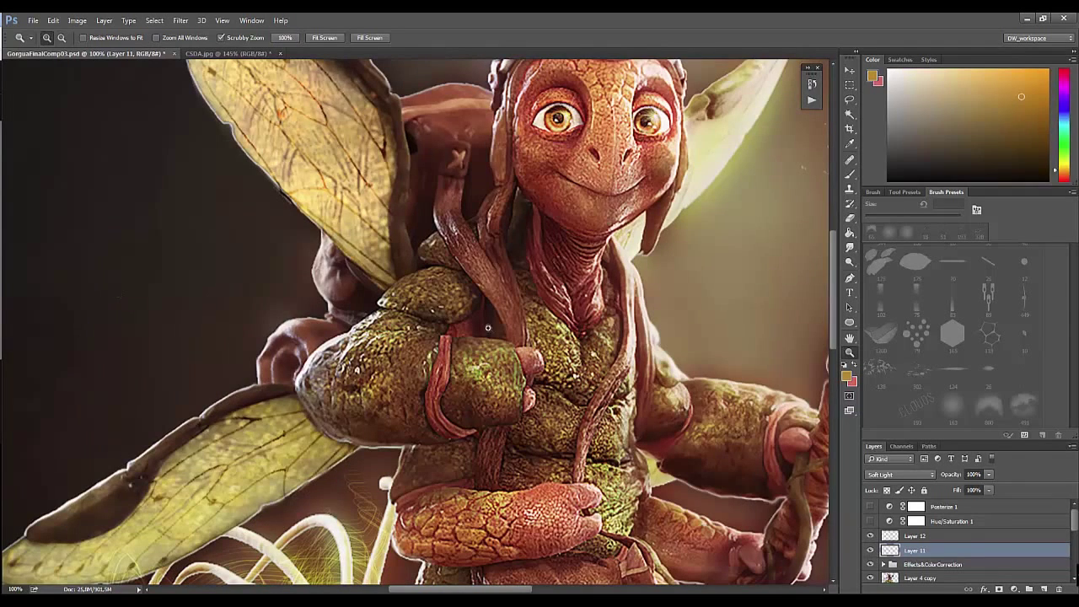
left_click_drag(927, 473, 917, 468)
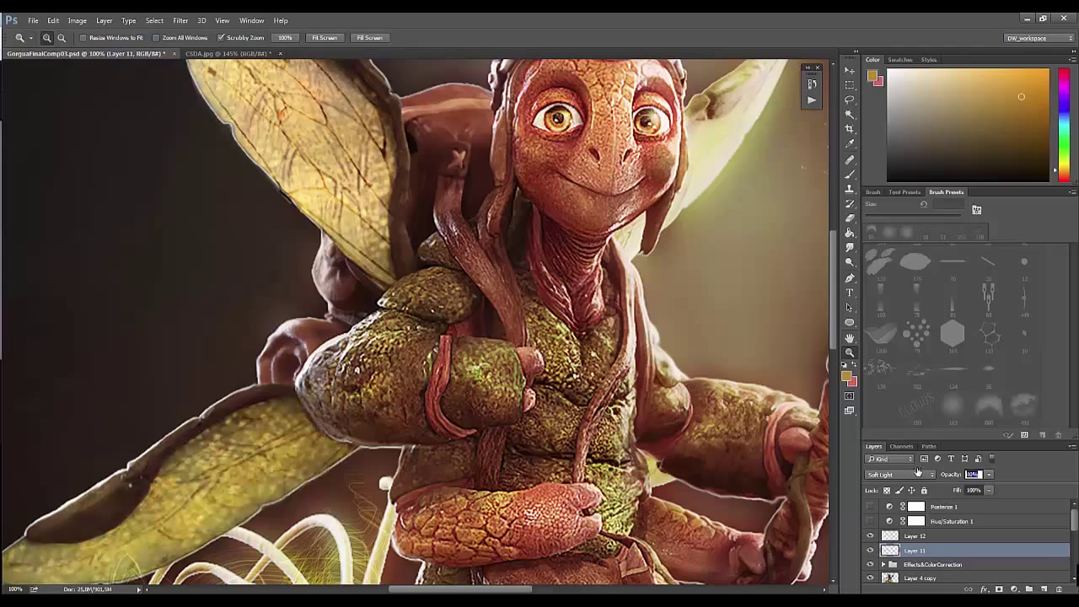
left_click(915, 535)
left_click_drag(592, 382, 514, 382)
left_click(871, 536)
left_click(871, 536)
left_click(871, 537)
left_click(870, 536)
left_click(870, 536)
left_click(870, 550)
key("ctrl+0")
key("Delete")
key("Delete")
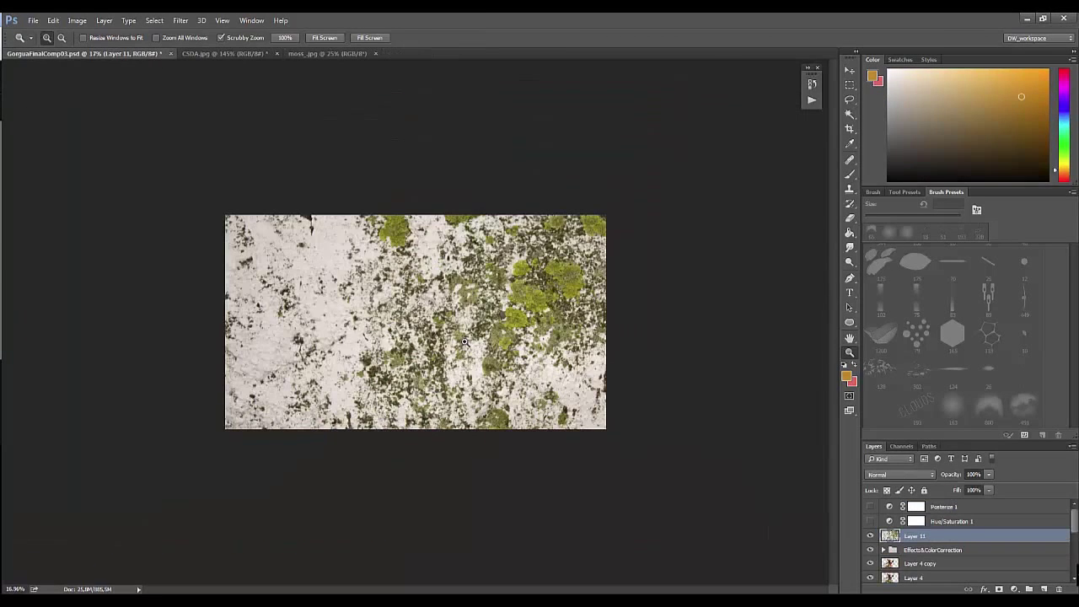
Step: Set the moss layer to Screen and desaturate it to about -80
left_click(901, 474)
left_click(901, 333)
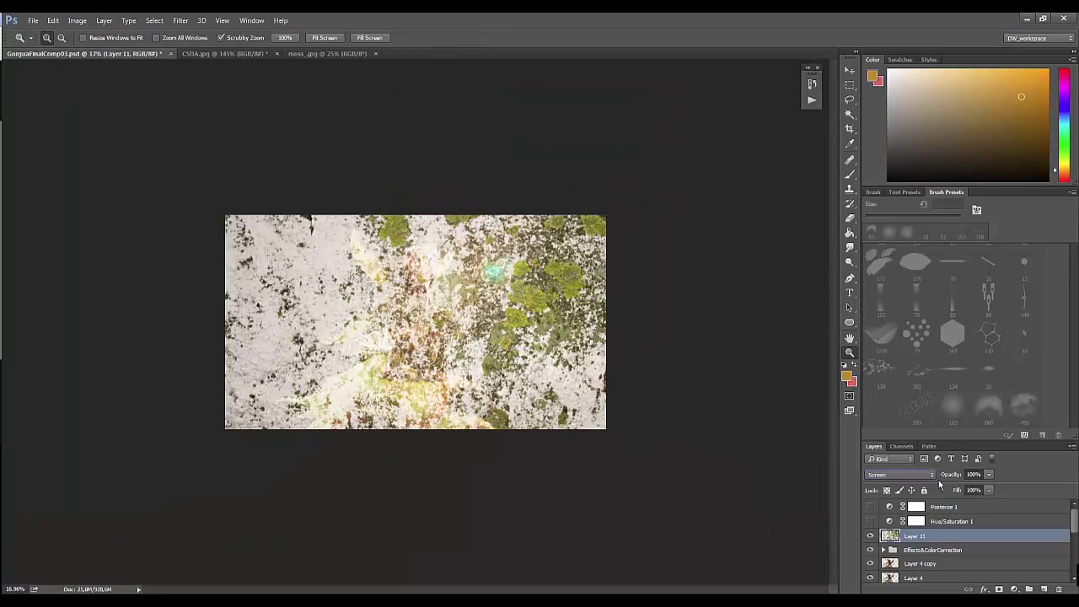
key("ctrl+l")
left_click(806, 291)
key("ctrl+u")
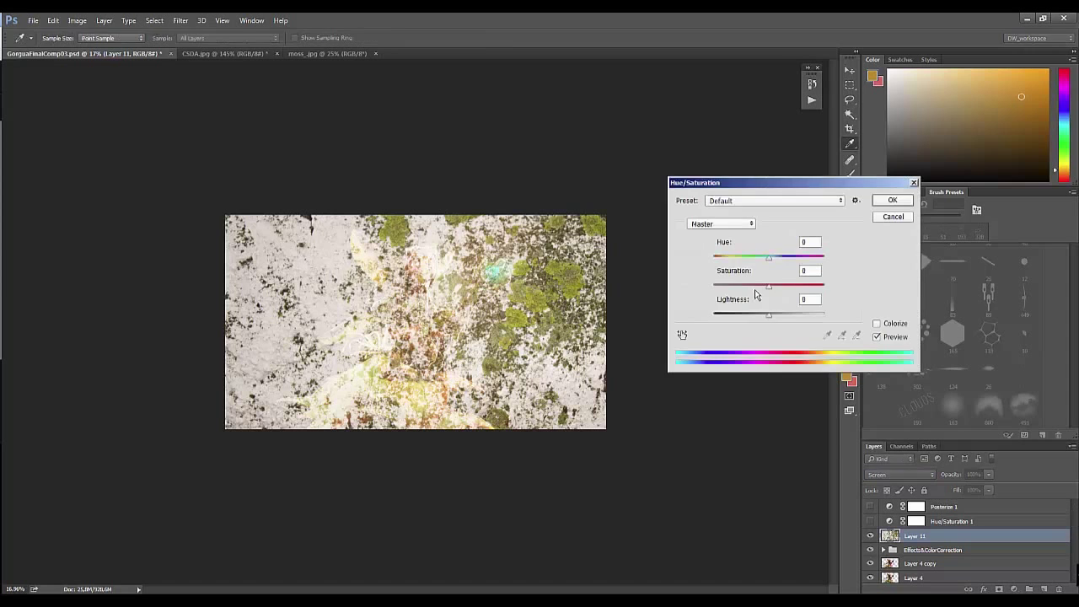
left_click_drag(768, 285, 725, 291)
left_click(892, 200)
Step: Apply Levels to the moss (black 65, white 243) and drop its opacity to 2%
key("ctrl+l")
left_click_drag(624, 378, 669, 378)
left_click_drag(766, 378, 759, 383)
key("Return")
type("z")
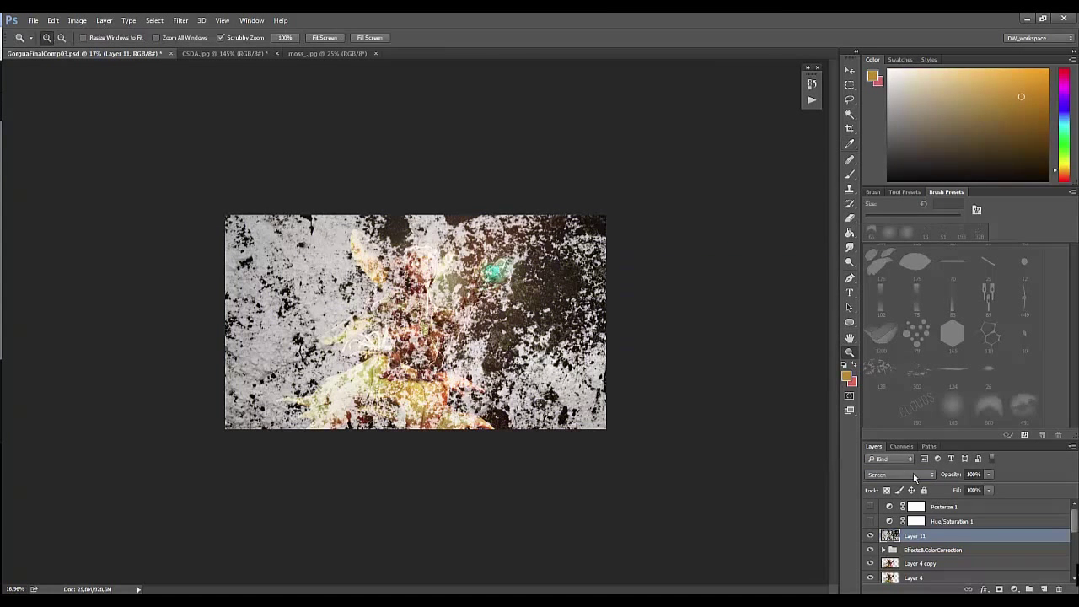
type("2")
key("Return")
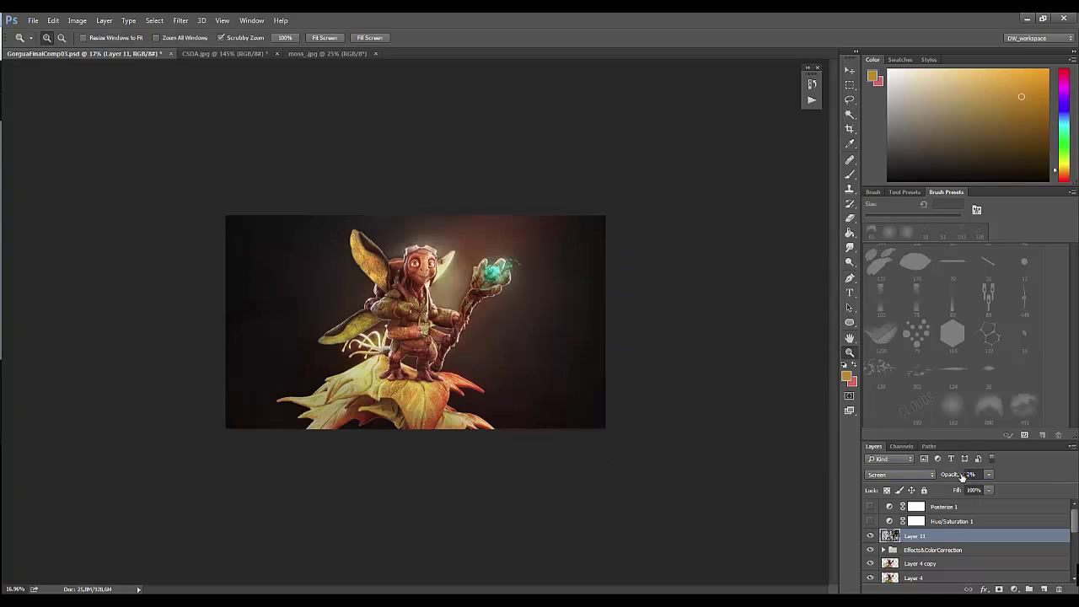
left_click_drag(458, 311, 515, 337)
Step: Shrink the moss layer to about 86% with Free Transform
scroll(521, 412, "down", 5)
key("ctrl+t")
mouse_move(564, 430)
left_mouse_down()
mouse_move(500, 385)
mouse_move(527, 407)
left_mouse_up()
key("Return")
Step: Colorize Layer 11 warm red with hue 16 and saturation 25
mouse_move(460, 329)
left_mouse_down()
mouse_move(537, 380)
mouse_move(472, 397)
left_mouse_up()
key("ctrl+u")
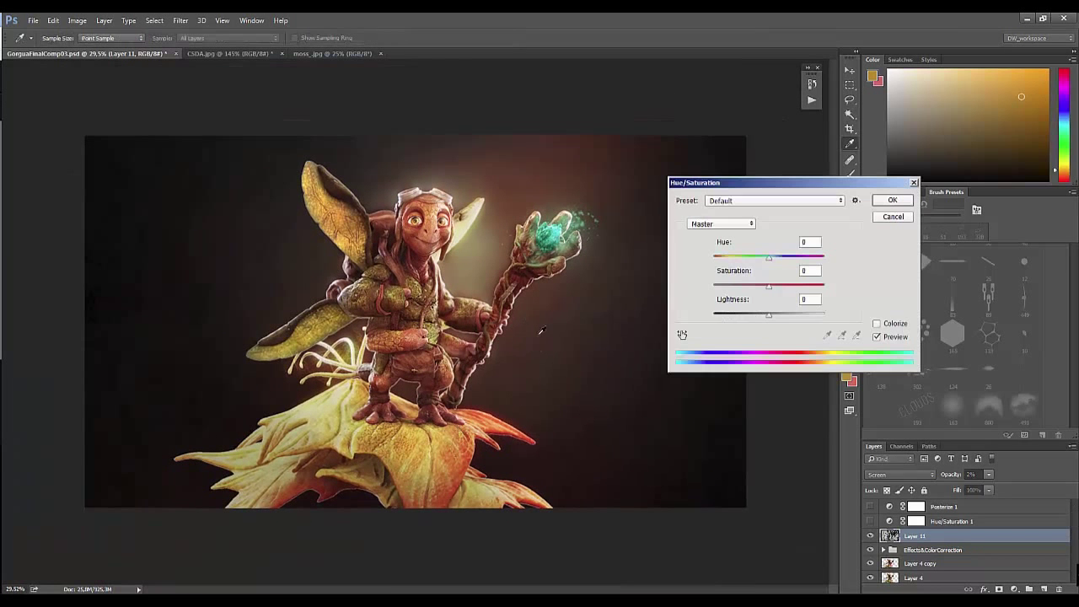
left_click_drag(725, 257, 718, 257)
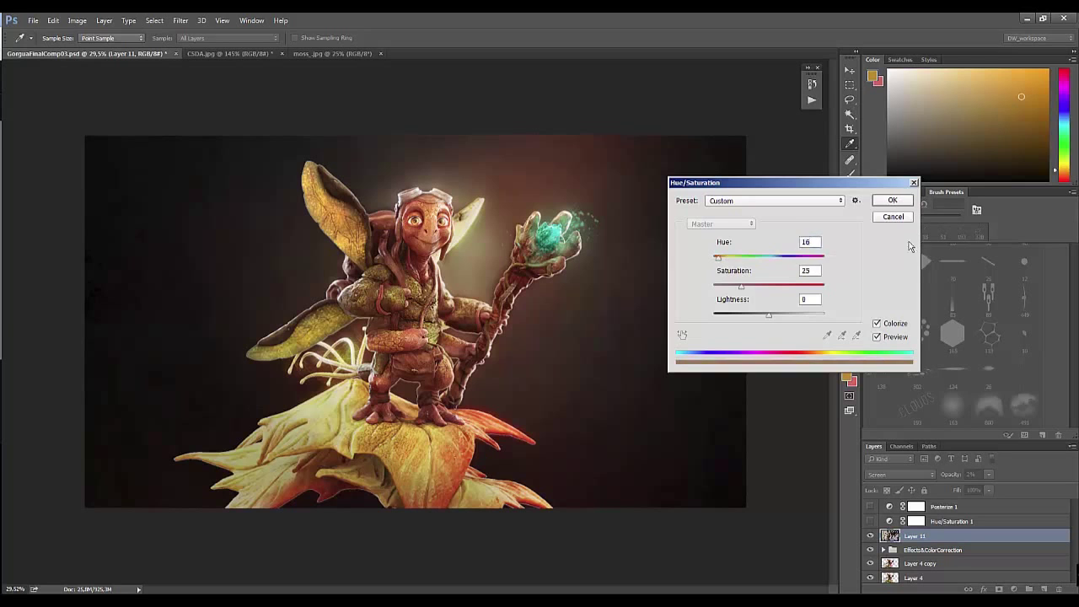
key("Return")
left_click_drag(435, 346, 374, 467)
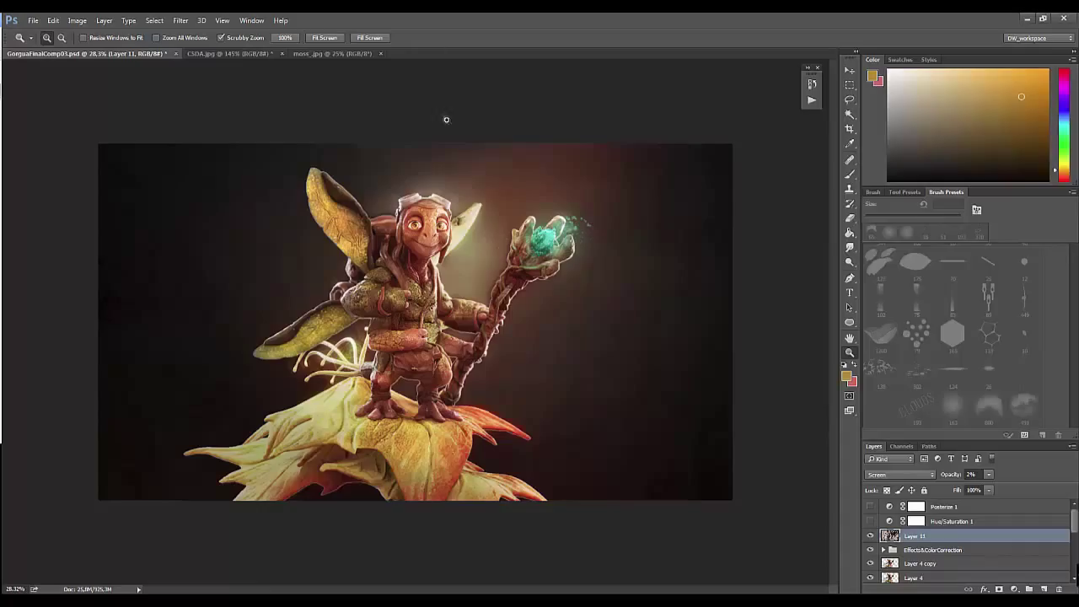
Step: Bring in the fireflies image scaled over the canvas, blended in Screen mode
mouse_move(424, 200)
left_mouse_down()
mouse_move(371, 299)
mouse_move(96, 106)
left_mouse_up()
key("Return")
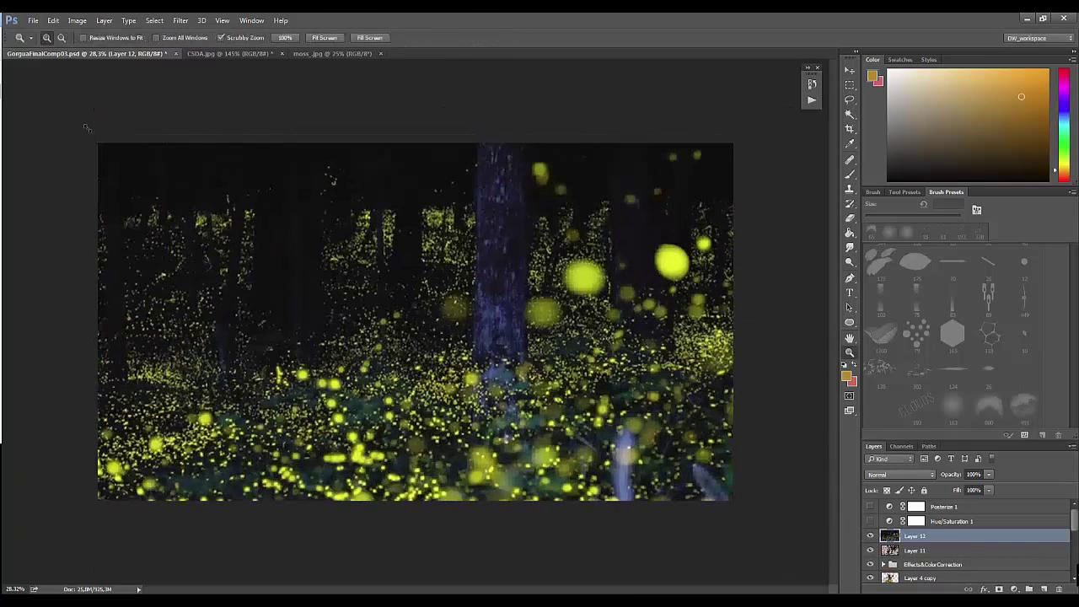
left_click(928, 478)
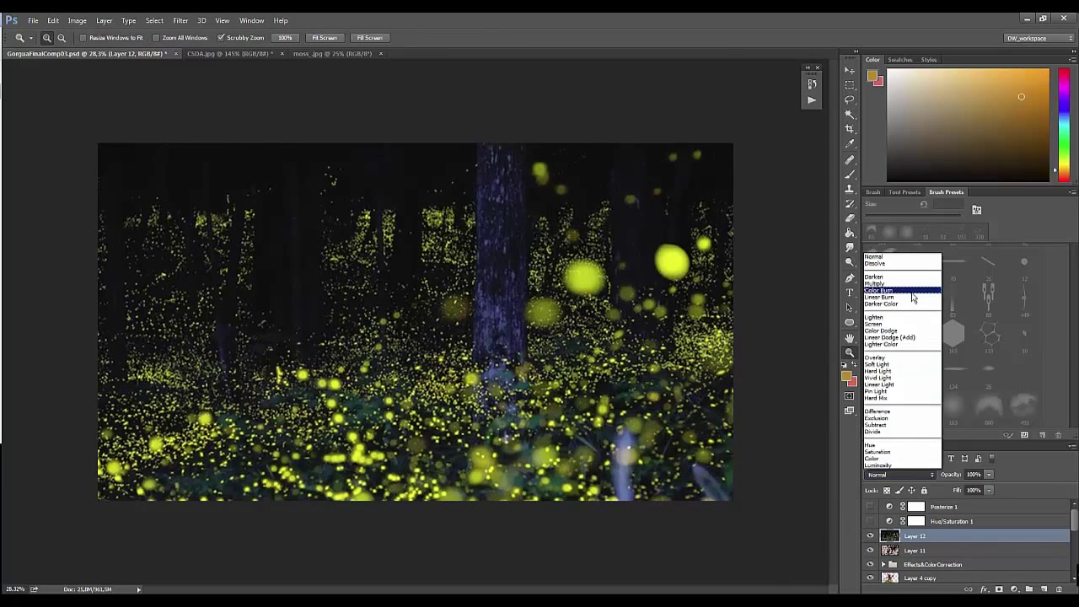
left_click(903, 326)
Step: Darken the fireflies with Levels (black crushed, white 252) and lower the layer opacity
key("ctrl+l")
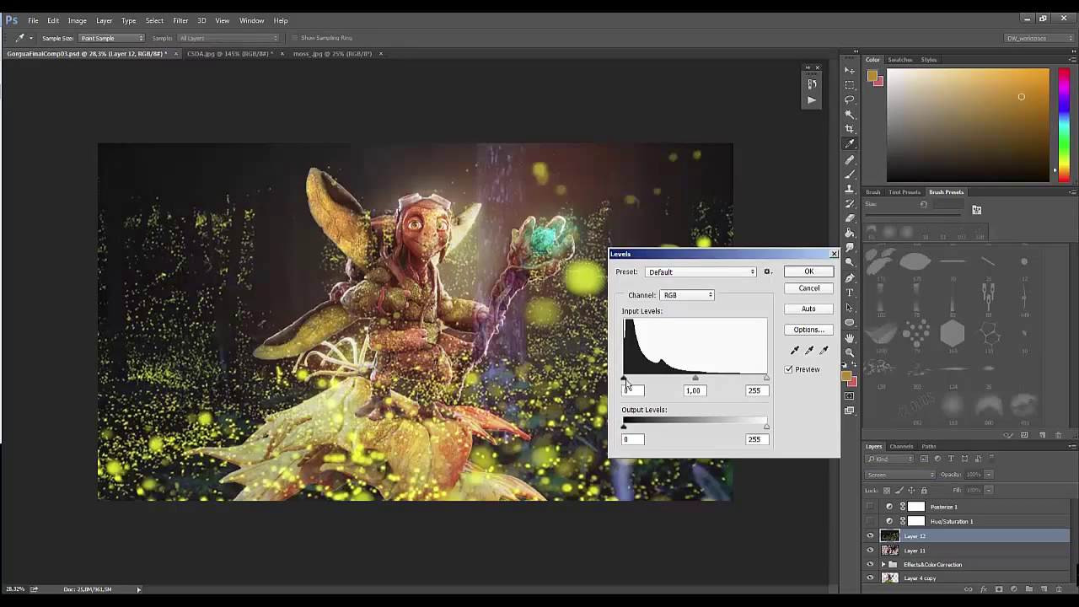
left_click_drag(625, 379, 690, 379)
left_click_drag(767, 379, 764, 379)
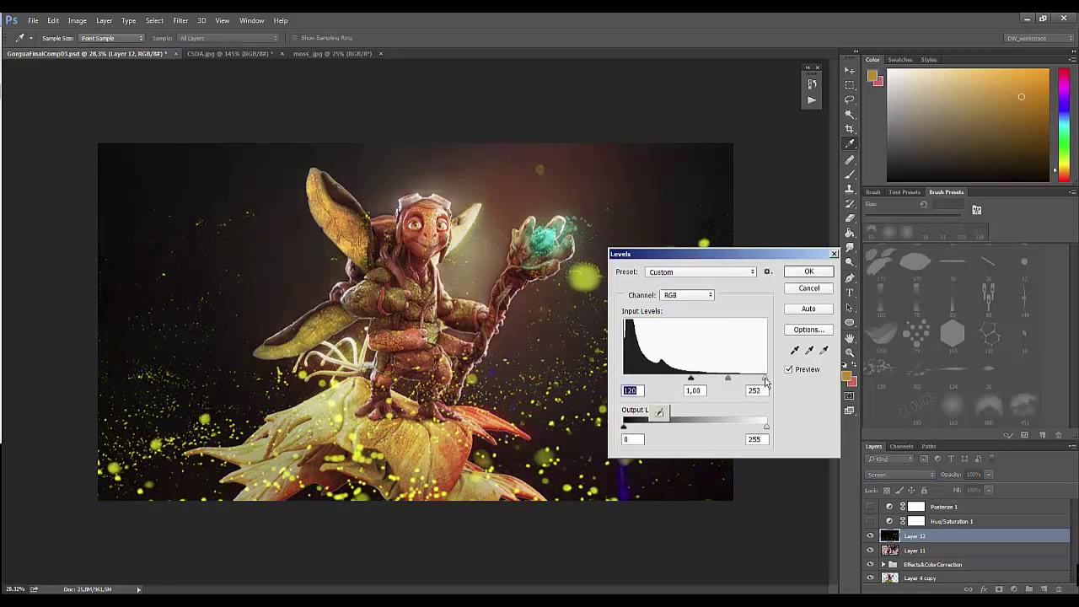
left_click(808, 271)
left_click_drag(893, 478, 905, 478)
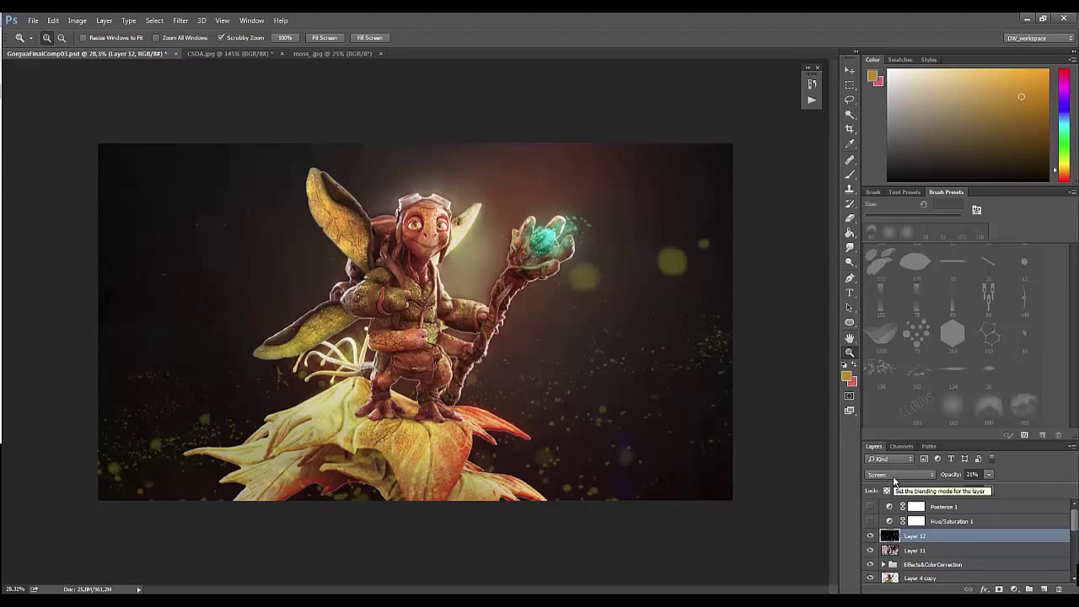
Step: Reset the fireflies opacity to 100% and apply a second Levels raising the black point
left_click(872, 552)
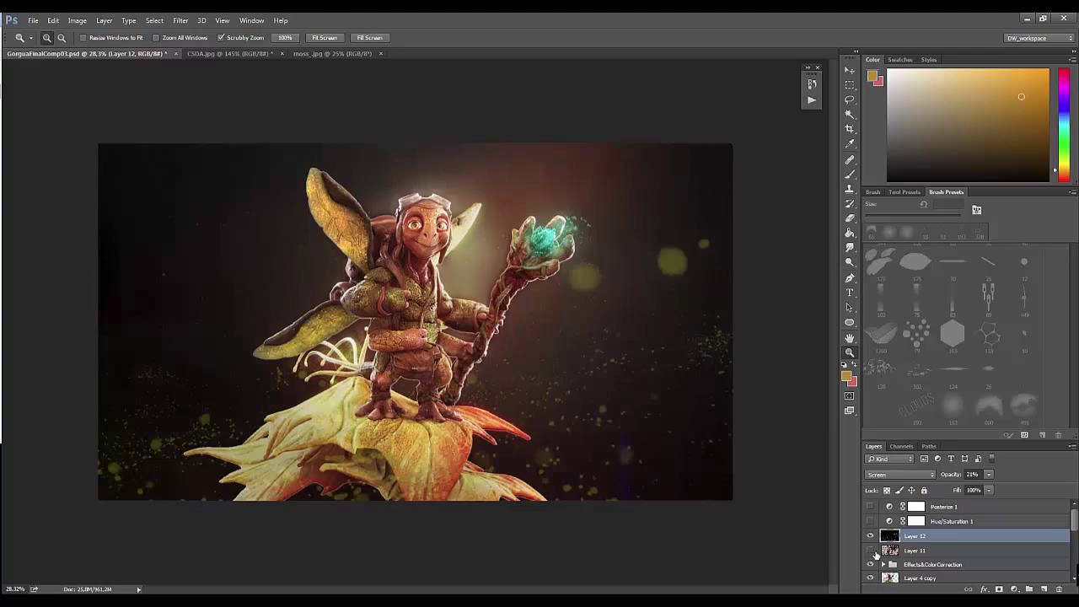
left_click_drag(416, 231, 360, 161)
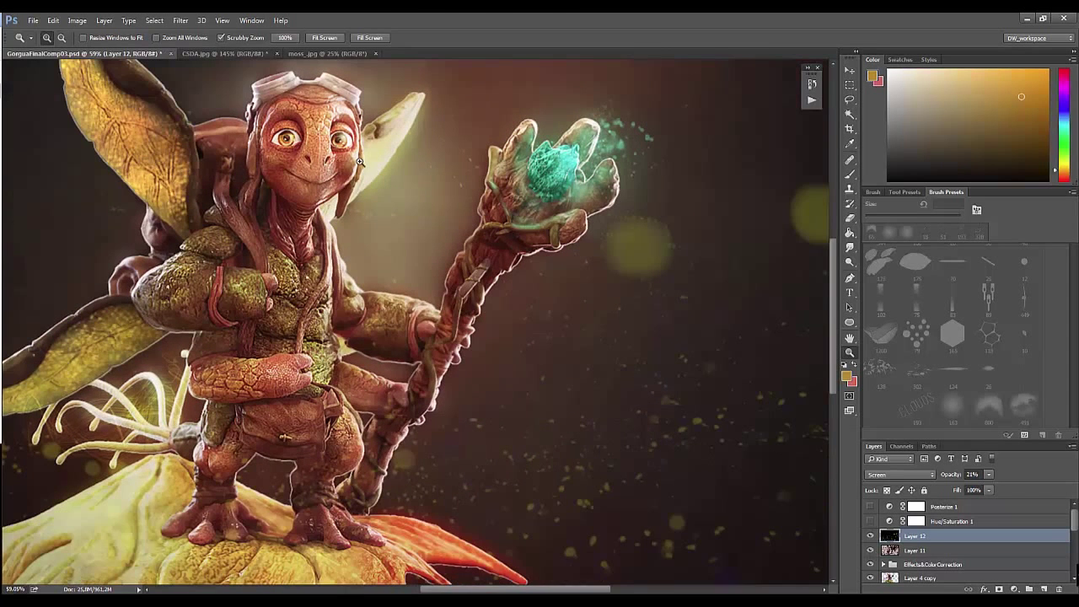
left_click(974, 475)
type("100")
key("Return")
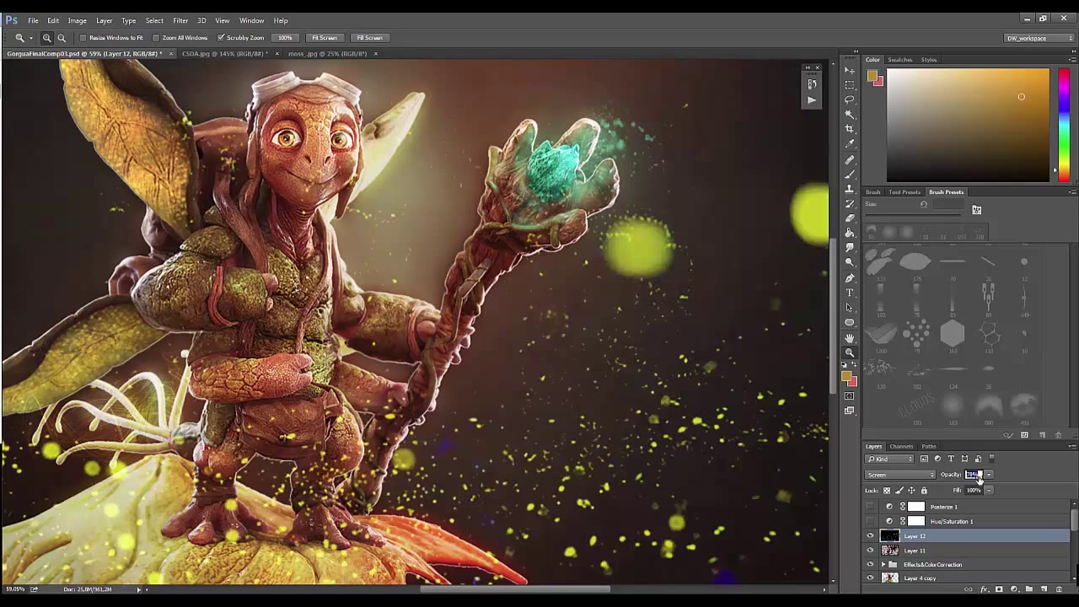
key("ctrl+l")
left_click_drag(624, 378, 648, 378)
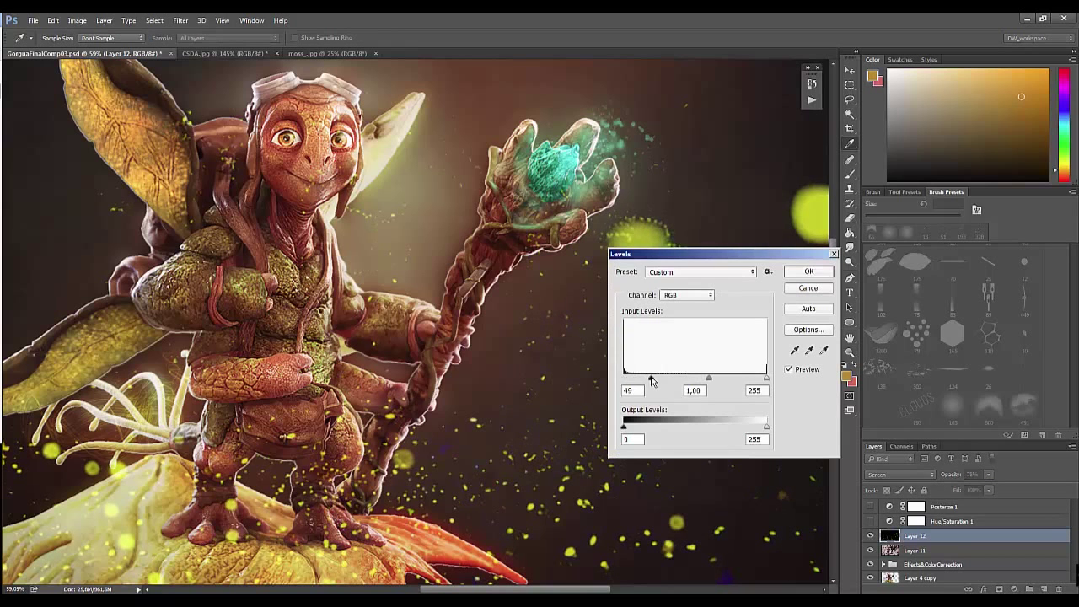
left_click(815, 272)
Step: Set up a Gaussian Blur on the fireflies with radius about 6.3 pixels
left_click(181, 20)
left_click(350, 196)
left_click_drag(646, 327, 637, 327)
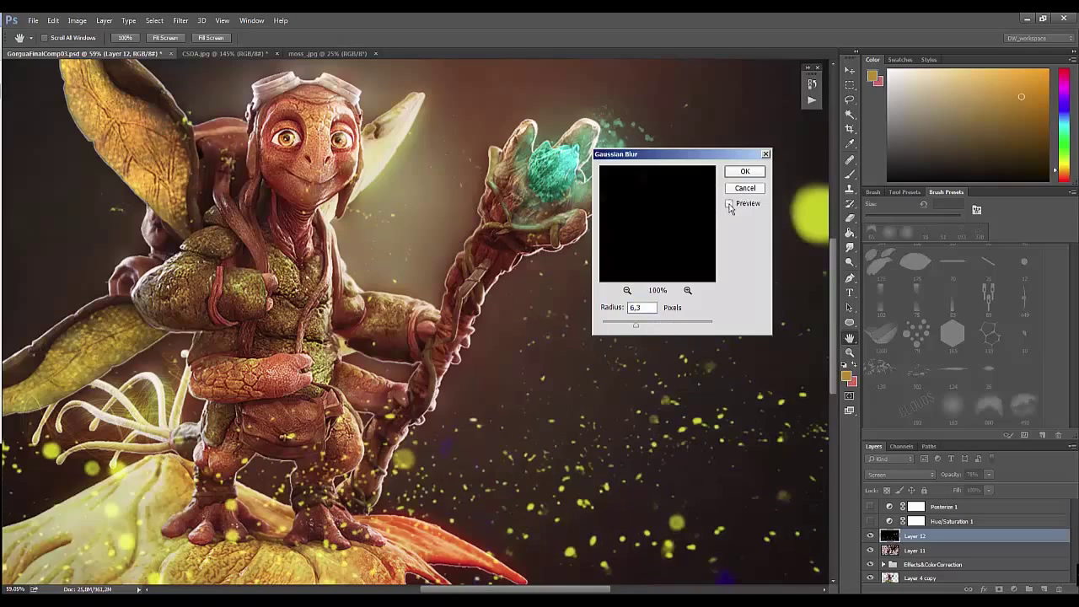
Step: Apply the Gaussian Blur to the fireflies, then blur the duplicate layer too
left_click(746, 171)
left_click(181, 20)
mouse_move(183, 129)
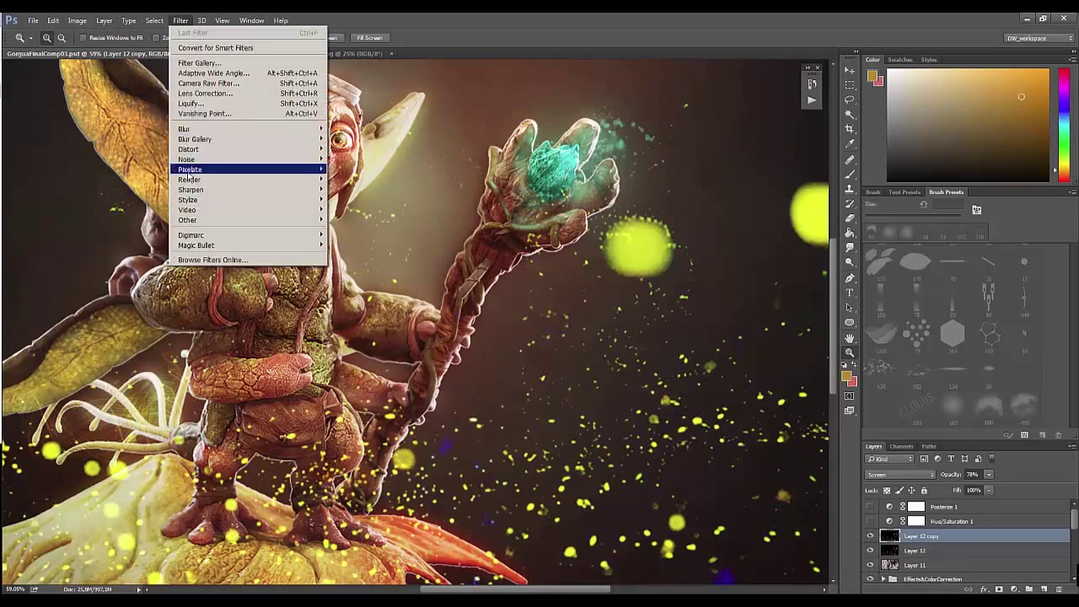
left_click(350, 195)
key("Return")
left_click_drag(511, 377, 488, 399)
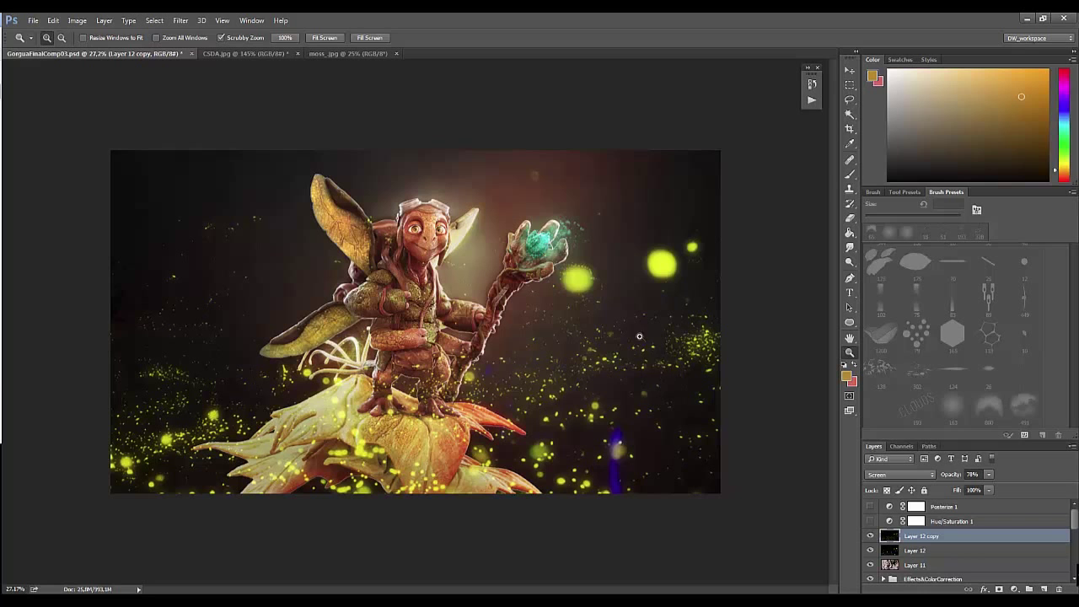
Step: Compare the blurred copy on and off, then group Layer 12 and its copy into Group 1
key("e")
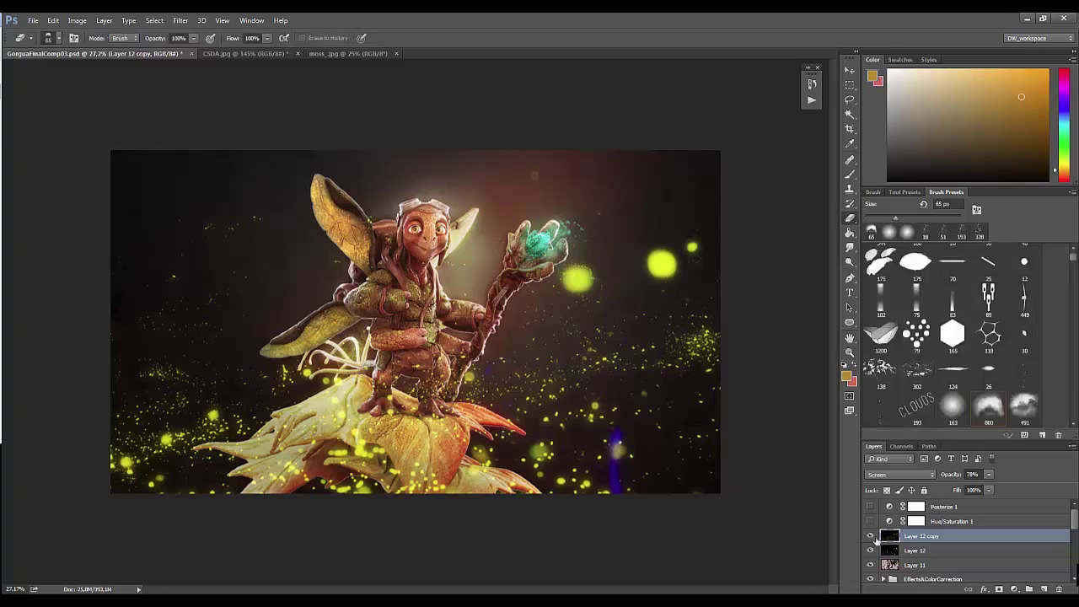
left_click(870, 536)
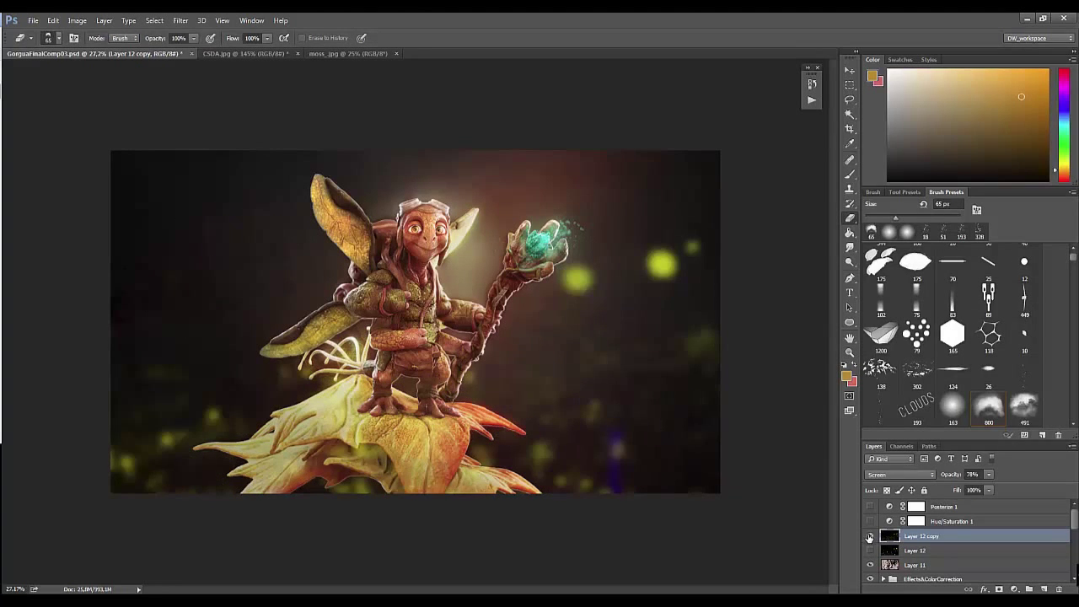
left_click(870, 537)
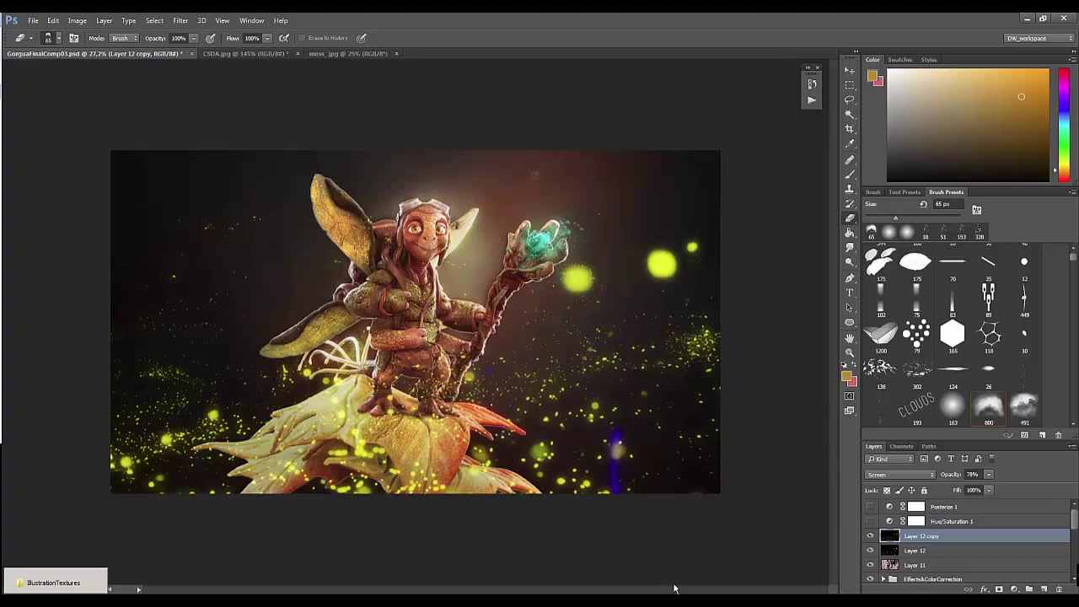
left_click(951, 552, "shift")
key("ctrl+g")
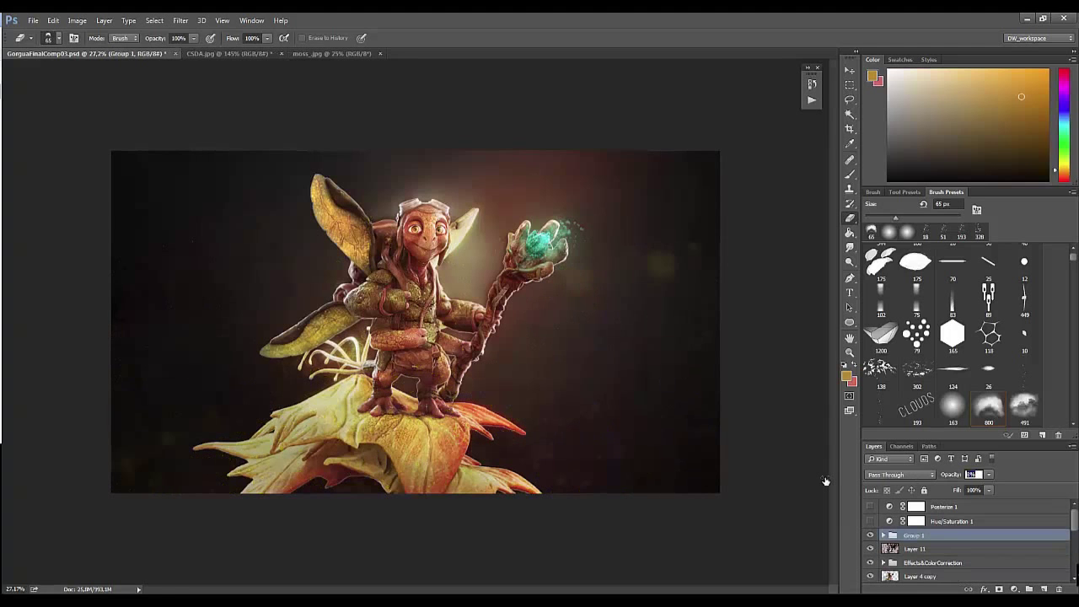
Step: Set Group 1 to 17% opacity, mask lower-left sparkles, open 06161_HD.jpg and begin Save As
left_click_drag(828, 481, 832, 480)
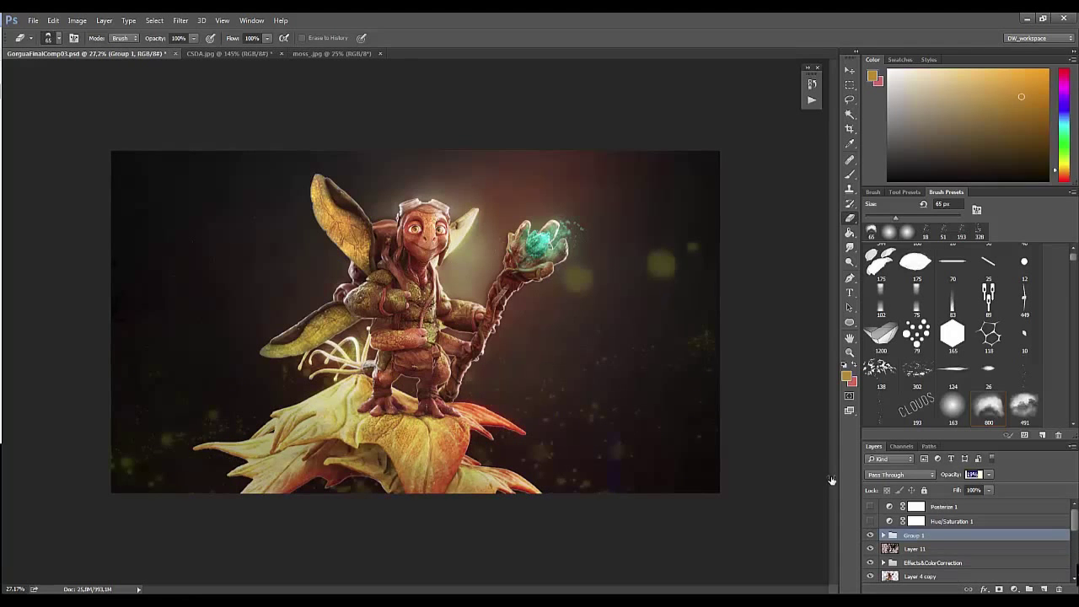
left_click(1000, 588)
key("b")
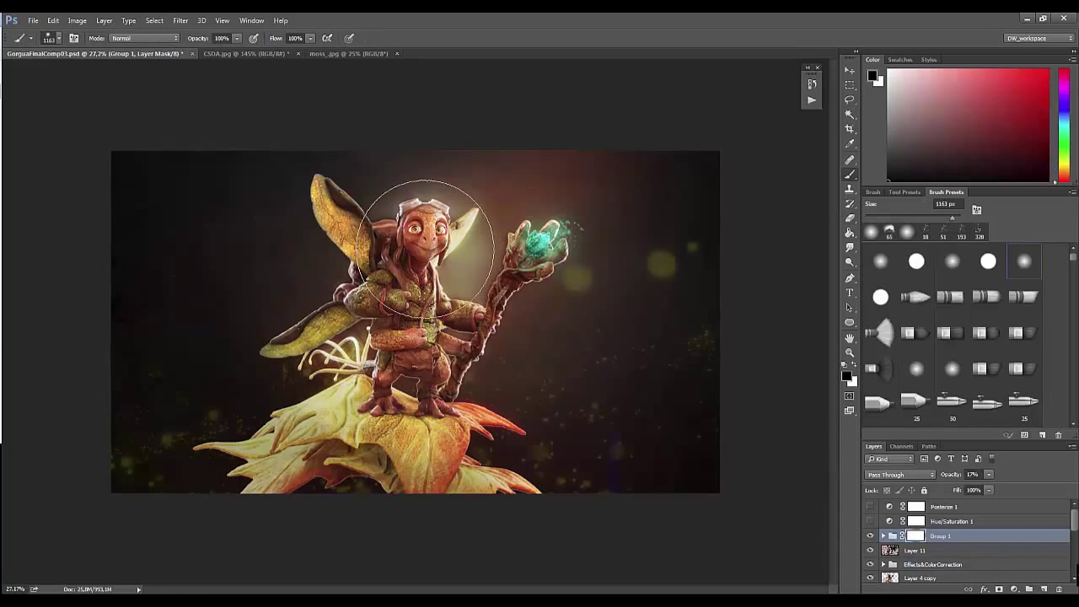
left_click_drag(619, 458, 655, 494)
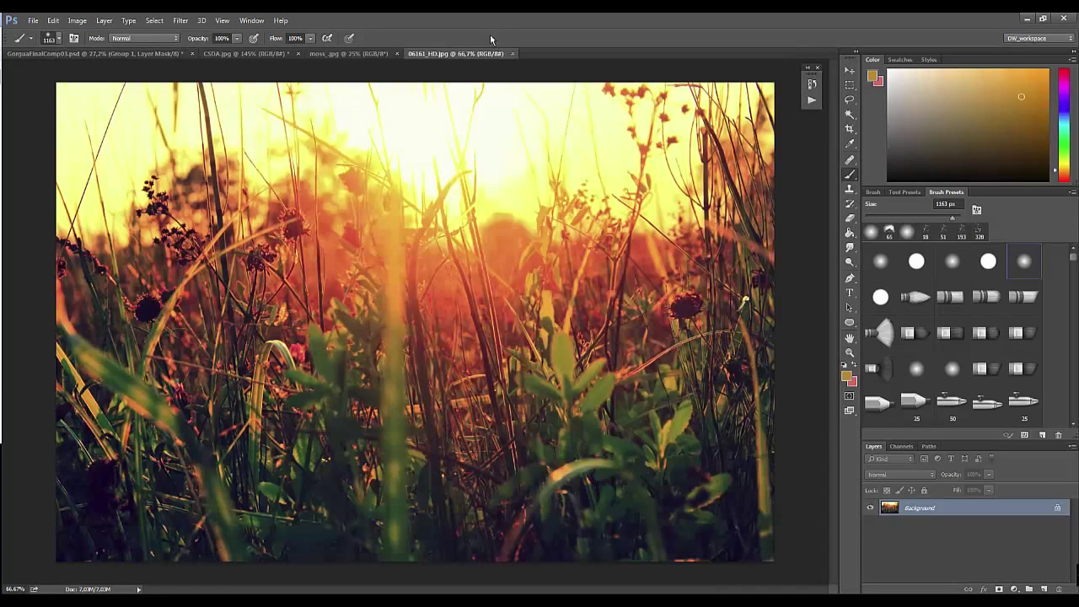
left_click(135, 52)
key("ctrl+shift+s")
Step: Save the composite as GorguaFinalComp04.psd
key("Right")
key("BackSpace")
type("4")
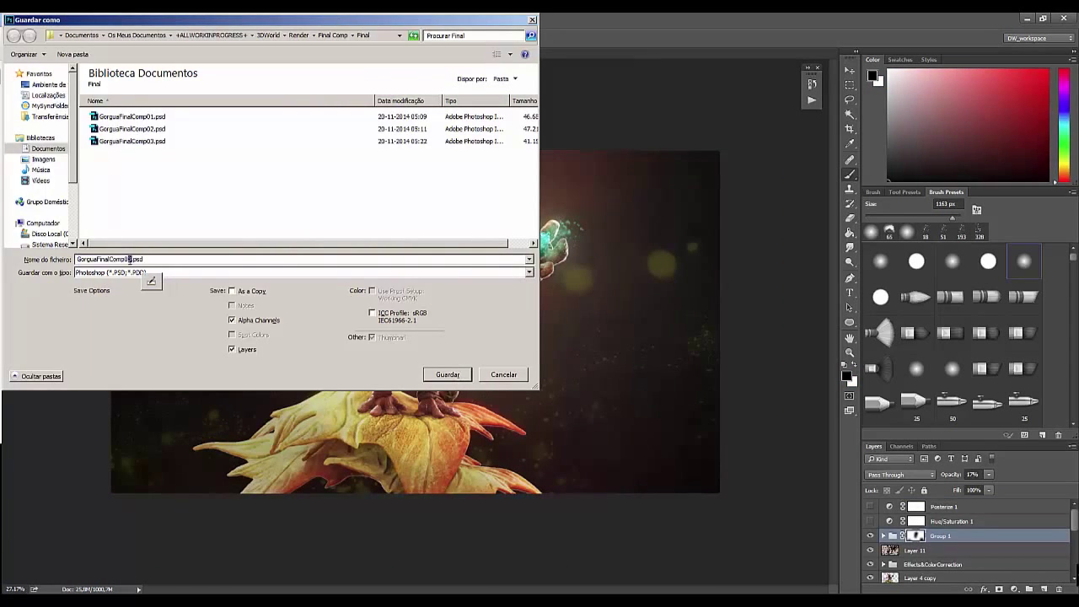
key("Return")
key("Return")
Step: Place the grass photo layer above BKG and scale it to fill the canvas
scroll(1039, 577, "down", 5)
left_click(915, 575)
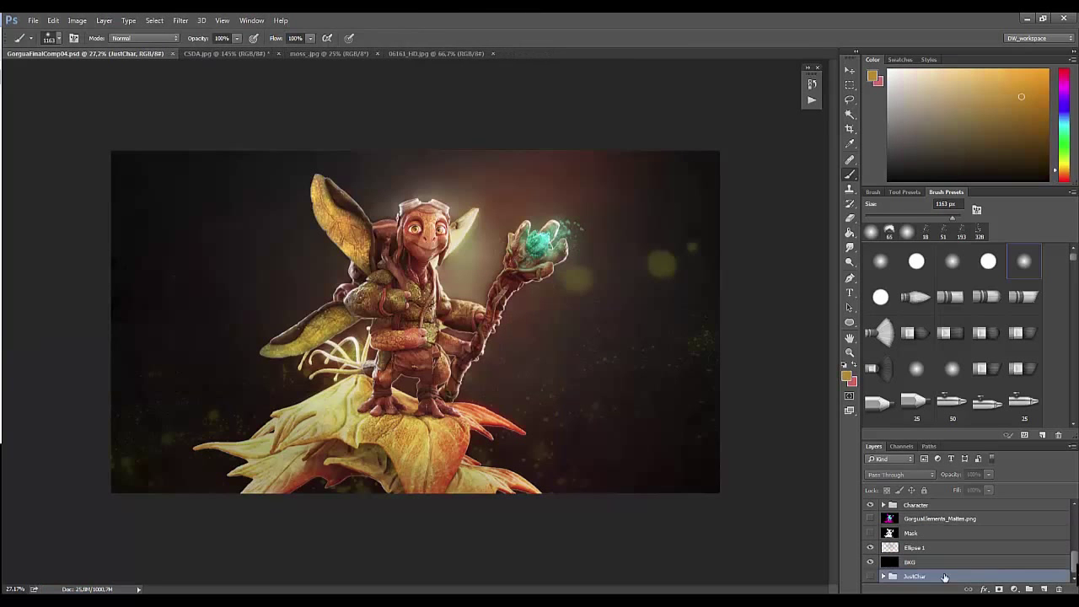
left_click_drag(933, 561, 933, 561)
key("ctrl+t")
left_click_drag(518, 494, 795, 573)
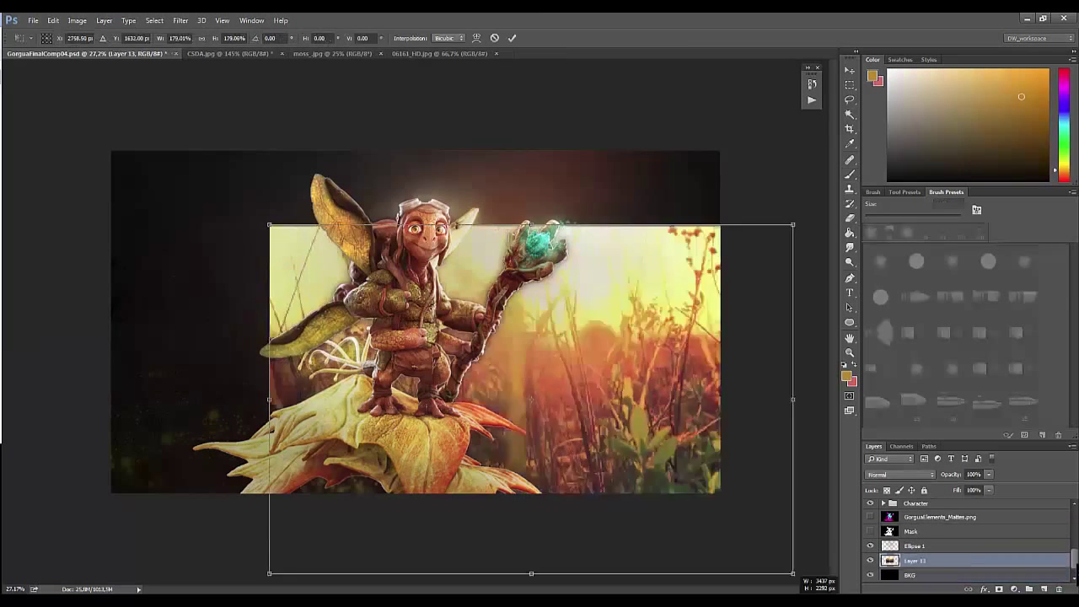
left_click_drag(661, 471, 504, 337)
key("Return")
key("b")
key("ctrl+j")
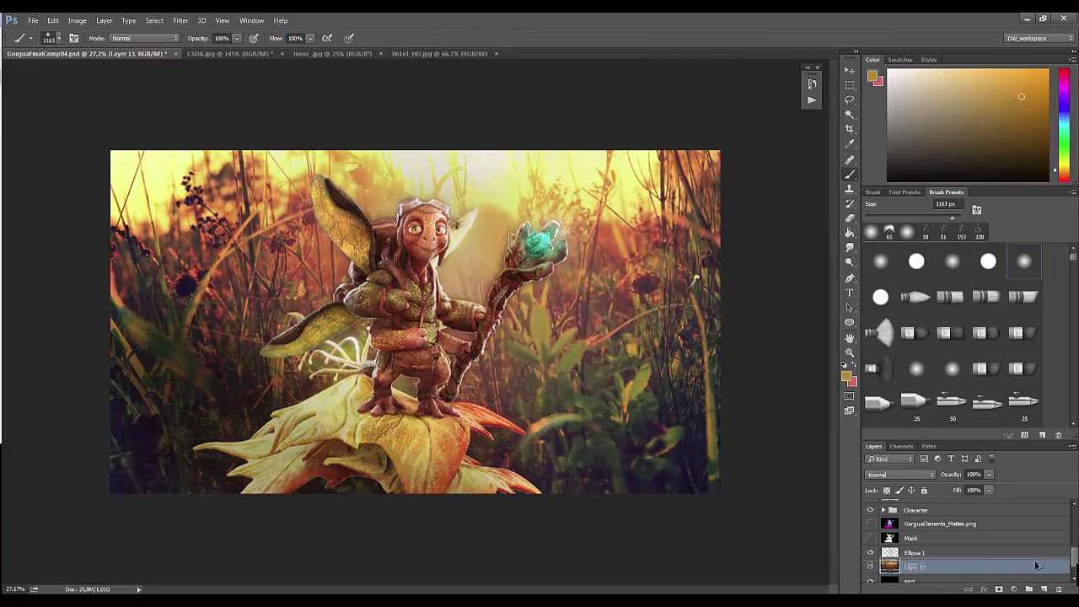
Step: Move the grass copy above the character, blended in Screen at about 32% opacity
left_click_drag(928, 560, 960, 523)
left_click(900, 474)
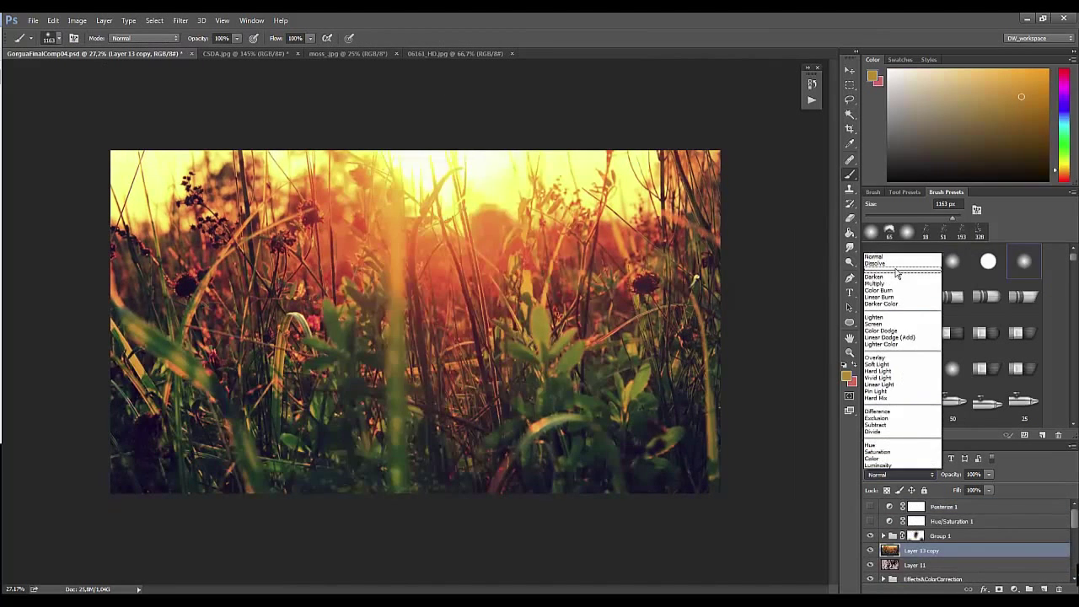
left_click(894, 323)
mouse_move(951, 474)
left_mouse_down()
mouse_move(891, 474)
mouse_move(935, 474)
left_mouse_up()
Step: Create Layer 13 copy 2, hide Layer 13 copy, and pick a large textured brush
key("ctrl+j")
left_click(901, 474)
left_click(885, 257)
left_click(872, 552)
left_click(979, 232)
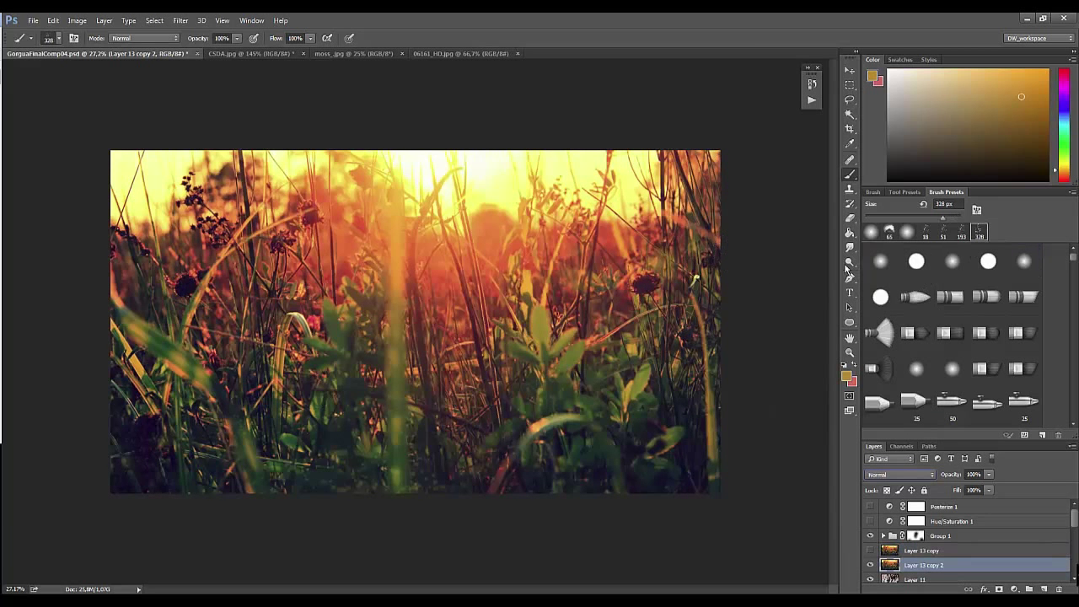
scroll(953, 337, "down", 5)
left_click(989, 392)
right_click(721, 332)
key("Return")
right_click(552, 177)
left_click_drag(624, 202, 675, 203)
key("Return")
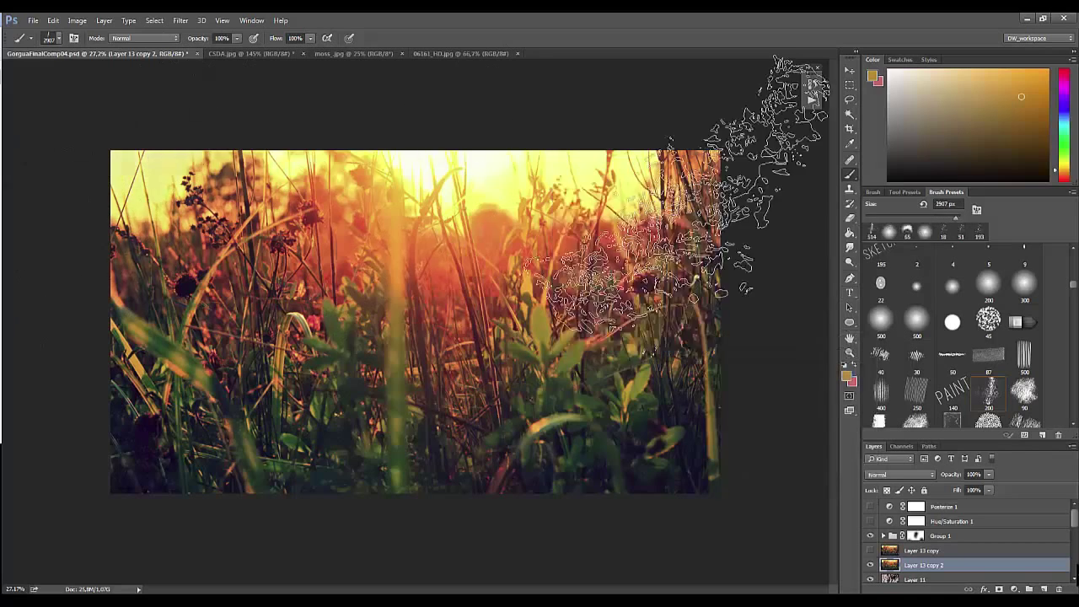
Step: Erase the grass overlay off the creature with a 421 px eraser
key("e")
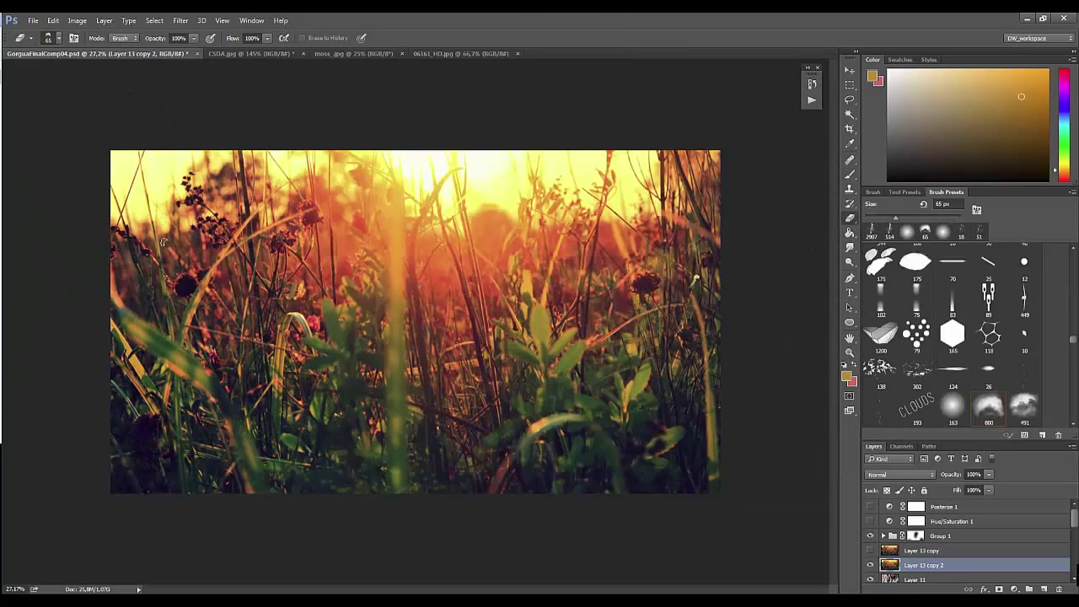
right_click(540, 304)
left_click_drag(591, 334, 679, 336)
key("Return")
mouse_move(571, 144)
left_mouse_down()
mouse_move(715, 263)
mouse_move(375, 286)
mouse_move(342, 305)
mouse_move(388, 368)
mouse_move(384, 416)
mouse_move(502, 478)
mouse_move(404, 468)
mouse_move(287, 383)
mouse_move(274, 432)
mouse_move(304, 422)
mouse_move(347, 433)
mouse_move(291, 430)
mouse_move(270, 443)
mouse_move(346, 422)
mouse_move(371, 464)
left_mouse_up()
key("z")
mouse_move(506, 439)
left_mouse_down()
mouse_move(443, 441)
mouse_move(555, 329)
mouse_move(590, 329)
left_mouse_up()
key("e")
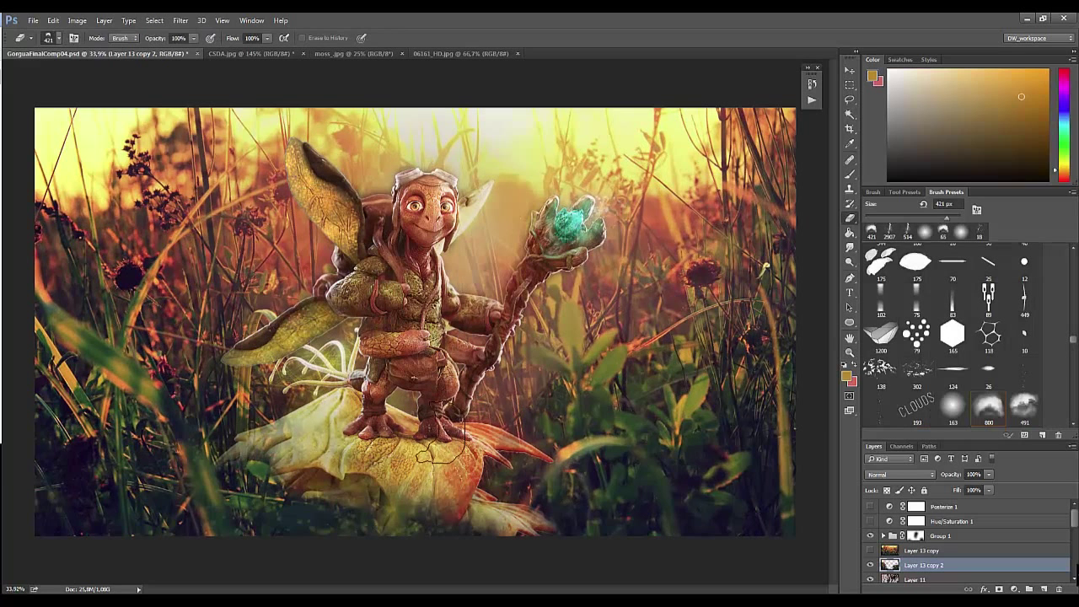
Step: Try Linear Burn and other blend modes on the overlay, reverting to Normal without Levels
left_click(925, 475)
left_click(894, 297)
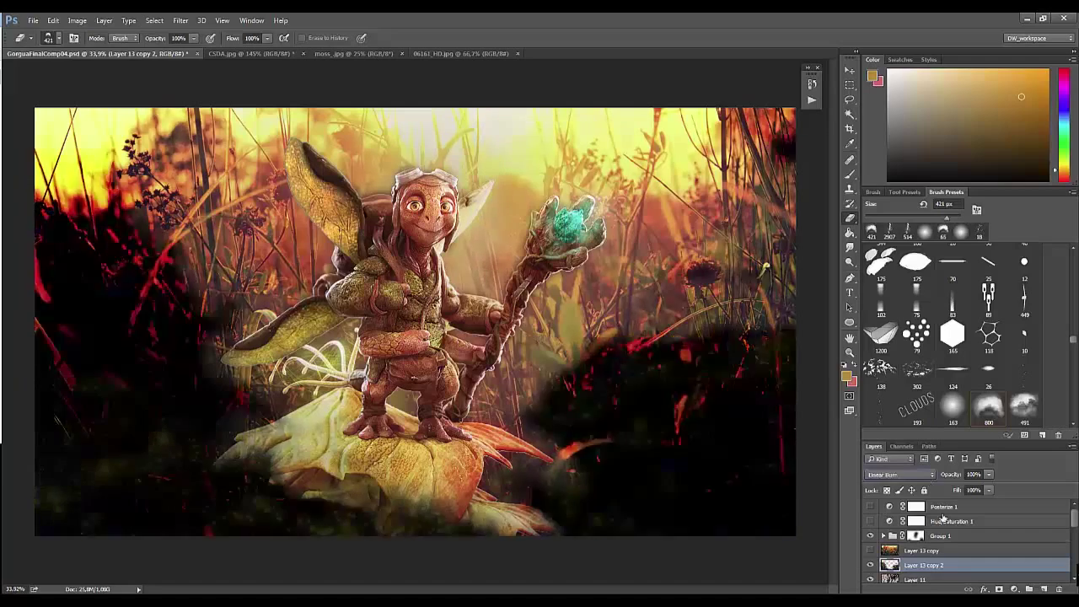
key("Down")
key("Down")
key("Down")
key("Down")
key("Down")
key("Down")
key("Down")
key("Down")
key("Down")
key("Down")
key("Down")
key("Down")
key("Down")
key("Down")
key("Down")
key("Down")
key("Down")
key("Down")
key("Down")
key("Down")
key("Down")
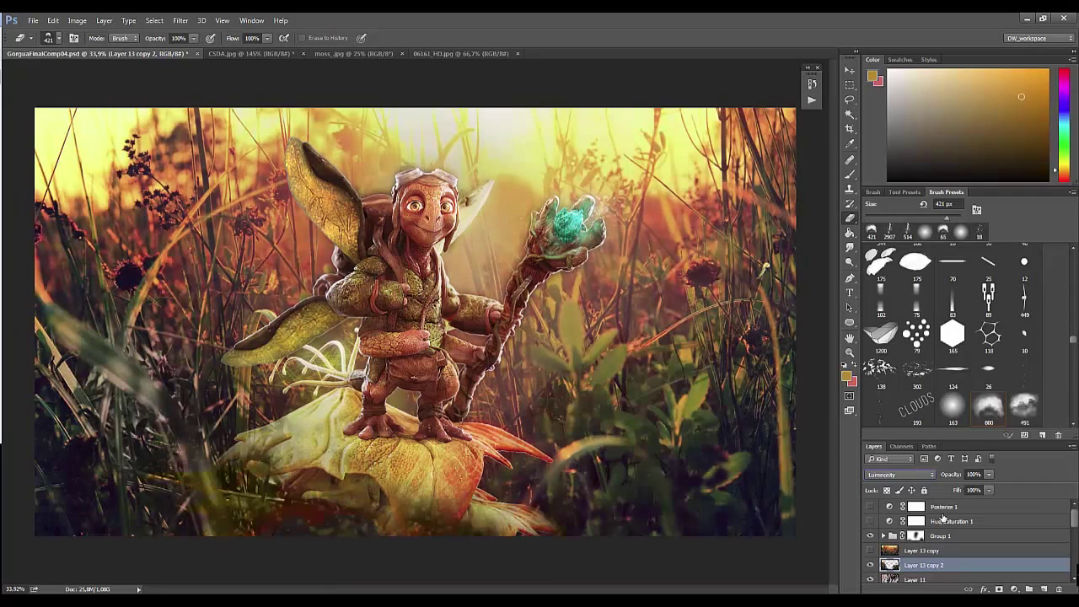
left_click(910, 474)
left_click(885, 255)
key("ctrl+l")
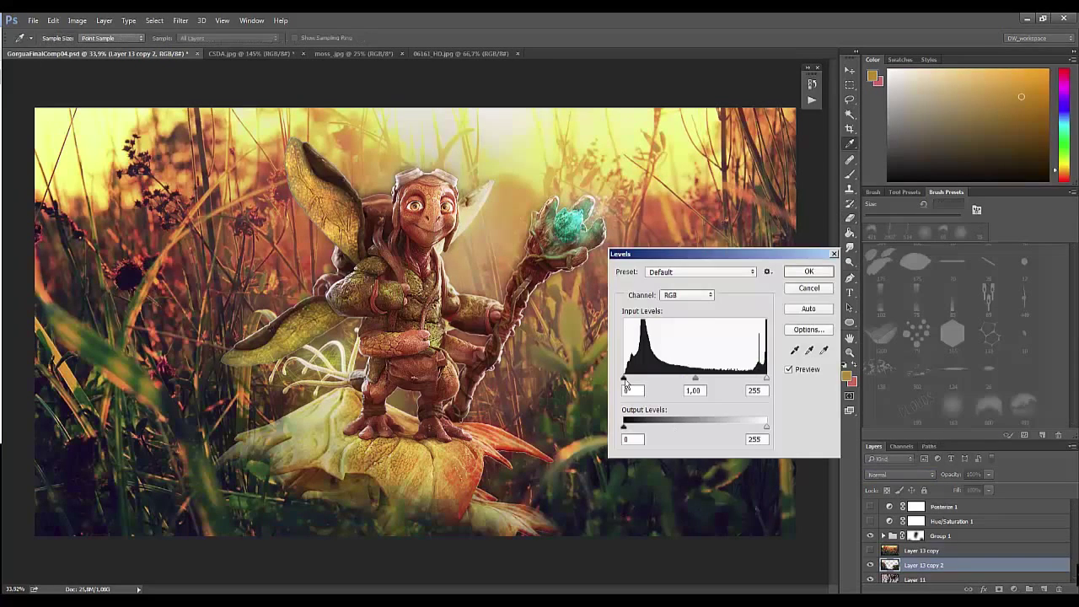
left_click_drag(624, 379, 642, 382)
key("Return")
key("b")
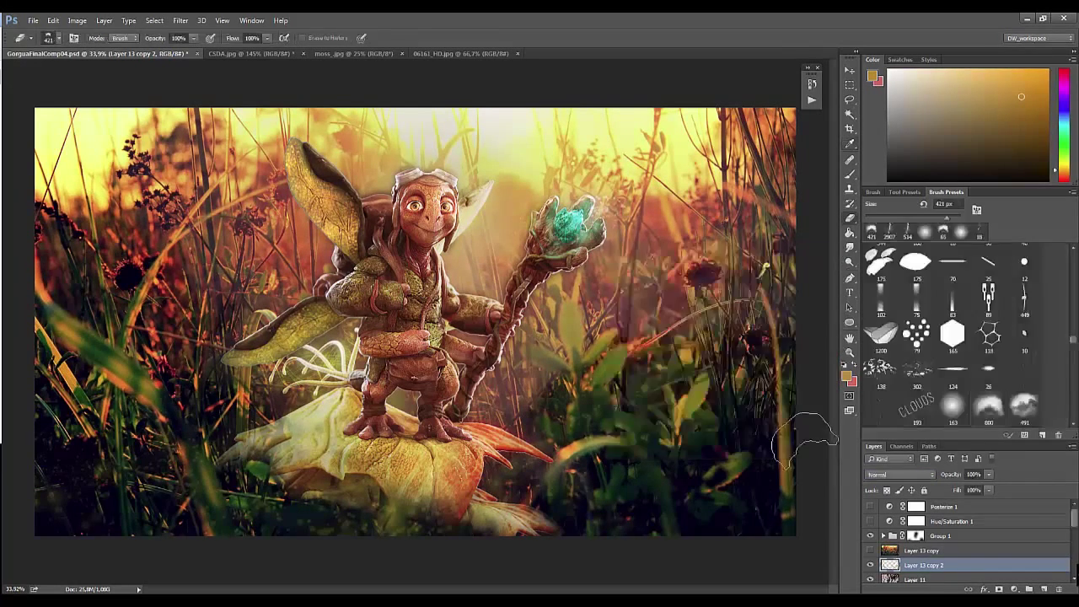
Step: Show the Screen glow layer Layer 13 copy and try opacities of 37, 67 and 47%
left_click(922, 551)
left_click(871, 551)
left_click(871, 550)
left_click(974, 474)
type("37")
key("Return")
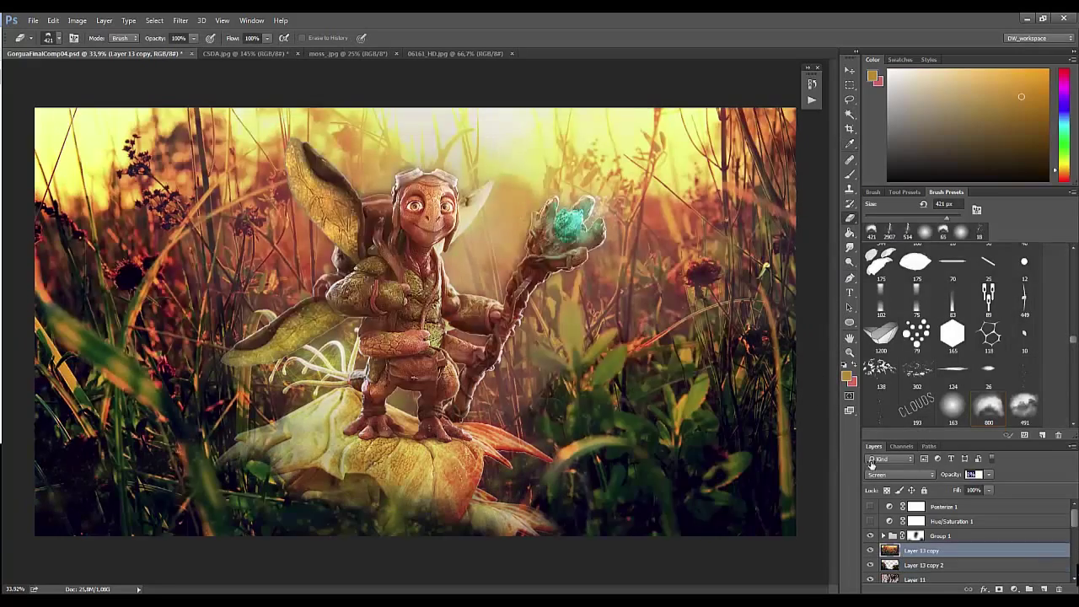
type("67")
key("Return")
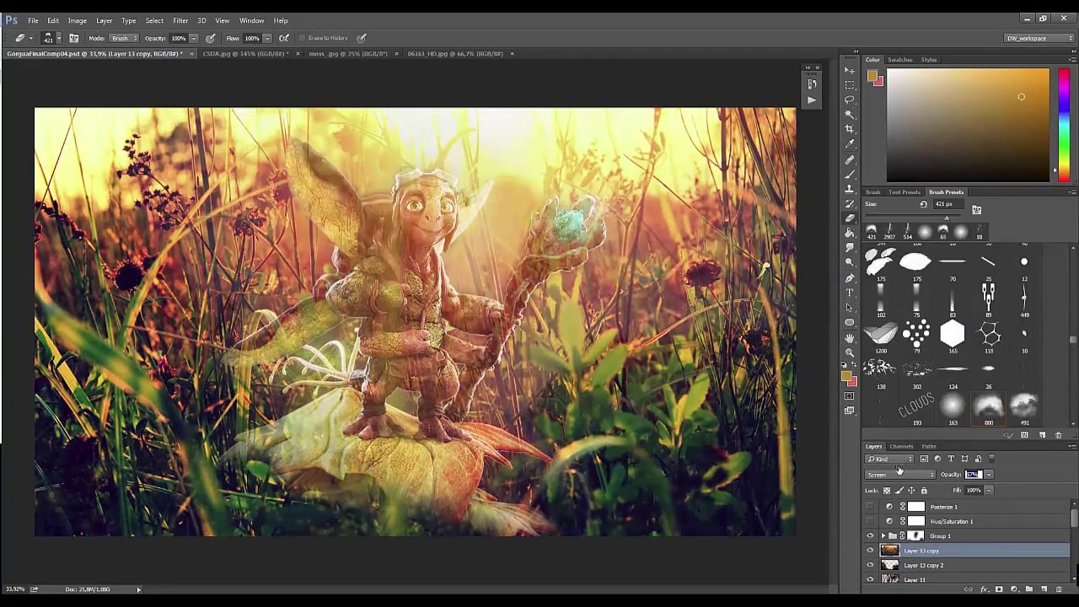
type("47")
key("Return")
Step: Settle the glow layer at 13% opacity and toggle it to compare
scroll(515, 226, "down", 5, "alt")
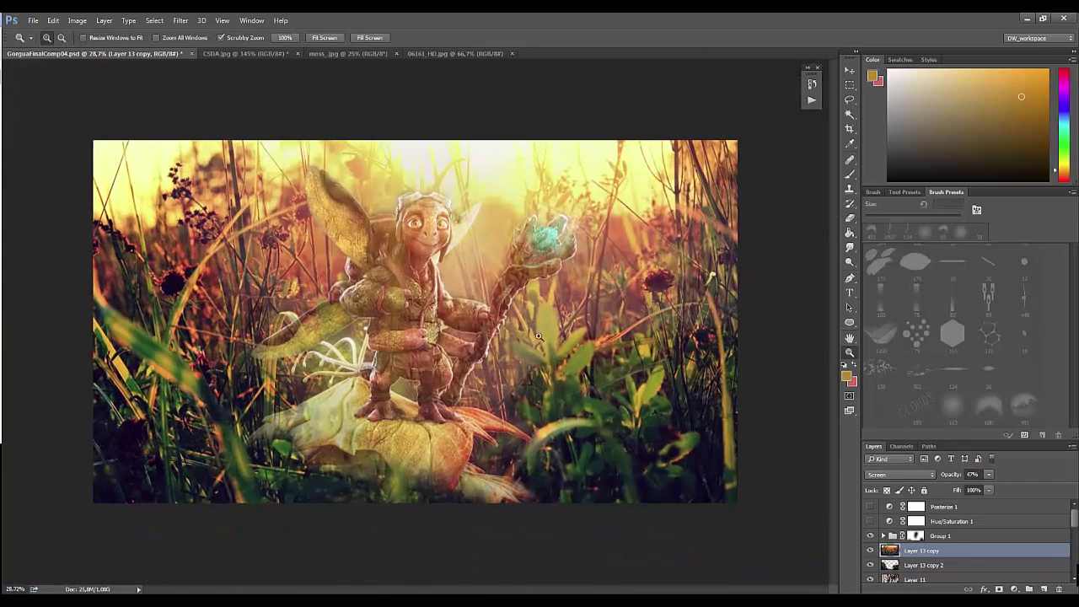
key("1")
key("3")
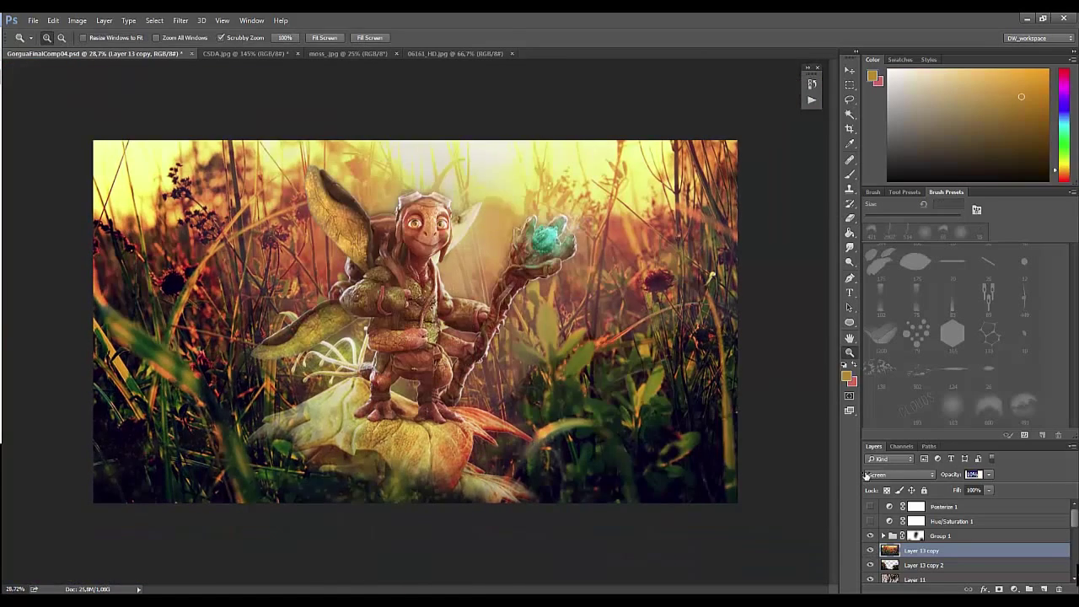
left_click(870, 550)
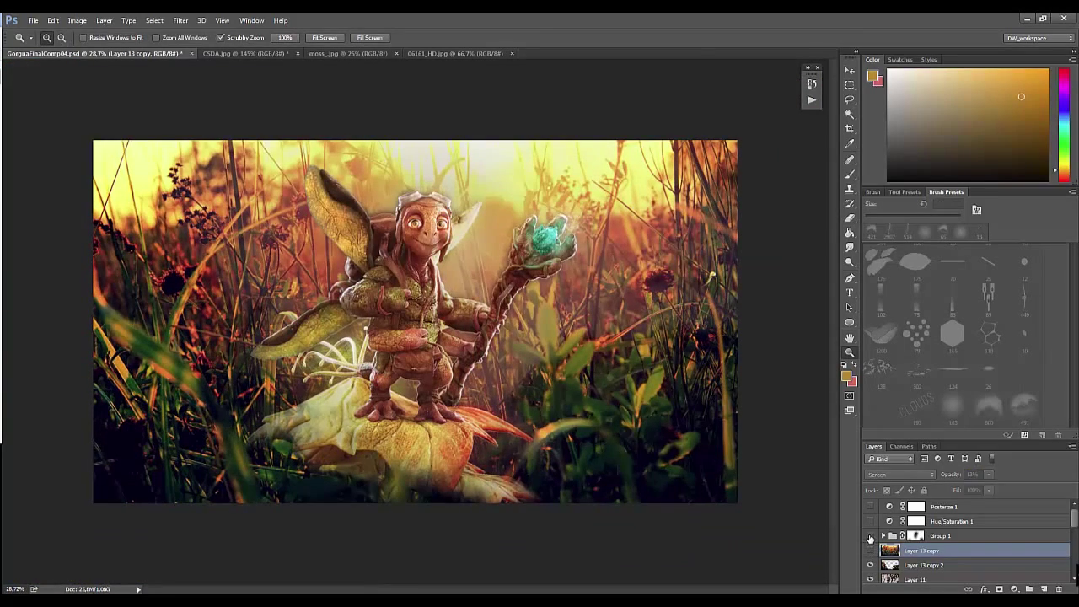
left_click(870, 551)
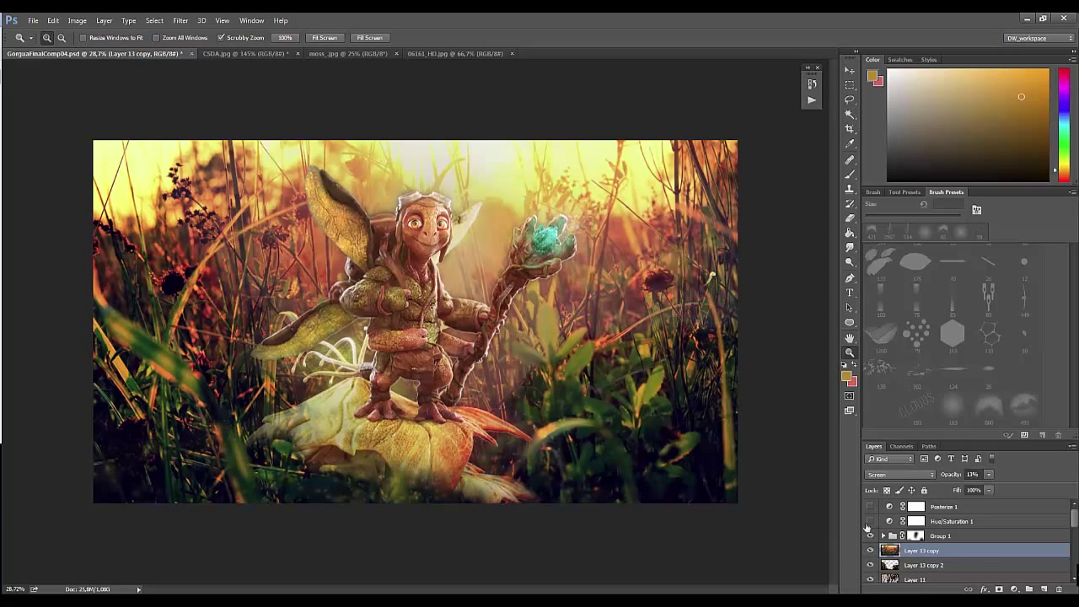
scroll(928, 540, "down", 5)
left_click(927, 548)
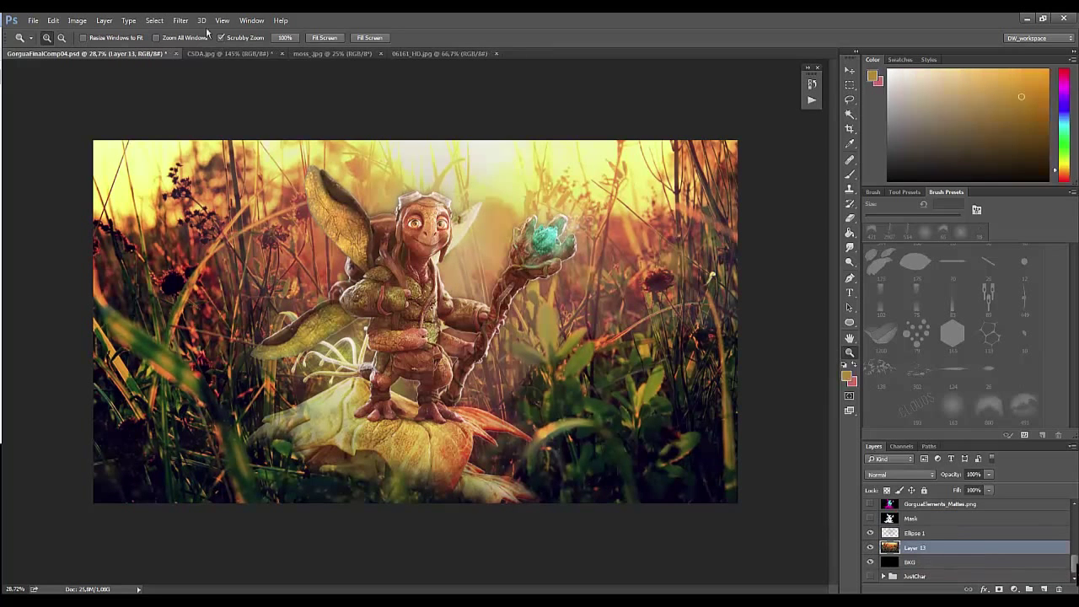
Step: Blur the background field layer with an 8.0 px Gaussian Blur
left_click(181, 20)
left_click(354, 202)
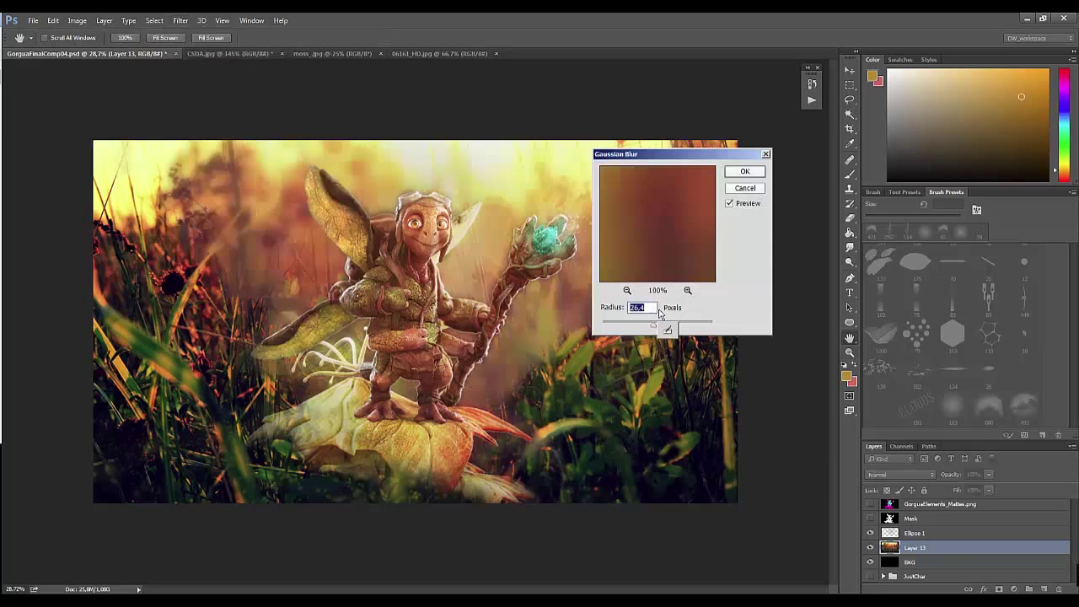
left_click_drag(640, 328, 643, 328)
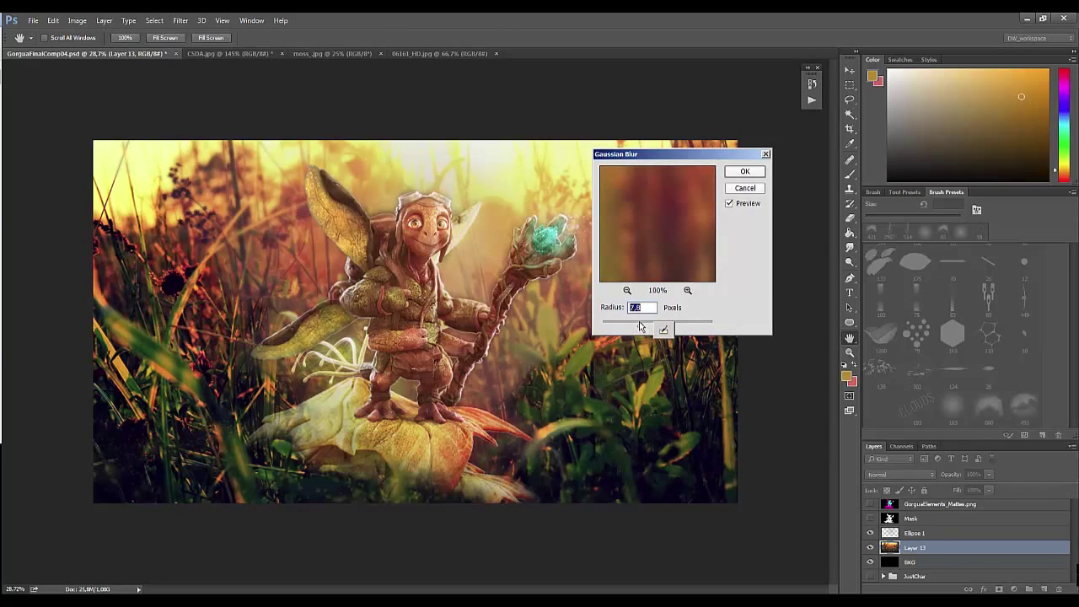
key("Return")
Step: Darken the background with Hue/Saturation lightness -23 and Levels black input 73
key("ctrl+u")
left_click_drag(768, 314, 756, 319)
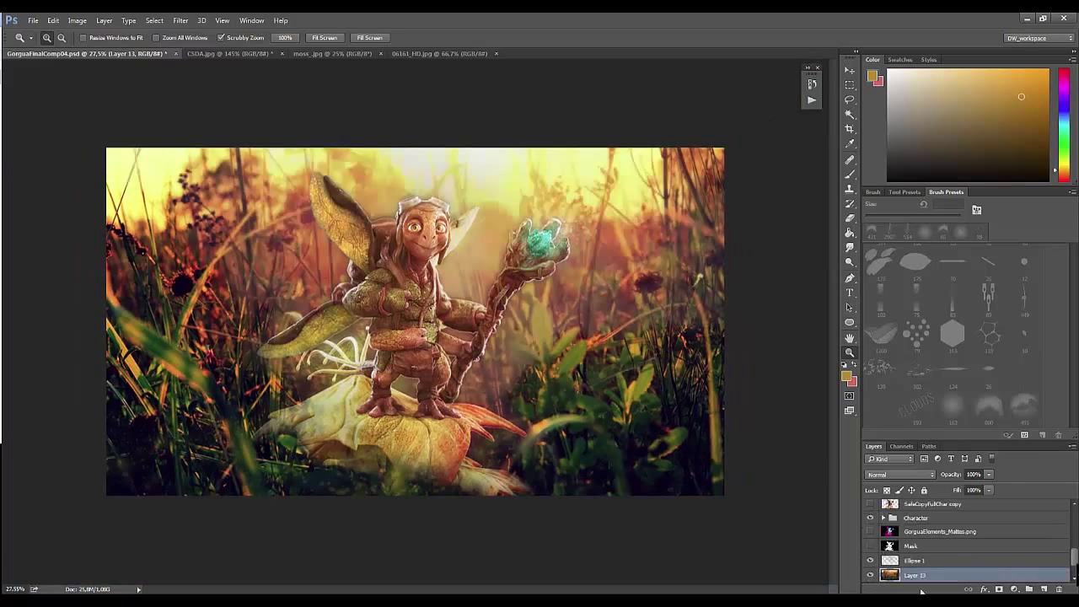
key("ctrl+l")
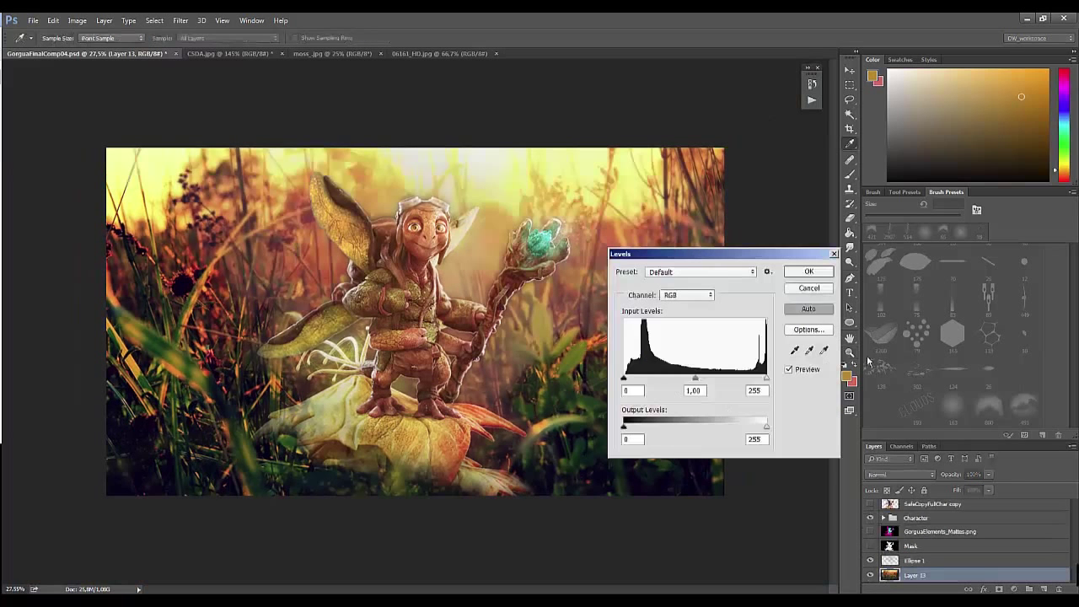
mouse_move(625, 379)
left_mouse_down()
mouse_move(665, 379)
mouse_move(650, 378)
left_mouse_up()
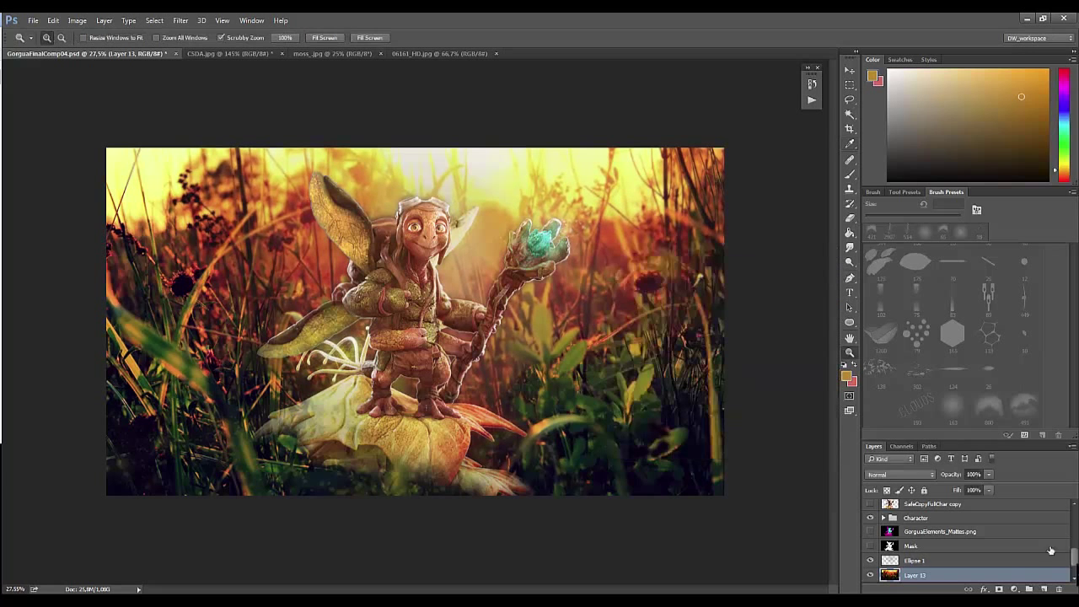
Step: Compare layer visibility and adjust the Layer 13 copy 2 overlay's opacity
double_click(872, 550)
double_click(872, 550)
left_click(872, 565)
left_click(871, 565)
left_click(883, 567)
left_click_drag(950, 475, 951, 476)
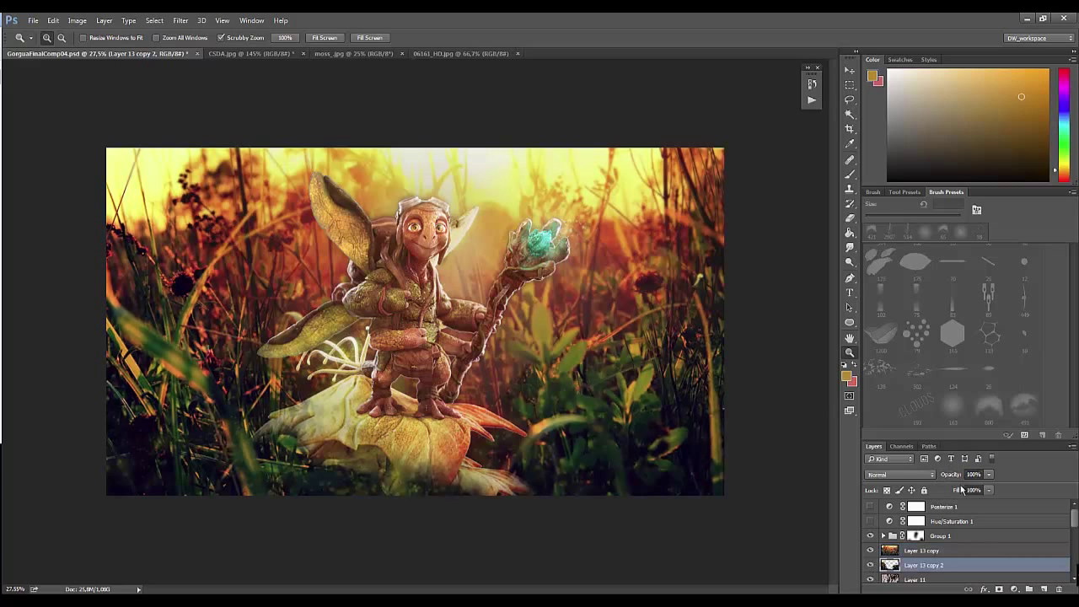
key("ctrl+l")
key("Escape")
Step: Crop the composition, pulling in the left edge and adjusting the top
key("c")
left_click_drag(107, 322, 165, 322)
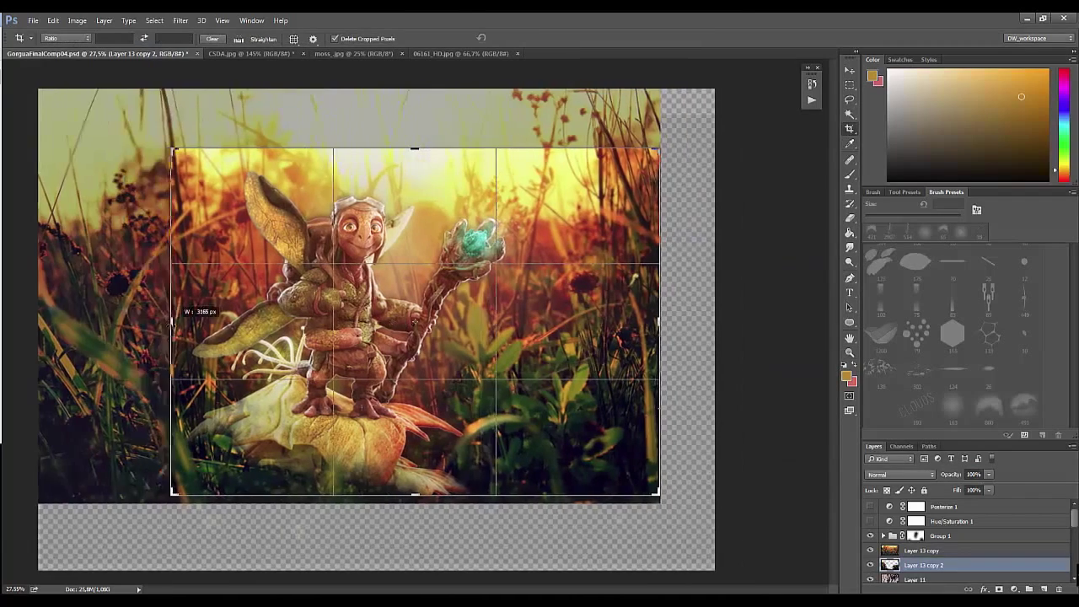
mouse_move(415, 150)
left_mouse_down()
mouse_move(424, 122)
mouse_move(422, 148)
left_mouse_up()
key("Return")
key("z")
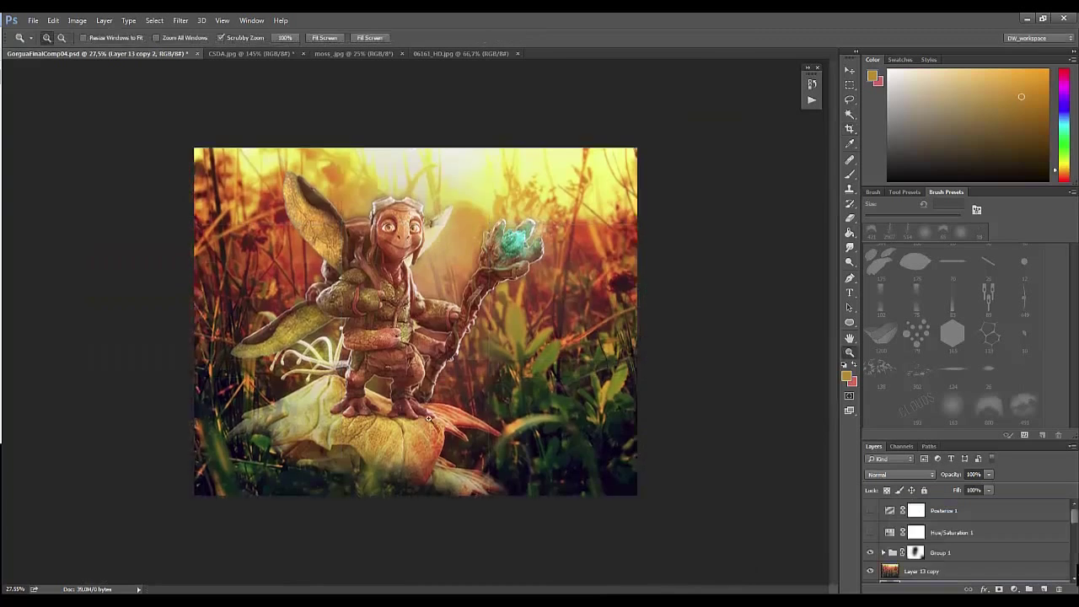
key("ctrl+0")
left_click_drag(454, 401, 466, 445)
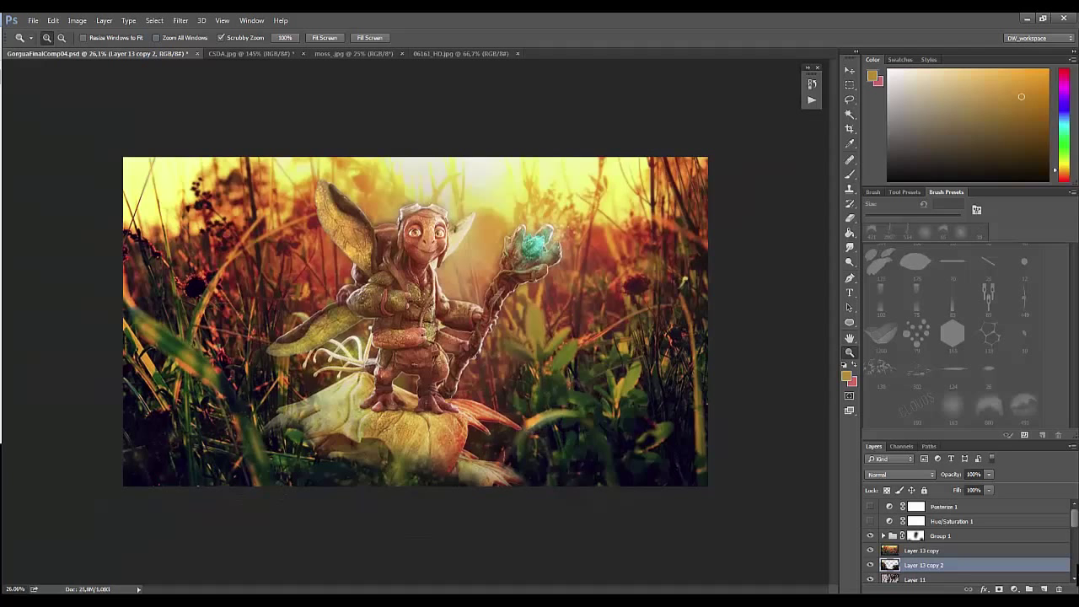
Step: Bring the dewy grass photo into the composite and try Lighten and Soft Light blending
key("l")
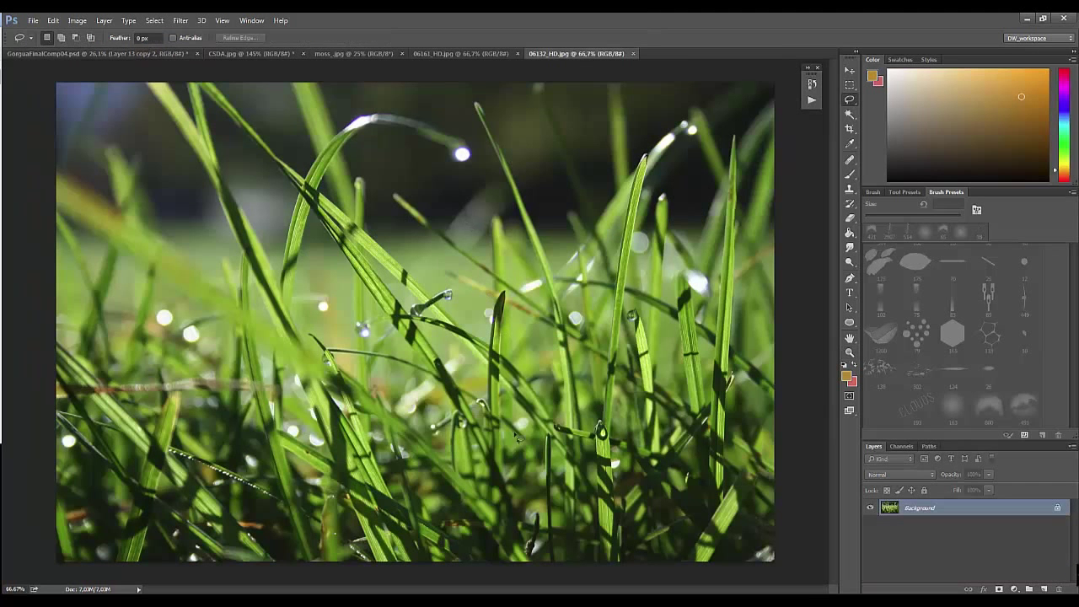
key("v")
left_click_drag(421, 380, 488, 471)
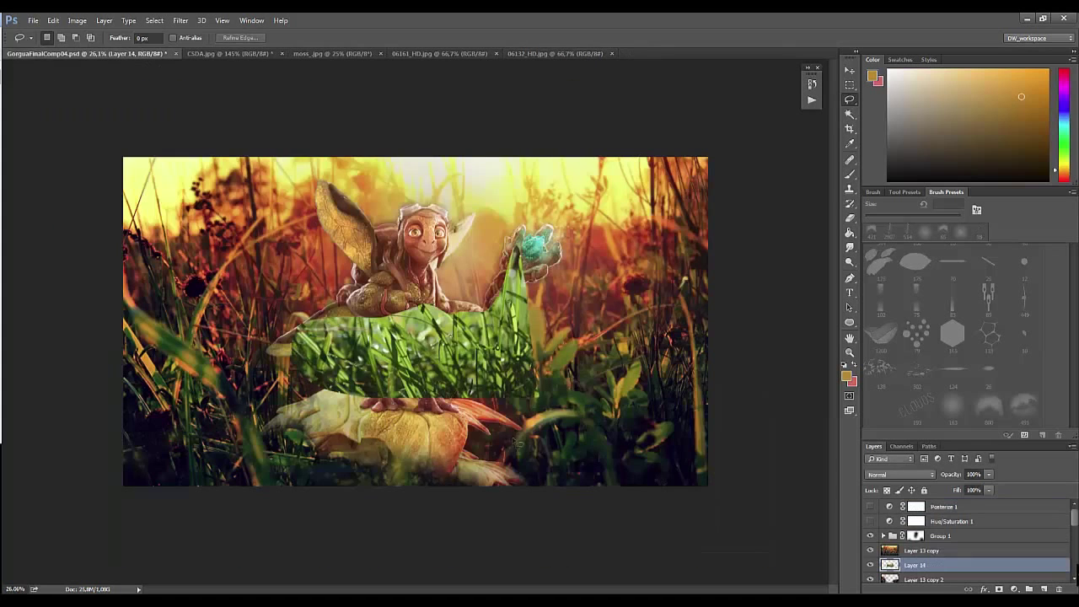
left_click(901, 474)
left_click(885, 432)
key("shift+plus")
key("shift+plus")
key("shift+plus")
key("shift+plus")
key("shift+plus")
key("shift+plus")
key("shift+plus")
key("shift+plus")
key("shift+plus")
key("shift+plus")
key("shift+plus")
key("shift+plus")
key("shift+plus")
key("shift+plus")
key("shift+plus")
key("shift+plus")
key("shift+plus")
key("shift+plus")
left_click(882, 474)
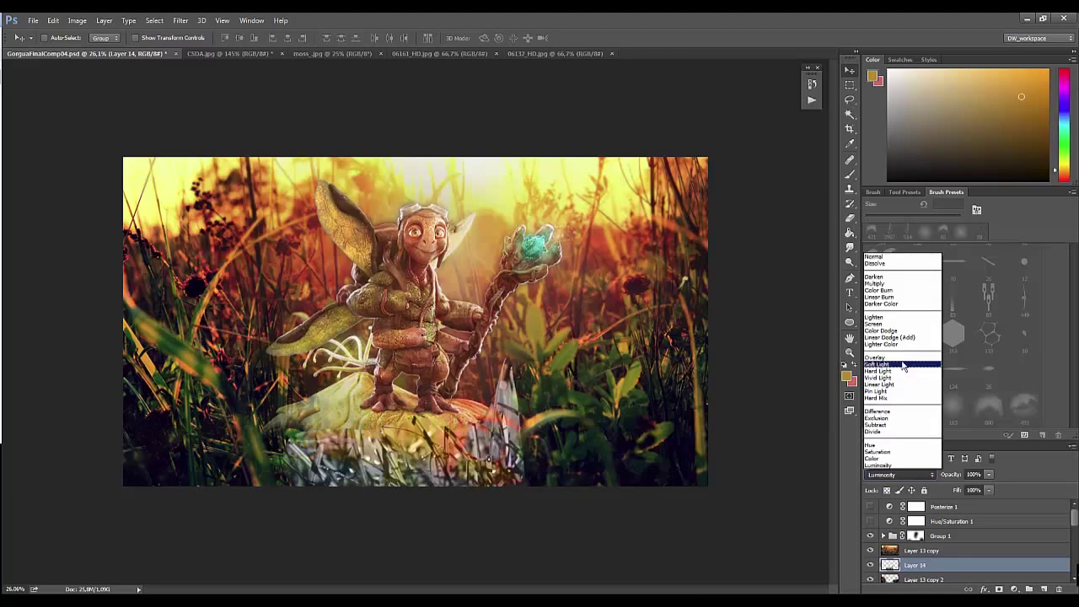
left_click(873, 372)
Step: Darken the grass with Levels black input 97 and switch its blend mode to Screen
key("ctrl+l")
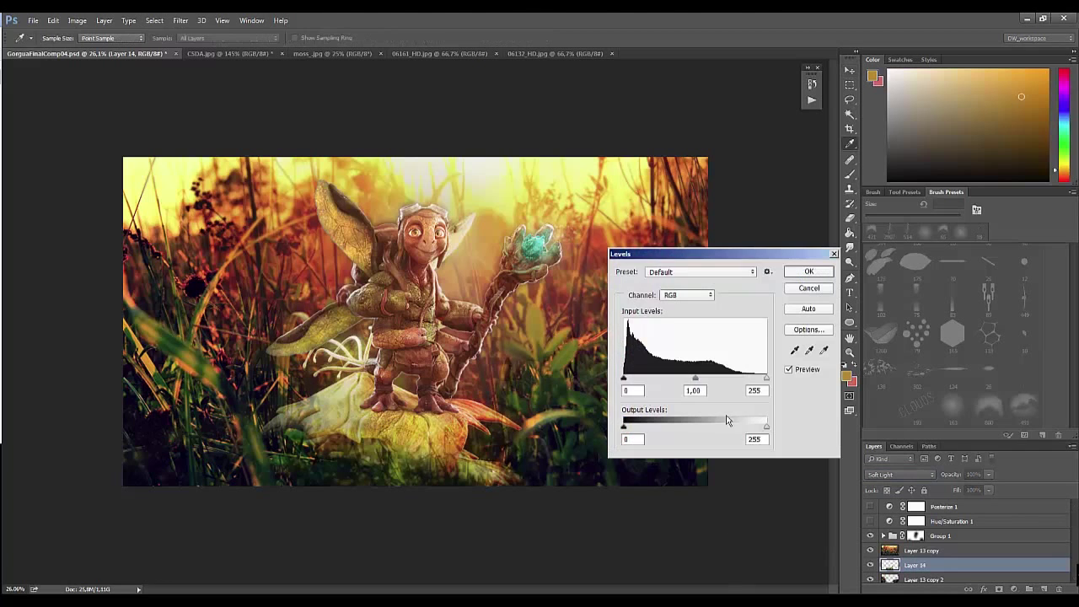
left_click_drag(624, 378, 679, 386)
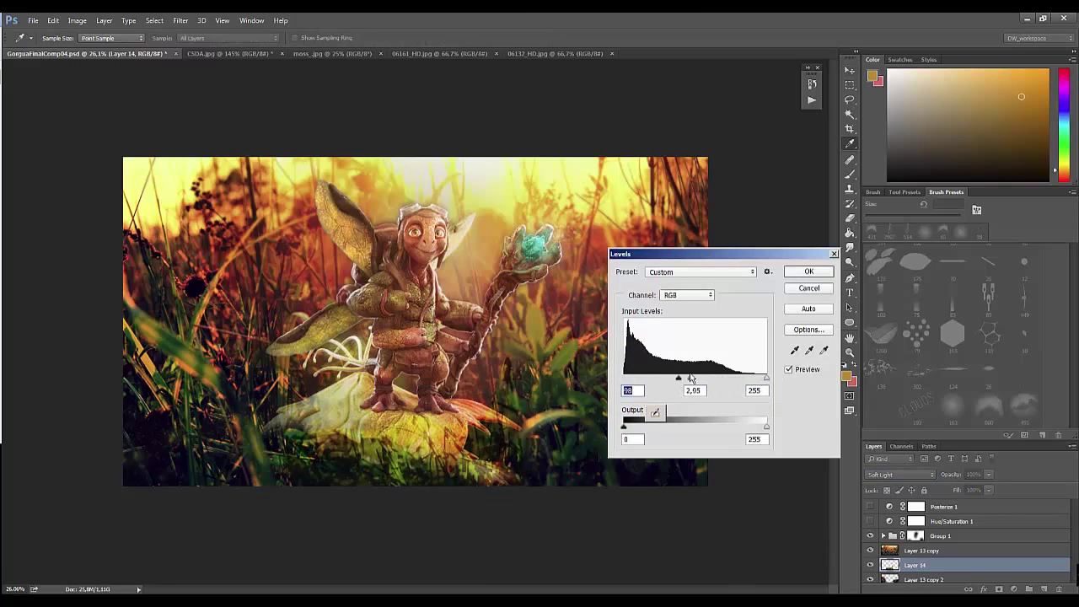
key("Return")
left_click(881, 474)
left_click(888, 293)
left_click(881, 474)
left_click(875, 324)
Step: Set the grass layer to Lighter Color blending with Levels black input 89
key("ctrl+l")
left_click_drag(630, 385, 634, 386)
key("Escape")
left_click(889, 475)
left_click(881, 458)
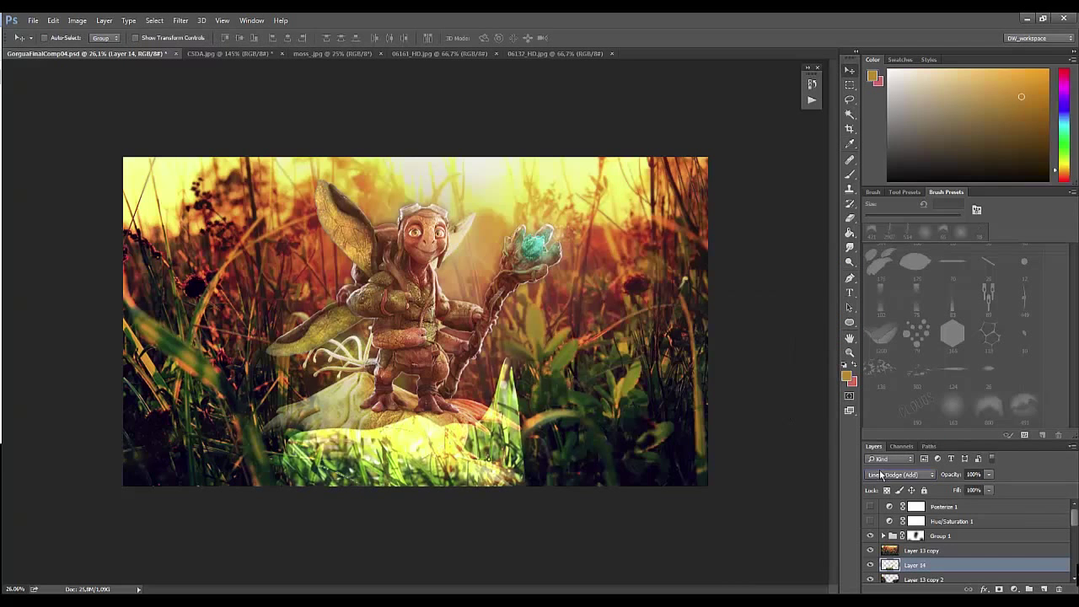
key("ctrl+l")
left_click_drag(625, 377, 674, 380)
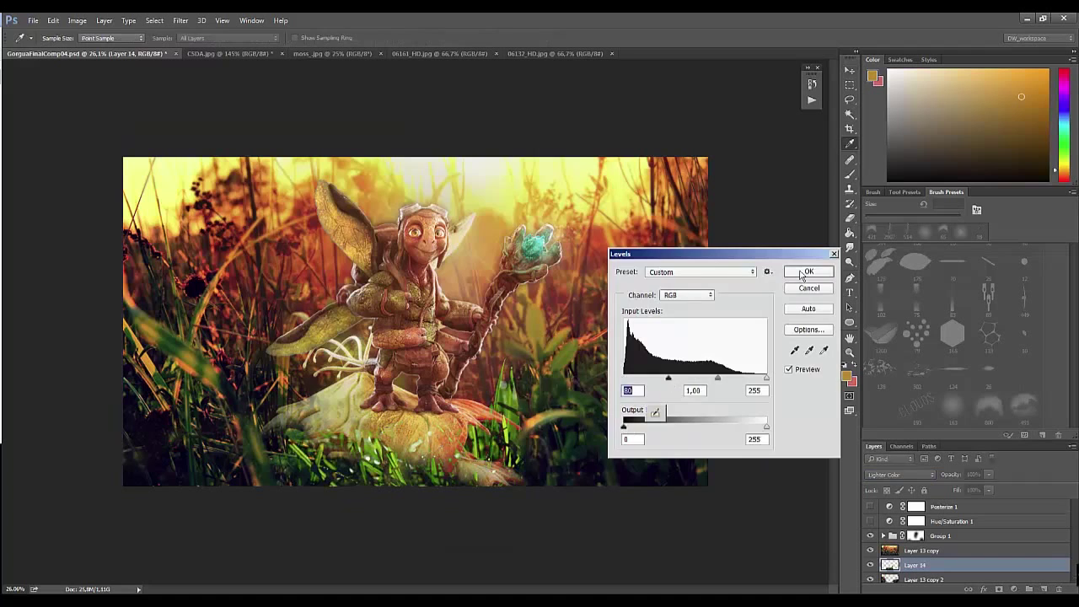
left_click(808, 272)
Step: Rotate the view and ready the Eraser with swapped colours for cleaning up the grass
key("r")
mouse_move(518, 393)
left_mouse_down()
mouse_move(546, 422)
mouse_move(506, 380)
mouse_move(481, 430)
mouse_move(376, 430)
mouse_move(303, 447)
left_mouse_up()
key("e")
key("x")
key("x")
key("z")
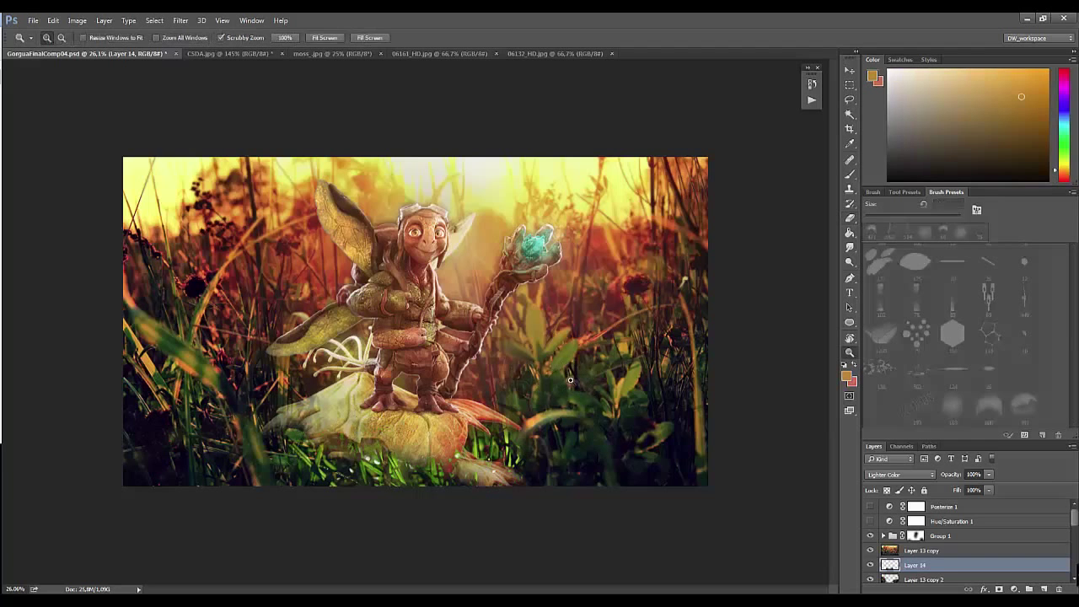
Step: Toggle Layer 13 off and on to compare, then show the Layer 13 copy 2 foreground
left_click(921, 550)
scroll(871, 548, "down", 5)
left_click(871, 548)
left_click(872, 548)
scroll(1069, 570, "up", 5)
left_click(871, 577)
Step: Apply a Gaussian Blur to the Layer 13 copy 2 foreground grass layer
left_click(892, 583)
left_click(181, 20)
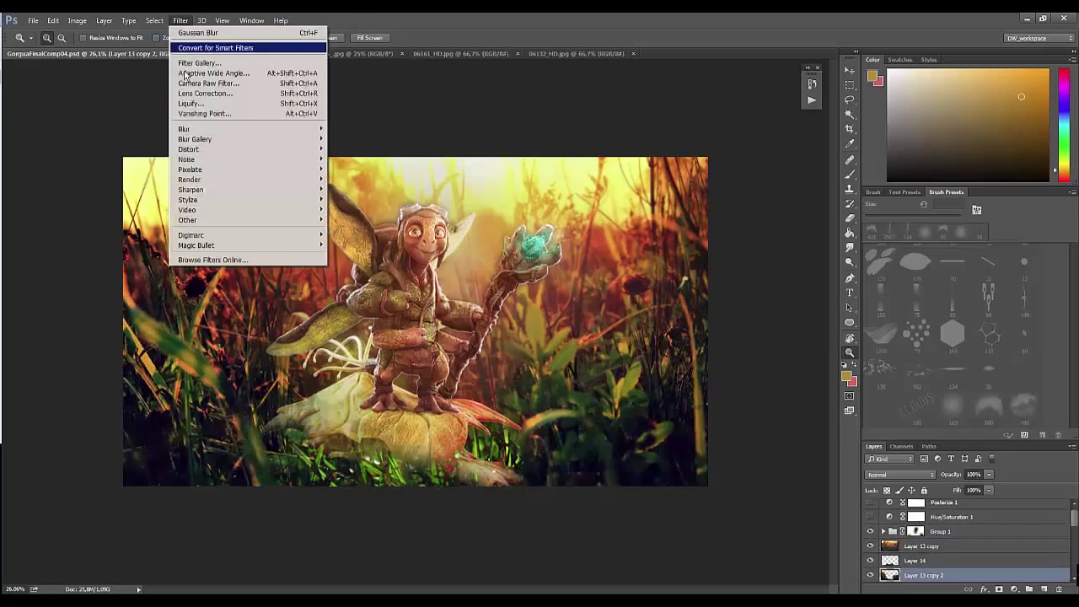
left_click(359, 214)
left_click_drag(636, 327, 615, 328)
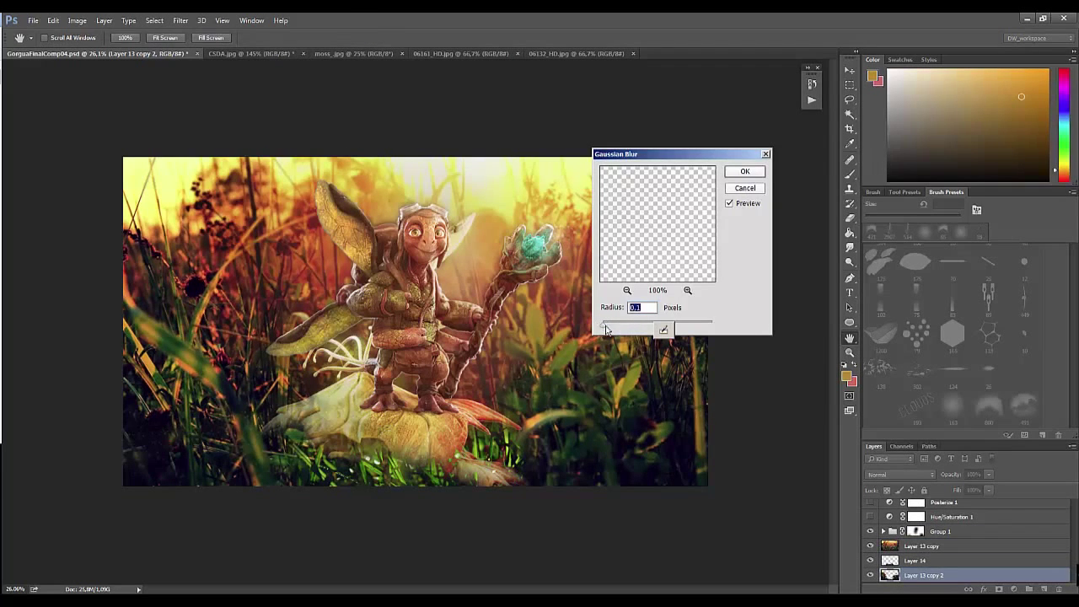
left_click(745, 171)
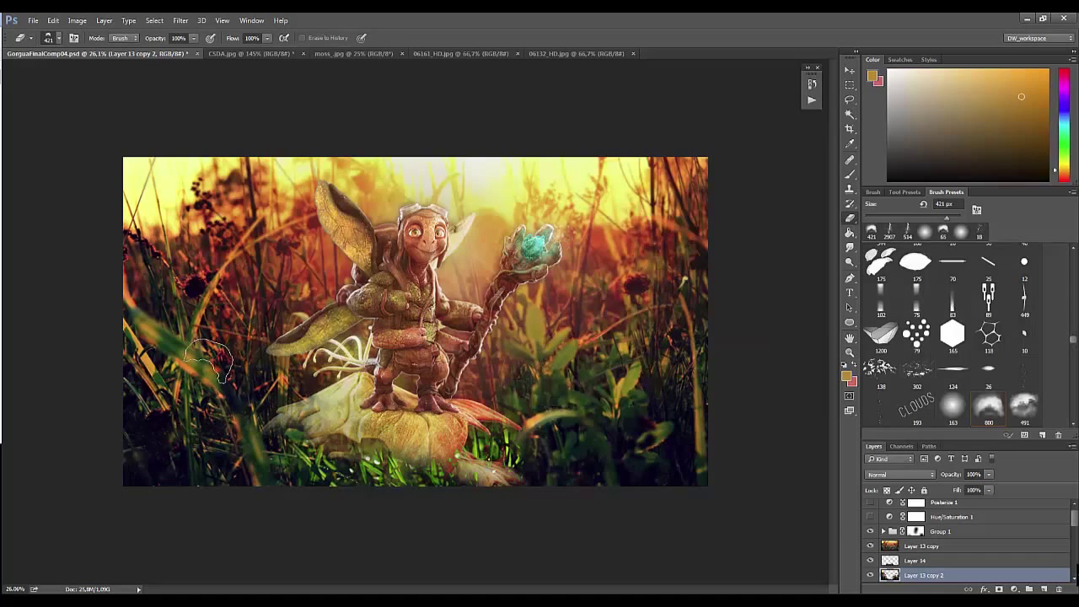
Step: Crop the composition tighter, raising the bottom edge and trimming both sides
double_click(911, 547)
key("Escape")
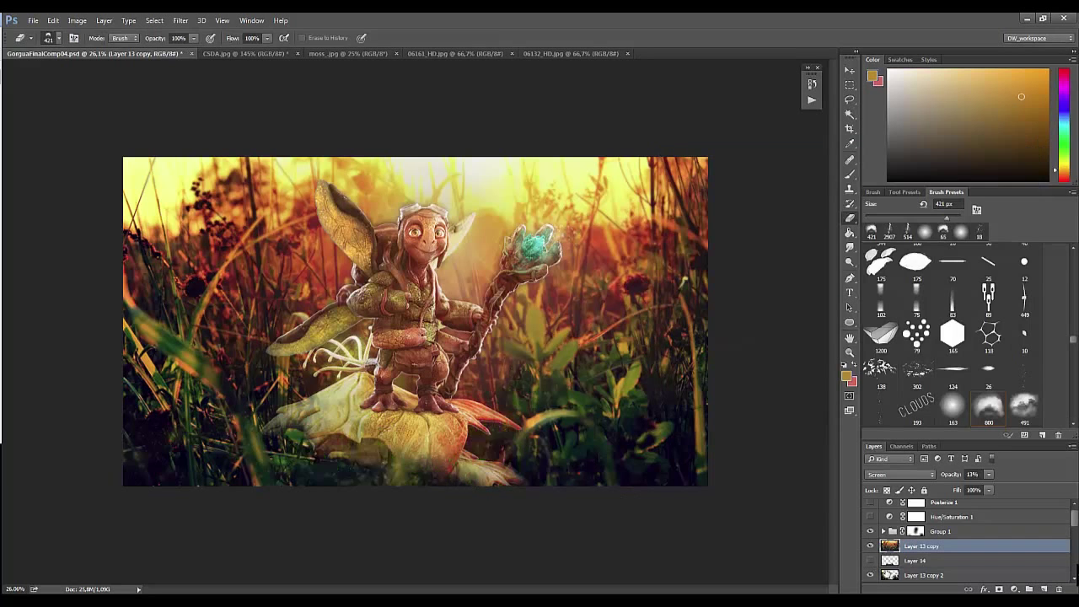
left_click(881, 561)
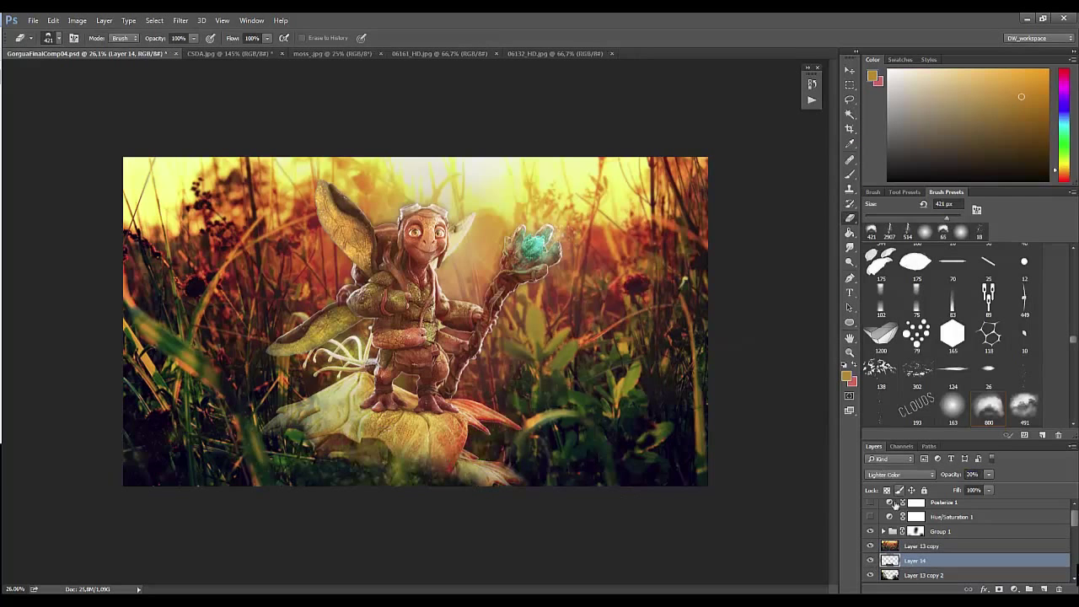
key("c")
left_click_drag(419, 485, 419, 467)
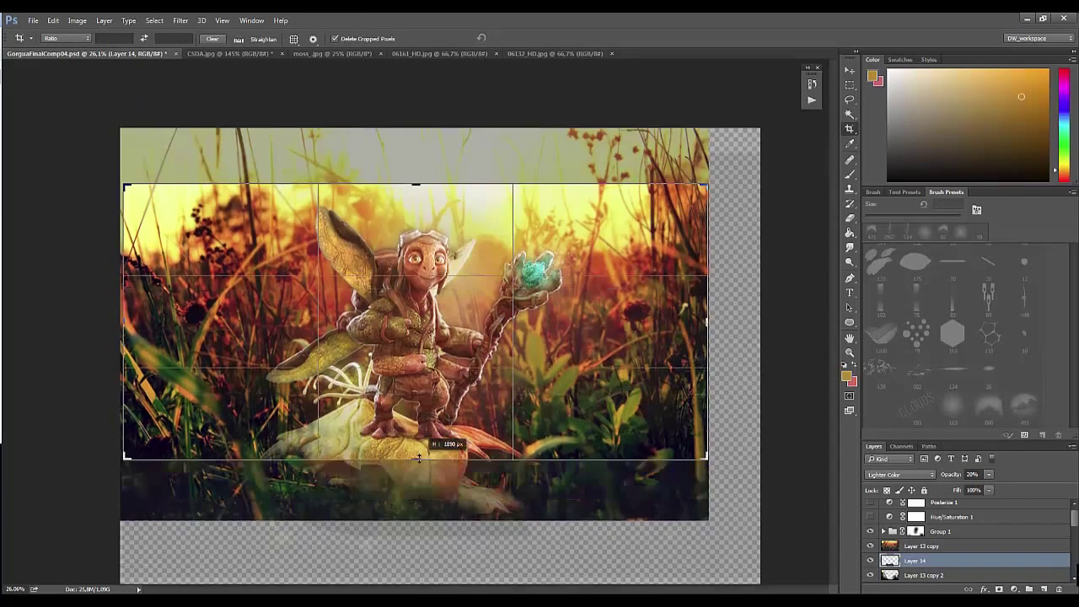
left_click_drag(125, 321, 193, 321)
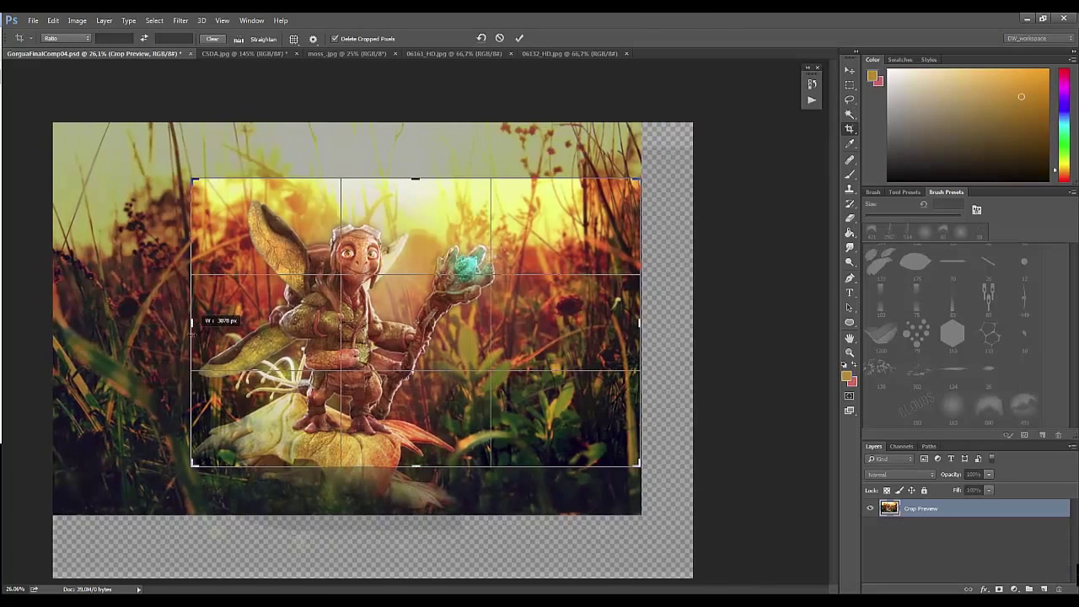
left_click_drag(638, 320, 622, 321)
key("Return")
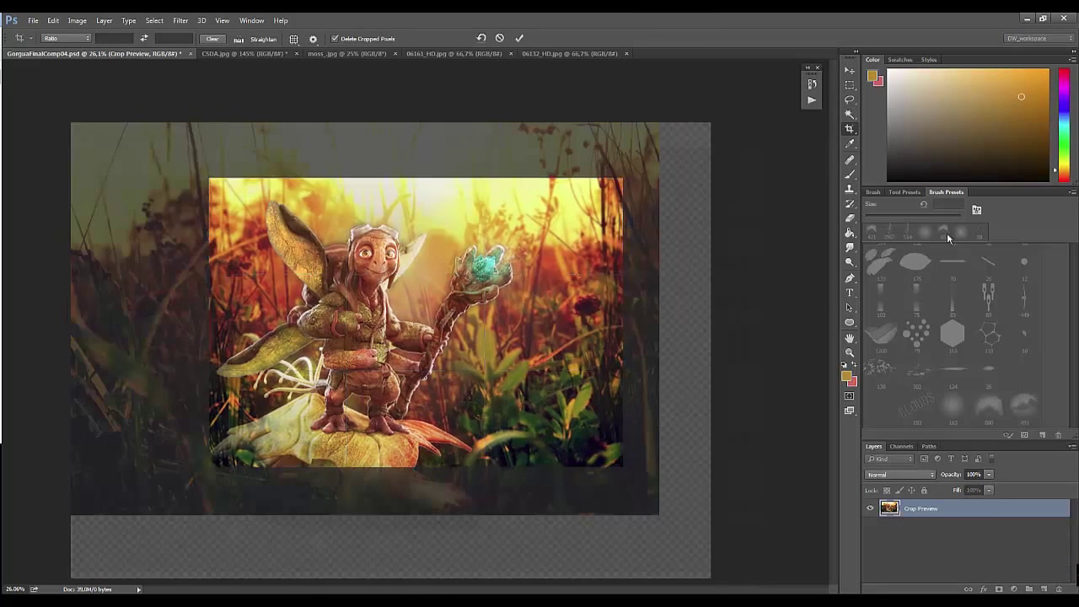
Step: Check the Posterize and greyscale value layers, then stamp all visible layers into Layer 15
key("z")
left_click_drag(533, 469, 470, 376)
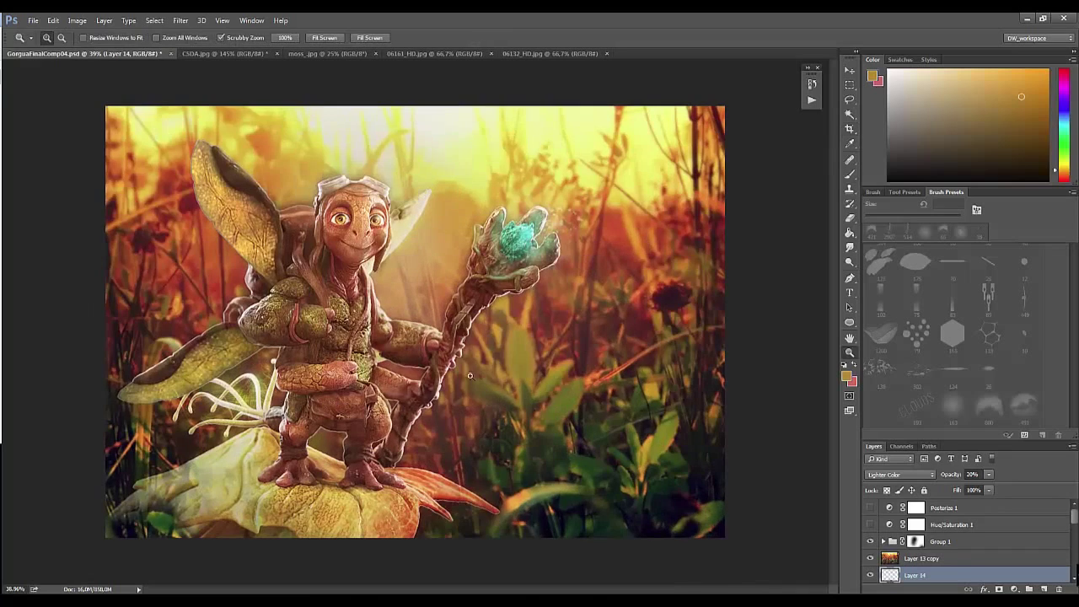
left_click(870, 508)
left_click(870, 524)
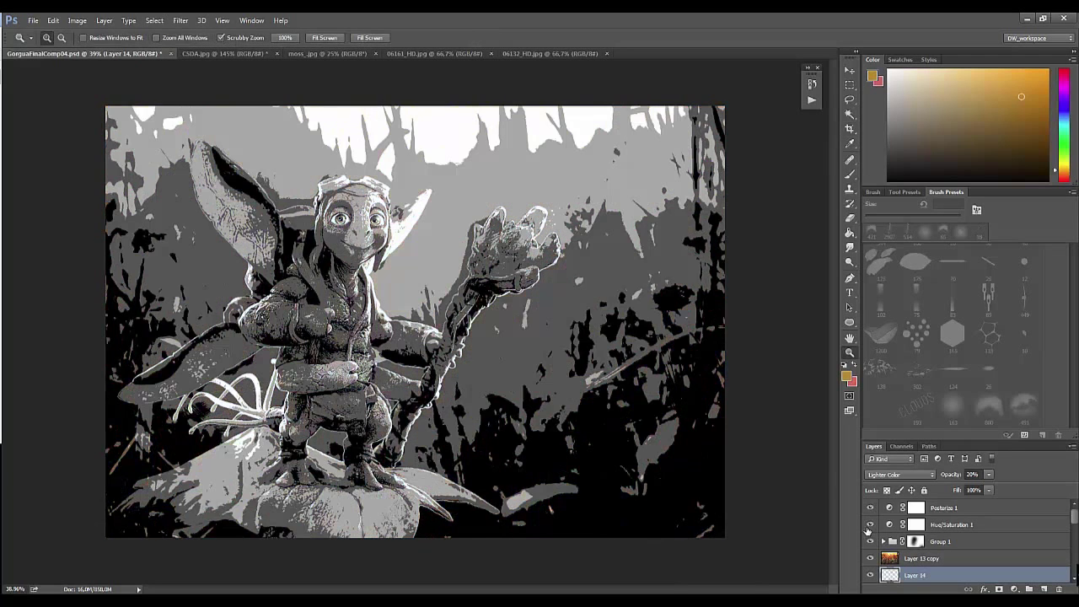
left_click_drag(868, 525, 870, 507)
key("ctrl+alt+shift+e")
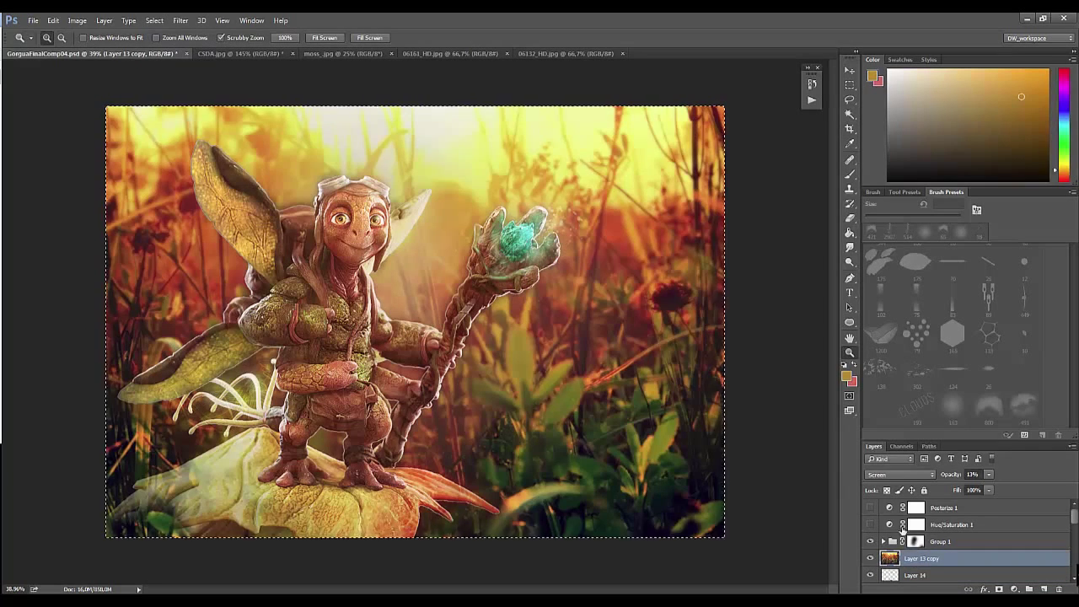
Step: Launch Magic Bullet PhotoLooks on Layer 15 and switch off Ranged Saturation, Curves and Auto Shoulder
left_click(181, 20)
mouse_move(196, 245)
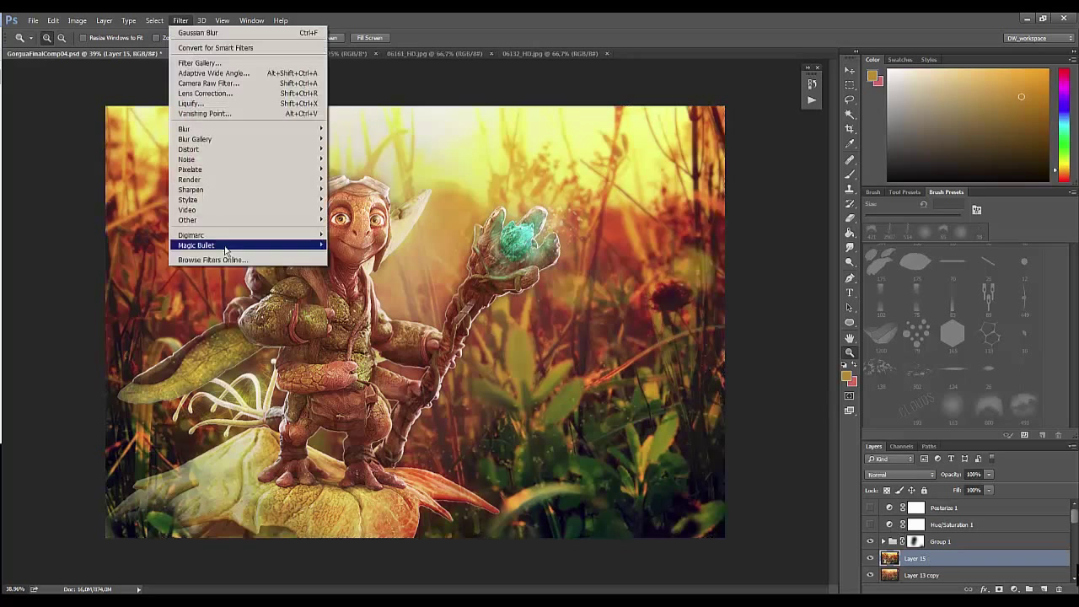
left_click(350, 245)
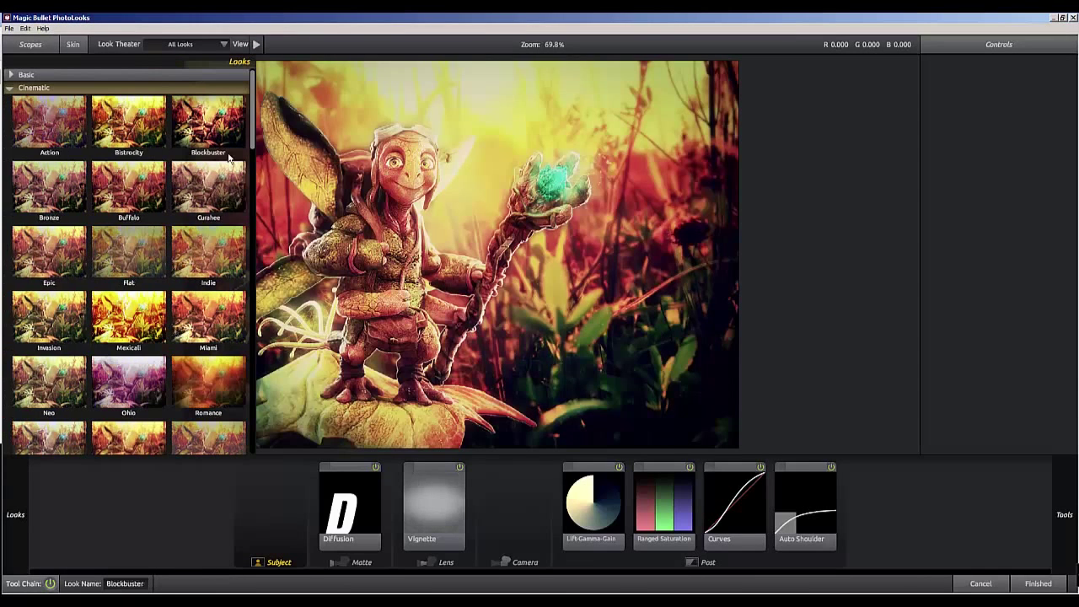
left_click(593, 474)
left_click(677, 474)
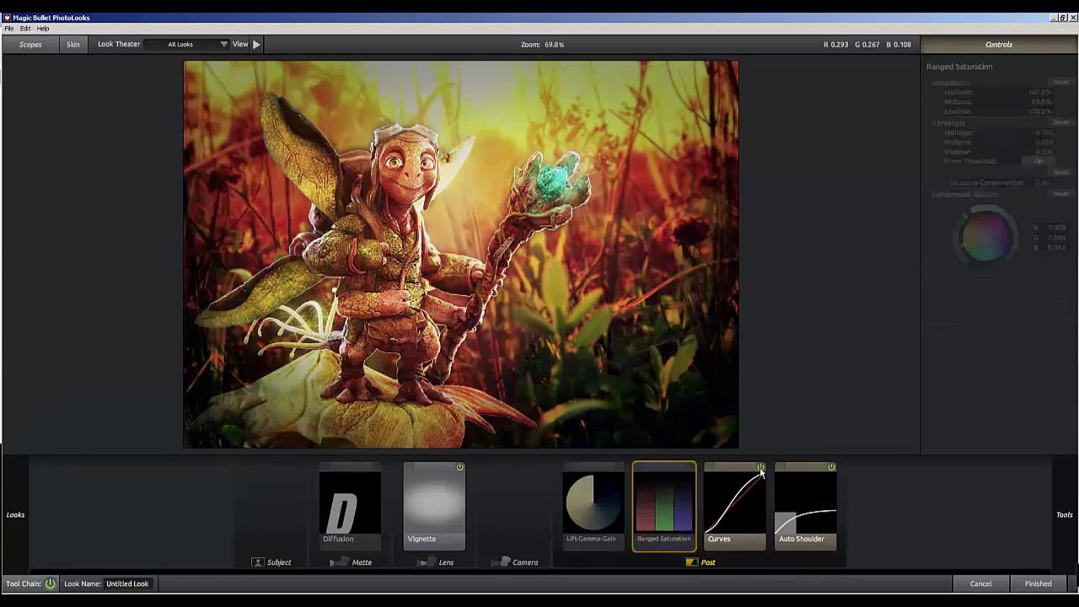
left_click(758, 472)
left_click(831, 475)
left_click(438, 502)
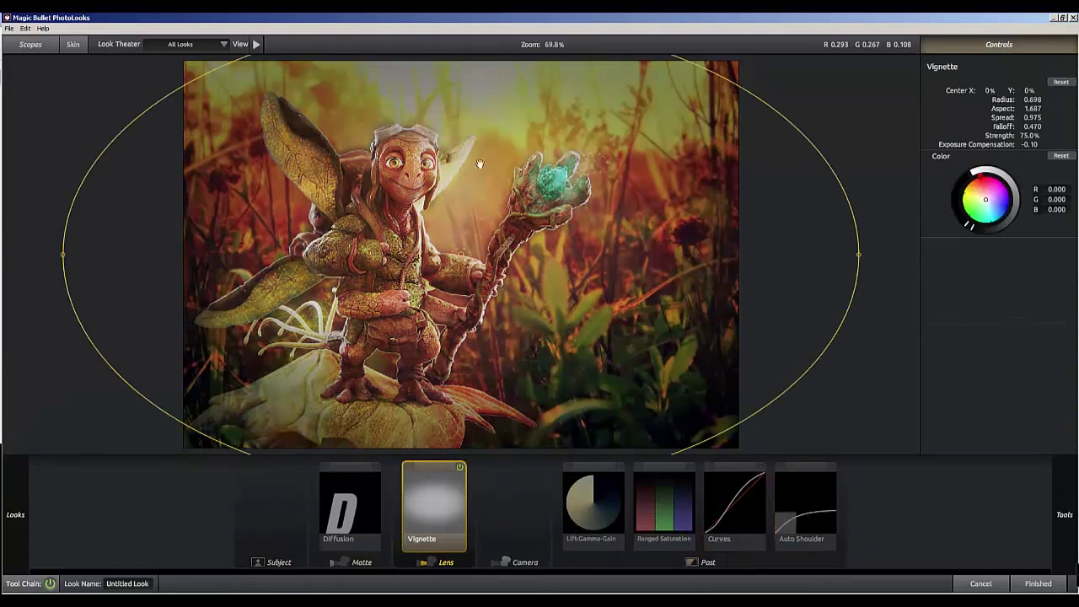
left_click(379, 472)
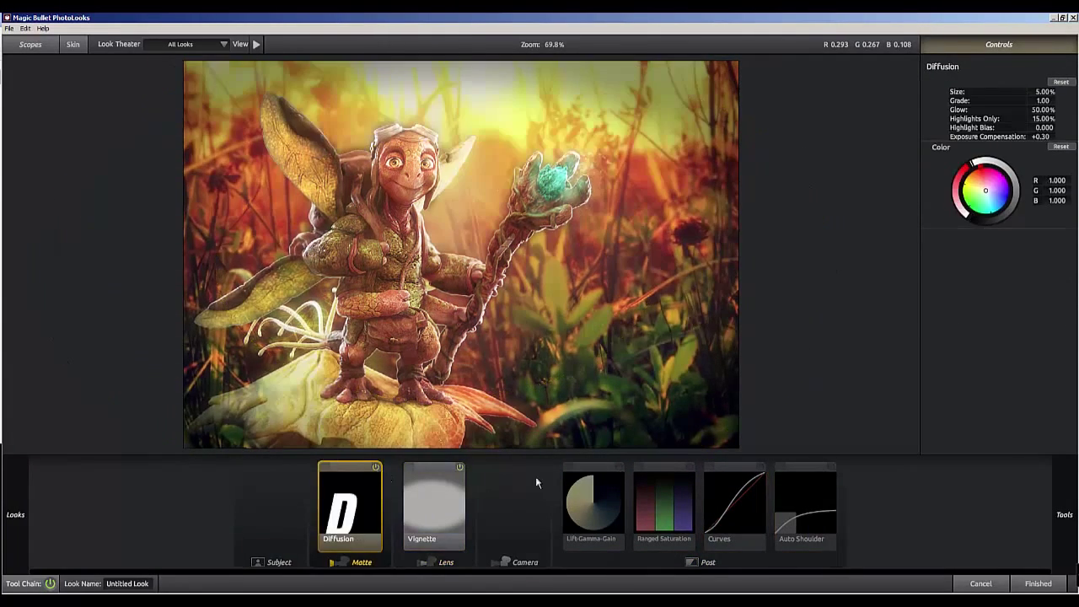
left_click(620, 477)
Step: Re-enable Ranged Saturation and Auto Shoulder, compare the result, and apply the look
left_click(688, 468)
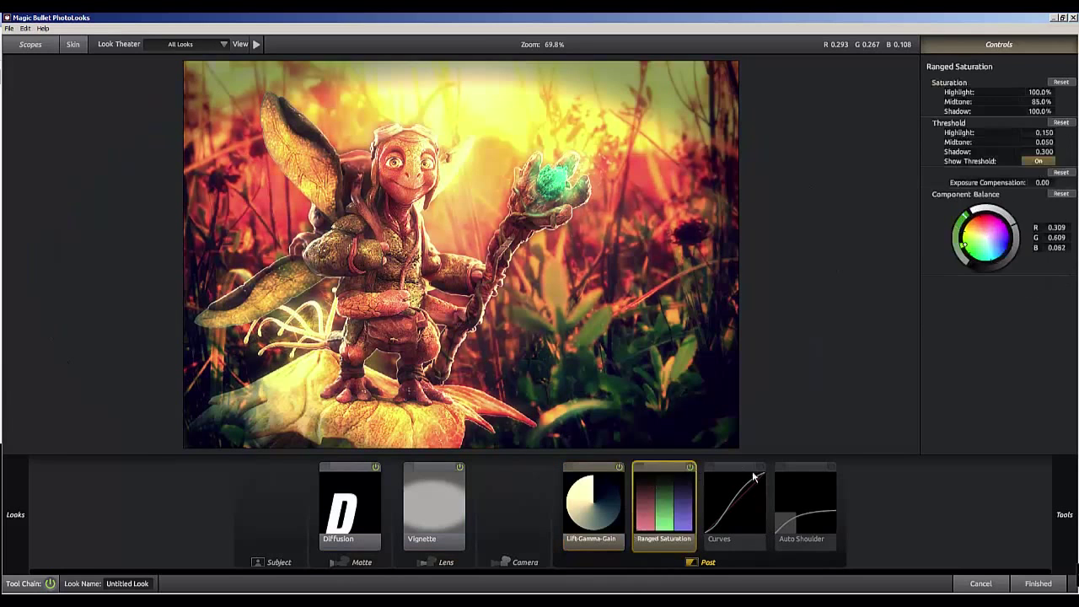
left_click(754, 472)
left_click(828, 467)
left_click(759, 475)
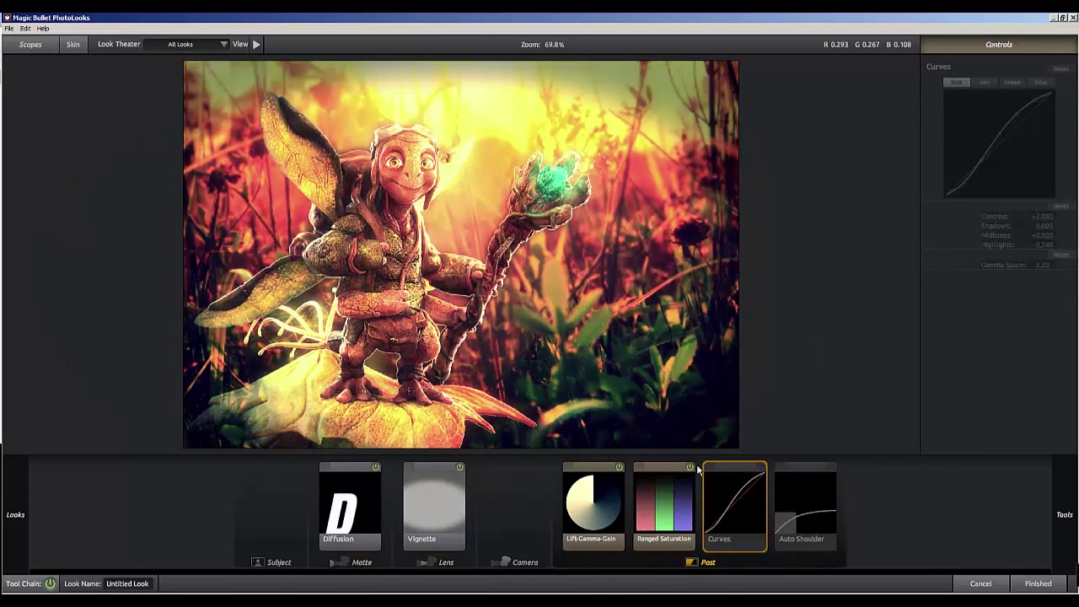
left_click(693, 471)
left_click(691, 468)
left_click(691, 468)
left_click(690, 468)
left_click(690, 469)
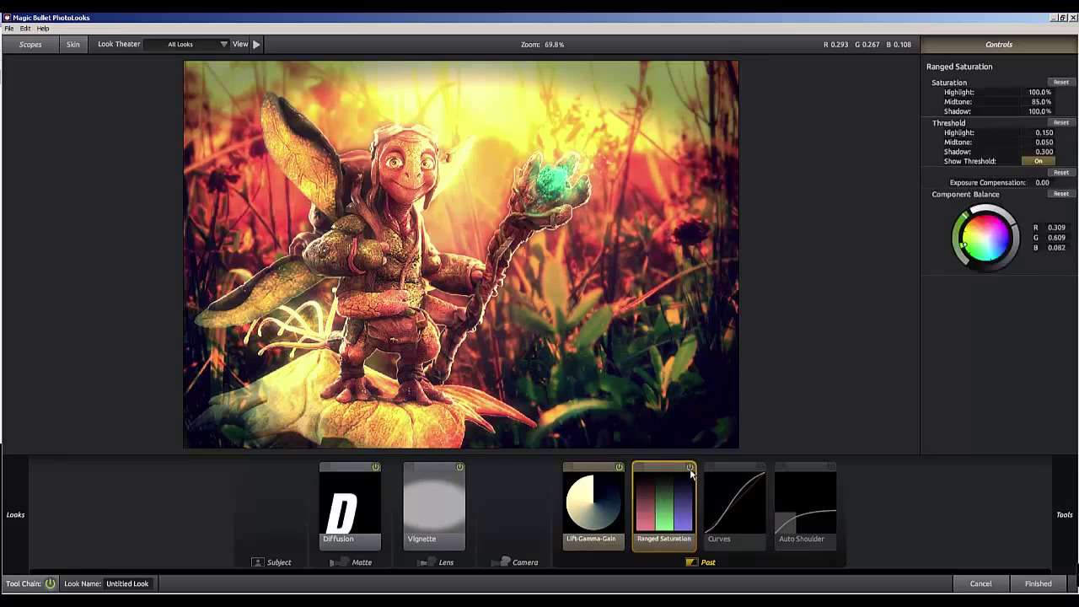
left_click(827, 473)
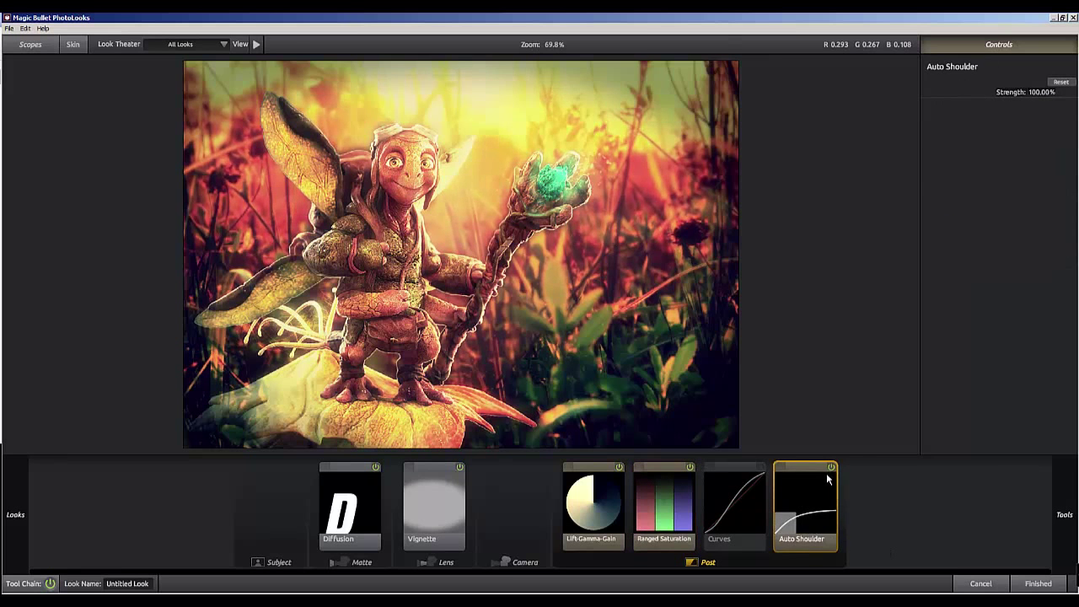
key("Return")
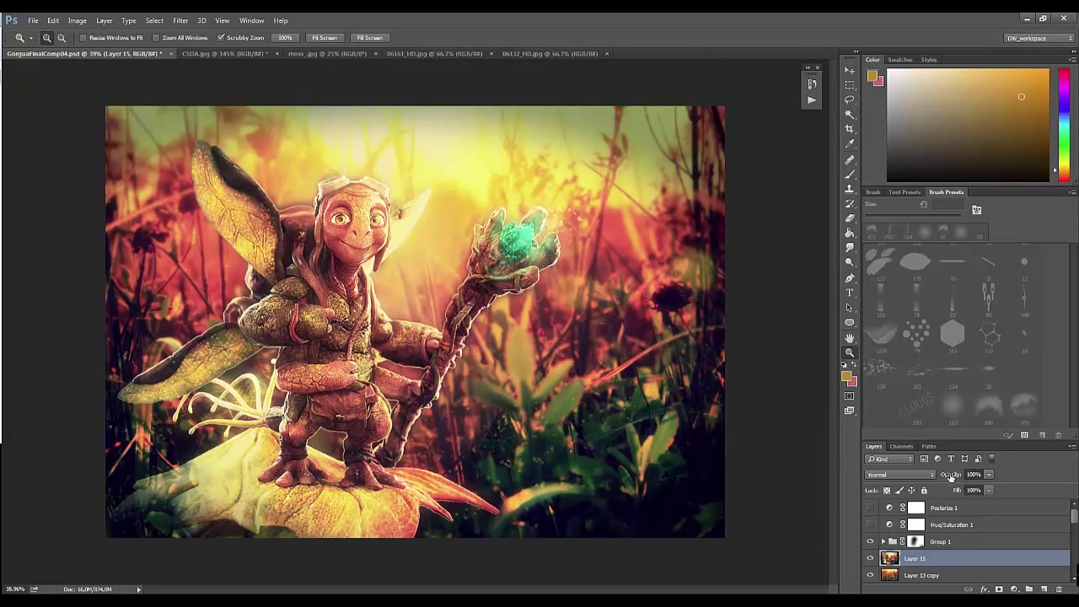
Step: Lower Layer 15's opacity to 75%
left_click_drag(951, 473, 883, 475)
mouse_move(590, 518)
left_mouse_down()
mouse_move(659, 520)
mouse_move(625, 508)
left_mouse_up()
left_click_drag(871, 558, 870, 575)
scroll(1004, 539, "down", 3)
scroll(970, 540, "down", 3)
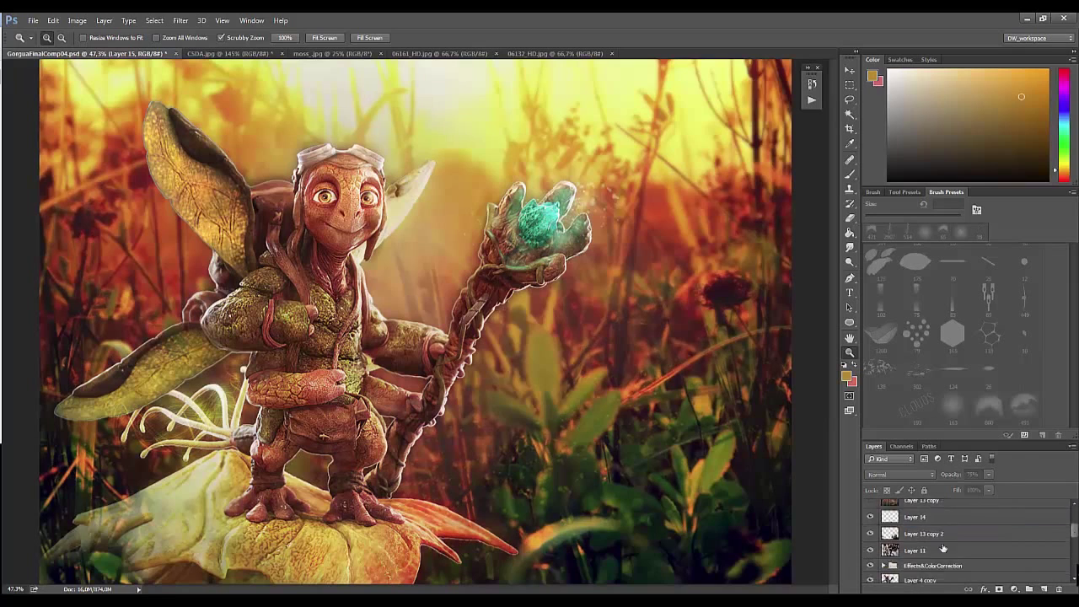
Step: Toggle Layer 13 and the graded layers to compare the composite before and after
left_click(870, 546)
left_click_drag(727, 502, 677, 516)
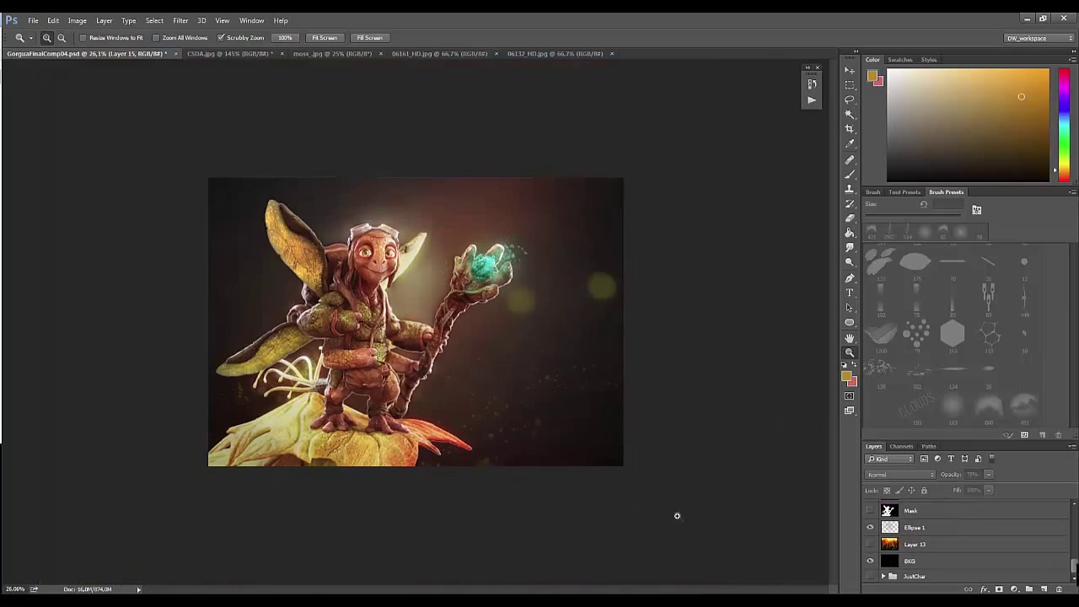
left_click_drag(387, 283, 413, 309)
left_click(870, 545)
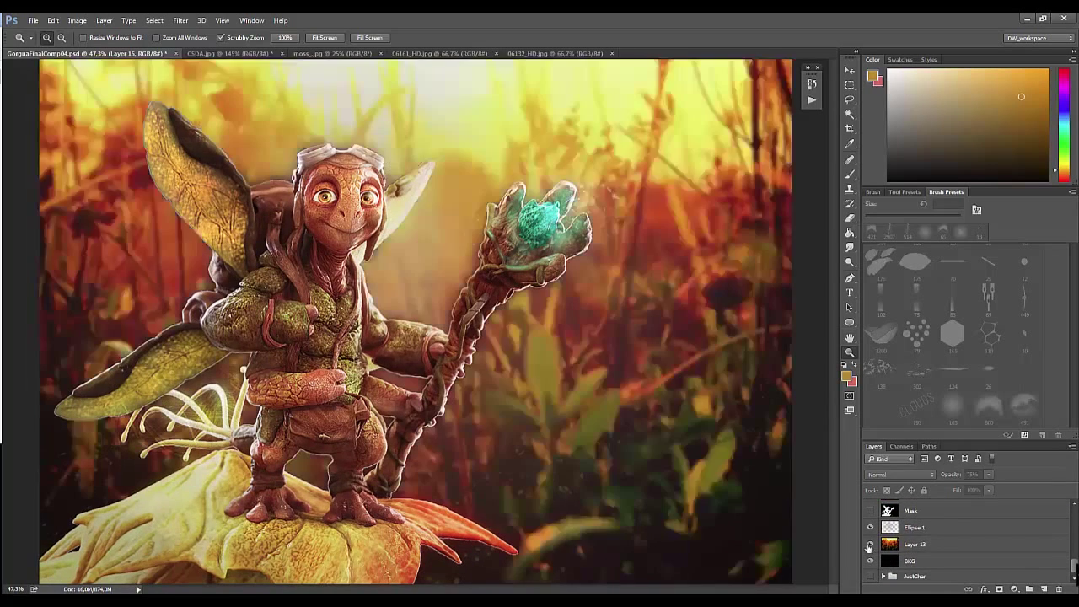
scroll(1021, 543, "up", 3)
left_click(871, 572)
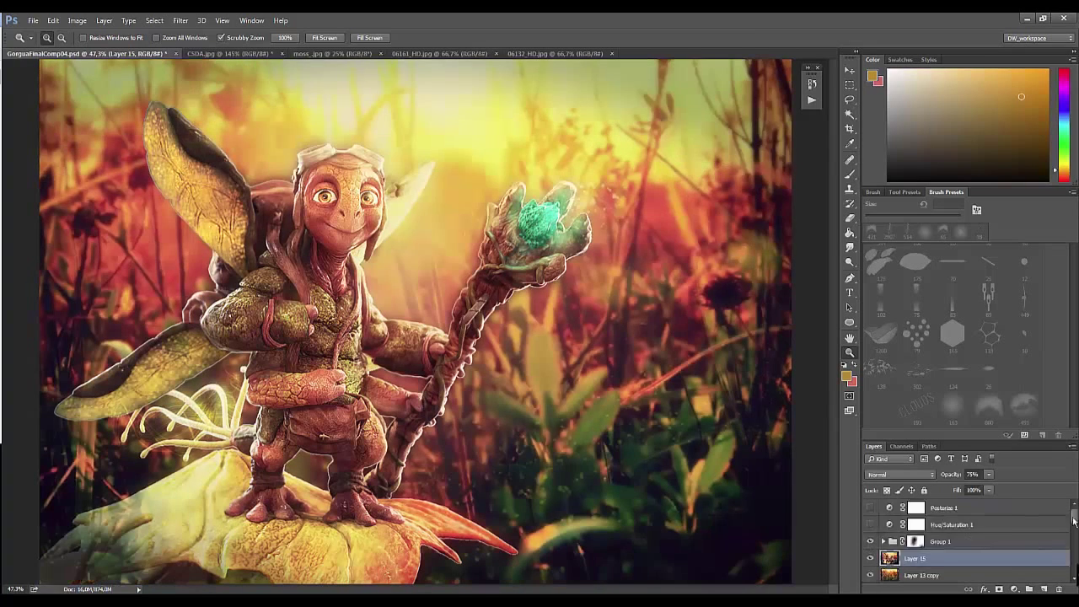
scroll(870, 548, "up", 2)
left_click(872, 555)
Step: Zoom out to review the whole graded composite and start a Photo Filter adjustment layer
key("ctrl+minus")
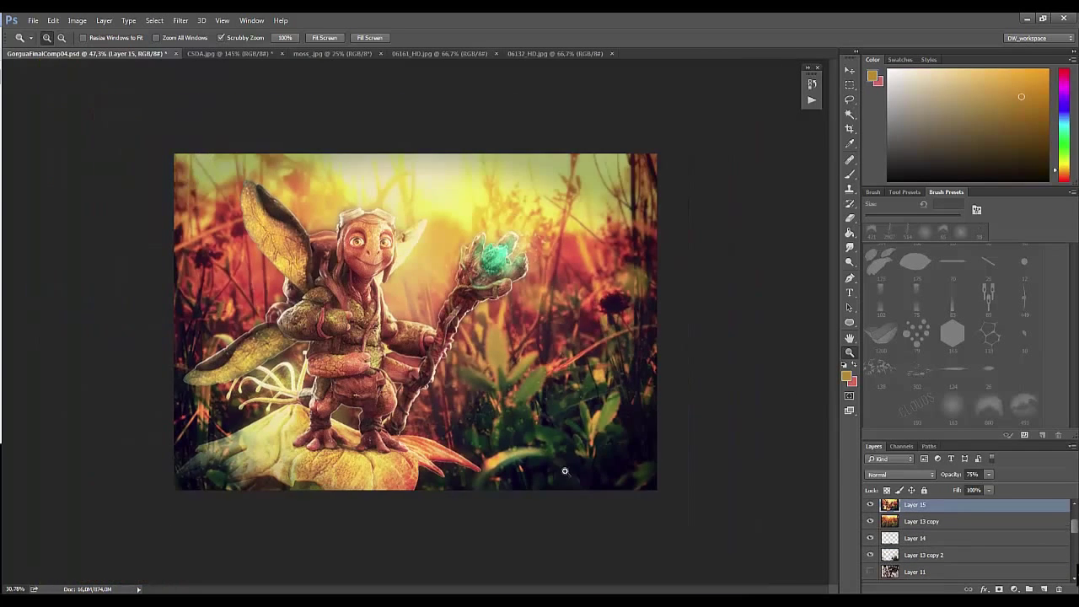
scroll(1076, 530, "down", 1)
scroll(514, 404, "down", 2)
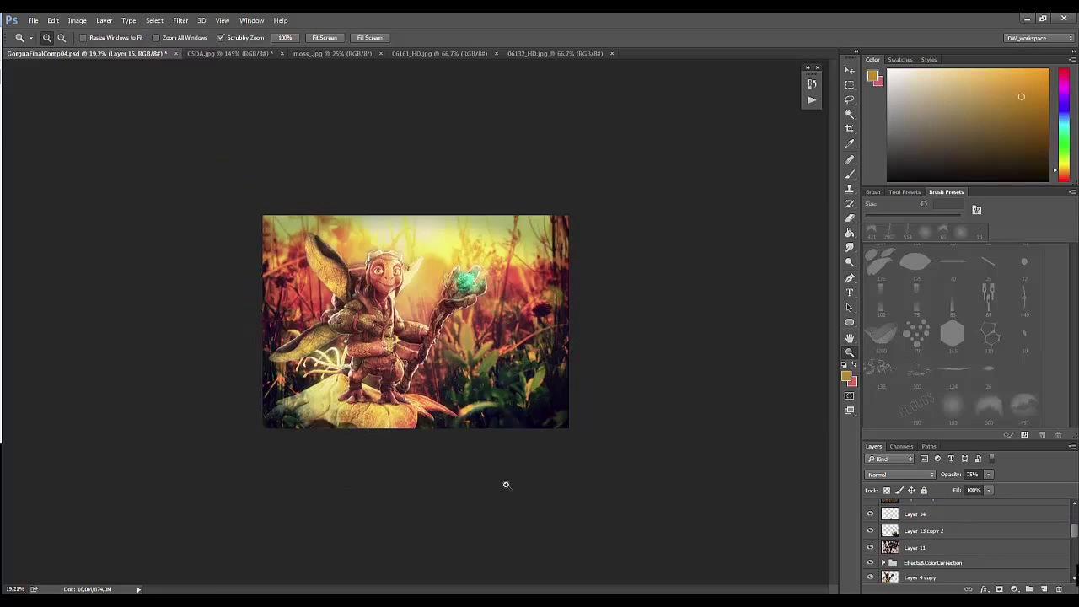
scroll(588, 470, "up", 5)
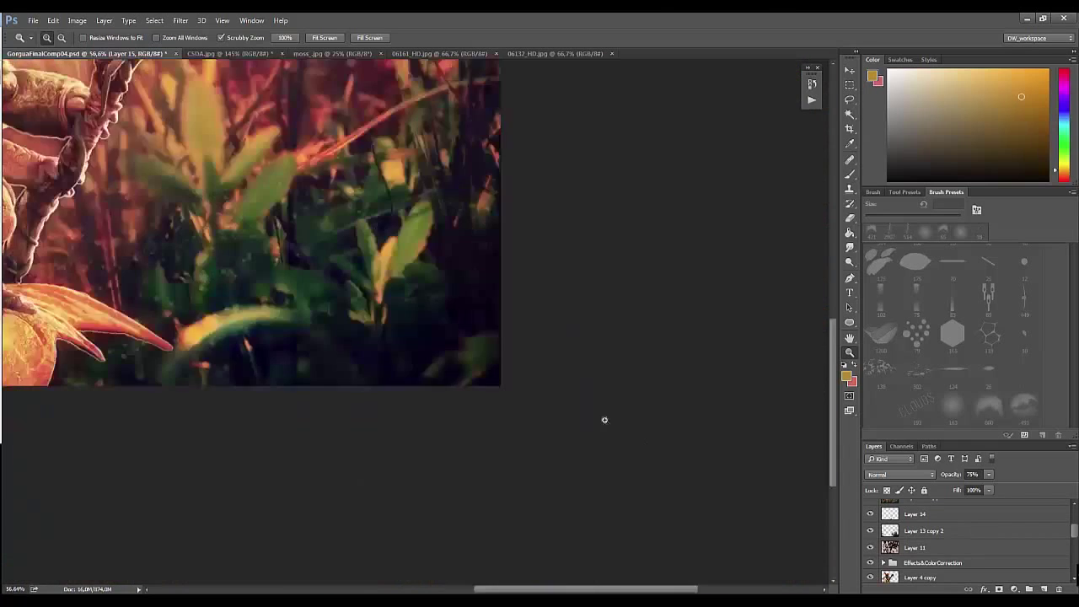
scroll(602, 421, "down", 3)
scroll(1068, 531, "up", 2)
scroll(1067, 531, "up", 1)
left_click(1014, 589)
Step: Add a Photo Filter adjustment layer set to Blue
left_click(1025, 514)
left_click(573, 236)
left_click(574, 353)
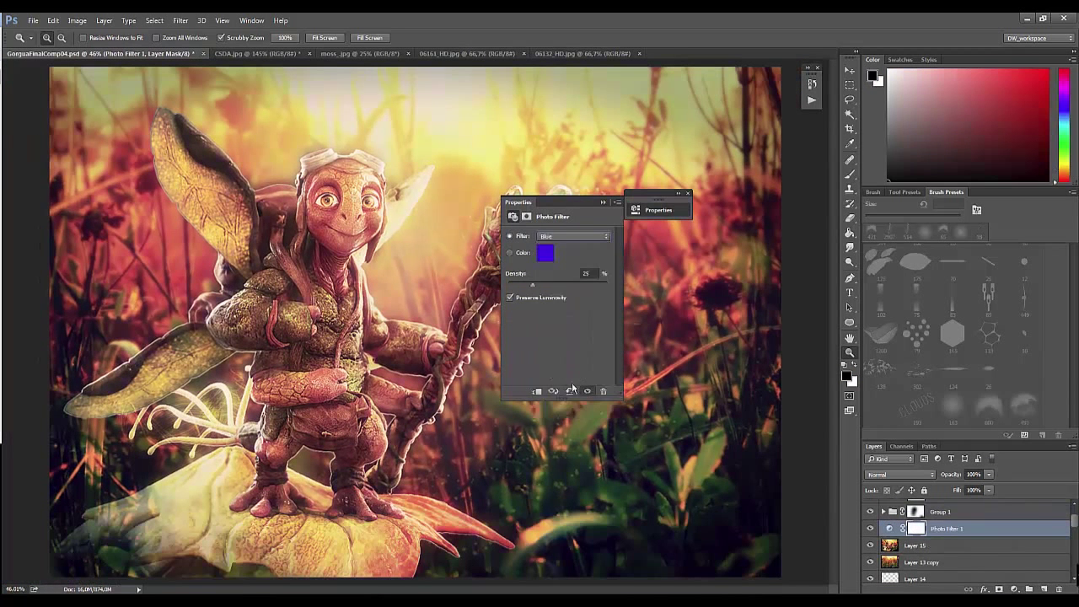
left_click(688, 195)
Step: Duplicate the photo filter, move the copy above Layer 11, and lower its density to about 61%
mouse_move(946, 529)
left_mouse_down()
mouse_move(1033, 586)
mouse_move(966, 569)
left_mouse_up()
left_click_drag(764, 501, 713, 521)
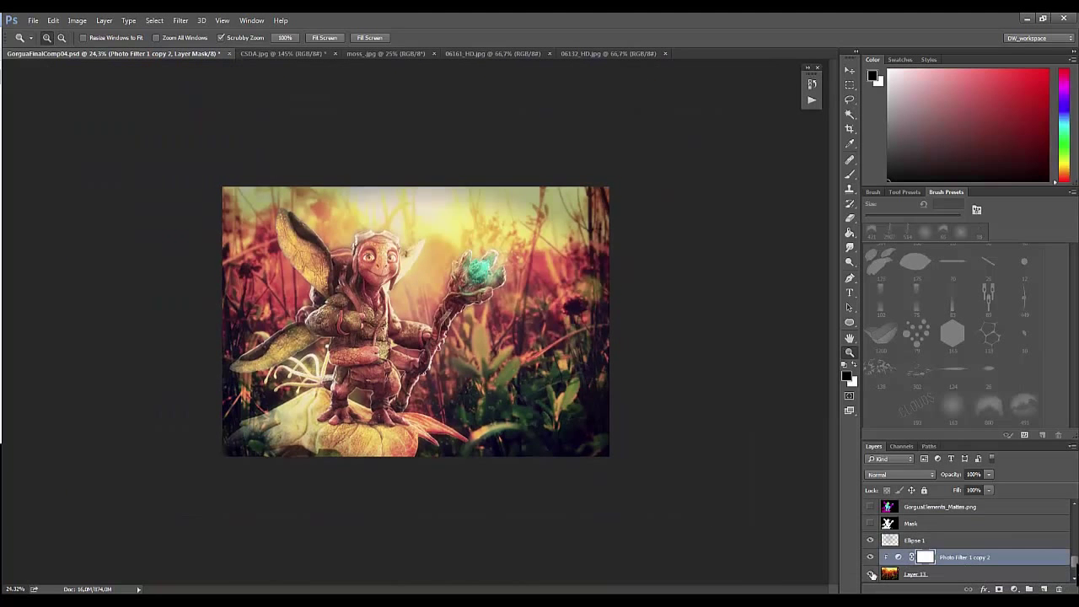
double_click(899, 558)
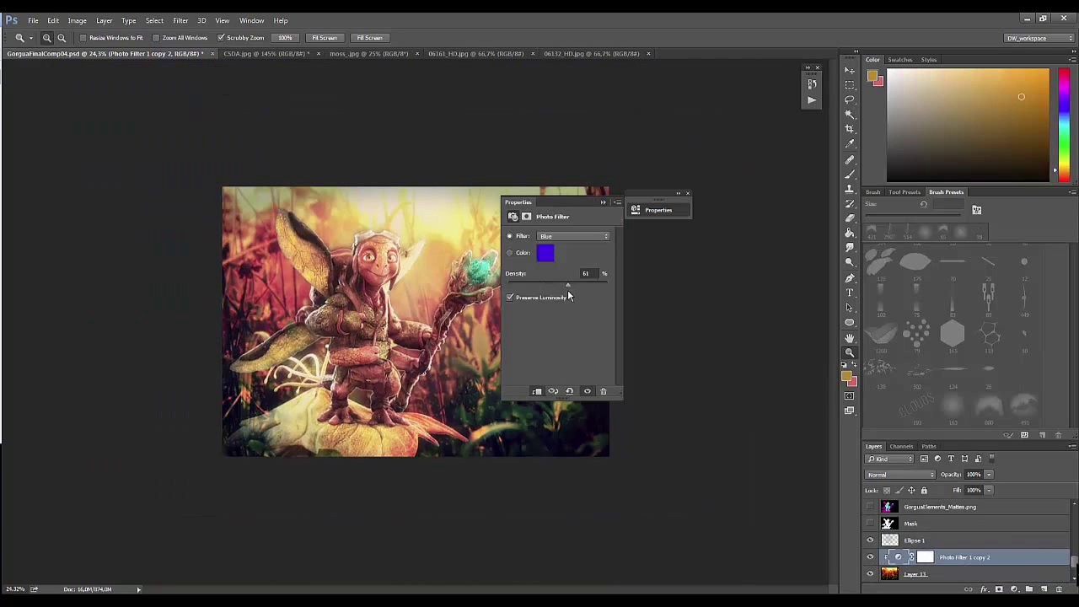
left_click_drag(606, 285, 558, 285)
left_click(572, 236)
left_click(565, 285)
left_click(523, 174)
Step: Zoom between actual pixels and the whole composite to check the cooled look
left_click(285, 37)
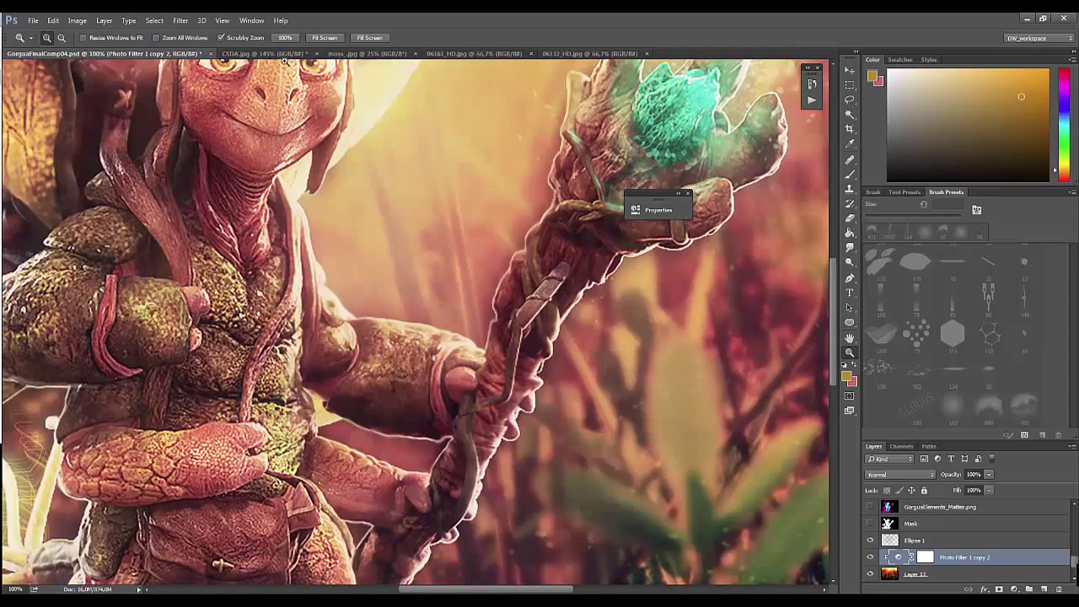
mouse_move(349, 377)
left_mouse_down()
mouse_move(335, 400)
mouse_move(578, 483)
left_mouse_up()
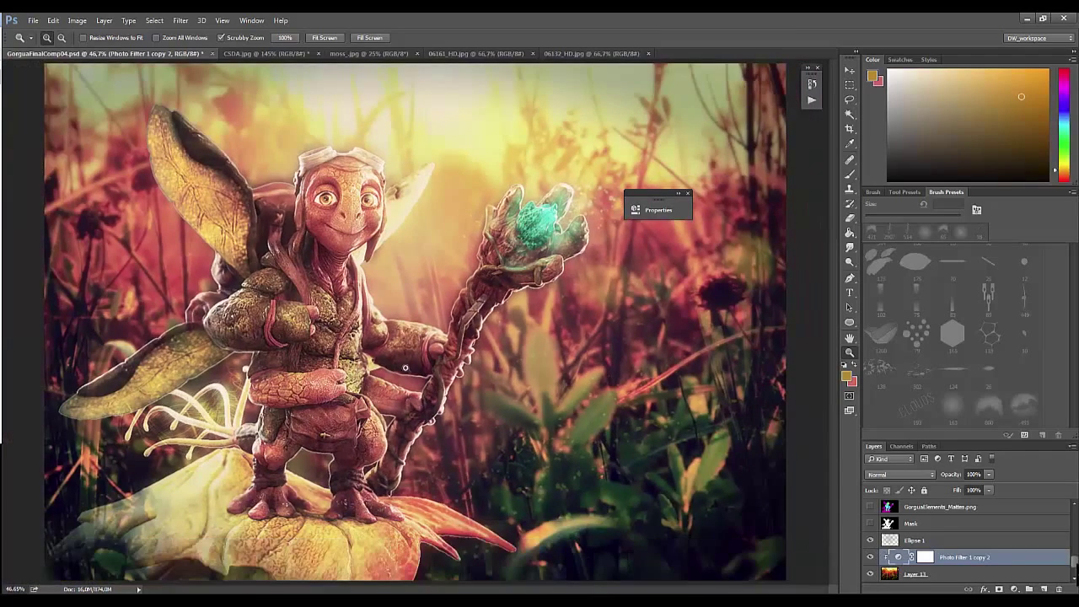
left_click_drag(404, 368, 433, 430)
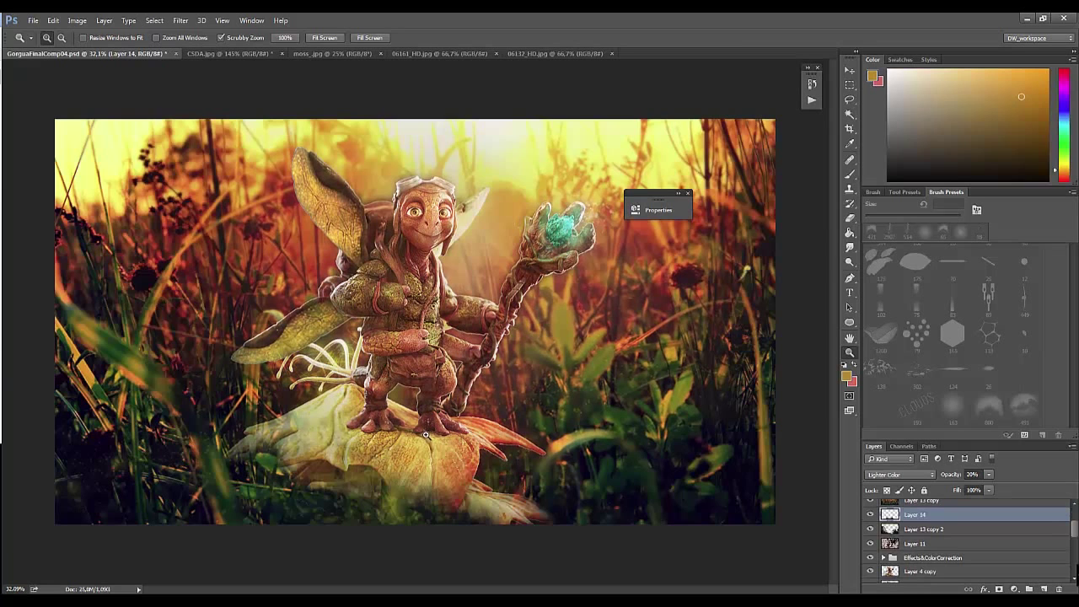
Step: Drag the snail-on-leaves photo into the composite above Layer 13 copy and try Lighter Color blend
scroll(1049, 520, "up", 2)
left_click(1029, 532)
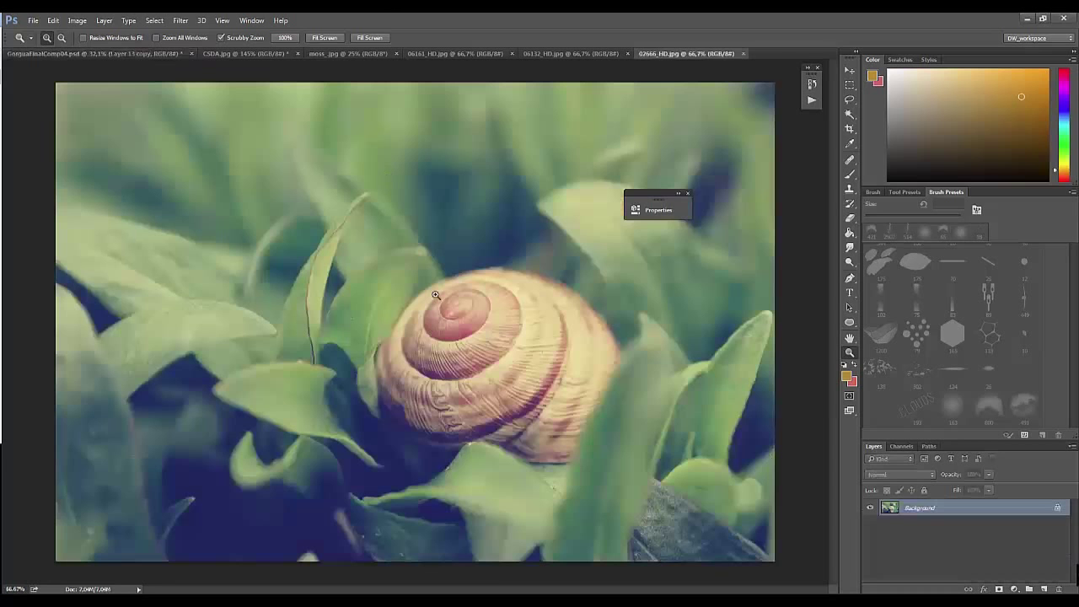
mouse_move(435, 295)
left_mouse_down()
mouse_move(812, 493)
mouse_move(857, 491)
left_mouse_up()
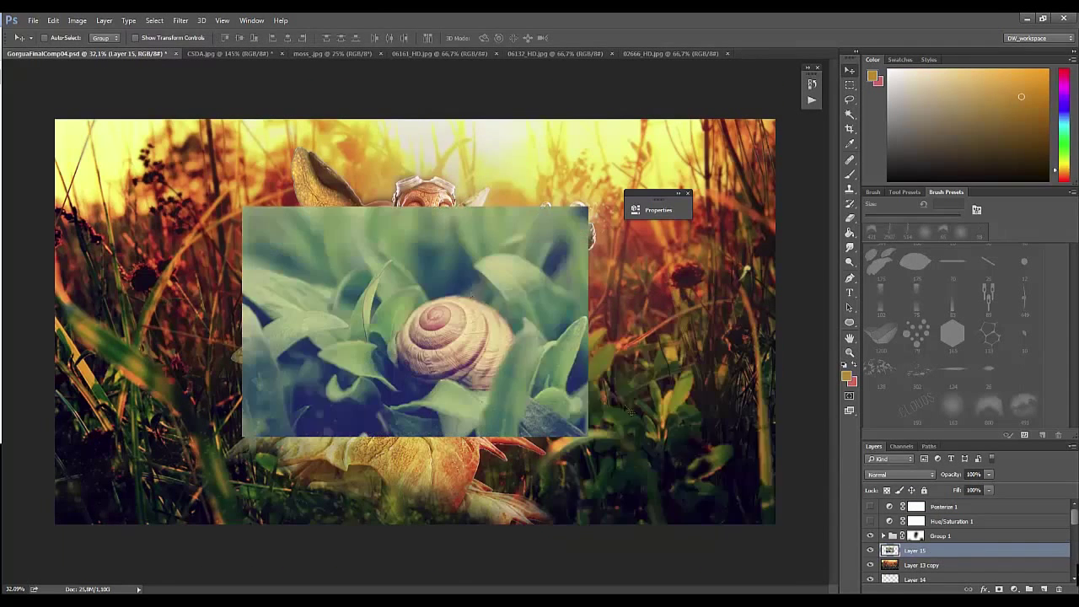
left_click(901, 473)
left_click(882, 344)
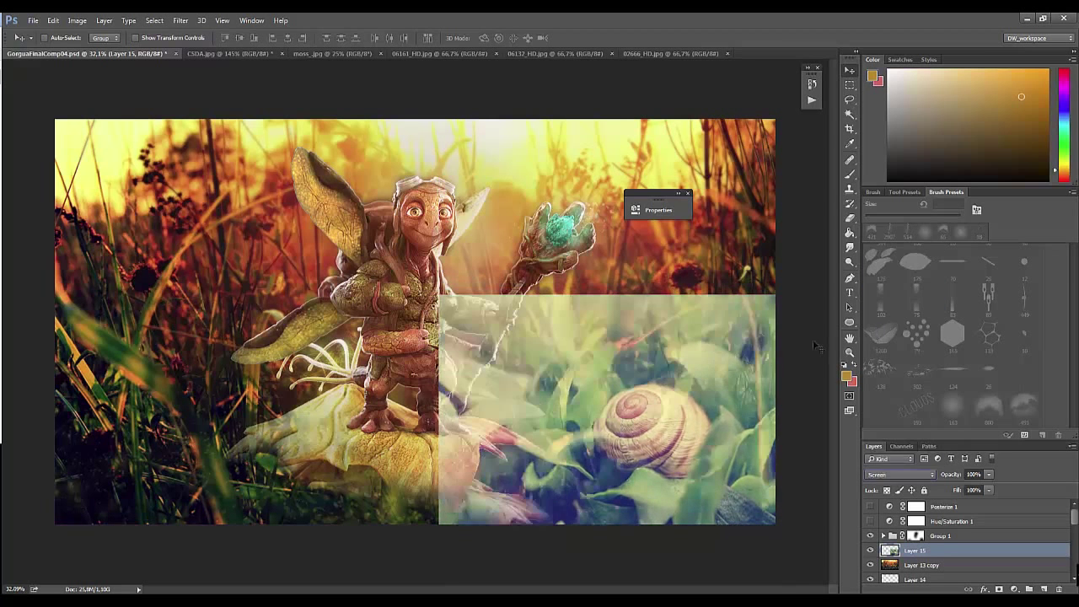
Step: Nudge the snail photo lower and return its layer to Normal blend
left_click_drag(599, 377, 599, 416)
scroll(905, 474, "down", 3)
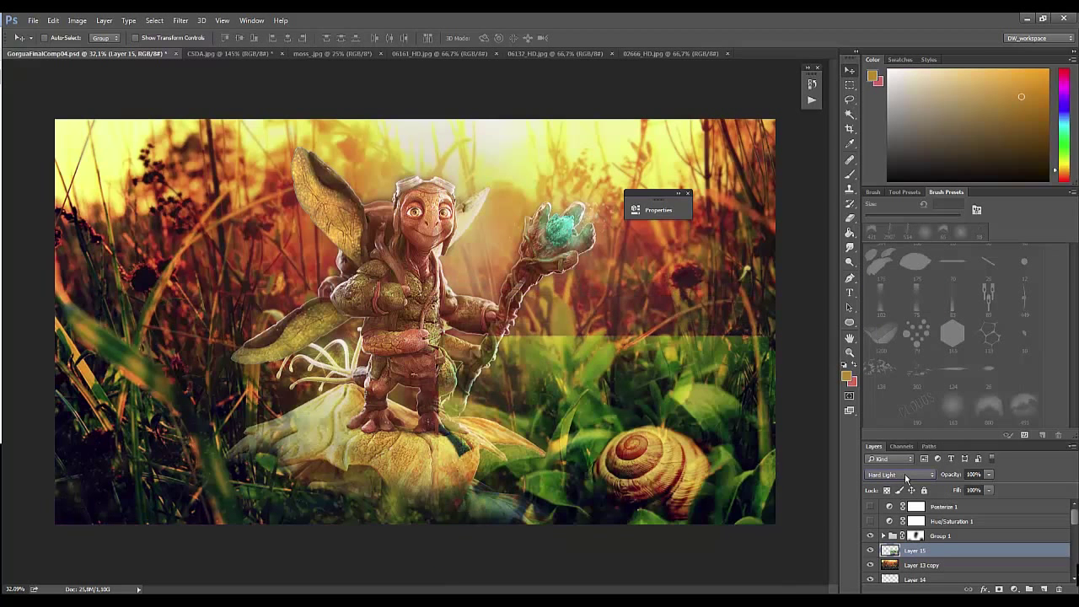
scroll(905, 474, "down", 2)
scroll(905, 474, "down", 3)
scroll(905, 474, "down", 3)
scroll(905, 473, "down", 1)
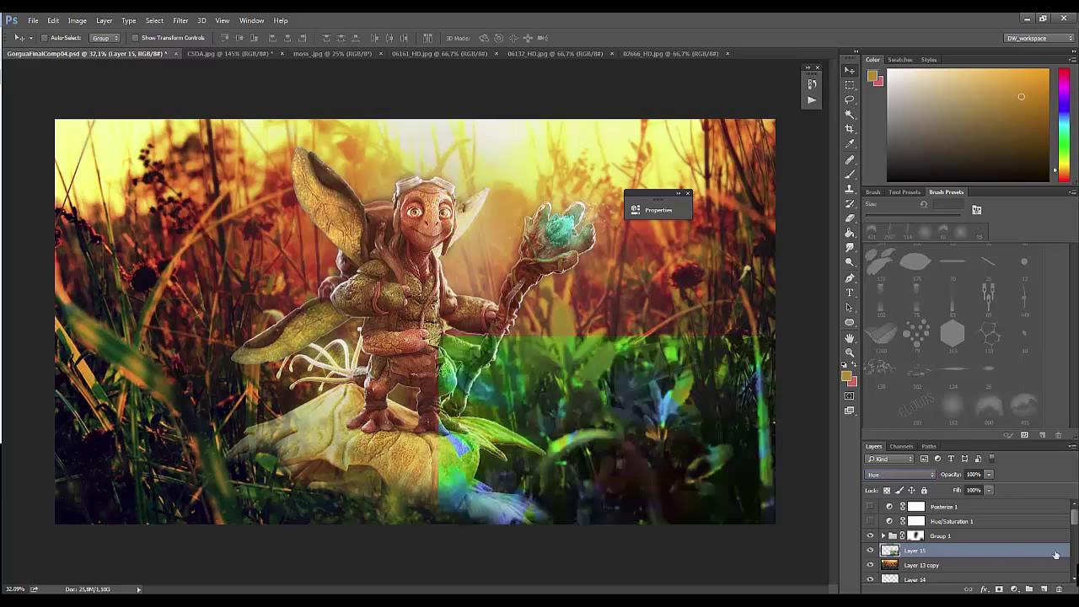
left_click(904, 474)
left_click(894, 254)
Step: Move the snail photo to the lower centre and place Layer 15 above the Effects&ColorCorrection group
left_click_drag(650, 456, 428, 422)
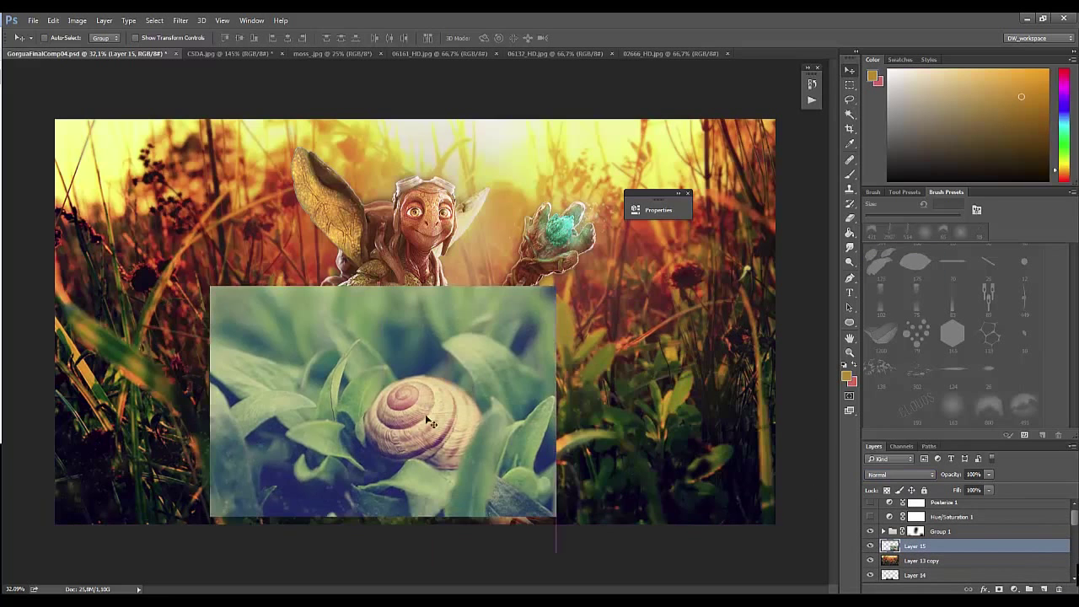
key("ctrl+bracketleft")
key("ctrl+bracketleft")
key("ctrl+bracketleft")
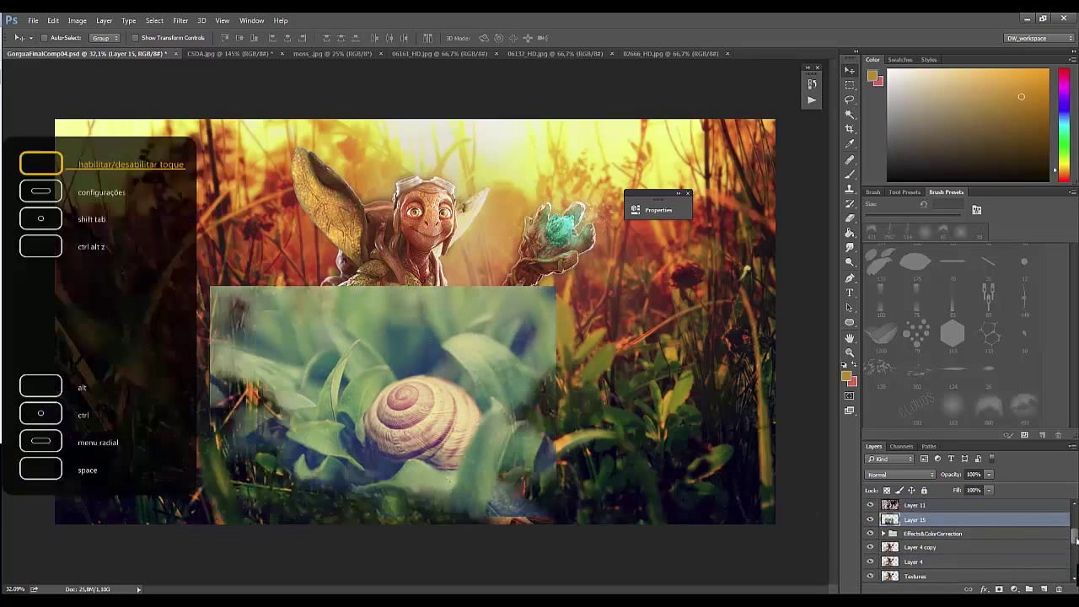
key("ctrl+bracketleft")
key("ctrl+bracketleft")
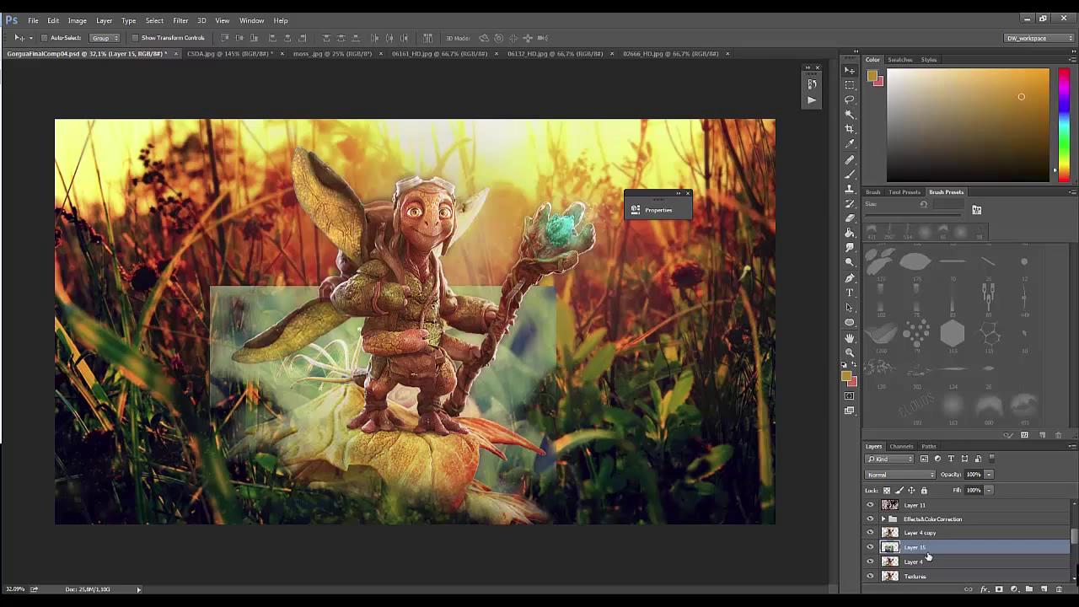
left_click_drag(932, 550, 935, 513)
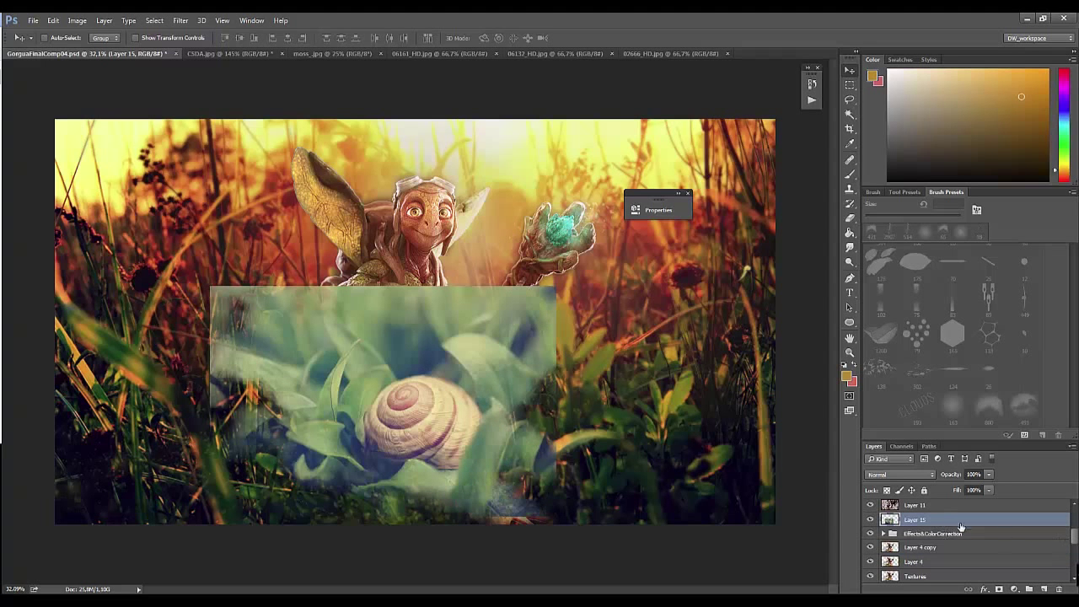
Step: Undo an oversized erase stroke over the creature's torso and shrink the eraser size
key("d")
key("e")
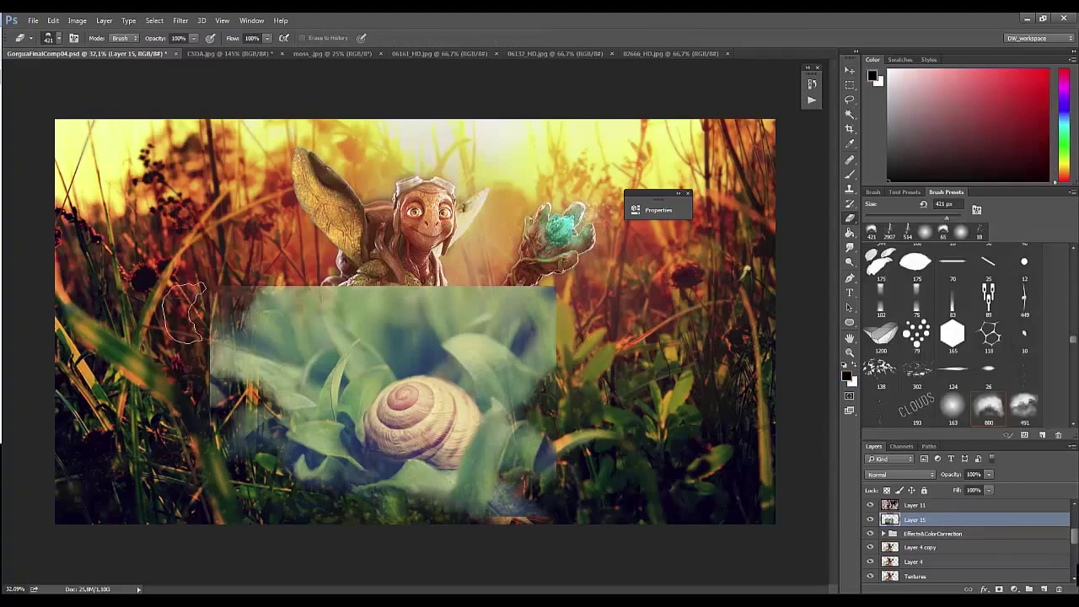
mouse_move(405, 291)
left_mouse_down()
mouse_move(392, 430)
mouse_move(422, 384)
mouse_move(287, 409)
left_mouse_up()
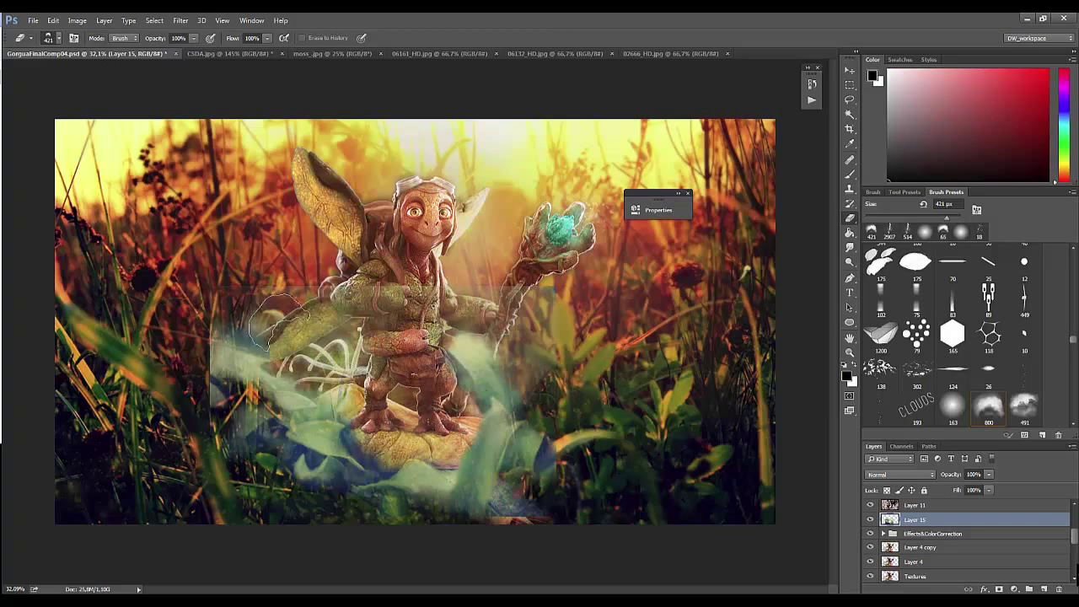
key("ctrl+z")
right_click(381, 336)
left_click_drag(506, 348, 479, 348)
key("Return")
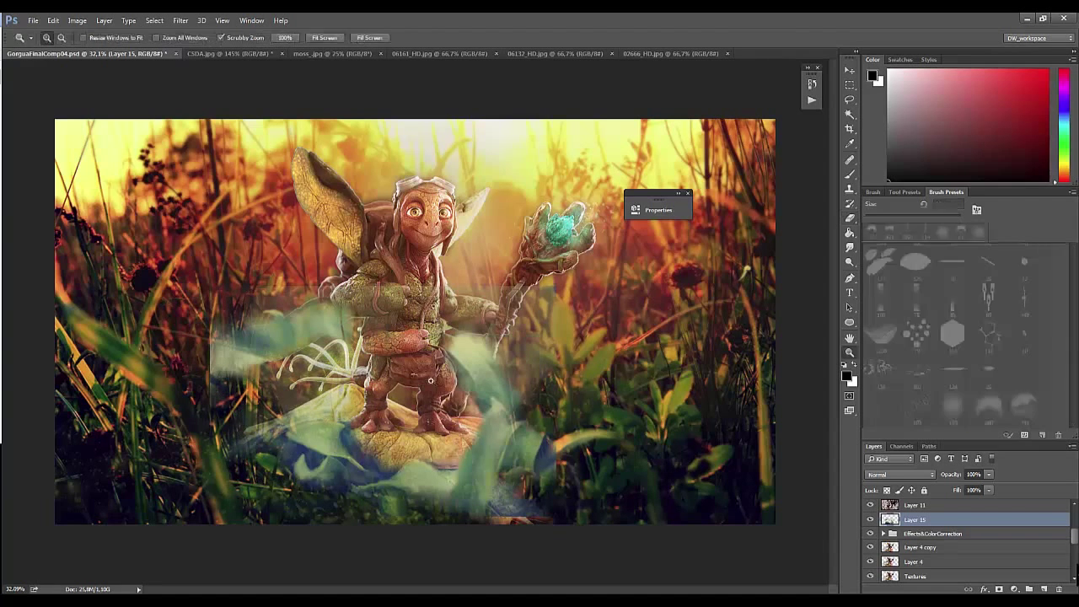
scroll(413, 321, "down", 3)
scroll(413, 320, "up", 2)
Step: Darken the snail layer's shadows with Levels
key("ctrl+l")
left_click_drag(624, 377, 751, 378)
left_click(752, 379)
left_click_drag(681, 380, 717, 379)
left_click(807, 291)
Step: Brush back the original image around the creature's base and the staff
key("b")
right_click(271, 304)
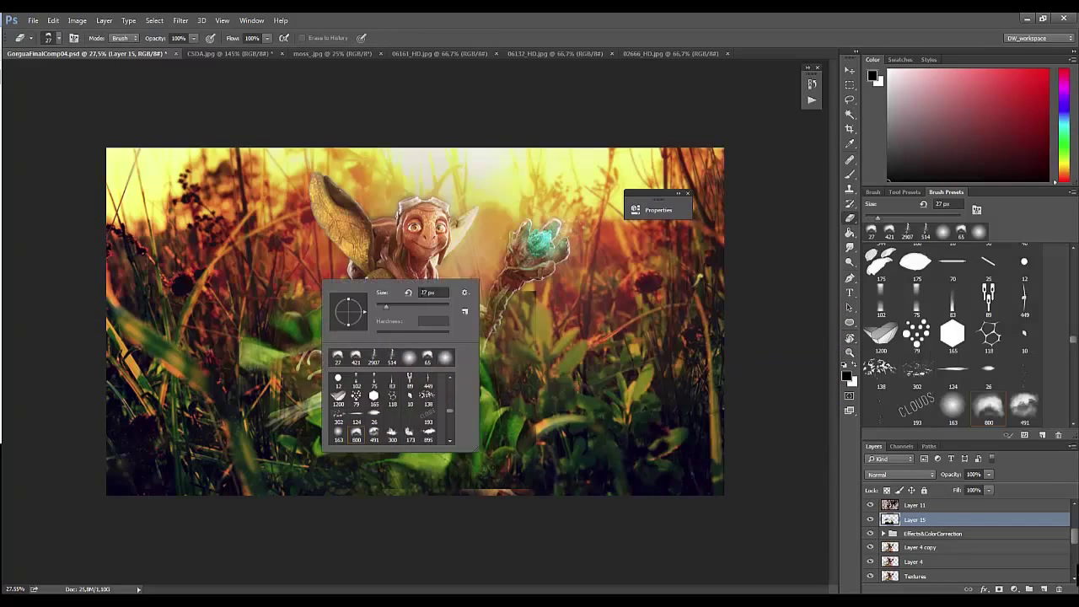
right_click(247, 346)
key("Escape")
mouse_move(270, 371)
left_mouse_down()
mouse_move(354, 337)
mouse_move(322, 382)
mouse_move(518, 445)
left_mouse_up()
left_click_drag(278, 417, 346, 400)
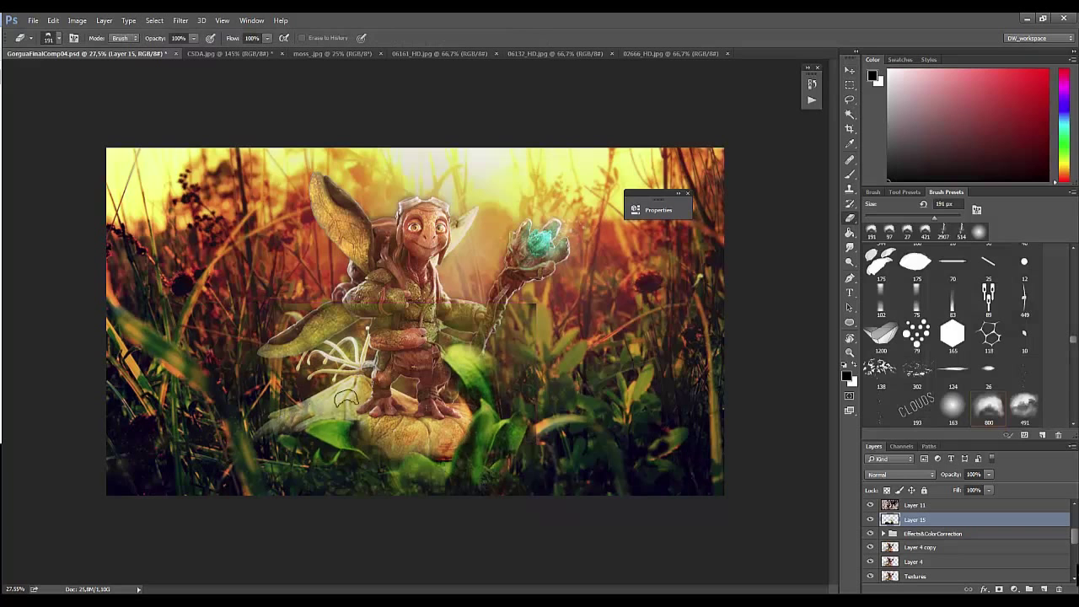
mouse_move(499, 306)
left_mouse_down()
mouse_move(455, 384)
mouse_move(471, 393)
left_mouse_up()
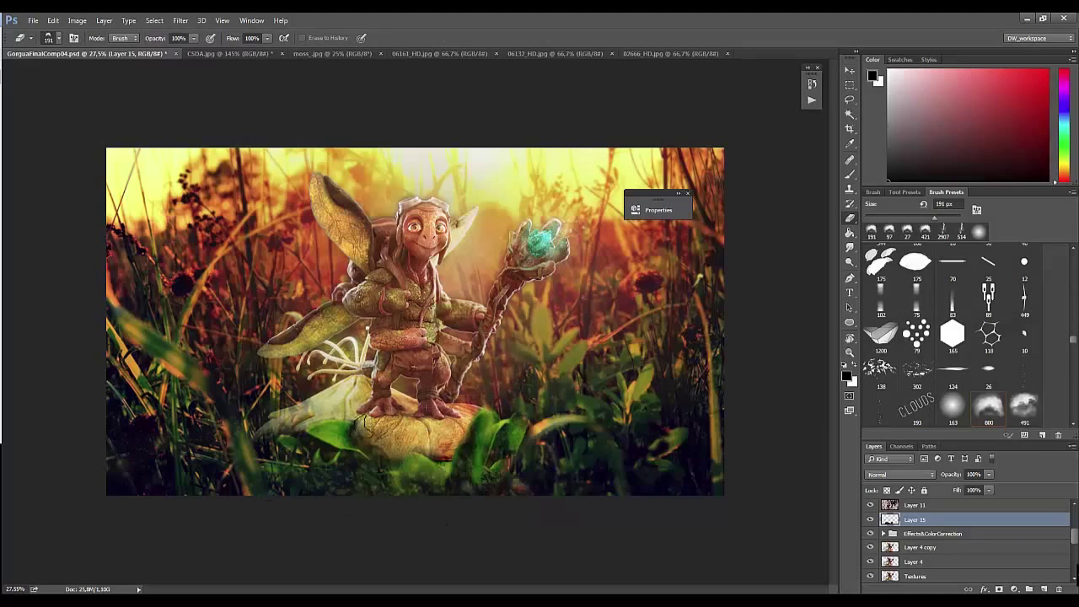
Step: Zoom in on the creature, fit the image, and preview Gaussian Blur without applying it
key("z")
left_click_drag(385, 434, 447, 405)
key("ctrl+0")
left_click(180, 20)
left_click(358, 193)
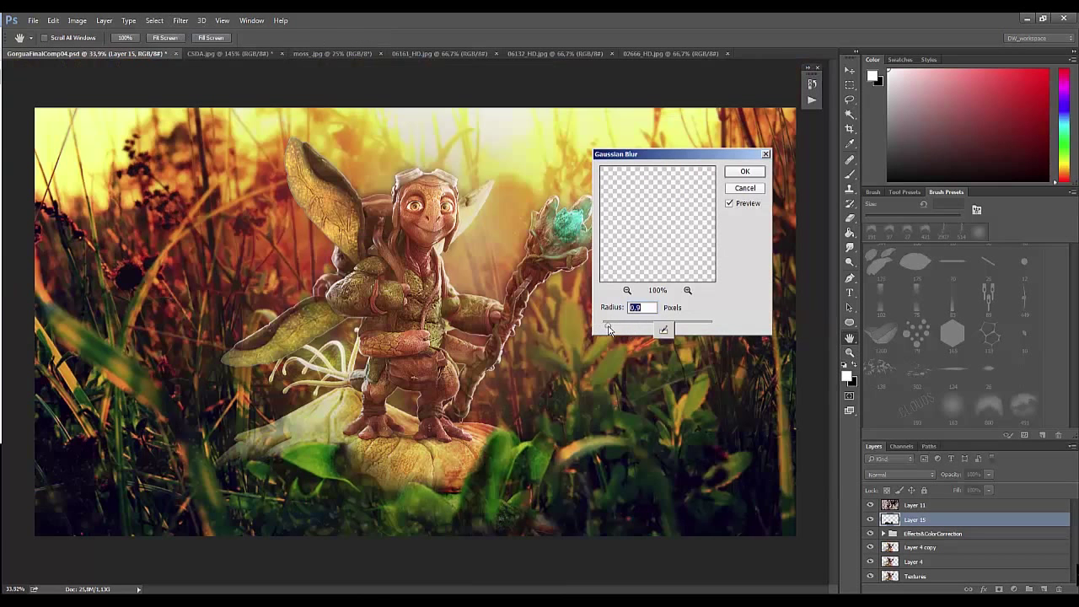
key("Escape")
Step: Compare with the leaf layer hidden, erase leaves covering the mushroom's right orange petal, and zoom out
key("e")
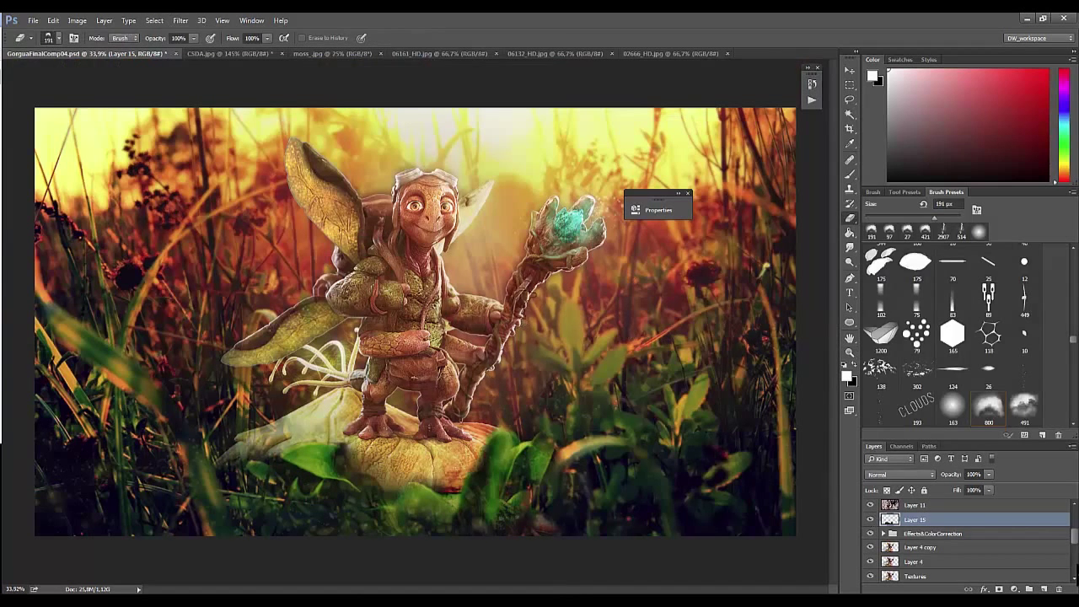
left_click(870, 520)
left_click(871, 520)
left_click(870, 520)
left_click(870, 520)
left_click(872, 523)
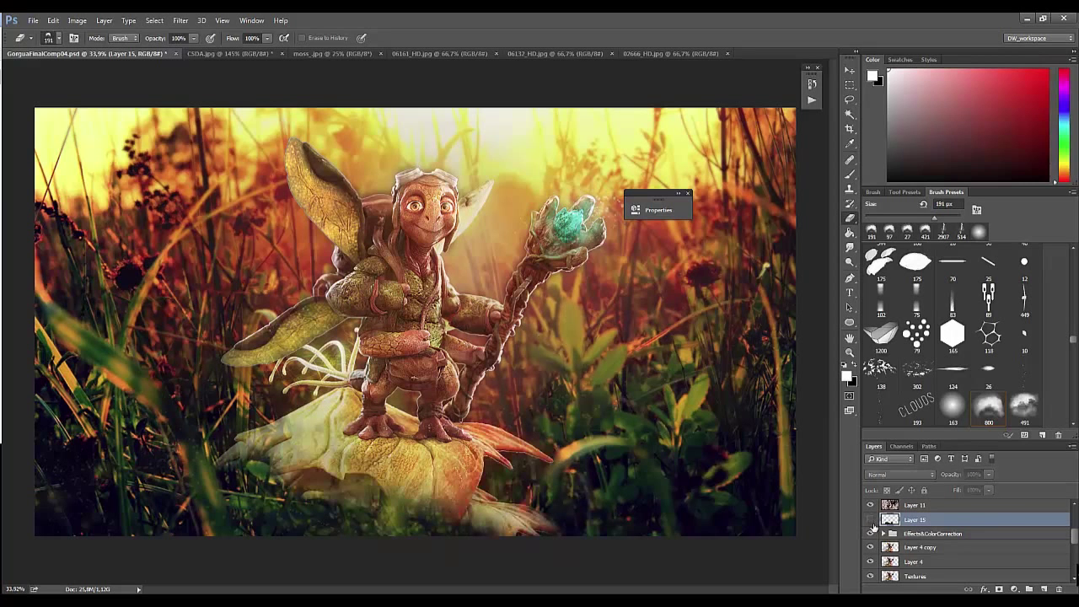
left_click(871, 521)
left_click(871, 520)
left_click(871, 521)
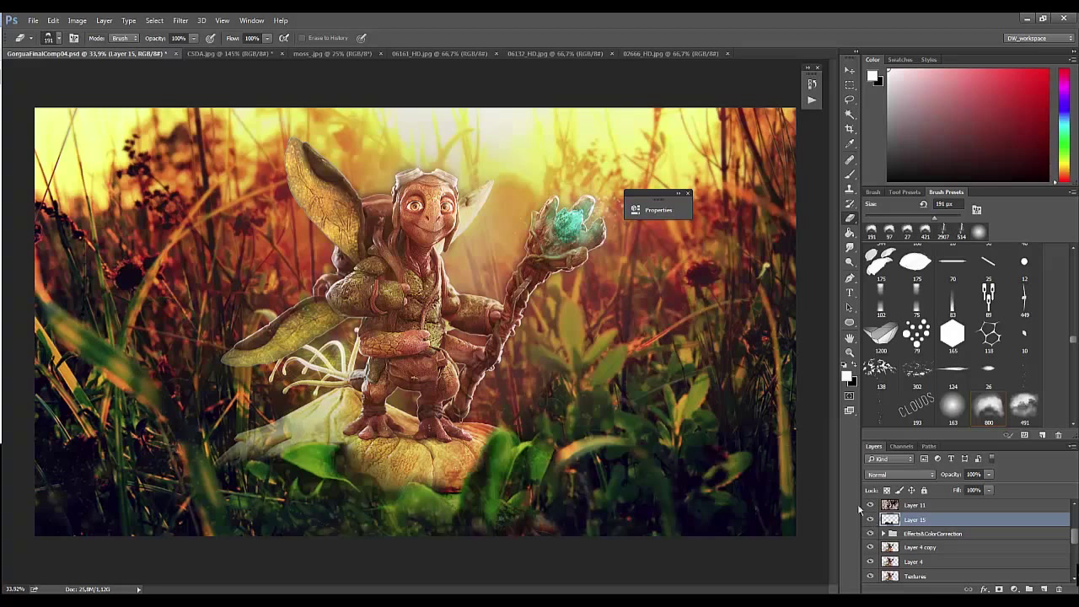
left_click(870, 520)
left_click(871, 520)
mouse_move(456, 474)
left_mouse_down()
mouse_move(565, 432)
mouse_move(489, 472)
left_mouse_up()
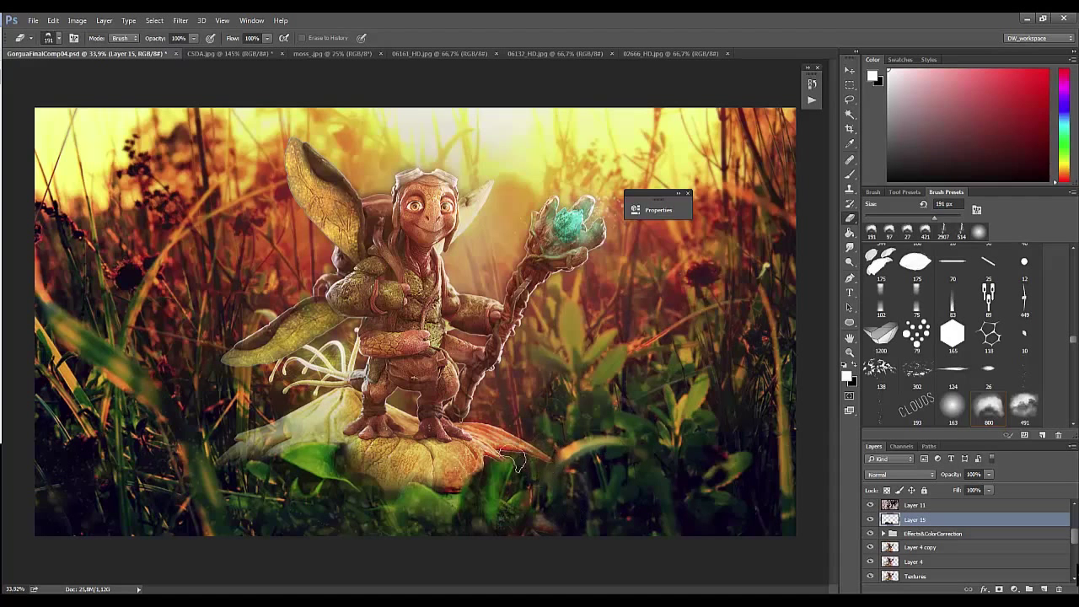
key("z")
left_click_drag(590, 466, 546, 466)
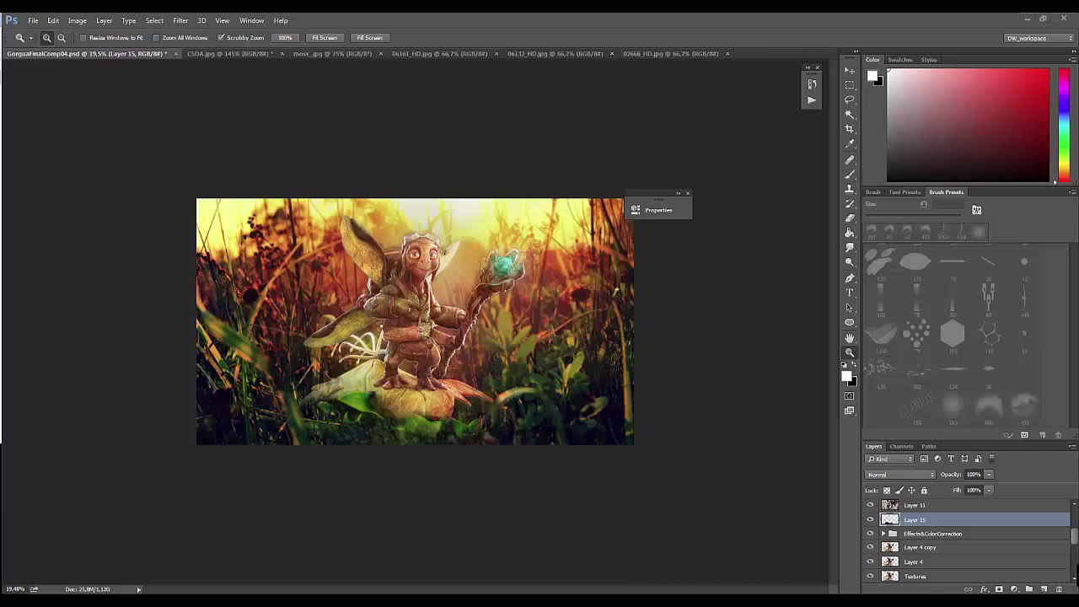
Step: Paste the dewy grass photo into the composite, scaled to about 158% and moved down-left
left_click(535, 55)
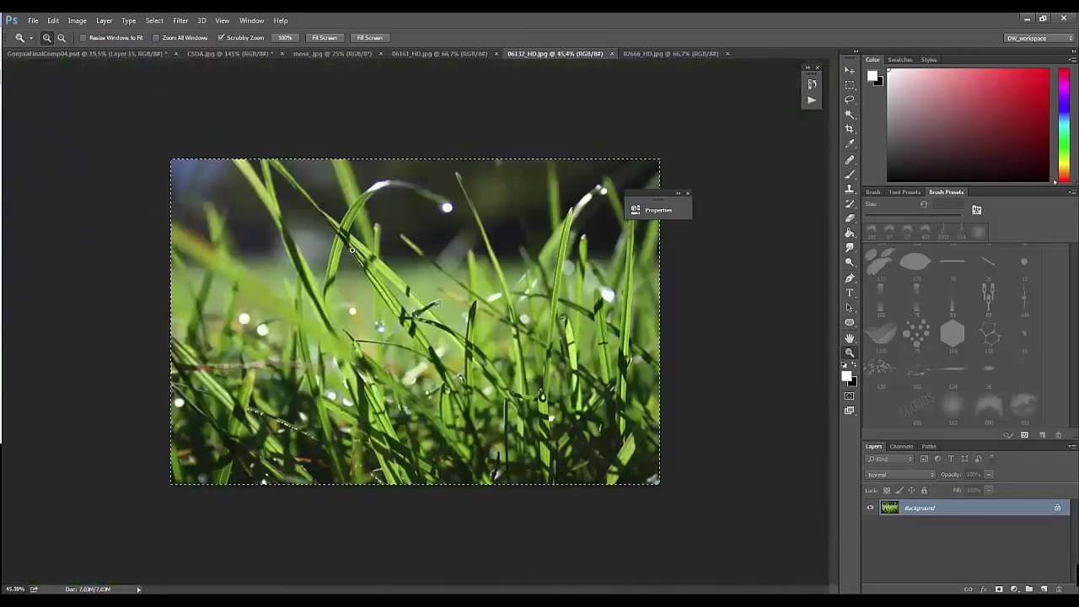
key("ctrl+c")
left_click(84, 53)
key("ctrl+v")
key("ctrl+t")
left_click_drag(526, 397, 643, 473)
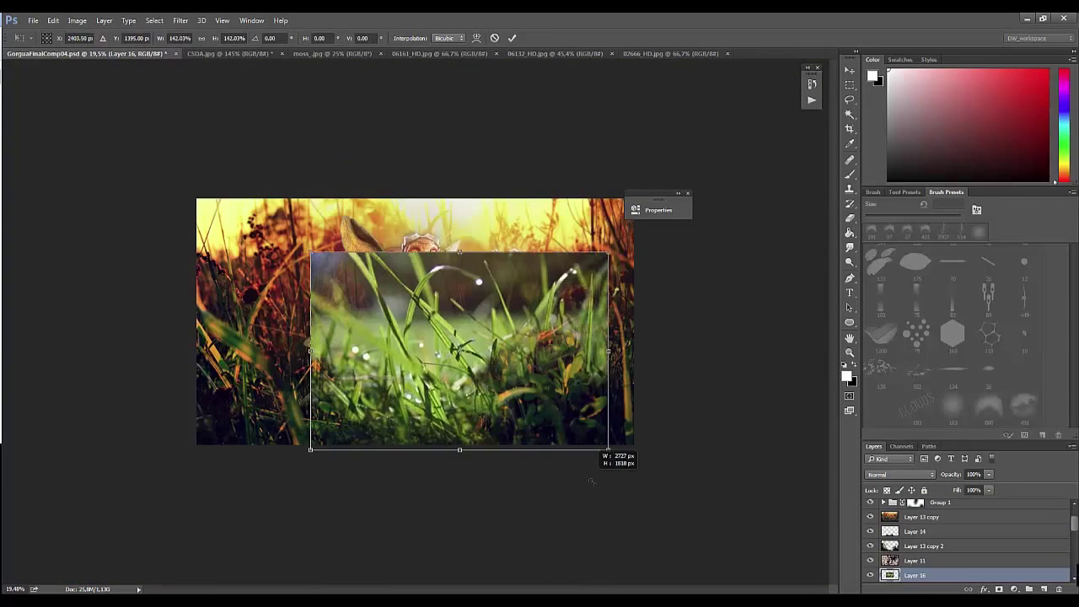
left_click_drag(499, 453, 421, 467)
key("Return")
Step: Try Linear Burn on the grass, then re-transform it, keeping it level
key("z")
key("ctrl+plus")
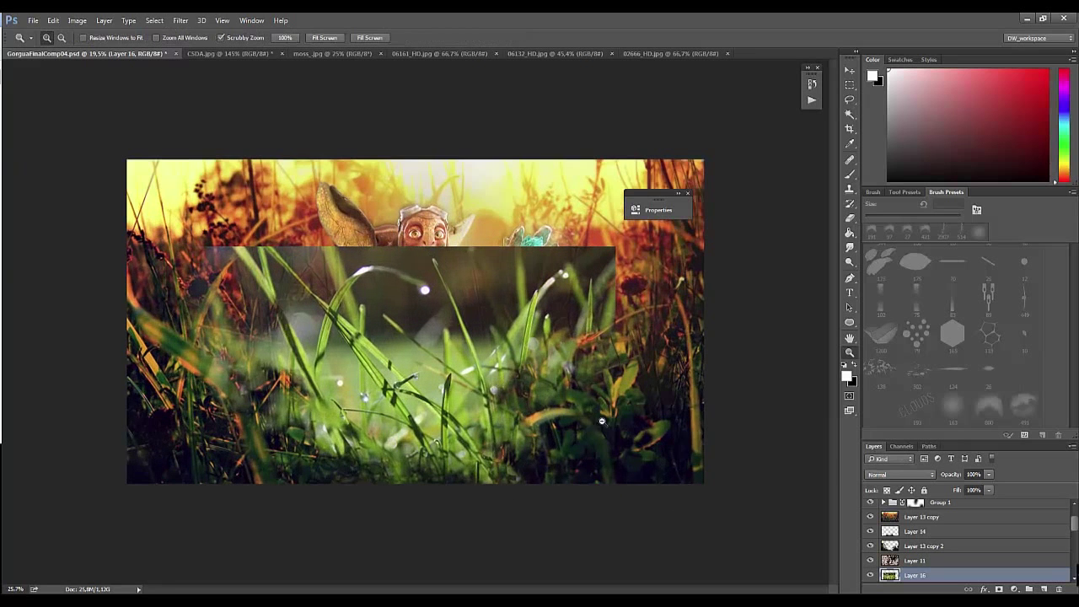
key("shift+plus")
key("shift+plus")
key("shift+plus")
key("shift+plus")
key("shift+plus")
key("shift+plus")
key("shift+plus")
key("shift+plus")
key("shift+plus")
key("shift+plus")
key("shift+plus")
key("shift+plus")
key("shift+plus")
key("shift+plus")
key("shift+plus")
key("shift+plus")
key("ctrl+t")
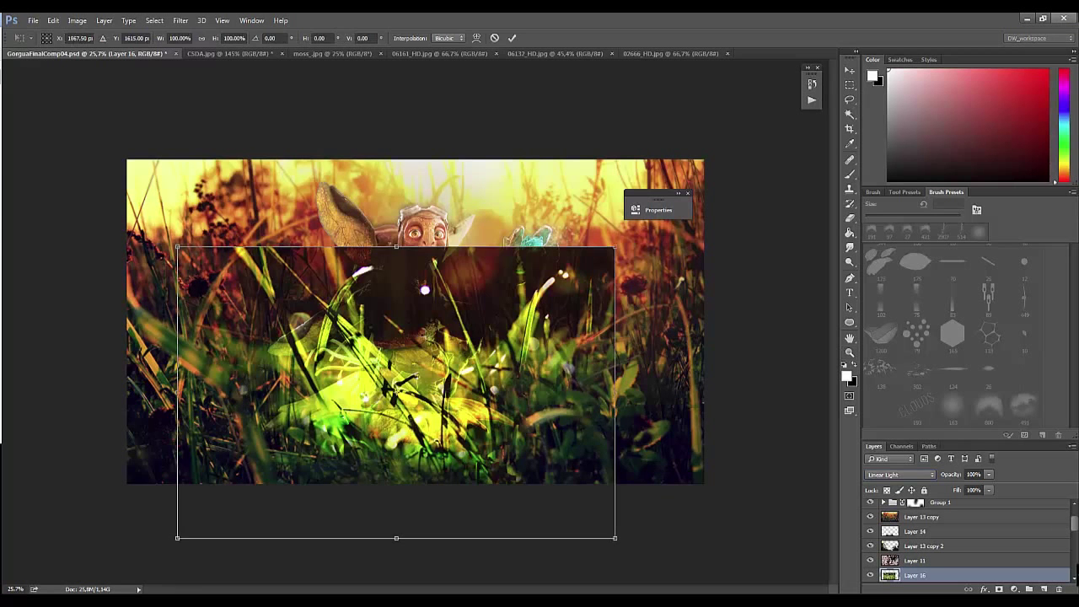
left_click_drag(654, 264, 620, 209)
left_click_drag(587, 332, 607, 365)
key("ctrl+z")
key("Return")
Step: Set the grass layer back to Normal blending and briefly view Layer 15 alone
key("z")
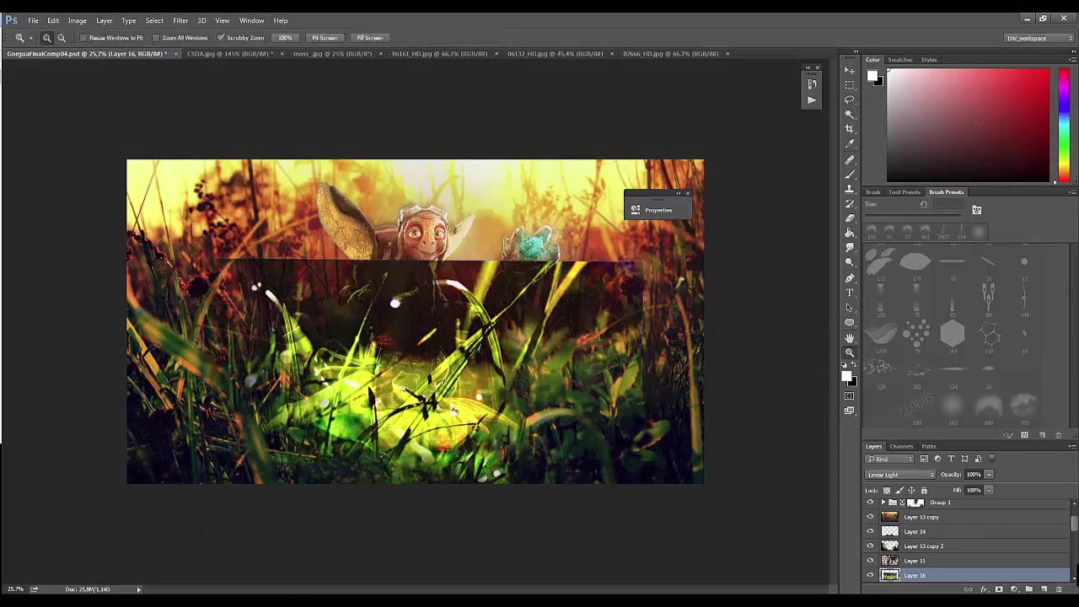
scroll(901, 474, "down", 5)
left_click(901, 474)
left_click(874, 257)
scroll(910, 565, "down", 3)
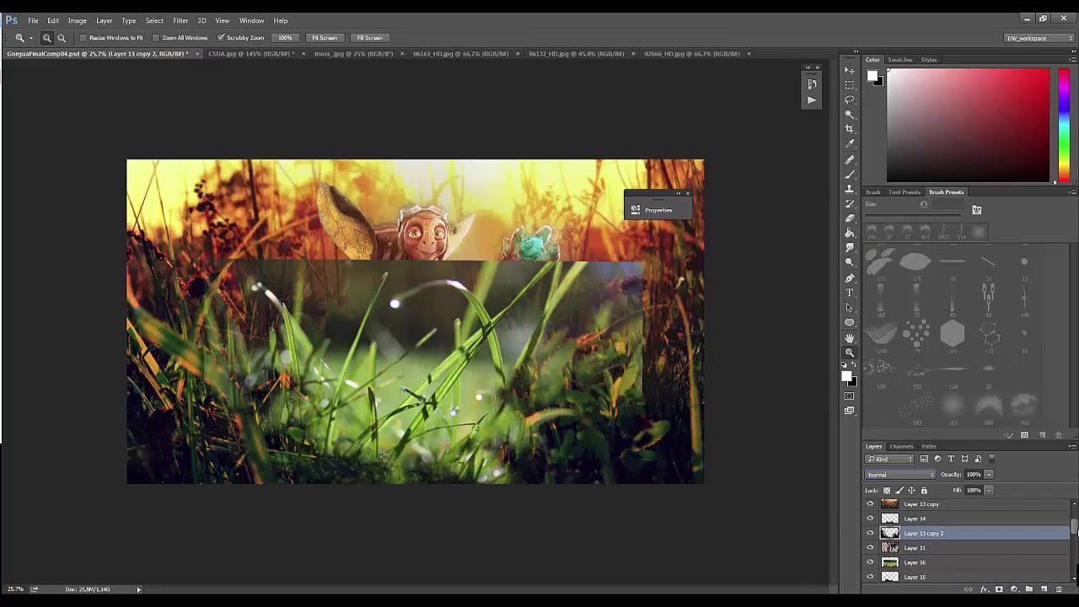
left_click(870, 554, "alt")
left_click(871, 554, "alt")
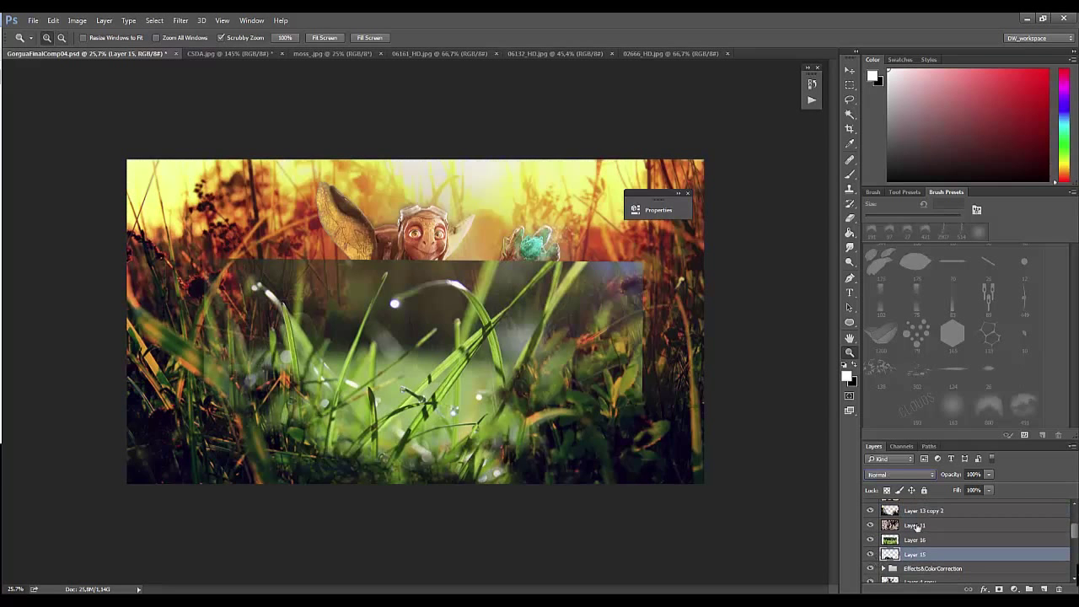
Step: Move grass Layer 16 beneath Layer 4 copy to reveal the character
left_click(923, 510)
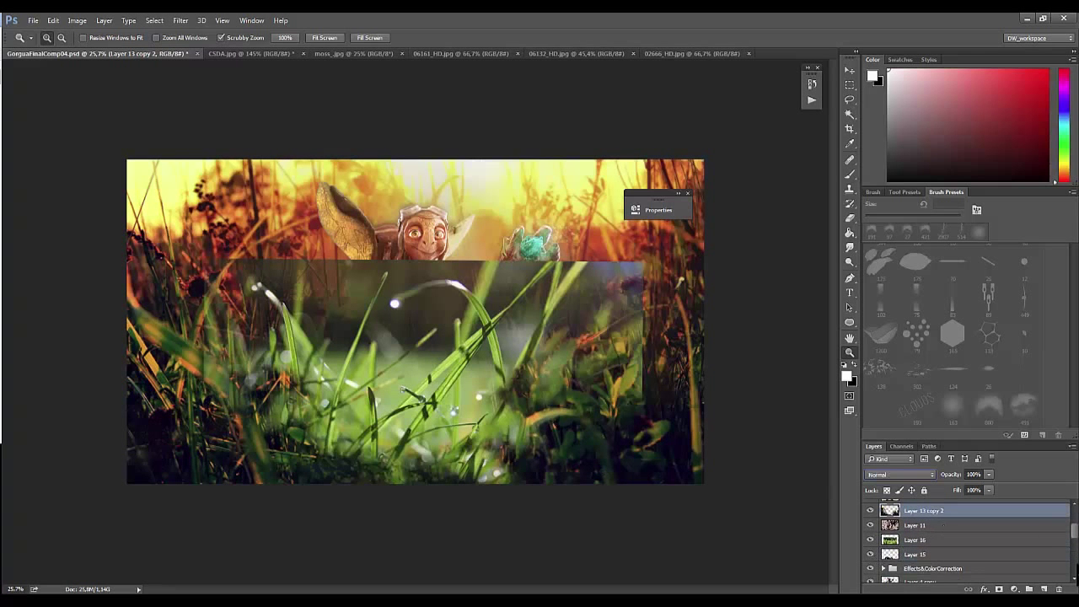
scroll(897, 537, "up", 2)
scroll(876, 531, "down", 2)
left_click(870, 573, "alt")
left_click(871, 573, "alt")
left_click(974, 533)
scroll(983, 510, "down", 1)
left_click_drag(982, 511, 978, 553)
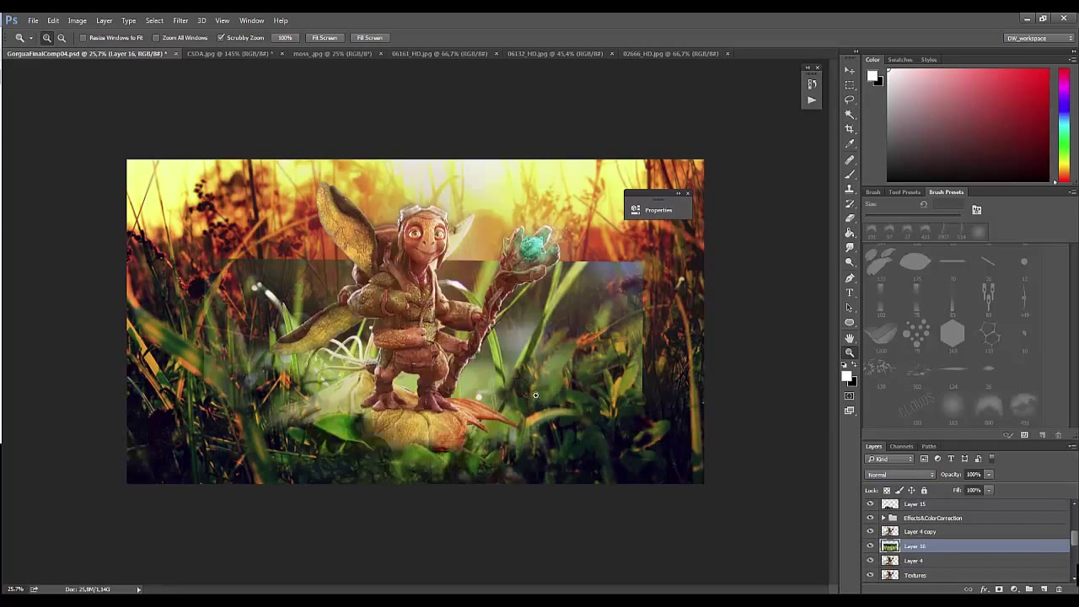
Step: Darken the grass with Levels black input 40, testing Soft Light but keeping Normal blending
key("ctrl+l")
mouse_move(625, 379)
left_mouse_down()
mouse_move(650, 380)
mouse_move(550, 393)
left_mouse_up()
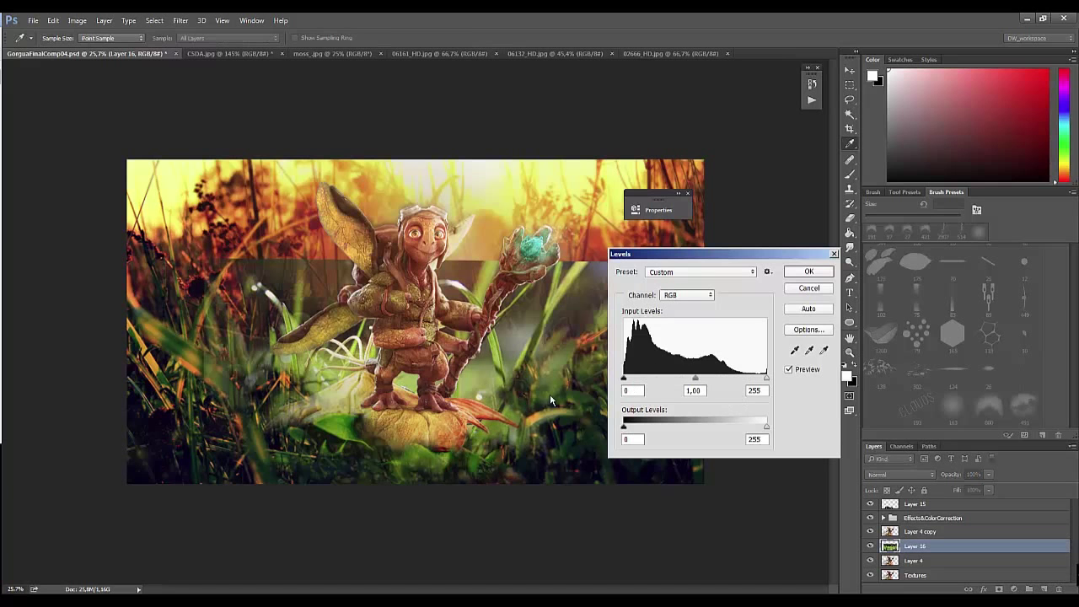
left_click(798, 271)
left_click(901, 474)
left_click(892, 374)
left_click(883, 474)
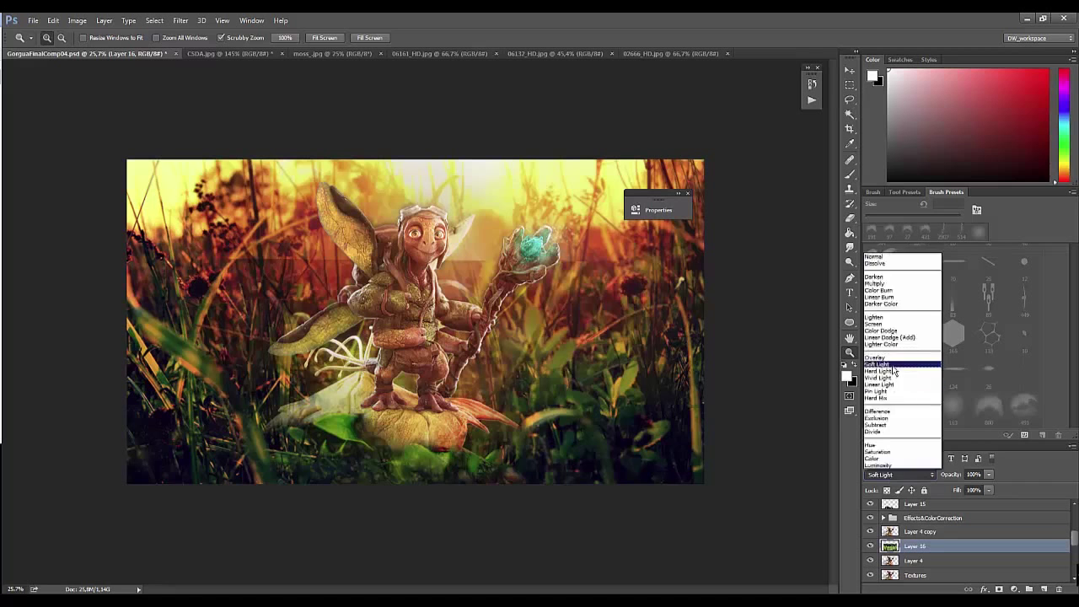
left_click(892, 258)
Step: Set up the Eraser at 514 px and zoom out and back in on the composite
left_click_drag(646, 280, 593, 274)
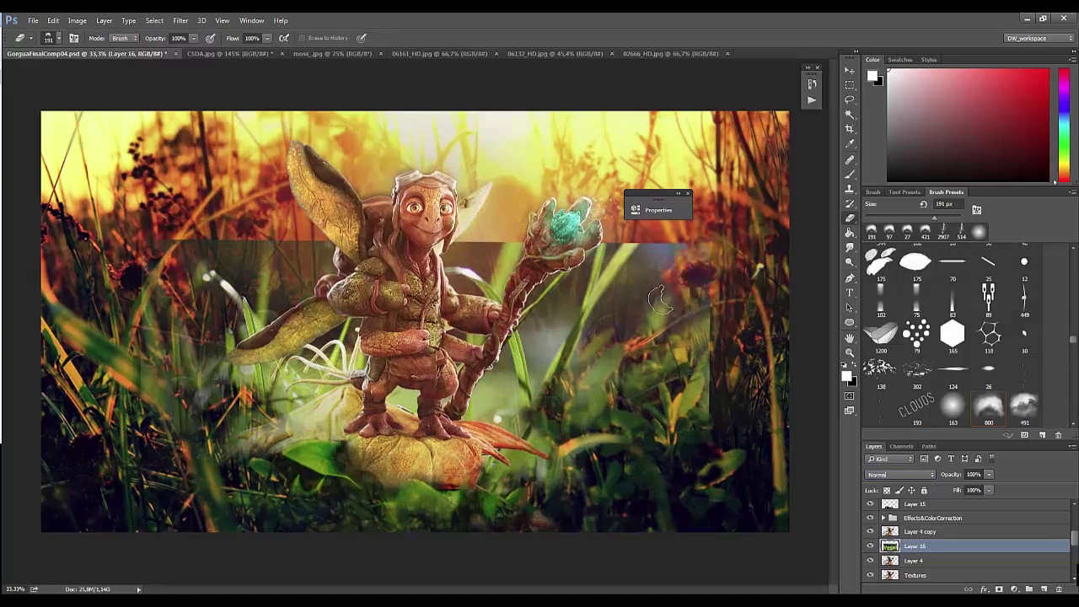
key("e")
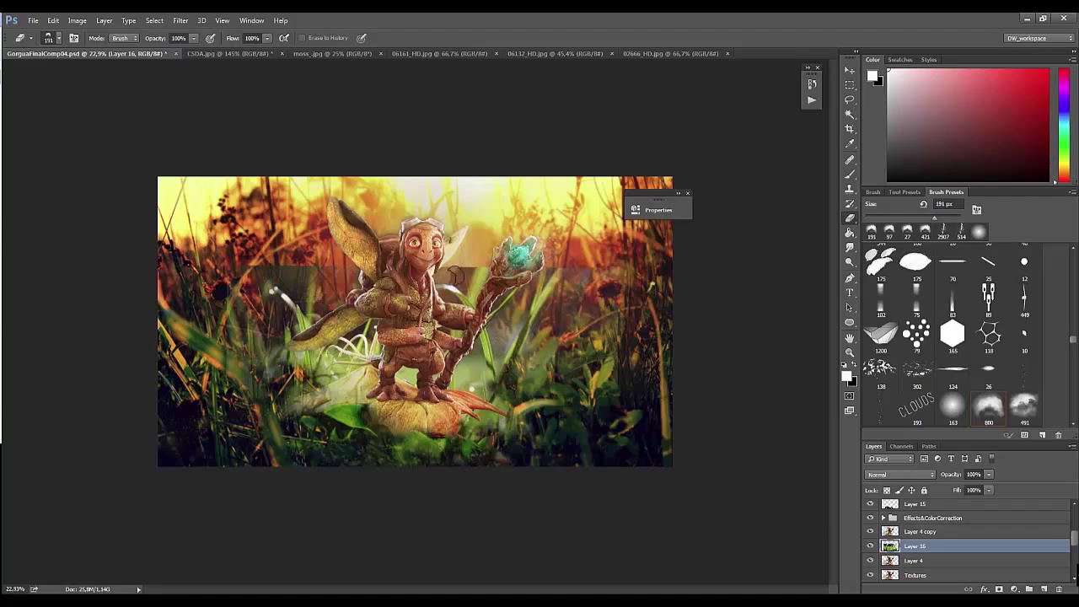
left_click_drag(603, 262, 675, 346)
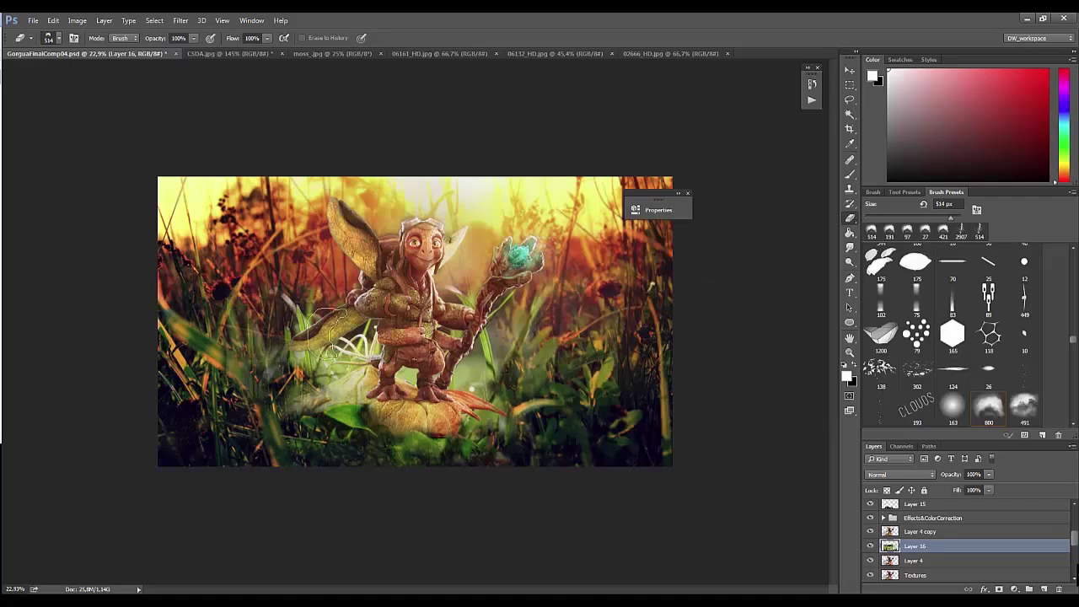
key("z")
left_click_drag(645, 403, 550, 447)
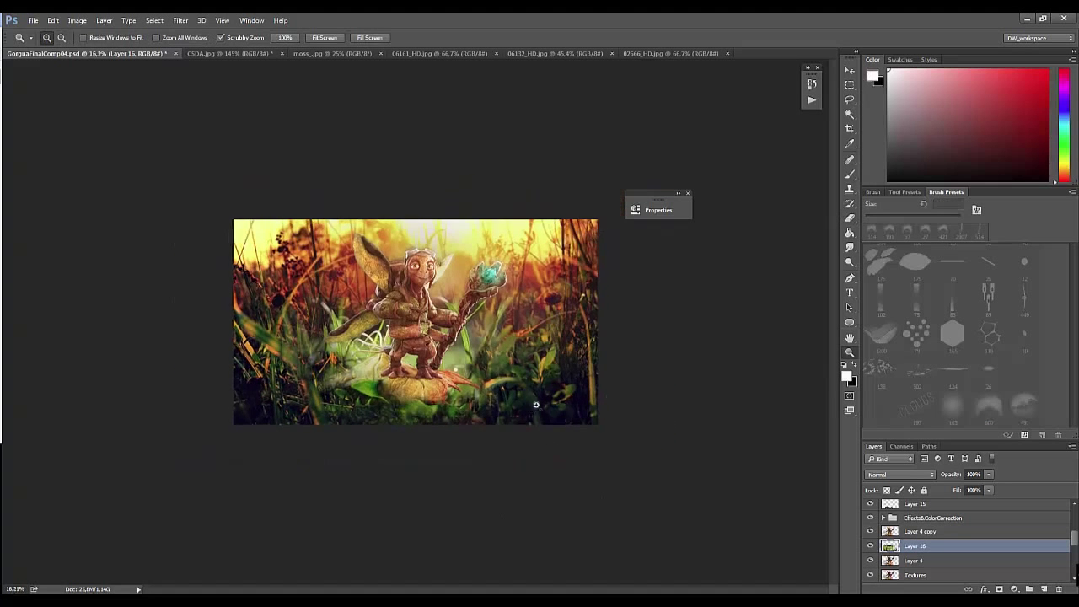
left_click_drag(536, 405, 574, 405)
Step: Judge the whole composite zoomed out, then pick a soft brush for erasing the grass edges
key("v")
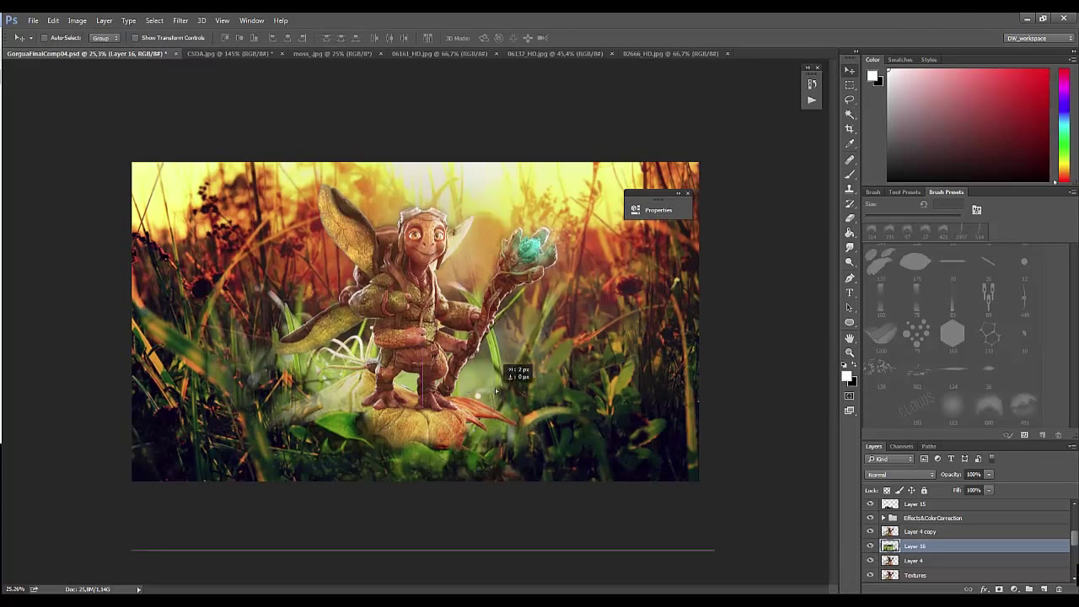
key("z")
left_click_drag(490, 345, 794, 527)
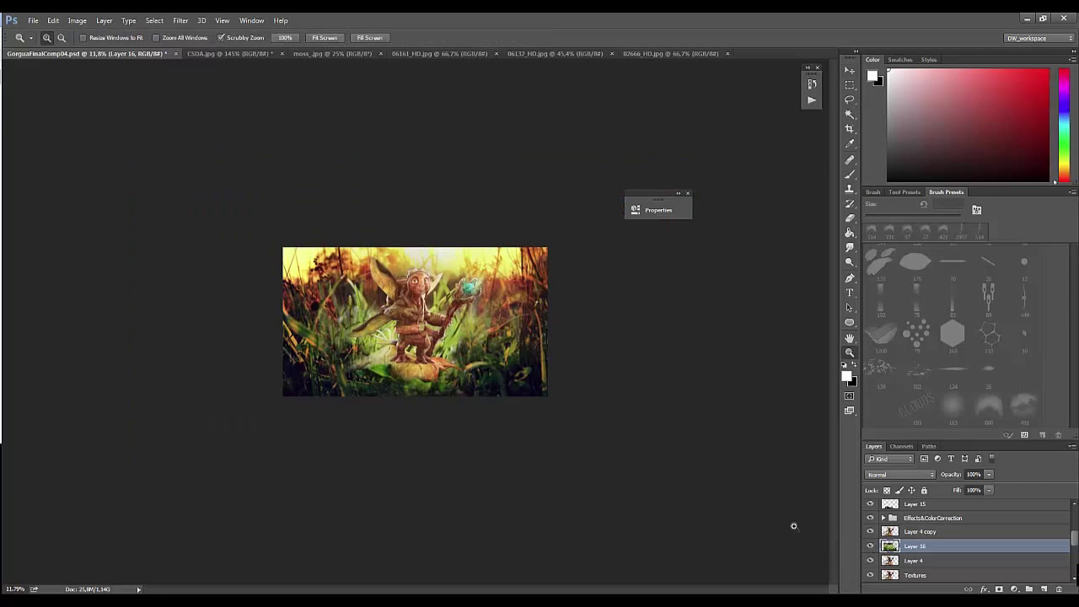
left_click_drag(624, 455, 586, 448)
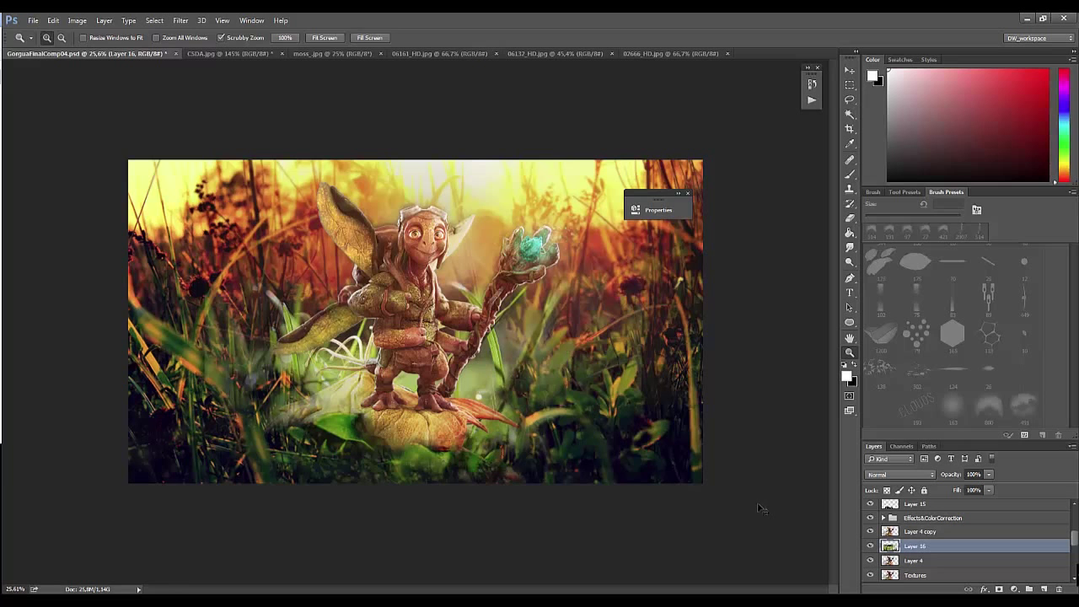
key("e")
right_click(336, 361)
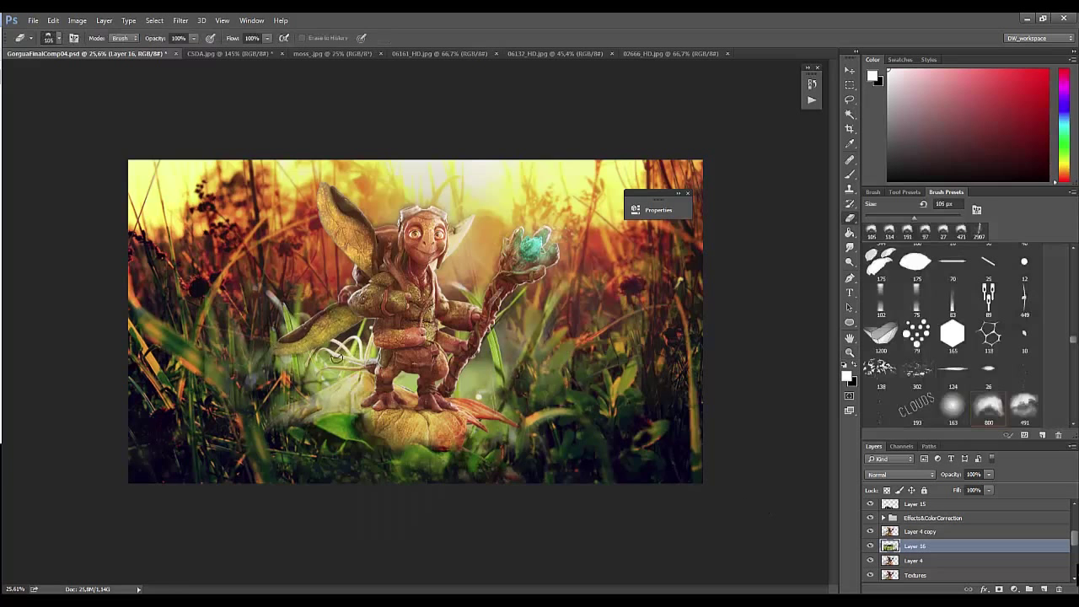
key("z")
left_click_drag(336, 357, 287, 359)
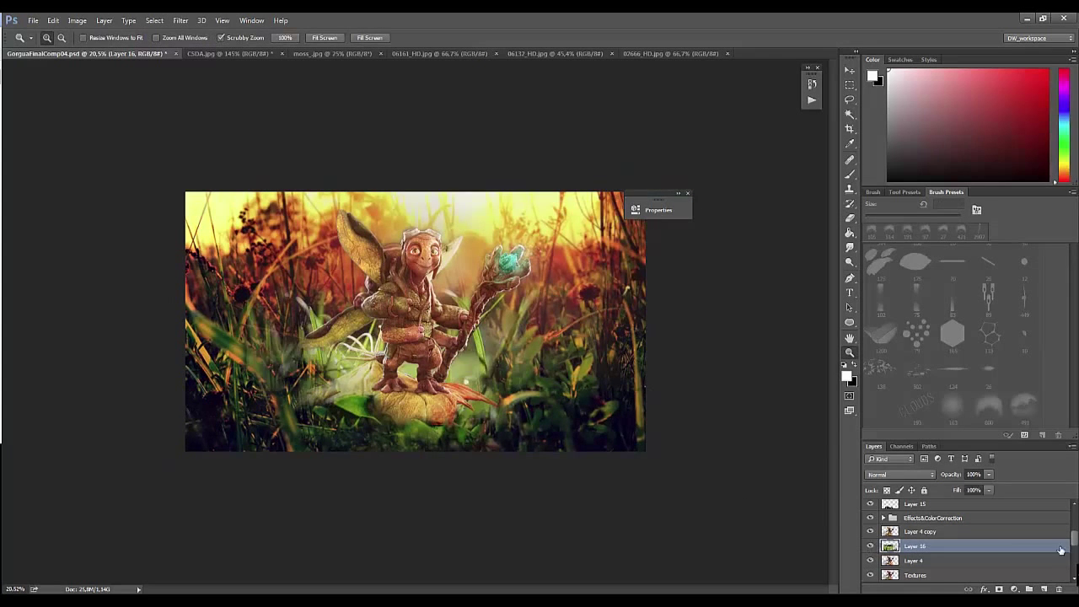
scroll(1061, 550, "up", 5)
Step: Check values with the posterize and greyscale layers, then hide them to restore full colour
left_click(870, 535)
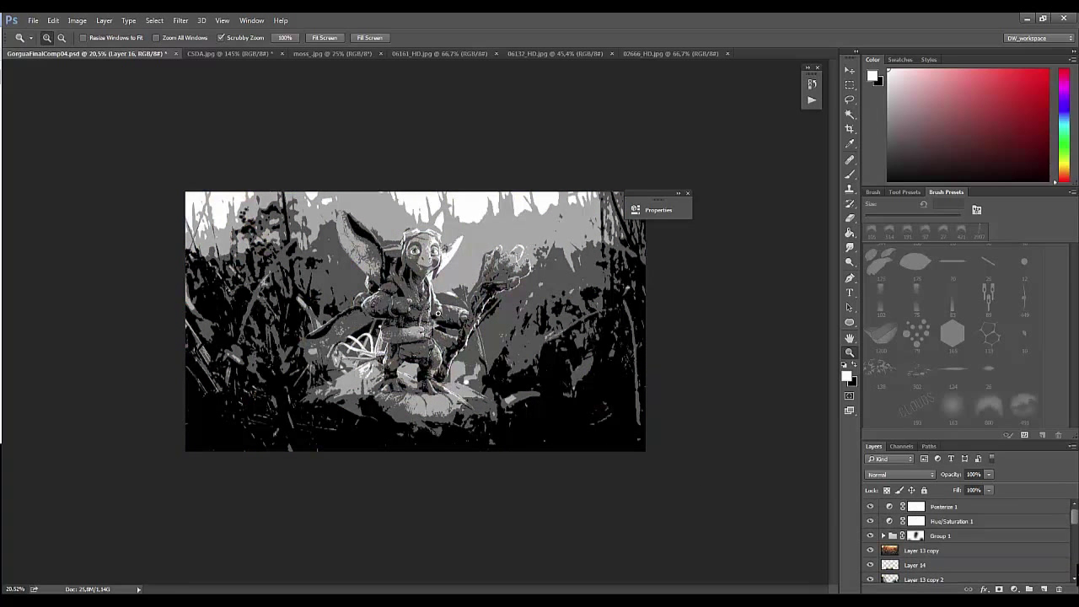
left_click(870, 507)
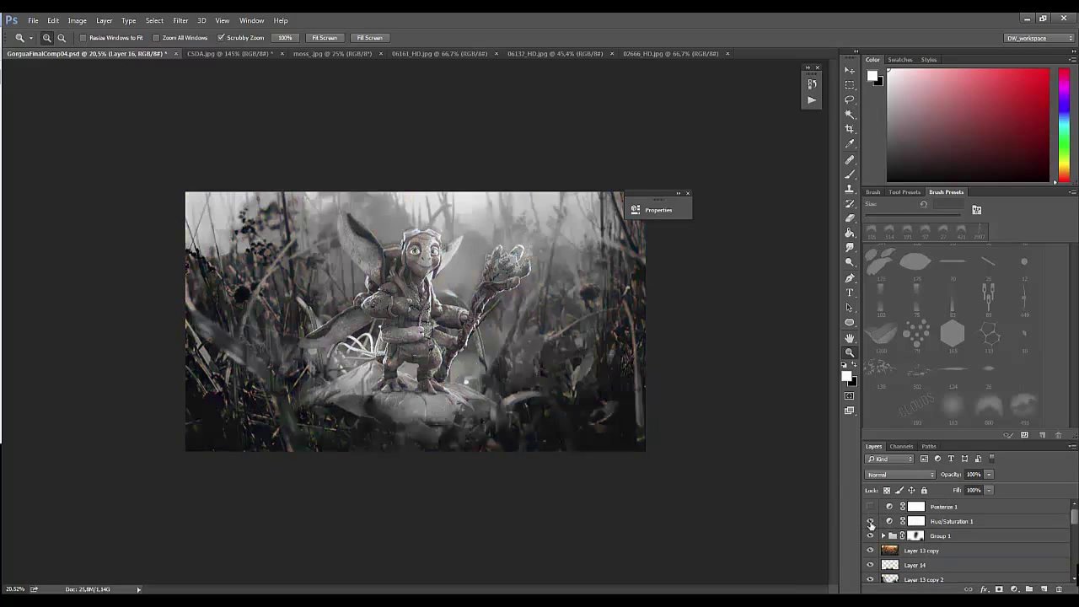
left_click(870, 507)
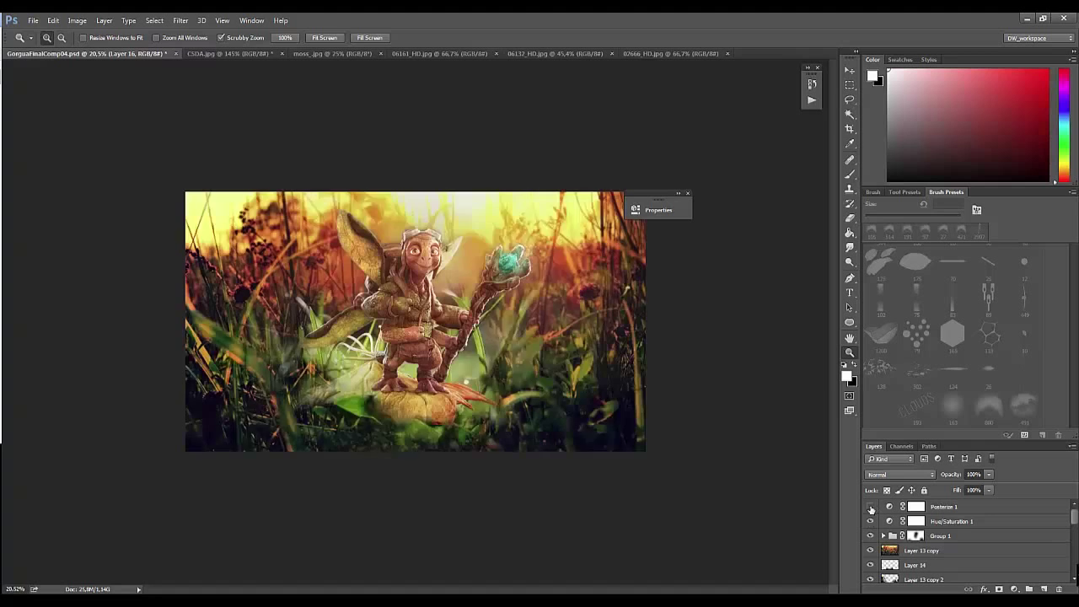
left_click(944, 521)
left_click(870, 507)
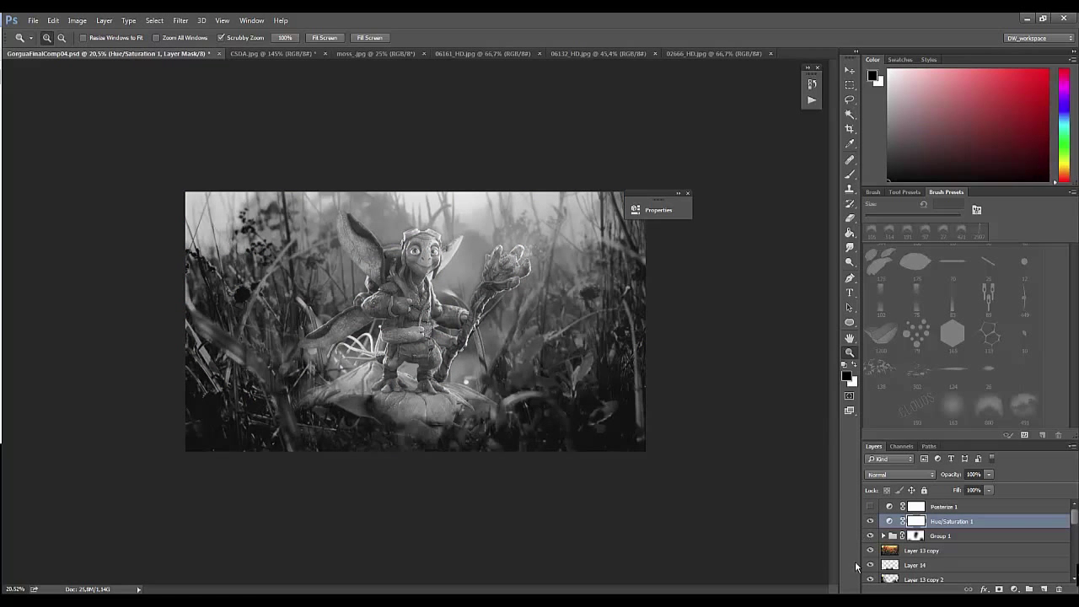
left_click(871, 507)
left_click_drag(870, 507, 870, 522)
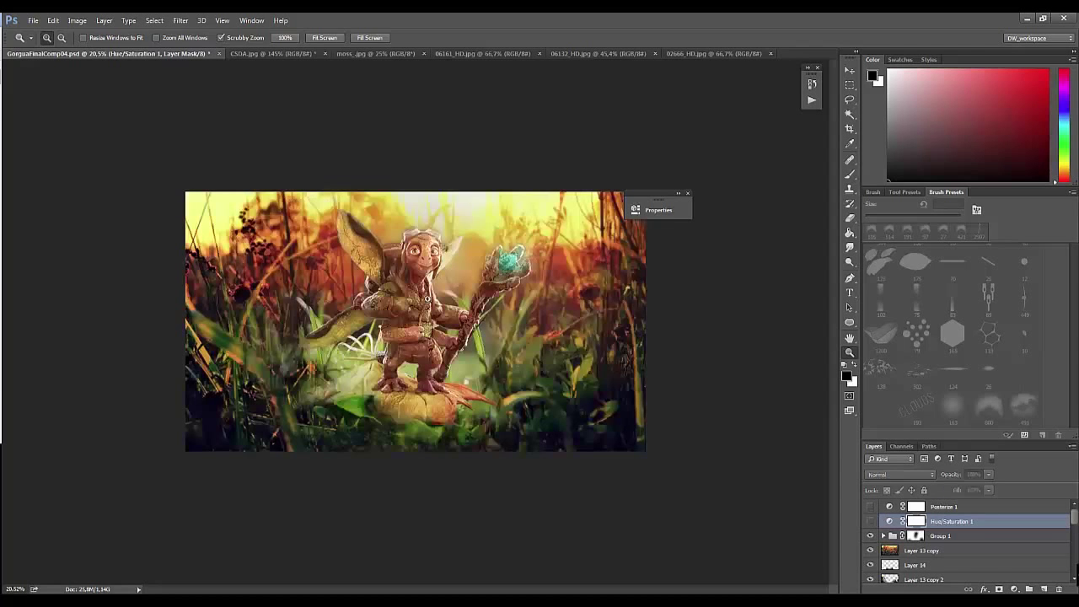
Step: Test dark textured brush strokes on a new layer at 38% opacity, then delete that layer
key("b")
left_click(922, 551)
left_click(1044, 588)
left_click_drag(472, 278, 338, 421)
mouse_move(506, 355)
left_mouse_down()
mouse_move(439, 501)
mouse_move(397, 354)
left_mouse_up()
left_click_drag(958, 474, 890, 523)
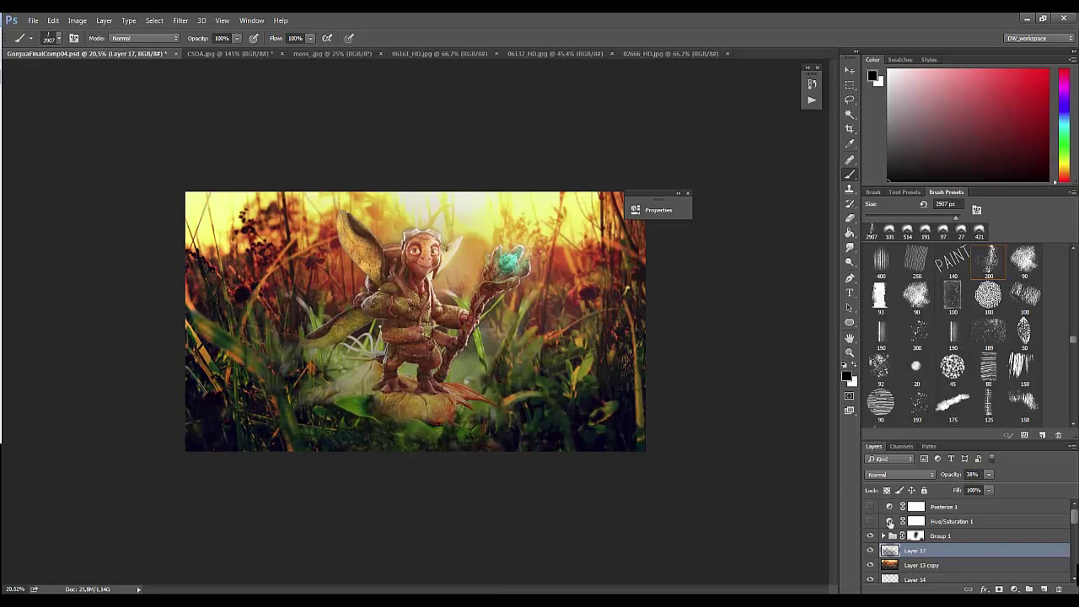
left_click(871, 551)
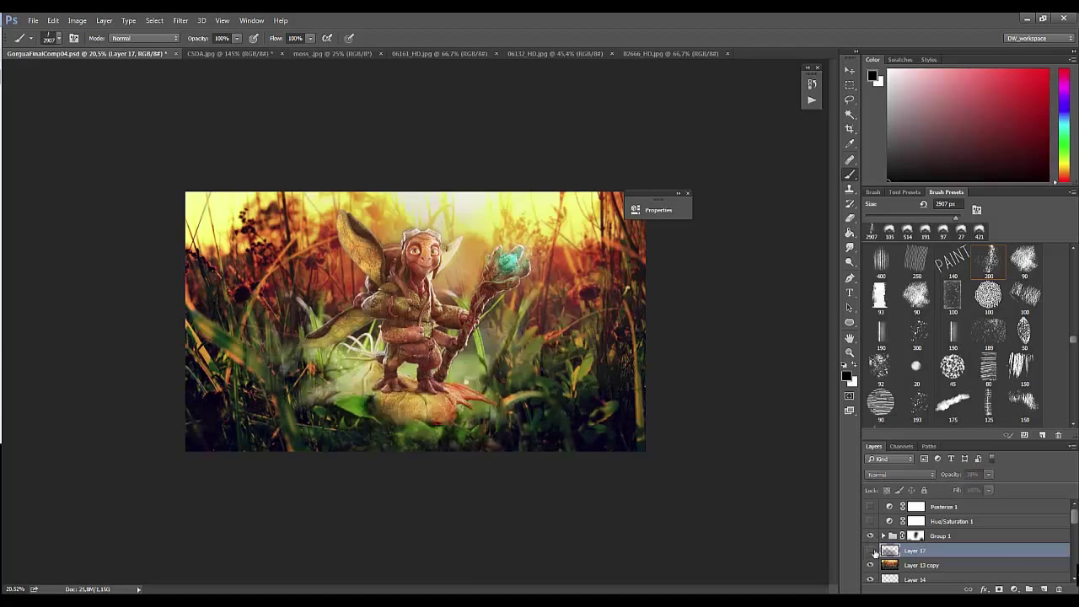
key("v")
key("Delete")
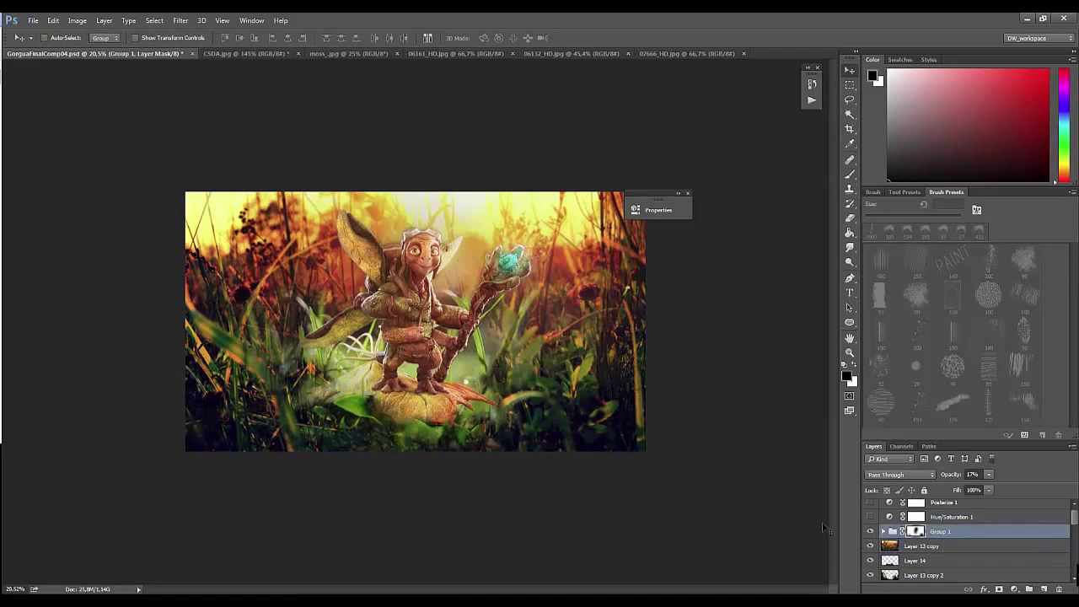
Step: Duplicate leaf Layer 15 and position the copy lower in the scene
key("alt+bracketleft")
scroll(873, 538, "down", 2)
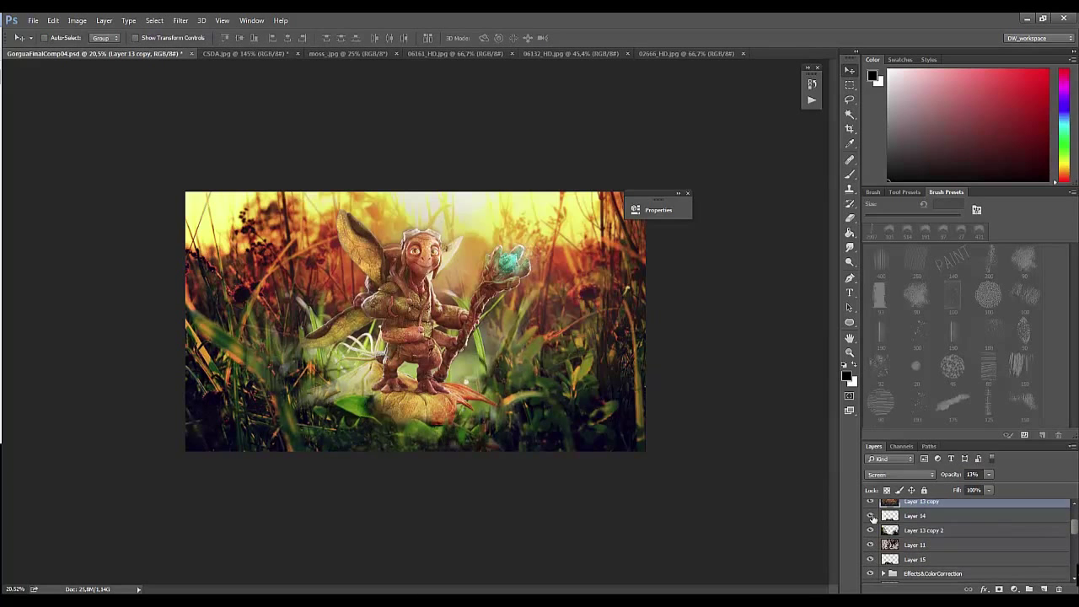
left_click(871, 516)
left_click(871, 516)
scroll(873, 531, "down", 1)
left_click(871, 546)
left_click(871, 545)
left_click(882, 545)
left_click_drag(424, 441, 456, 510)
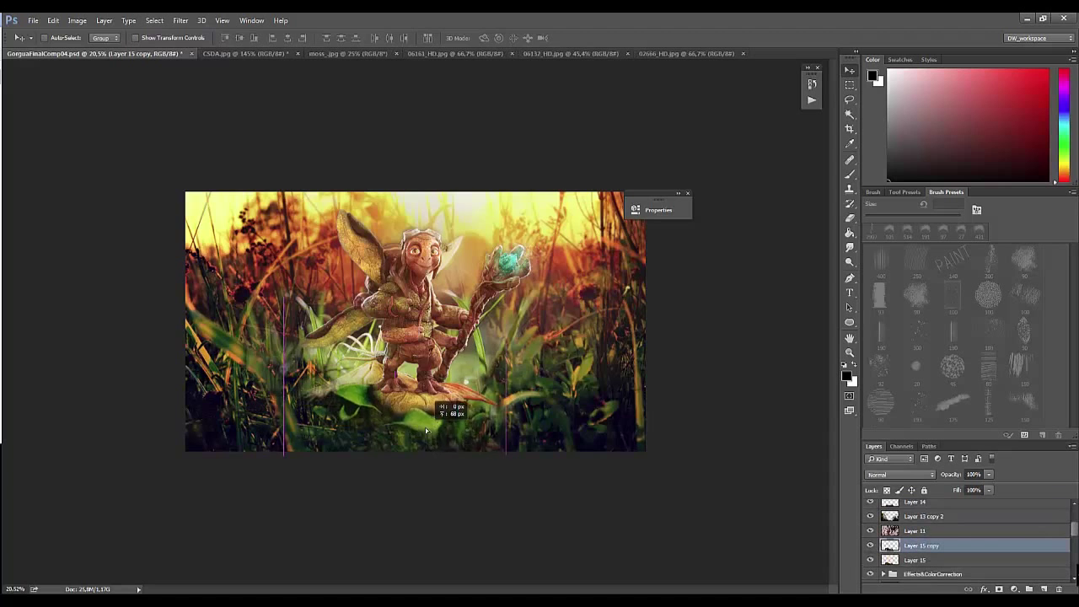
left_click_drag(422, 450, 419, 433)
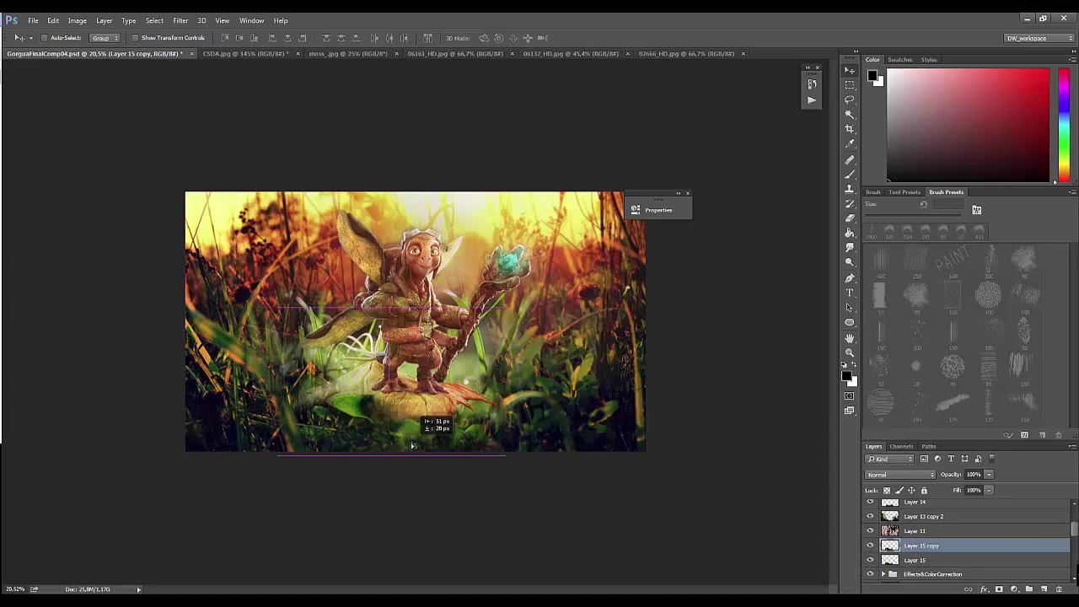
Step: Flip the leaf copy with width -100%, rotate it about 12.7°, then hide it
key("ctrl+t")
left_click(173, 38)
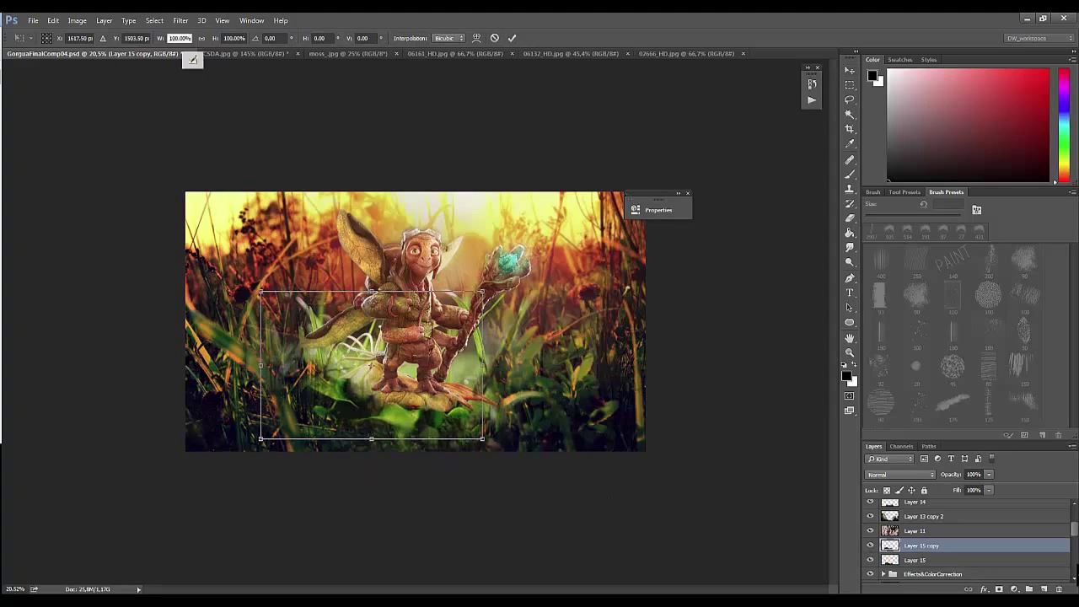
type("-100")
key("Return")
left_click_drag(422, 379, 506, 379)
mouse_move(582, 439)
left_mouse_down()
mouse_move(557, 476)
mouse_move(519, 453)
left_mouse_up()
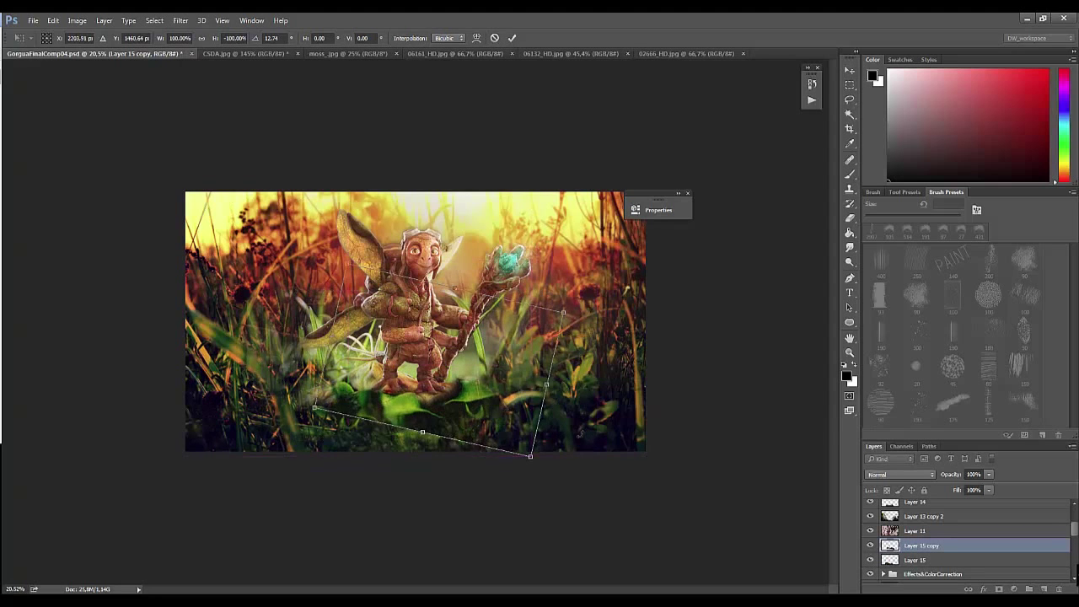
key("Return")
left_click(871, 545)
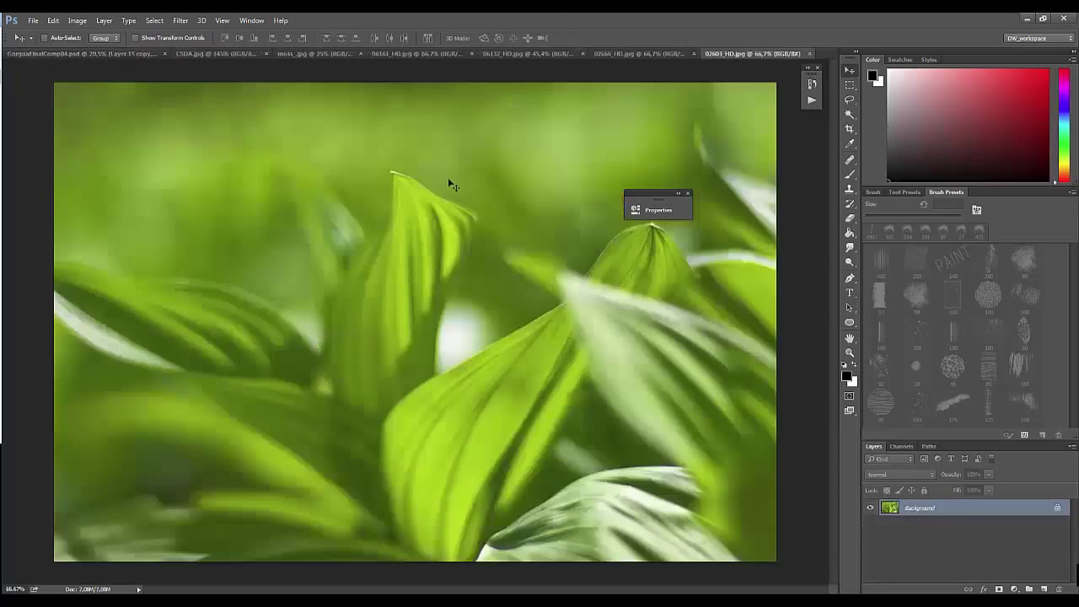
Step: Paste the green-leaves photo over the lower grass, trying Multiply before keeping Normal blending
key("ctrl+Tab")
key("ctrl+v")
mouse_move(449, 372)
left_mouse_down()
mouse_move(430, 457)
mouse_move(453, 420)
left_mouse_up()
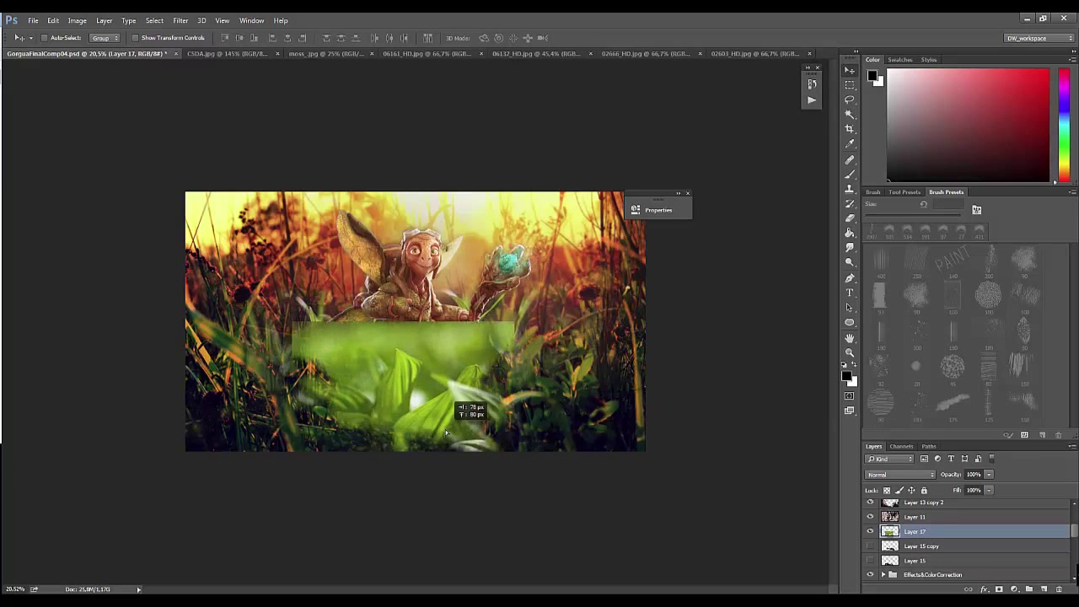
left_click(900, 475)
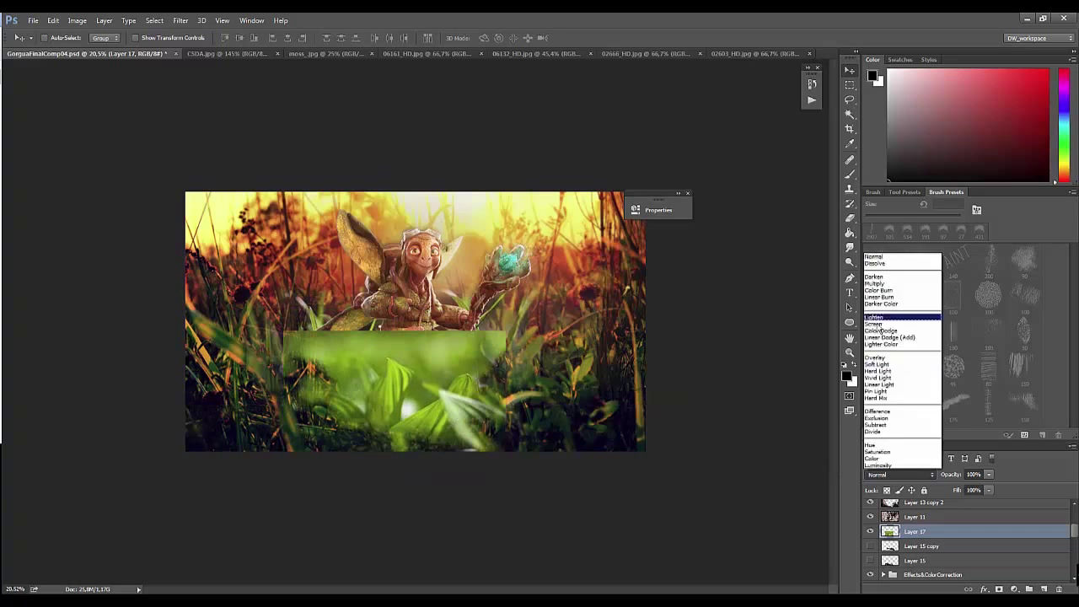
left_click(887, 354)
left_click(901, 475)
left_click(889, 289)
left_click(901, 475)
left_click(882, 257)
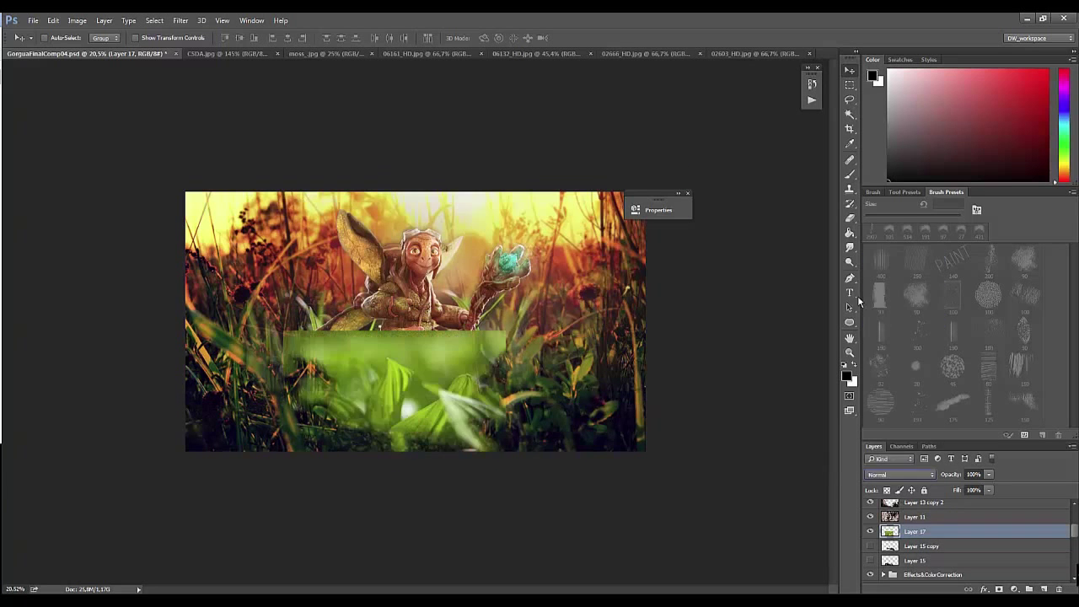
Step: Darken the green leaves' shadows with a Levels adjustment
key("ctrl+l")
left_click_drag(624, 379, 661, 380)
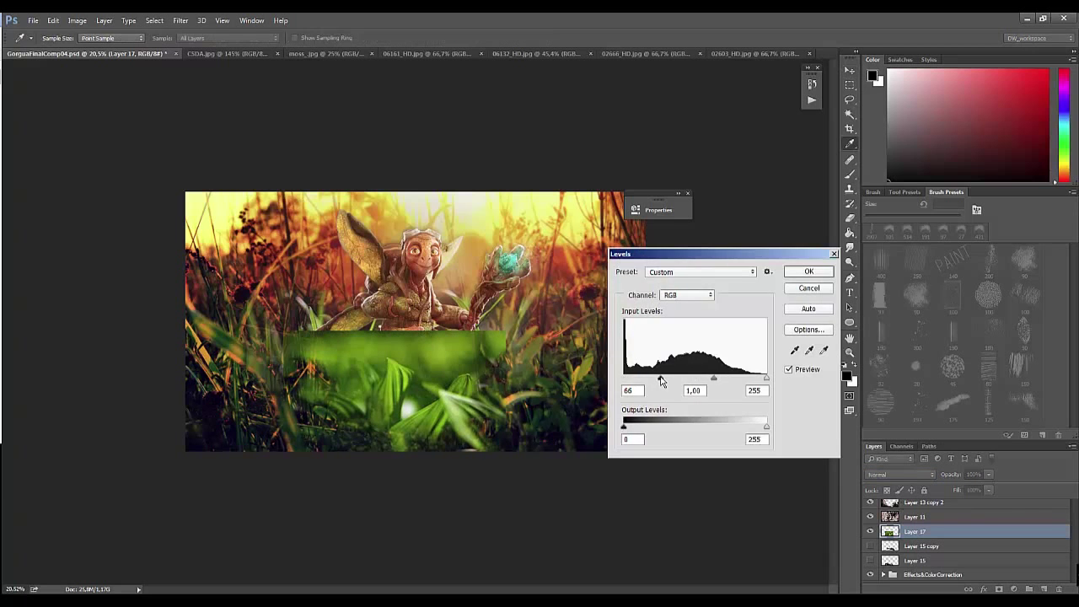
left_click(809, 272)
Step: Lasso and delete the part of the green leaves covering the character
key("l")
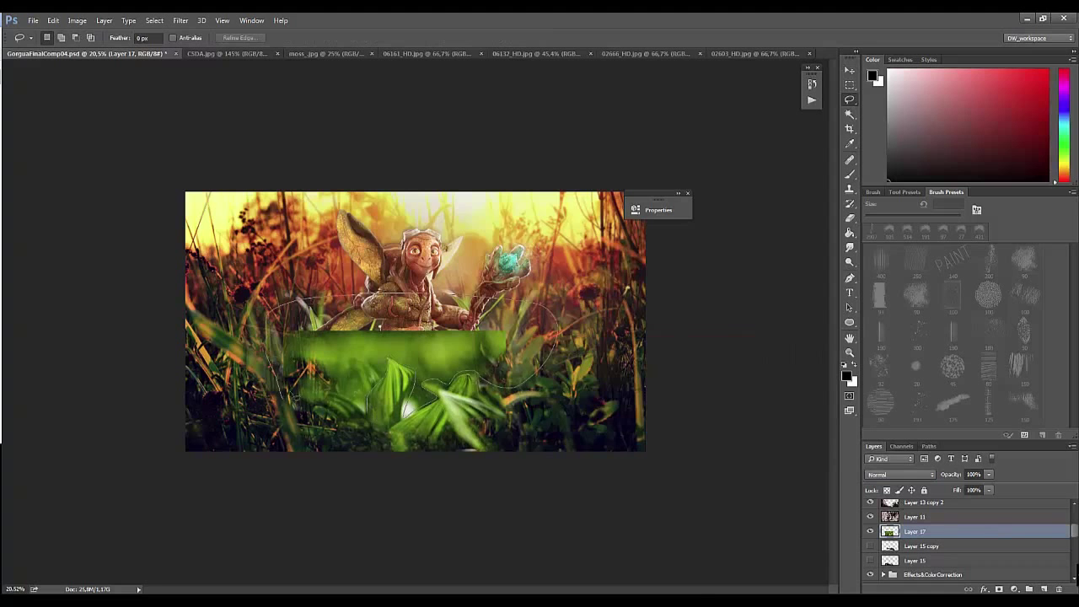
left_click_drag(420, 415, 426, 422)
key("Delete")
key("ctrl+d")
Step: Rotate the green leaves about 13.5 degrees and blur the lower leaves area
left_click(181, 21)
left_click(372, 192)
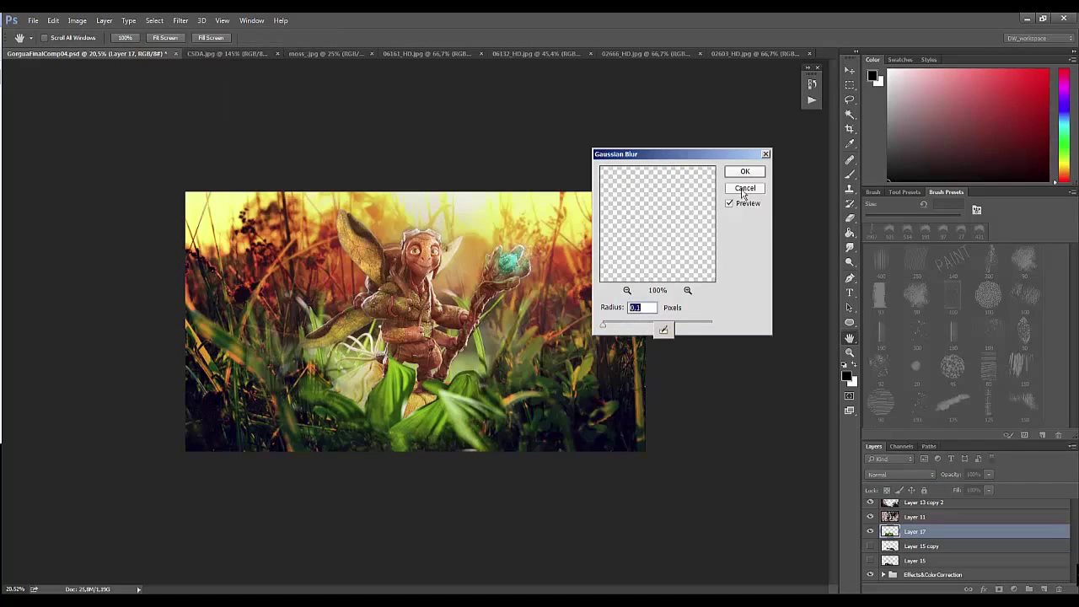
left_click(745, 188)
key("ctrl+t")
mouse_move(485, 375)
left_mouse_down()
mouse_move(544, 424)
mouse_move(506, 472)
left_mouse_up()
key("Return")
key("l")
left_click_drag(279, 321, 517, 419)
key("ctrl+d")
Step: Erase the green patch's edges with a 452 px eraser to blend it into the scene
key("b")
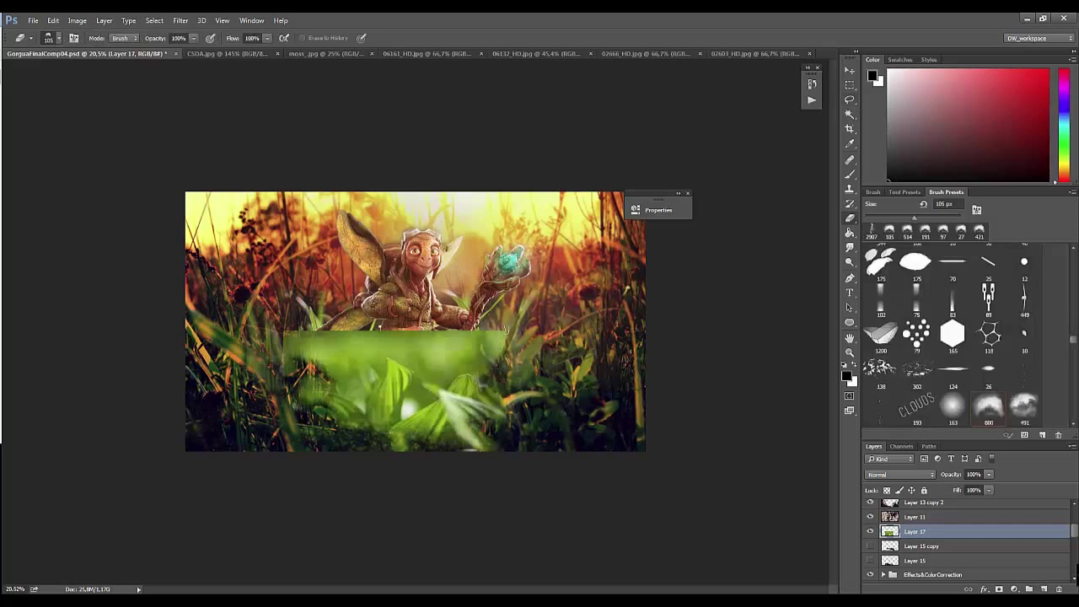
right_click(516, 342)
right_click(509, 342)
left_click_drag(605, 374, 643, 374)
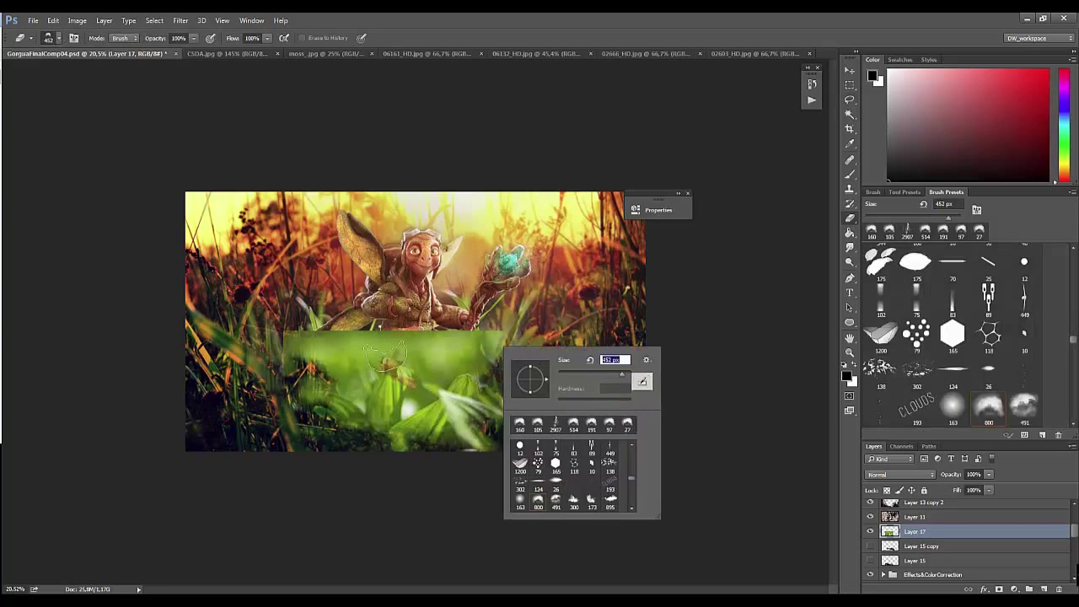
key("Return")
left_click_drag(455, 337, 371, 396)
mouse_move(497, 324)
left_mouse_down()
mouse_move(253, 338)
mouse_move(286, 339)
left_mouse_up()
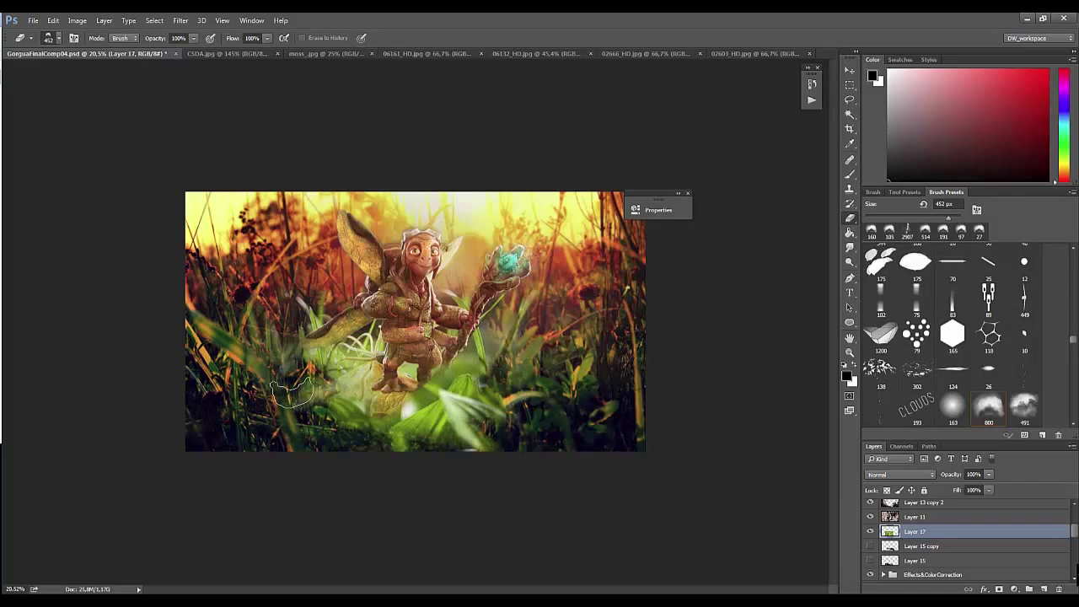
key("ctrl+z")
Step: Erase green over the fairy's legs and below her feet with a 139 px eraser
left_click_drag(540, 368, 489, 317)
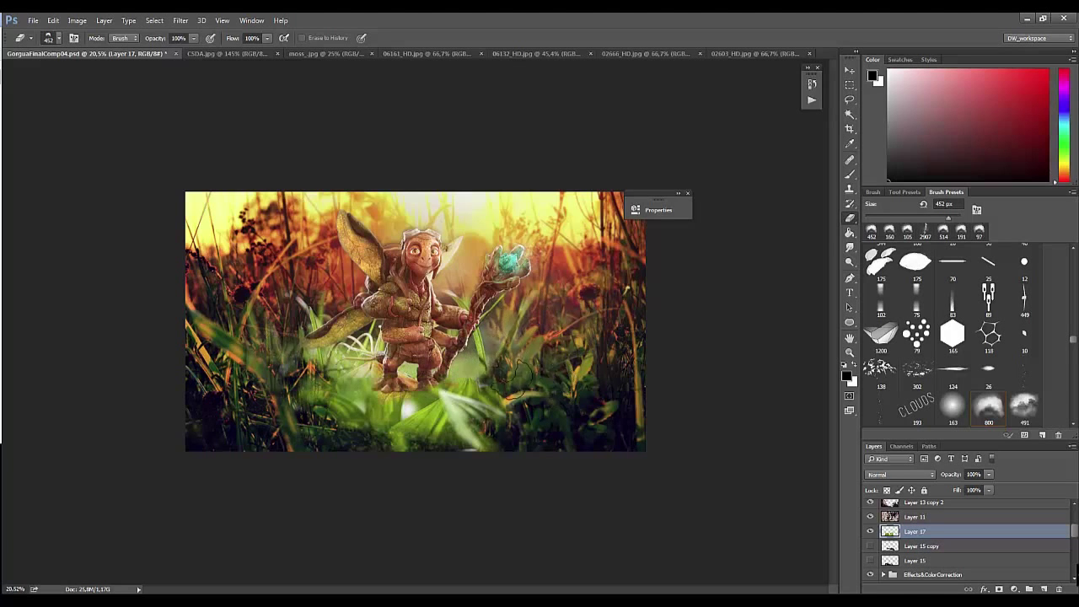
right_click(515, 326)
left_click_drag(575, 311, 540, 311)
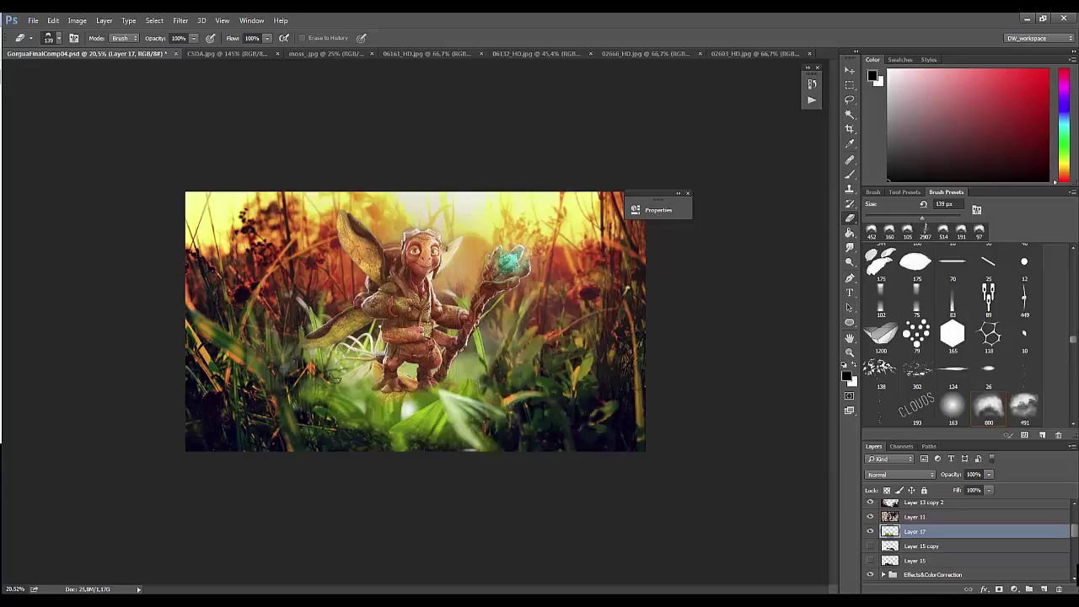
mouse_move(370, 402)
left_mouse_down()
mouse_move(381, 413)
mouse_move(439, 390)
left_mouse_up()
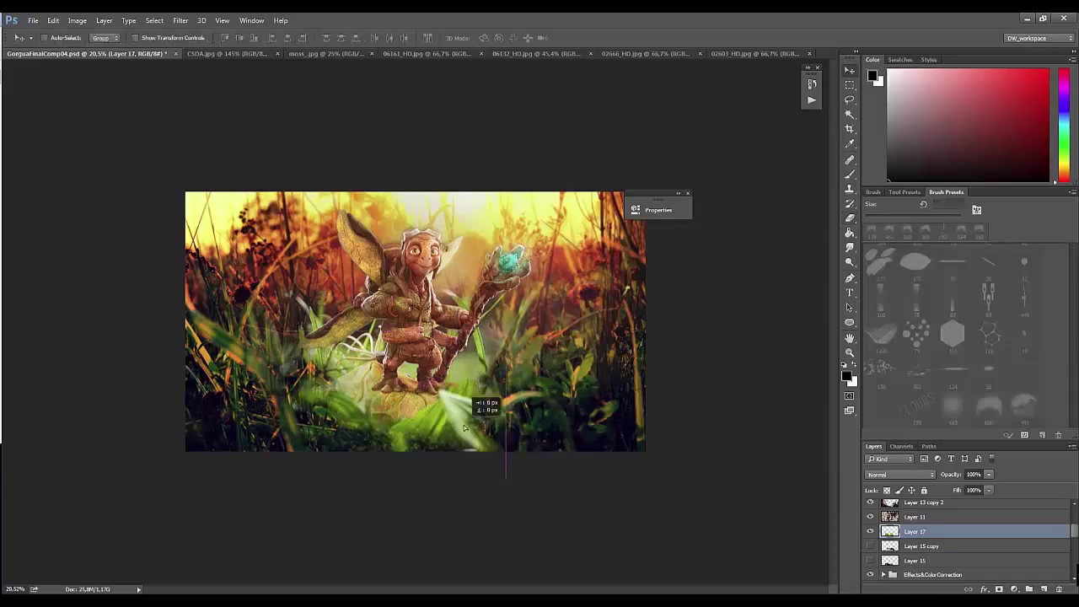
left_click_drag(480, 425, 397, 391)
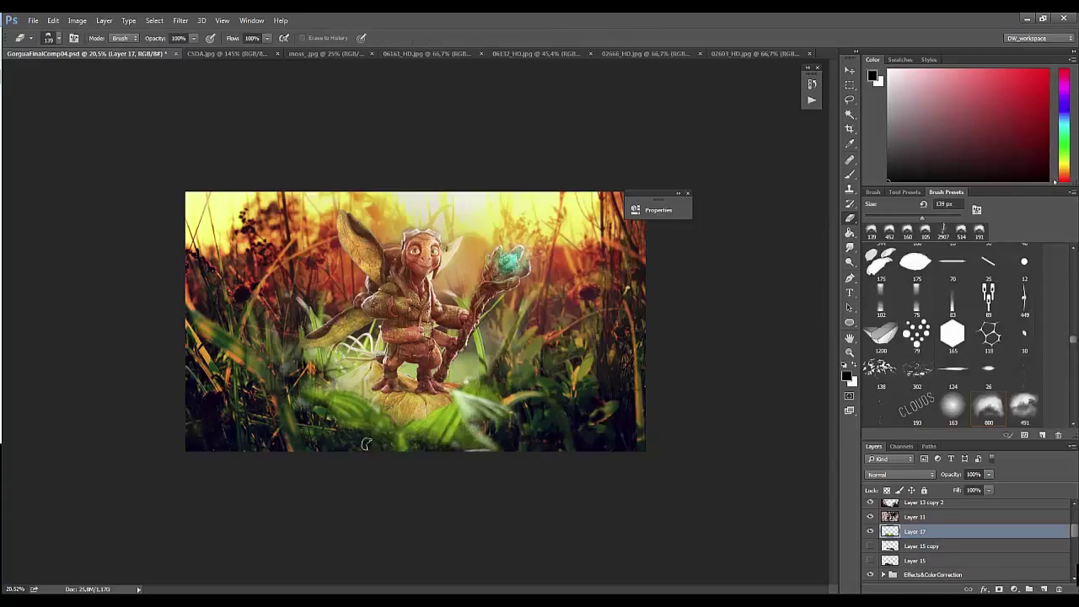
left_click(871, 549)
left_click(872, 549)
Step: Zoom in on the creature's feet and reposition the layer along the guides
scroll(871, 540, "up", 2)
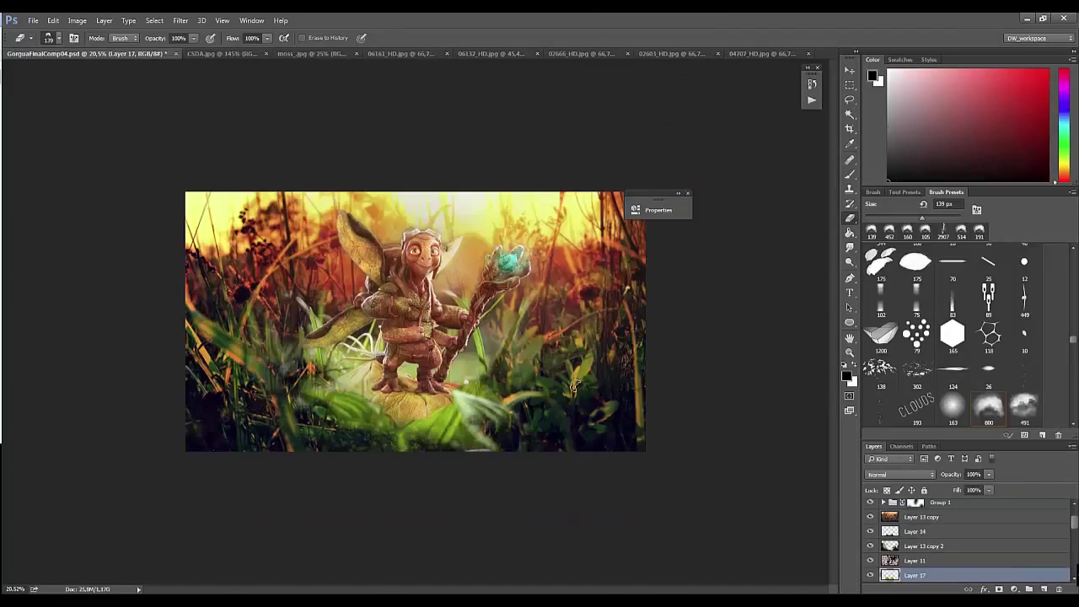
left_click_drag(474, 356, 453, 358)
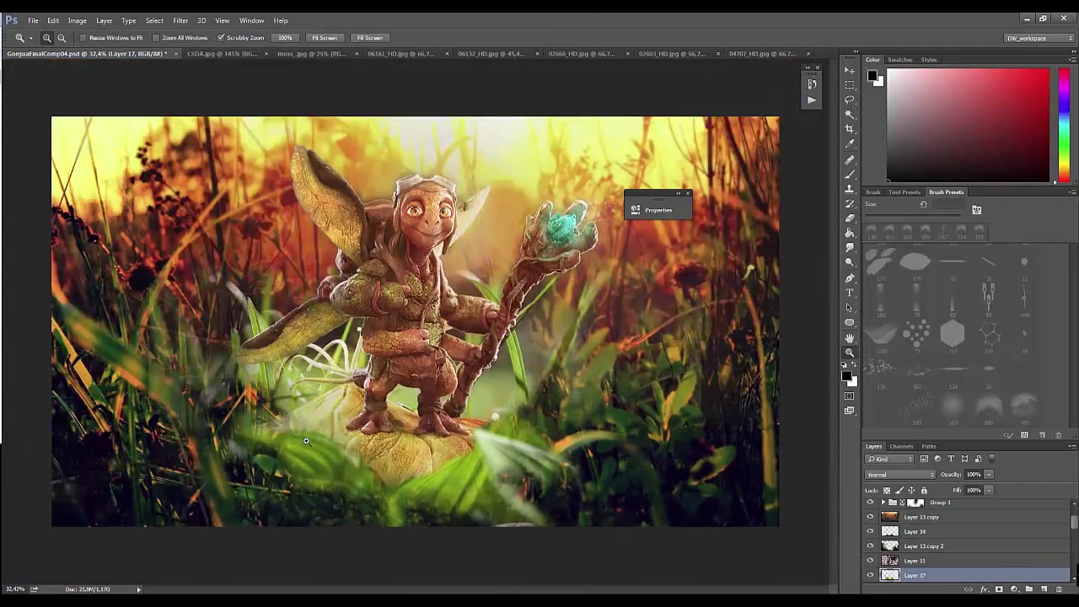
key("b")
right_click(306, 441)
key("Escape")
key("v")
left_click_drag(341, 417, 524, 377)
left_click(917, 502)
left_click_drag(1075, 524, 1075, 523)
Step: Compare Layer 13 copy 2 on and off, then set its opacity to 77%
left_click(870, 535)
left_click(870, 535)
left_click(871, 534)
left_click(870, 535)
left_click(871, 535)
left_click(870, 534)
left_click(870, 535)
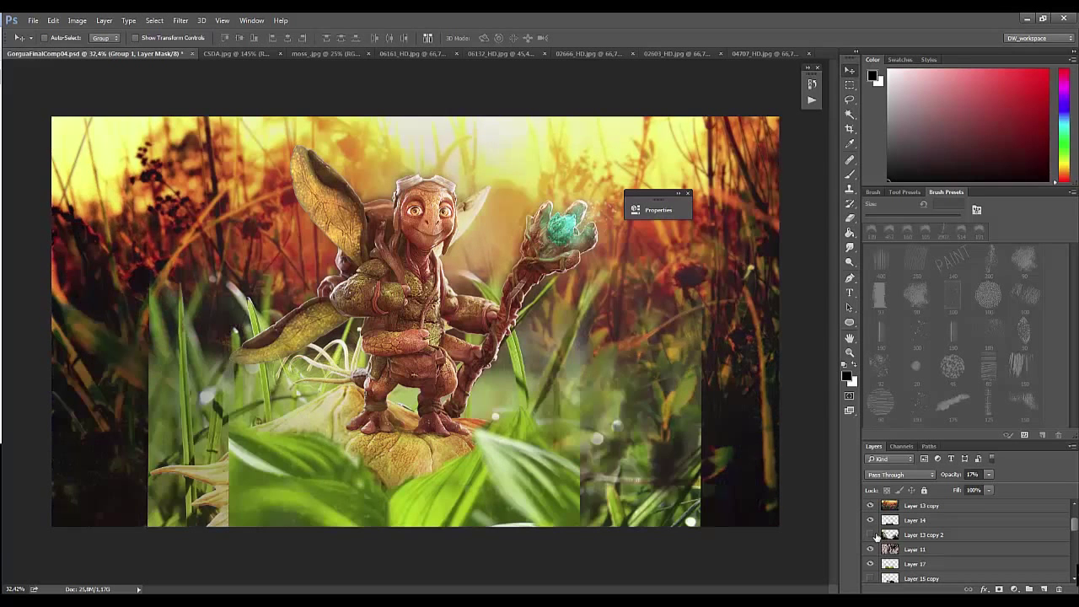
left_click(871, 535)
left_click(915, 535)
left_click_drag(944, 475, 939, 475)
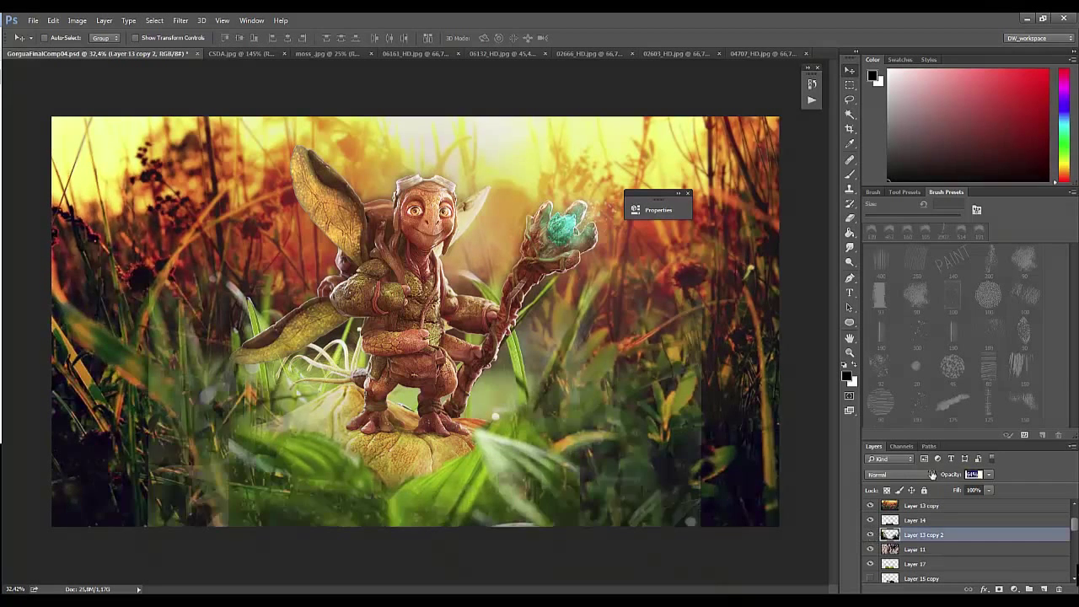
type("77")
key("Return")
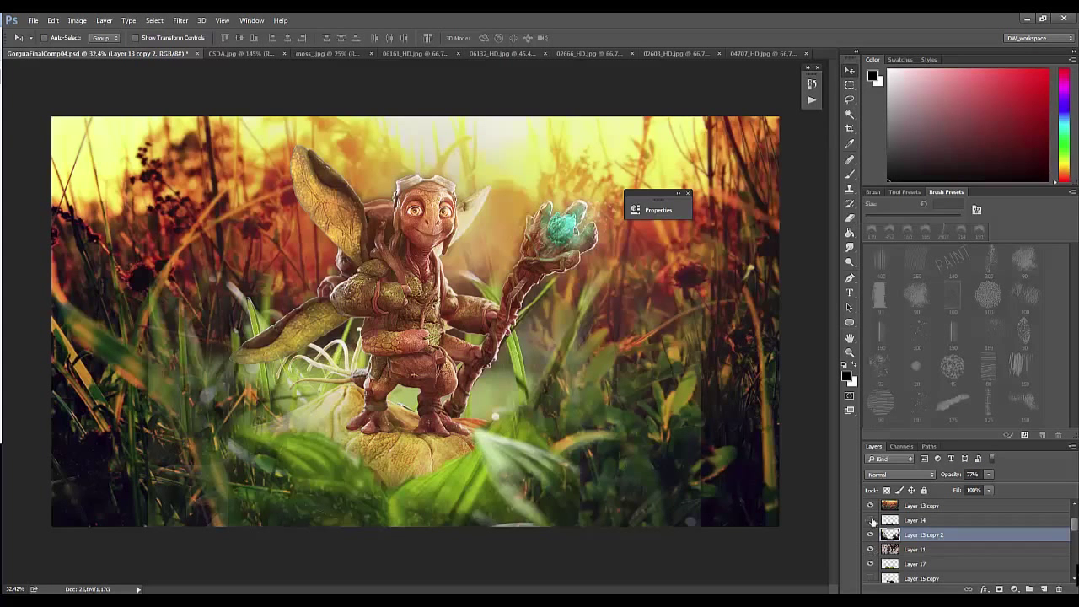
left_click(870, 535)
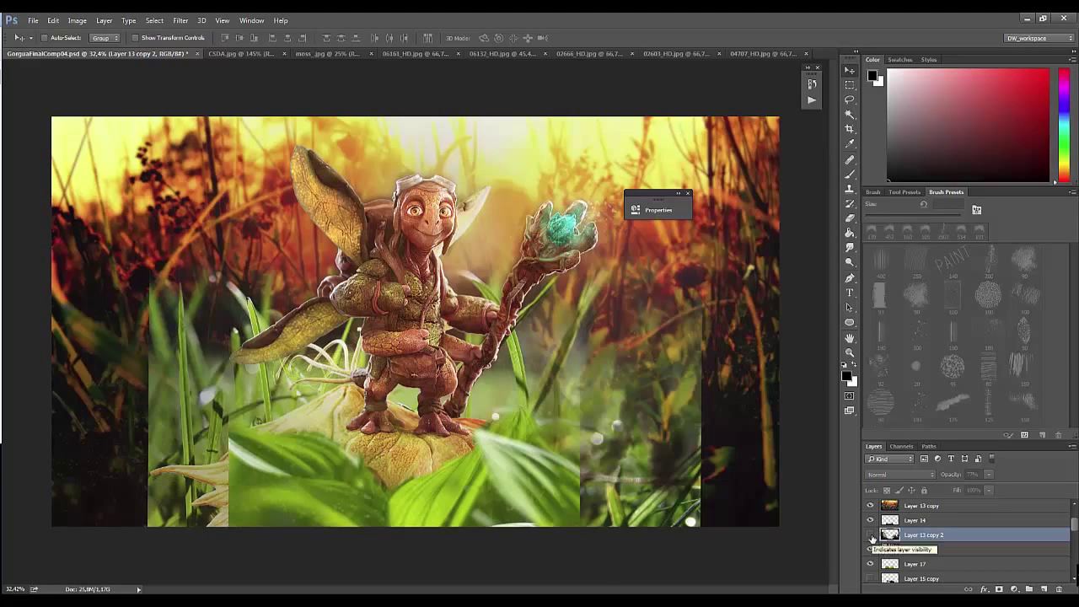
left_click(871, 535)
key("e")
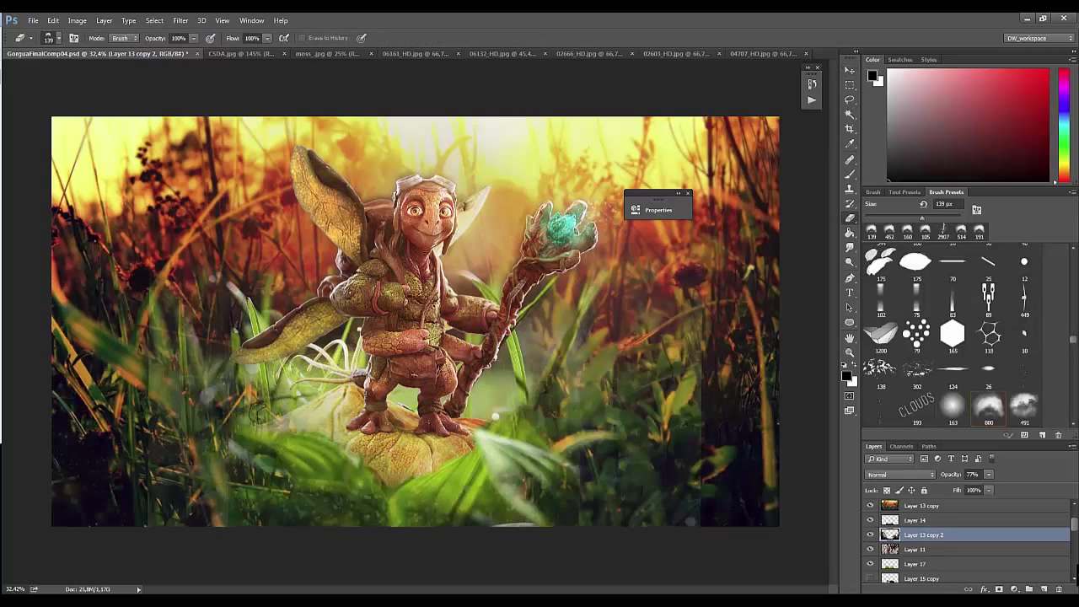
key("b")
scroll(1008, 563, "up", 2)
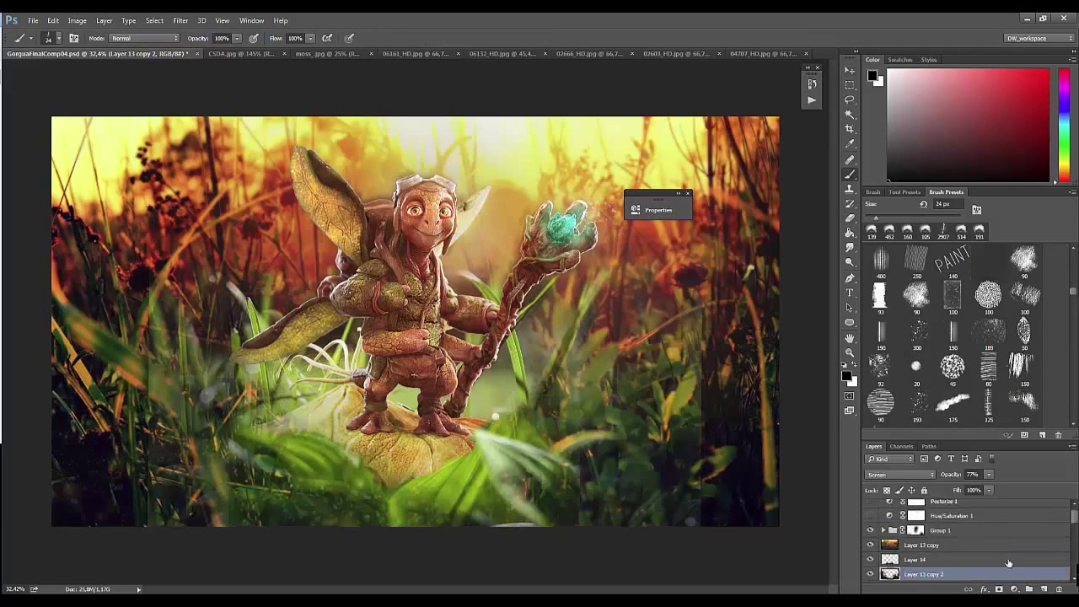
key("ctrl+shift+alt+n")
left_click(436, 367, "alt")
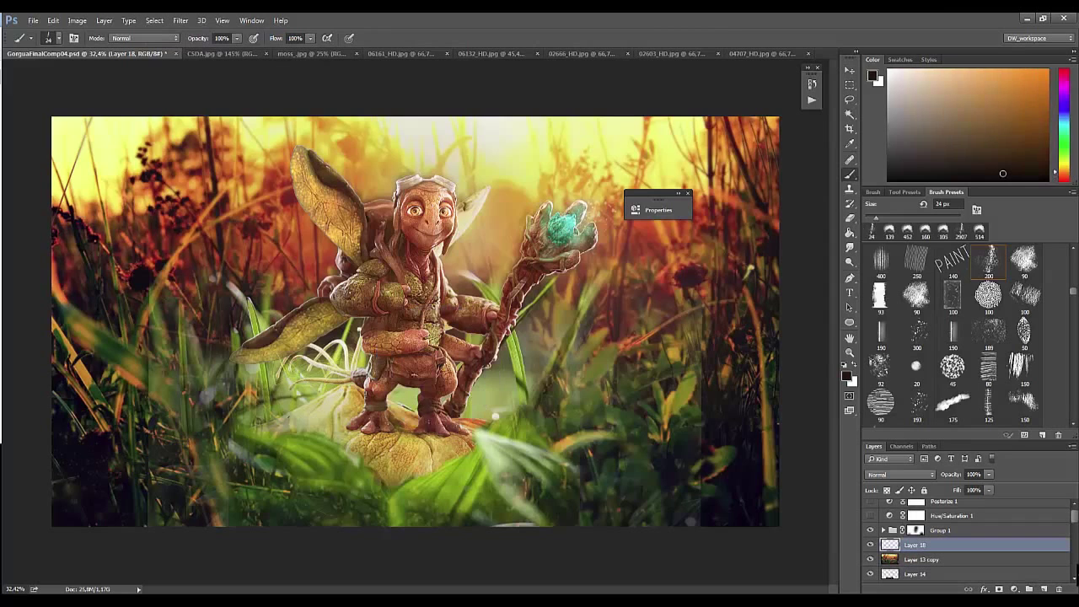
key("z")
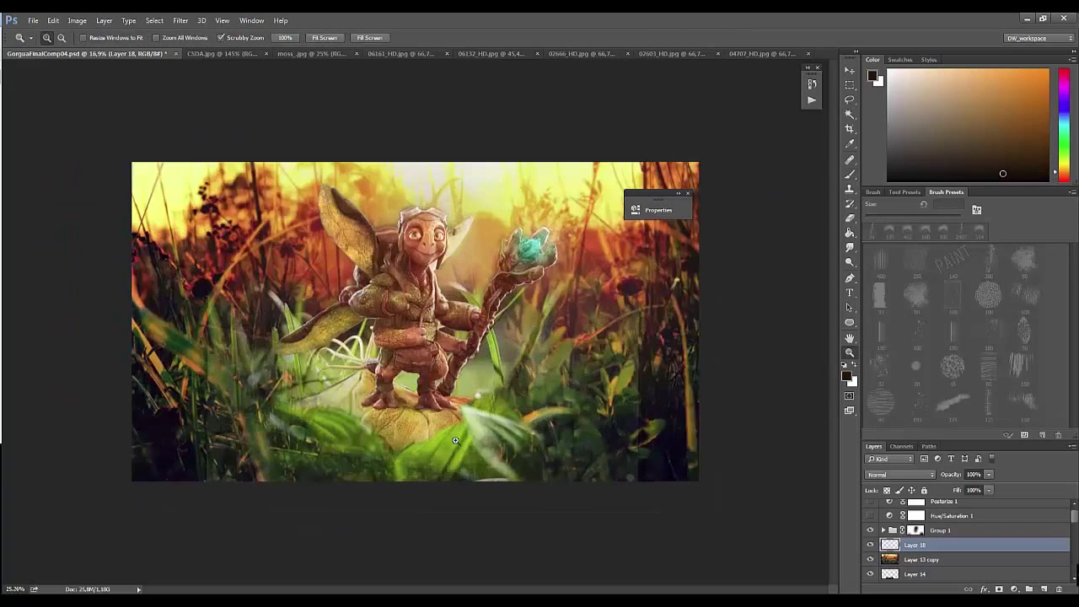
left_click_drag(440, 371, 453, 461)
key("b")
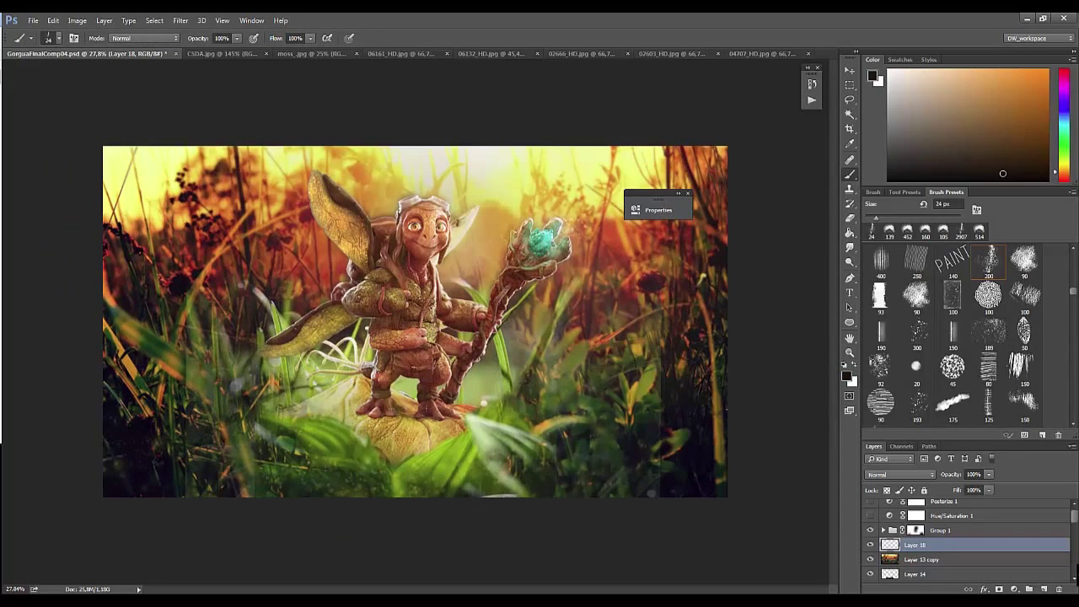
left_click_drag(955, 477, 932, 474)
right_click(415, 443)
type("66")
key("Return")
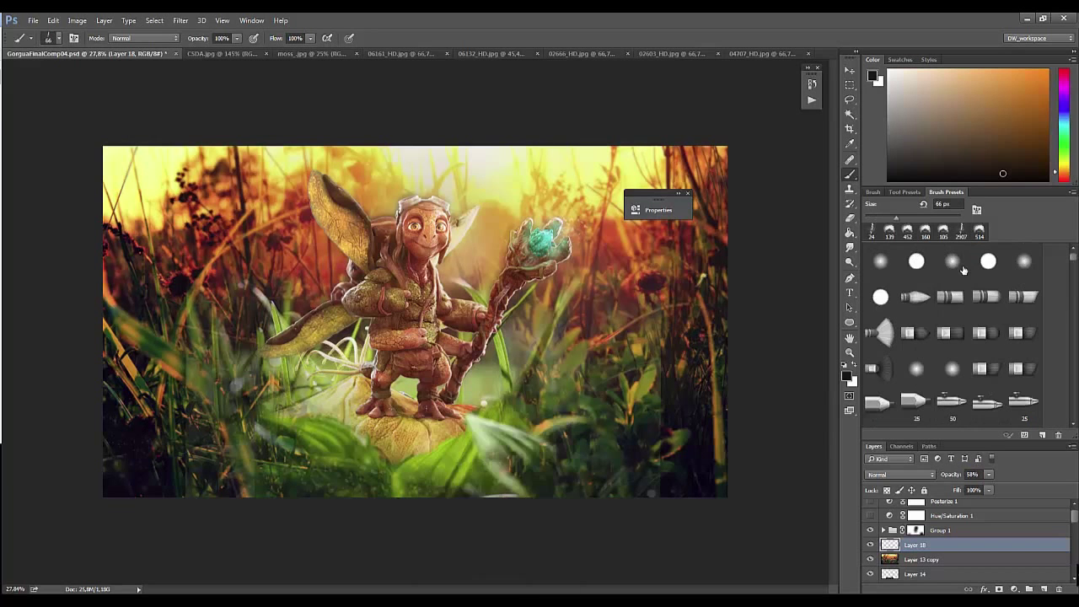
right_click(415, 444)
type("108")
key("Return")
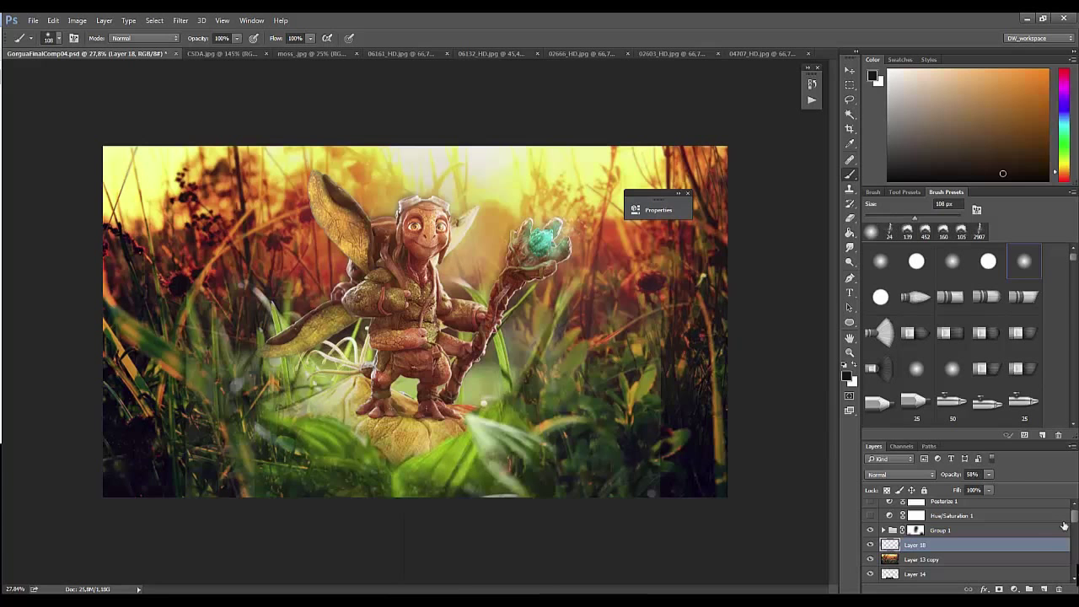
scroll(1012, 540, "down", 5)
left_click(915, 570)
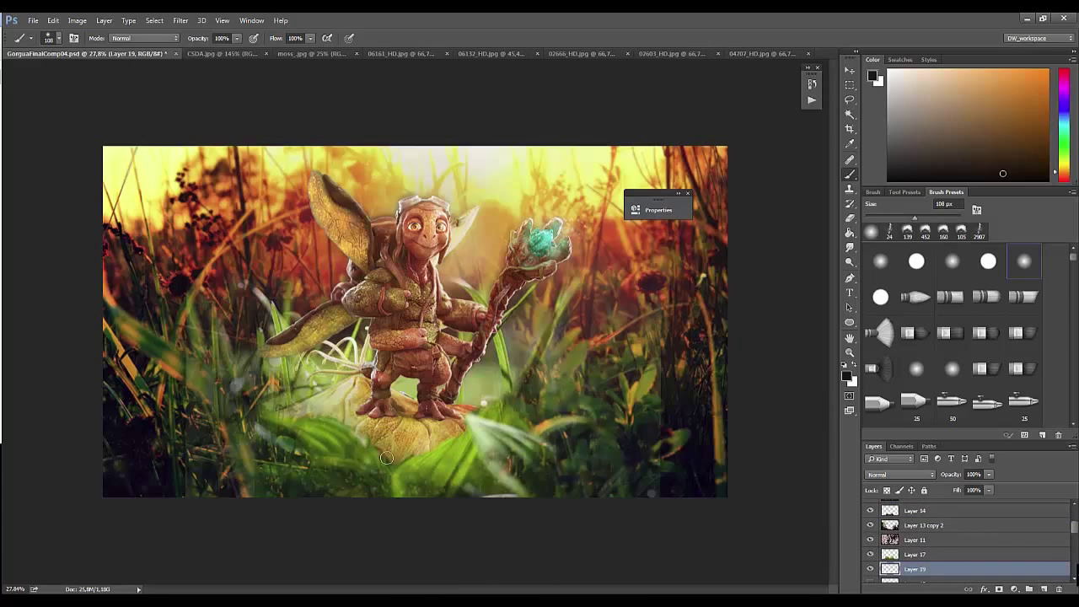
right_click(455, 447)
type("266")
key("Return")
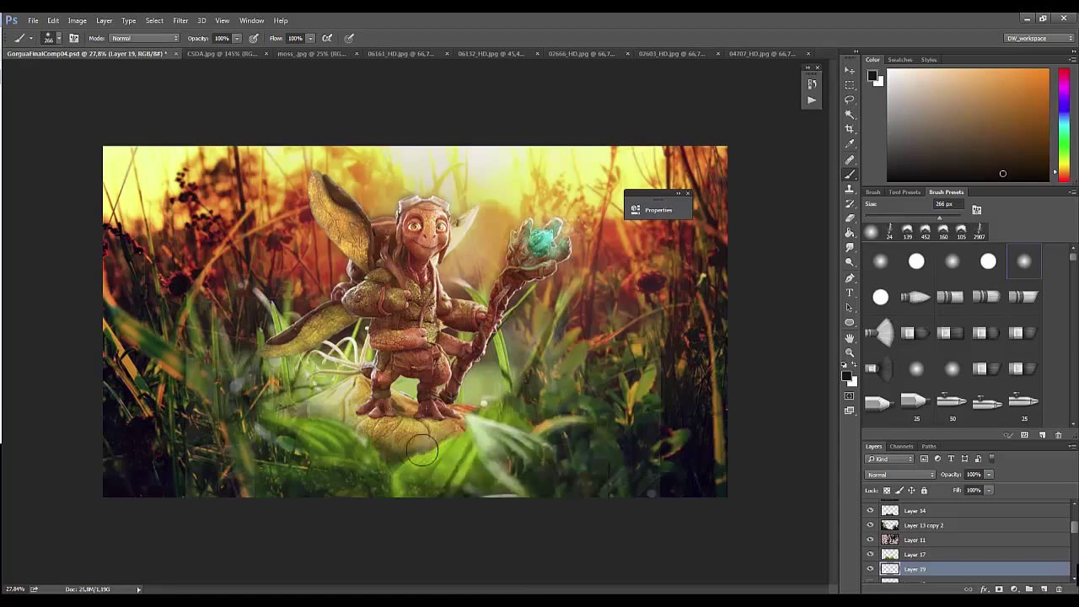
left_click_drag(951, 475, 921, 478)
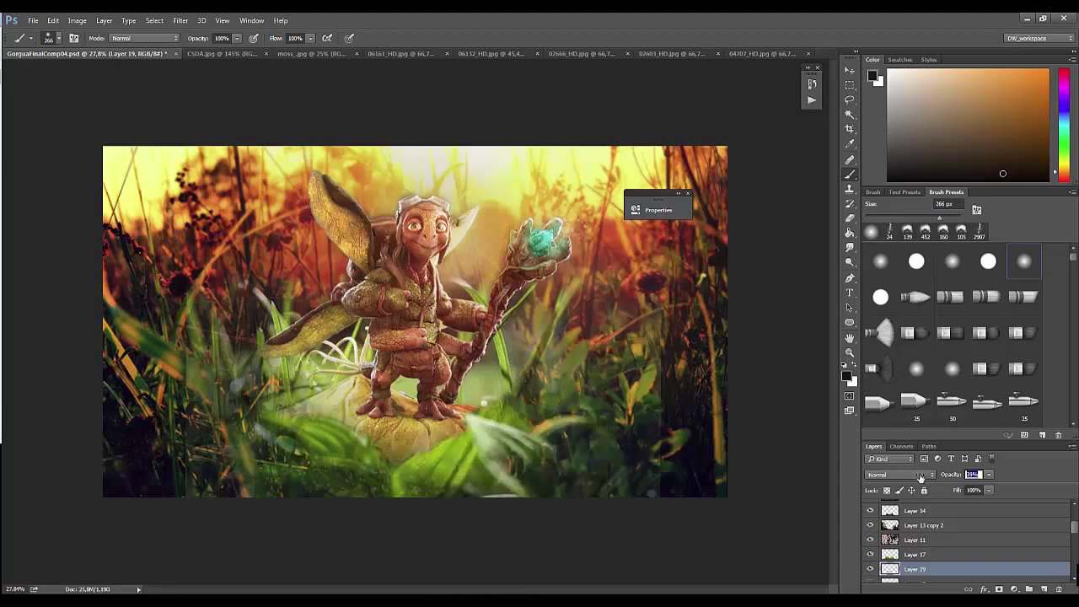
key("z")
left_click_drag(513, 443, 477, 442)
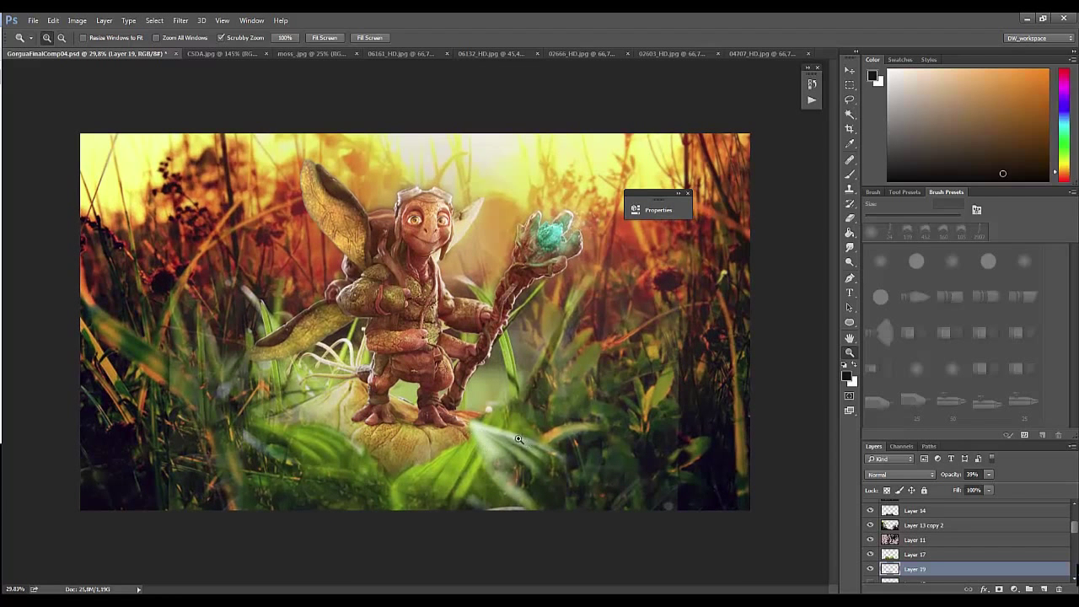
left_click_drag(491, 453, 519, 427)
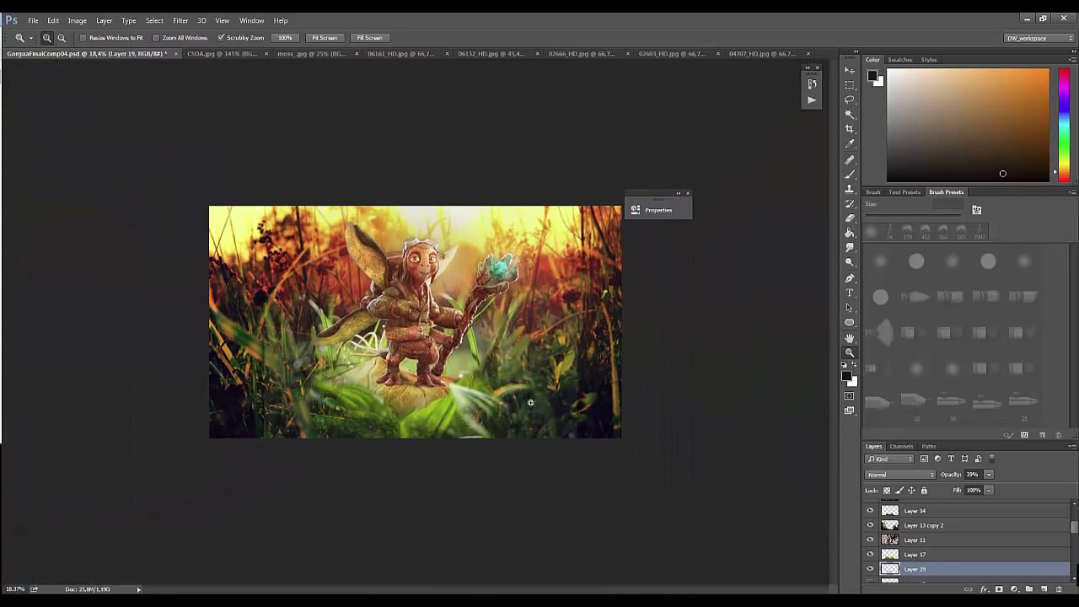
left_click_drag(531, 402, 547, 325)
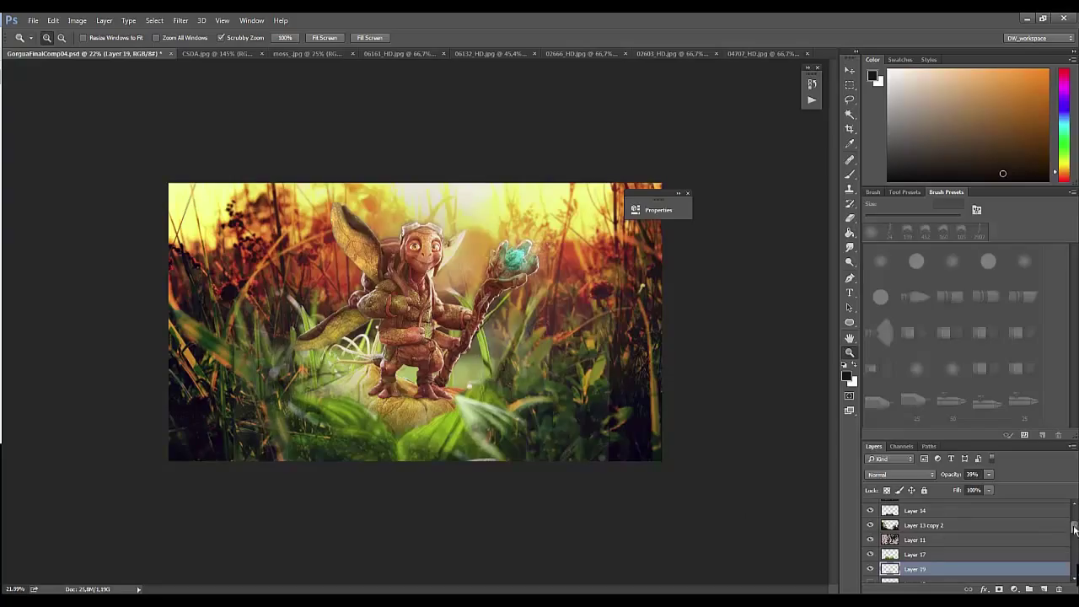
left_click_drag(1075, 531, 1071, 547)
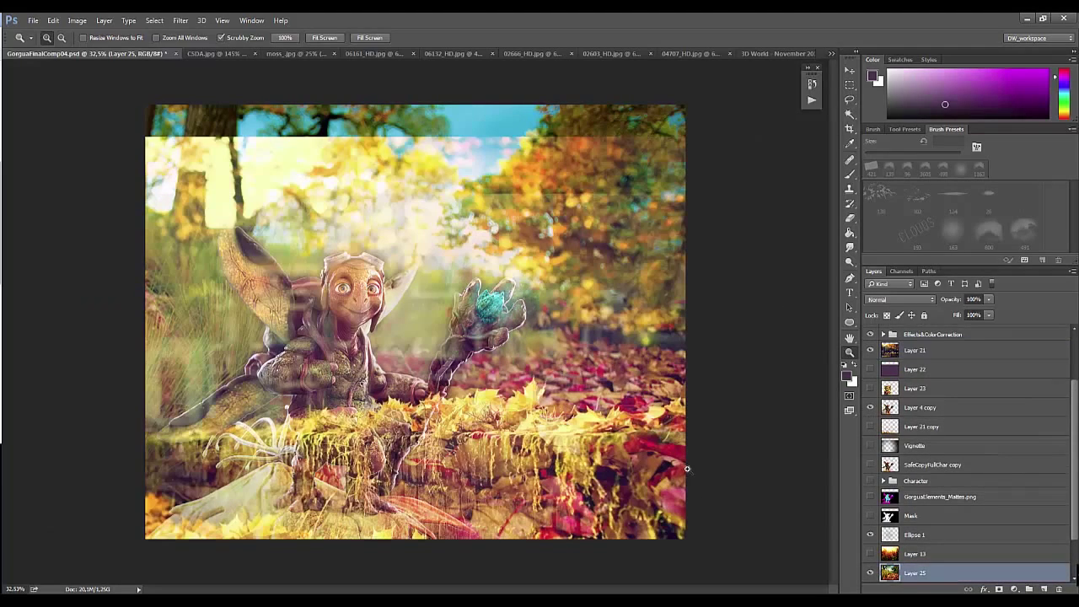
Step: Magic Wand-select the character silhouette on GorguaElements_Mattes.png, then hide the matte
scroll(1046, 497, "down", 3)
left_click(891, 448)
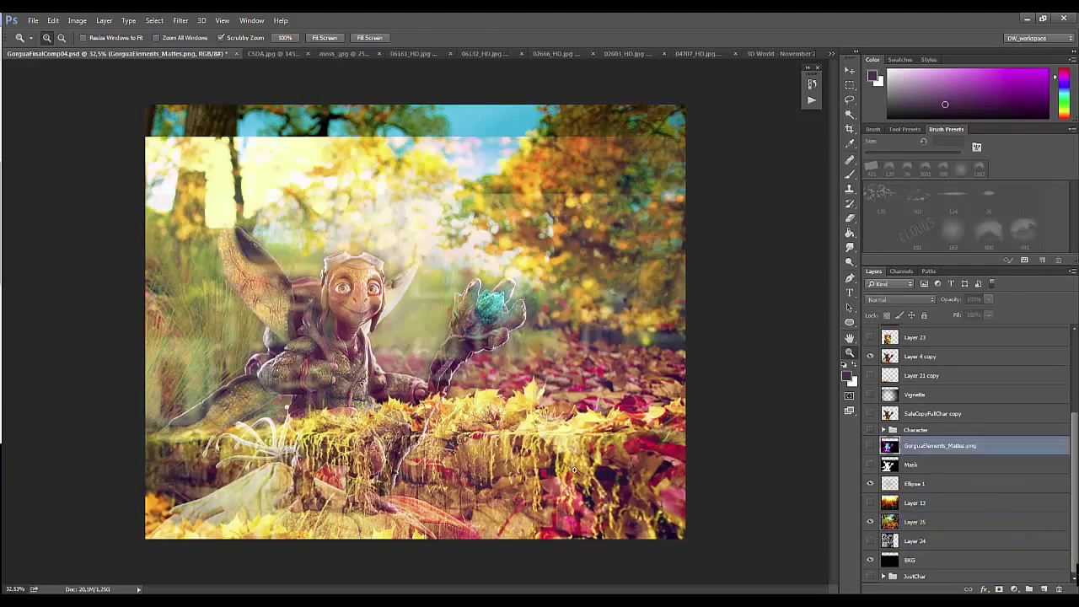
key("w")
left_click(870, 447)
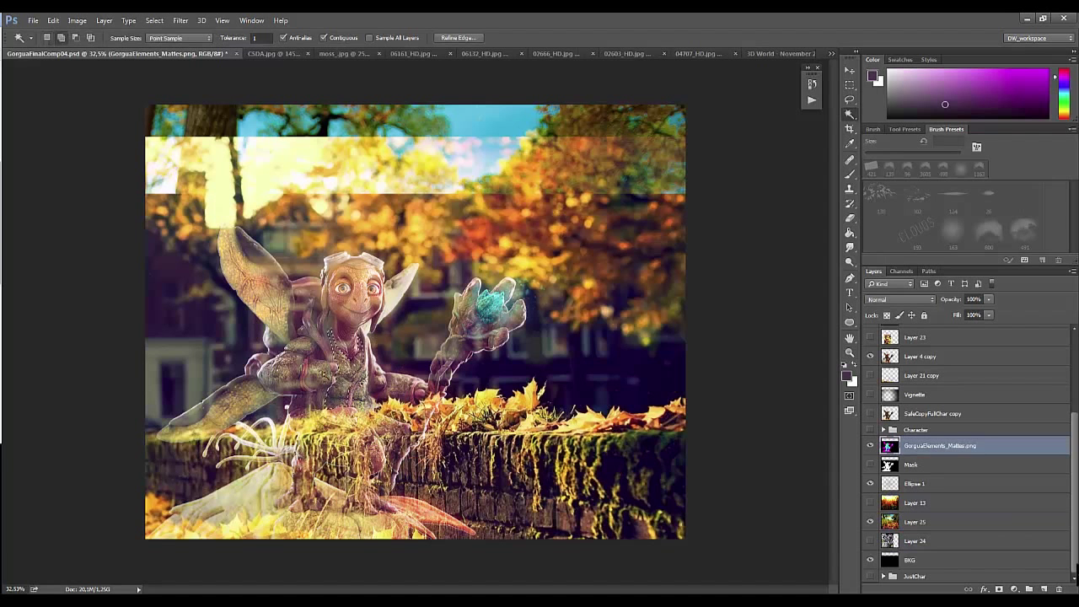
key("alt+bracketleft")
left_click(341, 392)
left_click(870, 445)
left_click(870, 445)
left_click(870, 445)
left_click(871, 445)
left_click(870, 445)
left_click(870, 445)
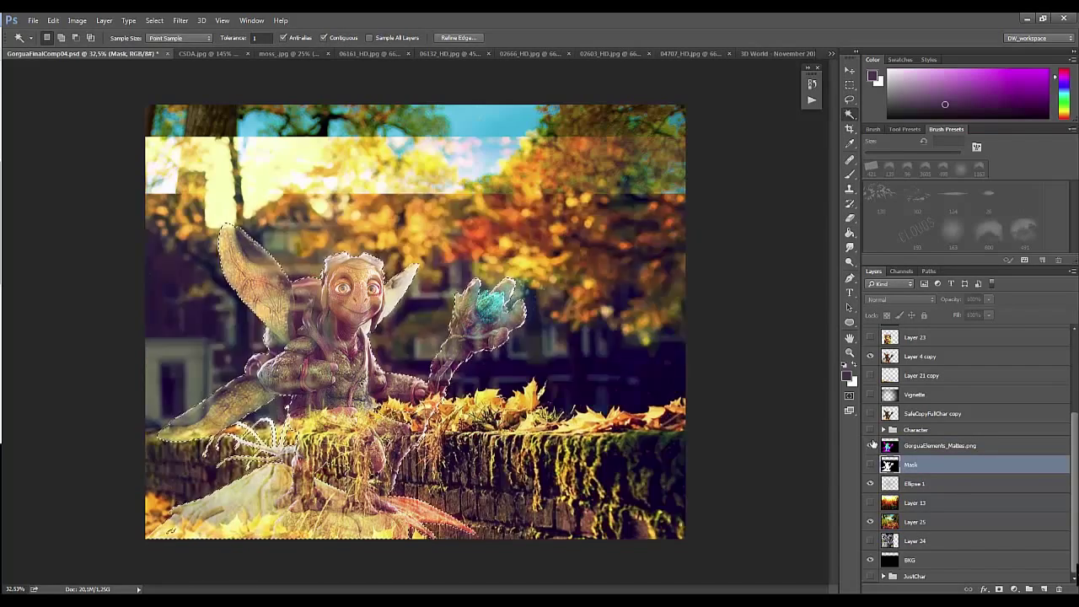
left_click(871, 445)
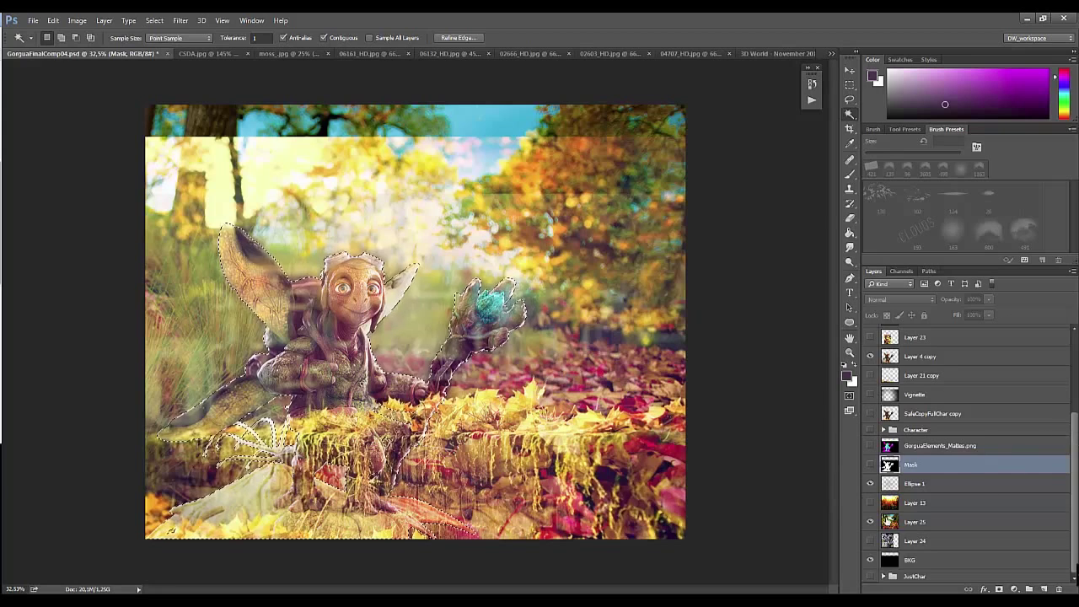
Step: Mask Layer 21 with the character selection and lower its opacity to 2%
left_click_drag(1076, 435, 1075, 388)
left_click(937, 372)
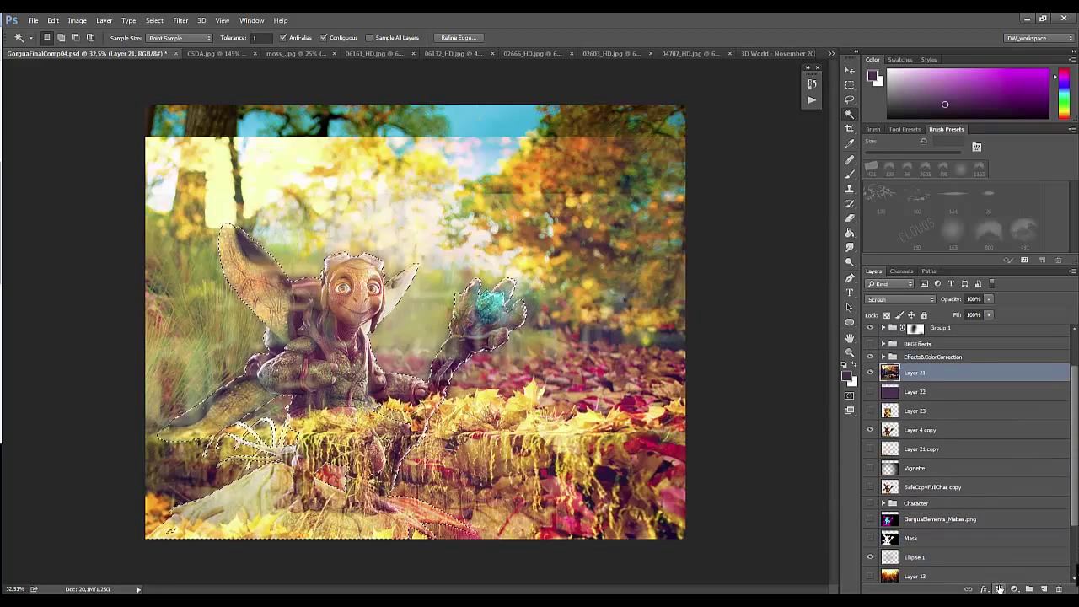
left_click(1000, 588)
left_click(890, 372)
mouse_move(951, 300)
left_mouse_down()
mouse_move(841, 312)
mouse_move(900, 317)
mouse_move(874, 329)
mouse_move(874, 393)
left_mouse_up()
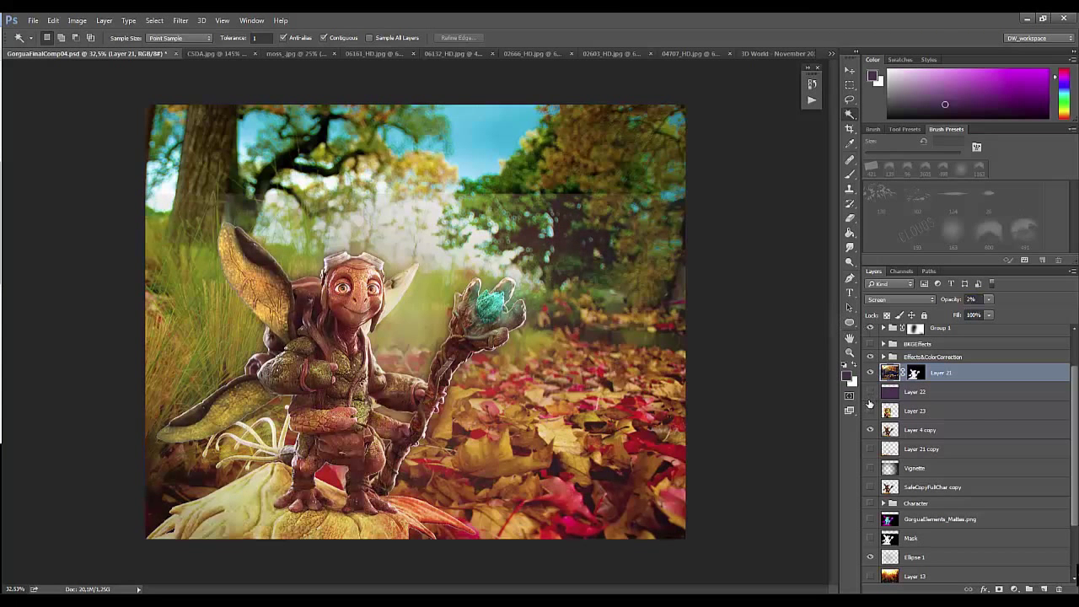
Step: Show Layer 4 copy and hide the Layer 25 forest background
left_click(872, 430)
scroll(872, 464, "down", 2)
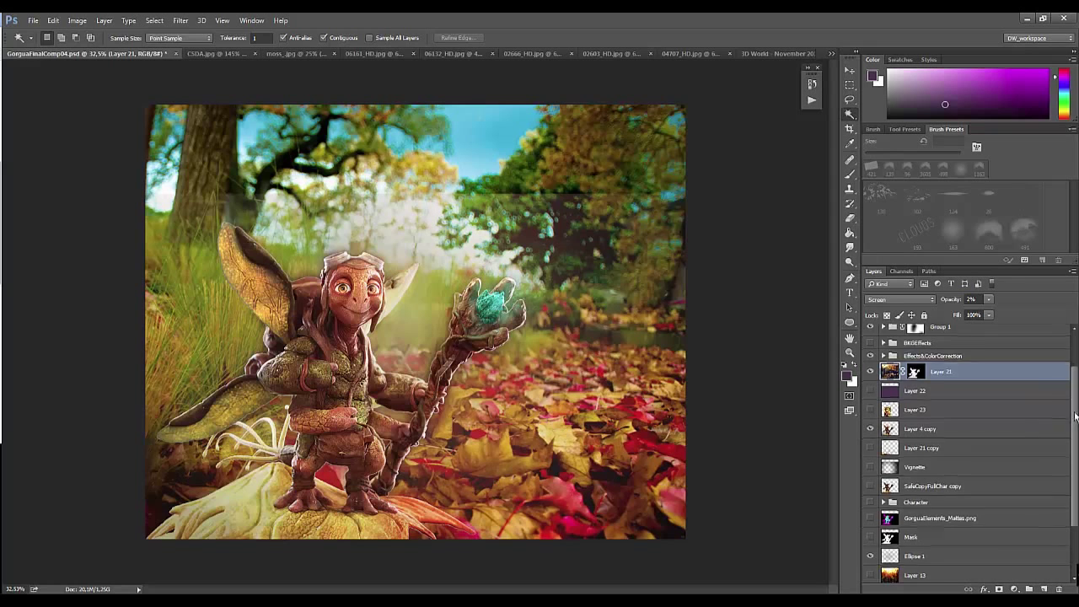
scroll(873, 481, "down", 1)
left_click(871, 503)
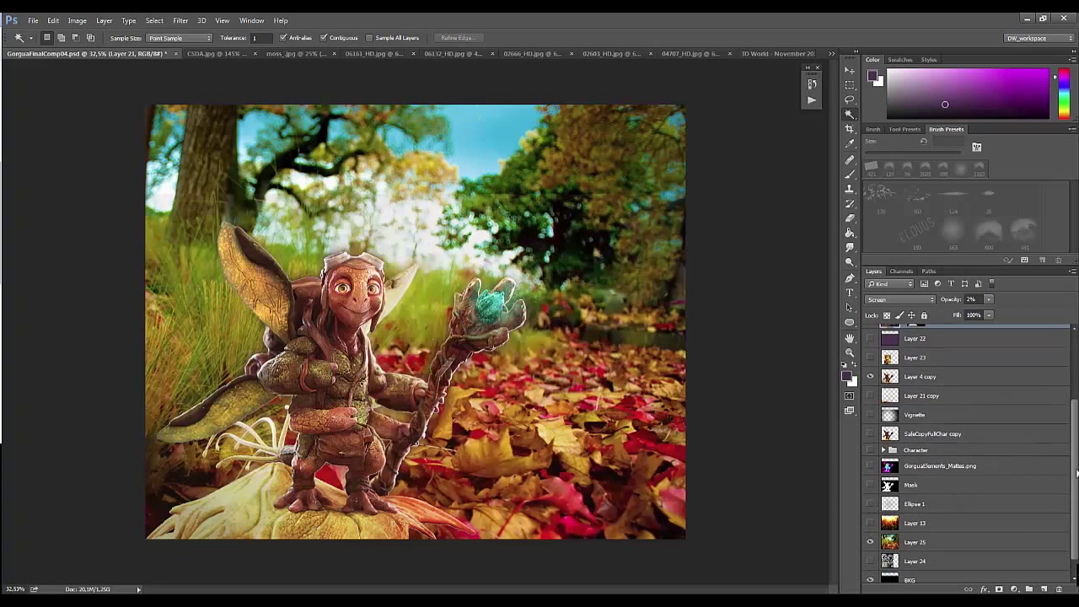
scroll(874, 522, "down", 1)
left_click(871, 522)
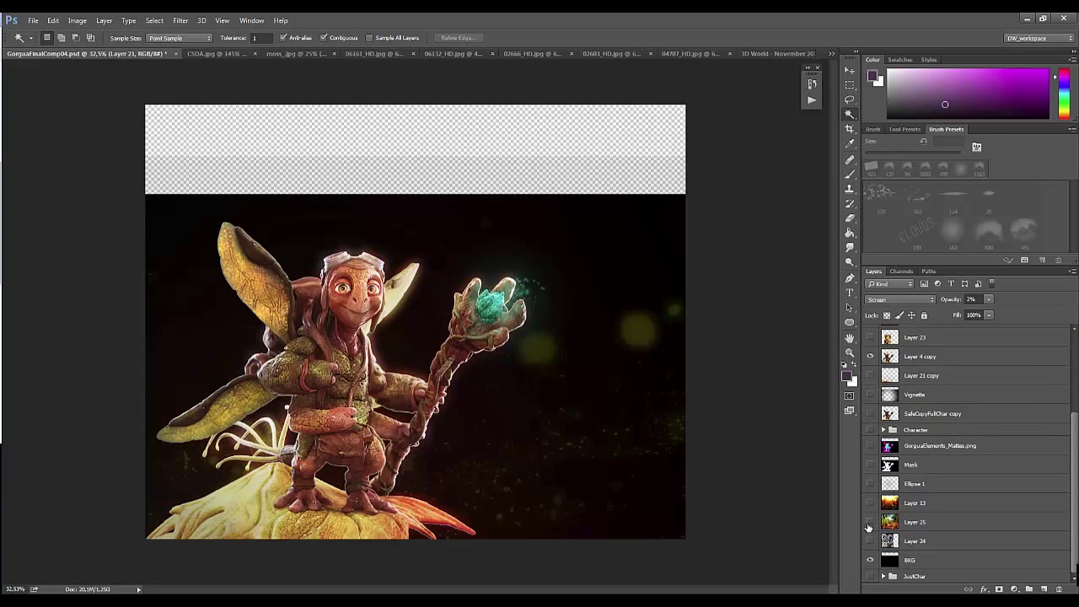
Step: Keep the Ellipse 1 glow visible at 42% opacity
left_click(871, 484)
left_click(871, 485)
left_click(871, 484)
left_click(915, 484)
left_click_drag(949, 300, 915, 301)
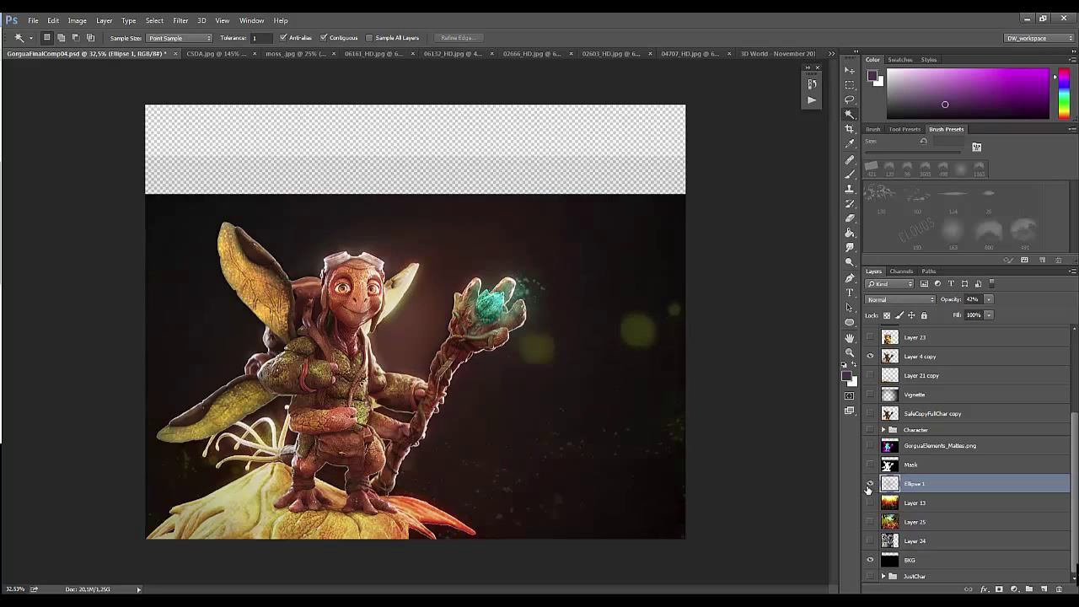
Step: Stretch the black BKG layer up to the top of the canvas
left_click(896, 560)
key("ctrl+t")
left_click_drag(416, 193, 445, 100)
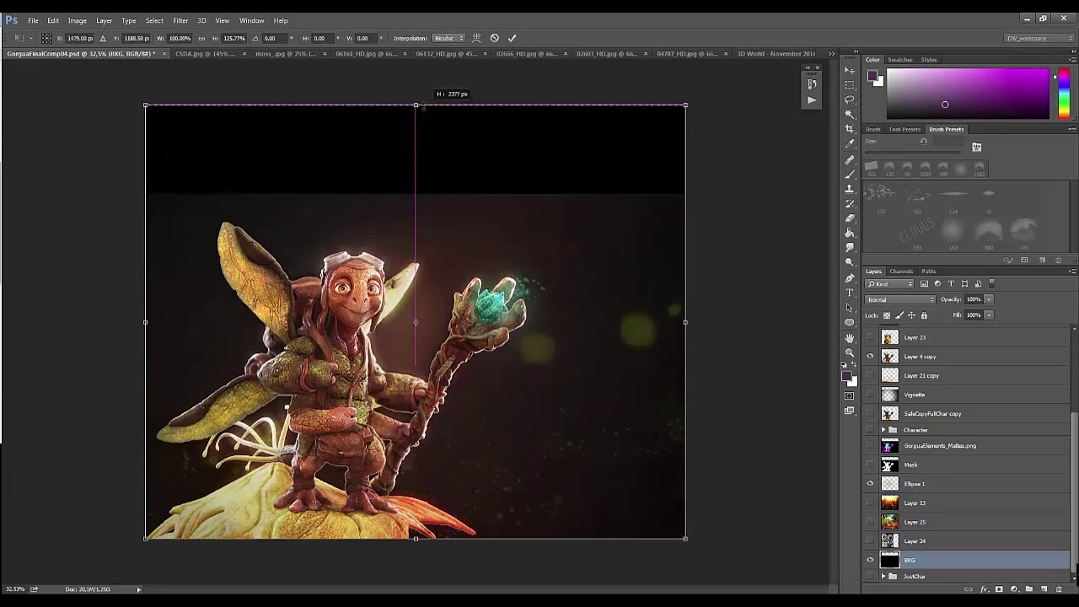
key("Return")
Step: Compare the Ellipse 1 glow on and off, then try stretching it upward and cancel
left_click(872, 484)
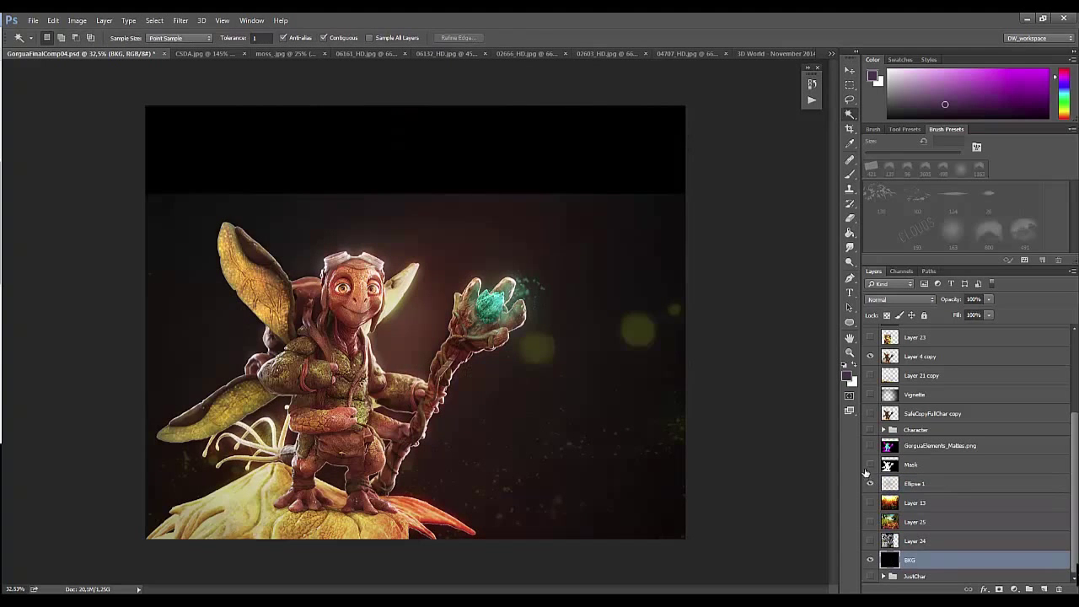
left_click(870, 483)
left_click(872, 484)
left_click(872, 485)
left_click(871, 485)
left_click(915, 483)
key("ctrl+t")
left_click_drag(416, 194, 430, 116)
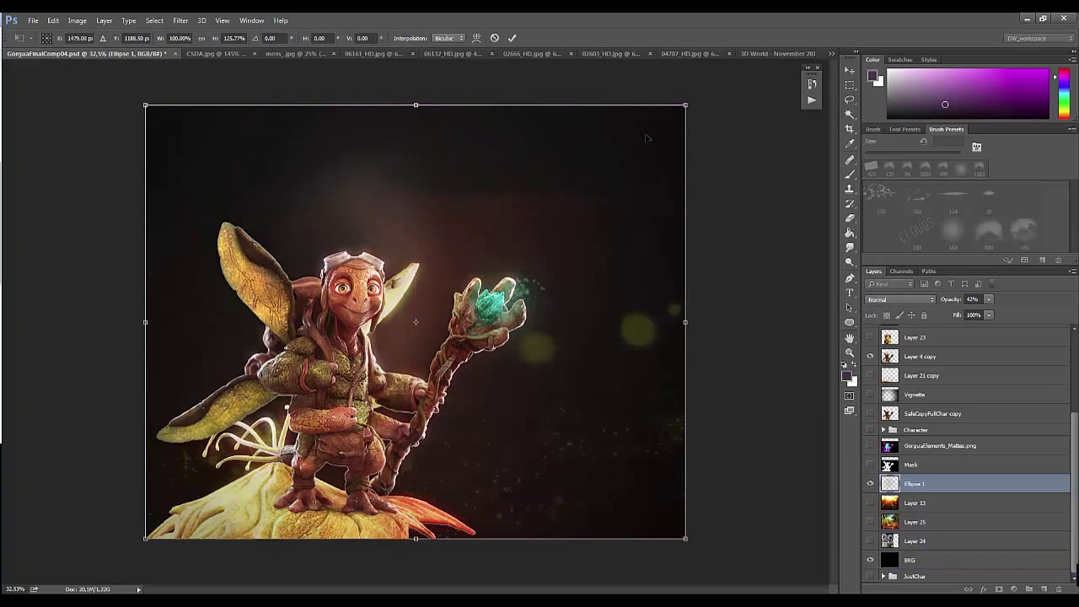
key("Escape")
Step: Compare the staff-orb glow by toggling Layer 4 copy, Layer 10 and nearby layers, leaving Layer 8 hidden
key("w")
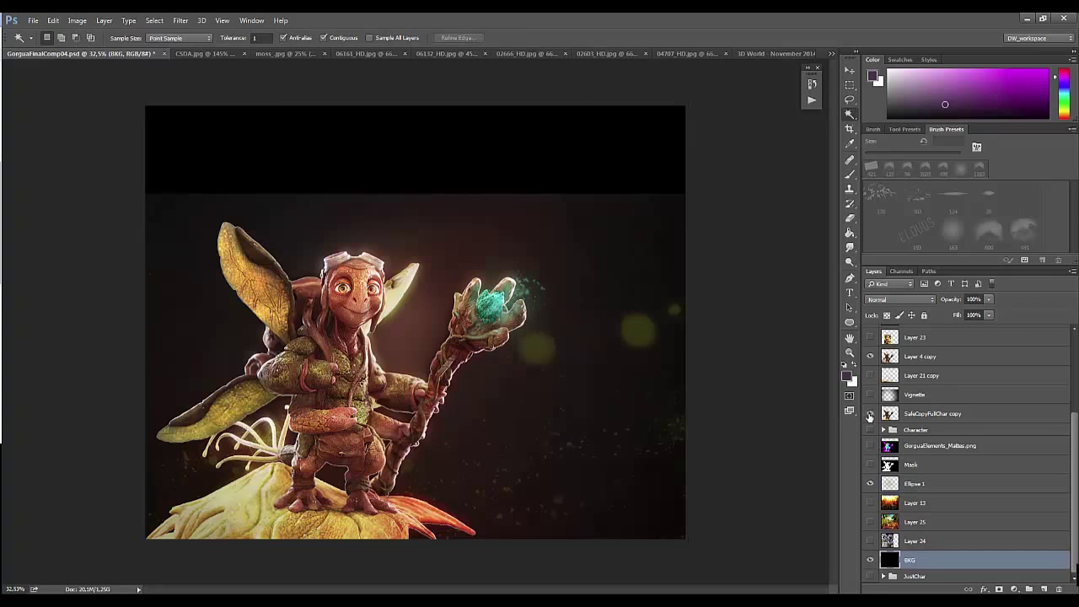
left_click(870, 356)
left_click(871, 358)
scroll(874, 371, "up", 2)
scroll(874, 371, "up", 2)
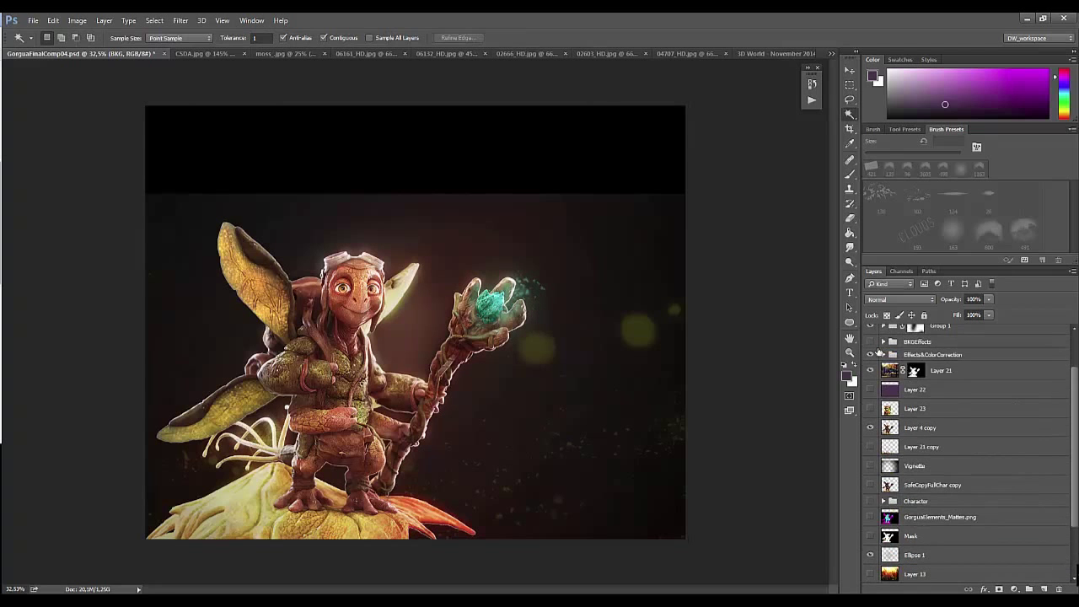
scroll(873, 371, "up", 1)
left_click(871, 370)
left_click(871, 371)
left_click(871, 371)
left_click(871, 371)
left_click(871, 389)
left_click(871, 388)
left_click(871, 408)
left_click(871, 408)
left_click(871, 406)
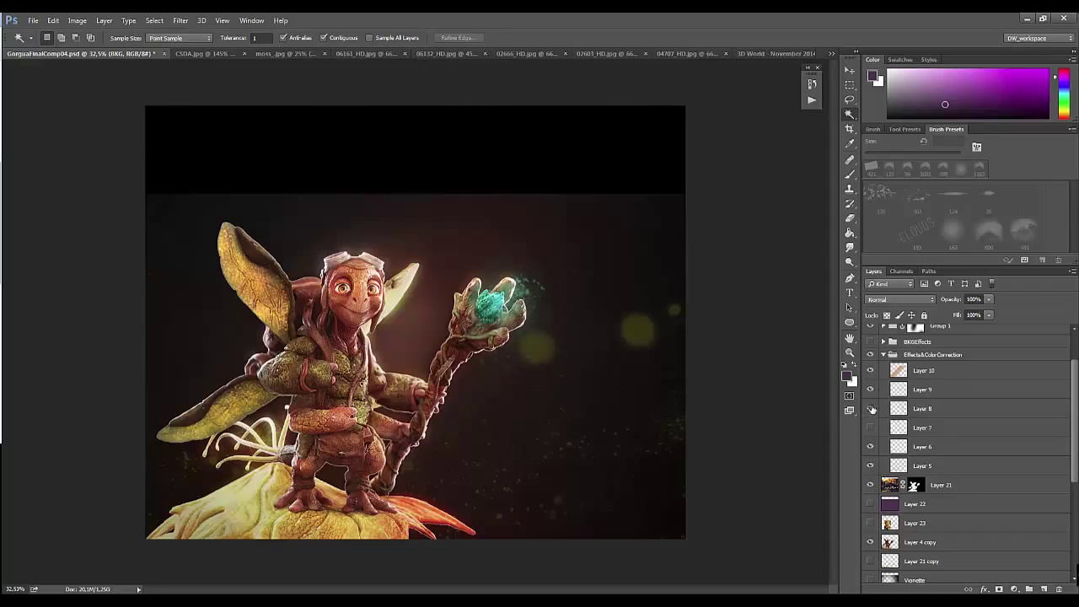
Step: Delete Layer 7 and Layer 8
left_click(872, 427)
left_click(970, 428)
left_click(969, 408, "shift")
left_click_drag(1054, 433, 1059, 588)
Step: Try stretching the Effects&ColorCorrection group, cancel the transform and reselect Layer 6
left_click(871, 347)
left_click(871, 348)
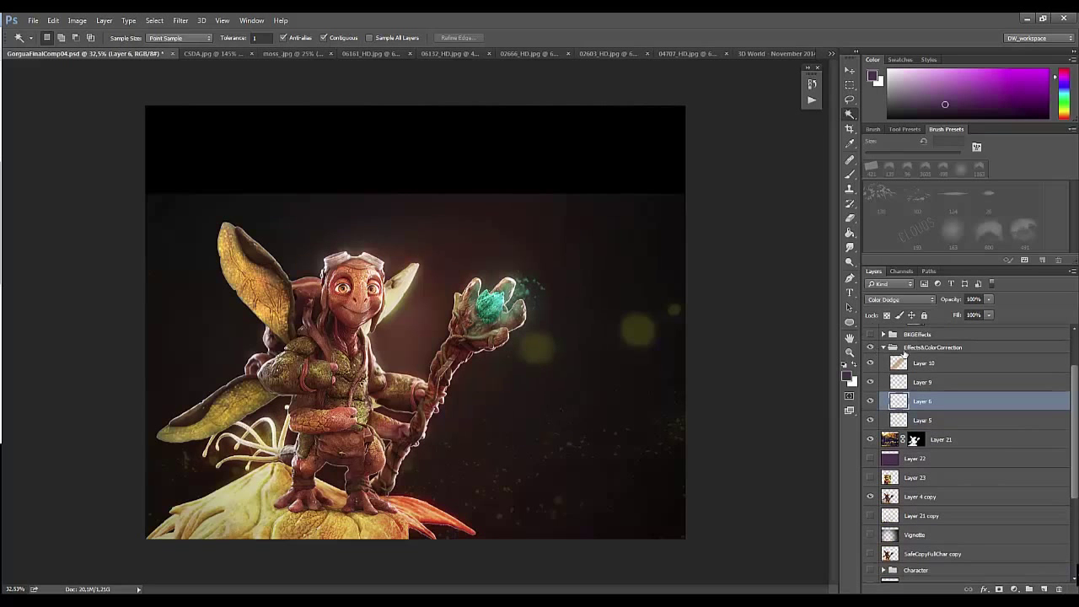
left_click(932, 347)
key("ctrl+t")
left_click_drag(469, 210, 469, 139)
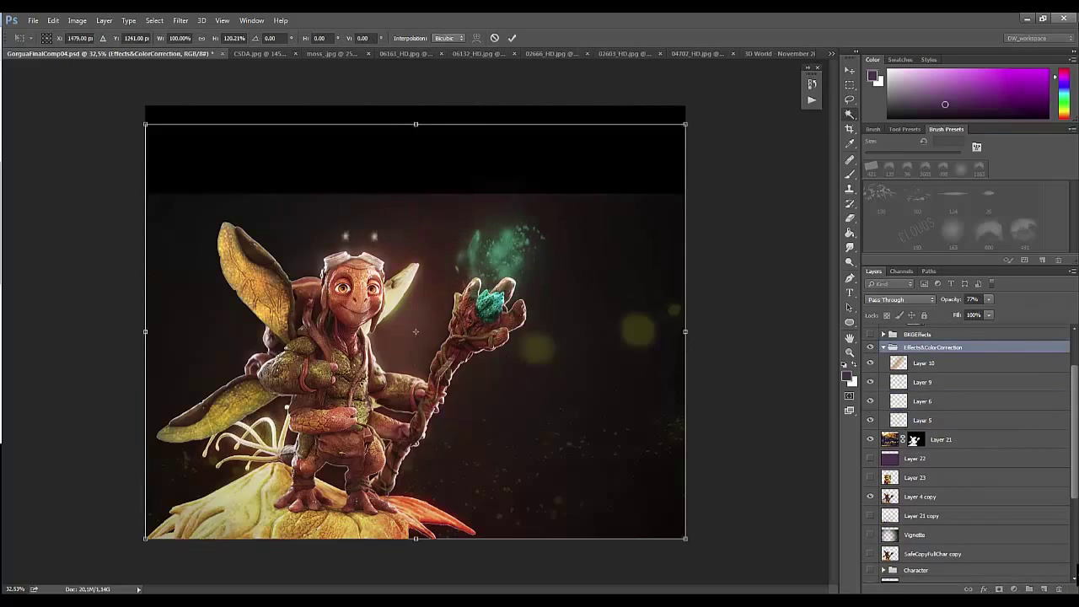
key("Escape")
left_click(898, 402)
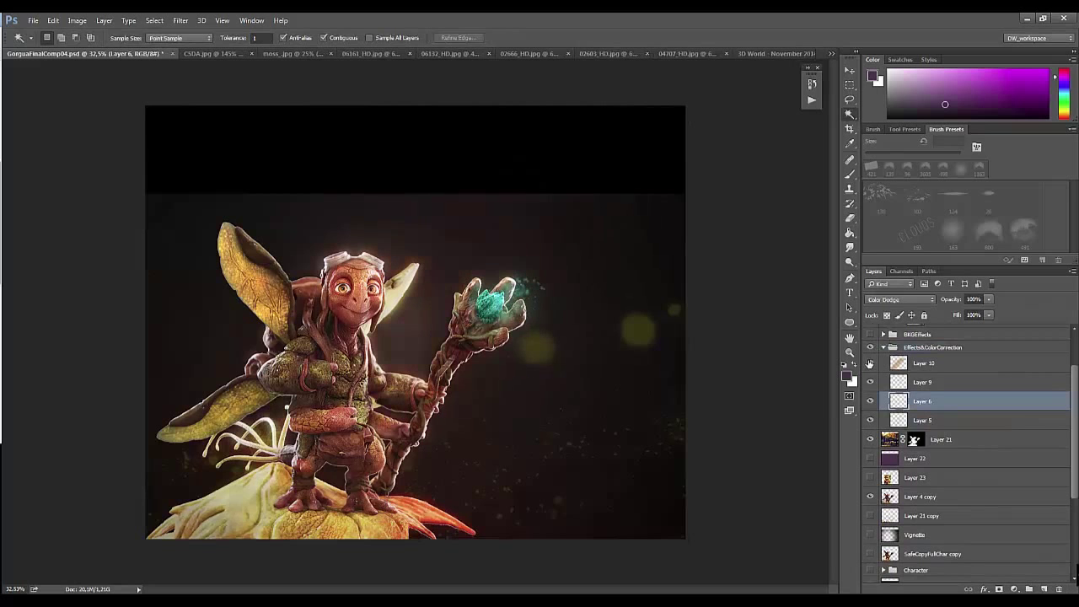
Step: Compare the canvas with Layer 22, Layer 23, Layer 4 copy and Layer 21 copy toggled; hide Ellipse 1
scroll(872, 396, "down", 1)
left_click(872, 430)
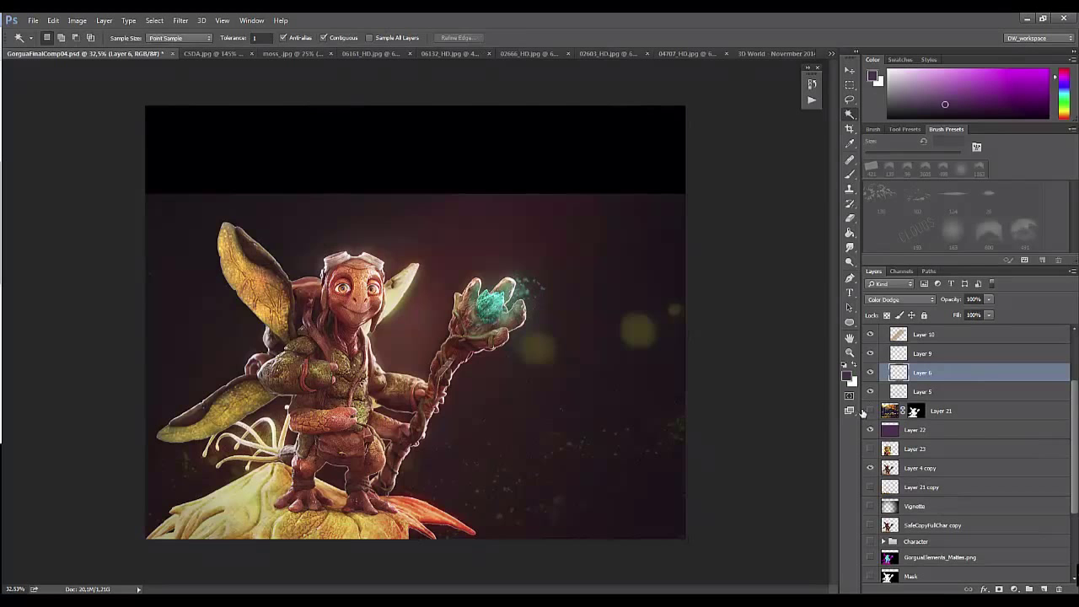
left_click(870, 448)
left_click(870, 449)
left_click(871, 468)
left_click(871, 468)
left_click(871, 488)
left_click(871, 490)
left_click(871, 490)
left_click(871, 489)
left_click_drag(1075, 463, 1076, 527)
left_click(871, 487)
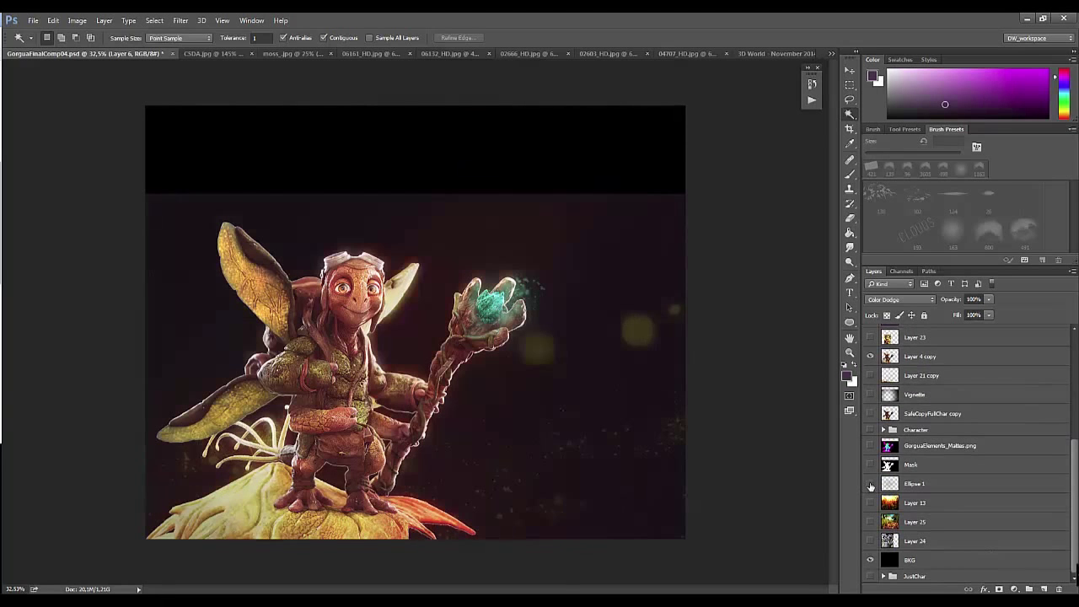
Step: Inspect Group 1's mask and its Layer 12 contents
key("v")
left_click(602, 233, "ctrl")
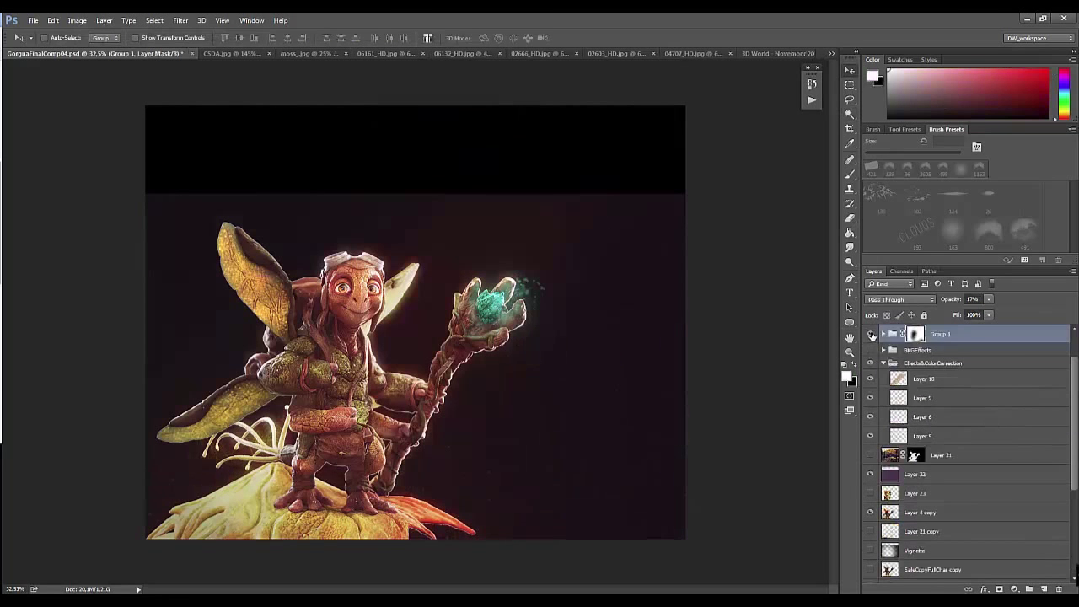
left_click(403, 238, "ctrl")
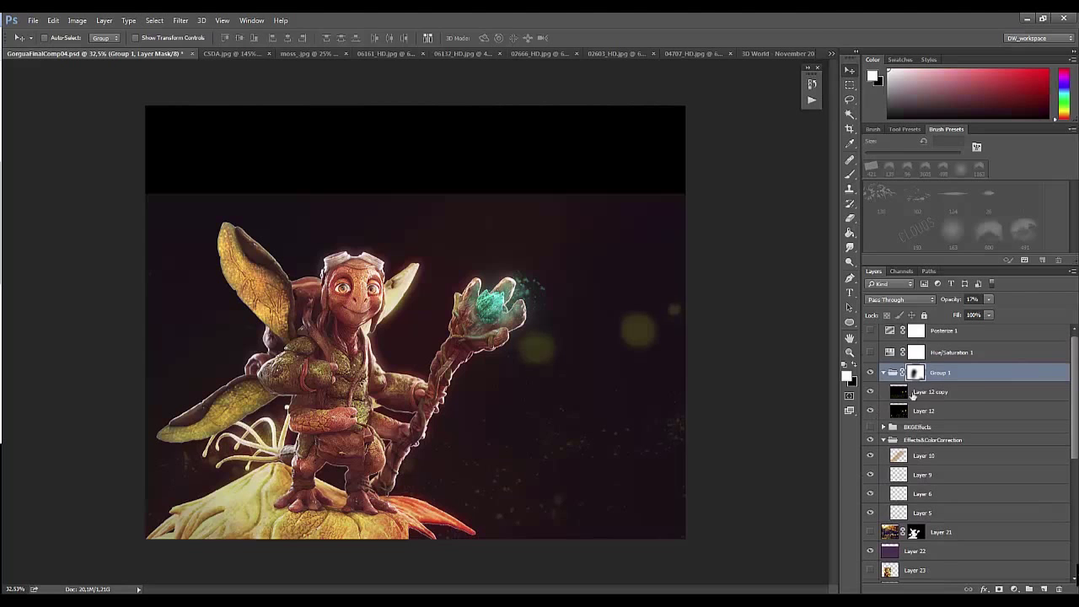
left_click(403, 238, "ctrl+shift")
left_click(403, 238, "ctrl")
Step: Hide Group 1, Effects&ColorCorrection and Layer 10, then show and select purple Layer 22
left_click(884, 373)
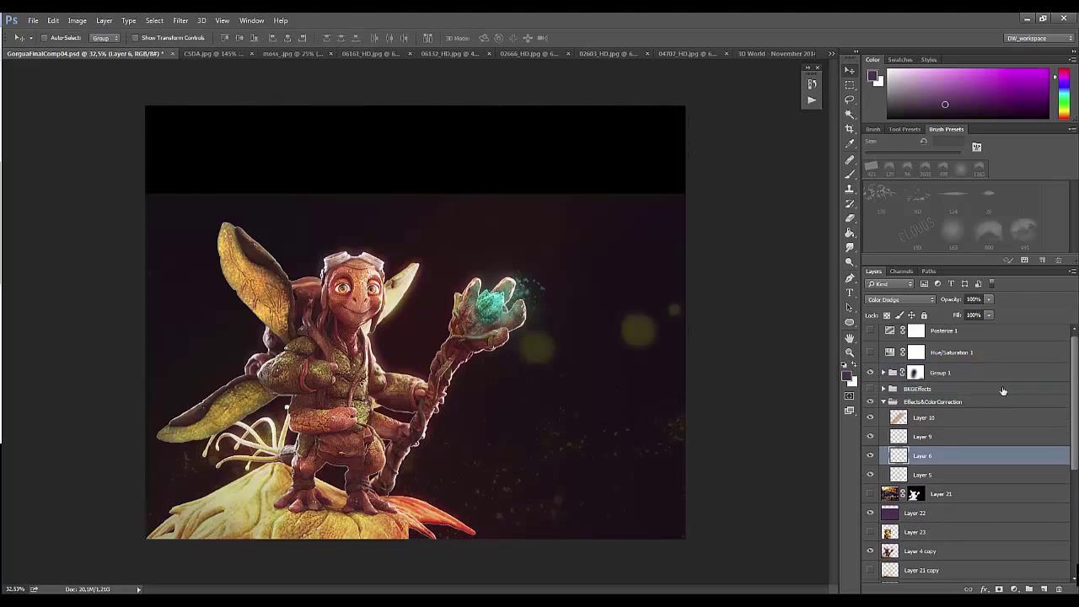
left_click_drag(870, 377, 864, 419)
left_click(870, 518)
left_click(915, 517)
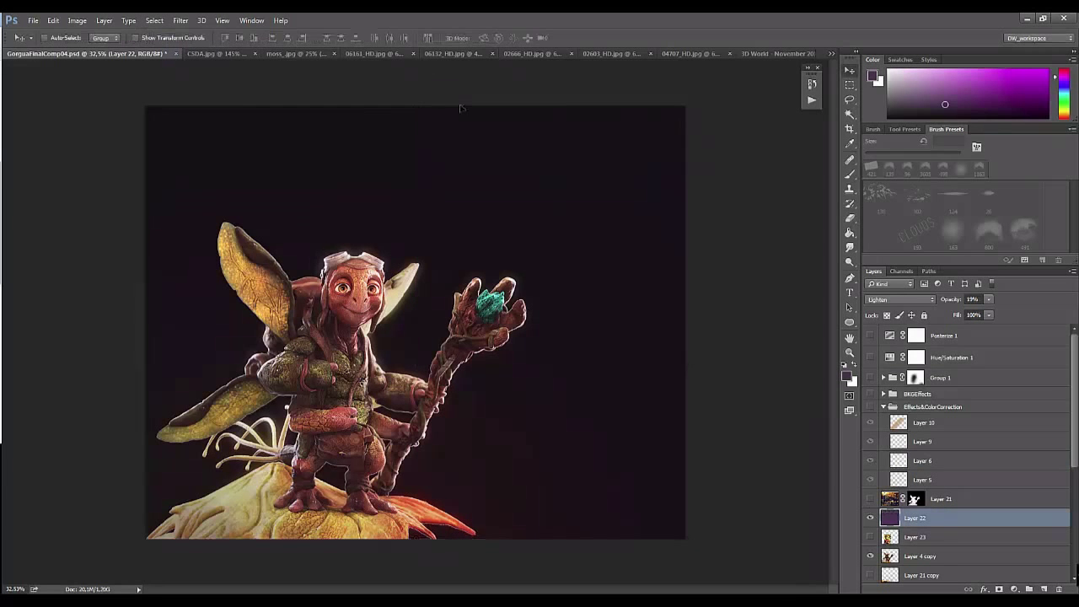
Step: Zoom in on the character and compare glow Layers 10, 9, 6 and 5 on and off
key("z")
mouse_move(385, 434)
left_mouse_down()
mouse_move(459, 403)
mouse_move(460, 431)
left_mouse_up()
scroll(873, 363, "down", 2)
left_click(871, 357)
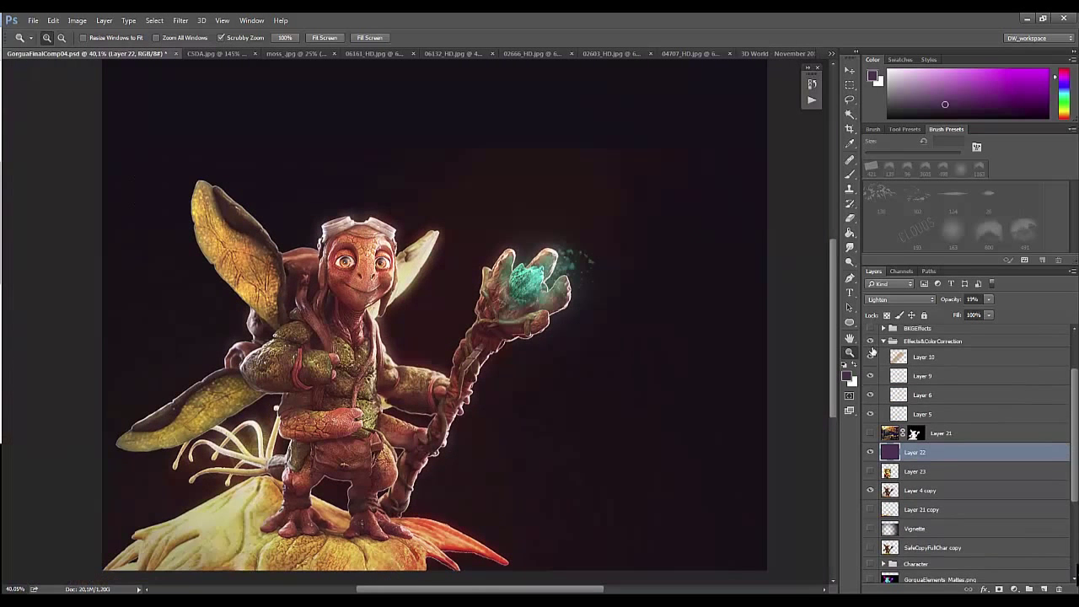
left_click_drag(873, 358, 871, 406)
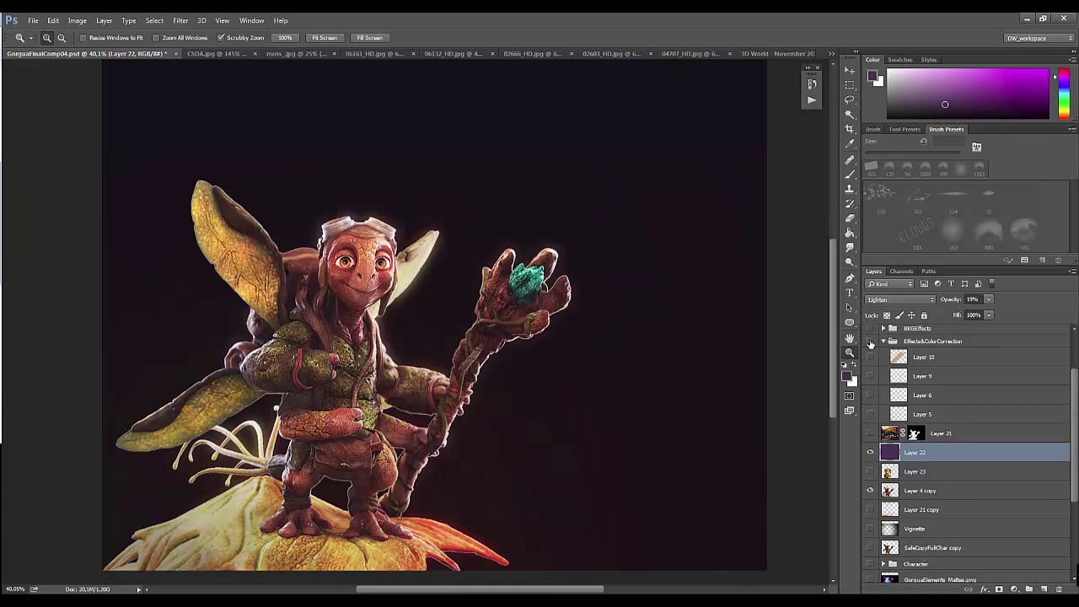
left_click_drag(871, 355, 872, 417)
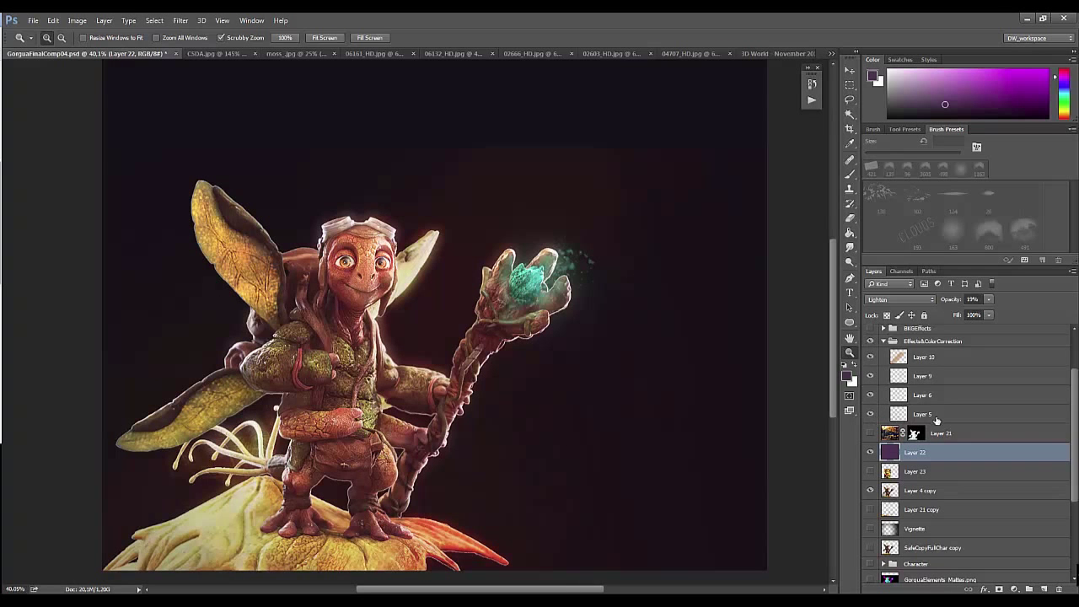
Step: Stretch the Layer 10 Color Dodge glow taller and commit the transform
left_click_drag(475, 173, 475, 102)
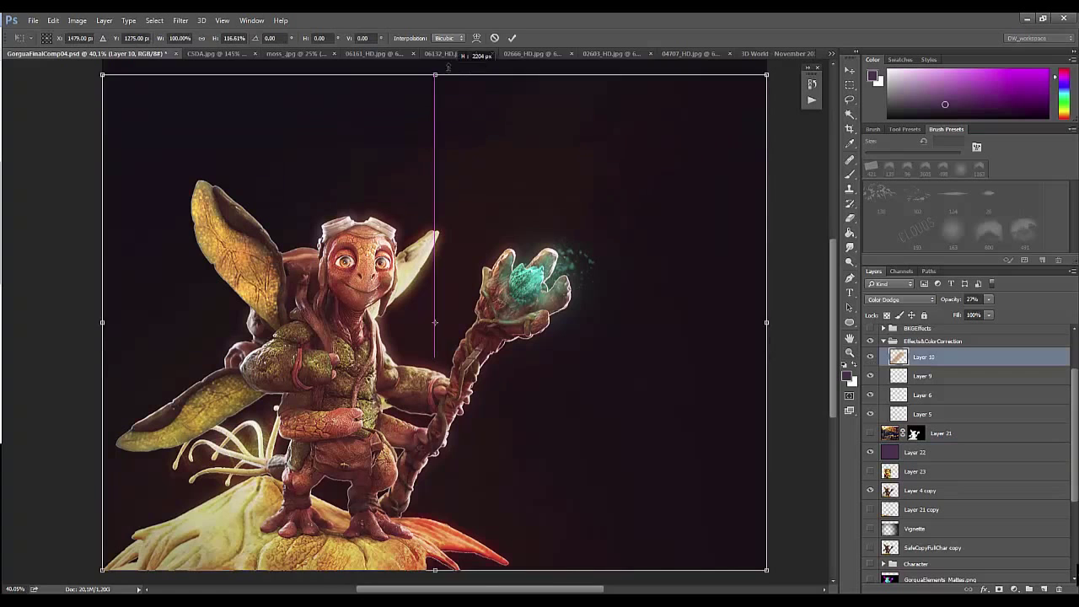
key("Return")
left_click(521, 321, "ctrl")
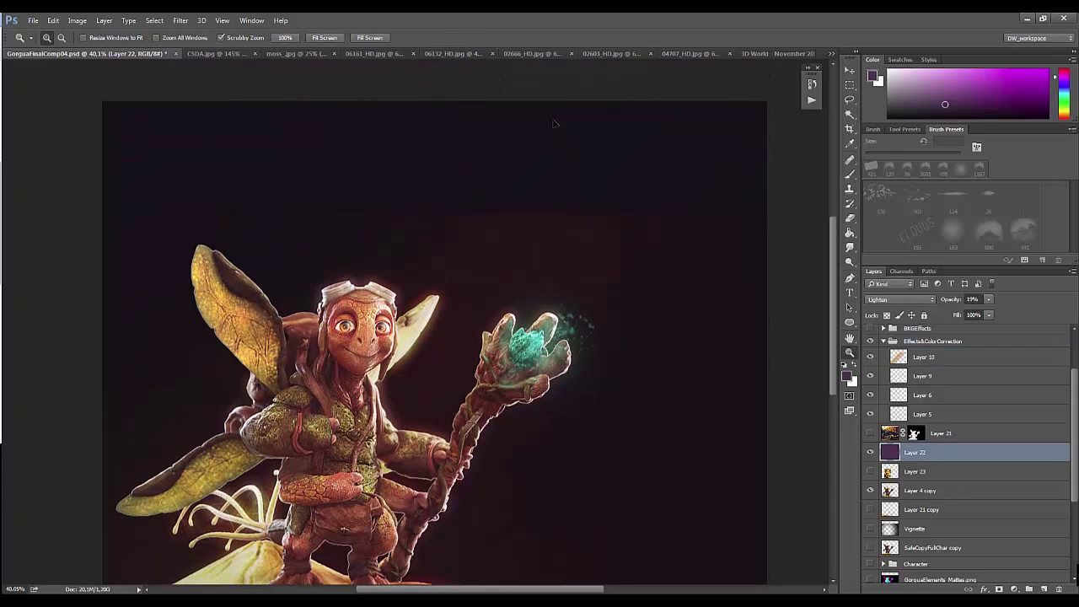
left_click(667, 422, "ctrl")
mouse_move(667, 422)
left_mouse_down()
mouse_move(650, 435)
mouse_move(410, 343)
mouse_move(692, 436)
left_mouse_up()
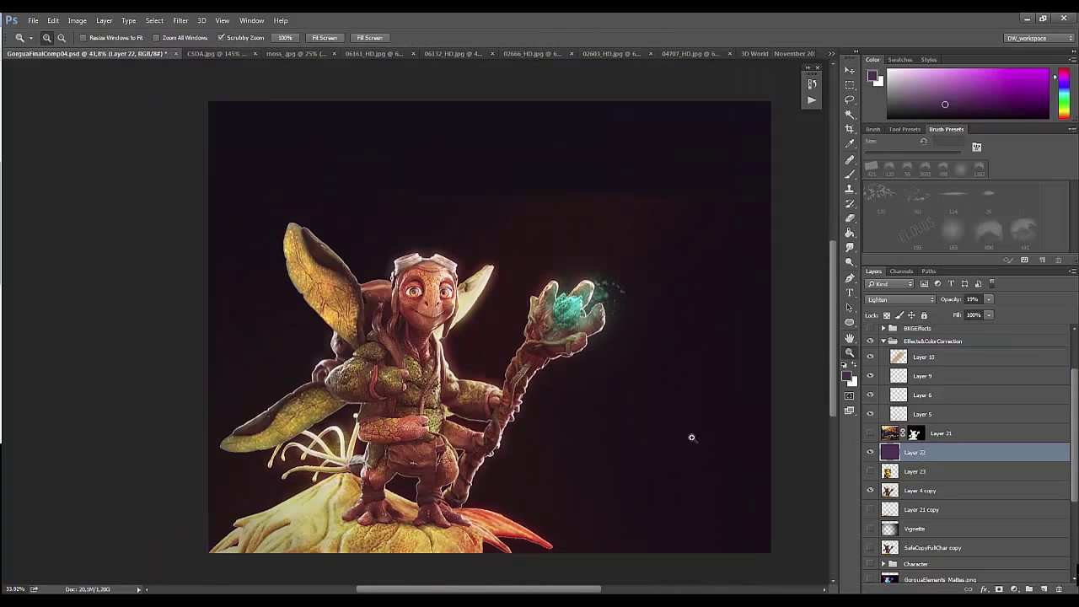
Step: Compare the image with the purple tint, BKGEffects and Effects&ColorCorrection groups toggled
left_click(870, 452)
left_click(872, 453)
left_click(872, 453)
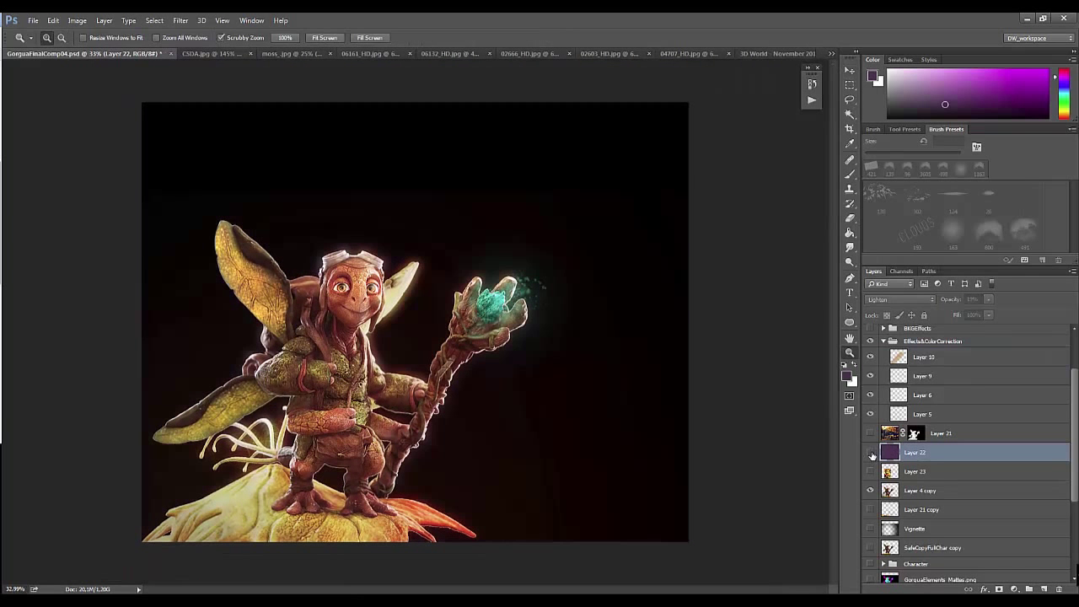
left_click(871, 329)
left_click(871, 329)
left_click(871, 341)
left_click(871, 341)
left_click(871, 453)
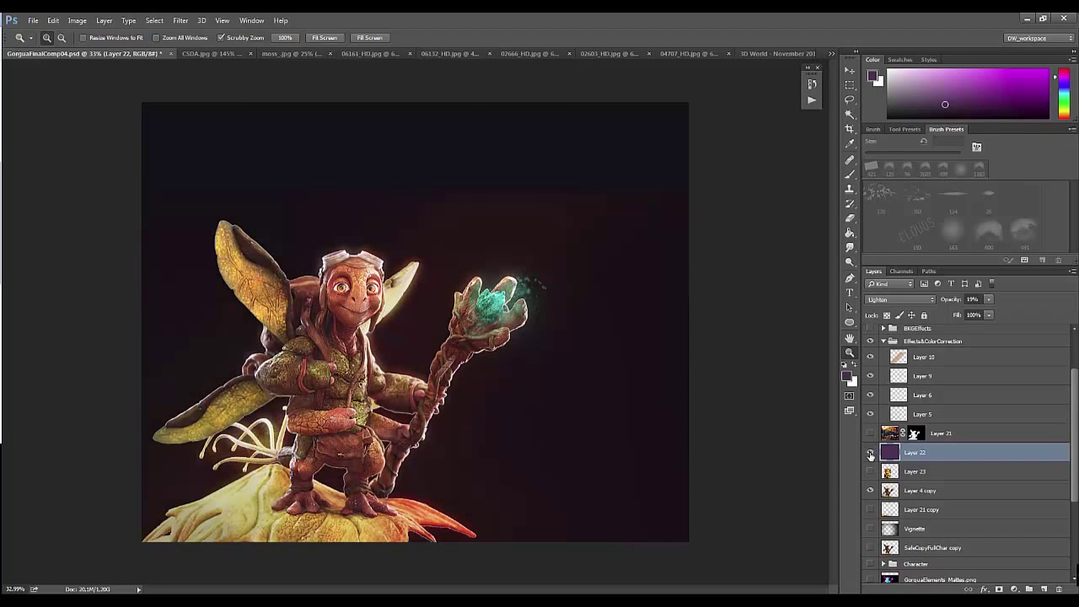
left_click(870, 454)
left_click(871, 454)
Step: Move Layer 22 above the Effects&ColorCorrection group, keep it visible, and select Layer 4 copy
left_click_drag(904, 448, 893, 338)
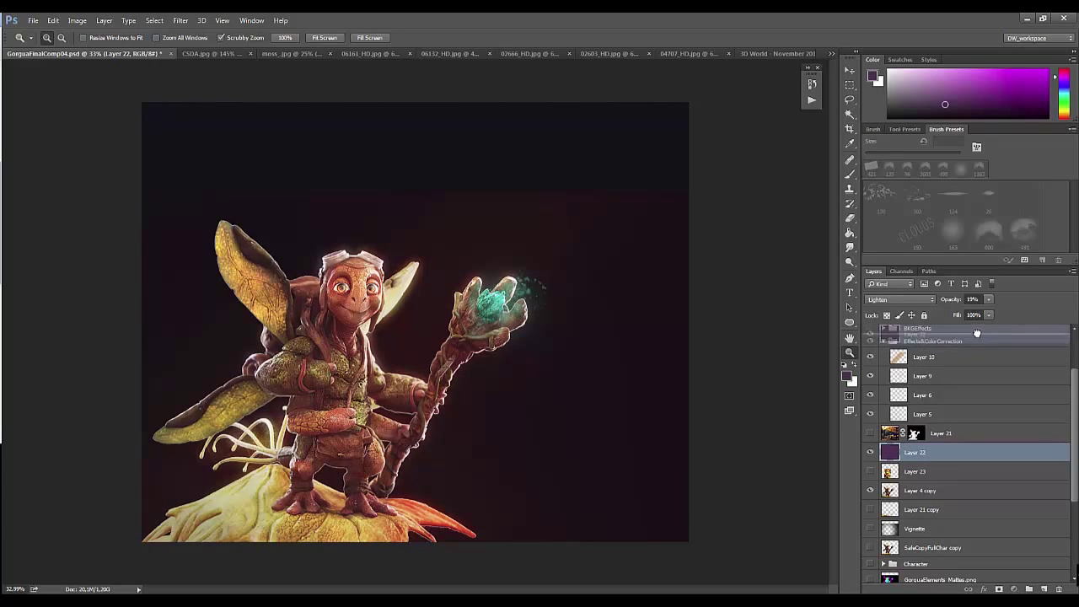
left_click(871, 345)
left_click(871, 345)
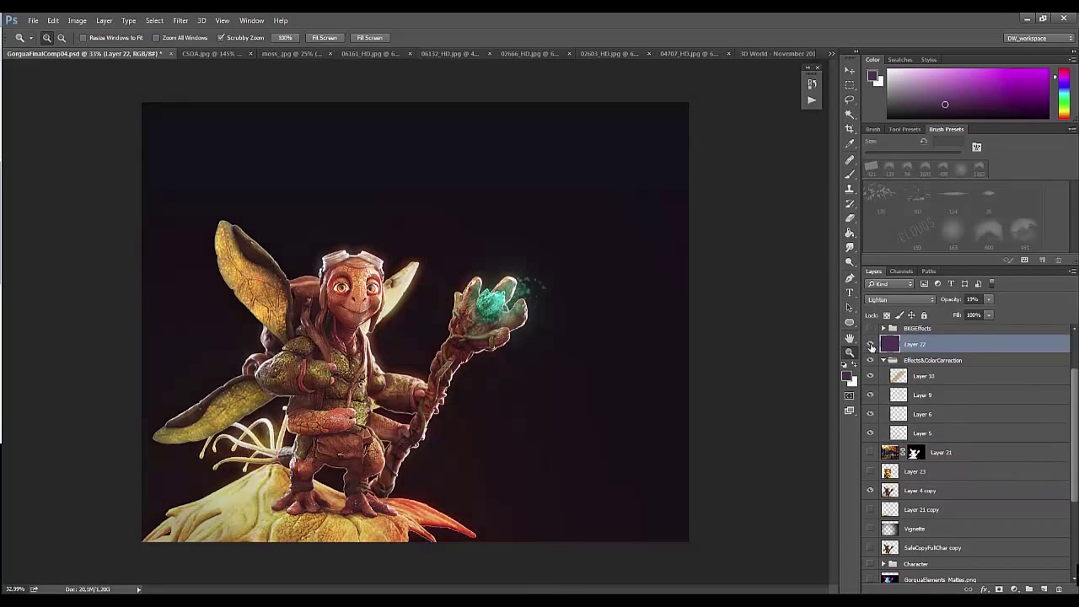
scroll(970, 422, "down", 3)
left_click(871, 416)
left_click(870, 416)
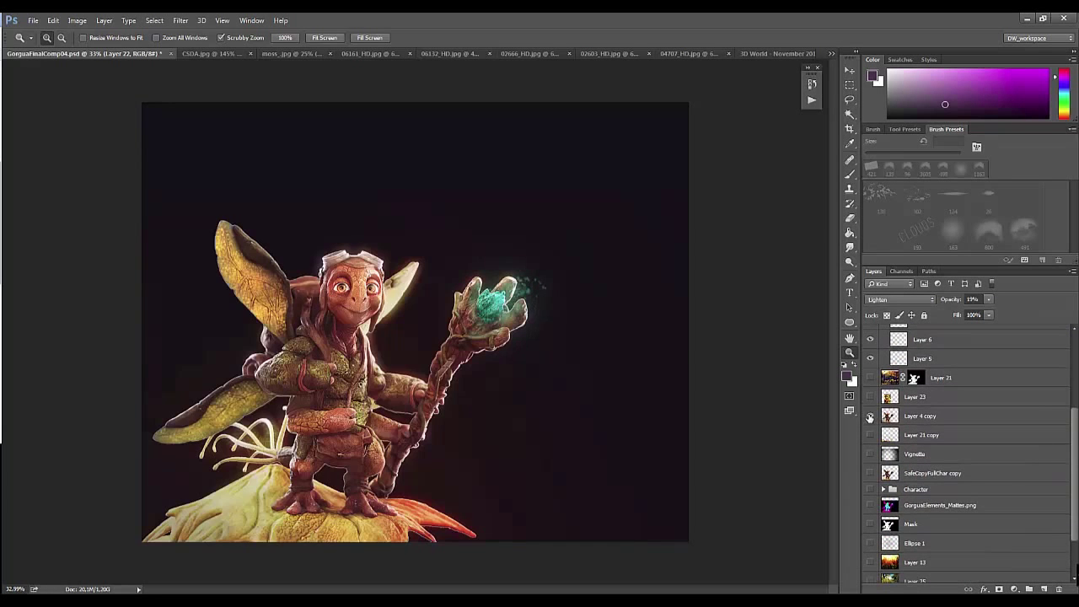
left_click(928, 416)
Step: Set up a soft 491 px cloud brush
key("b")
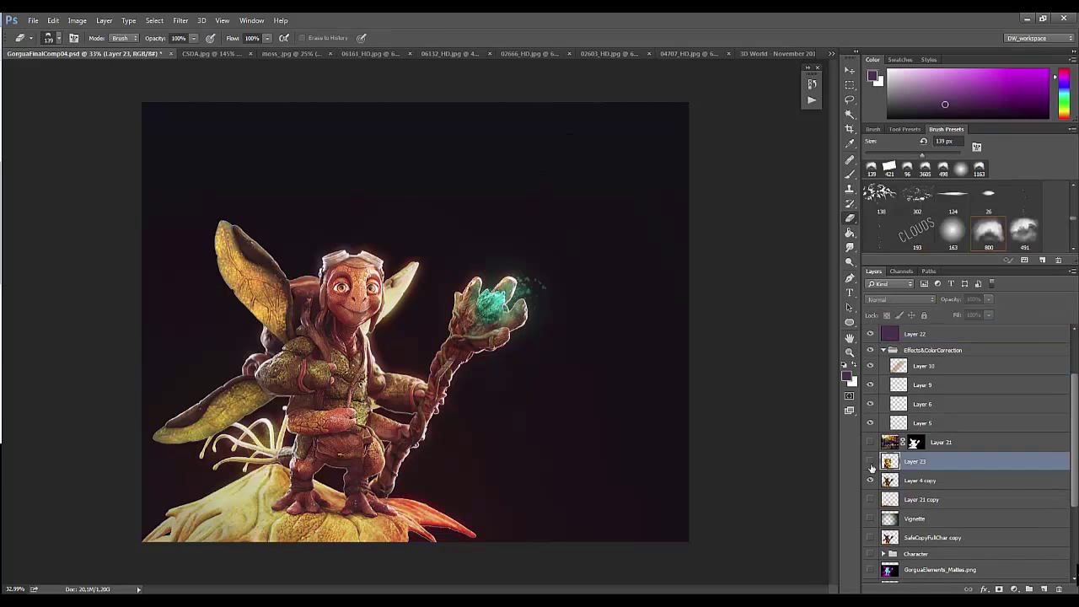
right_click(552, 241)
key("Return")
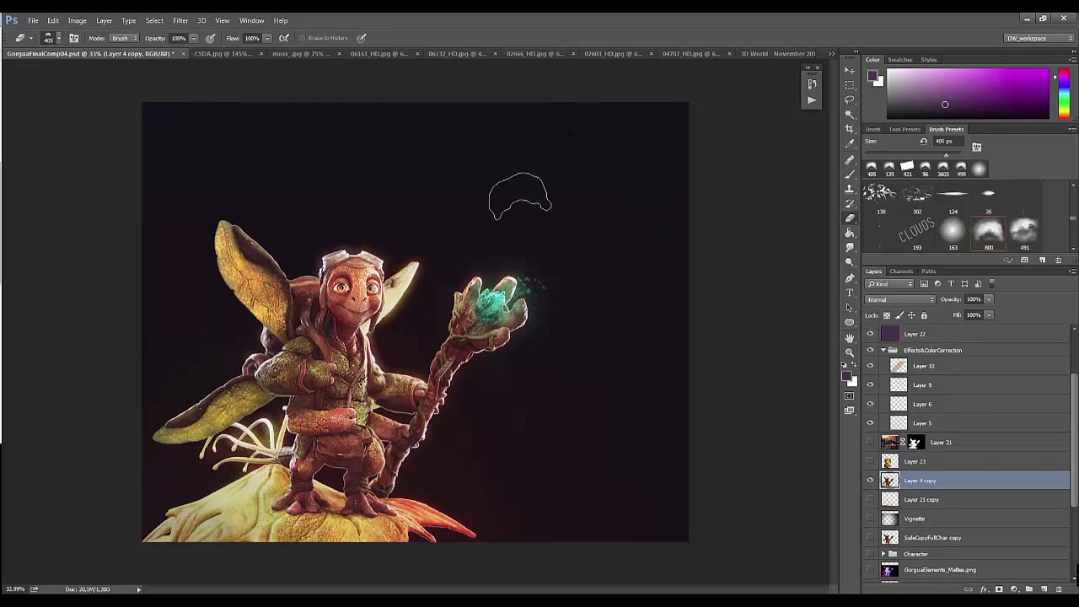
right_click(612, 252)
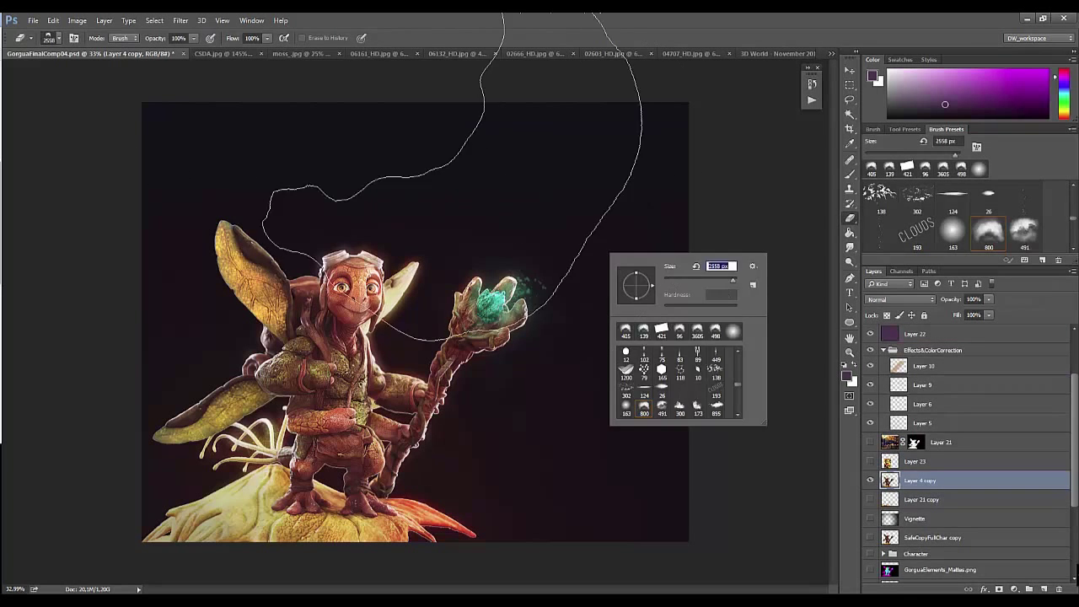
right_click(508, 184)
key("Return")
key("period")
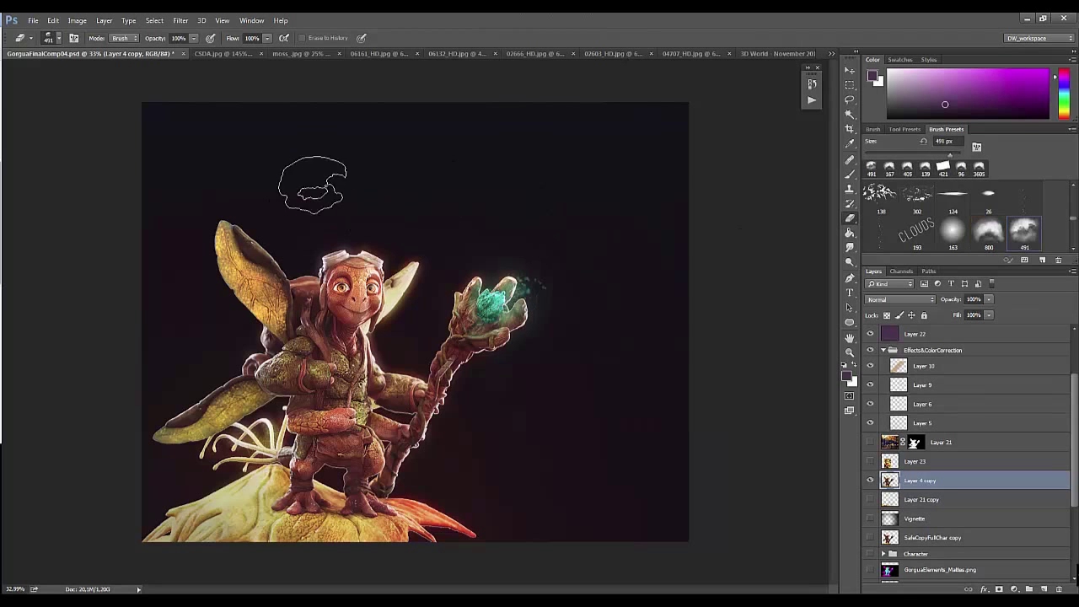
Step: Show Layer 21 copy's autumn leaves and move it above Layer 4 copy
key("z")
mouse_move(486, 214)
left_mouse_down()
mouse_move(534, 220)
mouse_move(448, 415)
left_mouse_up()
scroll(970, 422, "down", 2)
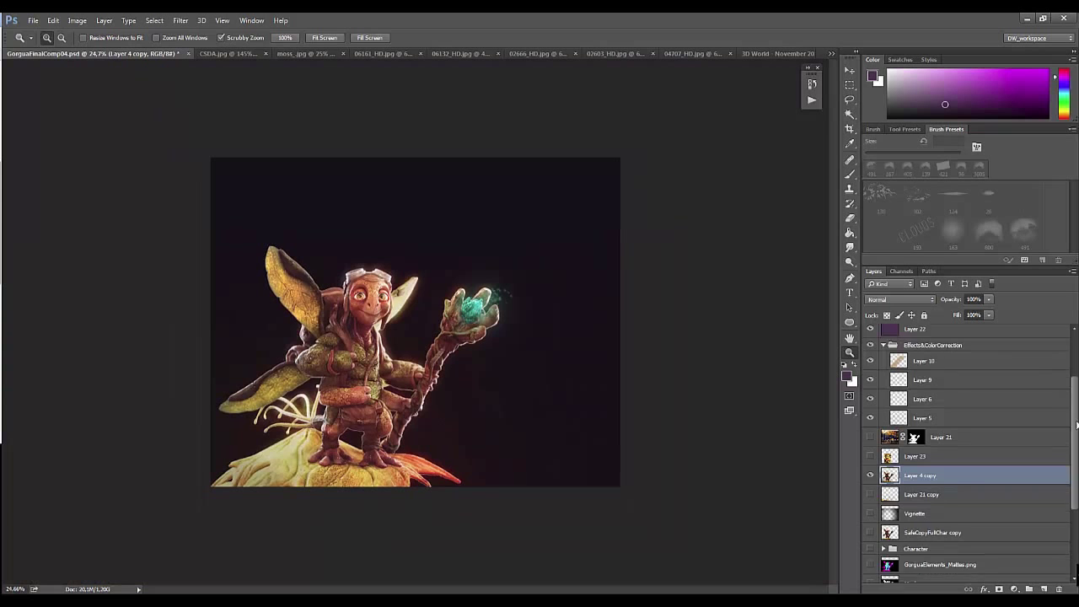
left_click(870, 463)
left_click(921, 463)
key("e")
key("v")
left_click_drag(564, 421, 520, 425)
left_click_drag(916, 463, 917, 437)
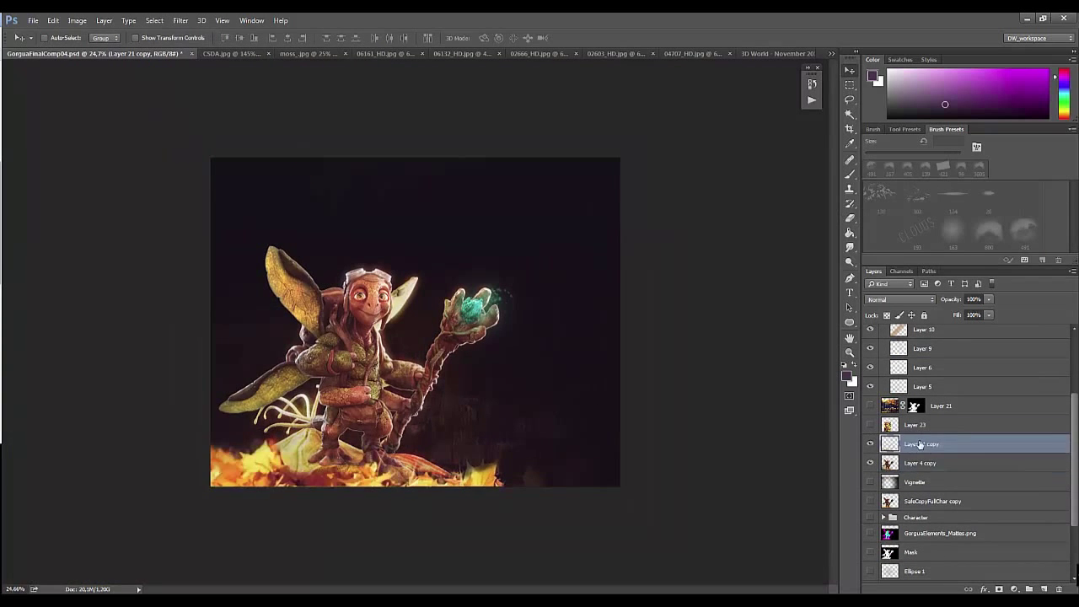
Step: Delete the Vignette layer and select the Character group
key("e")
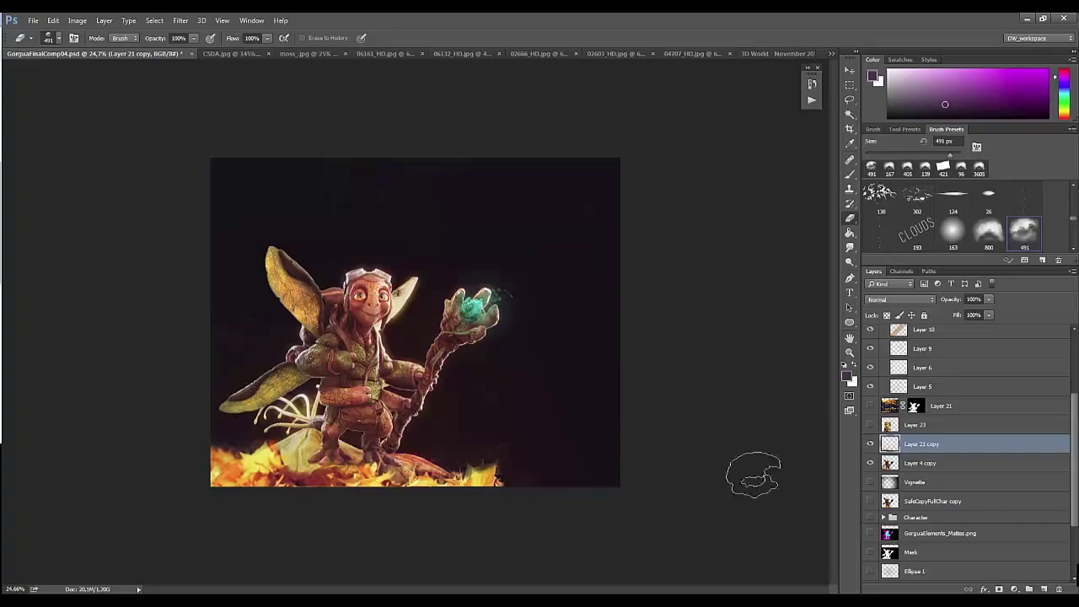
left_click(872, 483)
key("Delete")
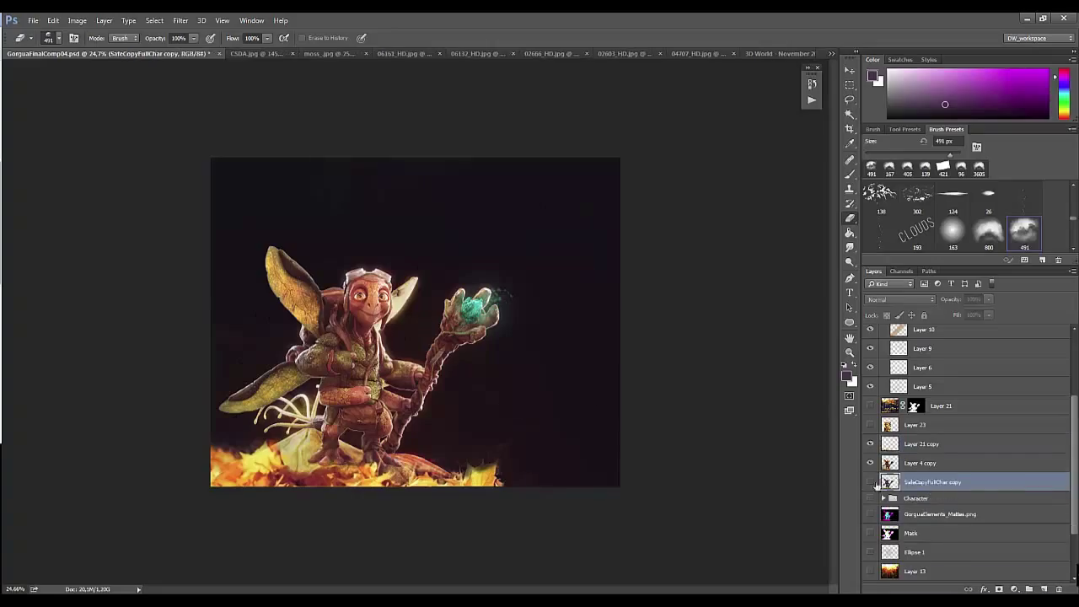
left_click(872, 499)
Step: Show and select the Ellipse 1 glow layer, then try a Gaussian Blur and cancel it
left_click(870, 553)
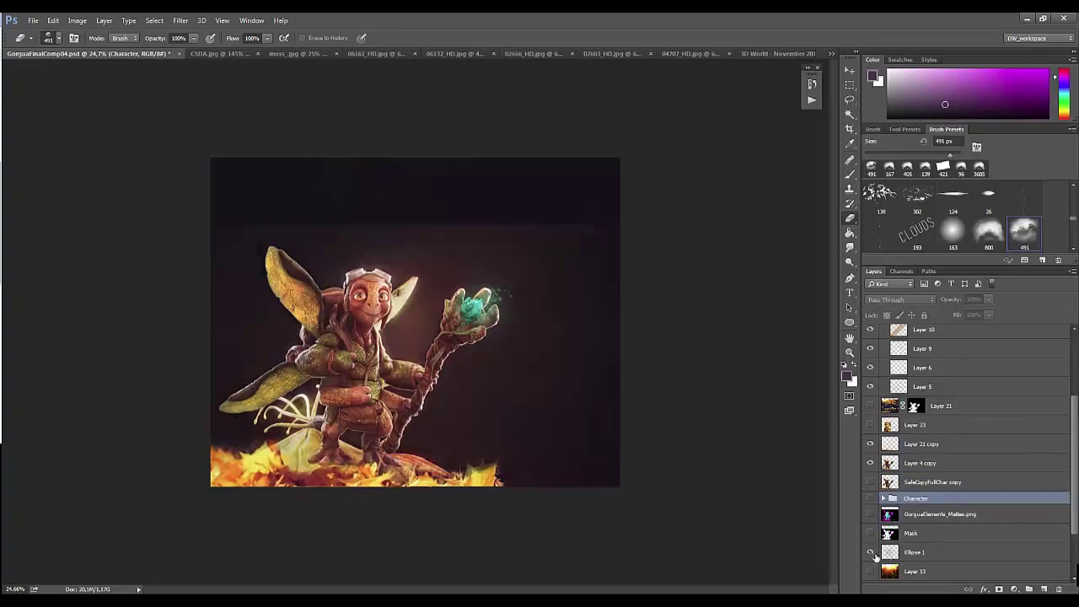
left_click(889, 553)
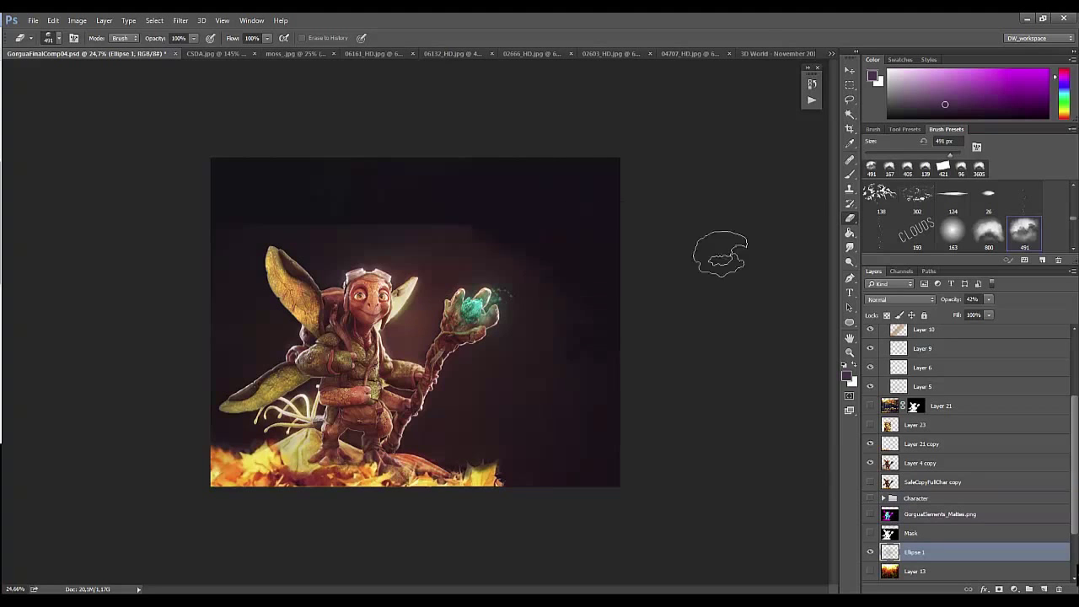
left_click(923, 483)
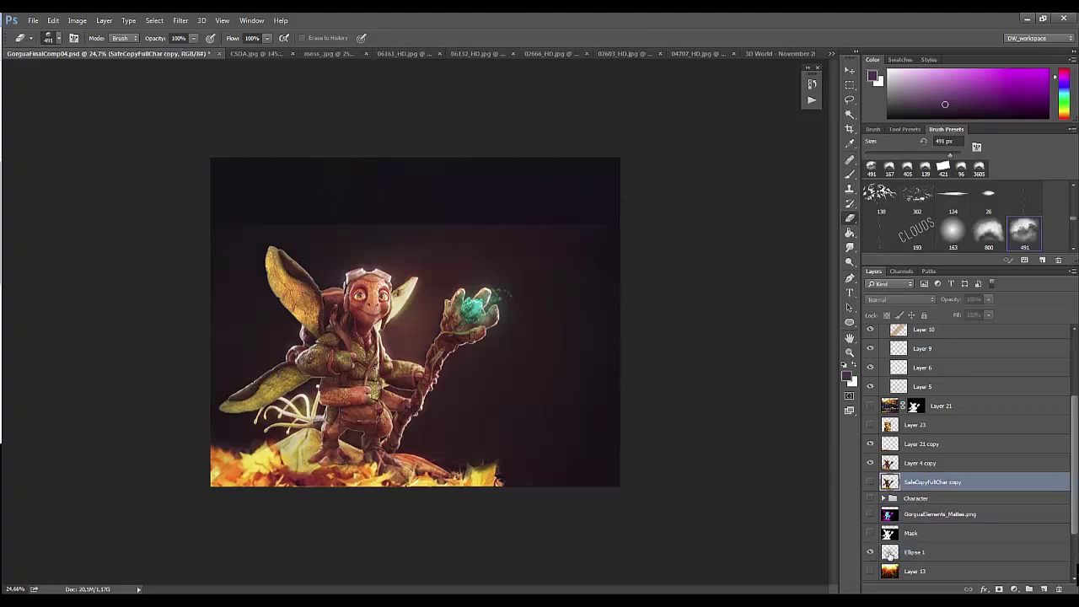
left_click(890, 553)
left_click(181, 21)
left_click(358, 139)
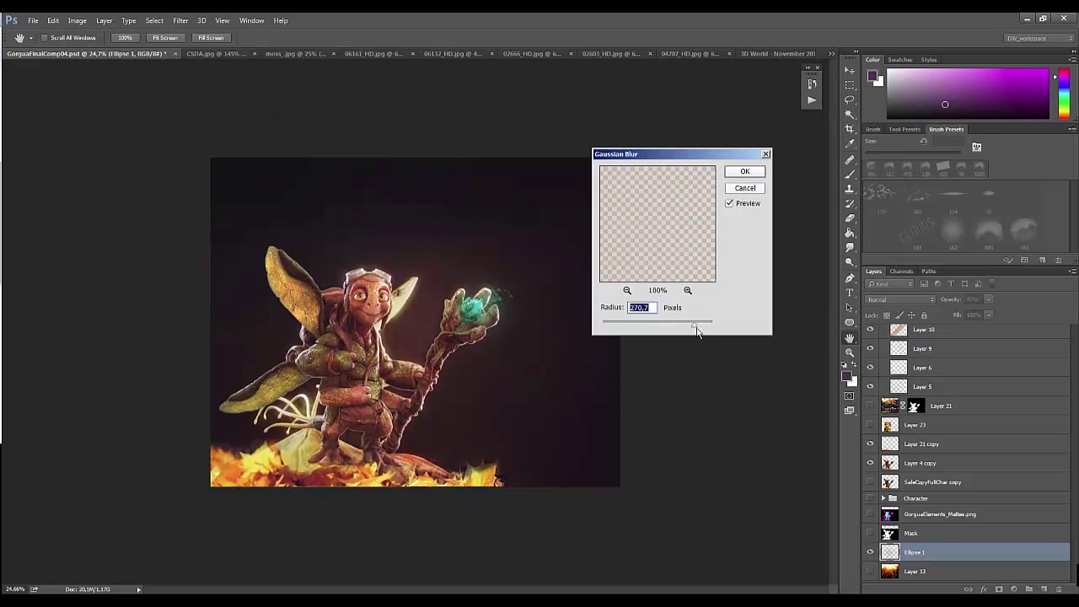
left_click(732, 187)
Step: Pick a brown brush colour and resize the brush, settling on 514 px
key("b")
left_click(422, 331, "alt")
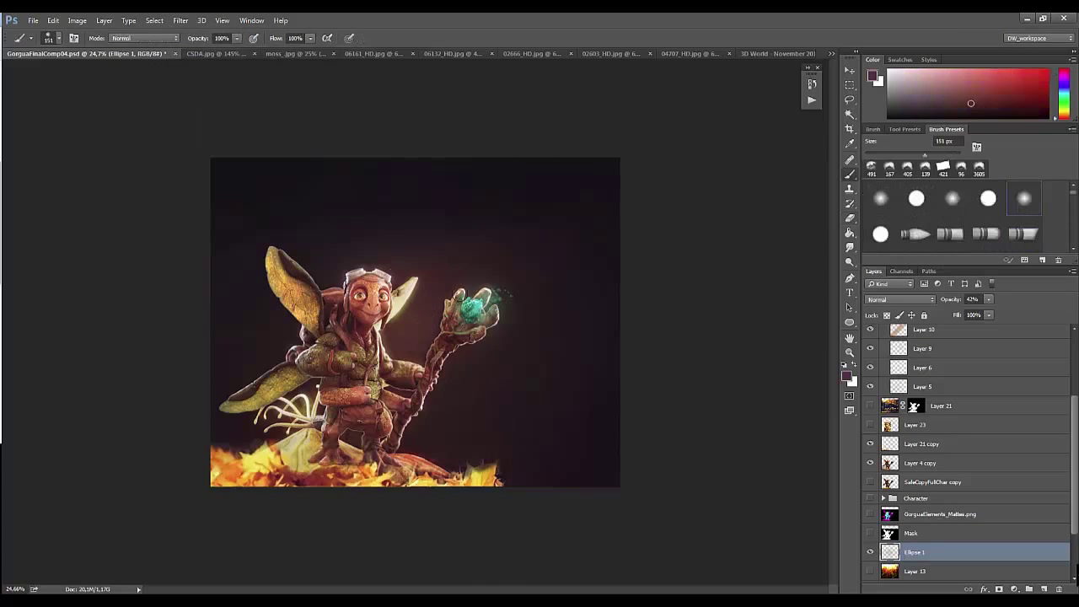
right_click(426, 299)
left_click_drag(547, 329, 553, 329)
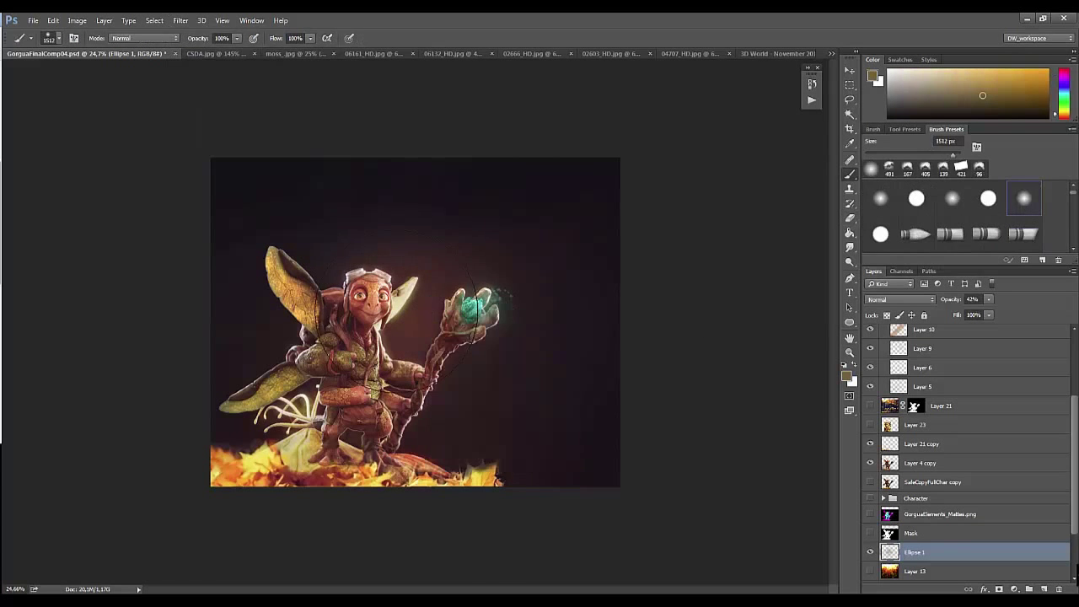
left_click(871, 552)
left_click(871, 552)
scroll(422, 320, "up", 2)
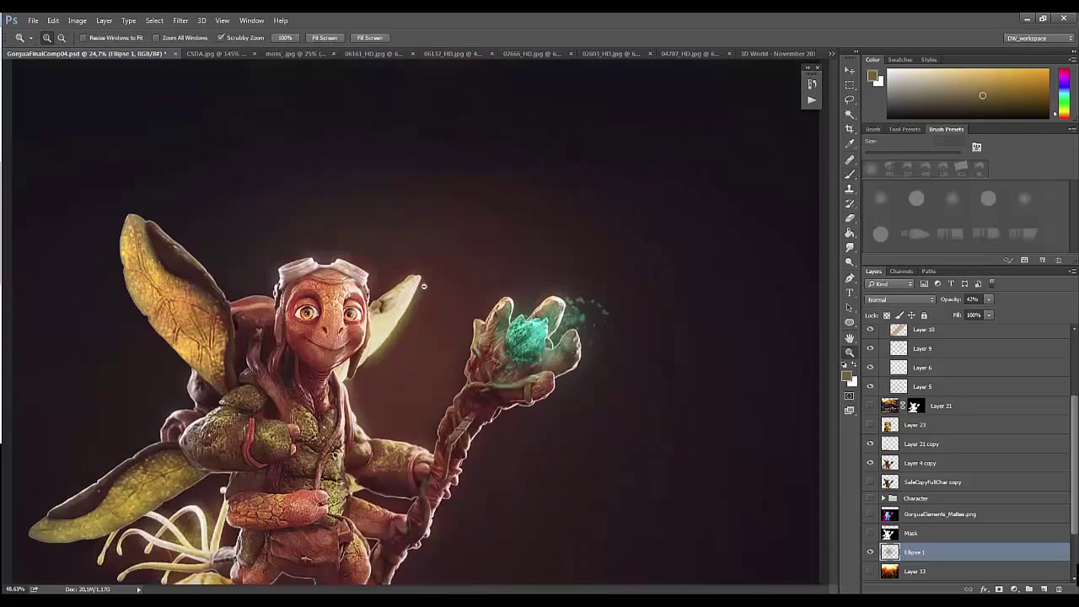
right_click(536, 179)
left_click_drag(624, 202, 651, 203)
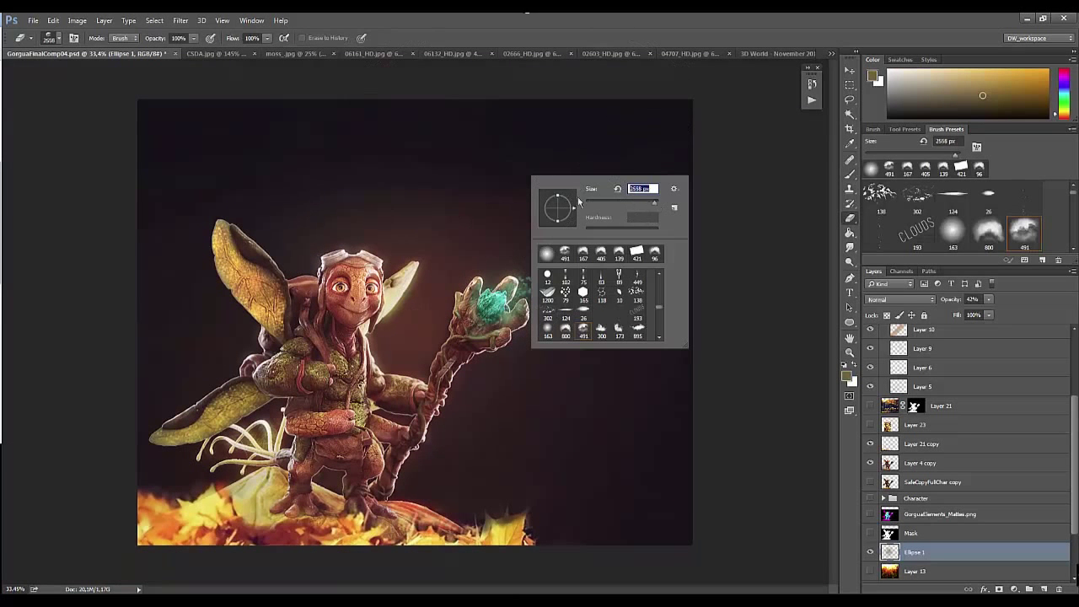
key("Return")
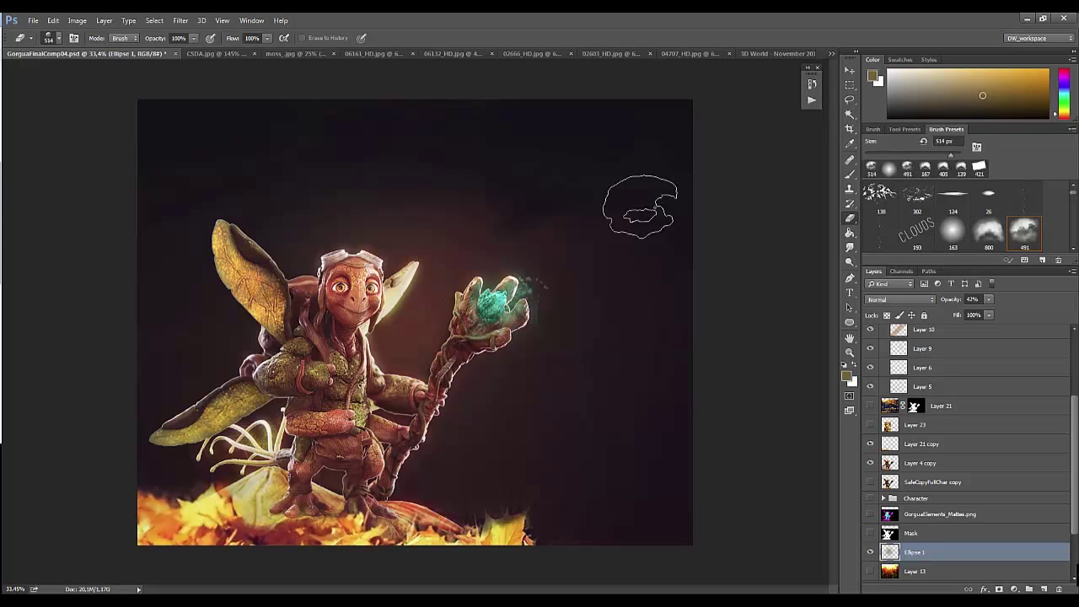
Step: Choose a scatter brush sized to 421 px
scroll(970, 219, "down", 3)
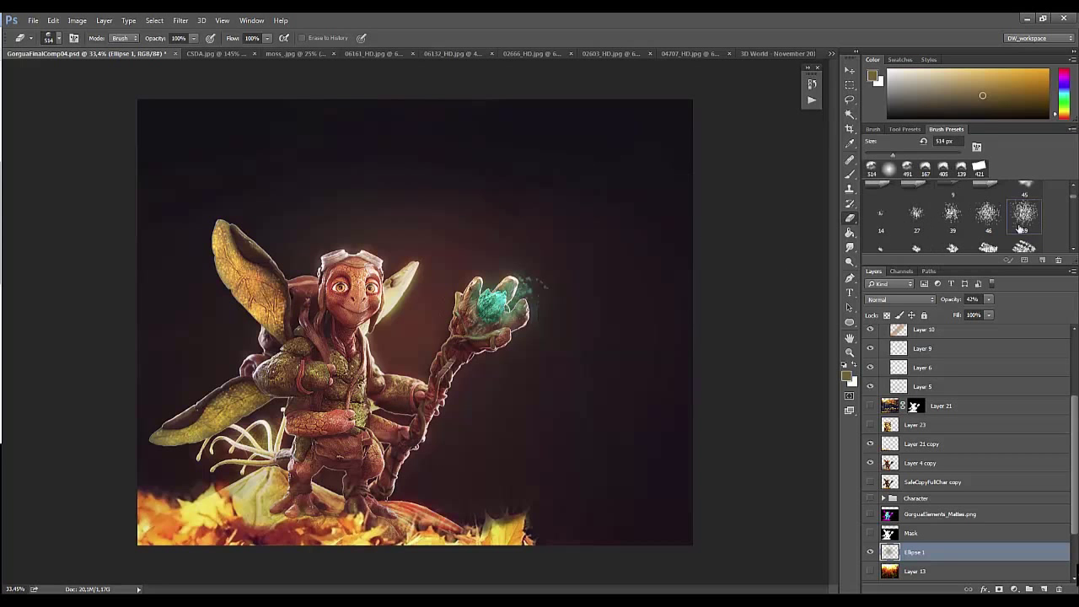
left_click(1024, 226)
right_click(532, 197)
left_click_drag(635, 219, 654, 230)
key("Return")
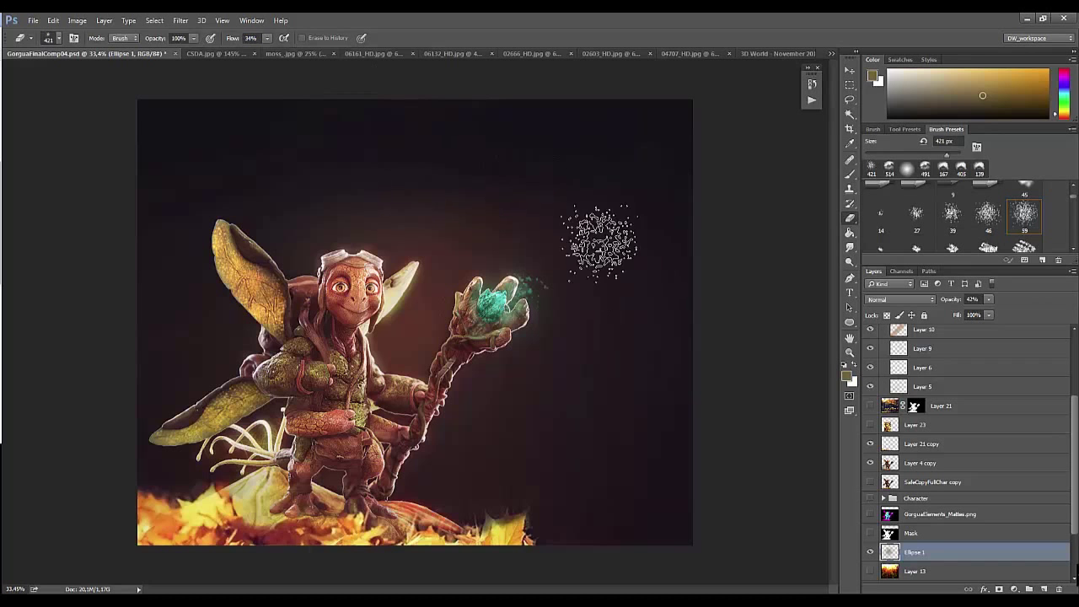
Step: Apply a large Gaussian Blur to the Ellipse 1 glow
left_click(180, 20)
left_click(357, 169)
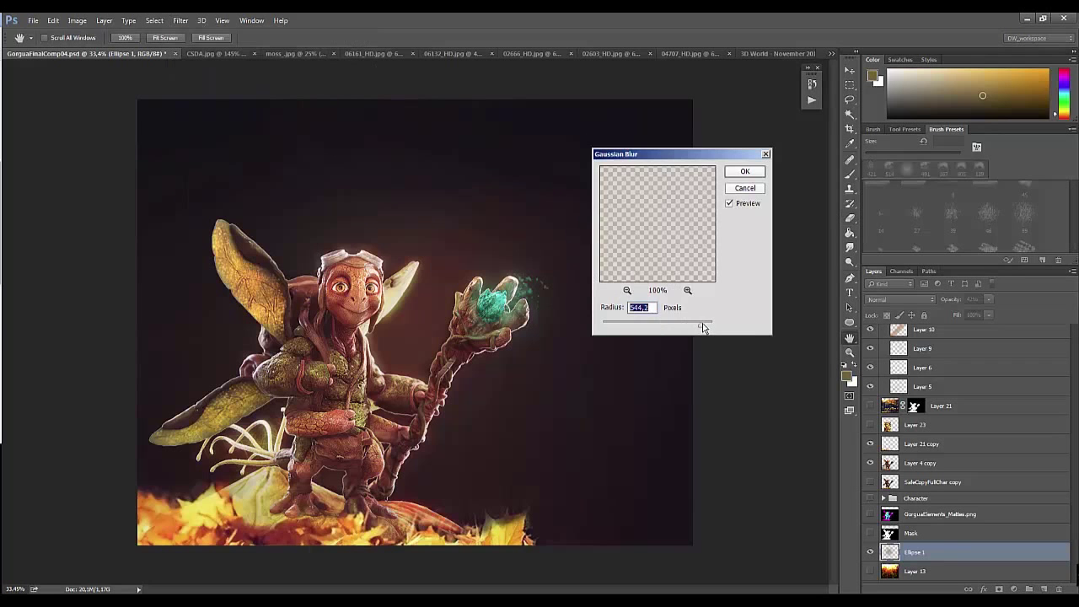
key("Return")
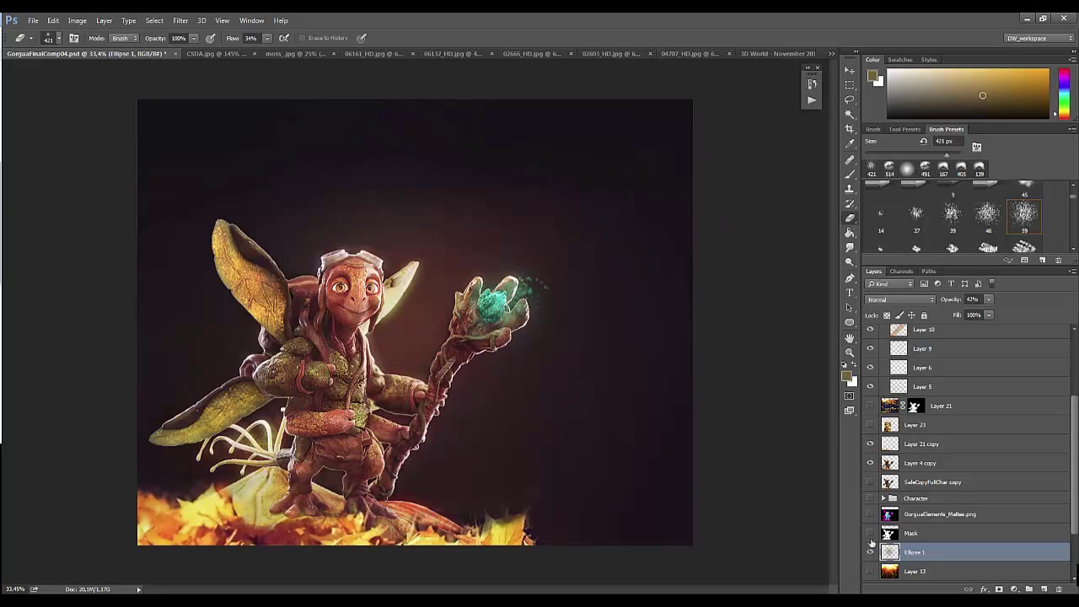
Step: Test a 390 px dark-red brush stroke, undo it, and select the Mask layer
key("b")
left_click(482, 194, "alt")
right_click(513, 197)
type("374")
key("Return")
right_click(573, 206)
right_click(582, 207)
type("390")
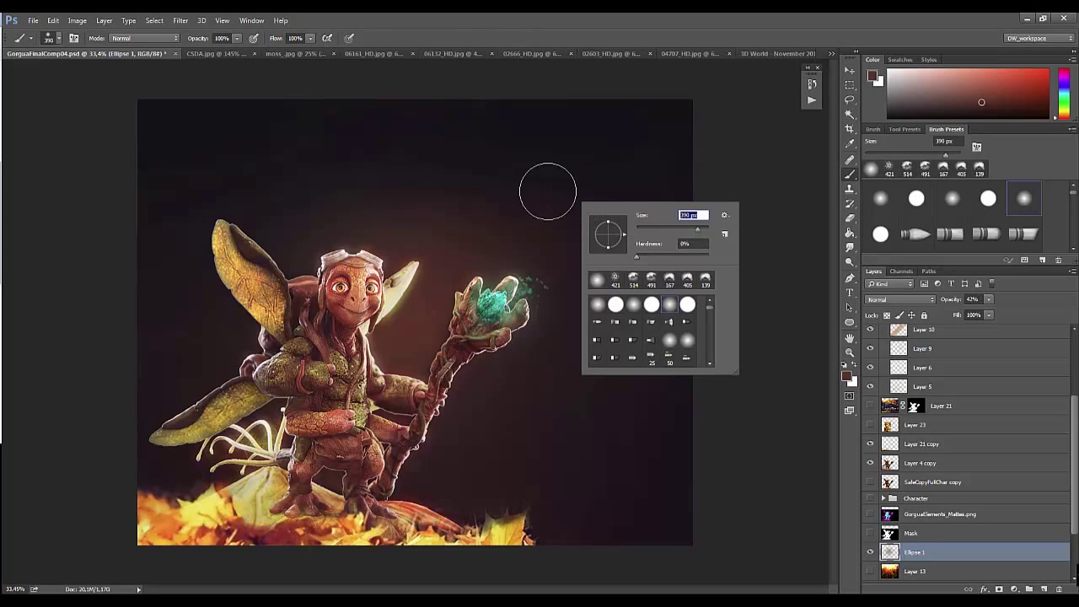
key("Return")
left_click_drag(615, 201, 434, 202)
key("ctrl+z")
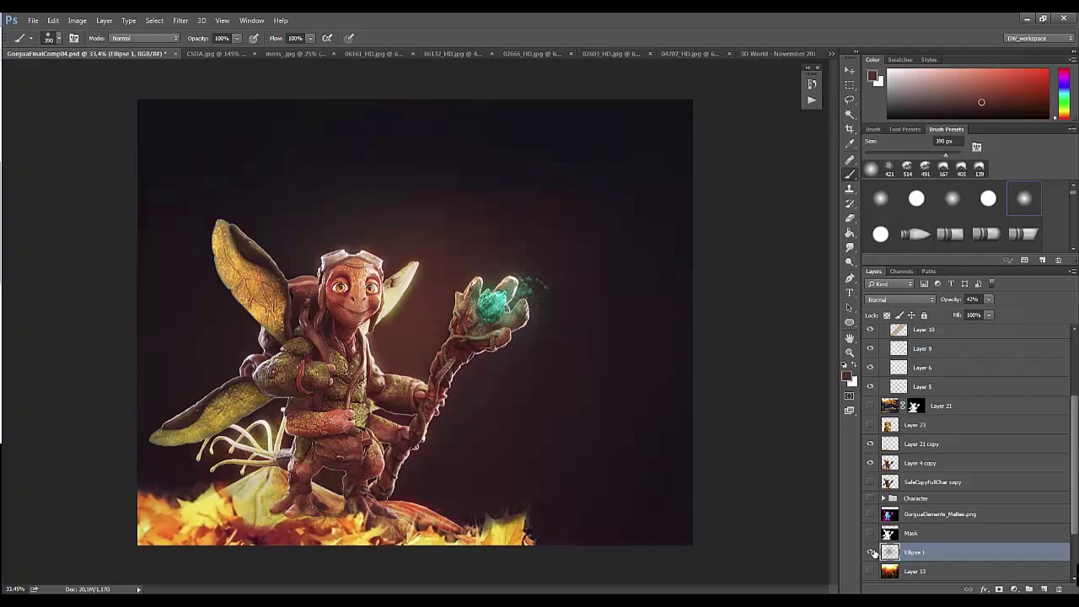
left_click(910, 533)
Step: Magic-wand the character silhouette, add a mask to Layer 4 copy, then undo the mask
key("w")
left_click(890, 533, "ctrl")
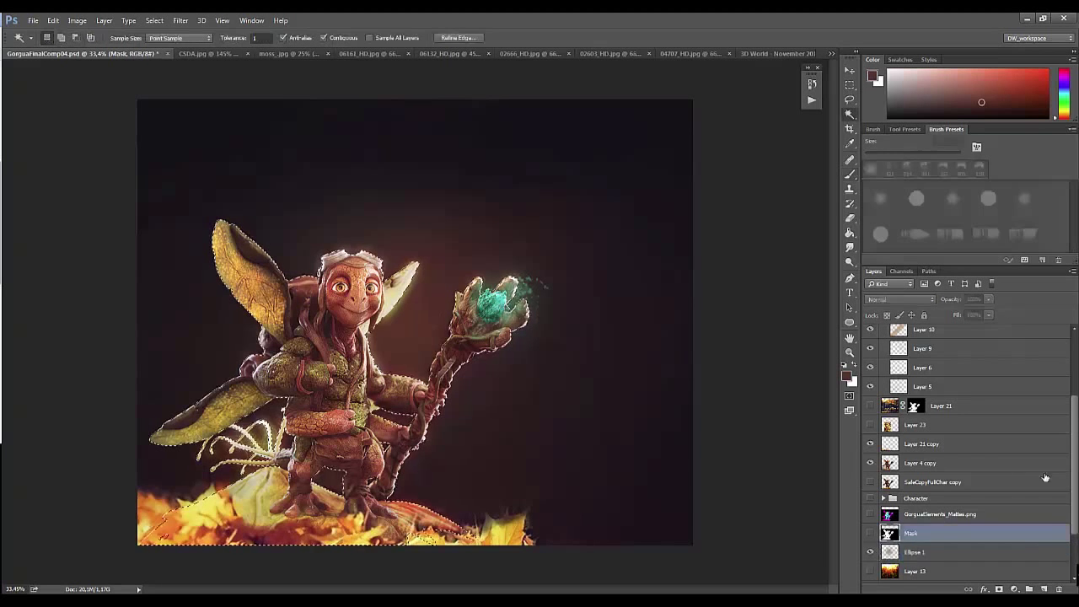
scroll(1073, 414, "up", 2)
scroll(1074, 415, "down", 2)
left_click(945, 490)
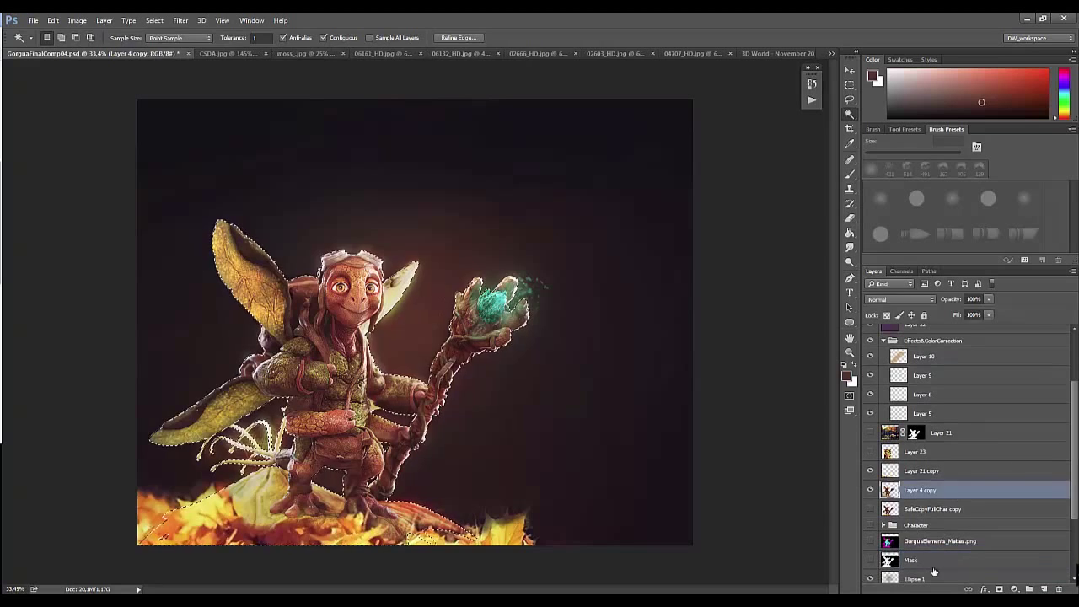
left_click(999, 588)
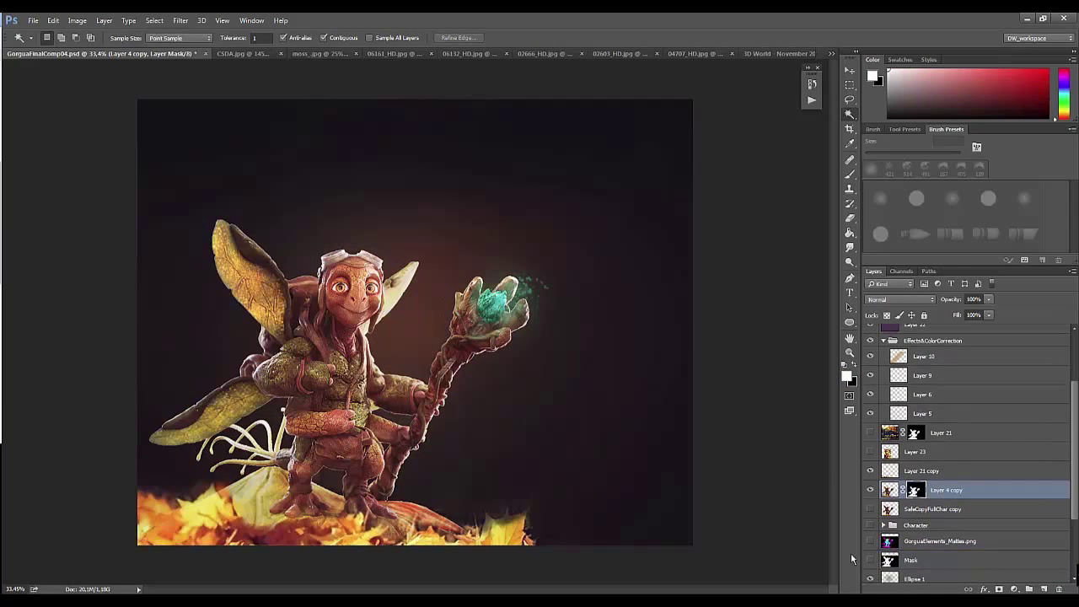
key("ctrl+z")
Step: Make Layer 21 copy active and visible with the Brush tool, dropping the character selection
left_click(869, 474)
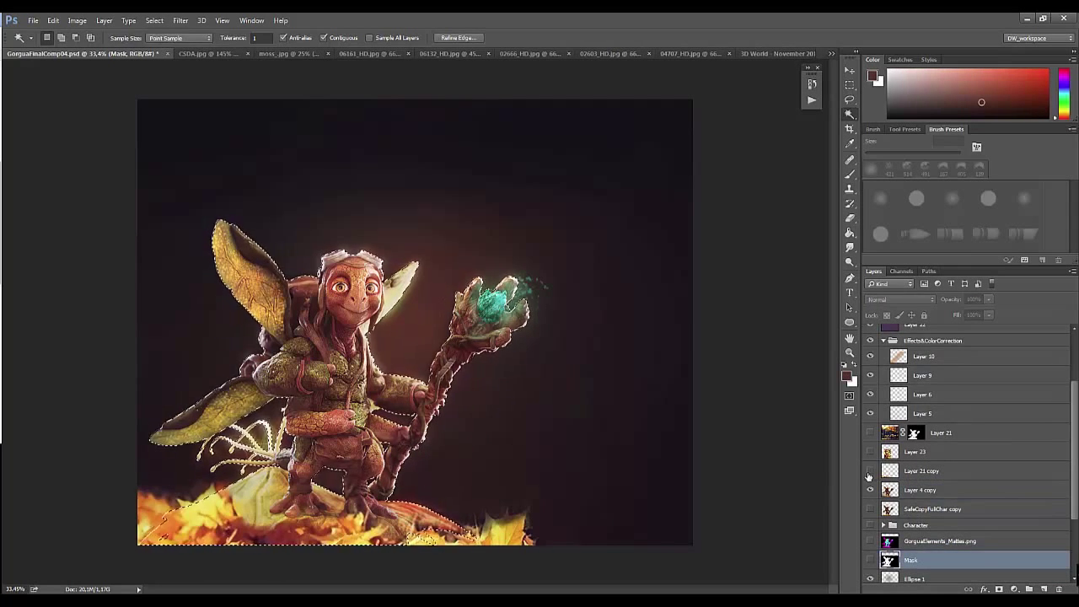
key("b")
left_click(871, 473)
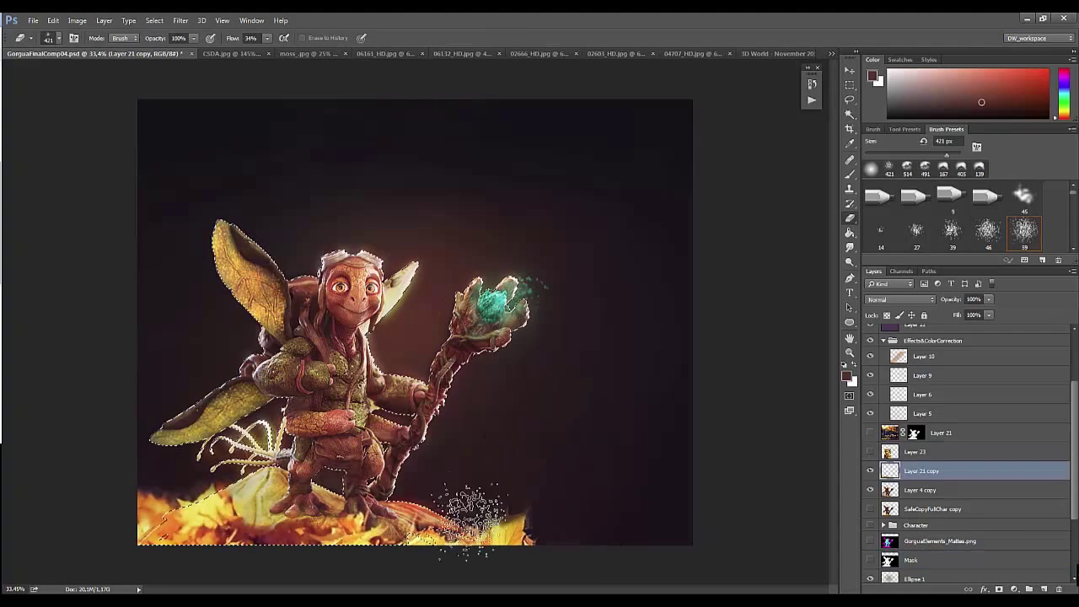
key("ctrl+d")
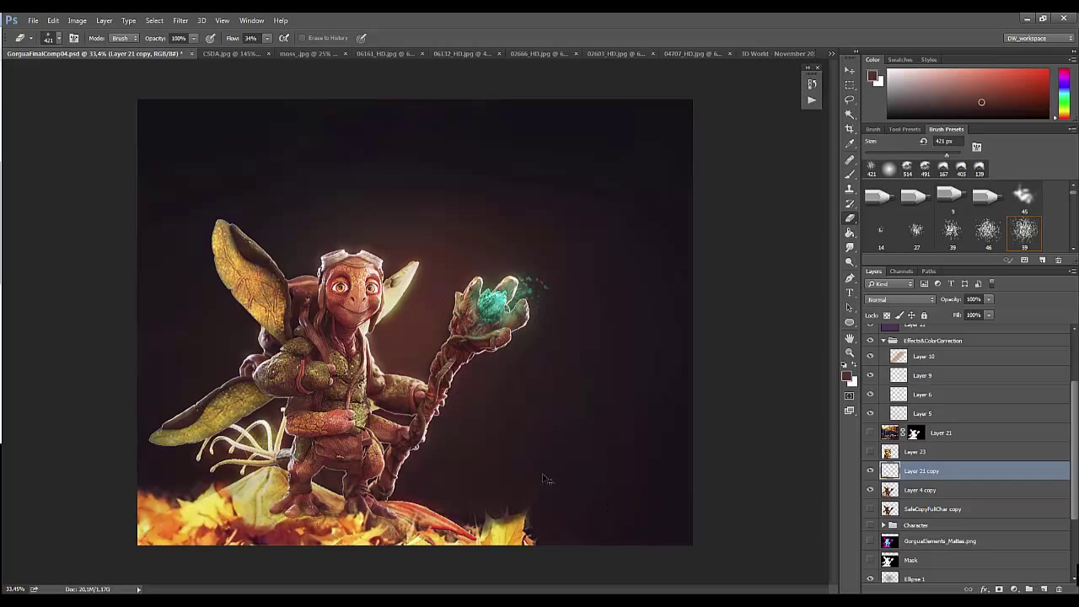
key("ctrl+shift+d")
key("ctrl+d")
Step: Set the scatter brush size to 117 px
right_click(554, 424)
right_click(573, 426)
left_click_drag(674, 447, 662, 456)
key("Return")
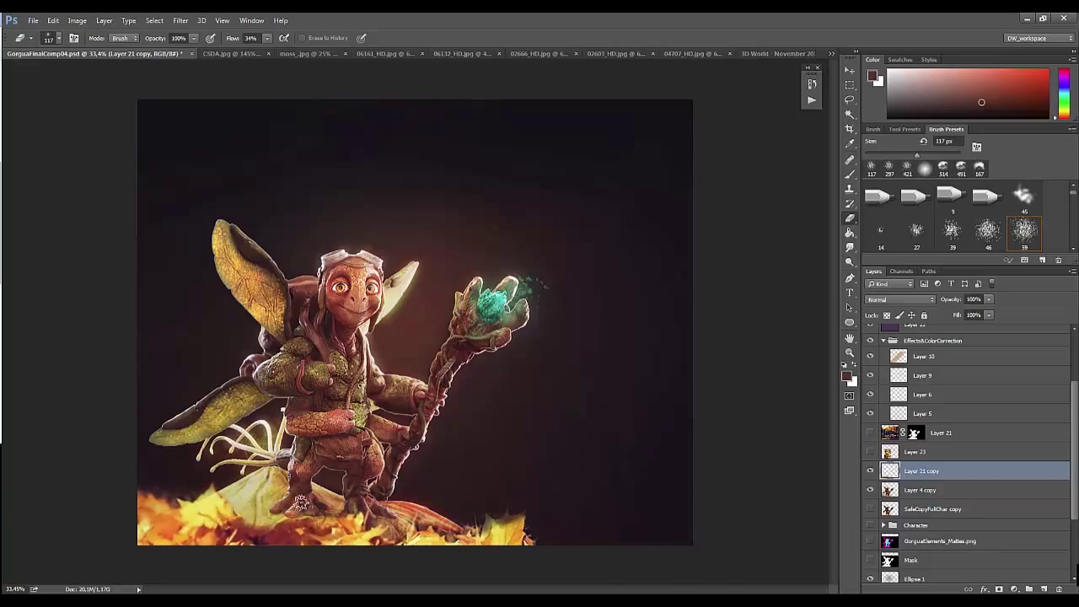
key("z")
left_click_drag(381, 512, 357, 513)
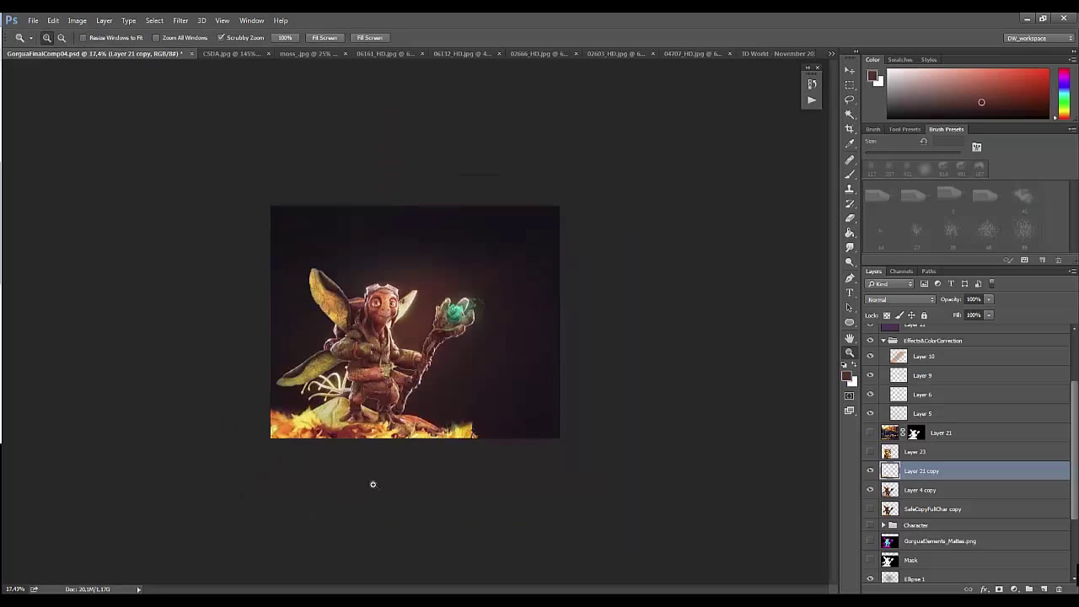
Step: Raise the Ellipse 1 glow's Hue/Saturation Lightness to +28
key("ctrl+0")
key("alt+comma")
key("ctrl+u")
mouse_move(769, 314)
left_mouse_down()
mouse_move(801, 319)
mouse_move(755, 319)
mouse_move(779, 320)
left_mouse_up()
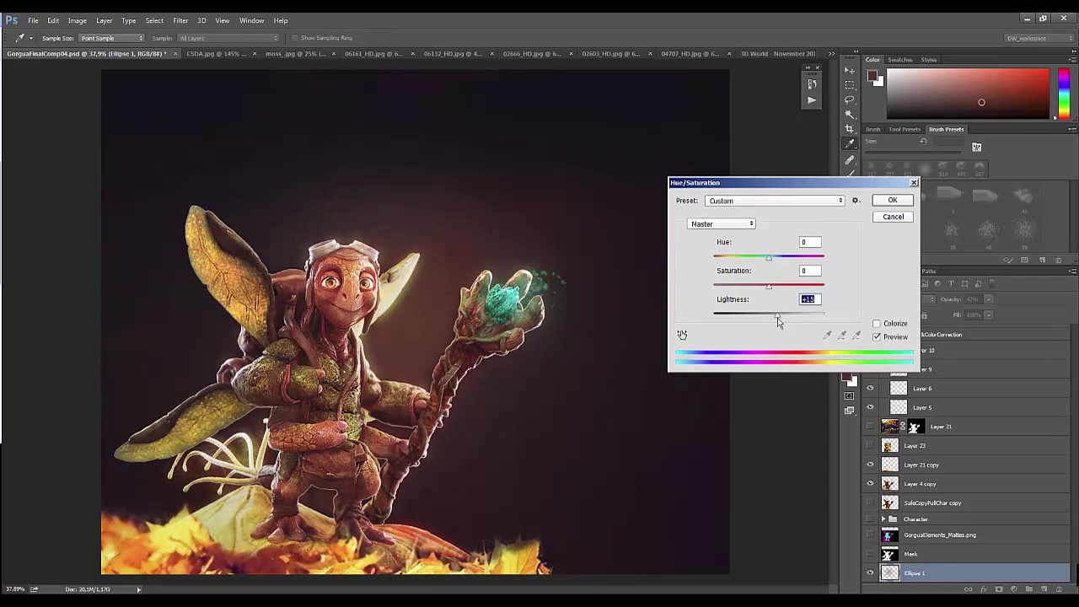
left_click(893, 210)
Step: Fit the image on screen and switch to the eraser, dismissing its error message
key("z")
mouse_move(416, 321)
left_mouse_down()
mouse_move(379, 275)
mouse_move(343, 268)
mouse_move(465, 268)
left_mouse_up()
key("ctrl+0")
key("b")
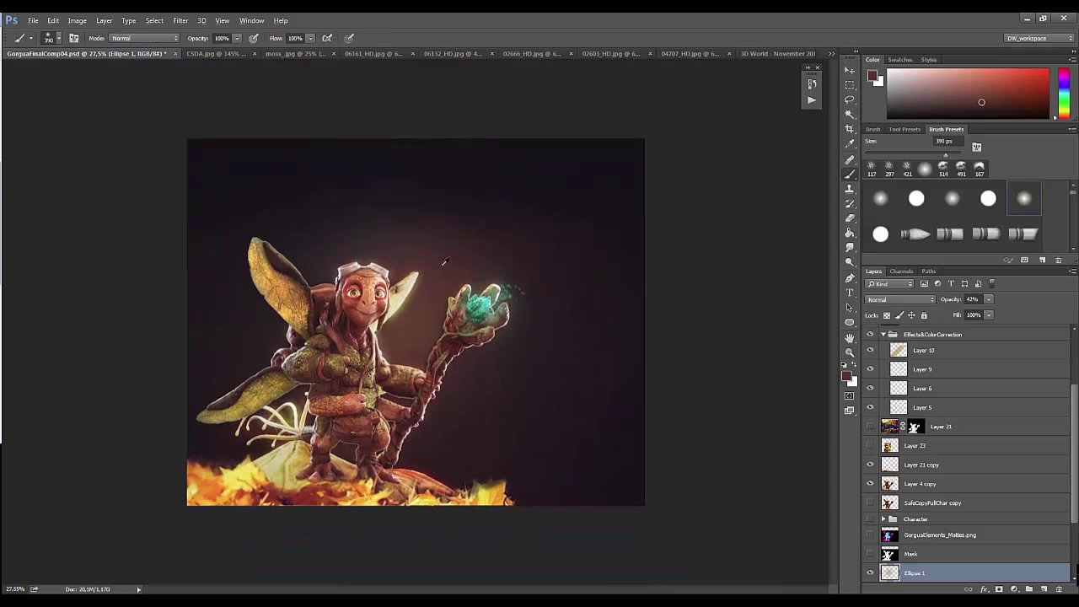
key("e")
right_click(574, 232)
left_click(432, 293)
left_click(537, 242)
Step: Set the brush size to 1860 px and zoom so the character fills the view
right_click(569, 222)
type("1860")
key("Return")
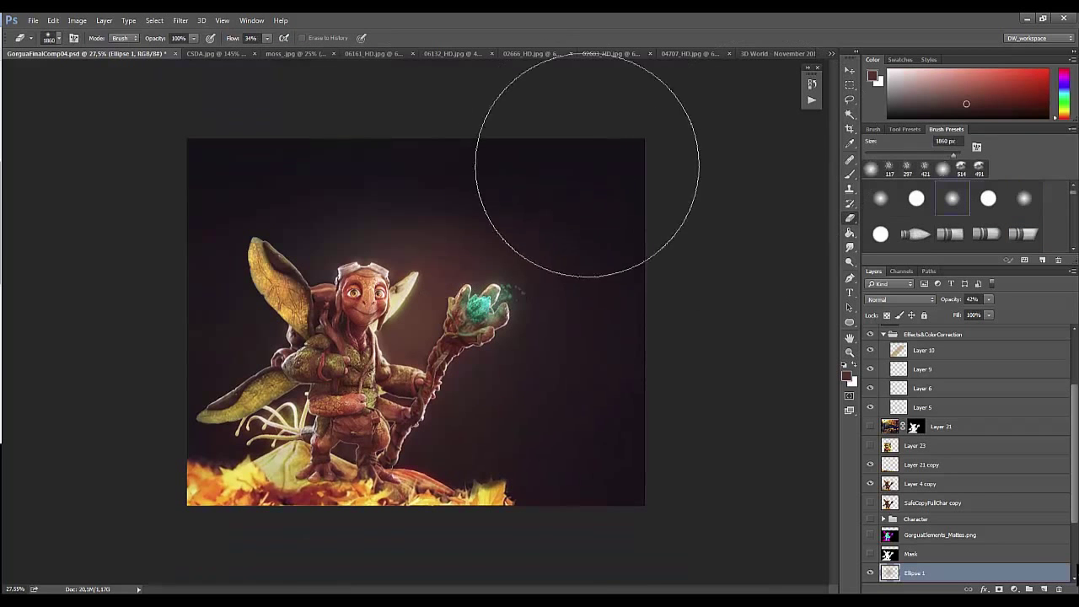
key("z")
mouse_move(603, 253)
left_mouse_down()
mouse_move(548, 382)
mouse_move(611, 397)
left_mouse_up()
left_click_drag(566, 425, 552, 420)
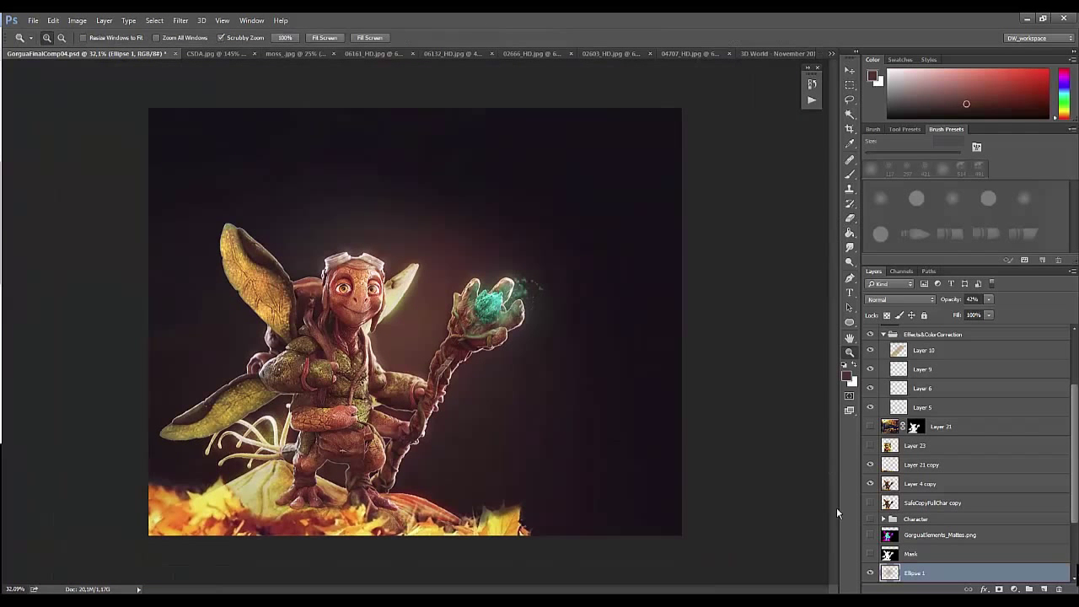
Step: Toggle the Ellipse 1 and Mask layers' visibility to compare the glow, ending on Mask
left_click(871, 572)
left_click(870, 572)
left_click(871, 555)
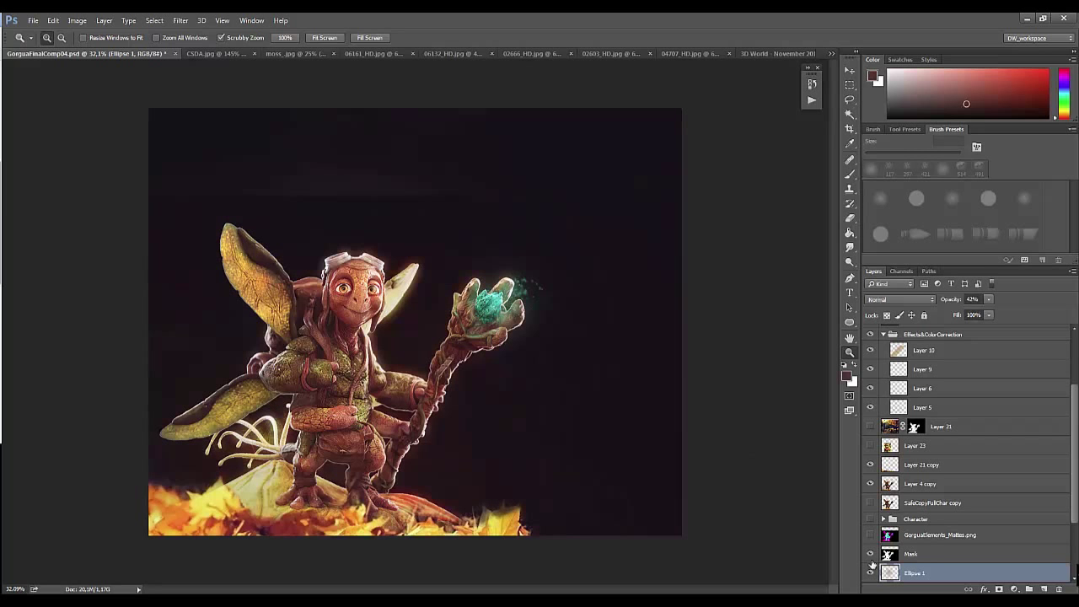
left_click(871, 557)
left_click(871, 556)
left_click(871, 557)
left_click(871, 557)
left_click(871, 557)
left_click(871, 557)
left_click(877, 555)
Step: Magic-wand the background around the character and fill it with black on new Layer 26
key("w")
left_click(889, 554, "ctrl")
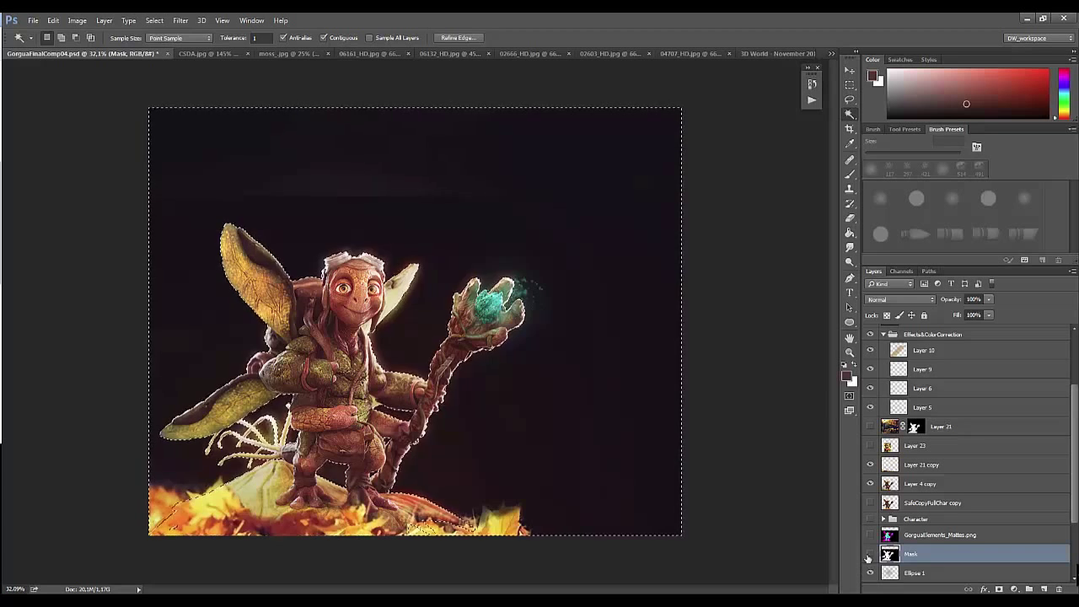
key("ctrl+j")
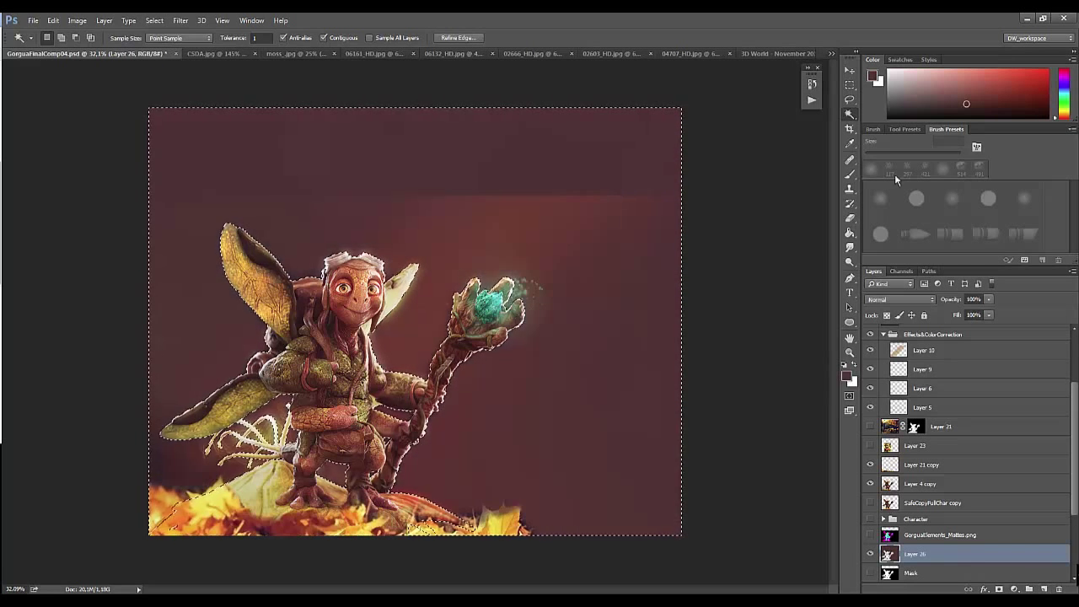
key("d")
key("alt+BackSpace")
key("ctrl+d")
Step: Toggle Layer 26 on and off repeatedly to compare the glow
left_click(871, 555)
left_click(871, 556)
left_click(871, 555)
left_click(871, 556)
left_click(872, 555)
left_click(871, 556)
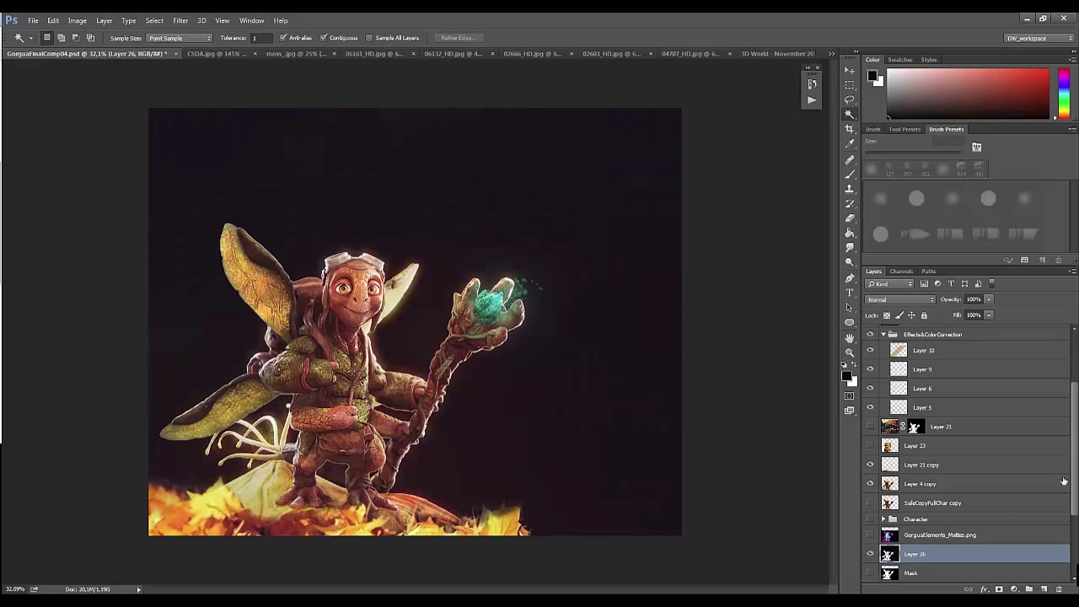
left_click(871, 556)
left_click(871, 556)
left_click(871, 556)
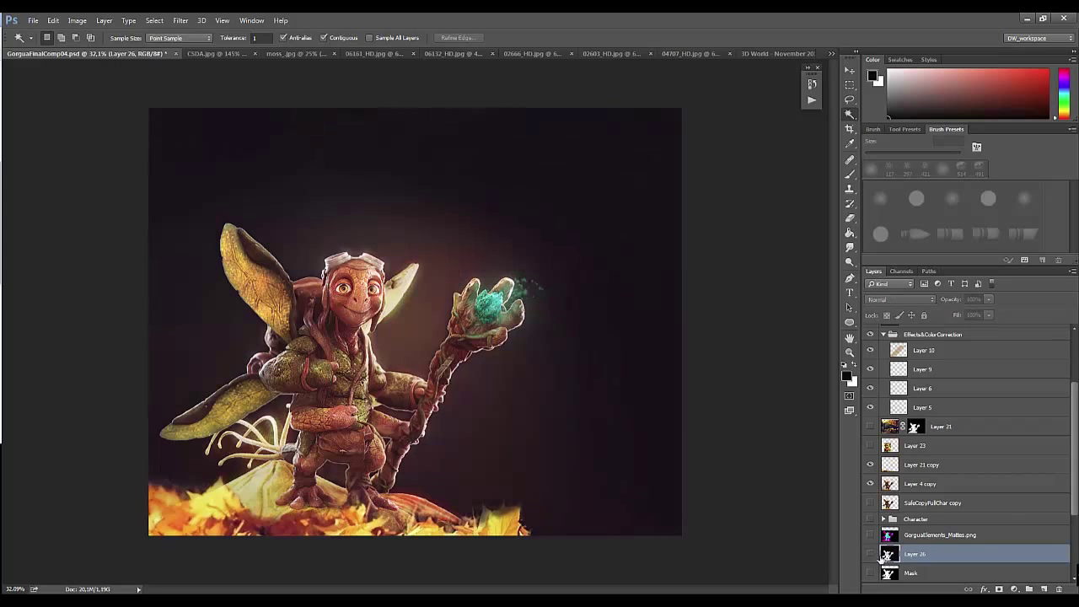
left_click(872, 556)
Step: Try deleting Layer 21 and undo it, then hide Layer 26 to reveal the forest
left_click(871, 445)
left_click(870, 446)
left_click(1000, 428)
key("Delete")
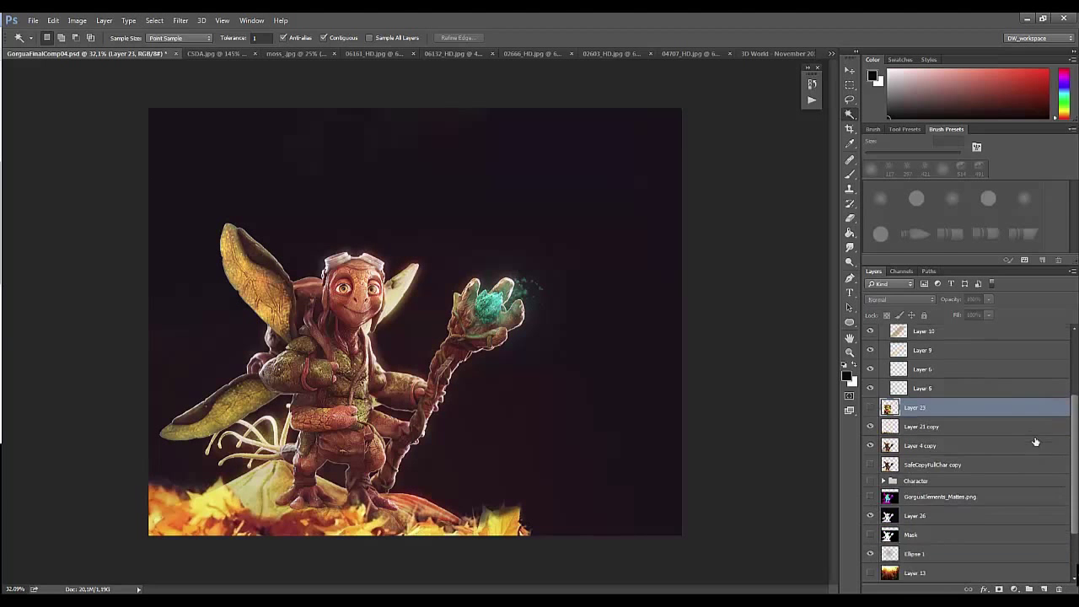
key("ctrl+z")
left_click_drag(1072, 425, 1078, 472)
left_click(870, 445)
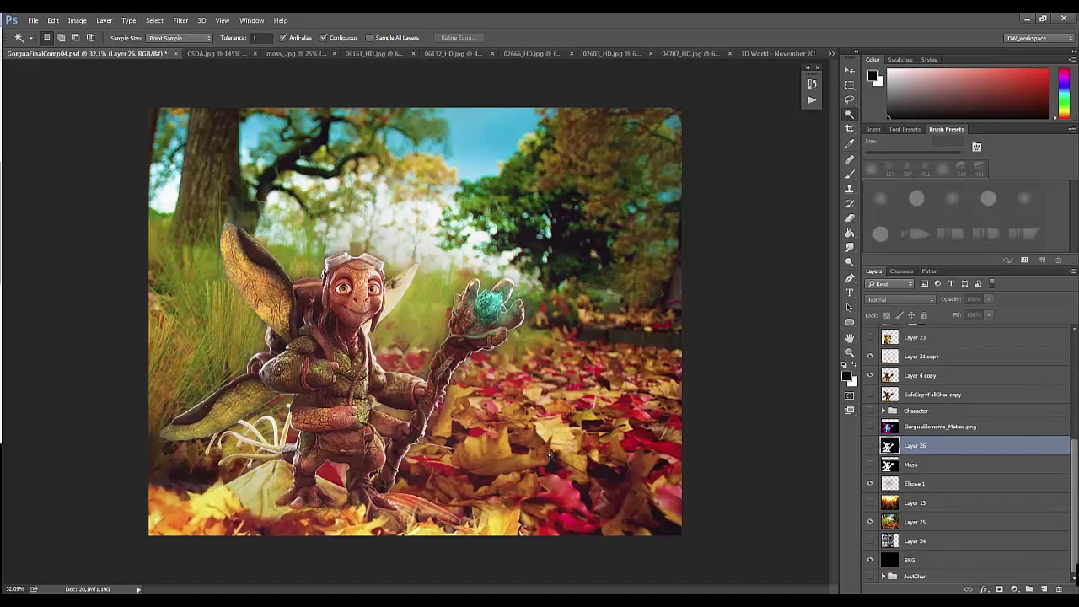
key("z")
left_click_drag(255, 484, 295, 502)
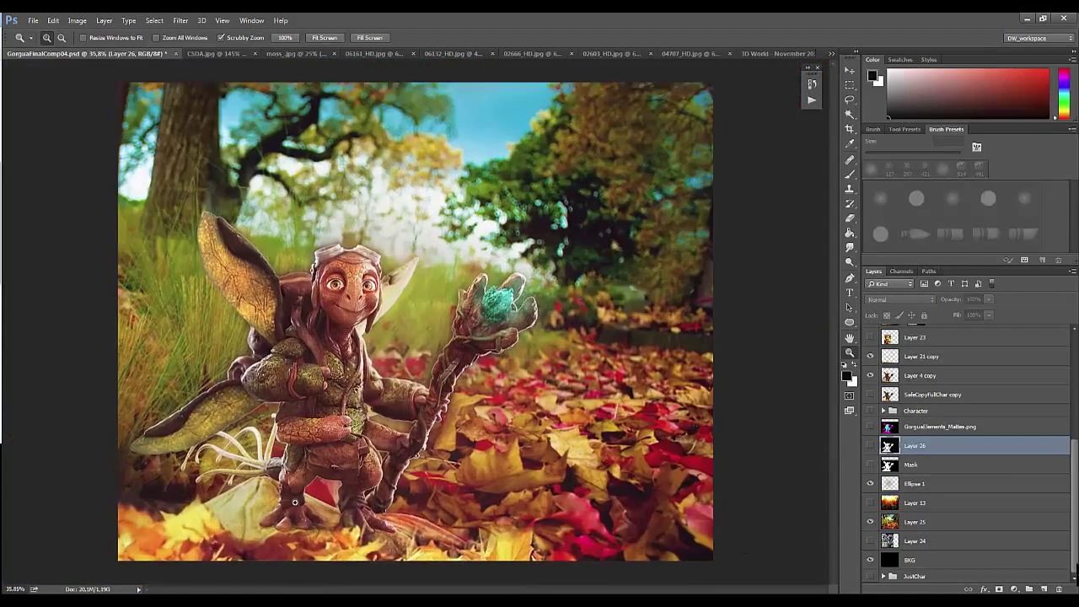
key("l")
left_click(906, 524)
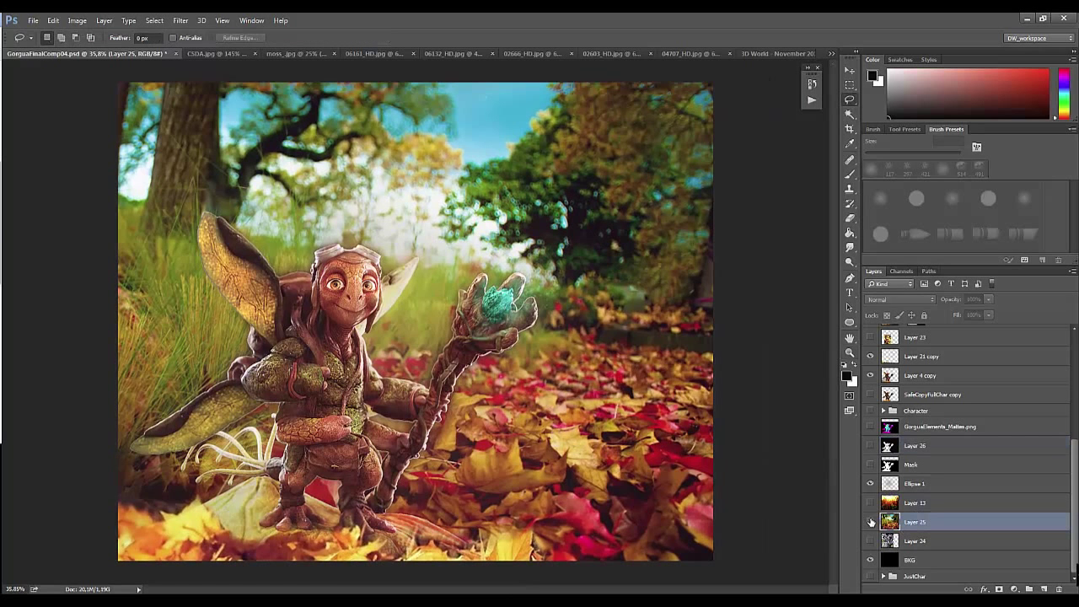
key("s")
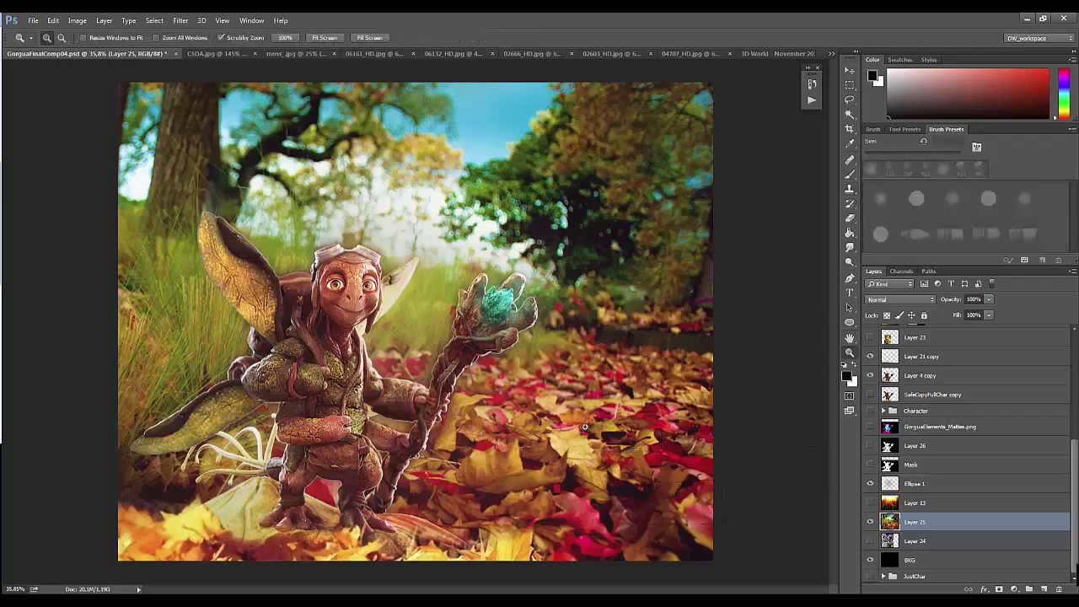
scroll(539, 420, "down", 3)
key("ctrl+t")
left_click_drag(553, 431, 593, 464)
key("Escape")
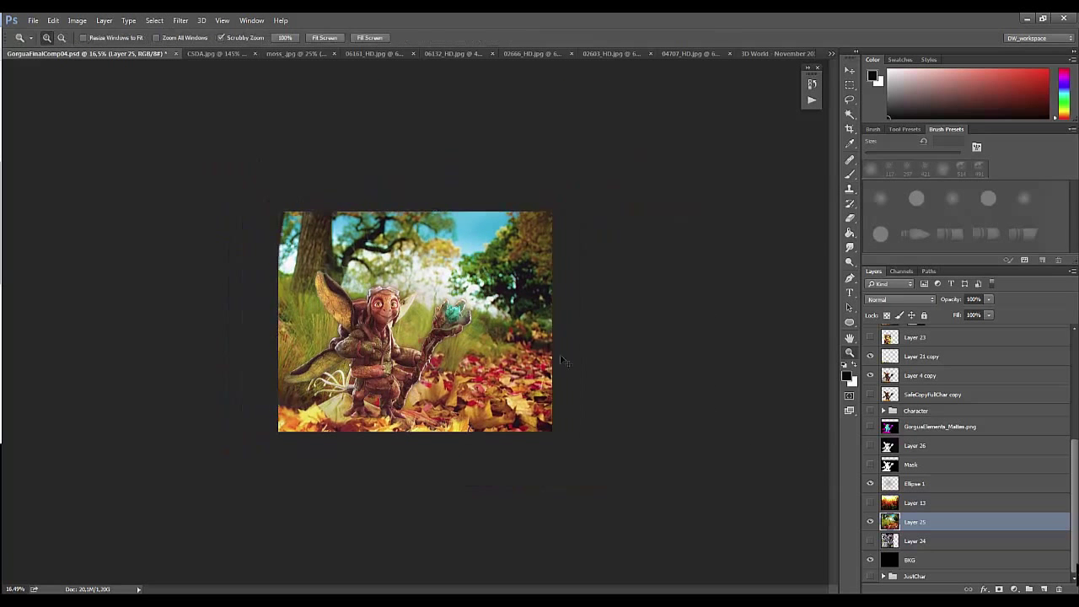
key("ctrl+z")
left_click_drag(467, 379, 515, 401)
key("ctrl+z")
key("ctrl+z")
key("ctrl+z")
key("ctrl+z")
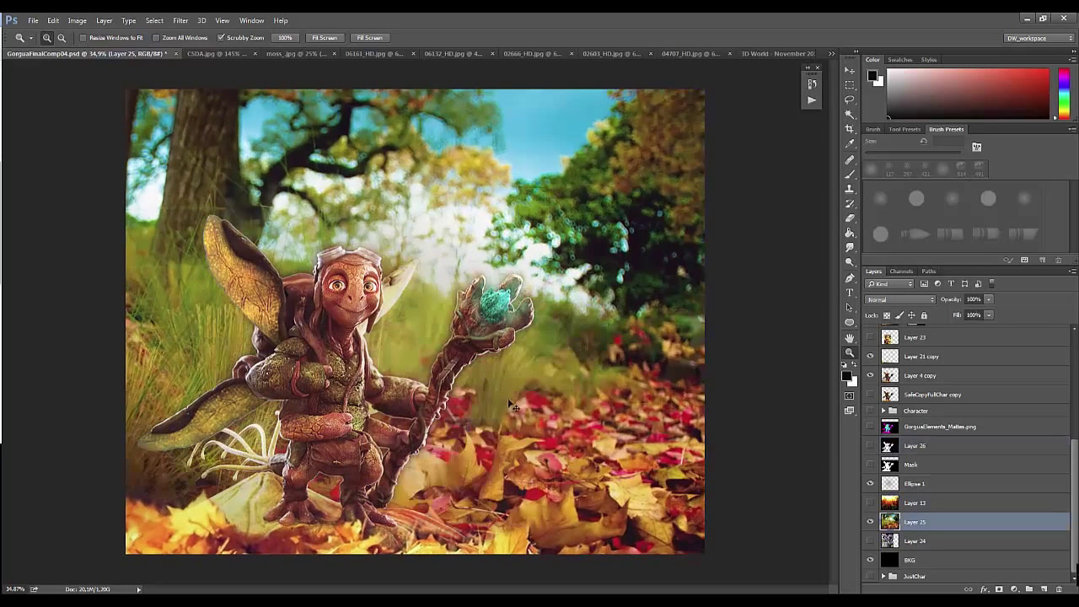
key("ctrl+z")
key("ctrl+z")
key("ctrl+z")
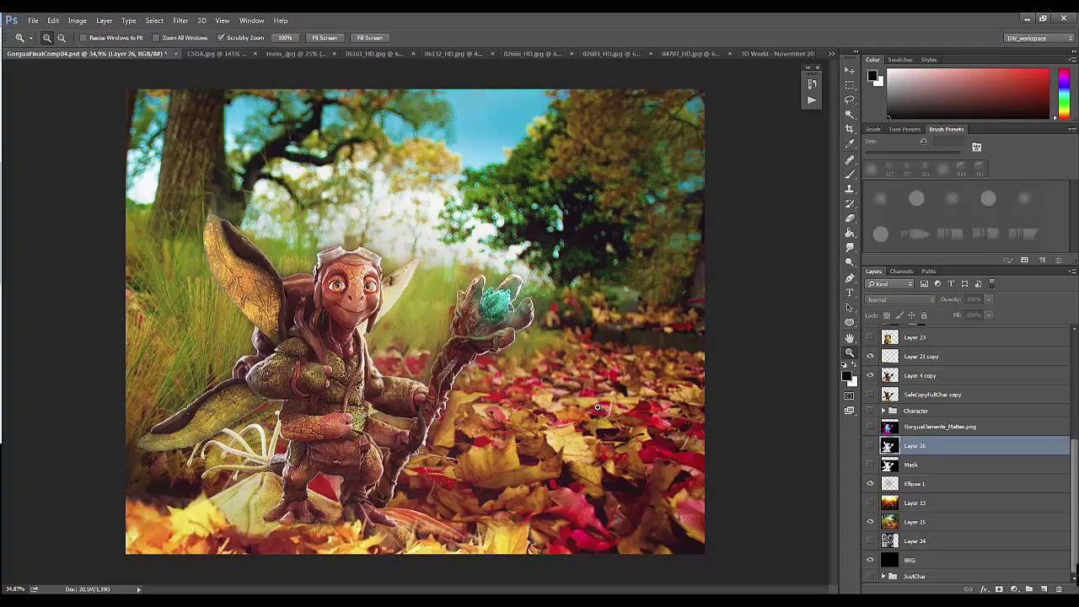
key("ctrl+z")
key("s")
right_click(574, 405)
key("Escape")
key("ctrl+z")
key("ctrl+z")
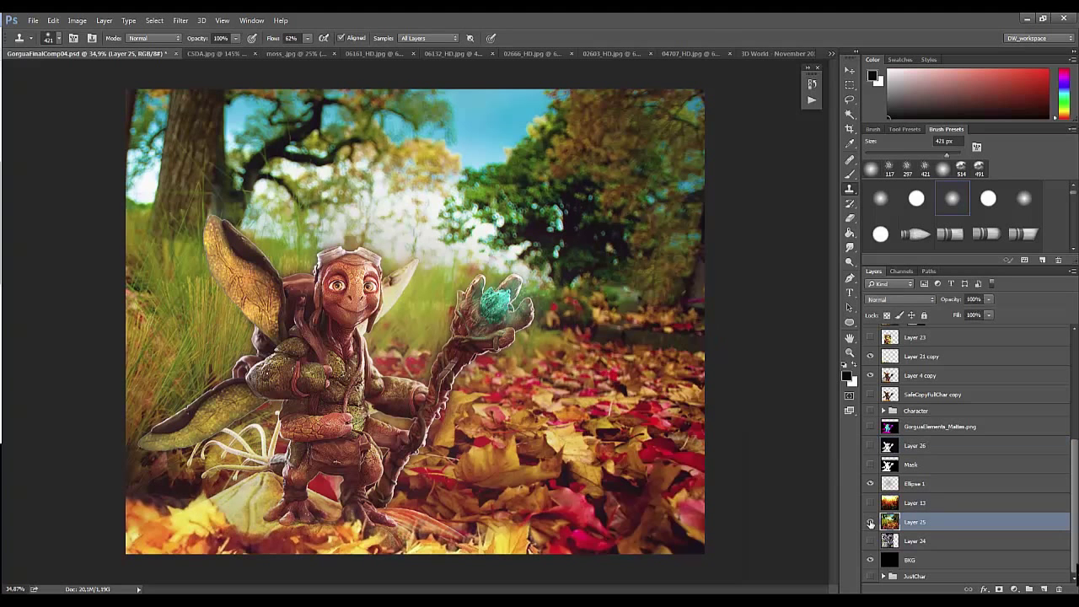
Step: Add Layer 27 above Layer 4 copy and clone leaves over the ground beneath the feet
left_click(1043, 588)
left_click_drag(970, 510, 995, 367)
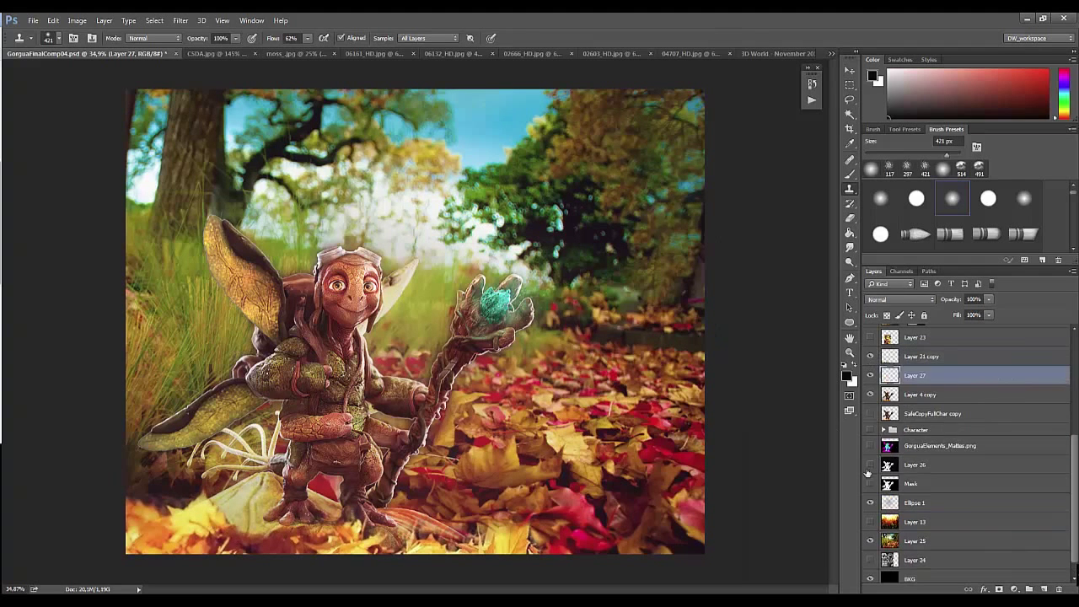
left_click_drag(371, 494, 169, 514)
Step: Check the eraser settings, zoom in on the feet, and select the GorguaElements_Mattes.png layer
key("e")
right_click(259, 465)
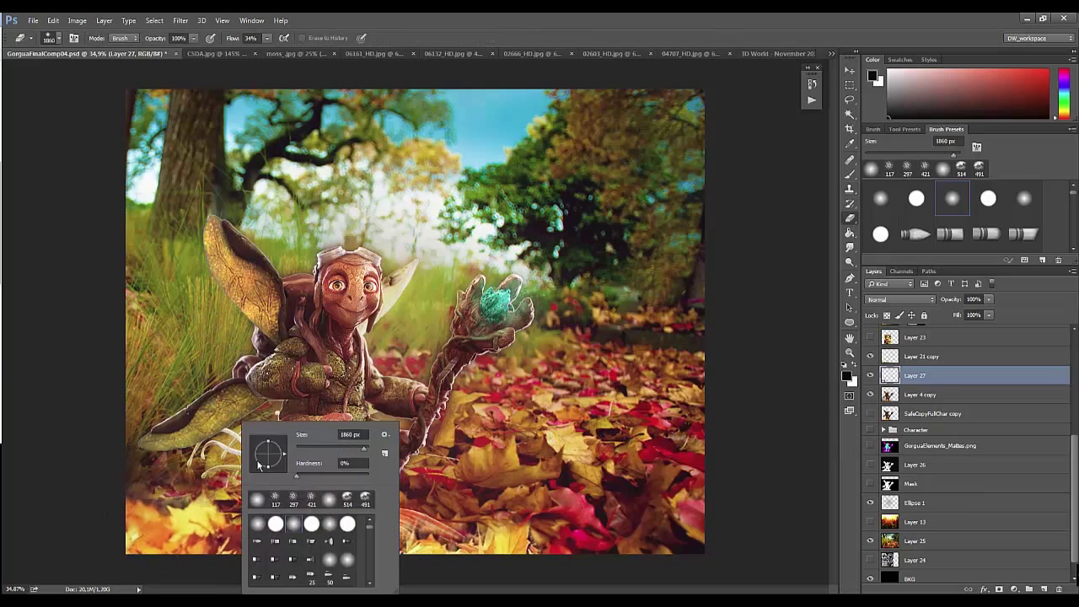
key("z")
mouse_move(310, 397)
left_mouse_down()
mouse_move(358, 493)
mouse_move(334, 459)
left_mouse_up()
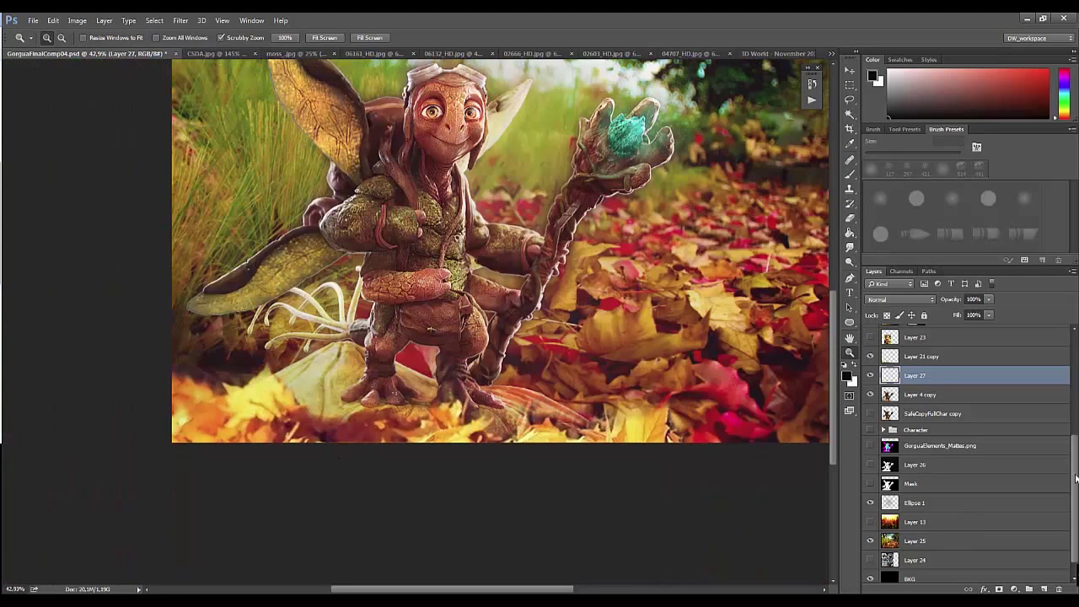
left_click_drag(1076, 478, 1076, 506)
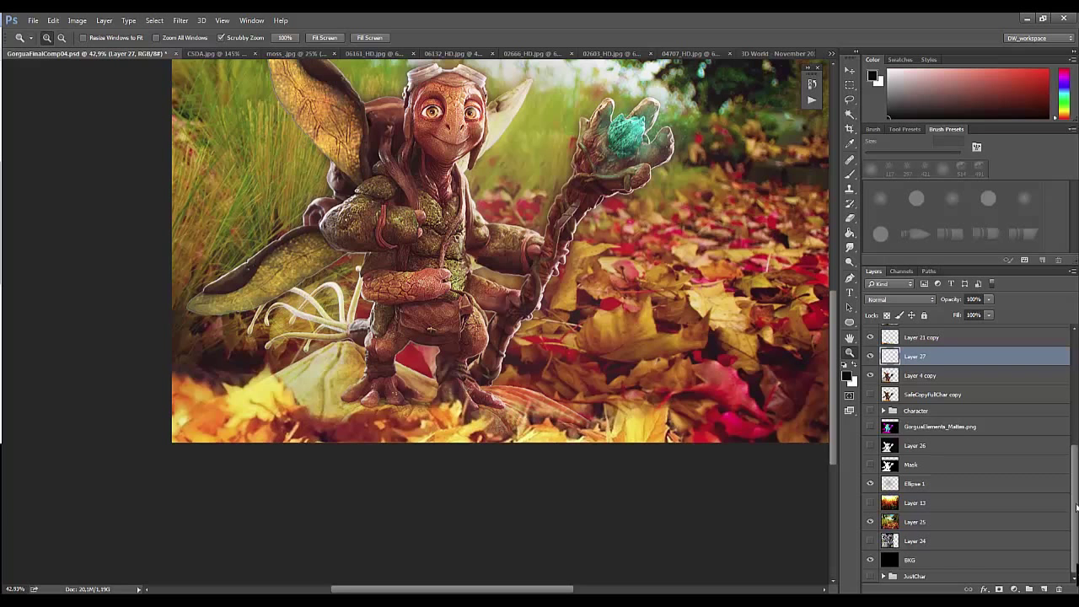
left_click(936, 427)
Step: Select the ground from the matte and add an inverted mask to Layer 4 copy
key("w")
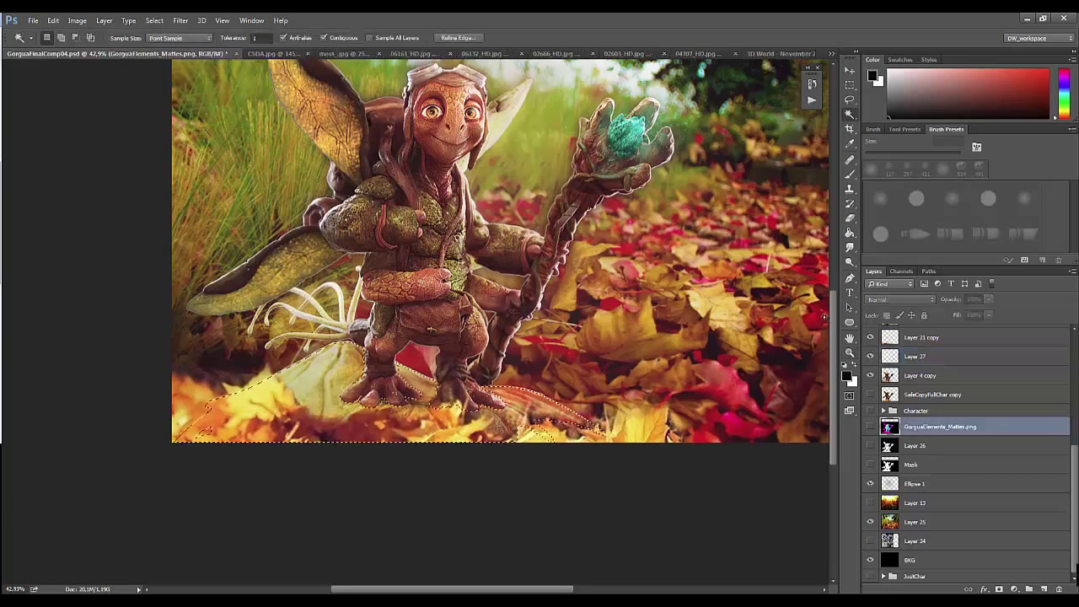
left_click(920, 375)
left_click(1000, 589)
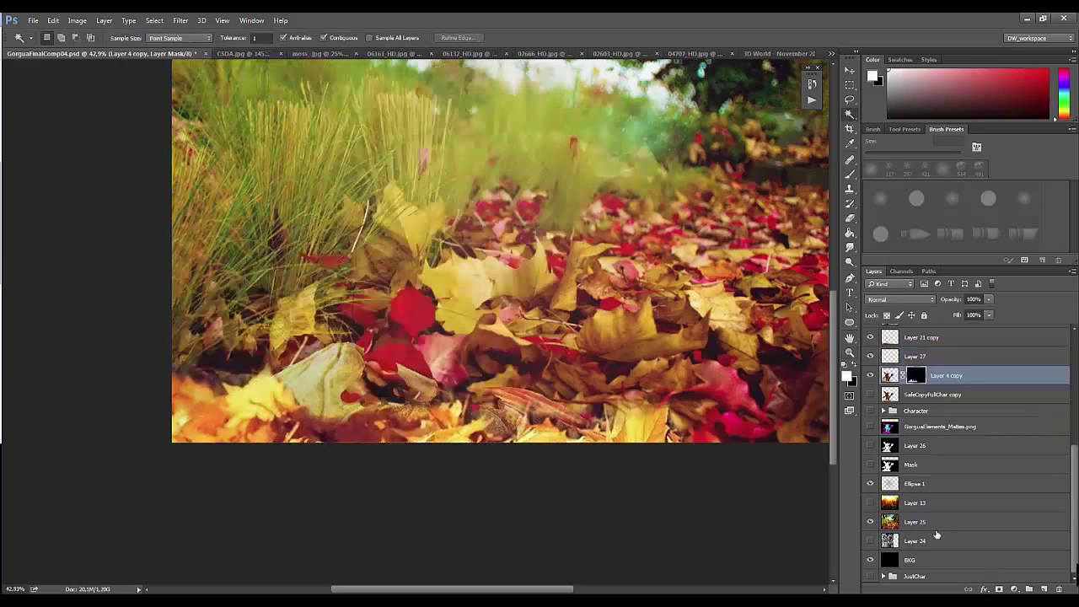
key("ctrl+i")
Step: Set up a soft 75 px brush for painting on the mask
key("b")
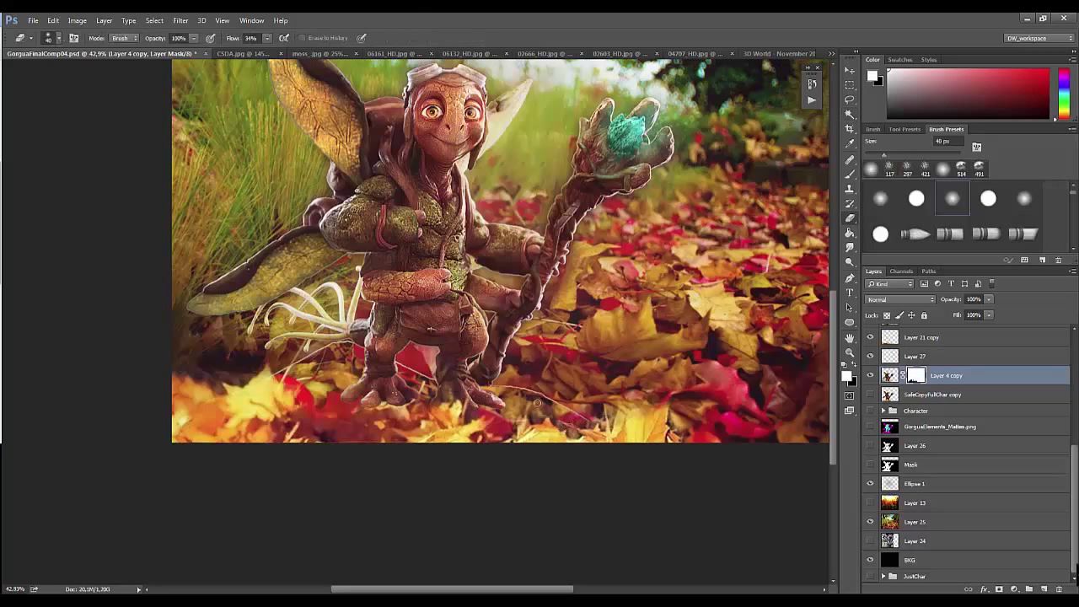
key("b")
right_click(614, 383)
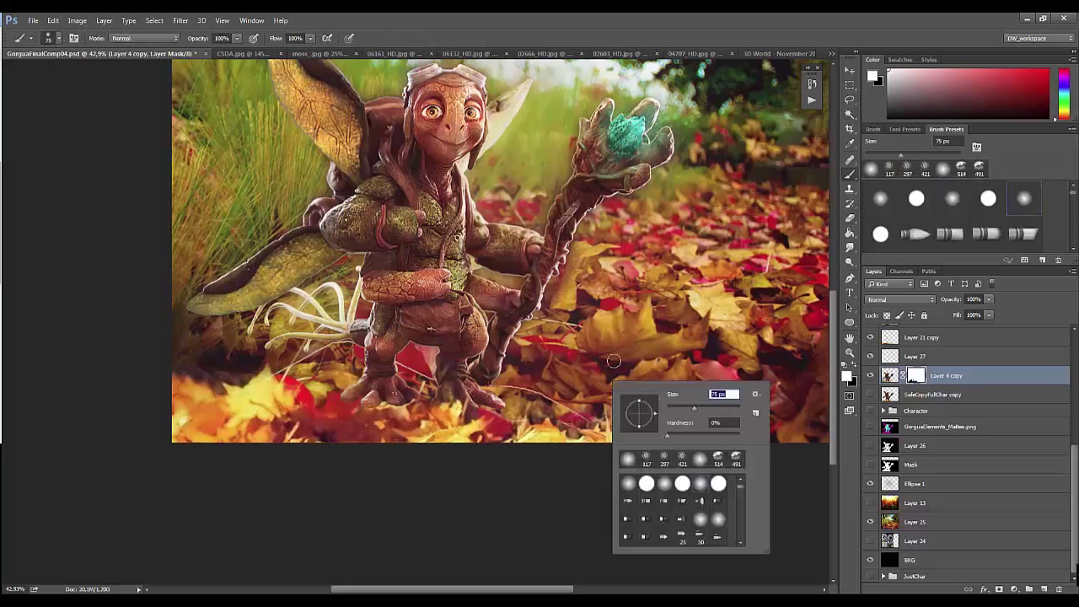
key("Return")
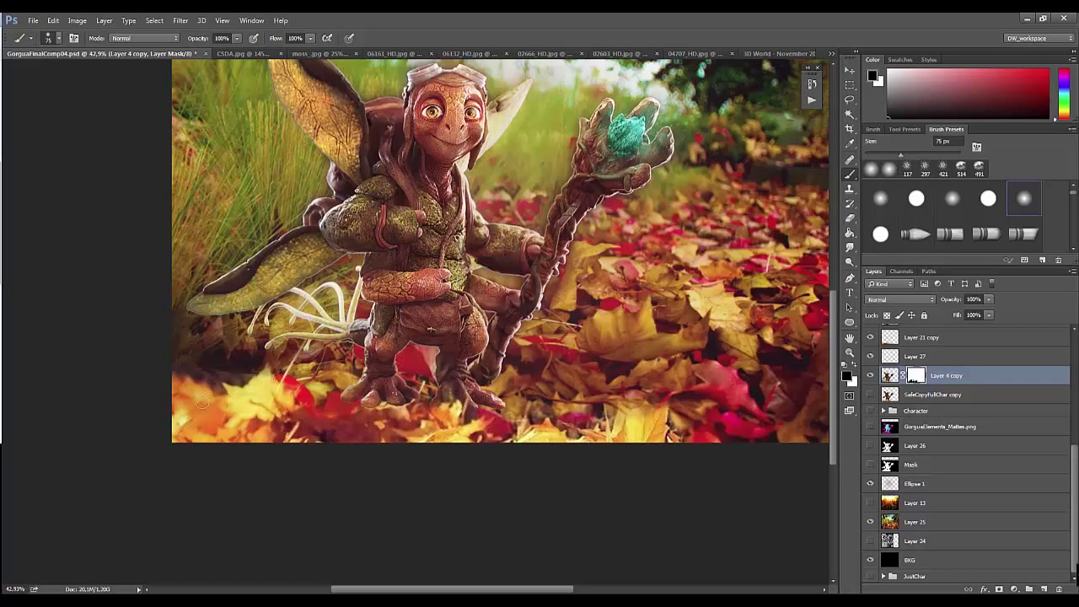
Step: Zoom out to the whole composite, toggle the character layer to compare, and open Save As
key("z")
mouse_move(363, 471)
left_mouse_down()
mouse_move(344, 493)
mouse_move(396, 464)
left_mouse_up()
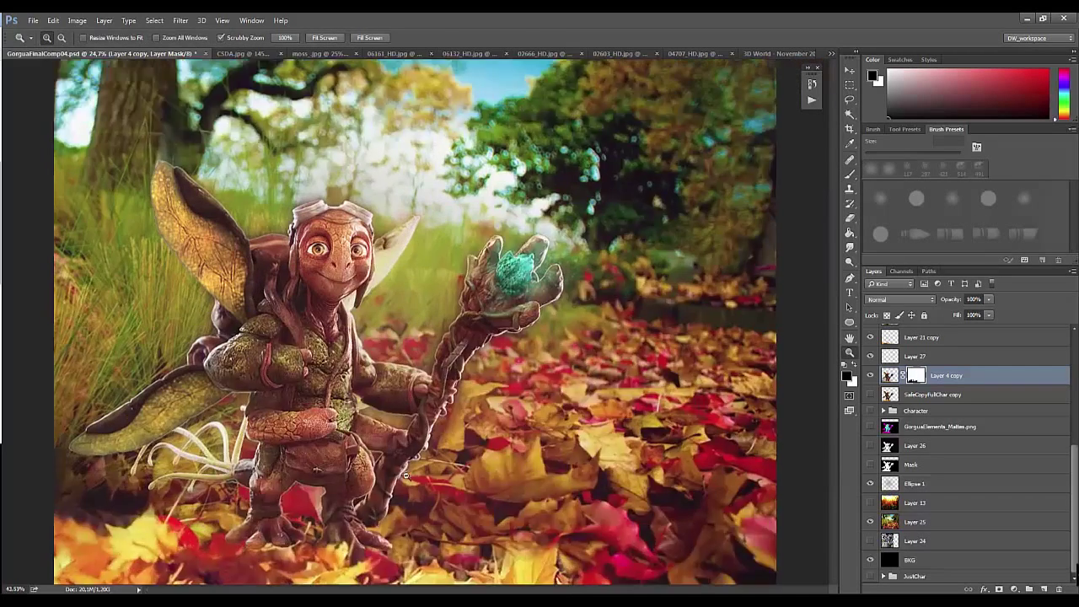
key("v")
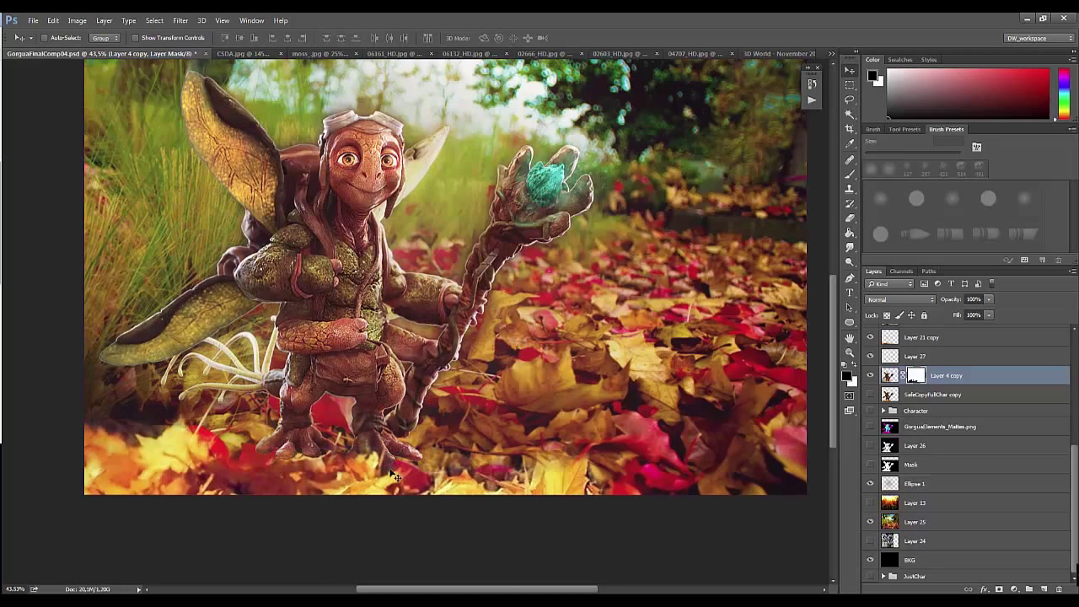
key("z")
left_click_drag(553, 450, 531, 450)
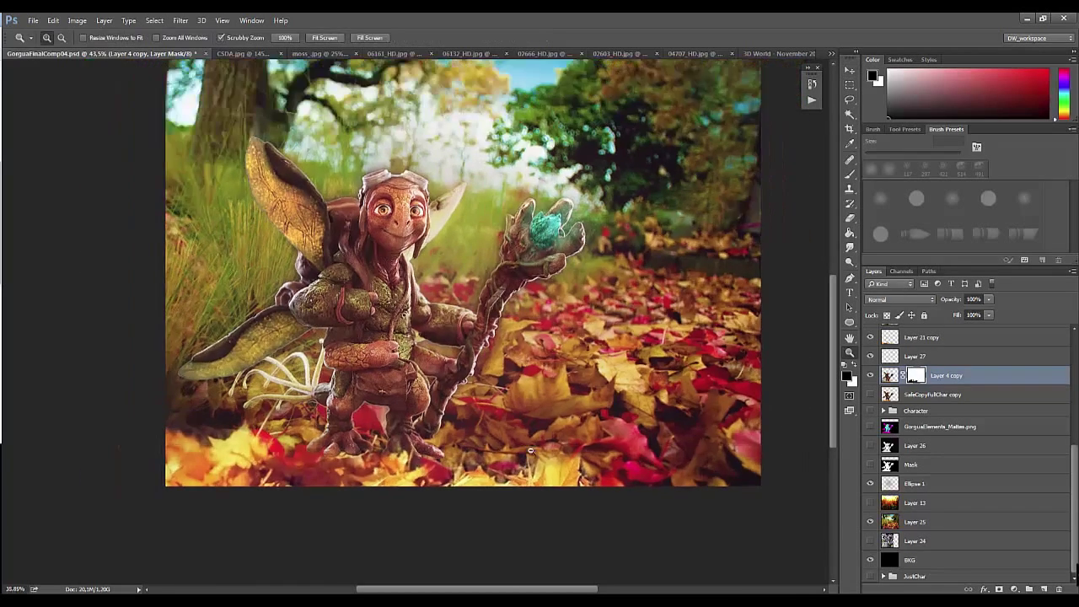
left_click(871, 375)
left_click(872, 375)
scroll(877, 384, "up", 1)
key("ctrl+shift+s")
Step: Save the composite as GorguaFinalComp05.psd
left_click(130, 258)
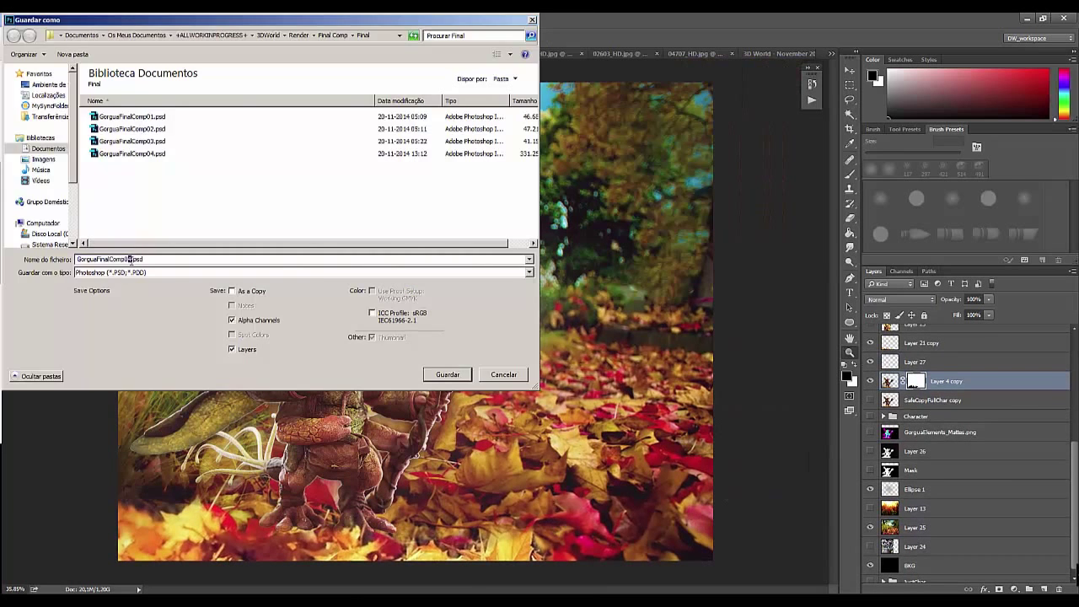
type("5")
key("Return")
key("Return")
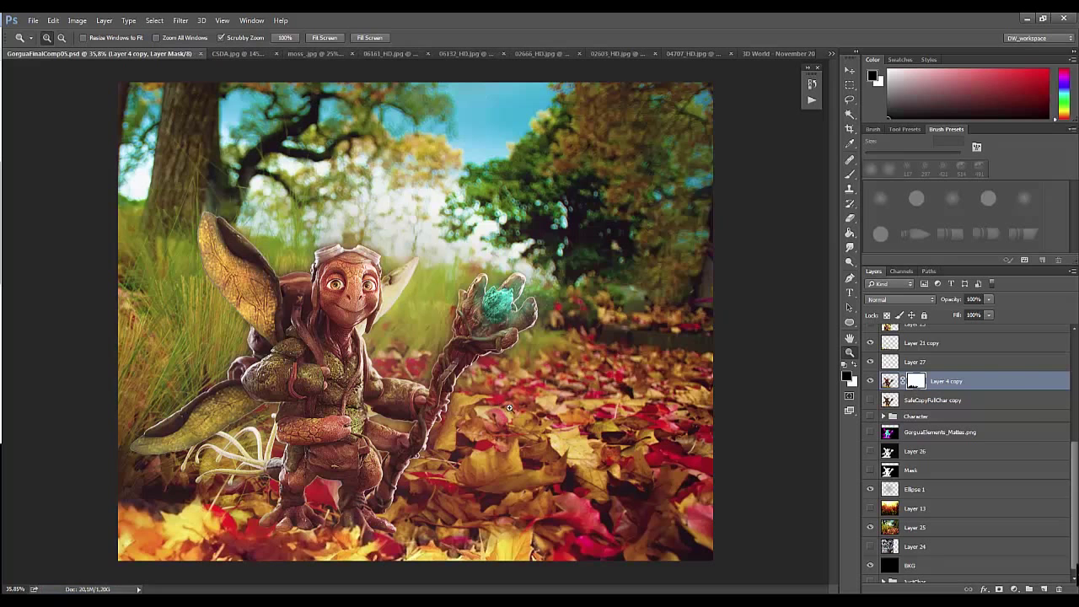
Step: Disable Layer 4 copy's mask and show the pale leaf layer beneath the feet
left_click(911, 384, "shift")
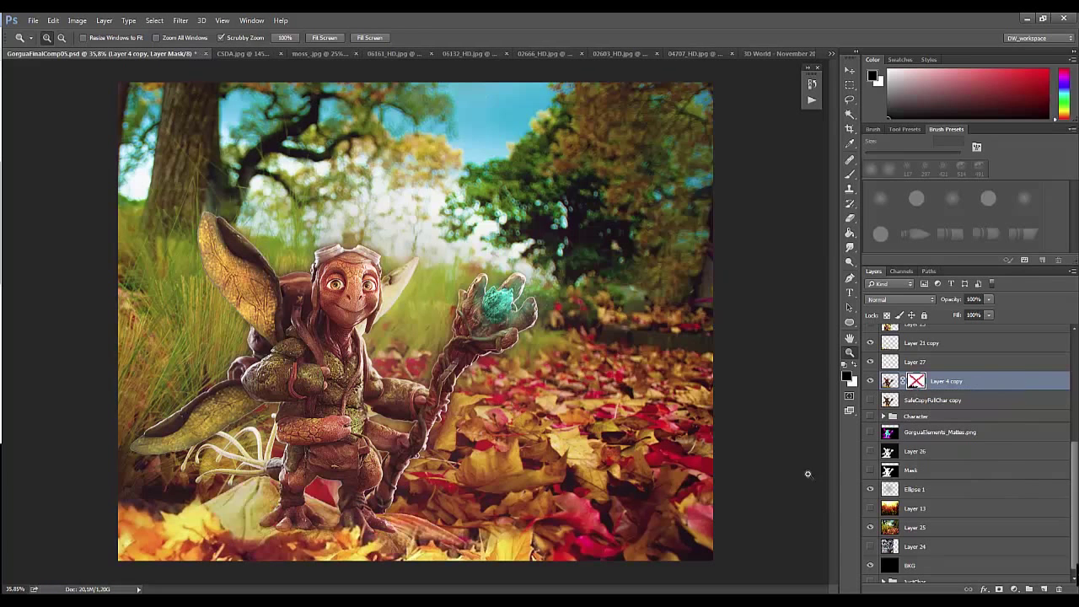
left_click(870, 369)
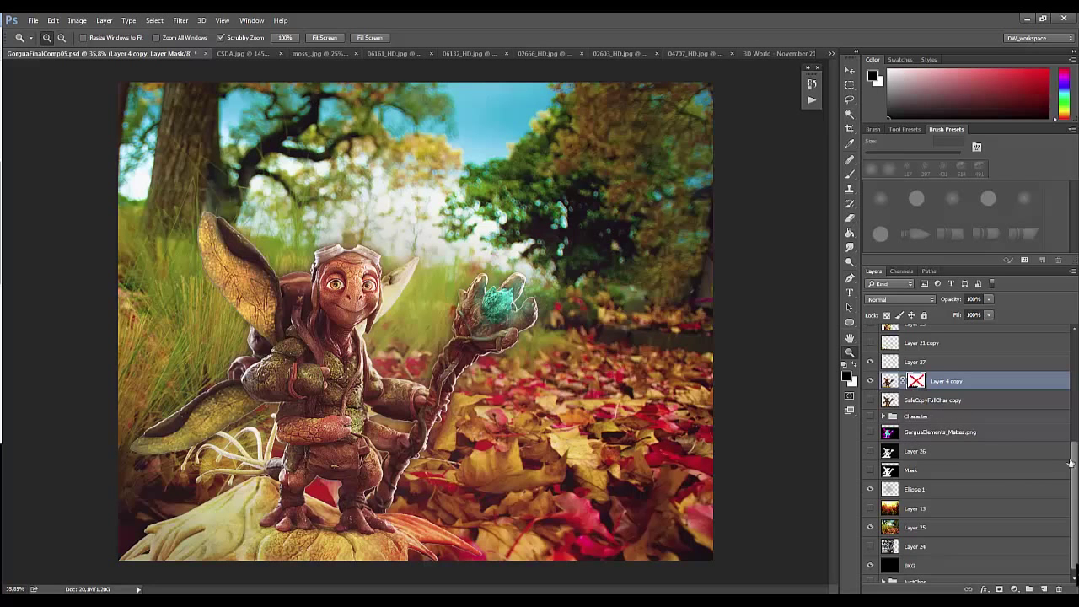
scroll(1071, 463, "down", 1)
Step: Lasso a patch of leaves on Layer 25 and copy it to new Layer 28
left_click(936, 522)
key("l")
left_click_drag(459, 462, 451, 473)
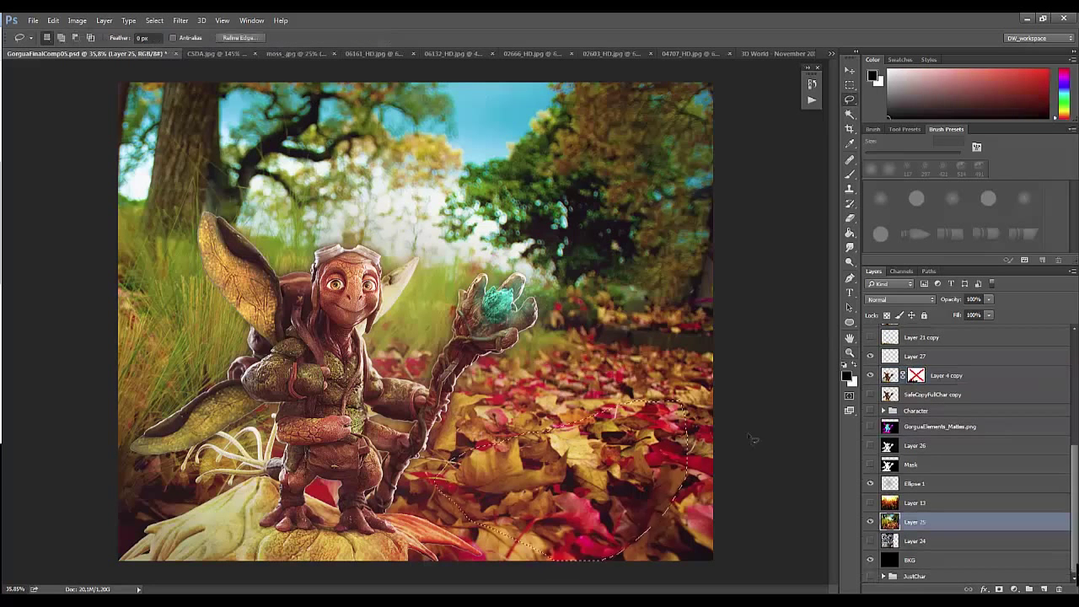
key("ctrl+j")
key("v")
left_click_drag(622, 435, 626, 433)
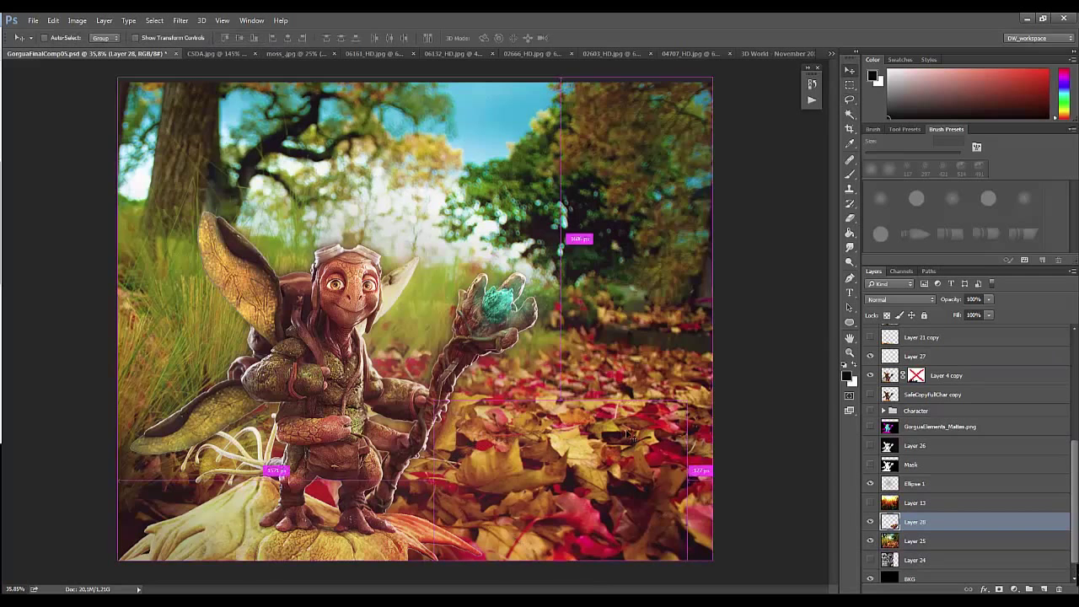
Step: Scale the leaf patch to about 150%, shift it down-left, and move Layer 28 above the character
key("ctrl+t")
left_click_drag(687, 401, 813, 320)
left_click_drag(768, 393, 422, 506)
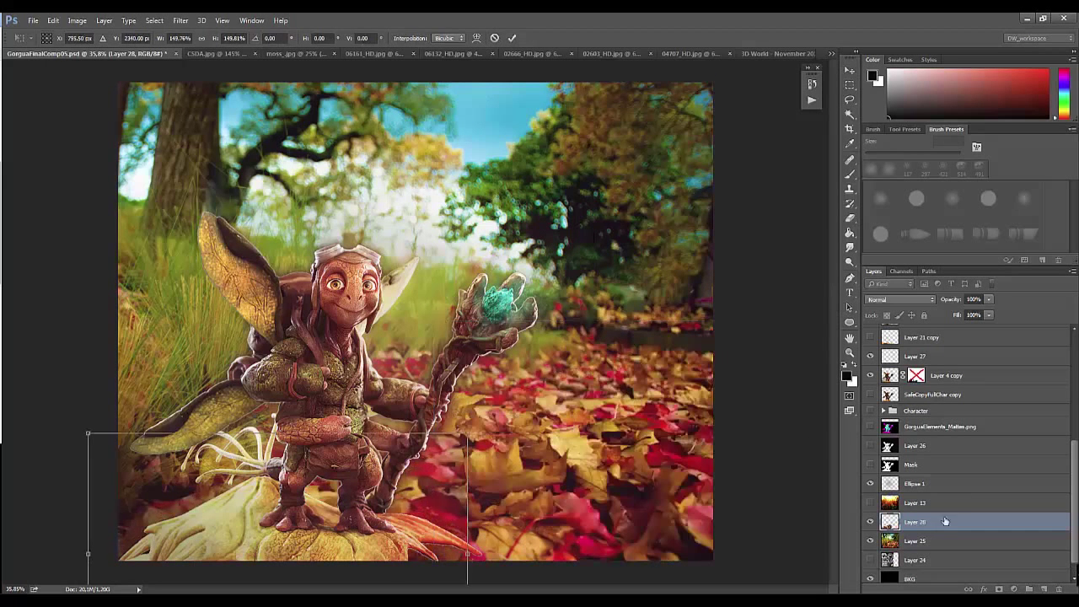
key("Return")
left_click_drag(927, 516, 941, 371)
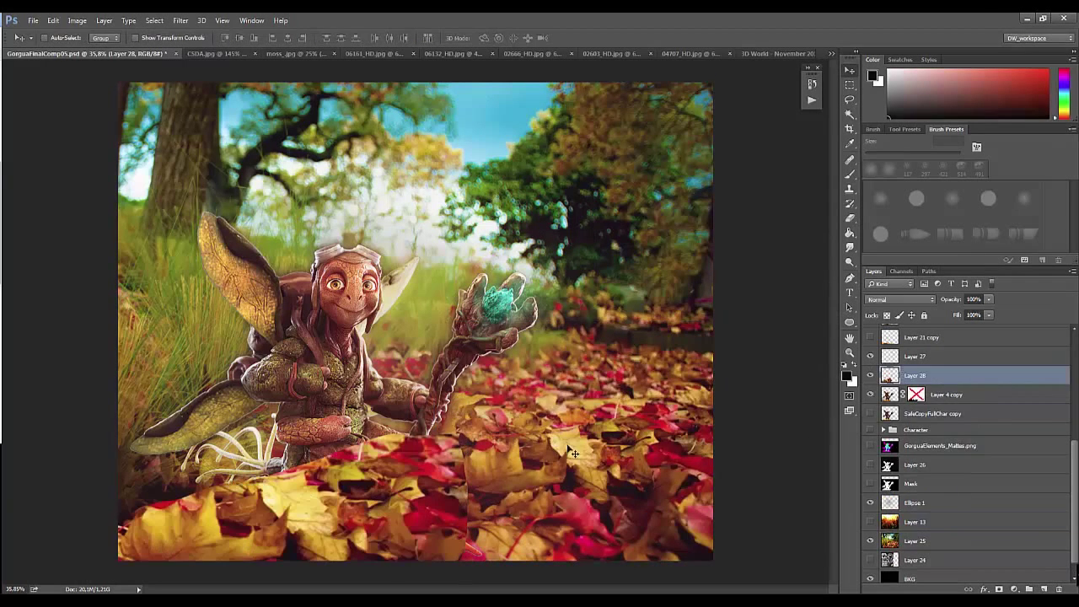
Step: Rotate the leaves about 11.6° clockwise under the feet and return Layer 28 above Layer 25
key("ctrl+t")
left_click_drag(594, 436, 558, 493)
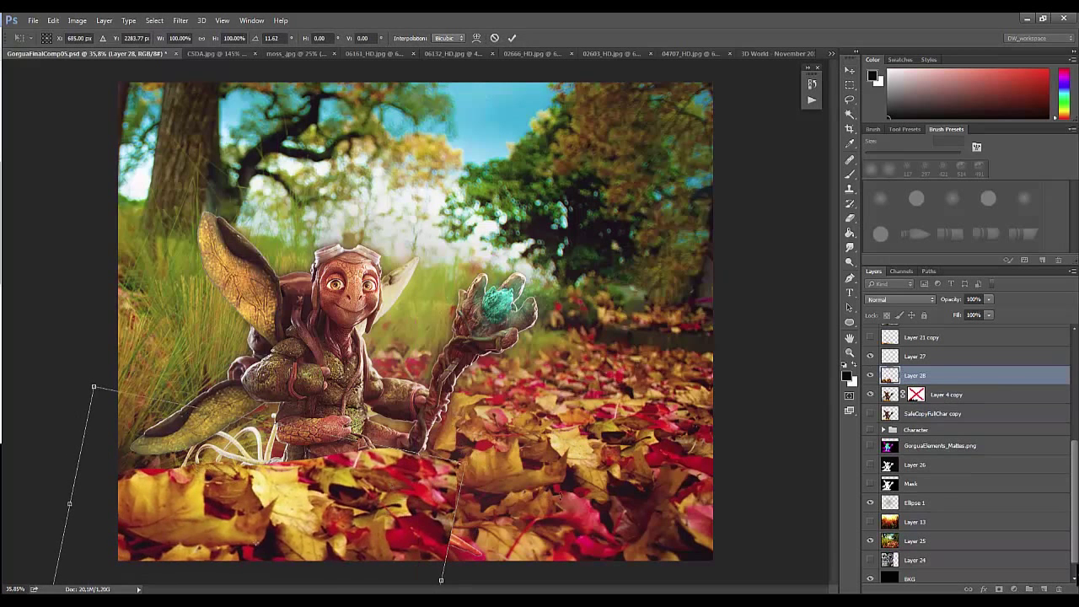
left_click_drag(397, 521, 629, 391)
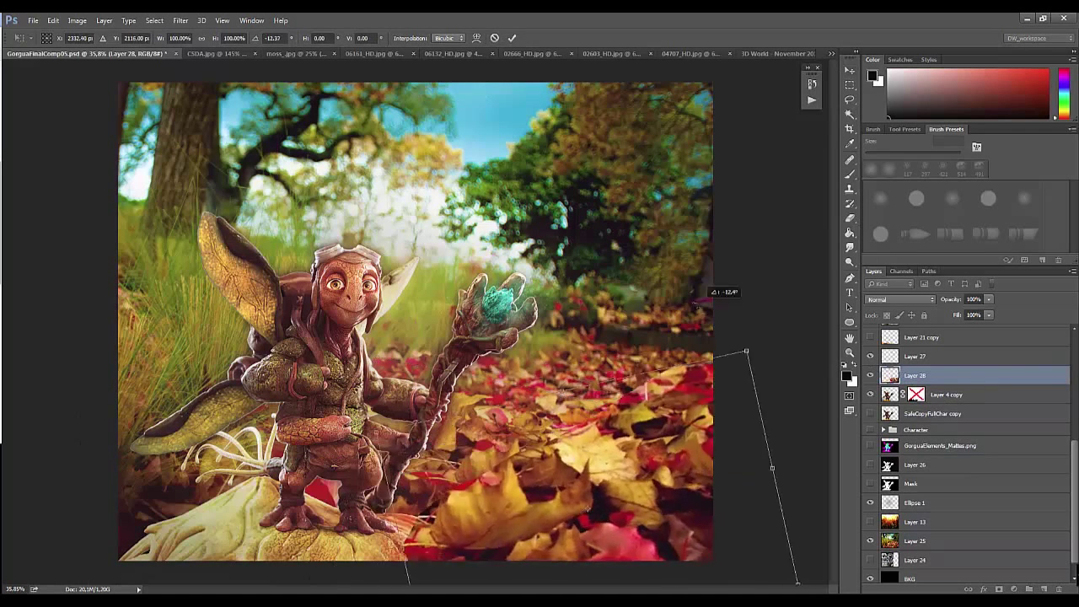
key("Return")
key("ctrl+alt+z")
key("ctrl+alt+z")
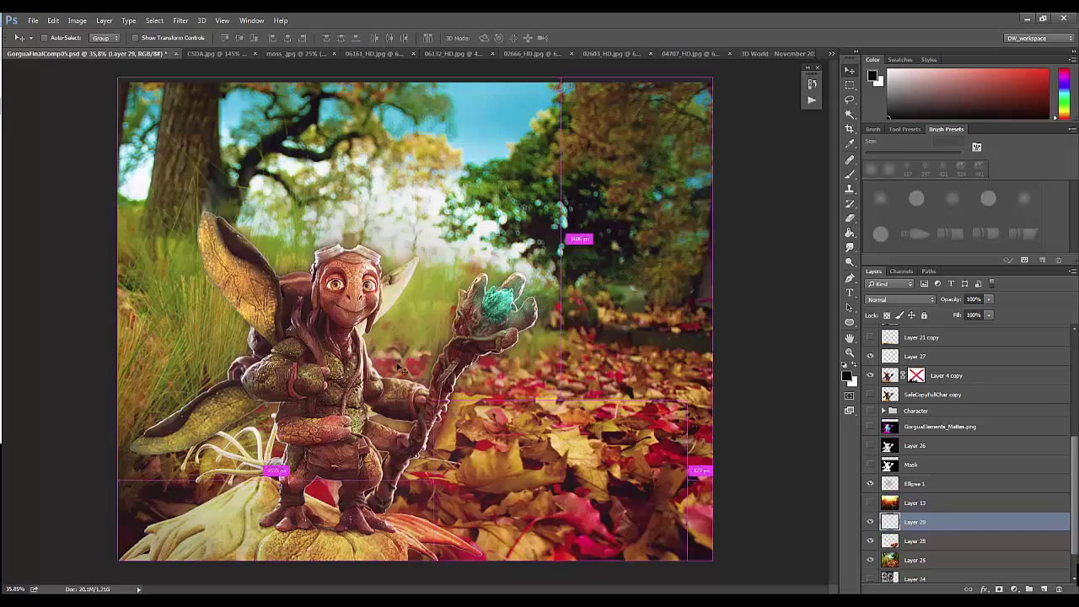
key("ctrl+v")
key("ctrl+t")
right_click(419, 324)
left_click(443, 379)
left_click_drag(221, 201, 347, 268)
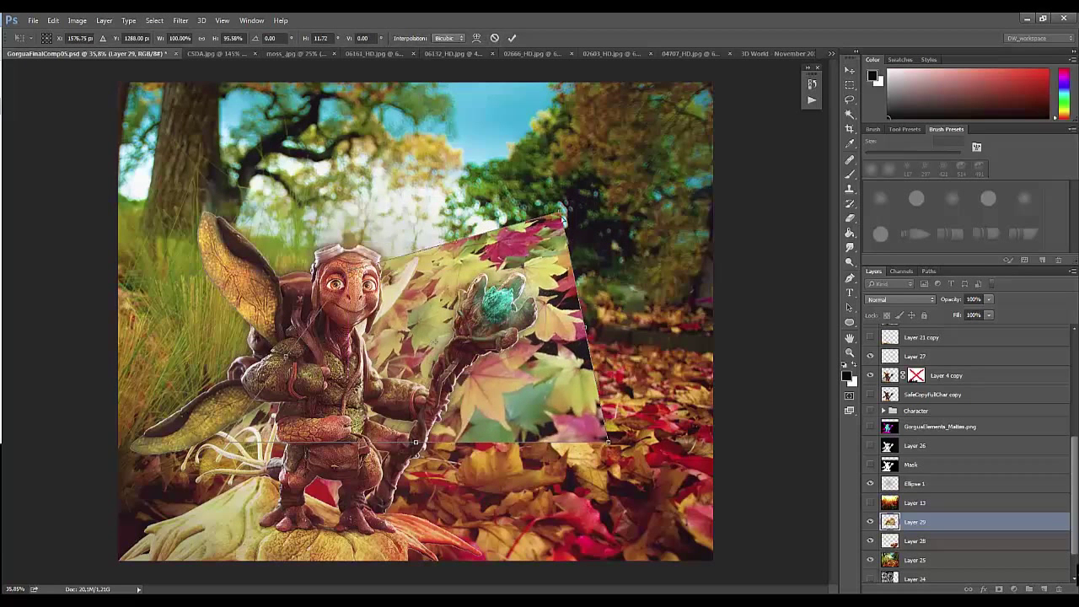
left_click_drag(565, 217, 503, 268)
key("Return")
left_click_drag(914, 522, 1004, 371)
left_click_drag(501, 396, 511, 470)
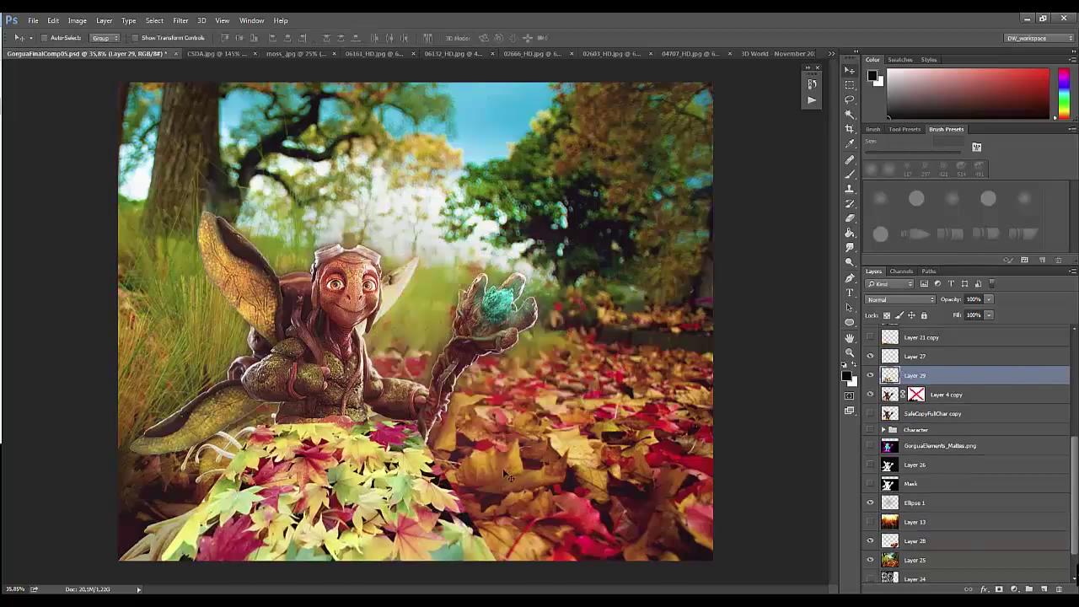
key("ctrl+t")
left_click_drag(597, 434, 706, 484)
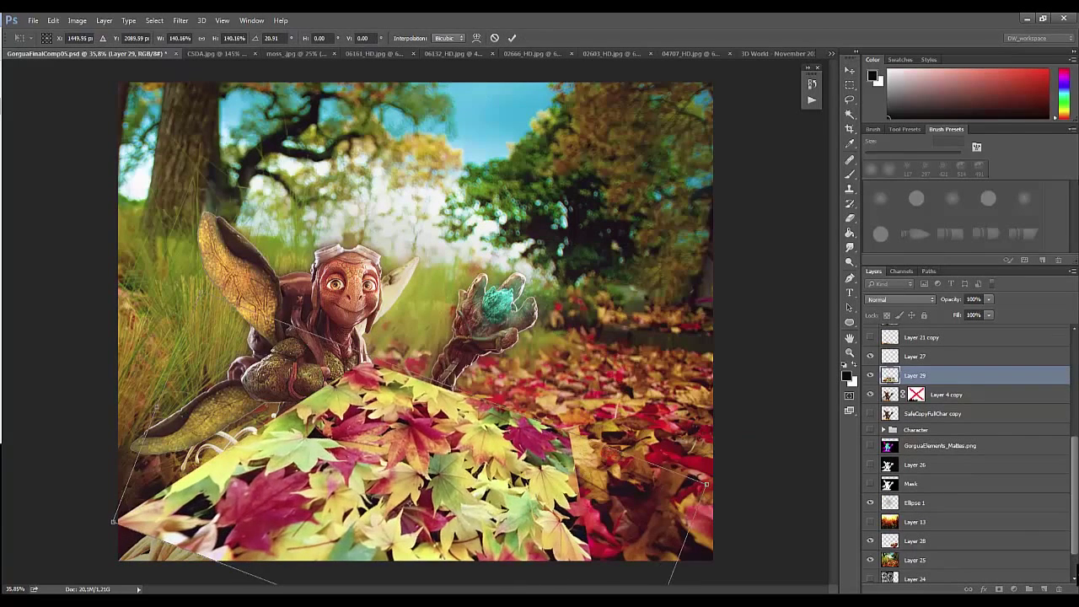
key("Return")
key("ctrl+u")
left_click_drag(770, 286, 762, 286)
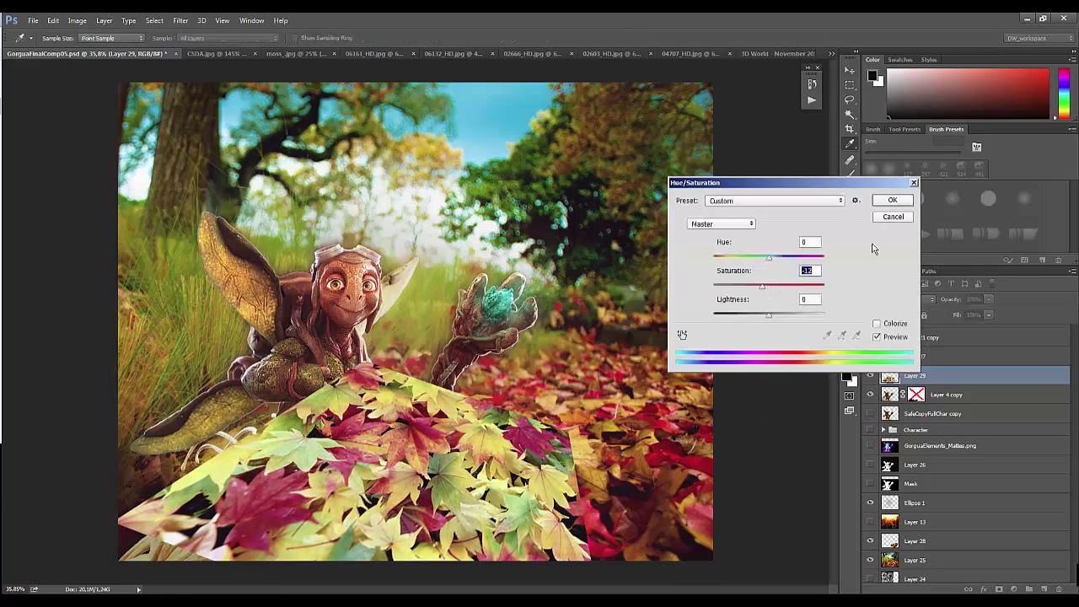
left_click(902, 219)
key("v")
key("Delete")
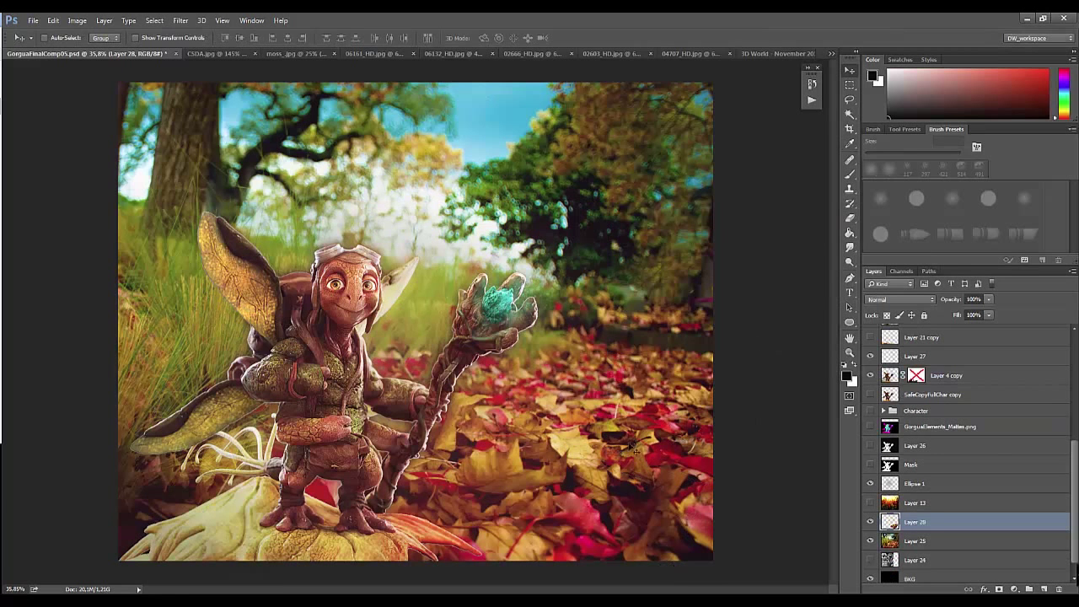
Step: Flip Layer 25 horizontally with a transform width of -100%
key("s")
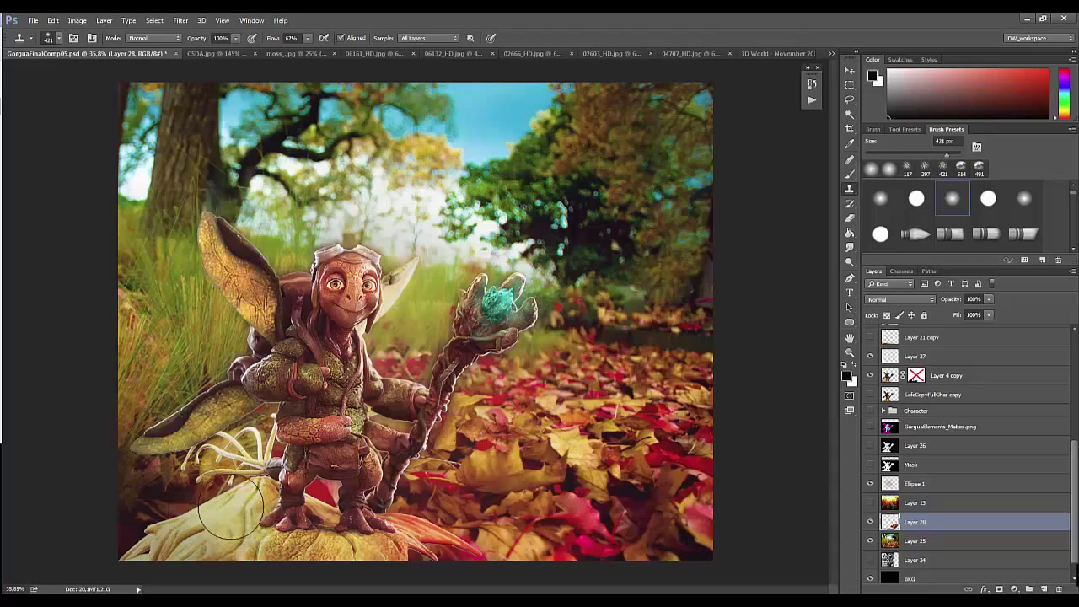
left_click(970, 541)
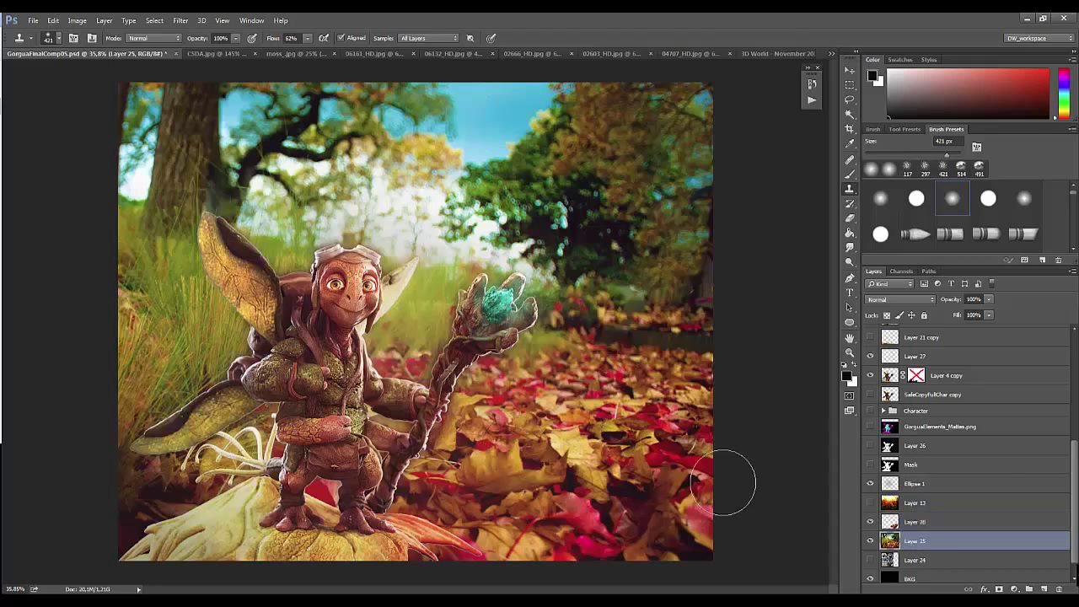
key("ctrl+t")
left_click(180, 38)
type("-100")
key("Return")
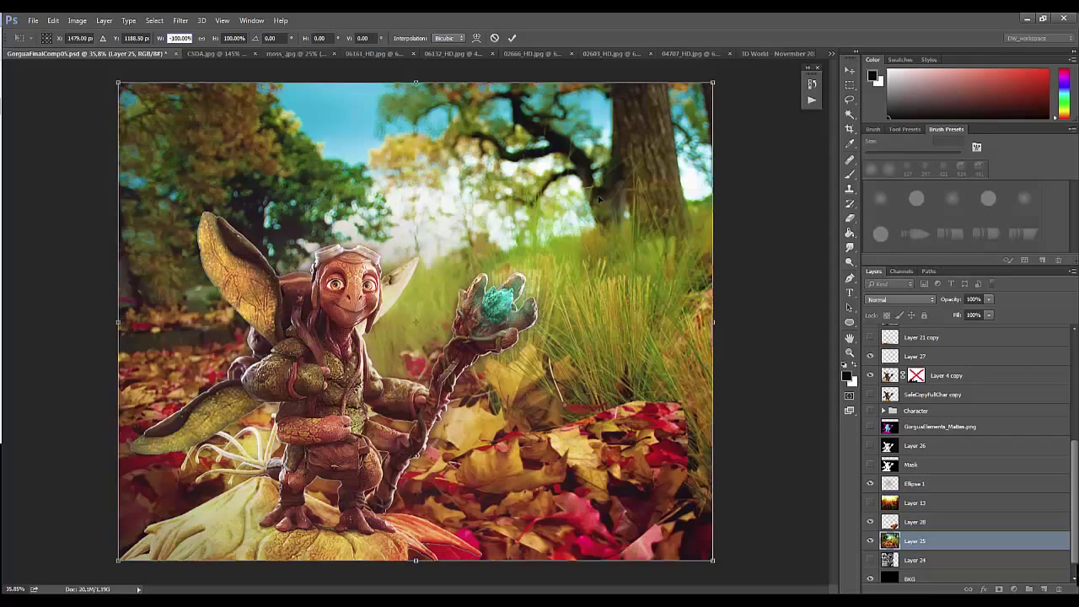
key("Return")
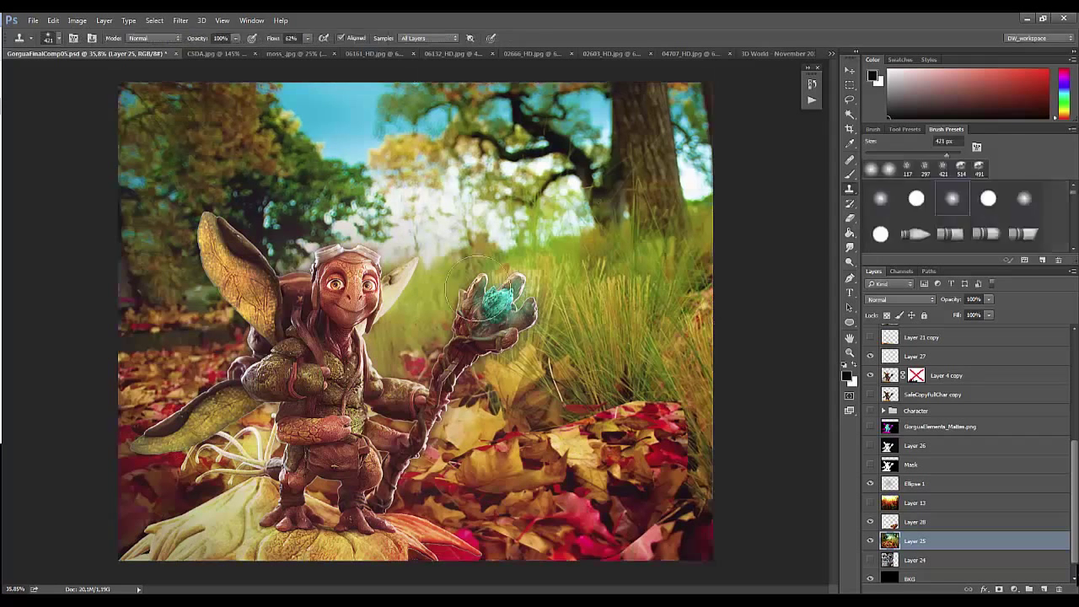
Step: Revert the flip and paste the leaf photo as new Layer 29
key("v")
left_click_drag(474, 372, 517, 374)
key("s")
key("ctrl+z")
key("ctrl+z")
key("ctrl+z")
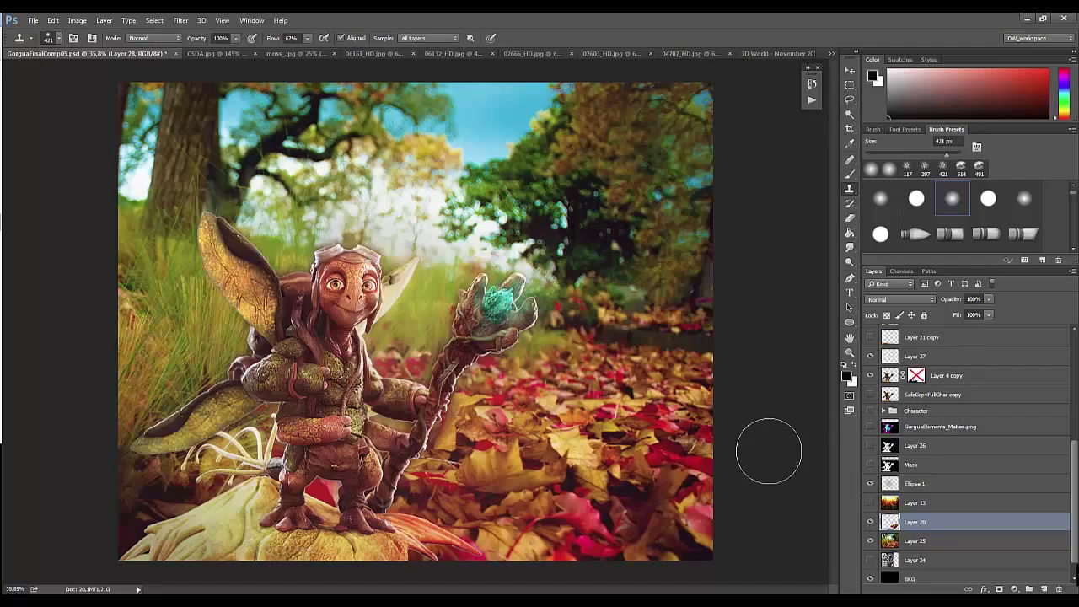
key("ctrl+v")
Step: Move Layer 29 above Layer 4 copy and raise its Levels black input to 25
left_click_drag(915, 522, 915, 384)
key("ctrl+l")
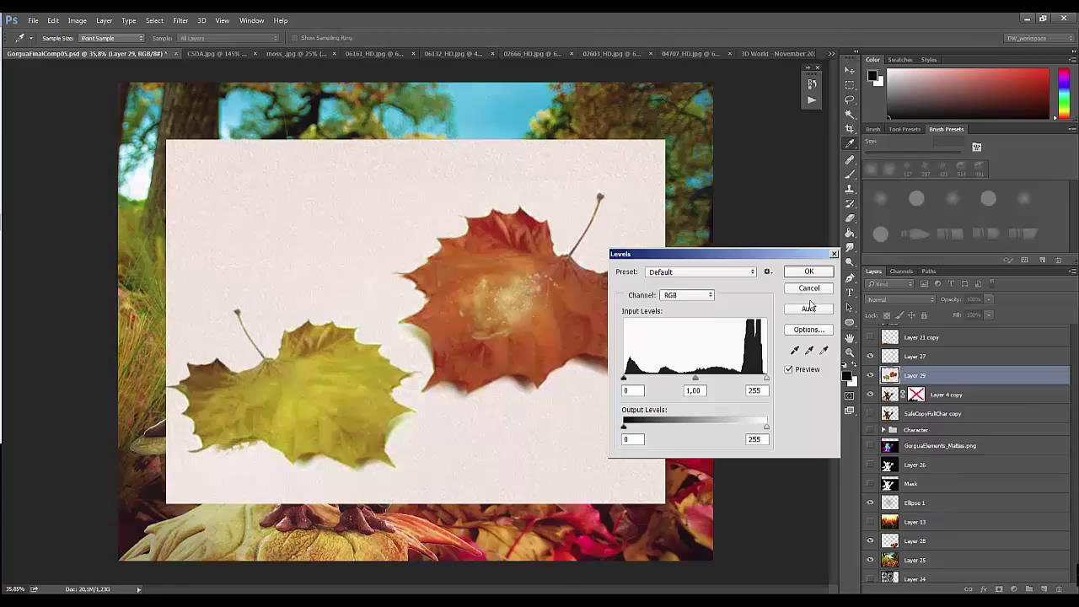
left_click(813, 307)
scroll(1041, 459, "up", 1)
key("ctrl+l")
left_click_drag(625, 379, 638, 379)
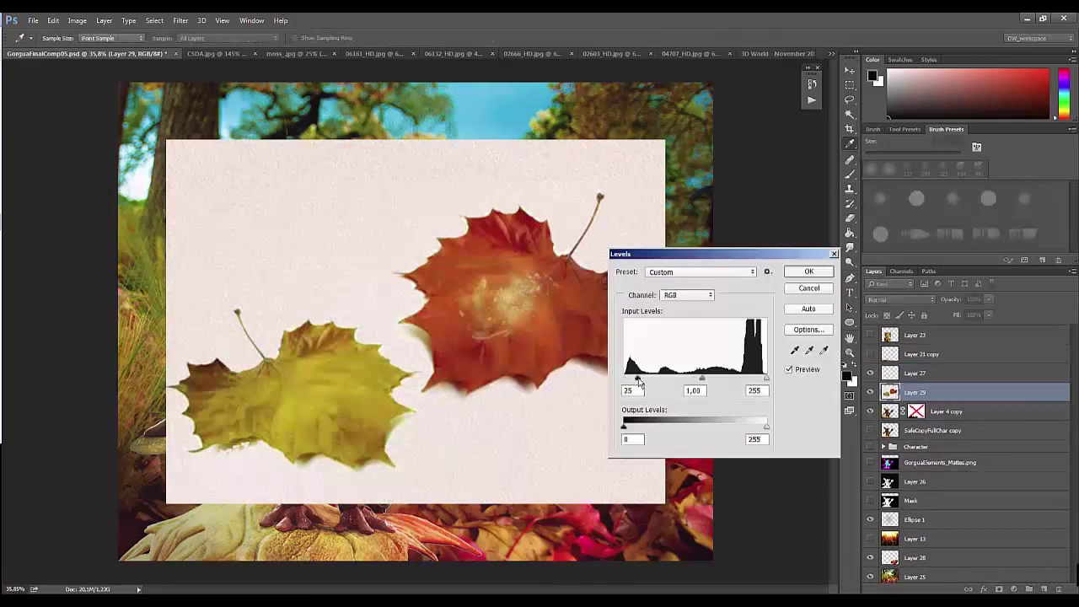
key("Return")
Step: Apply Hue/Saturation (Saturation +5, Lightness +14), set the leaf layer to Screen, and save
key("ctrl+u")
left_click_drag(769, 285, 778, 314)
key("Return")
key("w")
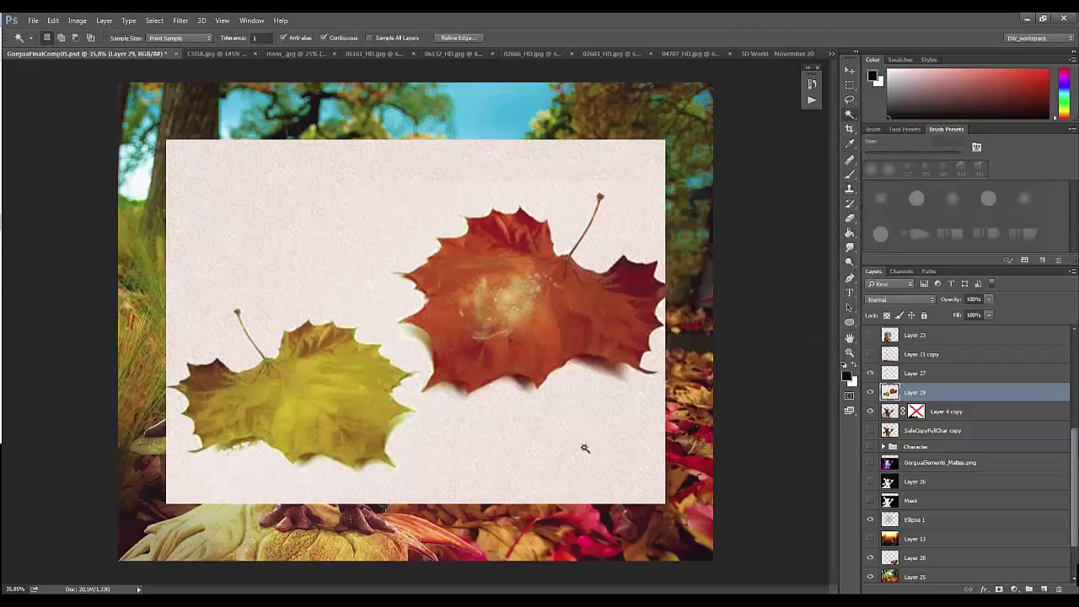
left_click(926, 300)
left_click(886, 397)
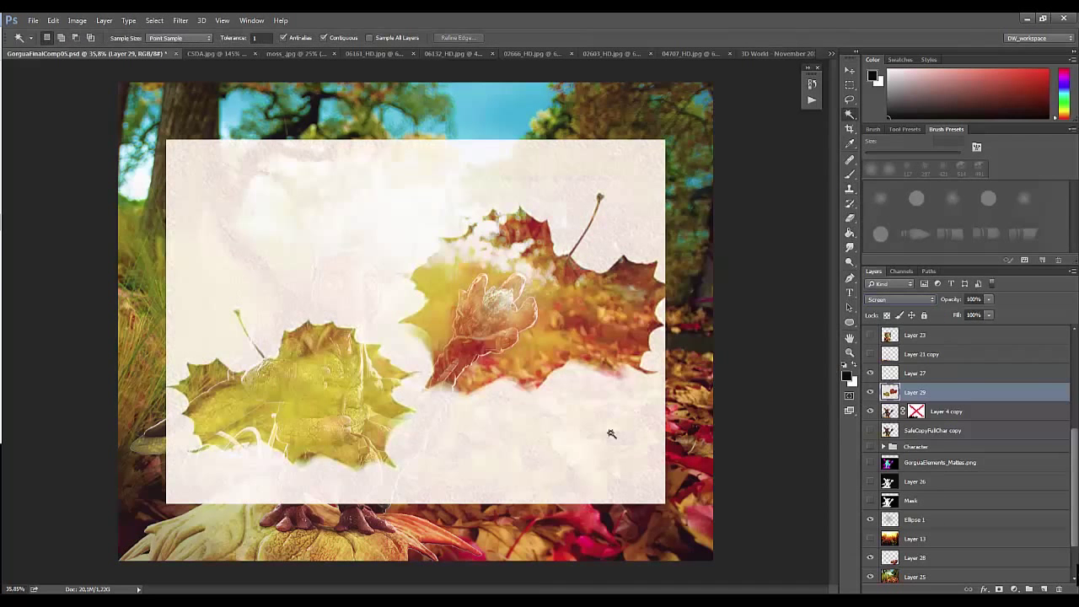
key("ctrl+s")
Step: Move the leaf overlay down and right, then try other blend modes on it
key("v")
left_click_drag(630, 465, 641, 546)
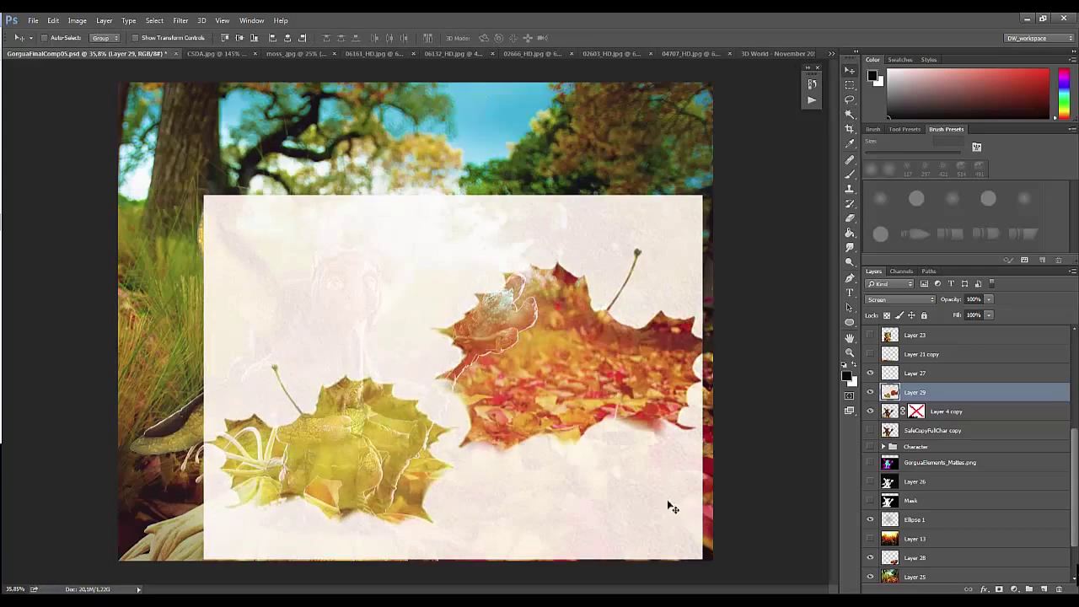
key("shift+plus")
key("shift+plus")
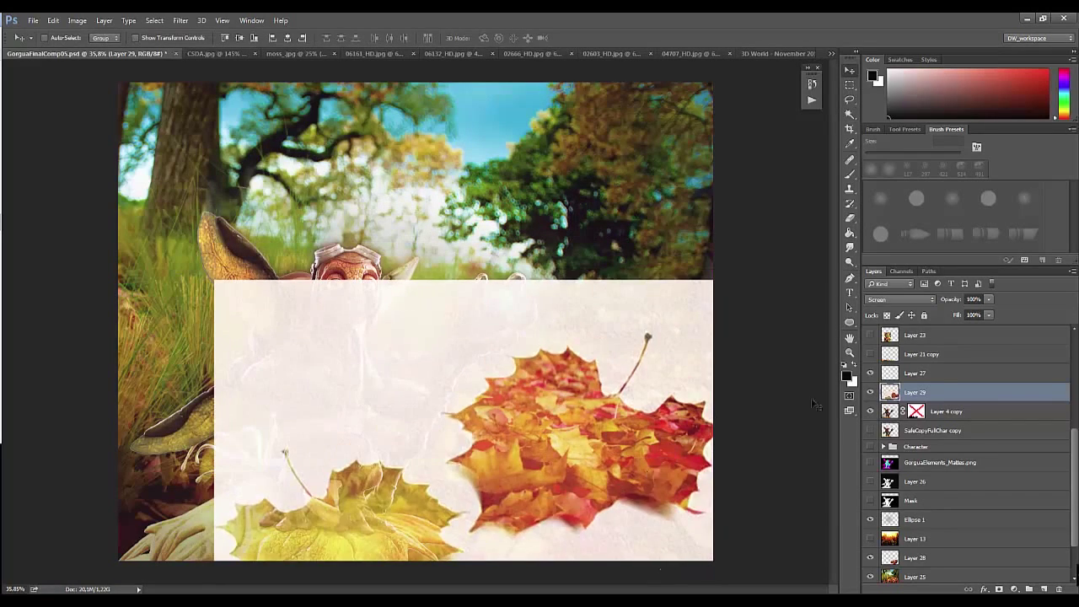
key("shift+plus")
key("shift+plus")
Step: Restore the leaf layer to full opacity, shift it up-left, and delete the paper below the red leaf
key("shift+Up")
key("shift+Up")
key("shift+Up")
key("shift+Up")
key("shift+Up")
key("shift+Up")
key("Return")
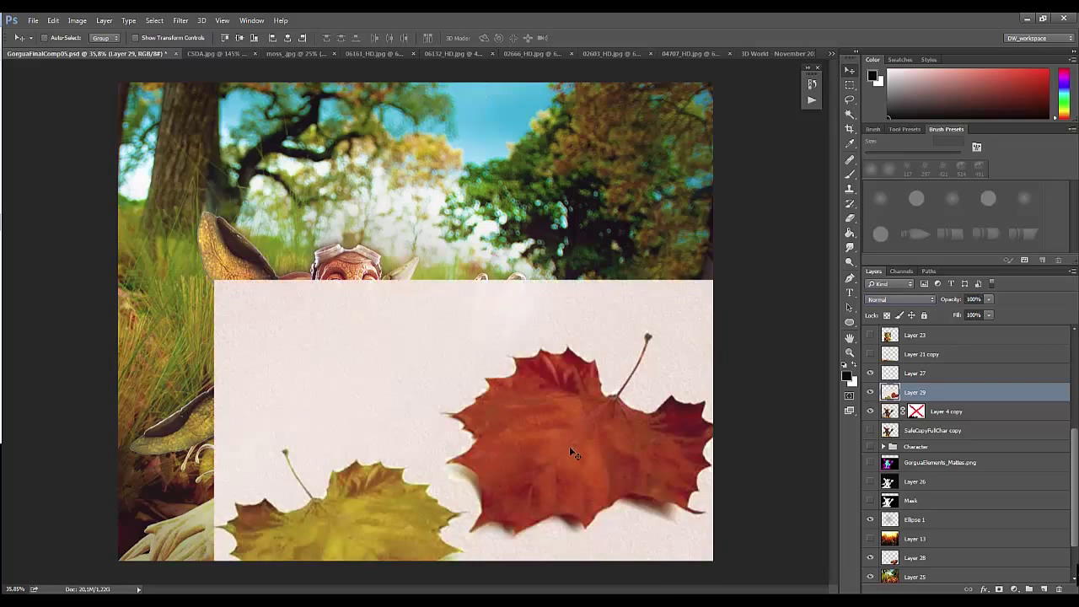
left_click_drag(569, 453, 529, 362)
key("l")
left_click_drag(581, 410, 550, 438)
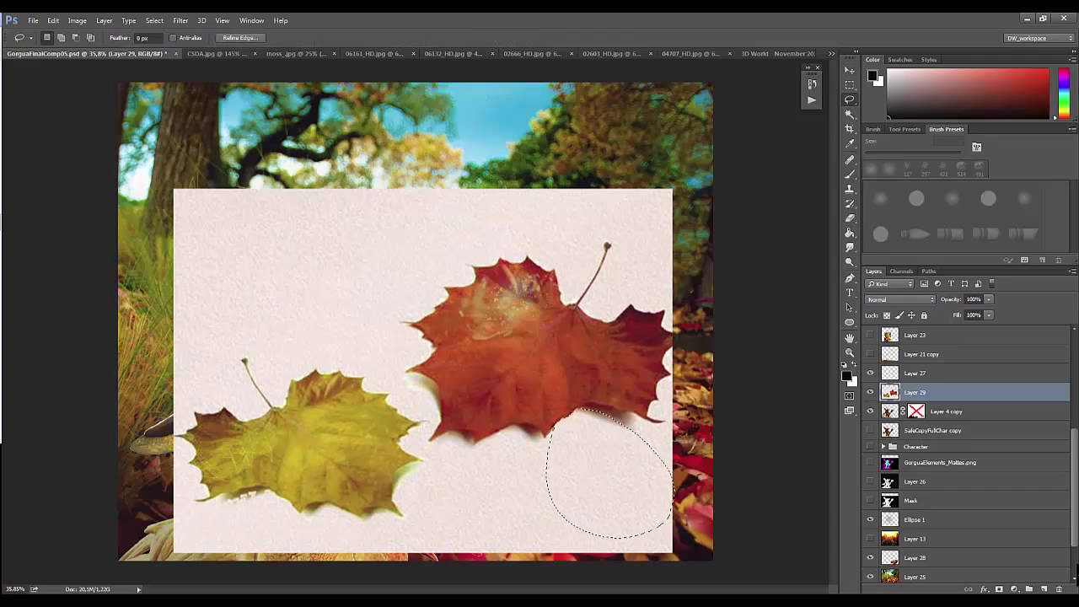
key("Delete")
key("ctrl+d")
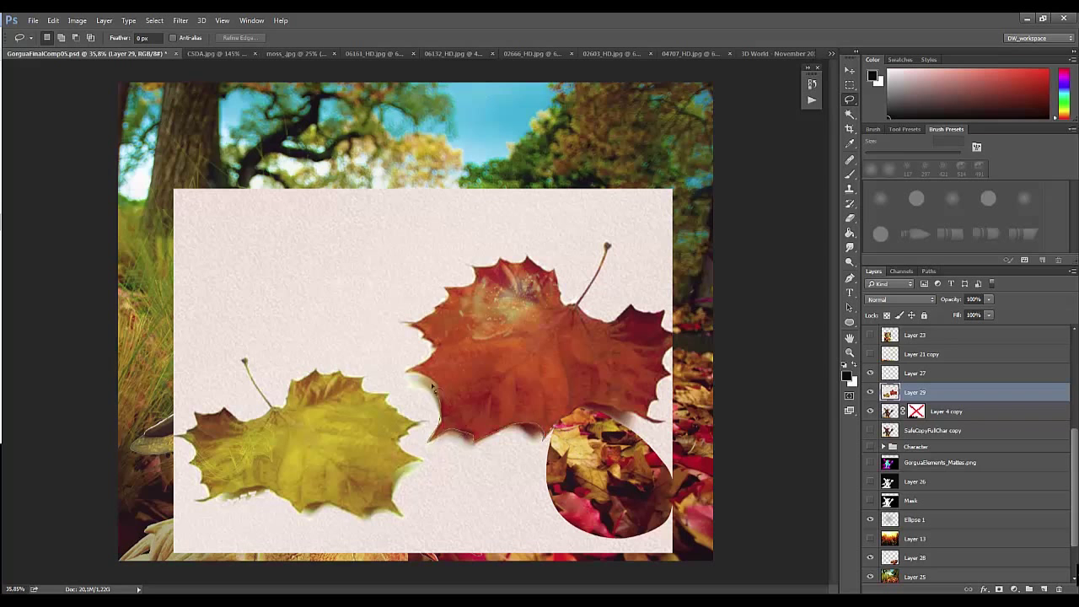
Step: Lasso-delete more paper below, the white strip to the right, and paper above-right of the red leaf
left_click_drag(432, 386, 435, 421)
key("Delete")
key("ctrl+d")
left_click_drag(603, 409, 595, 411)
key("Delete")
key("ctrl+d")
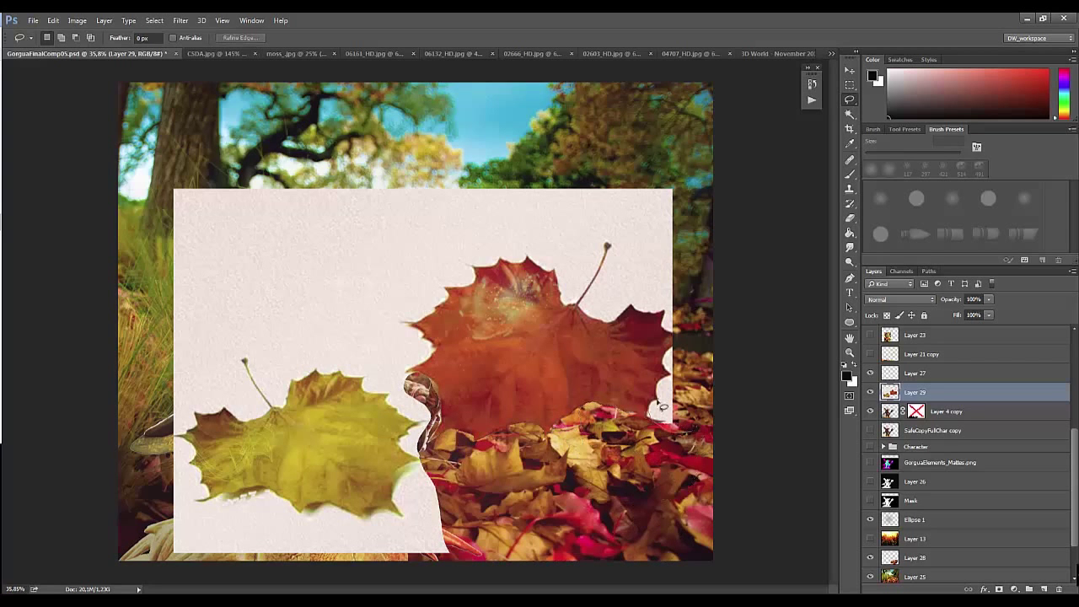
left_click_drag(675, 320, 679, 246)
key("Delete")
key("ctrl+d")
Step: Shift the leaf paper up and right, then delete the paper beside the leaf pile
key("v")
mouse_move(631, 364)
left_mouse_down()
mouse_move(641, 498)
mouse_move(585, 455)
left_mouse_up()
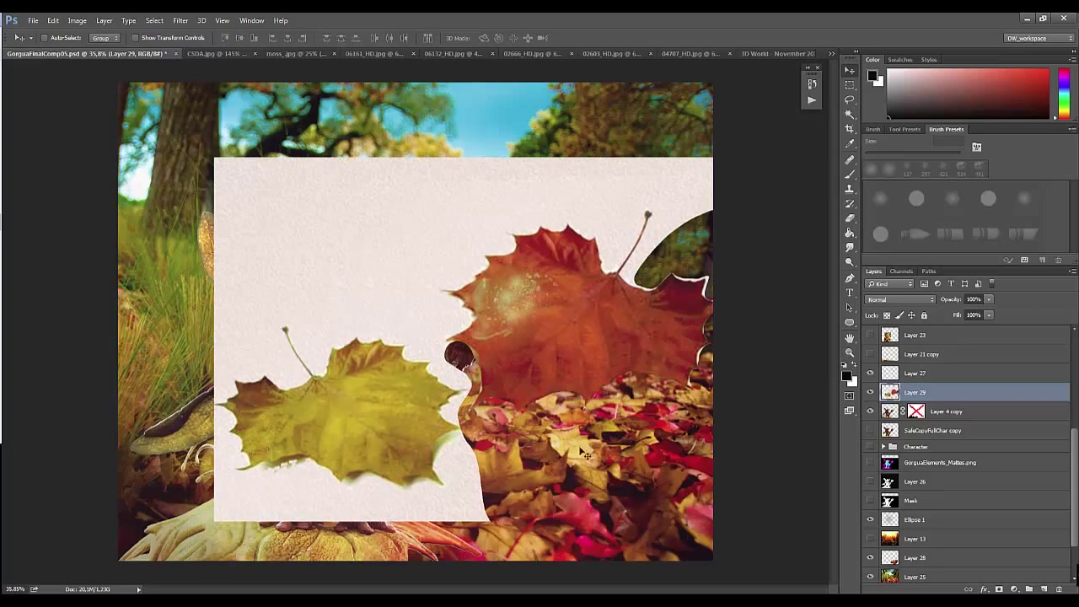
key("l")
left_click_drag(477, 432, 480, 456)
key("Delete")
key("ctrl+d")
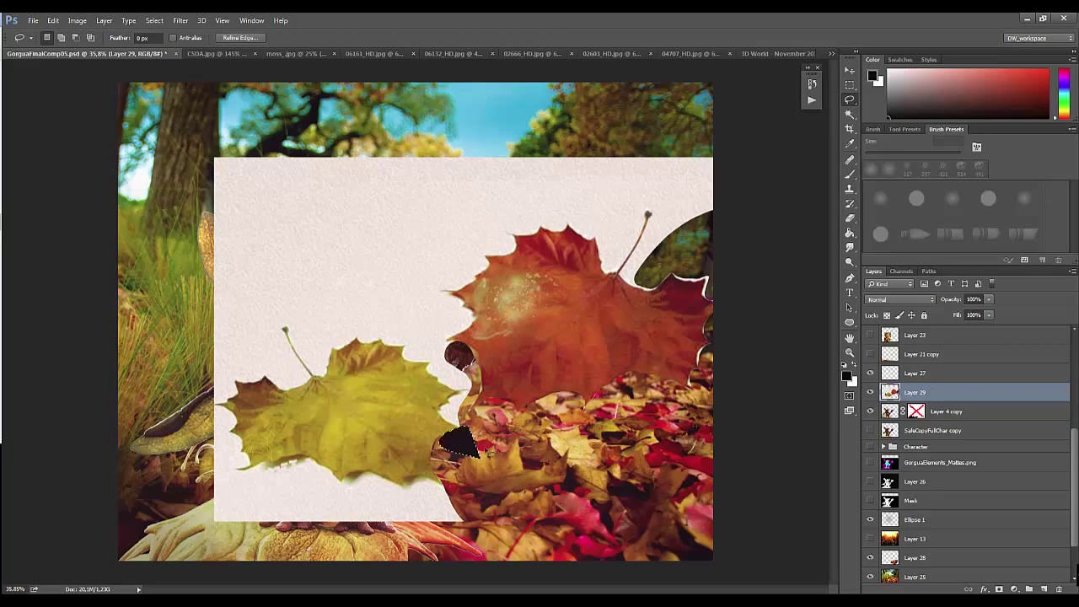
key("Delete")
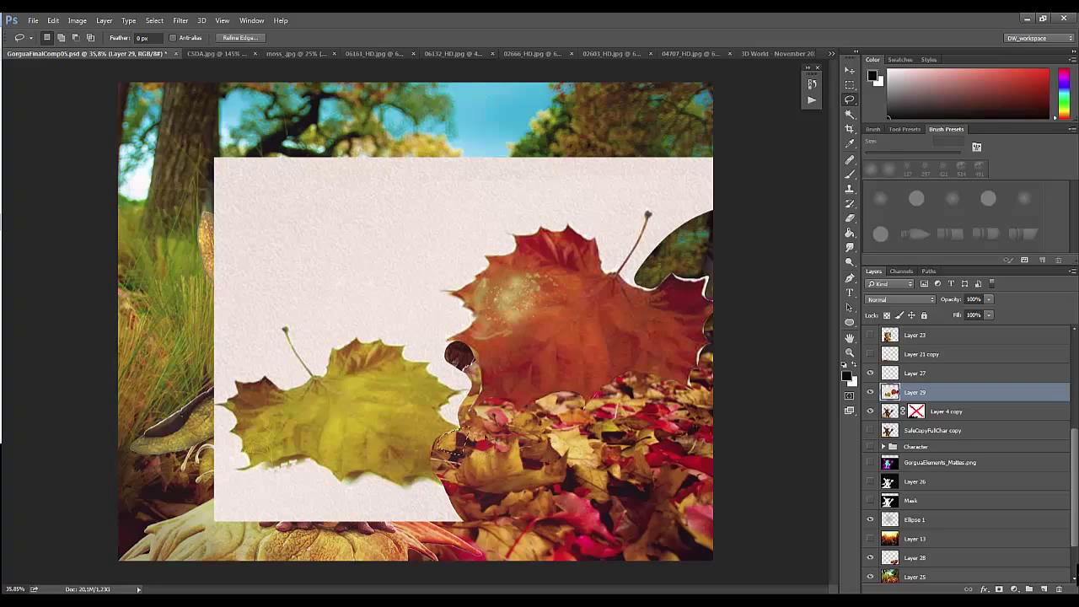
Step: Trace around the red leaf's edge, then delete a small paper patch near the leaves
mouse_move(473, 392)
left_mouse_down()
mouse_move(440, 381)
mouse_move(466, 397)
left_mouse_up()
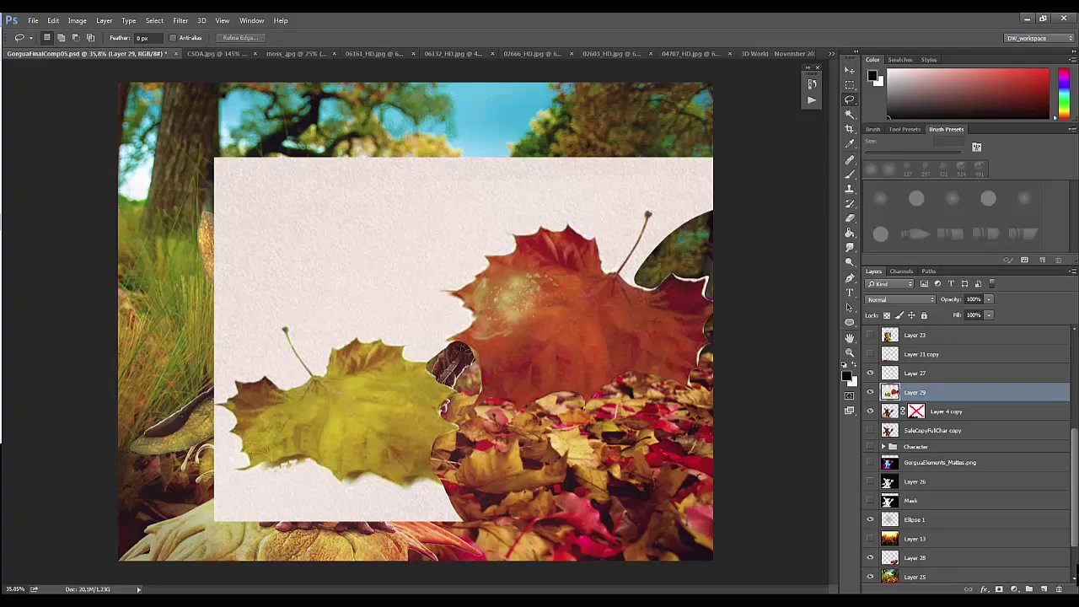
left_click_drag(404, 353, 477, 285)
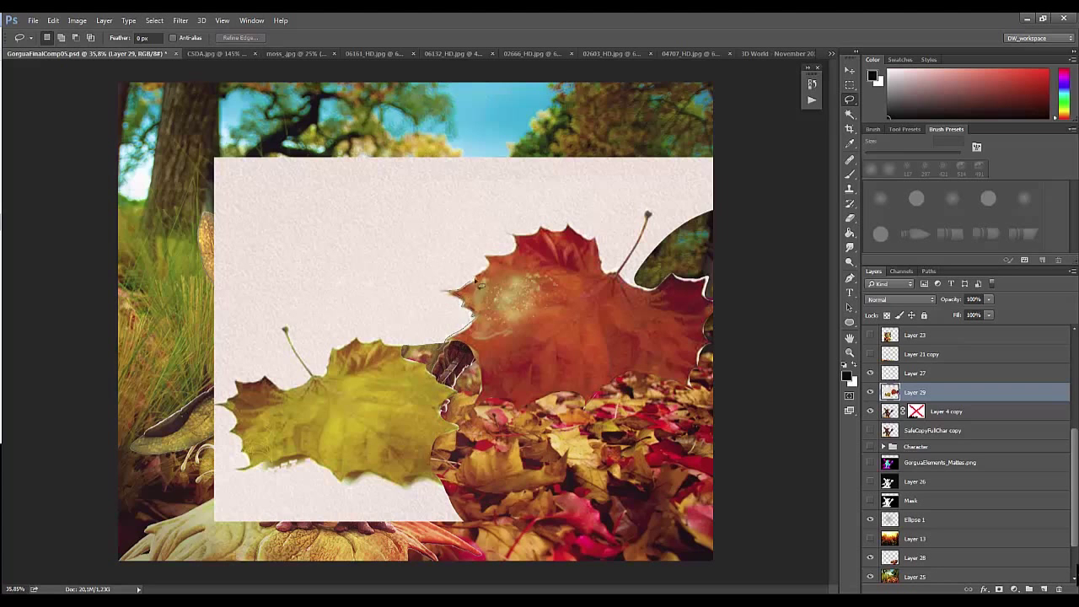
left_click_drag(574, 231, 668, 285)
key("ctrl+d")
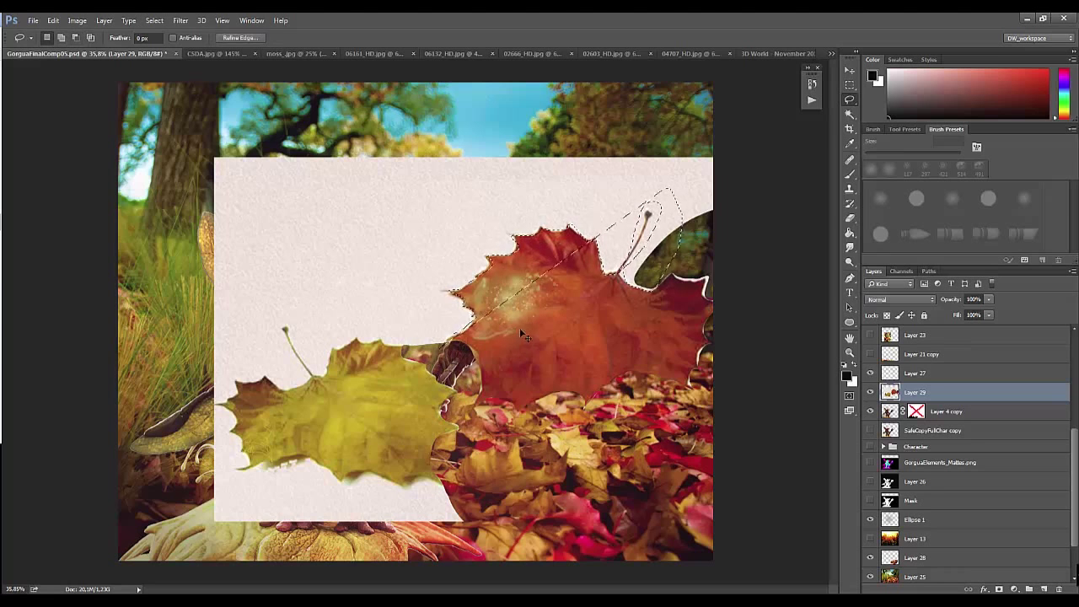
left_click_drag(457, 328, 435, 346)
key("Delete")
key("ctrl+d")
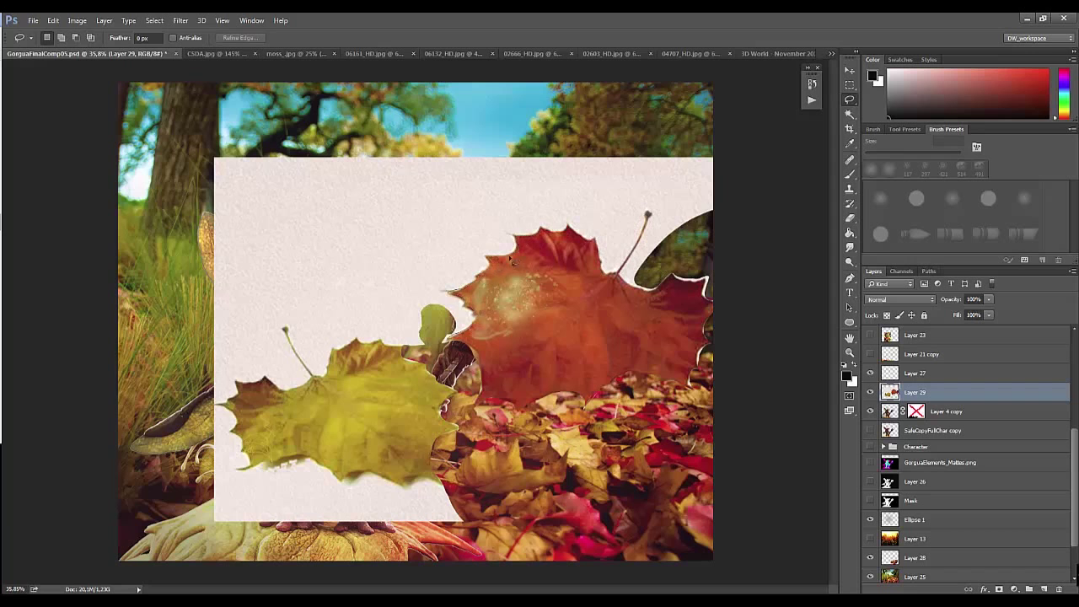
Step: Delete the paper above-left of the red leaf, in the upper-left, around the creature's head, and upper-right
left_click_drag(562, 236, 434, 348)
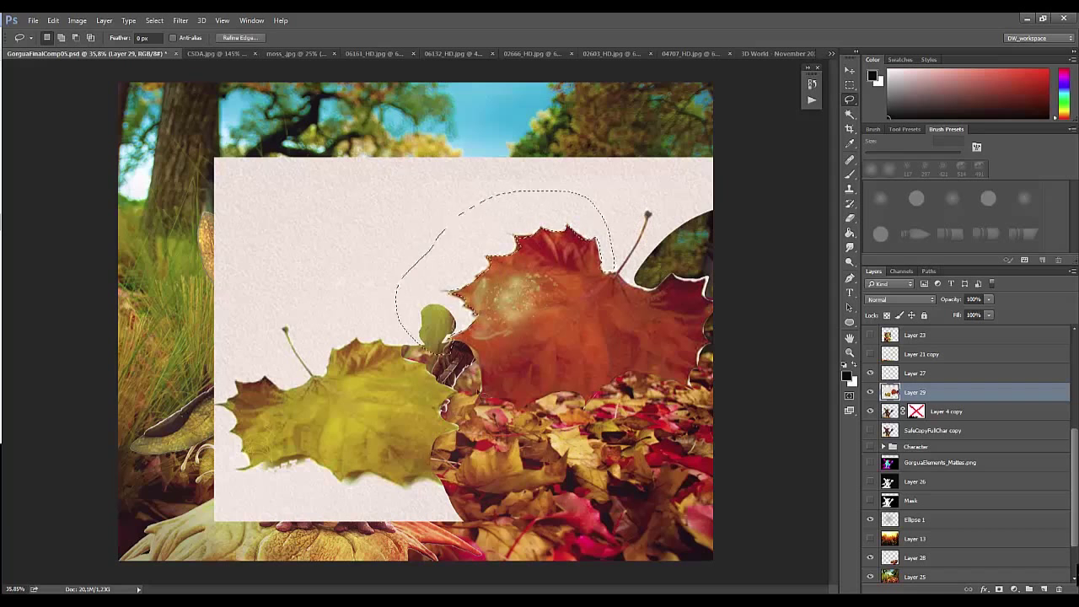
key("Delete")
left_click_drag(435, 251, 436, 251)
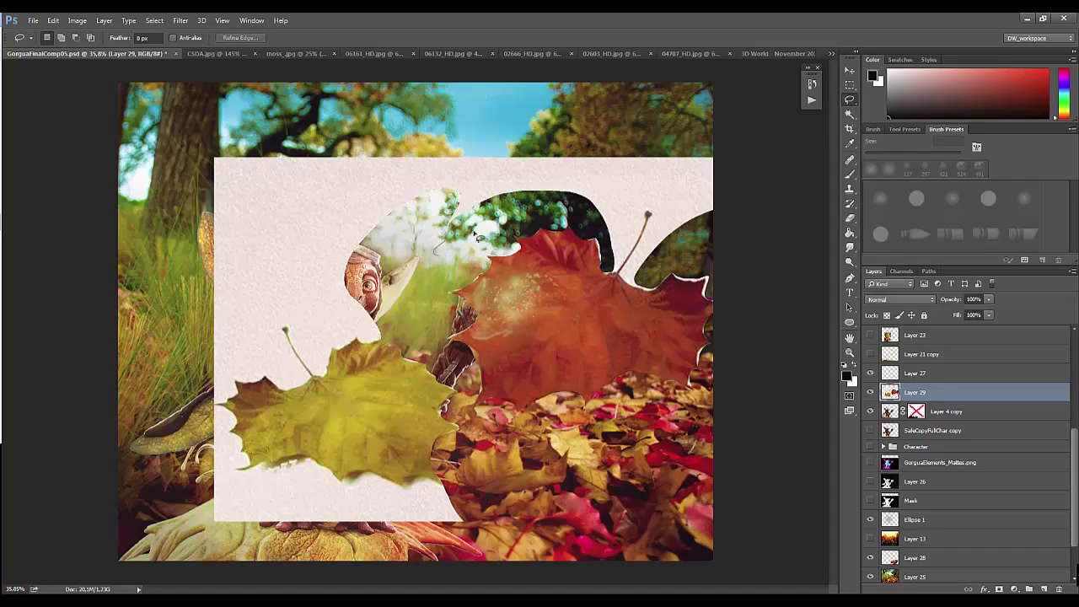
key("Delete")
left_click_drag(211, 279, 384, 287)
key("Delete")
left_click_drag(540, 190, 594, 158)
key("Delete")
Step: Remove the remaining paper edge and the white patches beside the creature's face and under its wing
mouse_move(664, 137)
left_mouse_down()
mouse_move(662, 222)
mouse_move(746, 223)
left_mouse_up()
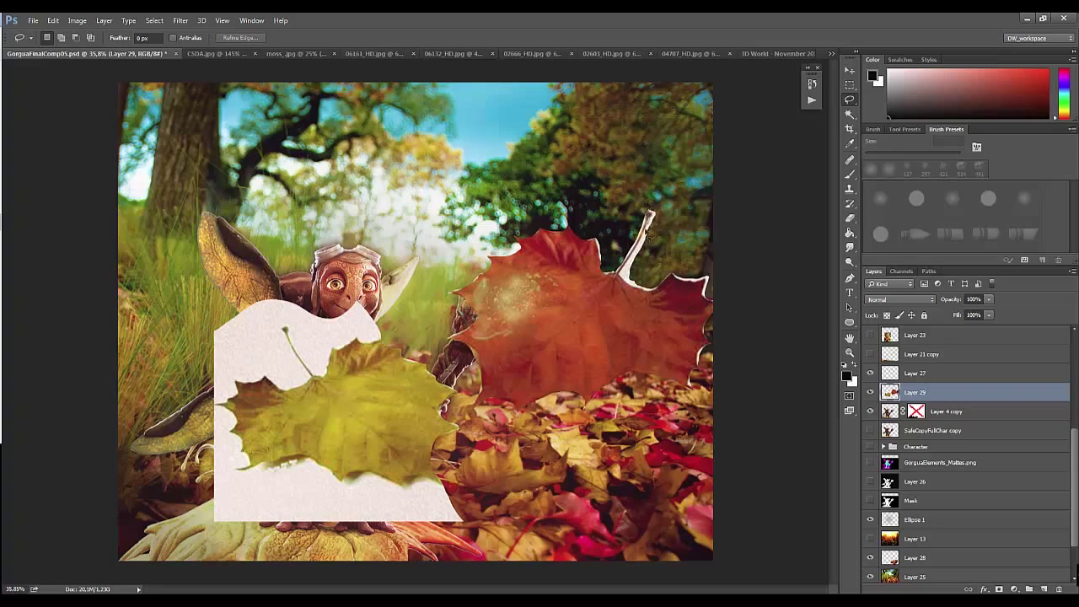
left_click_drag(671, 279, 702, 311)
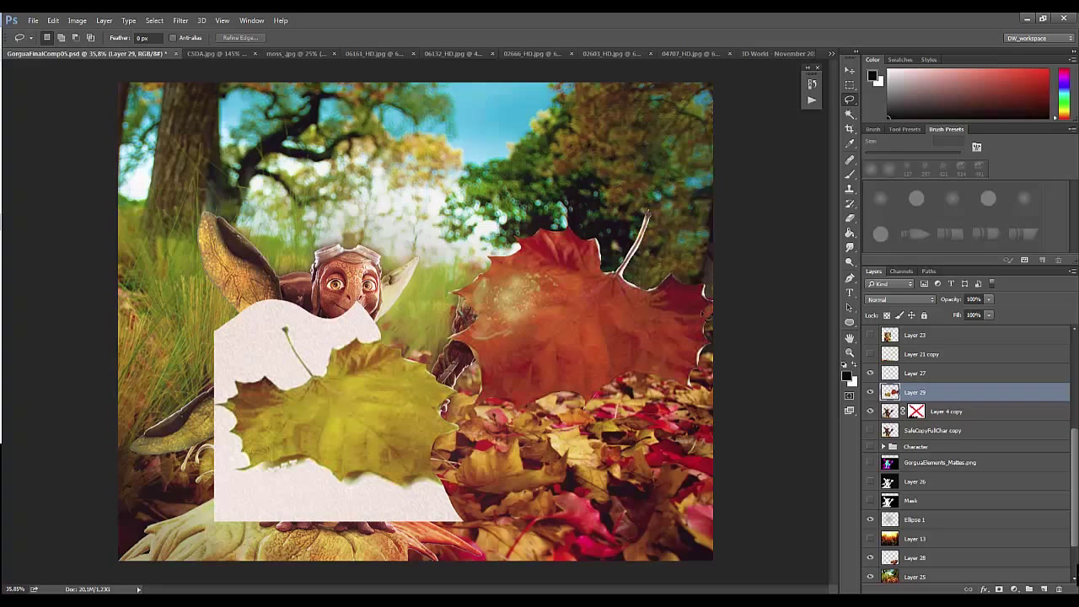
key("Delete")
key("Return")
key("ctrl+d")
key("Delete")
key("Return")
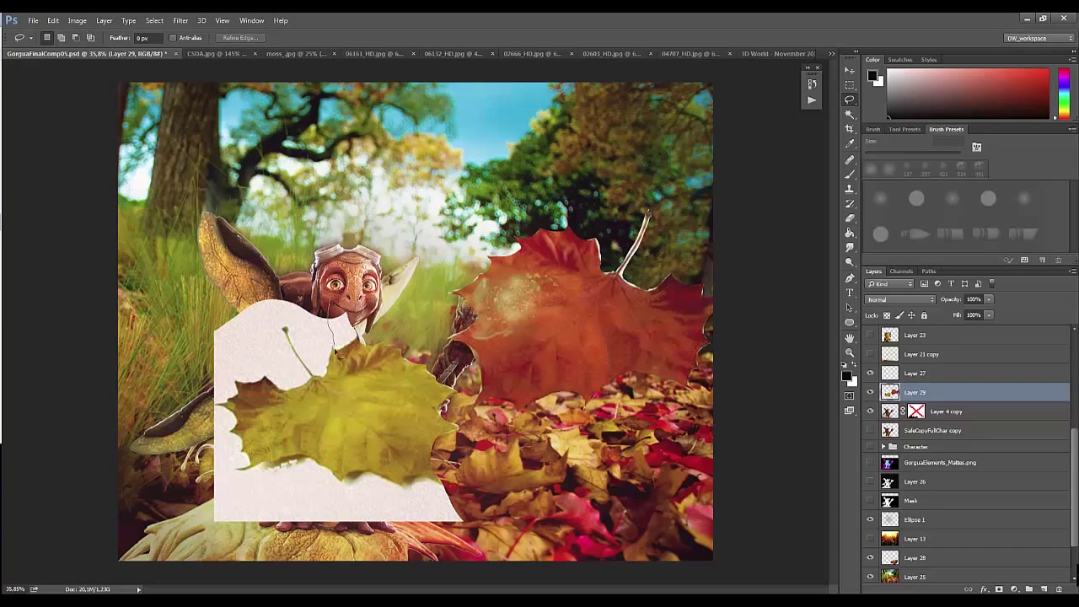
left_click_drag(272, 216, 223, 362)
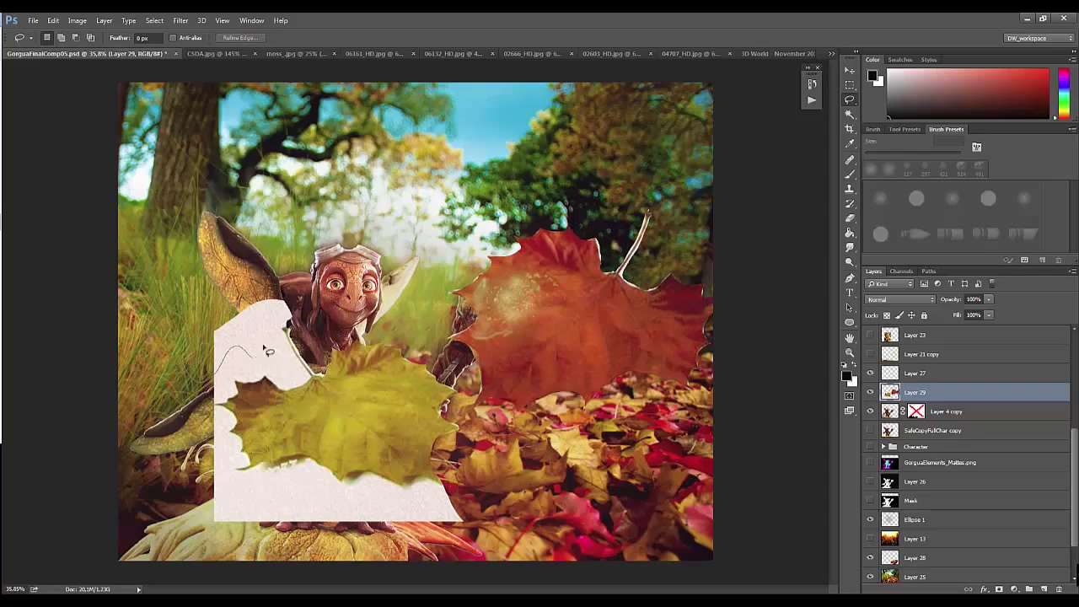
key("Delete")
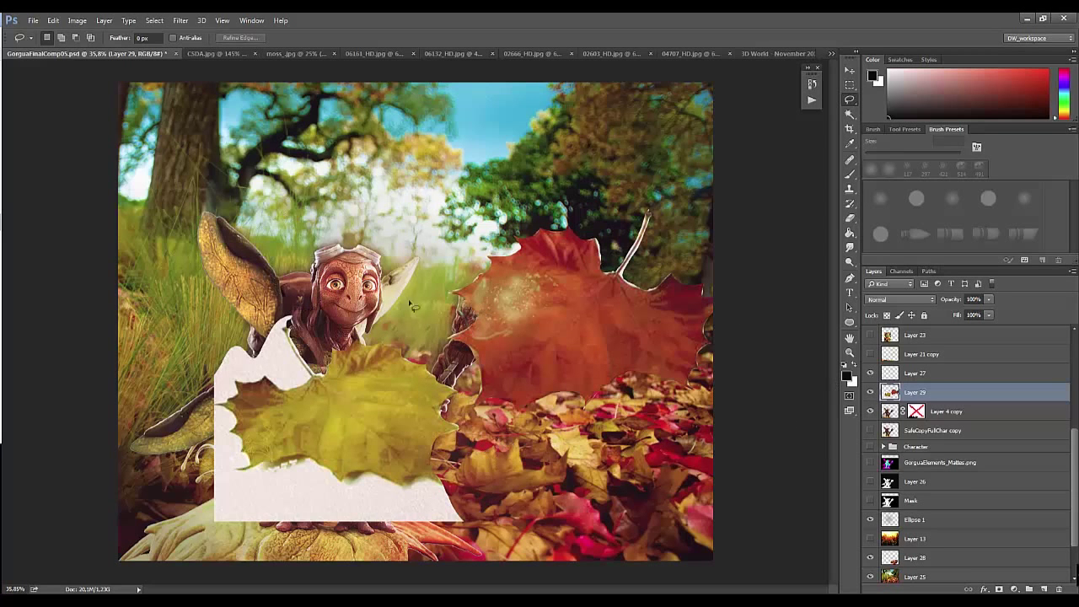
Step: Copy the yellow leaf onto its own new layer and hide it
left_click_drag(161, 328, 464, 346)
key("ctrl+j")
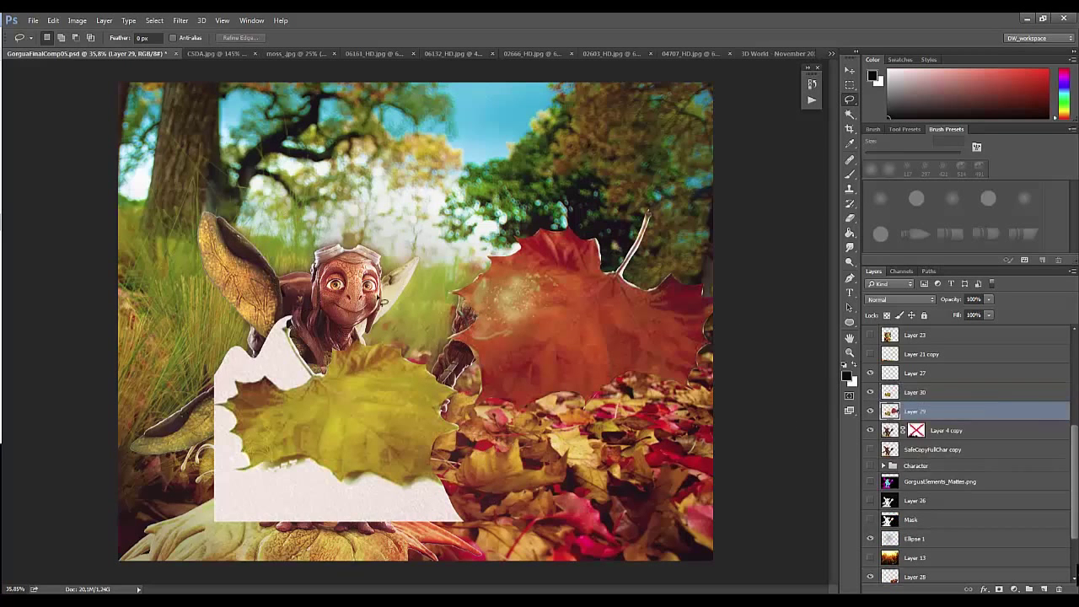
key("Delete")
Step: Move the red leaf lower and rotate it with Free Transform, then zoom in
key("v")
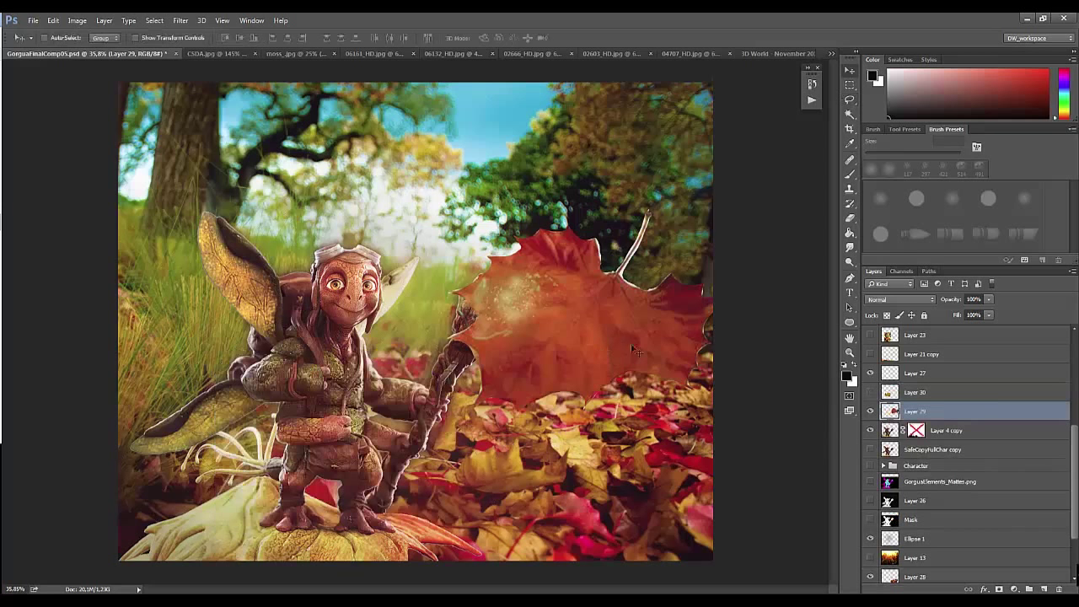
left_click_drag(629, 337, 619, 482)
key("ctrl+t")
mouse_move(444, 370)
left_mouse_down()
mouse_move(637, 427)
mouse_move(523, 491)
left_mouse_up()
key("Return")
key("z")
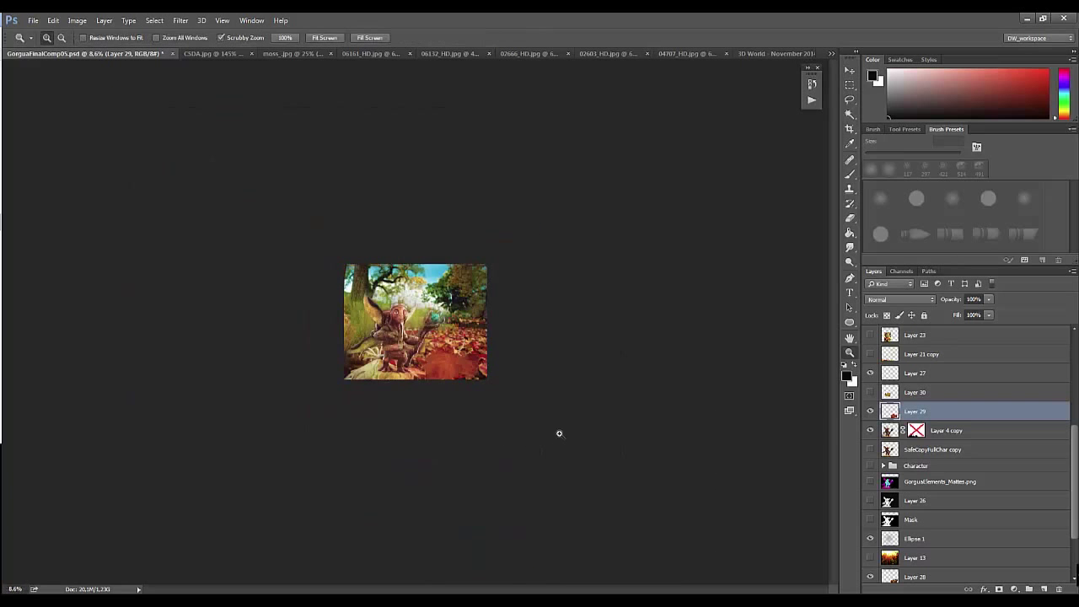
left_click_drag(559, 433, 616, 454)
Step: Skew the red leaf, rotate it about 31° into the lower-right corner, and show the yellow leaf again
key("ctrl+t")
right_click(610, 448)
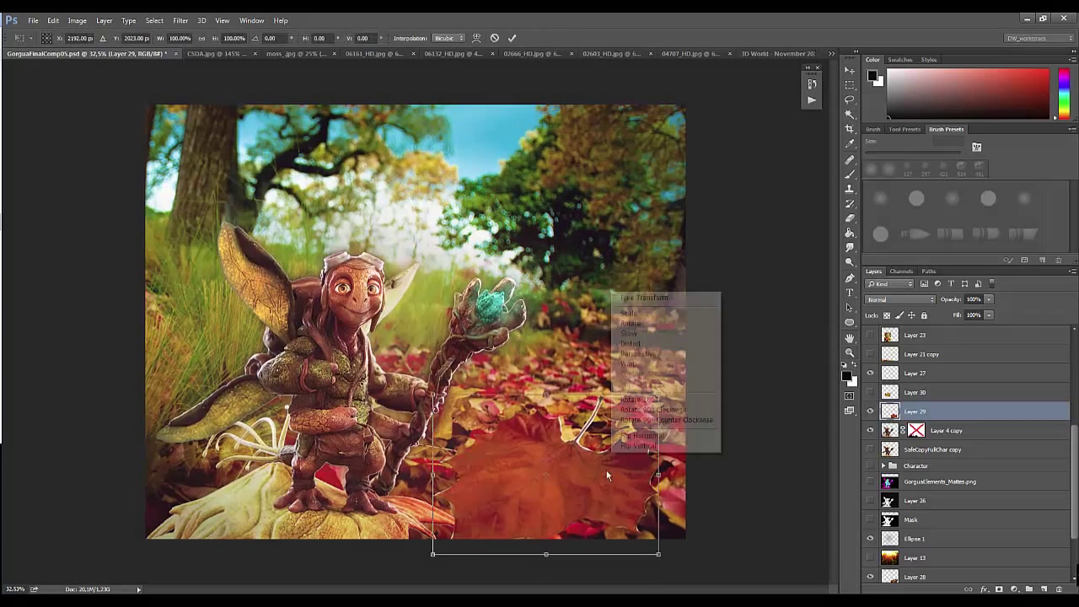
right_click(611, 448)
left_click(641, 342)
left_click_drag(658, 394, 428, 429)
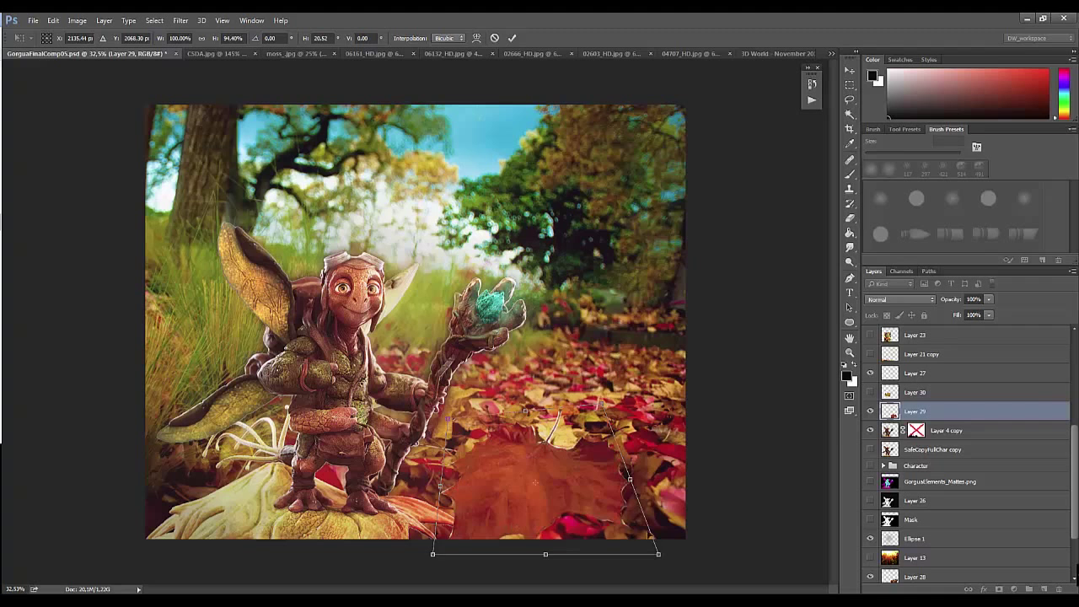
left_click_drag(511, 520, 618, 506)
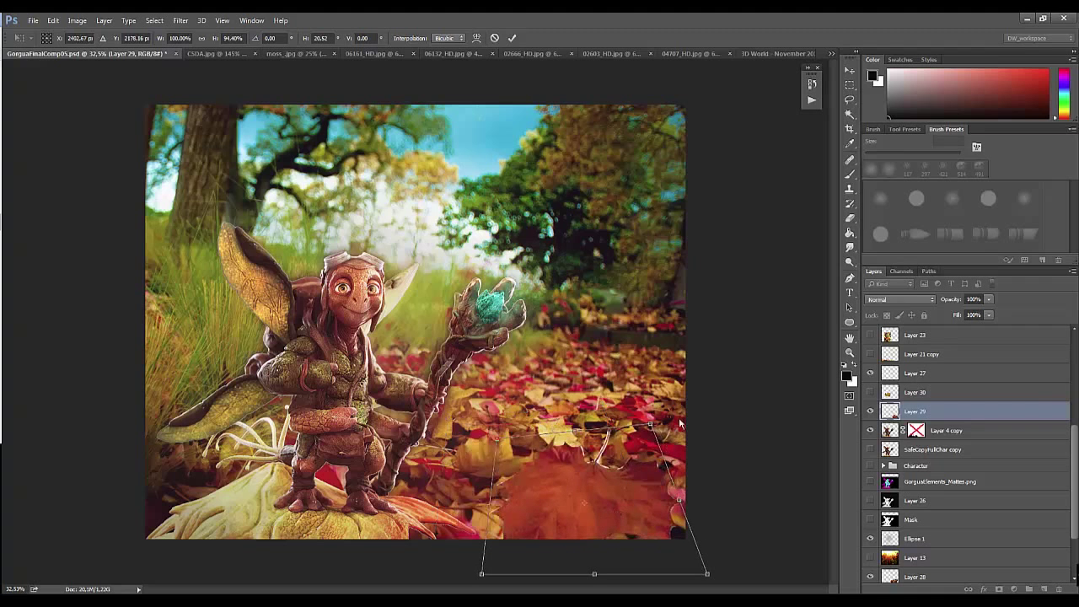
left_click_drag(666, 422, 692, 478)
left_click_drag(595, 496, 690, 502)
key("Return")
key("z")
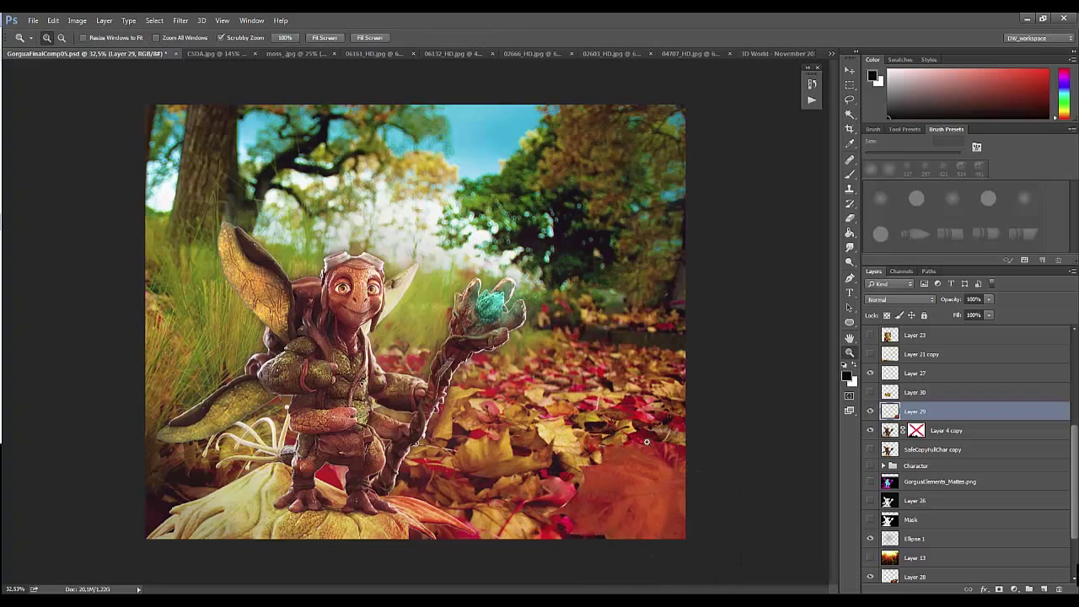
key("ctrl+z")
Step: On the yellow leaf layer, delete the paper at the character's neck and the bottom white patch
key("l")
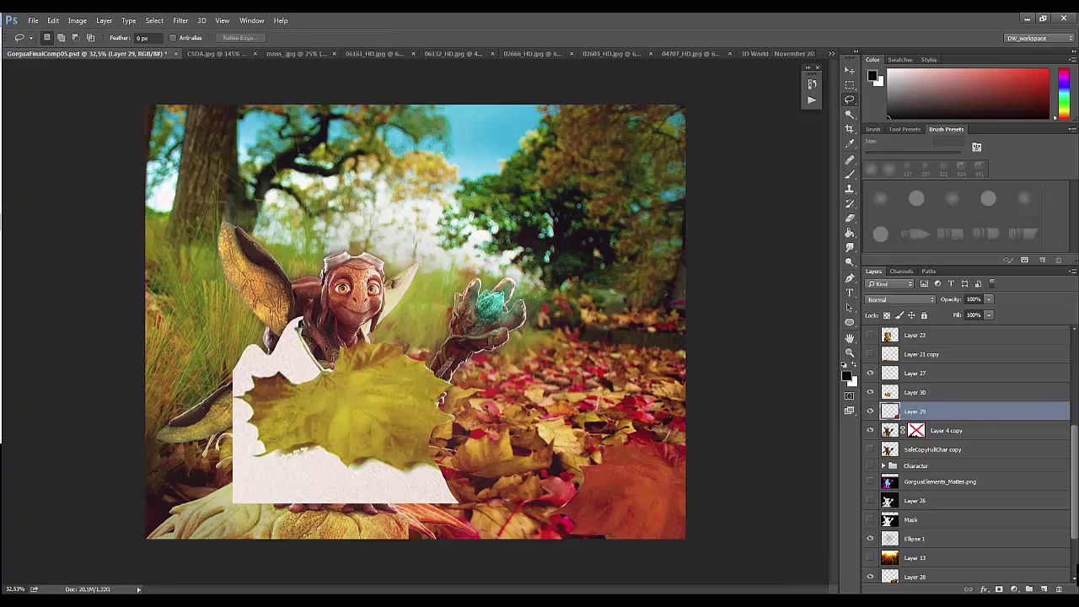
left_click(890, 392, "ctrl")
left_click(915, 392)
left_click_drag(321, 365, 302, 339)
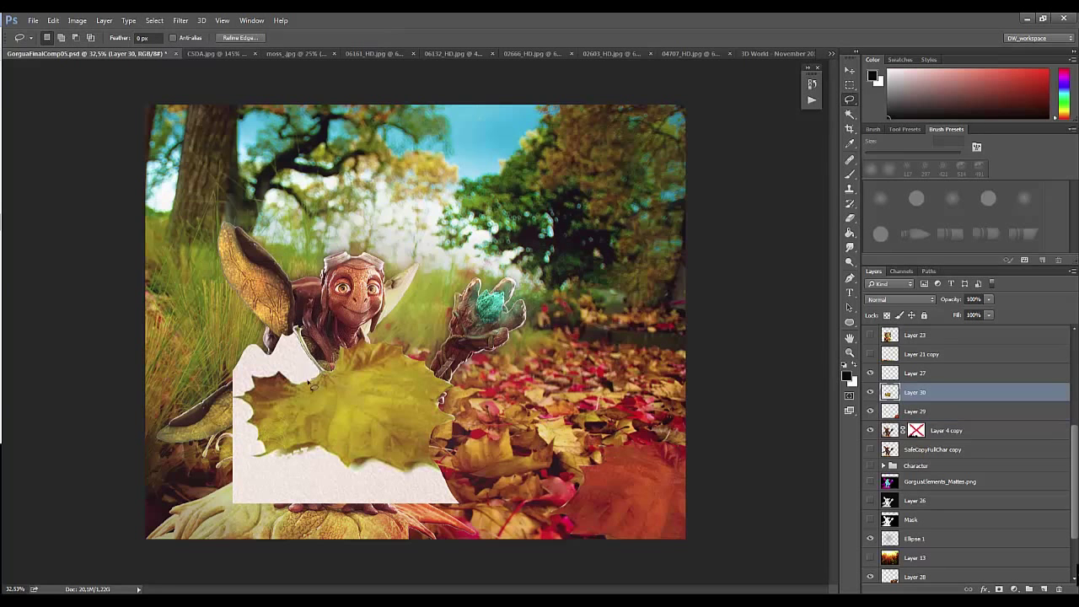
left_click_drag(311, 384, 248, 327)
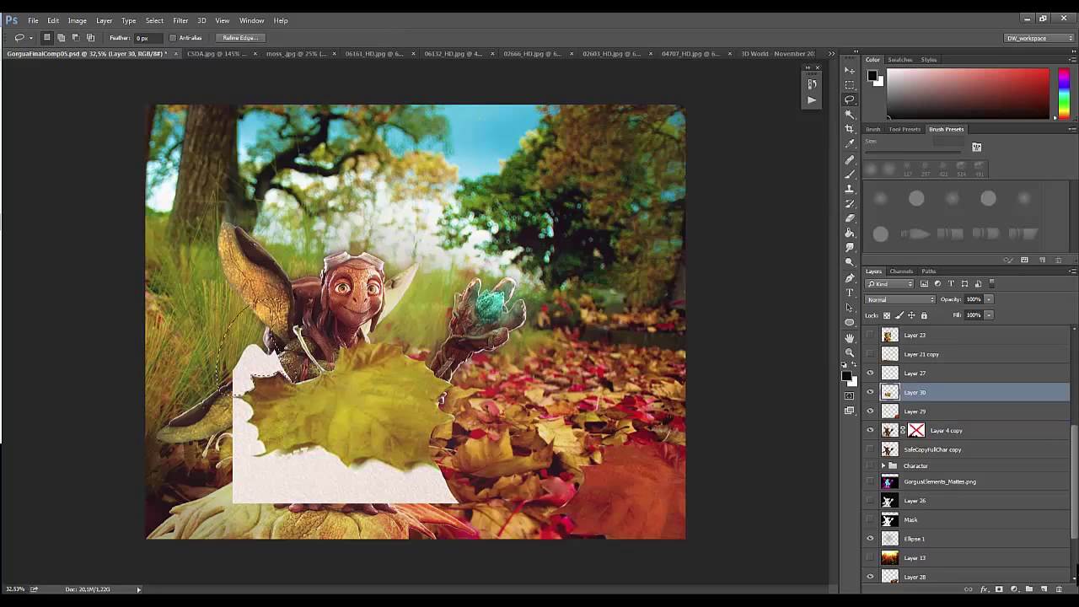
key("Delete")
key("ctrl+d")
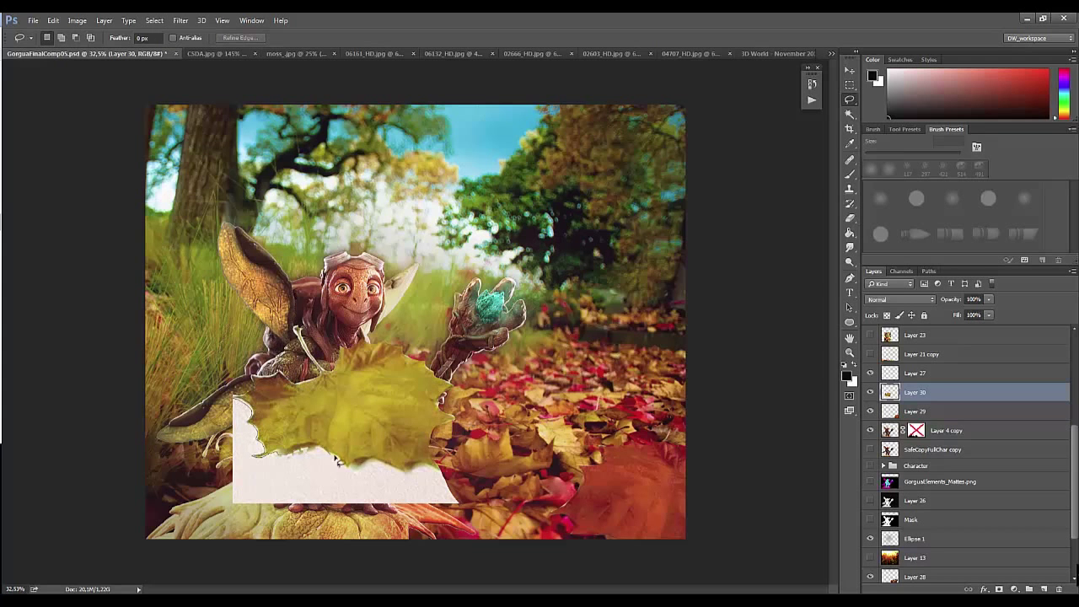
key("Delete")
key("Return")
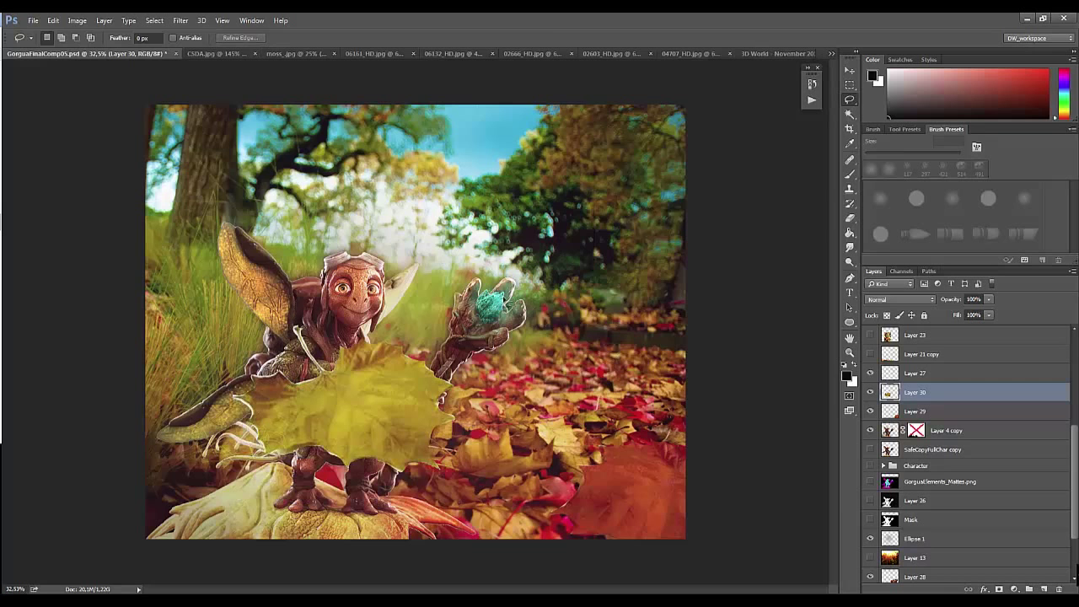
Step: Try skewing, moving, flipping (-100% then 100% width) and rotating the leaf, then cancel the transform
key("v")
key("ctrl+t")
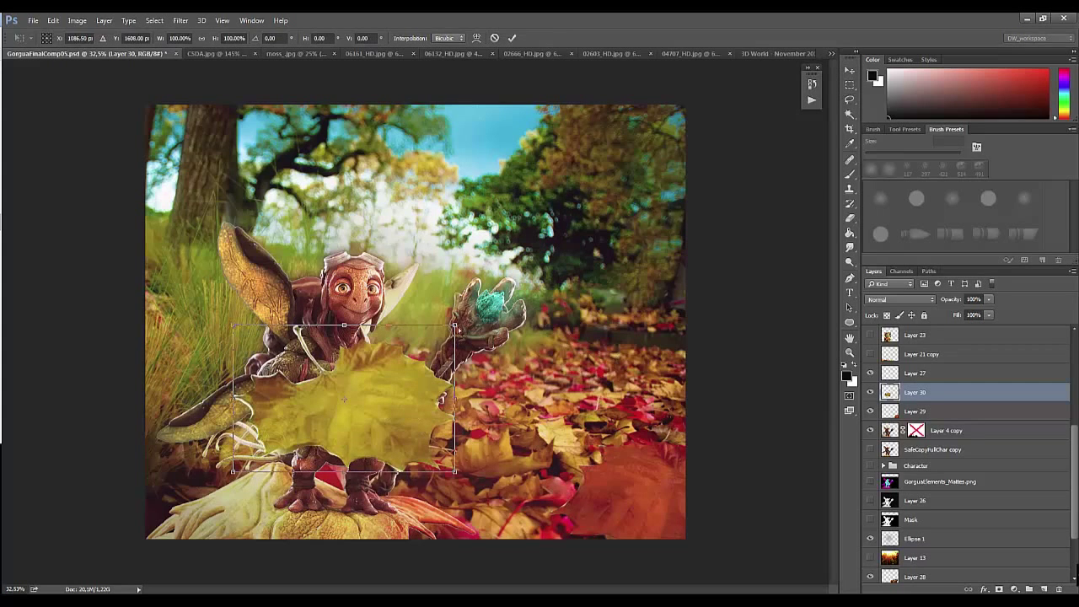
mouse_move(266, 333)
left_mouse_down()
mouse_move(413, 369)
mouse_move(283, 362)
left_mouse_up()
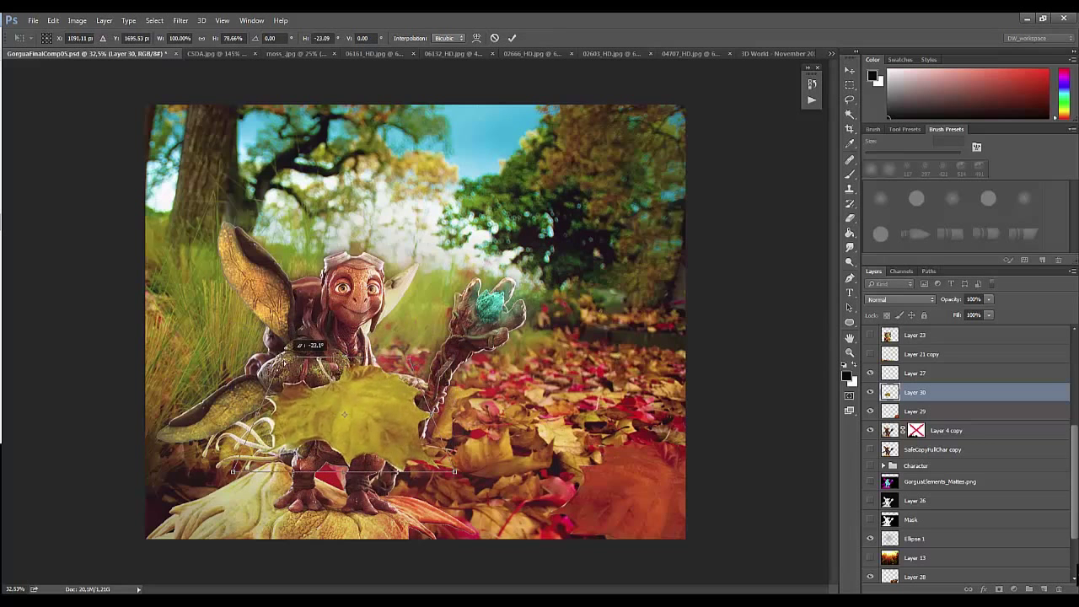
left_click_drag(374, 401, 519, 489)
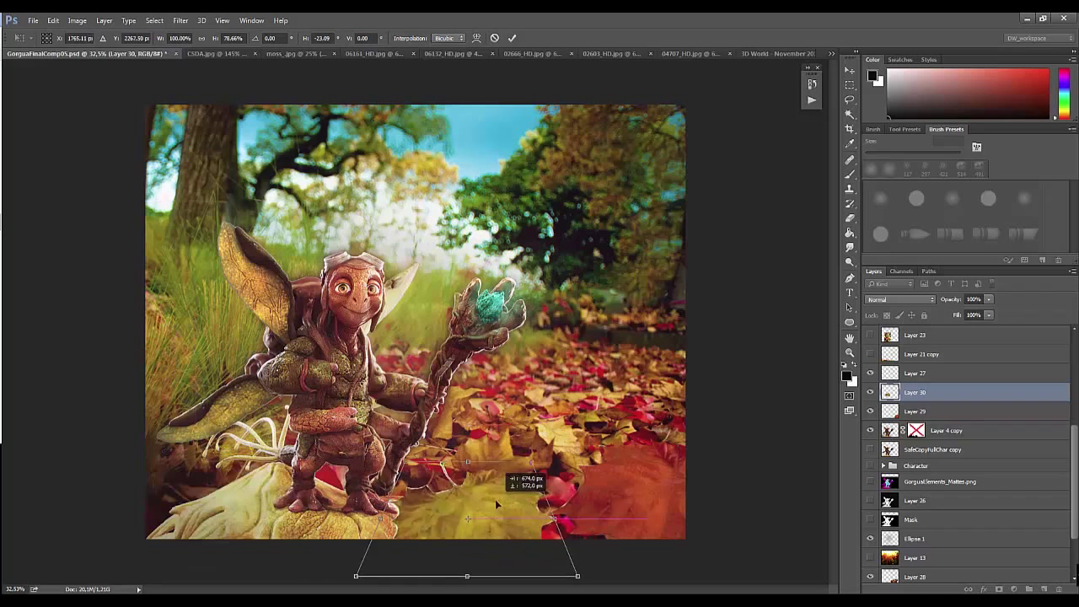
left_click(180, 38)
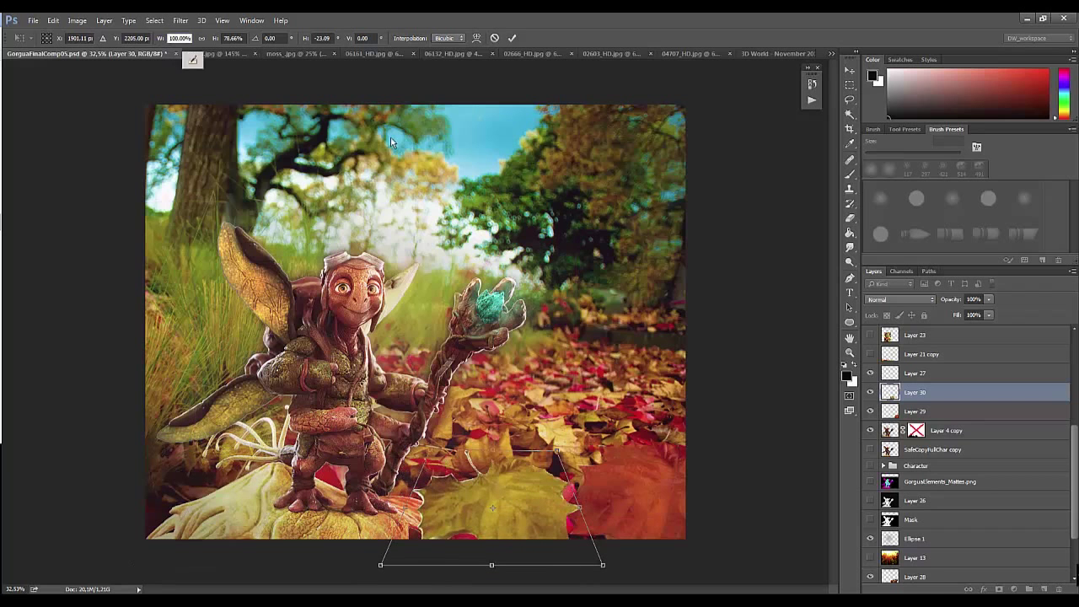
type("-100")
key("Return")
type("100")
key("Return")
left_click_drag(562, 468, 477, 484)
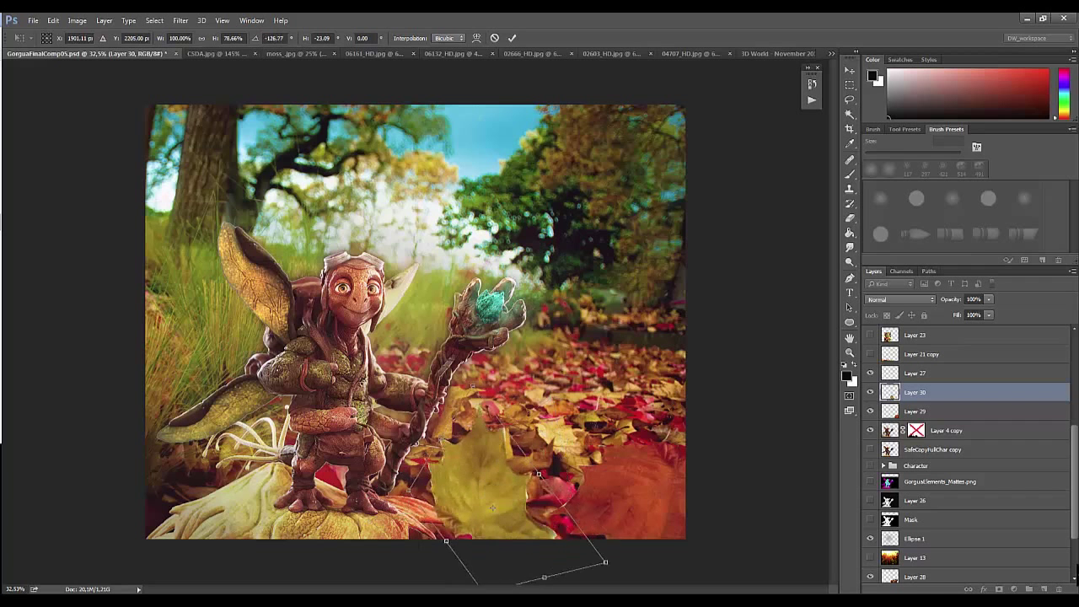
key("Escape")
Step: Distort the leaf's corners, rotate and scale it onto the lower-right ground, and commit
key("ctrl+t")
right_click(428, 362)
key("Escape")
left_click_drag(233, 333, 280, 346)
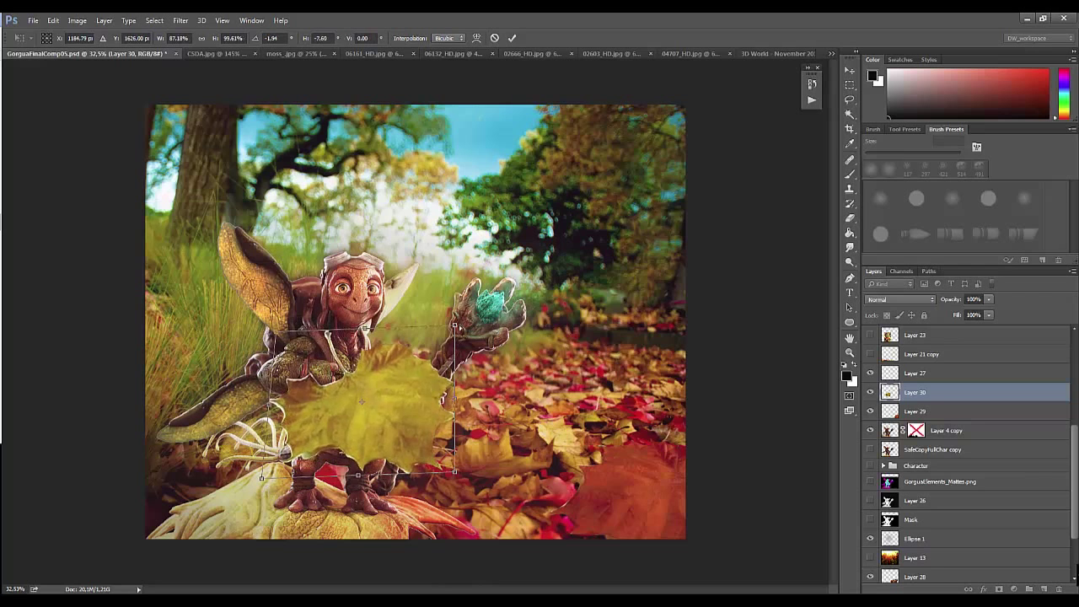
left_click_drag(413, 348, 474, 347)
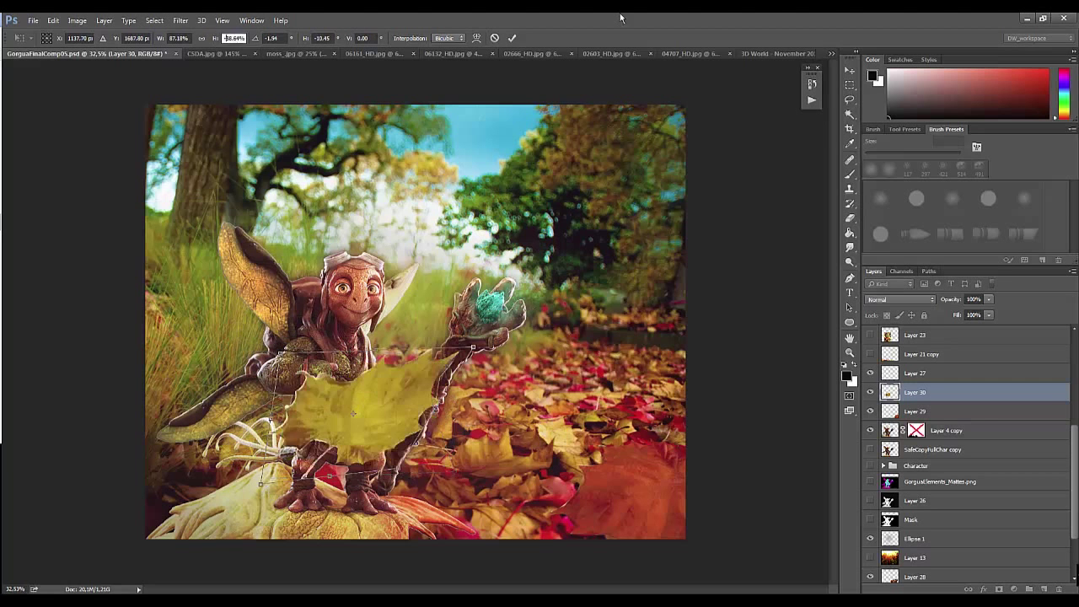
left_click_drag(384, 333, 992, 18)
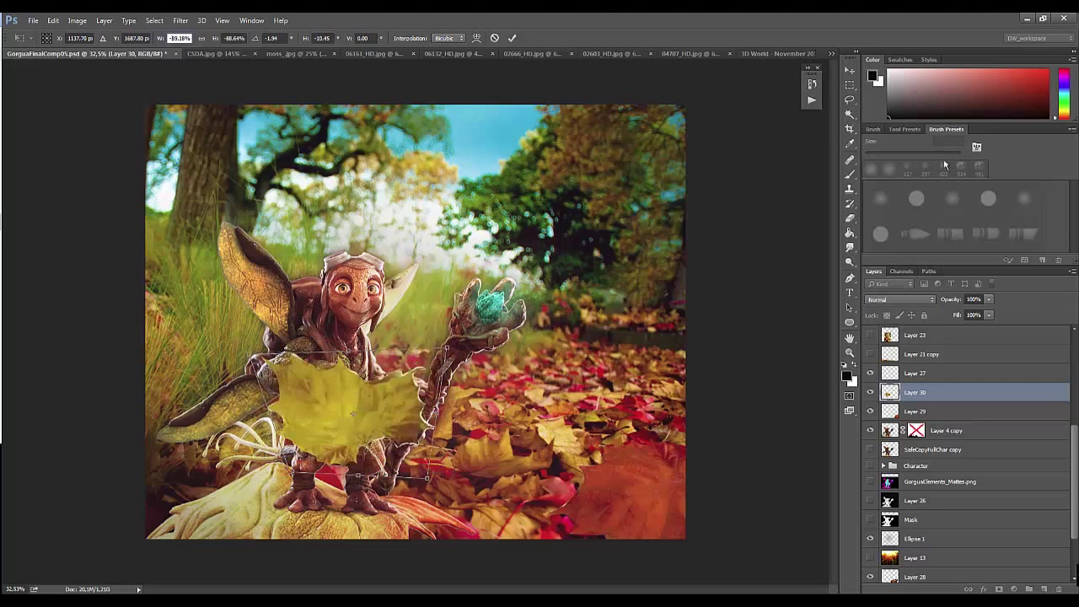
right_click(322, 396)
left_click(354, 447)
mouse_move(434, 359)
left_mouse_down()
mouse_move(420, 370)
mouse_move(428, 375)
left_mouse_up()
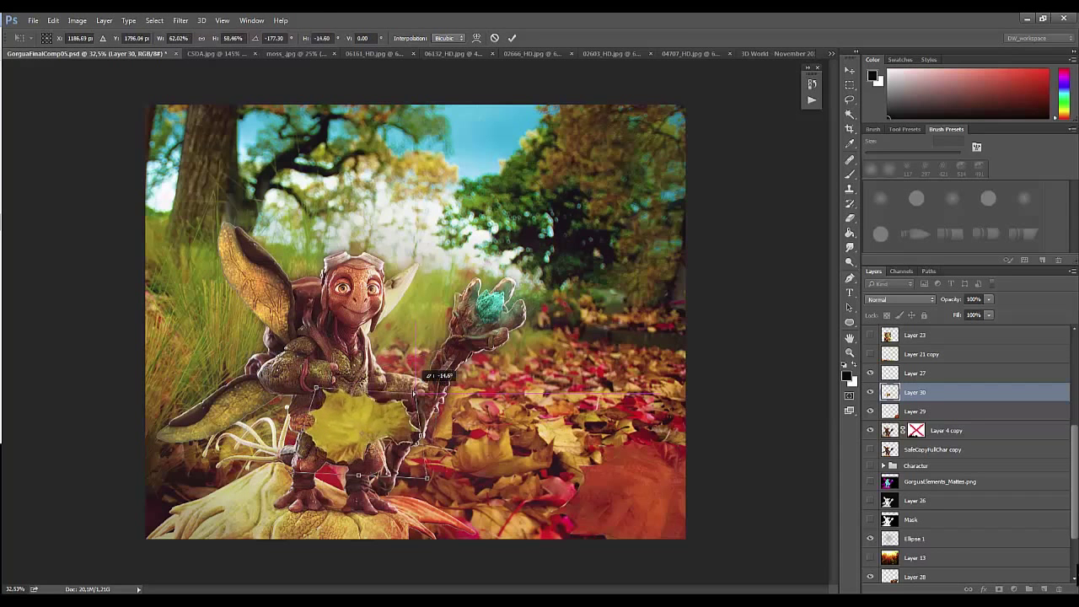
mouse_move(428, 477)
left_mouse_down()
mouse_move(481, 480)
mouse_move(337, 535)
mouse_move(489, 474)
mouse_move(506, 447)
mouse_move(460, 338)
left_mouse_up()
left_click_drag(327, 401, 556, 487)
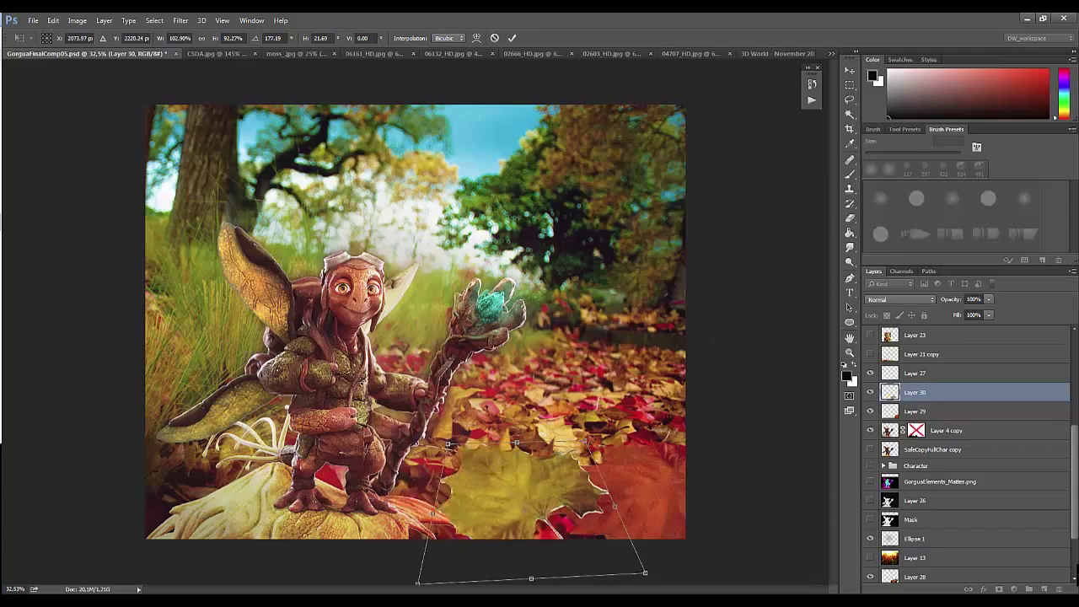
key("Return")
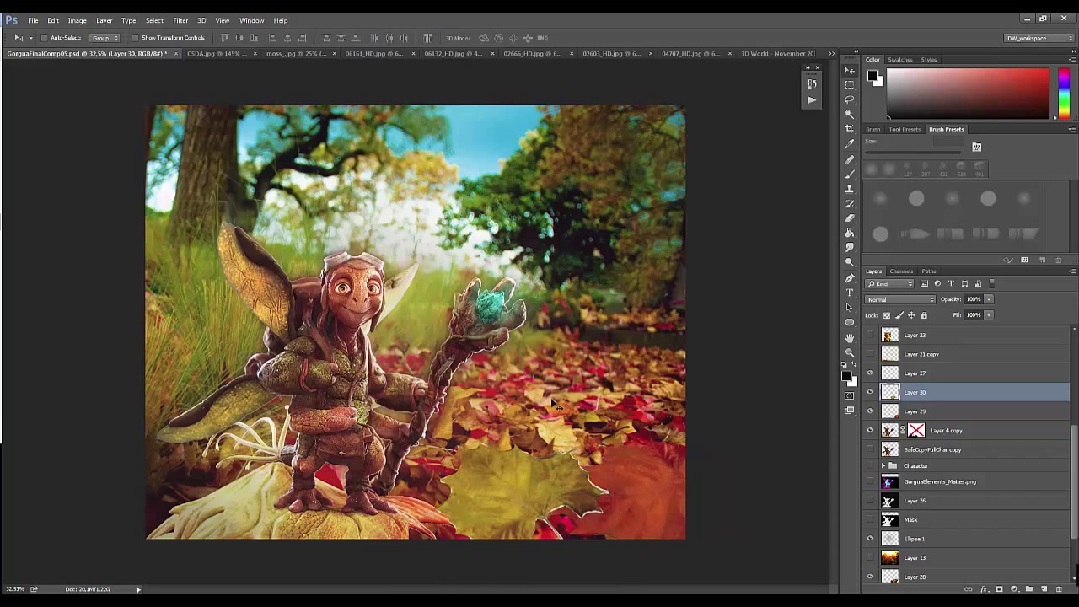
Step: Move Layer 30 below Layer 4 copy, trying then discarding a Bevel and Emboss style
key("ctrl+bracketleft")
key("ctrl+bracketleft")
left_click_drag(506, 472, 518, 481)
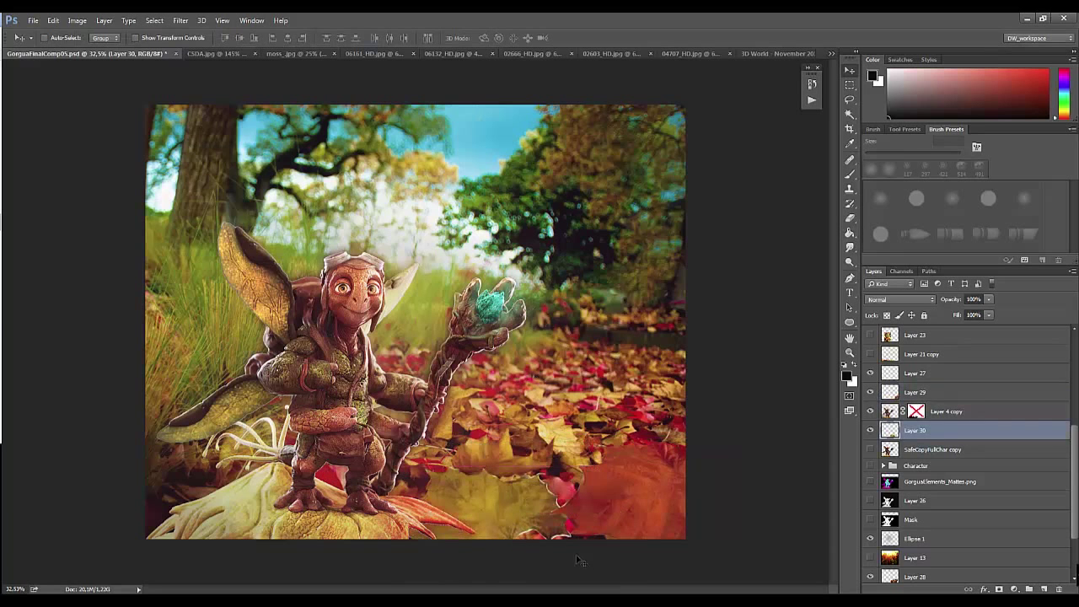
double_click(915, 432)
left_click(674, 196)
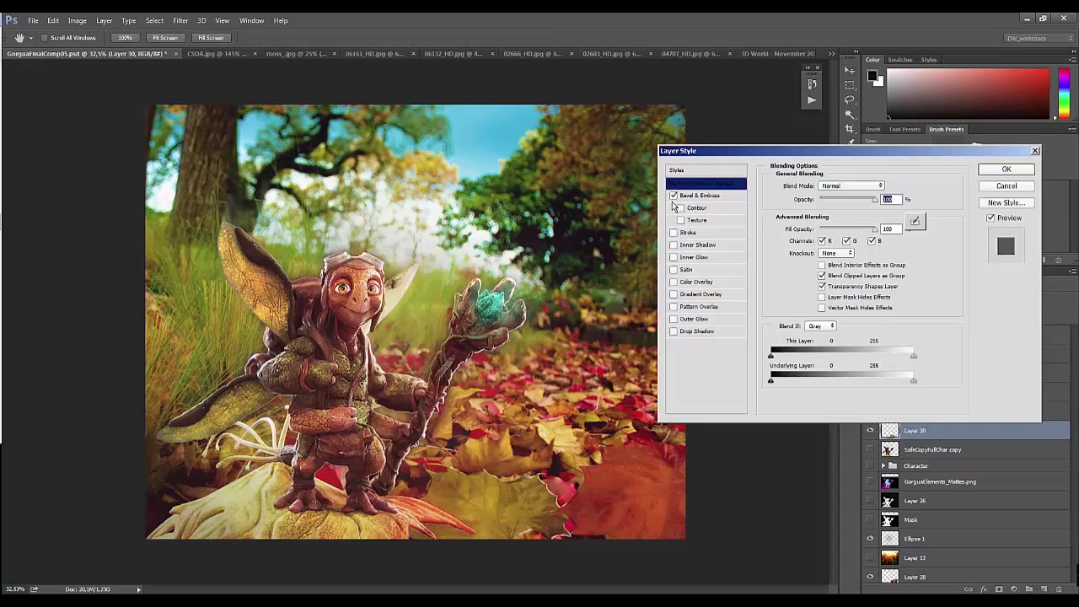
left_click(1008, 185)
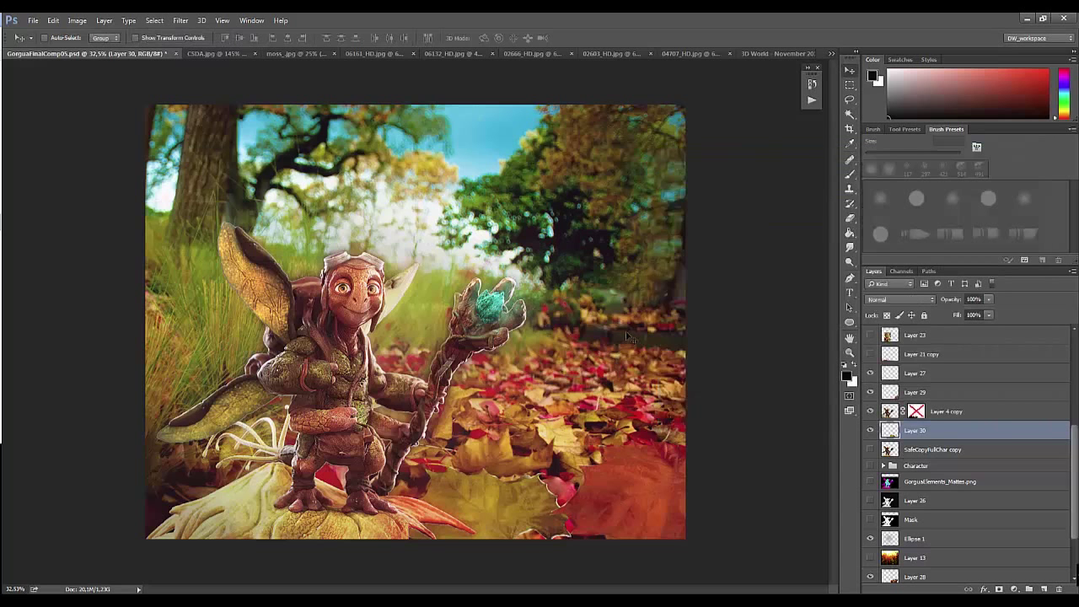
Step: Show the orange foreground leaves layer and transform it slightly upward
left_click(869, 355)
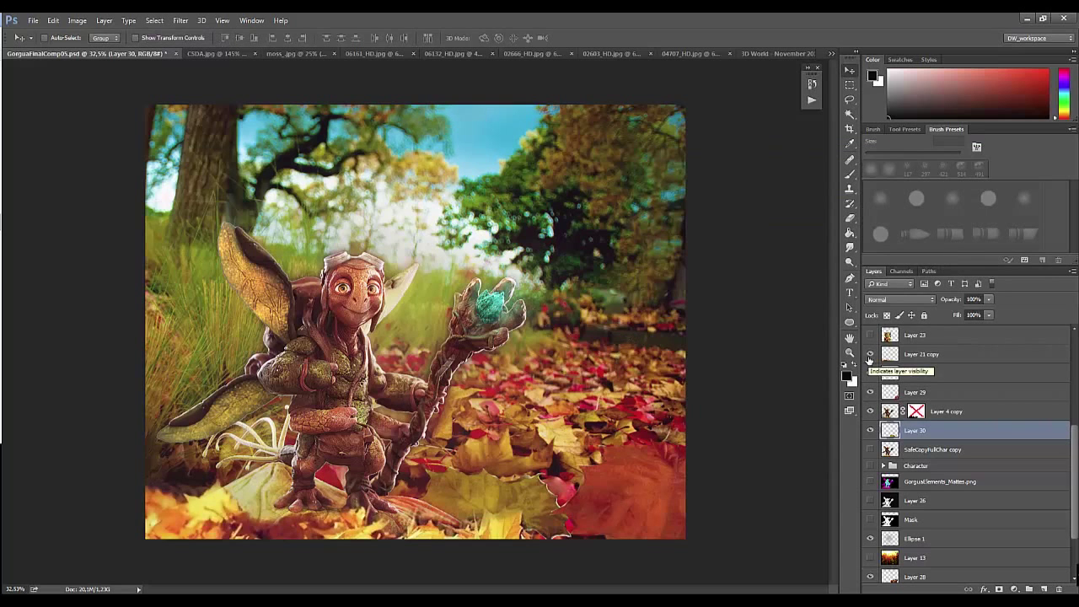
left_click(921, 354)
key("ctrl+t")
mouse_move(683, 506)
left_mouse_down()
mouse_move(645, 320)
mouse_move(684, 470)
left_mouse_up()
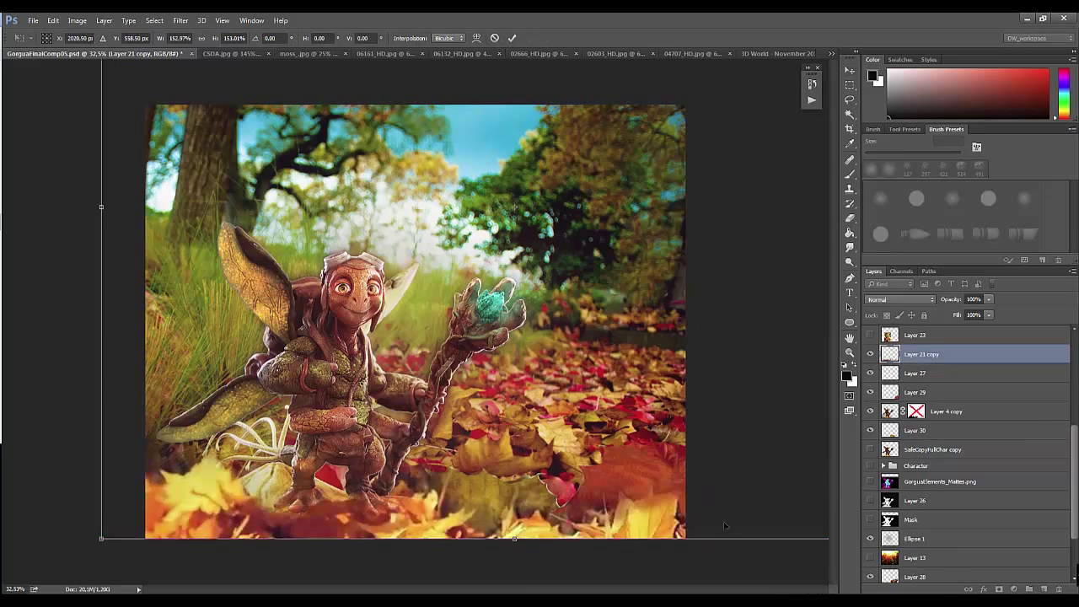
key("Return")
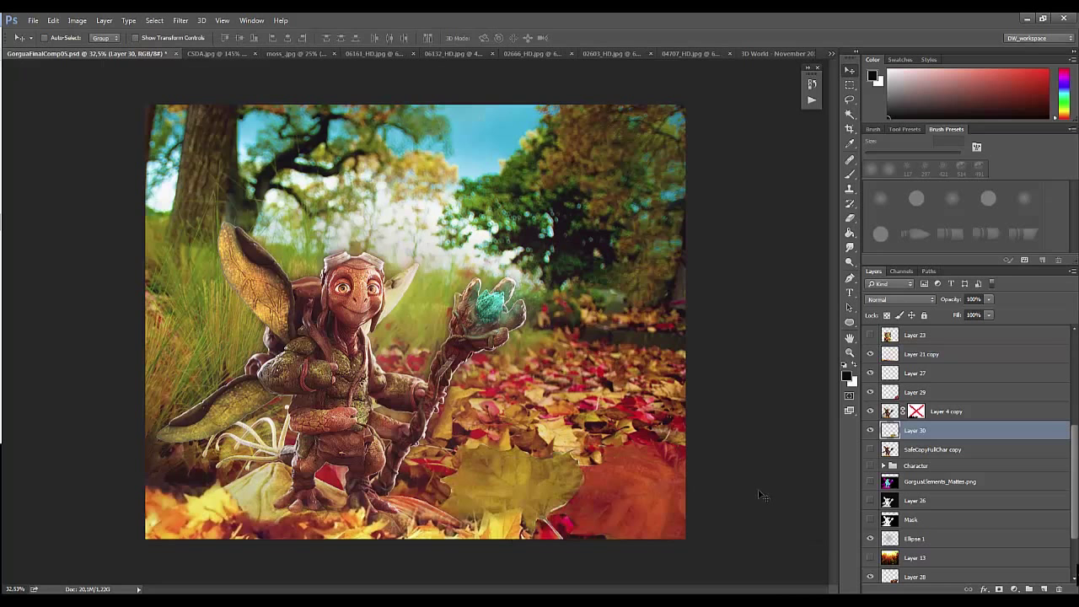
Step: Toggle the green and foreground leaf layers to compare, hide the foreground leaves, and show Layer 23
left_click(871, 430)
left_click(871, 431)
left_click(872, 354)
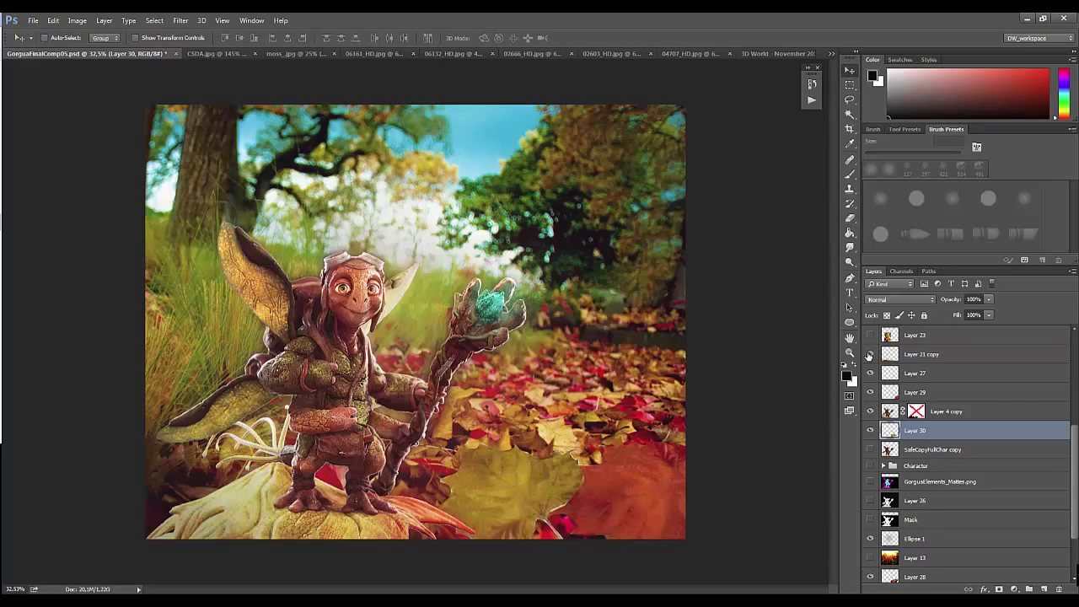
left_click(871, 354)
left_click(870, 354)
left_click(870, 335)
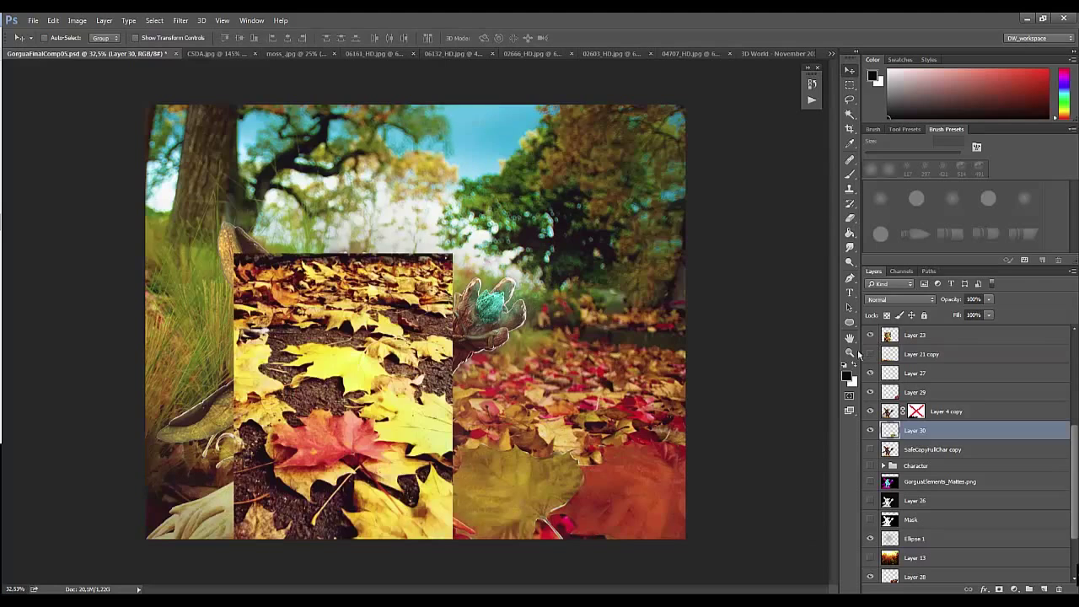
Step: Scale the yellow-leaves photo on Layer 23 and shift it to the right
left_click(902, 335)
key("ctrl+t")
mouse_move(453, 253)
left_mouse_down()
mouse_move(707, 88)
mouse_move(571, 101)
left_mouse_up()
left_click_drag(506, 354, 641, 439)
key("Return")
Step: Try blend modes on the leaves layer, including Subtract, Lighter Color and Linear Burn
key("ctrl+u")
key("Escape")
left_click(899, 300)
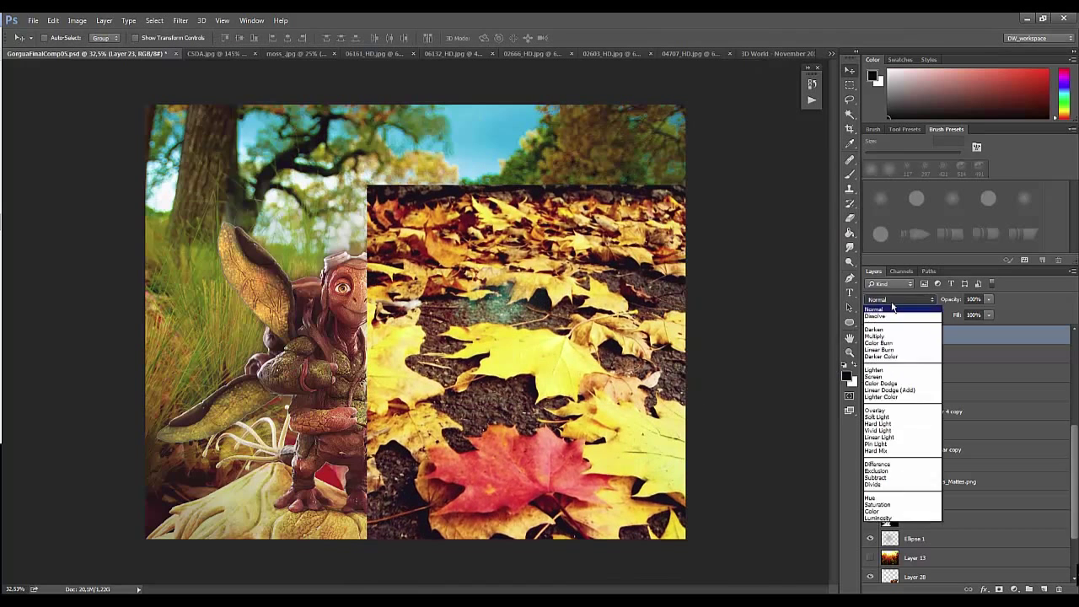
left_click(877, 471)
key("Down")
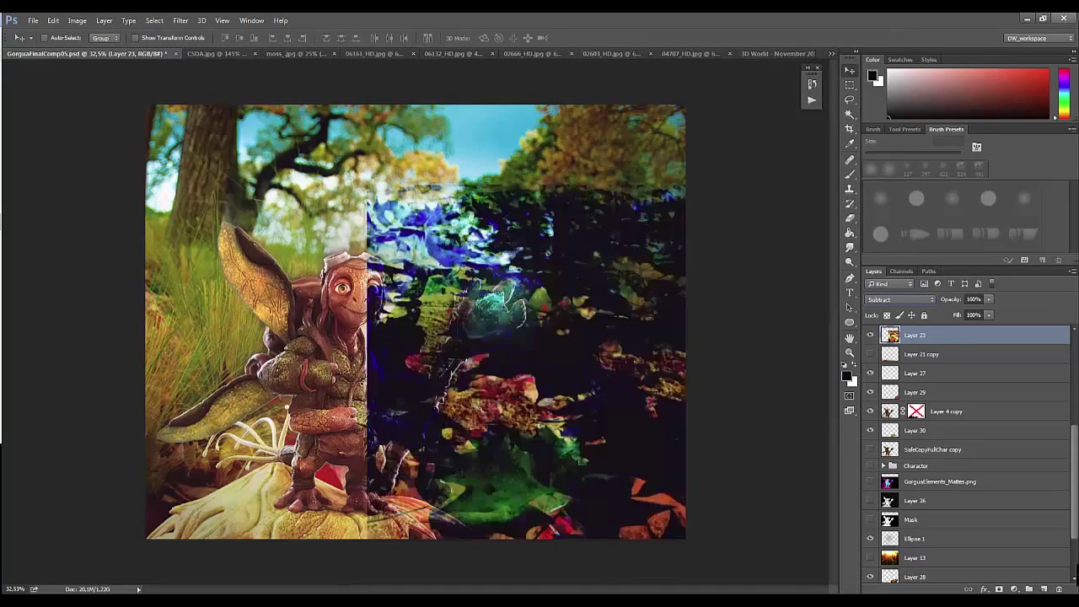
key("Up")
key("Up")
key("Up")
key("Up")
key("Up")
key("Up")
key("Up")
key("Up")
key("Up")
key("Down")
key("Up")
key("Up")
key("Up")
key("Up")
key("Up")
key("Up")
key("Up")
key("Up")
key("Up")
key("Up")
Step: Duplicate the leaves layer and delete the unwanted areas, including the right-hand strip
key("ctrl+l")
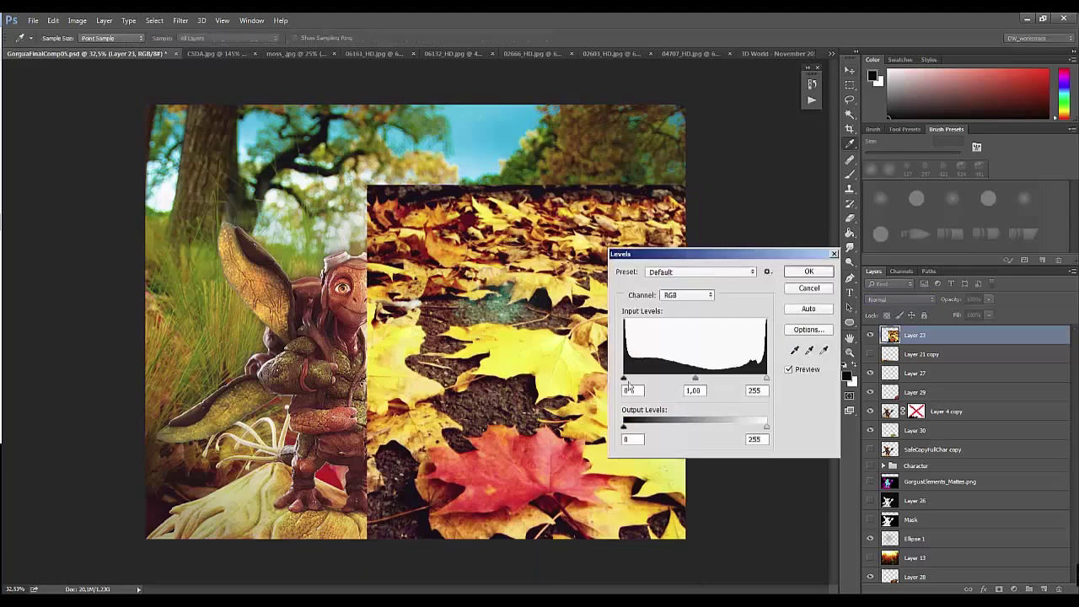
key("Escape")
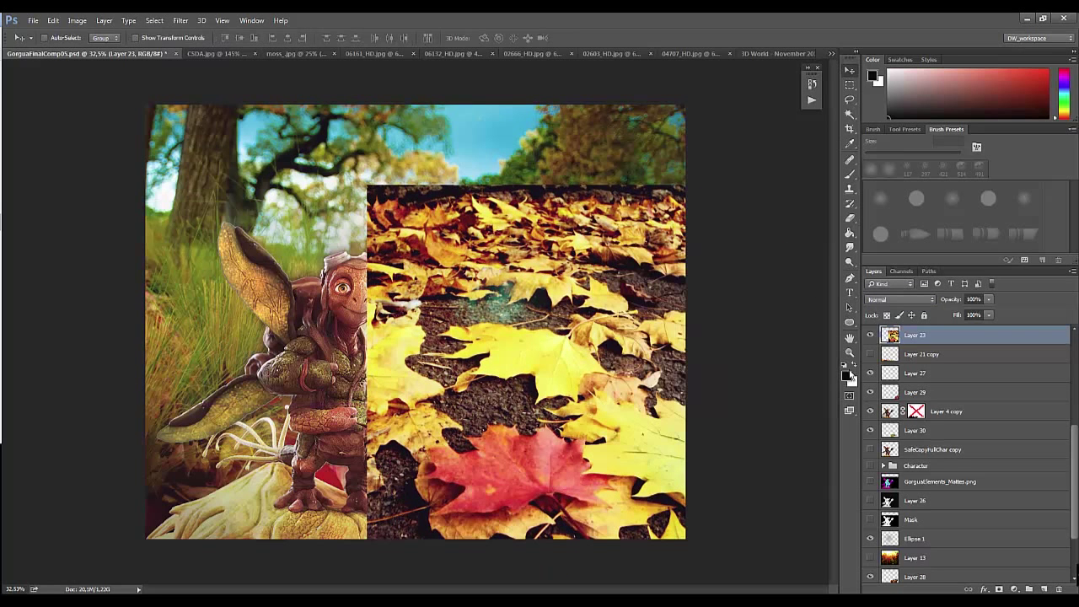
key("ctrl+j")
key("l")
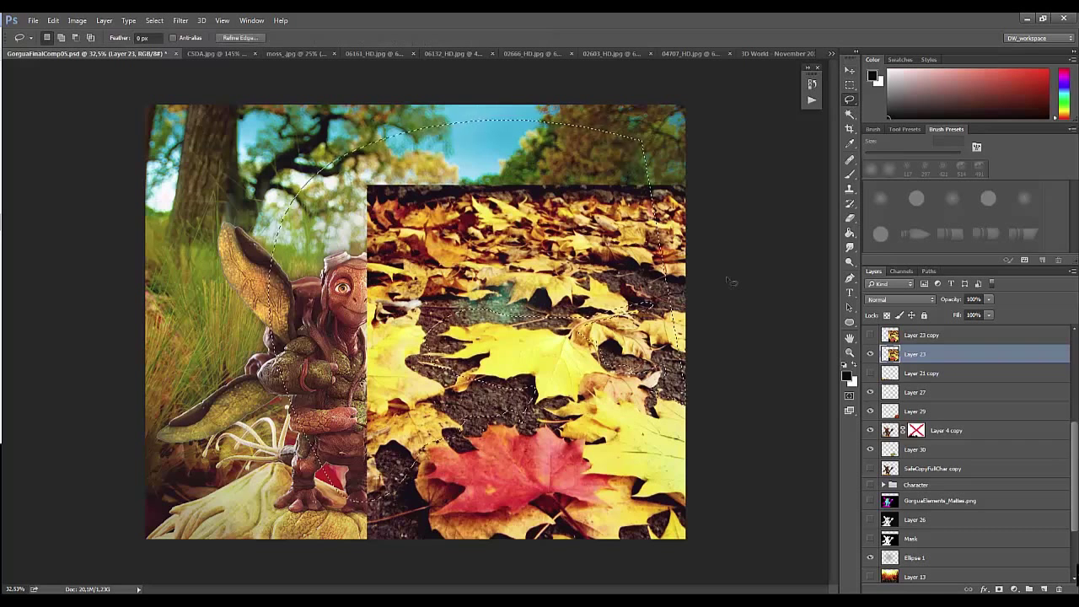
key("Delete")
left_click_drag(683, 157, 729, 291)
key("Delete")
key("ctrl+d")
Step: Adjust the leaves patch's lightness in Hue/Saturation and its black input level in Levels
key("ctrl+u")
mouse_move(768, 287)
left_mouse_down()
mouse_move(757, 314)
mouse_move(774, 314)
left_mouse_up()
key("Return")
key("ctrl+l")
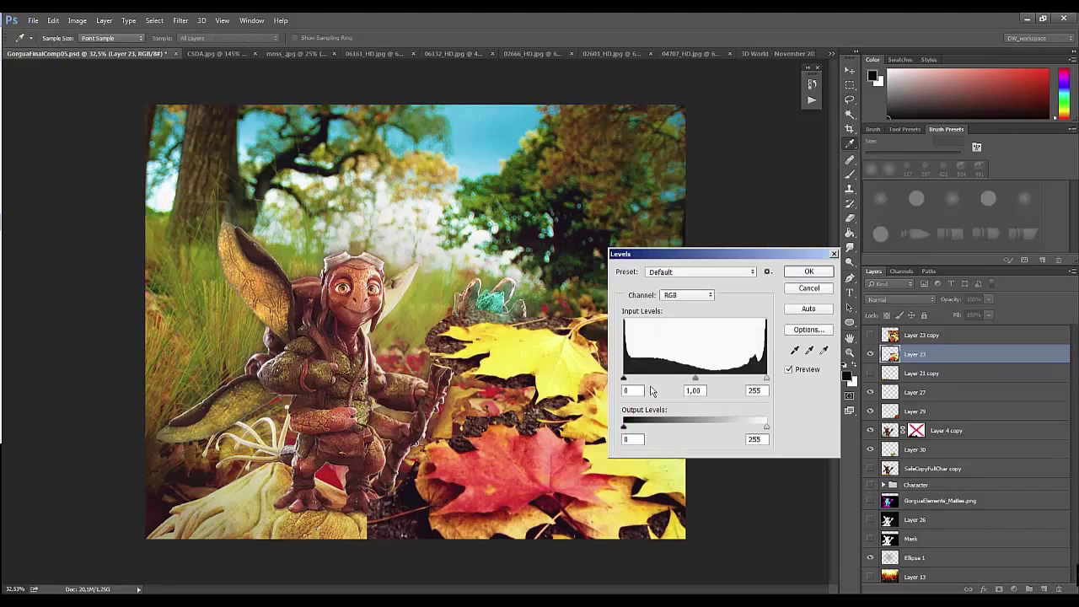
left_click(624, 380)
key("Return")
key("l")
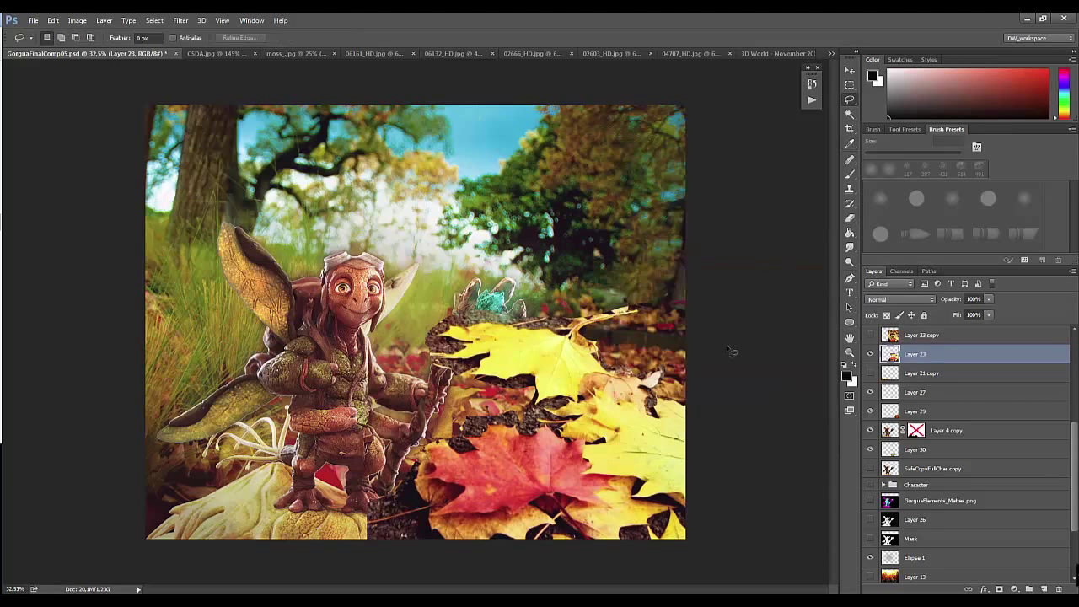
key("ctrl+t")
Step: Distort the leaves patch's top corners inward to match the ground perspective
right_click(606, 378)
left_click(646, 430)
left_click_drag(370, 192, 419, 245)
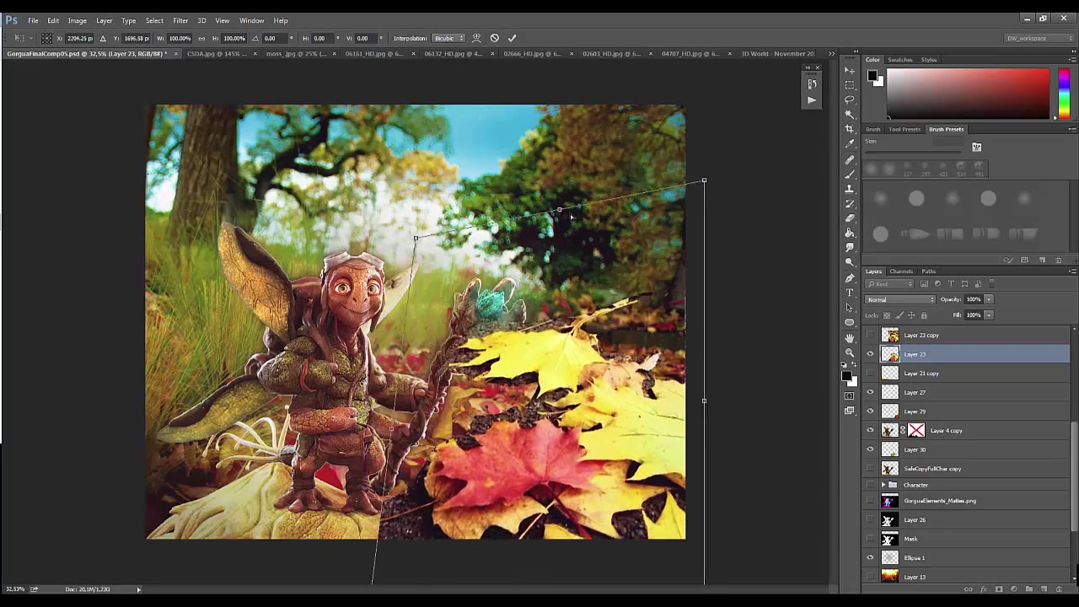
mouse_move(704, 180)
left_mouse_down()
mouse_move(700, 256)
mouse_move(662, 276)
left_mouse_up()
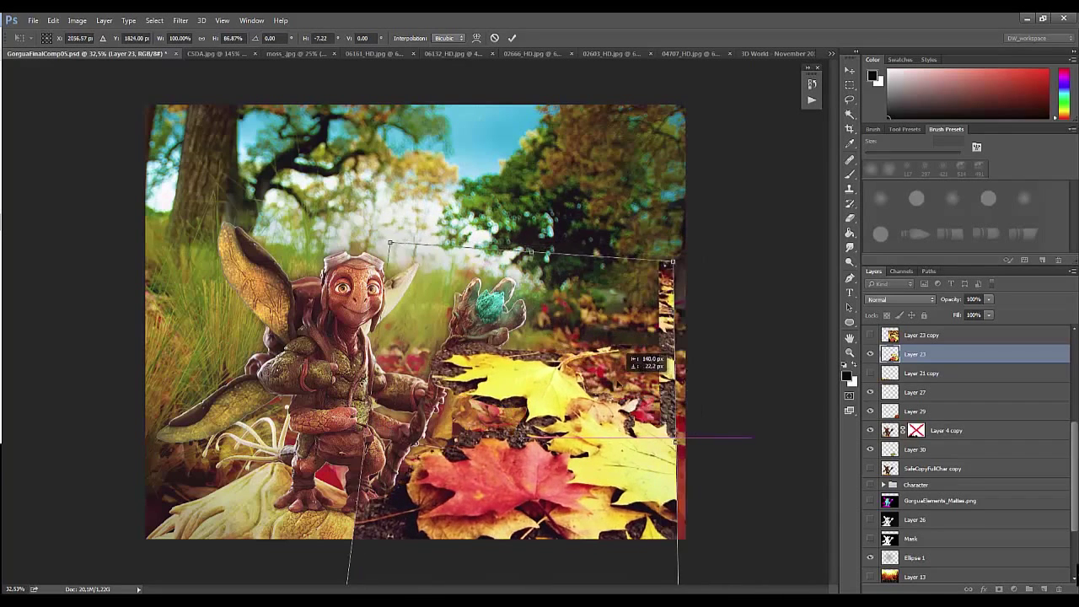
mouse_move(416, 239)
left_mouse_down()
mouse_move(398, 243)
mouse_move(419, 285)
left_mouse_up()
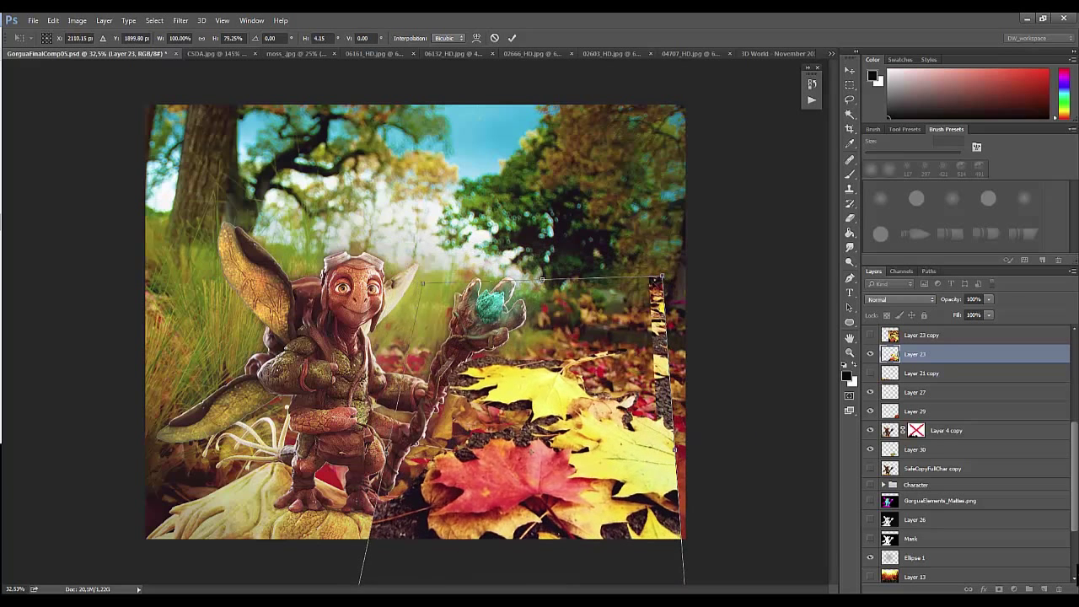
left_click_drag(522, 357, 534, 366)
left_click_drag(427, 290, 431, 285)
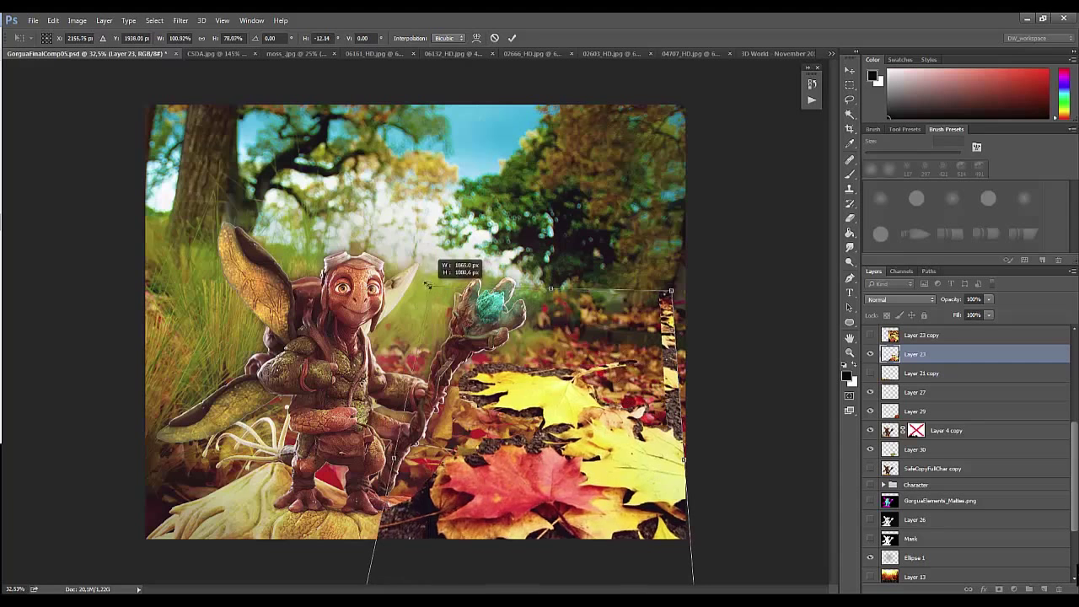
key("Return")
Step: Erase the patch's bottom edge and right-side yellow leaves with a soft eraser brush
key("e")
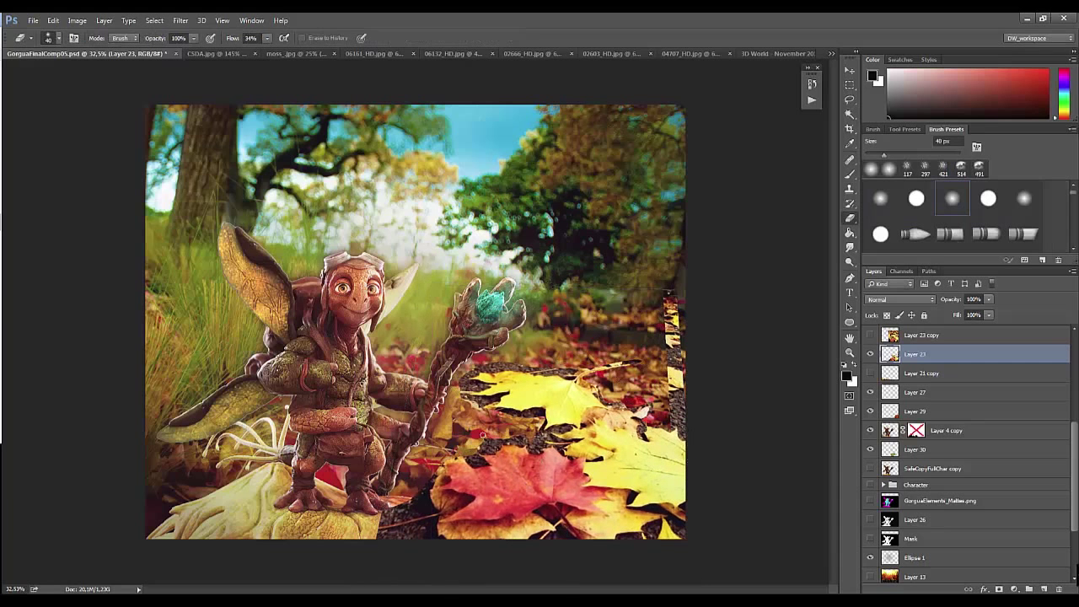
right_click(410, 420)
key("Return")
left_click_drag(382, 534, 406, 539)
right_click(503, 371)
left_click_drag(532, 381, 582, 381)
key("Return")
Step: Erase the remaining bright yellow leaves and the right edge strip of the patch
mouse_move(498, 371)
left_mouse_down()
mouse_move(654, 407)
mouse_move(674, 312)
left_mouse_up()
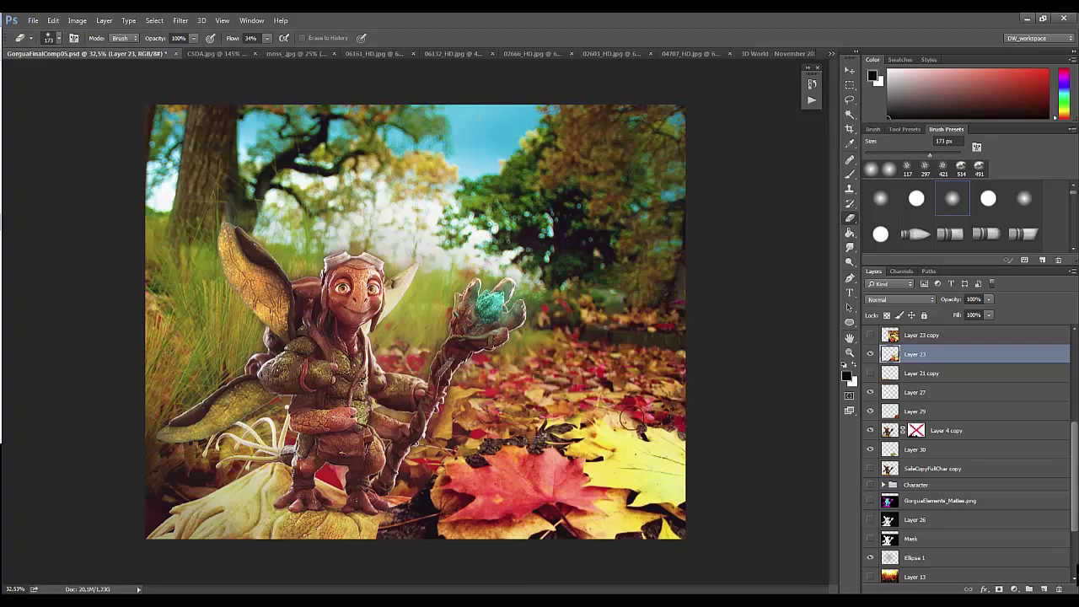
left_click_drag(631, 418, 497, 428)
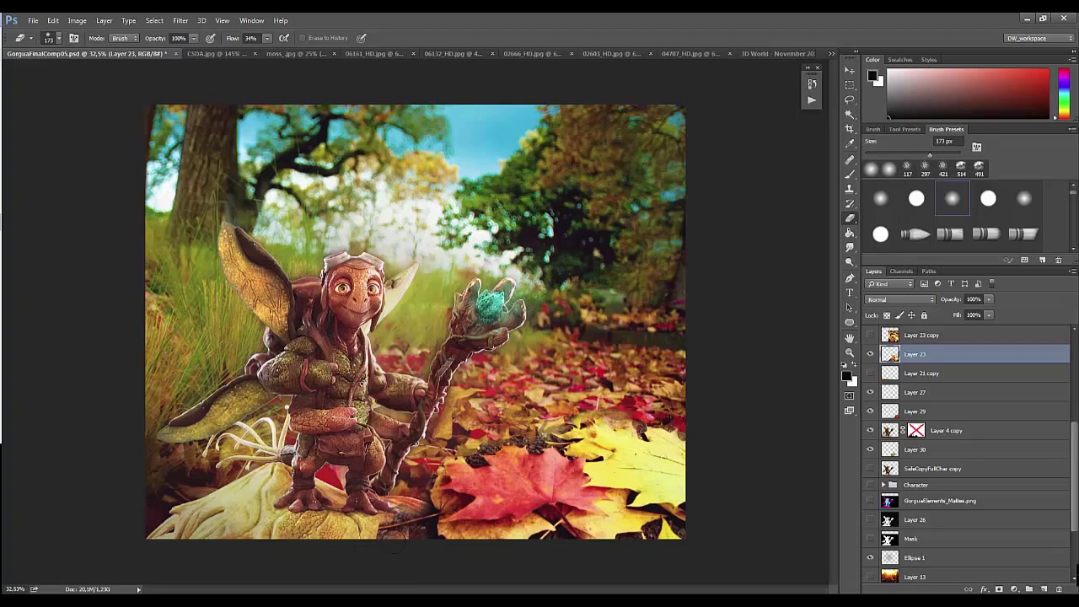
key("ctrl+z")
mouse_move(666, 290)
left_mouse_down()
mouse_move(683, 396)
mouse_move(472, 426)
left_mouse_up()
key("z")
left_click_drag(590, 462, 523, 463)
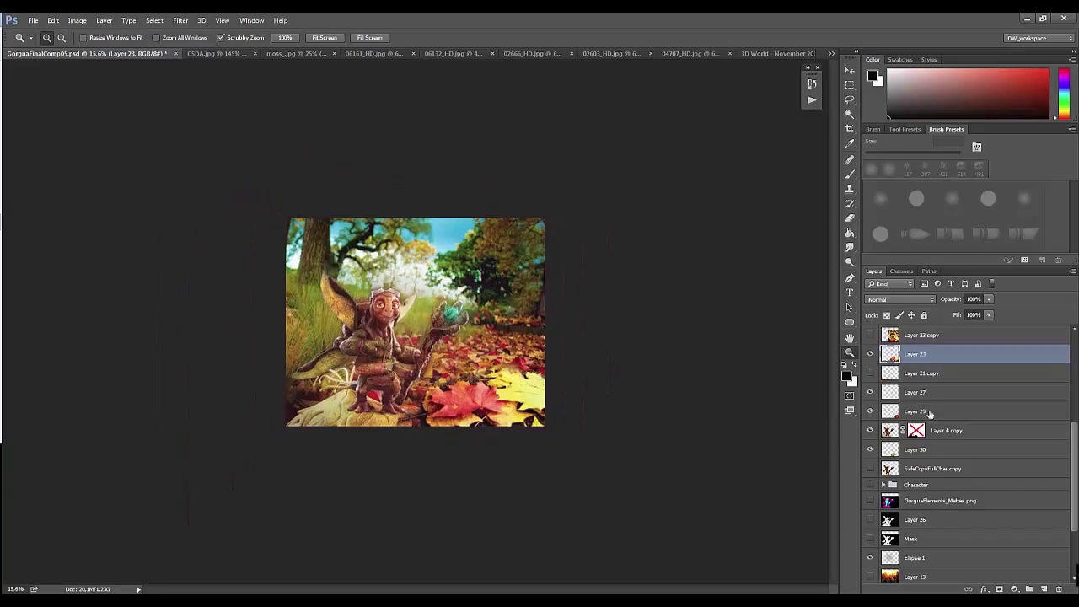
Step: Fit the image to the screen, set the eraser to 35 px, and view at about 43%
left_click_drag(1073, 442, 1067, 352)
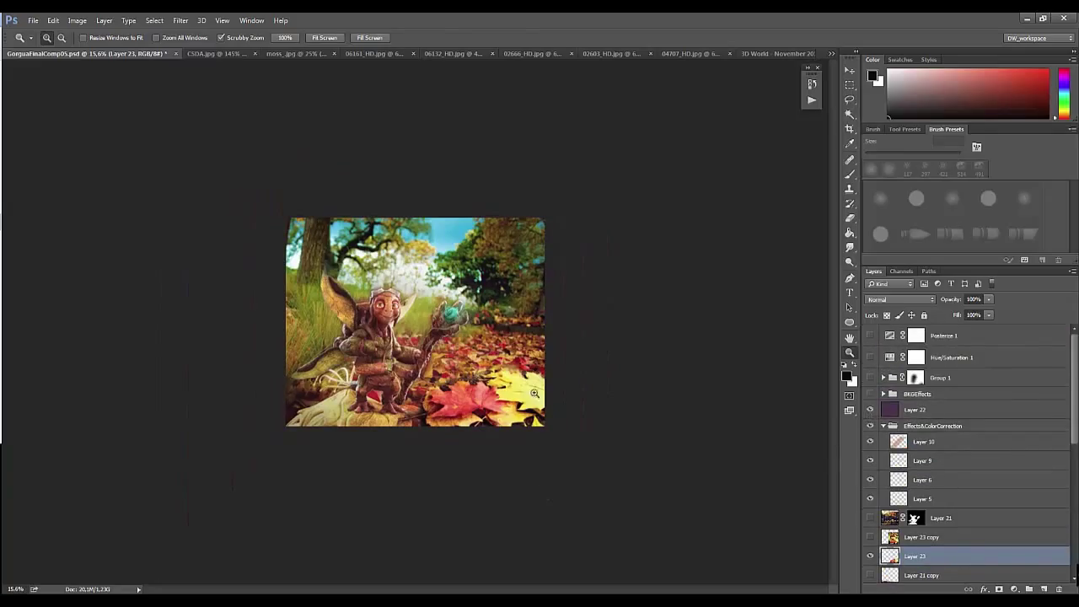
key("ctrl+0")
left_click_drag(541, 413, 531, 447)
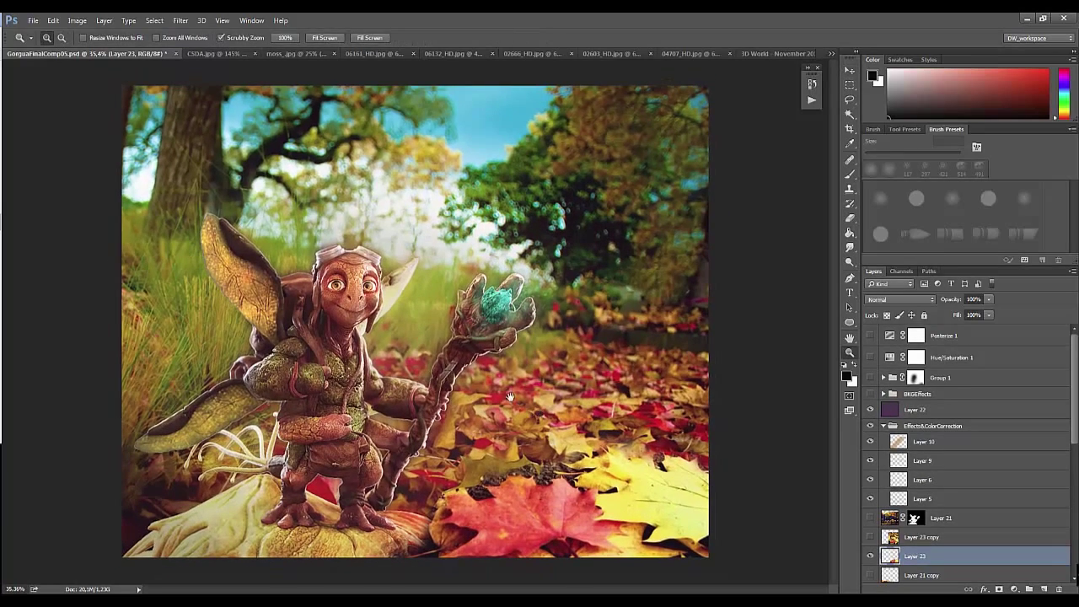
key("e")
scroll(498, 472, "up", 3)
right_click(472, 390)
key("z")
left_click_drag(419, 485, 201, 569)
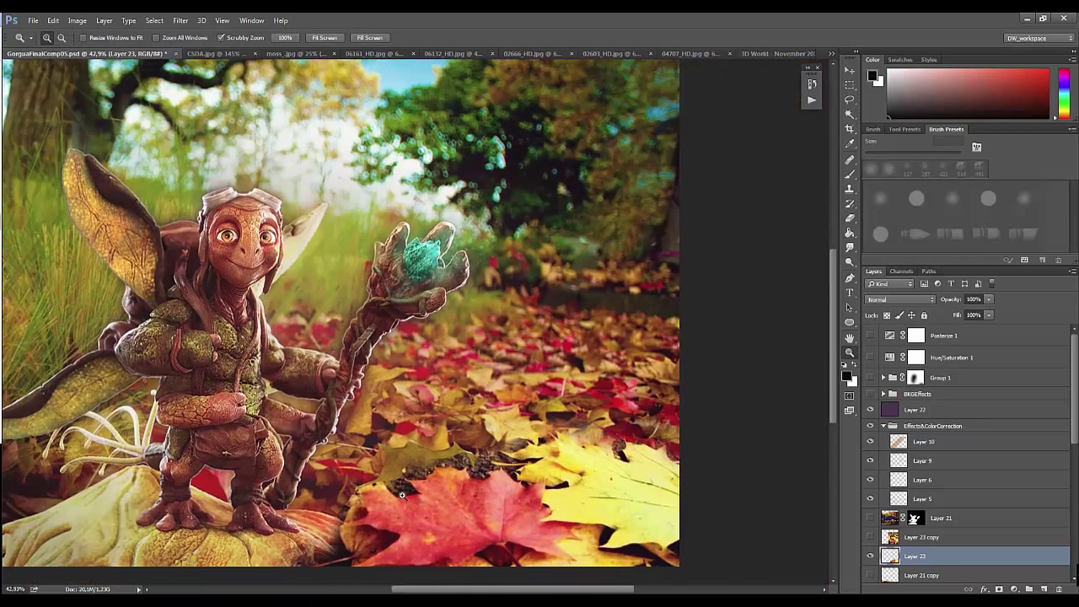
key("e")
Step: Duplicate the leaves layer and flip the copy horizontally (W -100%), repositioning it
key("ctrl+j")
key("ctrl+t")
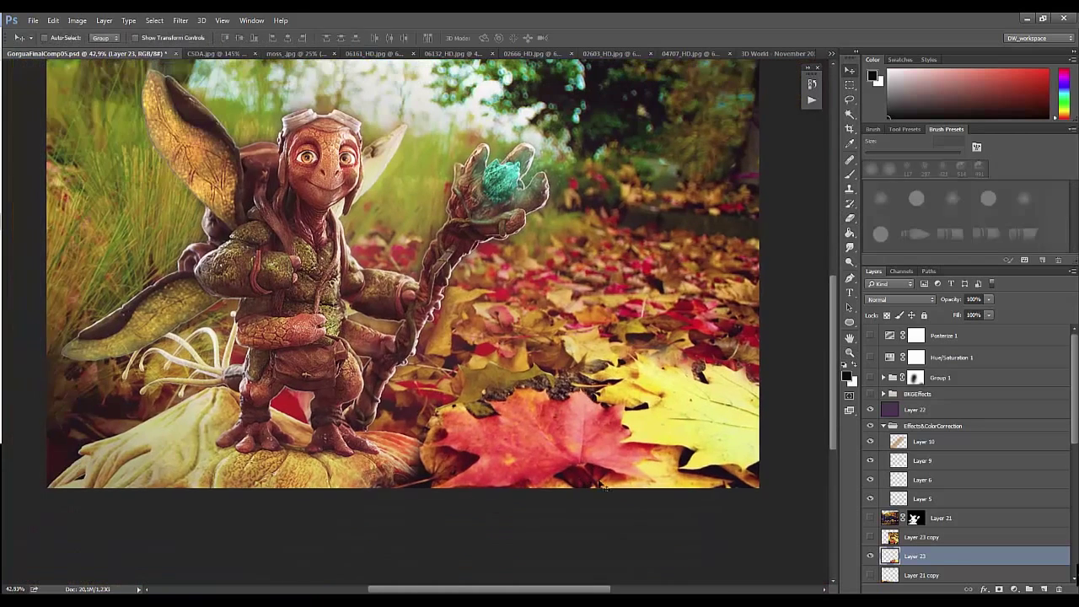
left_click_drag(510, 464, 593, 454)
left_click_drag(348, 182, 258, 532)
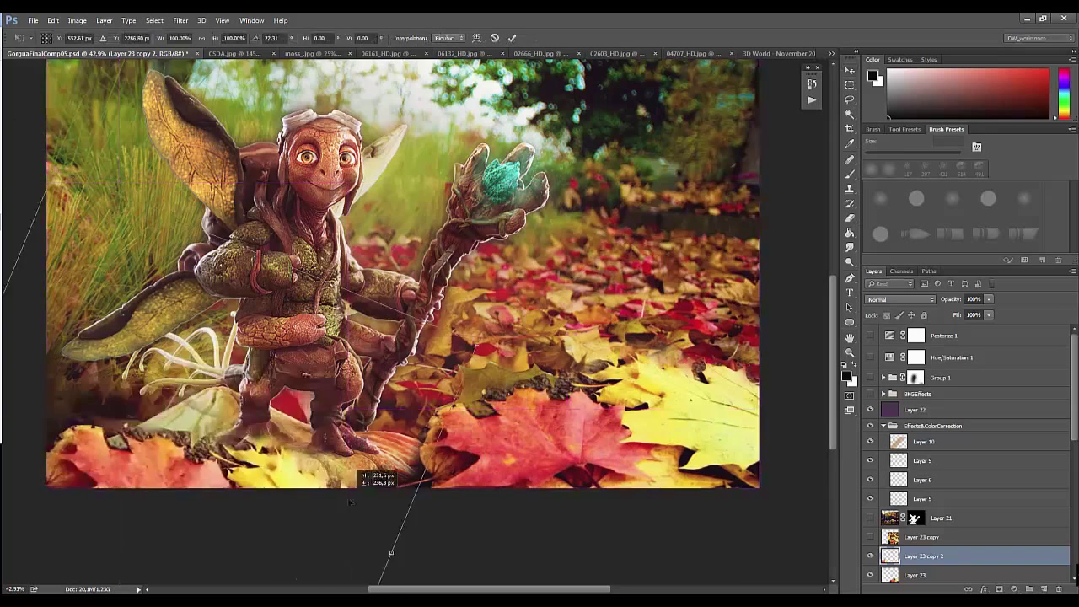
scroll(259, 532, "down", 3)
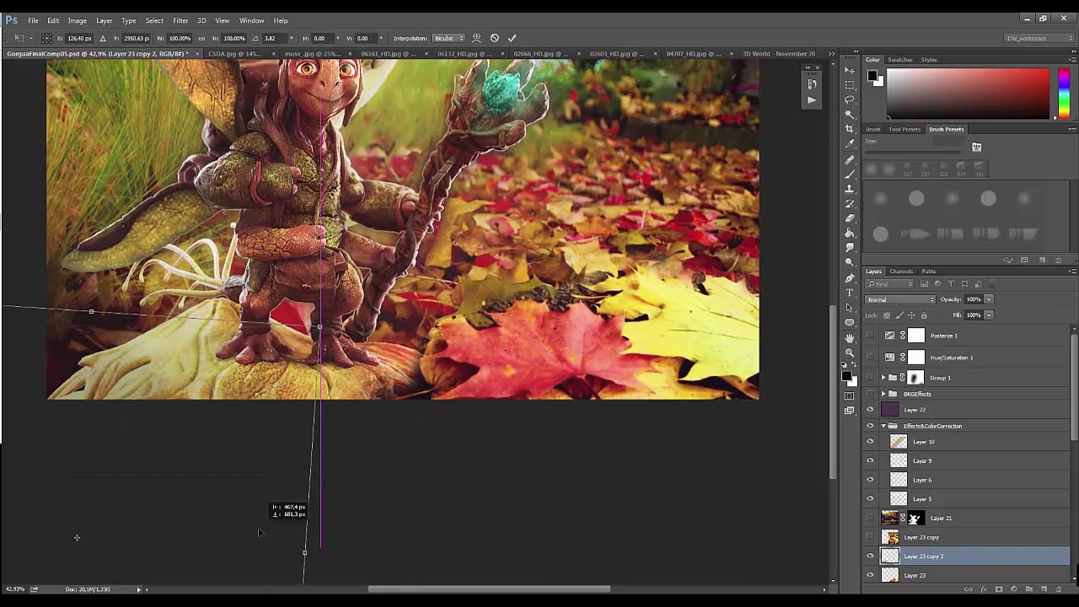
left_click_drag(259, 532, 322, 308)
left_click(177, 38)
type("-100")
key("Return")
left_click_drag(403, 346, 382, 369)
key("Return")
Step: Shift the copy's hue +10 toward orange and hide Layer 23 copy 2
key("ctrl+u")
key("Down")
key("Down")
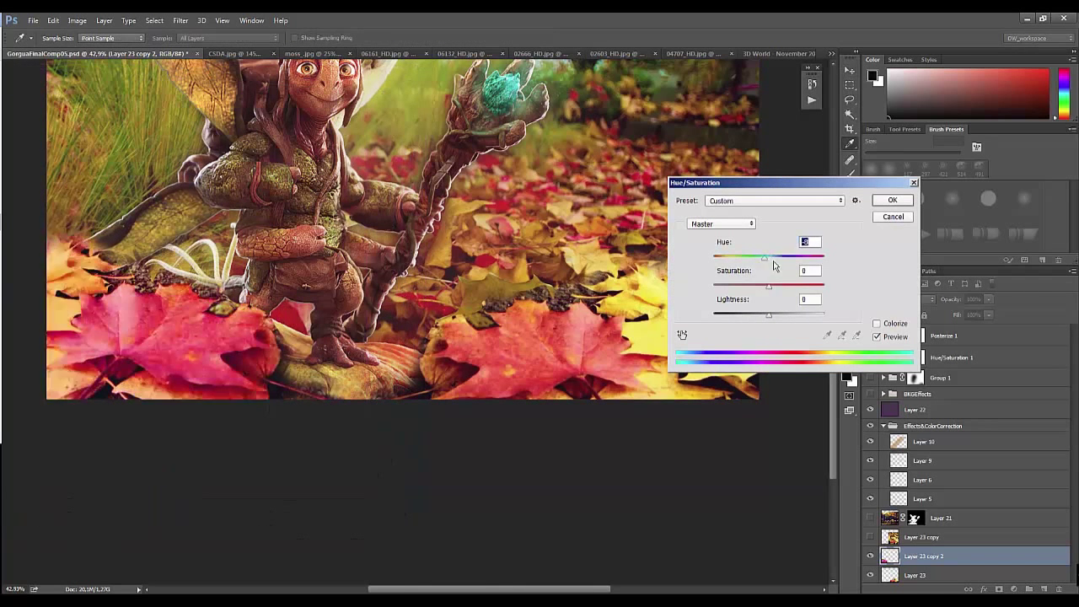
left_click_drag(774, 265, 776, 267)
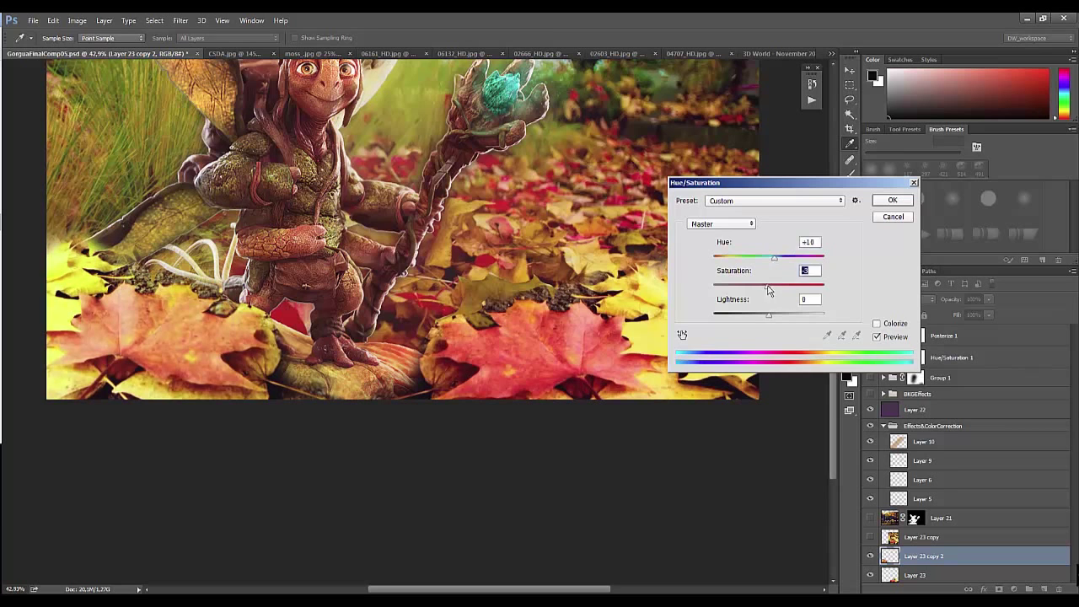
key("Return")
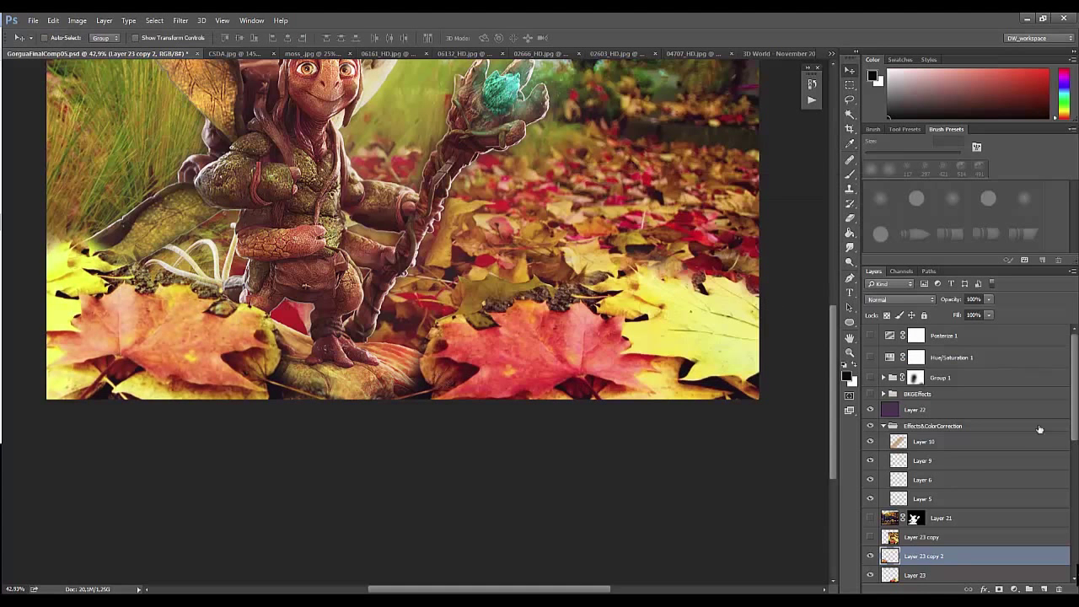
scroll(877, 497, "down", 2)
left_click(870, 499)
scroll(877, 497, "down", 2)
Step: Duplicate the Layer 29 leaf, move it left, flip it (W -100%) and rotate it about 25°
left_click(901, 529)
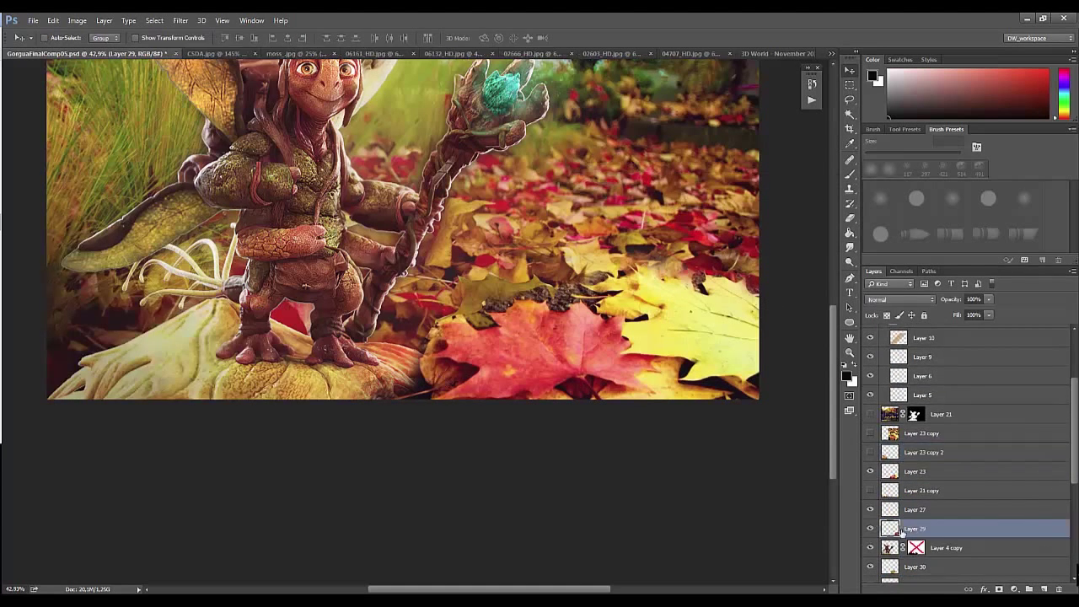
key("ctrl+j")
left_click_drag(643, 373, 388, 319)
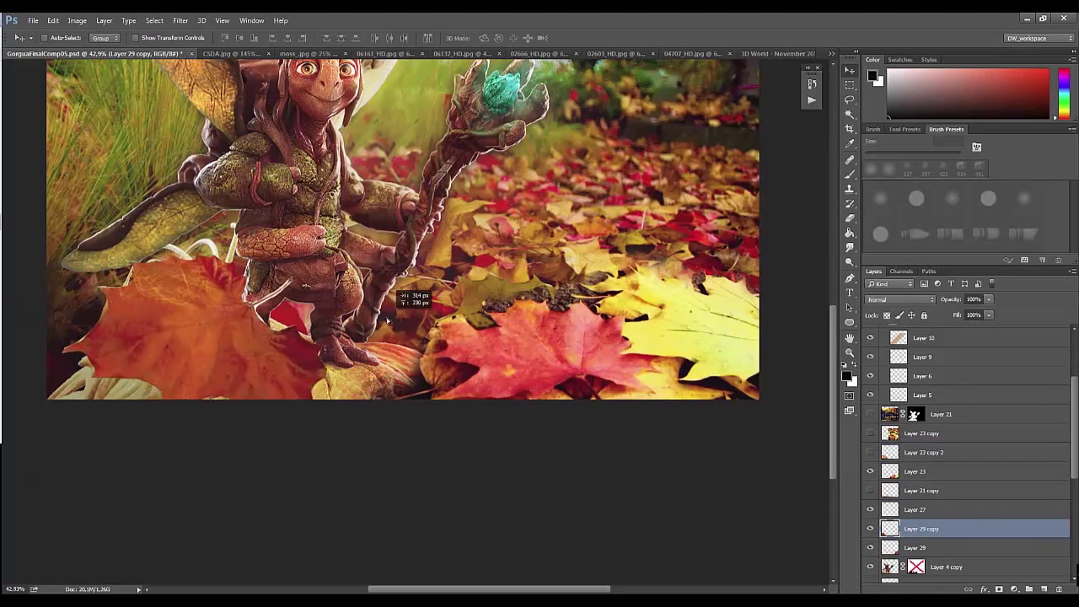
key("ctrl+t")
double_click(180, 38)
type("-100")
key("Tab")
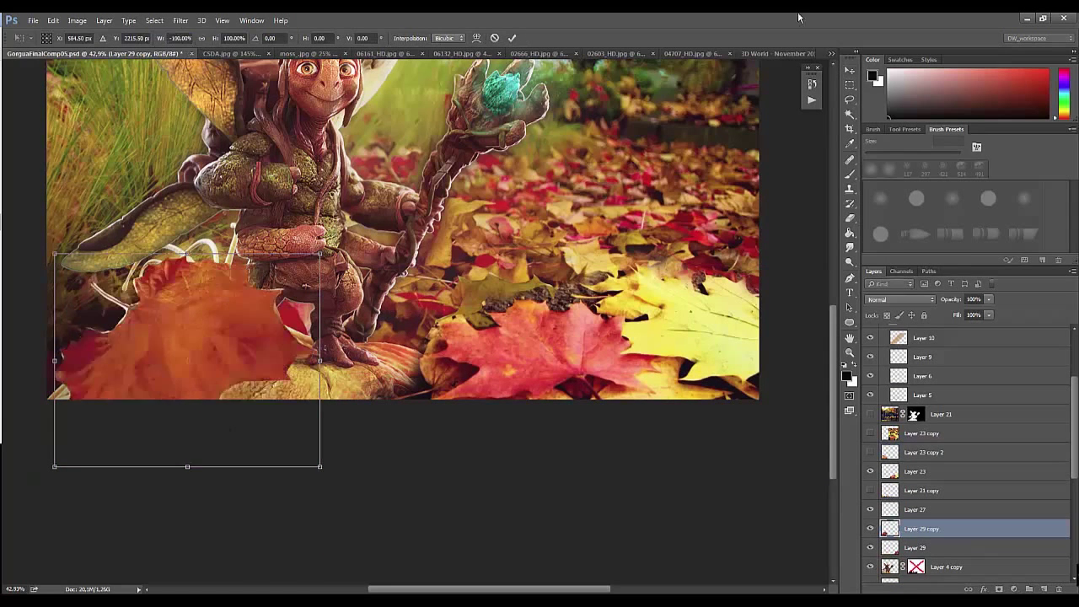
left_click_drag(365, 226, 405, 314)
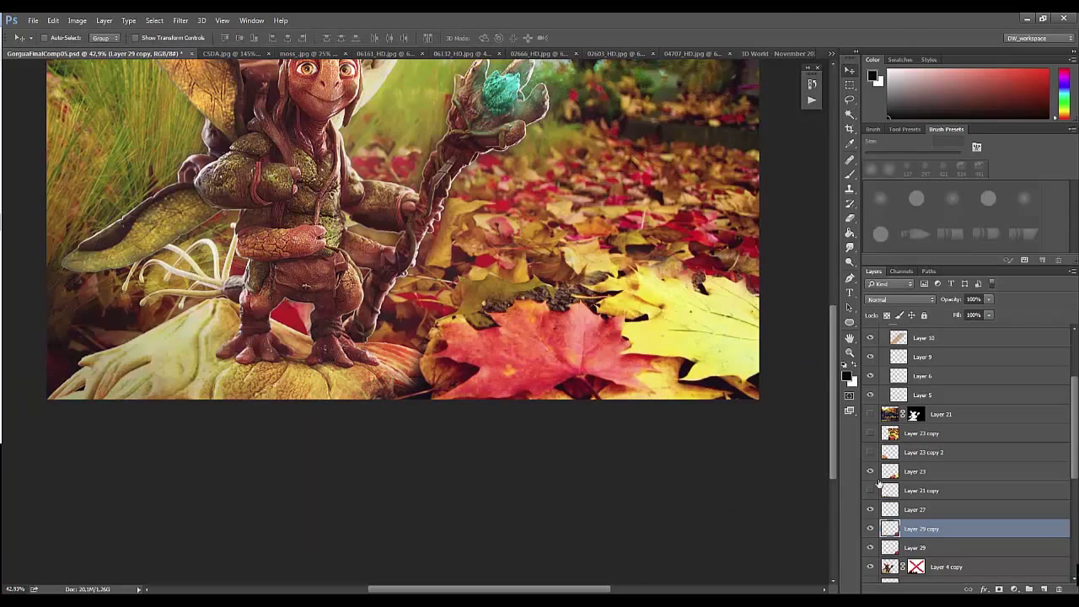
Step: Toggle visibility of the Layer 23 copies, deleting Layer 23 copy 2 and then restoring it
left_click(870, 452)
left_click(870, 434)
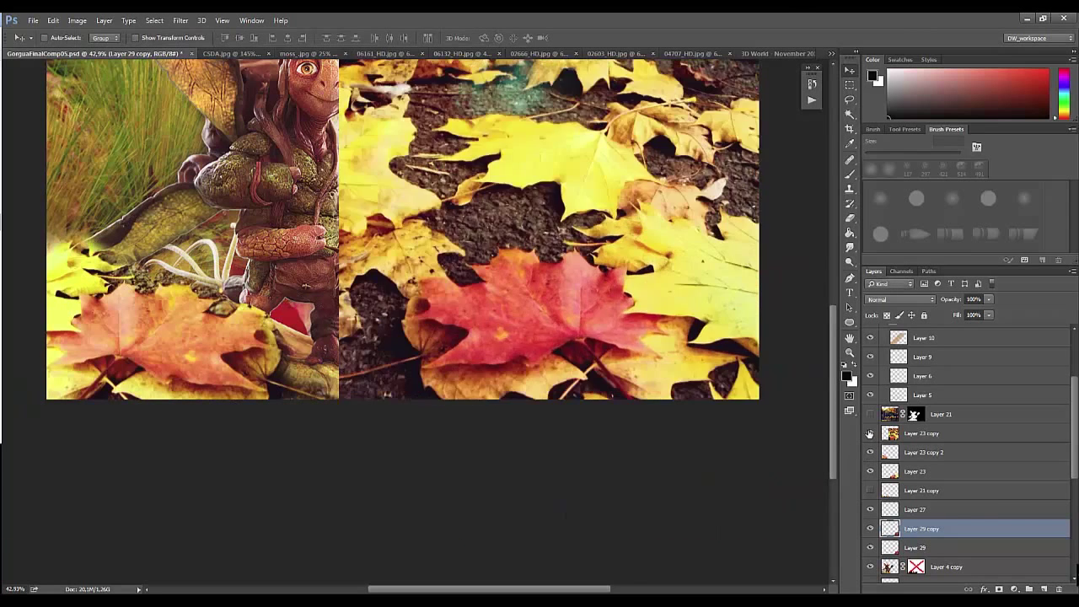
left_click(871, 452)
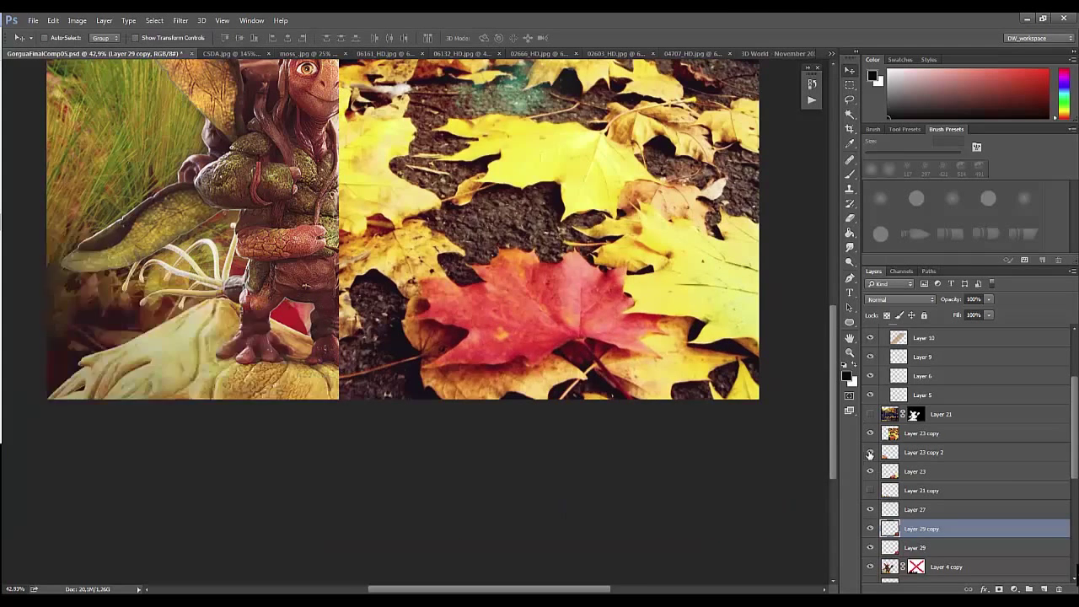
left_click(870, 452)
left_click(894, 452)
key("Delete")
left_click(870, 434)
key("ctrl+z")
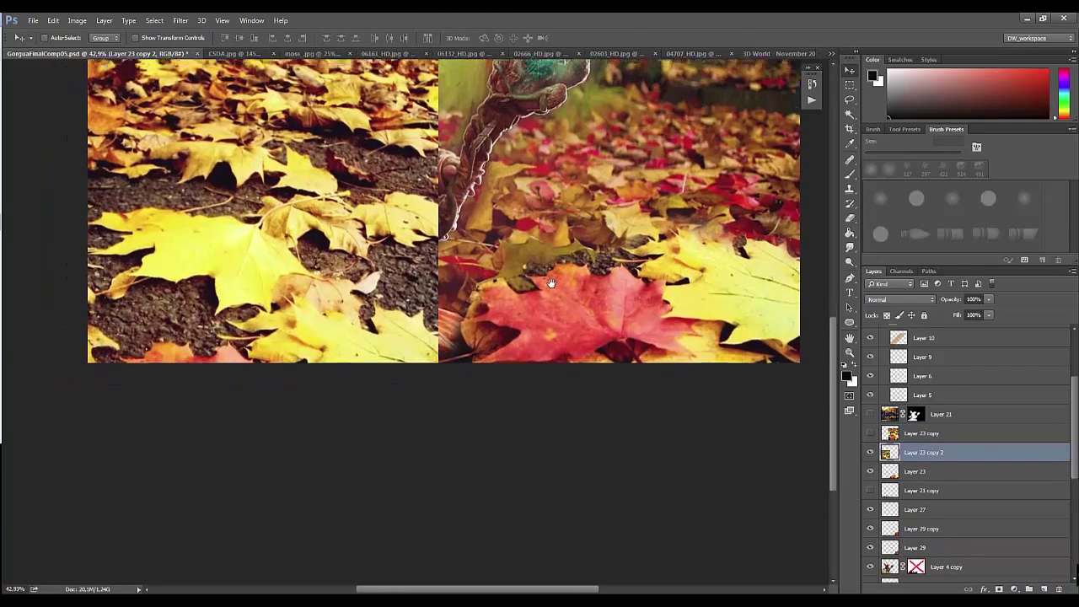
Step: Move the leaves layer left, flip it (W -100%) and tilt it to about 15°
mouse_move(641, 371)
left_mouse_down()
mouse_move(227, 382)
mouse_move(323, 384)
left_mouse_up()
mouse_move(938, 301)
left_mouse_down()
mouse_move(927, 301)
mouse_move(982, 298)
left_mouse_up()
key("ctrl+t")
left_click_drag(413, 383, 425, 337)
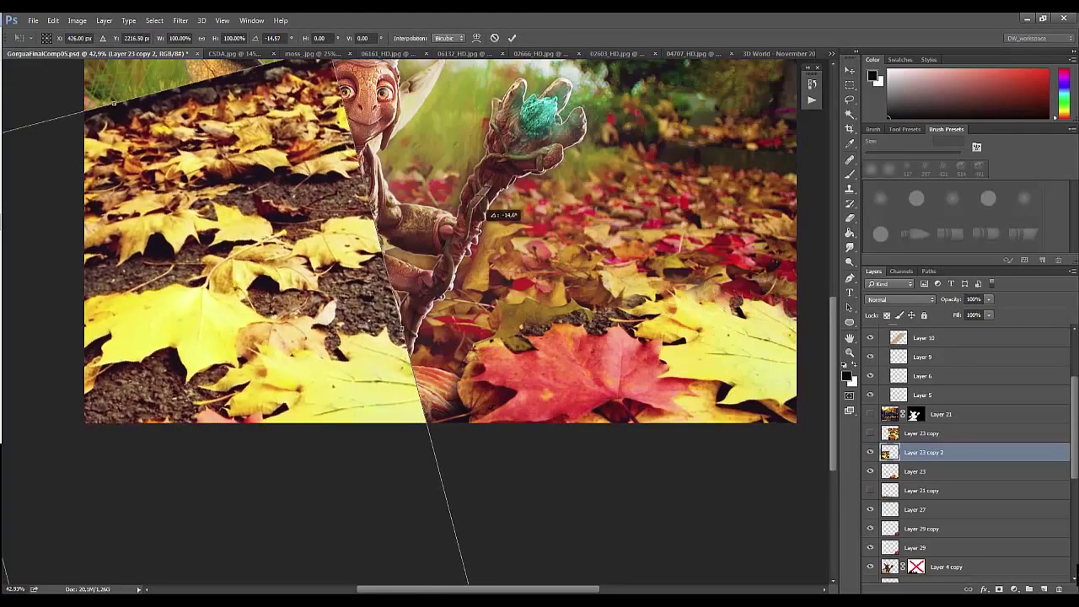
left_click_drag(261, 401, 414, 320)
left_click(173, 38)
type("-100")
key("Return")
left_click_drag(582, 438, 594, 371)
mouse_move(433, 326)
left_mouse_down()
mouse_move(447, 331)
mouse_move(422, 335)
left_mouse_up()
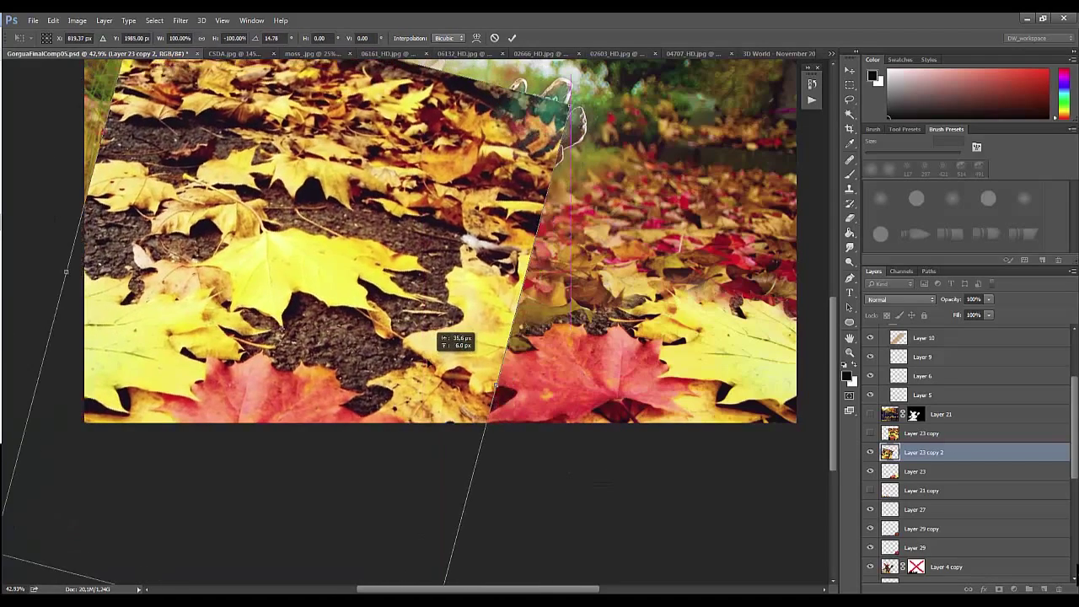
key("Return")
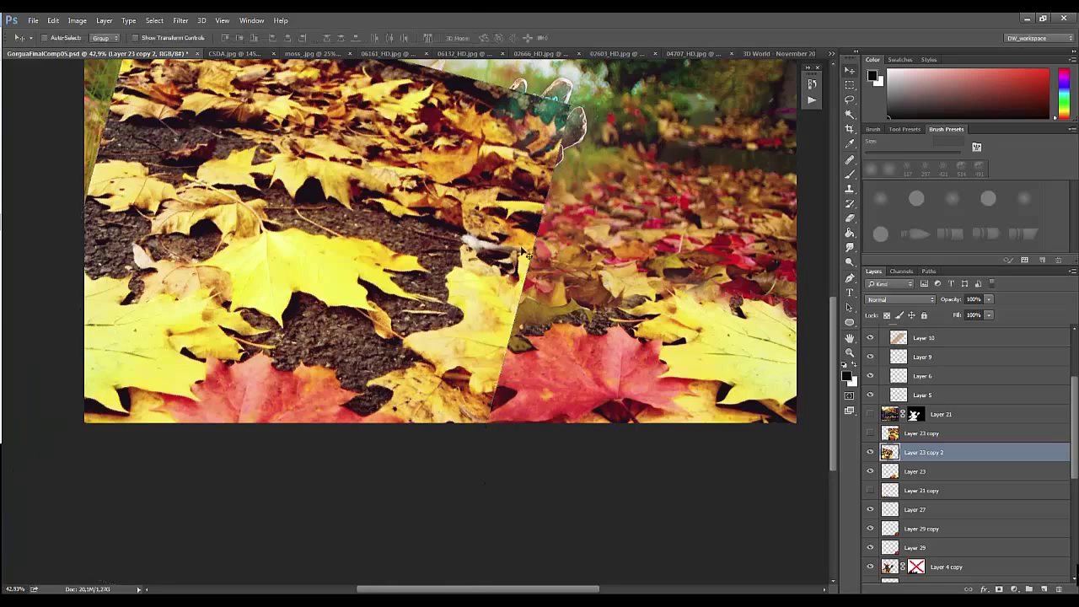
Step: Lasso the upper part of the leaves at about 30% zoom
key("l")
key("ctrl+minus")
left_click_drag(257, 392, 459, 455)
Step: Delete the lassoed upper leaves, then shift the rest into place and rotate them about 16°
key("Delete")
key("ctrl+d")
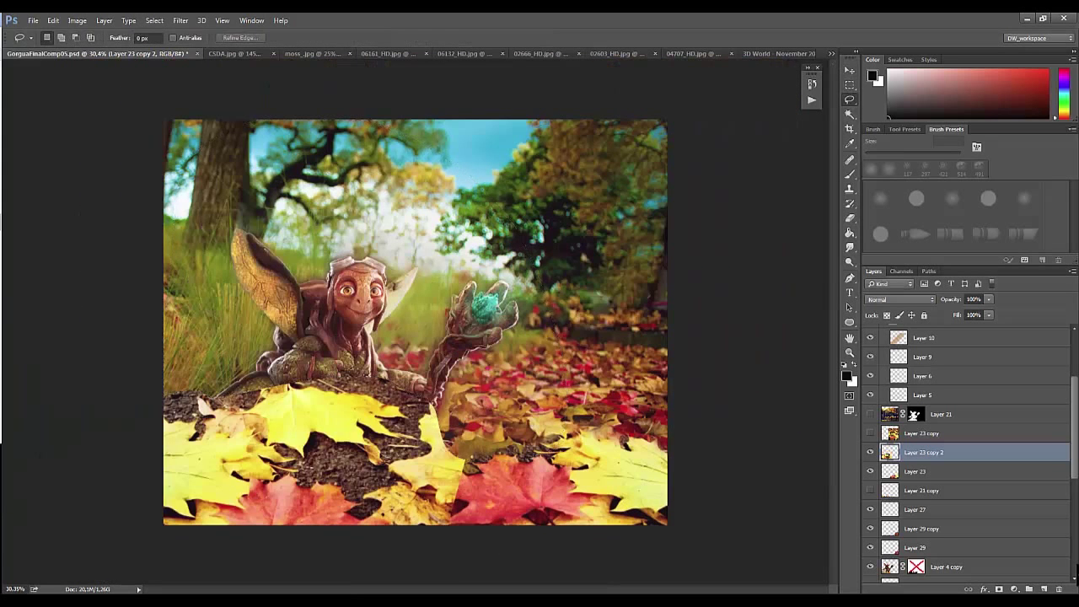
key("v")
left_click_drag(371, 477, 451, 462)
key("ctrl+t")
mouse_move(273, 569)
left_mouse_down()
mouse_move(167, 582)
mouse_move(349, 503)
left_mouse_up()
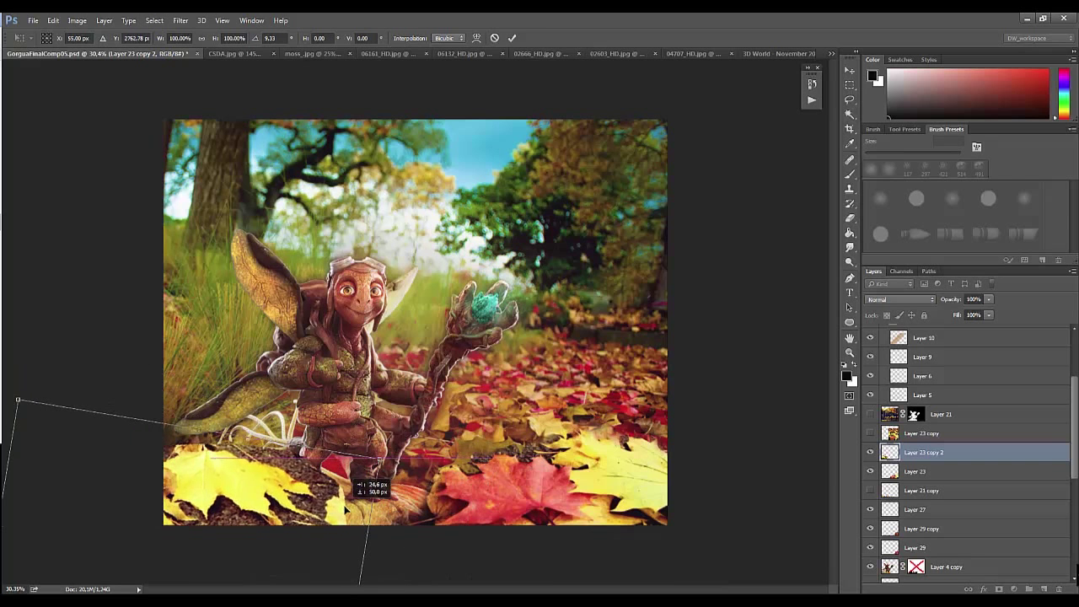
key("Return")
Step: Set the leaves layer to 98% opacity and soften its bottom edge with a 75 px brush
key("1")
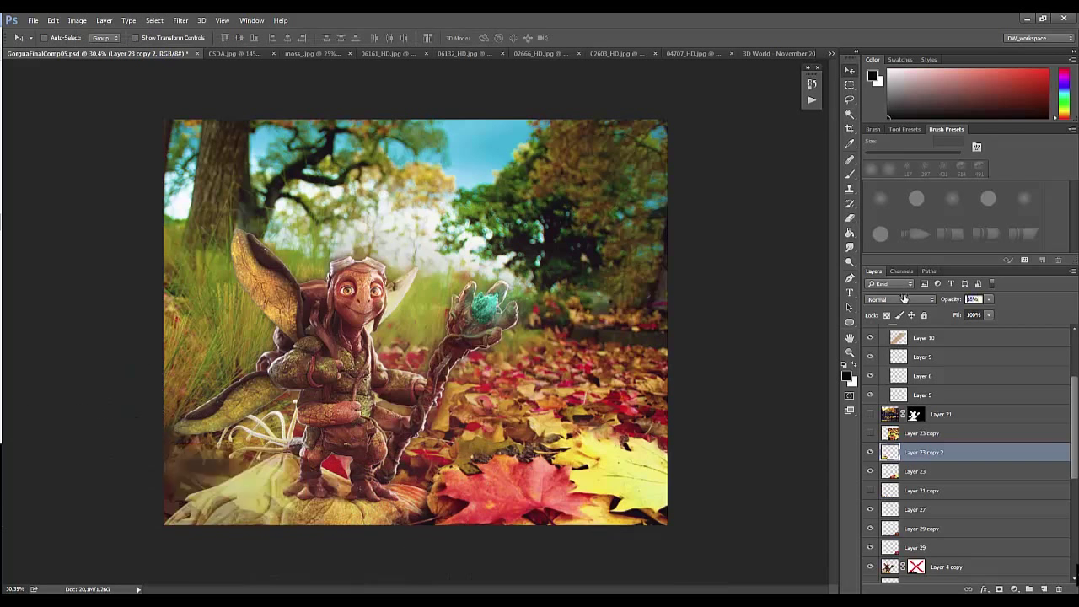
key("9")
key("8")
key("b")
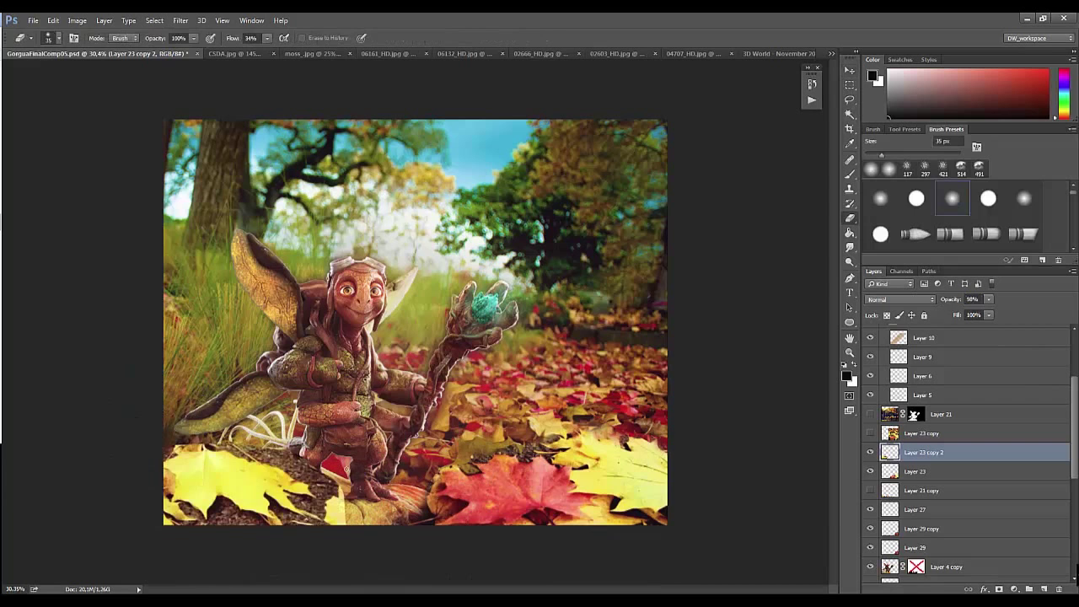
right_click(346, 381)
type("75")
key("Return")
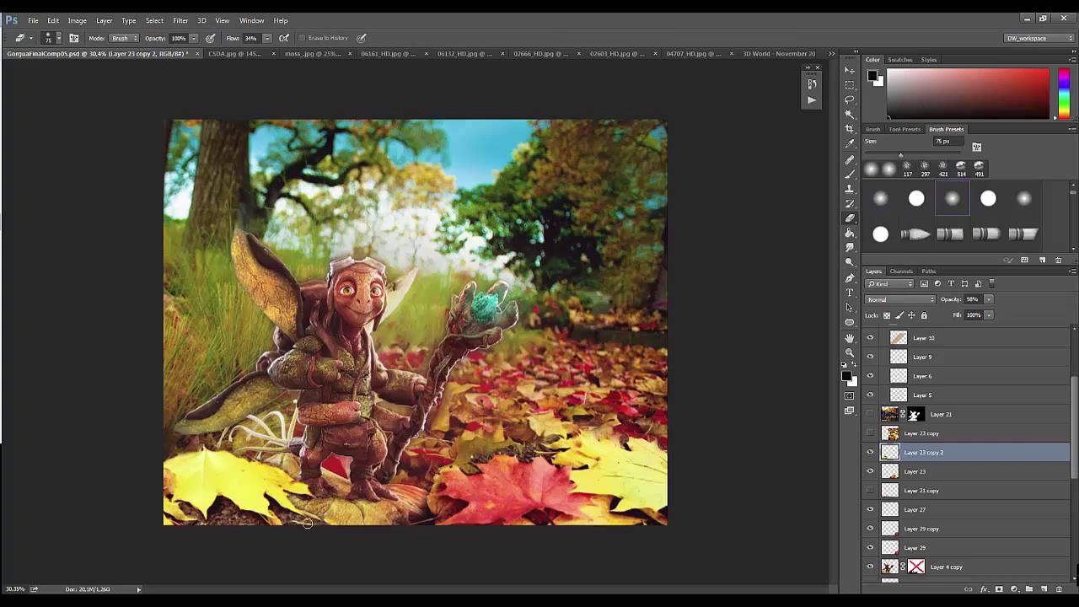
left_click_drag(297, 520, 219, 522)
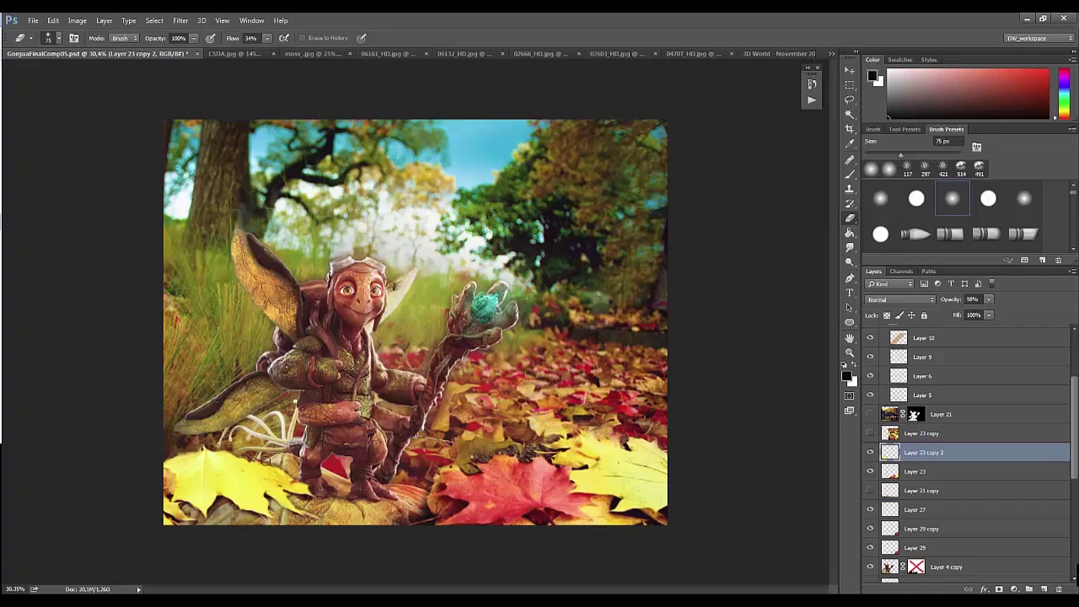
Step: Adjust the leaves' lightness in Hue/Saturation and darken their shadows in Levels
key("ctrl+minus")
key("ctrl+u")
mouse_move(769, 313)
left_mouse_down()
mouse_move(749, 318)
mouse_move(761, 313)
left_mouse_up()
key("Return")
key("ctrl+l")
left_click_drag(624, 378, 650, 381)
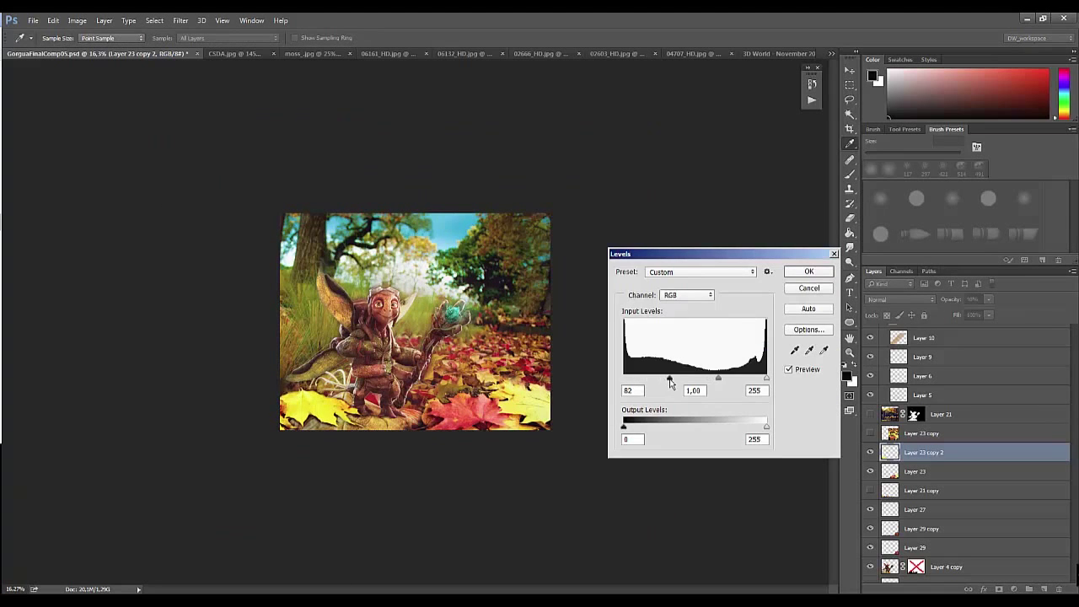
left_click_drag(765, 379, 733, 378)
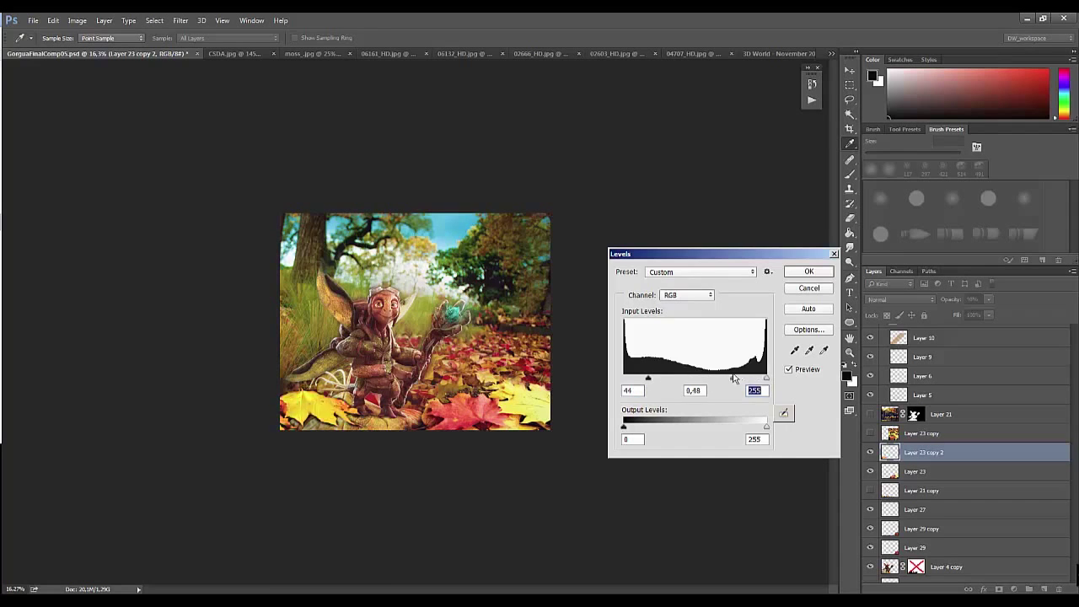
key("Return")
key("z")
left_click_drag(553, 452, 555, 503)
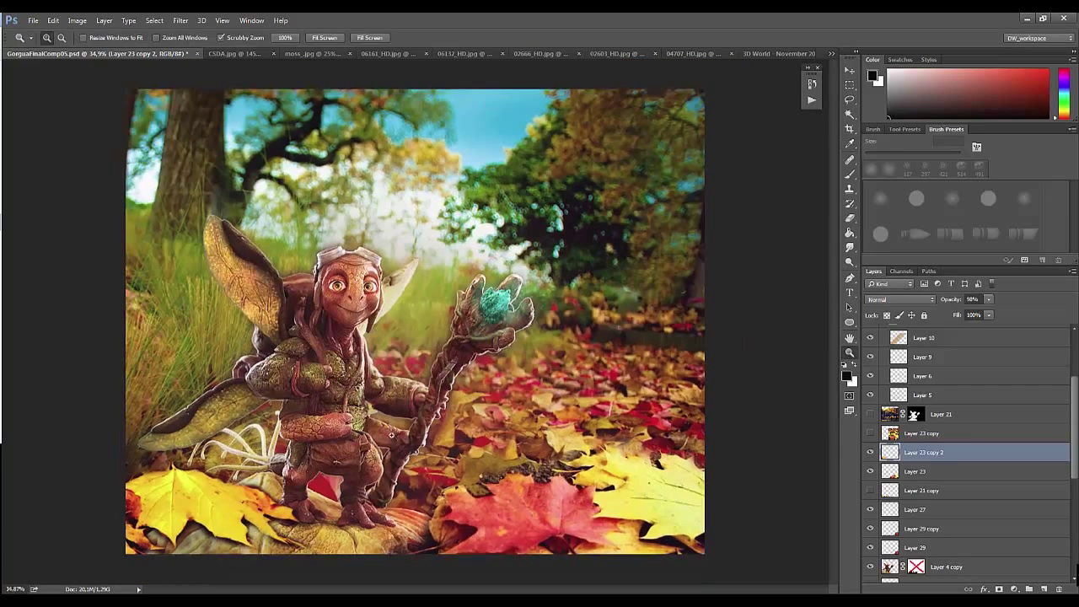
Step: Stamp all visible layers into a new layer above BKGEffects and launch Magic Bullet PhotoLooks
key("ctrl+a")
scroll(949, 422, "up", 3)
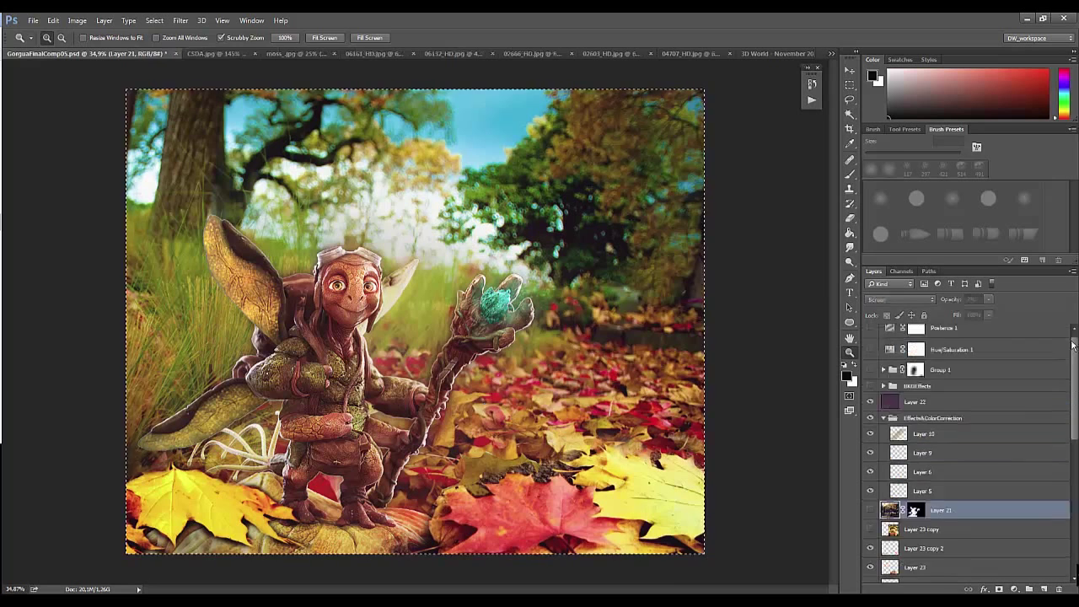
left_click(949, 394)
key("ctrl+shift+alt+e")
left_click(181, 20)
left_click(220, 241)
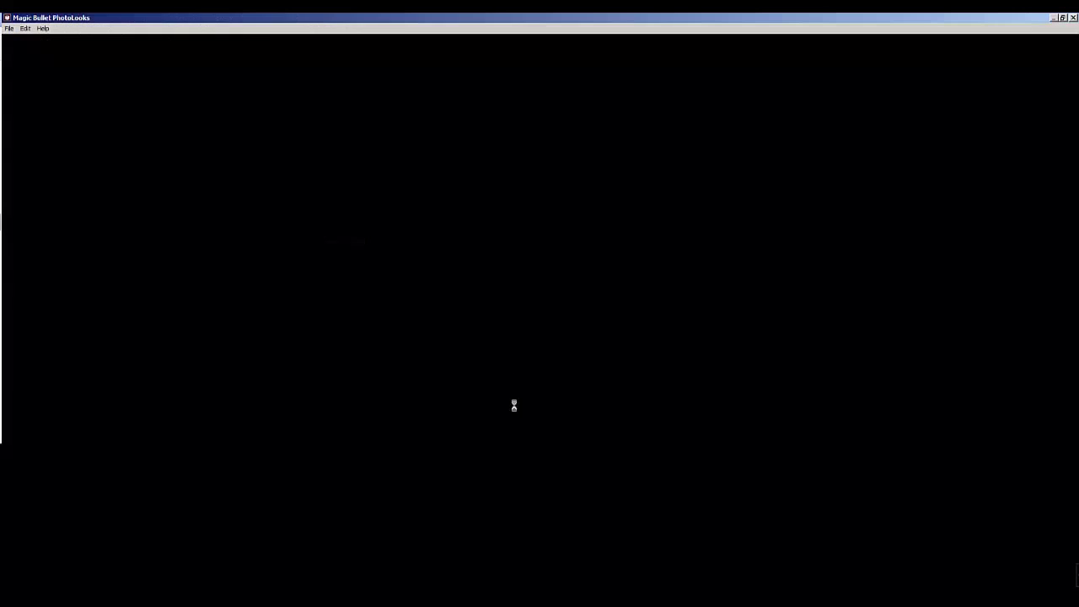
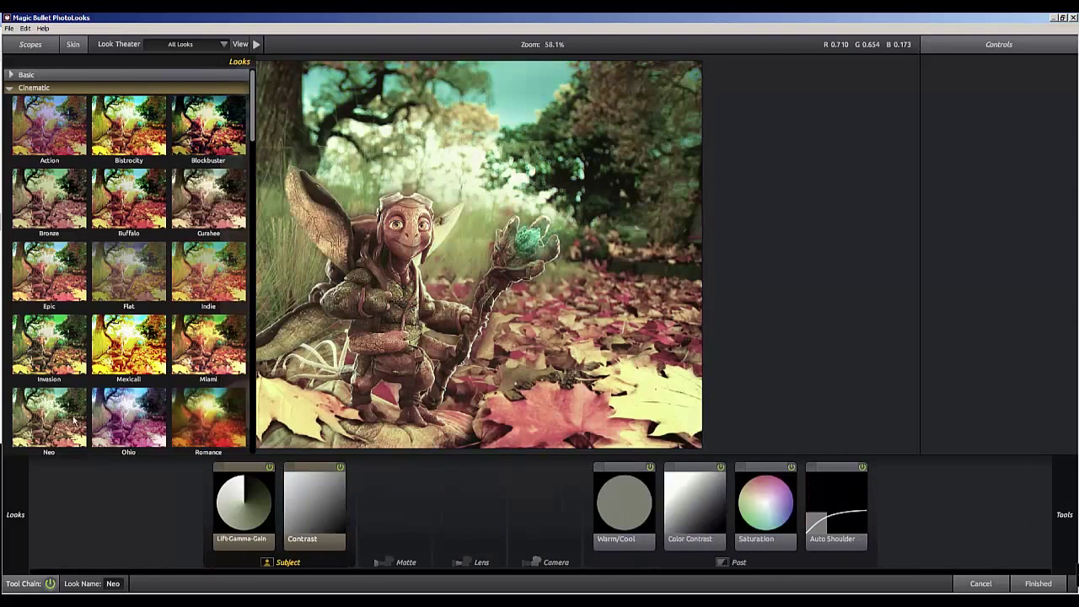
Step: Exit the PhotoLooks looks browser, returning to the fairy composite with no look applied
scroll(253, 169, "down", 5)
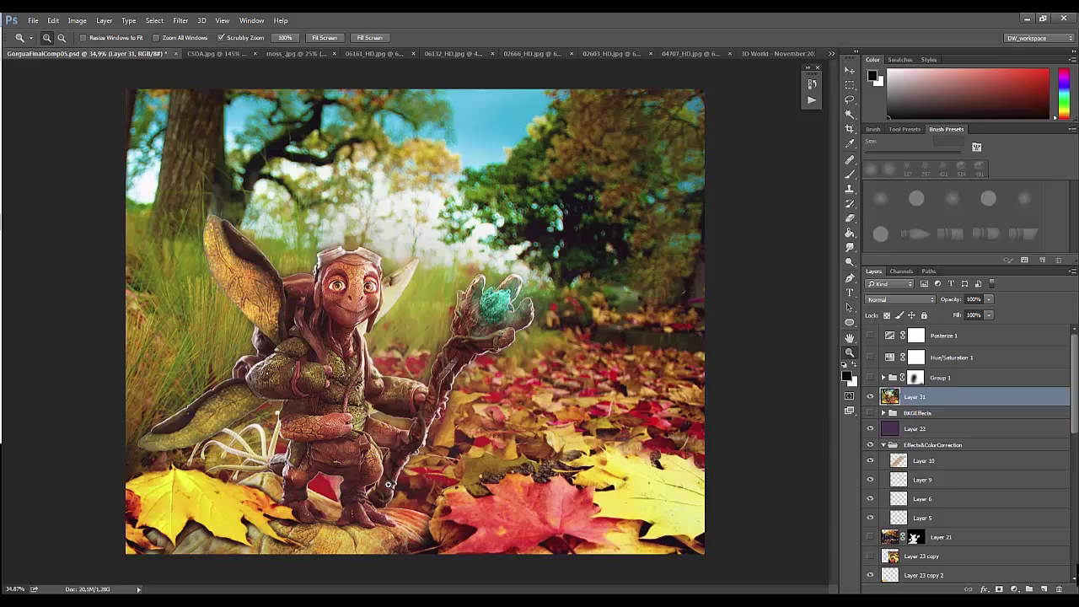
Step: Remove Layer 31 and shift the foreground yellow leaves layer upward
key("ctrl+z")
key("v")
mouse_move(280, 506)
left_mouse_down()
mouse_move(270, 438)
mouse_move(329, 484)
mouse_move(329, 466)
left_mouse_up()
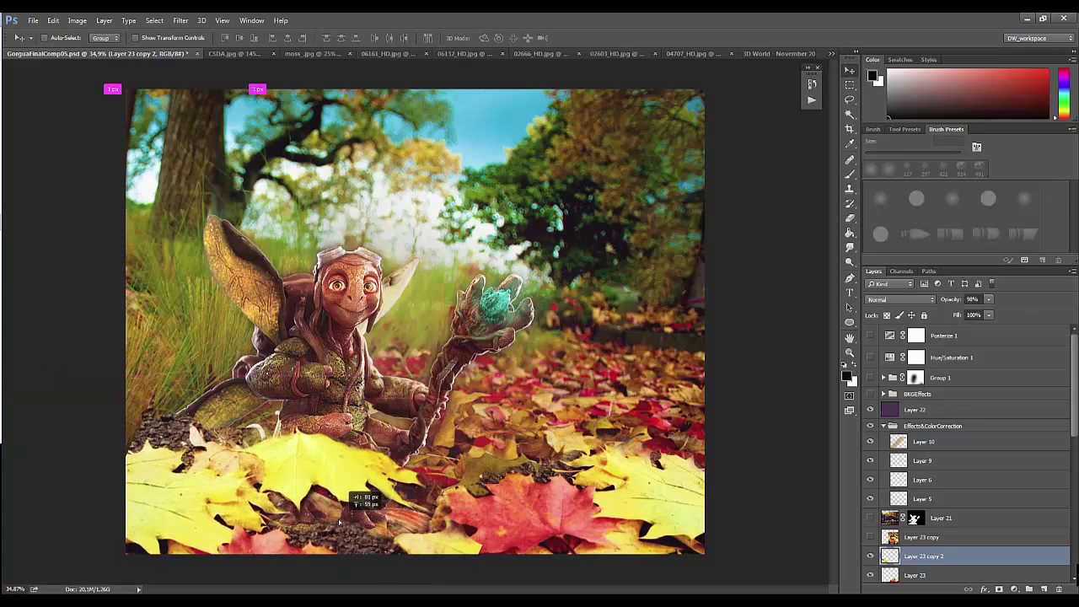
Step: Erase the yellow and red leaves over the creature's legs and feet with a 250 px eraser
key("e")
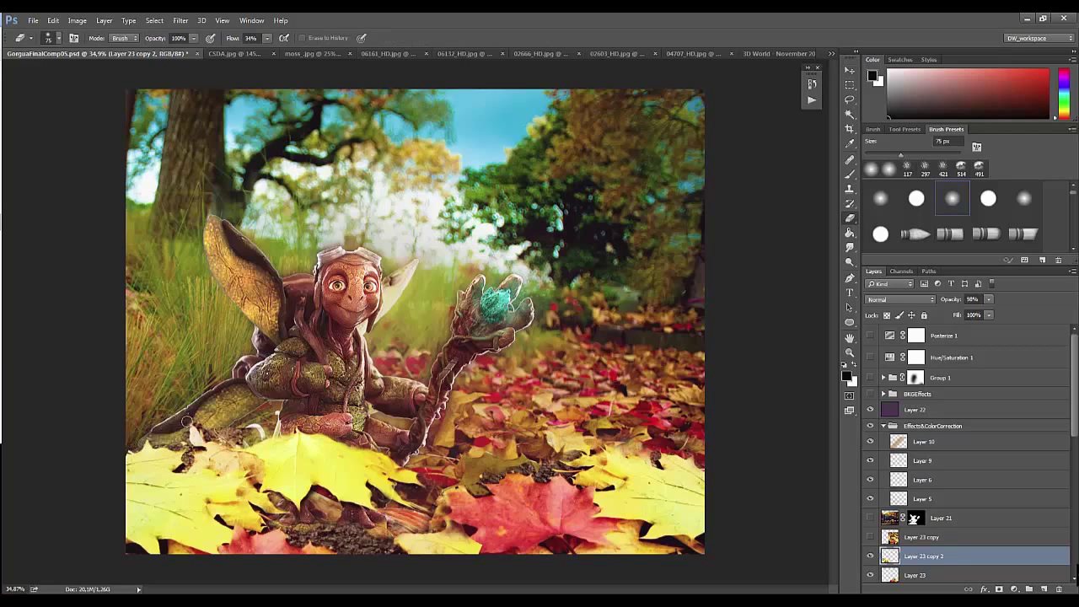
left_click_drag(169, 442, 161, 408)
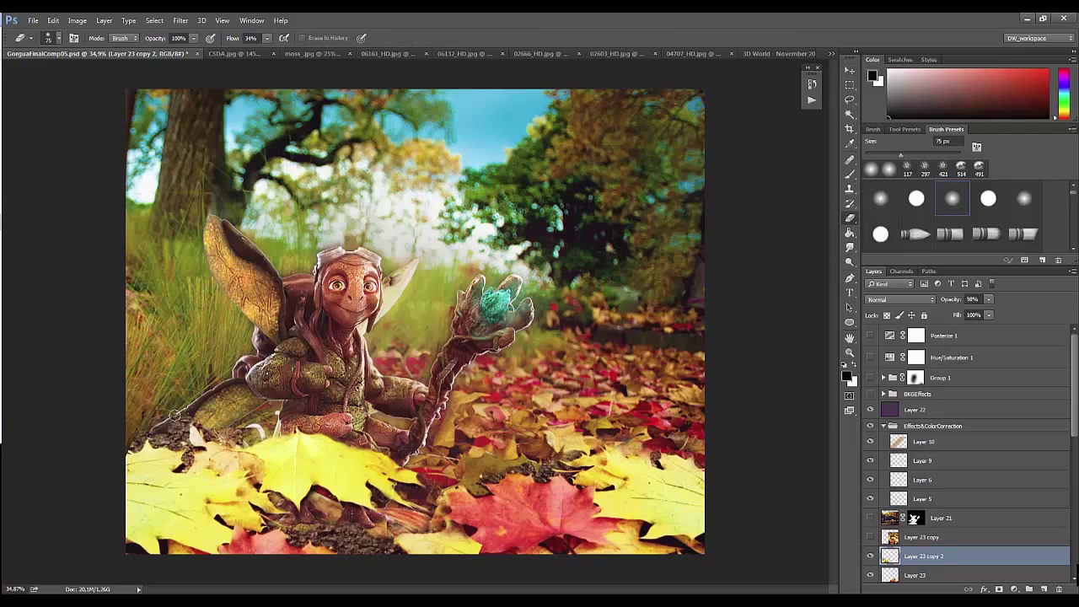
right_click(305, 373)
left_click_drag(338, 398, 396, 398)
mouse_move(388, 434)
left_mouse_down()
mouse_move(354, 481)
mouse_move(337, 472)
mouse_move(379, 559)
mouse_move(320, 532)
mouse_move(297, 534)
mouse_move(342, 546)
mouse_move(278, 430)
mouse_move(241, 422)
left_mouse_up()
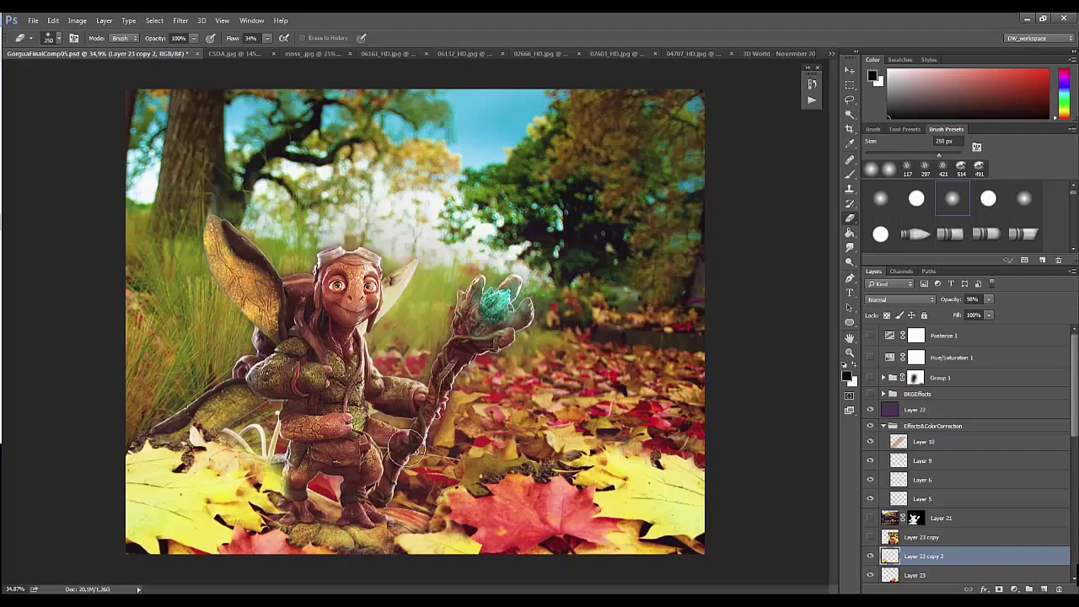
left_click_drag(398, 521, 385, 530)
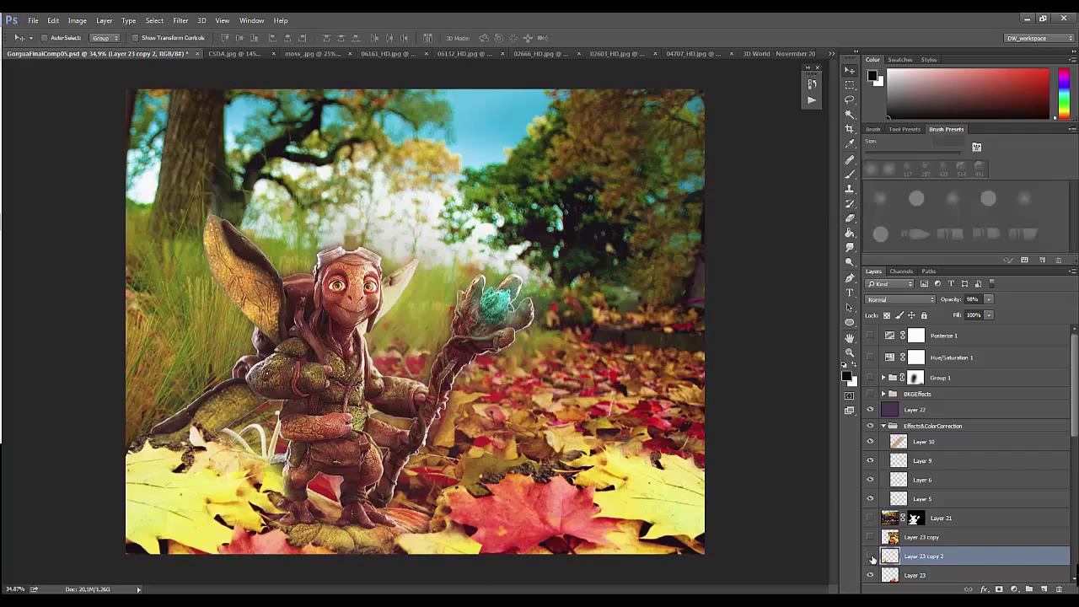
left_click_drag(429, 488, 504, 531)
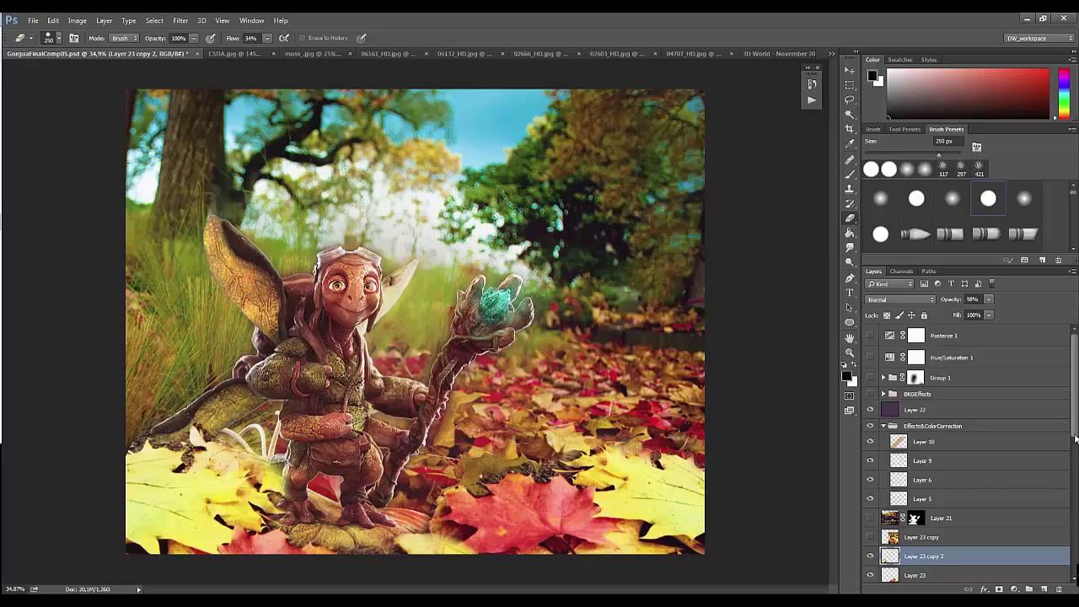
scroll(959, 478, "down", 3)
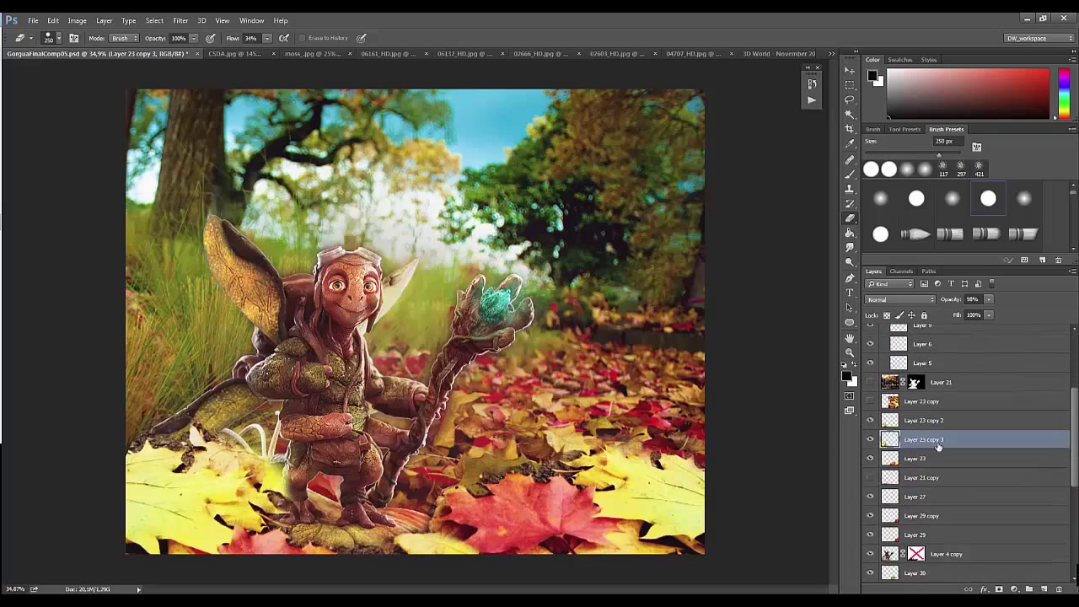
Step: Duplicate Layer 23 copy 2 near the bottom of the stack and toggle it to compare
left_click_drag(950, 457, 942, 582)
left_click(870, 534)
left_click(870, 535)
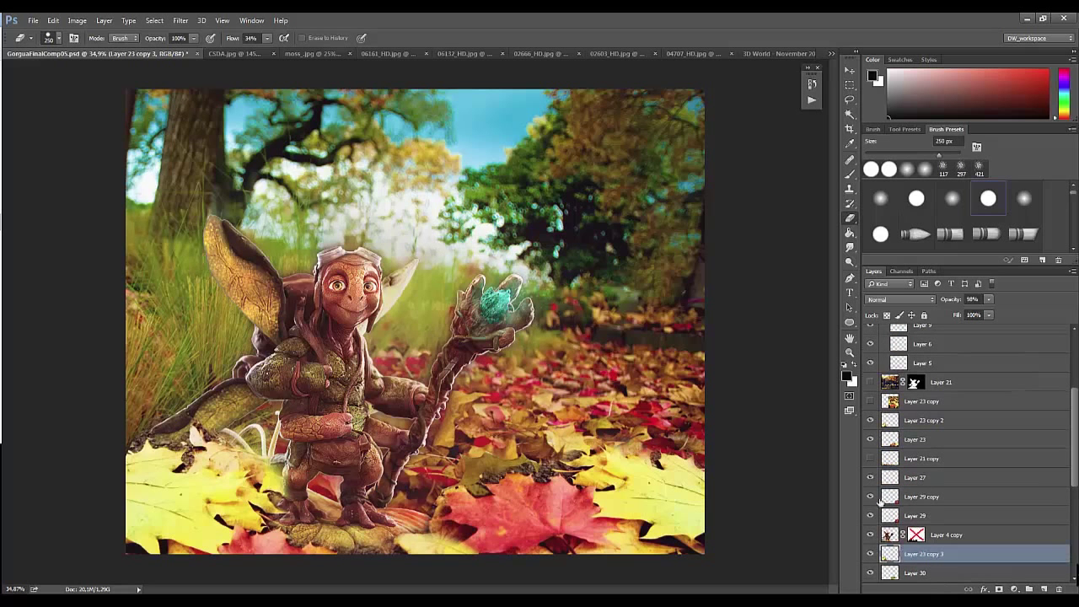
left_click(890, 420)
left_click(871, 420)
left_click(871, 422)
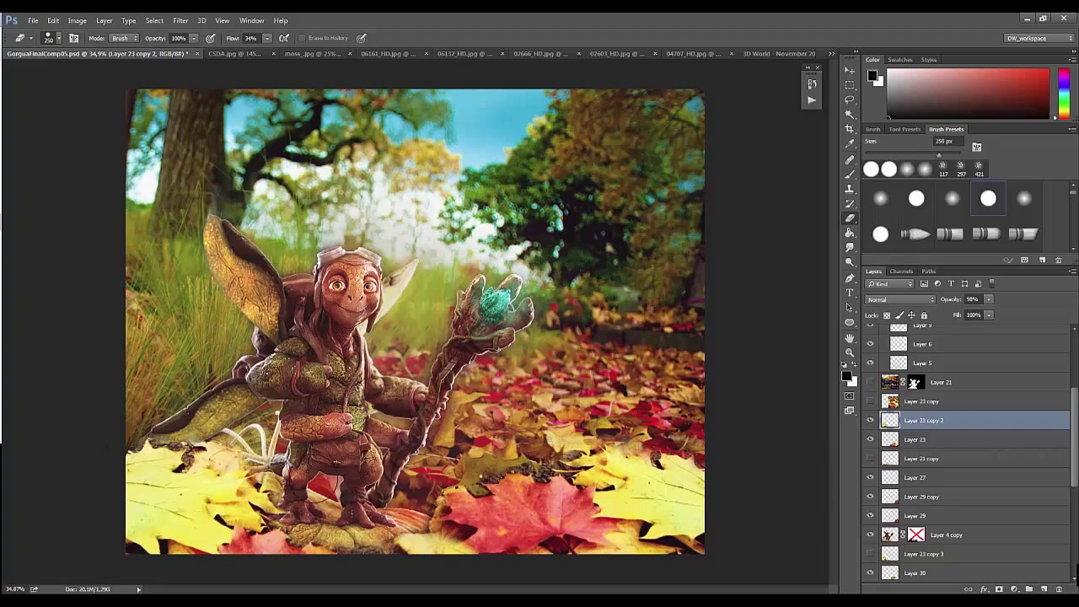
Step: Set the eraser to 35 px and toggle Layer 23 to check its contribution
right_click(279, 405)
key("Return")
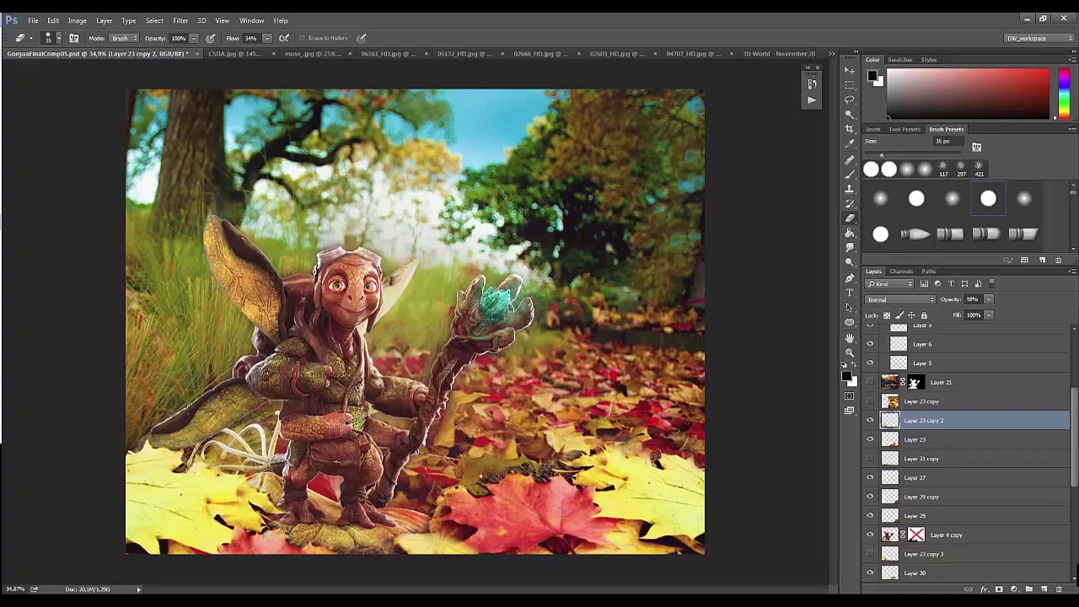
key("z")
left_click_drag(300, 484, 201, 494)
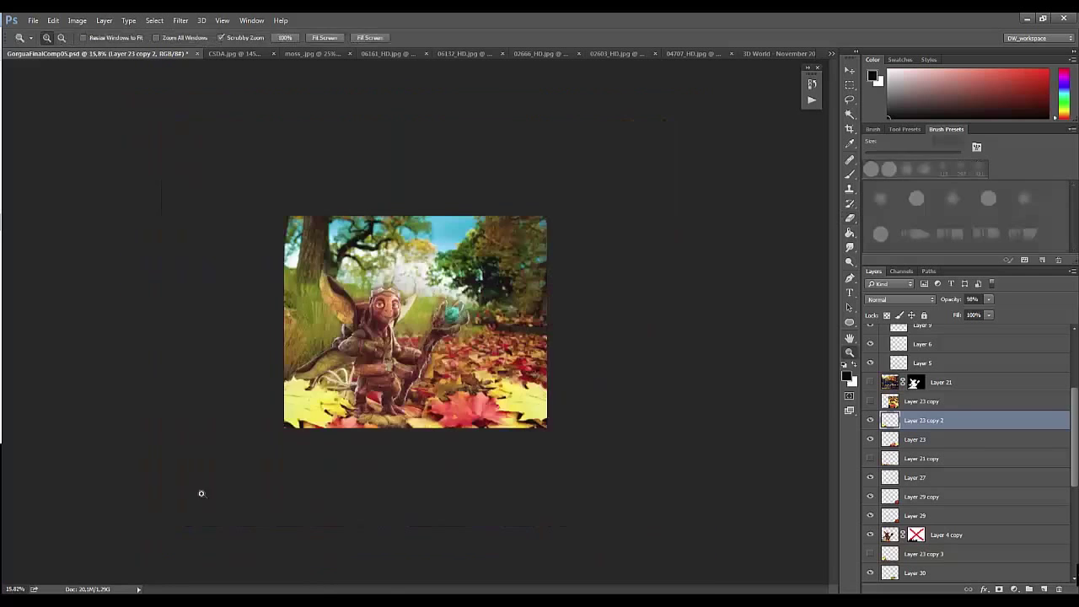
left_click_drag(260, 389, 271, 443)
left_click(870, 439)
left_click(870, 440)
left_click(918, 440)
Step: Set the brush to 96 px and reselect Layer 23 copy 2
key("b")
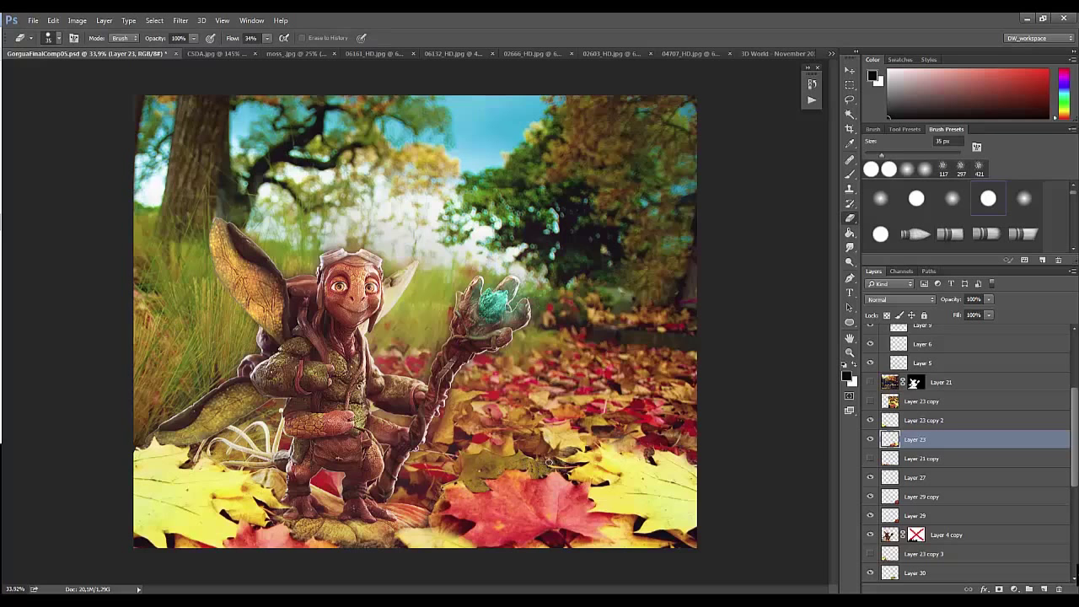
right_click(634, 357)
left_click_drag(703, 381, 738, 371)
key("Return")
key("z")
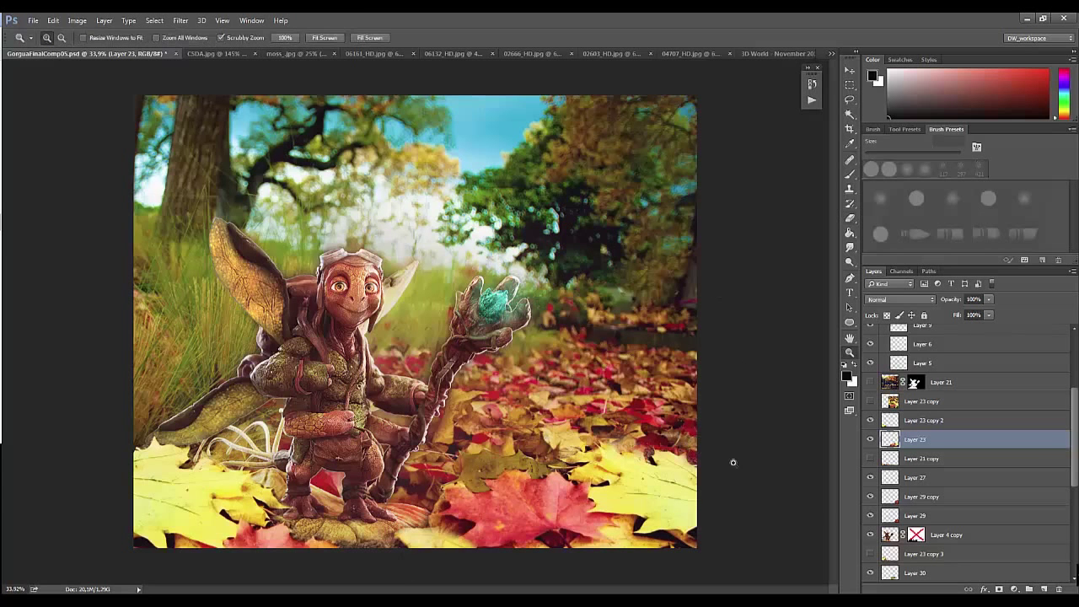
left_click(917, 420)
Step: Add a new layer above the leaves and paint 2209 px black shading along the bottom
left_click(1044, 588)
key("b")
right_click(346, 383)
key("Escape")
right_click(550, 354)
left_click_drag(666, 385, 673, 385)
key("Return")
left_click_drag(50, 489, 455, 591)
key("ctrl+z")
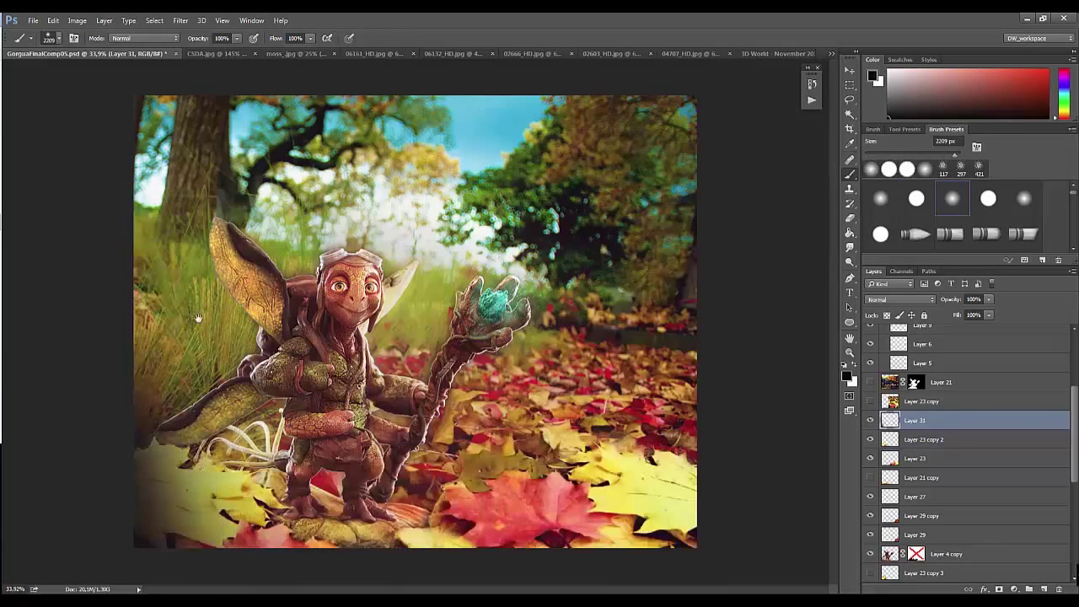
Step: Compare the bottom darkening, then set a 467 px eraser and zoom in on the legs
scroll(192, 428, "down", 3)
left_click_drag(192, 428, 172, 331)
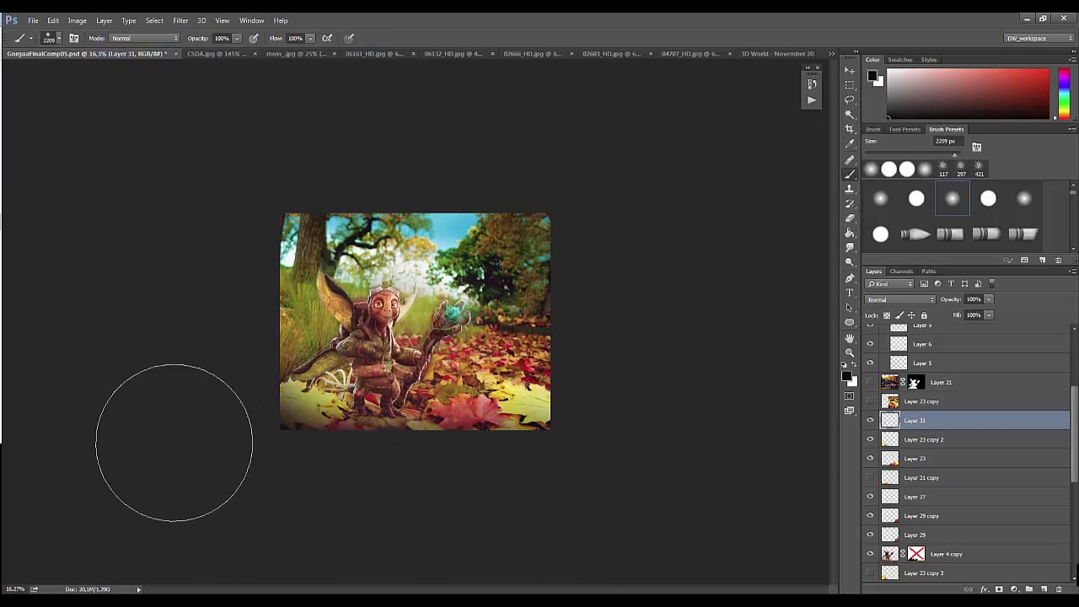
key("ctrl+z")
key("ctrl+z")
key("ctrl+z")
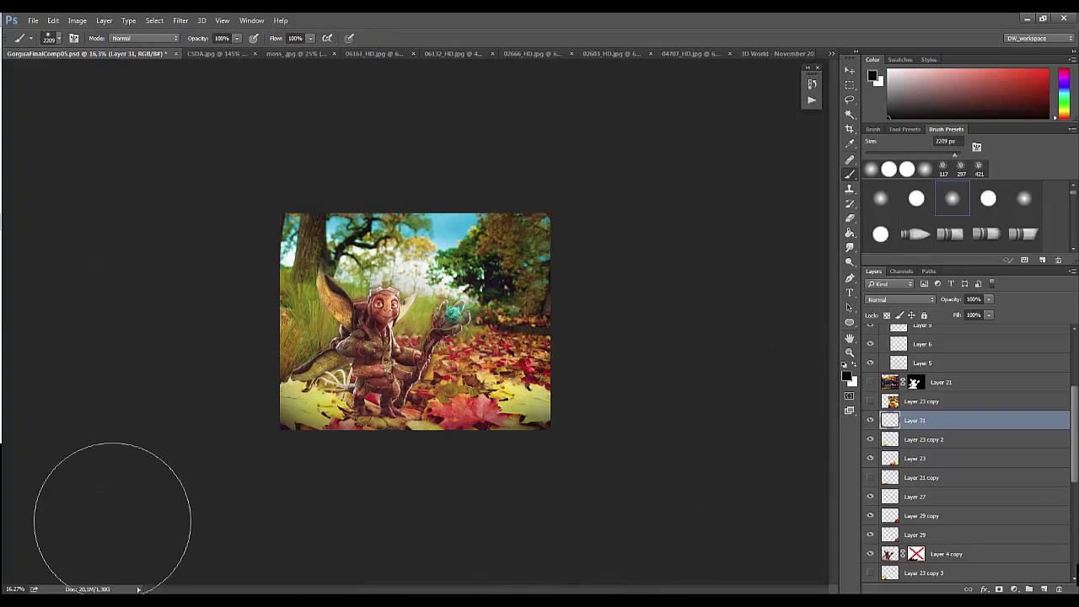
key("e")
scroll(338, 422, "up", 2)
right_click(442, 387)
left_click_drag(550, 412, 563, 413)
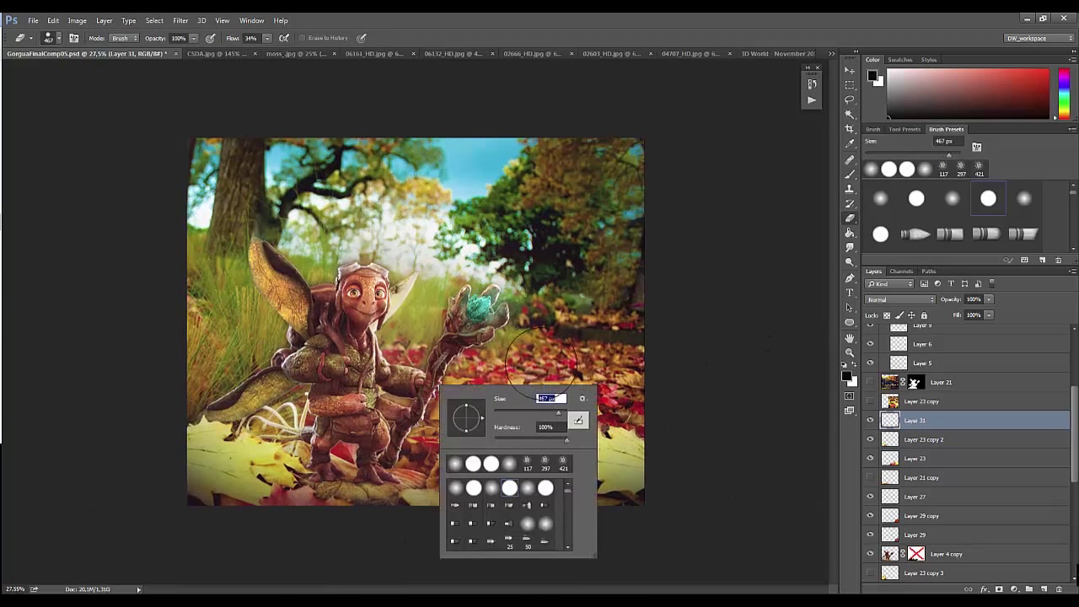
key("Return")
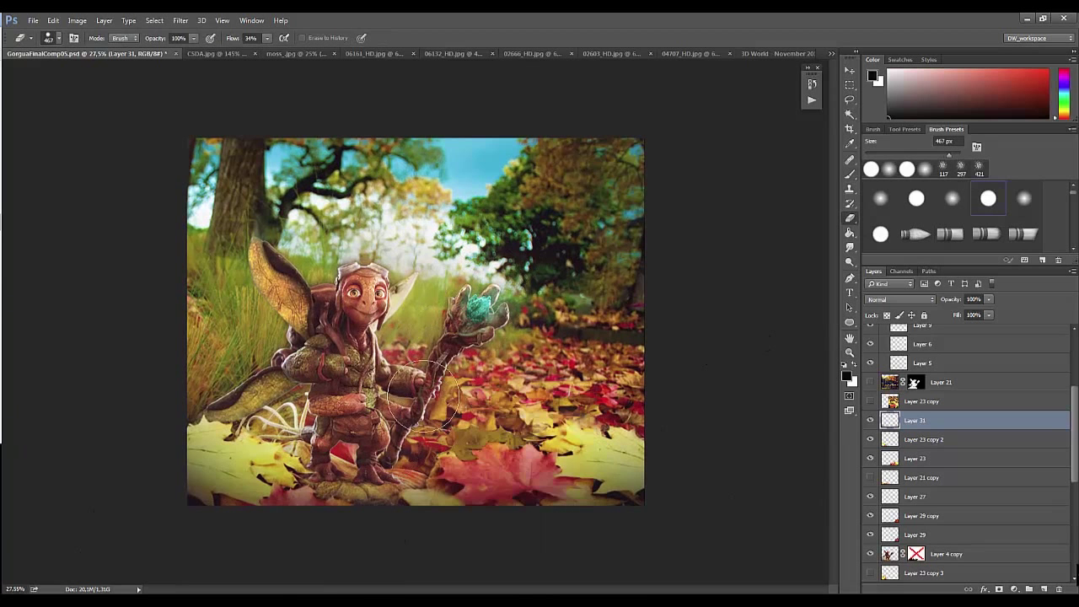
key("z")
mouse_move(378, 477)
left_mouse_down()
mouse_move(321, 502)
mouse_move(631, 413)
left_mouse_up()
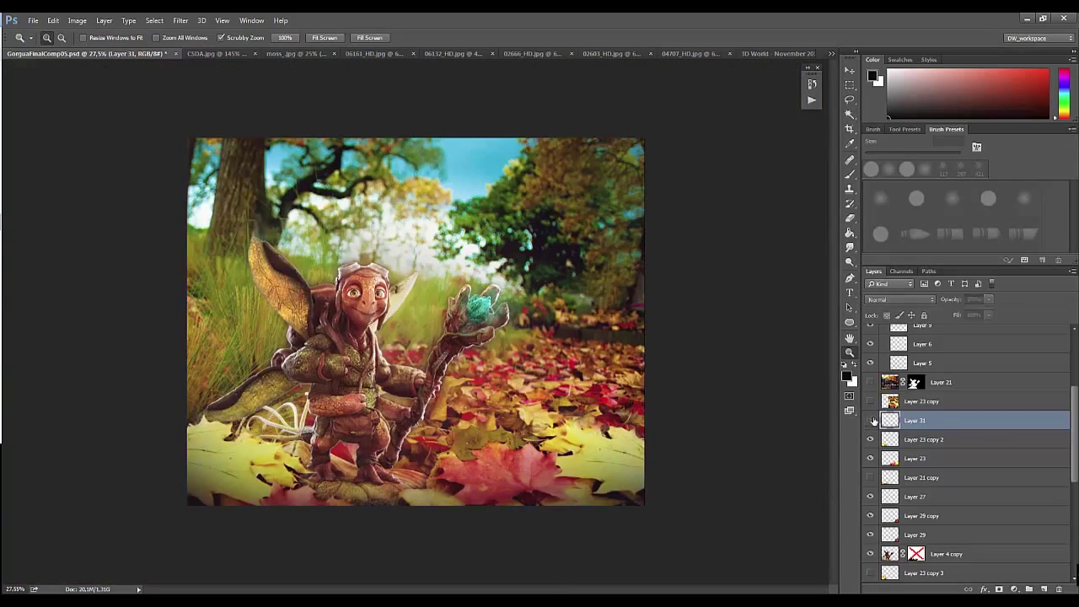
Step: Make Layer 21 visible and select it
left_click(892, 400)
left_click(885, 389)
left_click(871, 382)
Step: Lower Layer 21's opacity and move its overlay down to align with the image
key("shift+alt+s")
left_click(988, 300)
left_click_drag(988, 299, 977, 299)
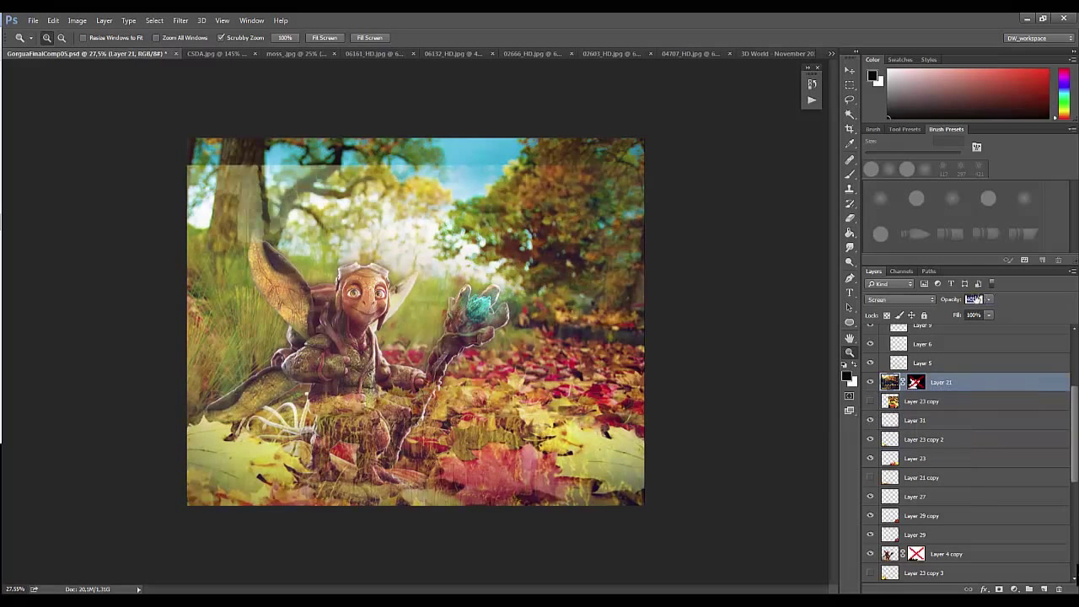
key("v")
left_click_drag(504, 447, 506, 529)
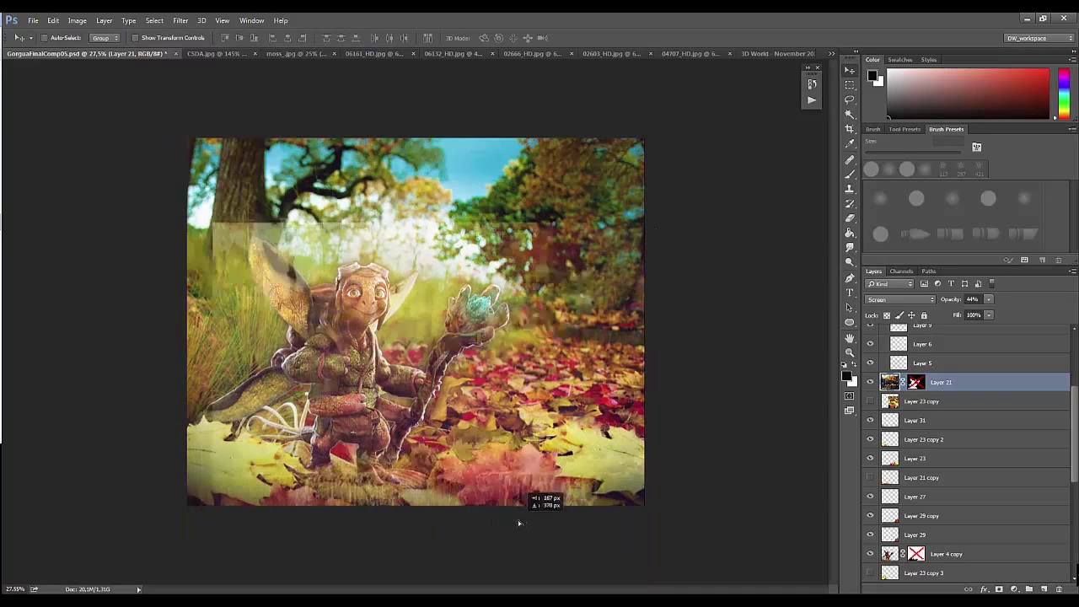
mouse_move(505, 528)
left_mouse_down()
mouse_move(493, 503)
mouse_move(521, 474)
mouse_move(517, 506)
left_mouse_up()
Step: Try several opacity values for Layer 21, settling on 82%
key("1")
key("5")
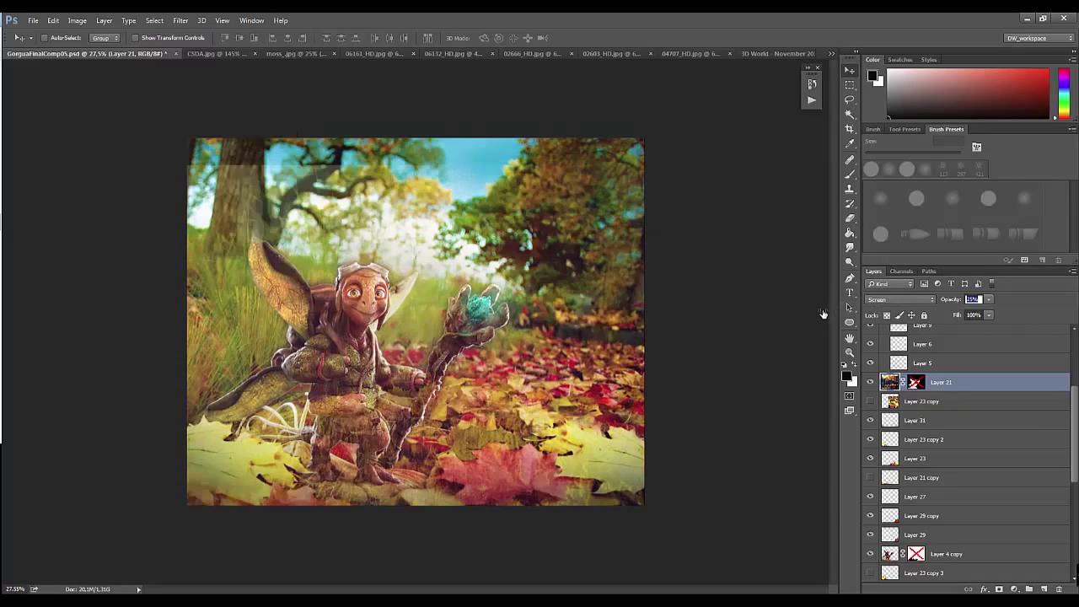
key("0")
key("5")
key("2")
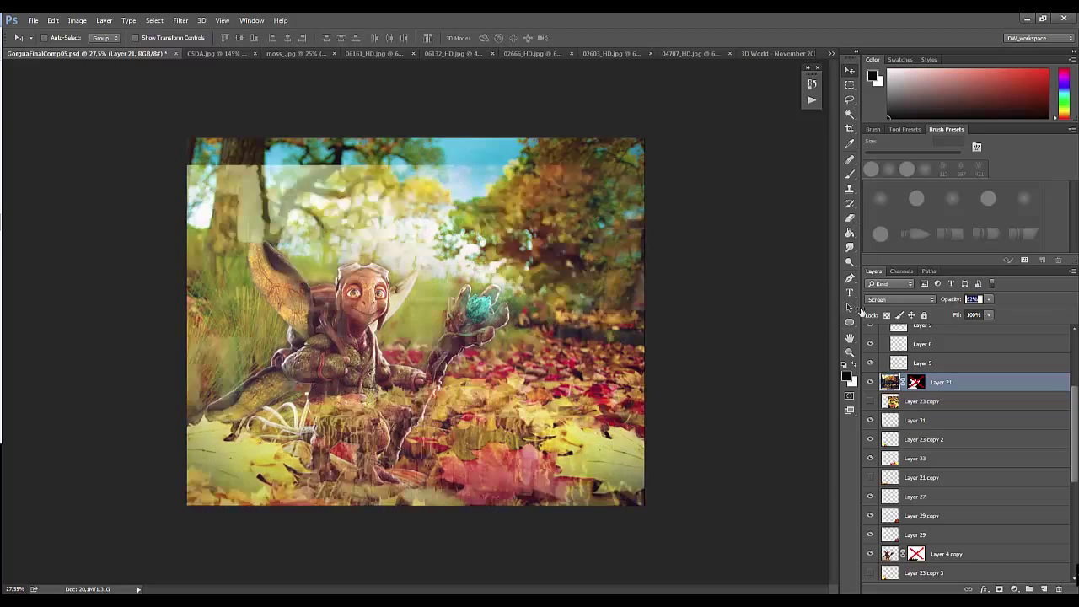
key("6")
key("7")
key("0")
key("6")
key("7")
key("0")
key("6")
key("7")
key("8")
key("2")
Step: Paint Layer 21's mask with a 390 px brush to hide the overlay from the legs, staff and lower leaves
left_click(915, 382, "shift")
key("e")
key("b")
right_click(531, 291)
type("390")
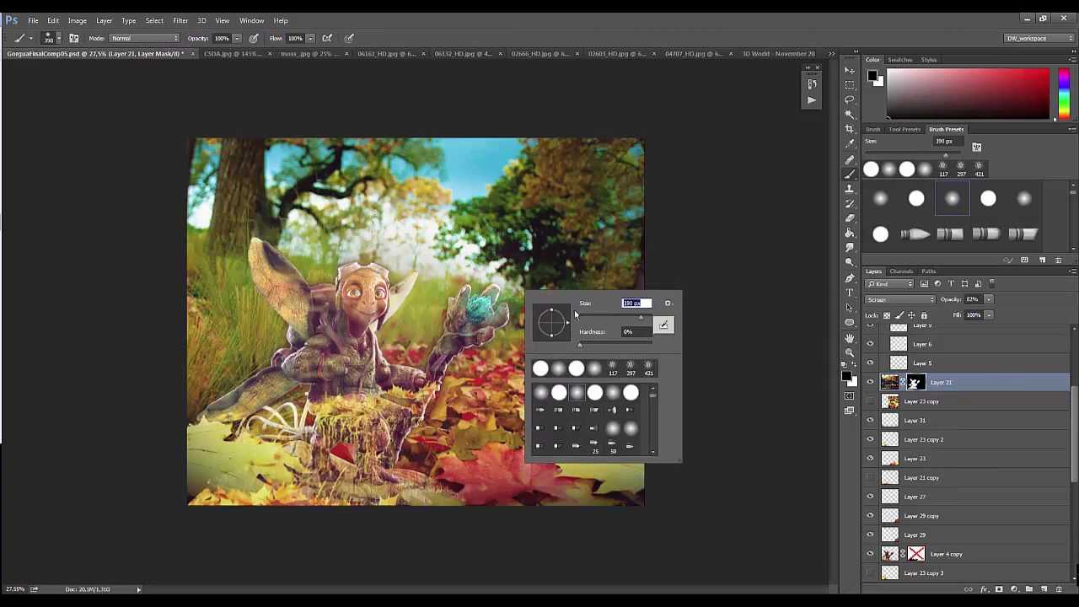
key("Return")
mouse_move(450, 428)
left_mouse_down()
mouse_move(407, 393)
mouse_move(401, 407)
mouse_move(322, 415)
mouse_move(381, 470)
mouse_move(323, 443)
mouse_move(318, 476)
mouse_move(390, 521)
left_mouse_up()
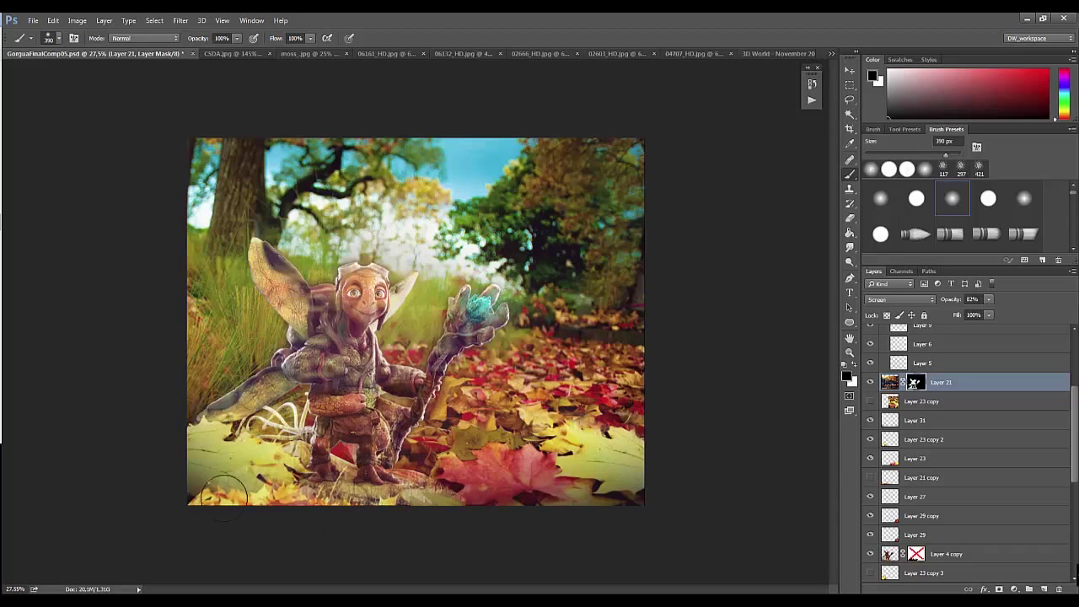
mouse_move(198, 494)
left_mouse_down()
mouse_move(301, 498)
mouse_move(237, 483)
left_mouse_up()
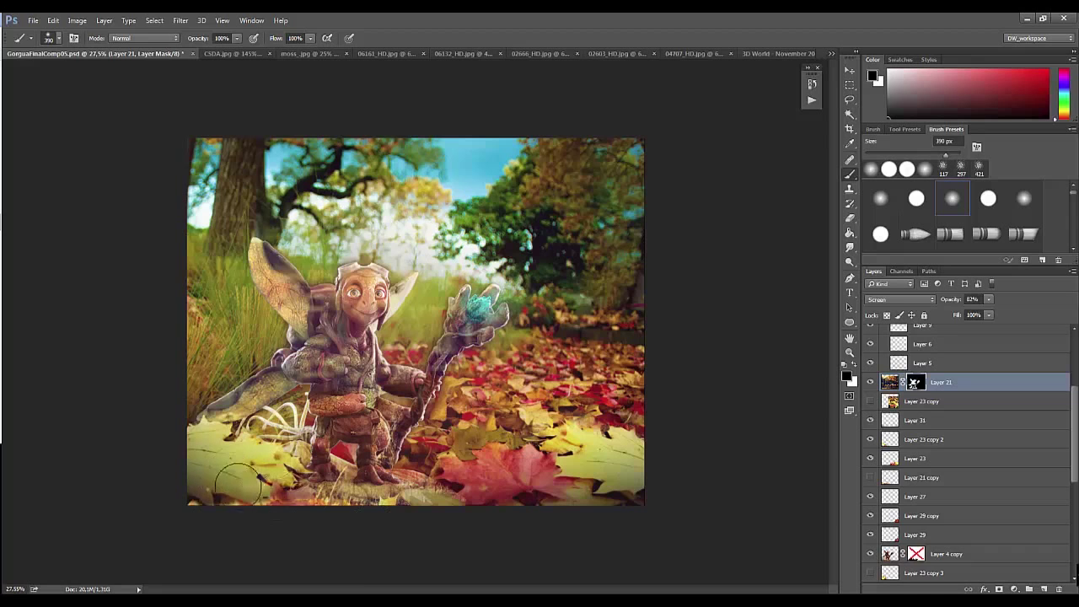
key("z")
left_click_drag(401, 496, 463, 514)
key("ctrl+0")
key("b")
key("b")
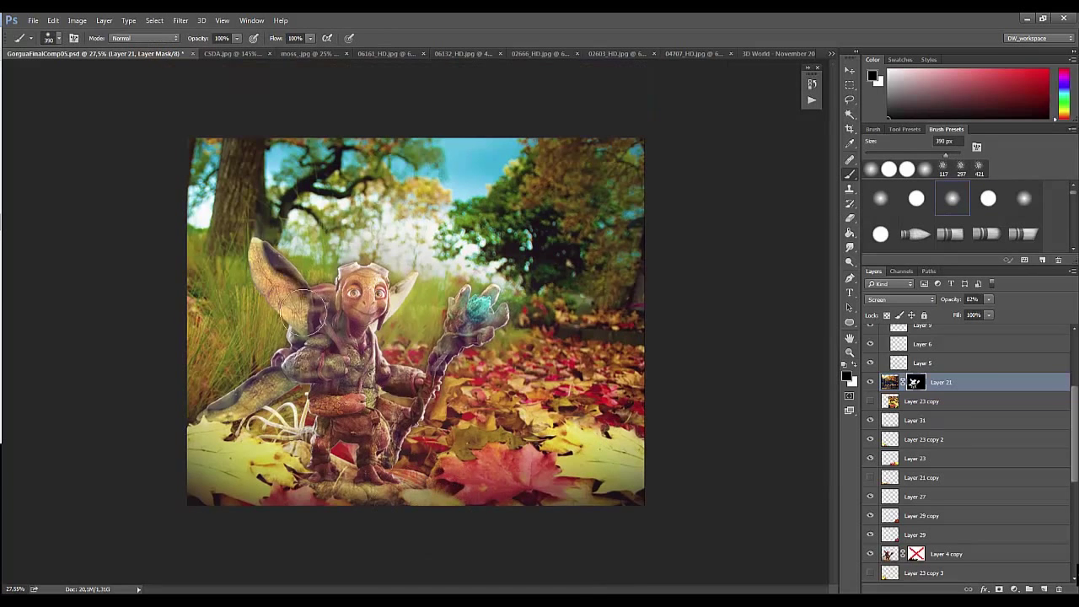
Step: Drop the Screen layer's opacity to 13% and zoom in on the character
left_click_drag(951, 300, 868, 306)
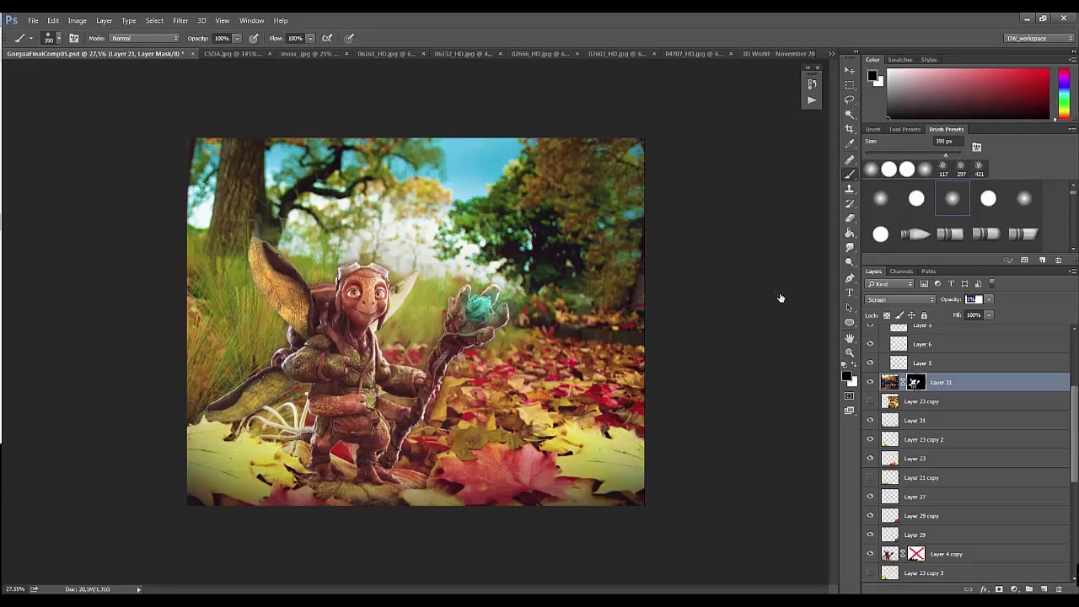
left_click_drag(346, 340, 404, 340)
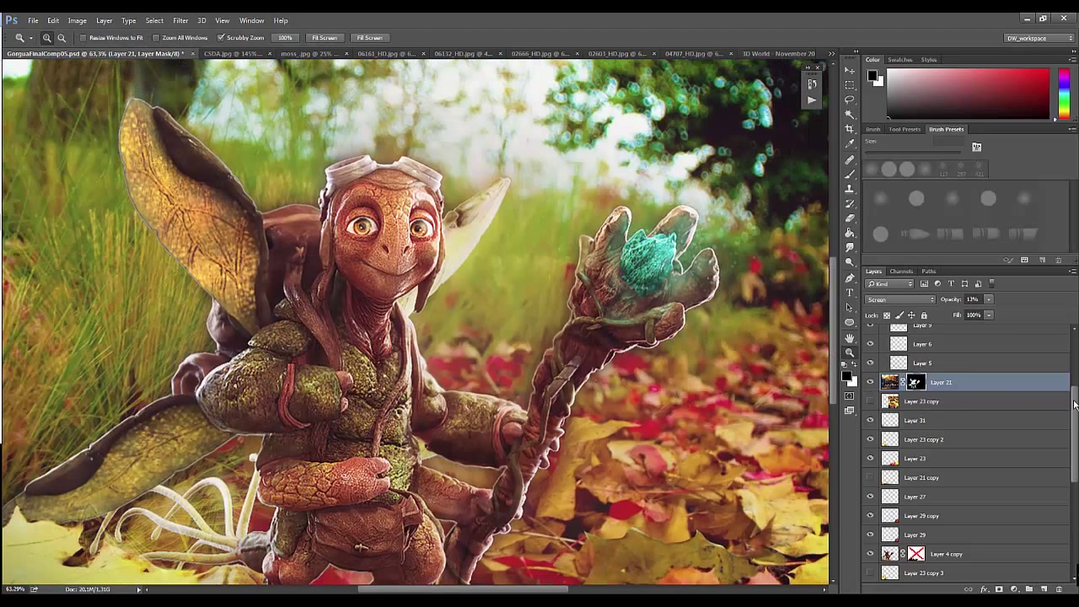
scroll(1075, 405, "up", 3)
Step: Browse the layer stack, selecting Layer 22, Layer 31 copy and the Effects&ColorCorrection group
left_click(936, 402)
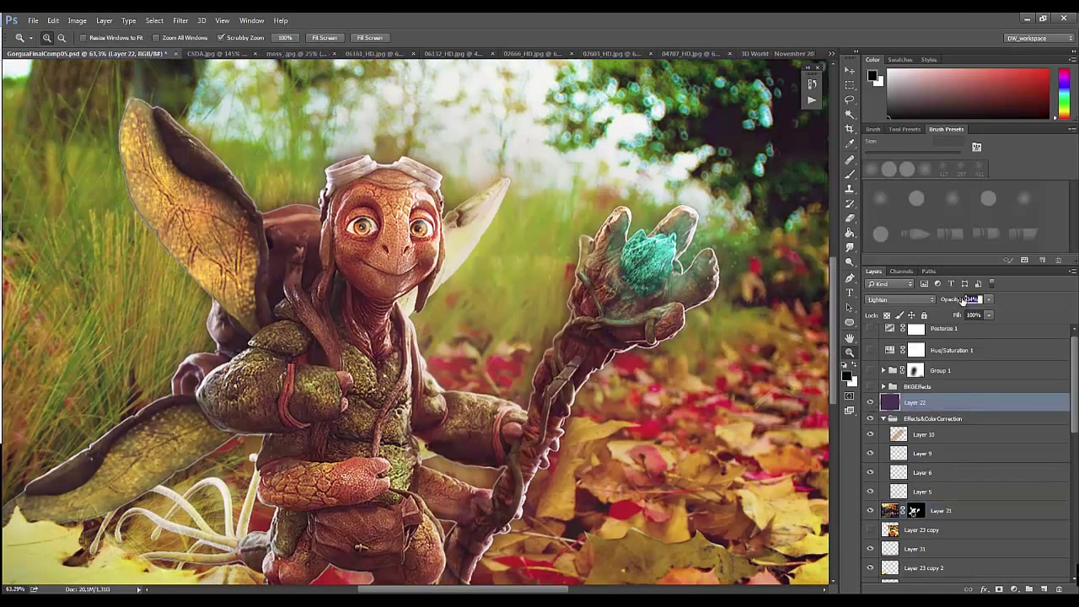
mouse_move(703, 398)
left_mouse_down()
mouse_move(677, 415)
mouse_move(679, 436)
left_mouse_up()
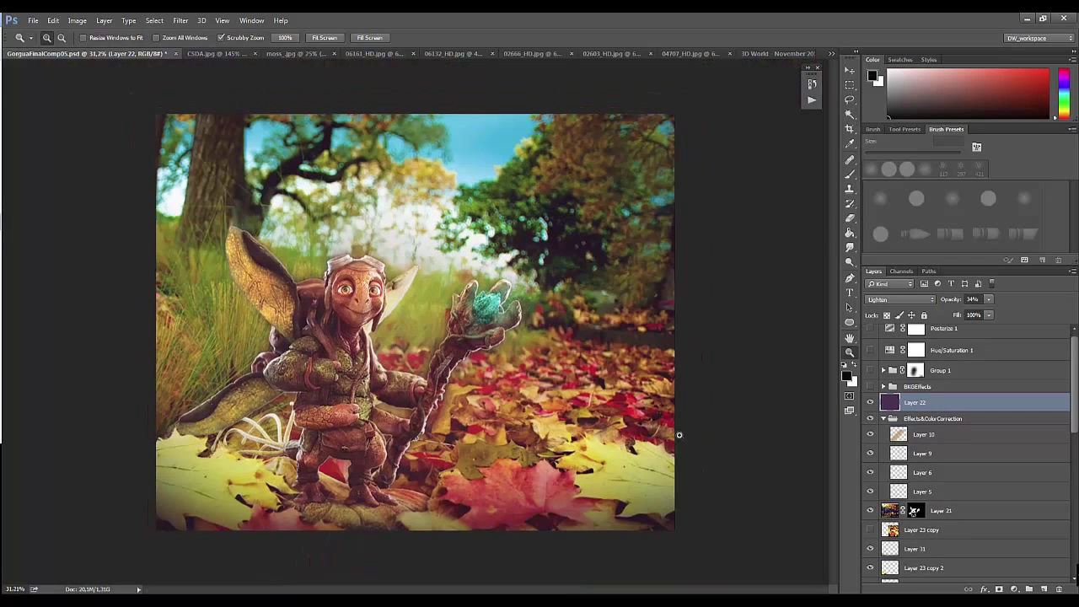
scroll(872, 451, "down", 2)
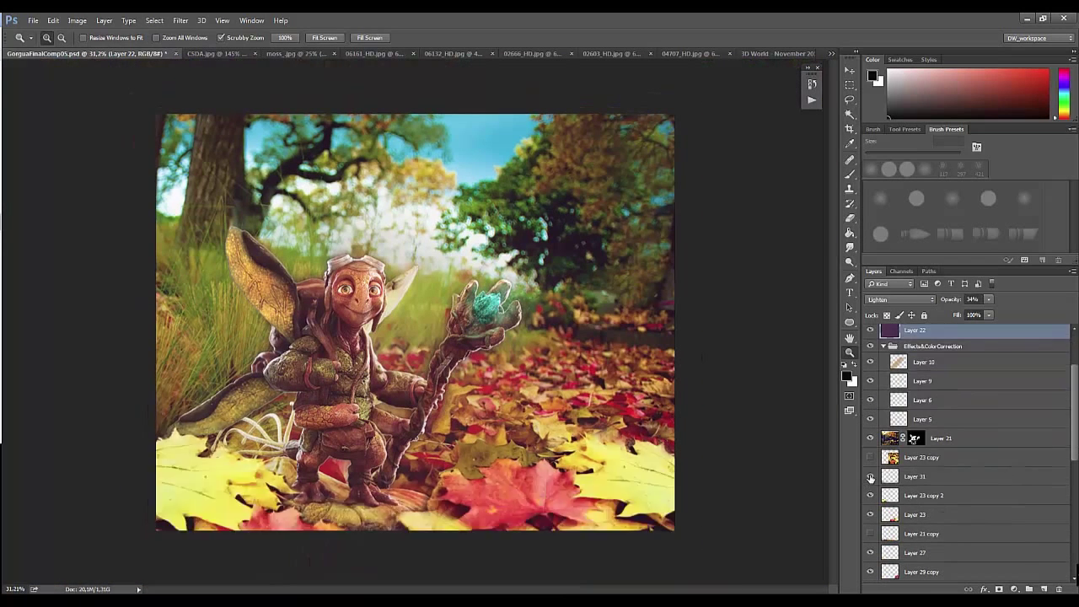
left_click(922, 473)
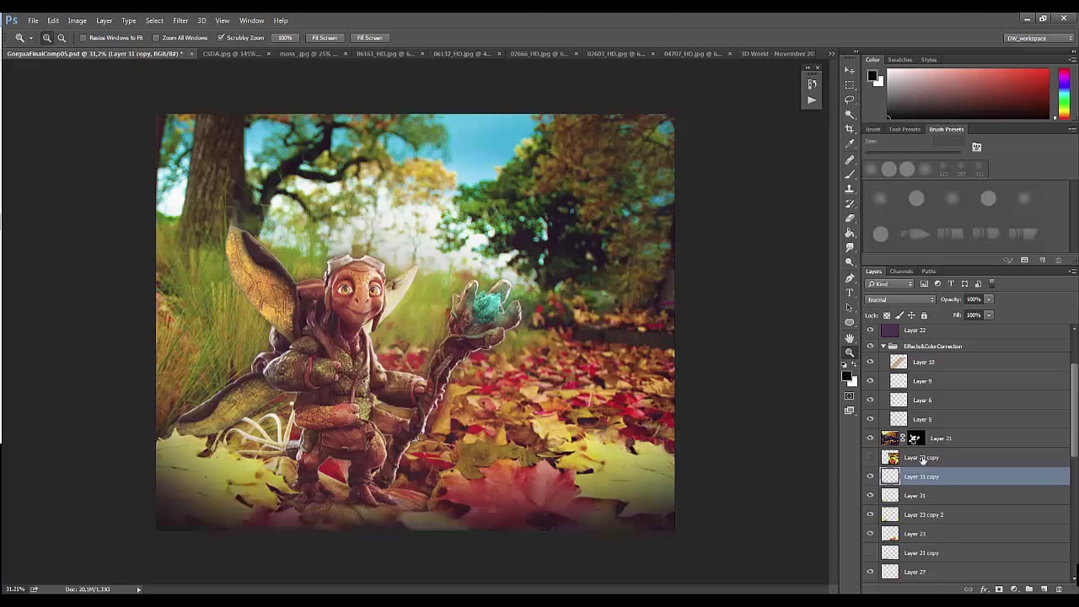
left_click(936, 437)
left_click(931, 345)
scroll(906, 399, "up", 3)
left_click_drag(1075, 389, 1077, 502)
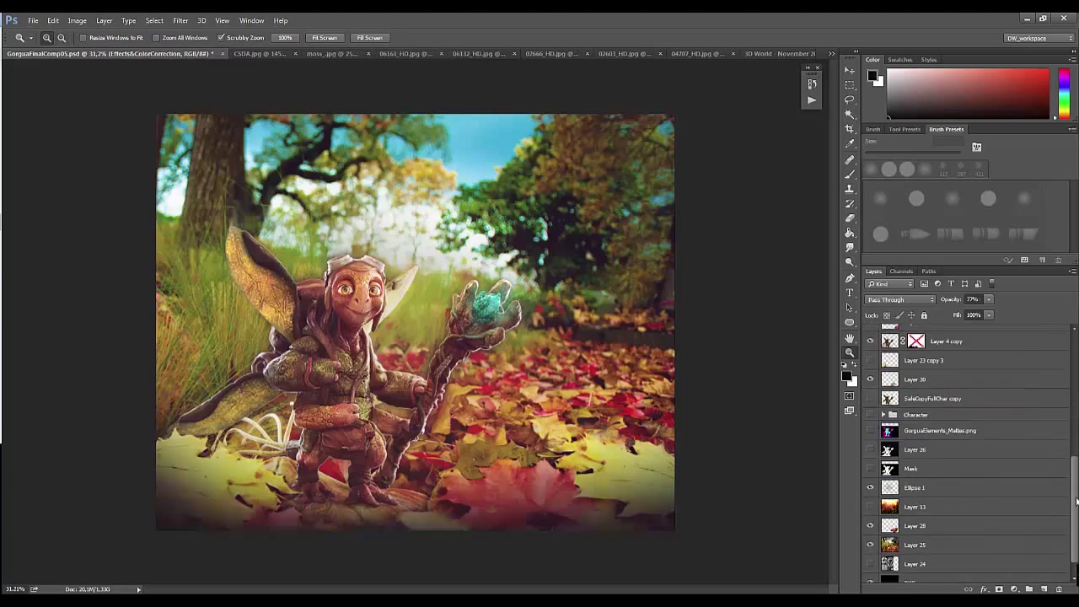
Step: Duplicate forest background Layer 25 and apply a 16.8 px Gaussian Blur
left_click(921, 545)
key("ctrl+j")
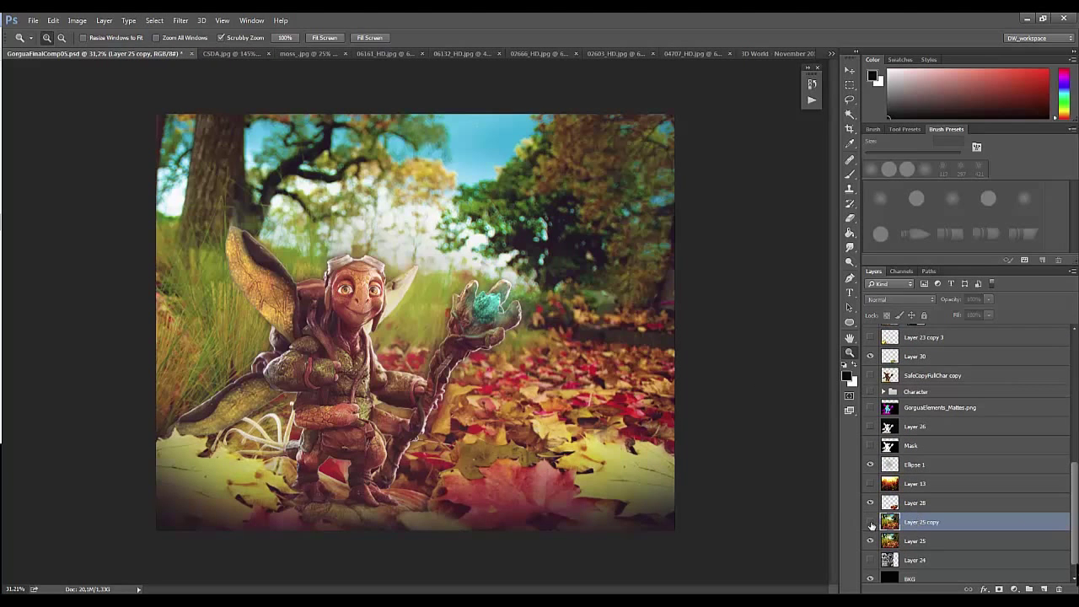
left_click(180, 20)
left_click(354, 173)
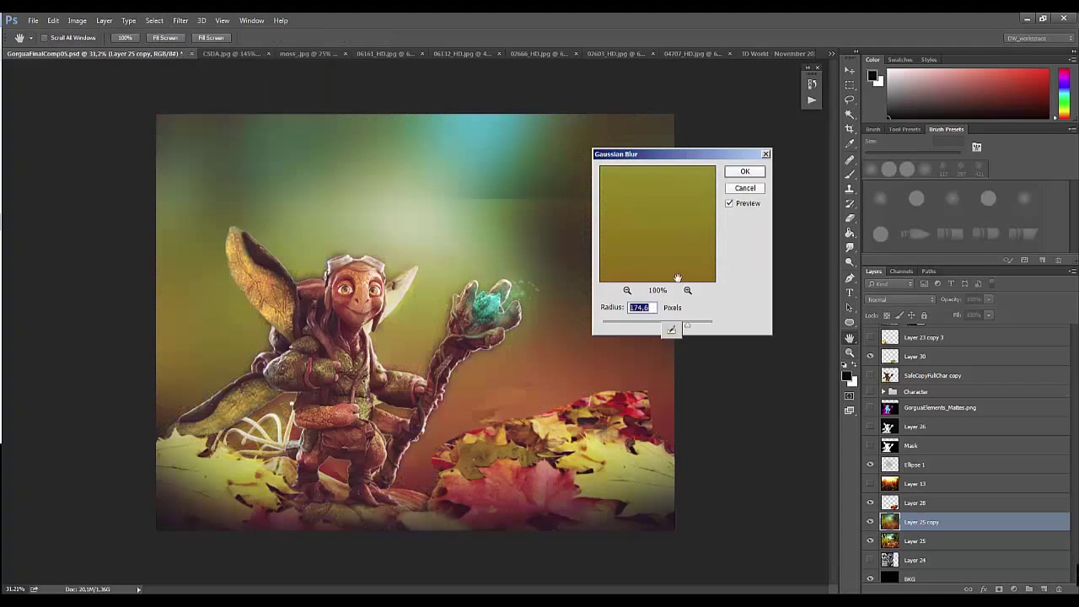
left_click_drag(655, 329, 648, 328)
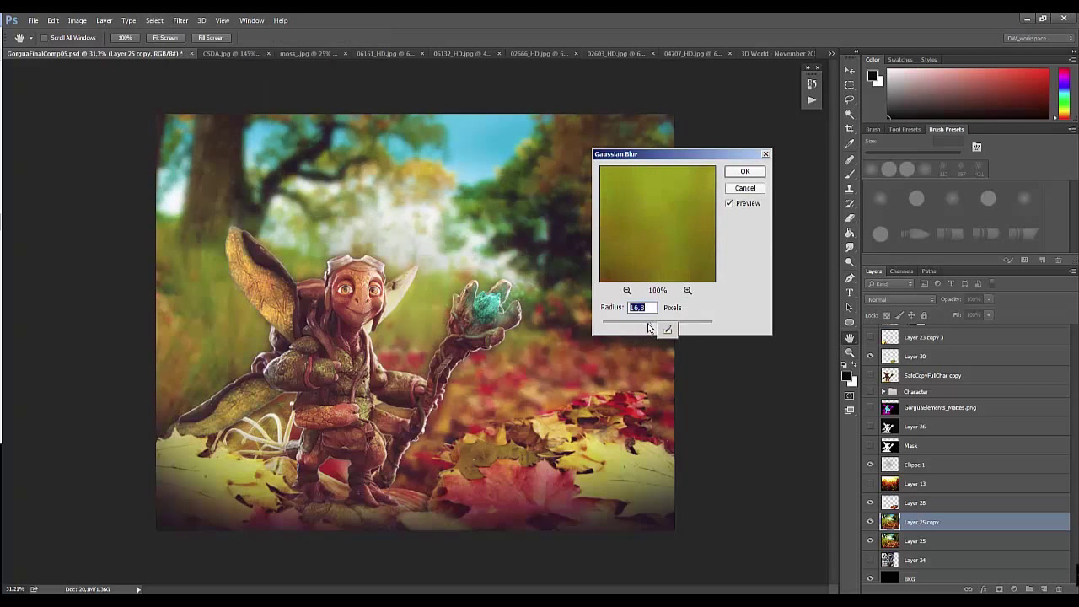
left_click(745, 173)
Step: Mask the blur off the foreground leaves with a 1860 px brush and set opacity to 45%
left_click(999, 589)
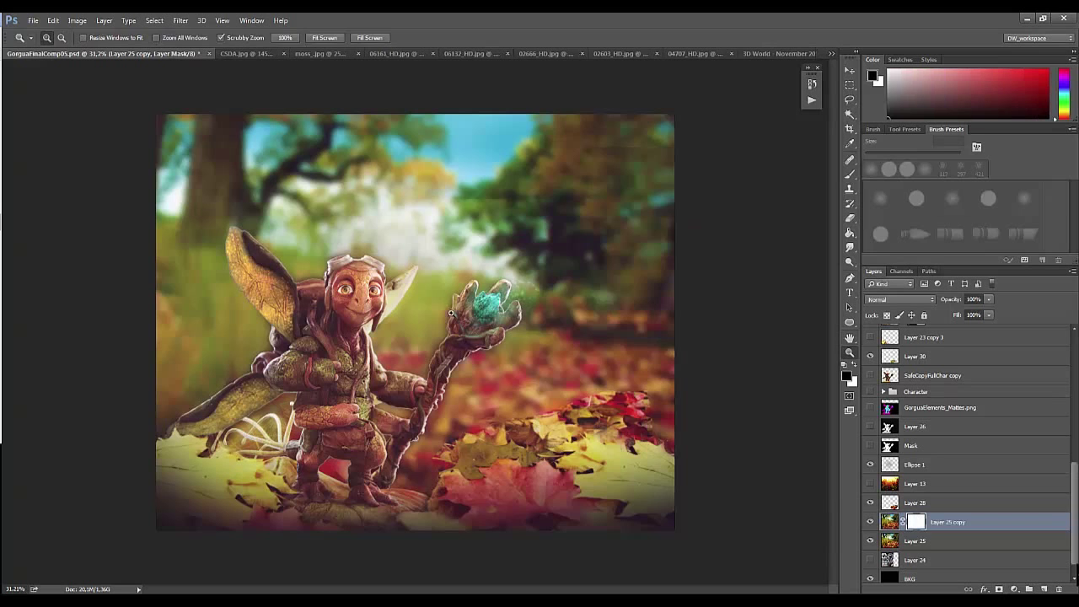
key("b")
right_click(540, 329)
key("Escape")
right_click(643, 263)
left_click_drag(717, 307, 725, 311)
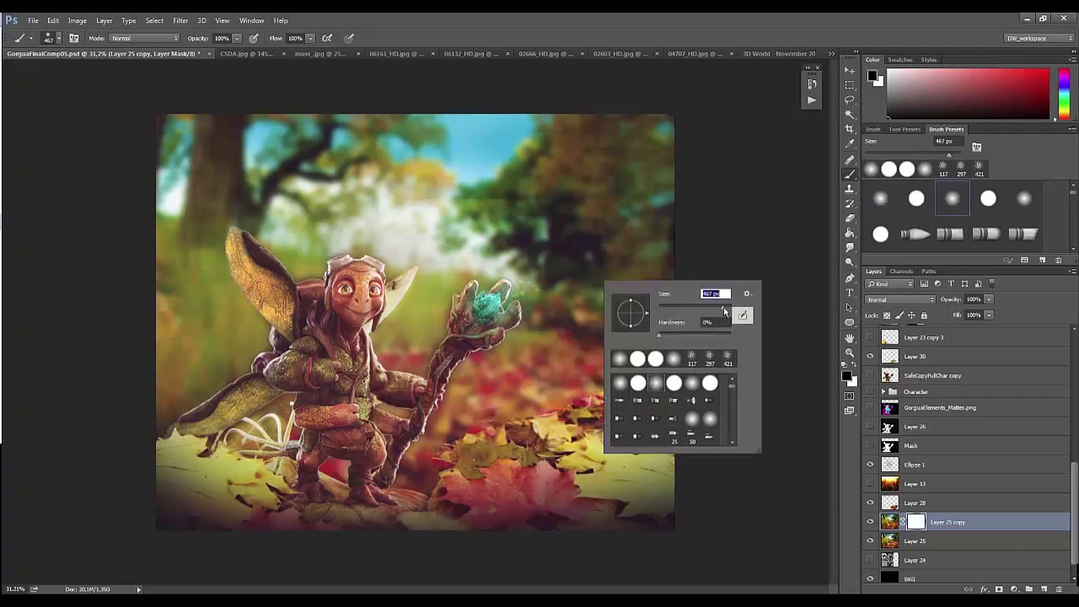
type("1860")
key("Return")
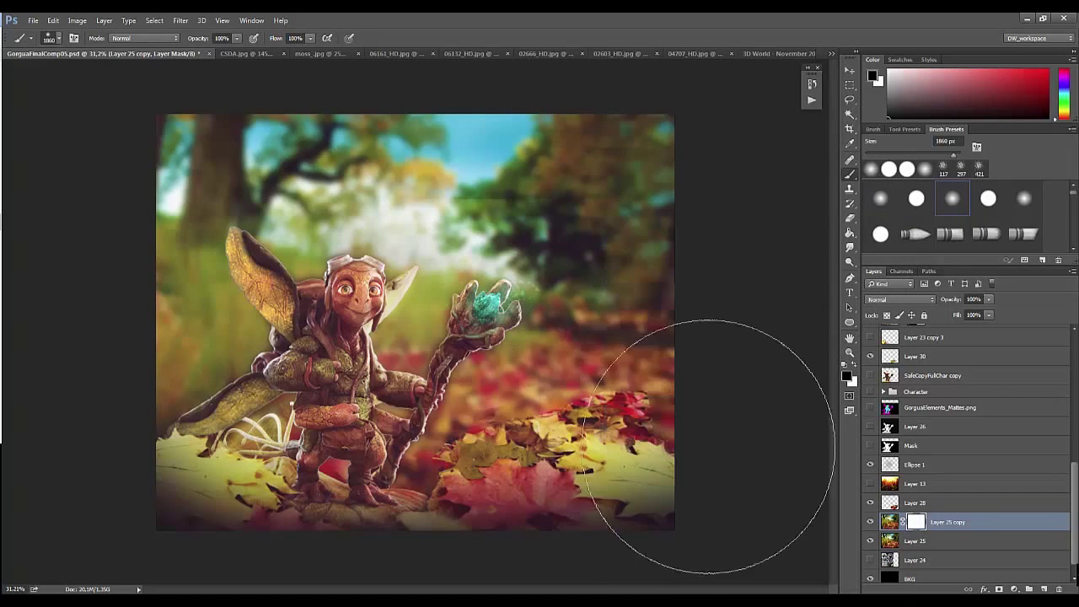
mouse_move(558, 504)
left_mouse_down()
mouse_move(278, 348)
mouse_move(542, 362)
left_mouse_up()
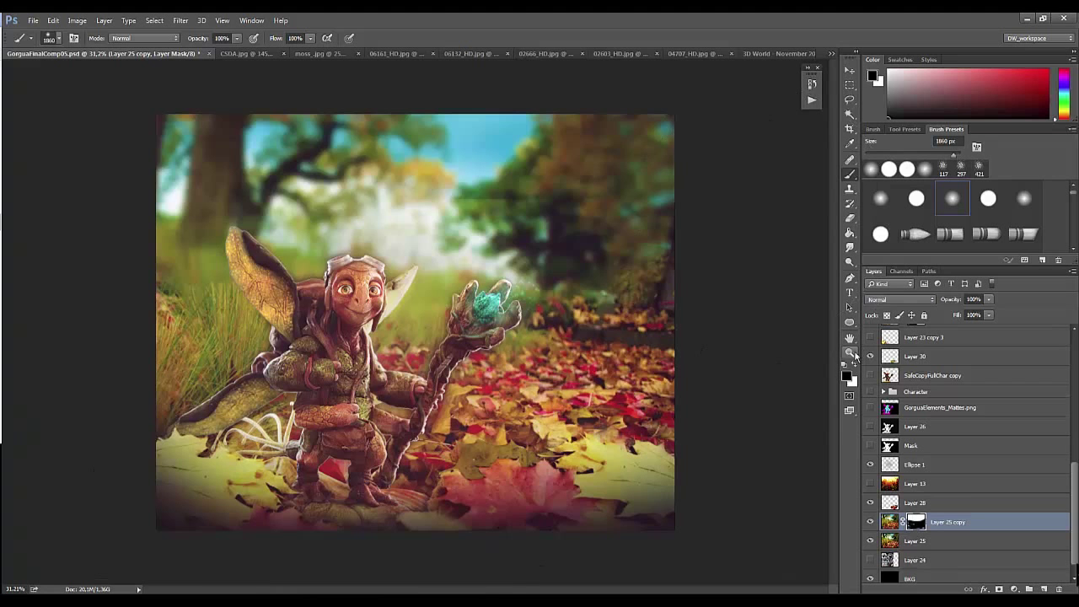
left_click_drag(947, 306, 818, 316)
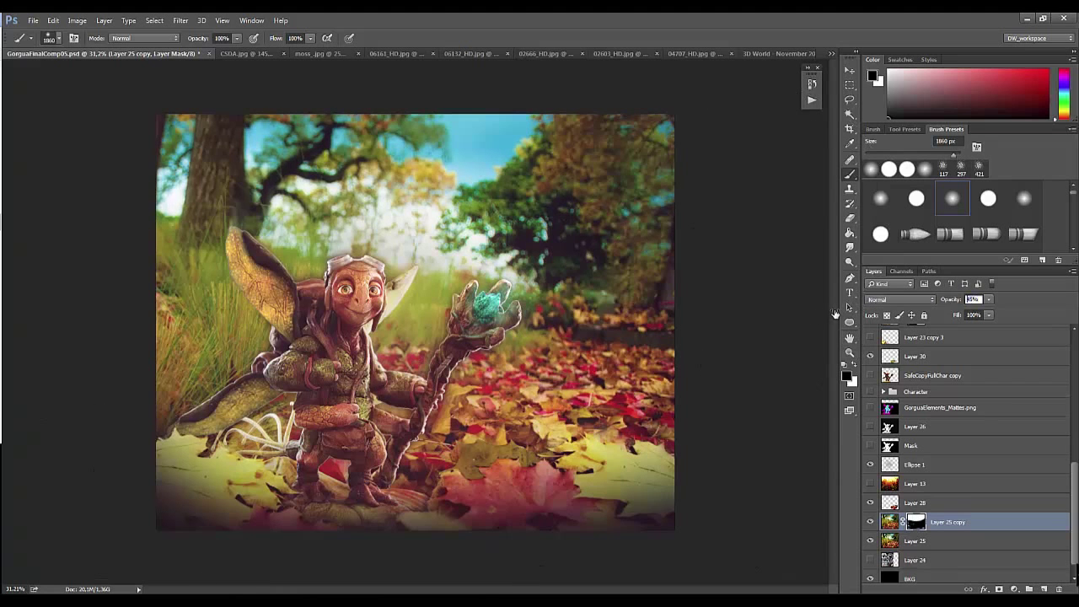
Step: Review the result, hiding Posterize and Hue/Saturation and showing the BKGEffects grass overlay
key("z")
left_click_drag(646, 446, 573, 495)
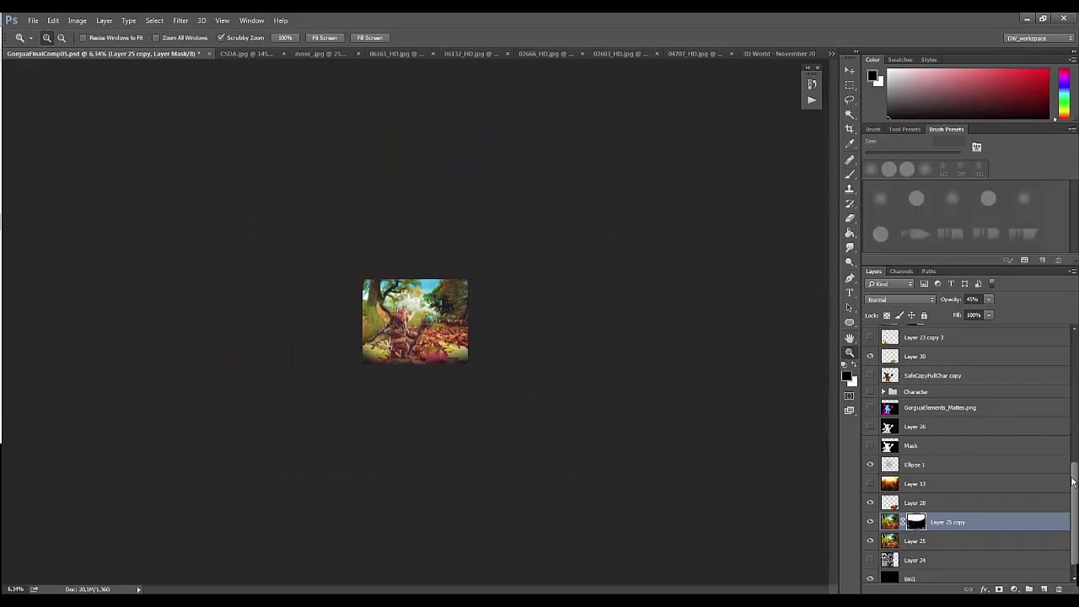
left_click_drag(1074, 483, 1074, 331)
left_click(421, 315)
left_click_drag(508, 409, 523, 418)
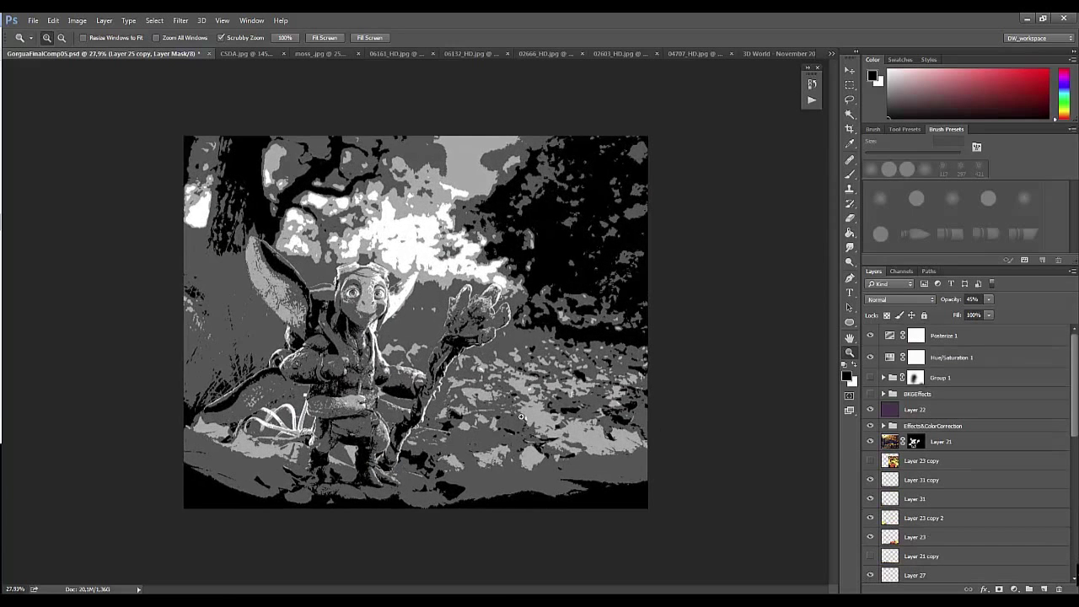
left_click_drag(870, 335, 871, 357)
left_click(918, 393)
left_click(871, 394)
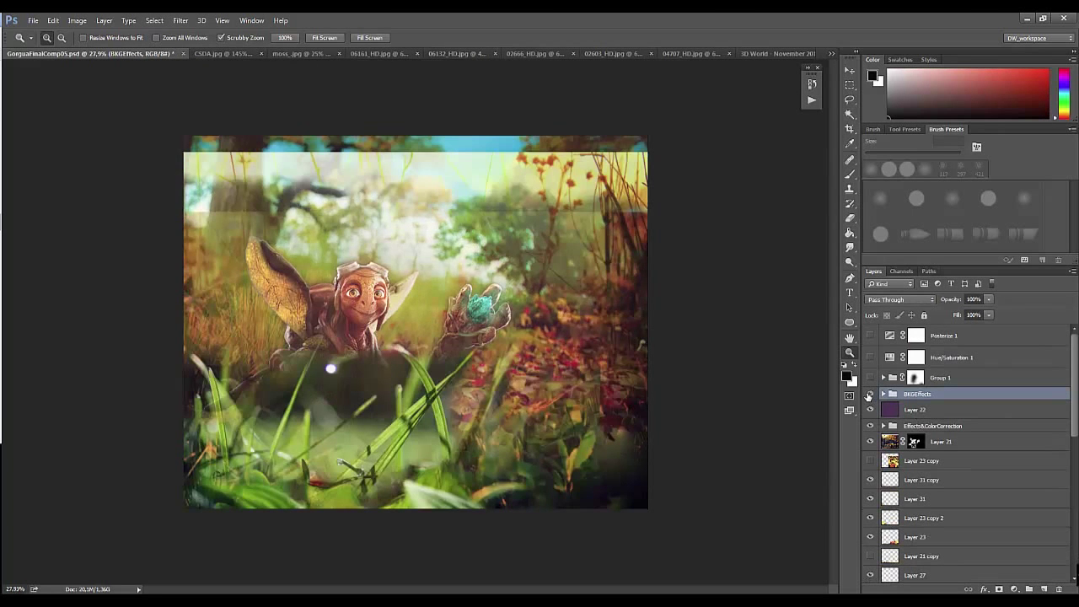
Step: Hide the BKGEffects grass overlay group after testing its opacity
left_click_drag(953, 300, 956, 312)
left_click(918, 410)
left_click(1014, 589)
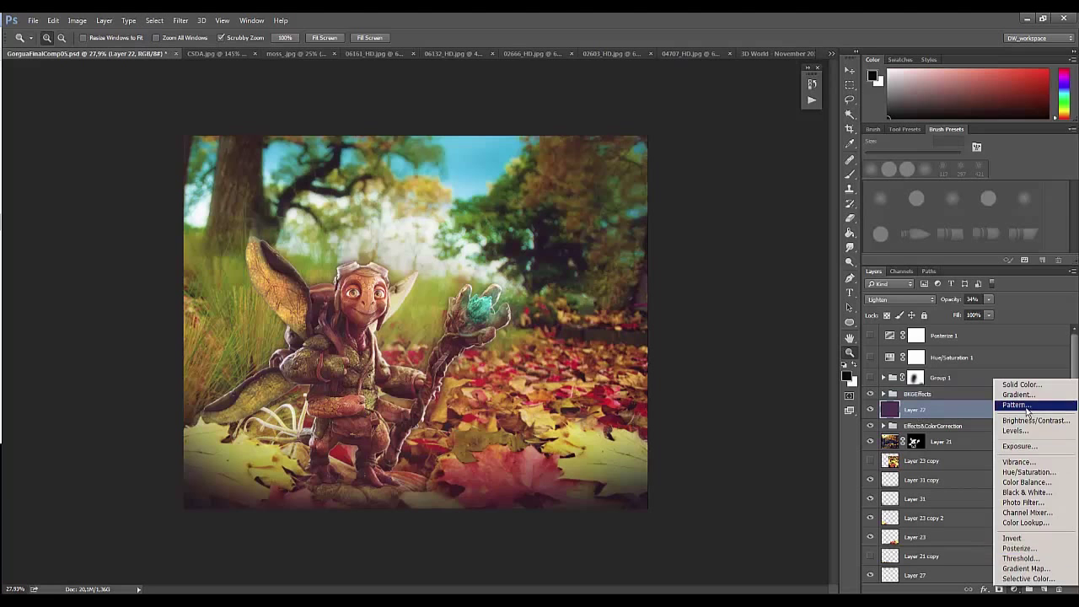
left_click(780, 461)
scroll(1058, 410, "down", 3)
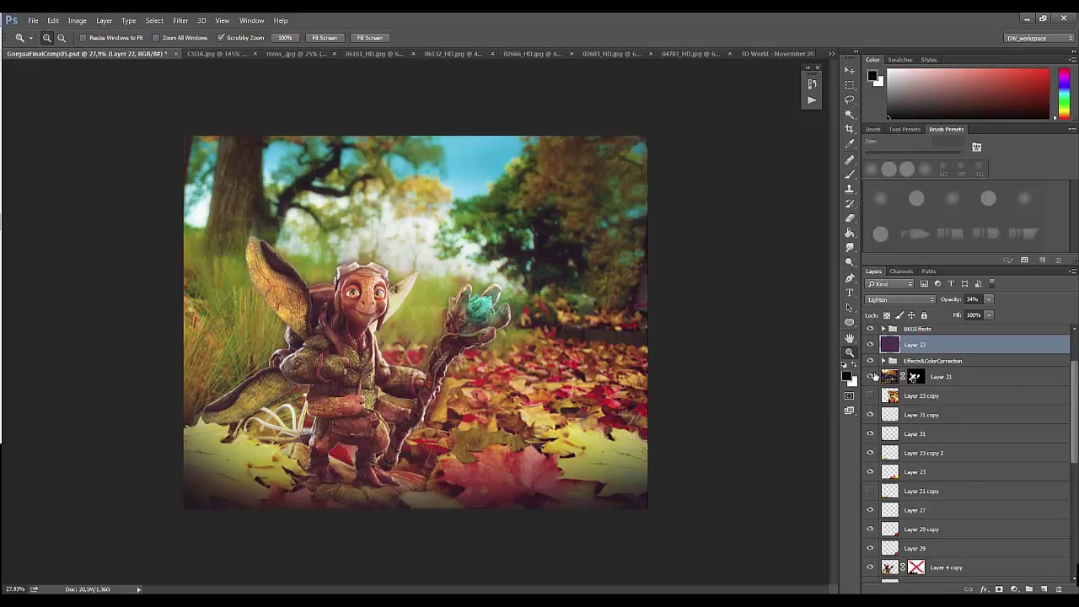
Step: Raise Layer 21's opacity and compare the character with its Screen glow on and off
left_click(941, 380)
left_click_drag(951, 299, 964, 298)
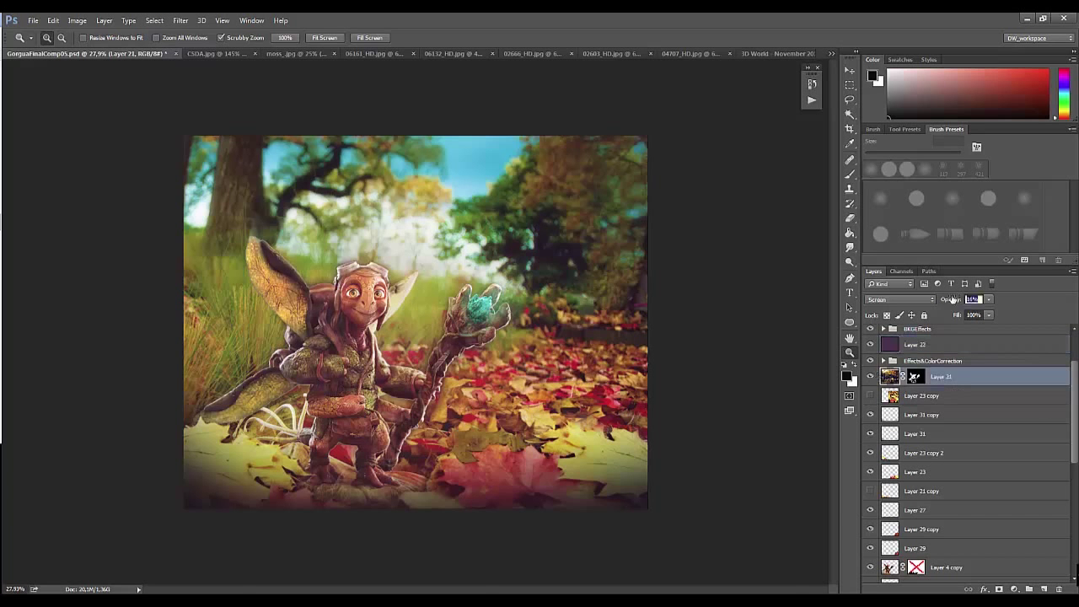
left_click_drag(371, 381, 421, 381)
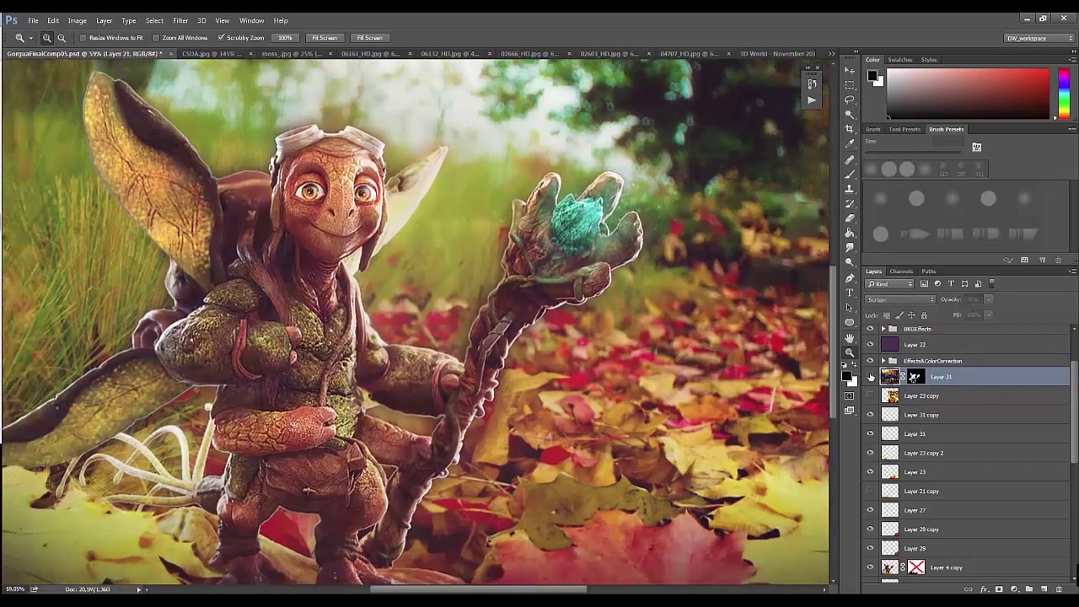
left_click(870, 376)
left_click(871, 376)
left_click(870, 376)
left_click(870, 377)
left_click(871, 376)
left_click(871, 376)
left_click(870, 376)
left_click(871, 376)
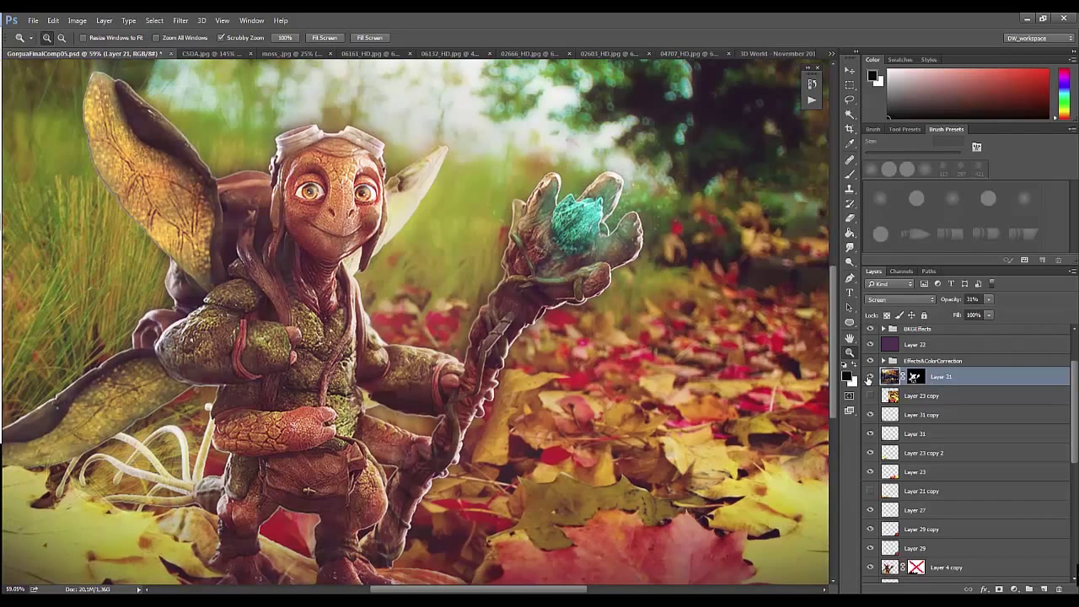
left_click(871, 376)
left_click(871, 376)
Step: Lower Layer 21's opacity to 26% and fit the whole image in view
mouse_move(689, 447)
left_mouse_down()
mouse_move(585, 483)
mouse_move(595, 476)
left_mouse_up()
key("2")
key("6")
left_click(621, 492)
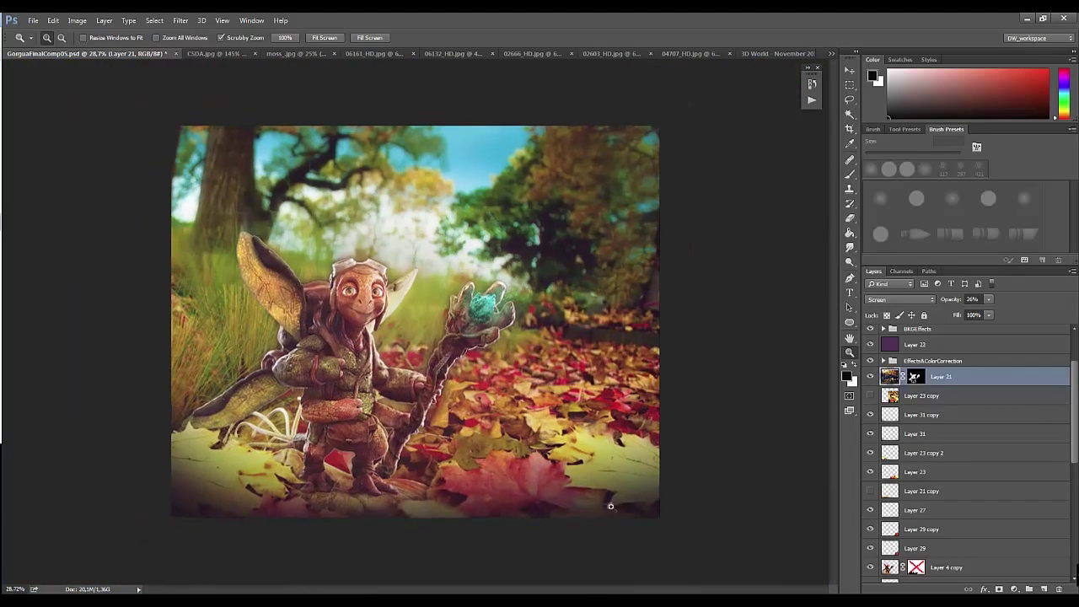
scroll(916, 403, "down", 4)
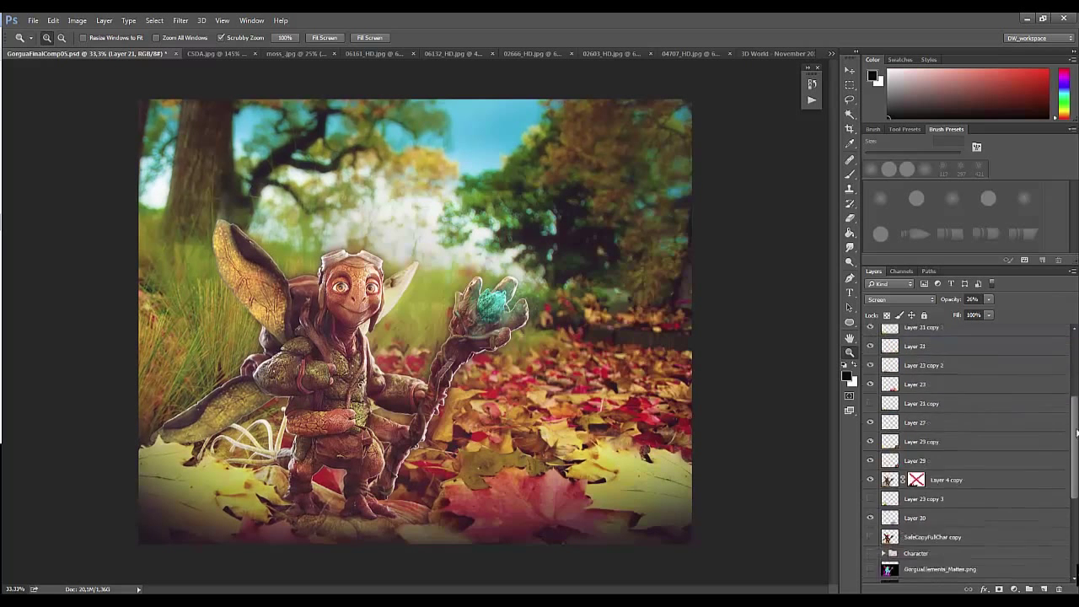
scroll(917, 402, "down", 4)
scroll(916, 402, "down", 4)
left_click(871, 502)
Step: Compare the blurred background copy, then paint white into Layer 25 copy's mask to brighten
left_click(870, 503)
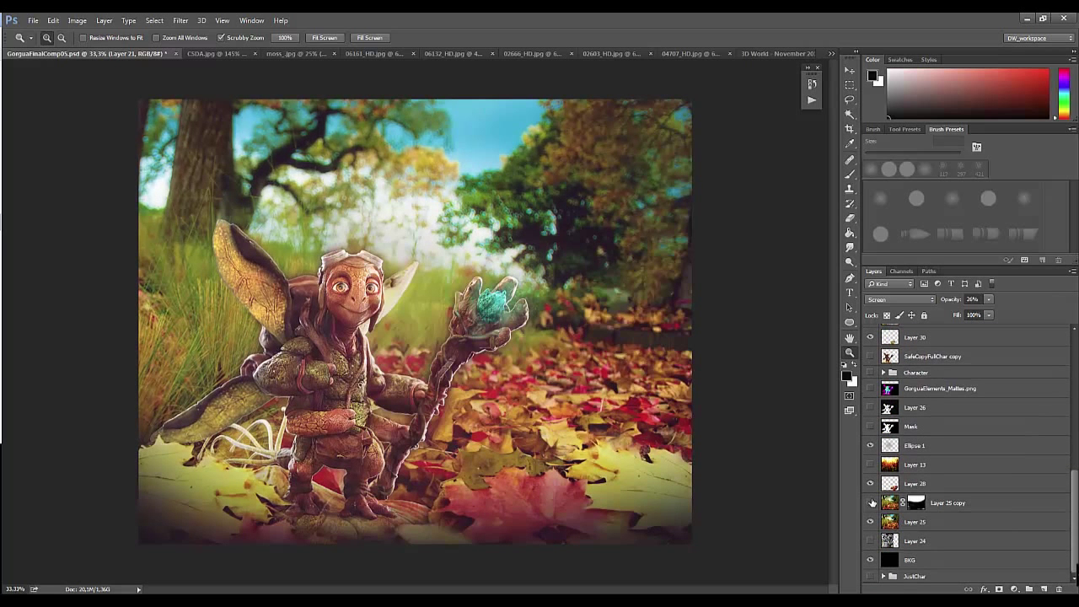
left_click(875, 503)
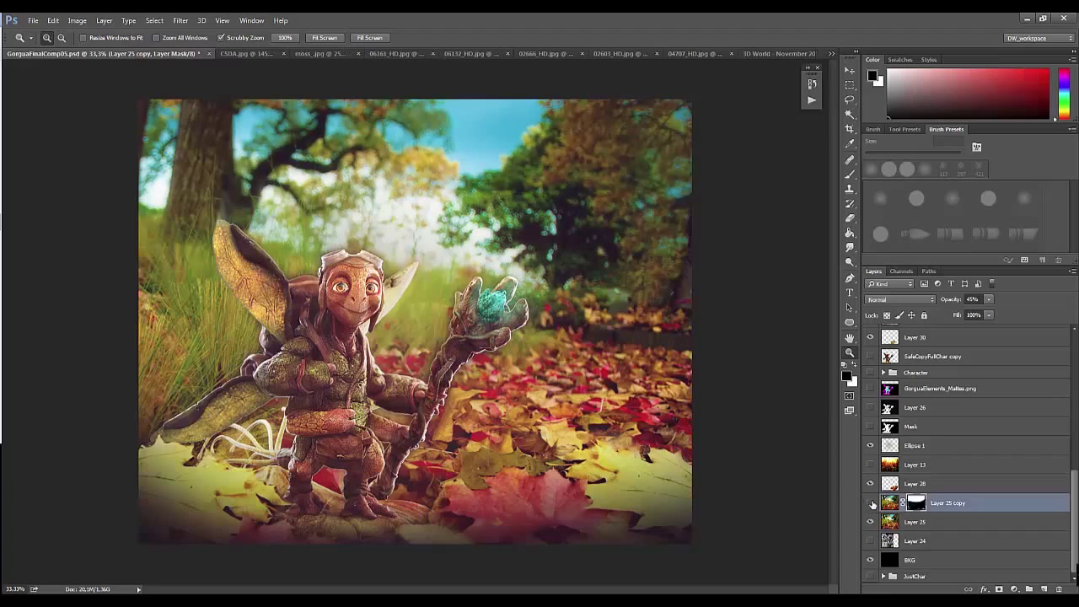
key("b")
key("x")
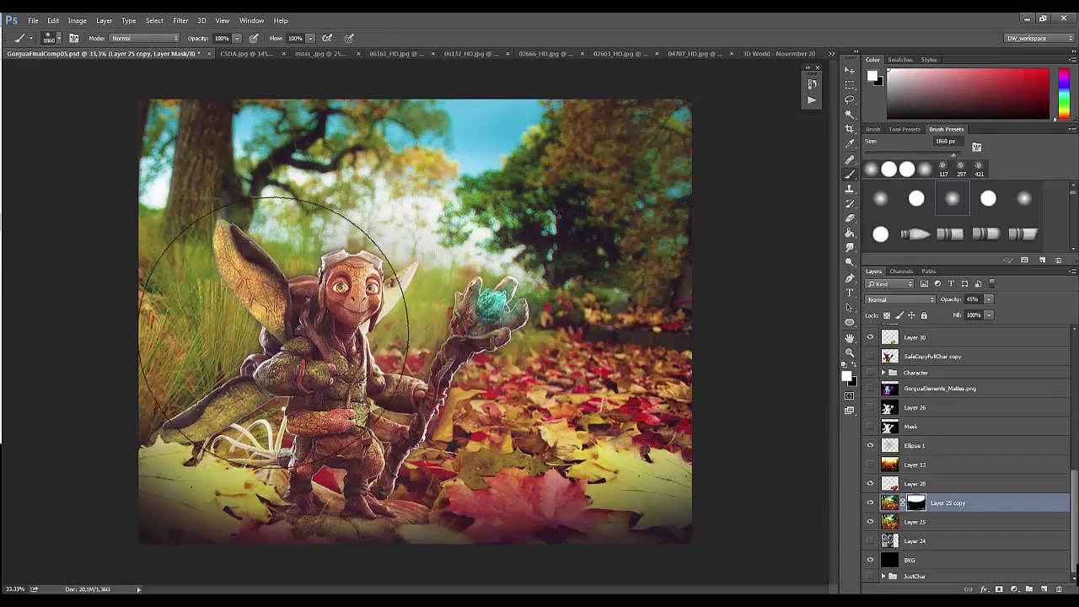
key("x")
key("x")
mouse_move(353, 343)
left_mouse_down()
mouse_move(353, 372)
mouse_move(367, 299)
left_mouse_up()
Step: Zoom in on the character's eye and hide the BKGEffects group
key("z")
mouse_move(567, 168)
left_mouse_down()
mouse_move(600, 168)
mouse_move(375, 356)
left_mouse_up()
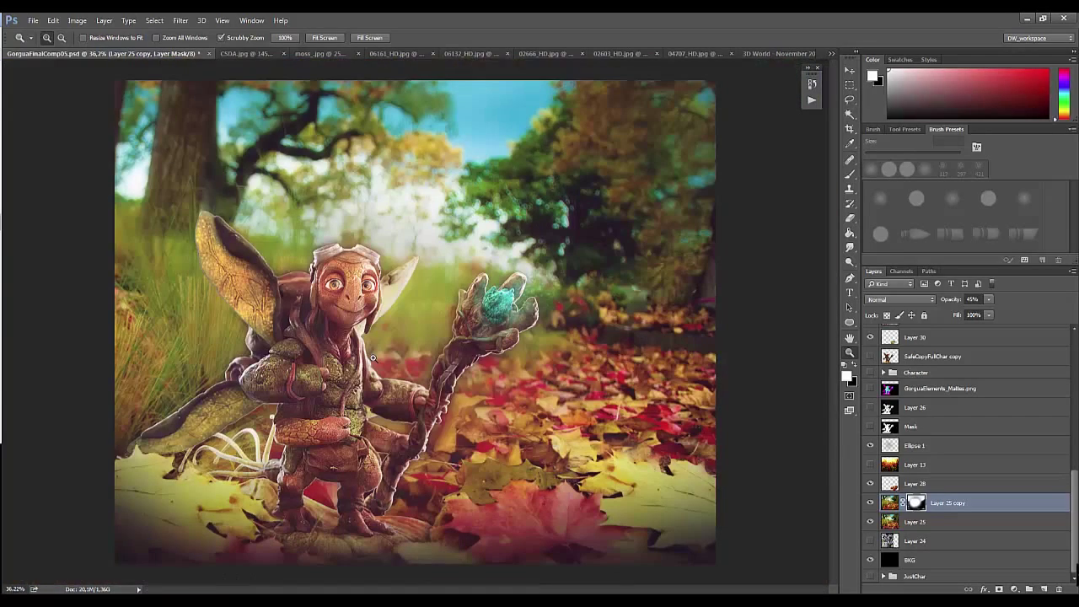
scroll(928, 421, "up", 10)
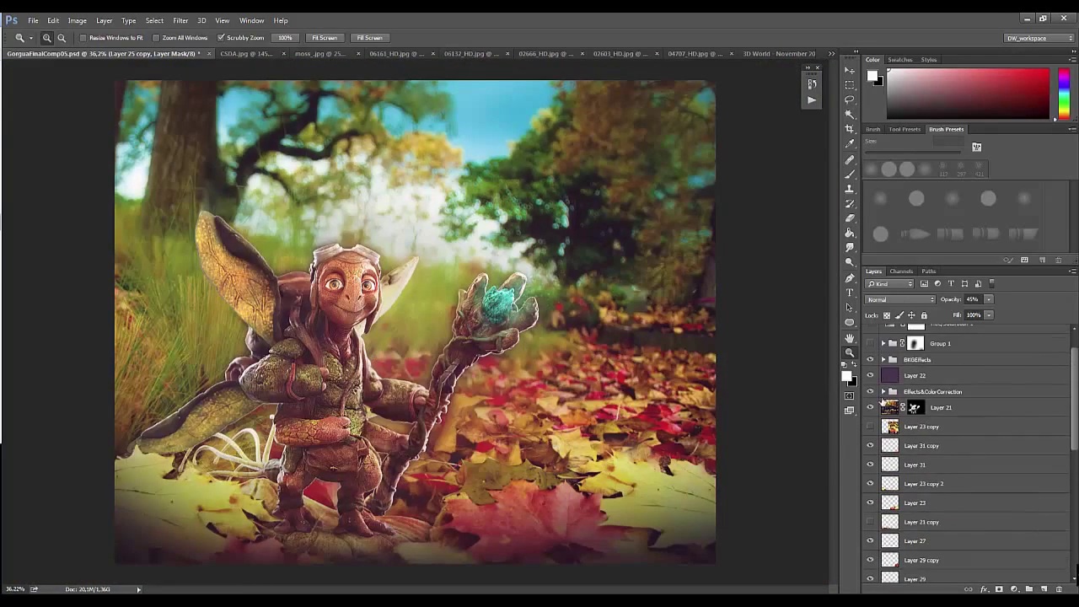
left_click(891, 384)
left_click(871, 394)
Step: Stamp the visible composite into a new layer, duplicate it, and load it into Magic Bullet PhotoLooks
key("ctrl+shift+alt+e")
key("ctrl+j")
left_click(180, 20)
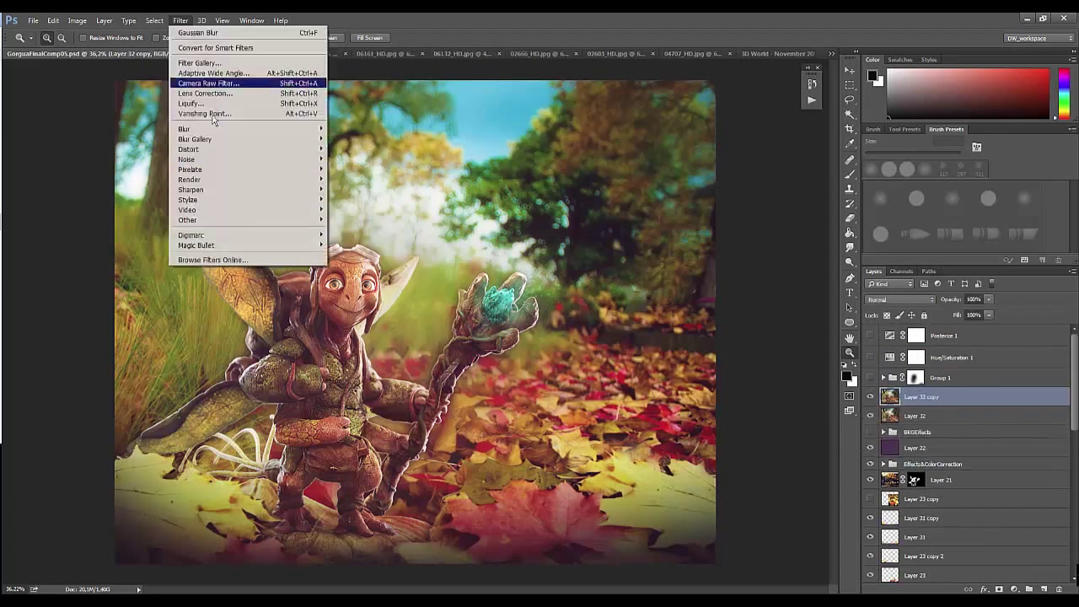
left_click(350, 244)
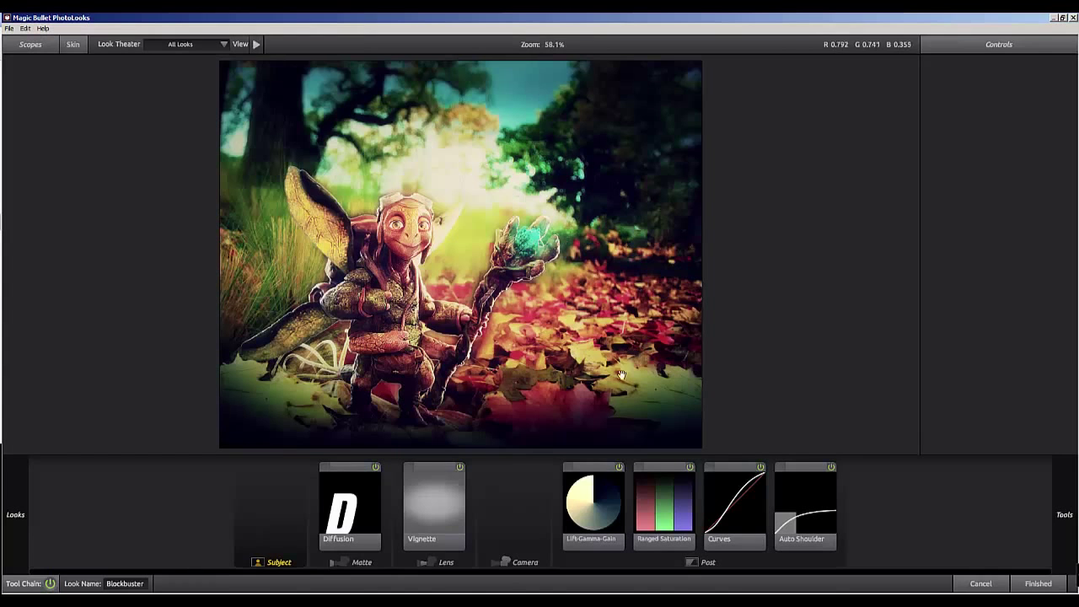
Step: Tighten and shift the vignette, then apply the SultryTron look instead of Blockbuster
left_click(434, 502)
left_click_drag(423, 386, 430, 189)
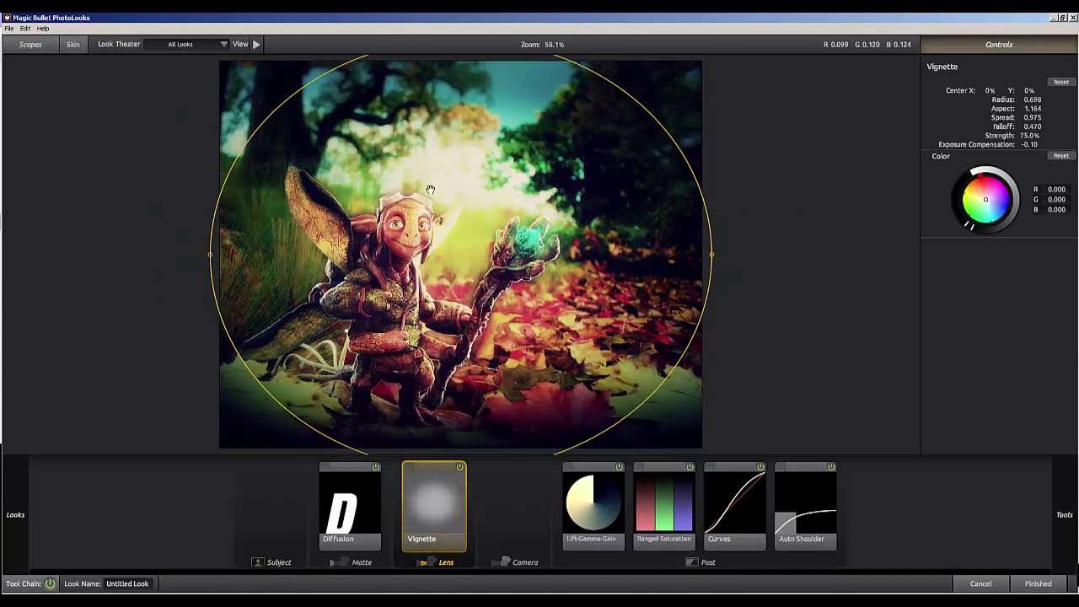
mouse_move(460, 253)
left_mouse_down()
mouse_move(450, 265)
mouse_move(462, 225)
left_mouse_up()
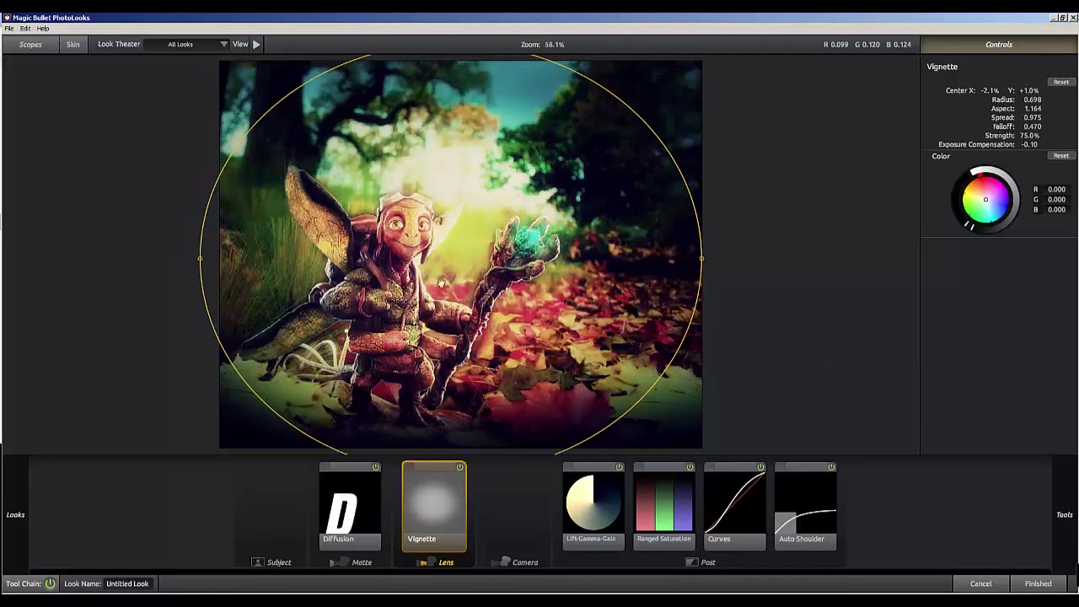
left_click(191, 152)
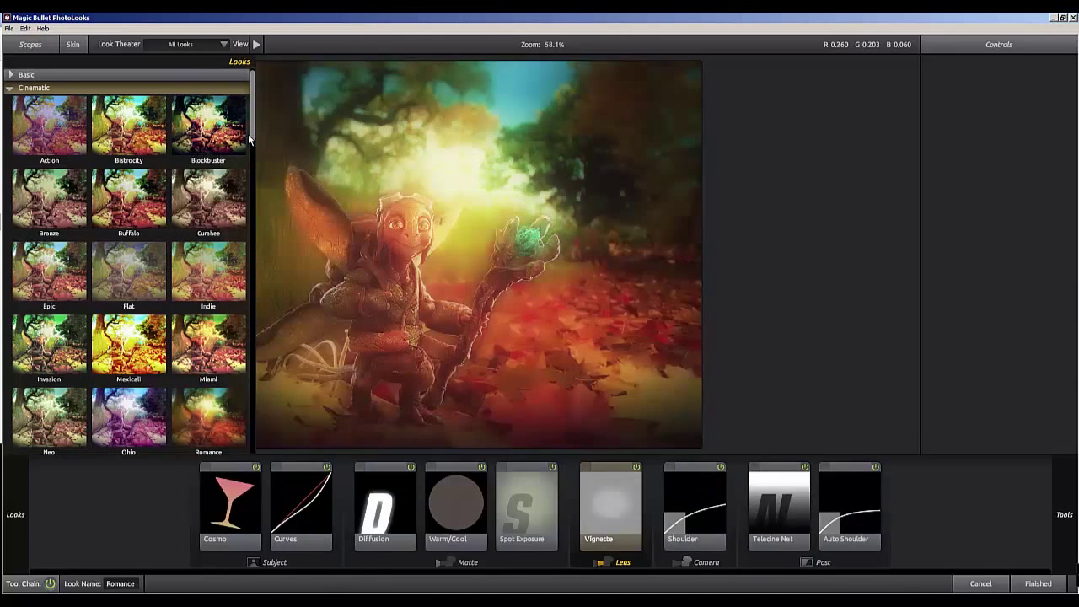
left_click_drag(251, 135, 254, 354)
left_click(238, 293)
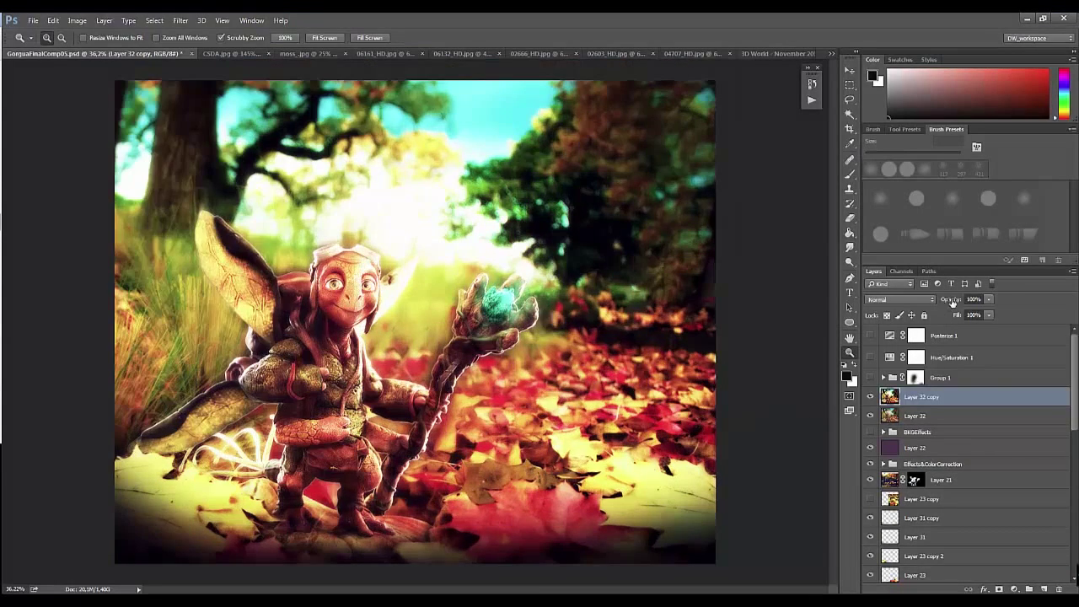
Step: Try Layer 32 copy at about 34% opacity, compare it on and off, then restore 100%
left_click_drag(951, 302, 891, 300)
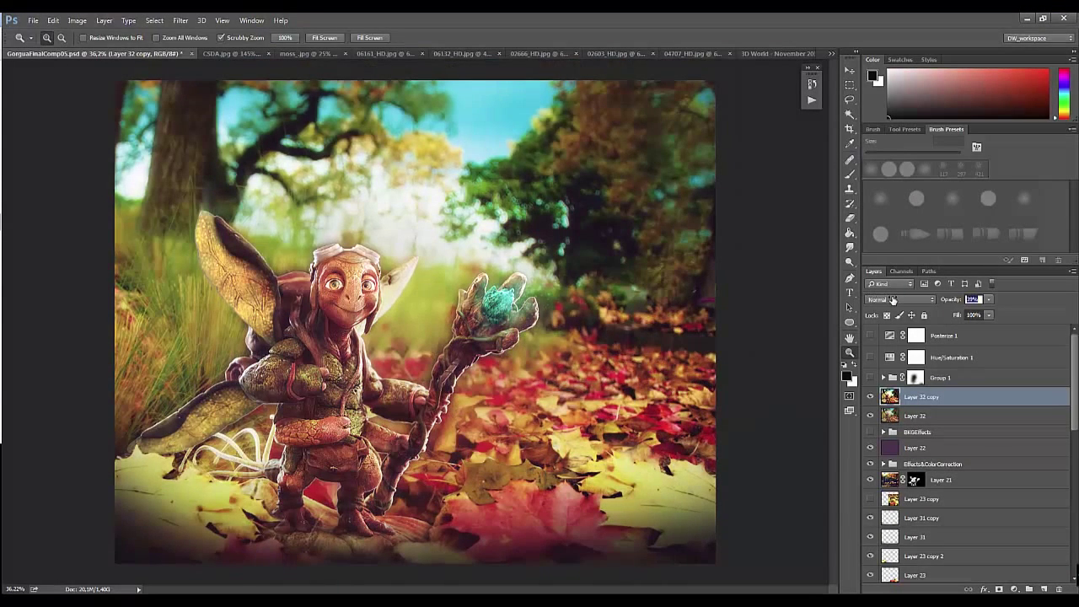
left_click(871, 396)
left_click(870, 396)
left_click(870, 397)
left_click(870, 396)
mouse_move(728, 403)
left_mouse_down()
mouse_move(716, 450)
mouse_move(746, 440)
left_mouse_up()
key("ctrl+0")
left_click_drag(944, 299, 1021, 299)
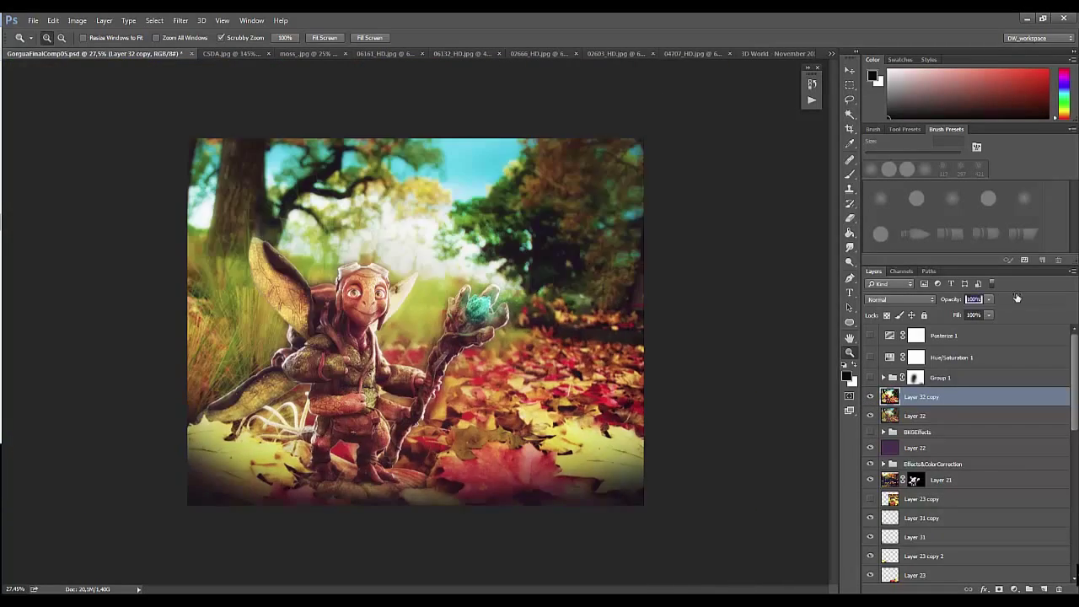
mouse_move(455, 360)
left_mouse_down()
mouse_move(540, 360)
mouse_move(491, 360)
left_mouse_up()
Step: Test a square crop around the character and undo it
key("c")
left_click_drag(677, 321, 552, 320)
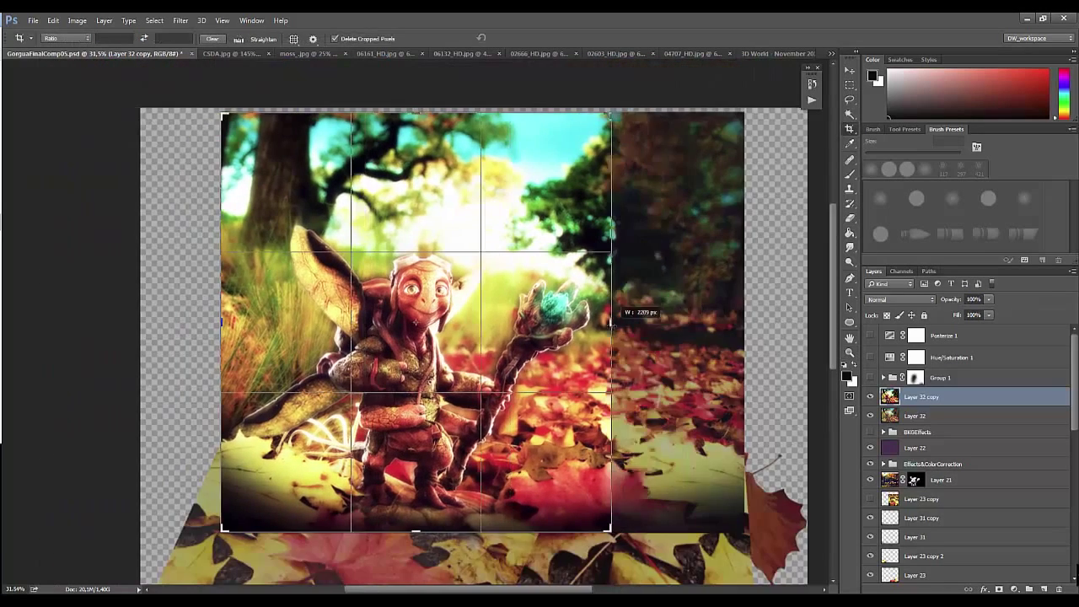
key("Return")
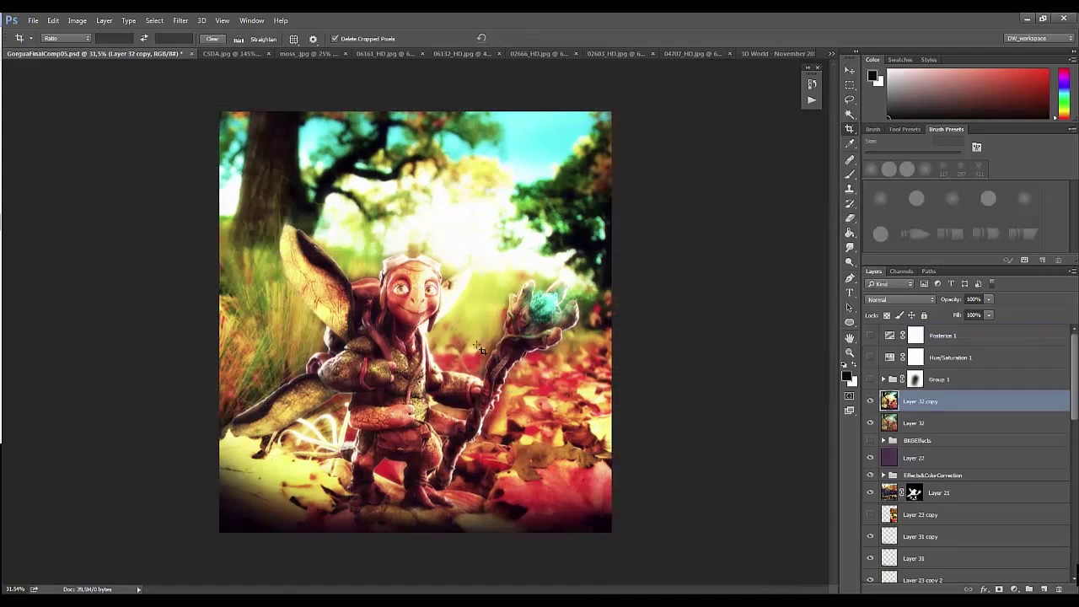
key("ctrl+z")
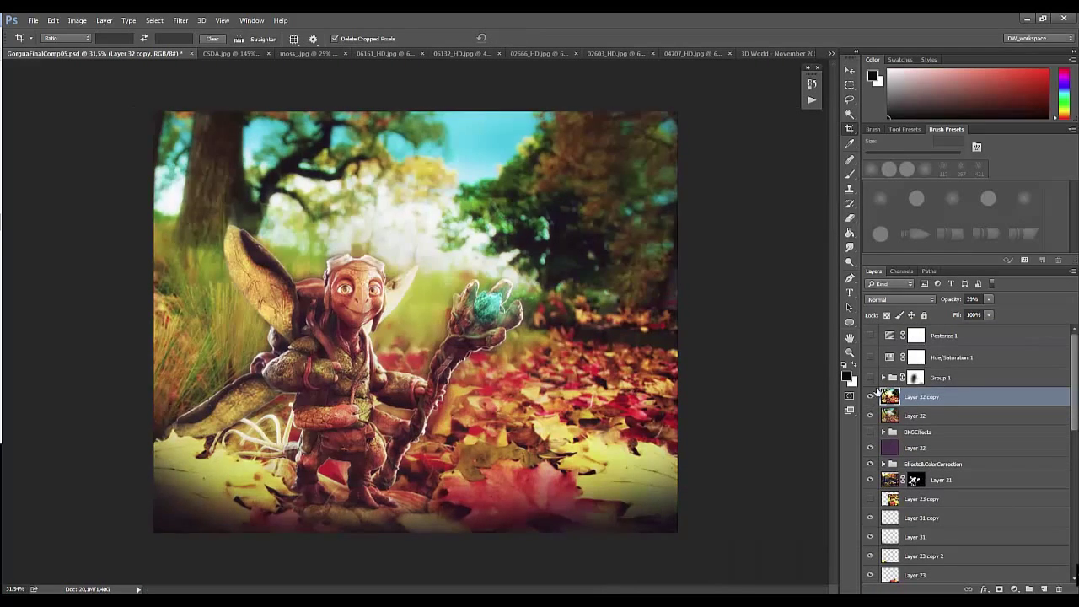
Step: Cycle Layer 32 copy's blend mode through Lighten, Overlay, Color and Luminosity at 100% opacity
key("0")
key("shift+plus")
key("shift+plus")
key("shift+plus")
key("shift+plus")
key("shift+plus")
key("shift+plus")
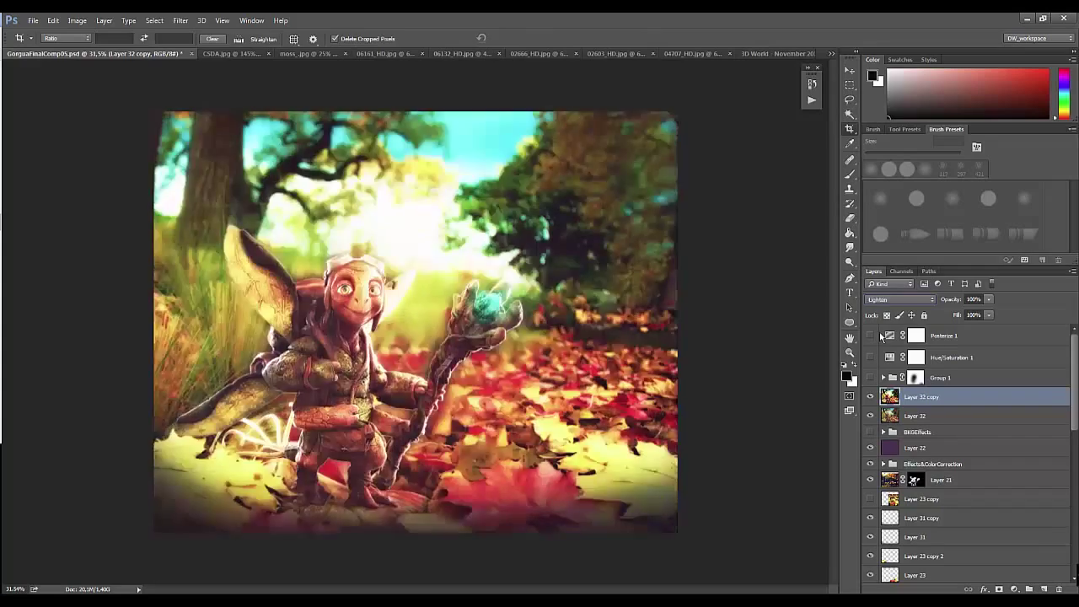
key("shift+plus")
key("shift+plus")
key("shift+plus")
key("shift+plus")
key("shift+plus")
key("shift+plus")
key("shift+plus")
key("shift+plus")
key("shift+plus")
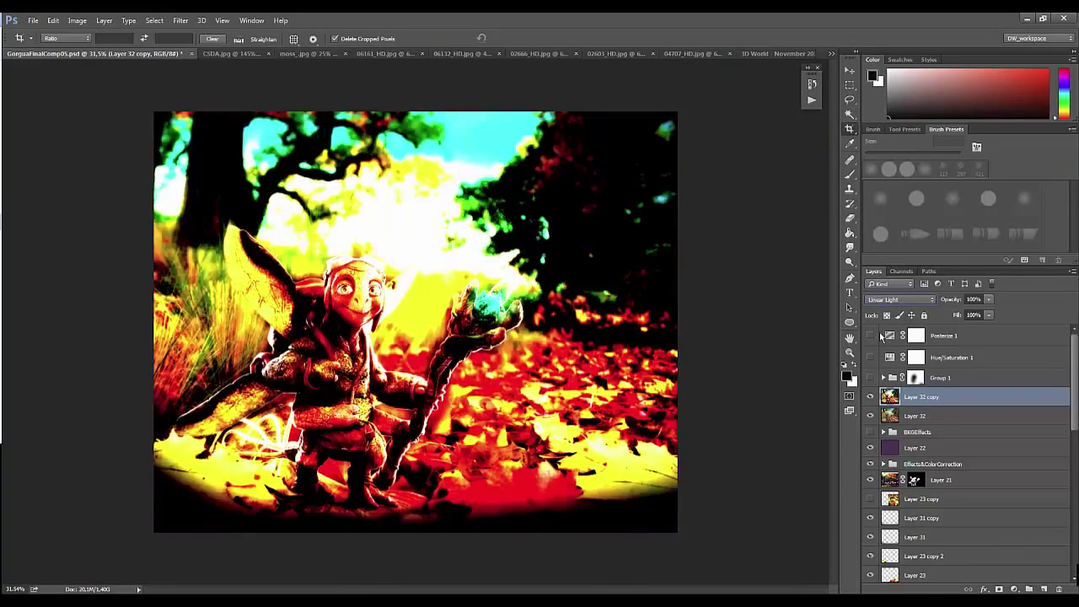
key("shift+plus")
key("shift+plus")
key("shift+plus")
key("shift+plus")
key("shift+plus")
key("shift+plus")
key("shift+plus")
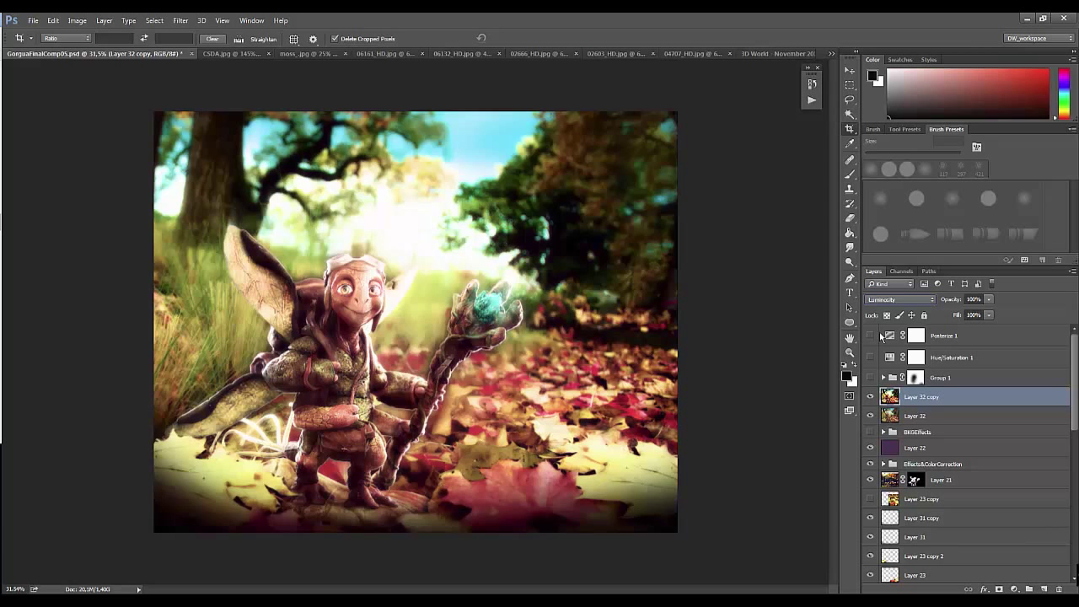
key("shift+minus")
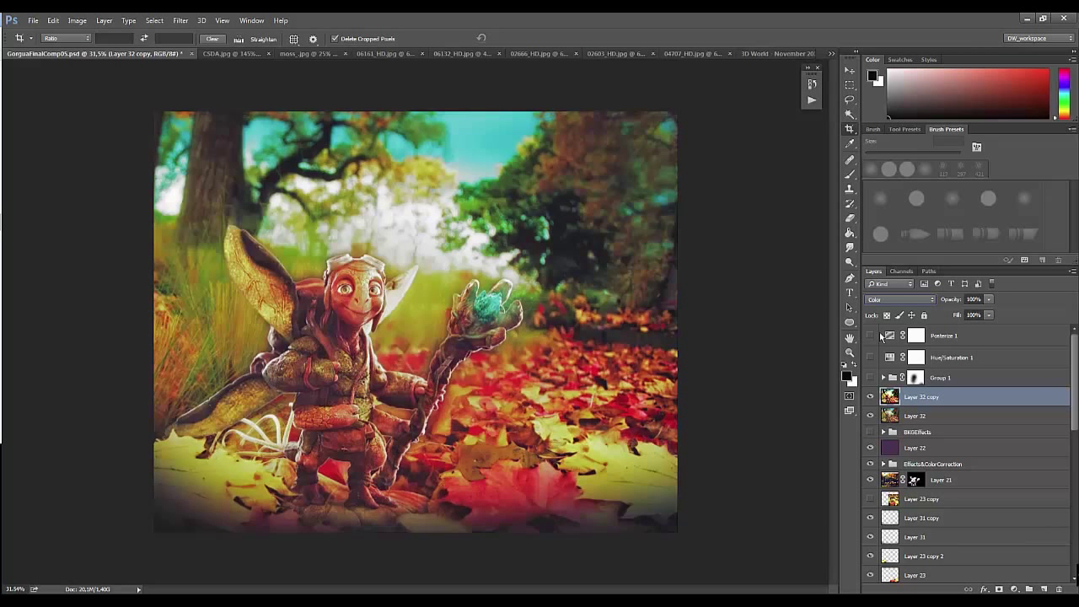
key("shift+plus")
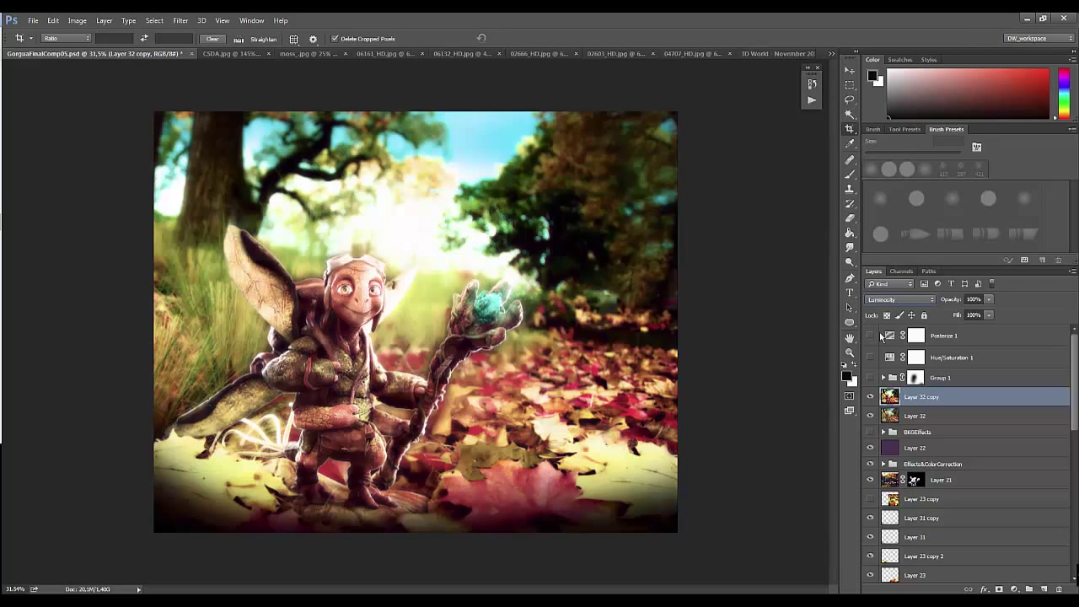
left_click(919, 416, "shift")
Step: Move Layer 32 and its copy into the BKGEffects group and show Layer 31 copy
left_click_drag(919, 416, 907, 431)
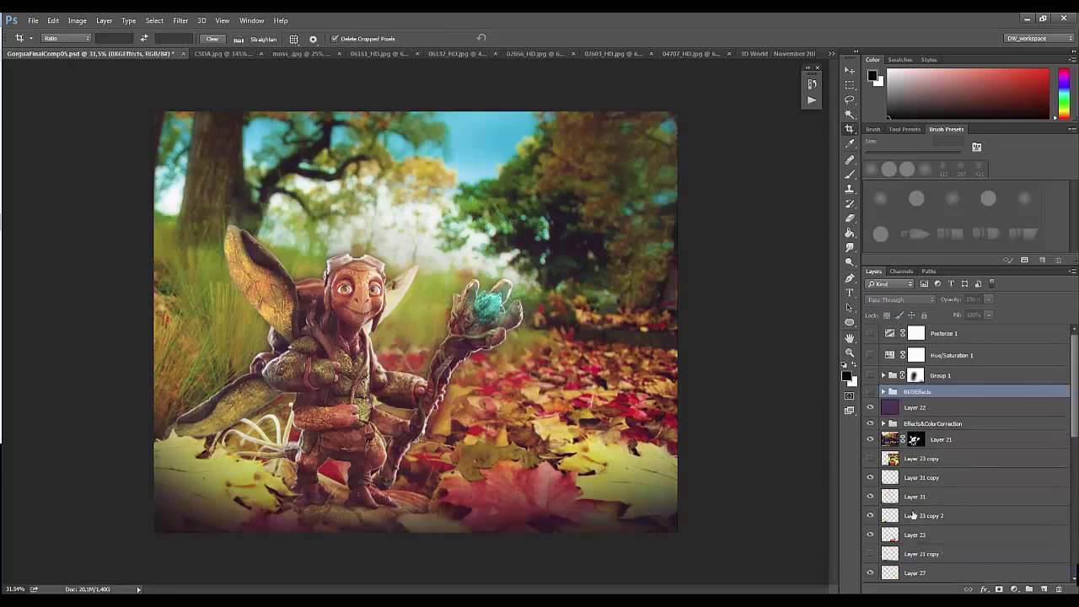
left_click(871, 478)
left_click(922, 477)
key("b")
key("ctrl+z")
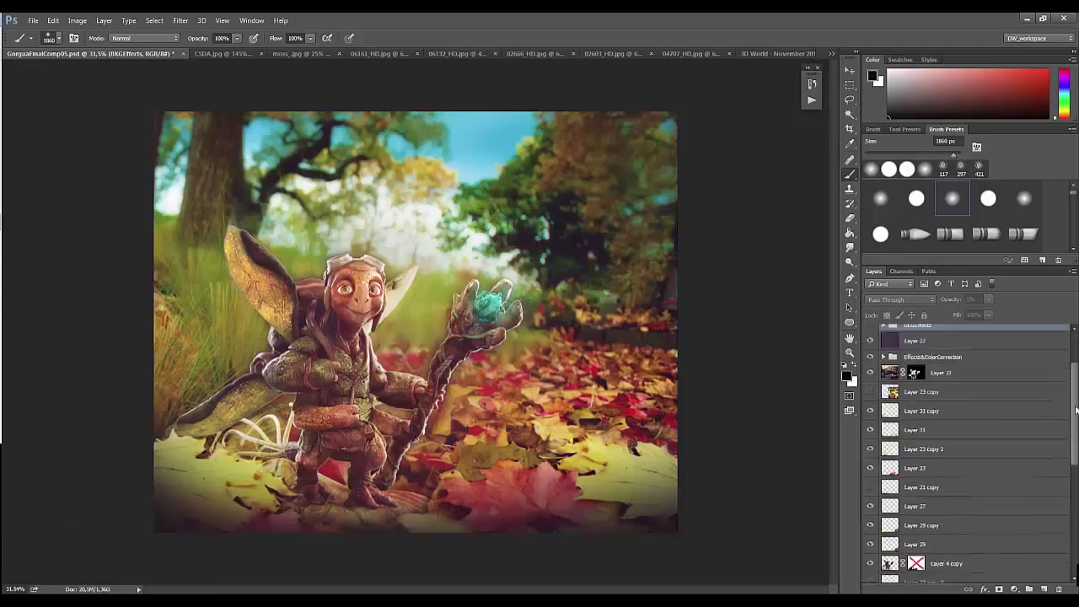
mouse_move(871, 357)
left_mouse_down()
mouse_move(870, 335)
mouse_move(870, 357)
left_mouse_up()
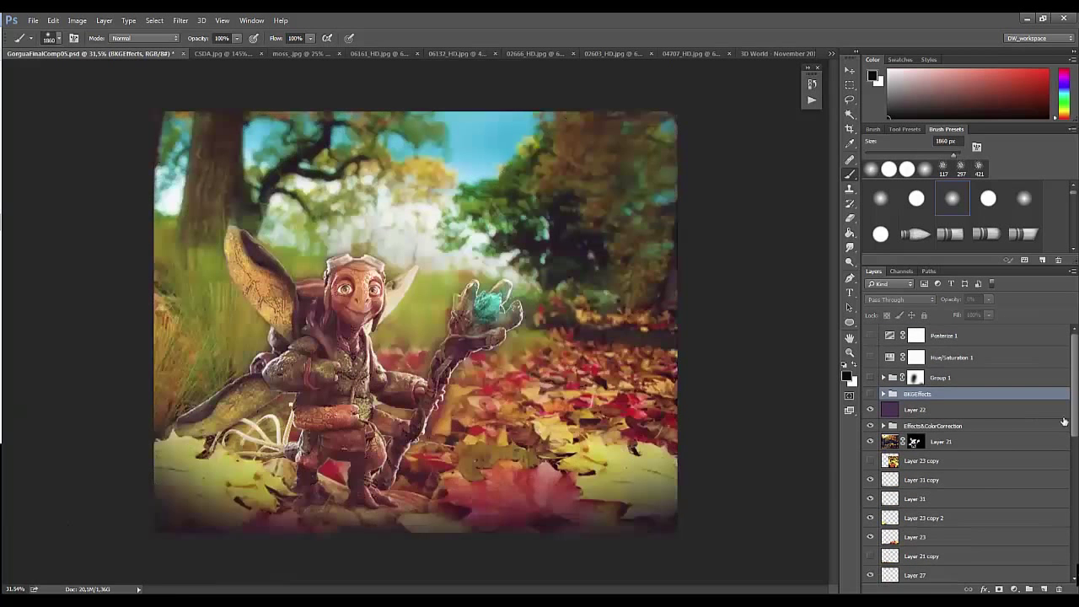
scroll(892, 389, "down", 2)
scroll(892, 389, "down", 2)
scroll(882, 439, "down", 2)
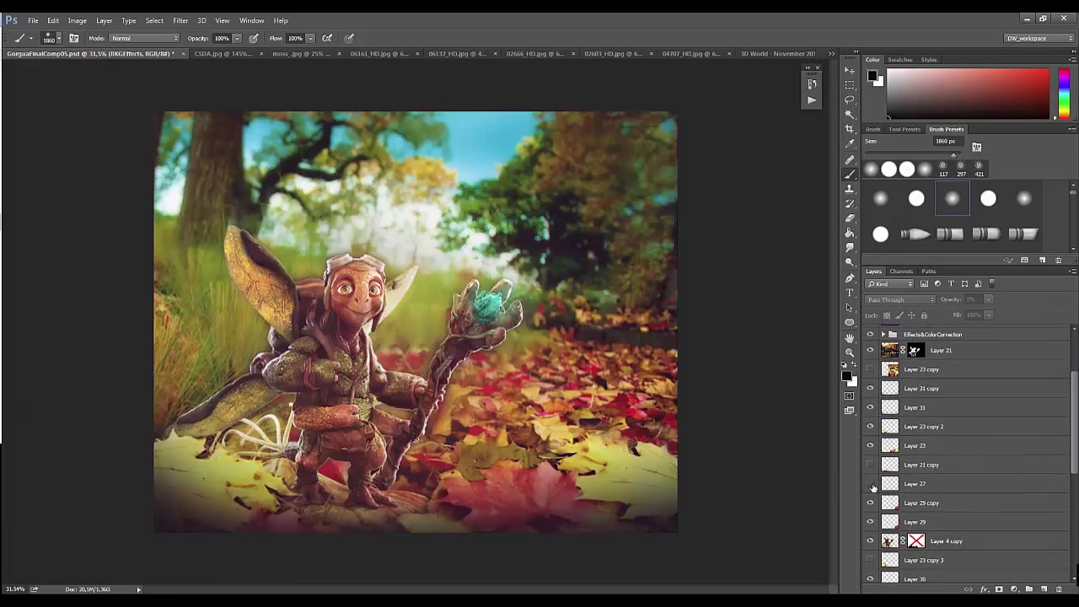
Step: Blur Layer 31 copy with a 49.7-pixel Gaussian Blur
left_click(870, 389)
left_click(870, 389)
left_click(921, 389)
left_click(180, 20)
left_click(354, 209)
left_click_drag(648, 327, 666, 328)
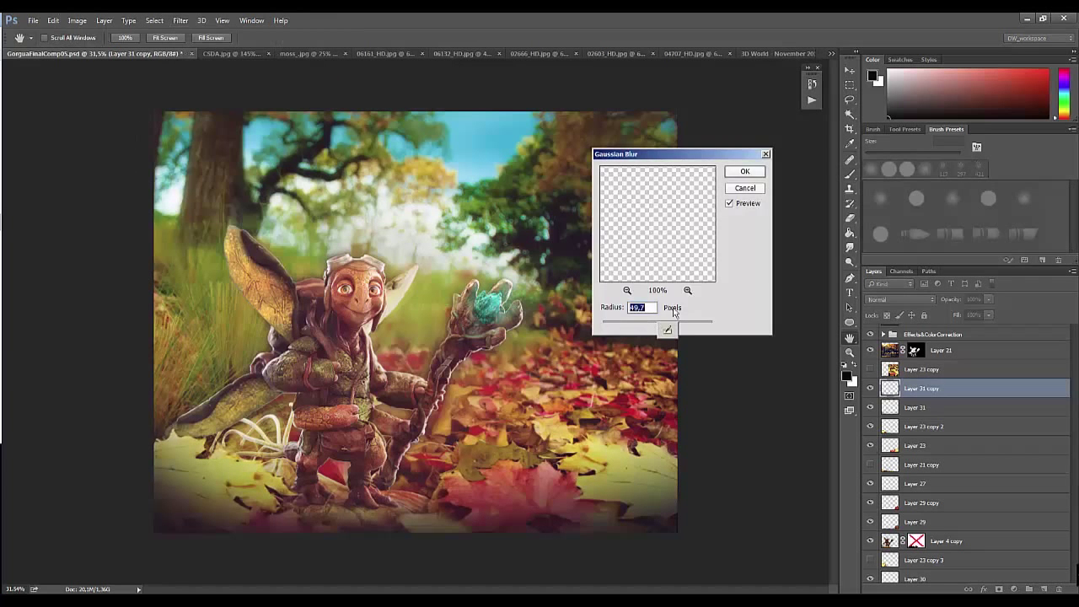
key("Return")
key("b")
Step: Select Layer 31 and ready the Eraser with a large soft 1163 px tip
left_click(885, 408)
left_click(870, 408)
left_click(870, 407)
key("e")
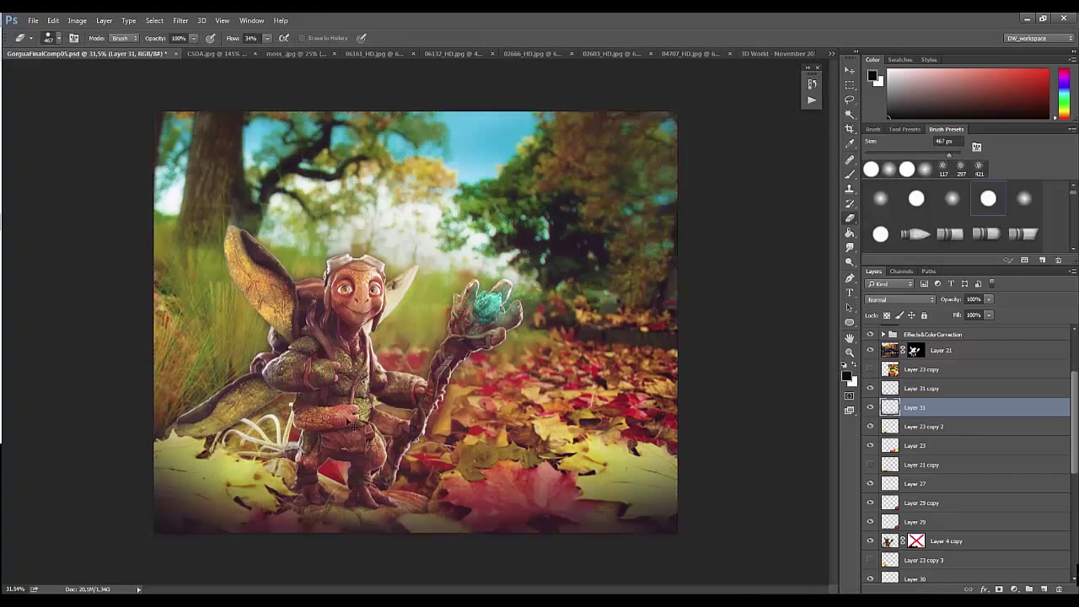
right_click(405, 339)
left_click(476, 420)
key("Return")
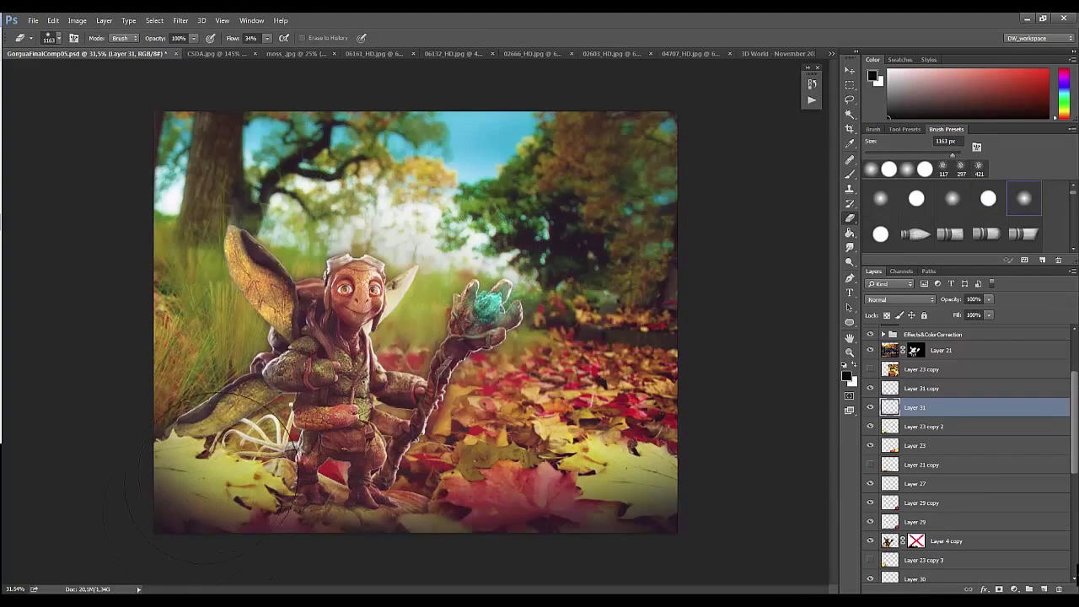
Step: Zoom out to the whole image, then zoom in on the character
key("z")
left_click_drag(481, 470, 375, 564)
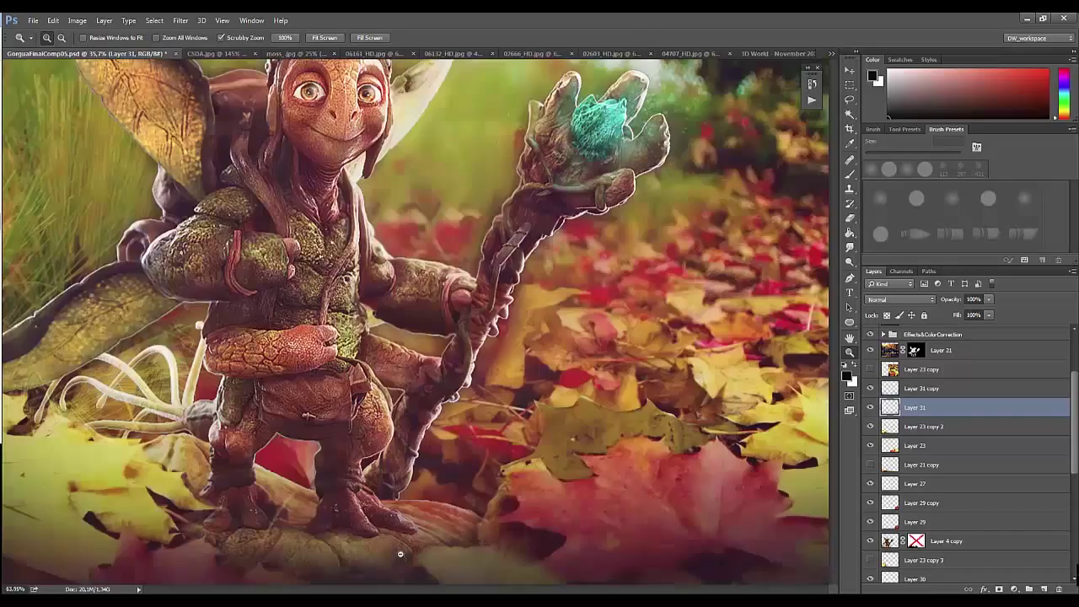
left_click_drag(497, 353, 446, 504)
left_click_drag(517, 498, 506, 511)
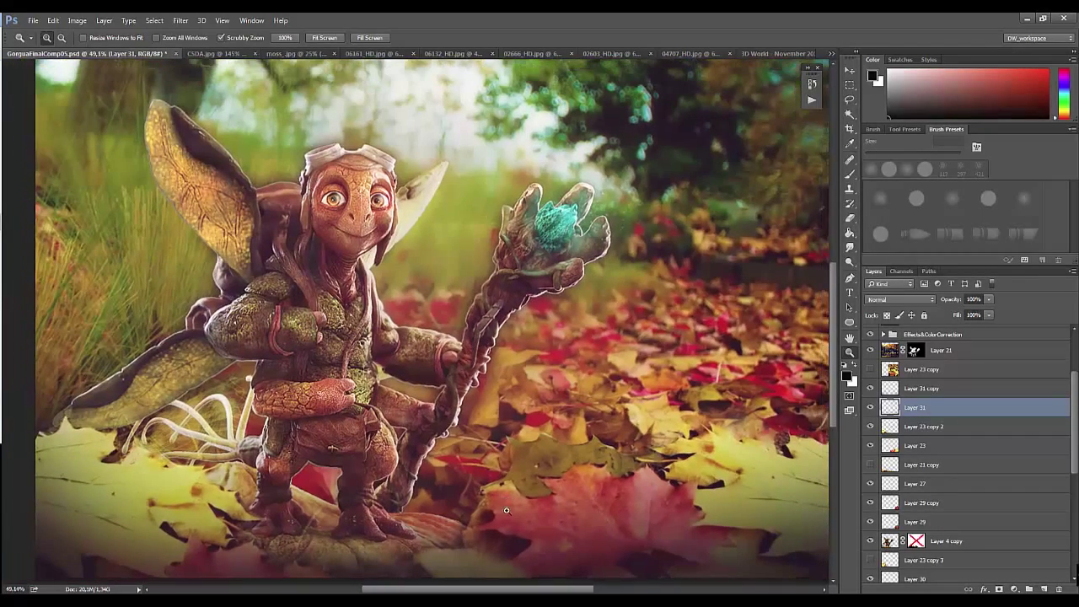
Step: Set the Brush to 100 px size and 3% flow, then zoom back out
key("b")
right_click(422, 516)
key("Escape")
right_click(489, 516)
type("100")
key("Return")
left_click(276, 38)
type("3")
key("Return")
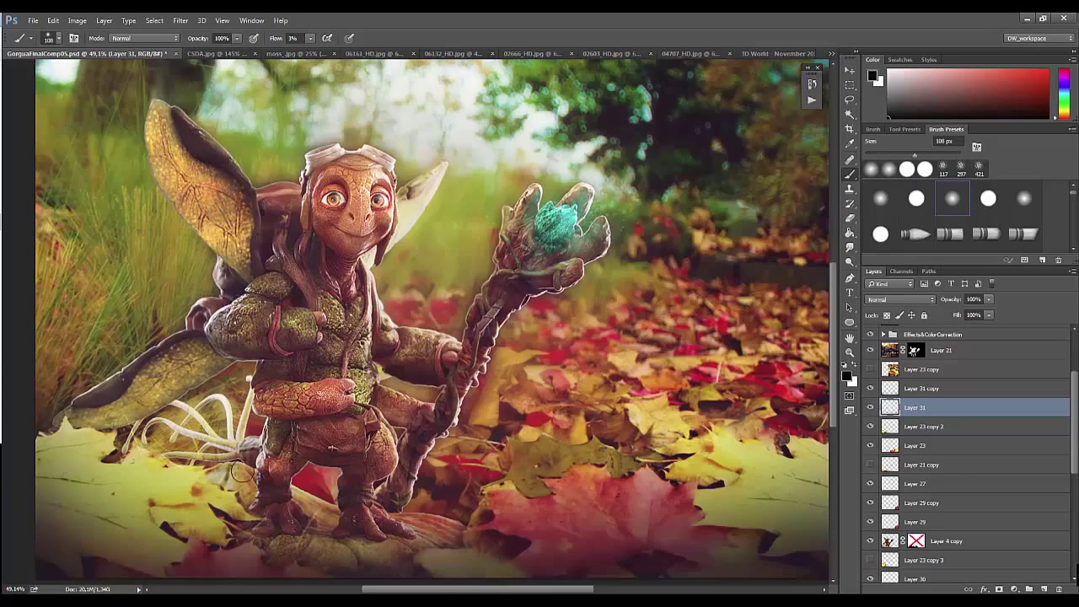
key("z")
left_click_drag(314, 494, 270, 494)
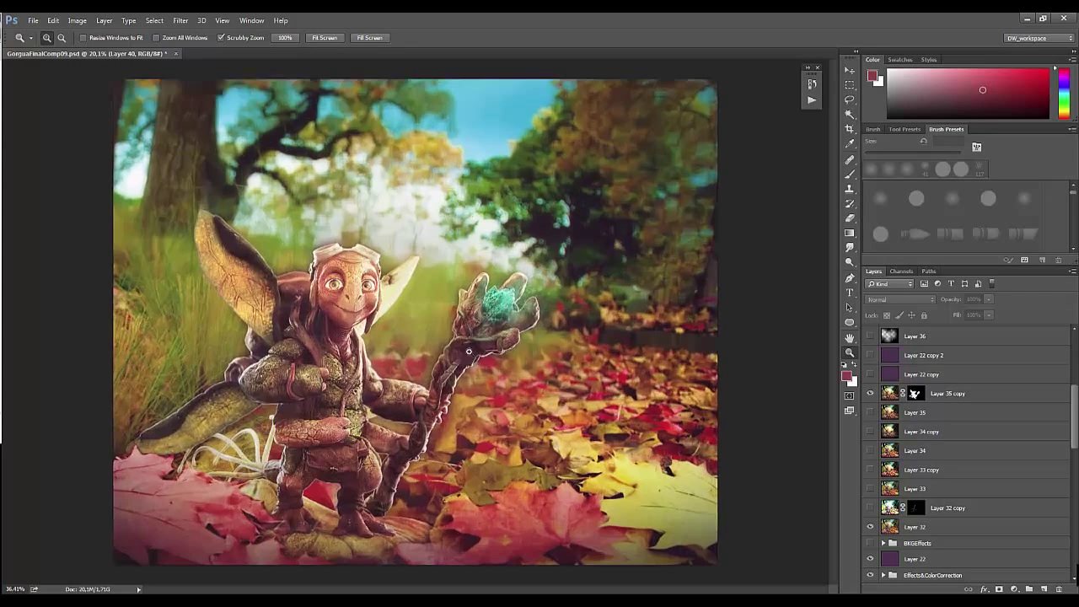
Step: Compare the character with and without Layer 35 copy
left_click_drag(469, 350, 462, 352)
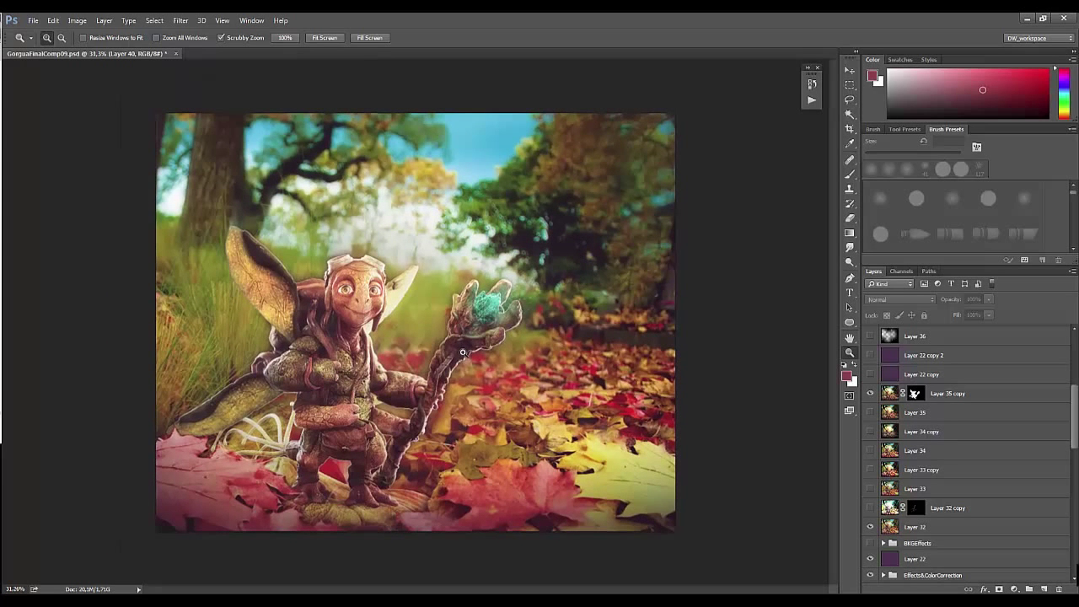
left_click(872, 393)
left_click(871, 393)
left_click(872, 394)
left_click(872, 393)
left_click(872, 394)
left_click(872, 394)
left_click(872, 394)
left_click(872, 394)
left_click(872, 393)
left_click(872, 393)
left_click_drag(452, 368, 444, 369)
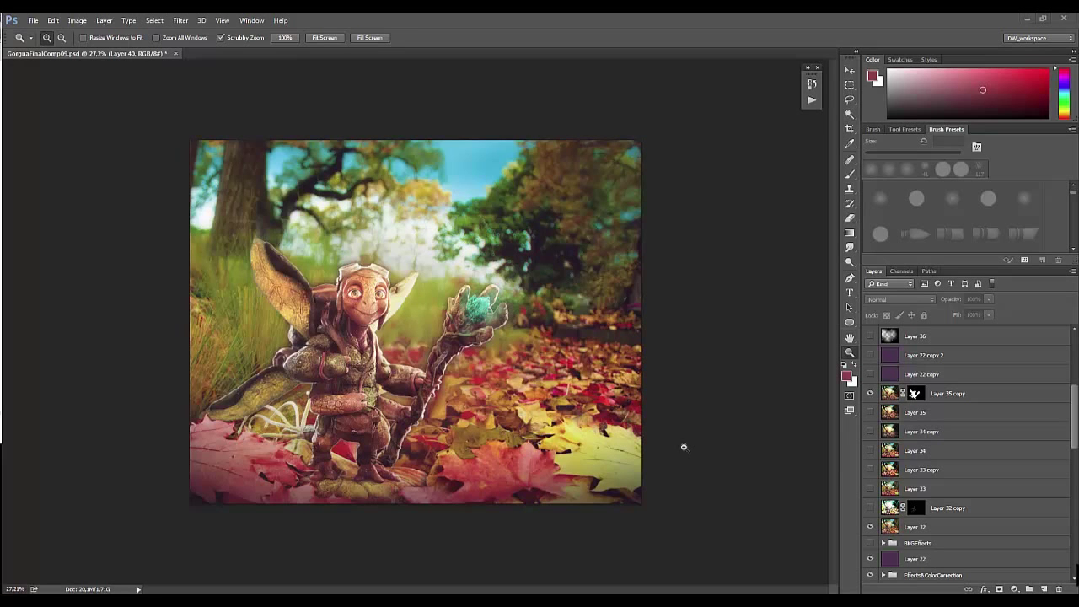
Step: Check Layer 32 copy, then leave Layer 35 copy on to brighten the face
left_click(870, 507)
left_click(870, 507)
left_click(872, 394)
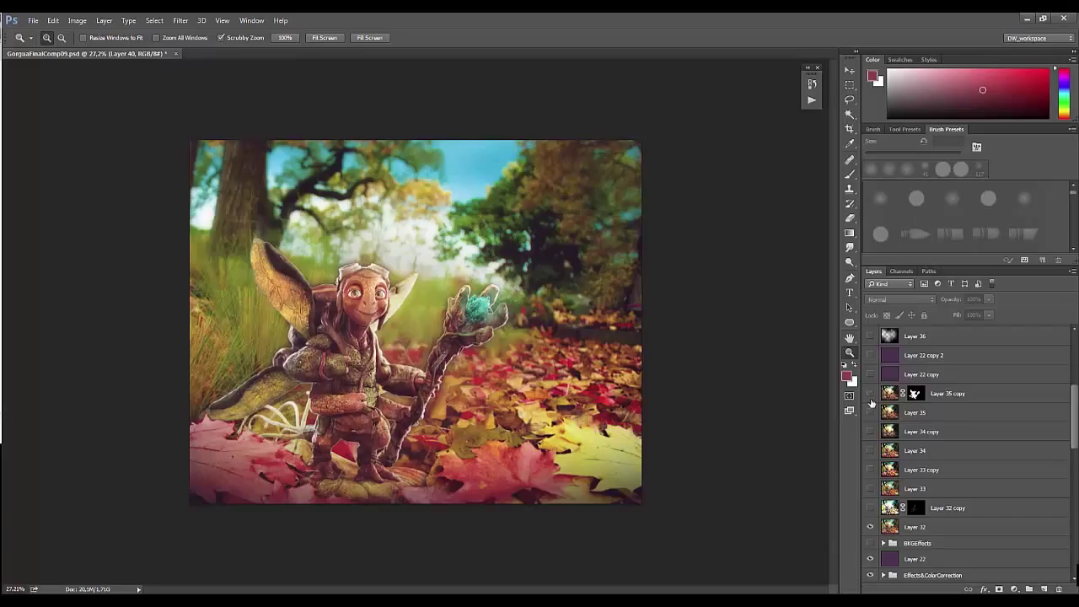
left_click(871, 401)
scroll(872, 413, "down", 1)
scroll(874, 447, "down", 1)
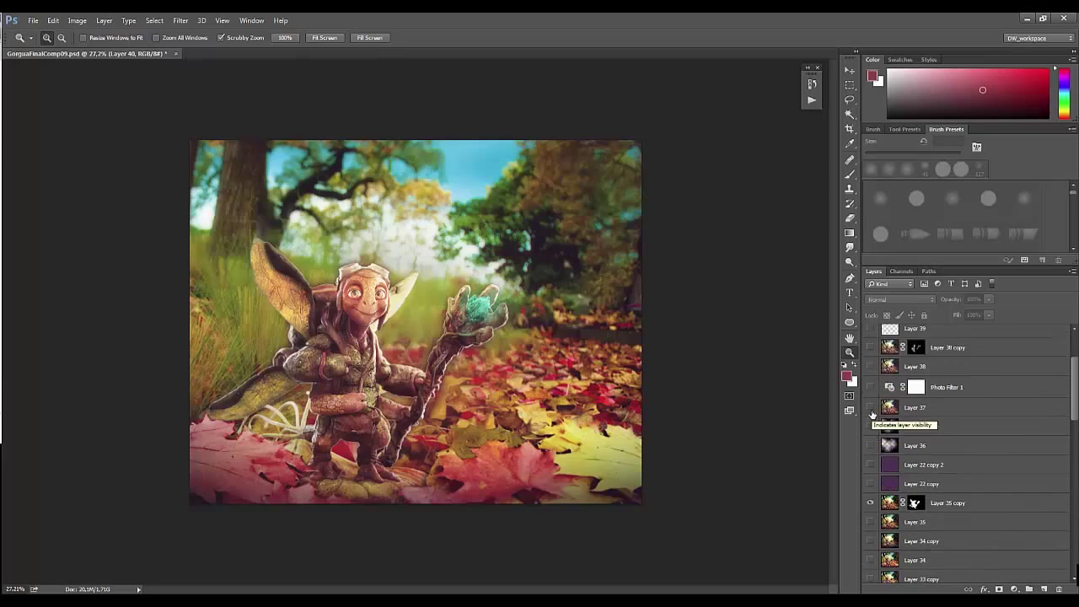
scroll(873, 422, "up", 1)
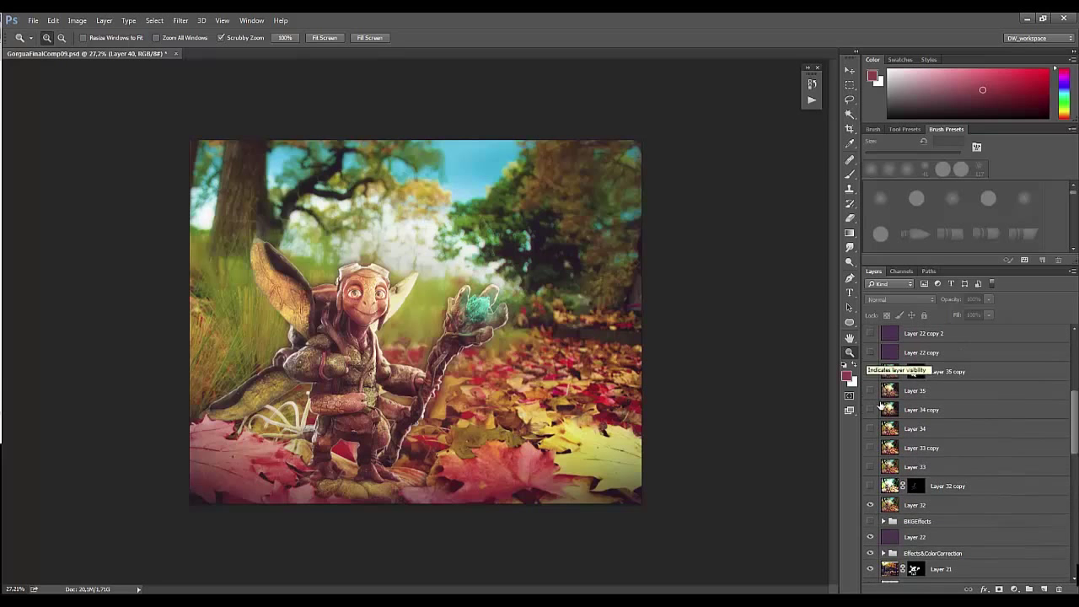
Step: Turn on Layer 22 copy, Layer 36 and Layer 36 copy after comparing
left_click(871, 353)
left_click(871, 353)
left_click(871, 353)
left_click(871, 352)
left_click(871, 352)
scroll(871, 387, "up", 2)
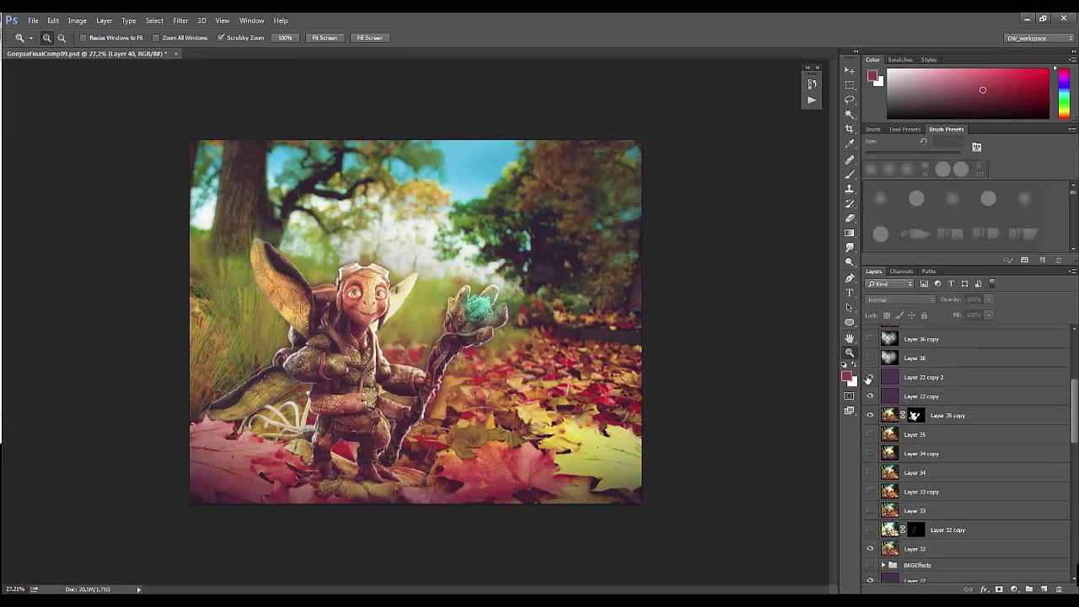
left_click(871, 358)
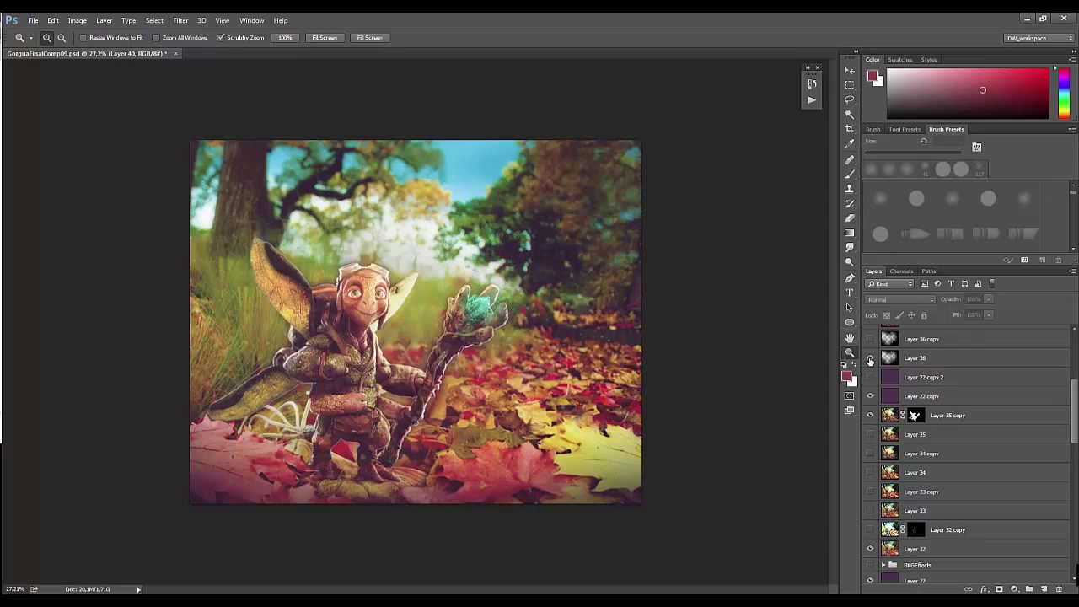
left_click(870, 358)
left_click(870, 339)
Step: Turn on Layer 37 and Group 1, hide Layer 39, and enable Hue/Saturation 1 and Posterize 1
scroll(874, 346, "up", 4)
left_click(870, 407)
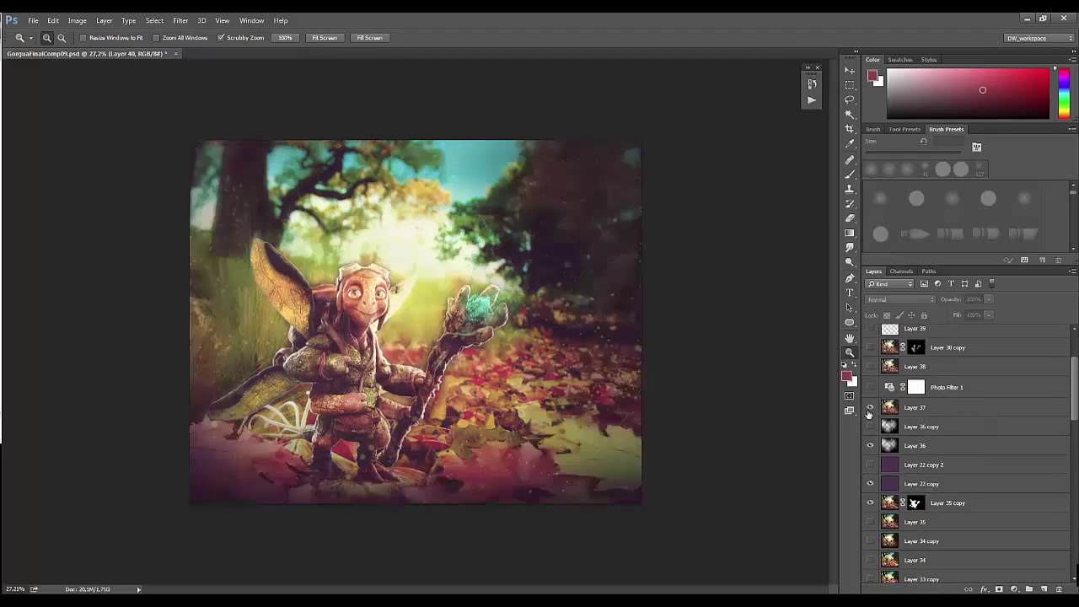
left_click(869, 409)
left_click(869, 409)
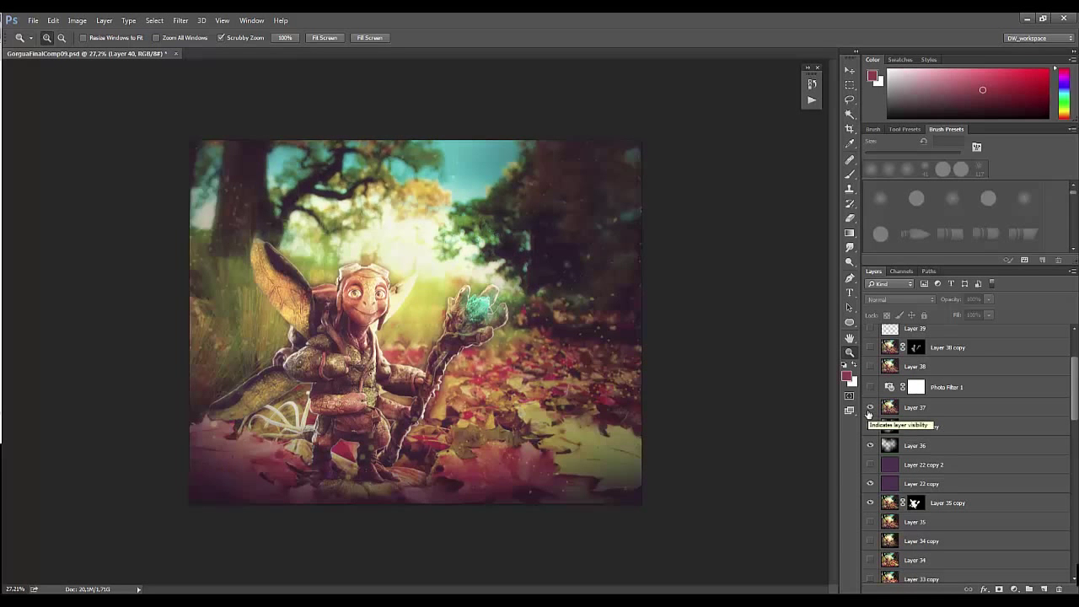
scroll(870, 412, "up", 2)
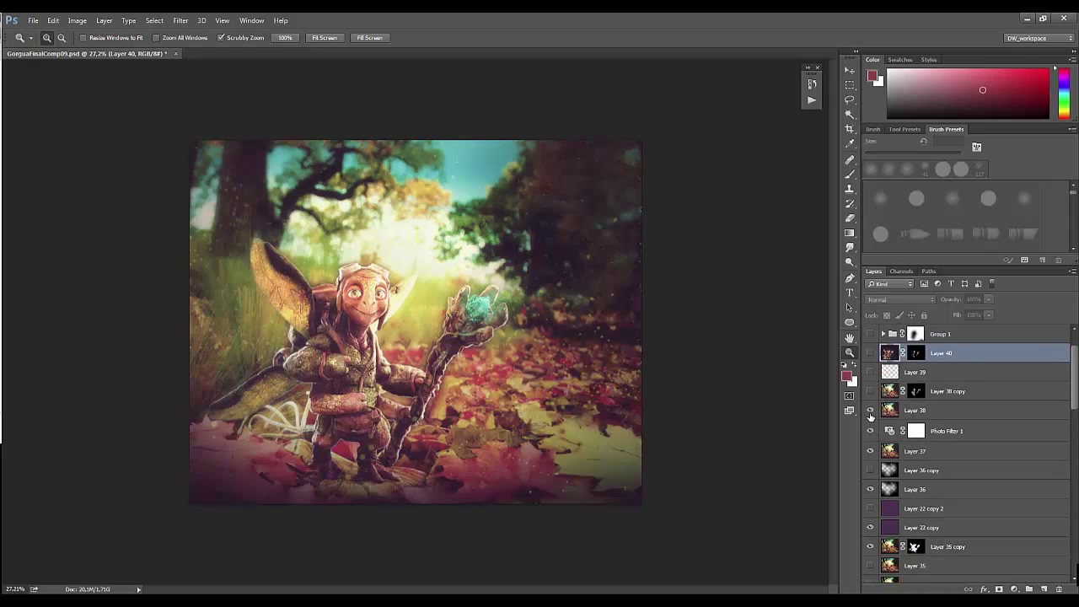
scroll(872, 395, "up", 1)
scroll(872, 404, "up", 1)
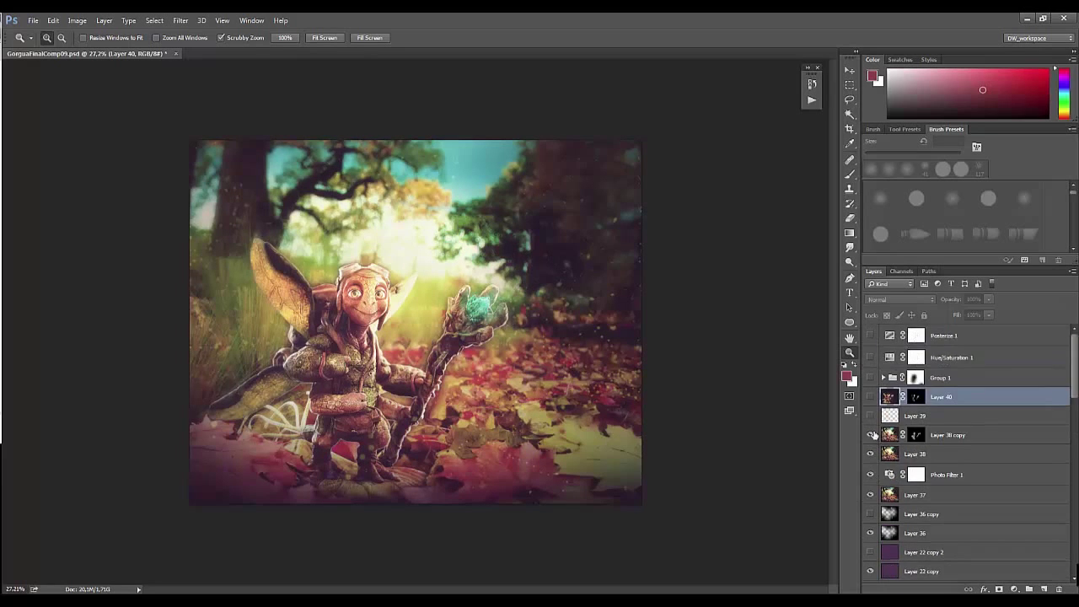
left_click(870, 417)
left_click(871, 378)
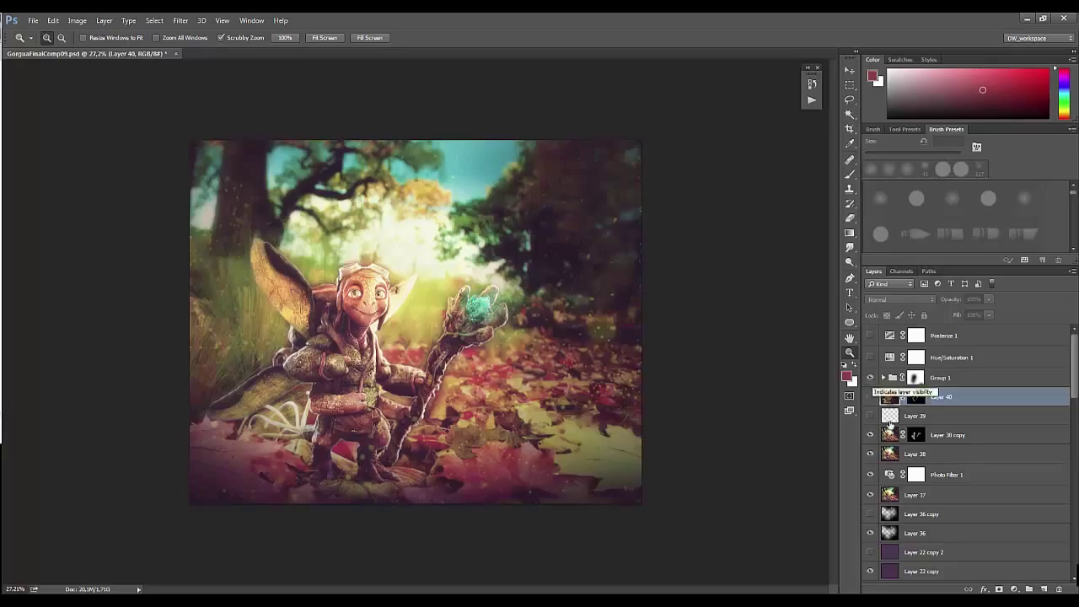
left_click_drag(870, 357, 869, 336)
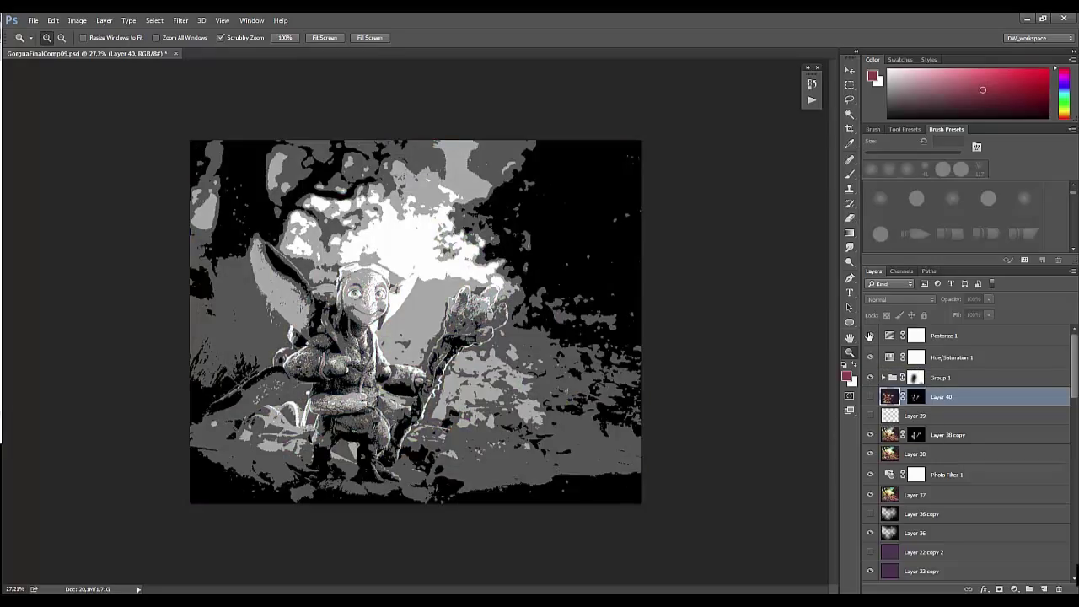
Step: Toggle Posterize 1 off and back on to compare smooth and posterized greyscale values
left_click_drag(871, 338, 871, 357)
left_click(872, 355)
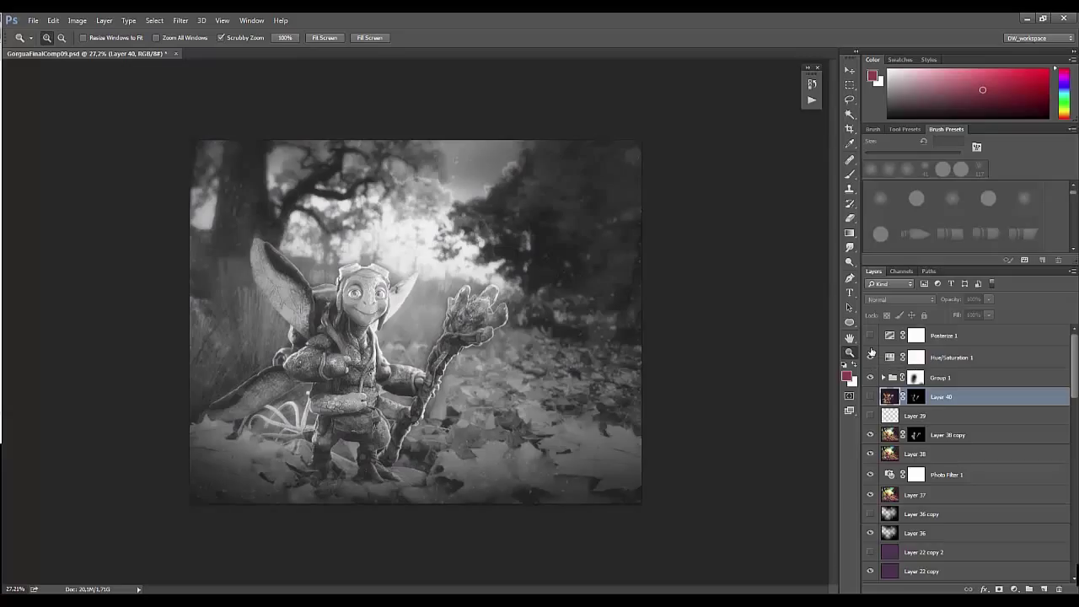
left_click(870, 336)
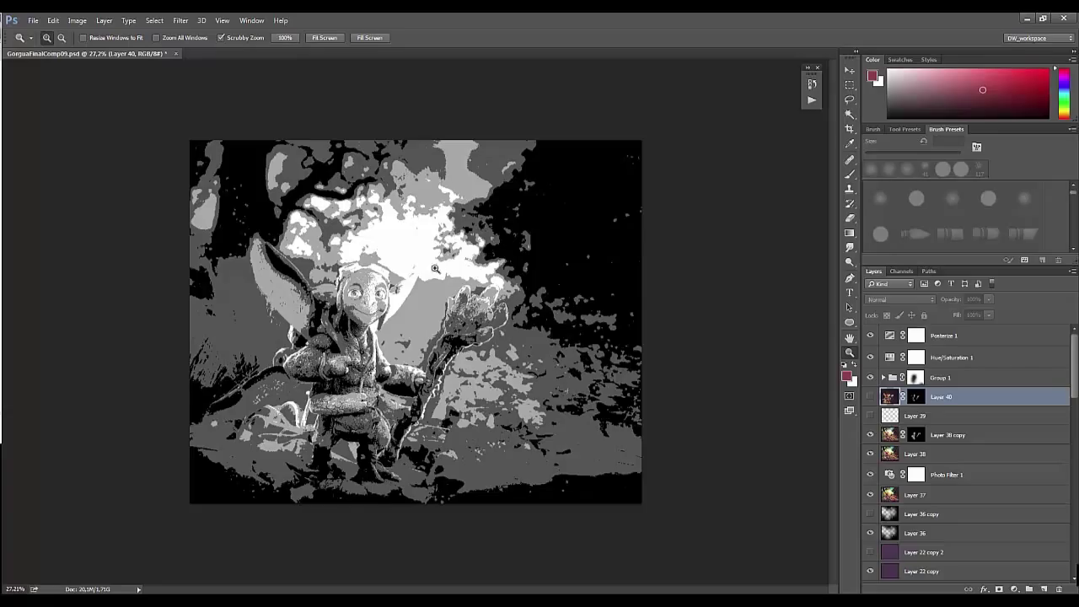
left_click(871, 398)
left_click(871, 398)
Step: Hide Hue/Saturation 1 and Posterize 1 to restore full colour, then fit the composite in view
left_click_drag(872, 358, 871, 336)
mouse_move(414, 357)
left_mouse_down()
mouse_move(455, 362)
mouse_move(430, 357)
mouse_move(430, 299)
mouse_move(448, 307)
left_mouse_up()
left_click_drag(540, 336, 529, 335)
left_click_drag(615, 377, 592, 354)
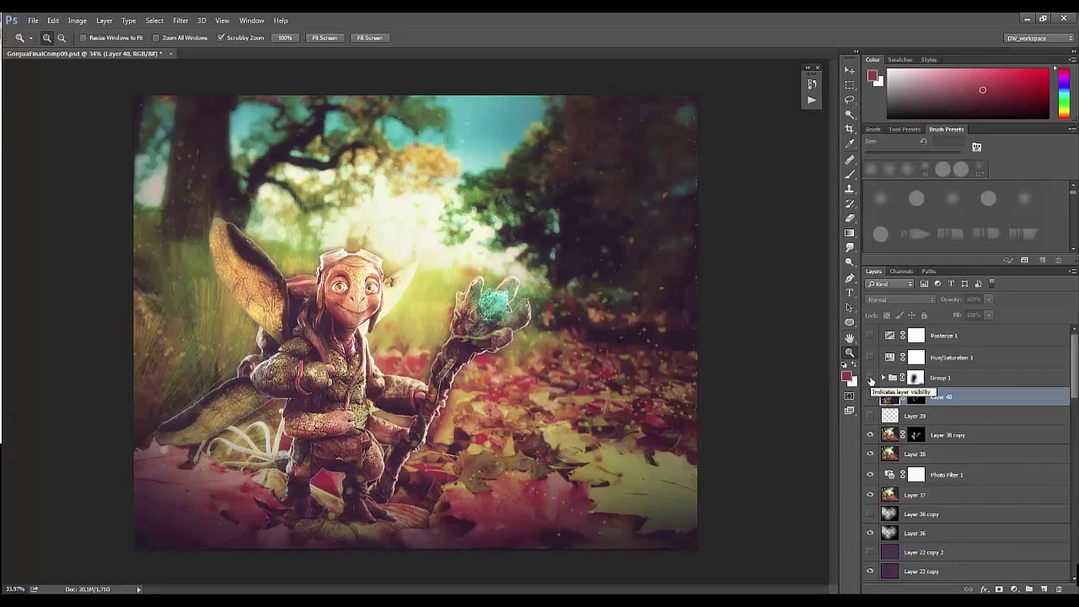
Step: Hide Layer 40, Layer 38 copy, Layer 38 and the Layer 37 haze
left_click(871, 396)
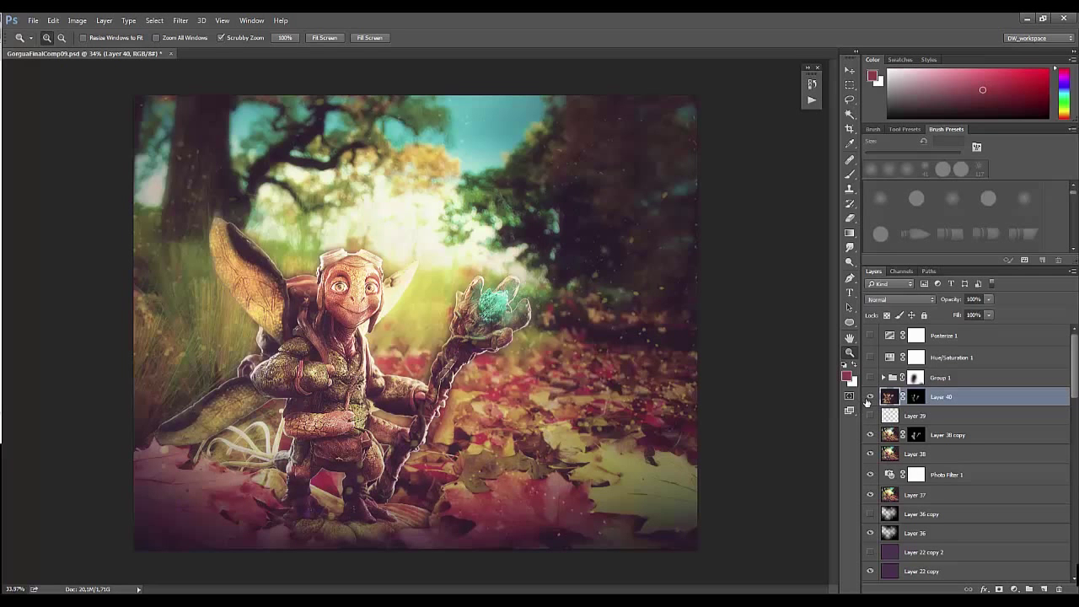
left_click(868, 398)
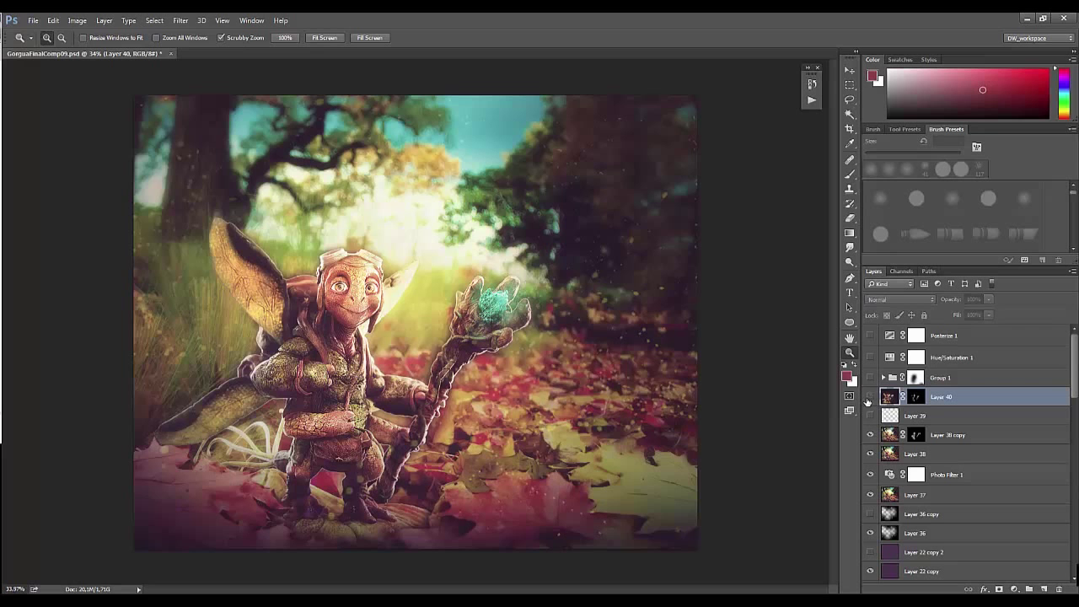
left_click(870, 435)
left_click(871, 453)
left_click(869, 496)
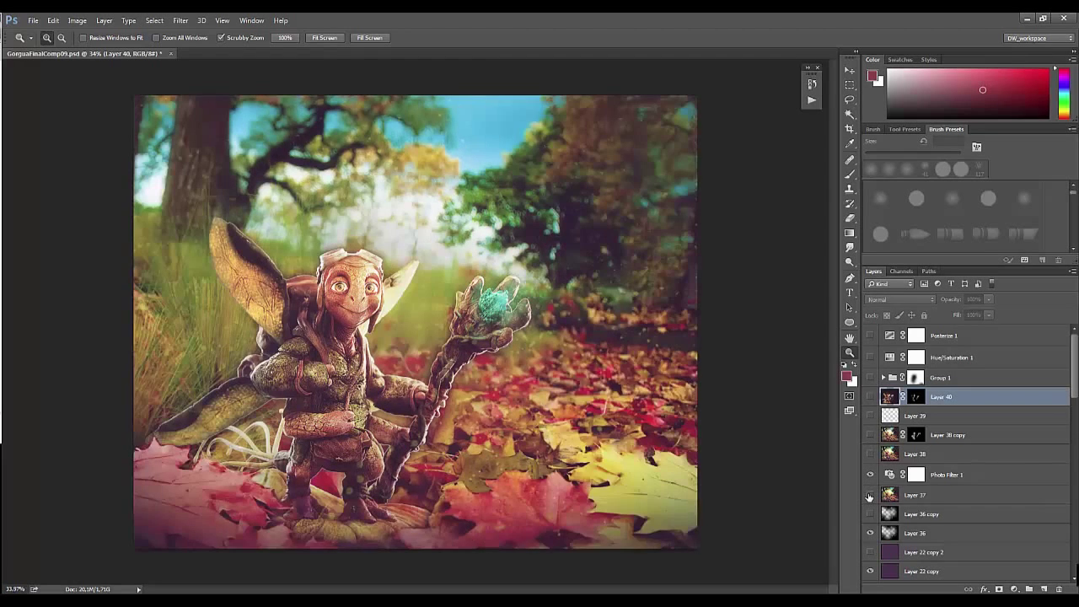
scroll(869, 498, "down", 3)
scroll(869, 498, "down", 1)
Step: Compare the character with and without Layer 35 copy, then hide the forest background for a dark backdrop
left_click(871, 503)
left_click(871, 502)
left_click(870, 502)
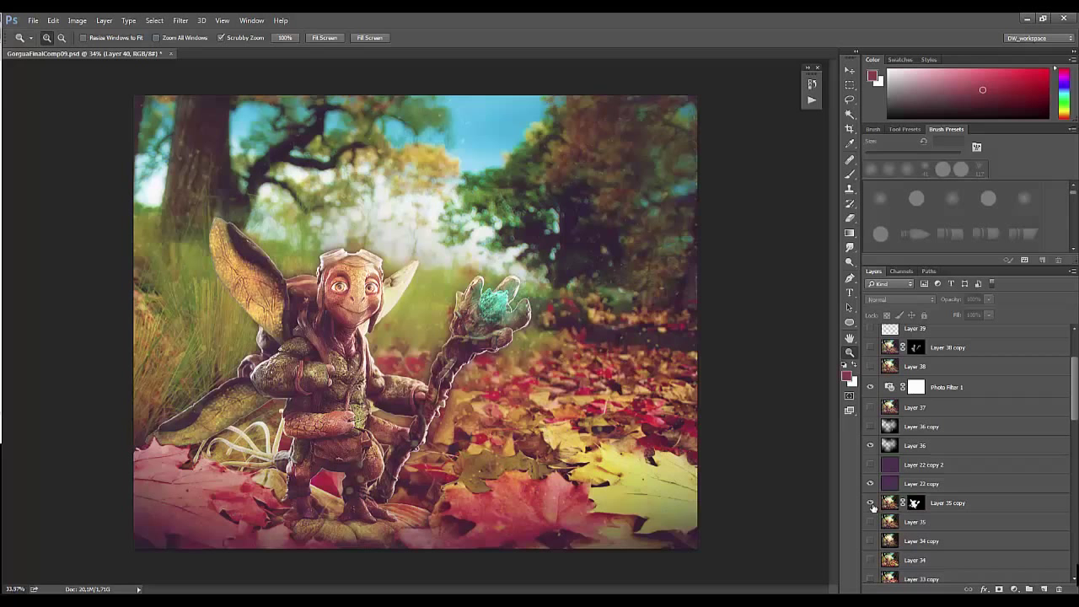
left_click(870, 502)
left_click(870, 503)
scroll(873, 506, "down", 3)
scroll(873, 506, "down", 3)
left_click(871, 504)
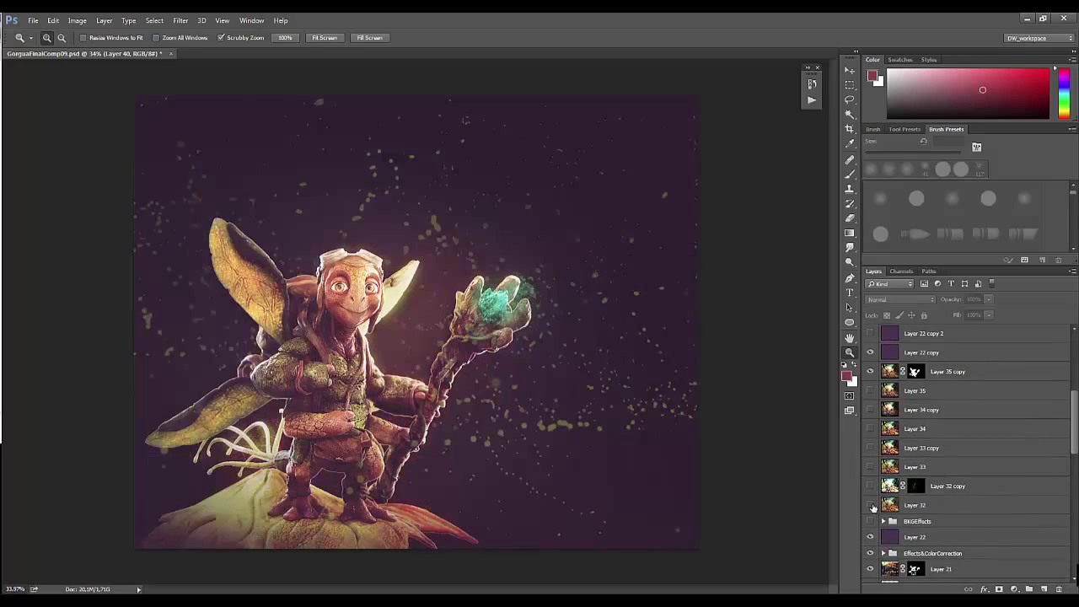
scroll(873, 506, "up", 4)
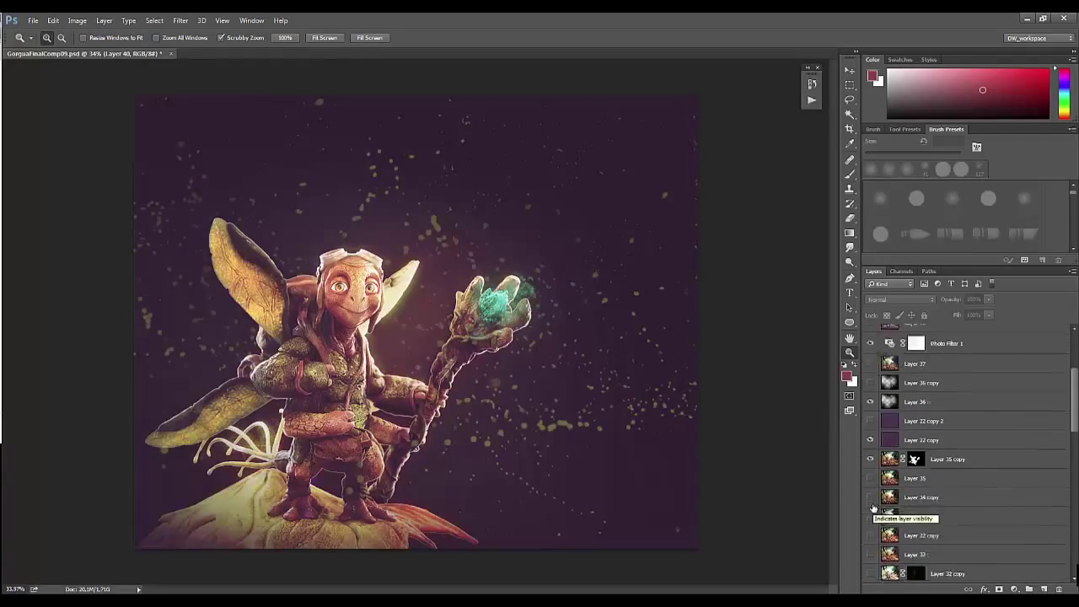
scroll(873, 506, "up", 4)
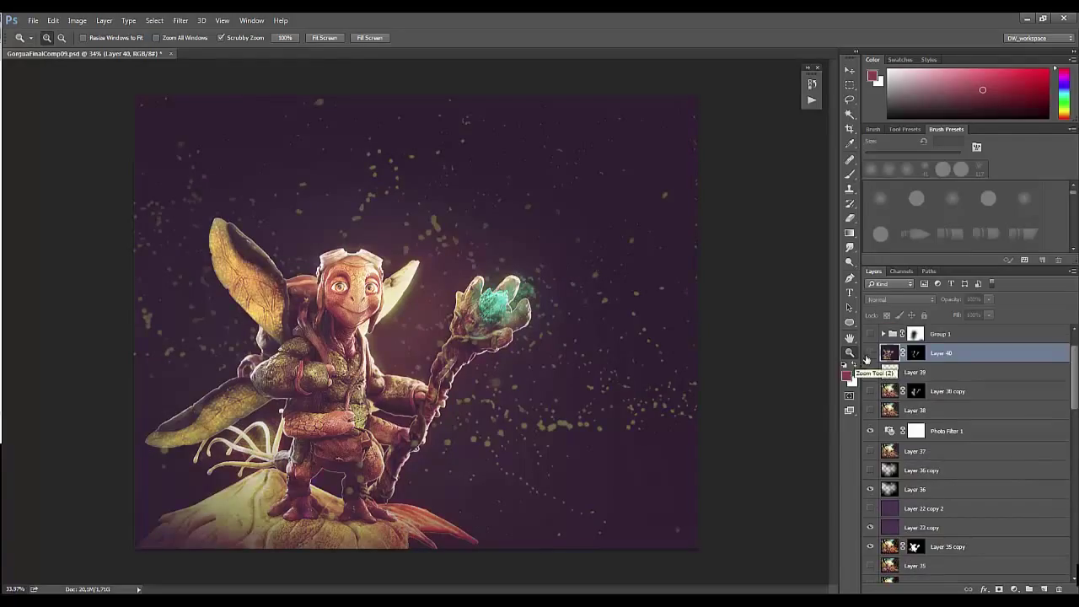
Step: Show Layer 40 and compare the crystal glow with Group 1 off and on
left_click(871, 353)
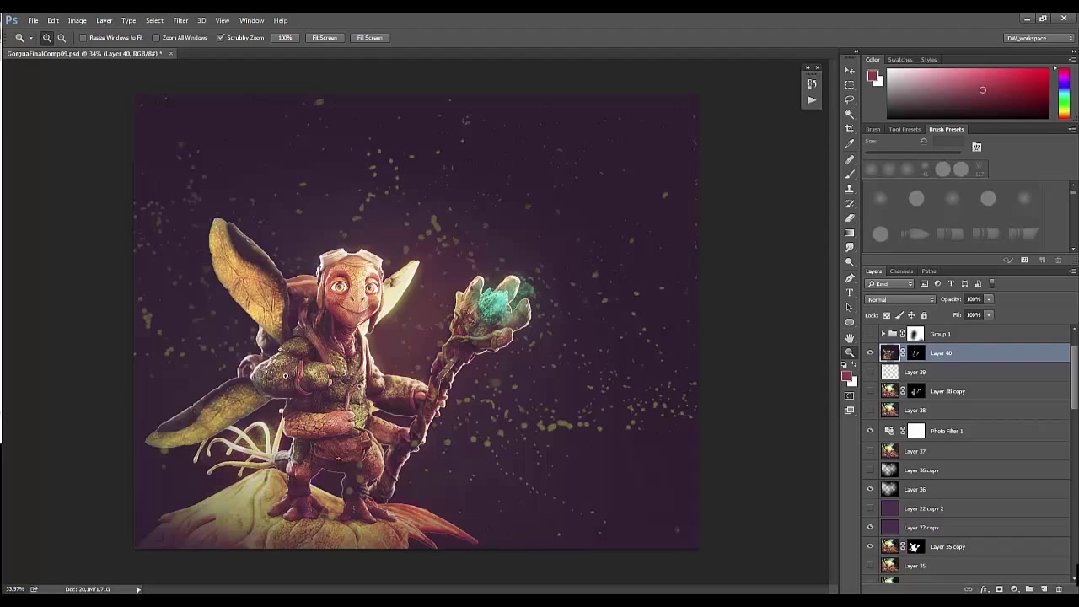
left_click_drag(312, 356, 337, 354)
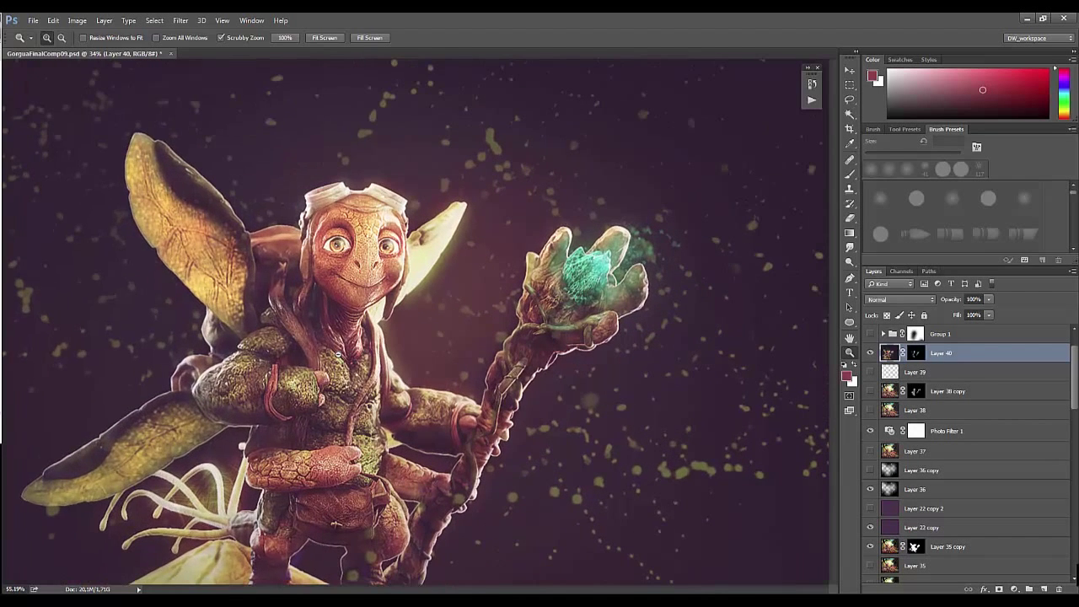
scroll(915, 405, "up", 1)
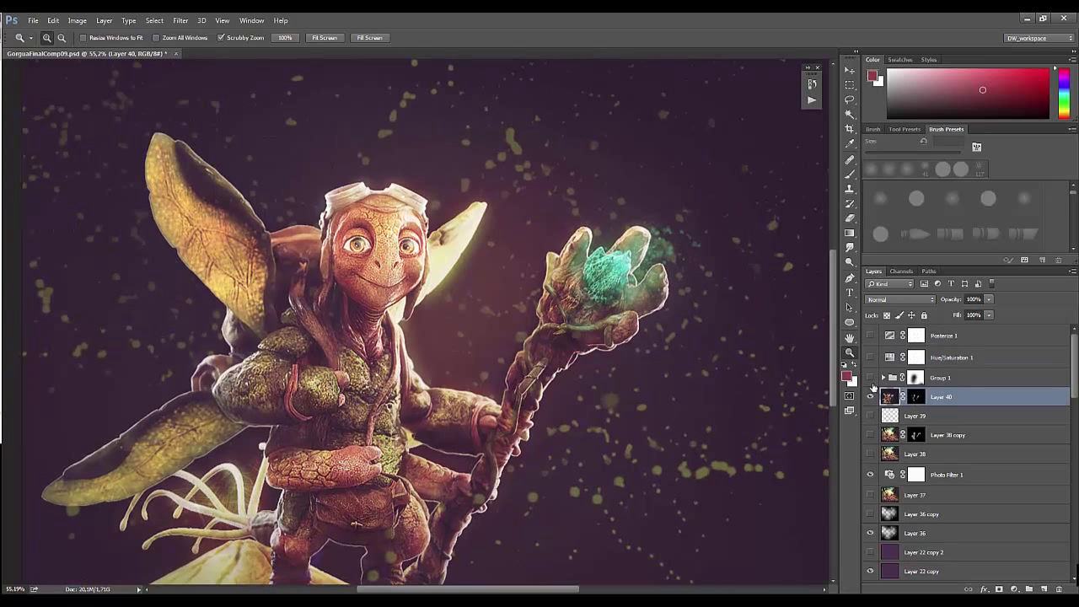
left_click(871, 378)
left_click(871, 378)
left_click(871, 378)
left_click_drag(583, 447, 555, 447)
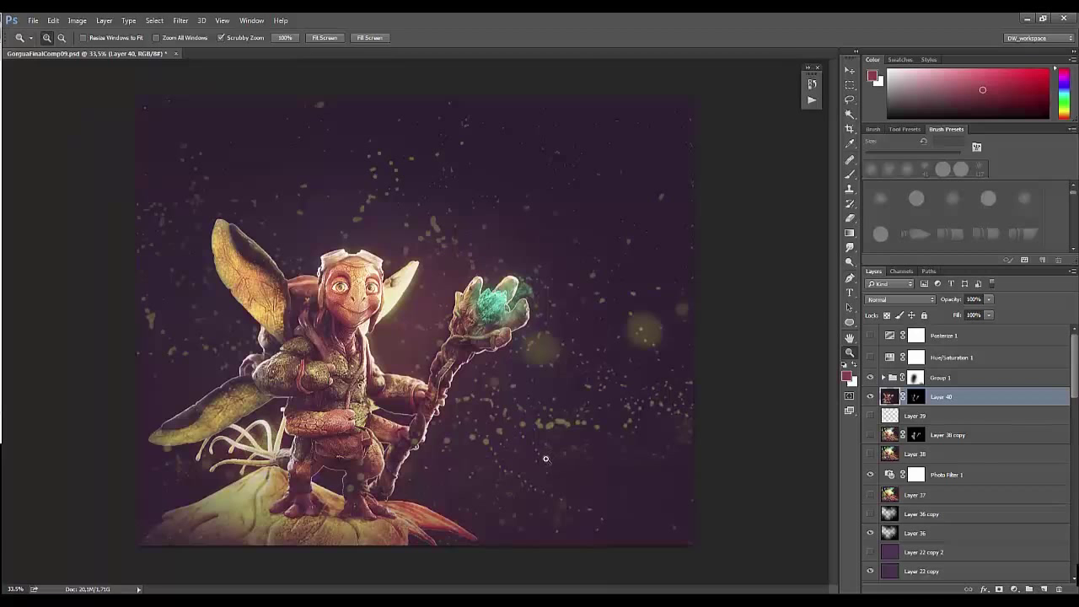
mouse_move(382, 331)
left_mouse_down()
mouse_move(417, 330)
mouse_move(408, 331)
left_mouse_up()
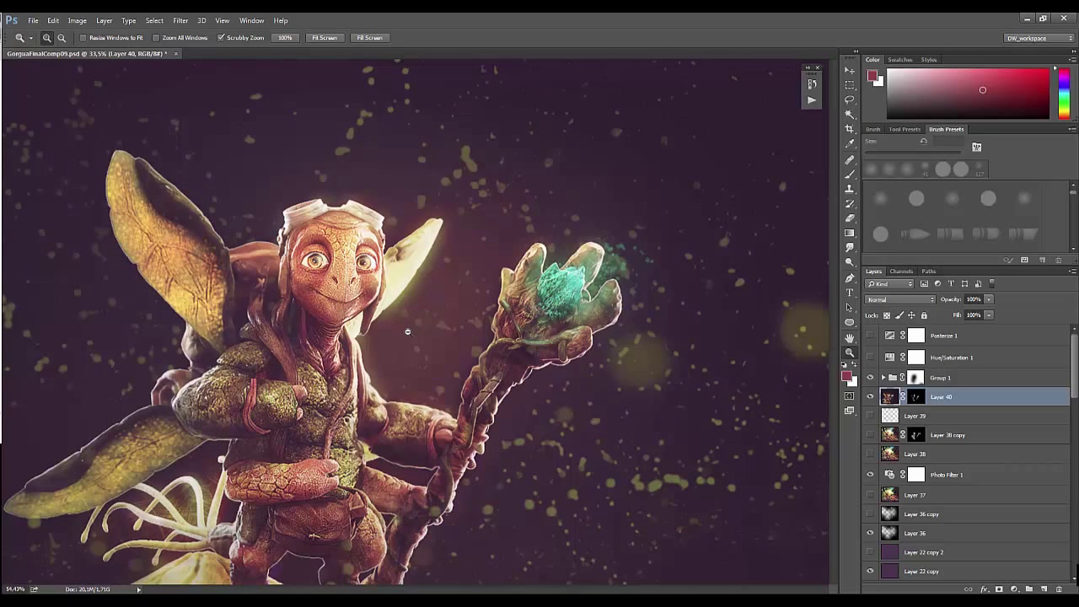
left_click_drag(407, 331, 393, 332)
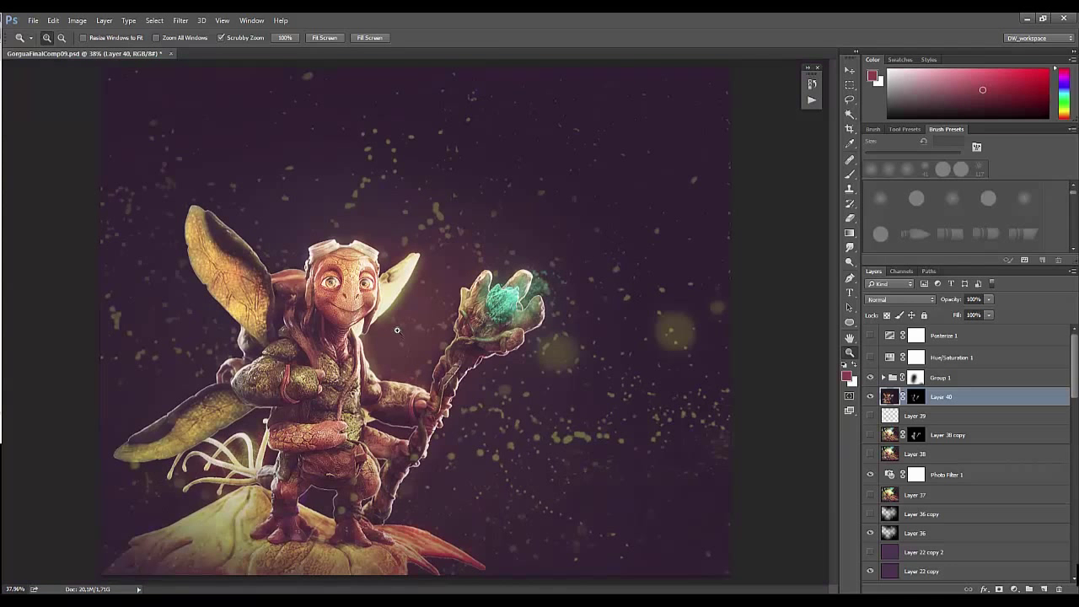
Step: Open GorguaIllustration.jpg and GorguaSoloCharacter.jpg from the FinalFinalComp folder
left_click(33, 21)
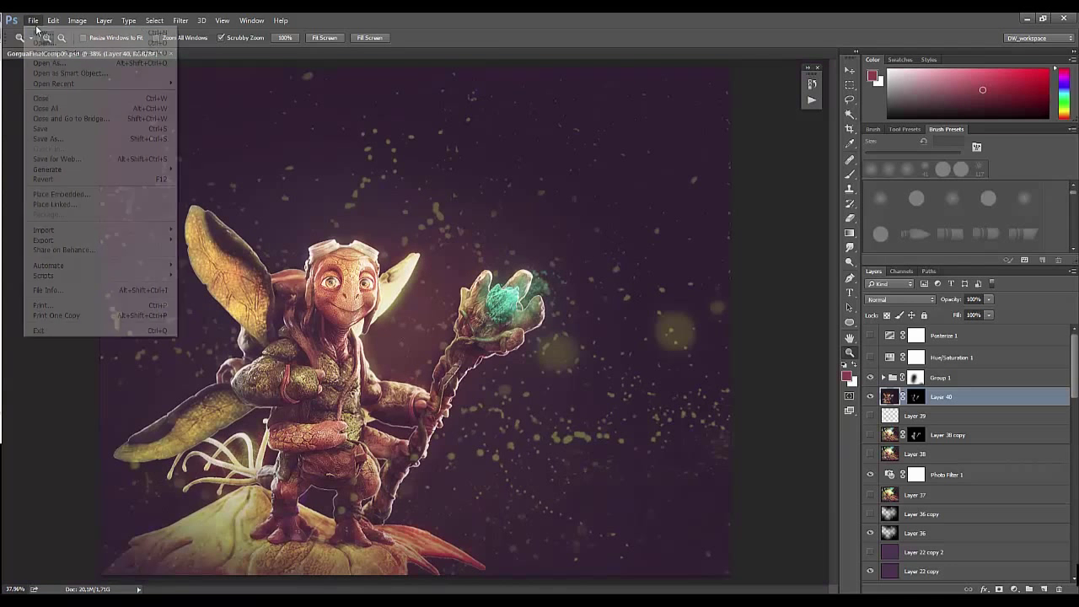
left_click(44, 43)
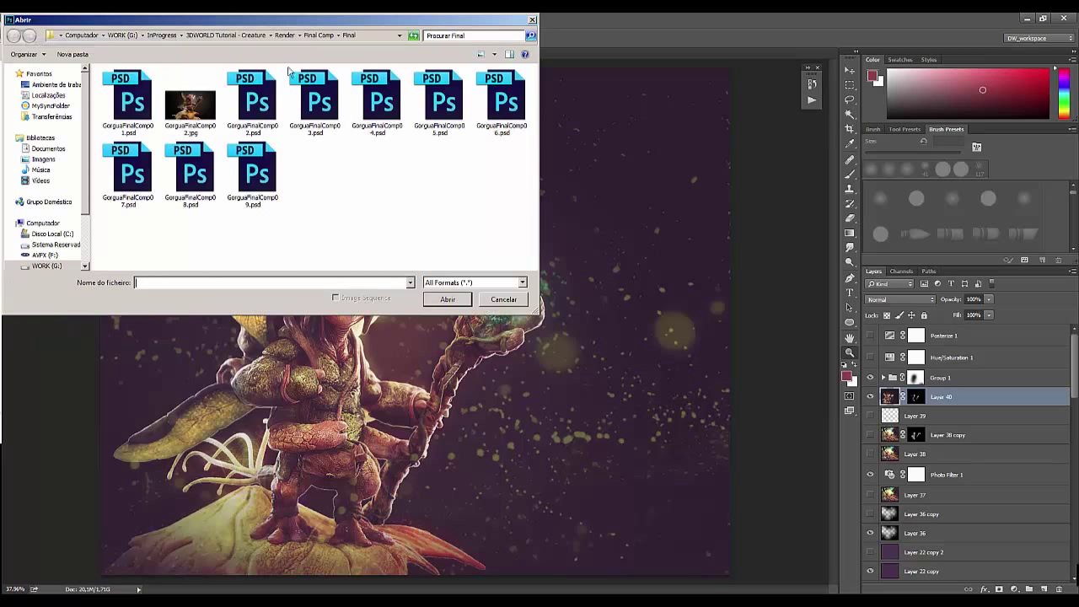
left_click(314, 35)
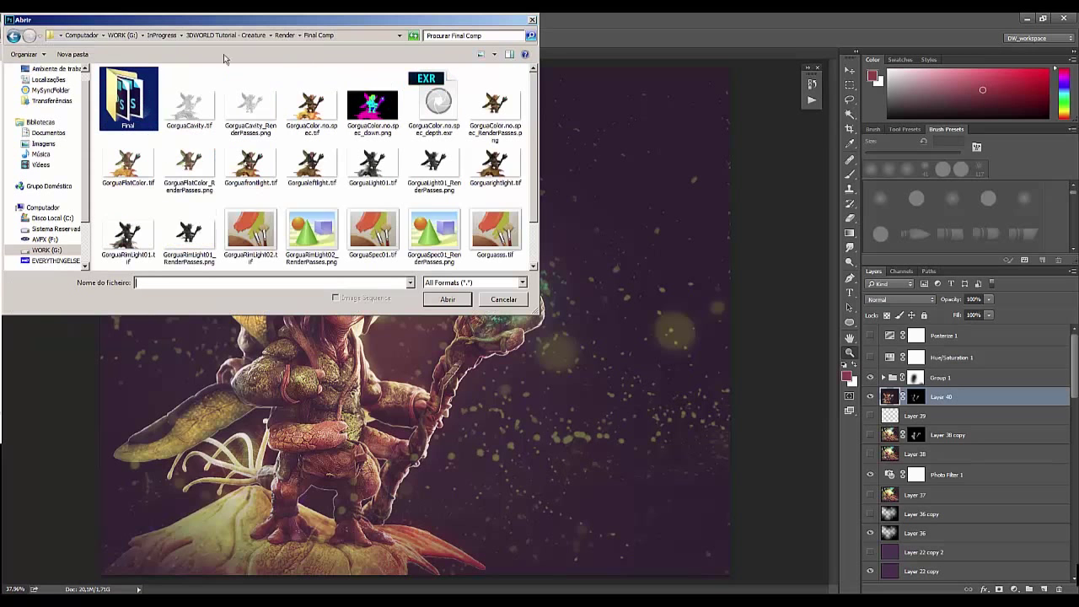
left_click(283, 36)
double_click(151, 110)
left_click(146, 98)
left_click(187, 106, "ctrl")
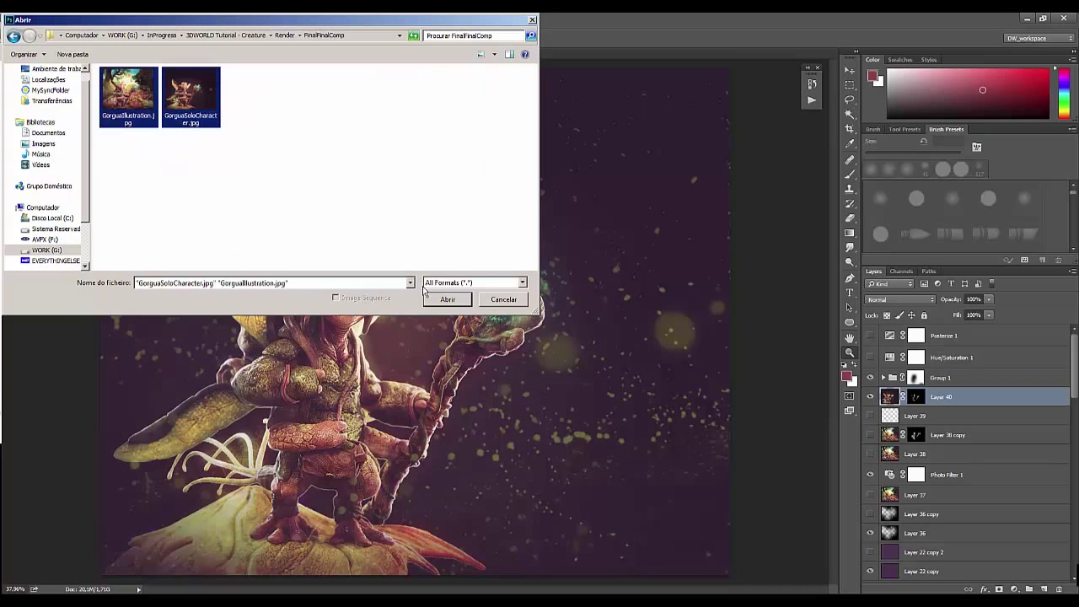
left_click(446, 300)
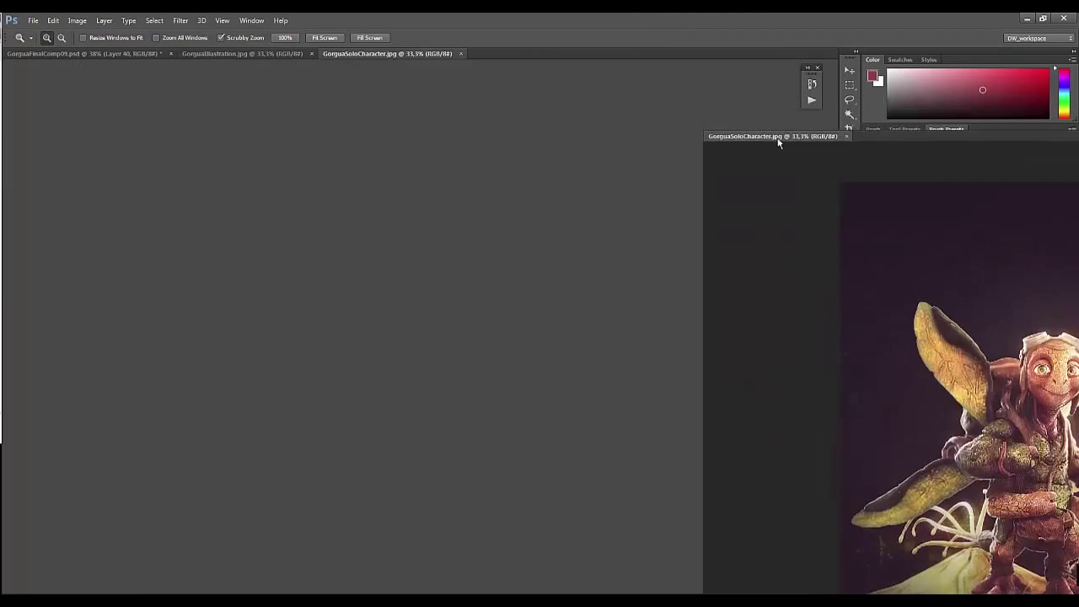
Step: Float both Gorgua images into separate windows and arrange them side by side
left_click_drag(391, 56, 691, 100)
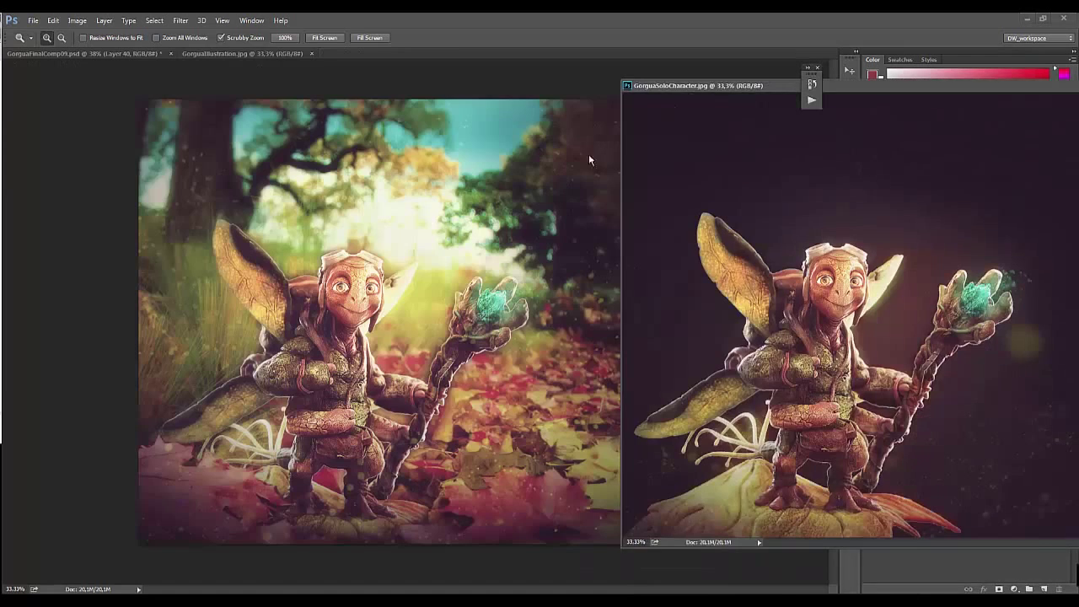
left_click_drag(289, 53, 330, 79)
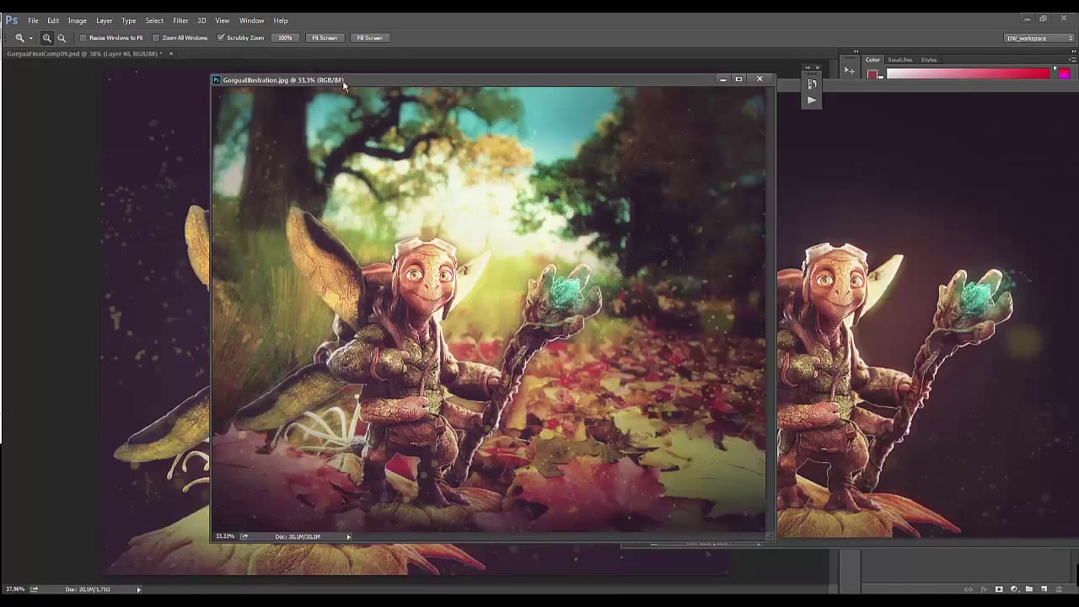
mouse_move(623, 84)
left_mouse_down()
mouse_move(422, 81)
mouse_move(419, 71)
left_mouse_up()
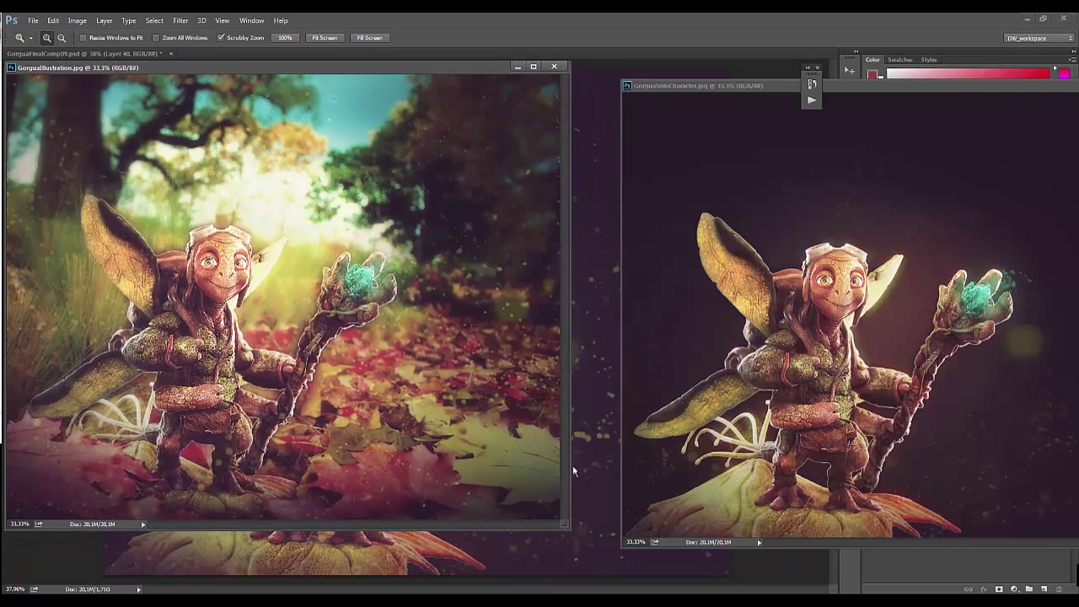
left_click_drag(568, 526, 428, 558)
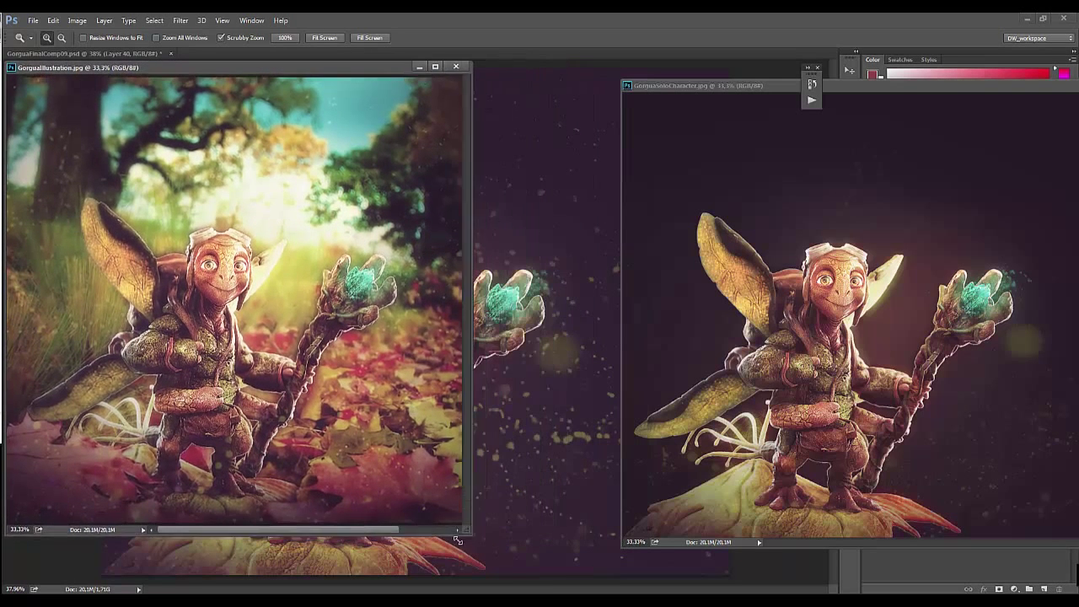
left_click_drag(427, 560, 425, 570)
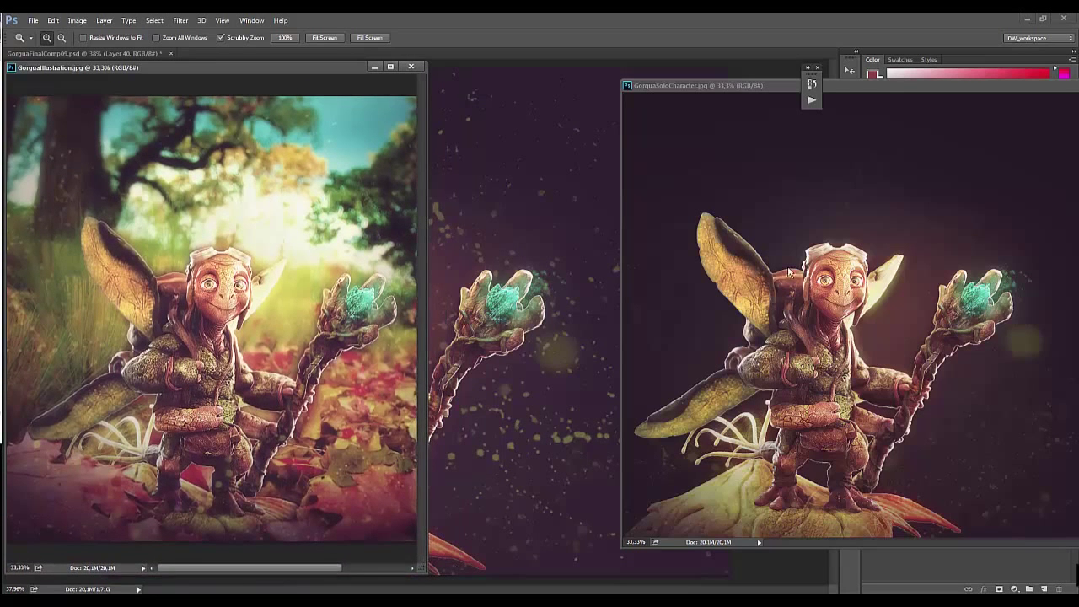
left_click_drag(748, 84, 559, 70)
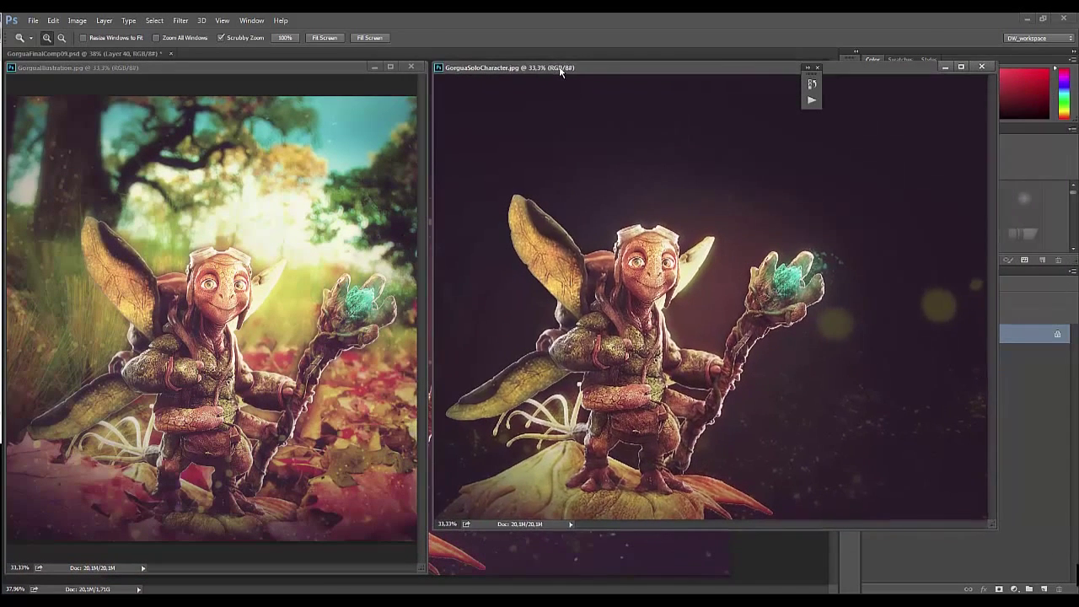
left_click_drag(963, 527, 837, 563)
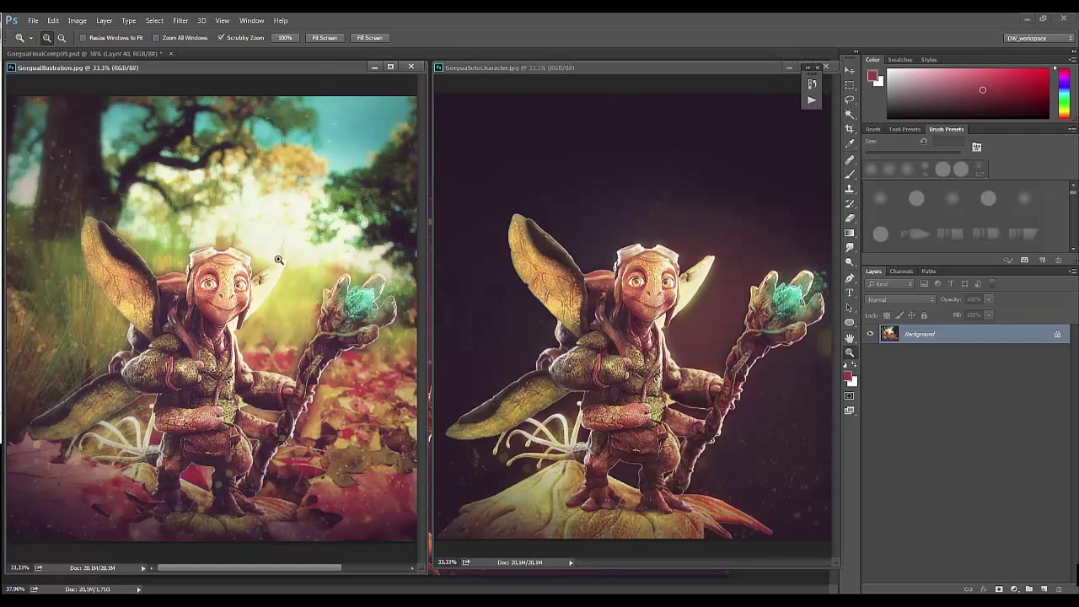
Step: Adjust the windows' zoom and size, and place the step06-2.tif concept sketch on the right
left_click_drag(276, 294, 266, 293)
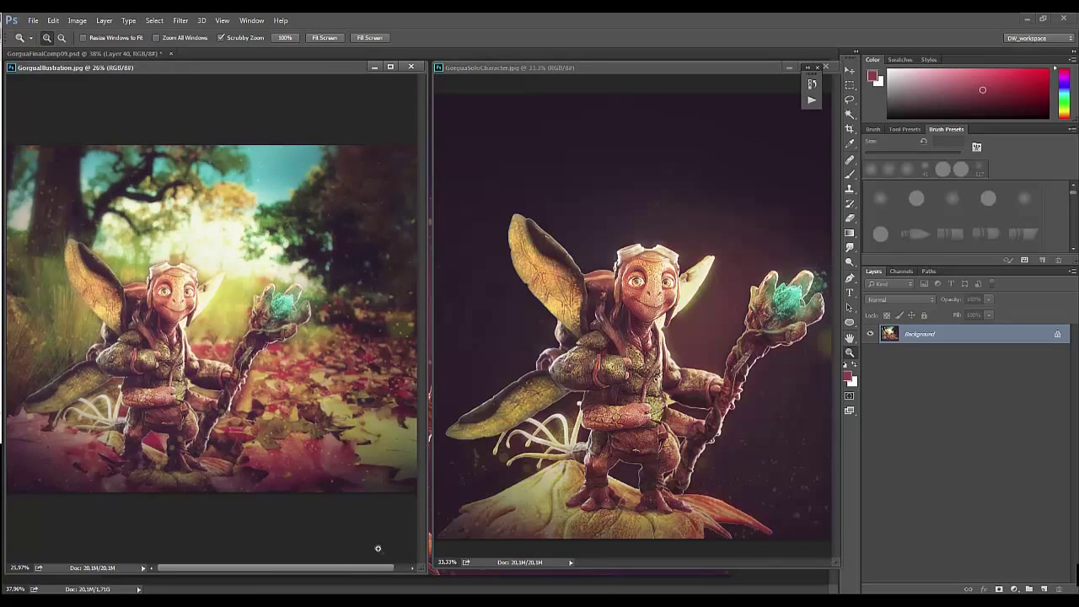
mouse_move(416, 572)
left_mouse_down()
mouse_move(379, 543)
mouse_move(366, 475)
mouse_move(330, 565)
left_mouse_up()
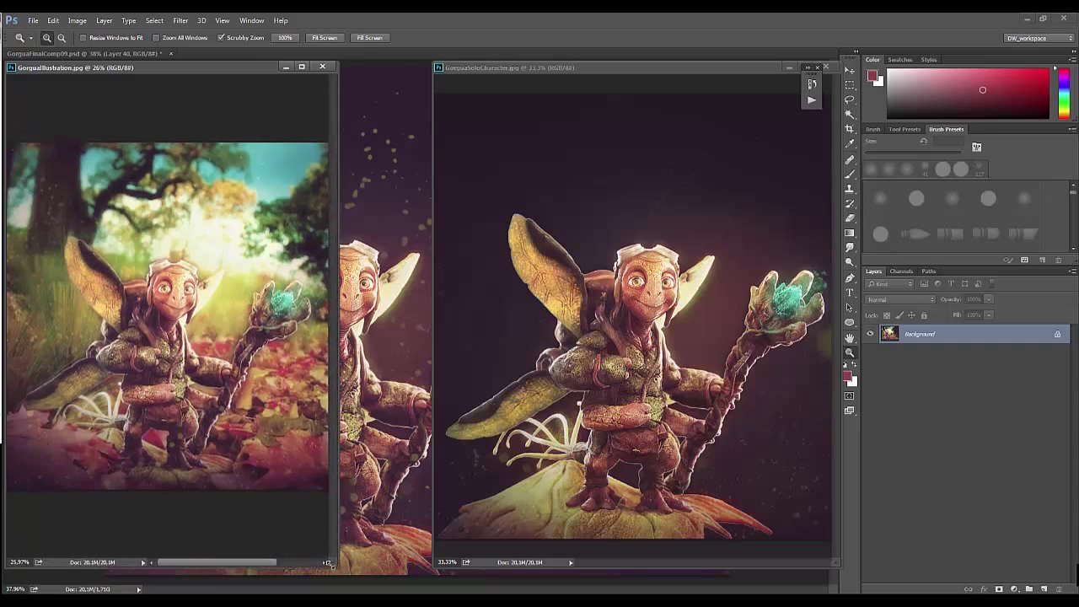
left_click(182, 372)
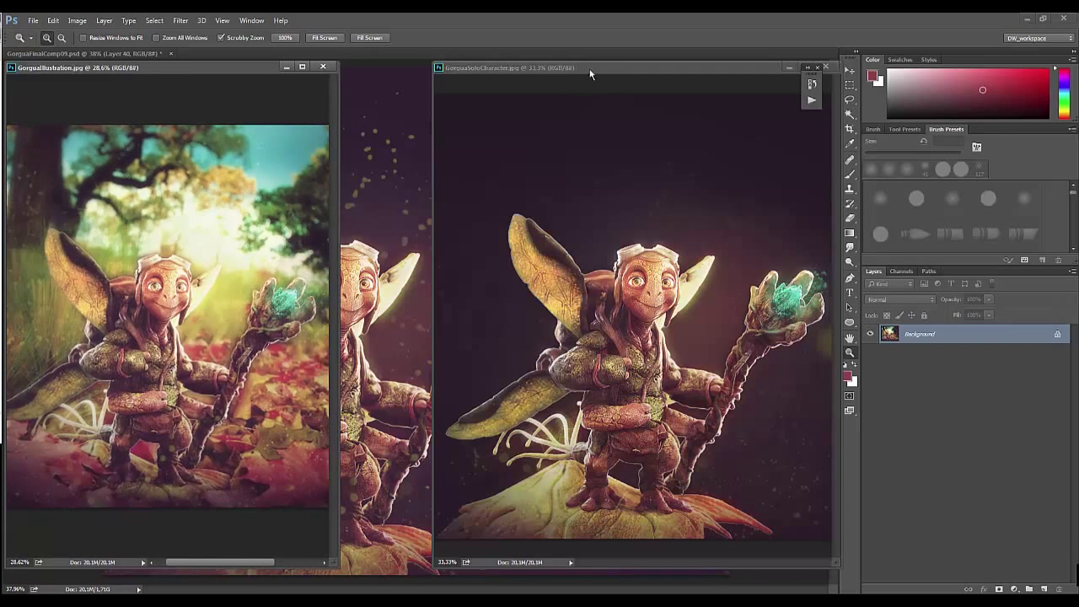
left_click_drag(588, 69, 502, 69)
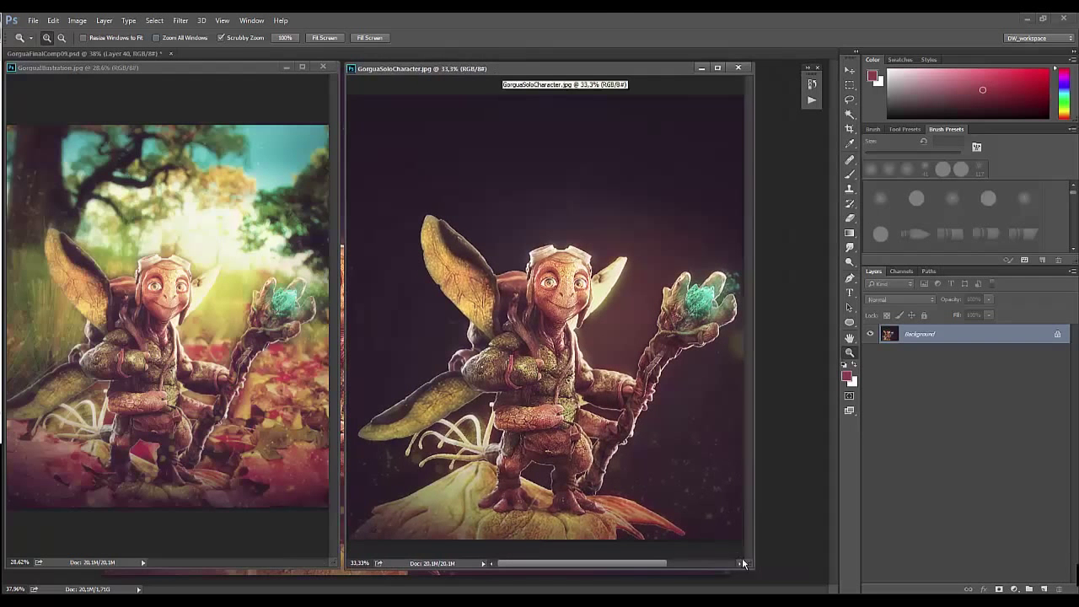
left_click_drag(753, 569, 748, 564)
mouse_move(554, 413)
left_mouse_down()
mouse_move(588, 369)
mouse_move(565, 375)
left_mouse_up()
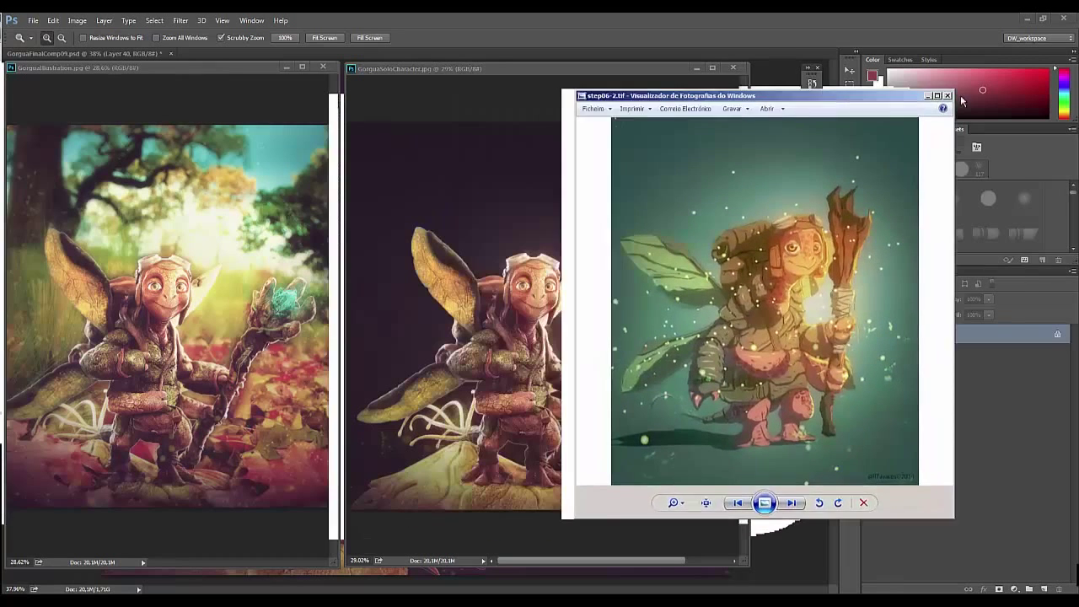
left_click_drag(886, 93, 1035, 70)
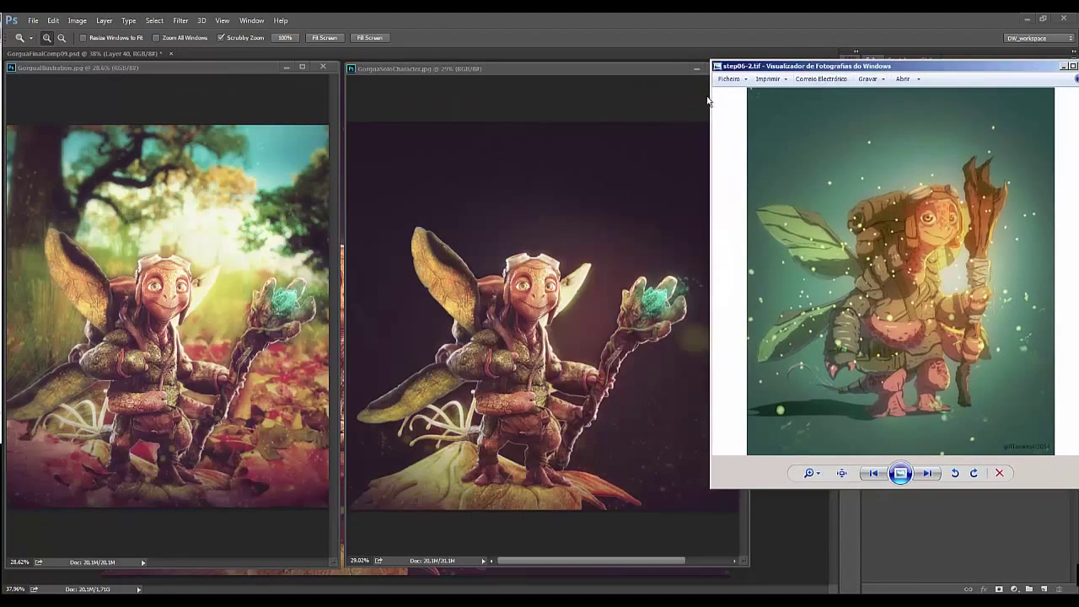
Step: Resize the concept sketch viewer to the left edge and the forest illustration window to the right edge
left_click_drag(711, 100, 755, 118)
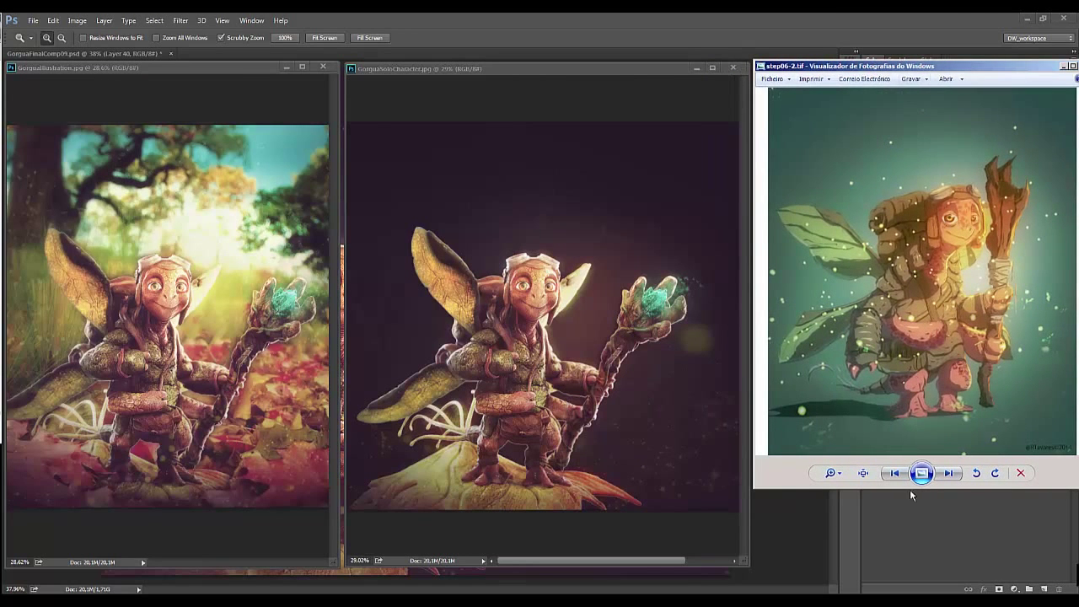
left_click_drag(911, 489, 916, 561)
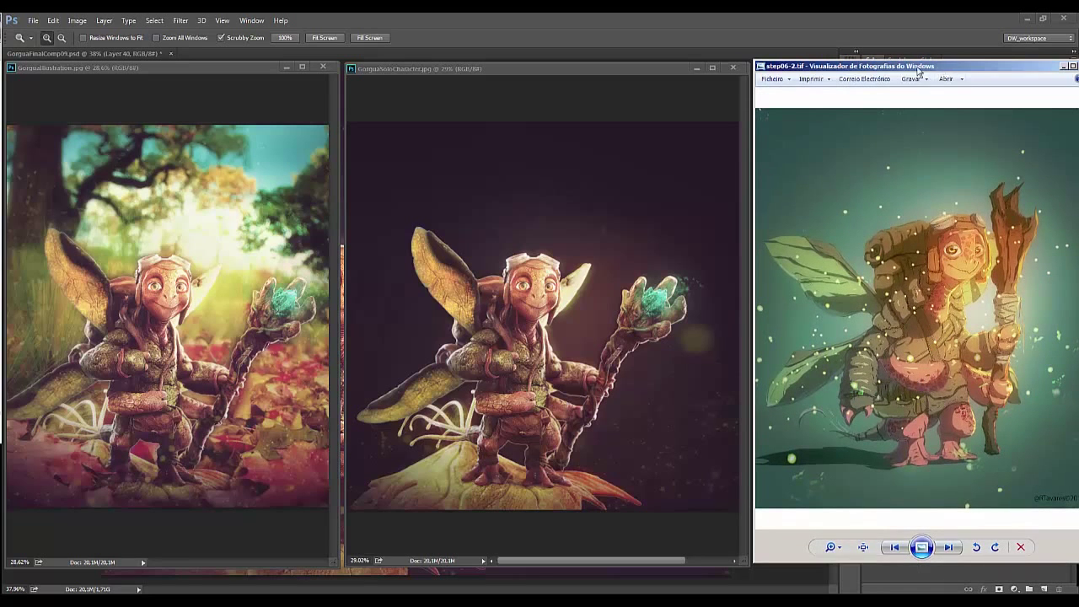
left_click_drag(918, 71, 899, 75)
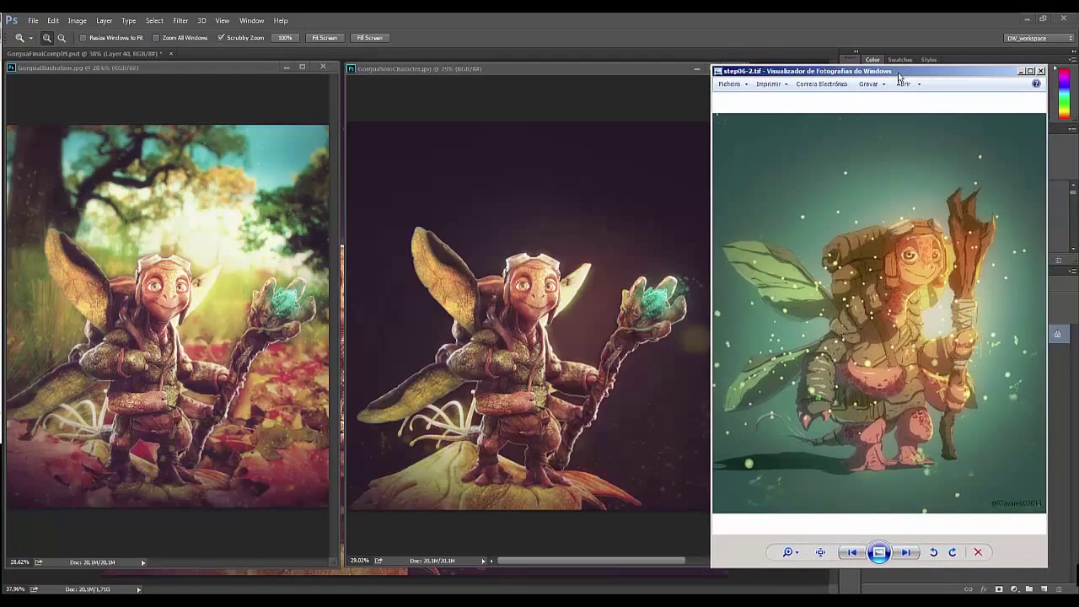
left_click_drag(774, 73, 64, 67)
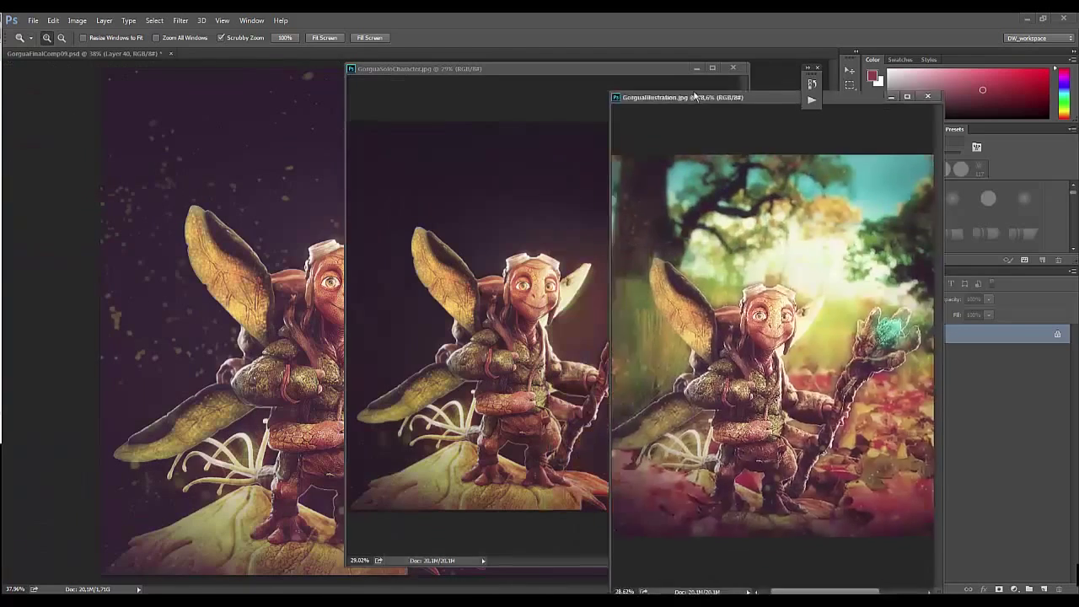
left_click_drag(695, 96, 816, 71)
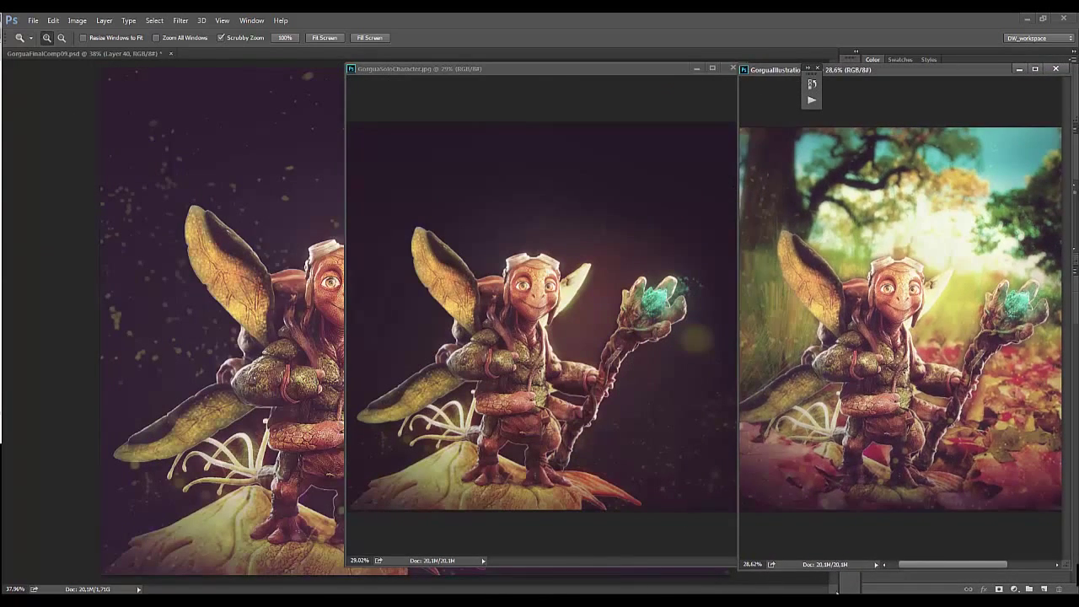